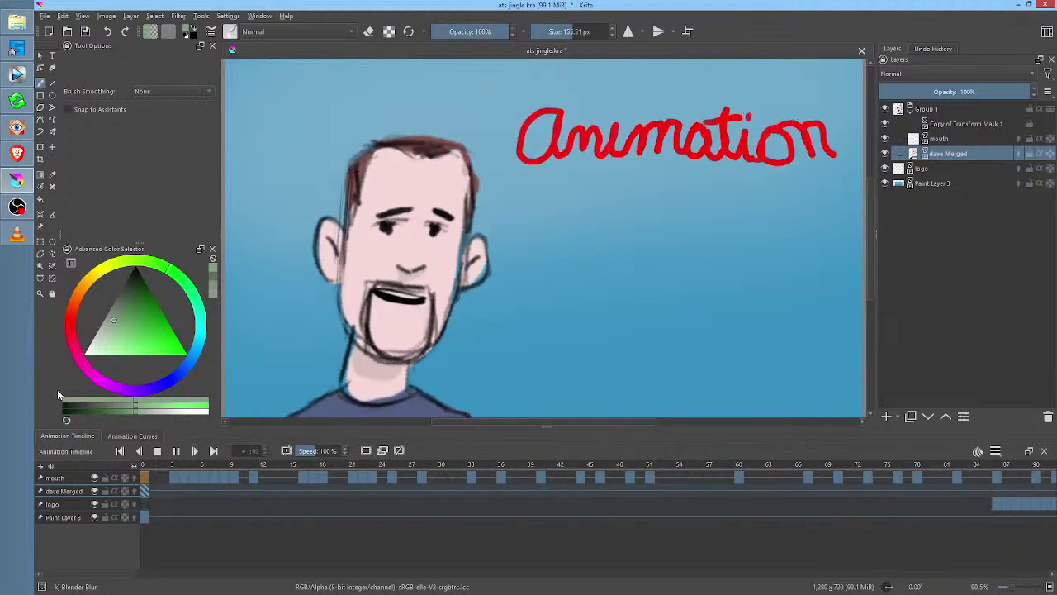
# Stop the playback of the animation
pyautogui.click(157, 455)
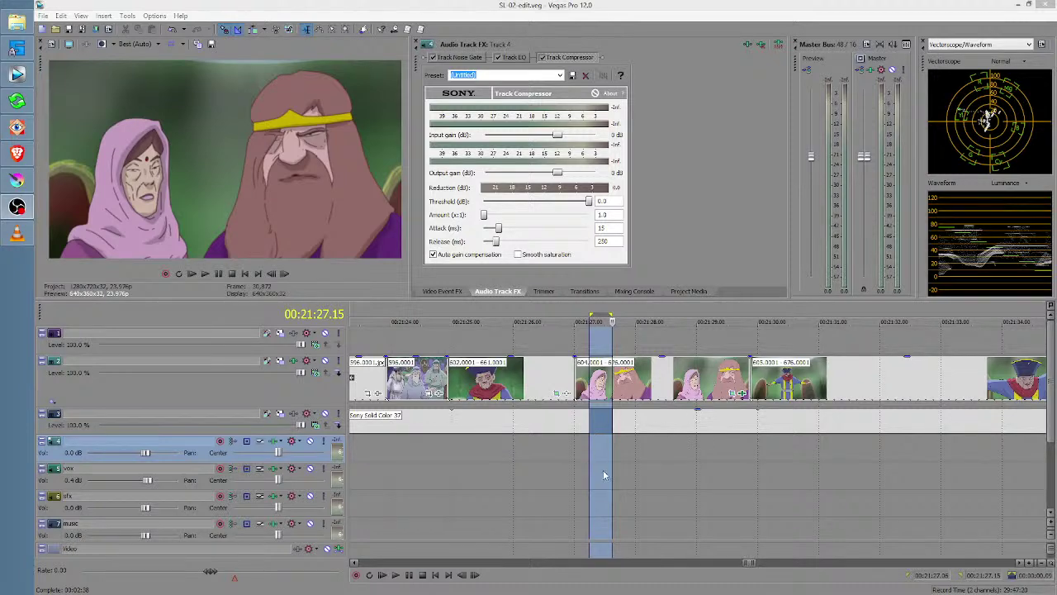
# Switch to Vegas Pro, clear the time selection at 00:21:27 and bring the separate episode blocks of the project into view
pyautogui.click(592, 469)
pyautogui.scroll(-8, 624, 441)
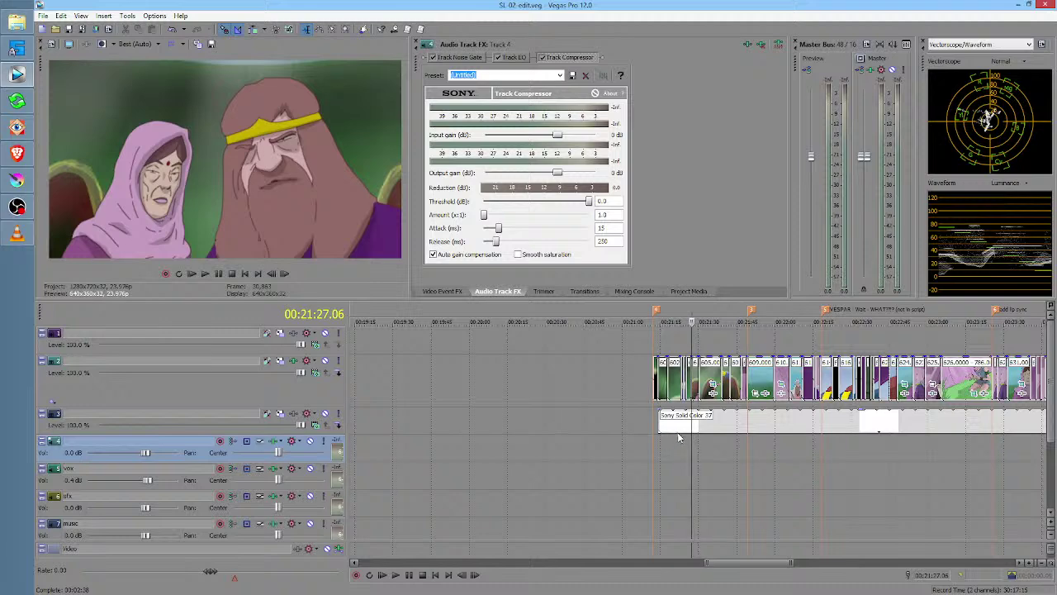
pyautogui.scroll(-5, 678, 438)
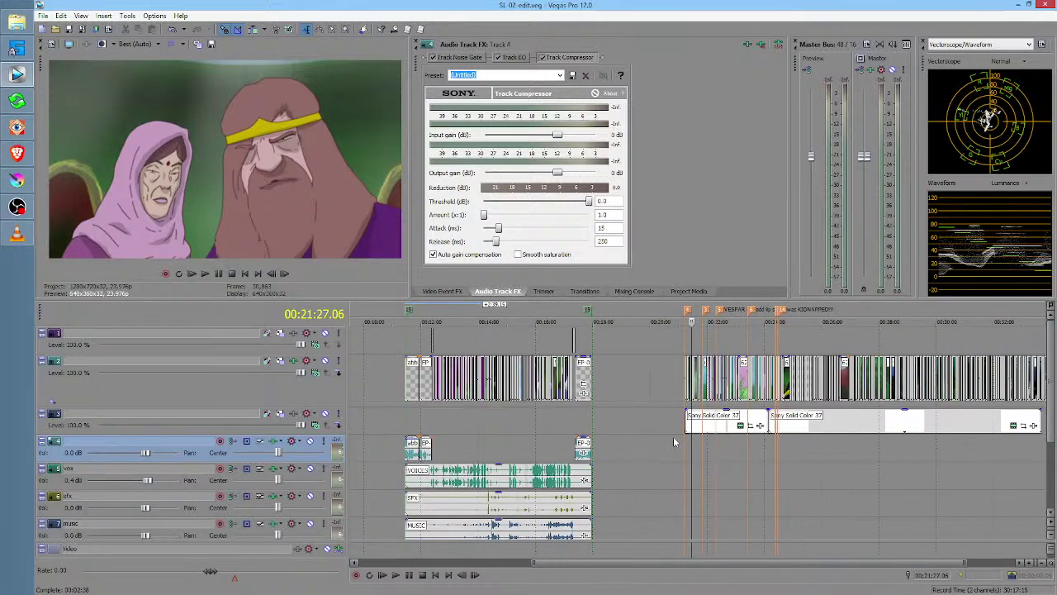
# Inspect the second episode block and select the time range from about 00:13:51 to 00:14:42 across its tracks
pyautogui.click(425, 411)
pyautogui.scroll(4, 425, 409)
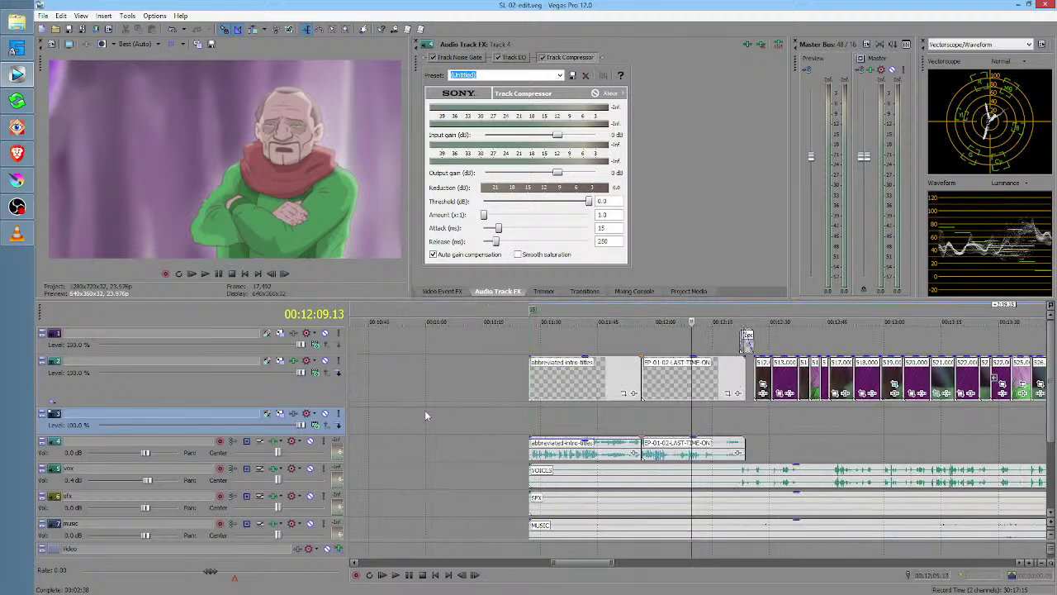
pyautogui.hscroll(-2, 540, 409)
pyautogui.hscroll(5, 625, 422)
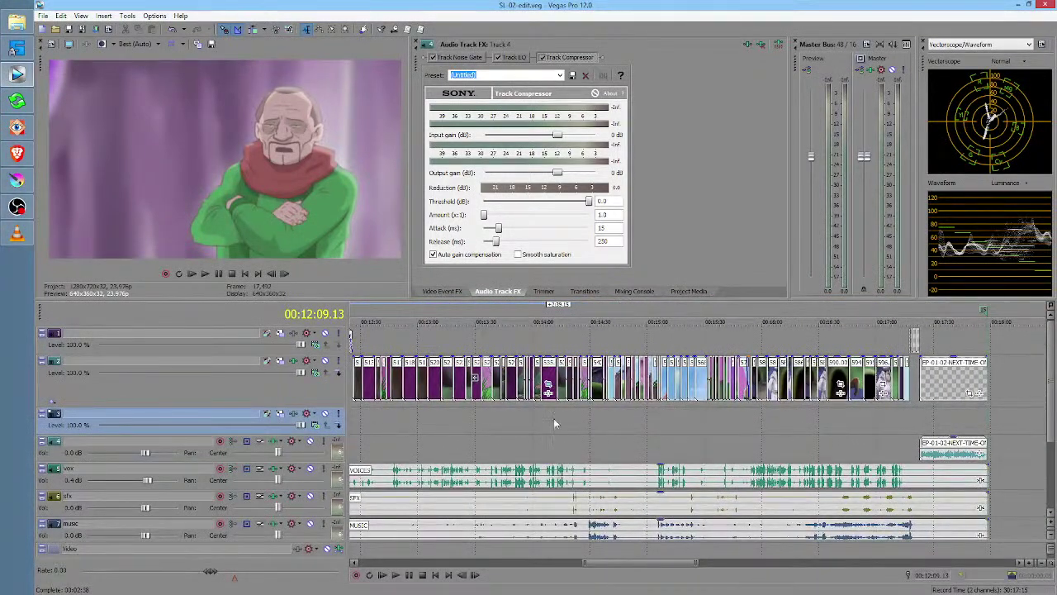
pyautogui.moveTo(516, 413); pyautogui.dragTo(611, 422)
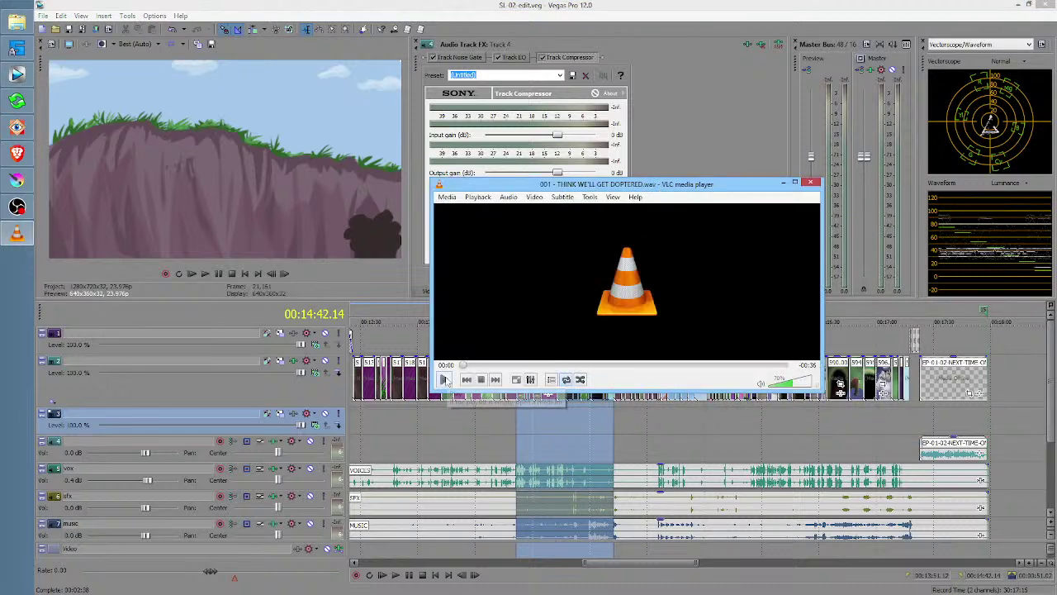
# Look through the VLC playlist of music tracks and close the playlist window
pyautogui.click(551, 380)
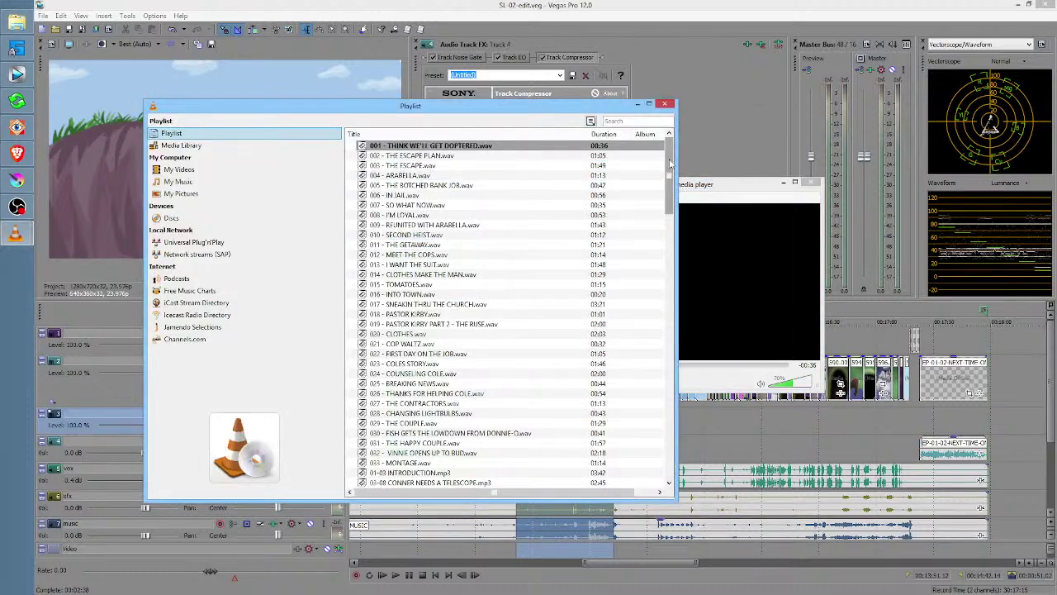
pyautogui.moveTo(670, 186); pyautogui.dragTo(712, 156)
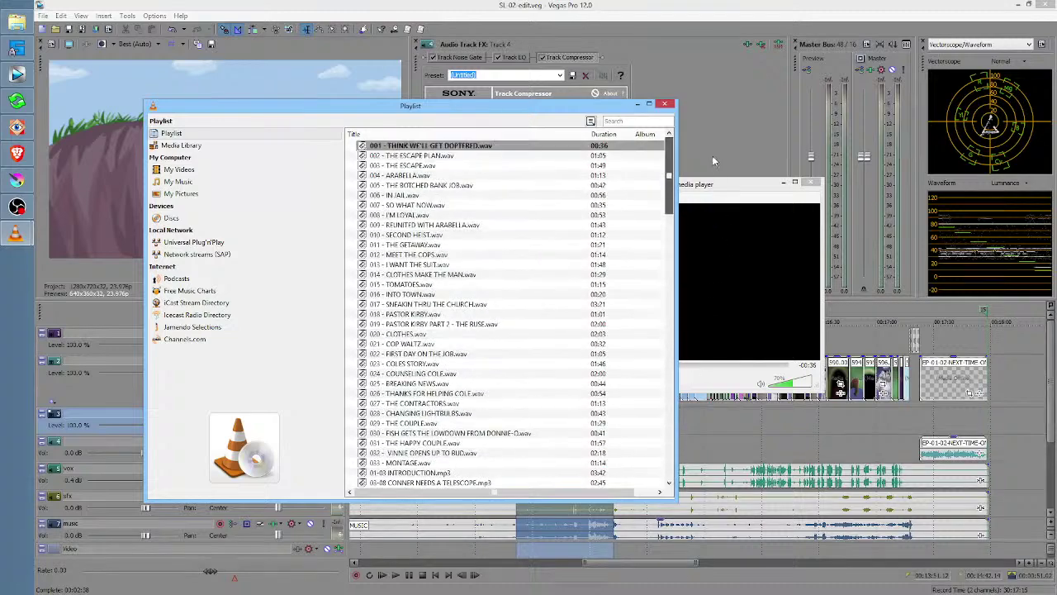
pyautogui.click(664, 105)
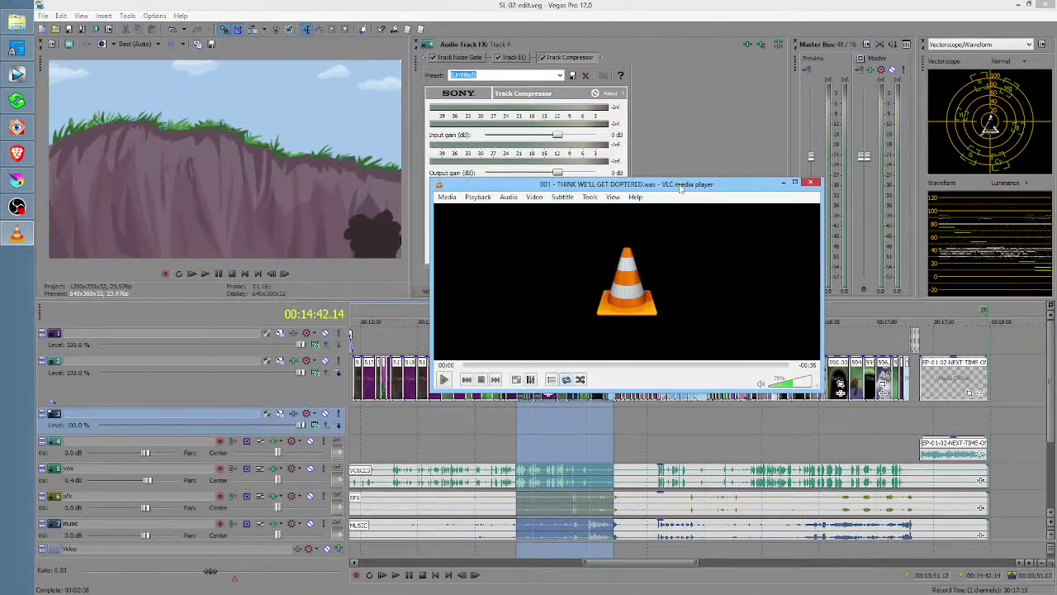
# Play 001 - THINK WE'LL GET DOPTERED.wav and close the media player
pyautogui.moveTo(682, 189); pyautogui.dragTo(643, 194)
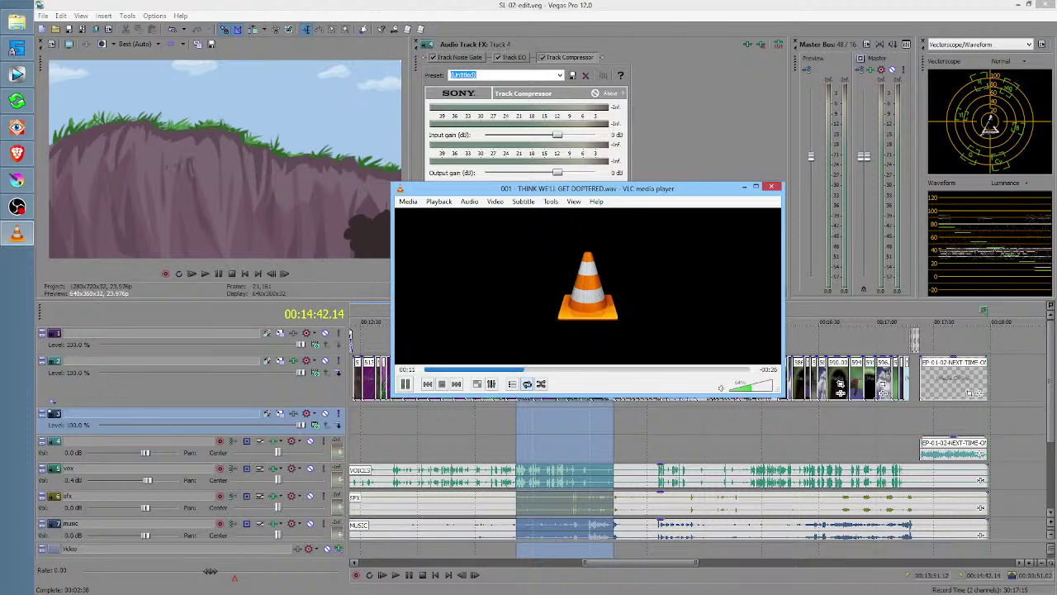
pyautogui.hotkey('alt', 'F4')
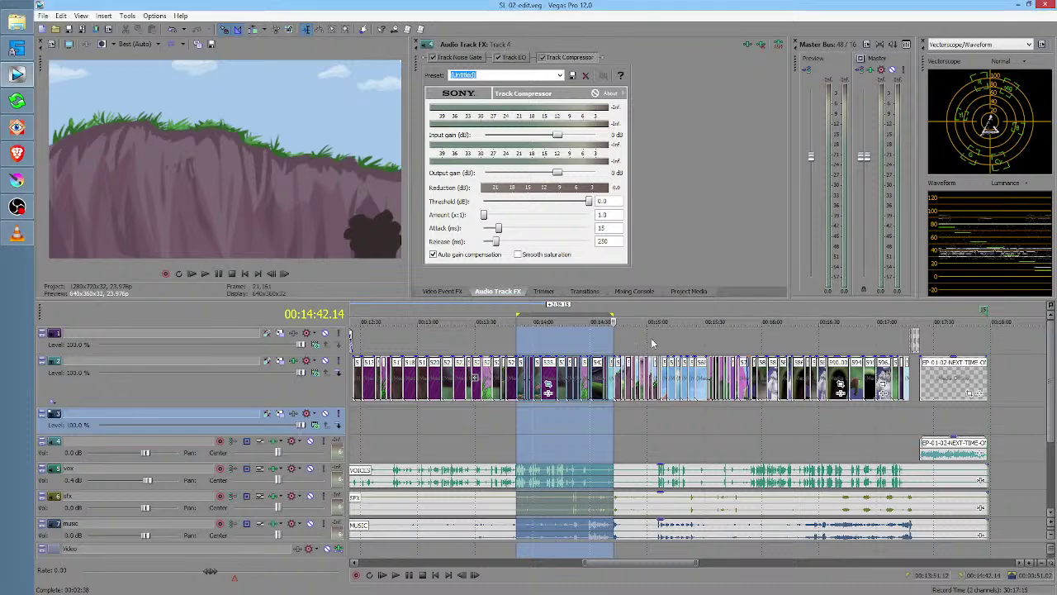
# Return to Vegas Pro and examine the third block of clips, placing the cursor at its start and at 00:27:29.22
pyautogui.click(701, 334)
pyautogui.scroll(-5, 701, 335)
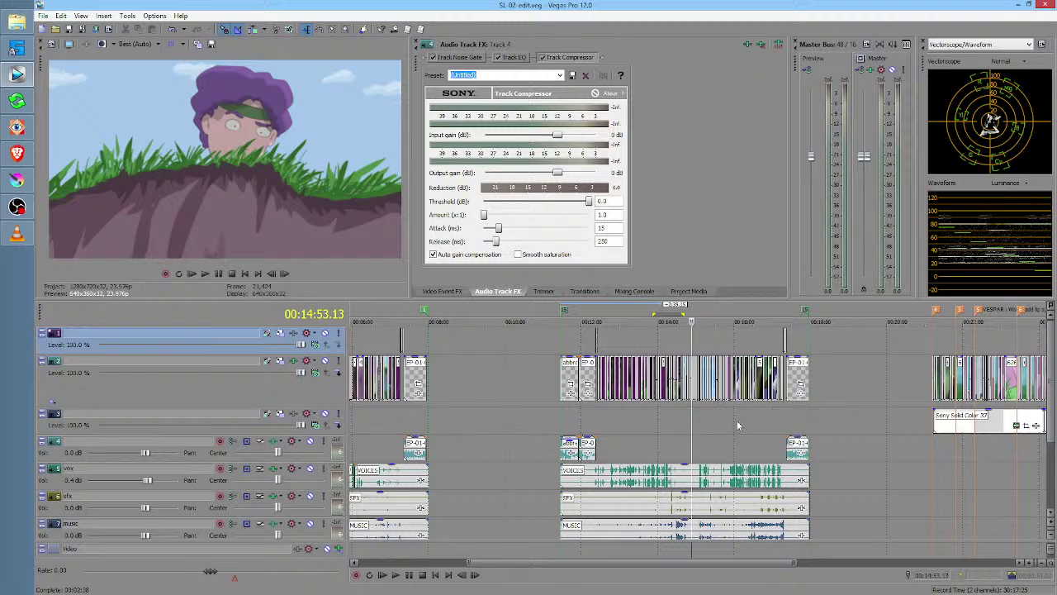
pyautogui.hscroll(5, 738, 425)
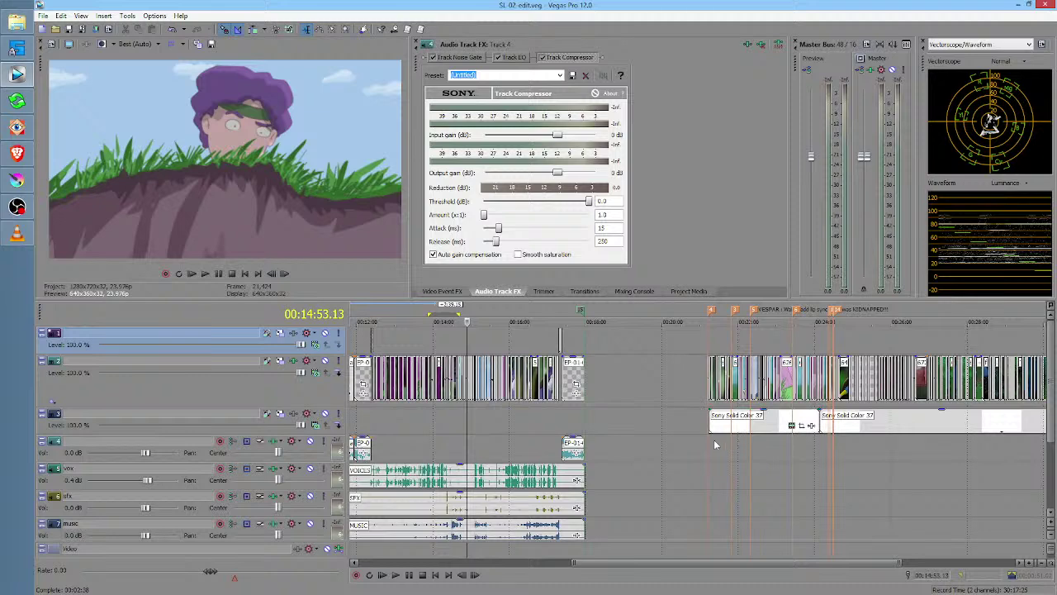
pyautogui.click(715, 444)
pyautogui.scroll(-2, 731, 446)
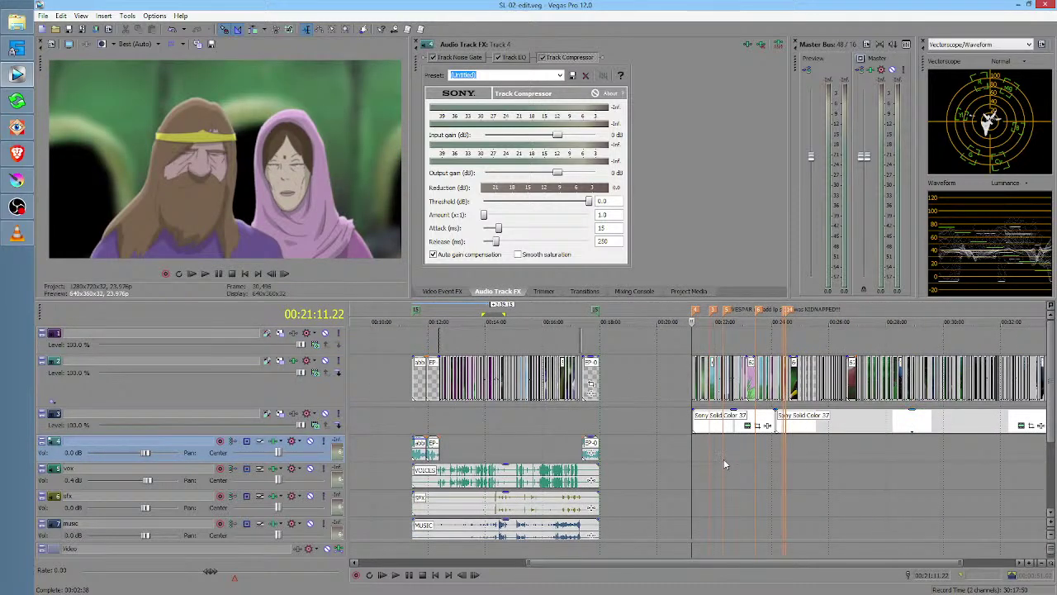
pyautogui.scroll(-2, 724, 459)
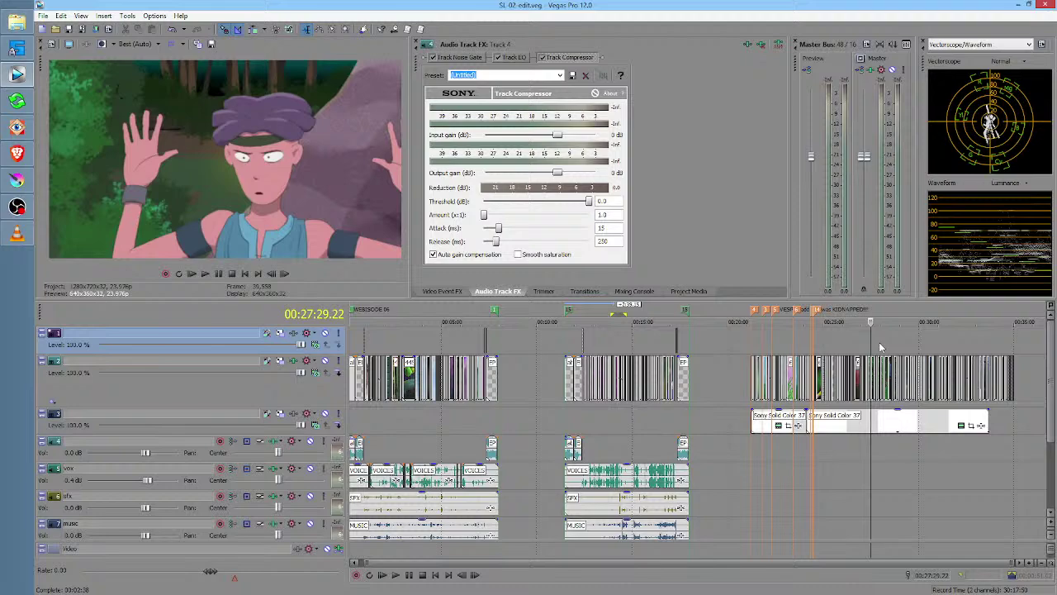
# Shift the 677 clip and all clips following it to start at 00:27:17.02, widening the gap after the 672 clip
pyautogui.scroll(3, 879, 342)
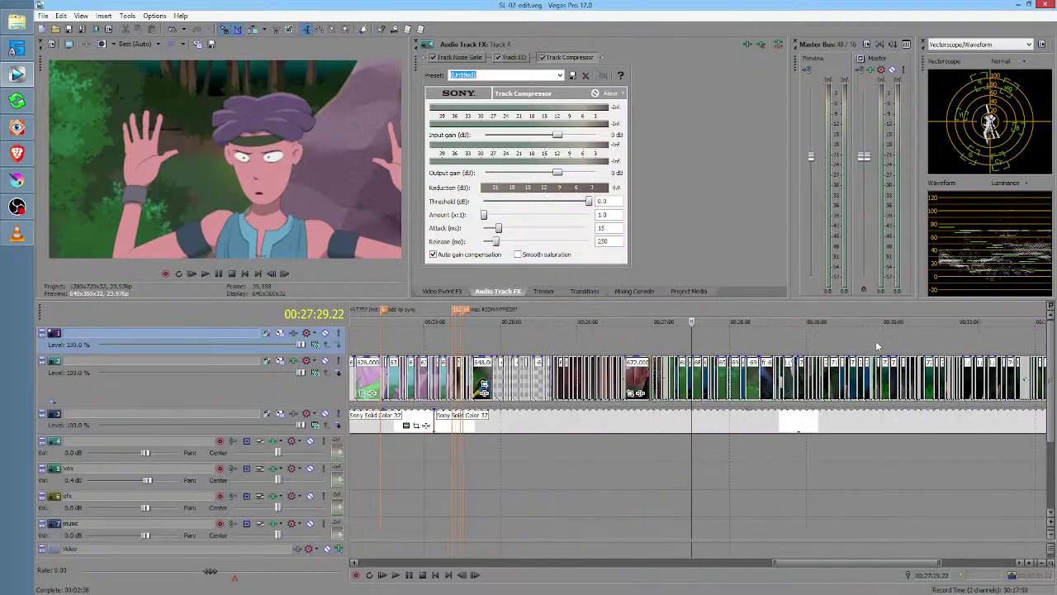
pyautogui.moveTo(616, 340); pyautogui.dragTo(652, 340)
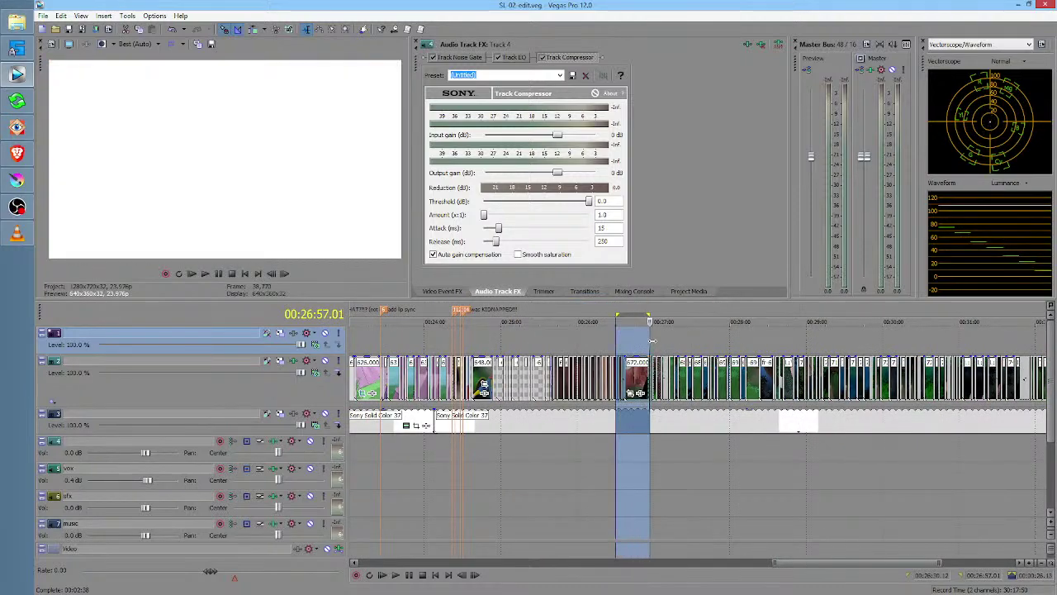
pyautogui.click(652, 341)
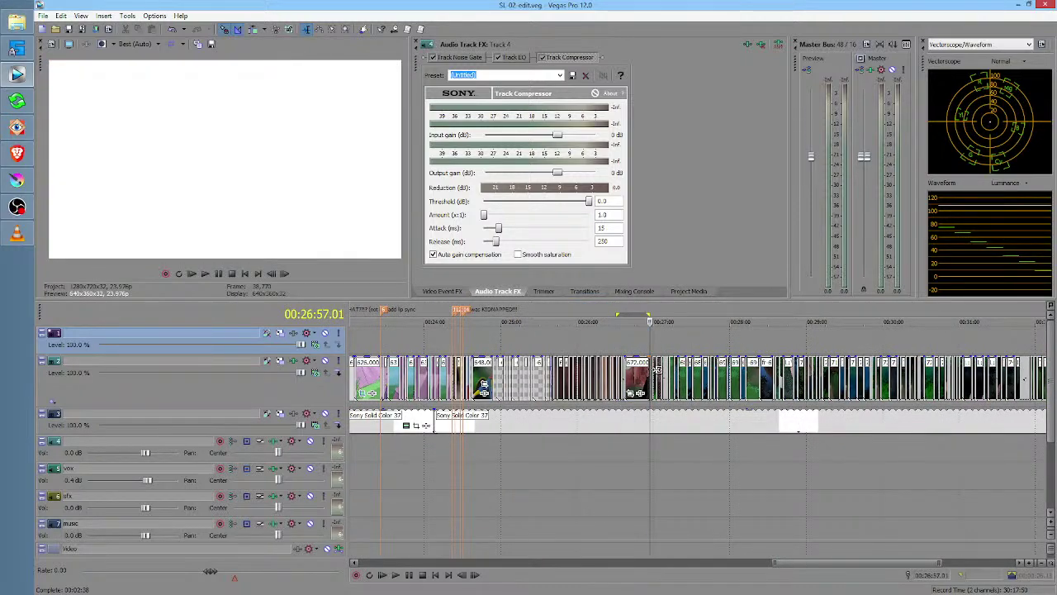
pyautogui.click(654, 372)
pyautogui.scroll(2, 702, 373)
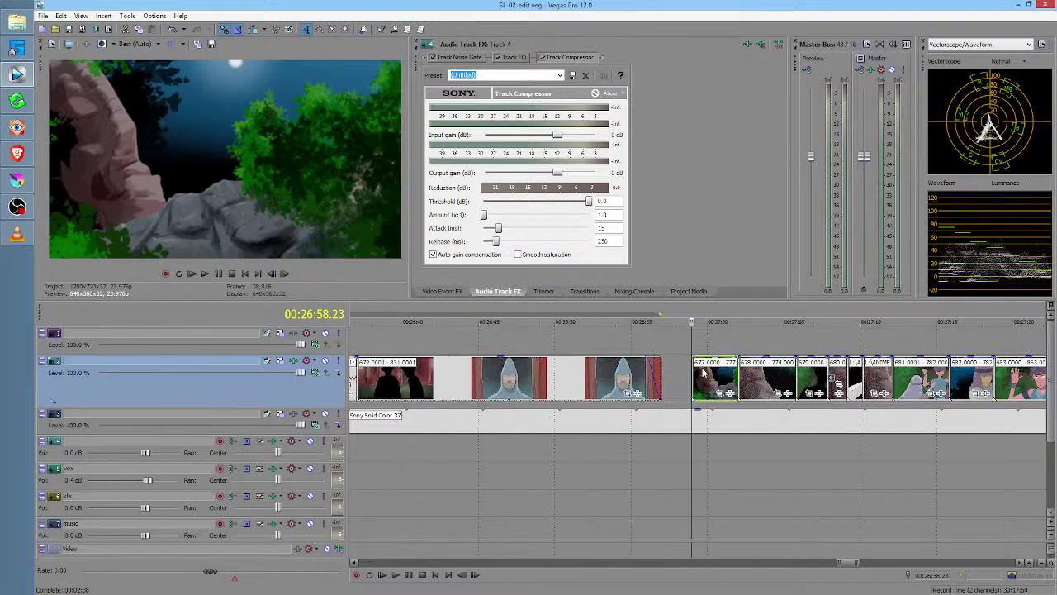
pyautogui.moveTo(702, 373); pyautogui.dragTo(987, 379)
# Mark the section before the gap, 00:21:11.22 to 00:26:57.01, and then the section after it, 00:27:17.02 to 00:35:13.19
pyautogui.scroll(-4, 942, 377)
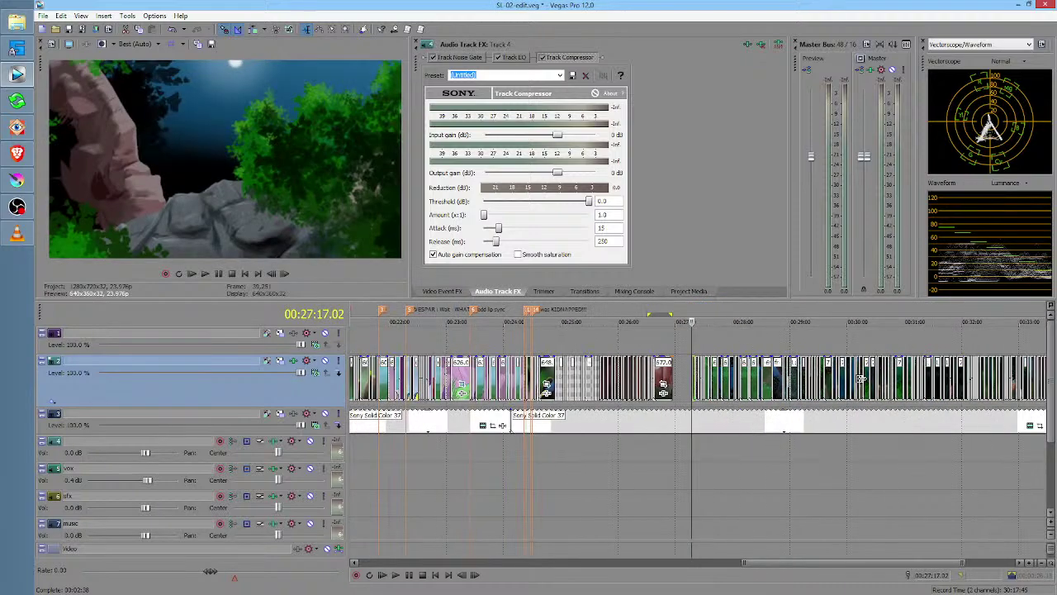
pyautogui.scroll(-3, 722, 387)
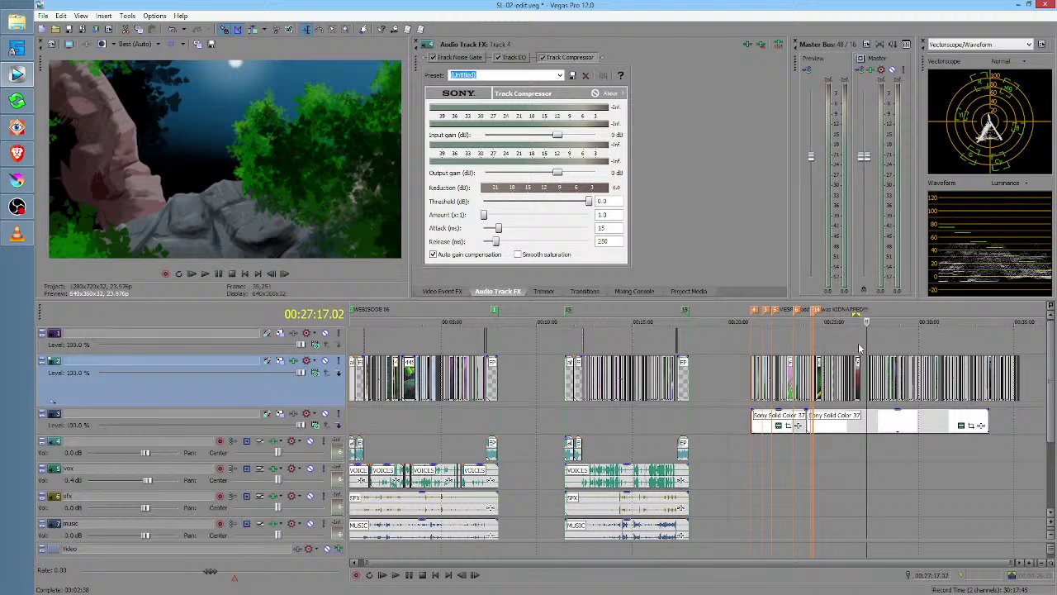
pyautogui.moveTo(859, 348); pyautogui.dragTo(752, 343)
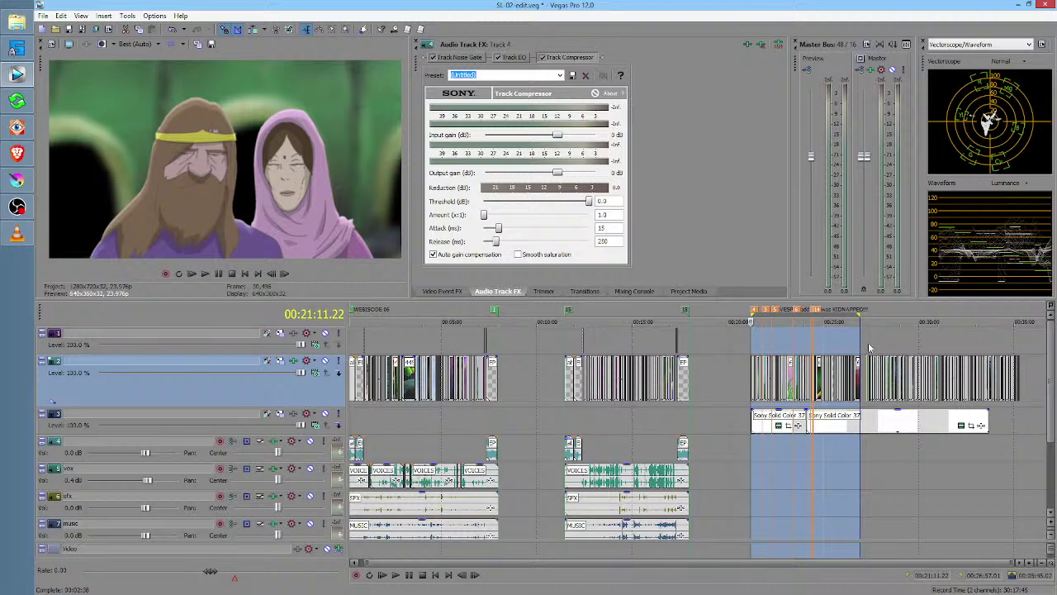
pyautogui.moveTo(869, 348); pyautogui.dragTo(1022, 344)
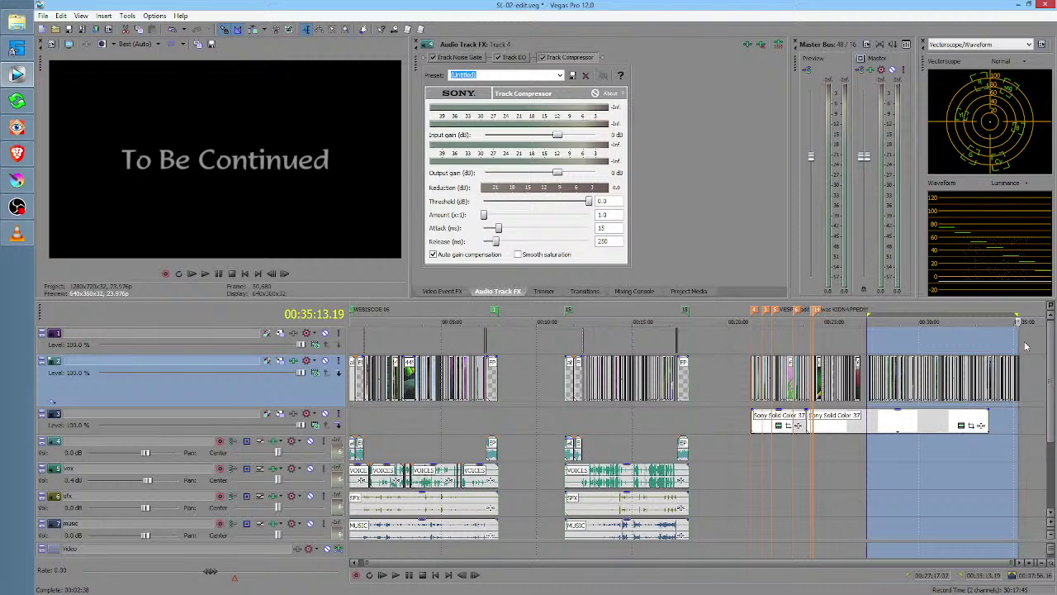
# Examine both sections, mark the range 00:27:17.02 to 00:31:47.10, and return the cursor to the block's start at 00:21:11.22
pyautogui.click(839, 340)
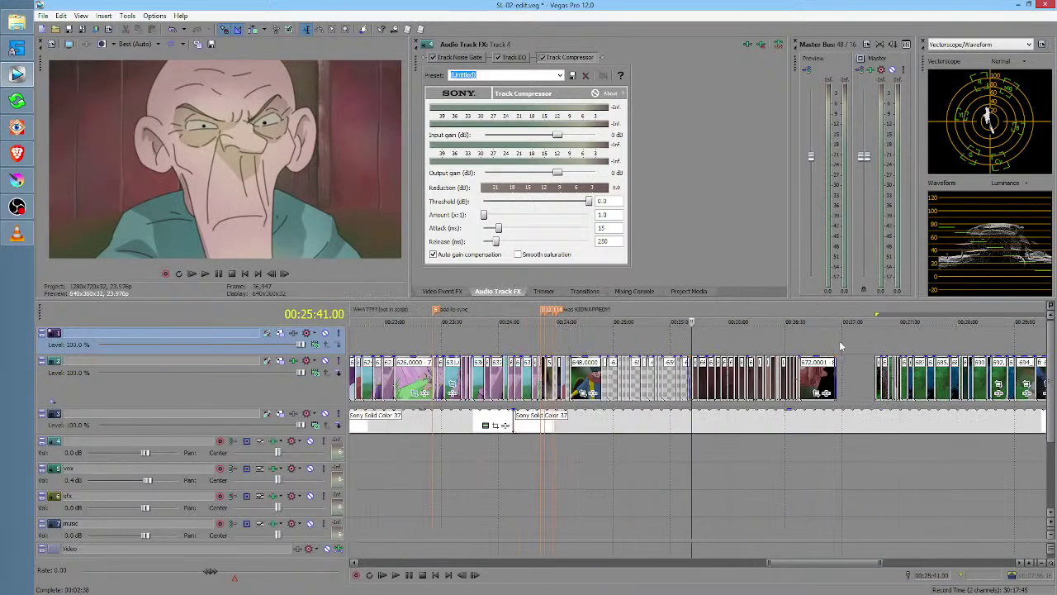
pyautogui.scroll(5, 839, 341)
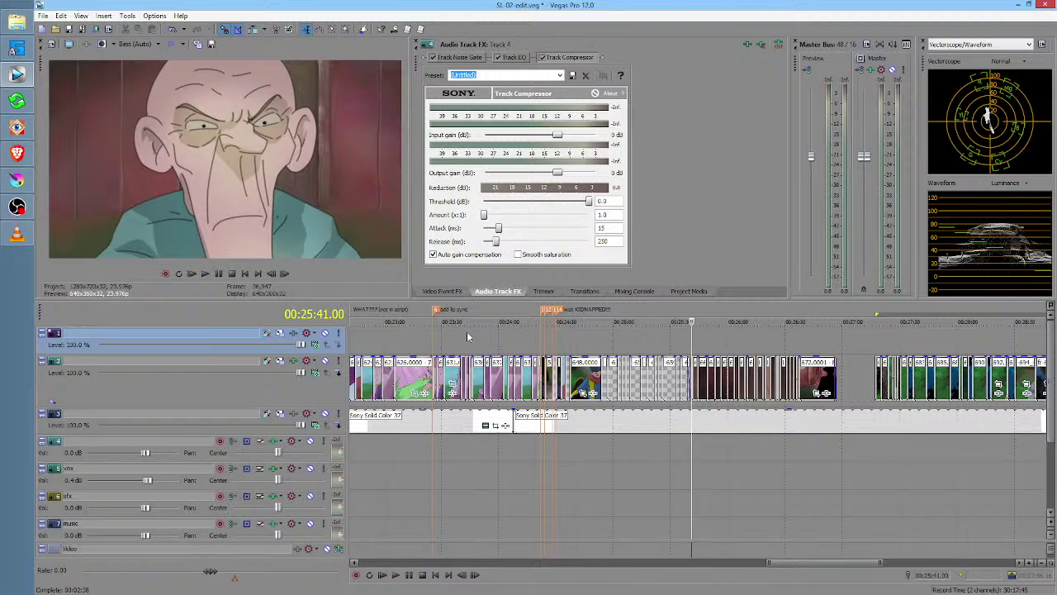
pyautogui.scroll(-2, 484, 334)
pyautogui.scroll(-2, 484, 334)
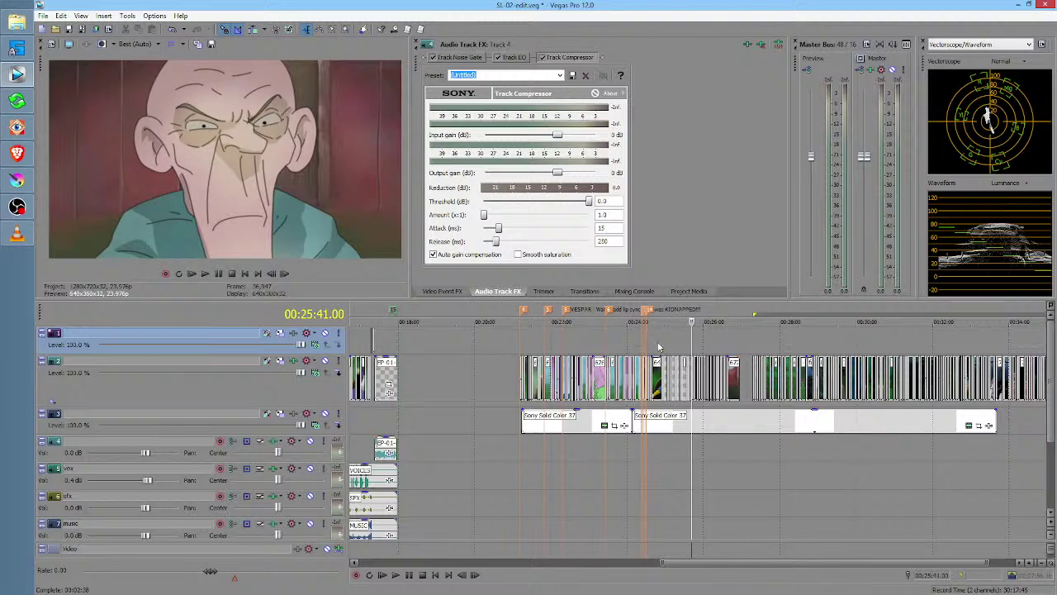
pyautogui.moveTo(752, 342); pyautogui.dragTo(926, 351)
pyautogui.scroll(-5, 926, 356)
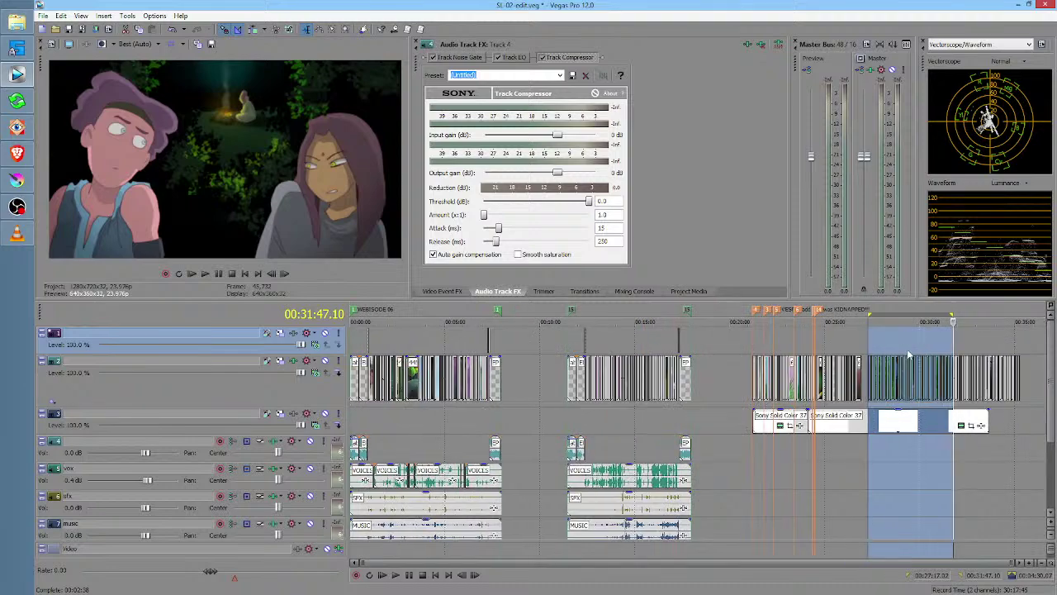
pyautogui.click(754, 342)
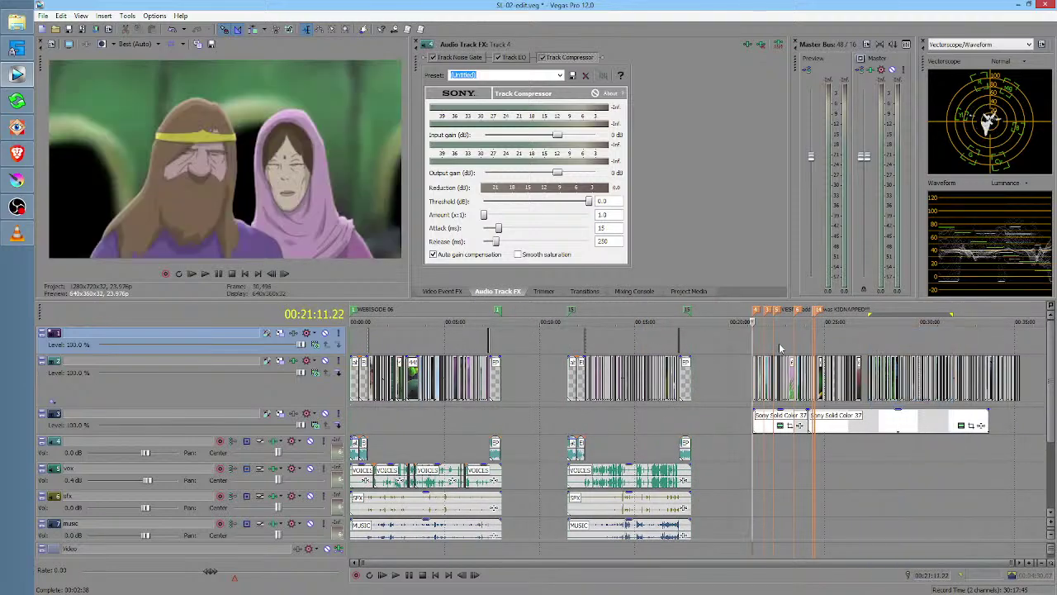
# Shift the 677 clip and all clips following it further along the timeline to start at 00:27:50.15
pyautogui.click(871, 372)
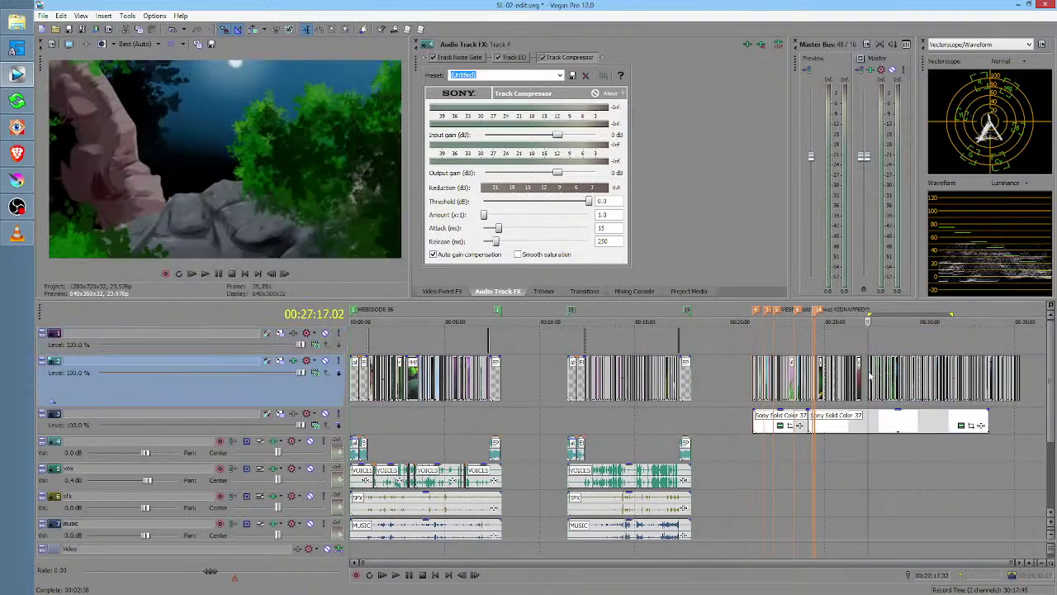
pyautogui.scroll(5, 869, 371)
pyautogui.moveTo(693, 382); pyautogui.dragTo(699, 382)
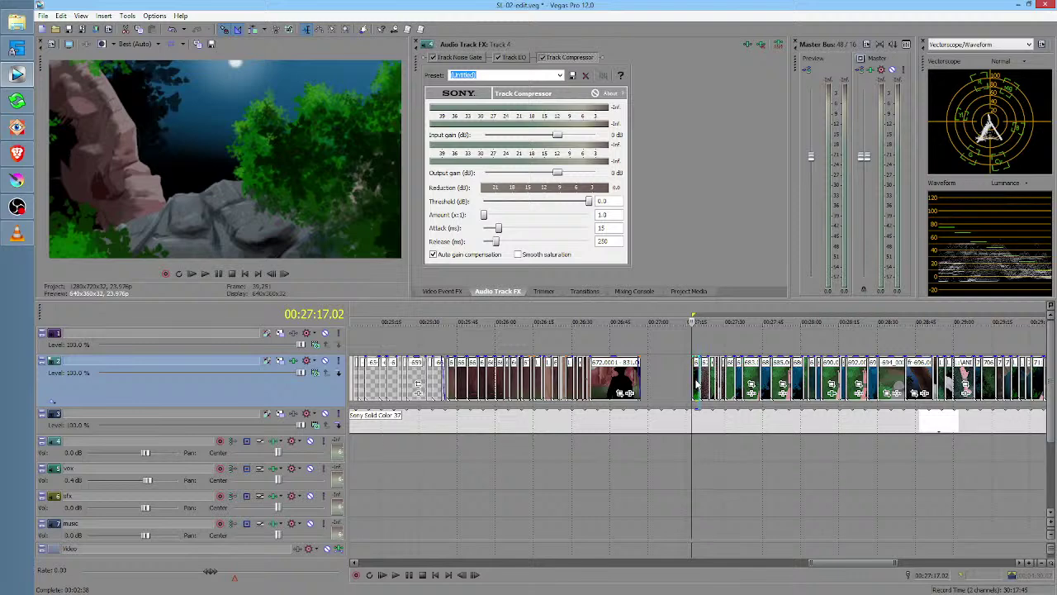
pyautogui.moveTo(778, 380); pyautogui.dragTo(783, 380)
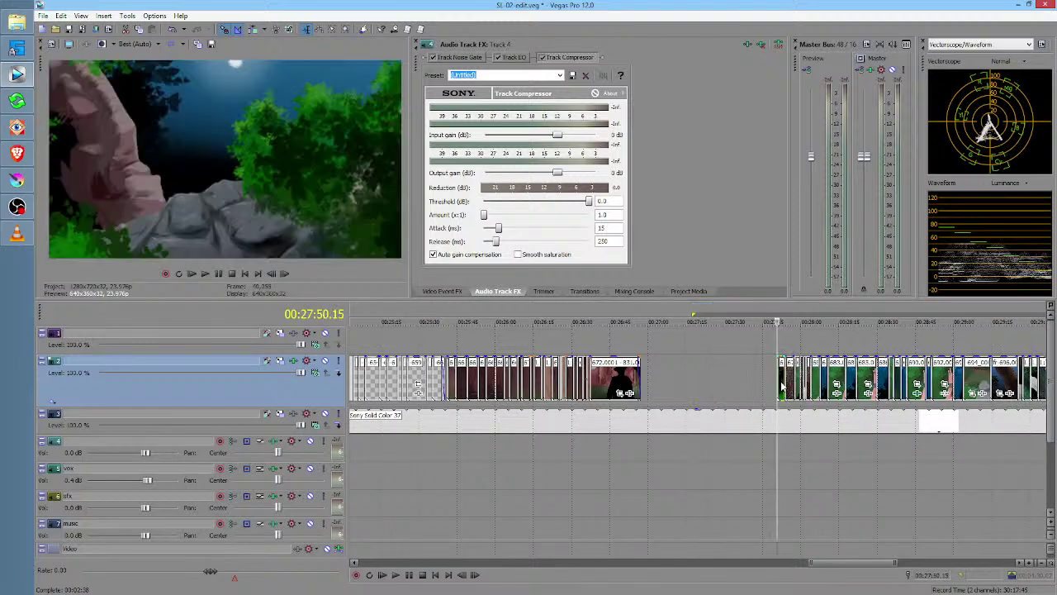
pyautogui.scroll(-3, 733, 379)
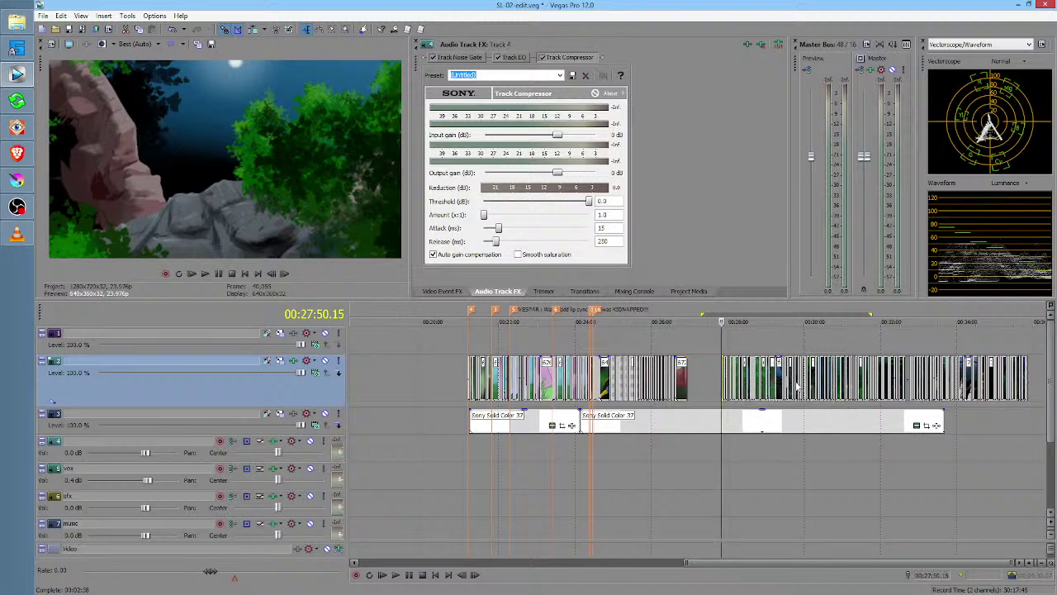
# Place the cursor on the sketched storyboard frame at 00:24:53.16 and inspect the surrounding clips
pyautogui.click(607, 345)
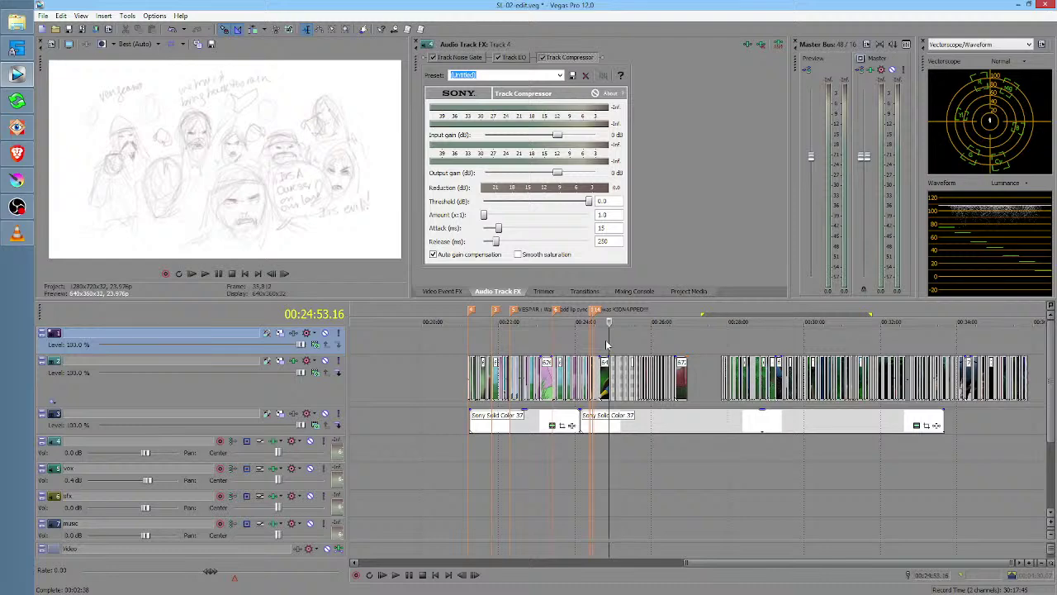
pyautogui.scroll(5, 607, 345)
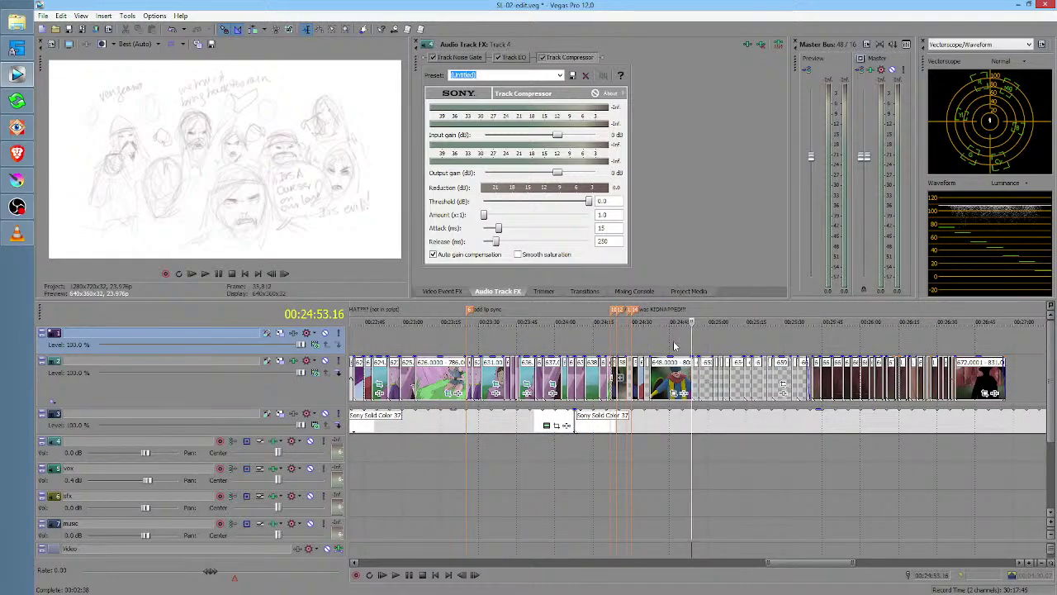
pyautogui.scroll(-3, 677, 345)
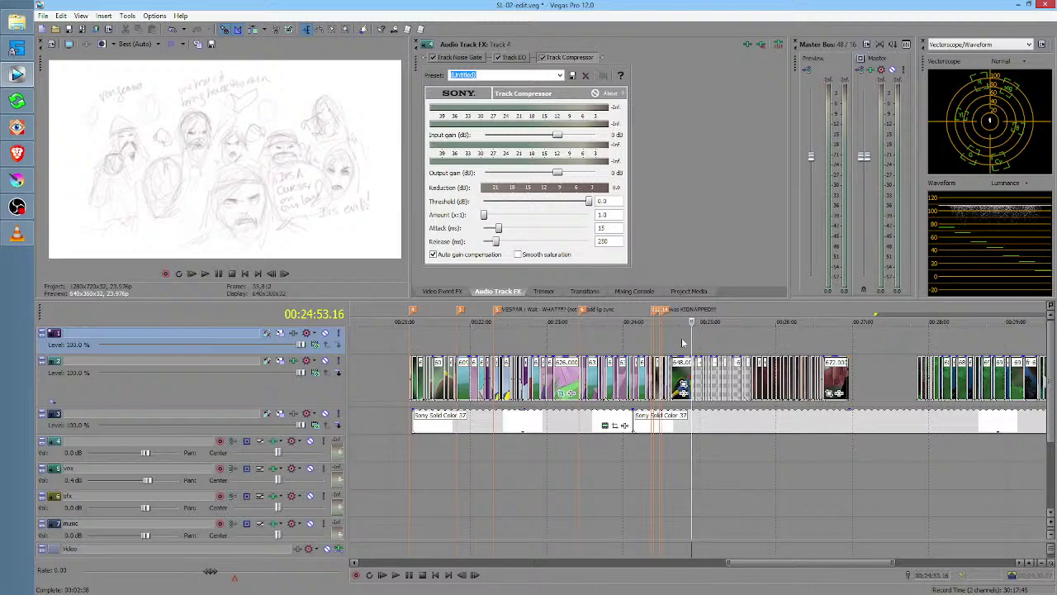
# Inspect the shots at 00:24:44.09 and 00:24:37.02, and mark the range 00:24:25.15 to 00:24:29.07
pyautogui.moveTo(680, 342)
pyautogui.mouseDown()
pyautogui.moveTo(690, 336)
pyautogui.moveTo(679, 335)
pyautogui.mouseUp()
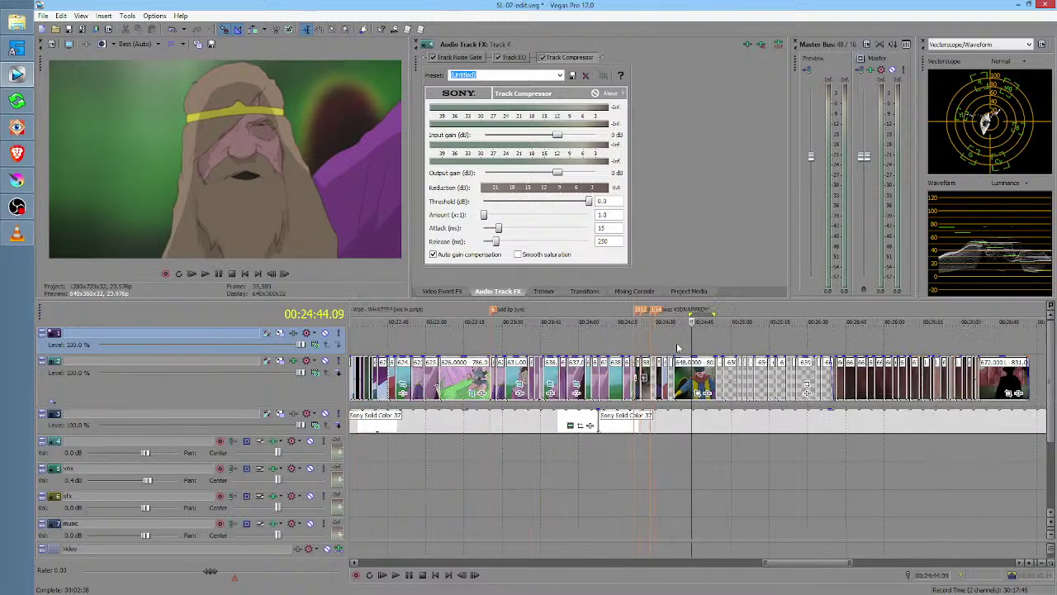
pyautogui.scroll(2, 679, 343)
pyautogui.moveTo(618, 334); pyautogui.dragTo(666, 339)
pyautogui.scroll(4, 675, 344)
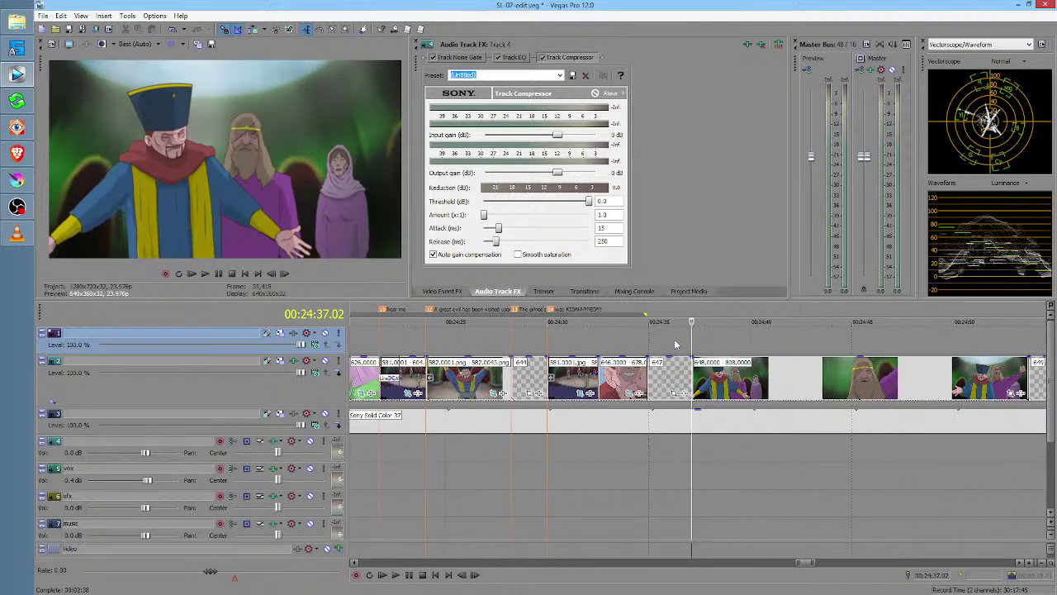
pyautogui.moveTo(459, 343); pyautogui.dragTo(527, 344)
pyautogui.scroll(-4, 574, 346)
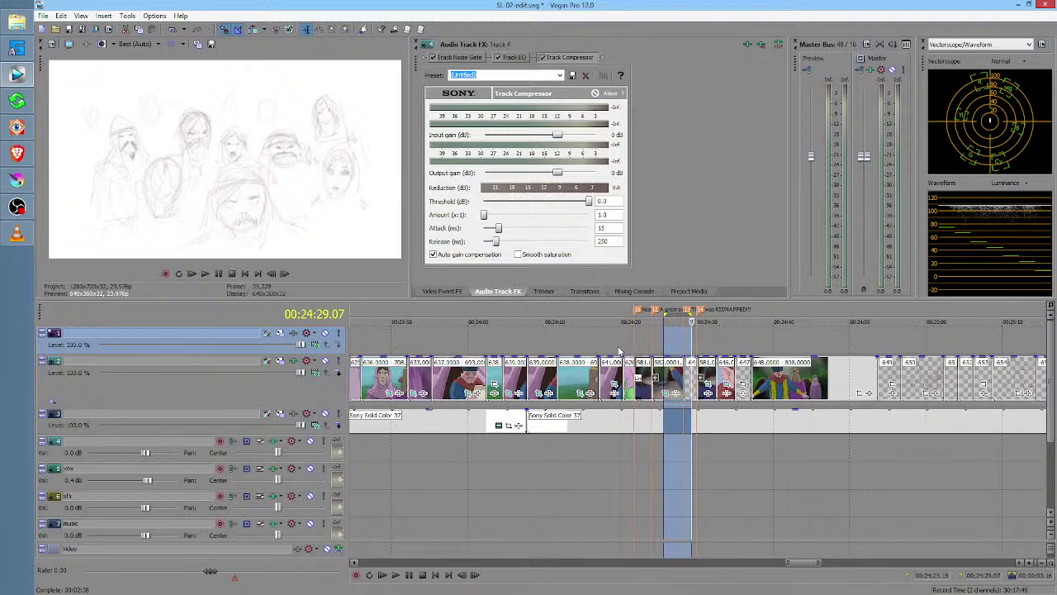
# Clear the marked range with the cursor at 00:24:20.06, and go back to the previous episode's clips at 00:16:33.18
pyautogui.hscroll(-3, 743, 344)
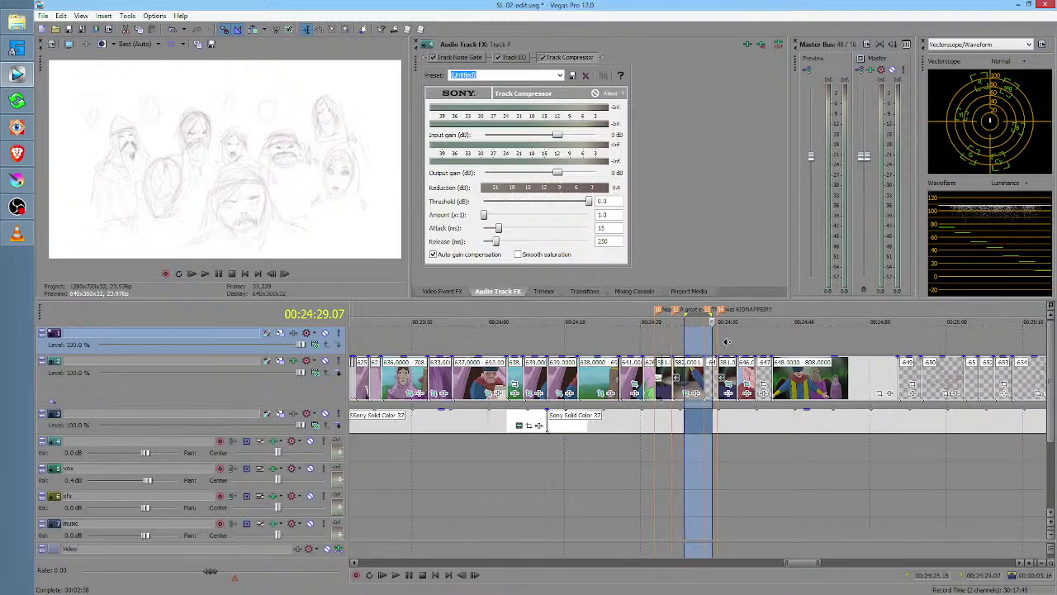
pyautogui.click(727, 339)
pyautogui.scroll(-6, 727, 339)
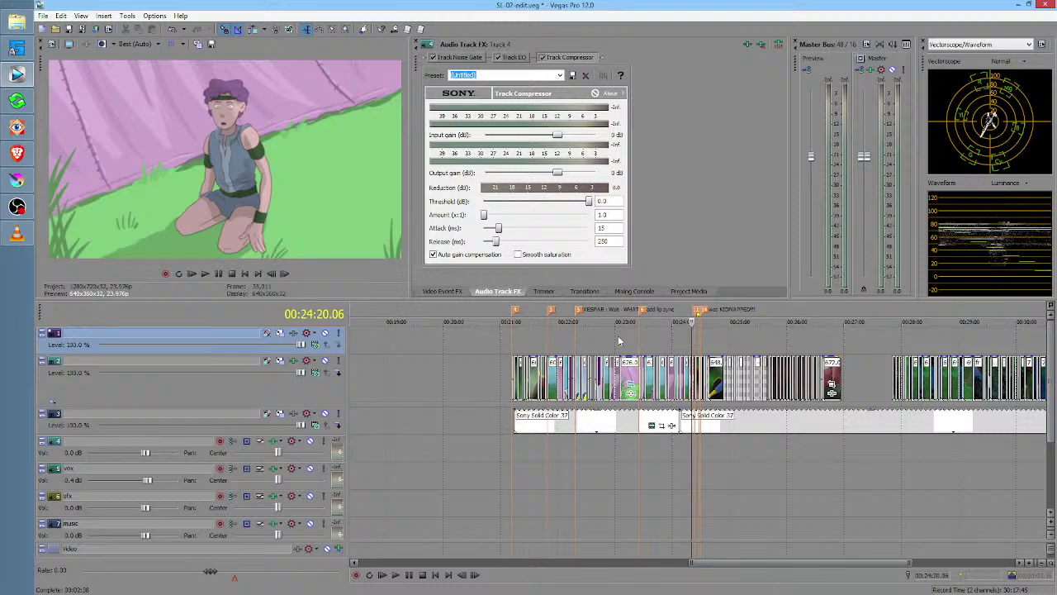
pyautogui.scroll(-3, 613, 345)
pyautogui.click(479, 341)
pyautogui.scroll(9, 479, 341)
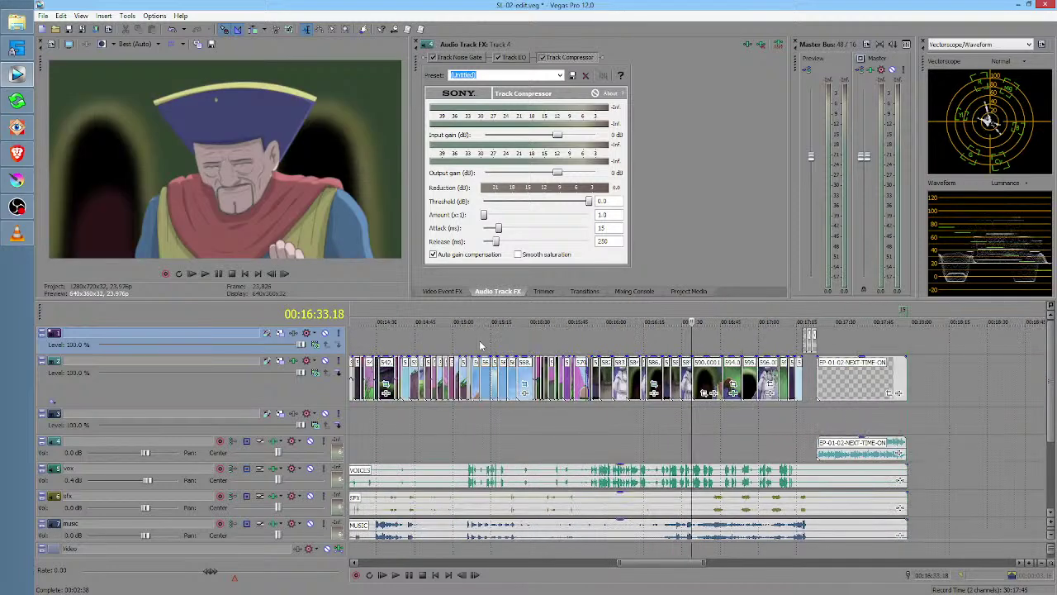
# Review the group scene's shots at 00:16:05.17 and 00:16:32.16 near the previous episode's end, leaving the cursor at 00:17:02.16
pyautogui.click(802, 342)
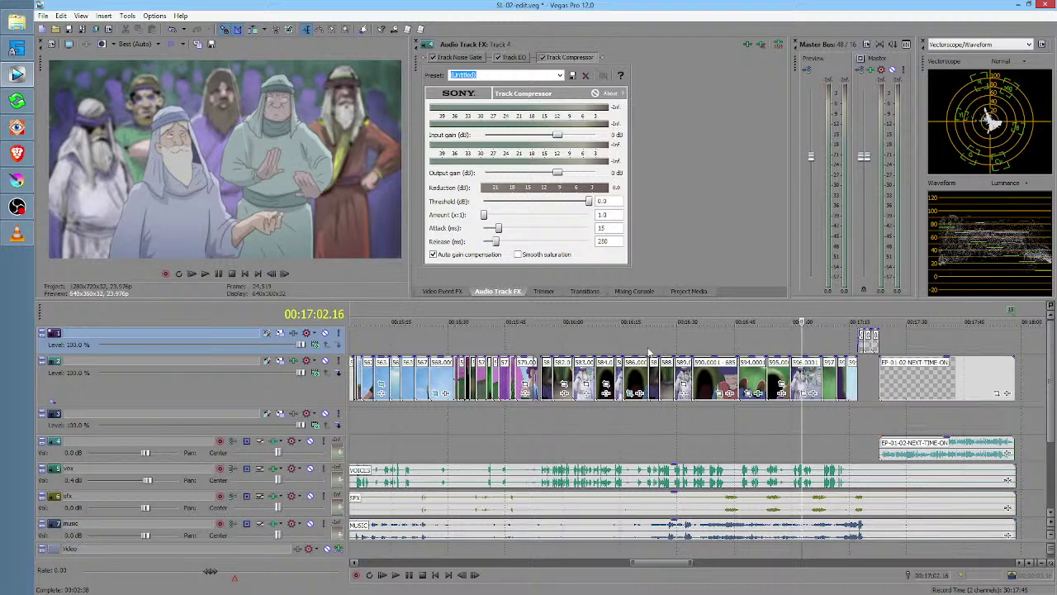
pyautogui.moveTo(559, 347); pyautogui.dragTo(584, 345)
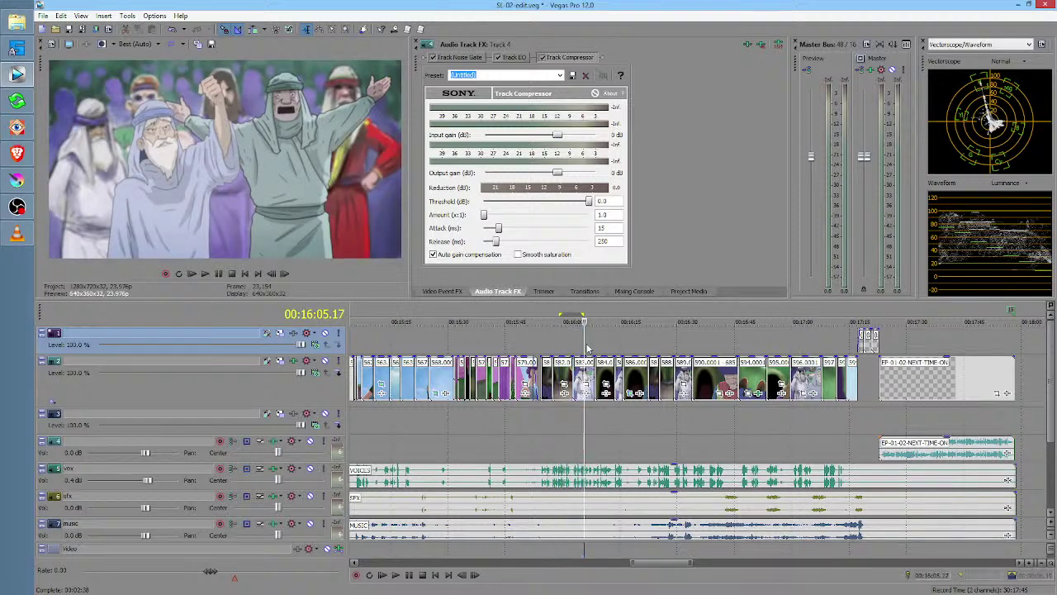
pyautogui.click(688, 348)
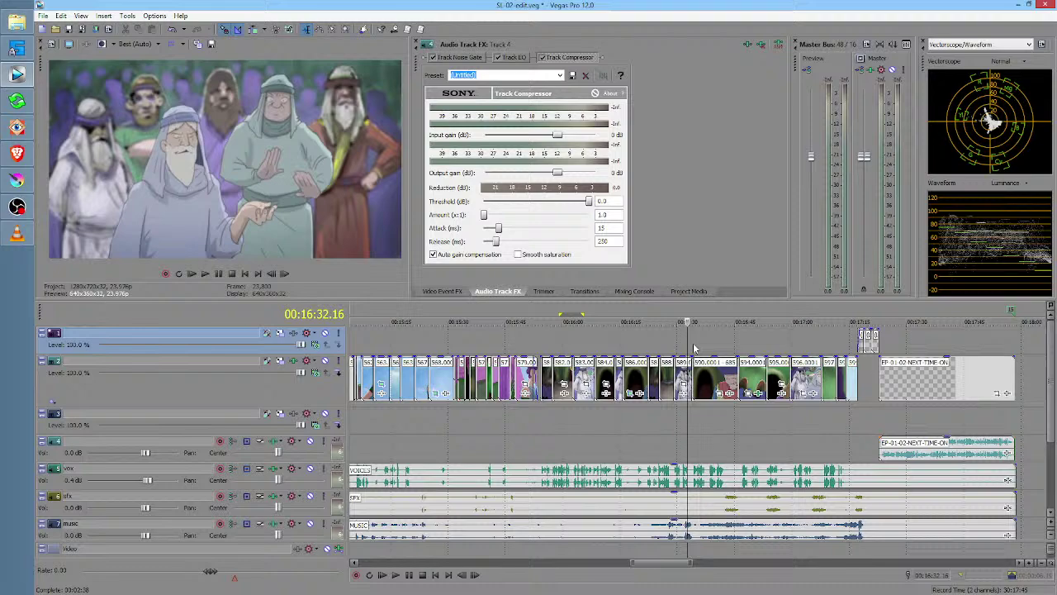
pyautogui.click(802, 347)
pyautogui.hscroll(5, 818, 351)
pyautogui.scroll(-5, 823, 353)
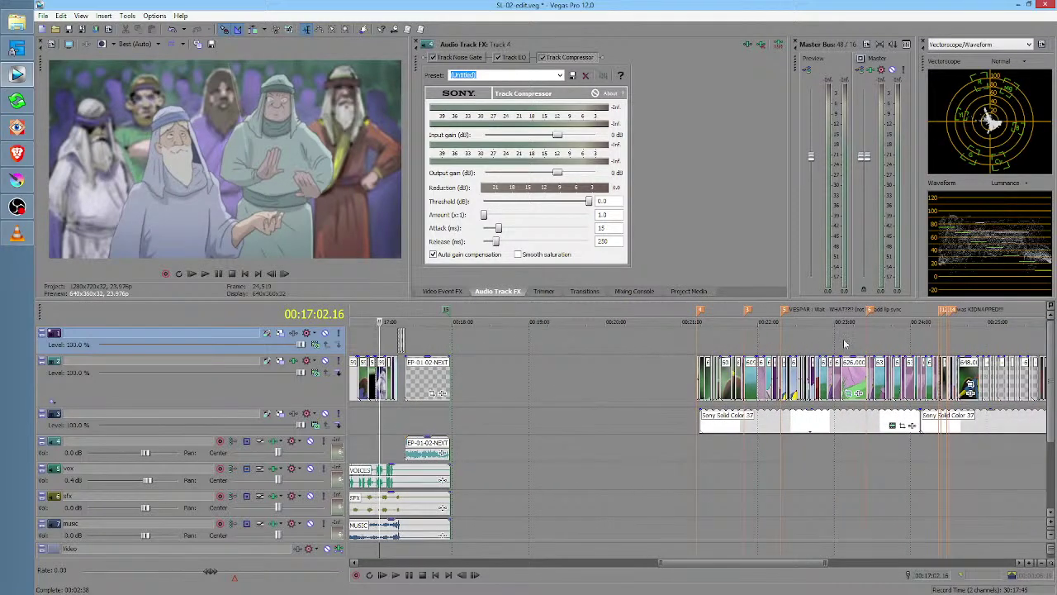
# Return to the third block, check the close-up shot at 00:24:33.13, and place the cursor on the raised-arms shot at 00:24:26.23
pyautogui.click(953, 346)
pyautogui.scroll(6, 908, 347)
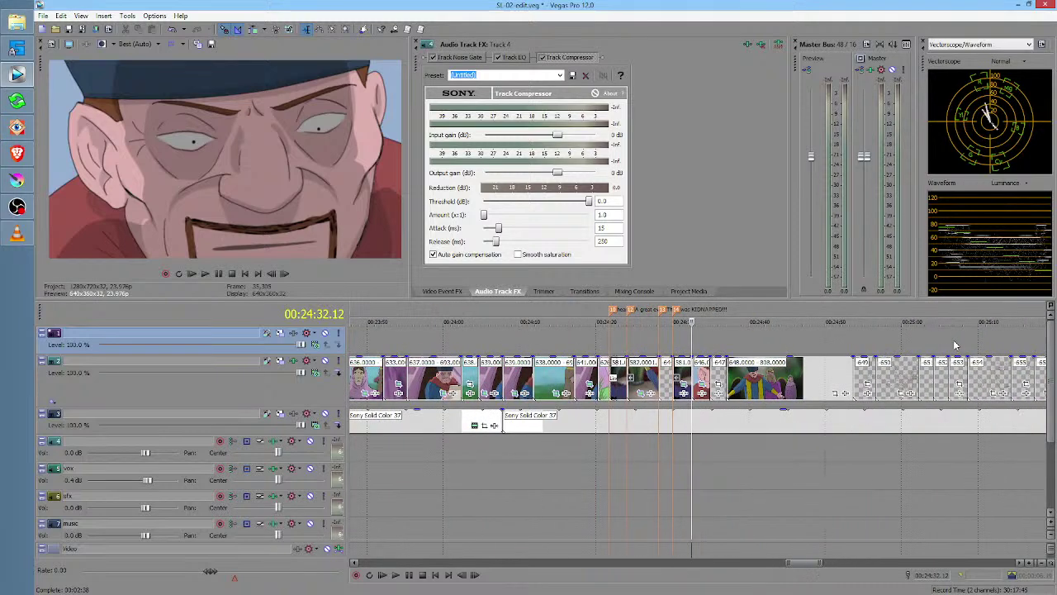
pyautogui.click(706, 339)
pyautogui.press('space')
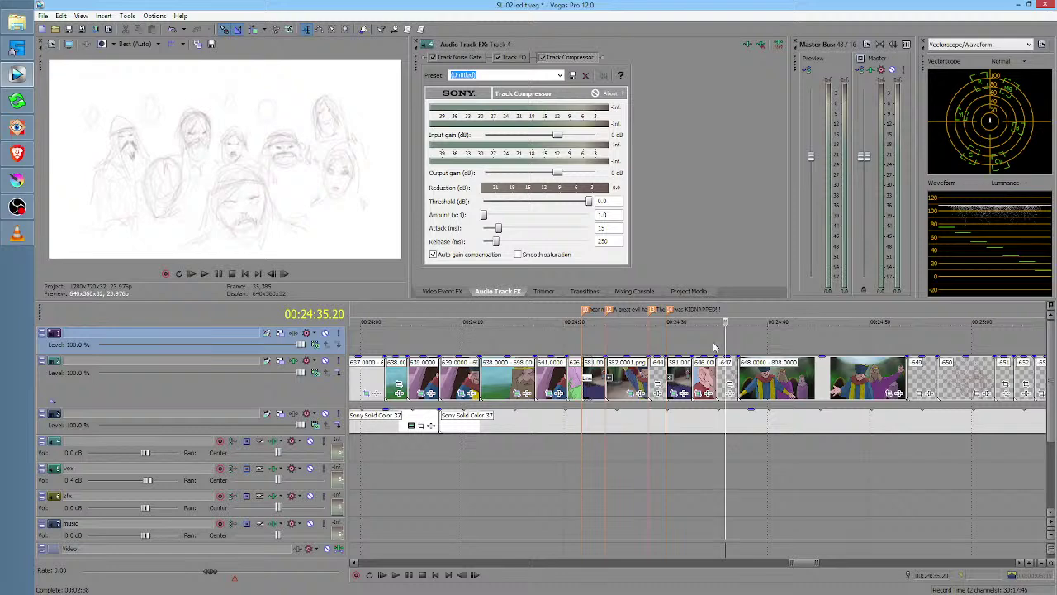
pyautogui.click(704, 346)
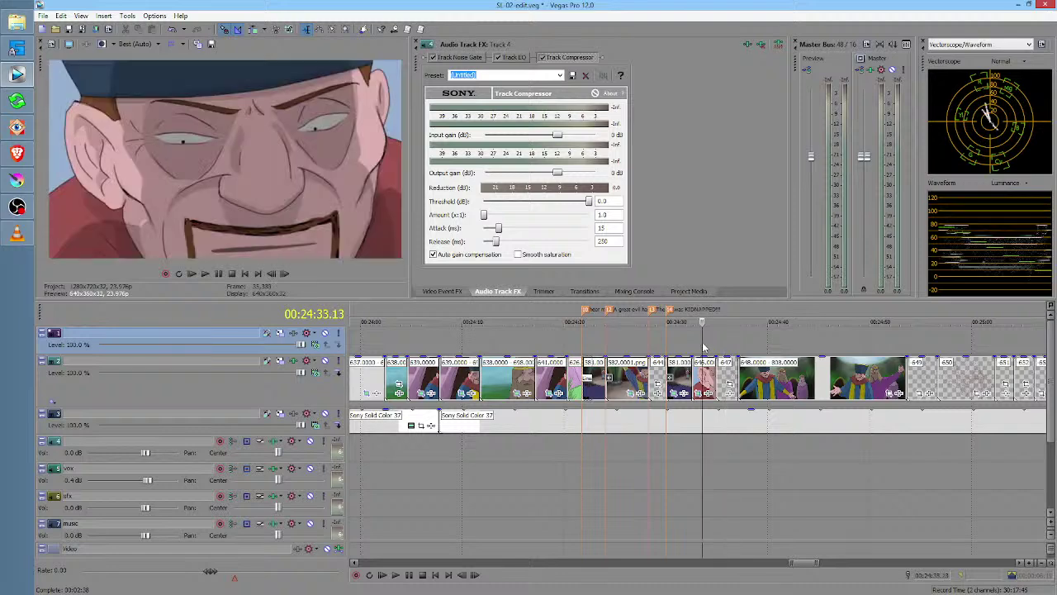
pyautogui.click(635, 347)
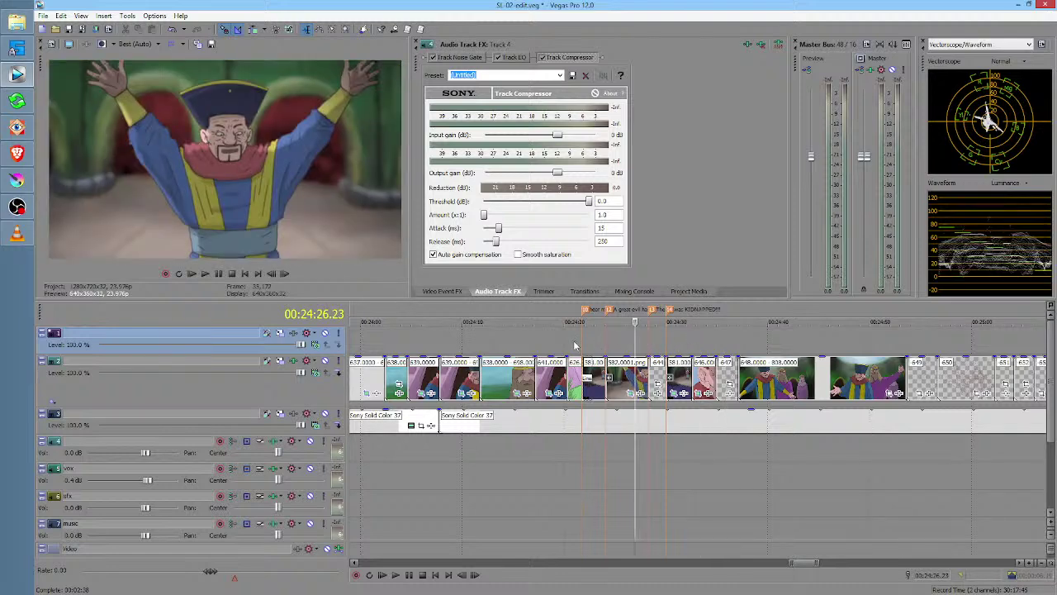
# Play the bearded man's shot through to the kneeling boy's shot, and return the cursor to 00:24:14.04
pyautogui.click(507, 337)
pyautogui.press('space')
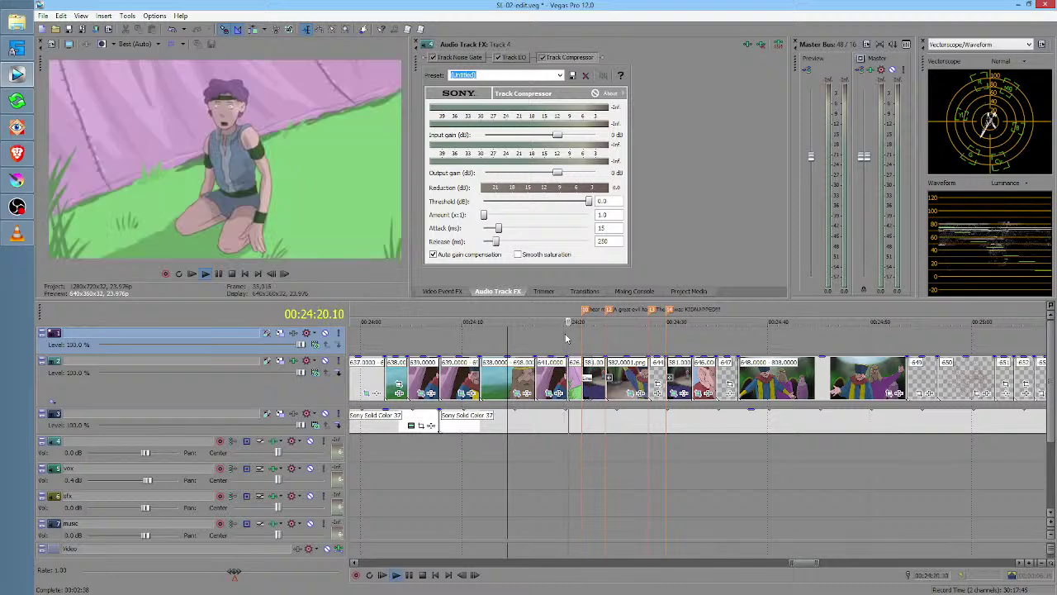
pyautogui.press('space')
pyautogui.moveTo(504, 334)
pyautogui.mouseDown()
pyautogui.moveTo(548, 334)
pyautogui.moveTo(503, 335)
pyautogui.mouseUp()
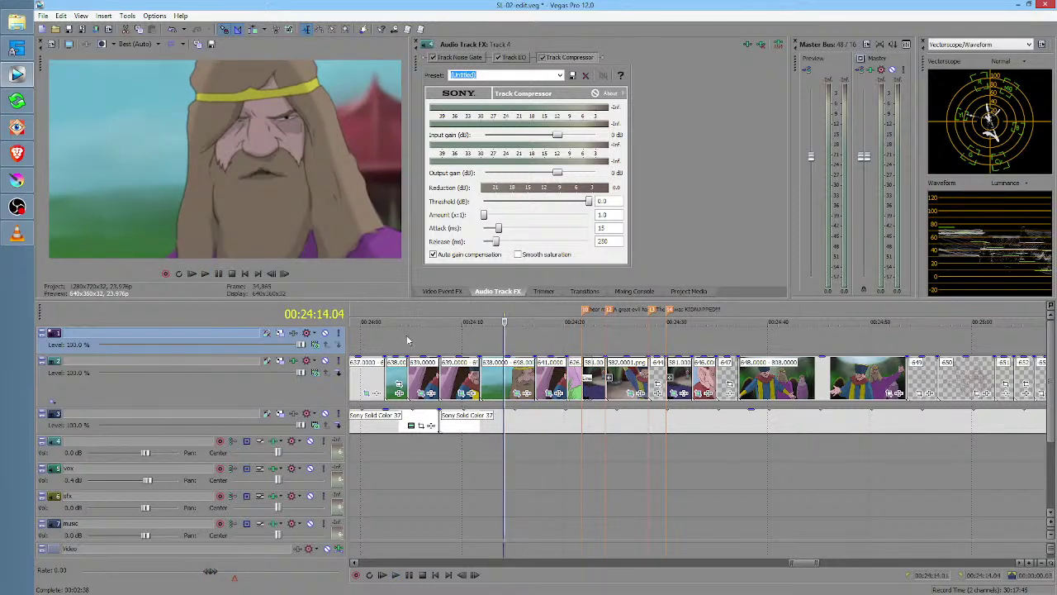
# Mark the tent shots from 00:24:04.14 to 00:24:08.10, and then the earlier range 00:23:38.10 to 00:23:44.08
pyautogui.moveTo(407, 334); pyautogui.dragTo(454, 337)
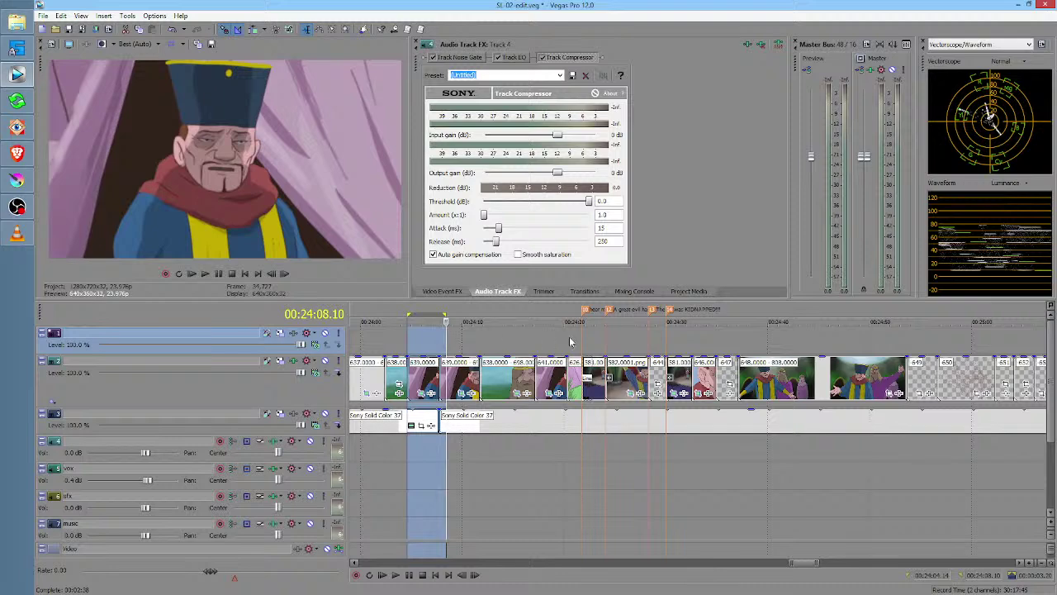
pyautogui.scroll(-2, 578, 341)
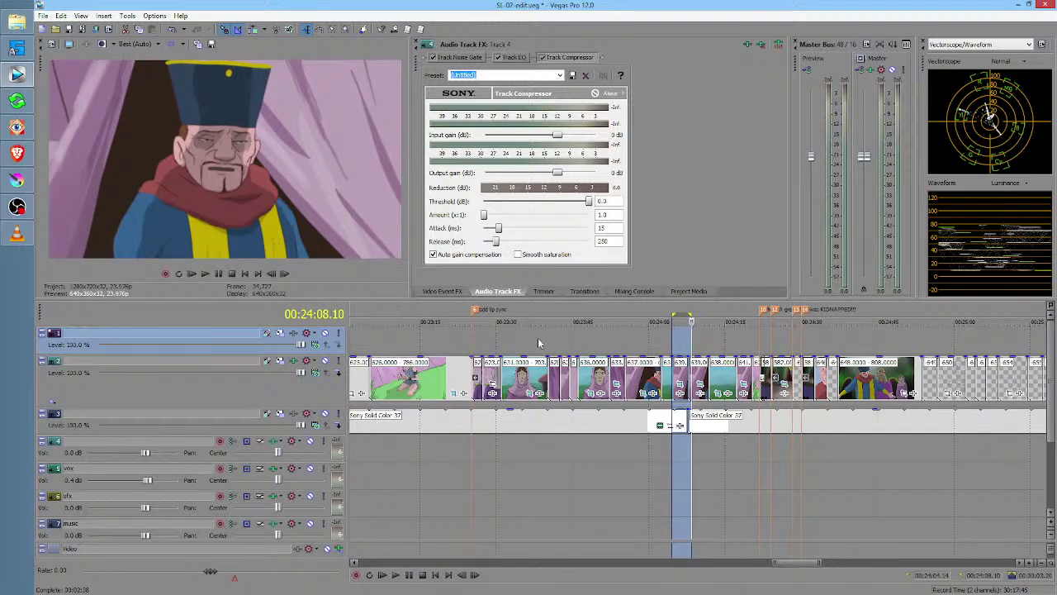
pyautogui.moveTo(540, 336); pyautogui.dragTo(569, 338)
pyautogui.scroll(3, 569, 339)
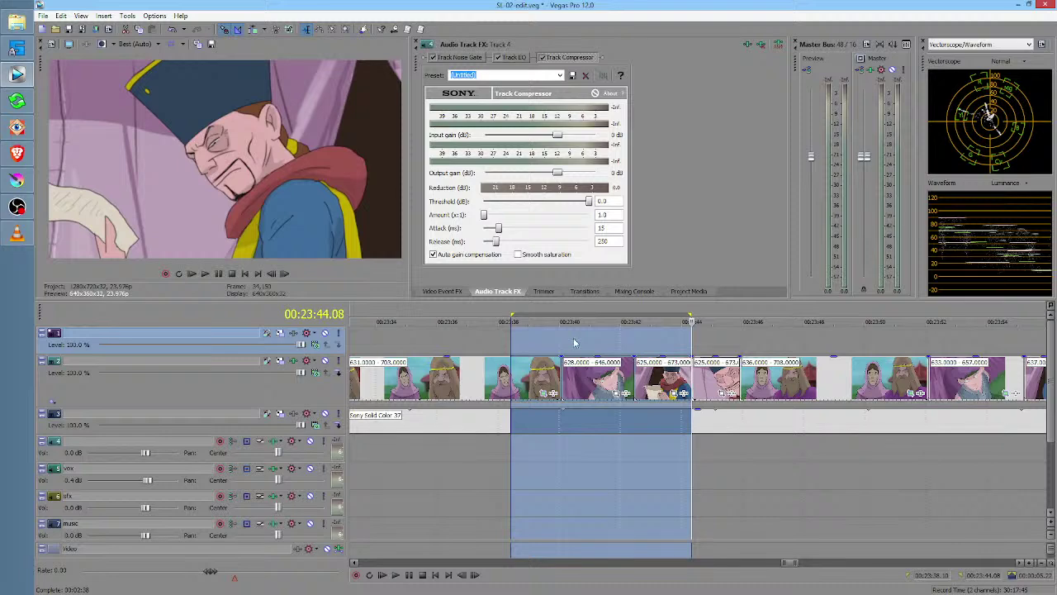
# Mark the range 00:23:43.01 to 00:23:46.17, and then the section around the 637 clip up to 00:24:03.16
pyautogui.moveTo(666, 347); pyautogui.dragTo(741, 344)
pyautogui.hscroll(5, 741, 347)
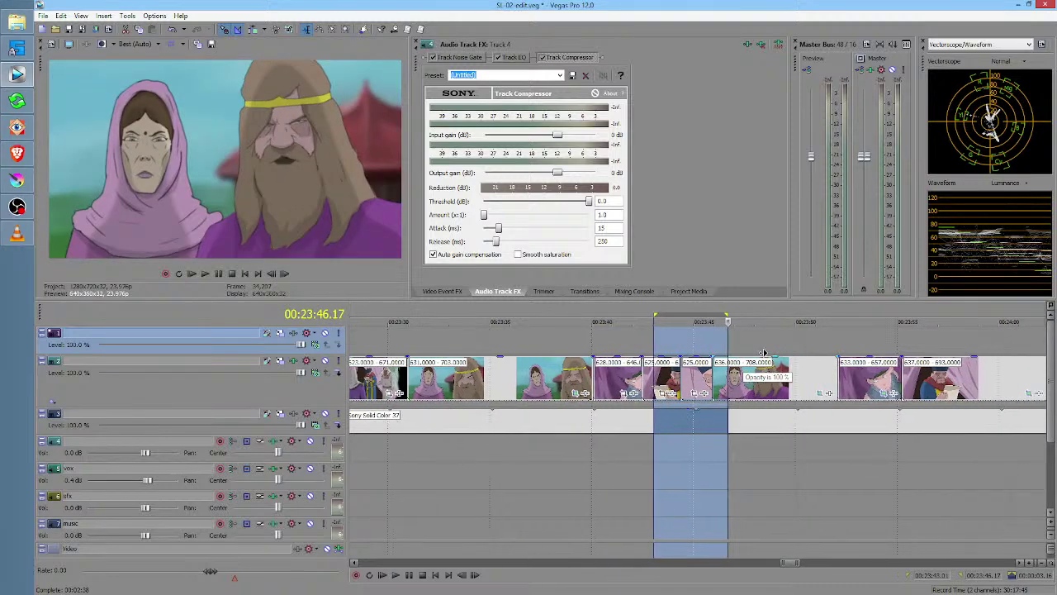
pyautogui.hscroll(3, 740, 347)
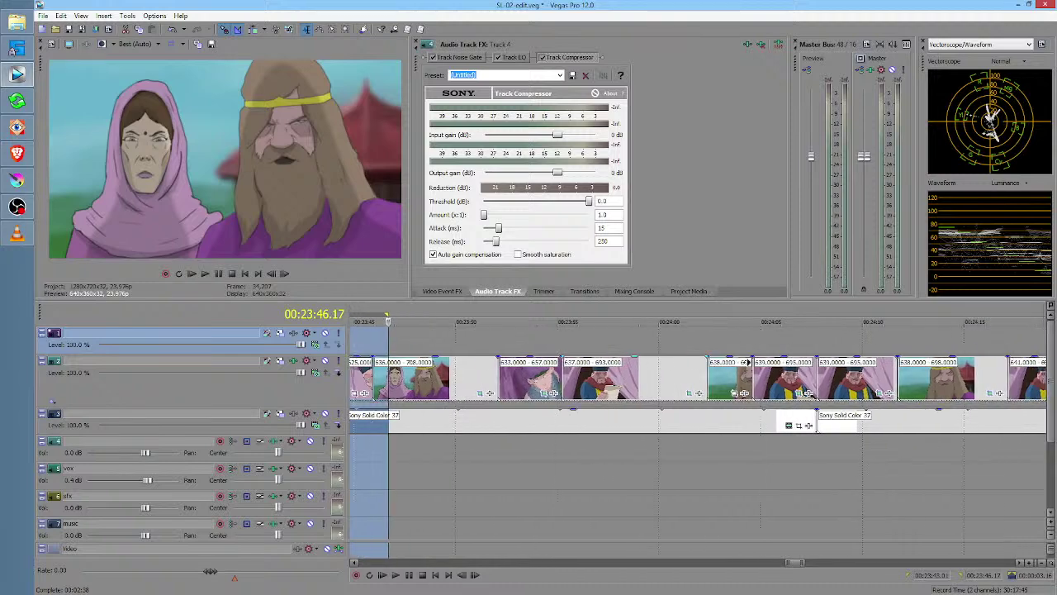
pyautogui.moveTo(501, 337); pyautogui.dragTo(554, 339)
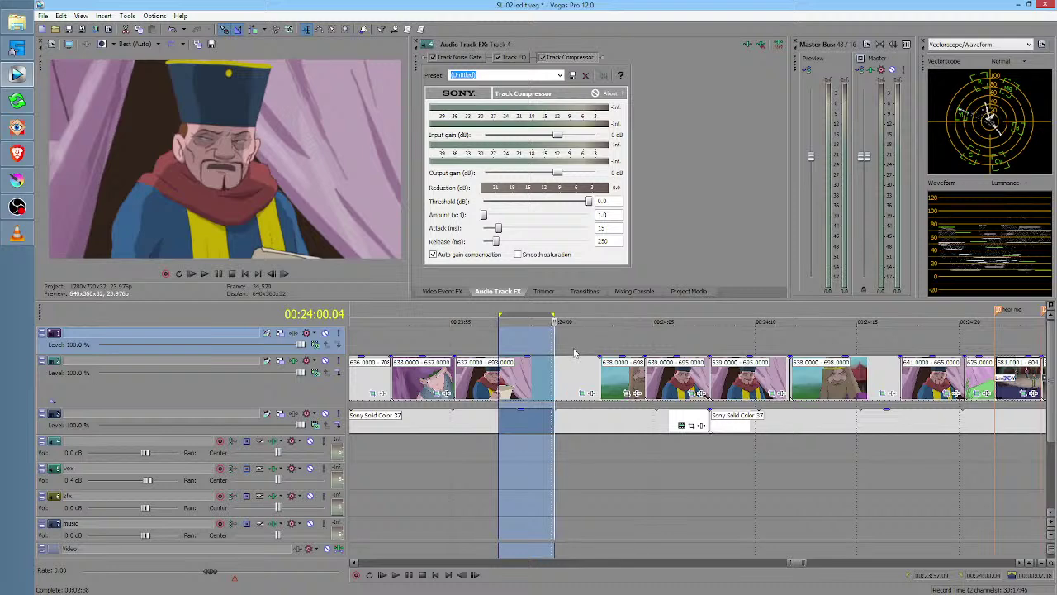
pyautogui.moveTo(518, 351); pyautogui.dragTo(475, 344)
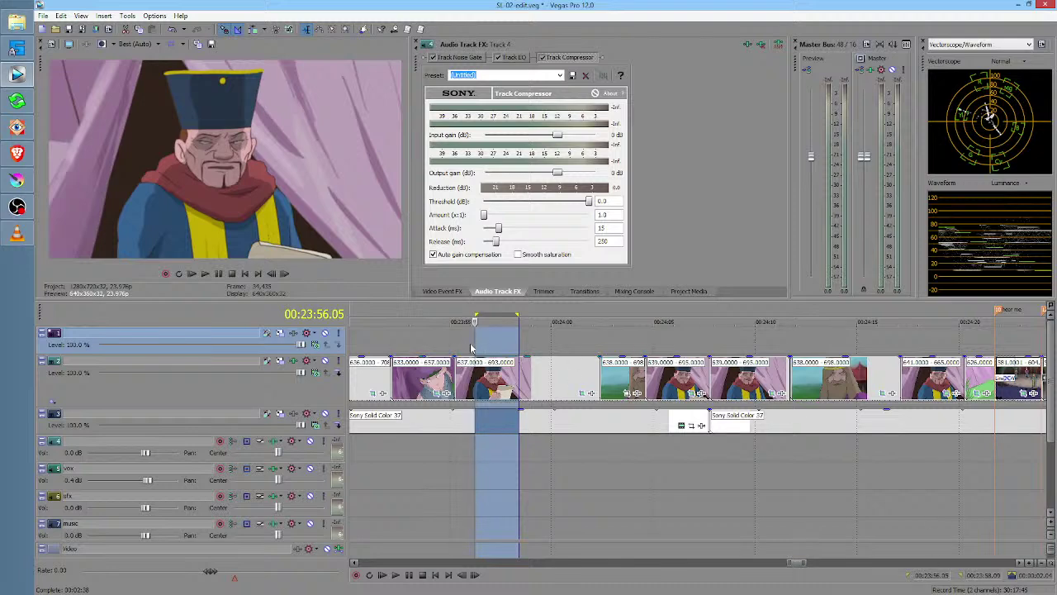
pyautogui.moveTo(481, 345); pyautogui.dragTo(626, 345)
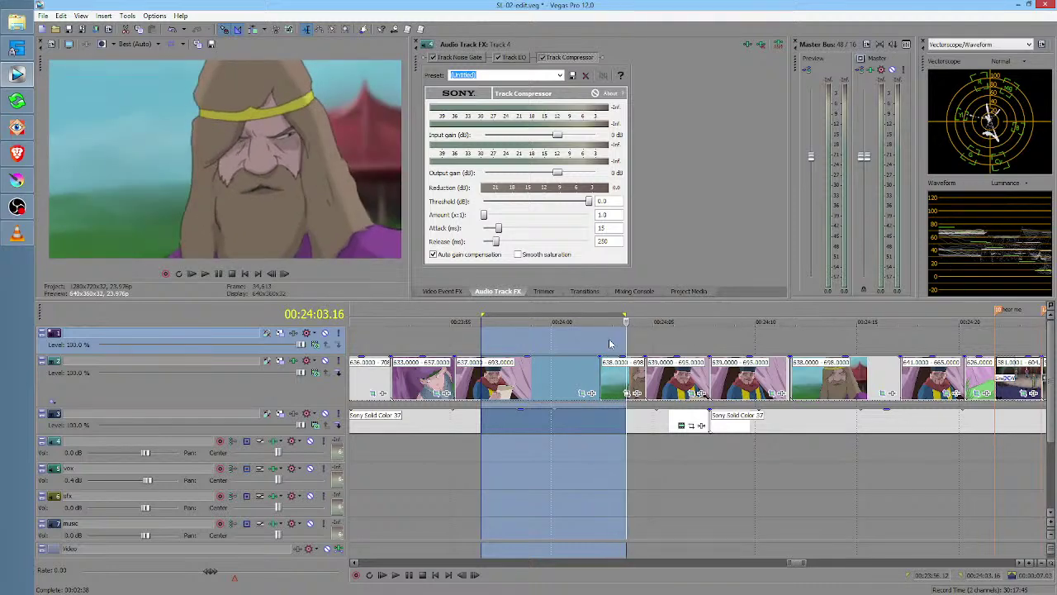
# Mark the section 00:24:02.15 to 00:24:20.06, and then the overlapping range 00:24:18.11 to 00:24:26.03
pyautogui.hscroll(3, 610, 343)
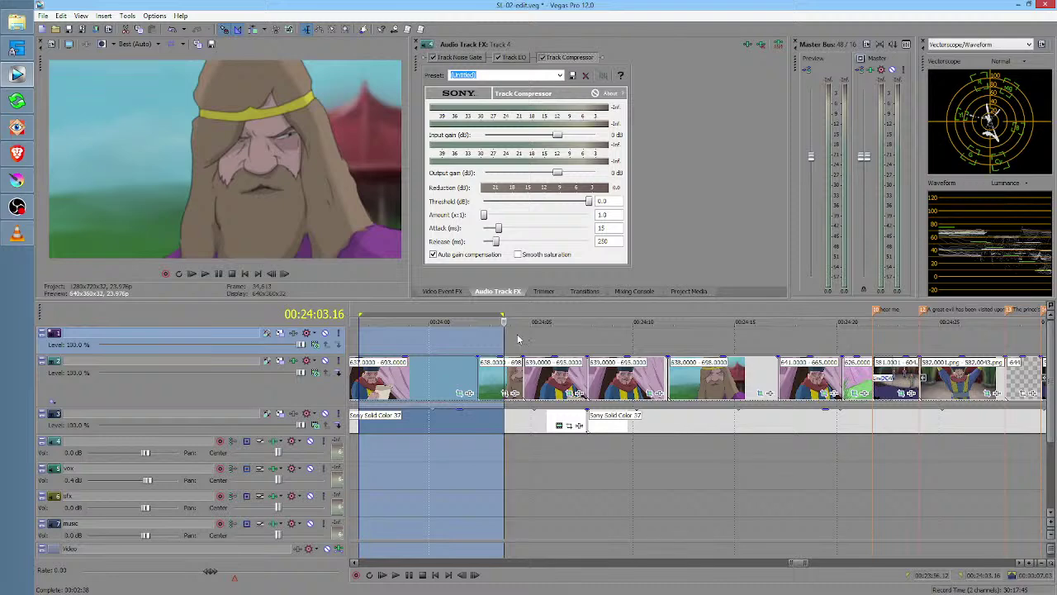
pyautogui.moveTo(484, 339); pyautogui.dragTo(842, 332)
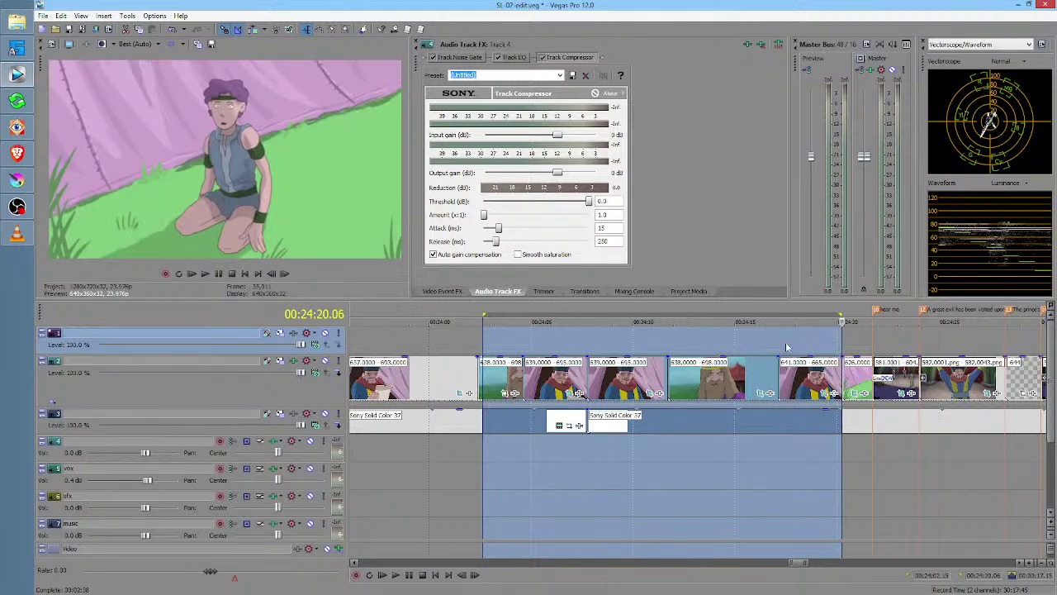
pyautogui.hscroll(5, 578, 341)
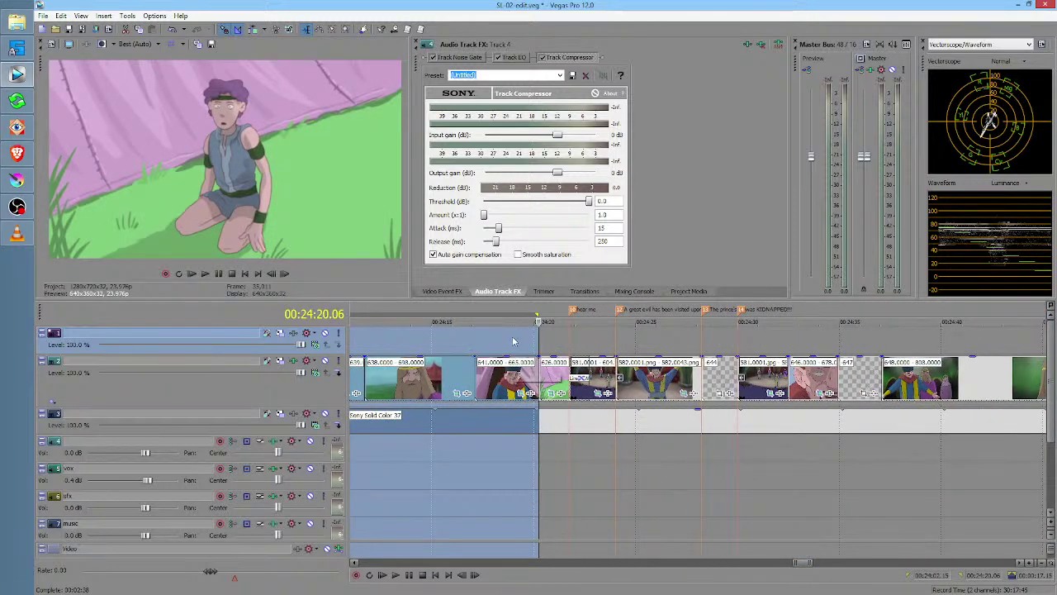
pyautogui.moveTo(504, 340); pyautogui.dragTo(660, 343)
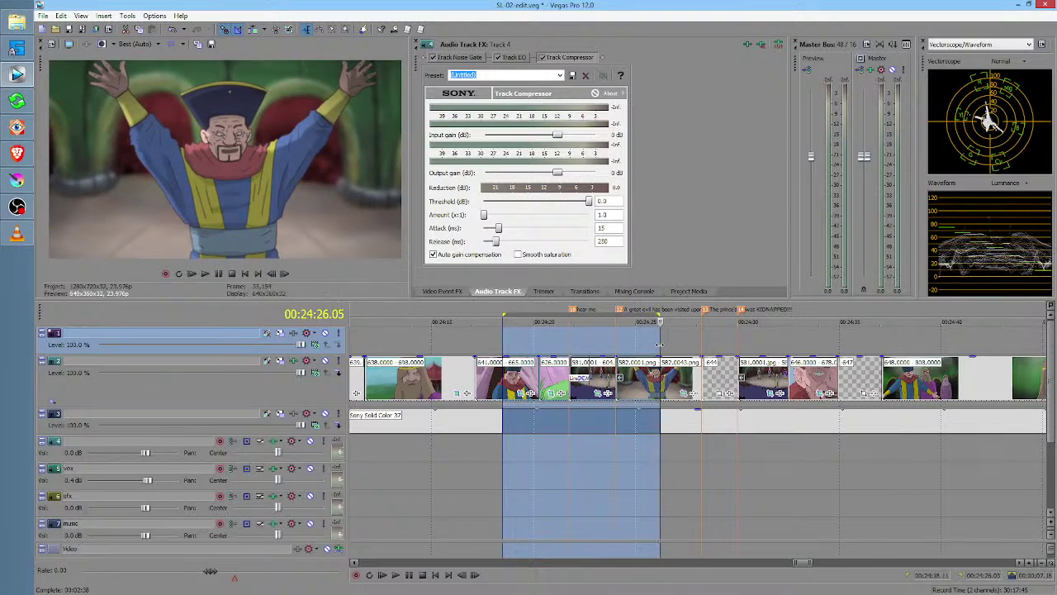
# Examine the raised-arms shot and its neighbouring clips, and mark the range 00:24:23.03 to 00:24:25.20
pyautogui.click(649, 343)
pyautogui.hscroll(3, 595, 343)
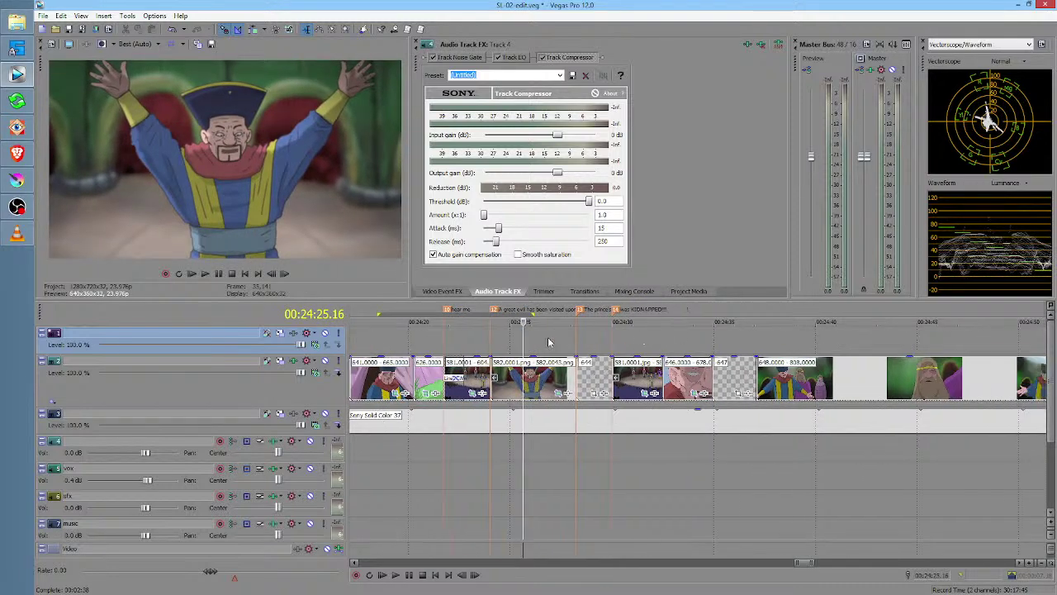
pyautogui.moveTo(504, 339); pyautogui.dragTo(674, 341)
pyautogui.moveTo(530, 341); pyautogui.dragTo(586, 336)
pyautogui.moveTo(509, 343); pyautogui.dragTo(532, 341)
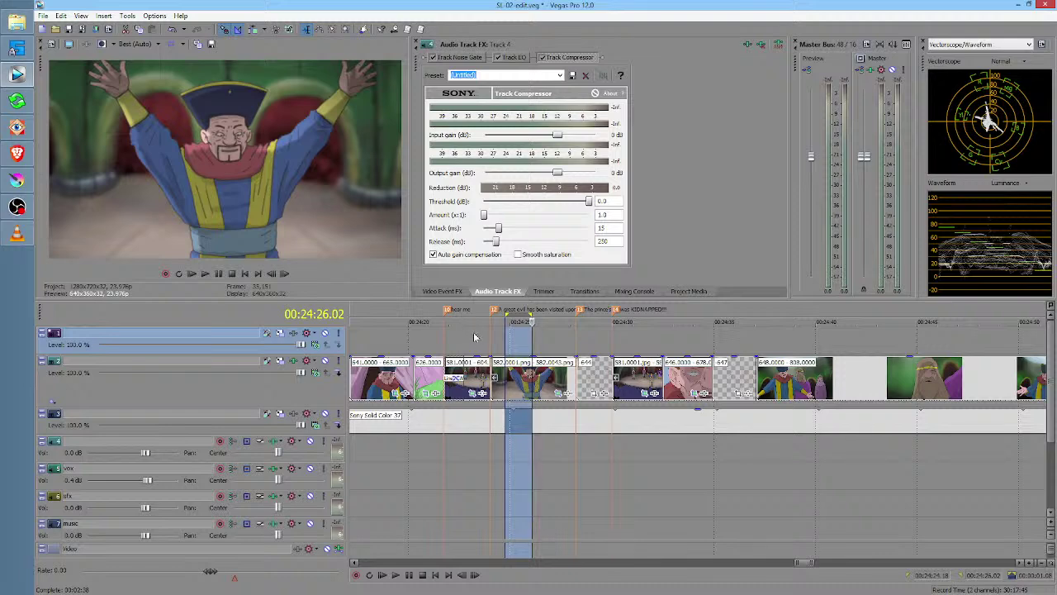
pyautogui.moveTo(472, 336); pyautogui.dragTo(527, 332)
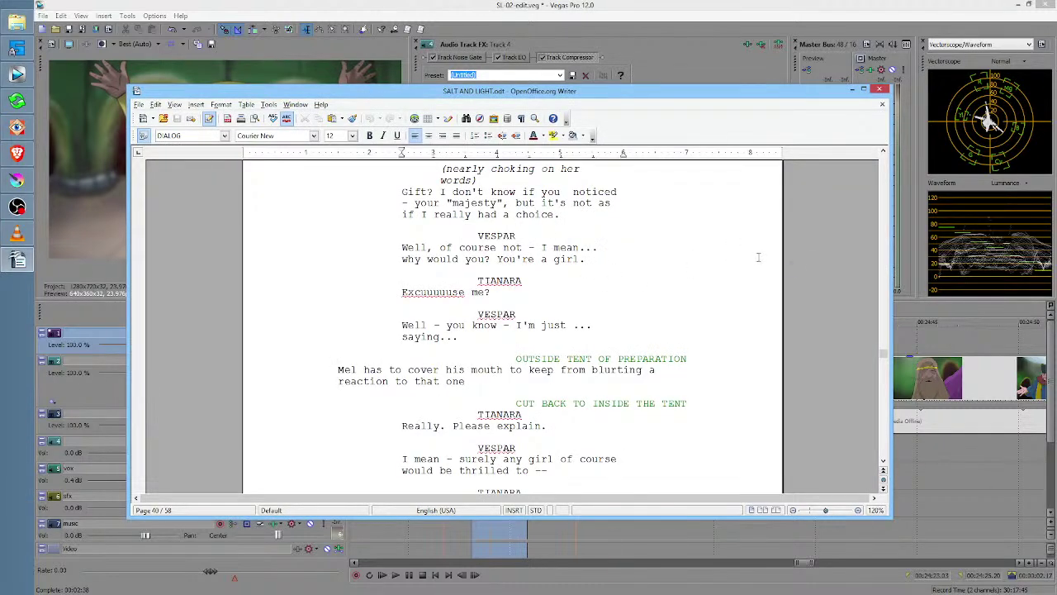
# Read the SALT AND LIGHT.odt script in OpenOffice Writer, from Vespar and Tianara's tent scene to Mel's scene with the letter
pyautogui.scroll(-15, 813, 267)
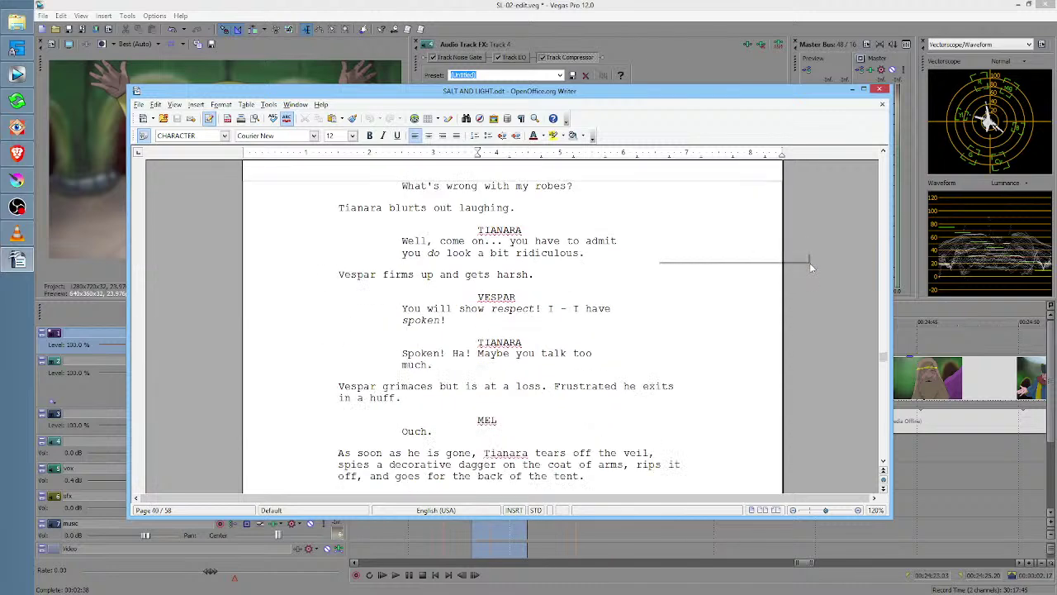
pyautogui.scroll(-20, 811, 264)
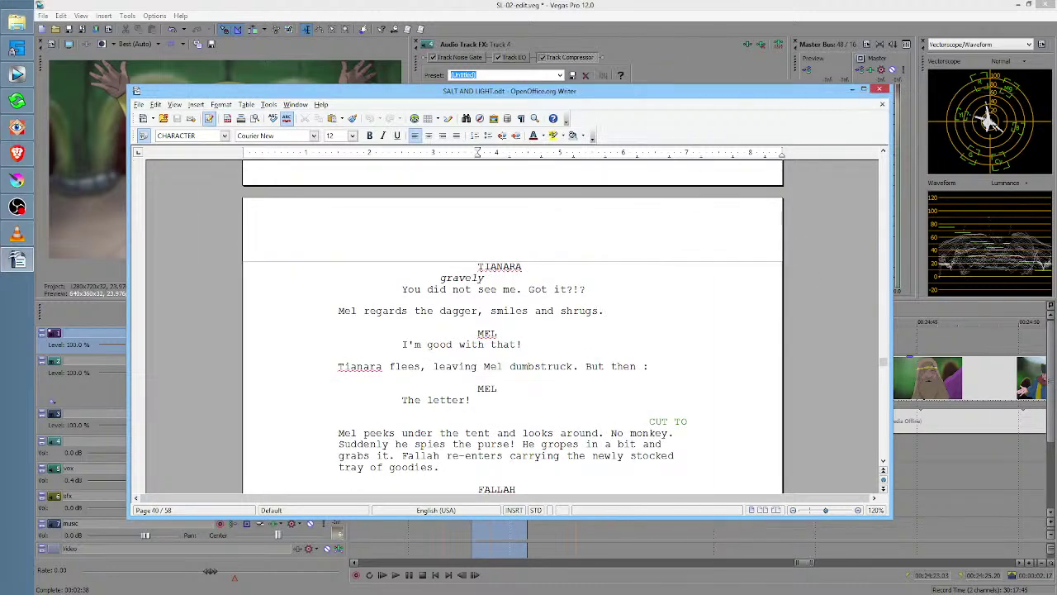
# Switch back to Vegas Pro, select track 4, and place the cursor at 00:23:53.19 with the whole block in view
pyautogui.hotkey('alt', 'Tab')
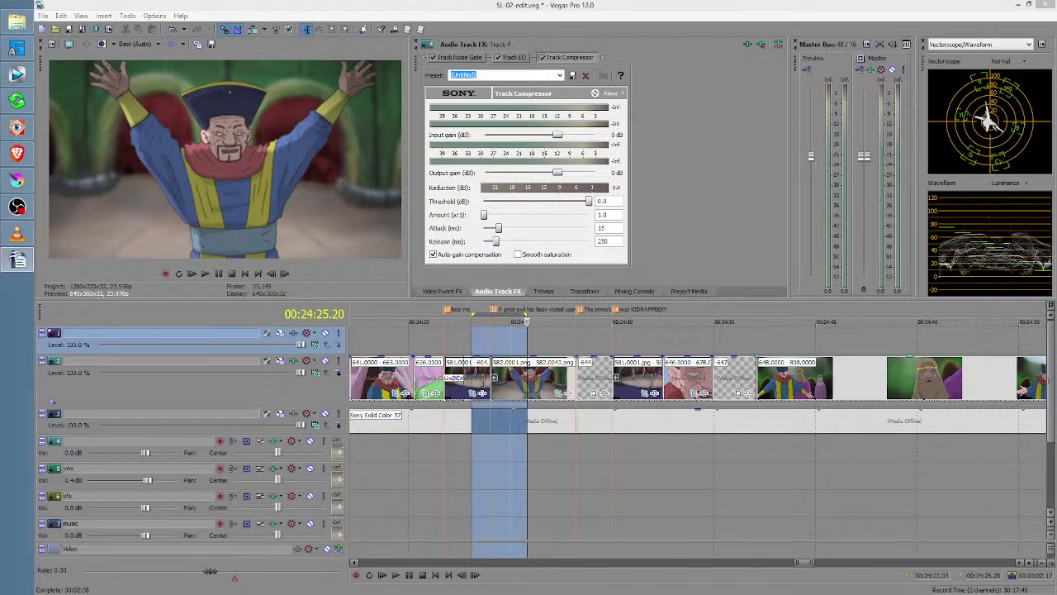
pyautogui.click(531, 451)
pyautogui.scroll(-8, 540, 448)
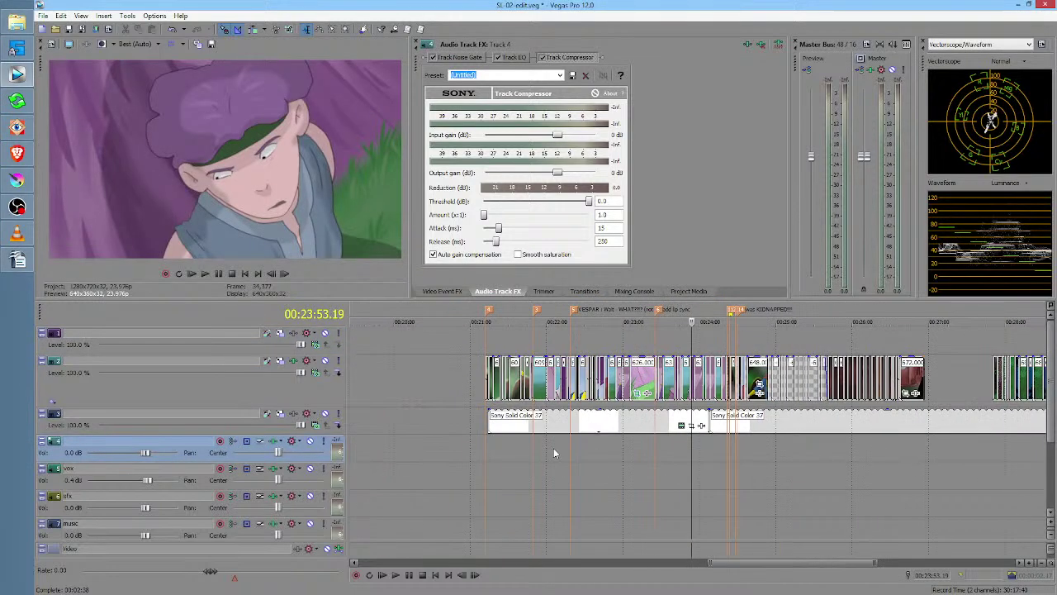
# Mark the second block's closing shots from 00:17:05.18 to 00:17:17.06, and place the cursor at the third block's start, 00:21:11.22
pyautogui.click(500, 424)
pyautogui.scroll(8, 500, 423)
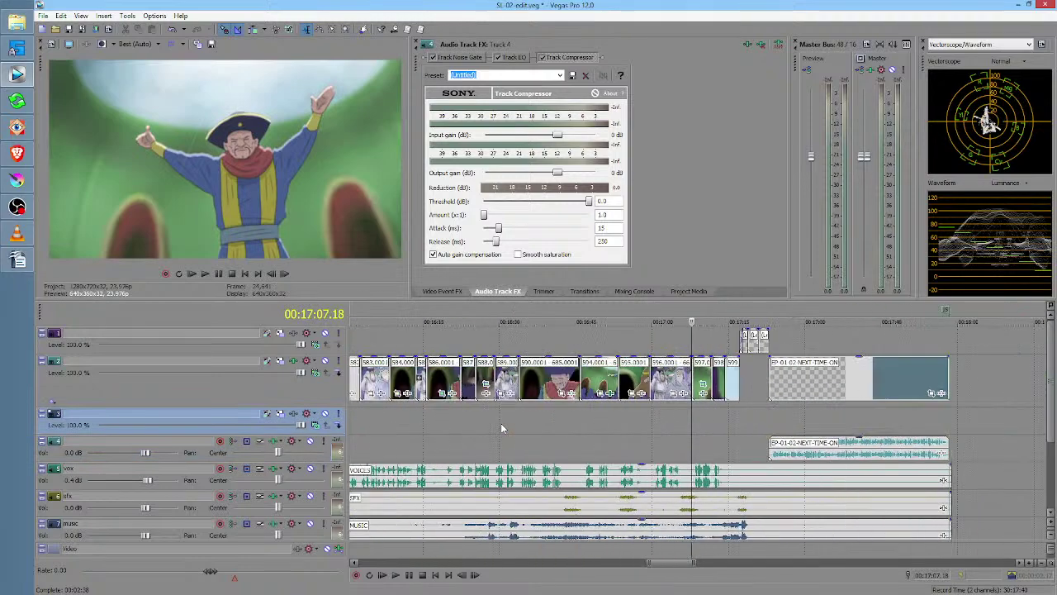
pyautogui.moveTo(676, 420); pyautogui.dragTo(761, 423)
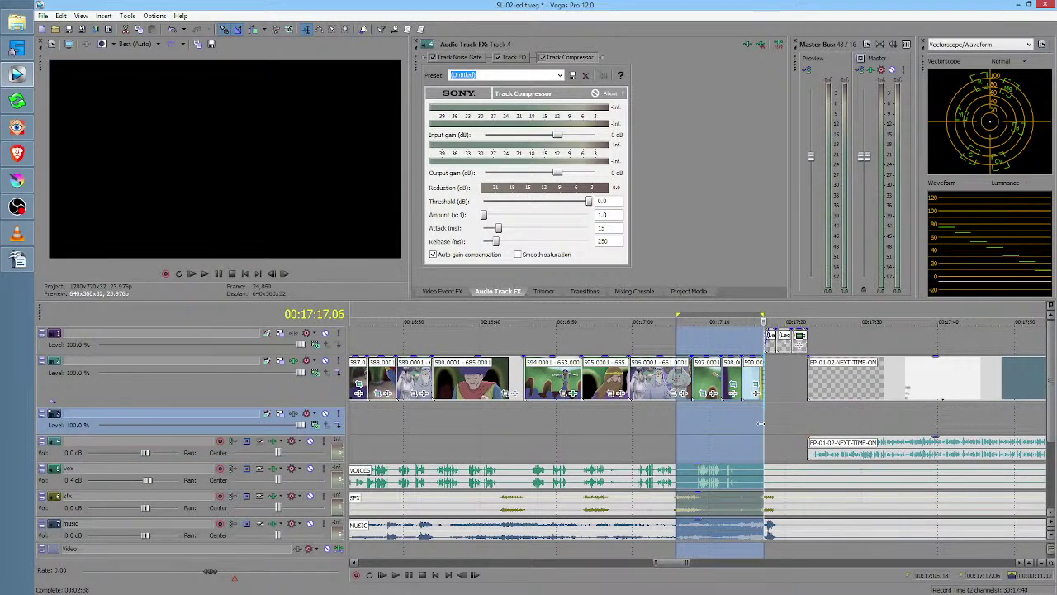
pyautogui.scroll(-6, 766, 428)
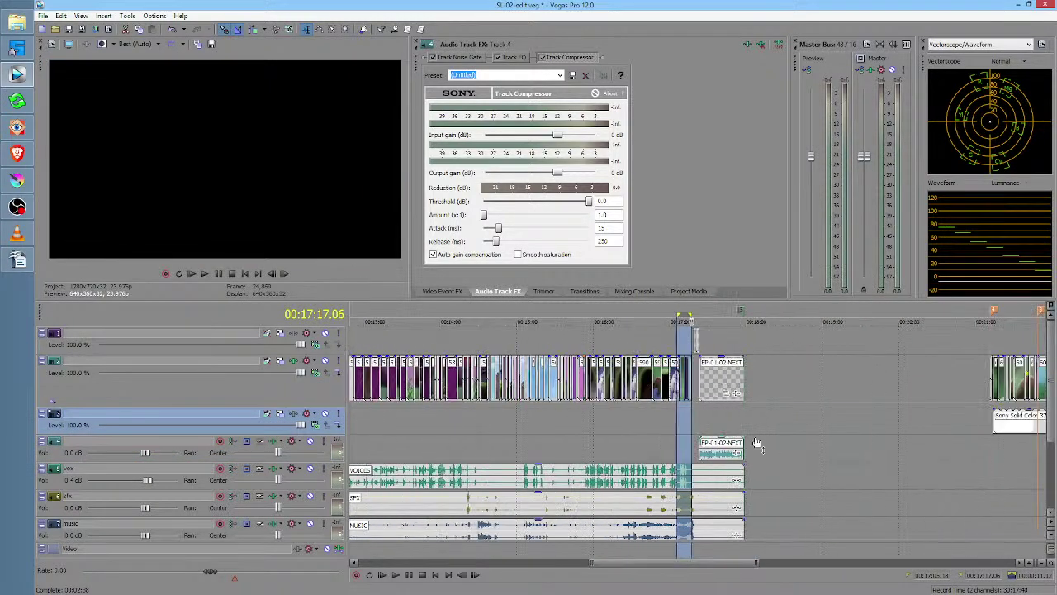
pyautogui.click(995, 444)
pyautogui.scroll(7, 994, 442)
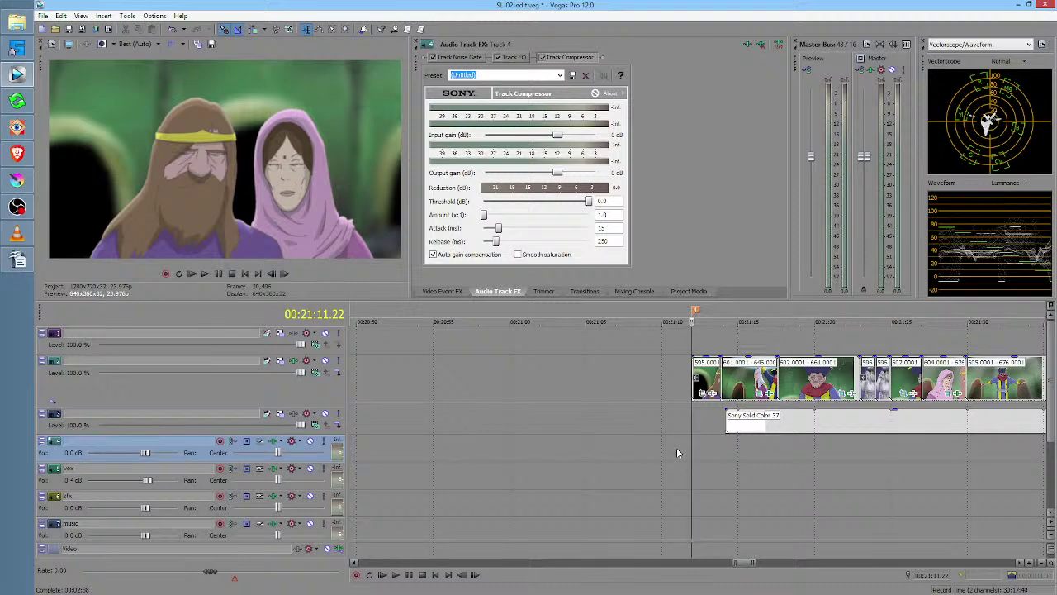
# Copy clips 597 and 598 from the end of the second block to directly before the third block's first clip on track 2
pyautogui.scroll(-5, 677, 451)
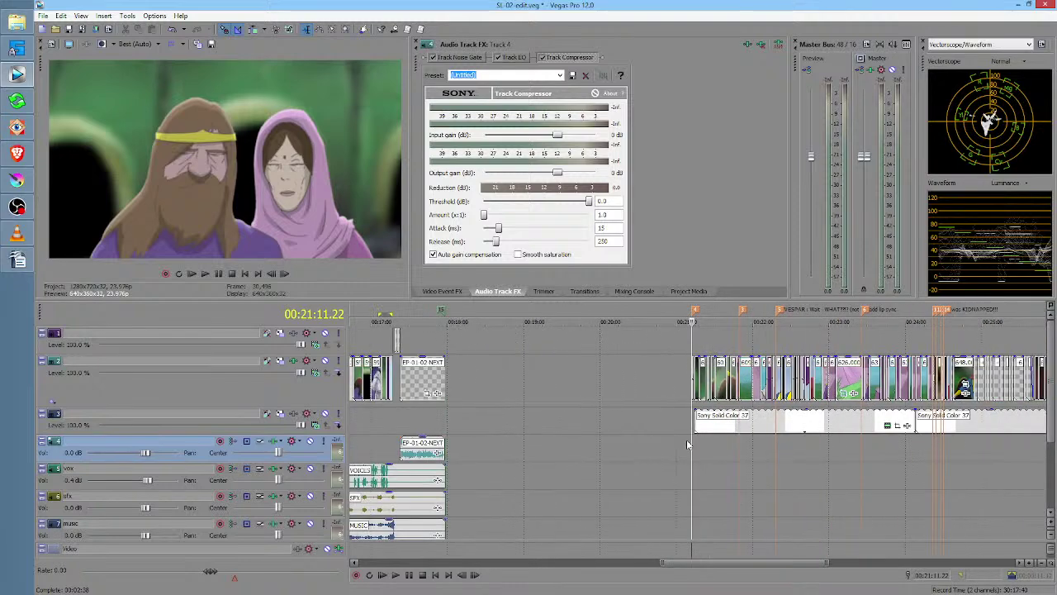
pyautogui.click(392, 422)
pyautogui.scroll(5, 499, 413)
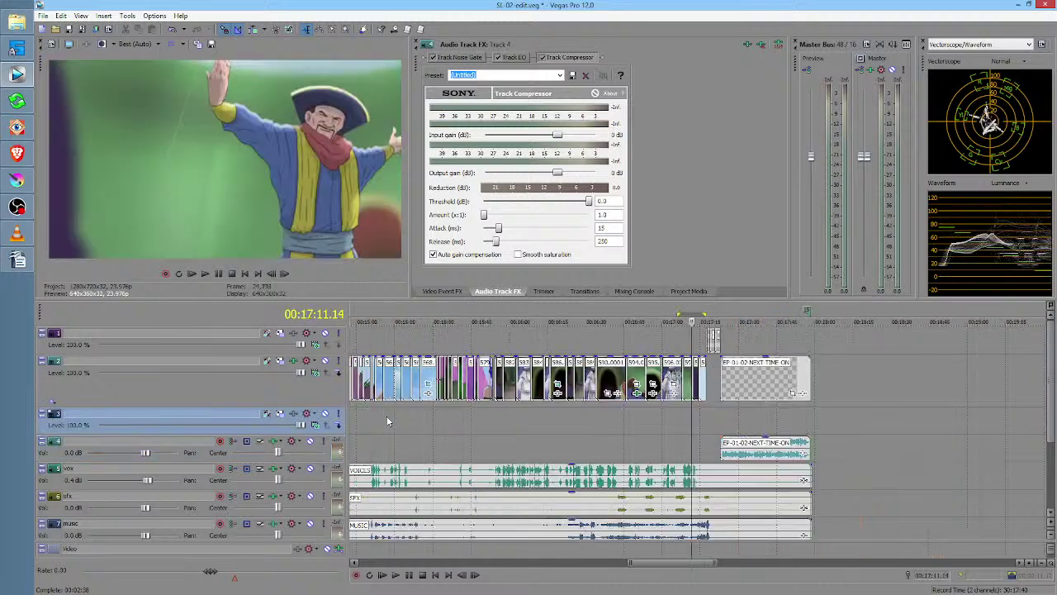
pyautogui.click(723, 381)
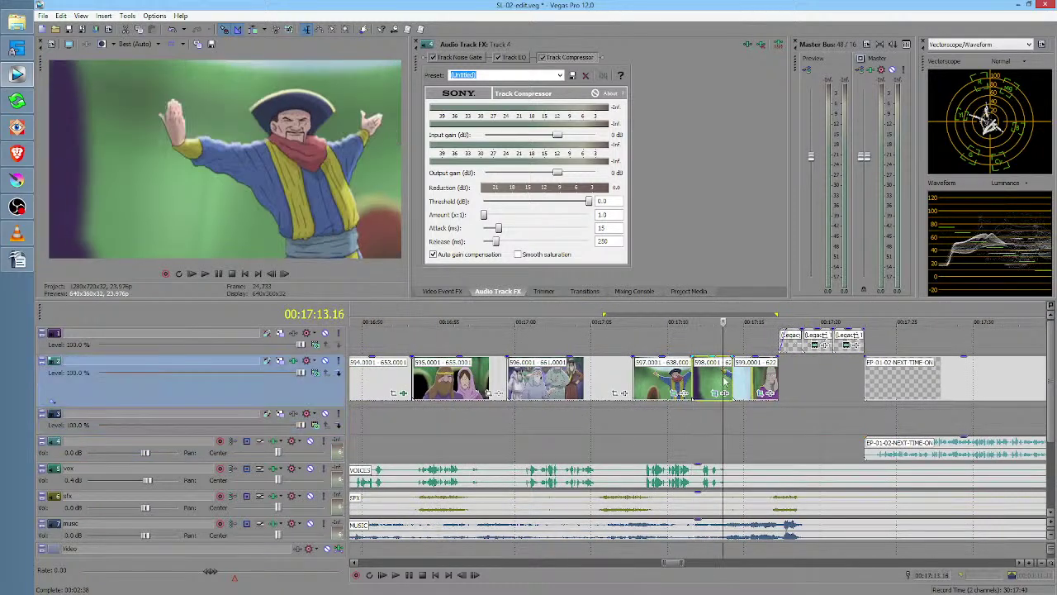
pyautogui.click(668, 385)
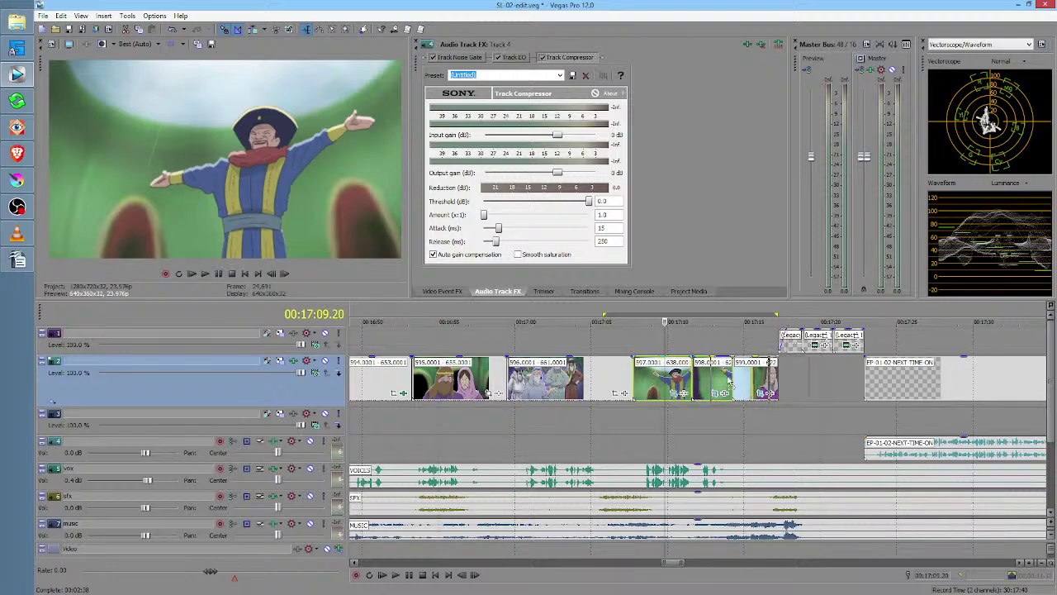
pyautogui.hscroll(1, 1049, 380)
pyautogui.hscroll(15, 1049, 380)
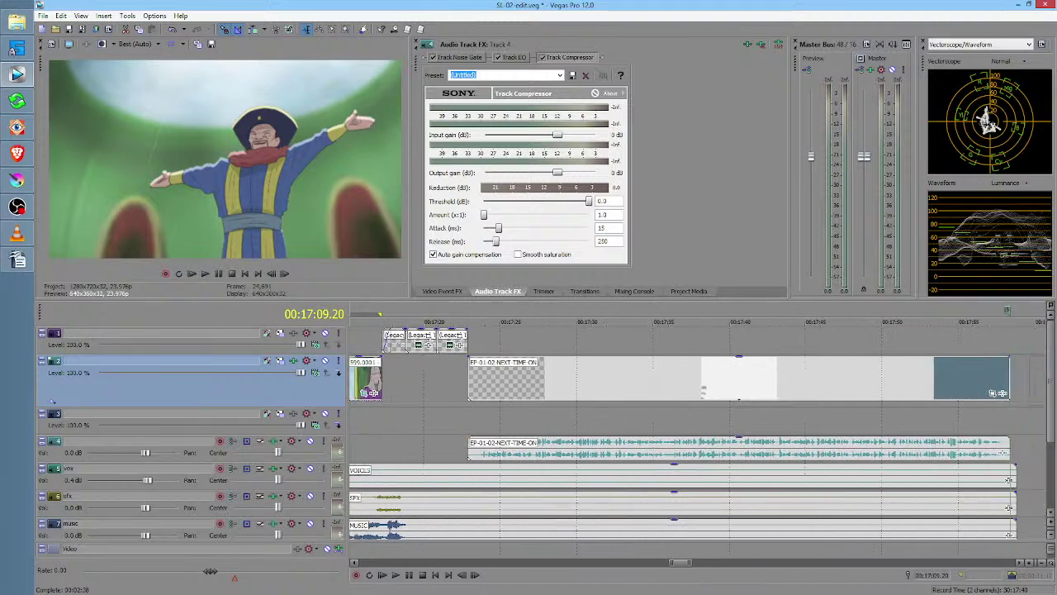
pyautogui.hscroll(15, 1049, 380)
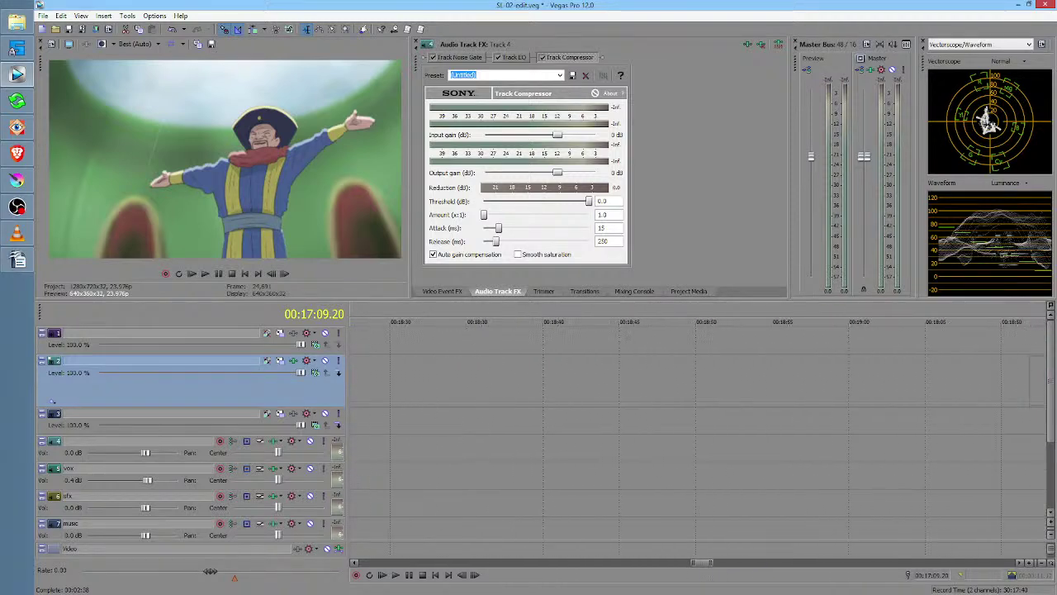
pyautogui.hscroll(15, 1049, 380)
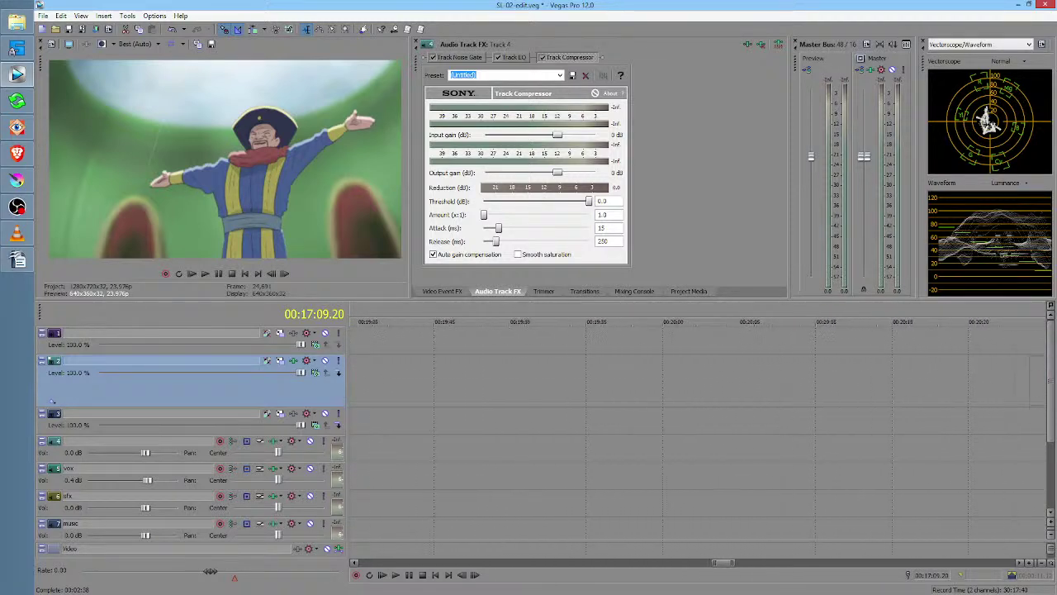
pyautogui.hscroll(9, 766, 386)
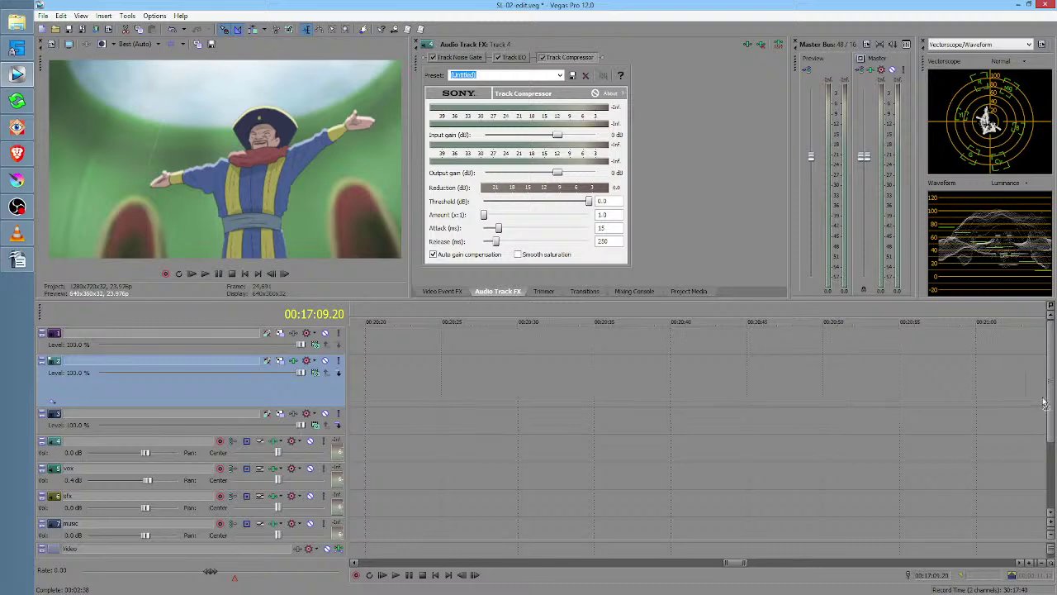
pyautogui.moveTo(595, 380); pyautogui.dragTo(597, 379)
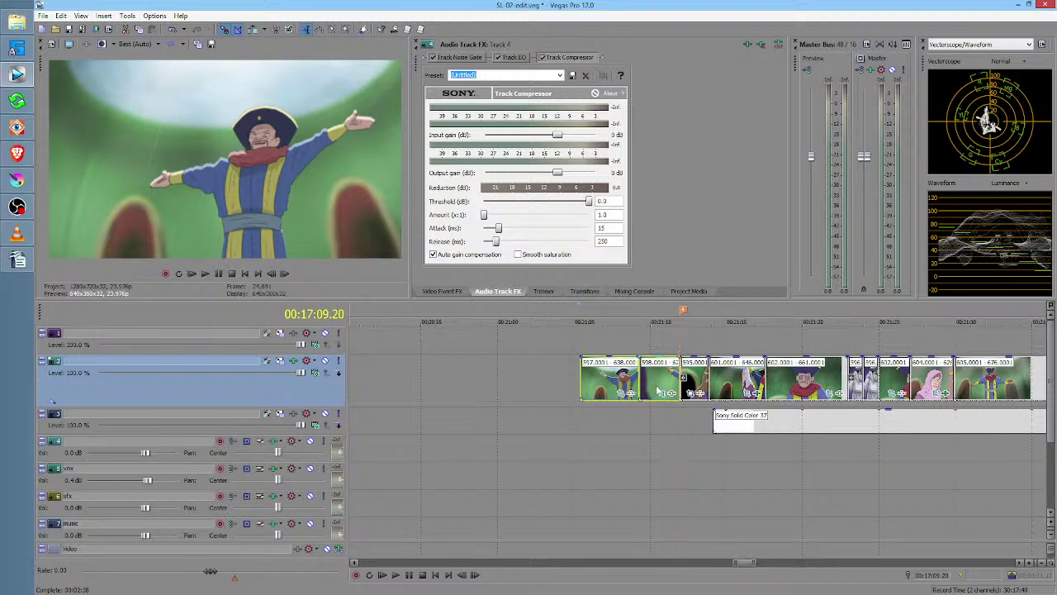
# Extend the first Sony Solid Color event back to the start of copied clip 597, and mark 00:21:04.00 to 00:21:07.02
pyautogui.moveTo(715, 425); pyautogui.dragTo(582, 427)
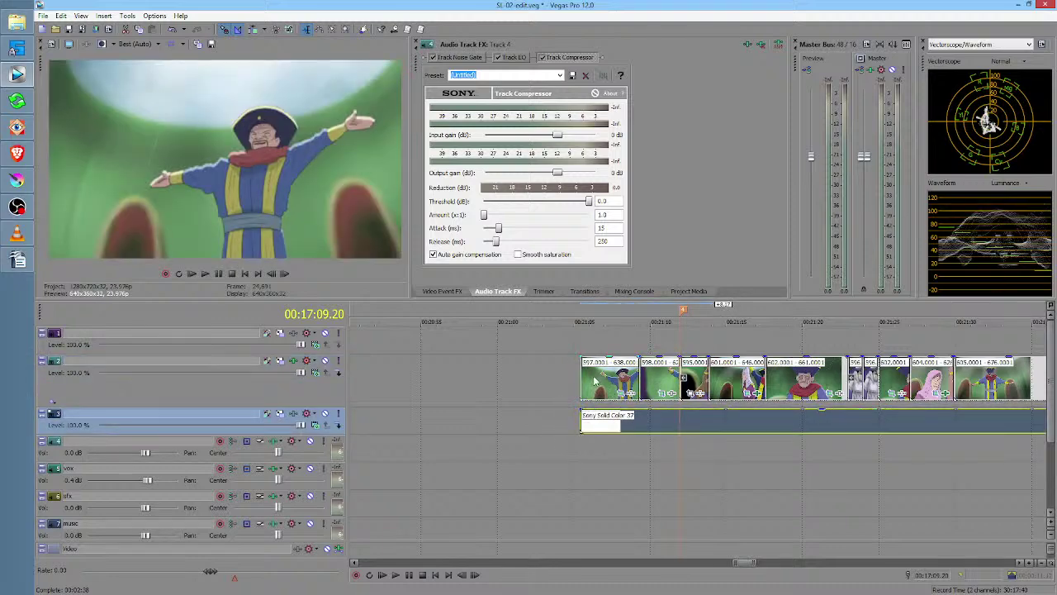
pyautogui.click(594, 380)
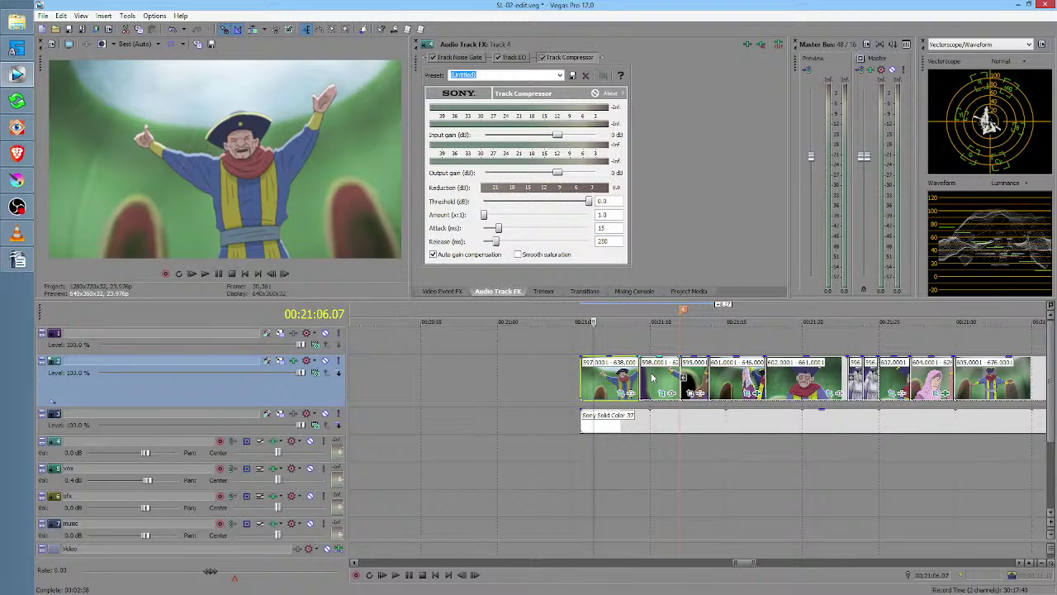
pyautogui.moveTo(559, 373); pyautogui.dragTo(606, 382)
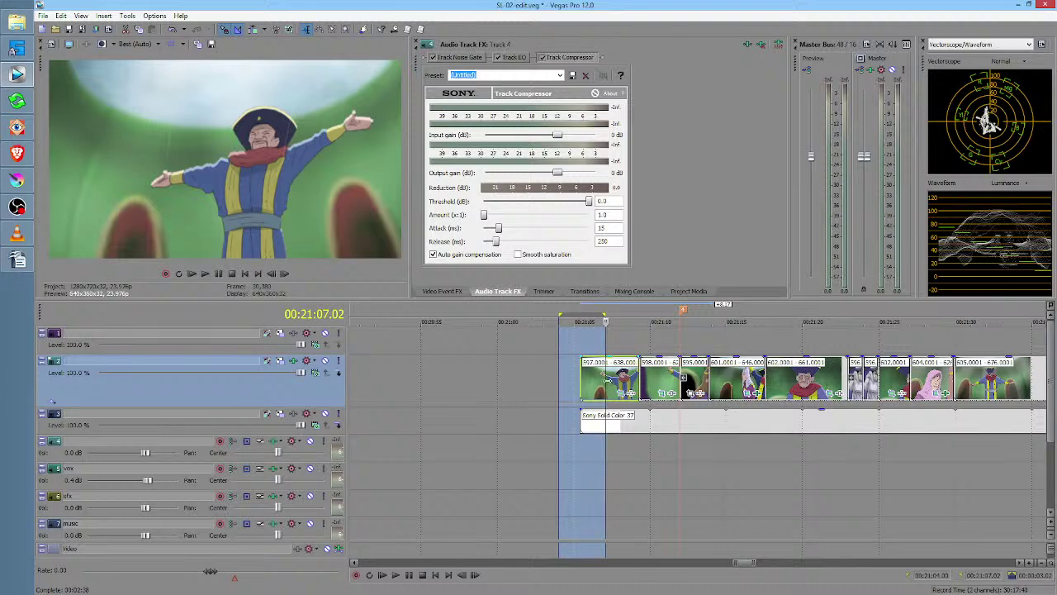
# Move the copied clips 597 and 598 together 6 seconds 18 frames earlier, leaving a gap before the third block
pyautogui.click(607, 381)
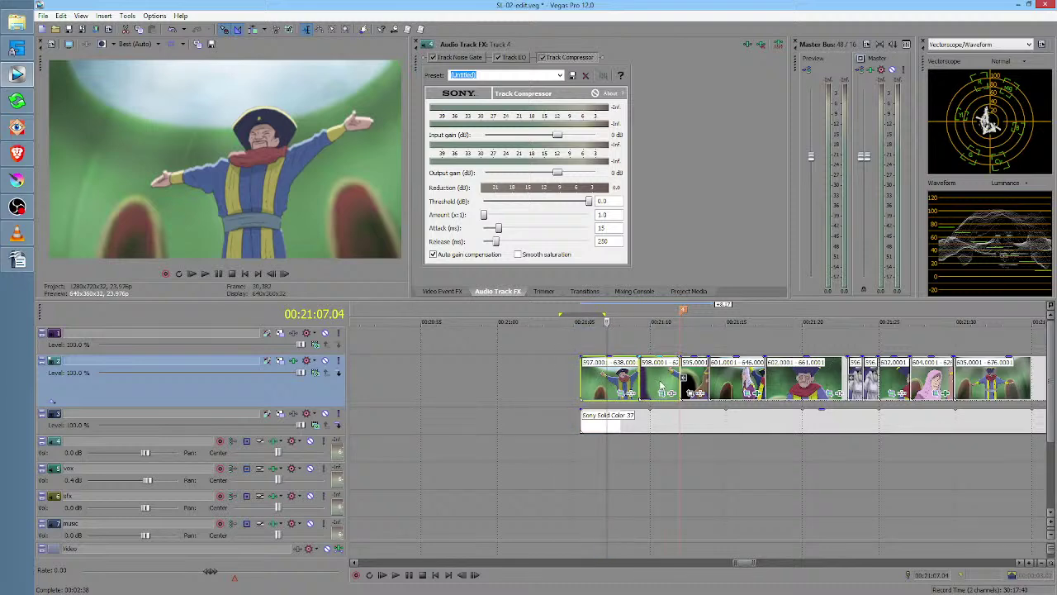
pyautogui.moveTo(661, 386); pyautogui.dragTo(557, 378)
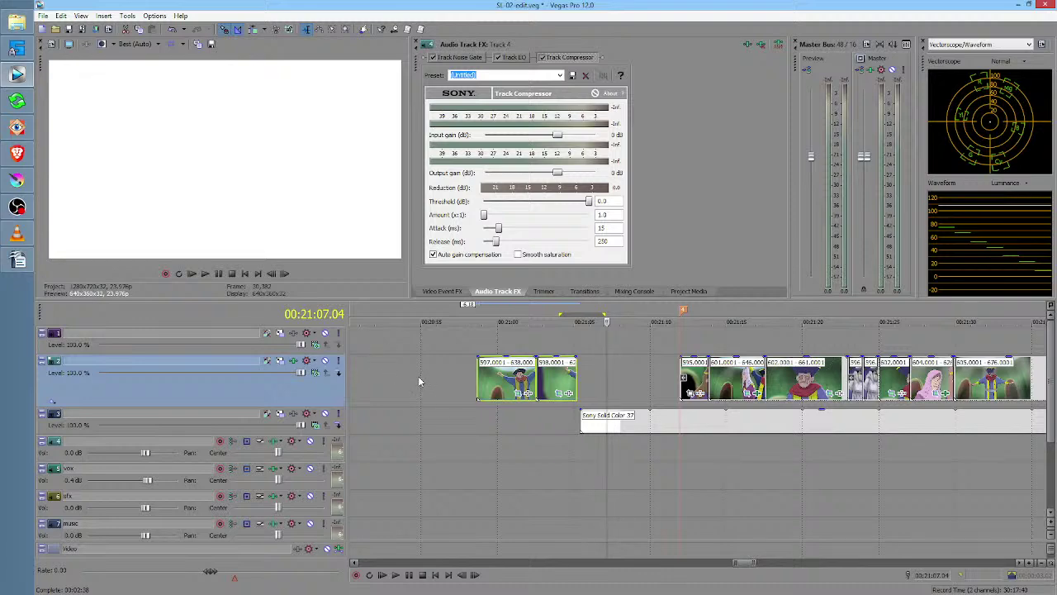
pyautogui.scroll(-2, 442, 376)
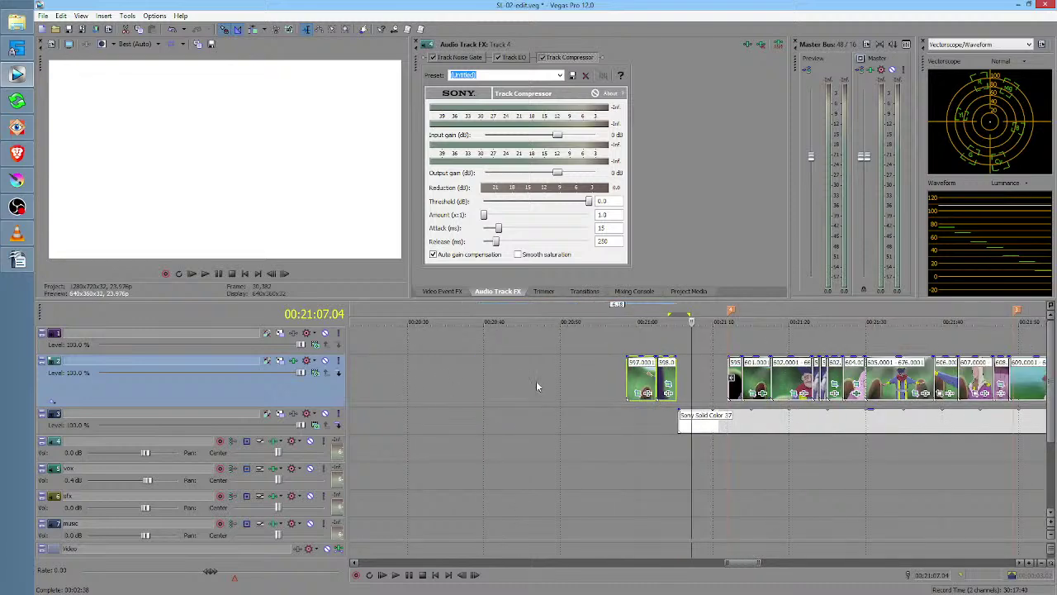
# Mark the range 00:20:53.12 to 00:21:05.04 around the copied clips, and place the cursor at the third block's first clip, 00:21:11.22
pyautogui.moveTo(589, 381); pyautogui.dragTo(676, 386)
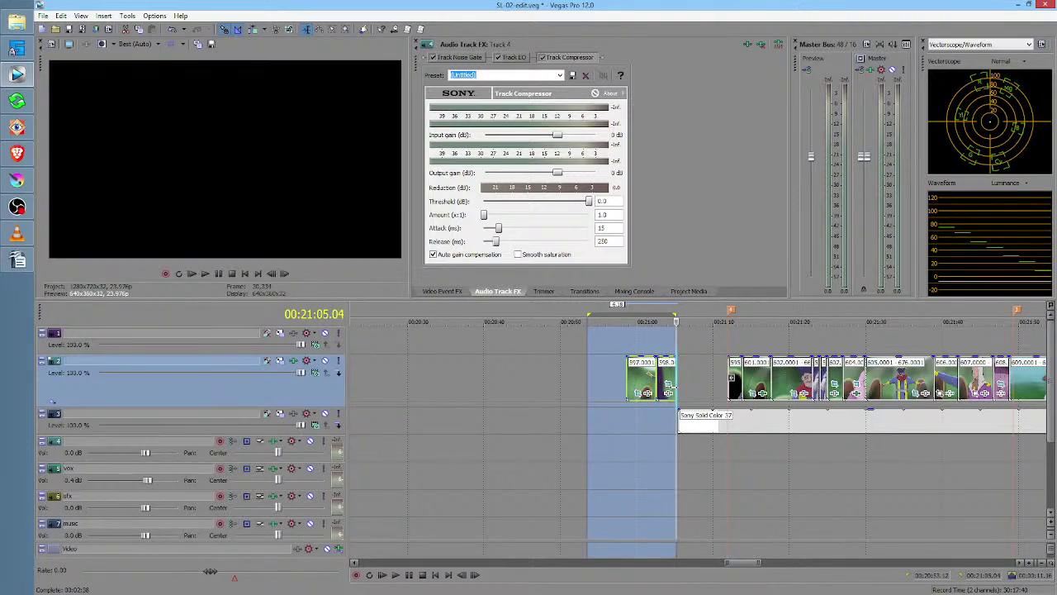
pyautogui.click(720, 395)
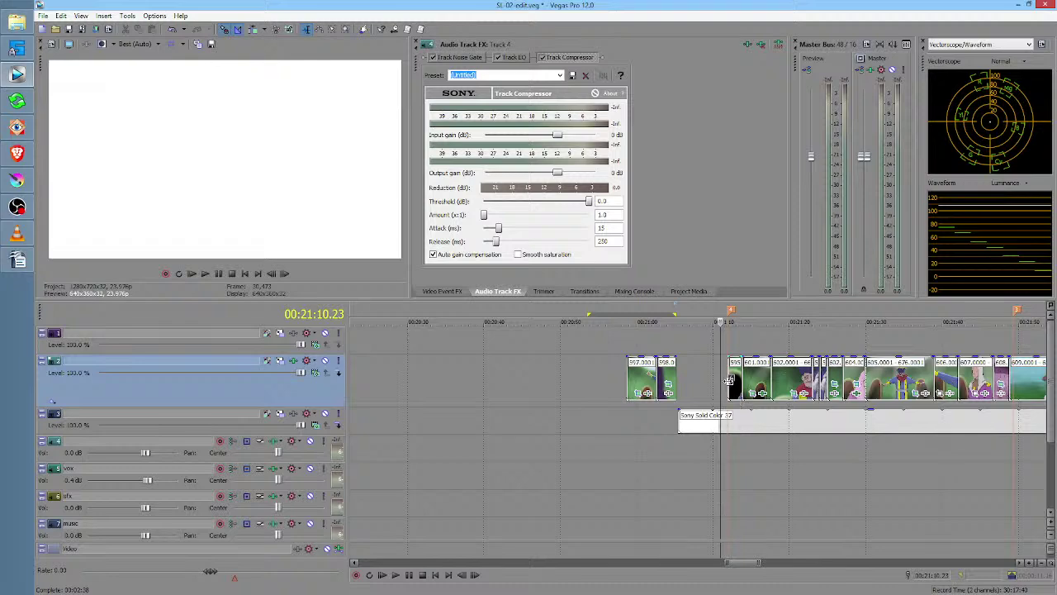
pyautogui.click(727, 381)
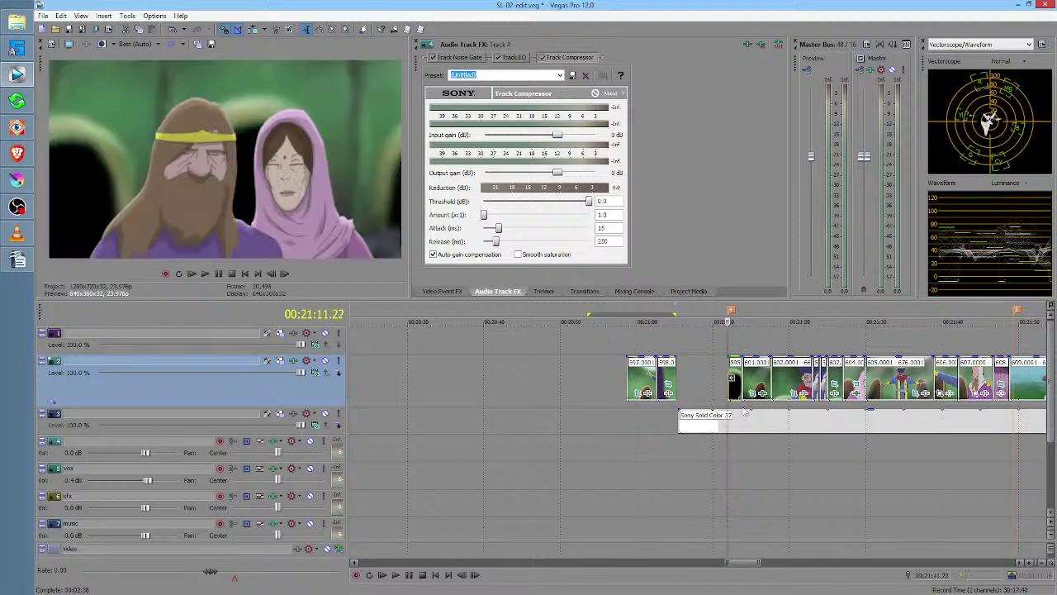
# Move both copied clips earlier so that clip 597 starts at 00:20:55.21, and save the project
pyautogui.click(642, 384)
pyautogui.doubleClick(668, 379)
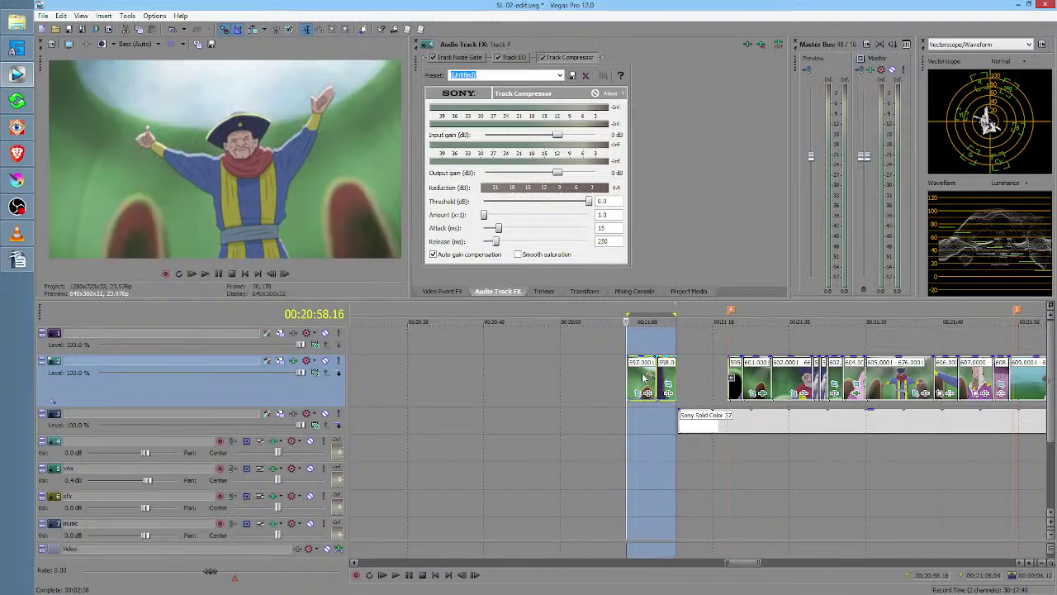
pyautogui.moveTo(666, 380); pyautogui.dragTo(646, 383)
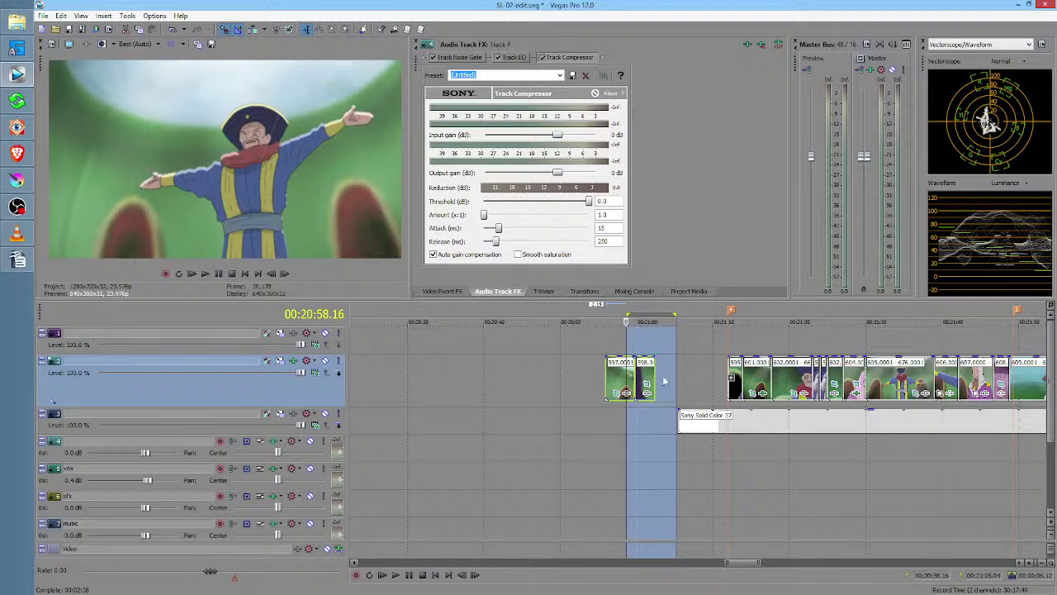
pyautogui.click(69, 30)
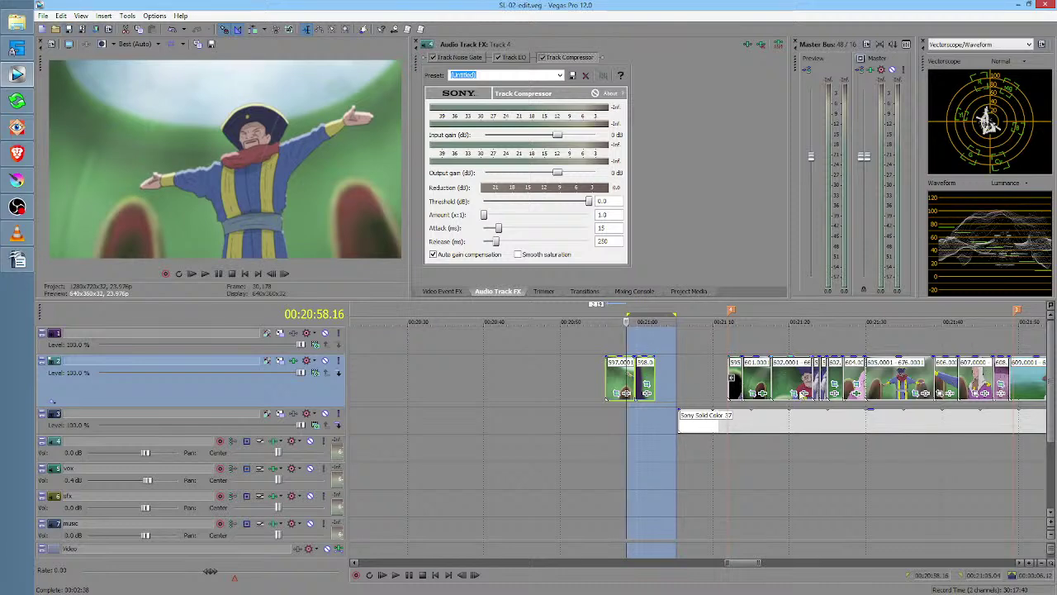
# Trim the start of the first Sony Solid Color event to line up with the third block's first clip
pyautogui.scroll(-4, 801, 393)
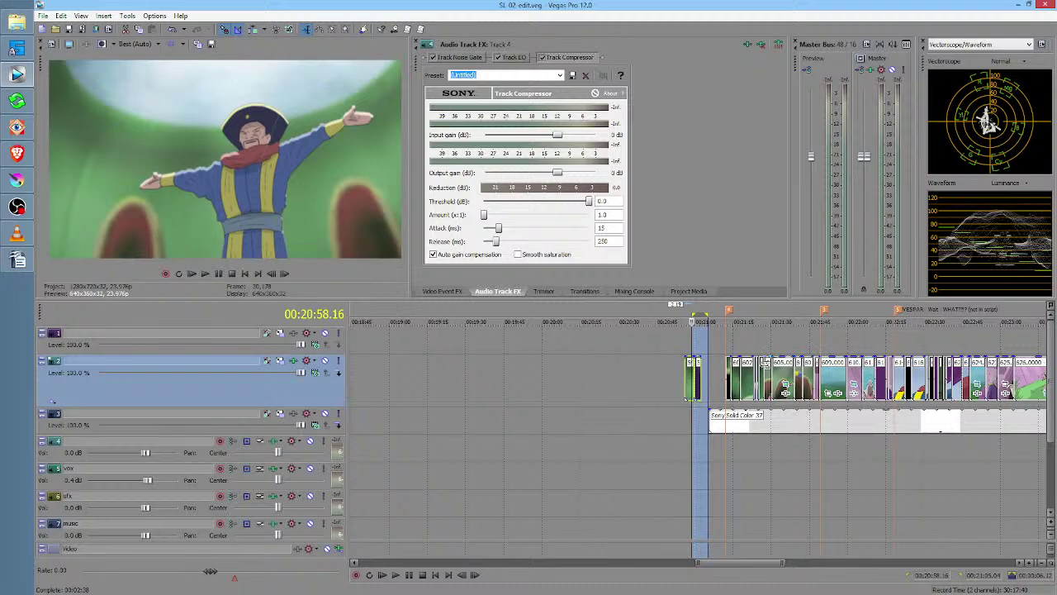
pyautogui.scroll(-3, 908, 434)
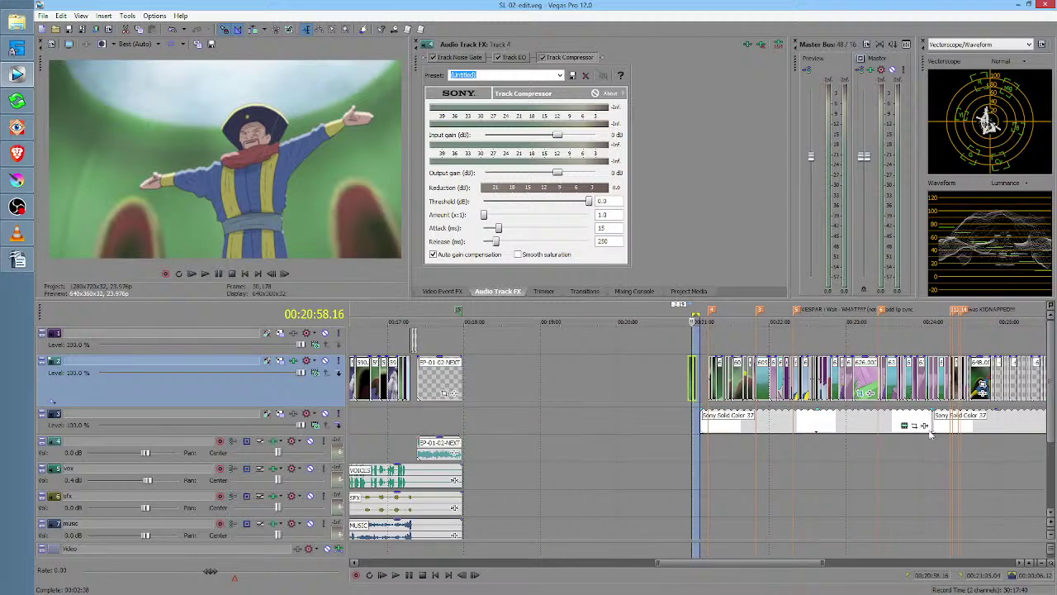
pyautogui.click(707, 416)
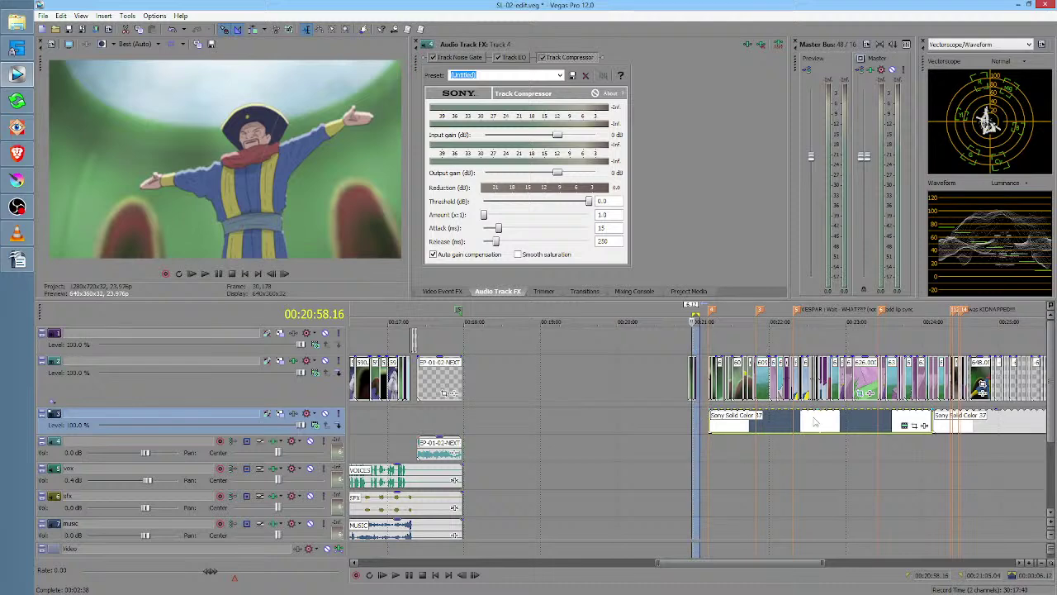
# Ripple the third block's clips on track 2 later, from clip 595 onward, so the block starts at about 00:21:16
pyautogui.click(692, 405)
pyautogui.scroll(5, 691, 405)
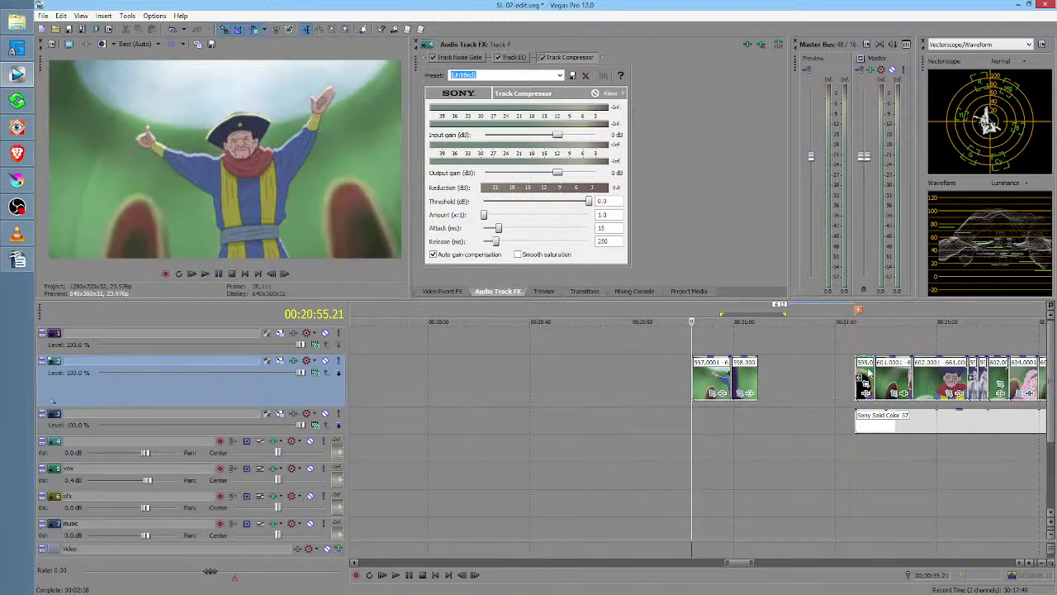
pyautogui.scroll(-5, 865, 378)
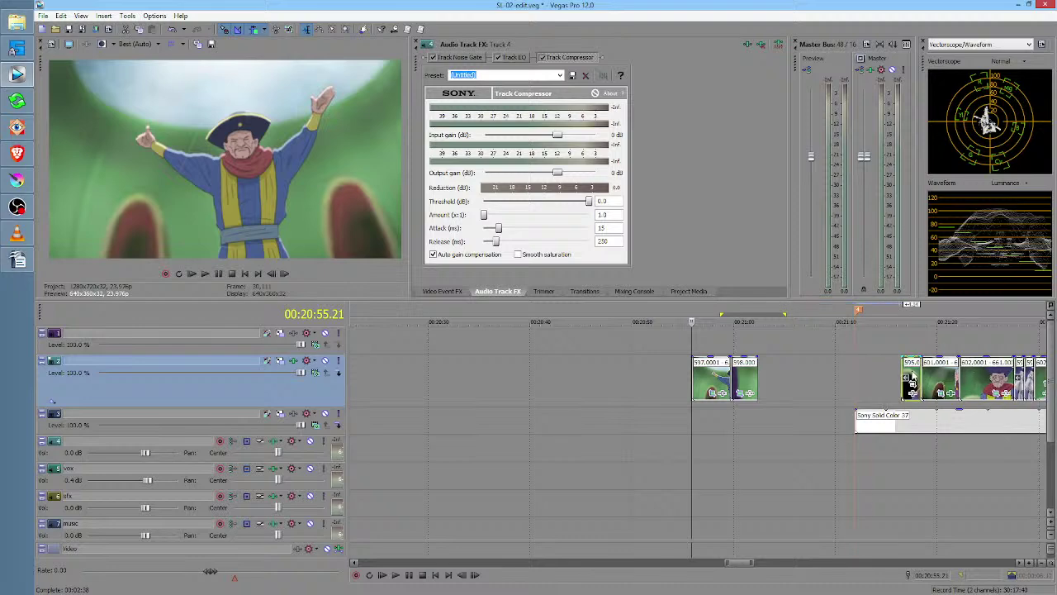
pyautogui.scroll(5, 847, 382)
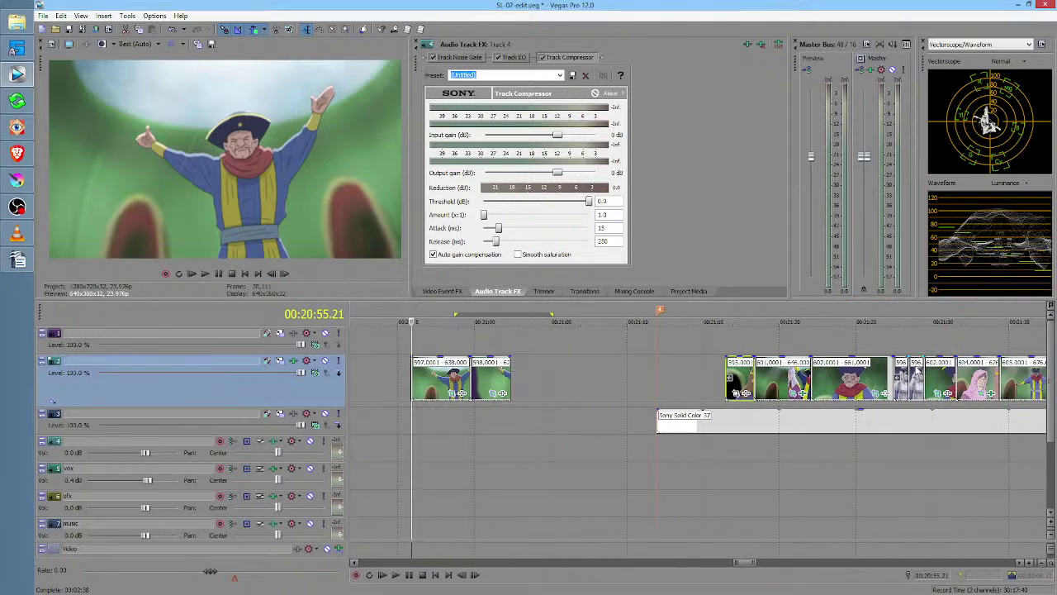
# Mark the range 00:21:14.16 to 00:21:26.18 over the third block's opening, and then 00:20:54.19 to 00:21:00.23 over the copied clips
pyautogui.click(903, 356)
pyautogui.moveTo(884, 348); pyautogui.dragTo(698, 347)
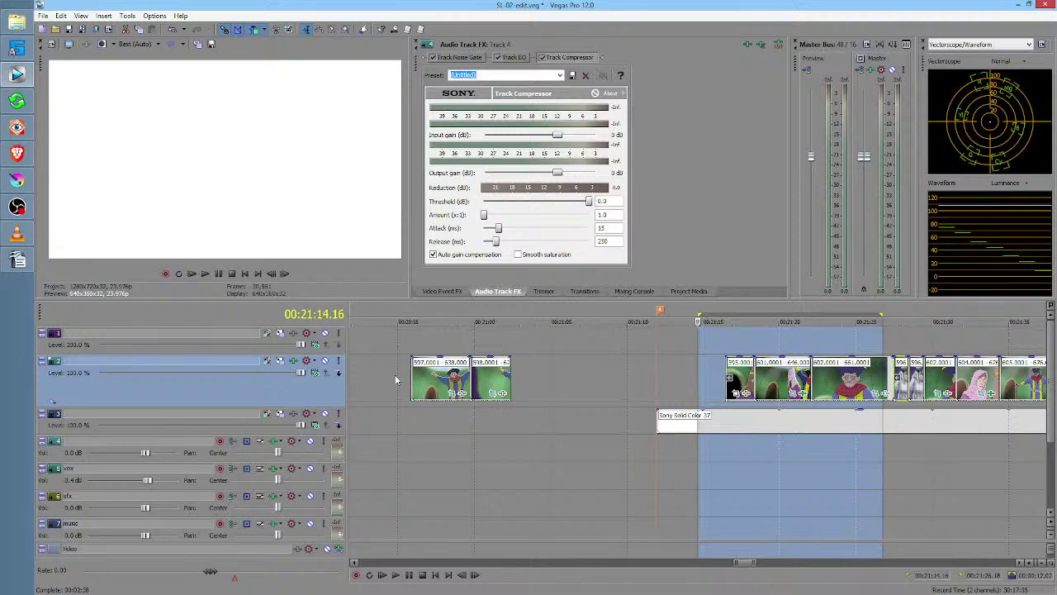
pyautogui.moveTo(396, 380); pyautogui.dragTo(487, 392)
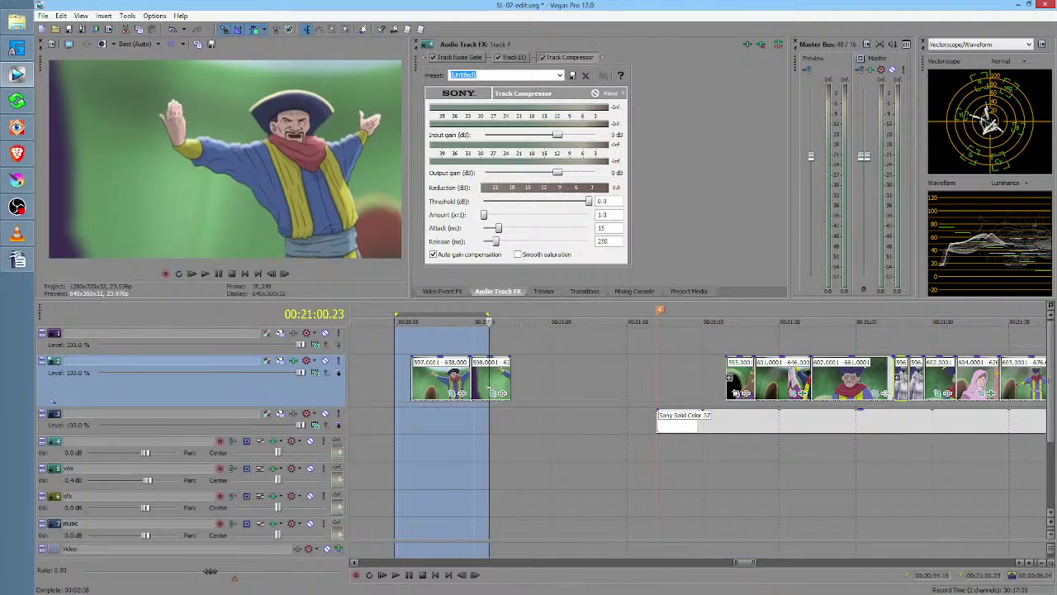
pyautogui.scroll(-5, 636, 392)
pyautogui.scroll(-2, 707, 393)
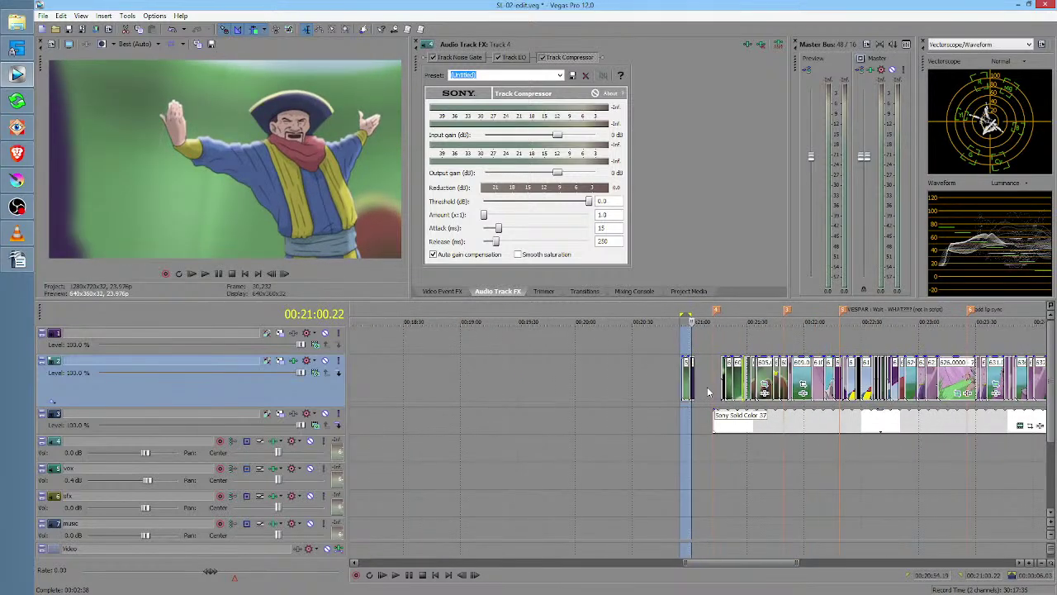
pyautogui.scroll(-2, 626, 380)
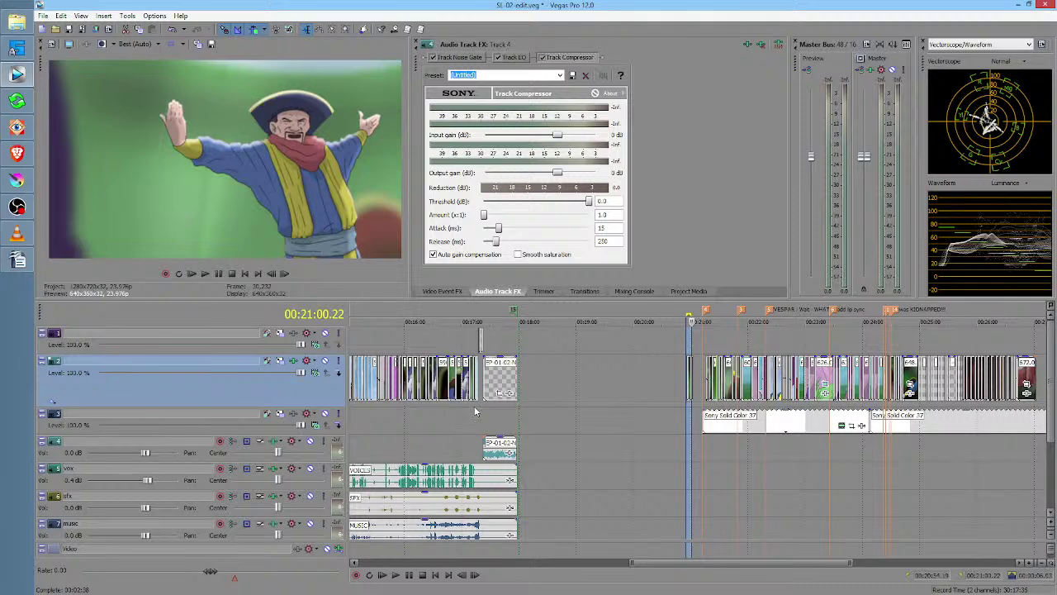
# Find clip 594 among the previous episode's closing shots on track 2 and select it for copying
pyautogui.moveTo(460, 407); pyautogui.dragTo(468, 407)
pyautogui.scroll(4, 681, 418)
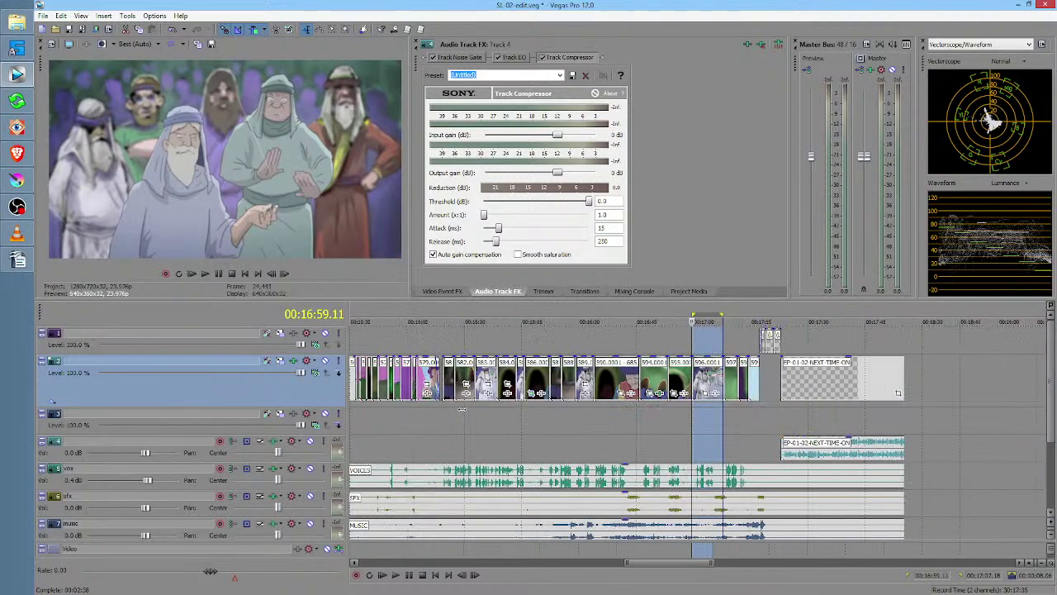
pyautogui.moveTo(703, 418); pyautogui.dragTo(611, 418)
pyautogui.click(629, 376)
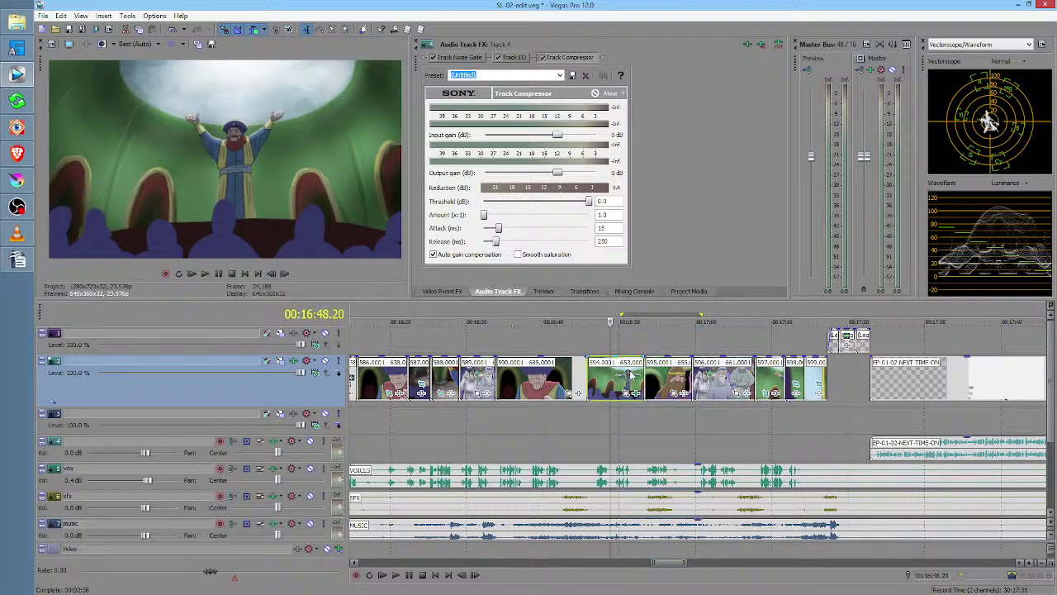
# Paste clip 594 on track 2 at 00:21:11.22 and move the following clips, from 595 onward, against its end at 00:21:19.10
pyautogui.scroll(-5, 801, 387)
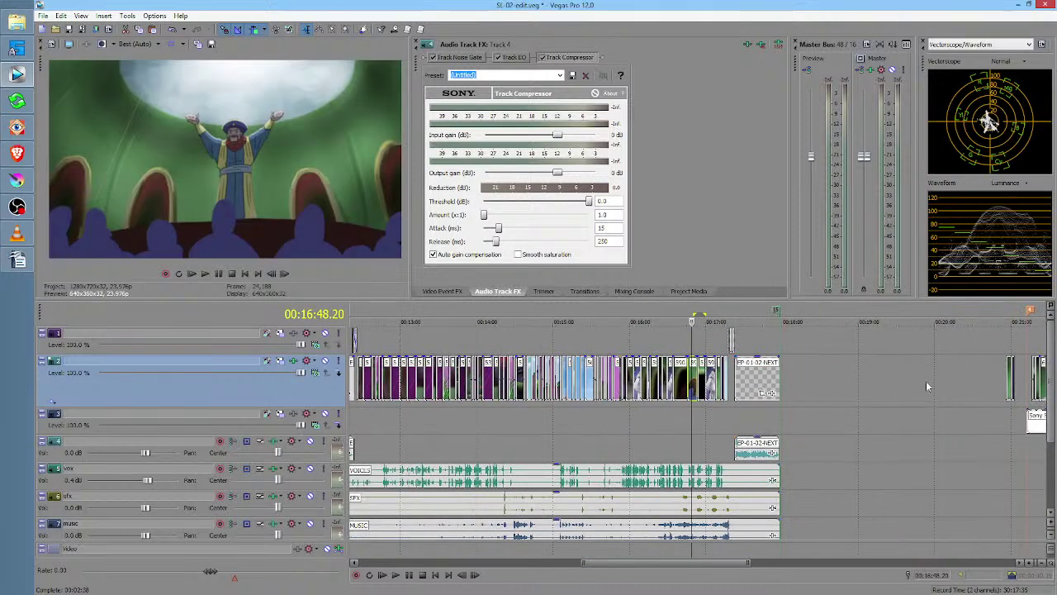
pyautogui.click(1016, 388)
pyautogui.scroll(6, 1015, 386)
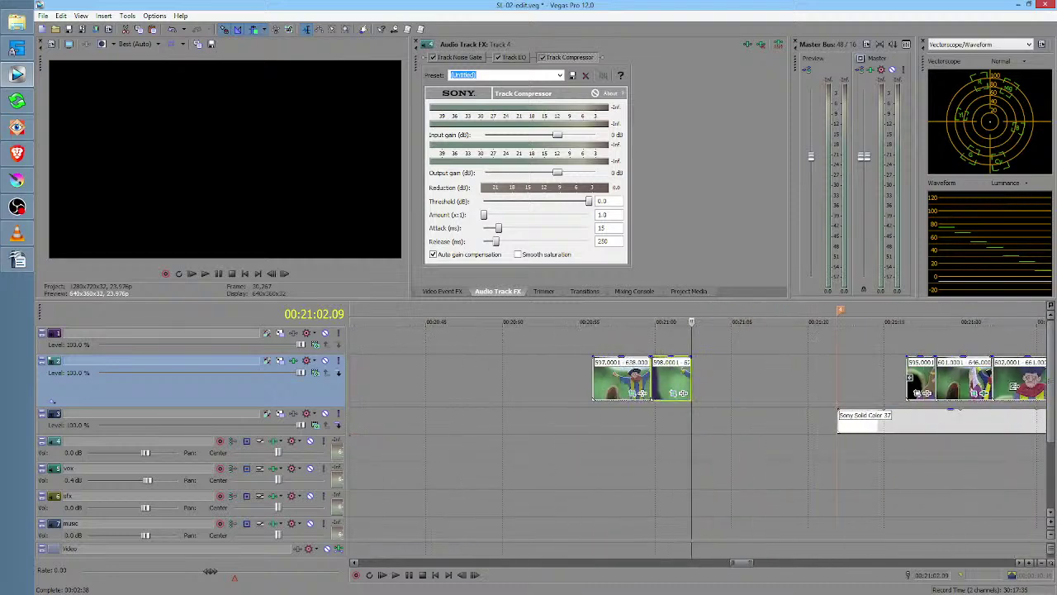
pyautogui.moveTo(618, 421); pyautogui.dragTo(675, 422)
pyautogui.click(854, 382)
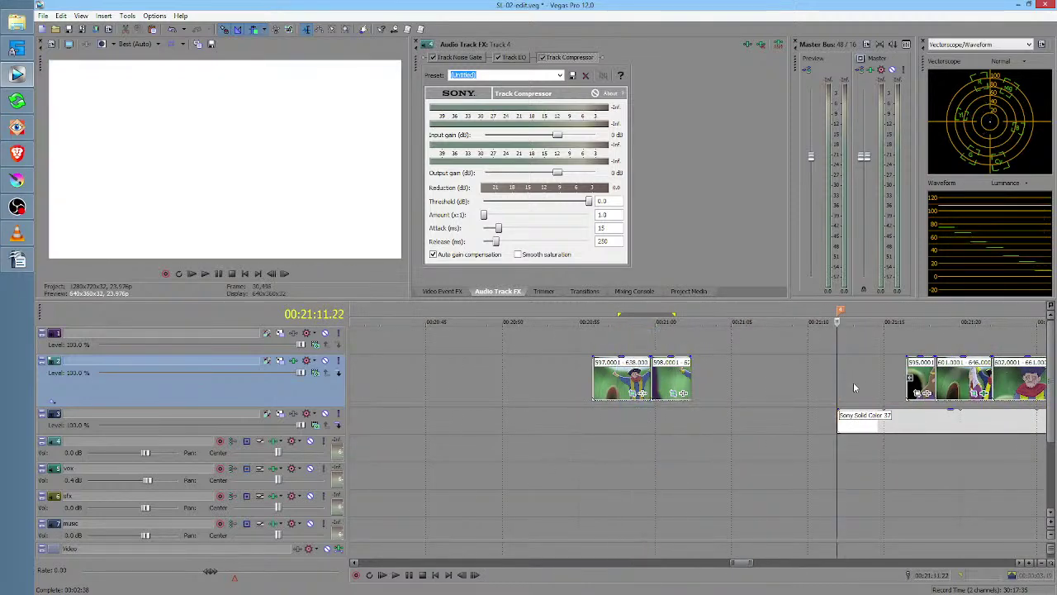
pyautogui.hotkey('ctrl', 'v')
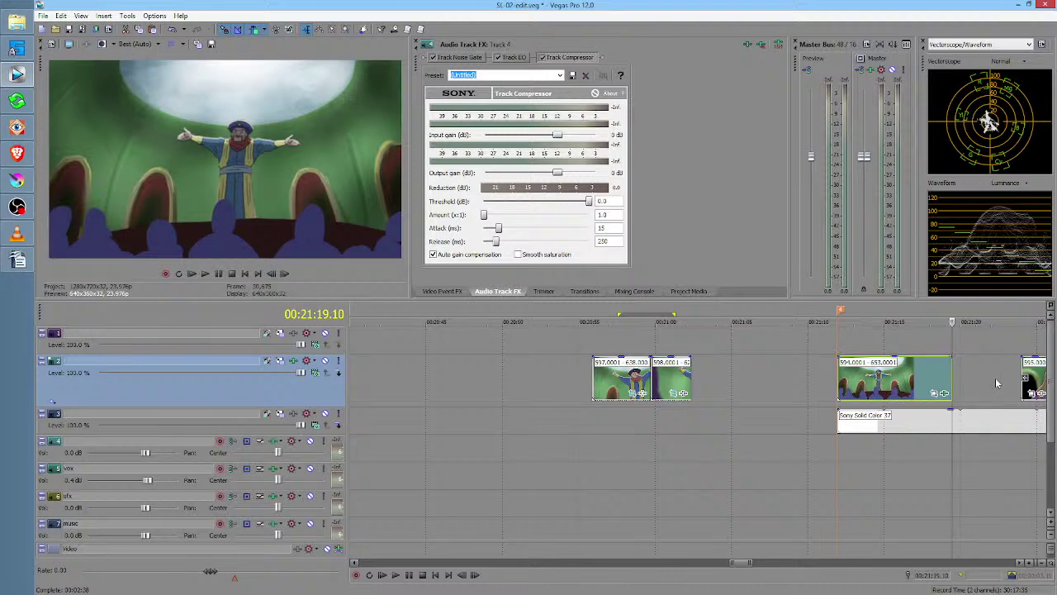
pyautogui.moveTo(1038, 371); pyautogui.dragTo(973, 369)
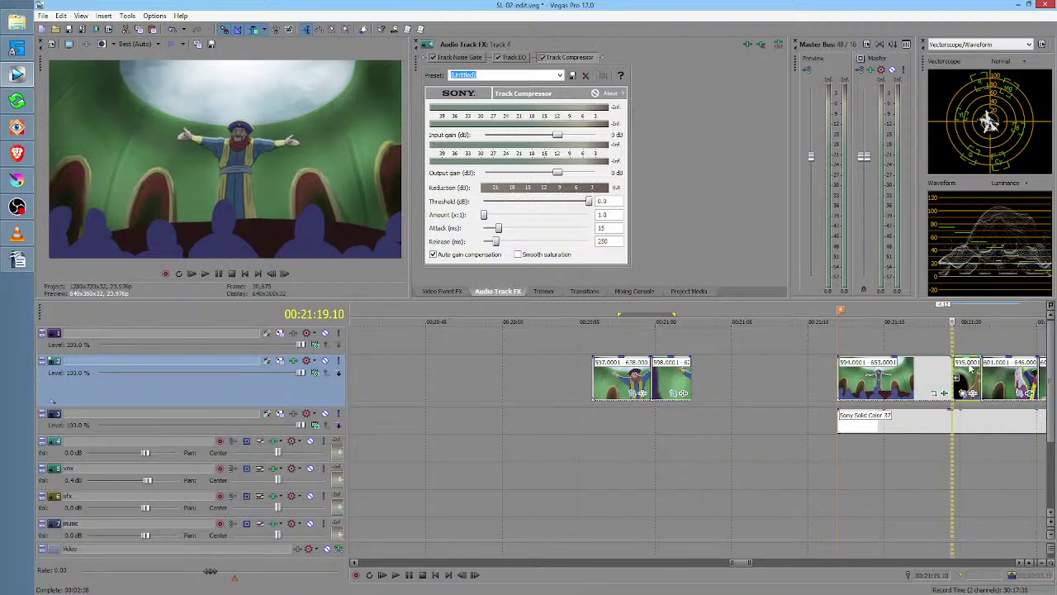
# Play back the third block's opening over the pasted clip 594 and select that clip
pyautogui.click(816, 445)
pyautogui.press('space')
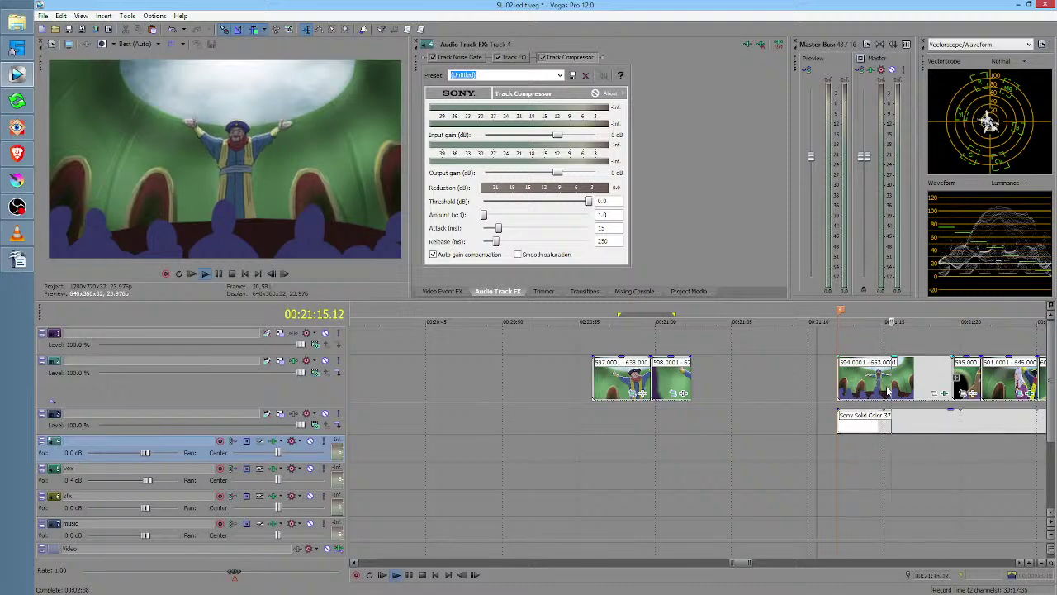
pyautogui.press('space')
pyautogui.click(875, 381)
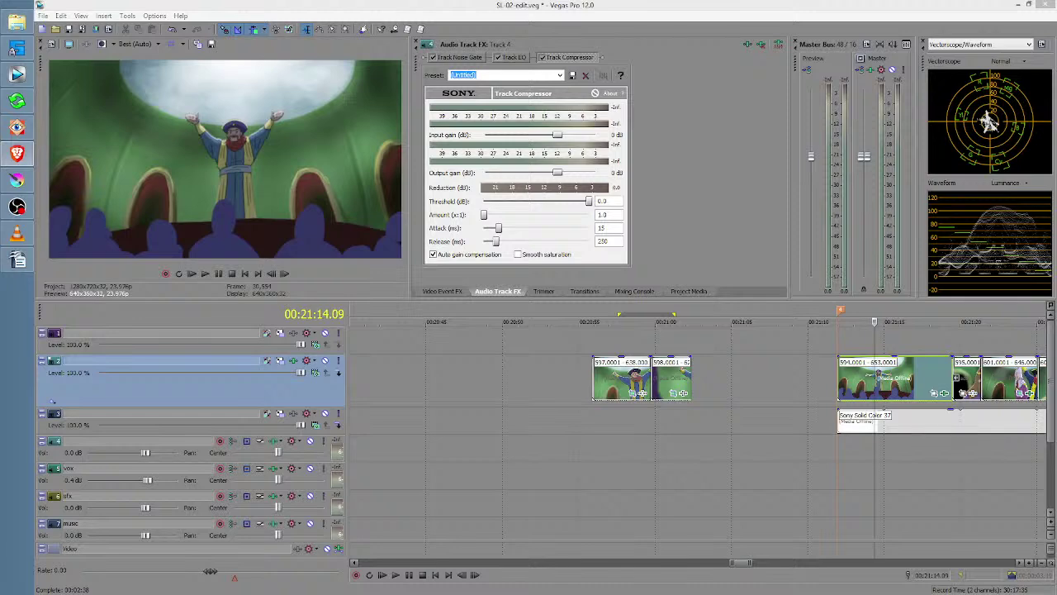
pyautogui.click(796, 426)
pyautogui.middleClick(824, 418)
pyautogui.click(833, 420)
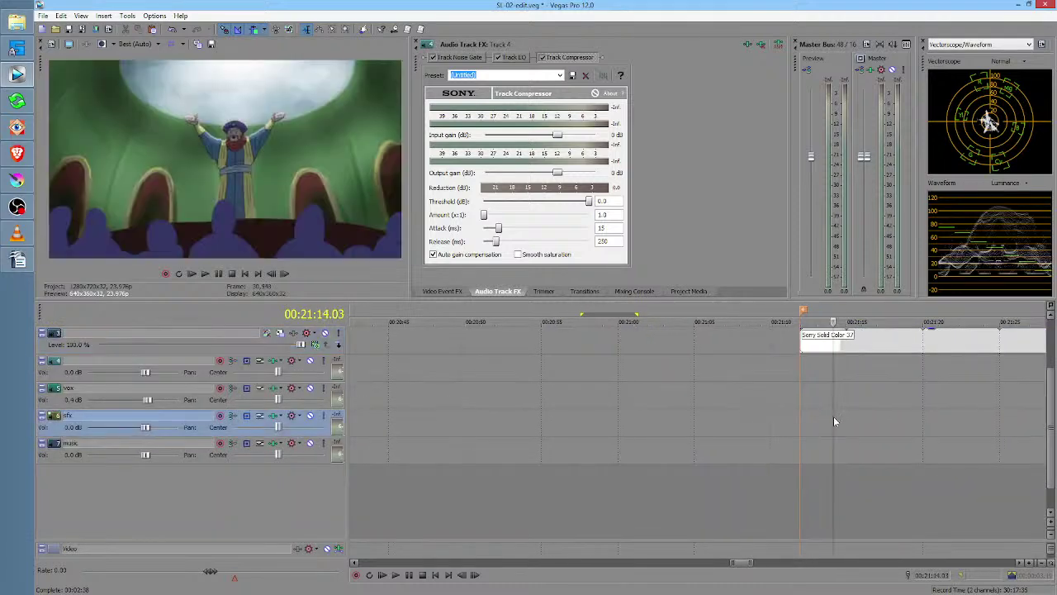
pyautogui.middleClick(835, 422)
pyautogui.moveTo(743, 376); pyautogui.dragTo(813, 377)
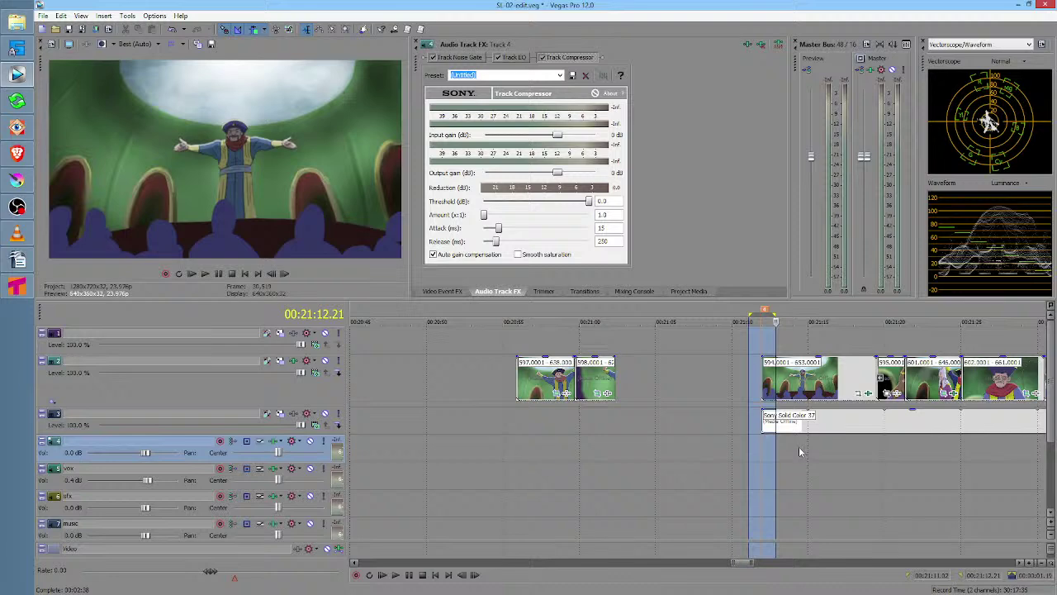
pyautogui.moveTo(844, 443); pyautogui.dragTo(790, 444)
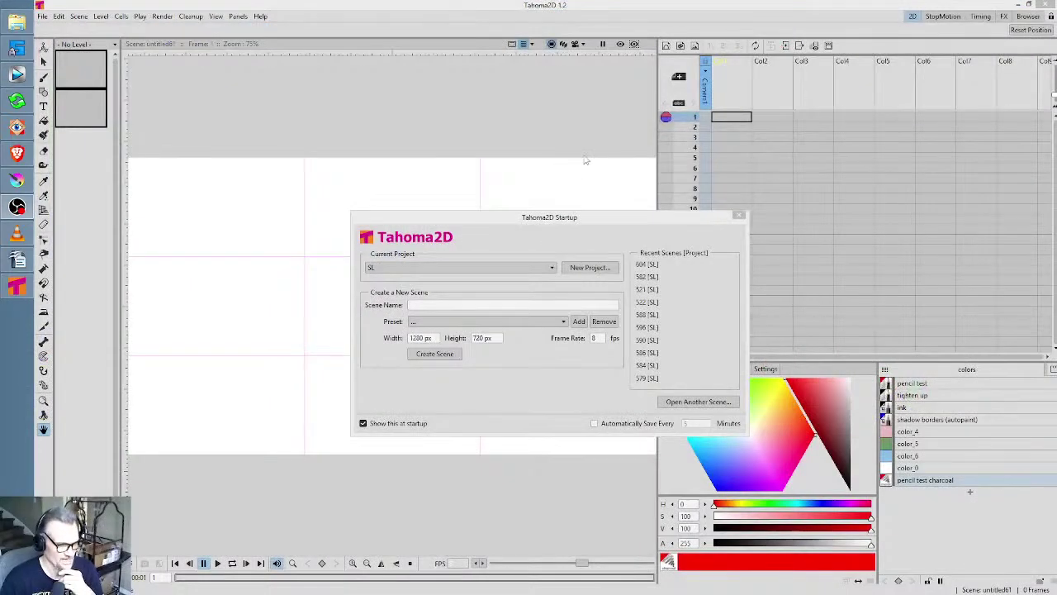
# Switch to Tahoma2D, dismiss the startup dialog and load the scene 594.tnz from the SL project
pyautogui.click(740, 216)
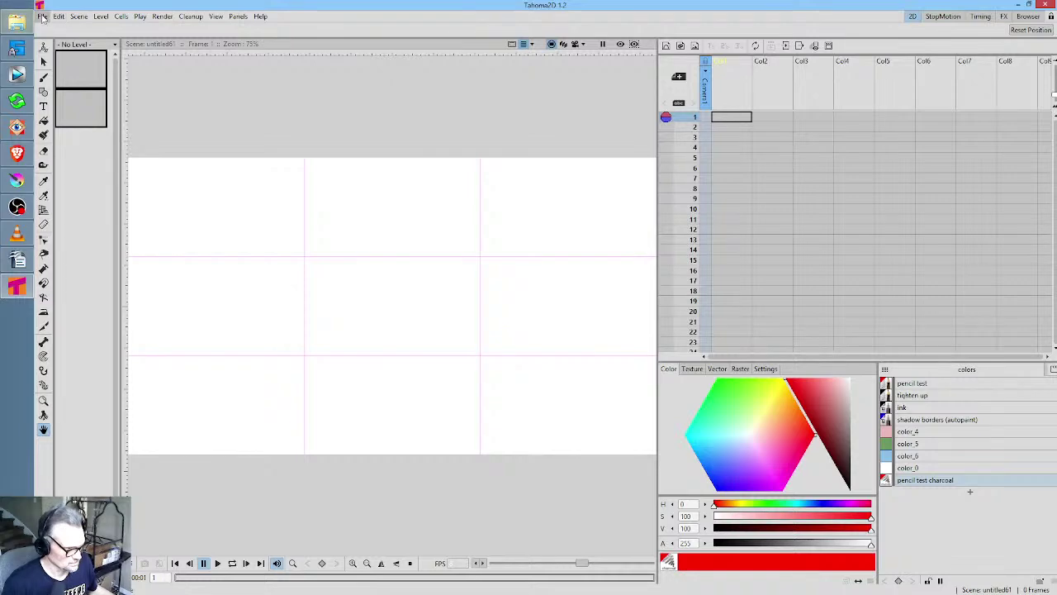
pyautogui.click(42, 17)
pyautogui.click(66, 42)
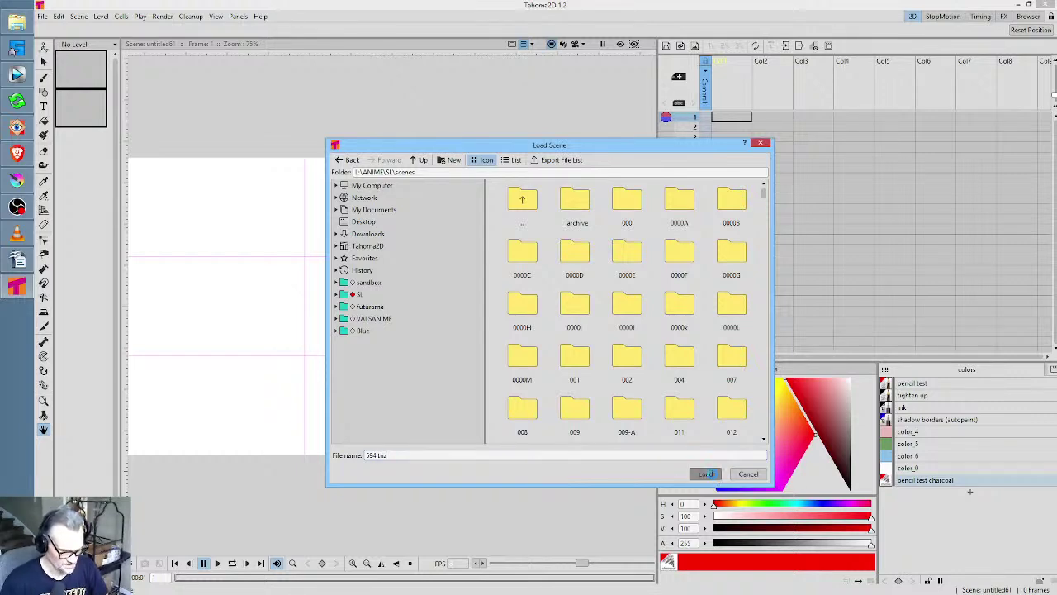
pyautogui.click(706, 473)
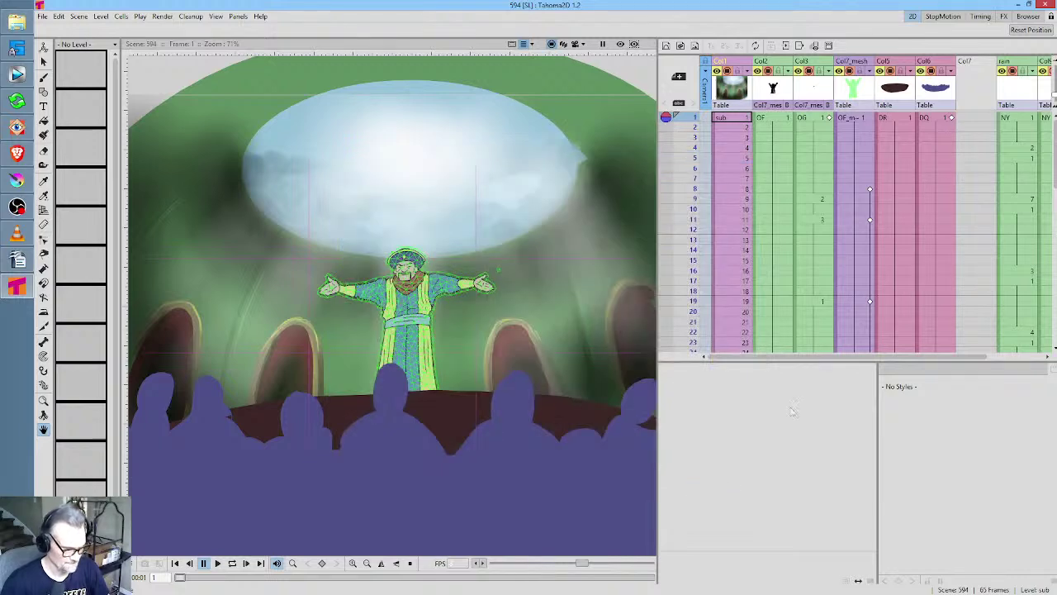
# Display scene 594 through the camera view and look over its columns
pyautogui.click(576, 44)
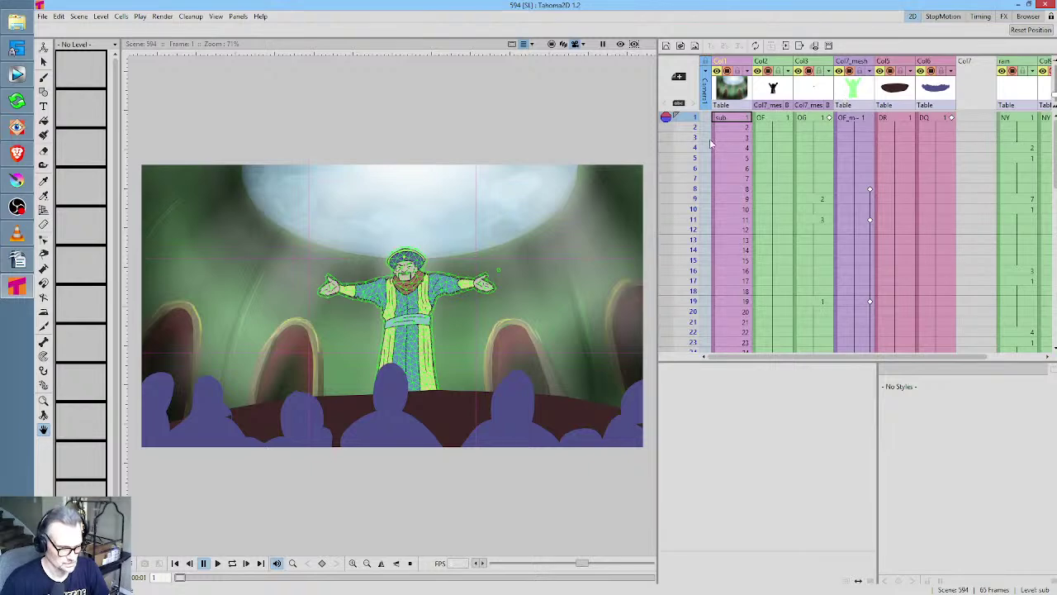
pyautogui.scroll(-2, 521, 158)
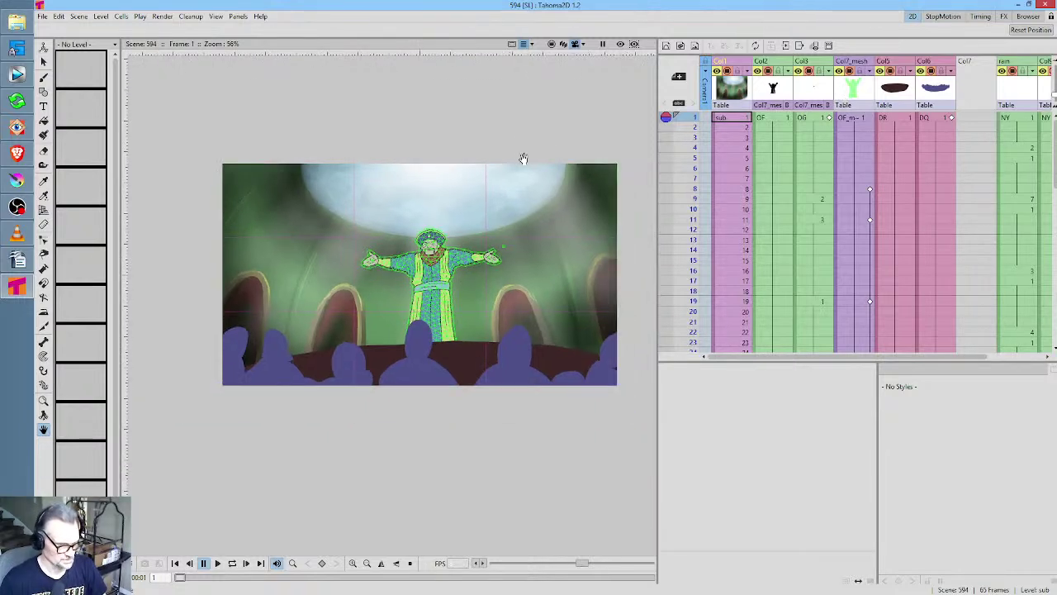
pyautogui.scroll(1, 522, 158)
pyautogui.hscroll(3, 741, 198)
pyautogui.hscroll(-4, 741, 198)
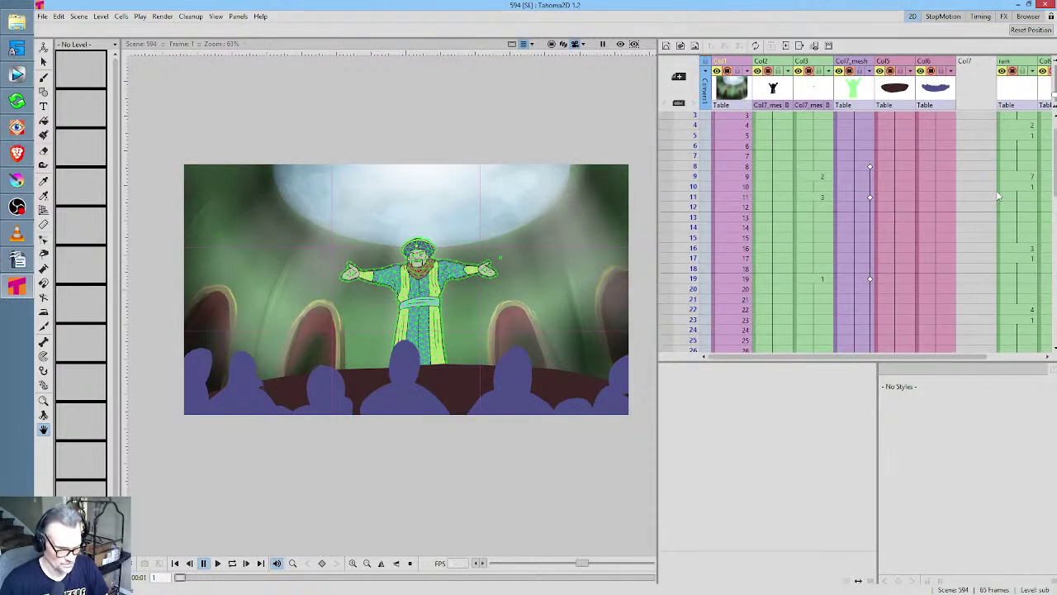
pyautogui.scroll(2, 790, 142)
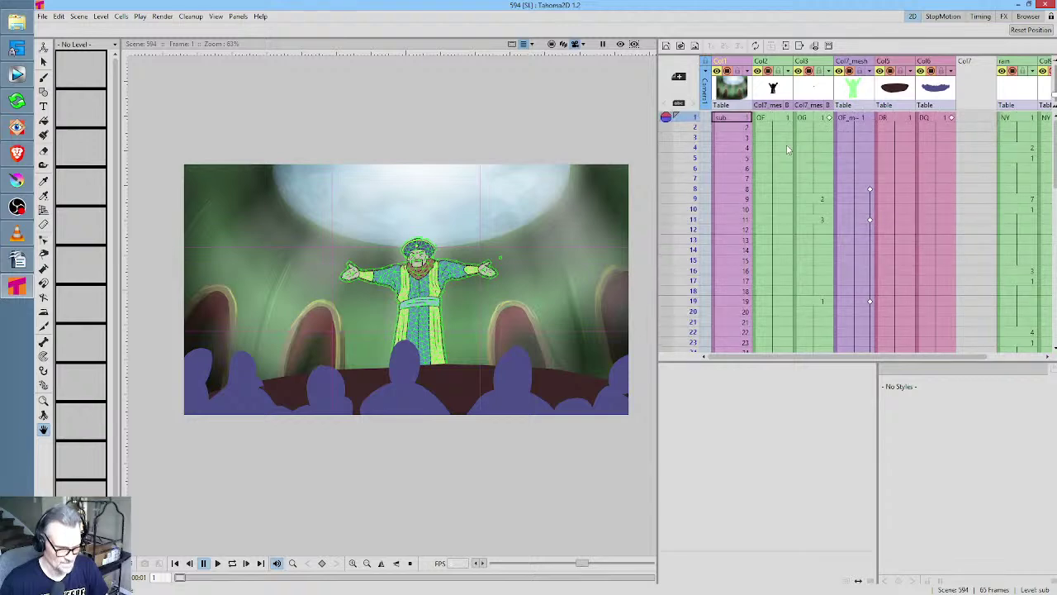
# Check the first four frames of the background sub-scene column and open that sub-scene
pyautogui.click(736, 118)
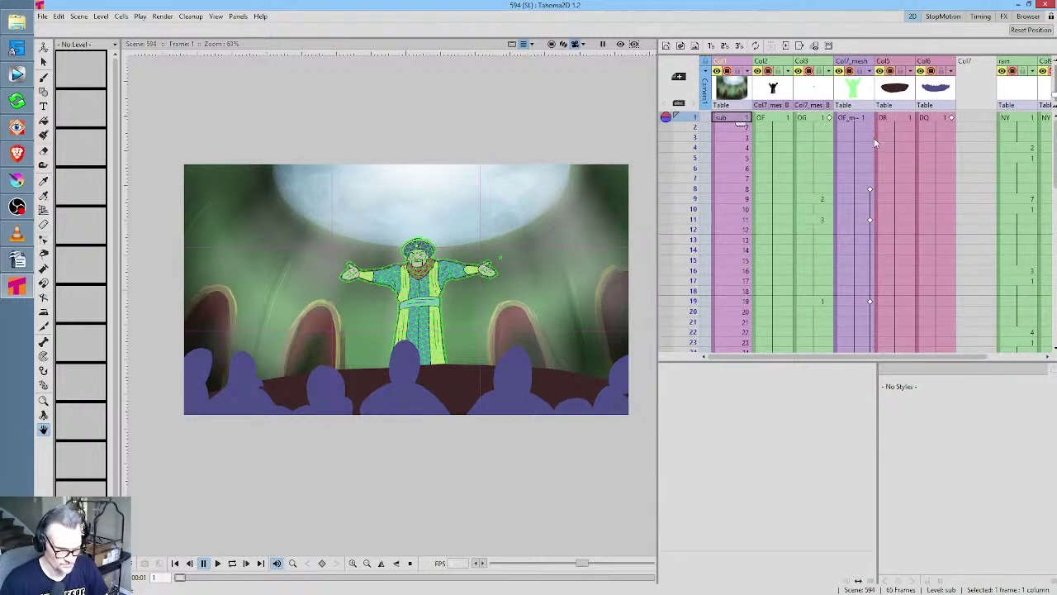
pyautogui.click(723, 88)
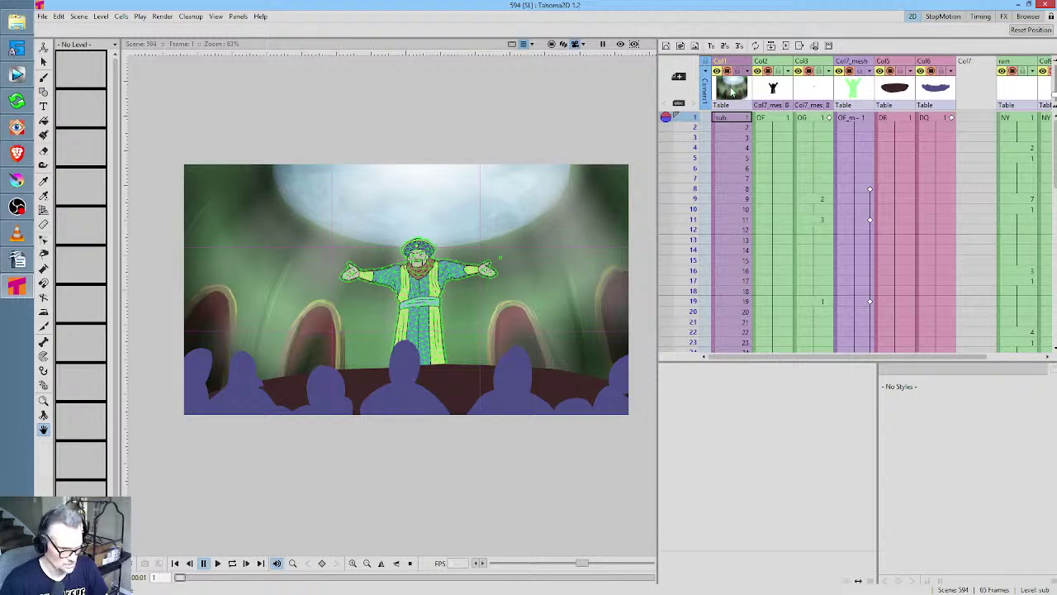
pyautogui.click(733, 128)
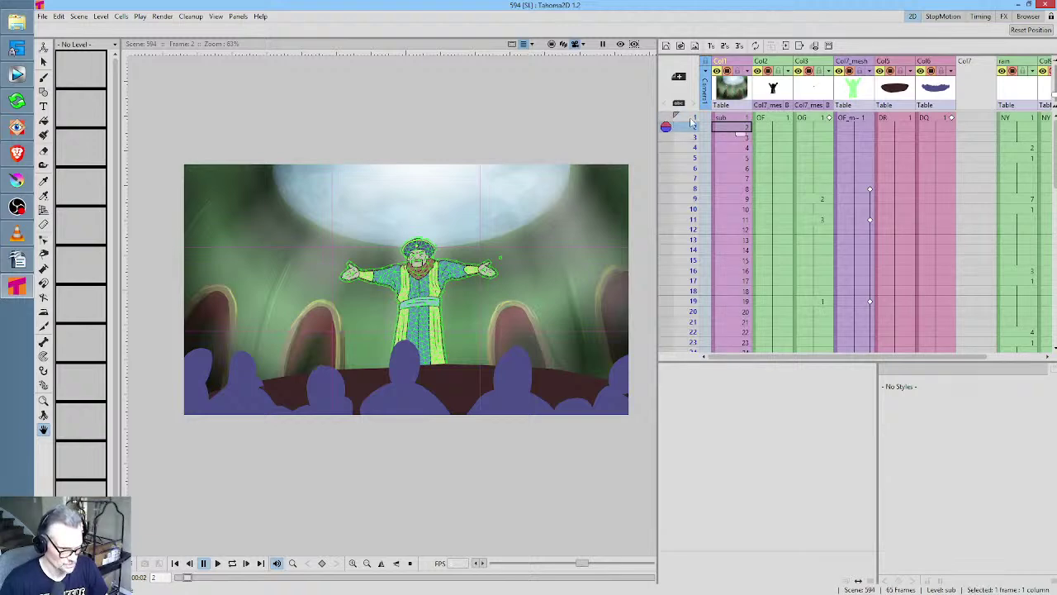
pyautogui.moveTo(692, 128)
pyautogui.mouseDown()
pyautogui.moveTo(679, 282)
pyautogui.moveTo(692, 130)
pyautogui.moveTo(697, 151)
pyautogui.mouseUp()
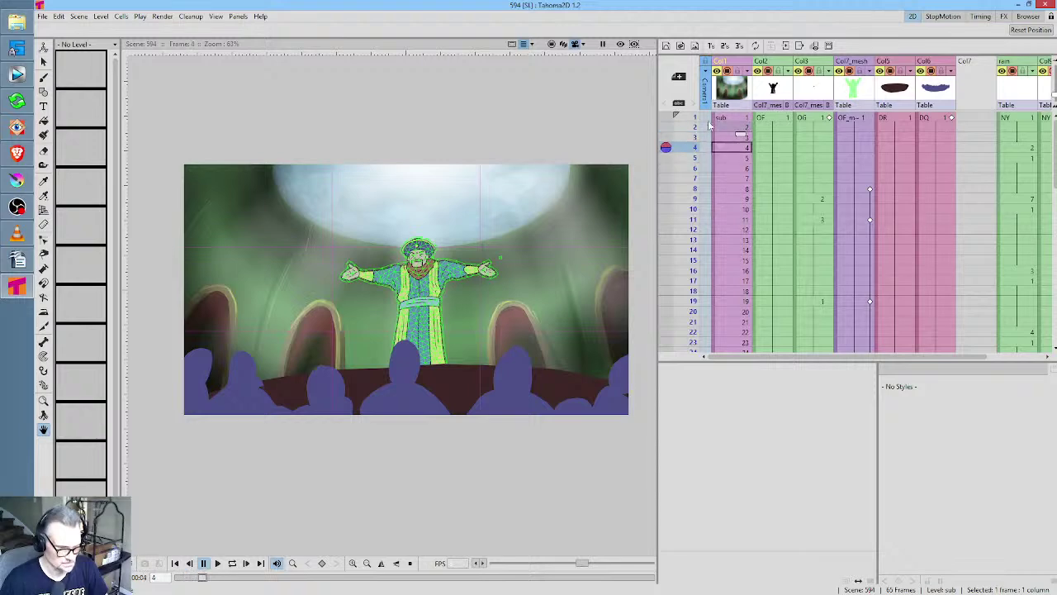
pyautogui.click(734, 97)
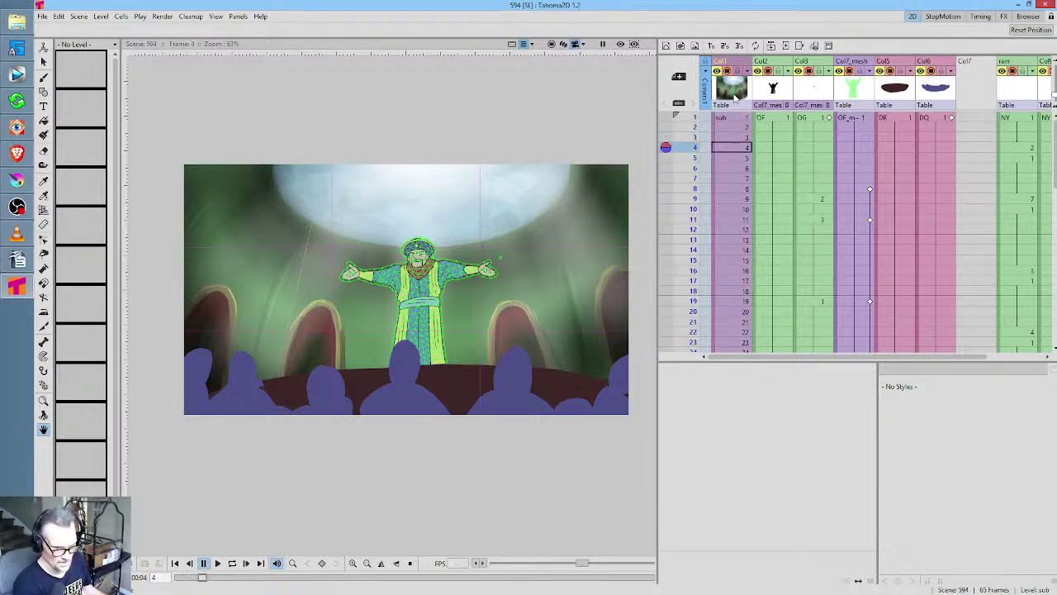
pyautogui.doubleClick(734, 97)
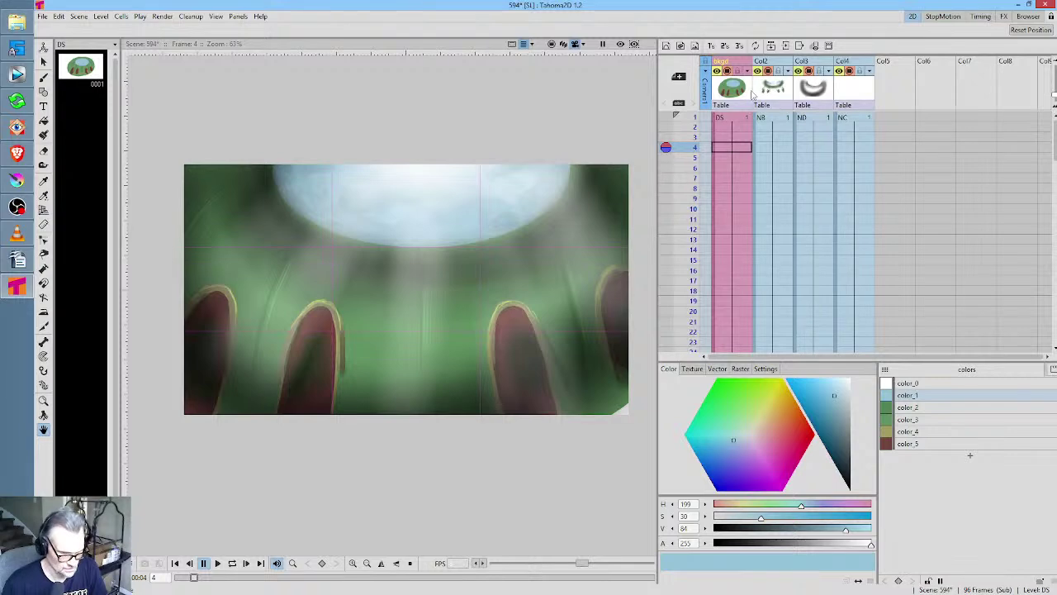
# Examine the sub-scene's layers NB, ND, NC and DS, viewing the ND shading and DS background drawings on their own
pyautogui.click(783, 93)
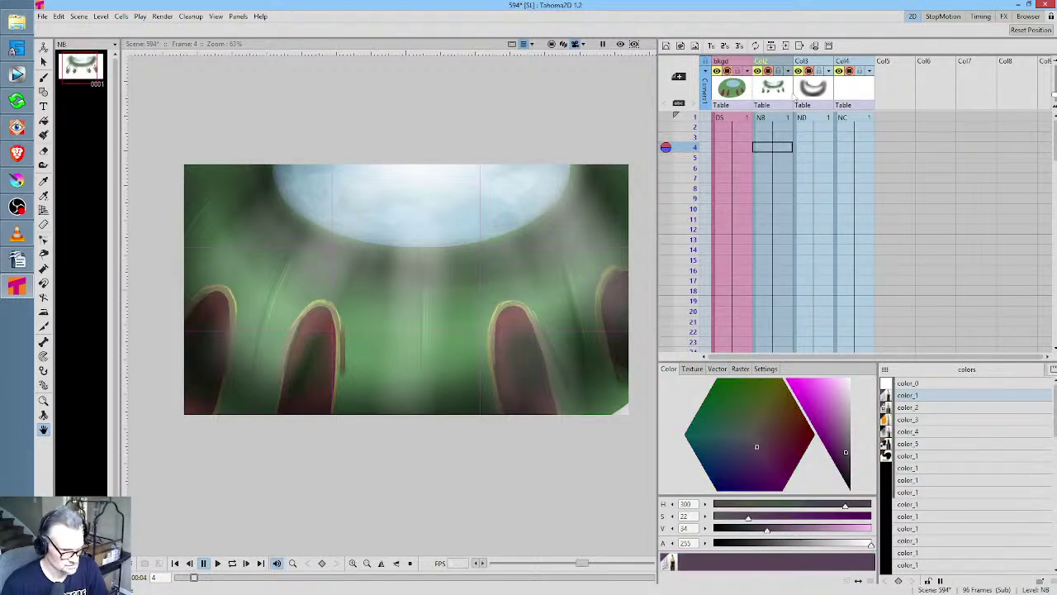
pyautogui.click(812, 97)
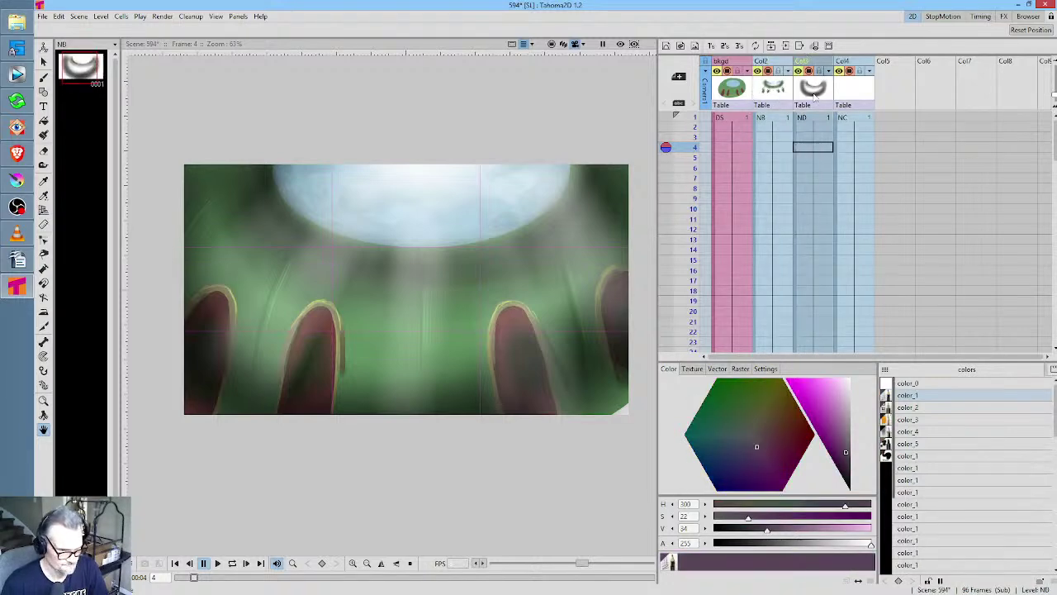
pyautogui.click(85, 71)
pyautogui.click(859, 92)
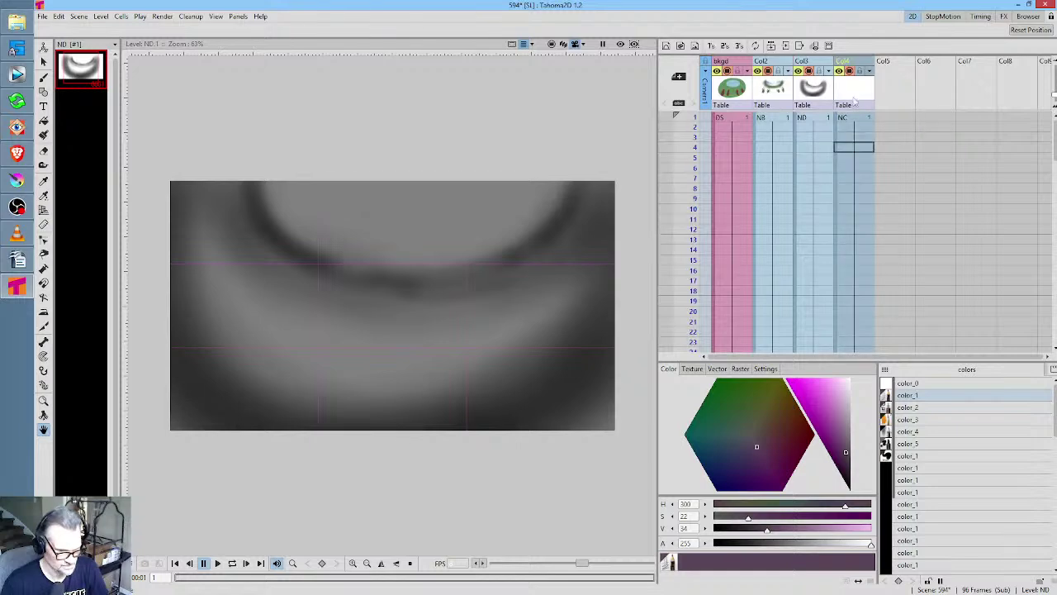
pyautogui.scroll(-10, 744, 169)
pyautogui.scroll(10, 755, 165)
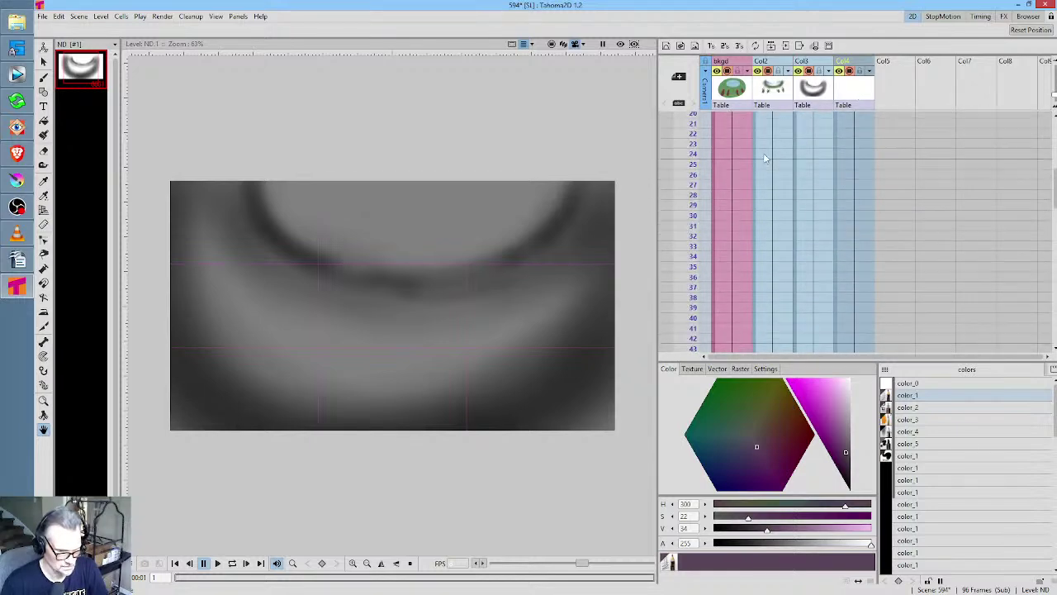
pyautogui.click(859, 122)
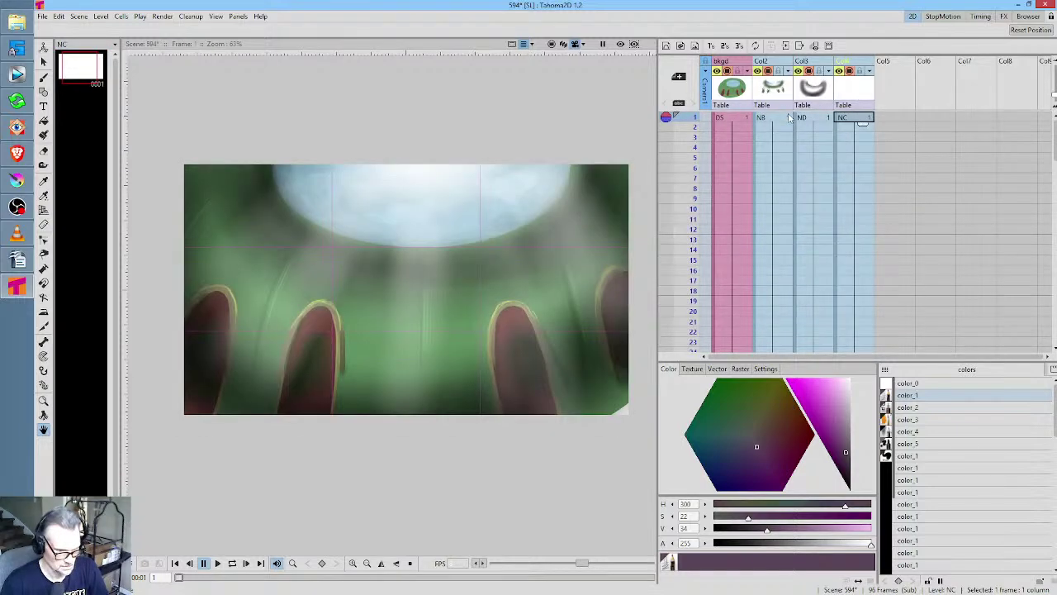
pyautogui.click(743, 121)
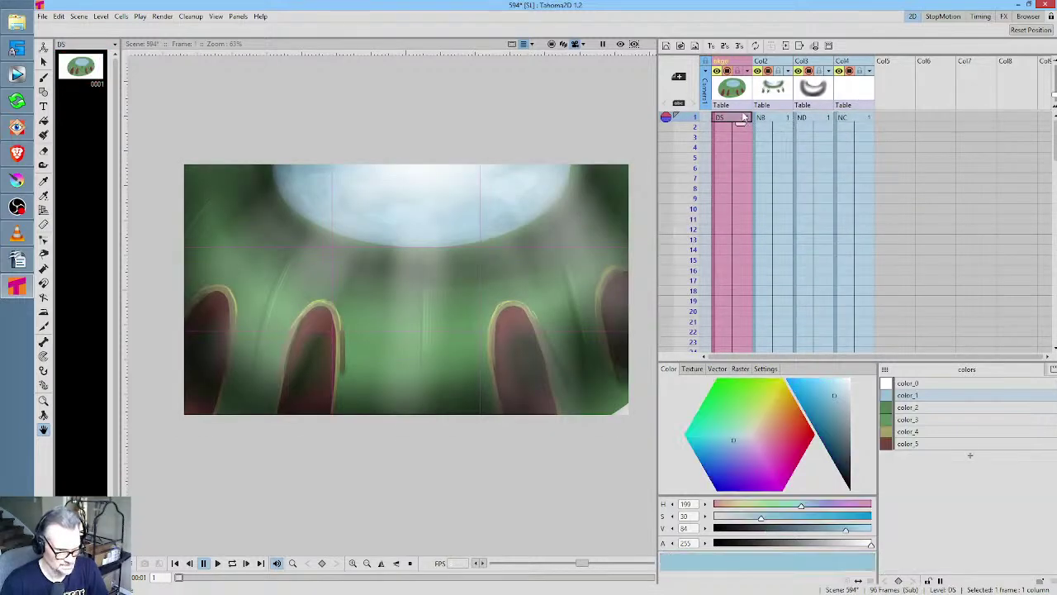
pyautogui.click(82, 66)
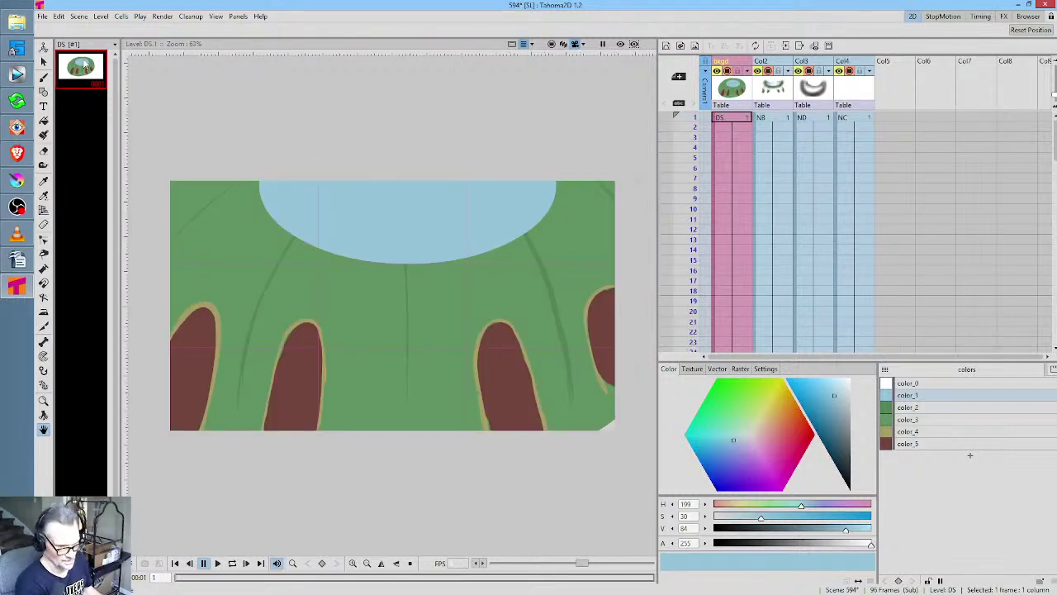
# Return to the parent scene, check the rain columns and show frame 1 of the background column
pyautogui.hotkey('ctrl', 'Up')
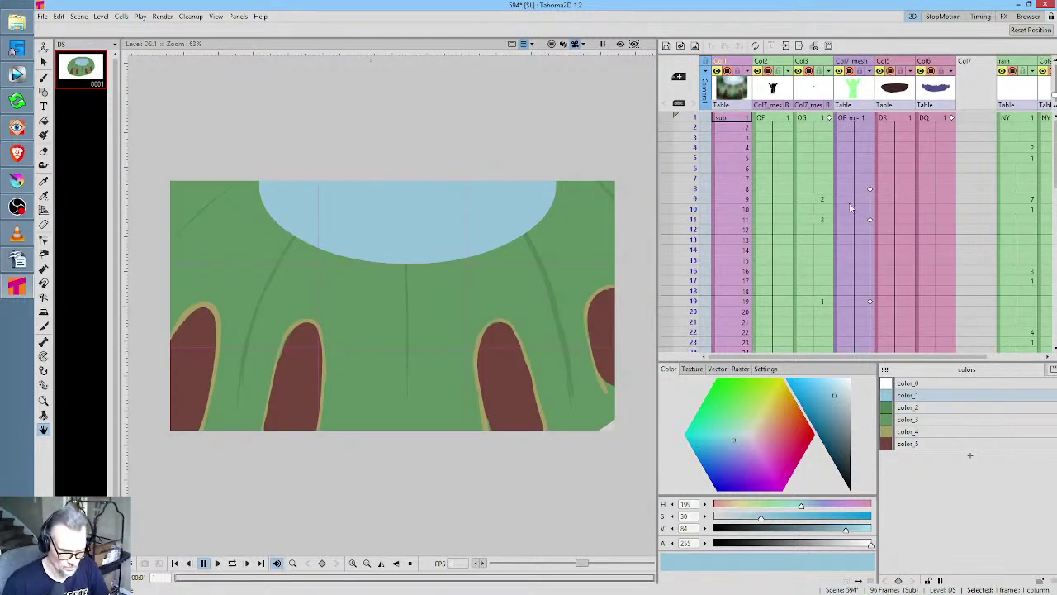
pyautogui.hscroll(3, 873, 169)
pyautogui.click(906, 90)
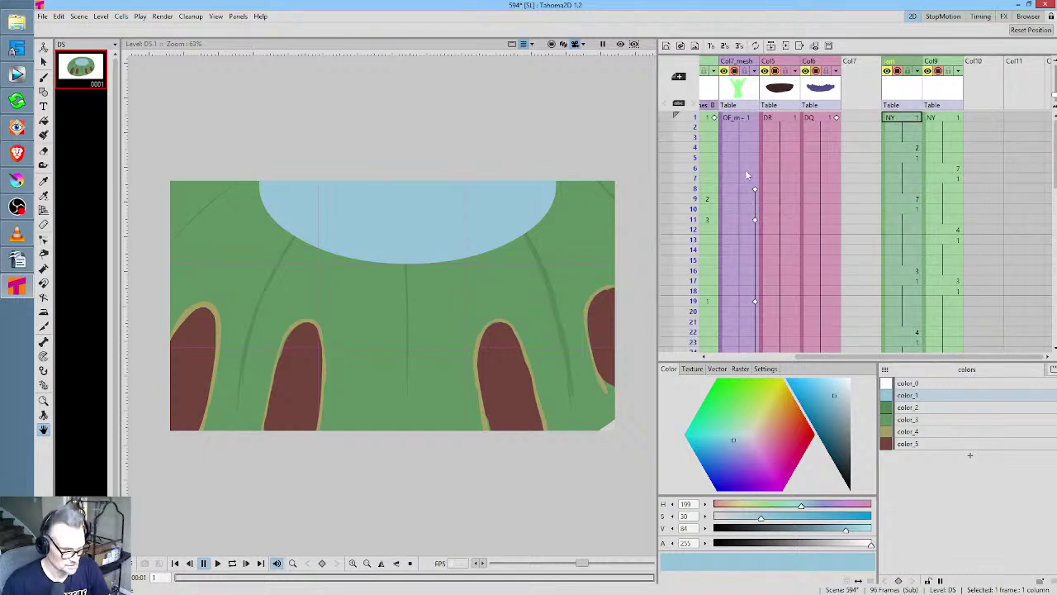
pyautogui.hscroll(-3, 815, 158)
pyautogui.click(744, 120)
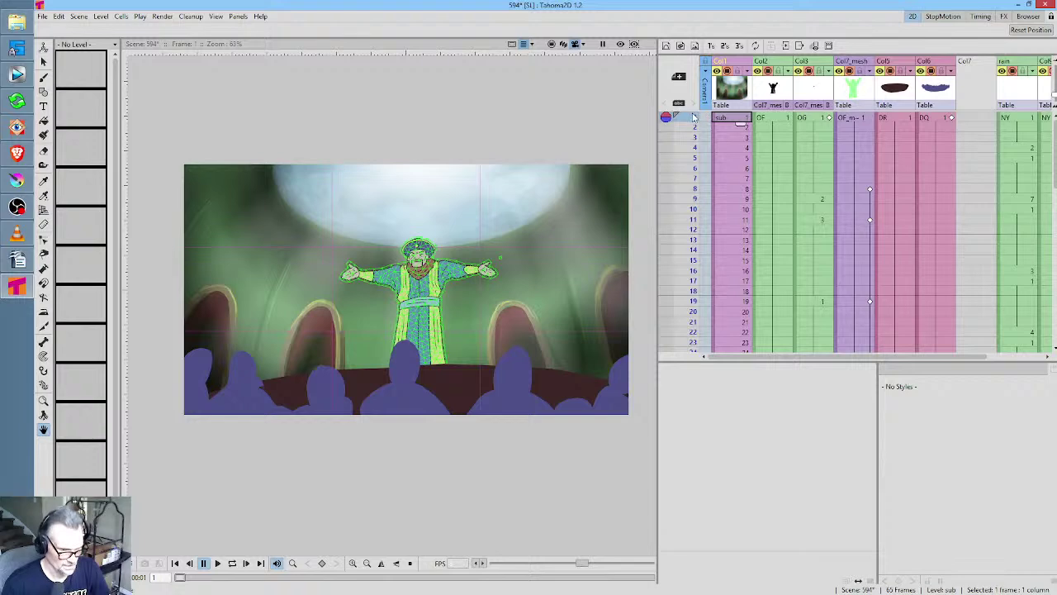
# Check frame 3 of the background column, then view the crowd silhouette level DQ's drawing on its own
pyautogui.moveTo(694, 118)
pyautogui.mouseDown()
pyautogui.moveTo(694, 321)
pyautogui.moveTo(694, 189)
pyautogui.moveTo(714, 168)
pyautogui.moveTo(711, 188)
pyautogui.moveTo(712, 137)
pyautogui.moveTo(727, 138)
pyautogui.mouseUp()
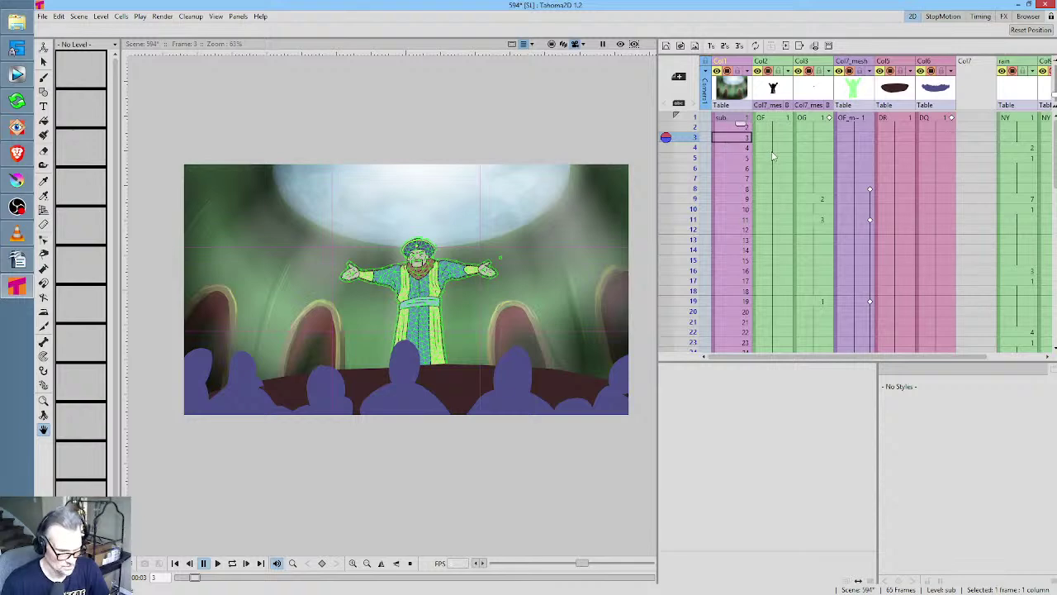
pyautogui.scroll(-1, 813, 143)
pyautogui.scroll(1, 816, 144)
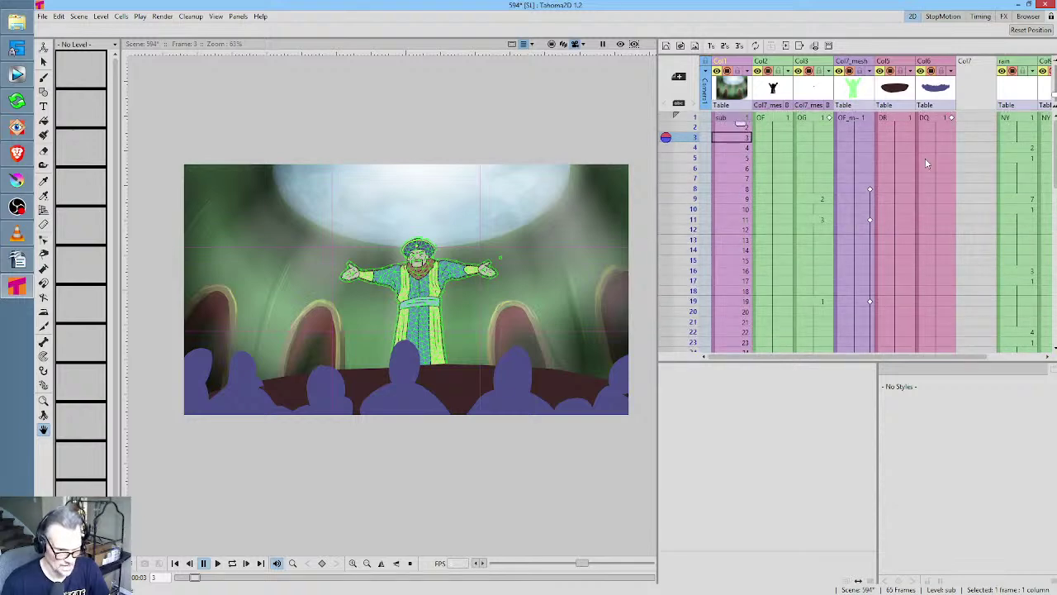
pyautogui.click(932, 87)
pyautogui.click(99, 73)
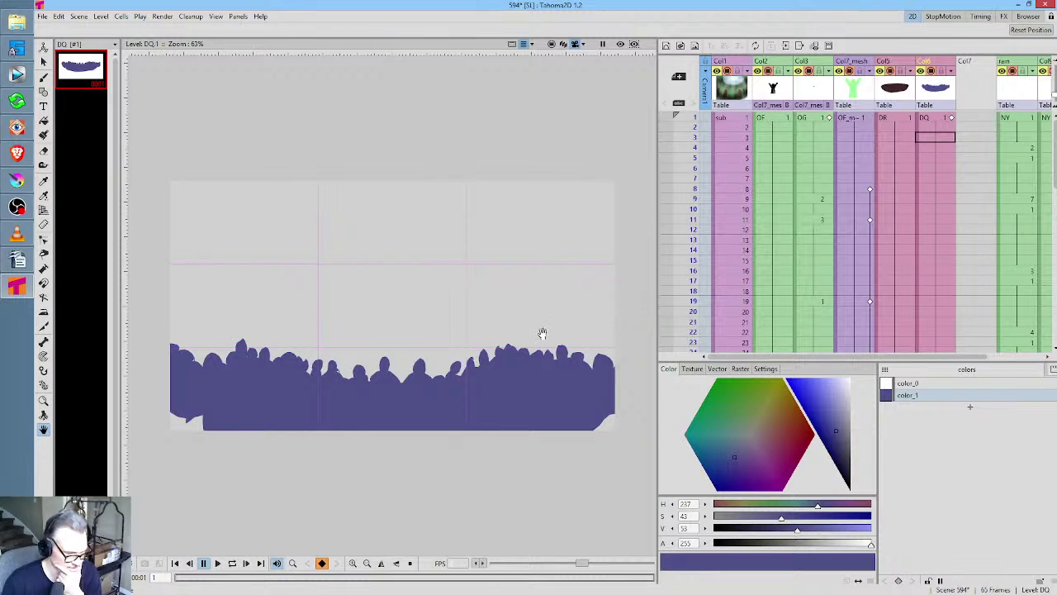
pyautogui.click(927, 95)
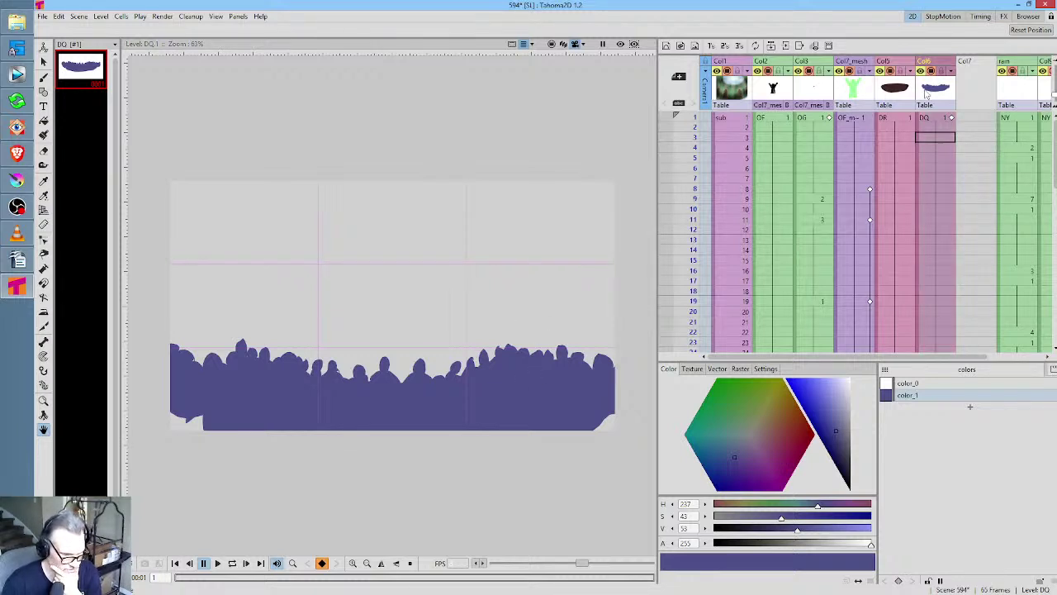
pyautogui.click(465, 105)
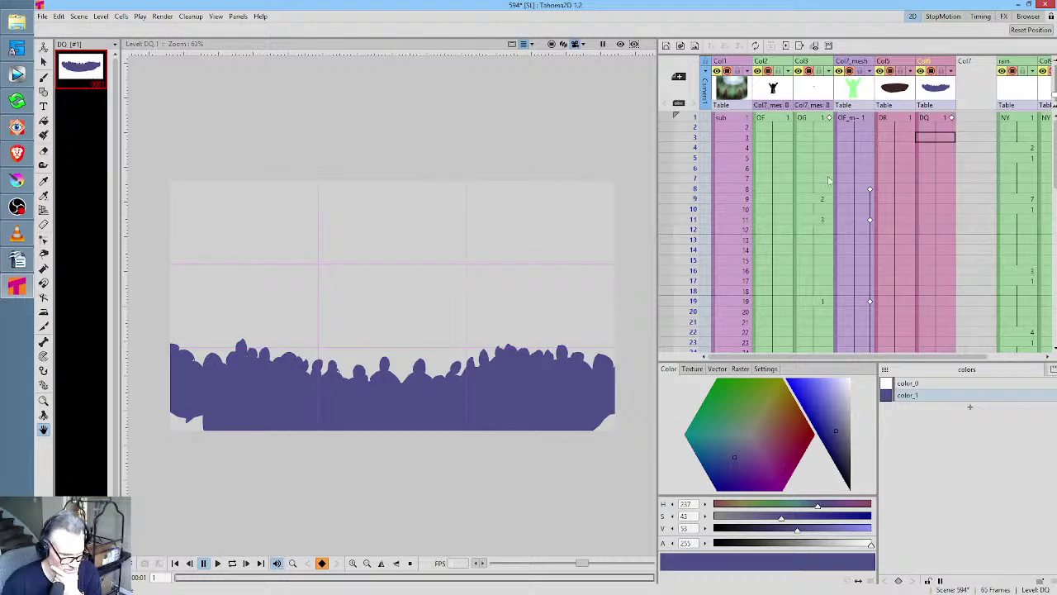
# Compare the crowd at frame 1 of the scene with the full, close-up DQ silhouette drawing
pyautogui.click(944, 119)
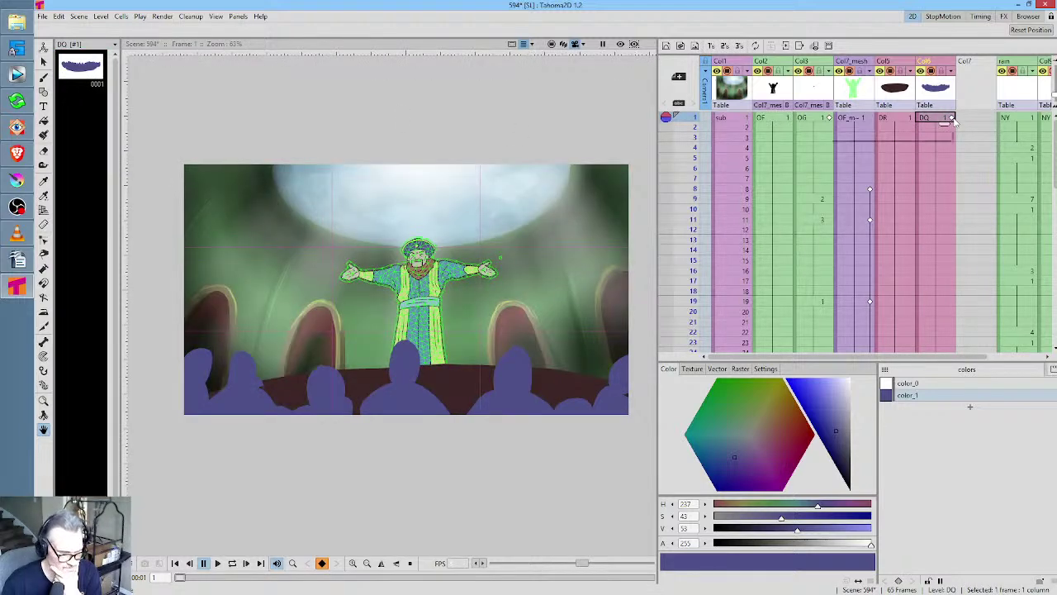
pyautogui.click(953, 118)
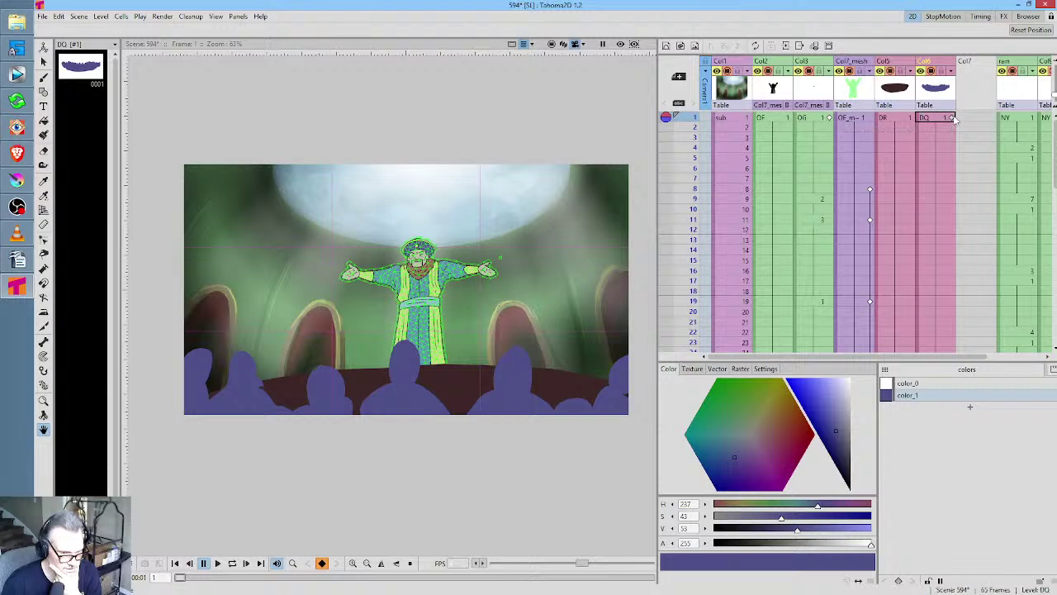
pyautogui.click(79, 66)
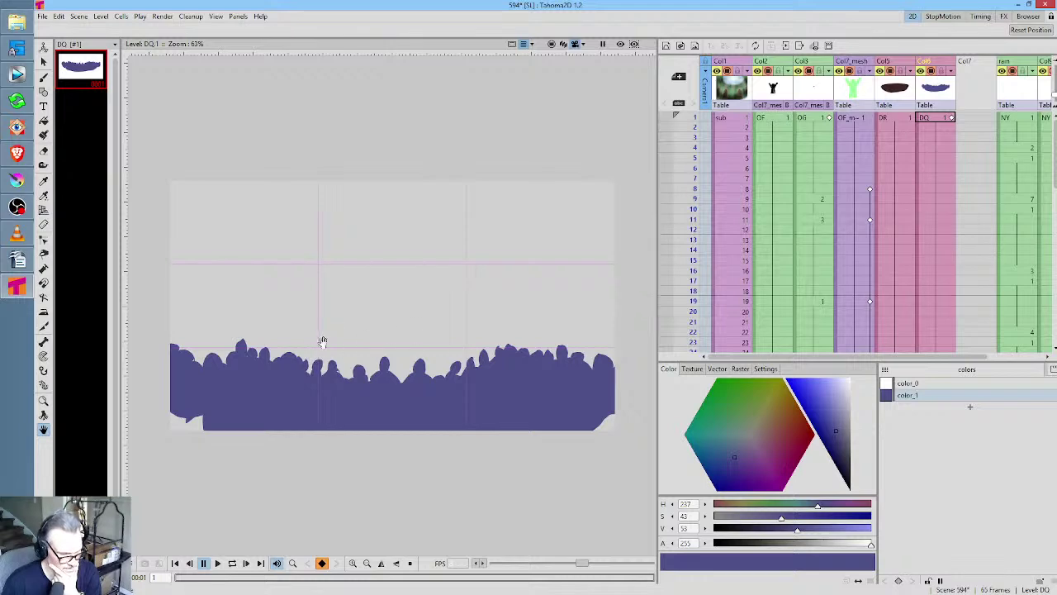
pyautogui.scroll(3, 424, 404)
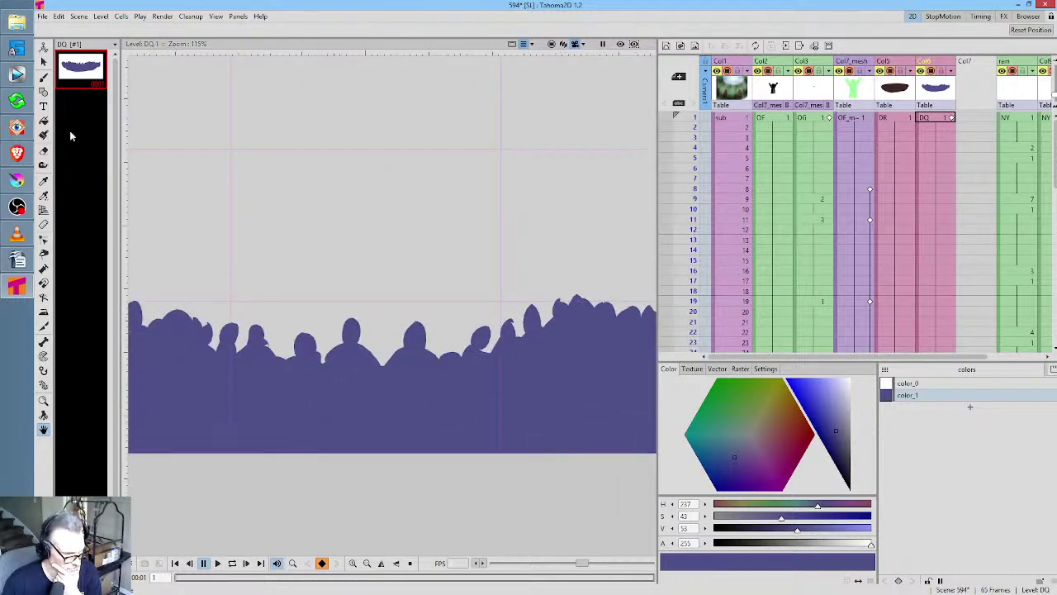
pyautogui.click(741, 120)
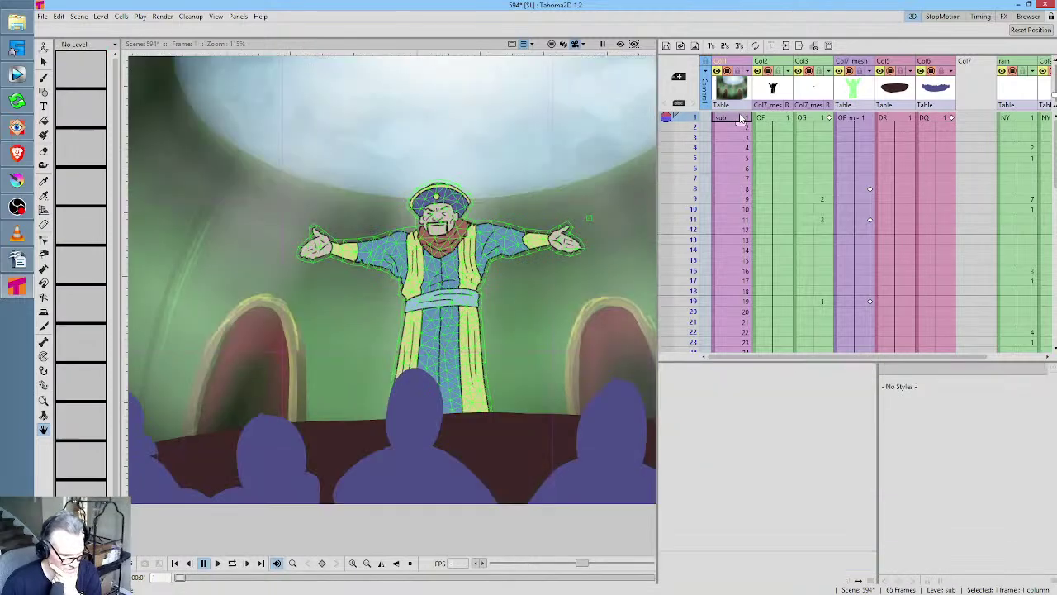
pyautogui.scroll(-4, 477, 356)
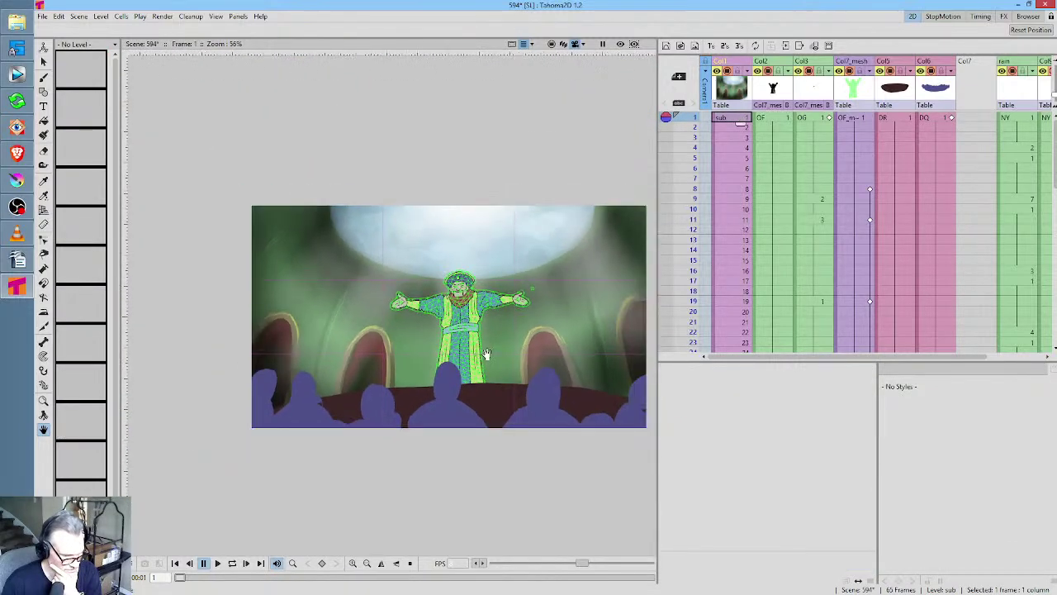
# Duplicate drawing 1 of the crowd level DQ three times to make drawings 2, 3 and 4
pyautogui.click(923, 120)
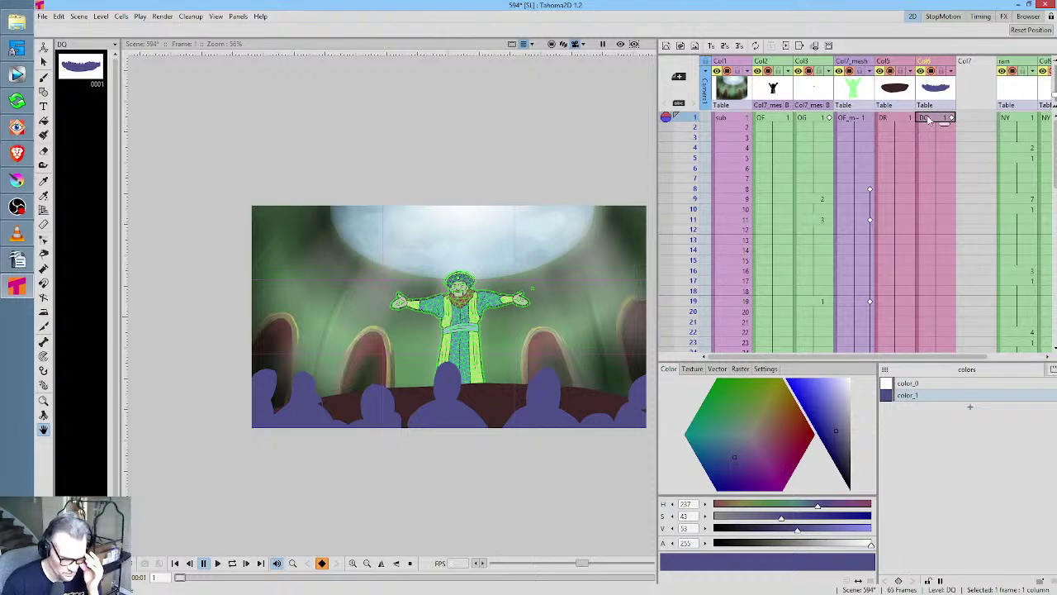
pyautogui.click(83, 68)
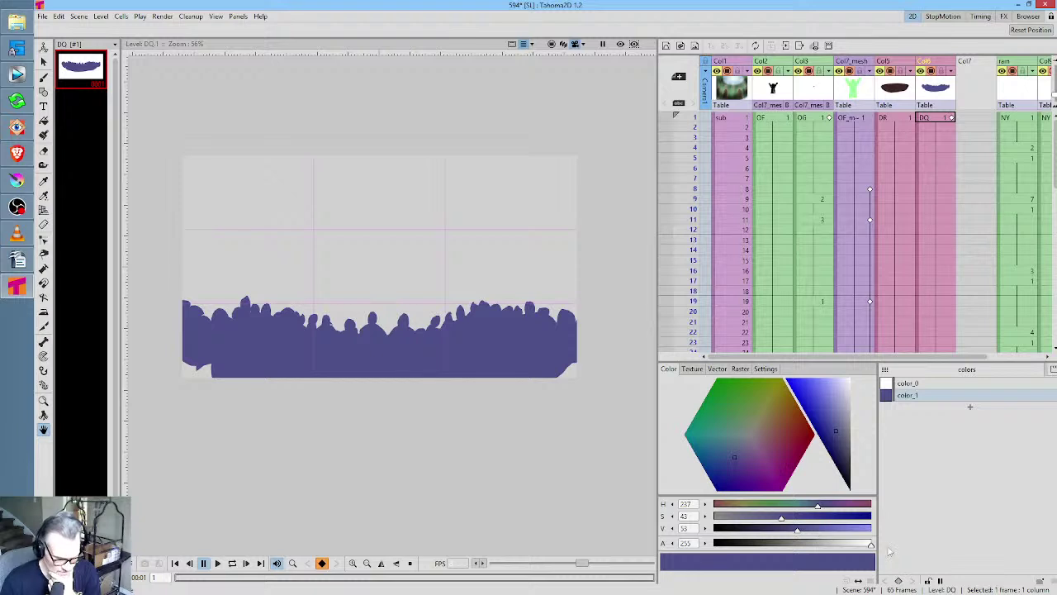
pyautogui.moveTo(871, 547); pyautogui.dragTo(955, 550)
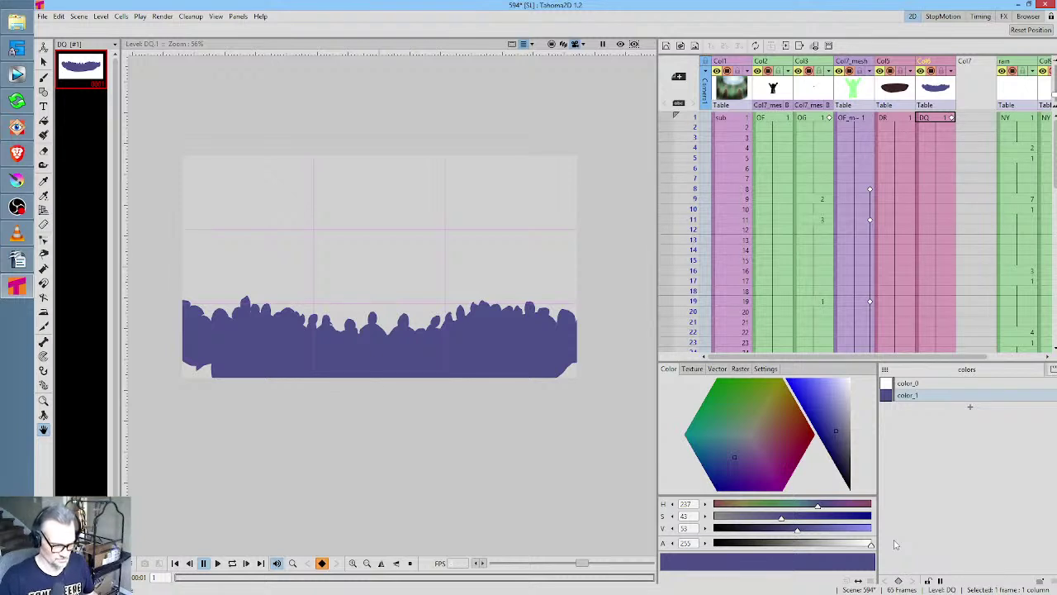
pyautogui.moveTo(874, 546); pyautogui.dragTo(901, 560)
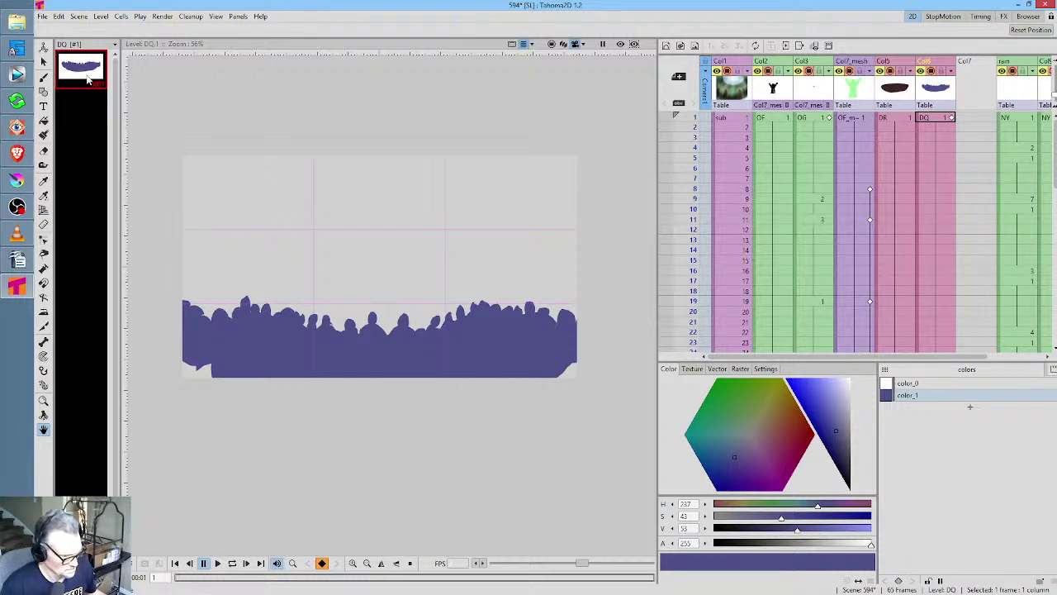
pyautogui.press('d')
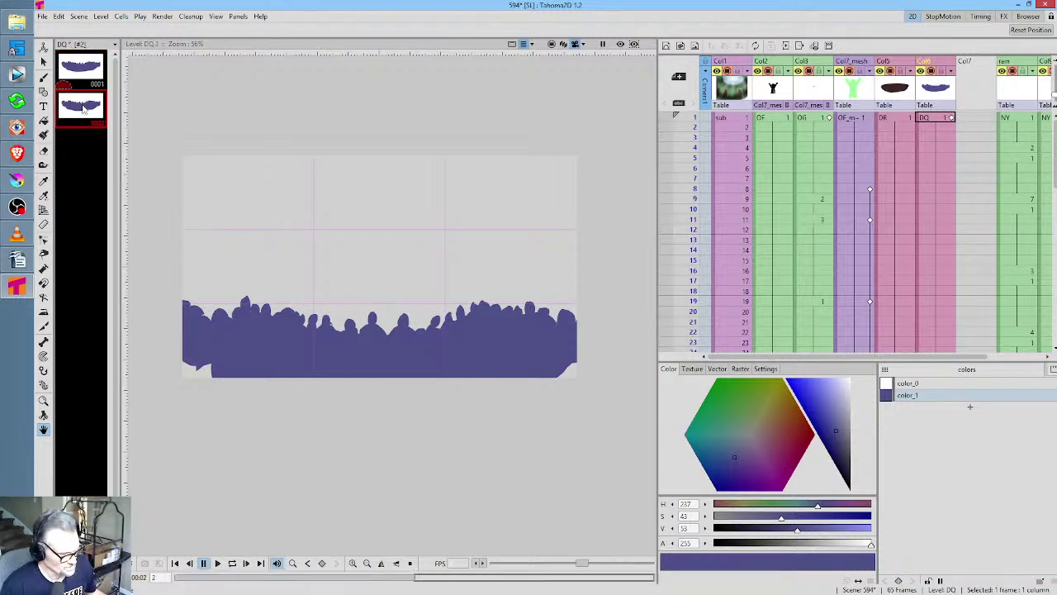
pyautogui.press('d')
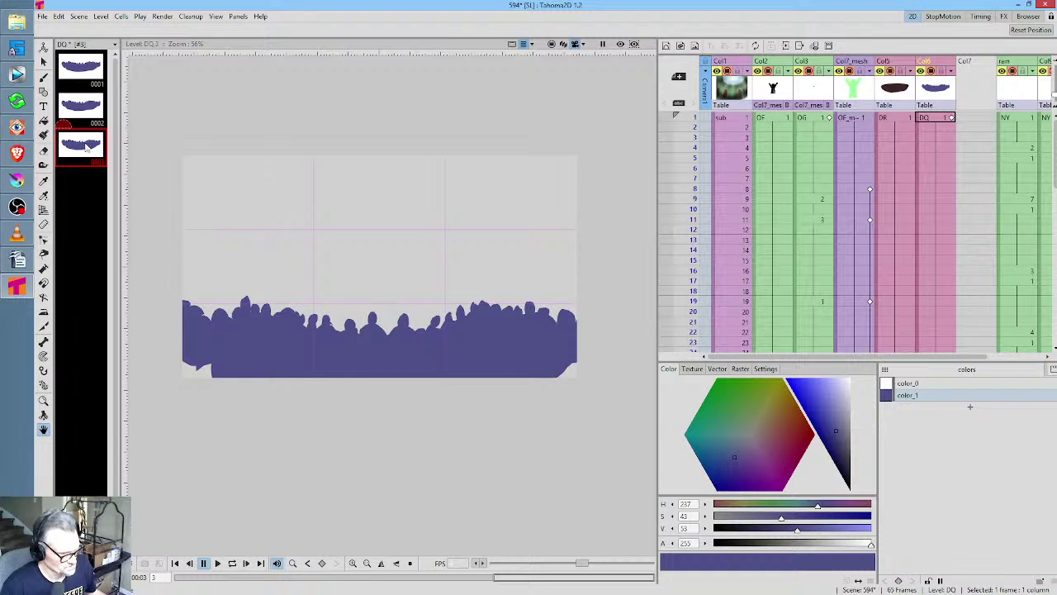
pyautogui.press('d')
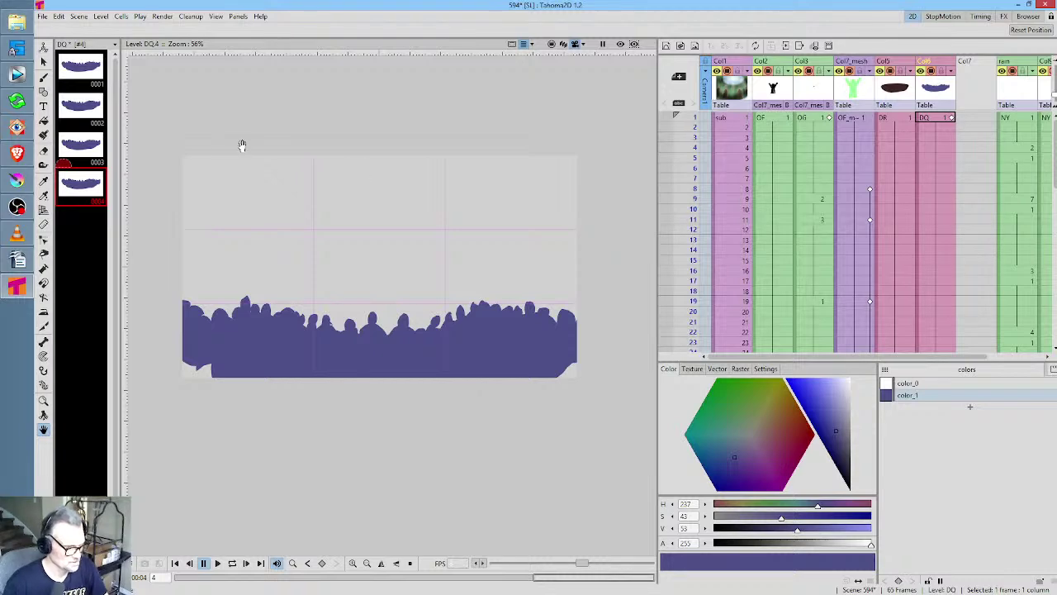
# Try to use the Paint Brush tool with color_1 on the DQ crowd drawings
pyautogui.click(81, 101)
pyautogui.scroll(4, 465, 345)
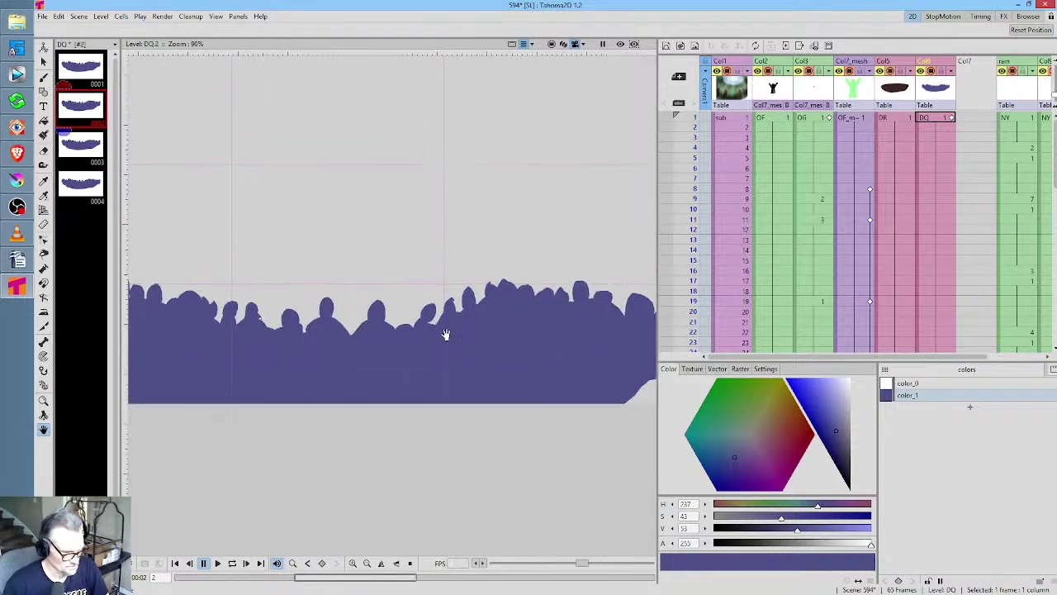
pyautogui.scroll(-3, 489, 338)
pyautogui.scroll(2, 481, 363)
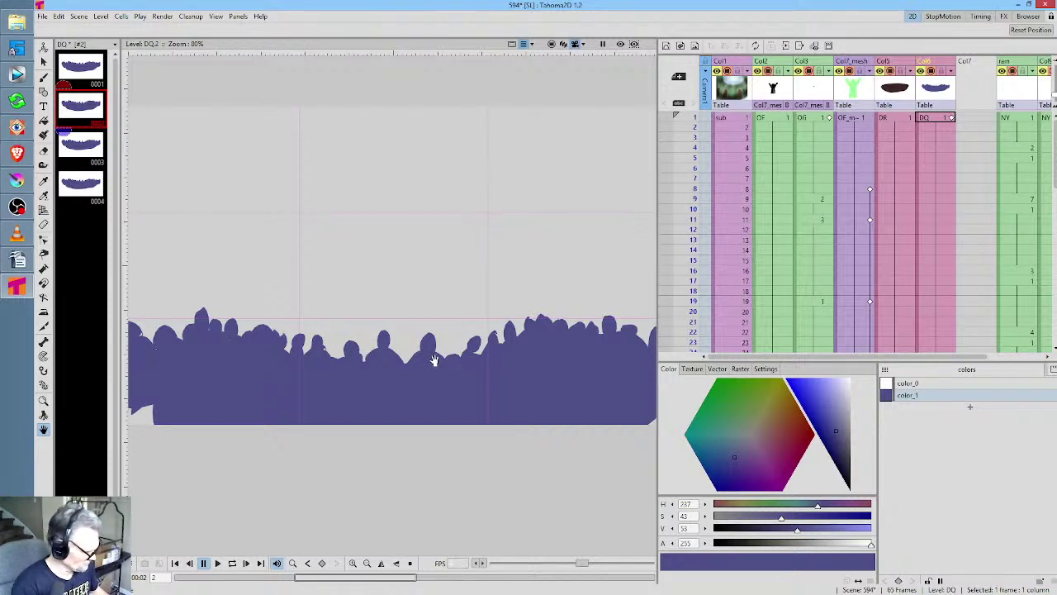
pyautogui.press('k')
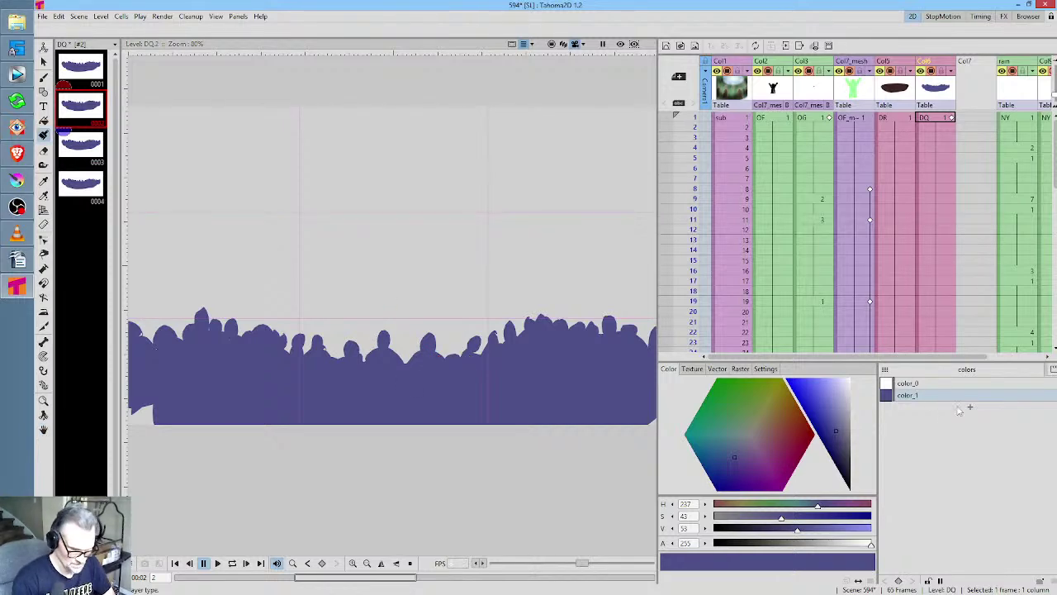
pyautogui.click(938, 119)
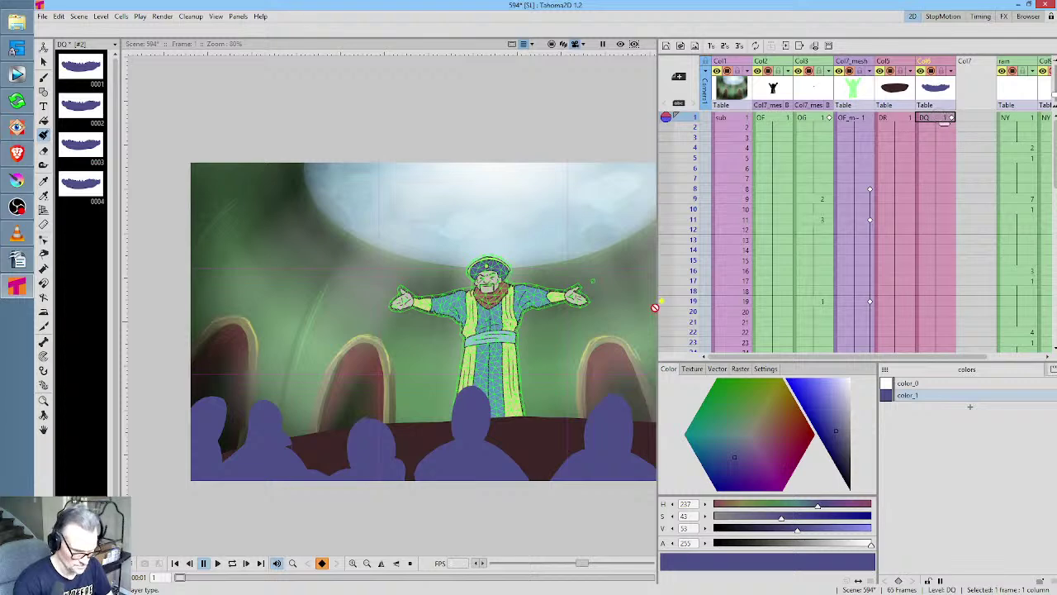
pyautogui.click(101, 79)
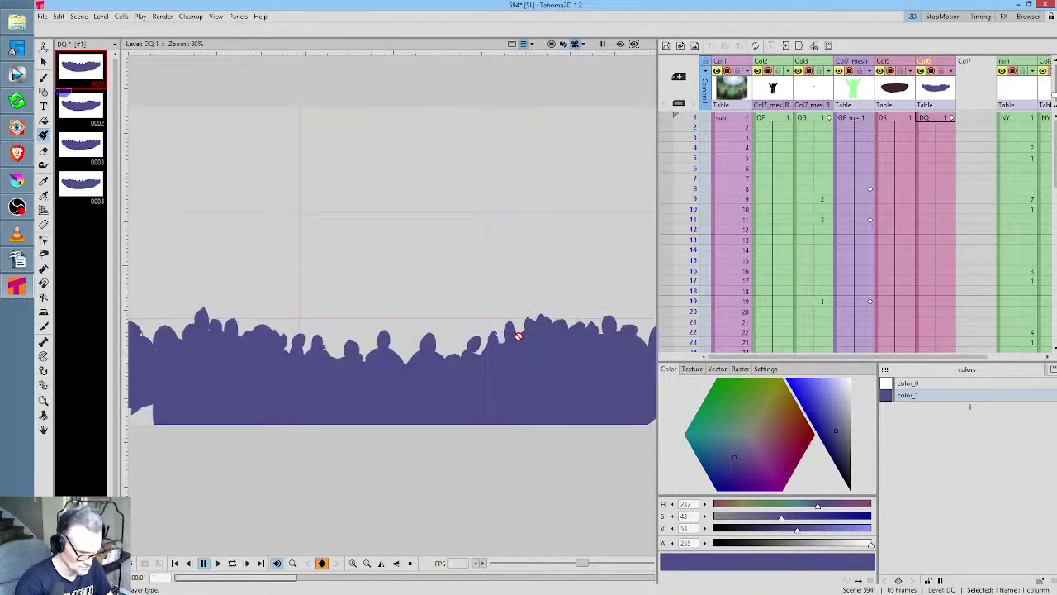
pyautogui.click(909, 394)
pyautogui.click(455, 257)
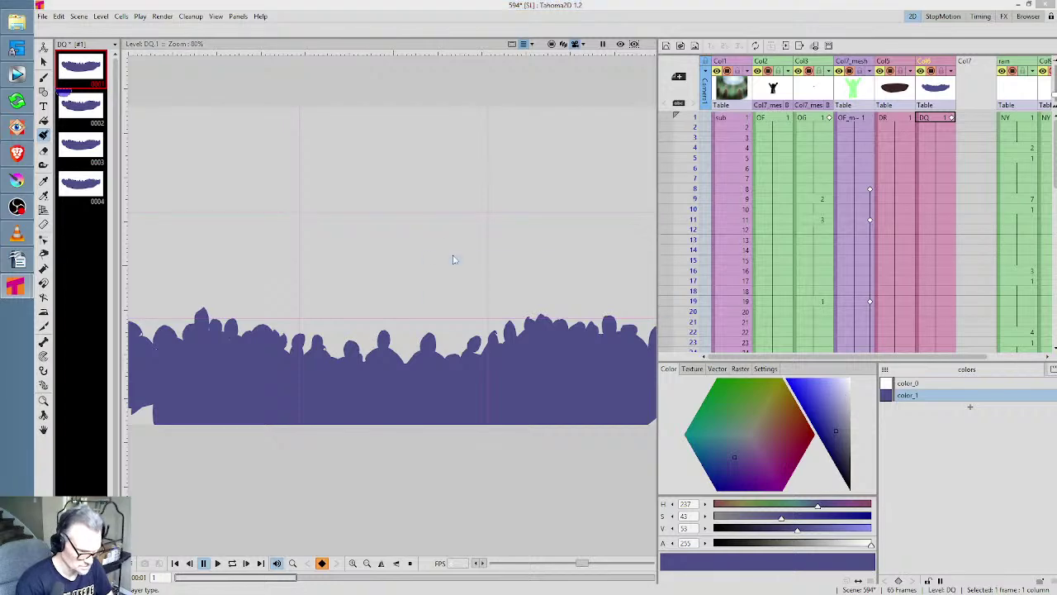
pyautogui.click(545, 312)
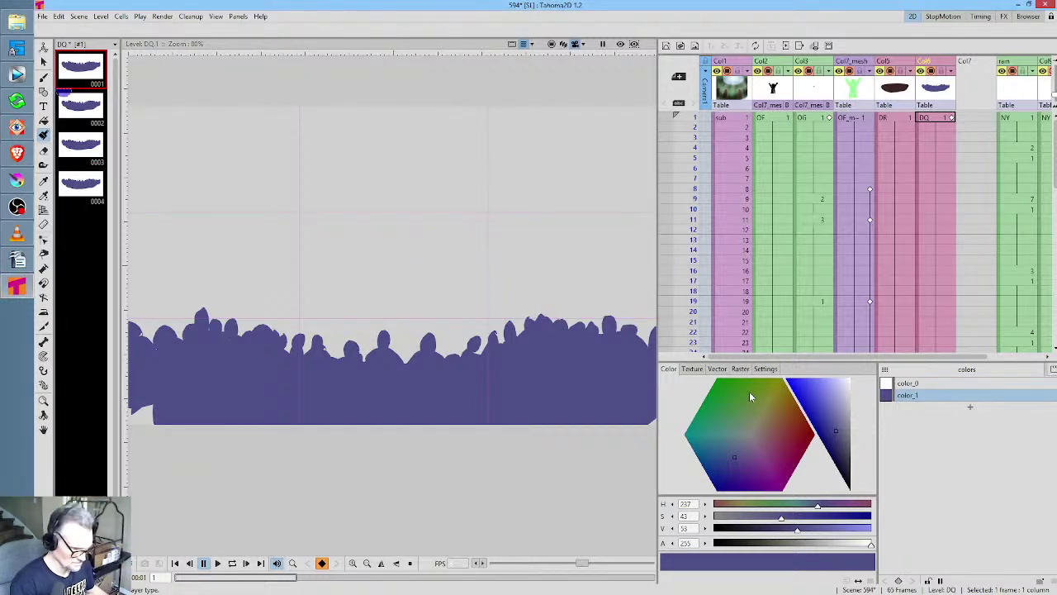
# With the Brush tool, add a filled, sideways-stretched arm in color_1 to the central crowd figure's right shoulder on DQ drawing 2
pyautogui.press('b')
pyautogui.click(87, 103)
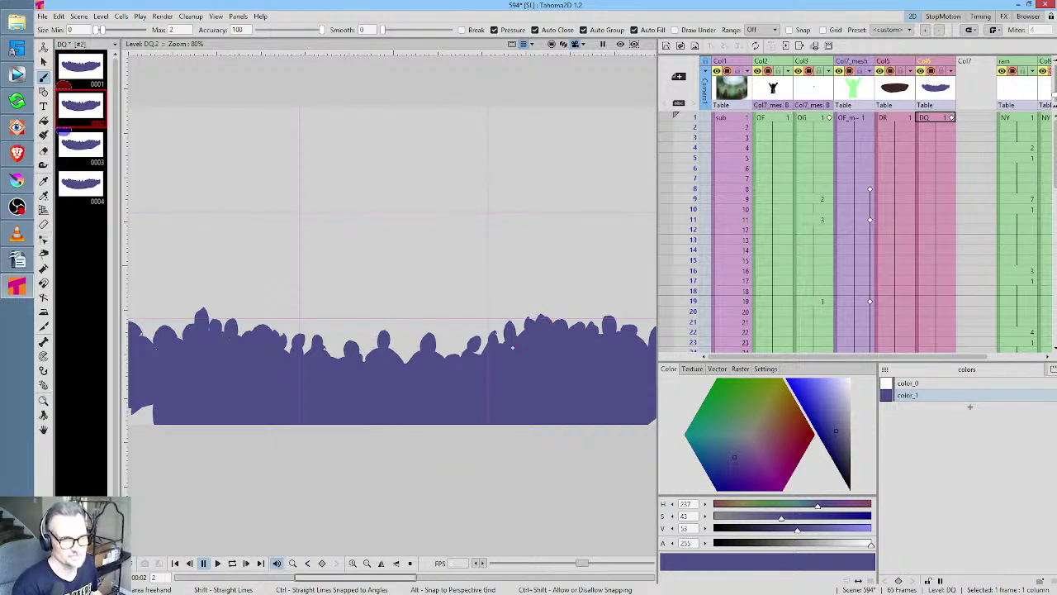
pyautogui.scroll(-1, 500, 347)
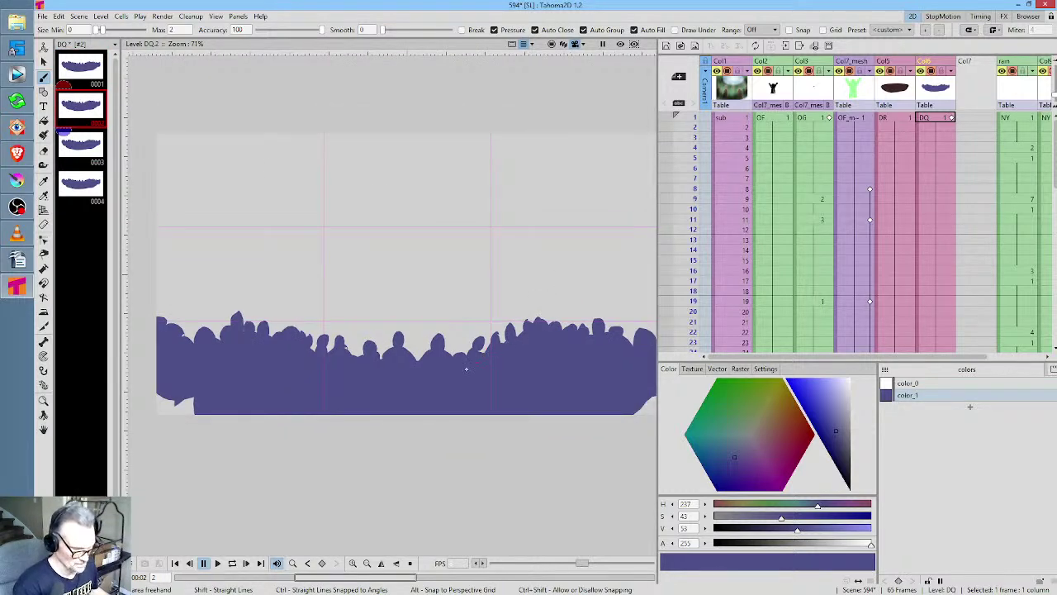
pyautogui.moveTo(466, 369); pyautogui.dragTo(470, 393)
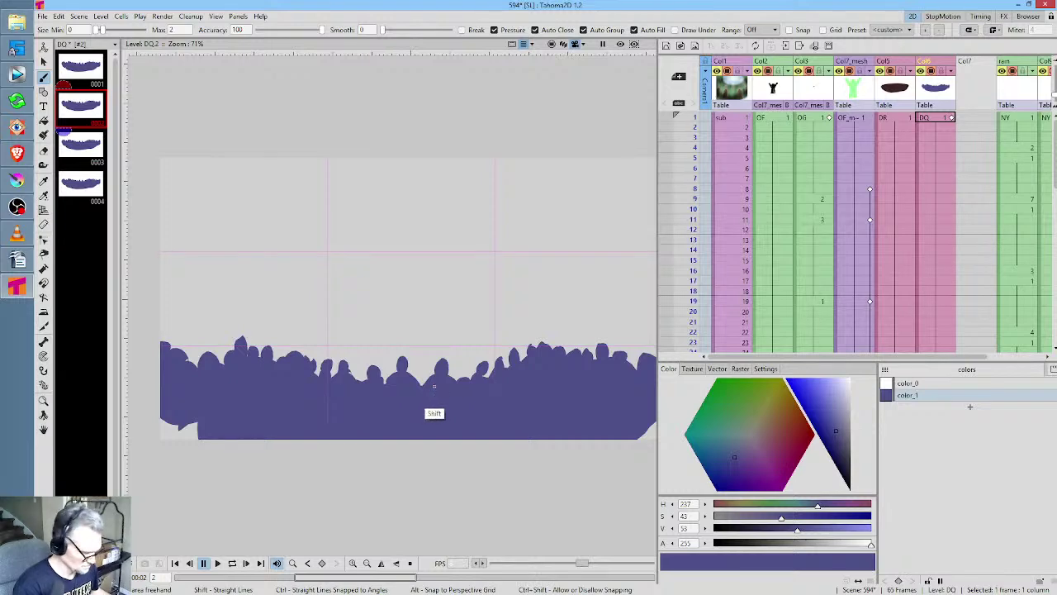
pyautogui.scroll(8, 434, 386)
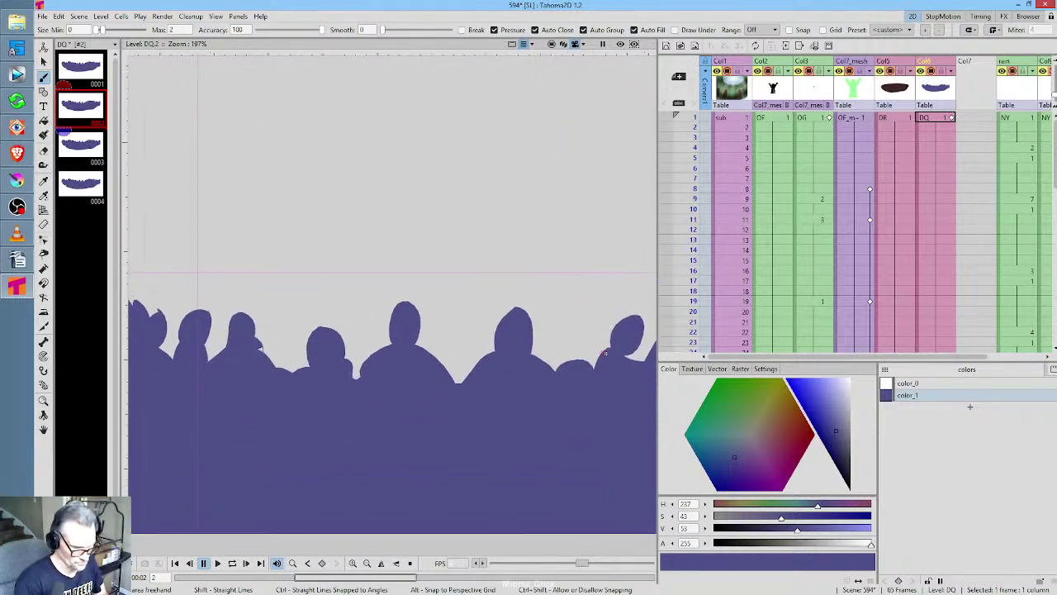
pyautogui.moveTo(410, 299); pyautogui.dragTo(419, 294)
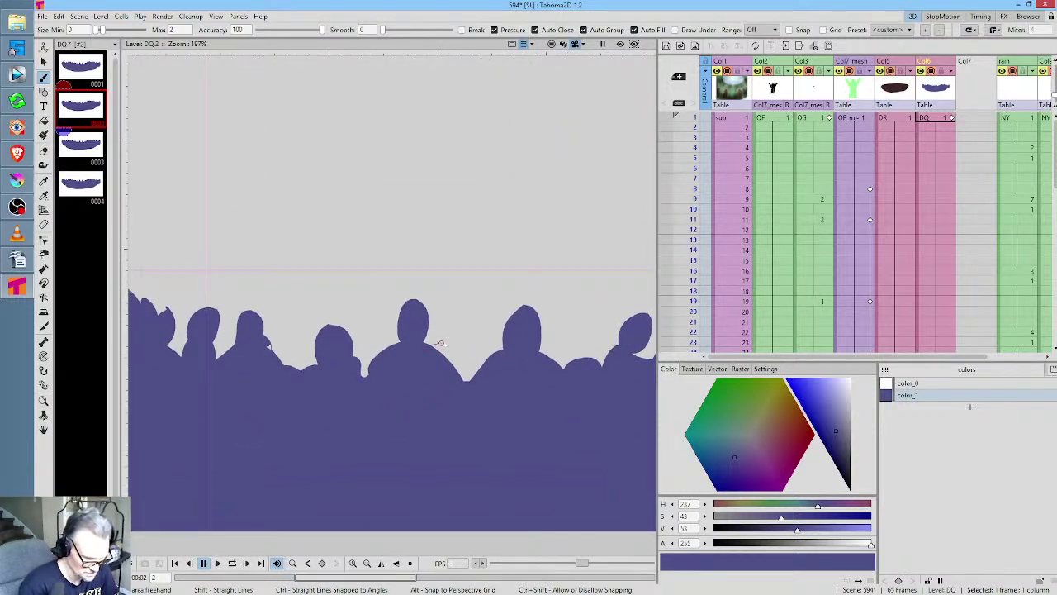
pyautogui.moveTo(441, 342)
pyautogui.mouseDown()
pyautogui.moveTo(491, 355)
pyautogui.moveTo(445, 371)
pyautogui.mouseUp()
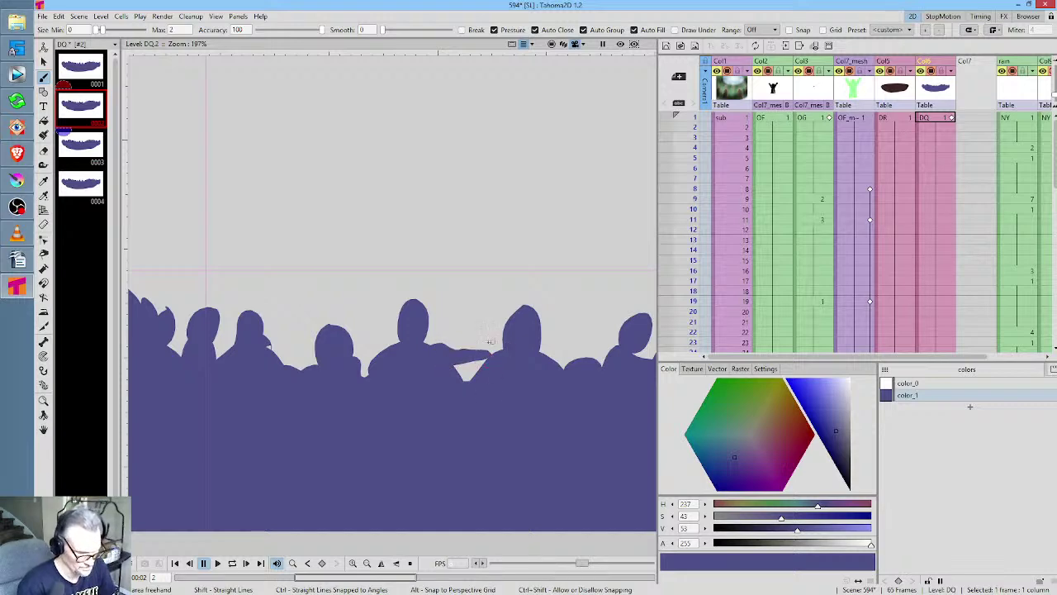
# Add a raised, bent arm with a fist to the same crowd figure on drawing 3, and show it as onion skin on drawing 4
pyautogui.press('.')
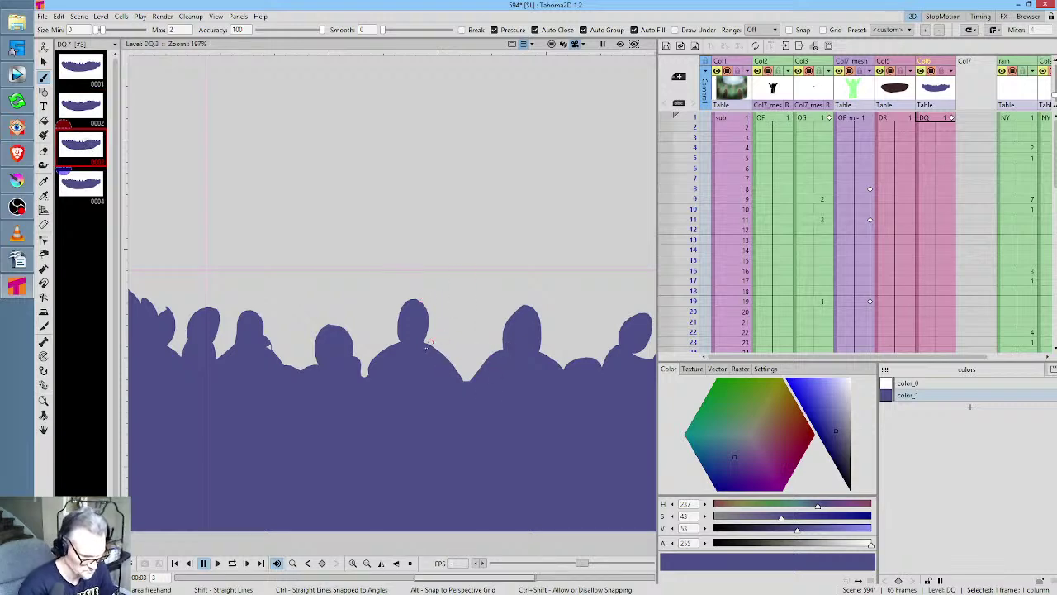
pyautogui.moveTo(431, 340)
pyautogui.mouseDown()
pyautogui.moveTo(475, 302)
pyautogui.moveTo(445, 277)
pyautogui.moveTo(447, 261)
pyautogui.moveTo(459, 262)
pyautogui.moveTo(492, 309)
pyautogui.moveTo(442, 374)
pyautogui.mouseUp()
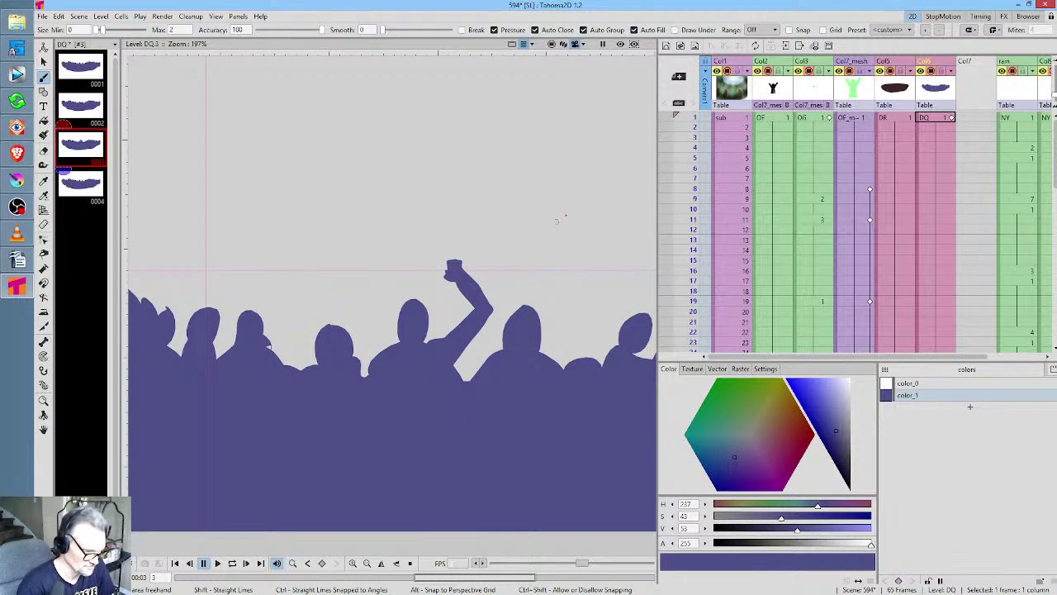
pyautogui.click(86, 186)
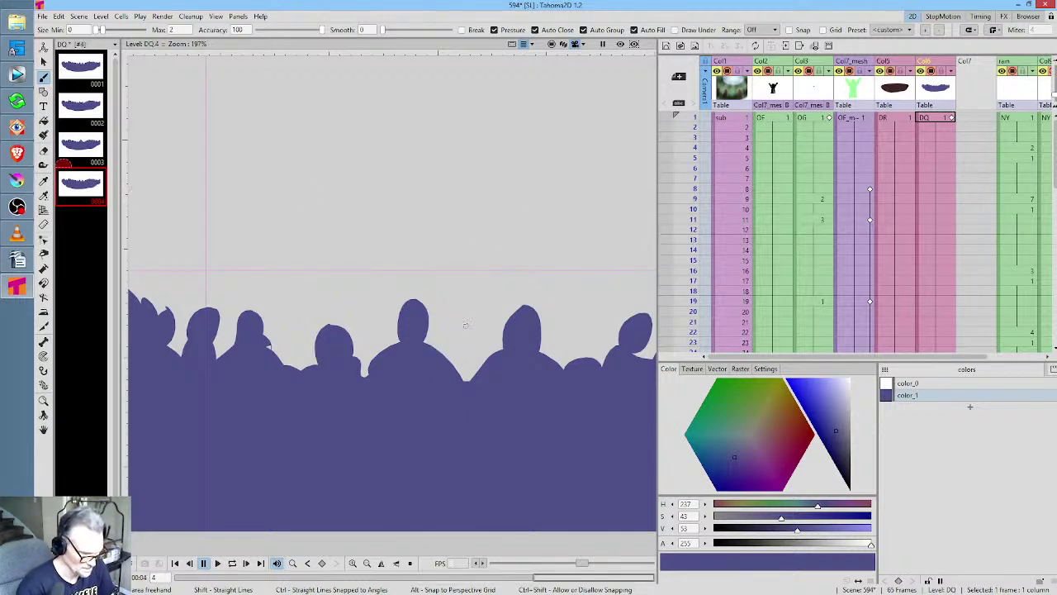
pyautogui.click(63, 147)
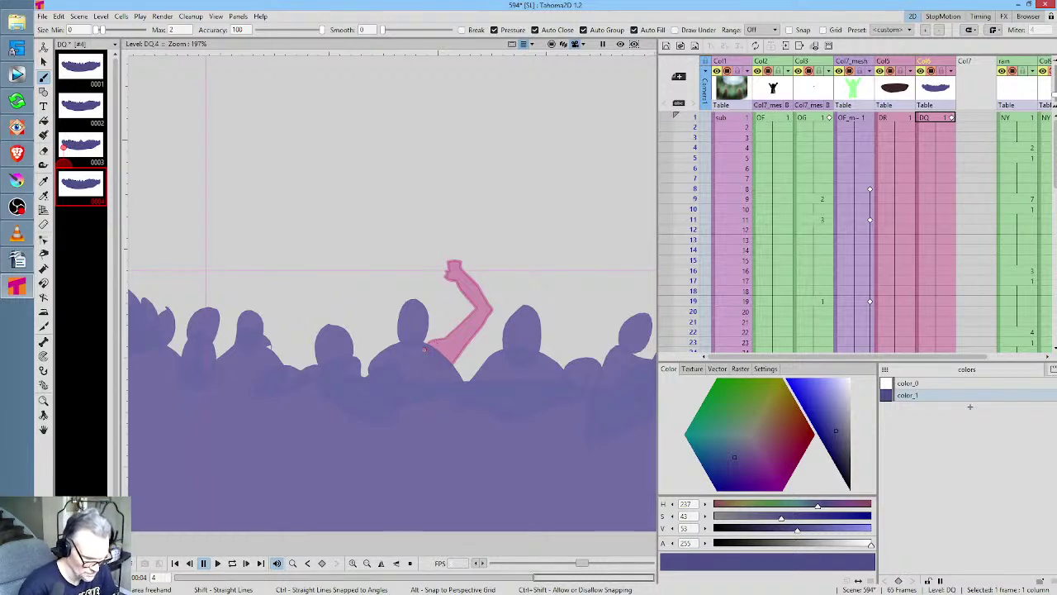
# Add the central crowd figure's bent arm with a more upright forearm on DQ drawing 4, and hide drawing 3's onion skin
pyautogui.moveTo(424, 349)
pyautogui.mouseDown()
pyautogui.moveTo(488, 318)
pyautogui.moveTo(472, 276)
pyautogui.moveTo(485, 267)
pyautogui.moveTo(502, 325)
pyautogui.moveTo(439, 360)
pyautogui.mouseUp()
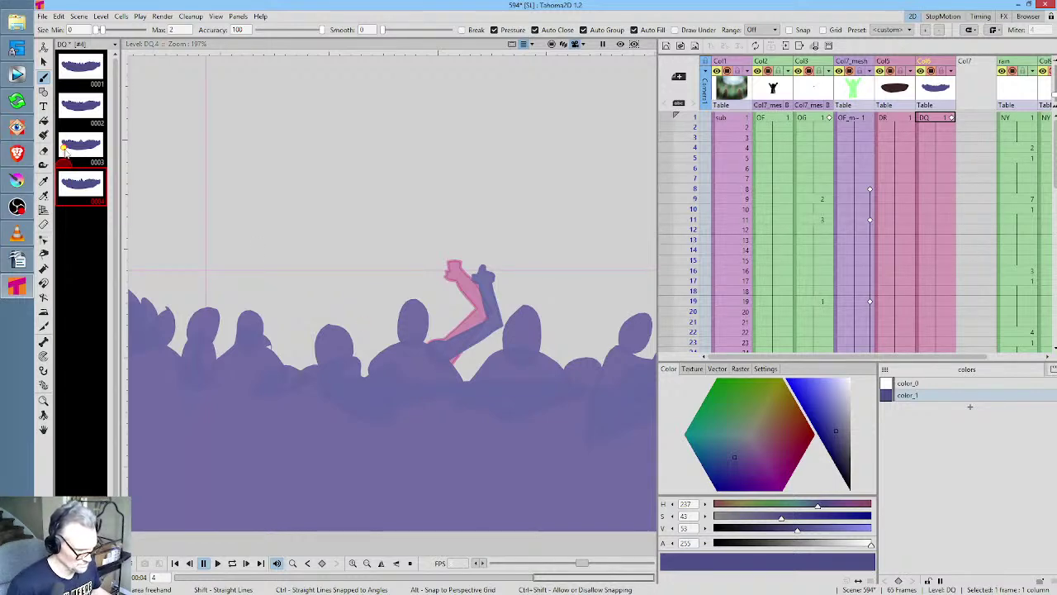
pyautogui.click(64, 157)
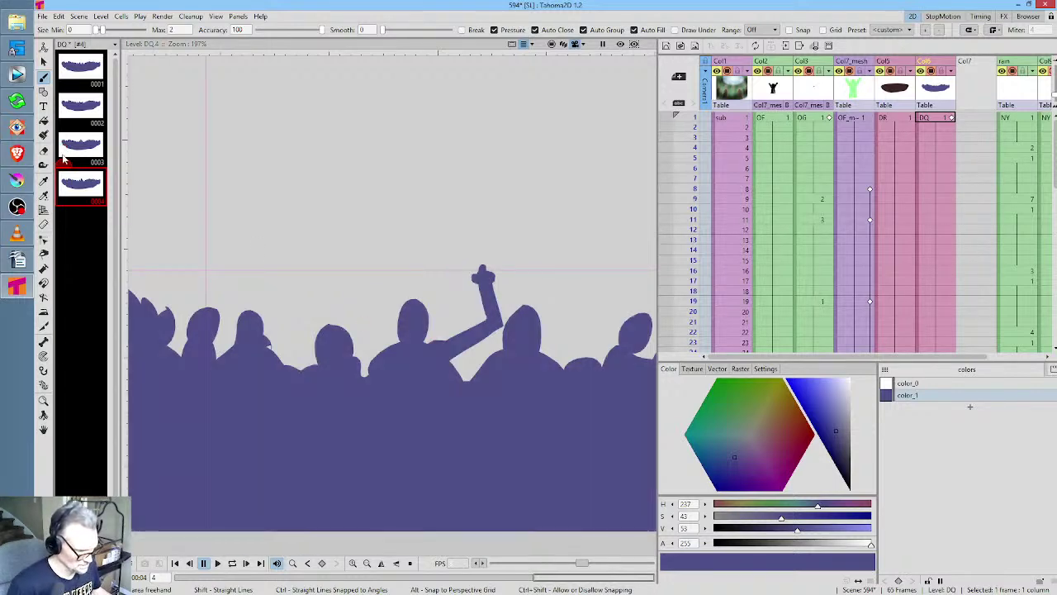
# On DQ drawings 2 and 3, give the figure right of the central one rising shoulders, with both arms outstretched on drawing 3
pyautogui.click(85, 78)
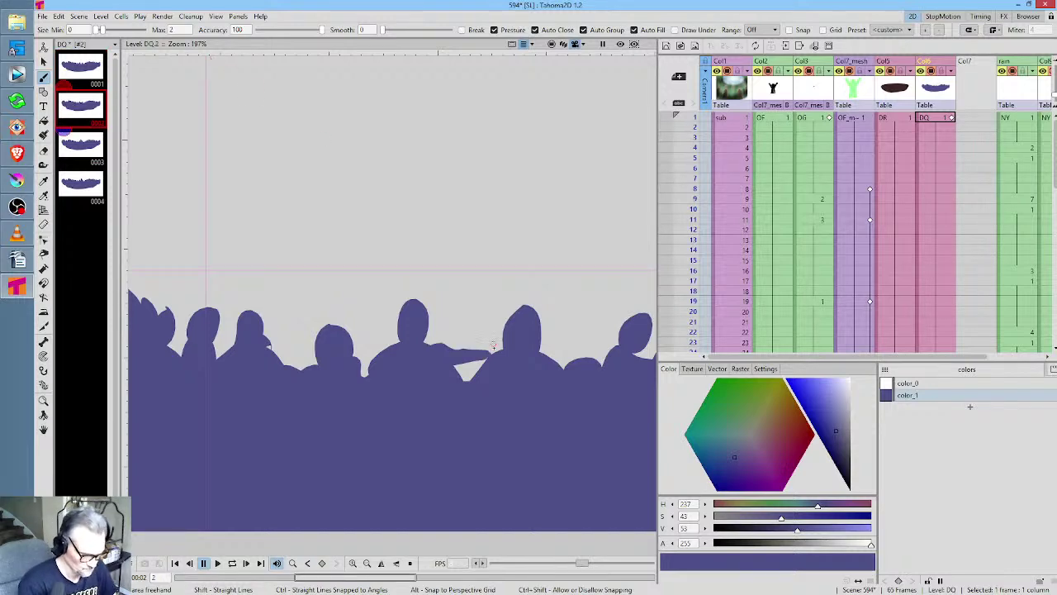
pyautogui.moveTo(475, 362); pyautogui.dragTo(494, 380)
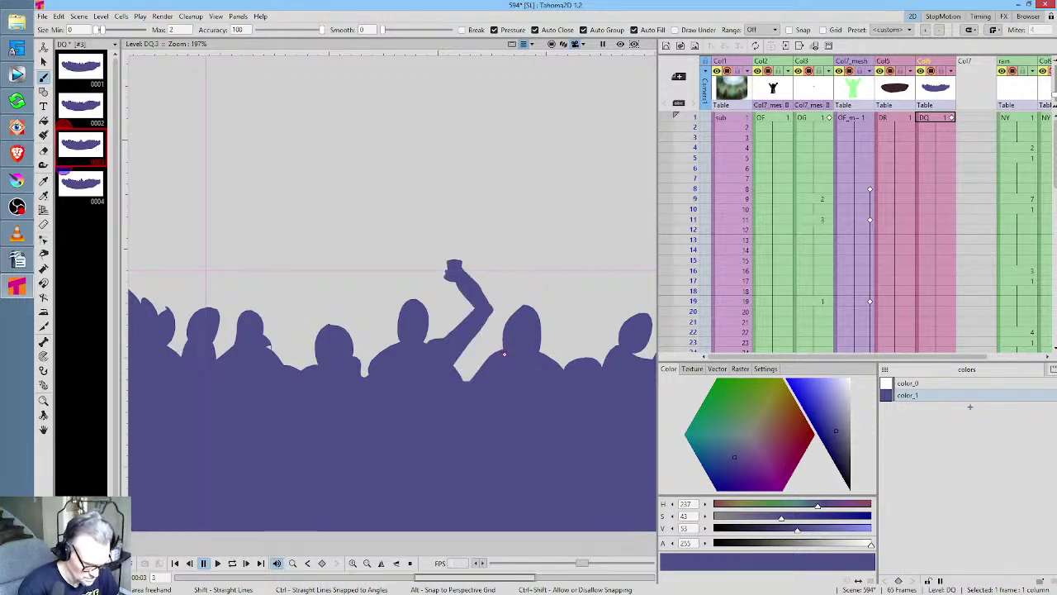
pyautogui.moveTo(504, 354)
pyautogui.mouseDown()
pyautogui.moveTo(544, 347)
pyautogui.moveTo(550, 374)
pyautogui.moveTo(568, 352)
pyautogui.moveTo(540, 352)
pyautogui.moveTo(610, 311)
pyautogui.moveTo(612, 298)
pyautogui.moveTo(633, 296)
pyautogui.moveTo(636, 311)
pyautogui.moveTo(560, 352)
pyautogui.mouseUp()
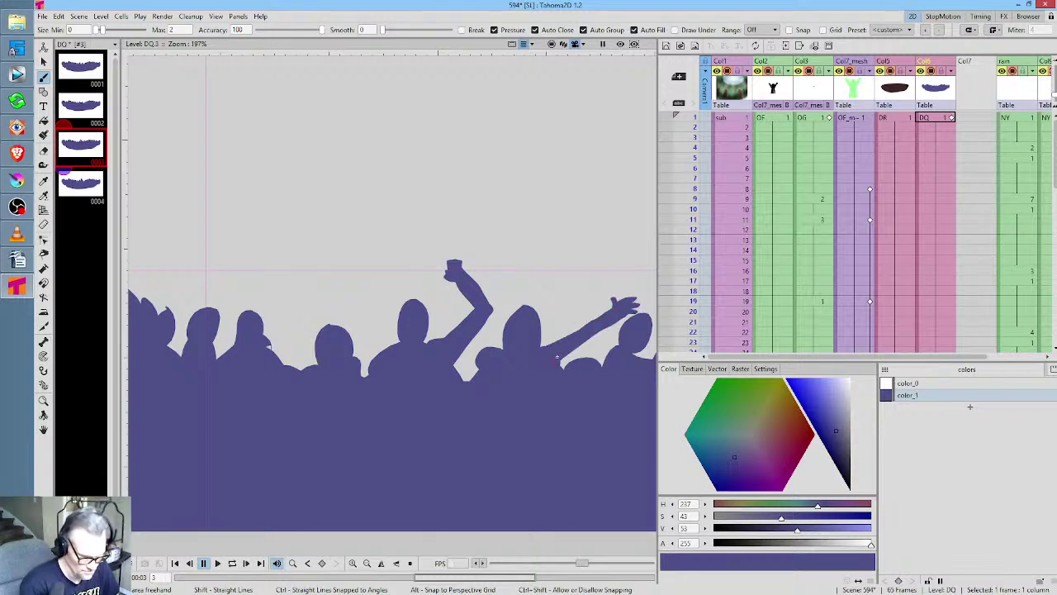
pyautogui.moveTo(463, 342)
pyautogui.mouseDown()
pyautogui.moveTo(420, 326)
pyautogui.moveTo(425, 343)
pyautogui.moveTo(464, 343)
pyautogui.mouseUp()
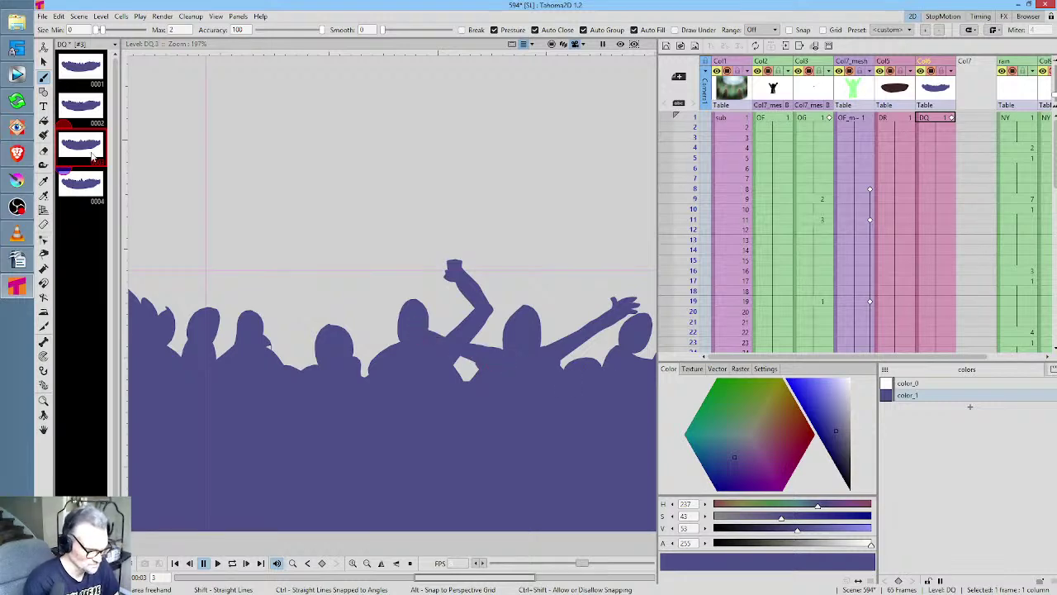
# Using drawing 3 as onion skin, draw the same right-hand figure's two outstretched arms slightly higher on DQ drawing 4
pyautogui.click(91, 179)
pyautogui.click(79, 147)
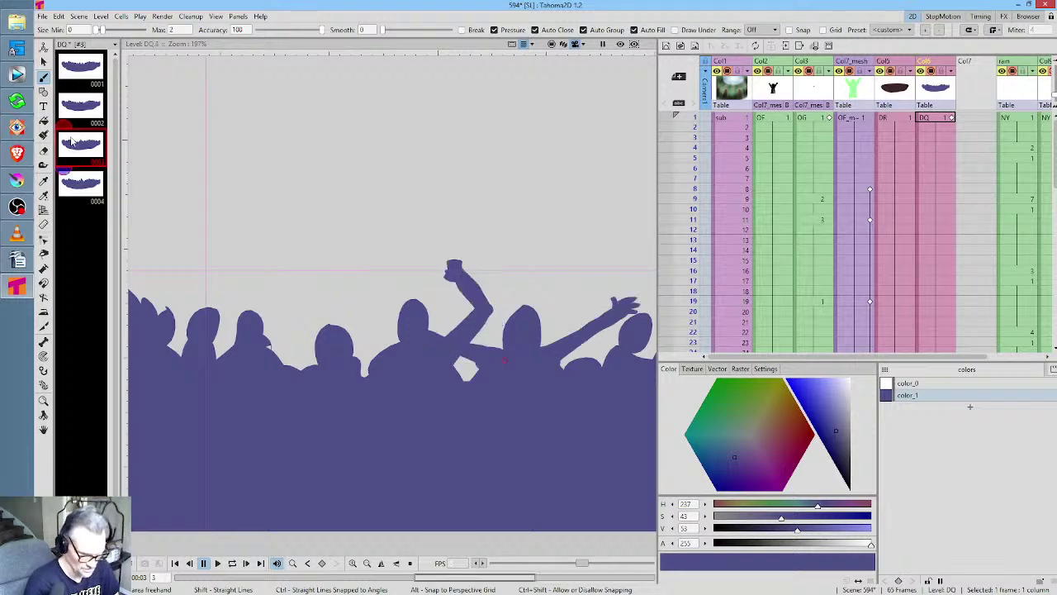
pyautogui.click(93, 183)
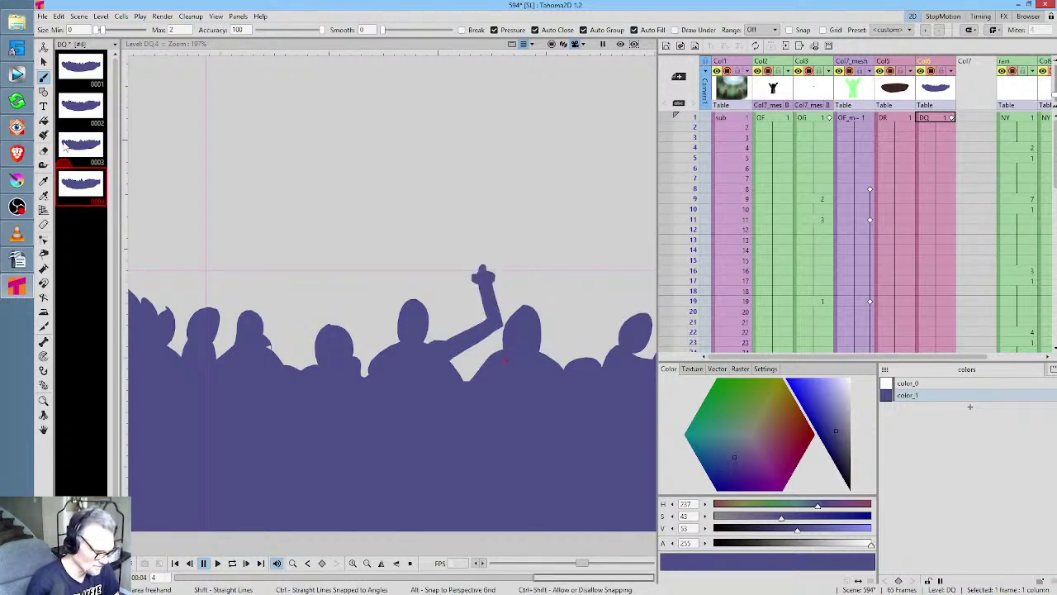
pyautogui.click(66, 147)
pyautogui.click(73, 182)
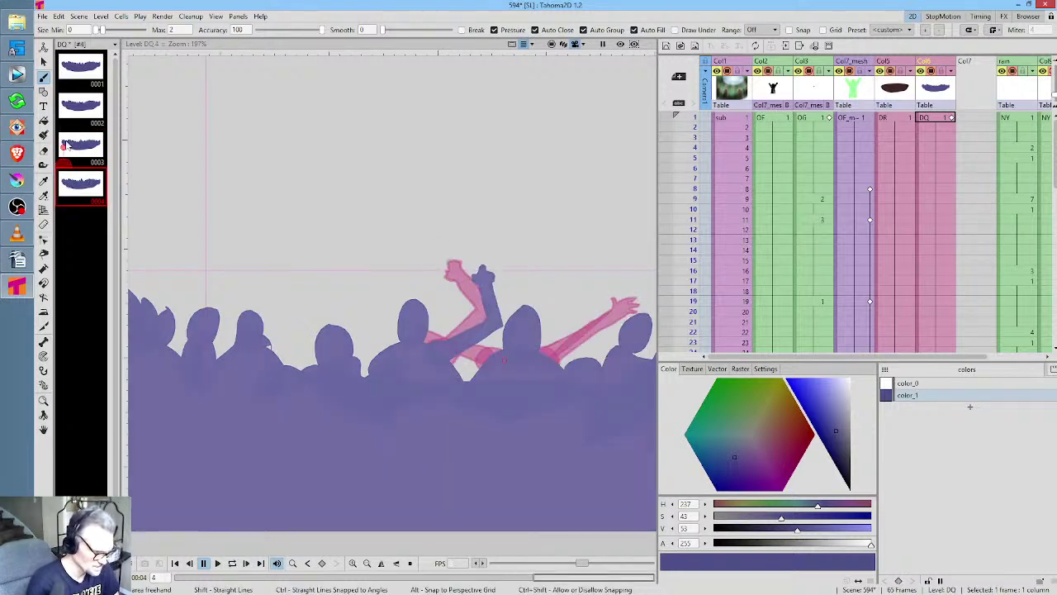
pyautogui.click(65, 148)
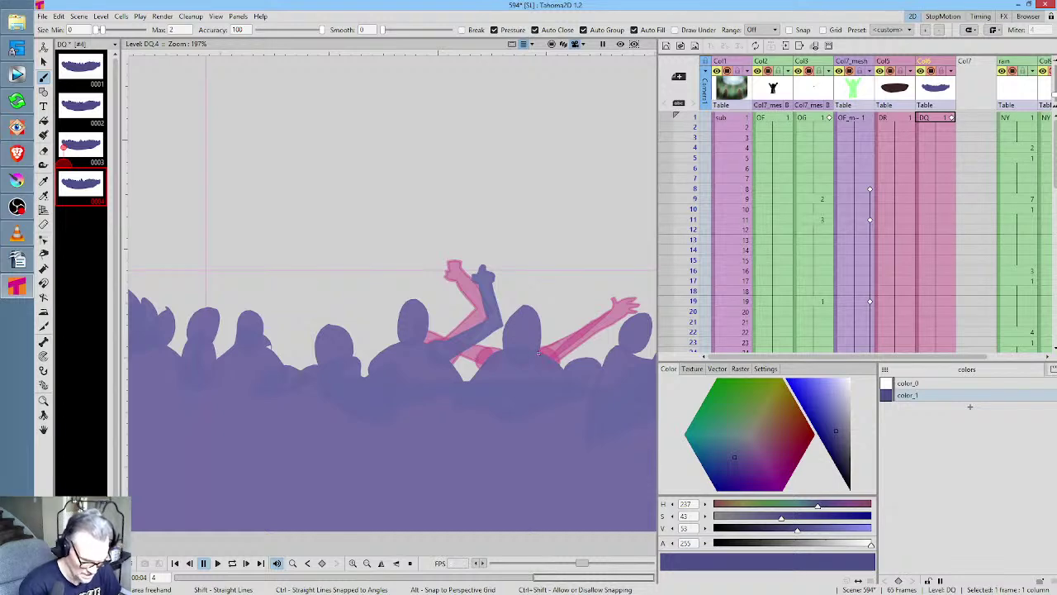
pyautogui.moveTo(533, 355)
pyautogui.mouseDown()
pyautogui.moveTo(603, 306)
pyautogui.moveTo(603, 287)
pyautogui.moveTo(631, 293)
pyautogui.moveTo(635, 304)
pyautogui.moveTo(557, 366)
pyautogui.mouseUp()
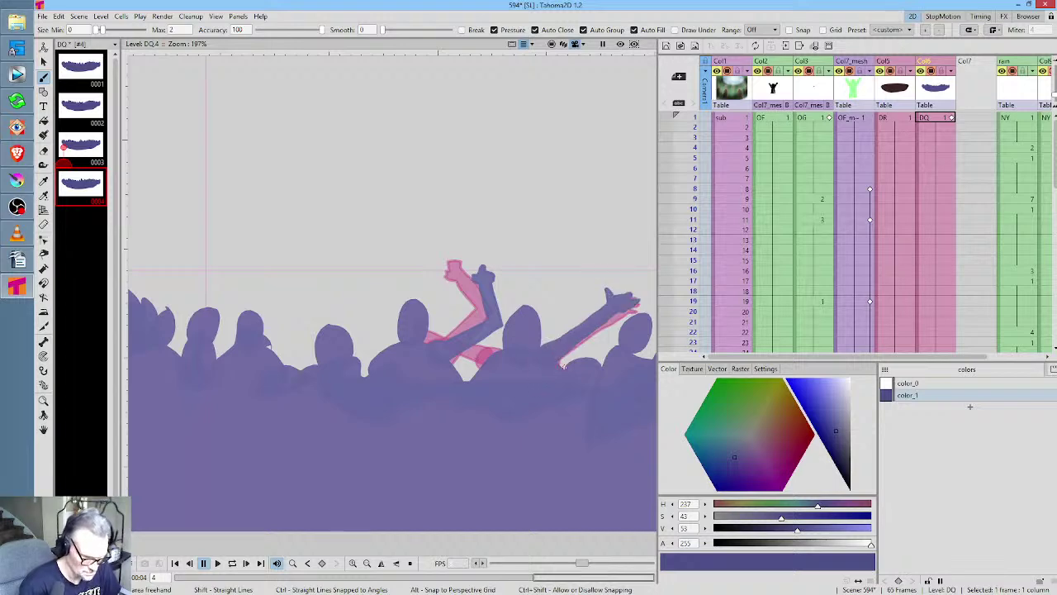
pyautogui.moveTo(498, 344)
pyautogui.mouseDown()
pyautogui.moveTo(428, 315)
pyautogui.moveTo(436, 331)
pyautogui.moveTo(489, 361)
pyautogui.moveTo(507, 352)
pyautogui.mouseUp()
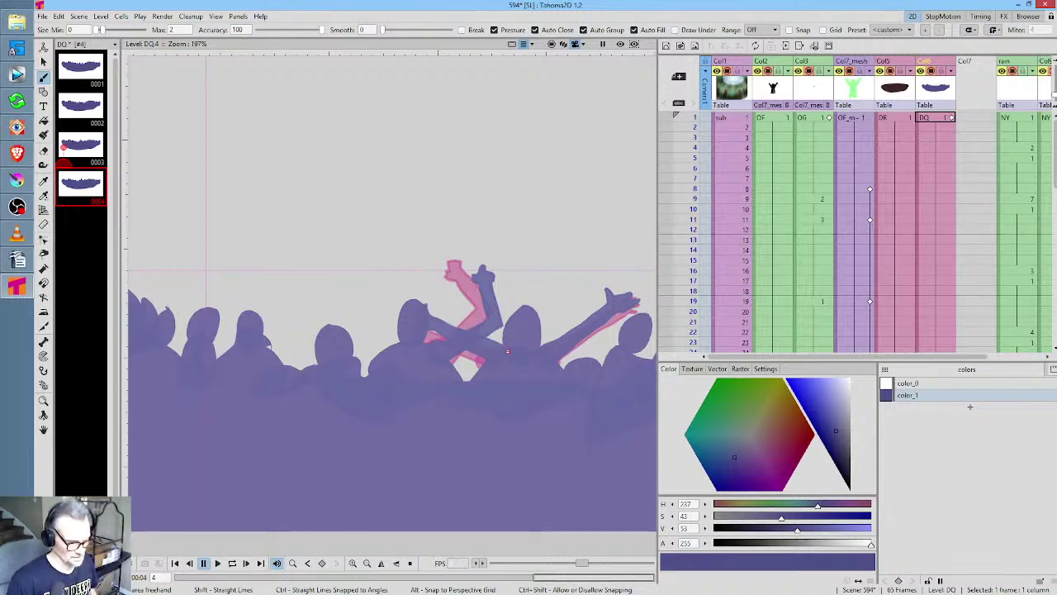
# For the figure left of the central one, raise the shoulders on DQ drawing 2 and add two raised, open arms on drawing 3
pyautogui.click(85, 74)
pyautogui.click(81, 104)
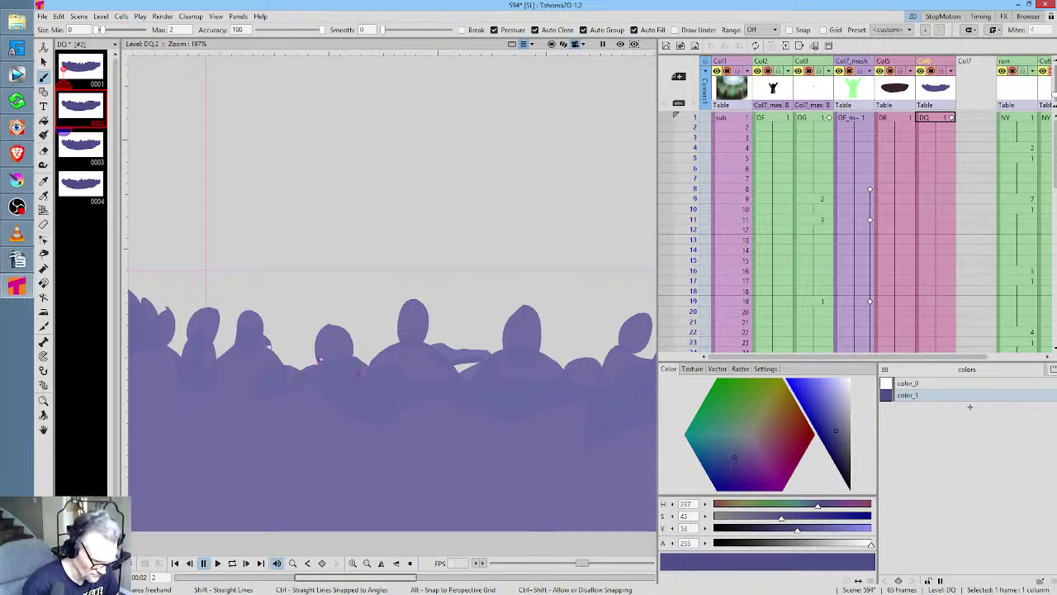
pyautogui.press('.')
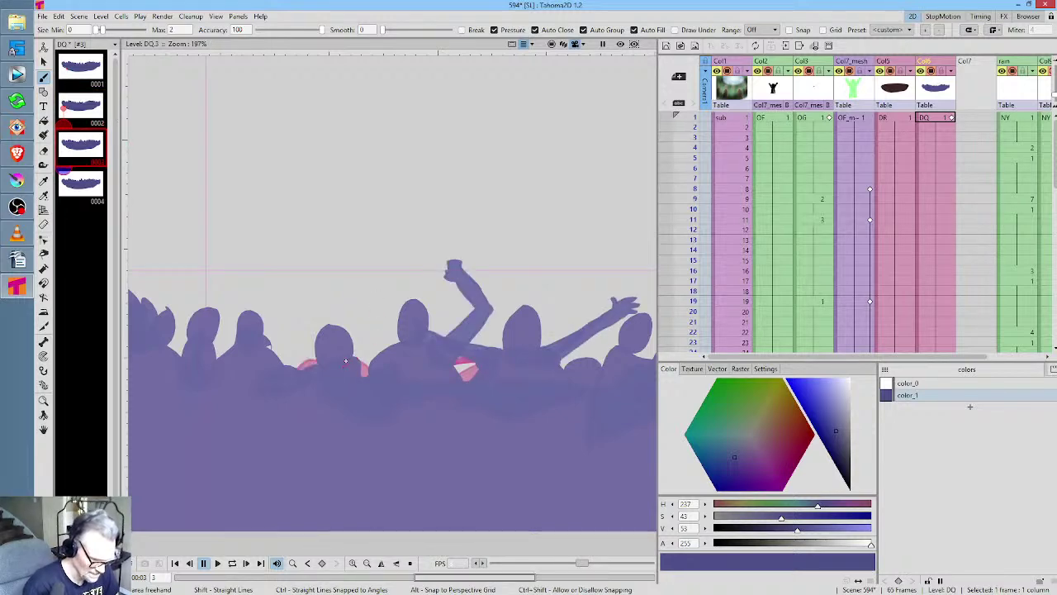
pyautogui.moveTo(346, 361)
pyautogui.mouseDown()
pyautogui.moveTo(311, 353)
pyautogui.moveTo(310, 368)
pyautogui.moveTo(326, 374)
pyautogui.moveTo(305, 367)
pyautogui.moveTo(288, 322)
pyautogui.moveTo(299, 350)
pyautogui.mouseUp()
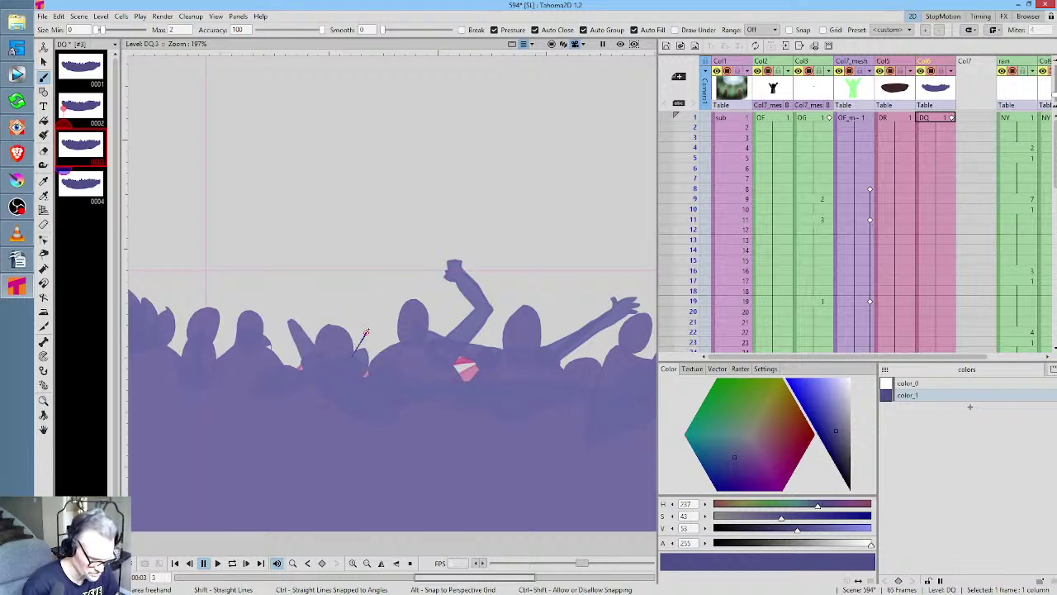
pyautogui.moveTo(365, 333)
pyautogui.mouseDown()
pyautogui.moveTo(366, 288)
pyautogui.moveTo(374, 321)
pyautogui.mouseUp()
pyautogui.moveTo(304, 324)
pyautogui.mouseDown()
pyautogui.moveTo(300, 289)
pyautogui.moveTo(287, 329)
pyautogui.mouseUp()
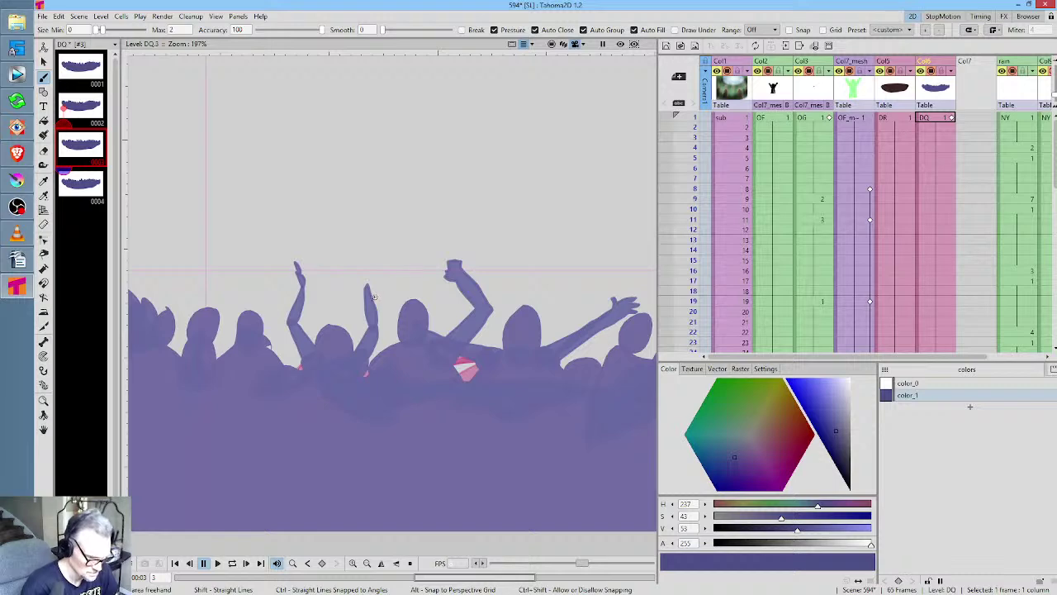
pyautogui.moveTo(373, 273); pyautogui.dragTo(372, 279)
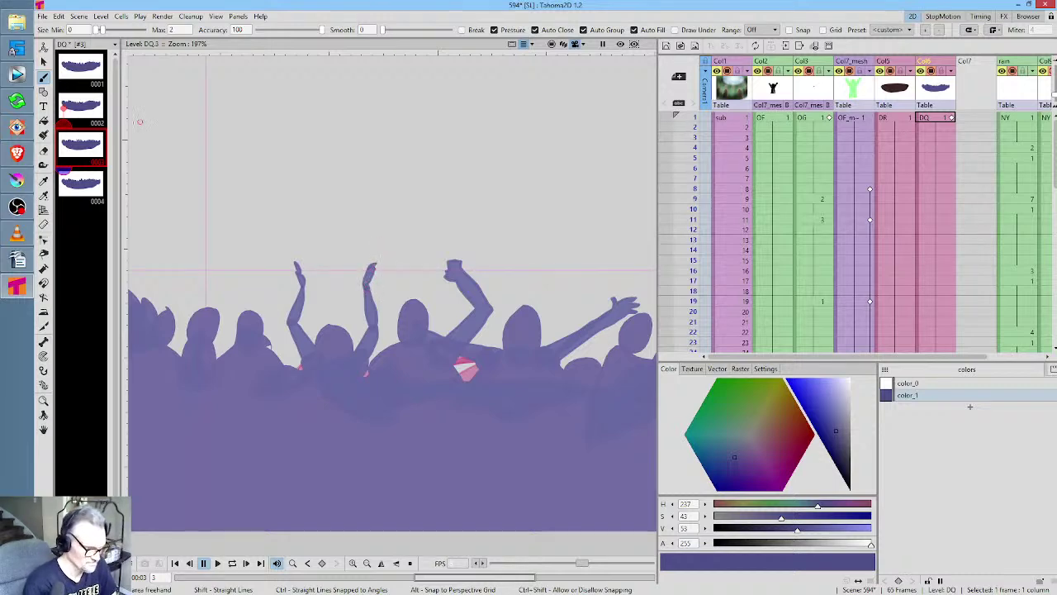
# On DQ drawing 4, draw that left figure's arms clapping overhead against drawing 3's onion skin, then hide the onion skin
pyautogui.click(92, 192)
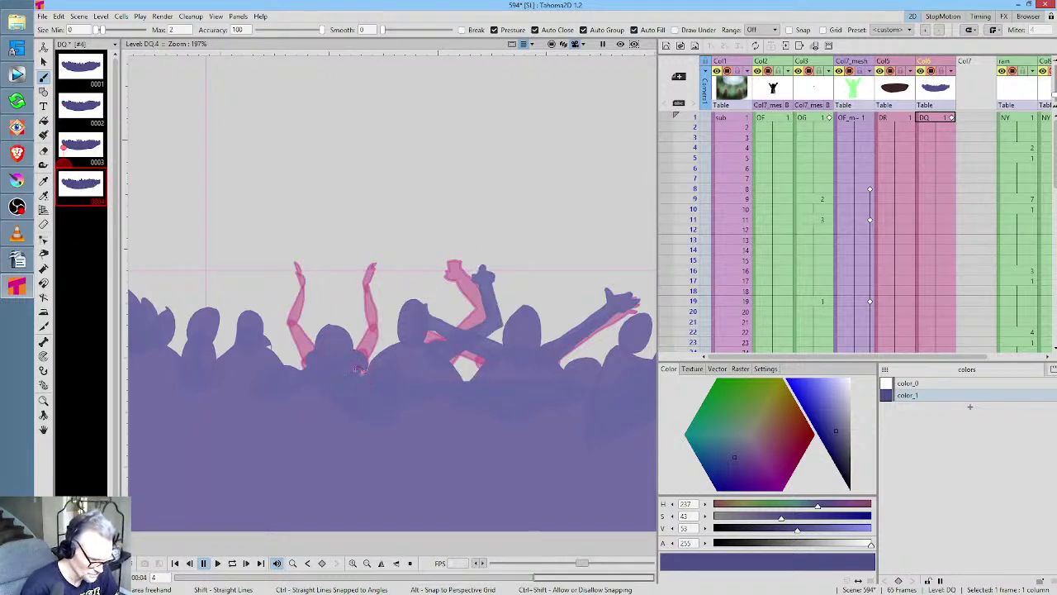
pyautogui.moveTo(335, 284)
pyautogui.mouseDown()
pyautogui.moveTo(333, 258)
pyautogui.moveTo(342, 284)
pyautogui.moveTo(326, 276)
pyautogui.moveTo(354, 302)
pyautogui.moveTo(362, 356)
pyautogui.moveTo(332, 276)
pyautogui.moveTo(312, 305)
pyautogui.moveTo(307, 349)
pyautogui.moveTo(334, 280)
pyautogui.mouseUp()
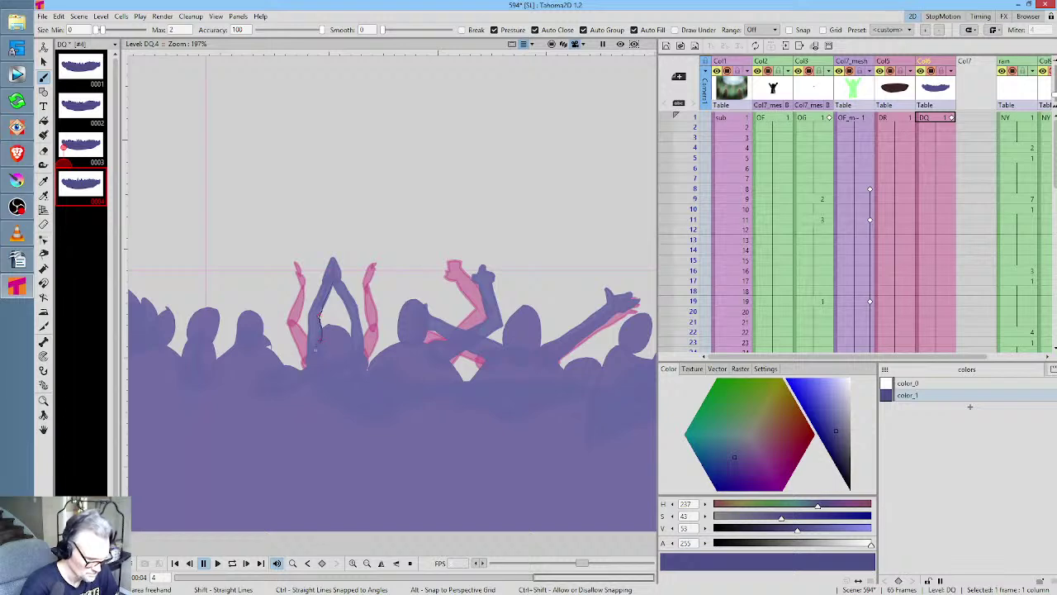
pyautogui.moveTo(314, 350)
pyautogui.mouseDown()
pyautogui.moveTo(338, 282)
pyautogui.moveTo(358, 305)
pyautogui.moveTo(359, 364)
pyautogui.mouseUp()
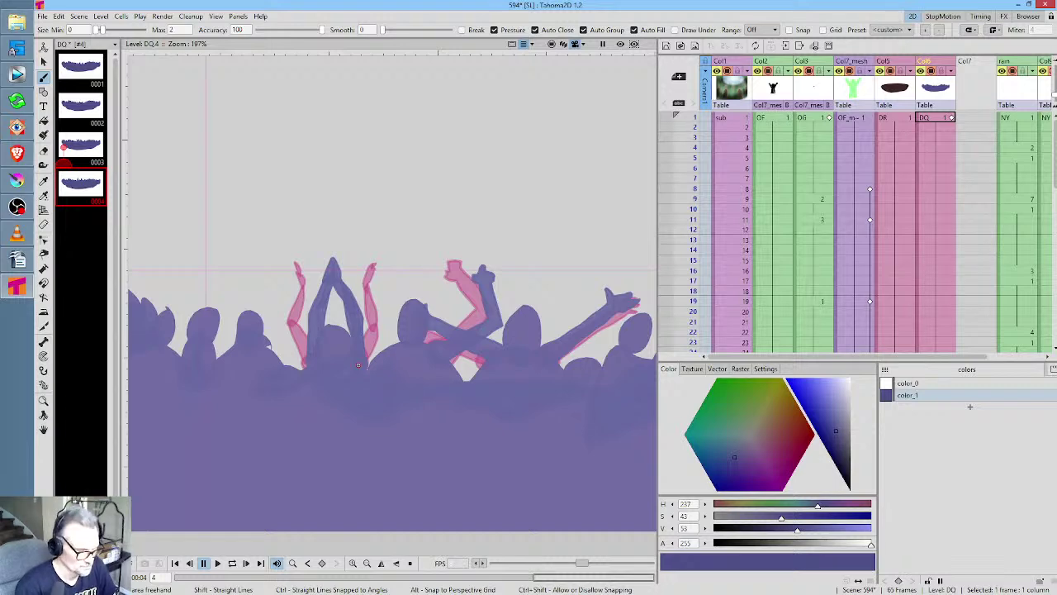
pyautogui.click(63, 147)
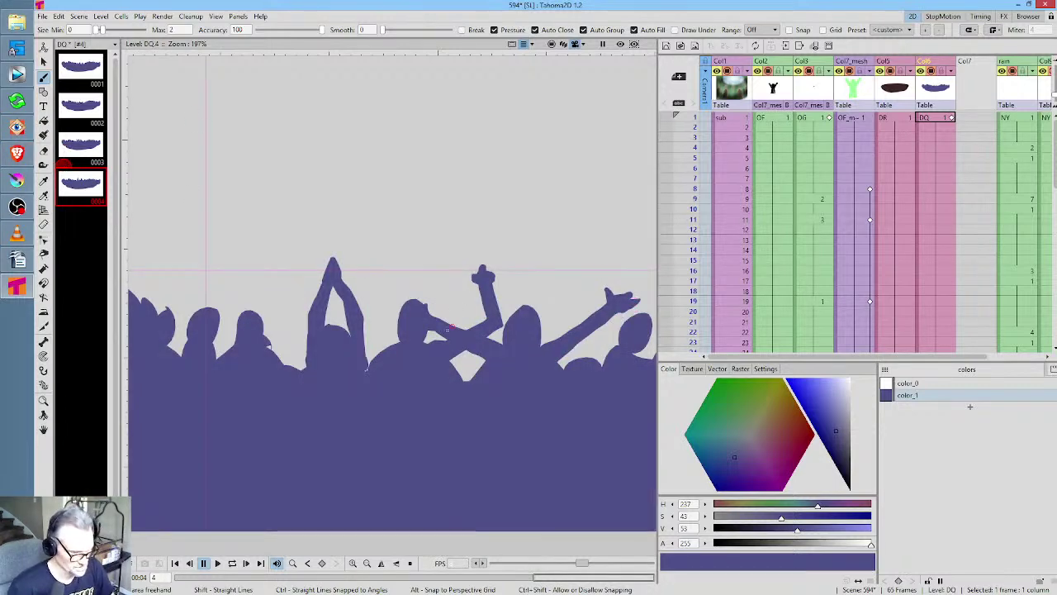
pyautogui.moveTo(501, 371)
pyautogui.mouseDown()
pyautogui.moveTo(496, 313)
pyautogui.moveTo(449, 328)
pyautogui.mouseUp()
pyautogui.scroll(-5, 448, 328)
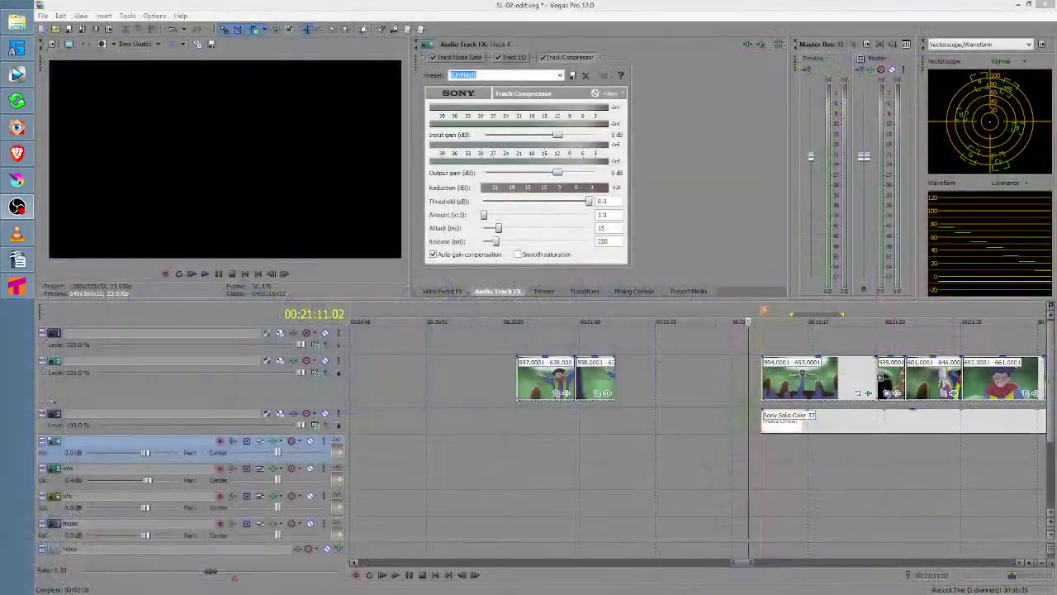
# Switch to Vegas Pro and review the SL-02-edit timeline around clip 594, including its extended end and the transitions into clips 595, 601 and 602
pyautogui.click(785, 452)
pyautogui.hscroll(3, 818, 443)
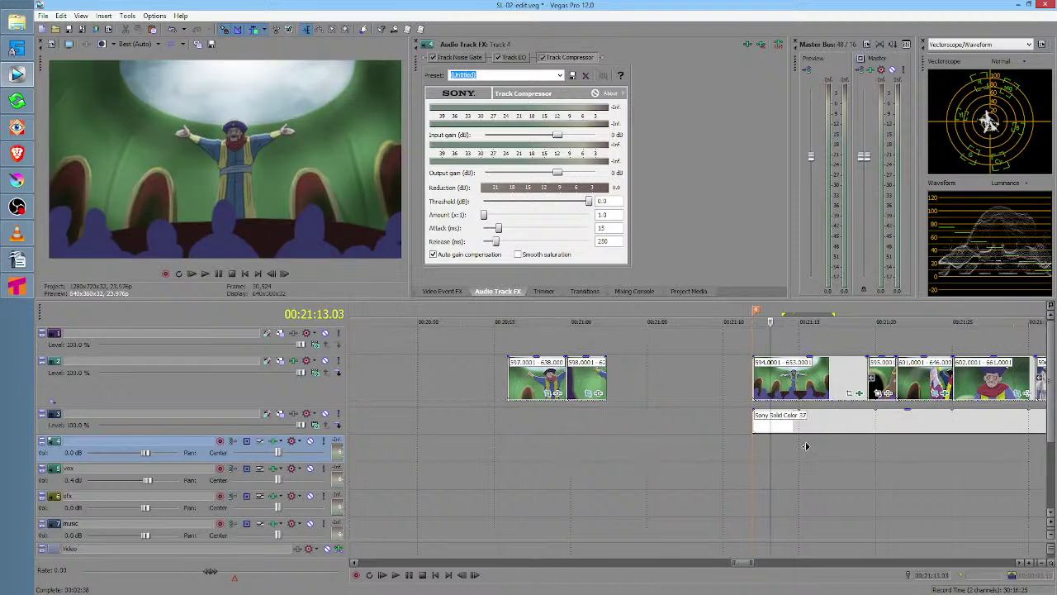
pyautogui.hscroll(2, 818, 444)
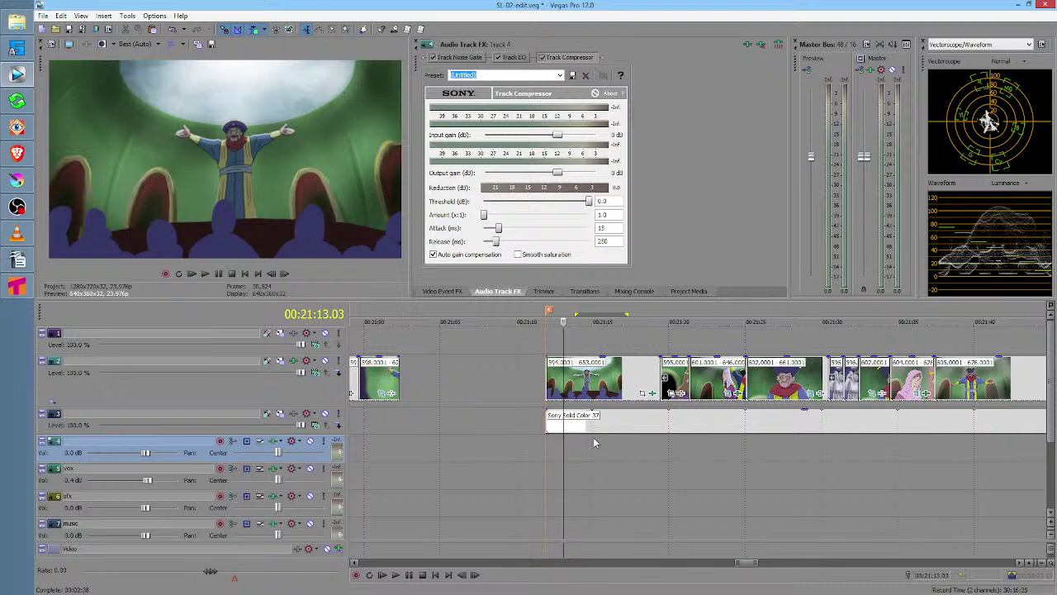
pyautogui.moveTo(600, 439); pyautogui.dragTo(828, 428)
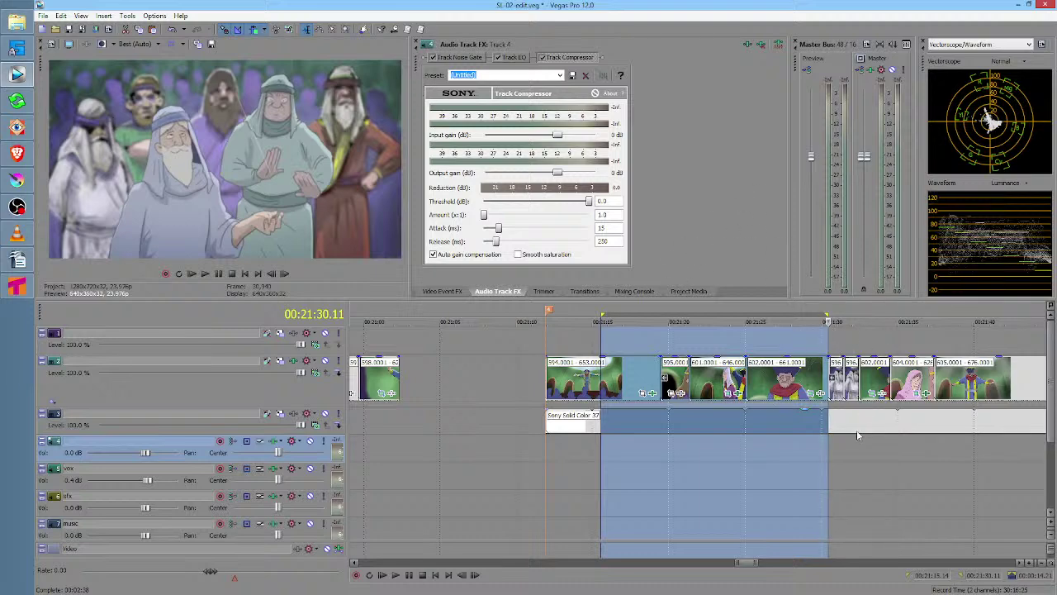
pyautogui.click(841, 461)
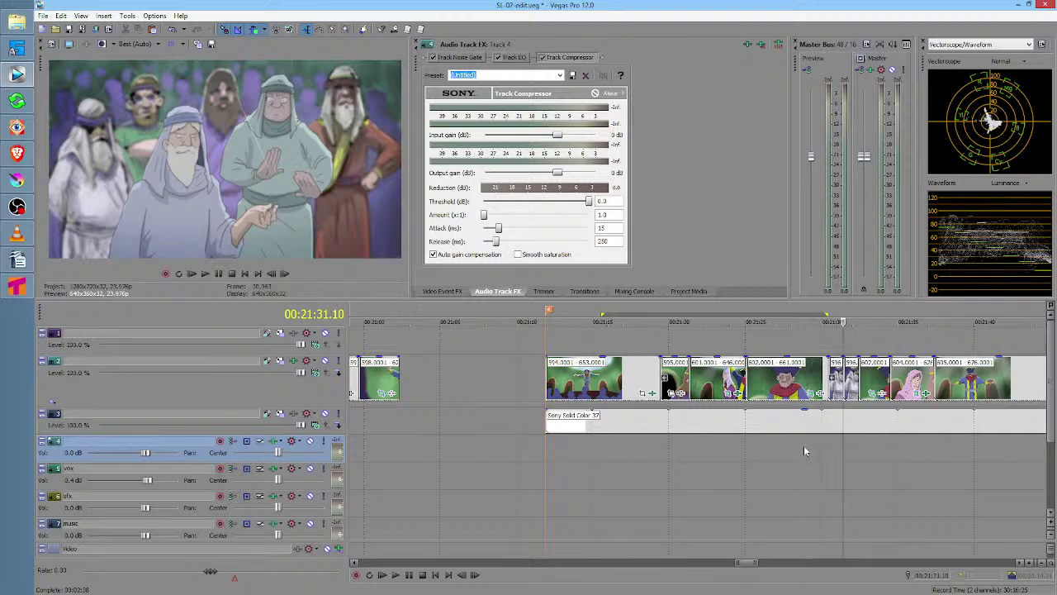
pyautogui.moveTo(557, 448); pyautogui.dragTo(659, 466)
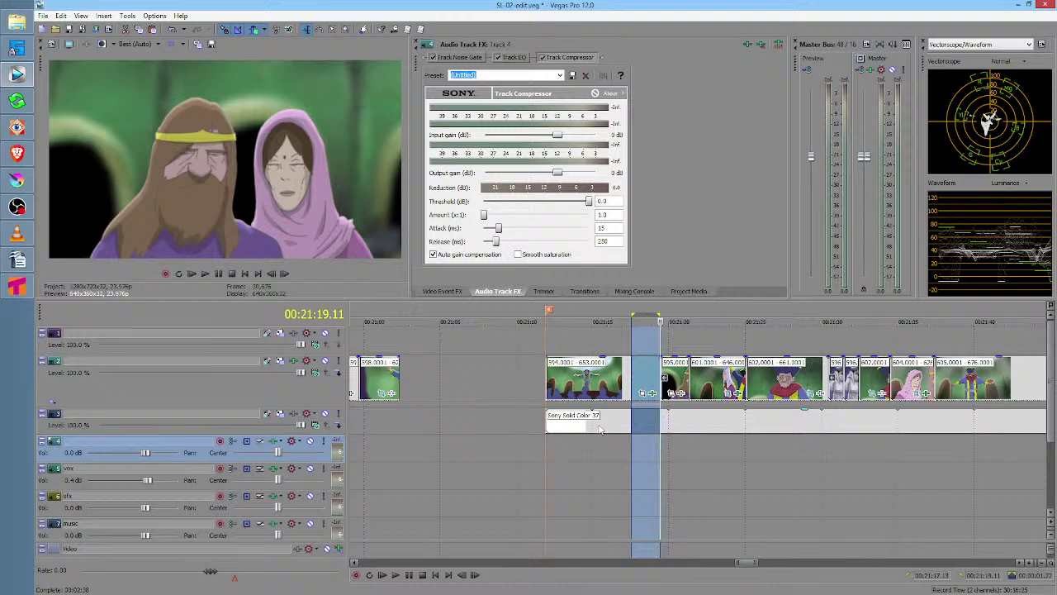
pyautogui.moveTo(565, 461)
pyautogui.mouseDown()
pyautogui.moveTo(672, 456)
pyautogui.moveTo(579, 448)
pyautogui.mouseUp()
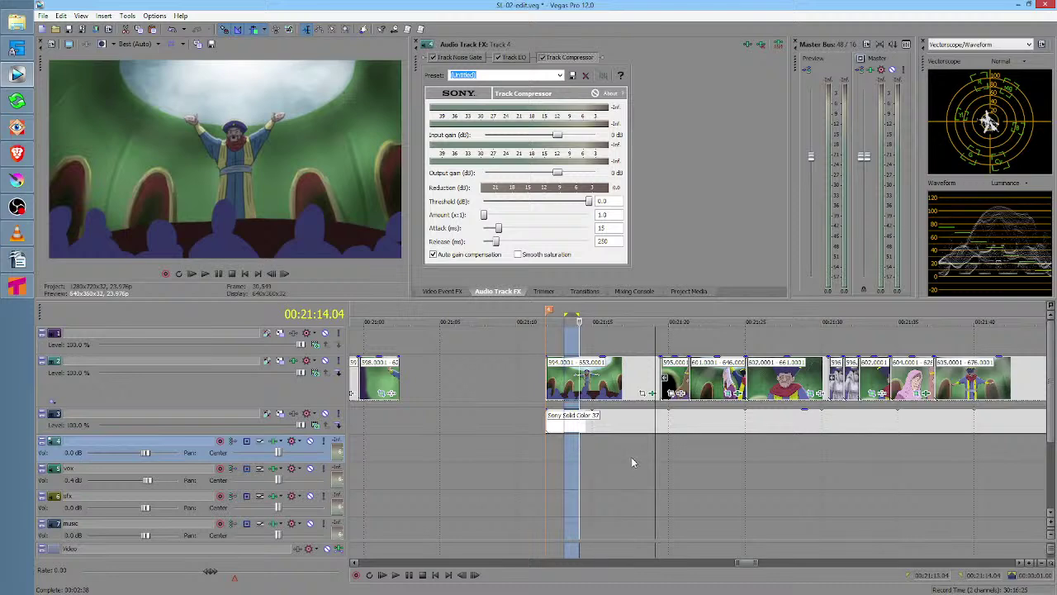
pyautogui.hscroll(-3, 633, 456)
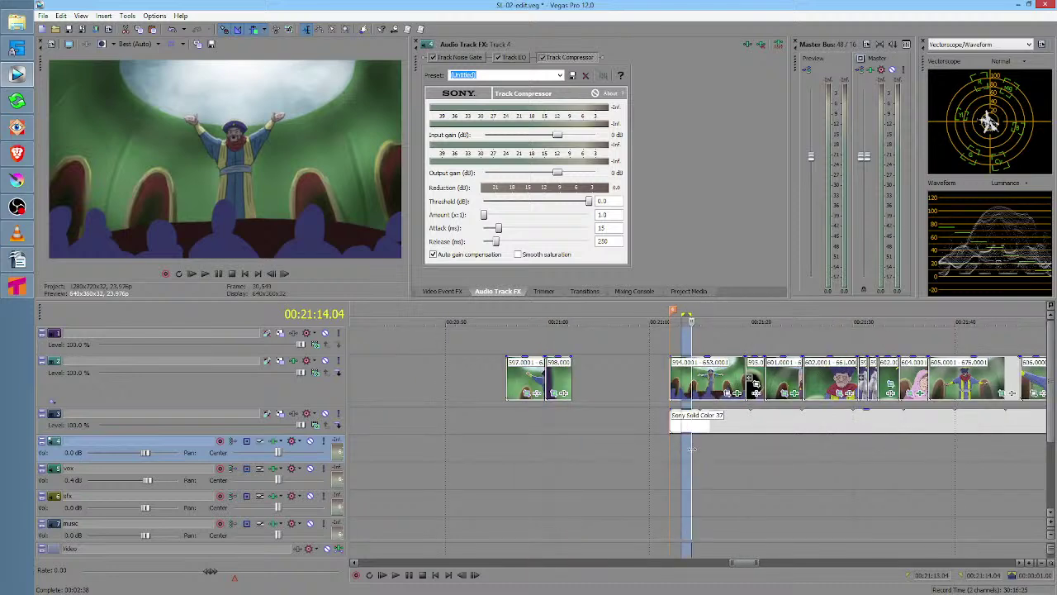
pyautogui.scroll(2, 760, 448)
pyautogui.hscroll(3, 752, 454)
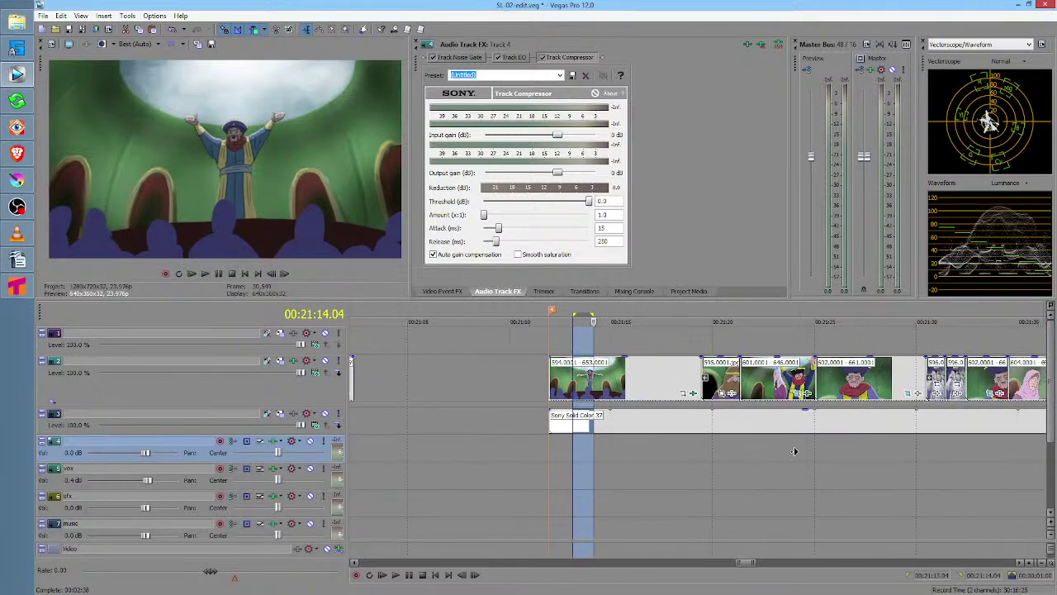
pyautogui.moveTo(662, 452); pyautogui.dragTo(726, 453)
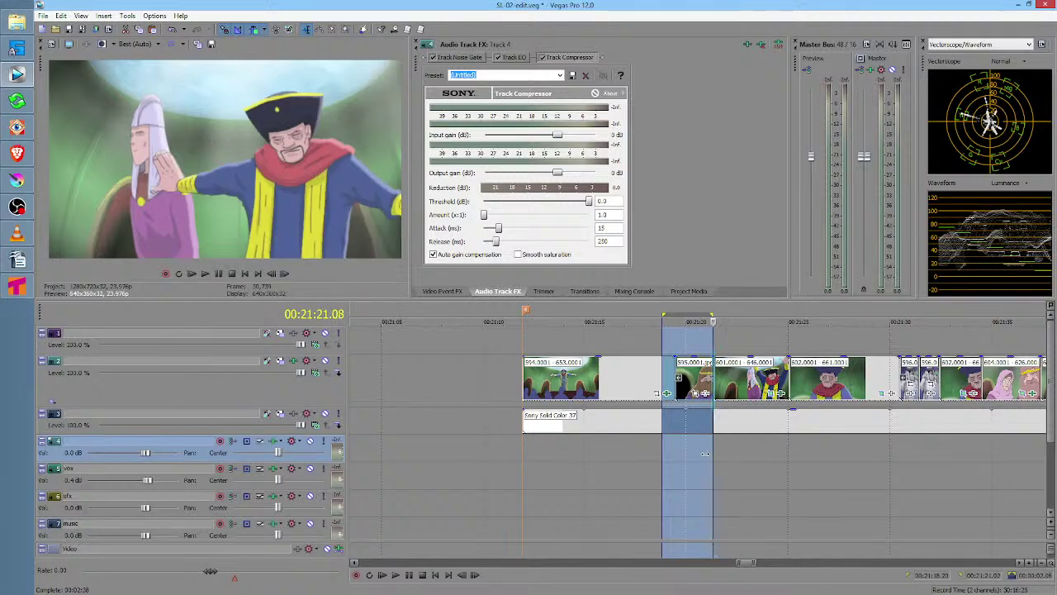
pyautogui.moveTo(661, 453); pyautogui.dragTo(587, 454)
pyautogui.click(576, 458)
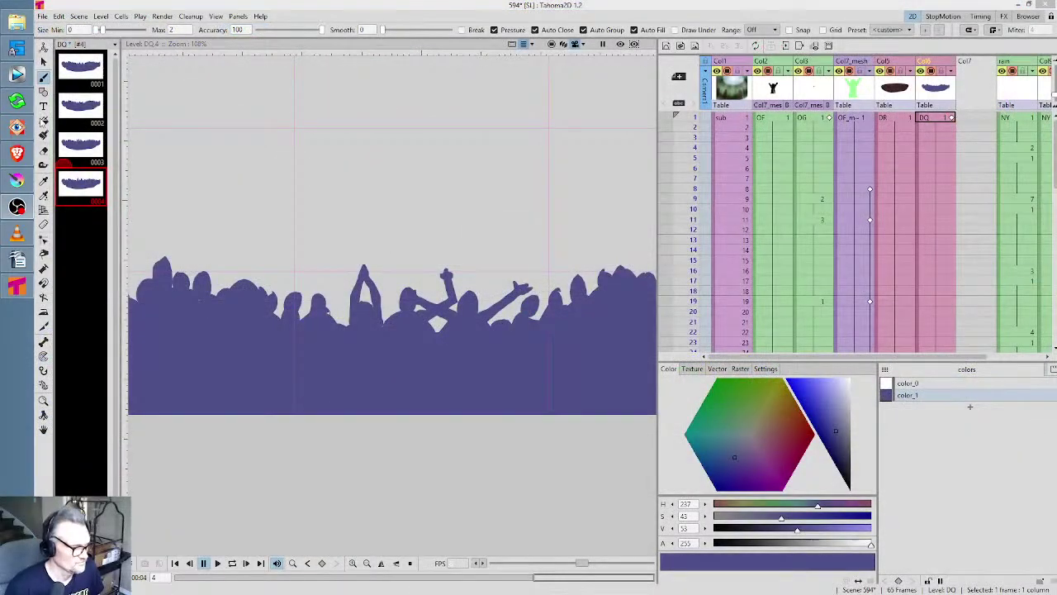
# Save the scene as a separate version named 594-B in the scenes folder, and save all its levels
pyautogui.click(42, 17)
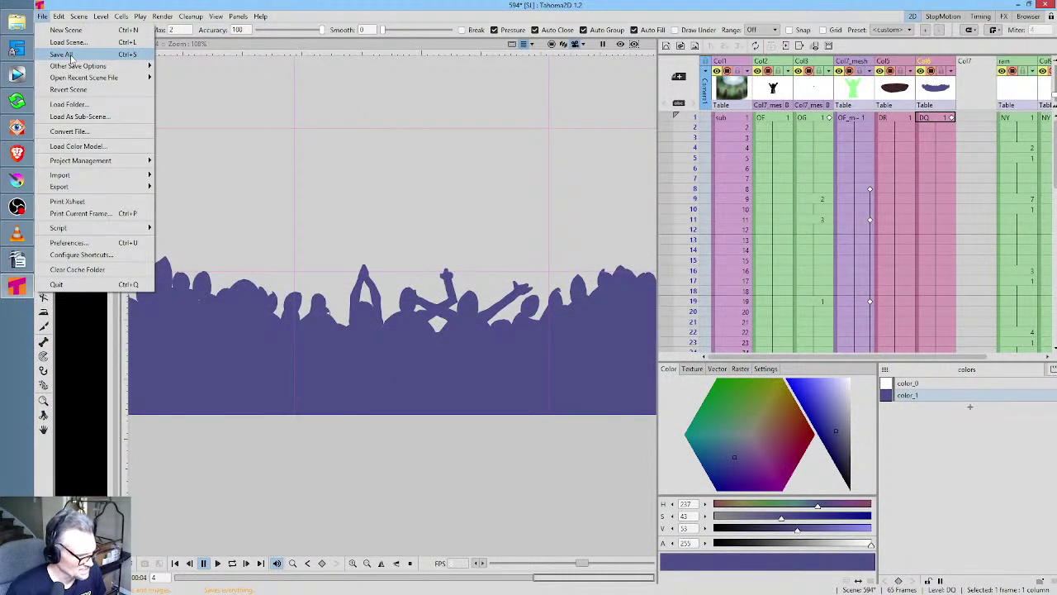
pyautogui.moveTo(78, 66)
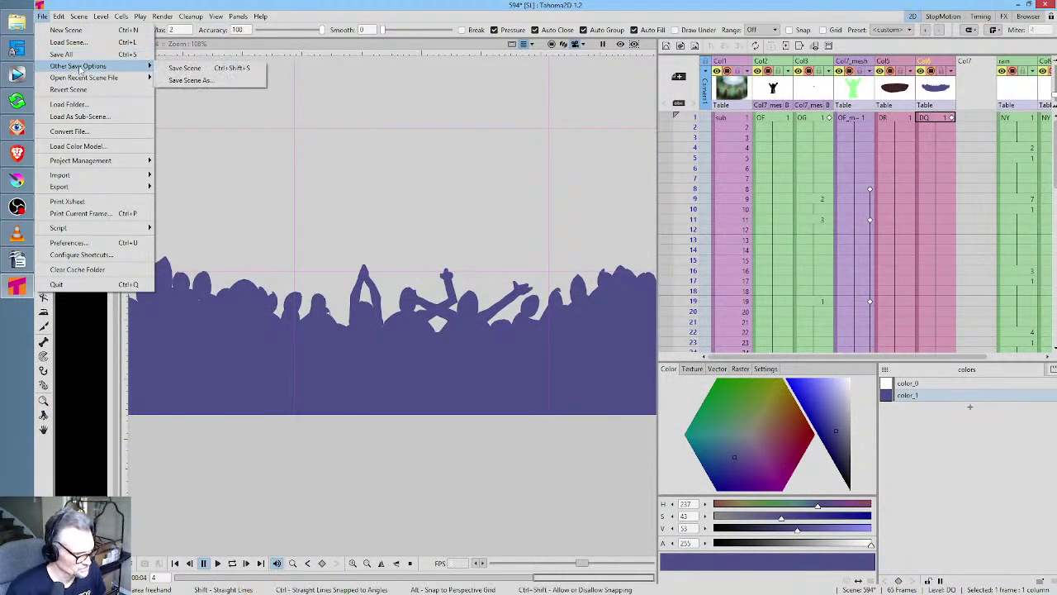
pyautogui.click(189, 80)
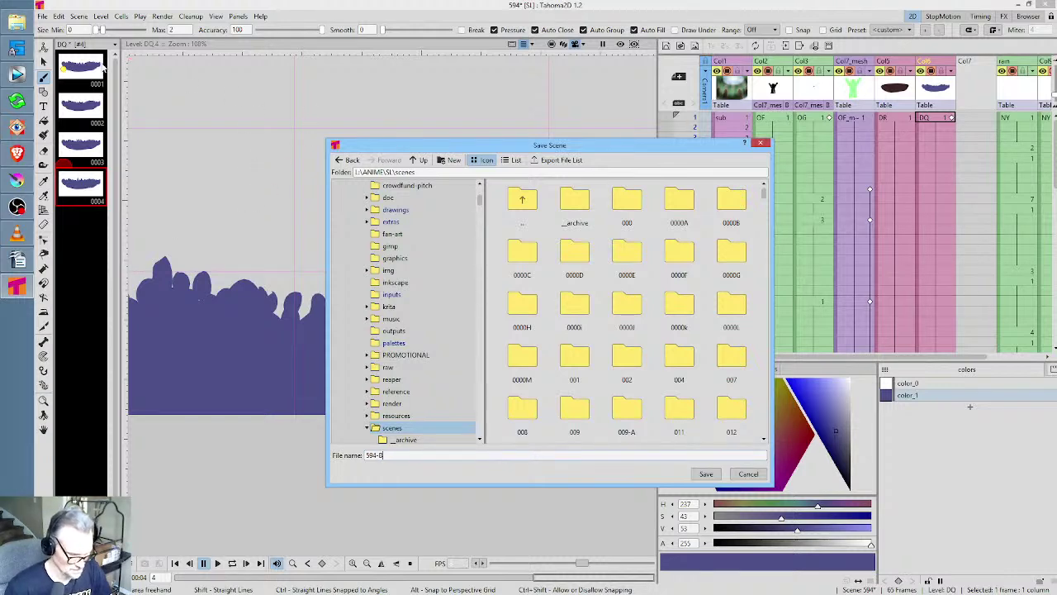
pyautogui.click(706, 474)
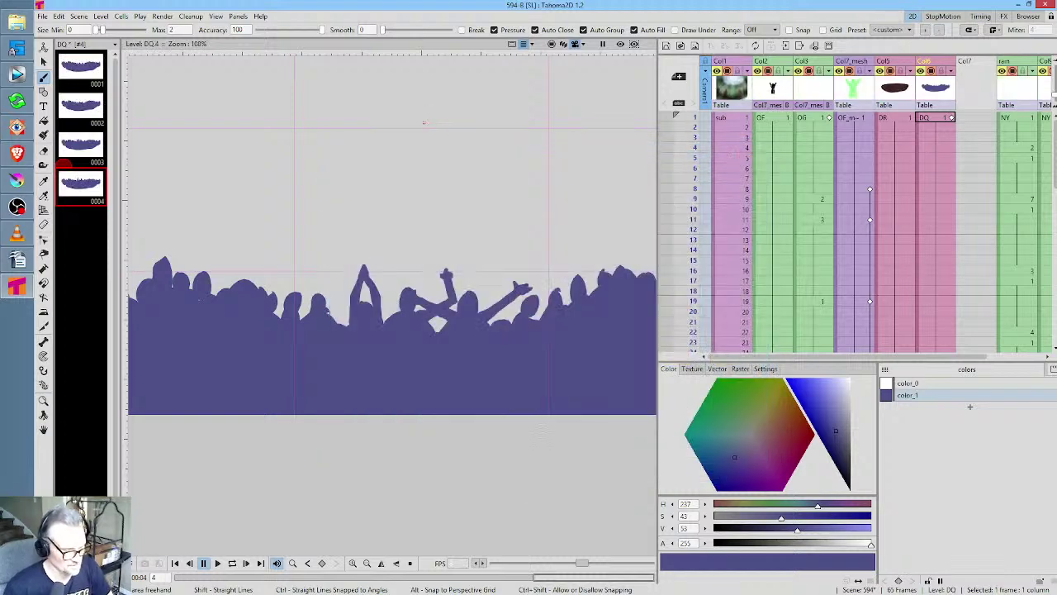
pyautogui.click(43, 16)
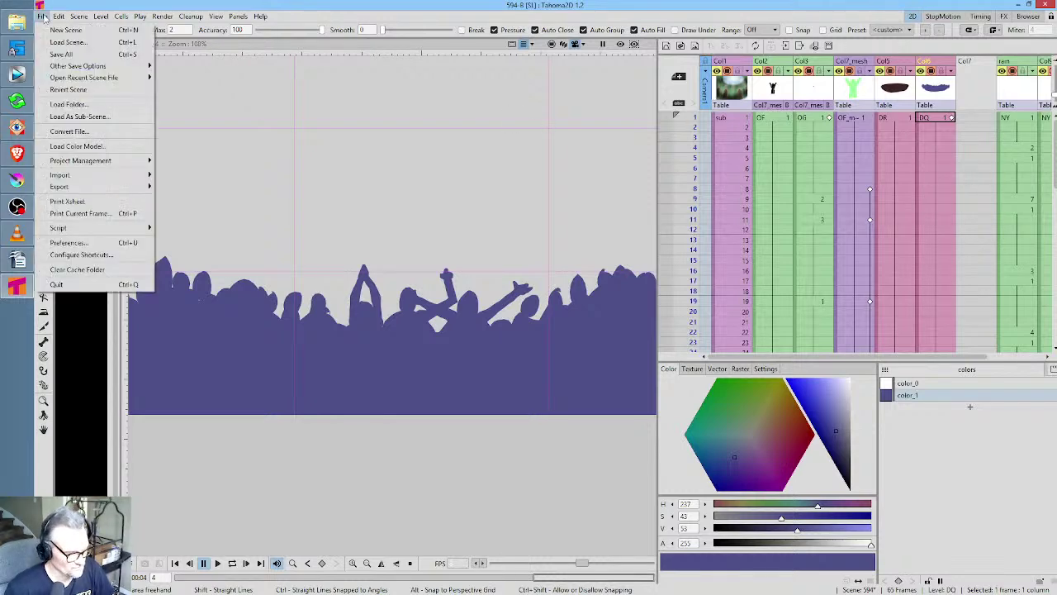
pyautogui.click(54, 55)
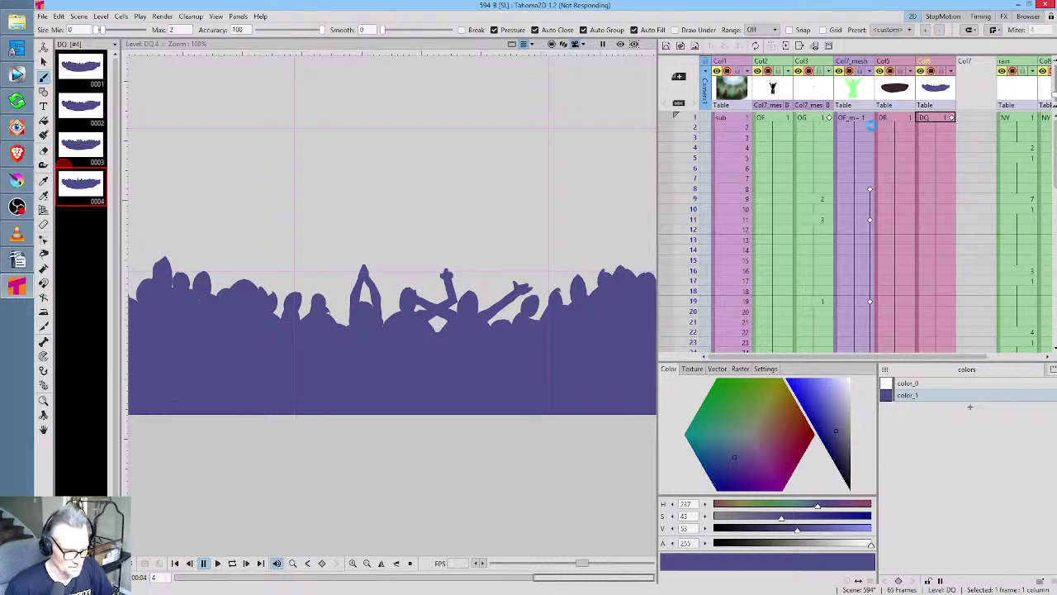
# Step through the DQ crowd drawings and thicken the raised arms of the figure left of the central one on drawing 3
pyautogui.click(797, 84)
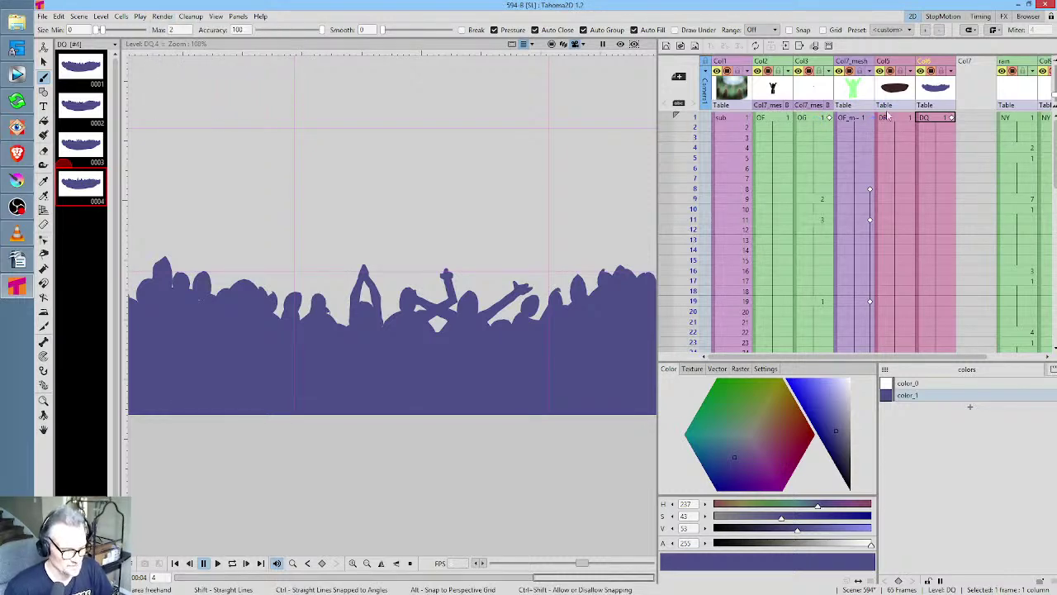
pyautogui.click(931, 121)
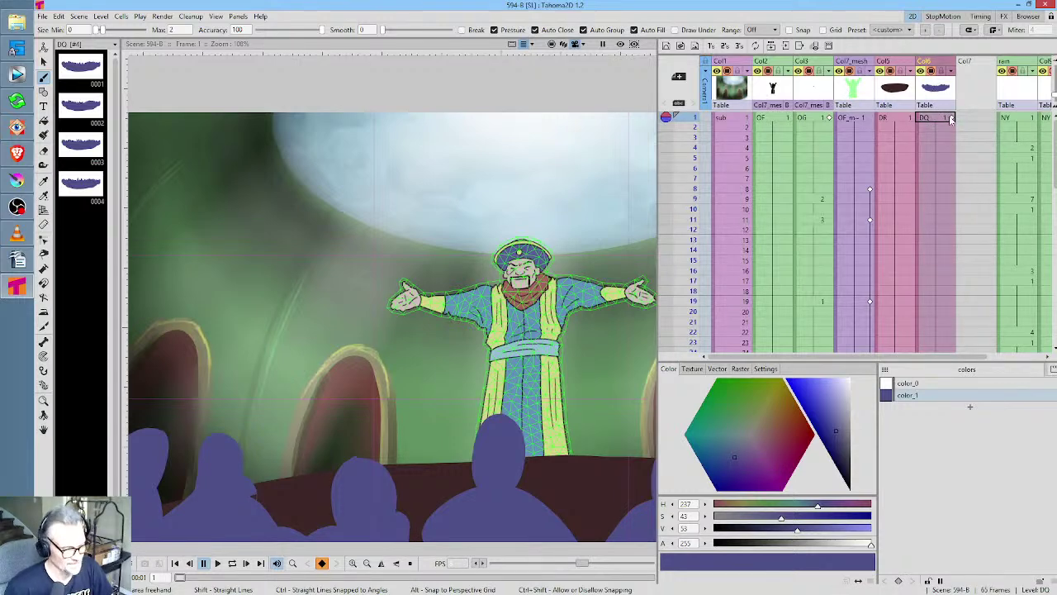
pyautogui.click(80, 69)
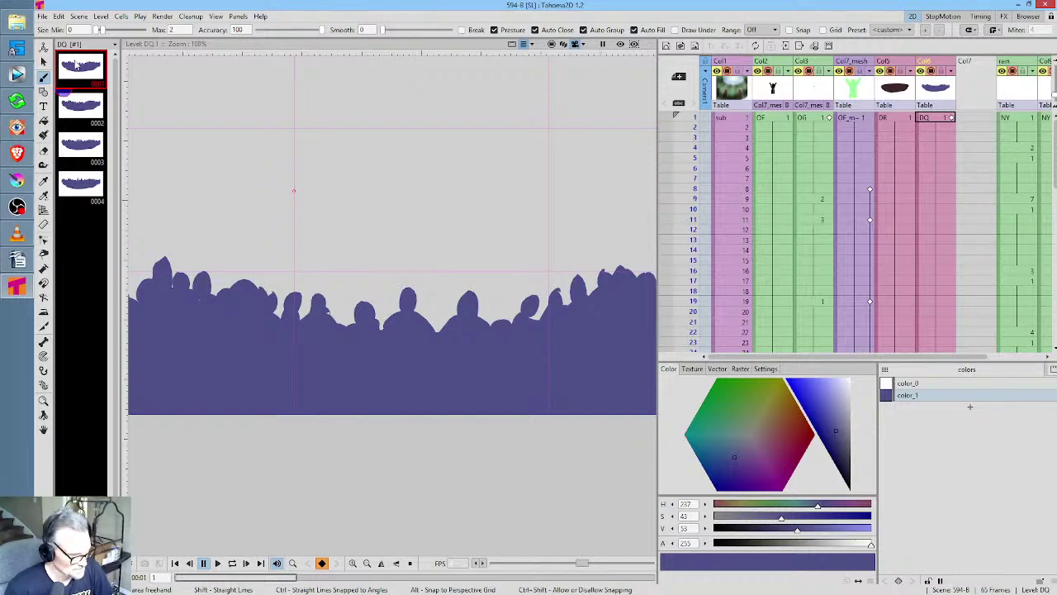
pyautogui.press('Down')
pyautogui.press('Down')
pyautogui.press('Down')
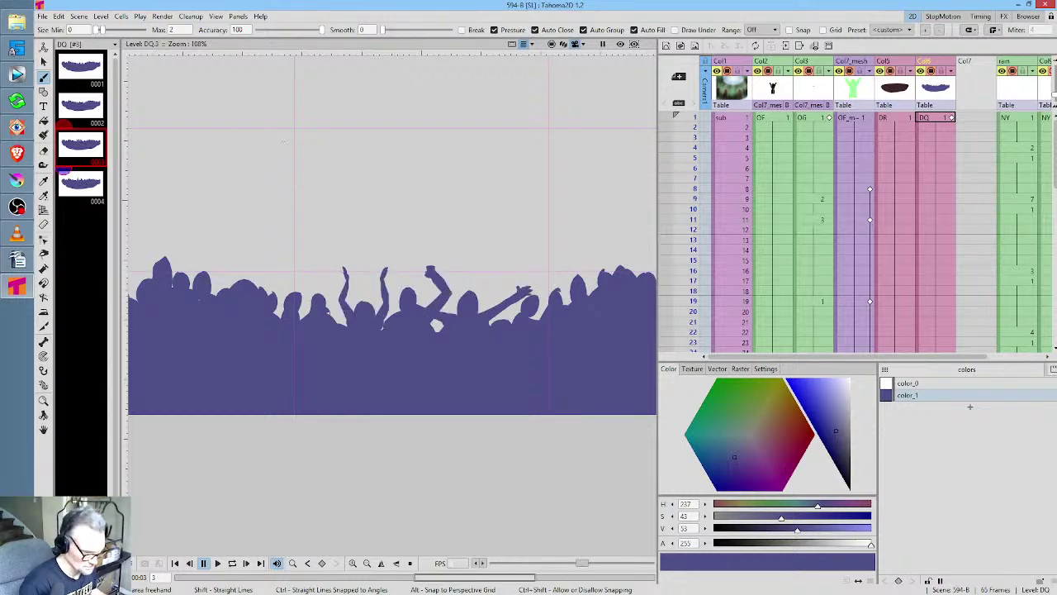
pyautogui.scroll(3, 447, 286)
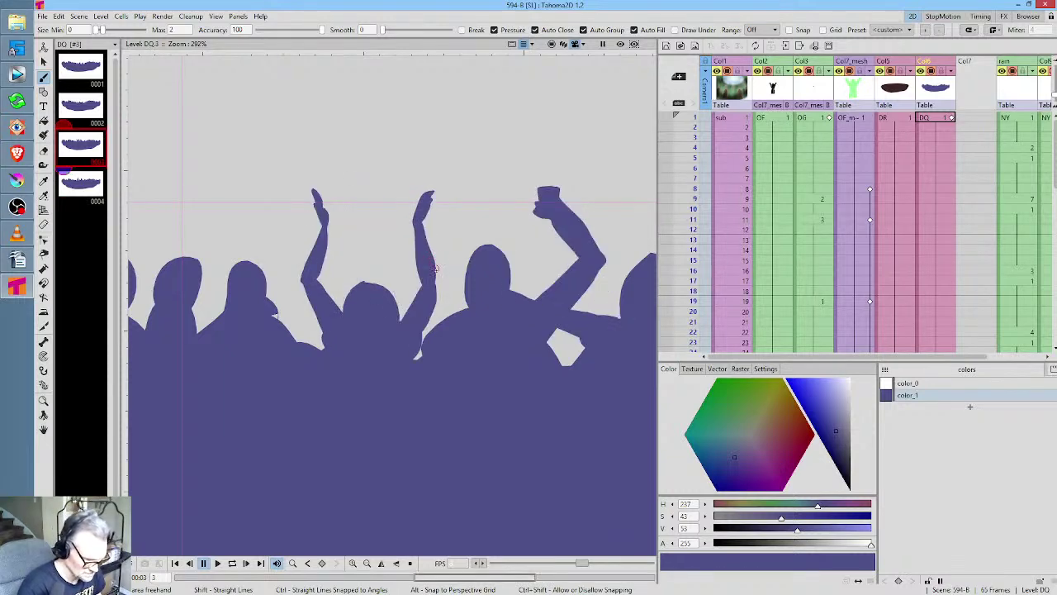
pyautogui.moveTo(435, 268)
pyautogui.mouseDown()
pyautogui.moveTo(442, 289)
pyautogui.moveTo(426, 338)
pyautogui.moveTo(394, 358)
pyautogui.mouseUp()
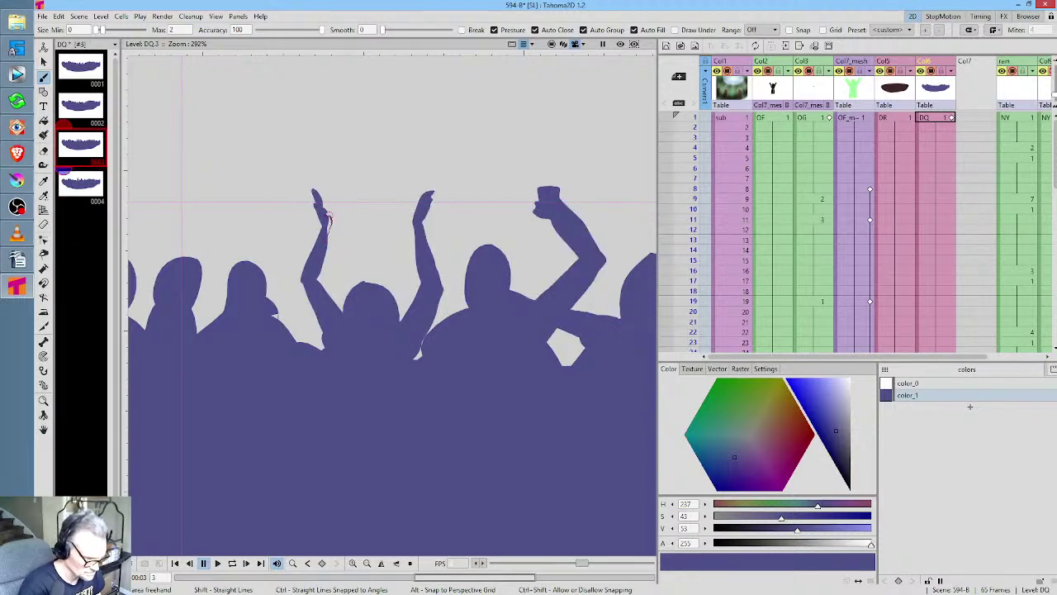
pyautogui.moveTo(328, 219)
pyautogui.mouseDown()
pyautogui.moveTo(352, 208)
pyautogui.moveTo(326, 255)
pyautogui.moveTo(343, 320)
pyautogui.mouseUp()
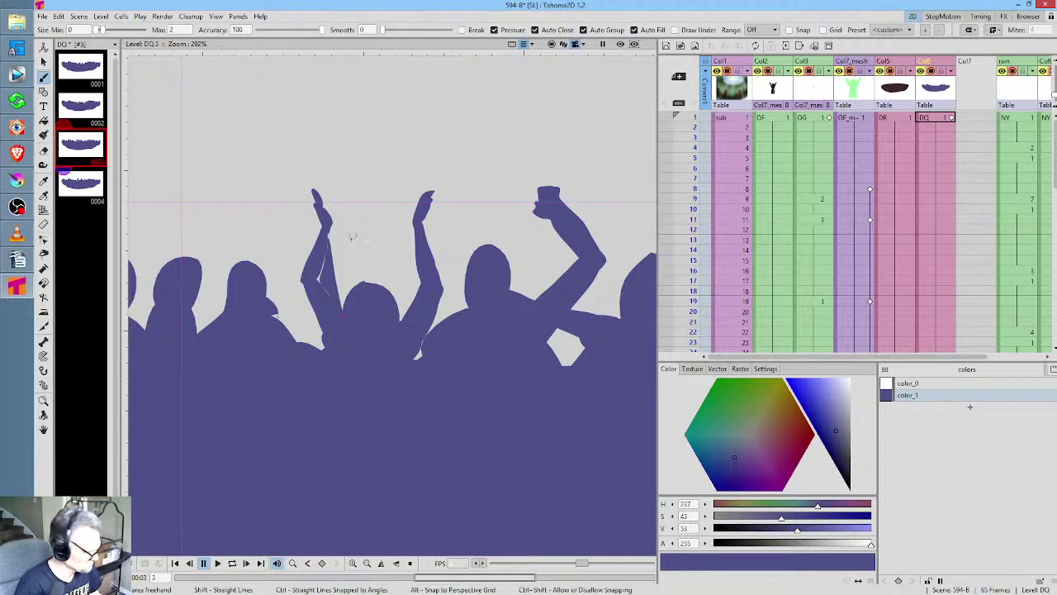
pyautogui.hotkey('ctrl', 'z')
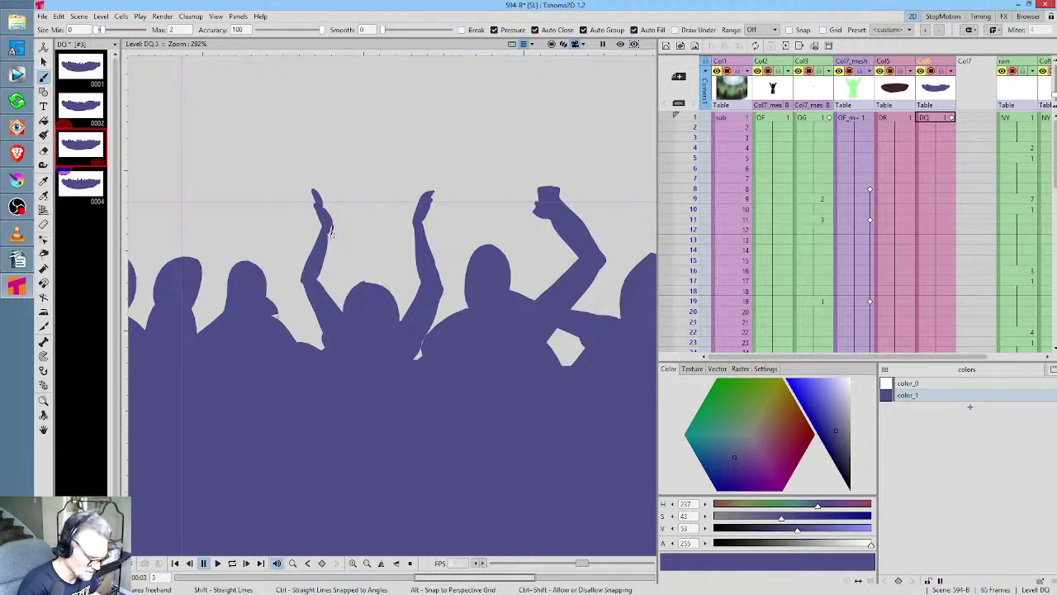
pyautogui.moveTo(329, 248)
pyautogui.mouseDown()
pyautogui.moveTo(315, 283)
pyautogui.moveTo(313, 268)
pyautogui.moveTo(346, 318)
pyautogui.mouseUp()
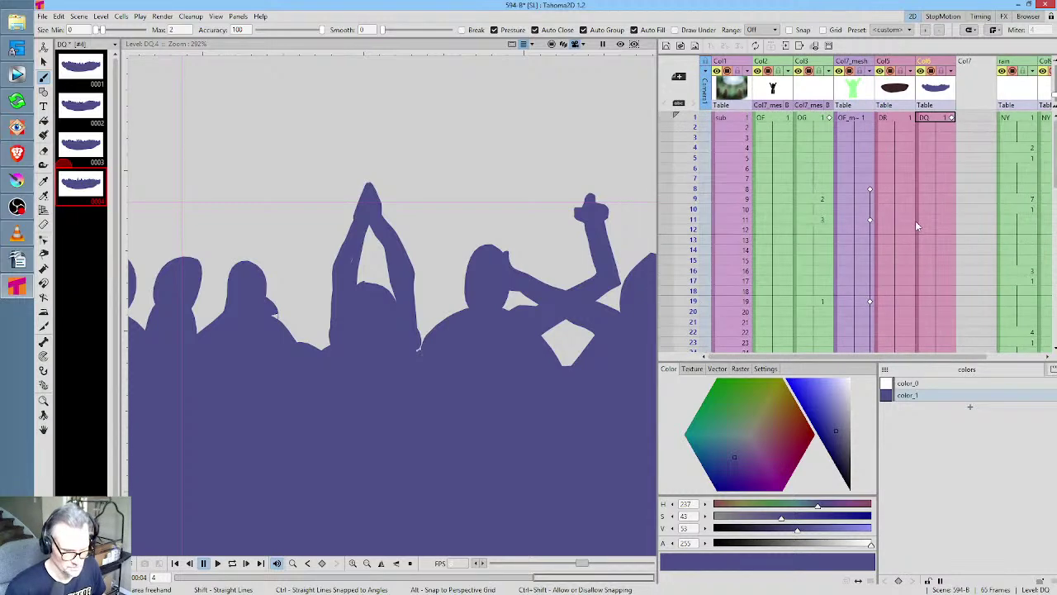
# Scrub the scene between frames 1 and 18 to examine the robed man's arm raise against the crowd
pyautogui.click(696, 122)
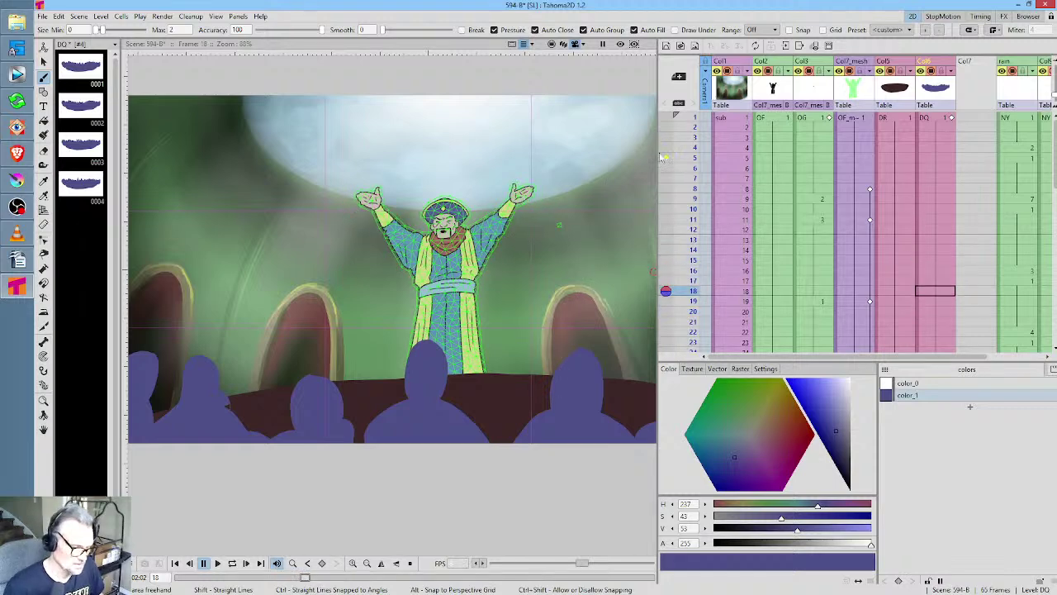
pyautogui.click(696, 119)
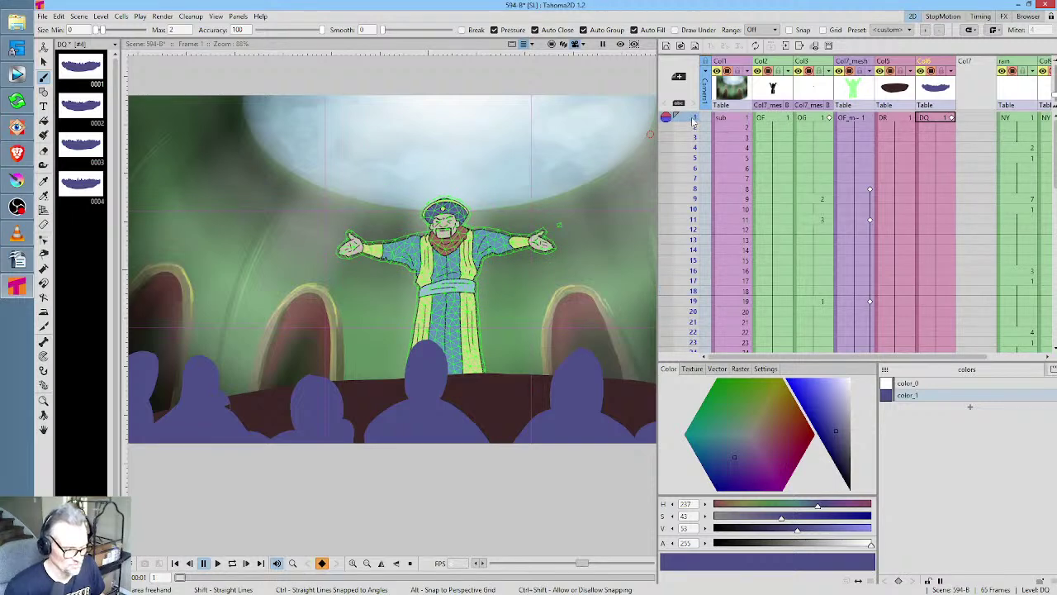
pyautogui.moveTo(693, 120); pyautogui.dragTo(666, 295)
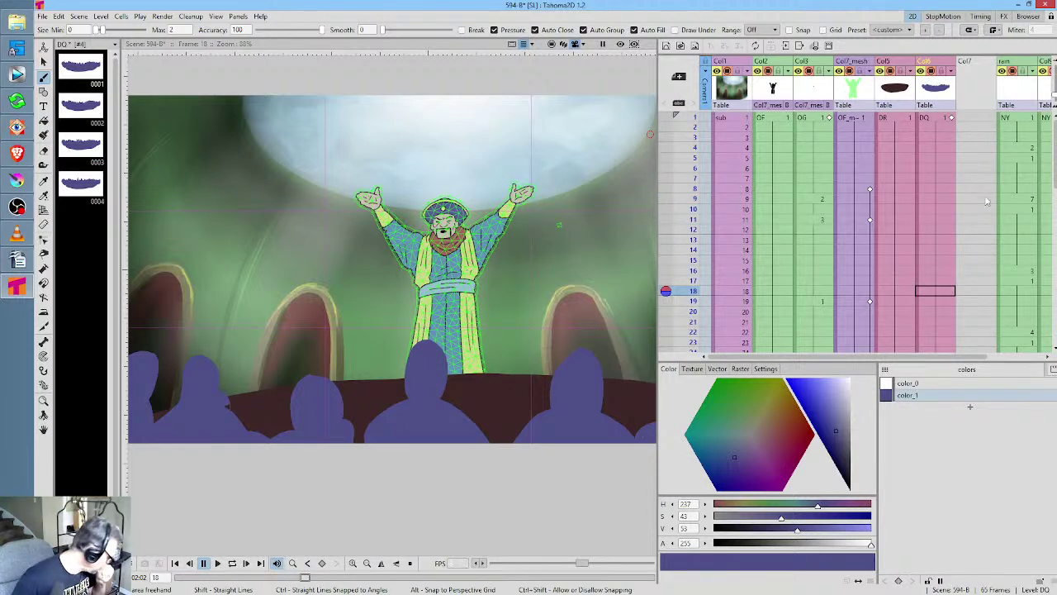
pyautogui.hscroll(2, 968, 208)
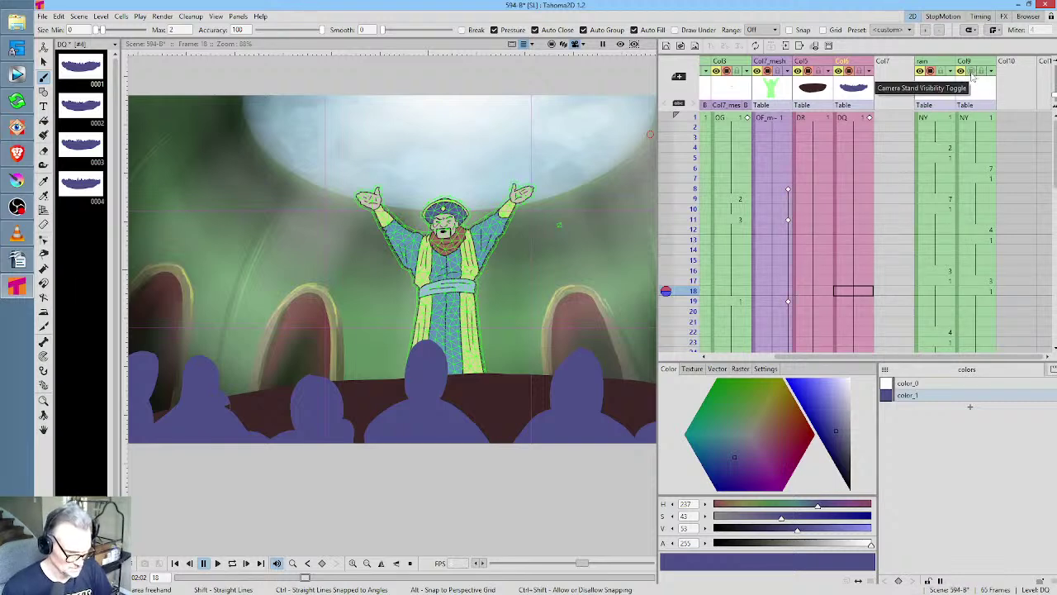
# Try hiding the Col5 stage layer in the scene view
pyautogui.click(972, 73)
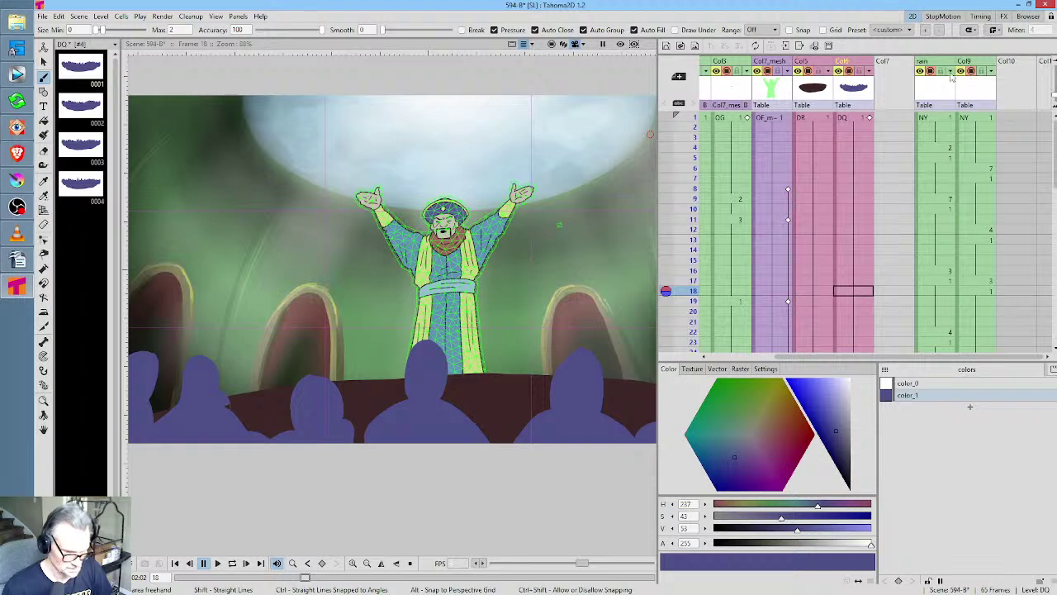
pyautogui.hscroll(-1, 835, 137)
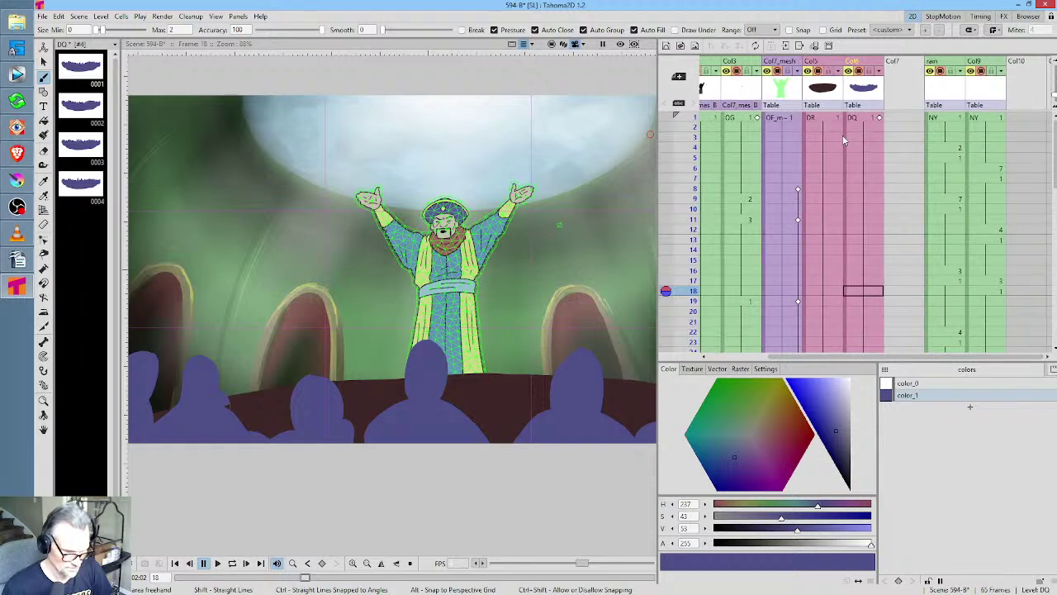
pyautogui.click(818, 72)
pyautogui.click(818, 71)
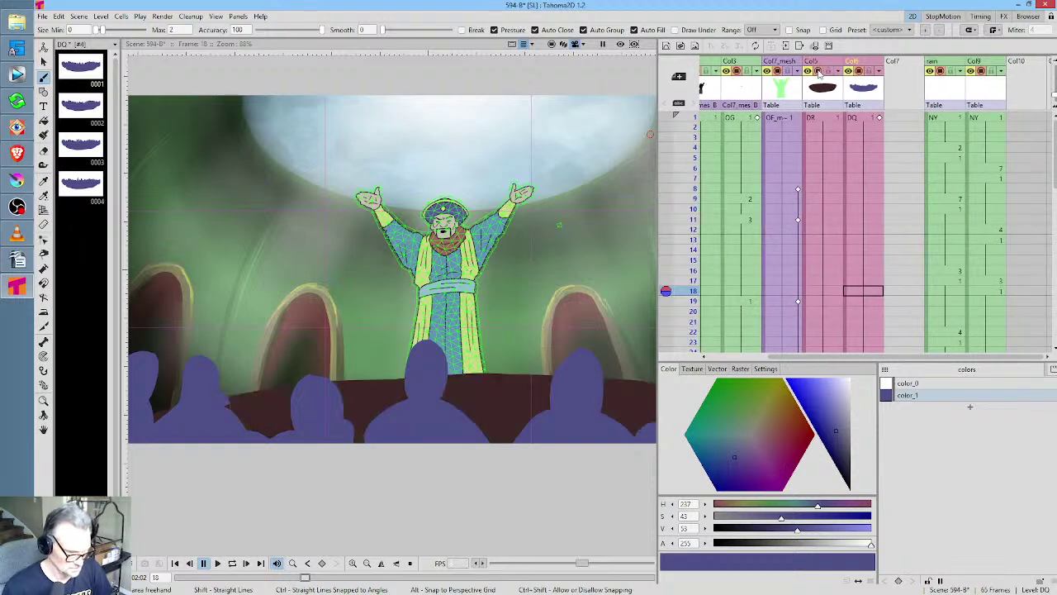
pyautogui.click(818, 72)
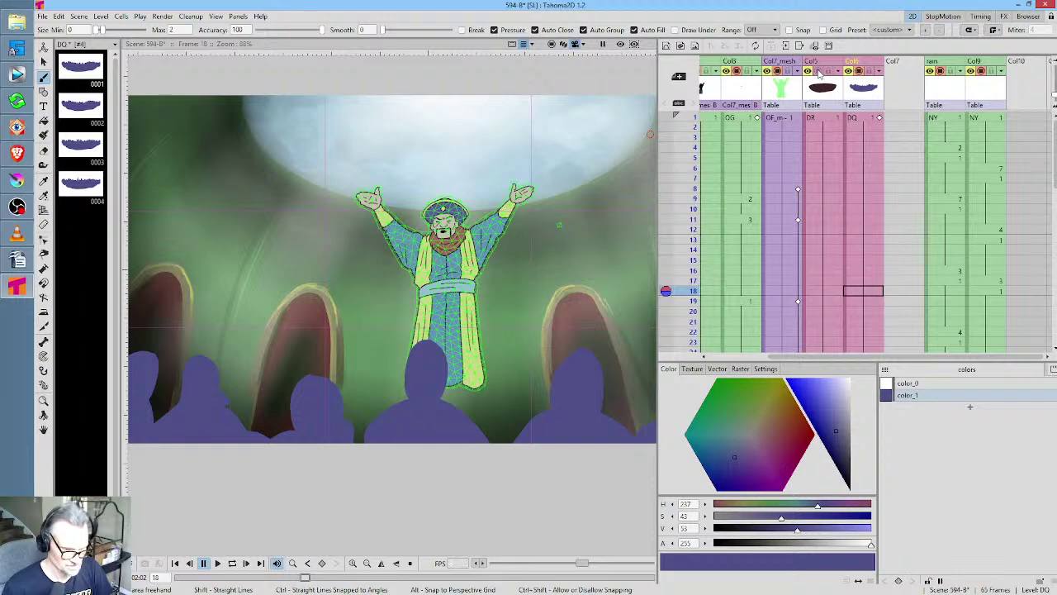
# Scrub between frames 1 and 21 and play the scene to examine the timing of the arm raise and the OG drawings
pyautogui.hscroll(-2, 820, 87)
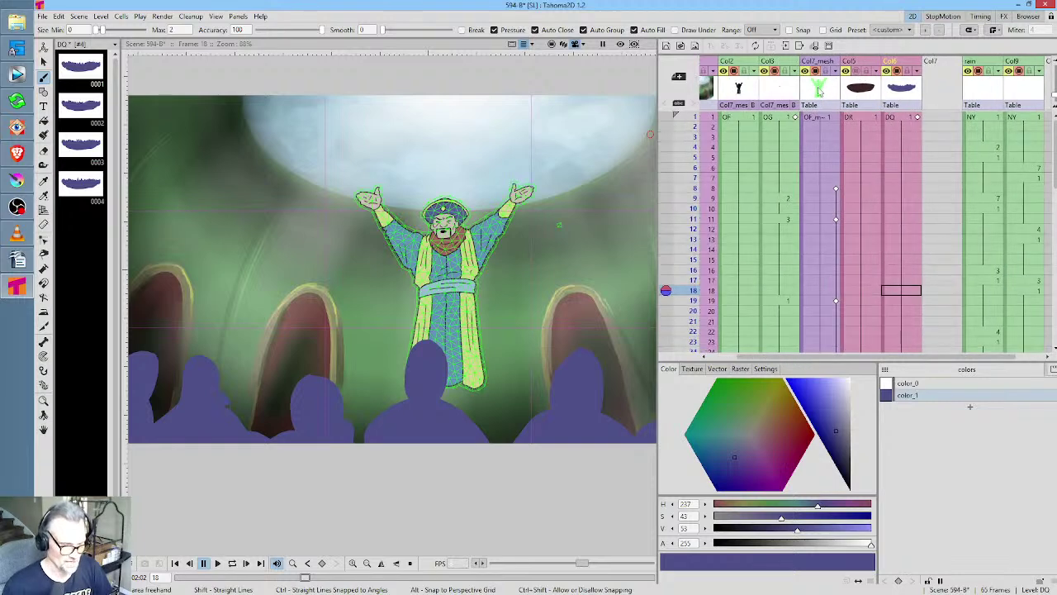
pyautogui.hscroll(-2, 834, 101)
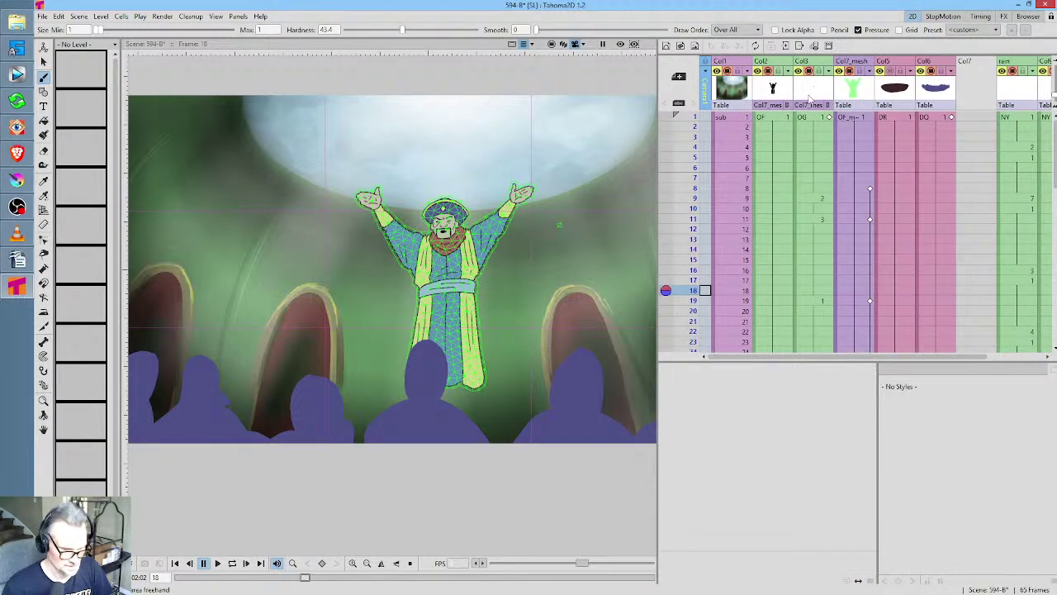
pyautogui.moveTo(690, 122)
pyautogui.mouseDown()
pyautogui.moveTo(694, 217)
pyautogui.moveTo(695, 190)
pyautogui.moveTo(695, 199)
pyautogui.mouseUp()
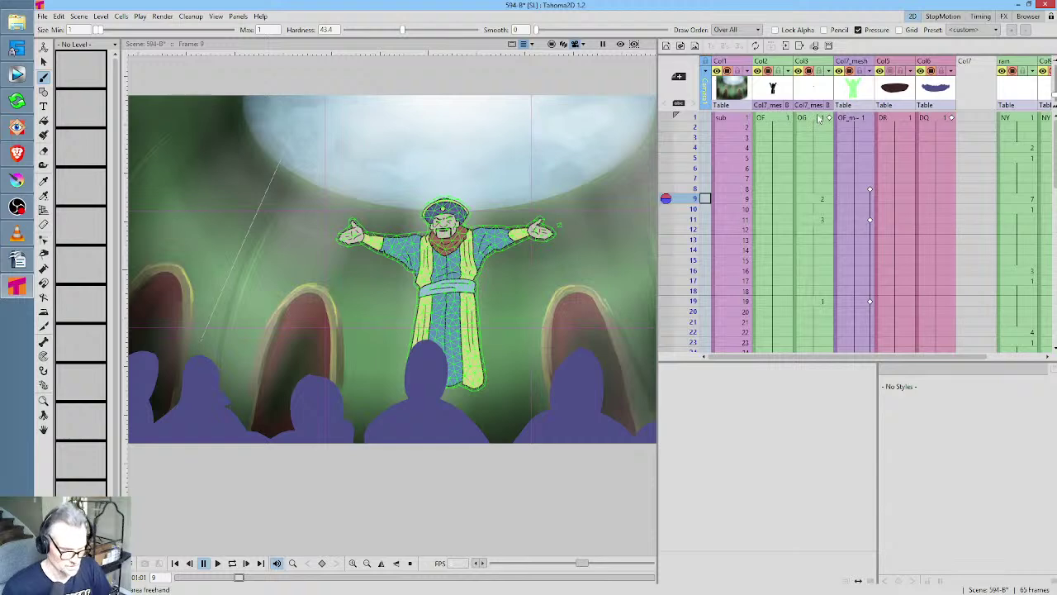
pyautogui.moveTo(692, 126)
pyautogui.mouseDown()
pyautogui.moveTo(695, 297)
pyautogui.moveTo(707, 322)
pyautogui.mouseUp()
pyautogui.scroll(-4, 702, 265)
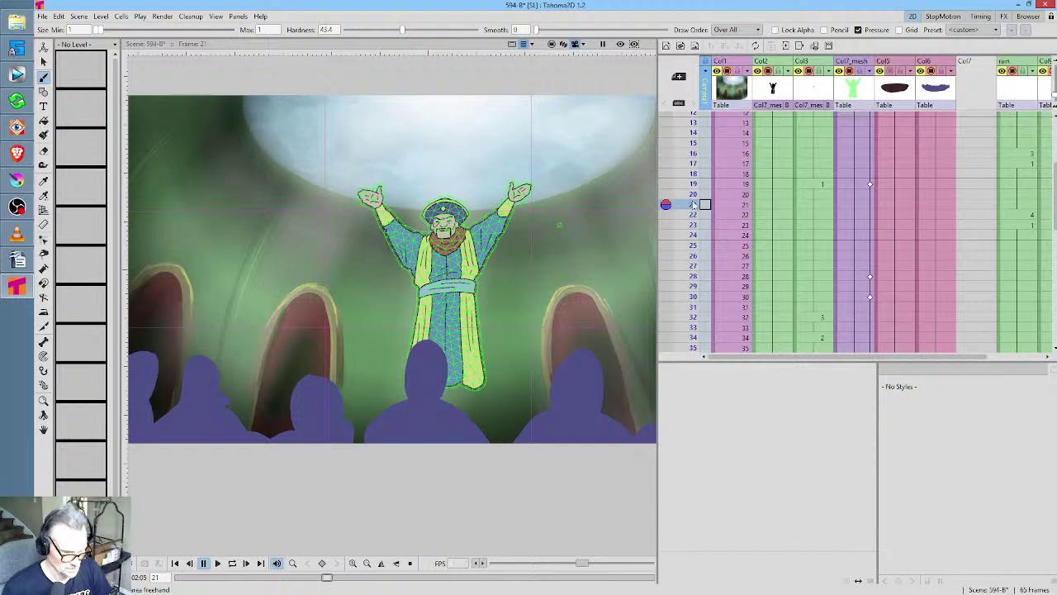
pyautogui.moveTo(694, 205)
pyautogui.mouseDown()
pyautogui.moveTo(696, 329)
pyautogui.moveTo(695, 183)
pyautogui.mouseUp()
pyautogui.scroll(4, 743, 177)
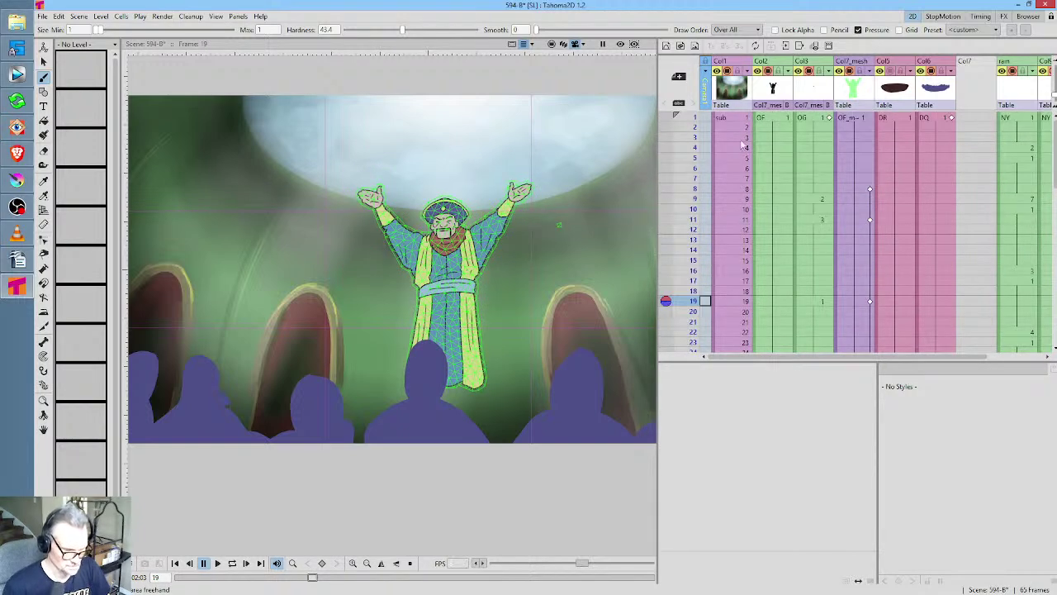
pyautogui.click(696, 119)
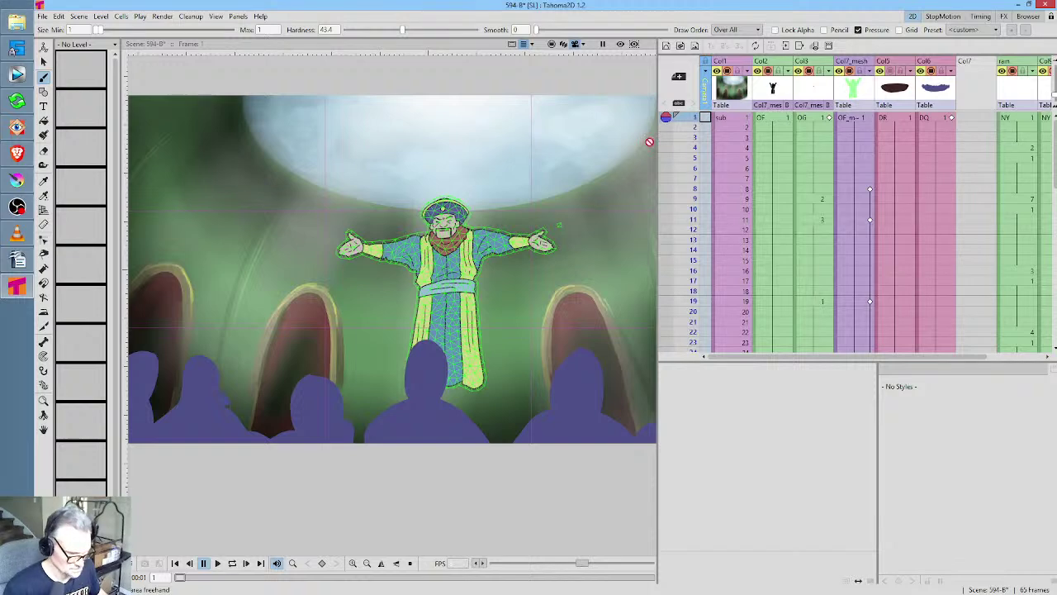
pyautogui.press('l')
pyautogui.press('l')
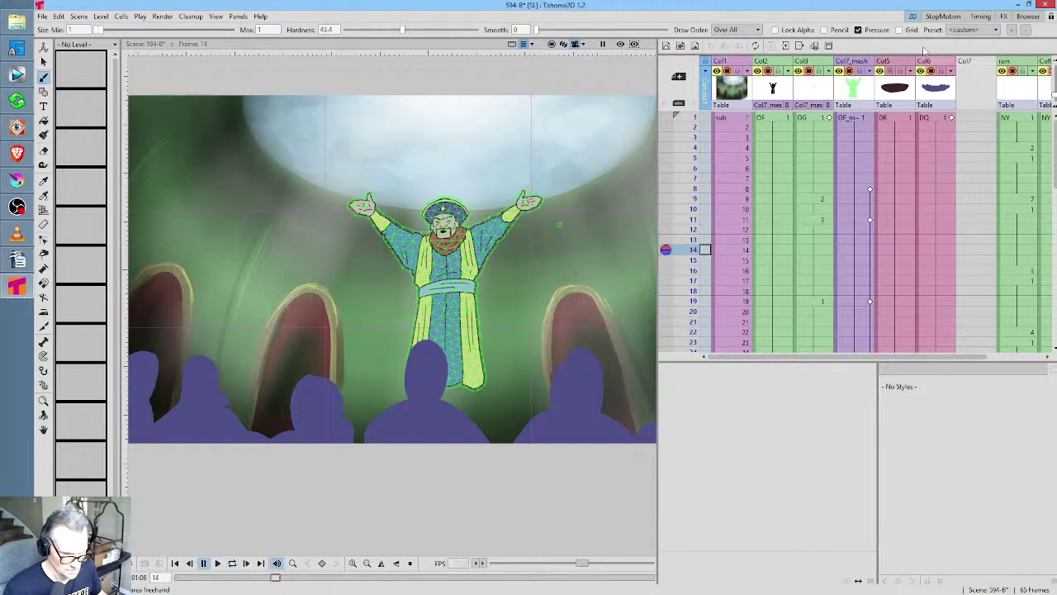
pyautogui.click(810, 122)
pyautogui.press('l')
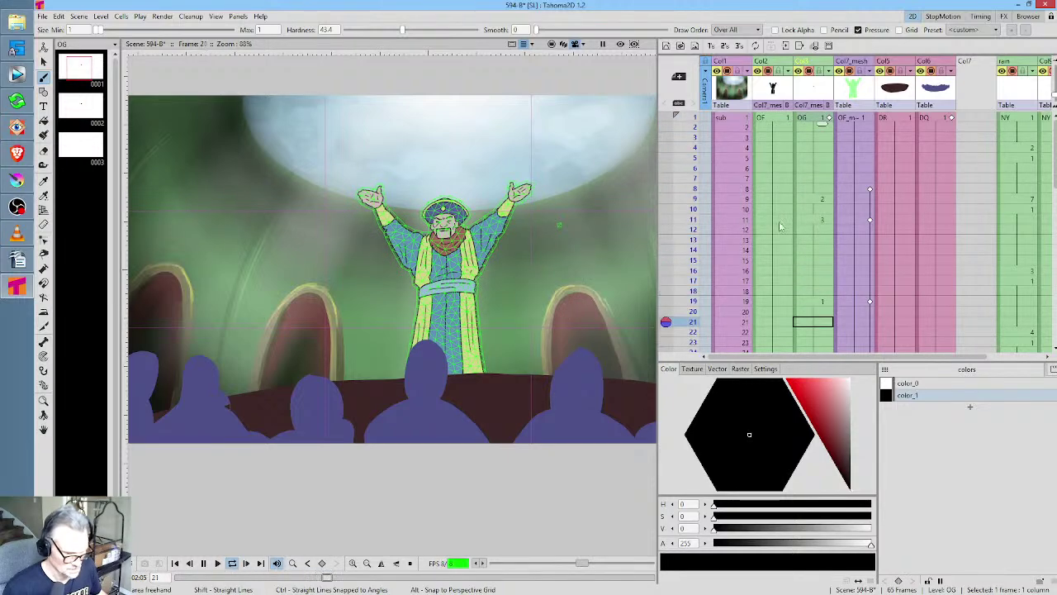
pyautogui.press('l')
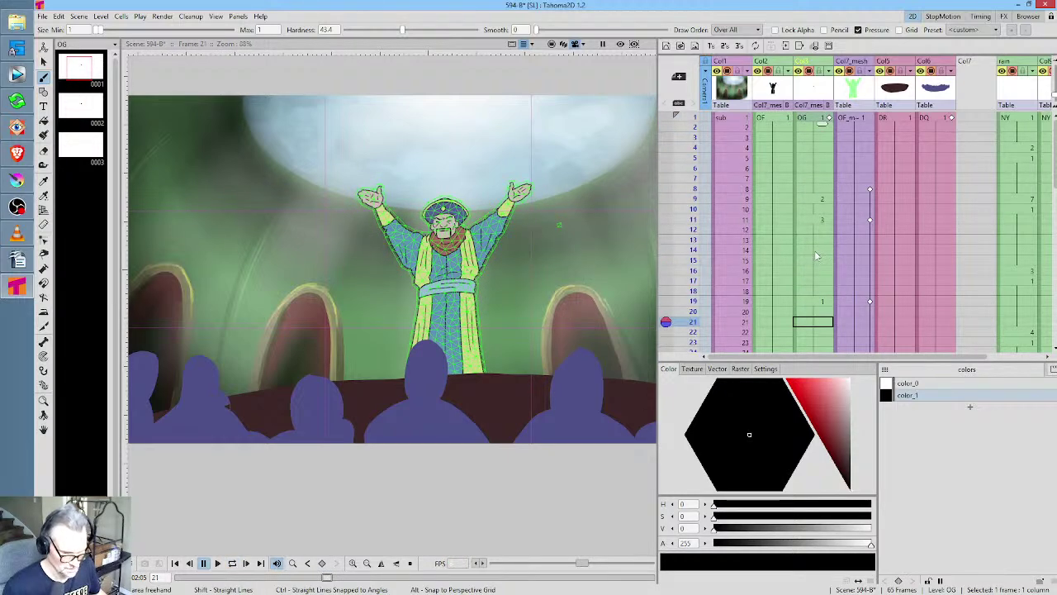
# Delete the OG column's five cells at frames 14 to 18 and play the scene from frame 5
pyautogui.moveTo(816, 250); pyautogui.dragTo(811, 296)
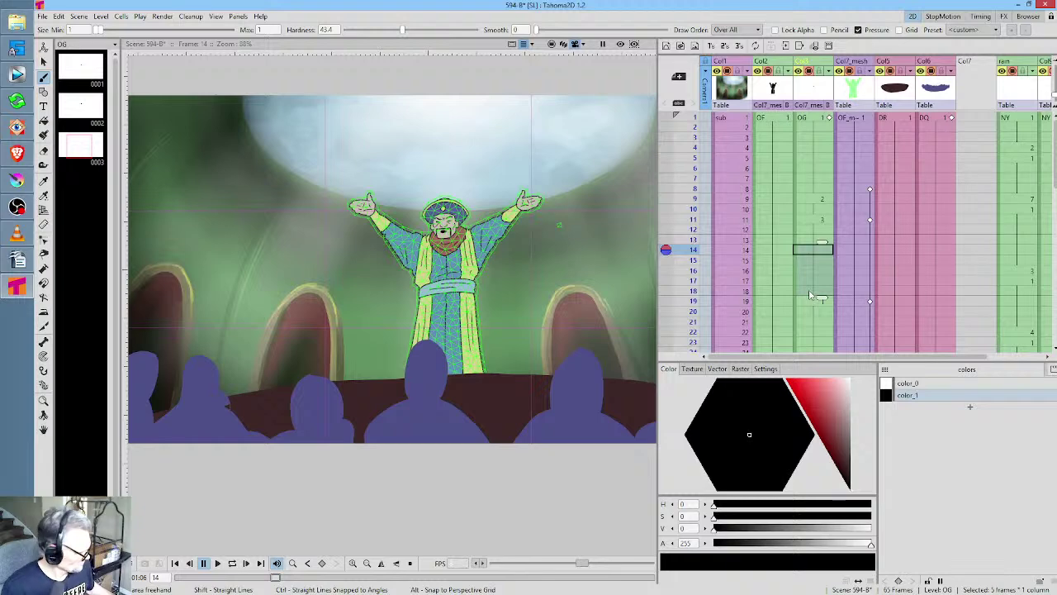
pyautogui.click(812, 159)
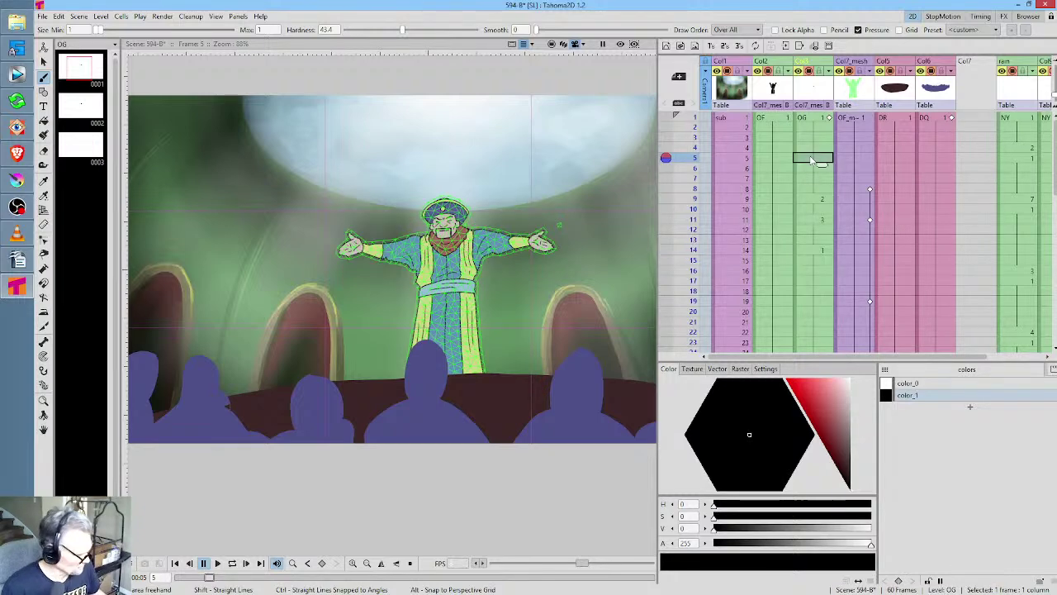
pyautogui.press('l')
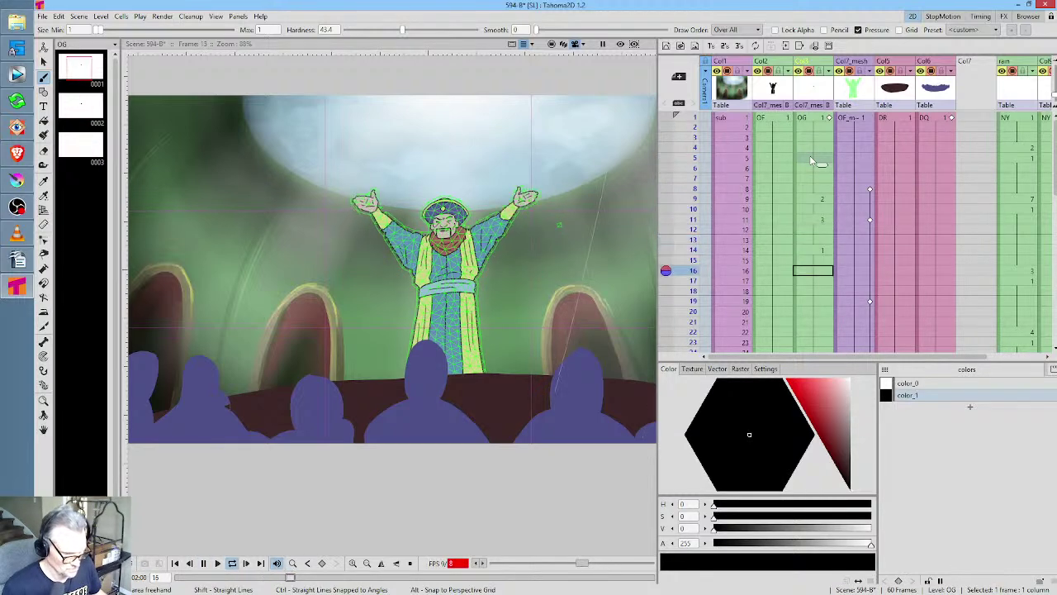
# Duplicate the OG level's drawing 3 as drawing 4 and enlarge its black mouth shape with the Paint Brush
pyautogui.click(824, 302)
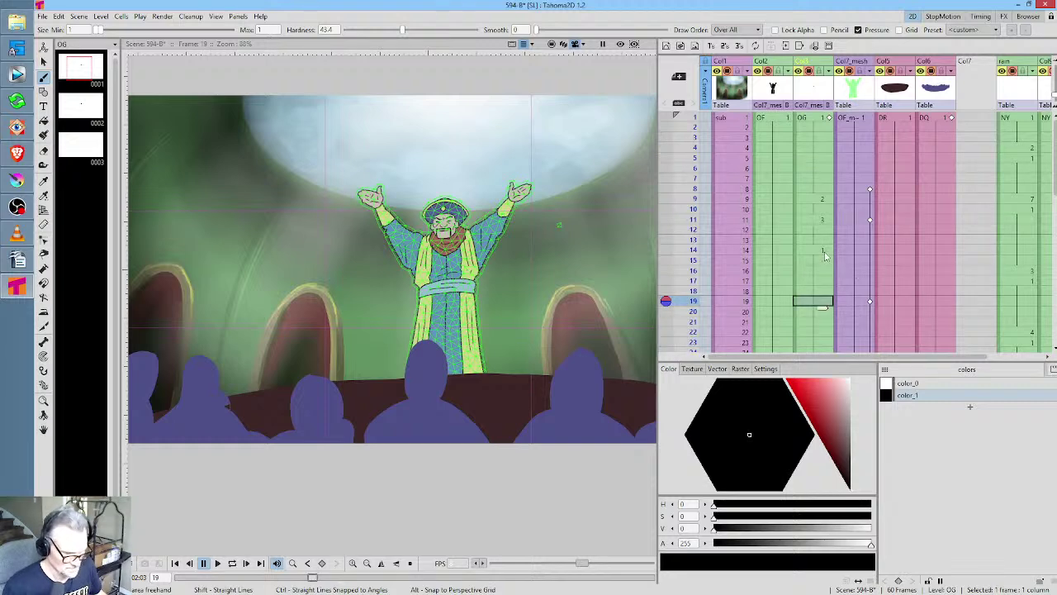
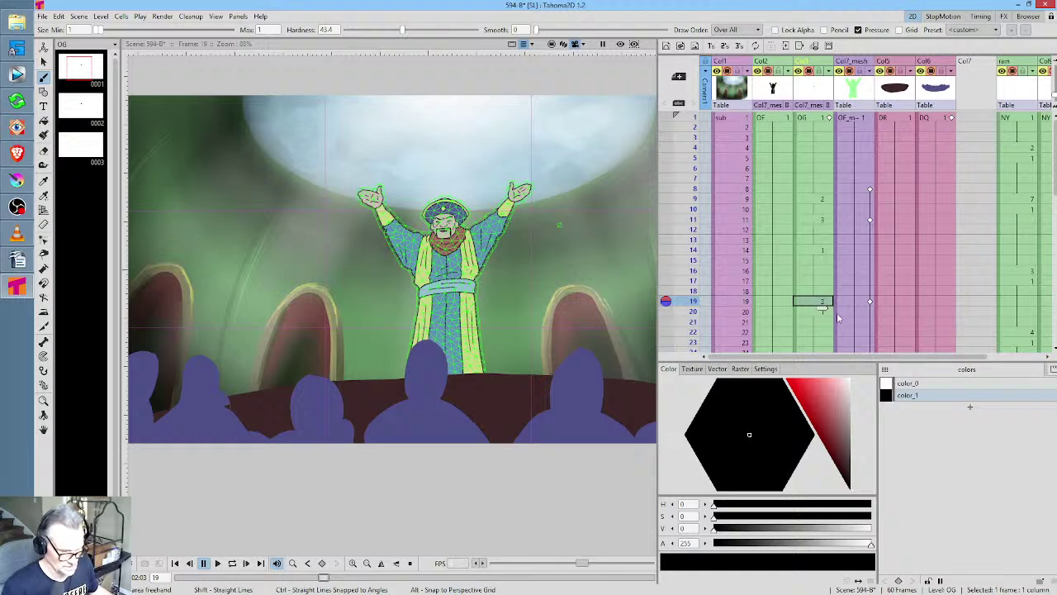
pyautogui.click(86, 146)
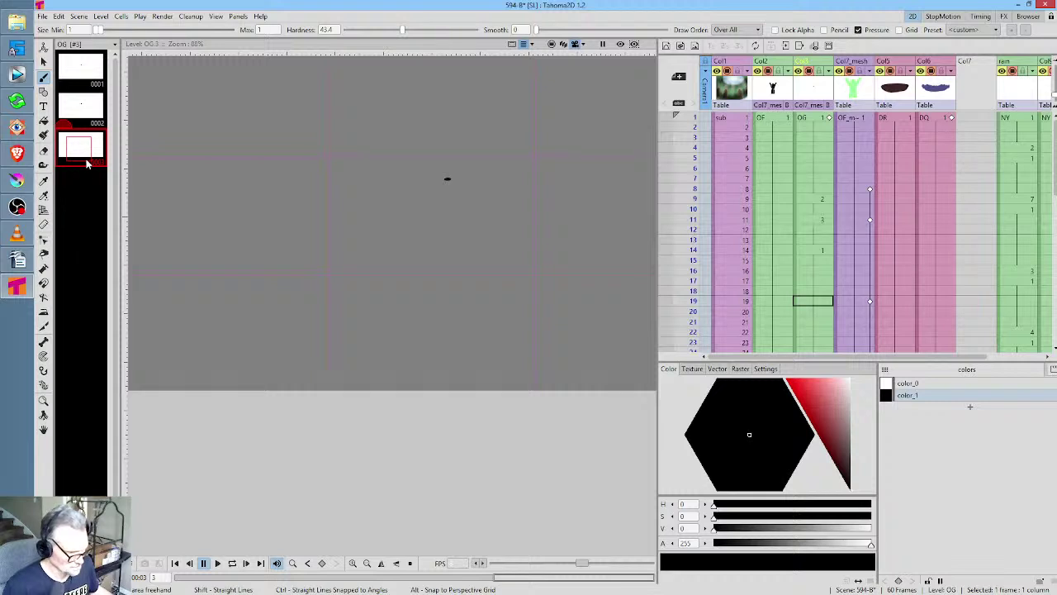
pyautogui.click(89, 184)
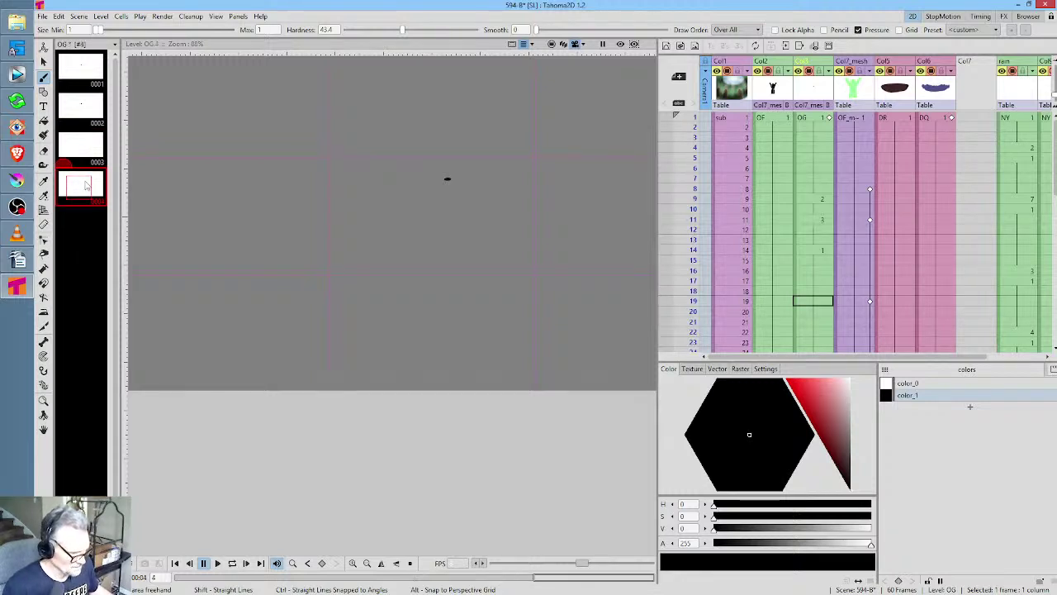
pyautogui.scroll(5, 458, 193)
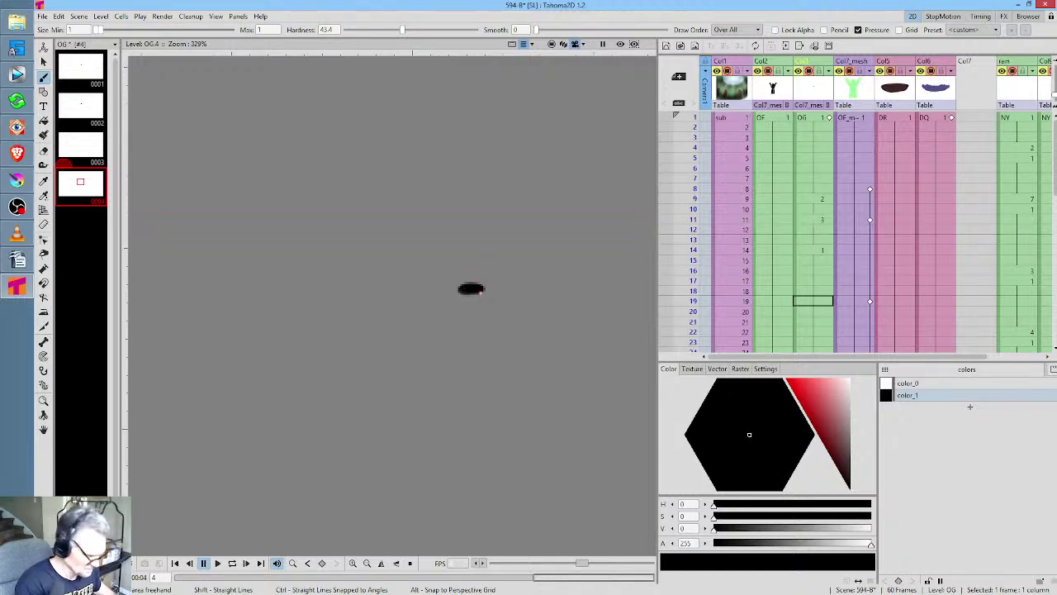
pyautogui.press('f')
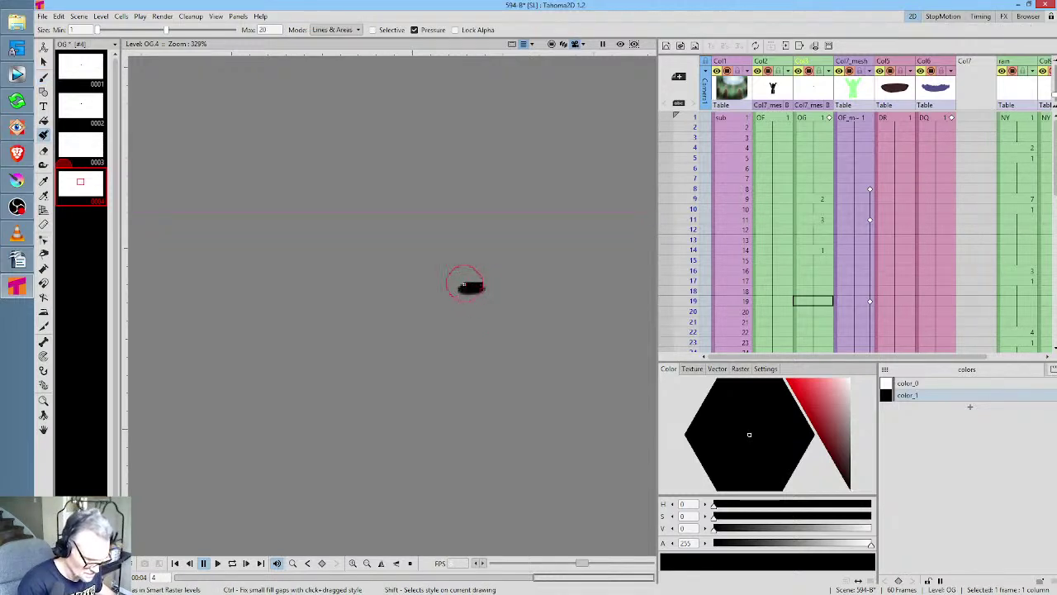
pyautogui.moveTo(463, 285)
pyautogui.mouseDown()
pyautogui.moveTo(455, 290)
pyautogui.moveTo(488, 291)
pyautogui.moveTo(462, 288)
pyautogui.moveTo(486, 281)
pyautogui.moveTo(457, 290)
pyautogui.moveTo(482, 292)
pyautogui.mouseUp()
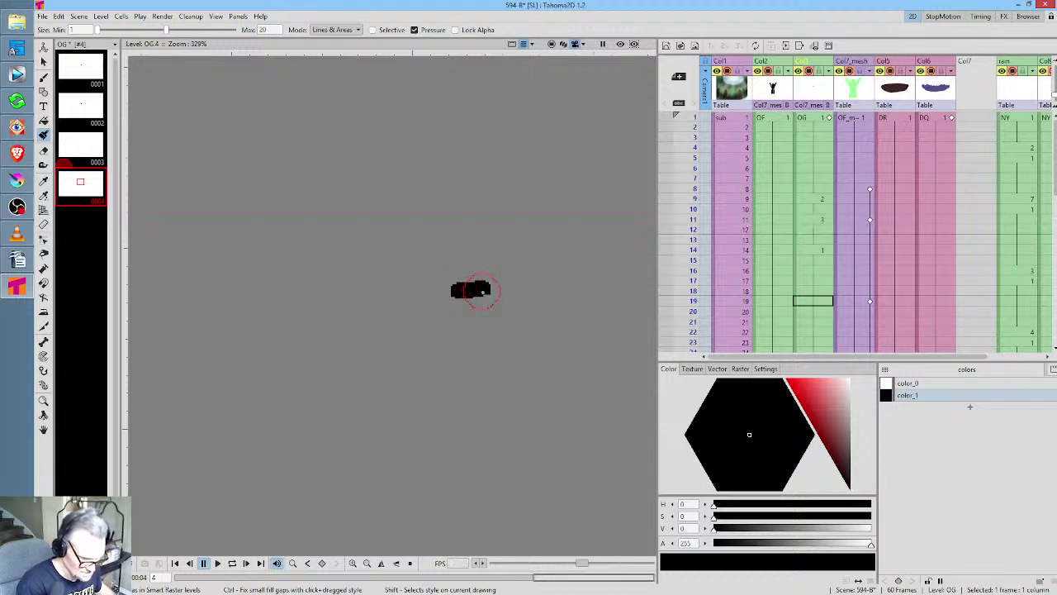
# Place drawing 4 in the OG column at frame 19
pyautogui.click(823, 302)
pyautogui.scroll(-6, 534, 166)
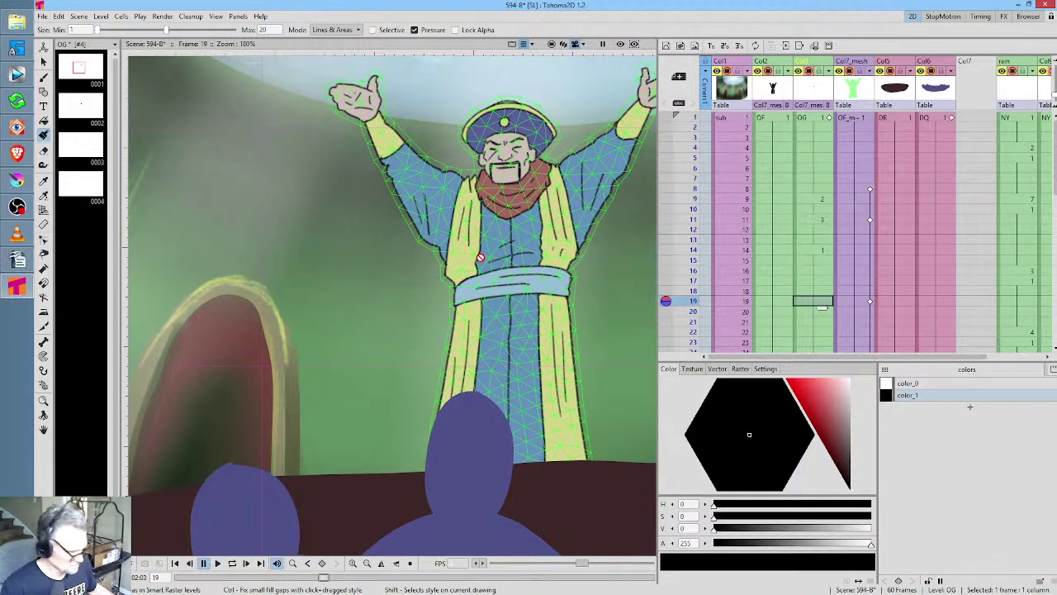
pyautogui.write('4')
pyautogui.press('Return')
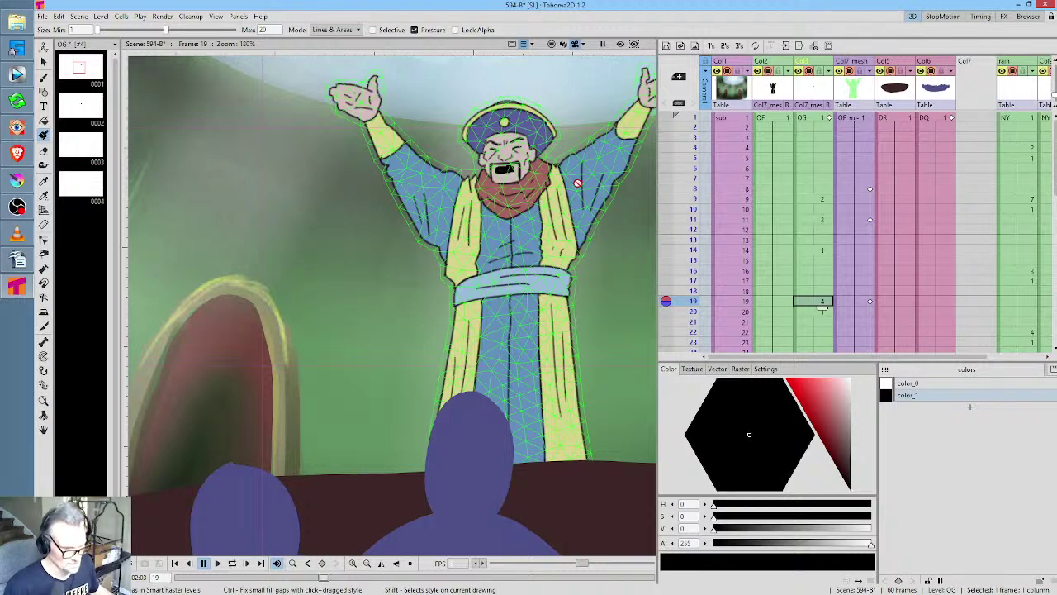
# Refine the edges of drawing 4's open mouth with black brush strokes, and return to the scene view at frame 19
pyautogui.click(83, 183)
pyautogui.scroll(4, 465, 323)
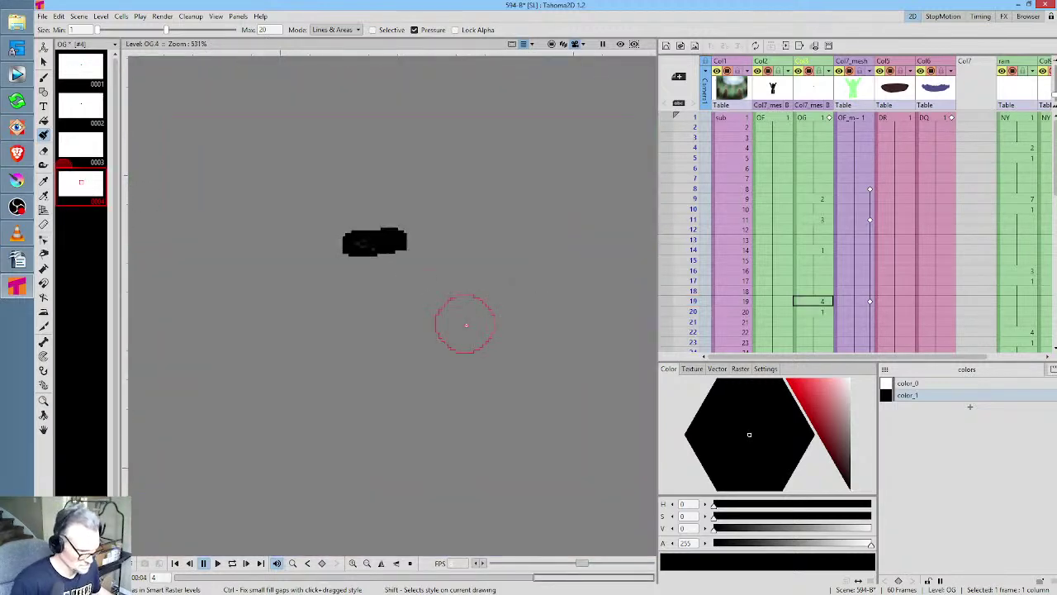
pyautogui.press('b')
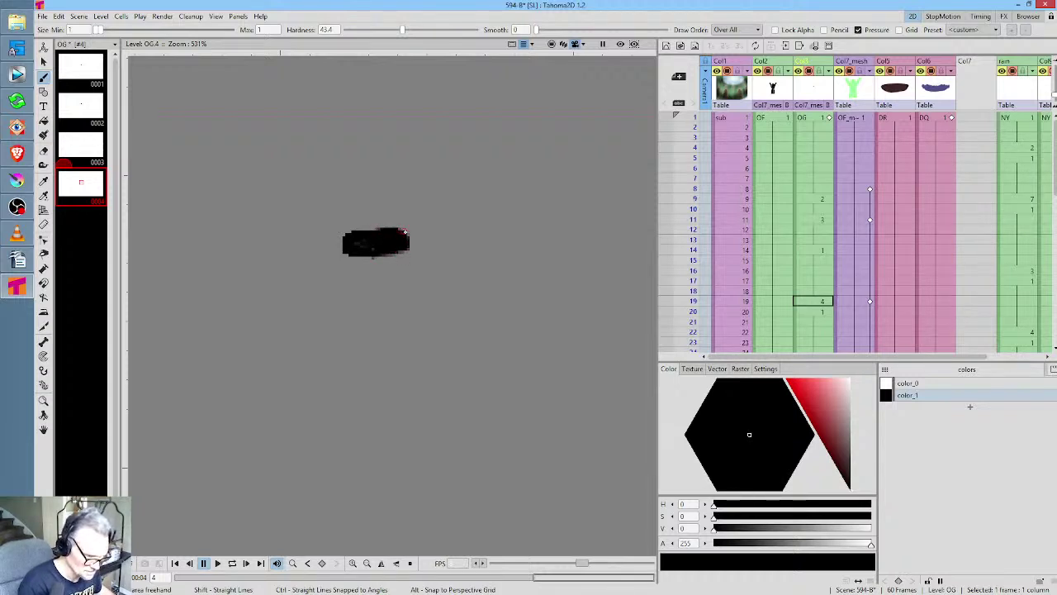
pyautogui.moveTo(409, 237)
pyautogui.mouseDown()
pyautogui.moveTo(345, 244)
pyautogui.moveTo(353, 253)
pyautogui.moveTo(364, 239)
pyautogui.mouseUp()
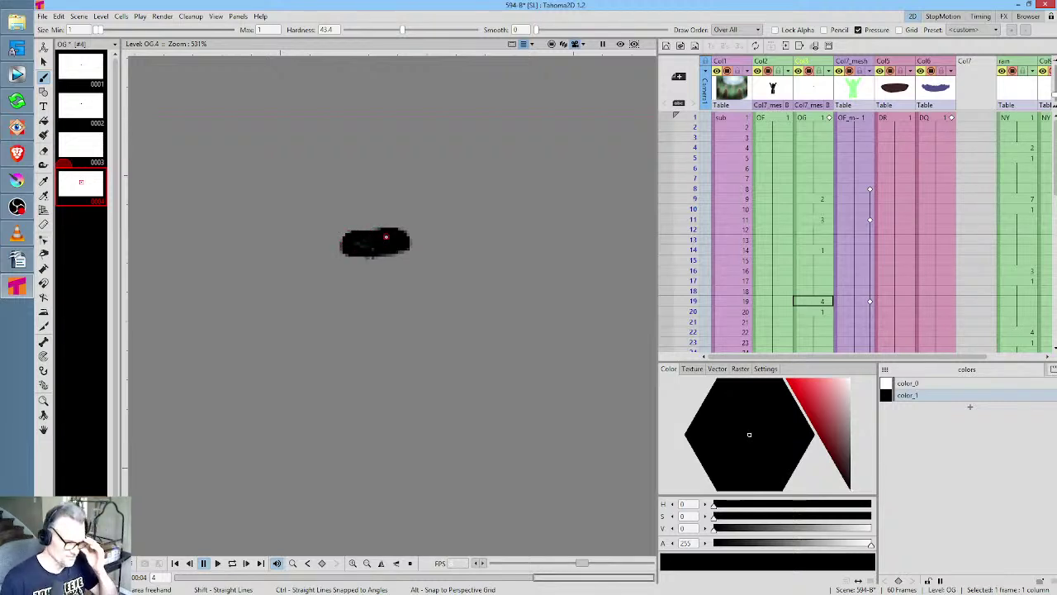
pyautogui.click(822, 307)
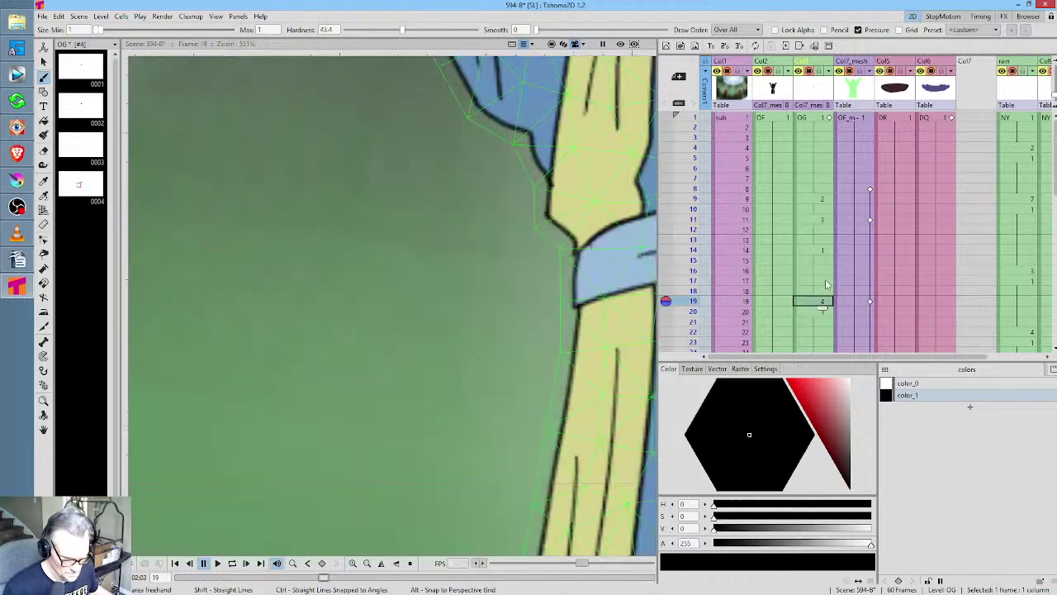
pyautogui.scroll(-5, 826, 305)
# Extend the hold of drawing 4 in the OG column from frame 19 through frame 25
pyautogui.scroll(-4, 562, 226)
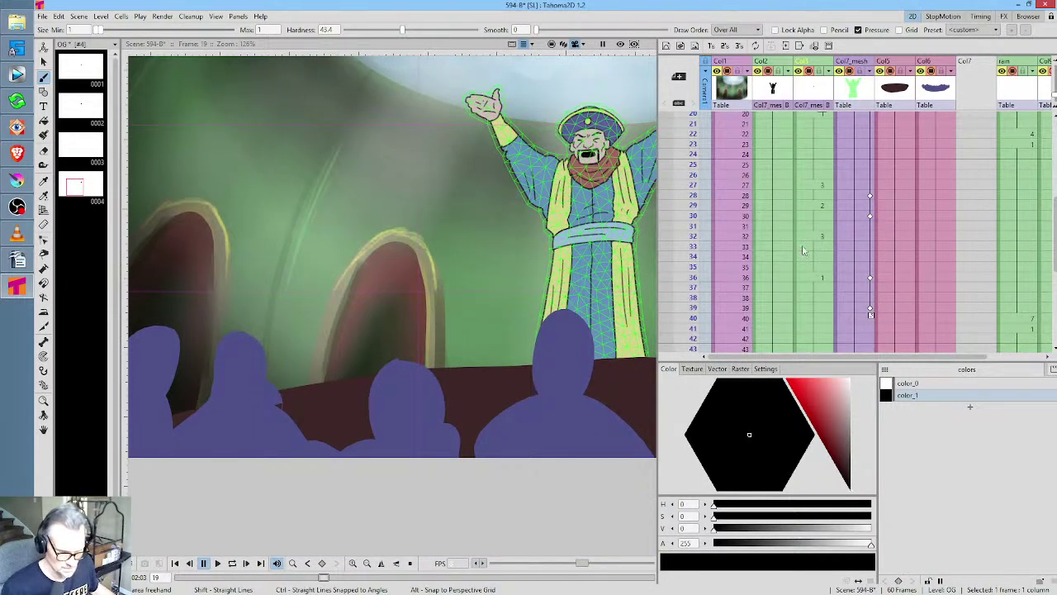
pyautogui.moveTo(694, 157); pyautogui.dragTo(695, 258)
pyautogui.moveTo(689, 145)
pyautogui.mouseDown()
pyautogui.moveTo(692, 115)
pyautogui.moveTo(696, 216)
pyautogui.moveTo(693, 169)
pyautogui.mouseUp()
pyautogui.click(814, 180)
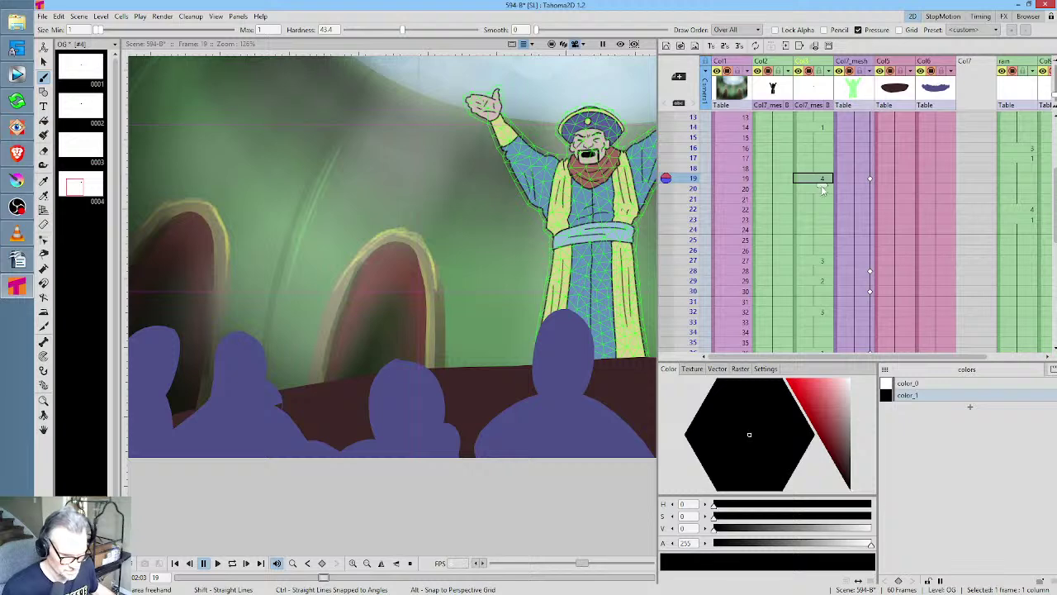
pyautogui.moveTo(823, 190); pyautogui.dragTo(823, 281)
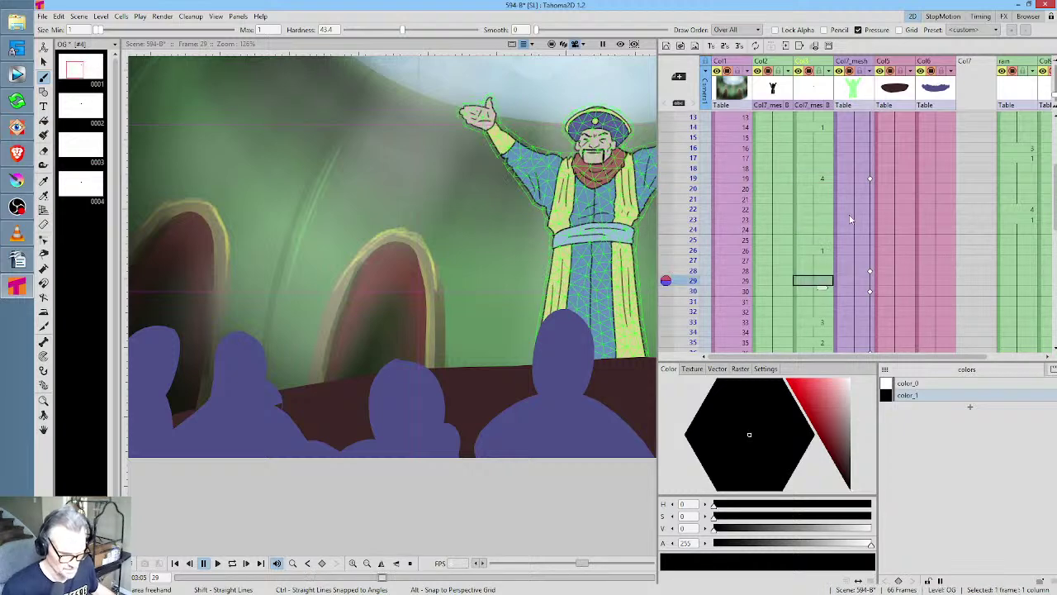
# Delete all OG column cells from frame 32 to the column's end
pyautogui.scroll(-4, 851, 219)
pyautogui.click(821, 180)
pyautogui.scroll(-8, 817, 206)
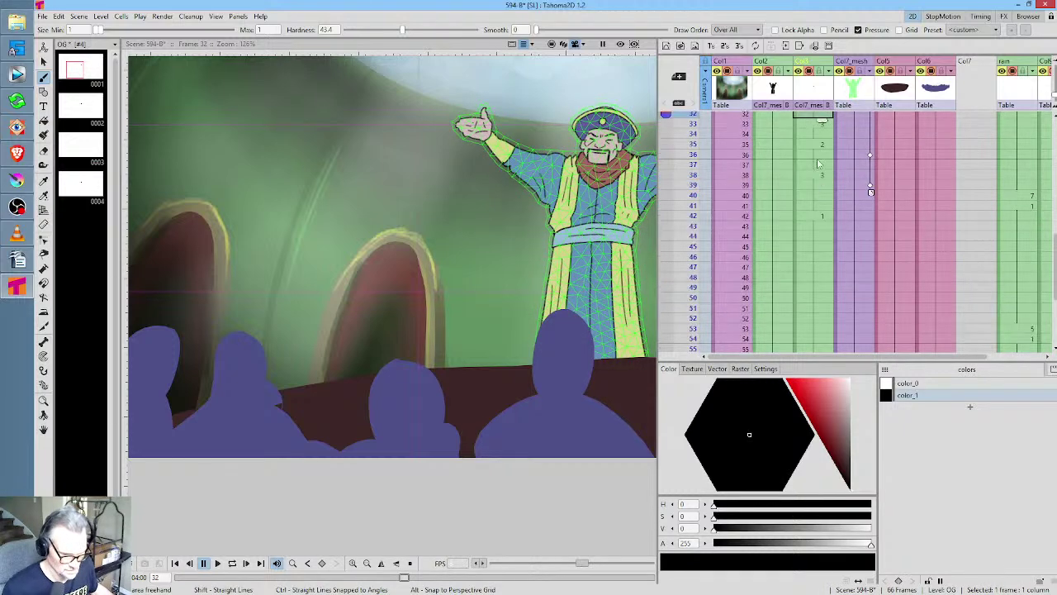
pyautogui.keyDown('shift'); pyautogui.click(816, 268); pyautogui.keyUp('shift')
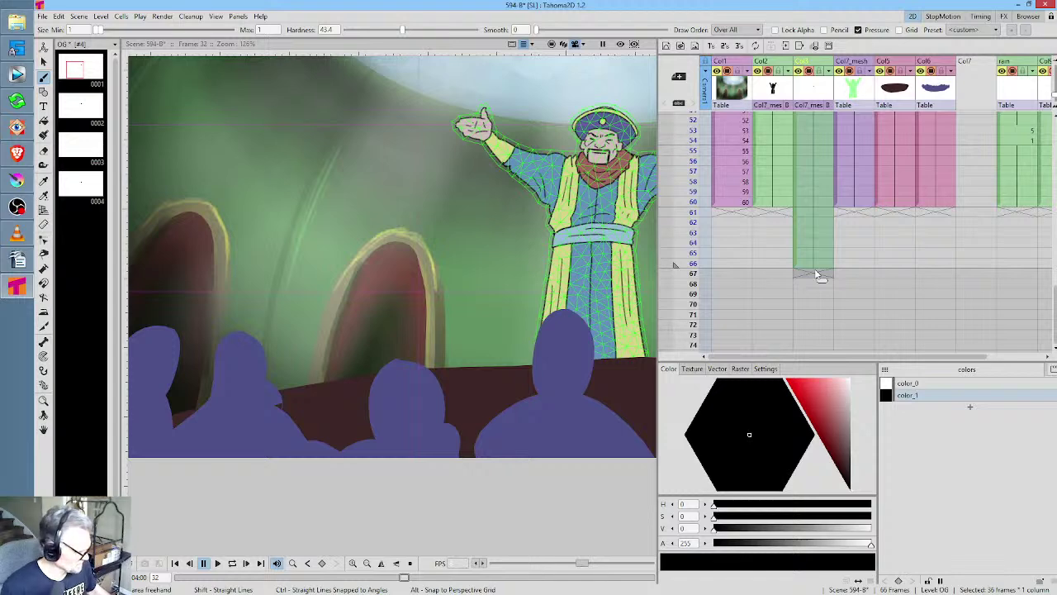
pyautogui.press('Delete')
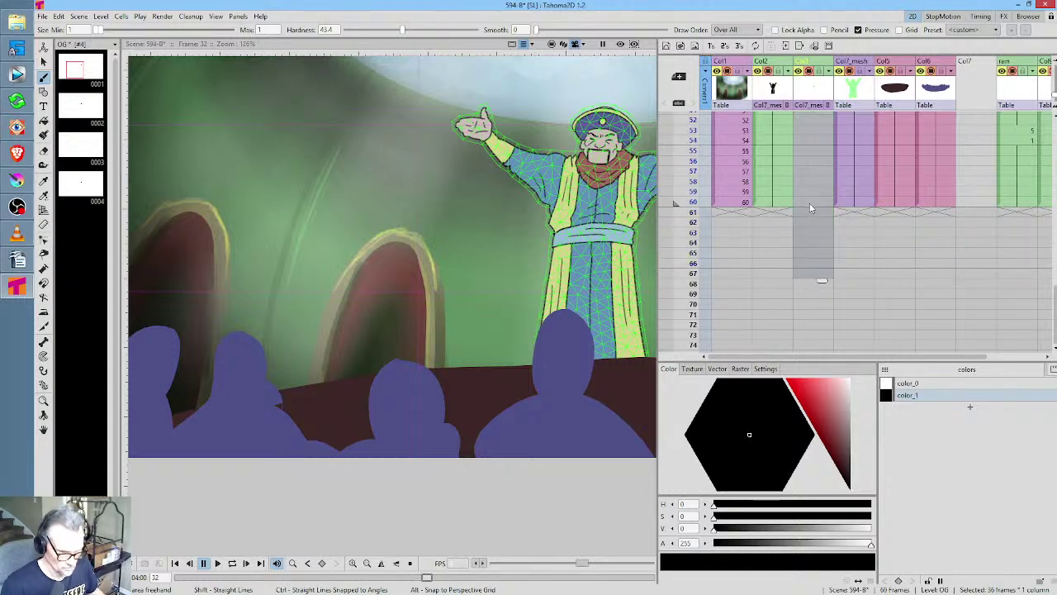
# Fill the empty OG column cells from frame 32 to frame 60 with the preceding drawing
pyautogui.click(813, 204)
pyautogui.scroll(8, 813, 206)
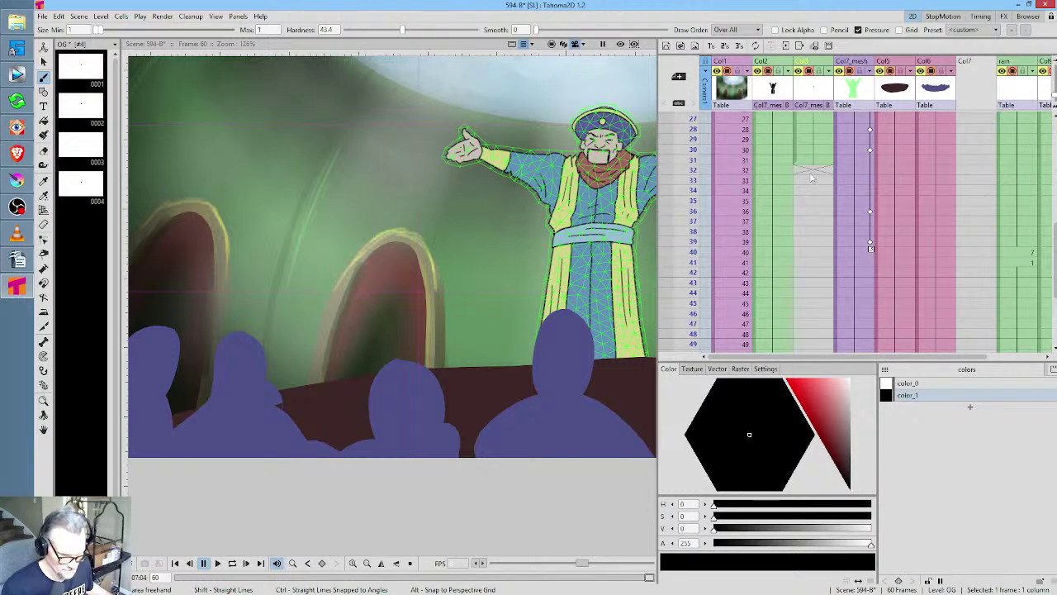
pyautogui.keyDown('shift'); pyautogui.click(811, 176); pyautogui.keyUp('shift')
pyautogui.rightClick(811, 176)
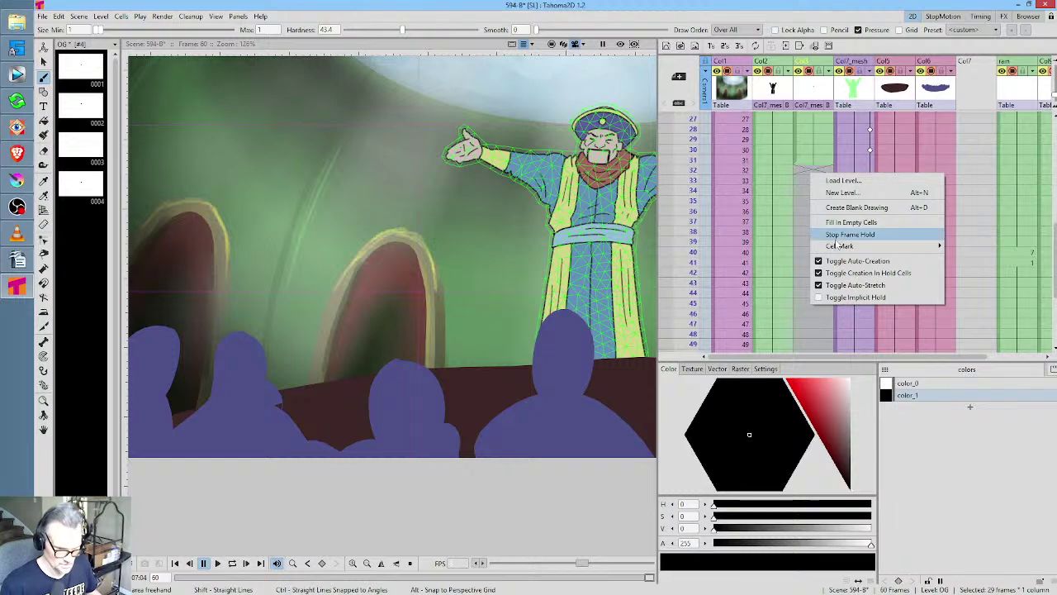
pyautogui.click(839, 223)
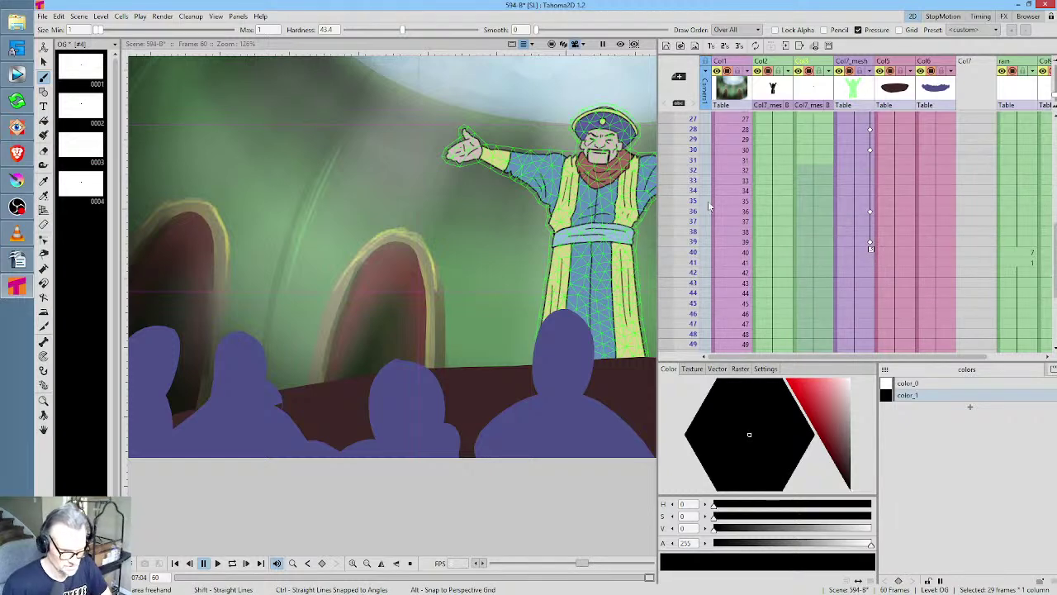
# Scrub the scene to check the robed man's mouth timing, and save scene 594-B with its OG level
pyautogui.scroll(5, 709, 206)
pyautogui.moveTo(692, 125); pyautogui.dragTo(701, 345)
pyautogui.moveTo(700, 302)
pyautogui.mouseDown()
pyautogui.moveTo(698, 202)
pyautogui.moveTo(706, 321)
pyautogui.mouseUp()
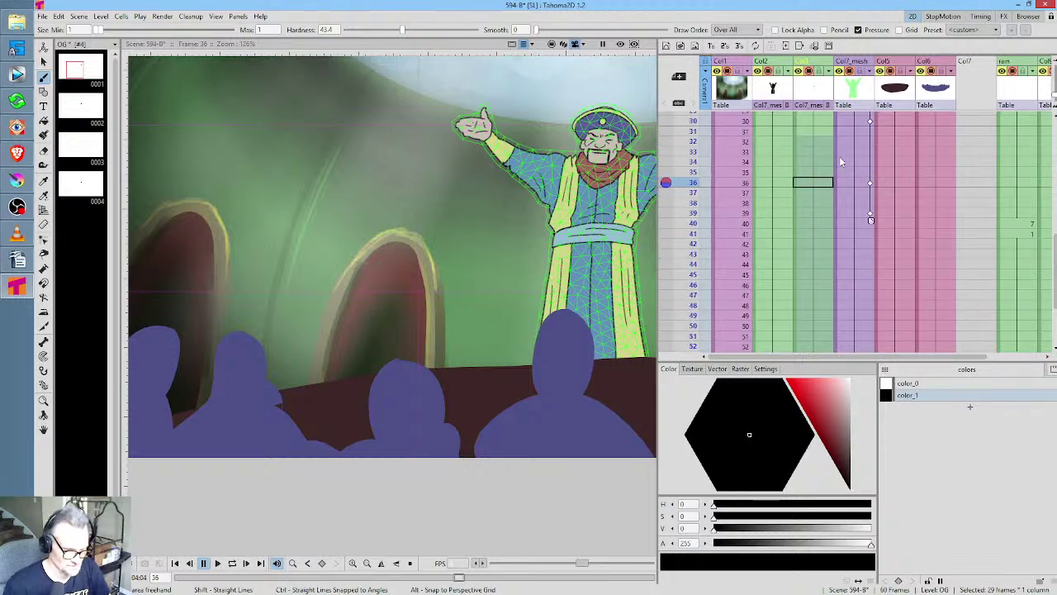
pyautogui.moveTo(699, 151); pyautogui.dragTo(701, 304)
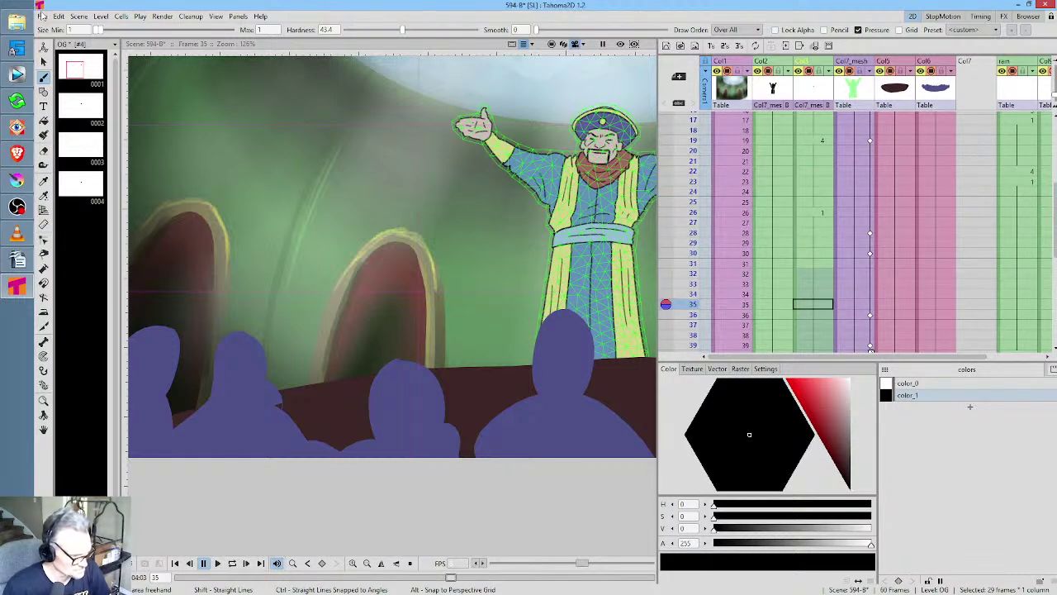
pyautogui.click(42, 16)
pyautogui.click(55, 53)
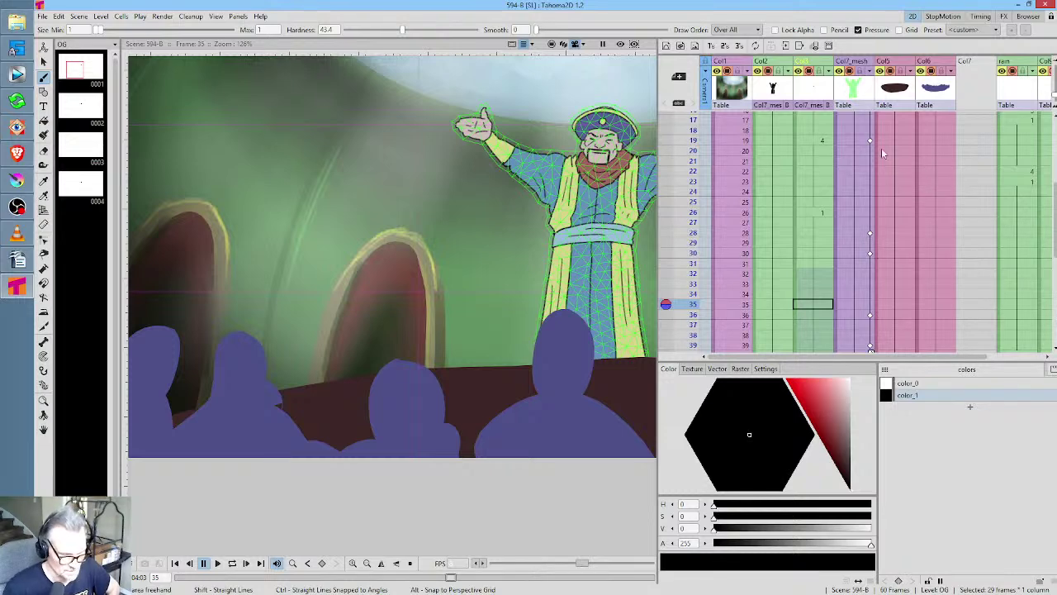
# Play the scene from frame 1 and step through frames 15 to 18 to examine when the mouth opens
pyautogui.click(693, 132)
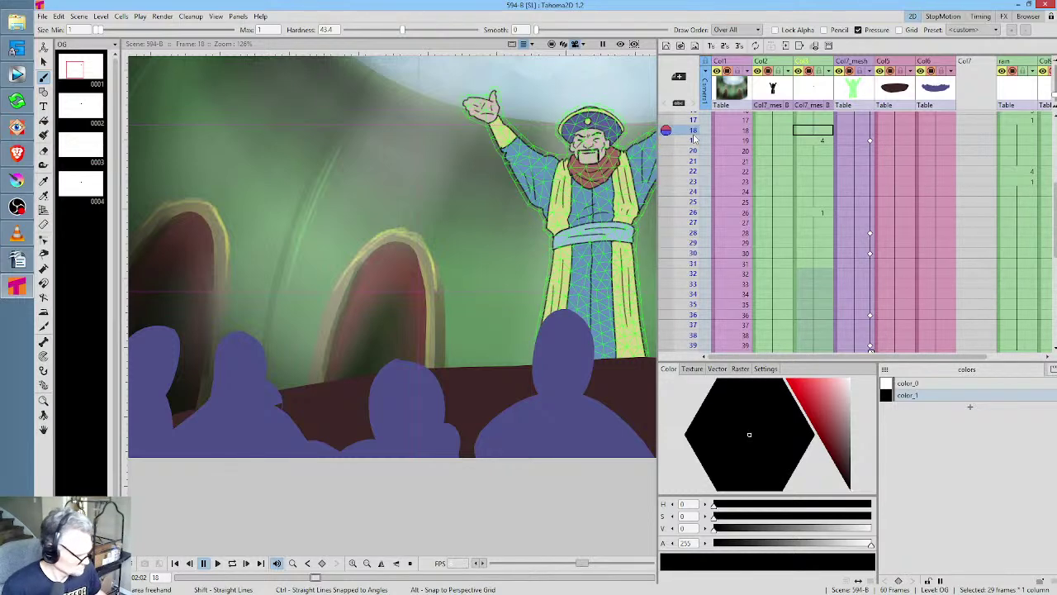
pyautogui.hotkey('alt', ',')
pyautogui.scroll(-3, 446, 205)
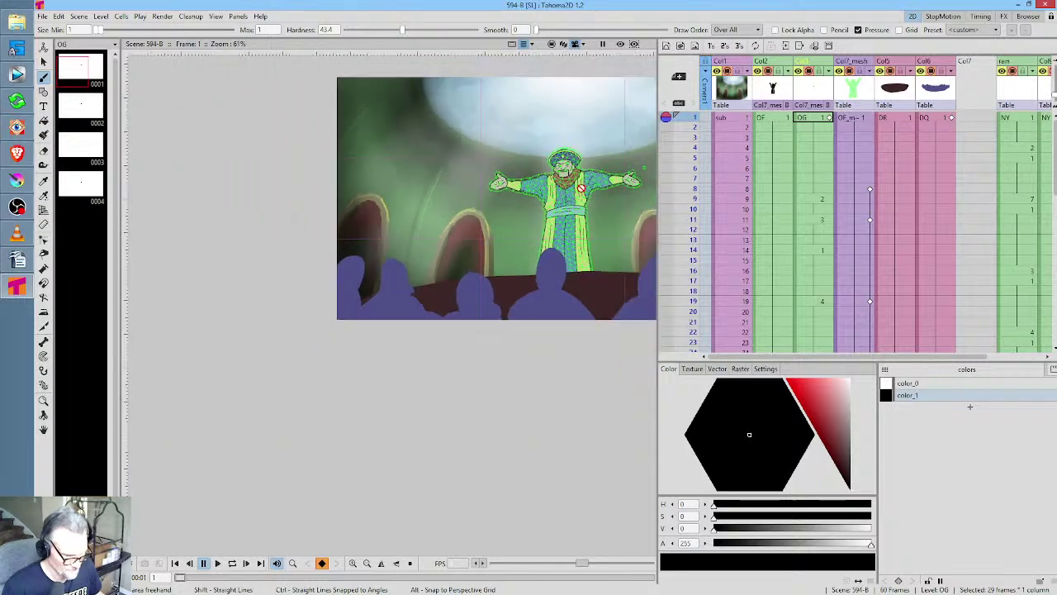
pyautogui.press('p')
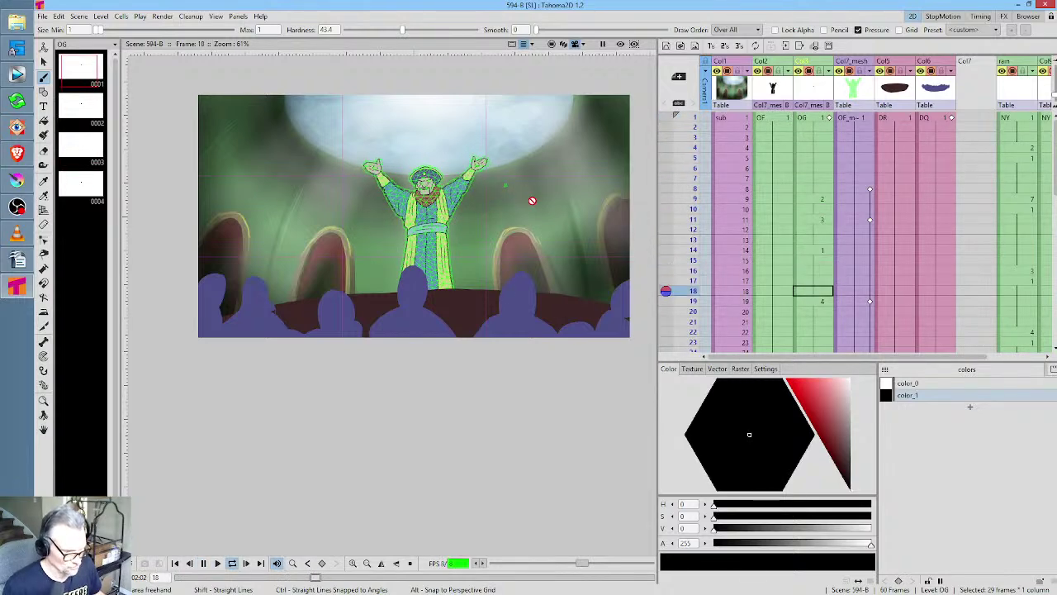
pyautogui.click(814, 245)
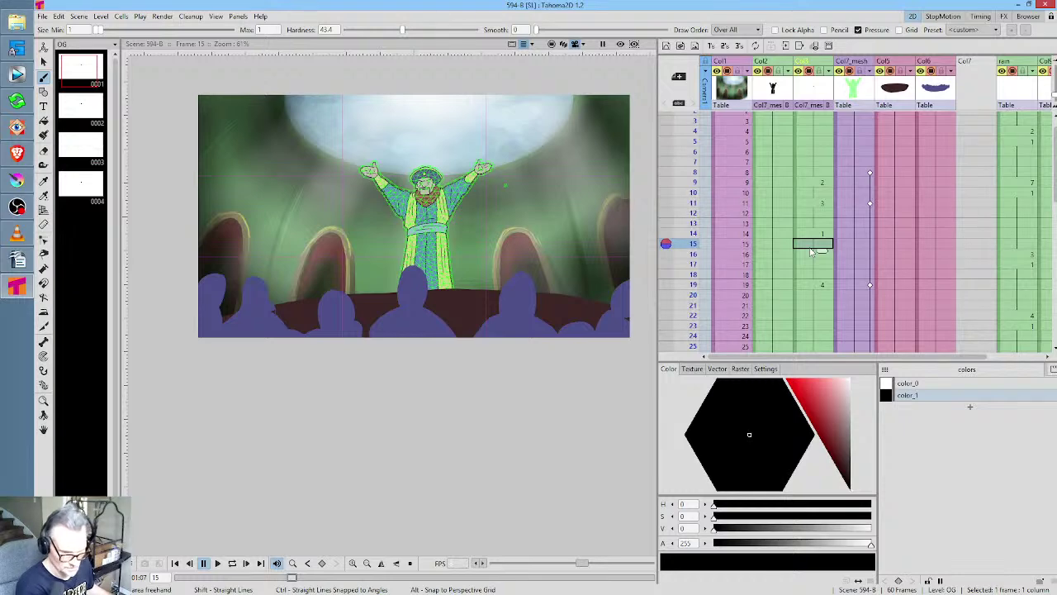
pyautogui.press('Down')
pyautogui.press('Down')
pyautogui.press('Down')
pyautogui.press('Down')
pyautogui.press('Up')
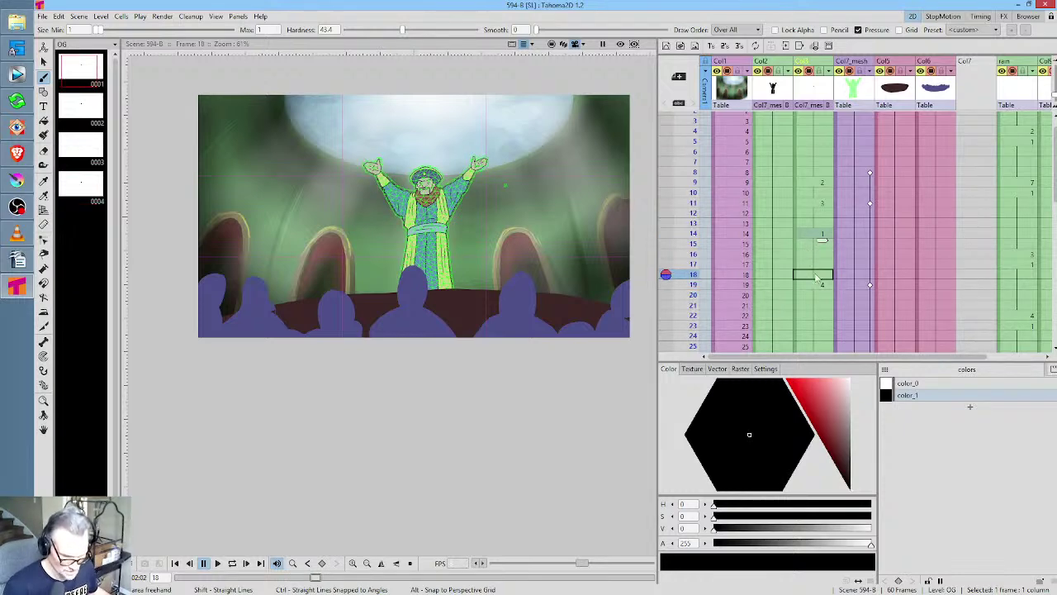
# Delete the OG column's cells at frames 16 to 18 and extend its last drawing from frame 57 to frame 60
pyautogui.moveTo(816, 280); pyautogui.dragTo(822, 261)
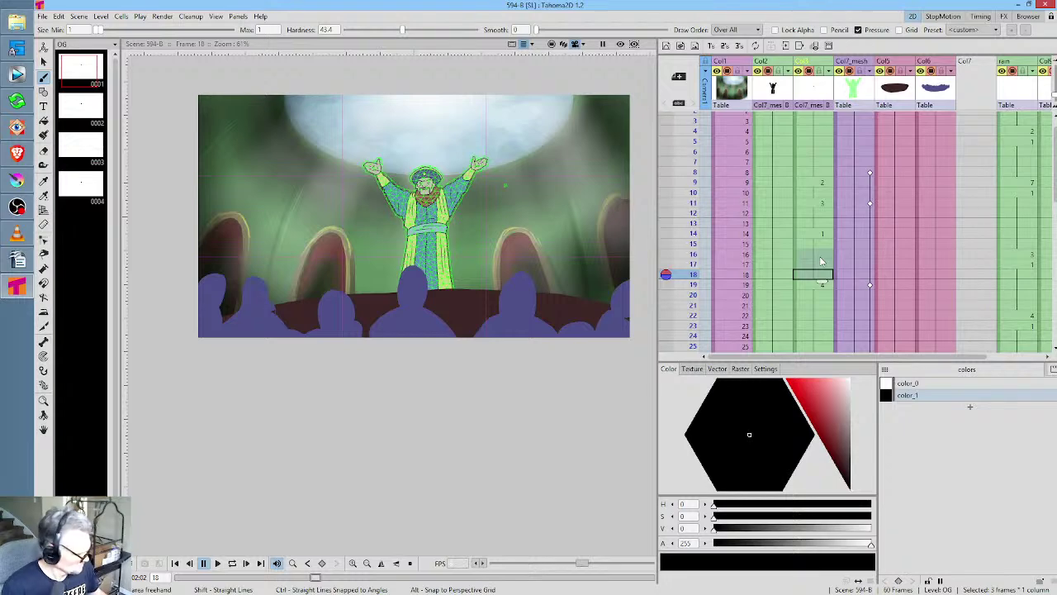
pyautogui.scroll(-6, 824, 261)
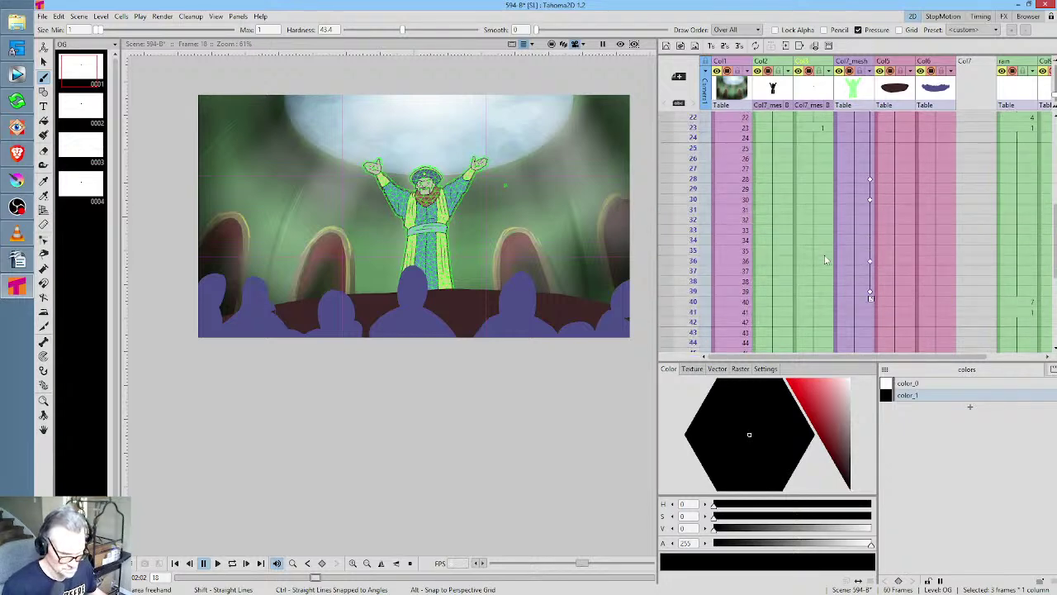
pyautogui.scroll(2, 824, 261)
pyautogui.scroll(-10, 824, 257)
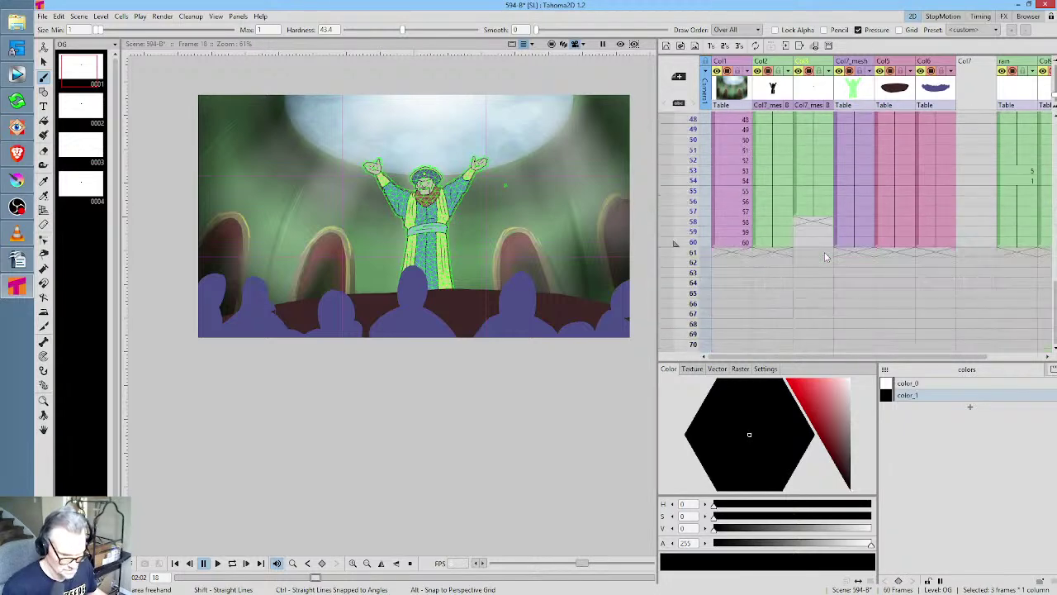
pyautogui.click(818, 211)
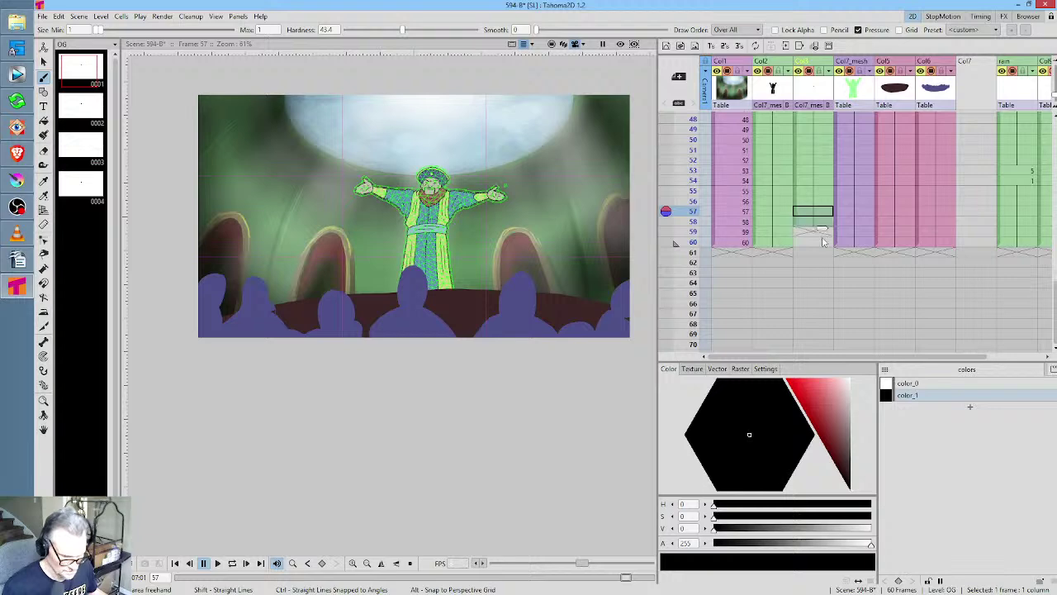
pyautogui.scroll(14, 821, 254)
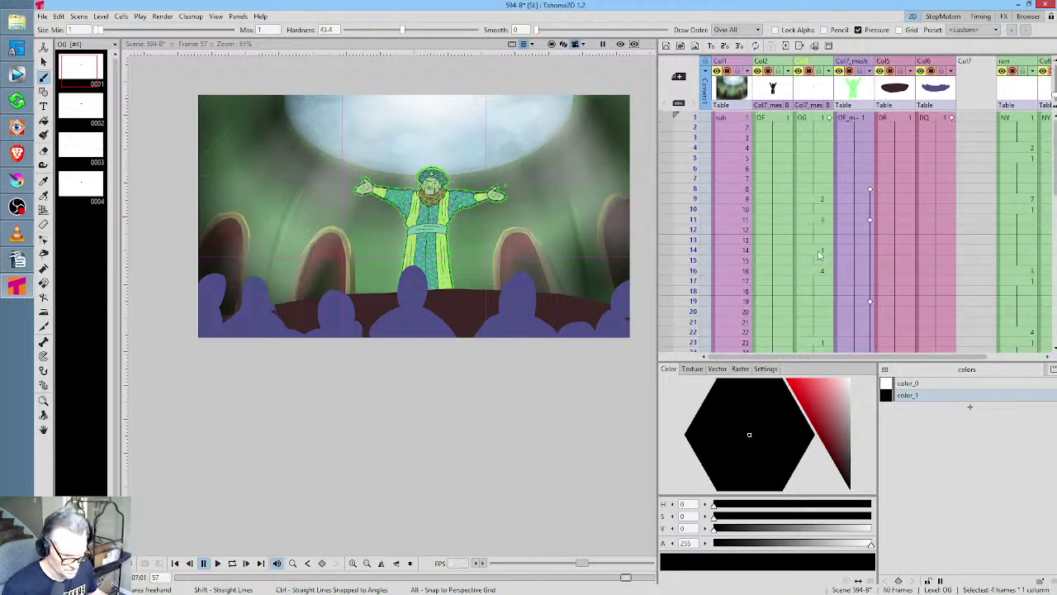
# Play the scene from frame 1 to examine the robed man's mouth timing as his arms rise
pyautogui.click(813, 121)
pyautogui.press('p')
pyautogui.scroll(3, 406, 203)
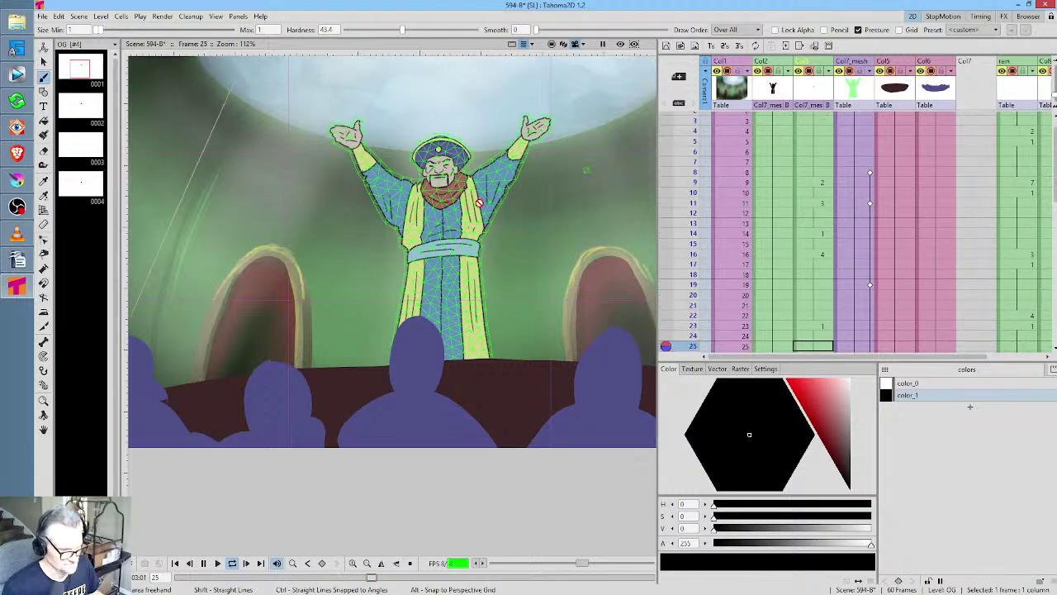
pyautogui.press('p')
# Delete the OG column's two cells at frames 21 and 22, and replay the scene to check the shortened open mouth
pyautogui.click(821, 296)
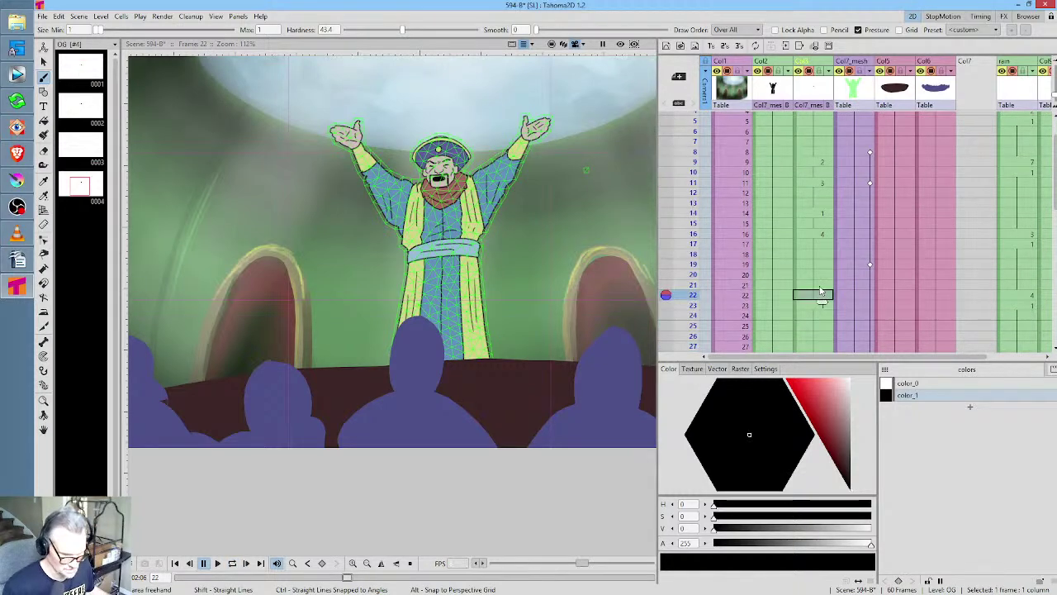
pyautogui.moveTo(821, 285); pyautogui.dragTo(821, 282)
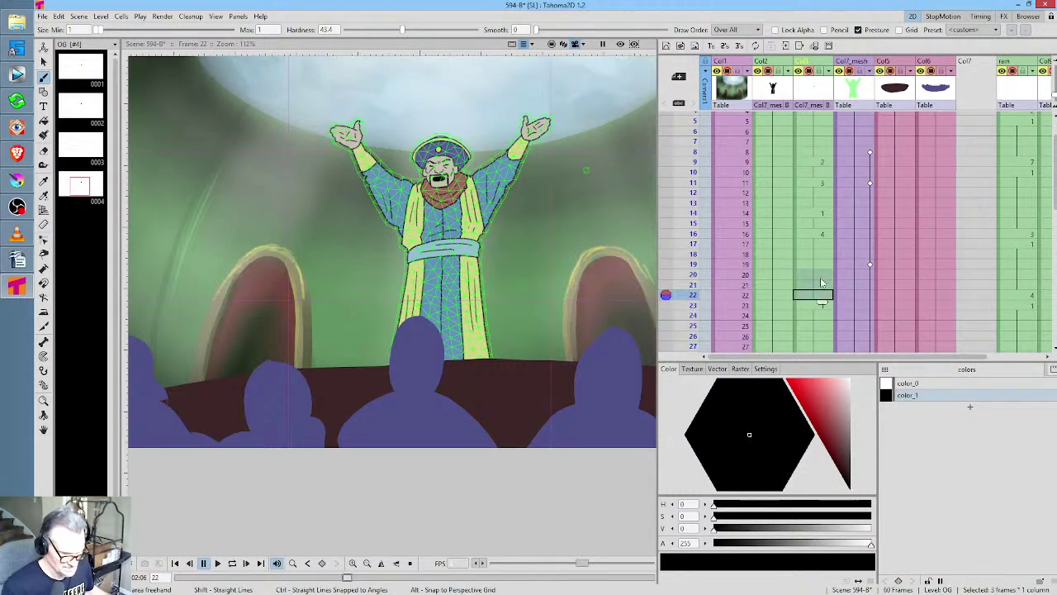
pyautogui.click(822, 286)
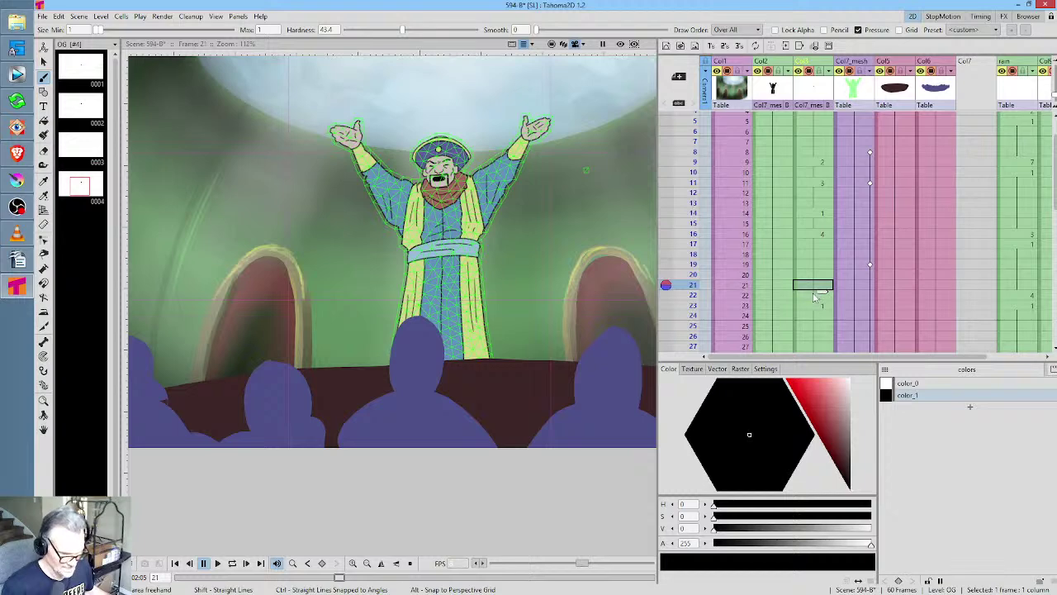
pyautogui.click(821, 142)
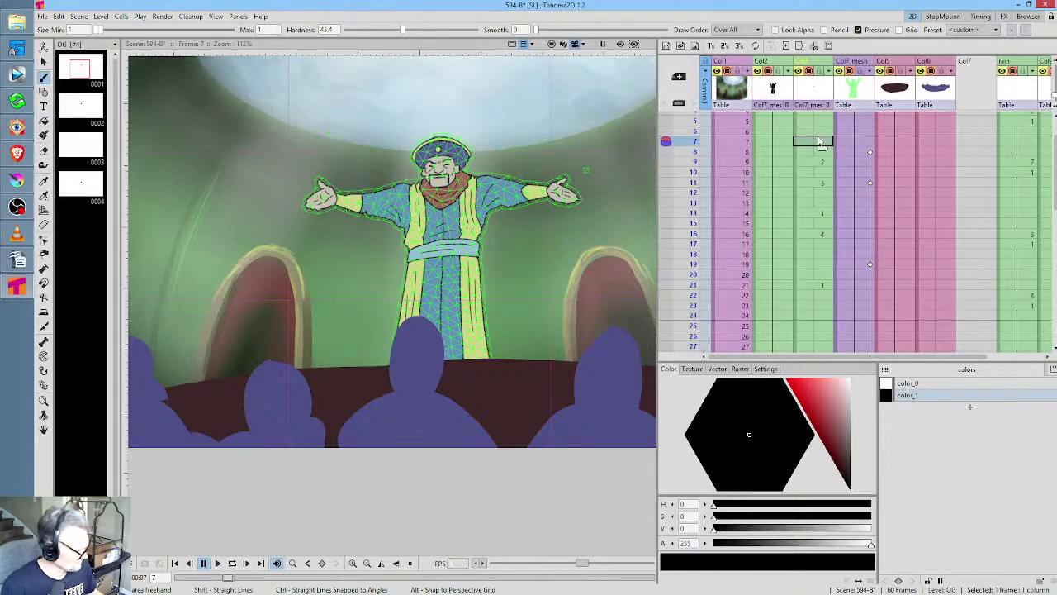
pyautogui.press('p')
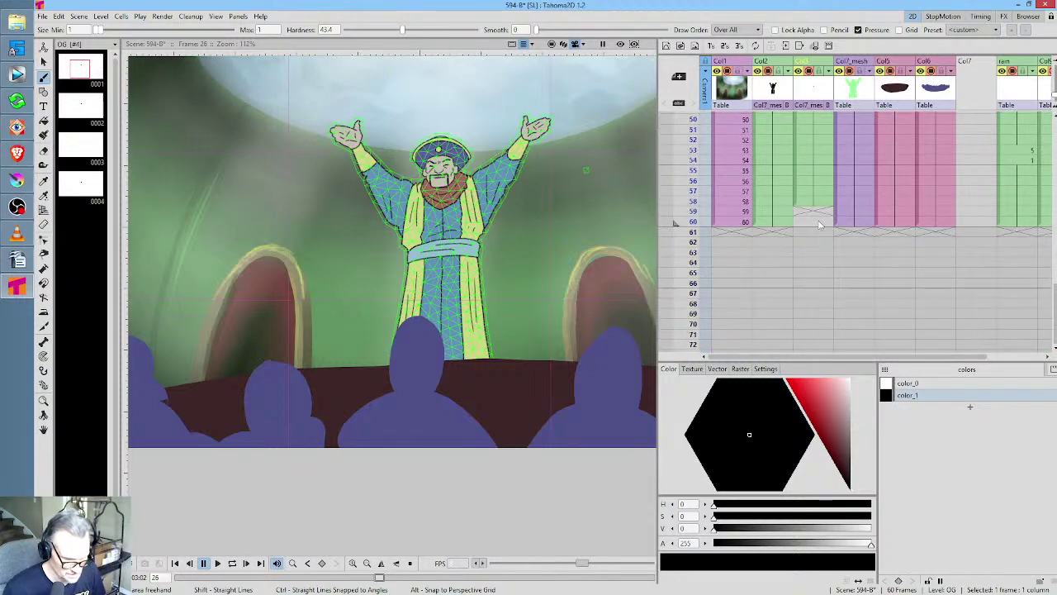
# Extend the OG column's last drawing from frame 58 to frame 60 and save the scene with all its levels
pyautogui.click(814, 201)
pyautogui.moveTo(815, 201); pyautogui.dragTo(821, 223)
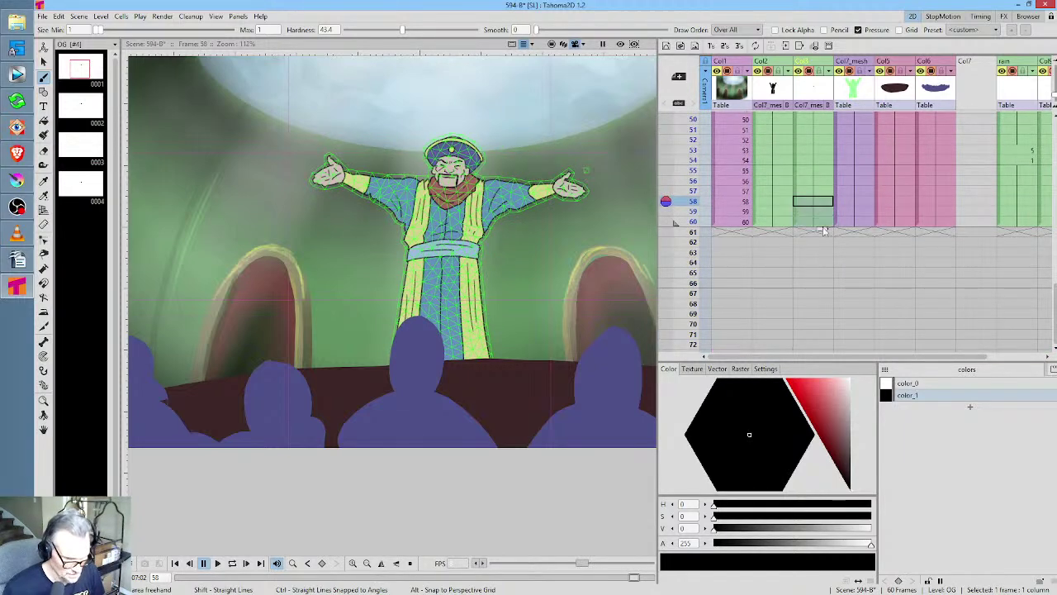
pyautogui.click(41, 16)
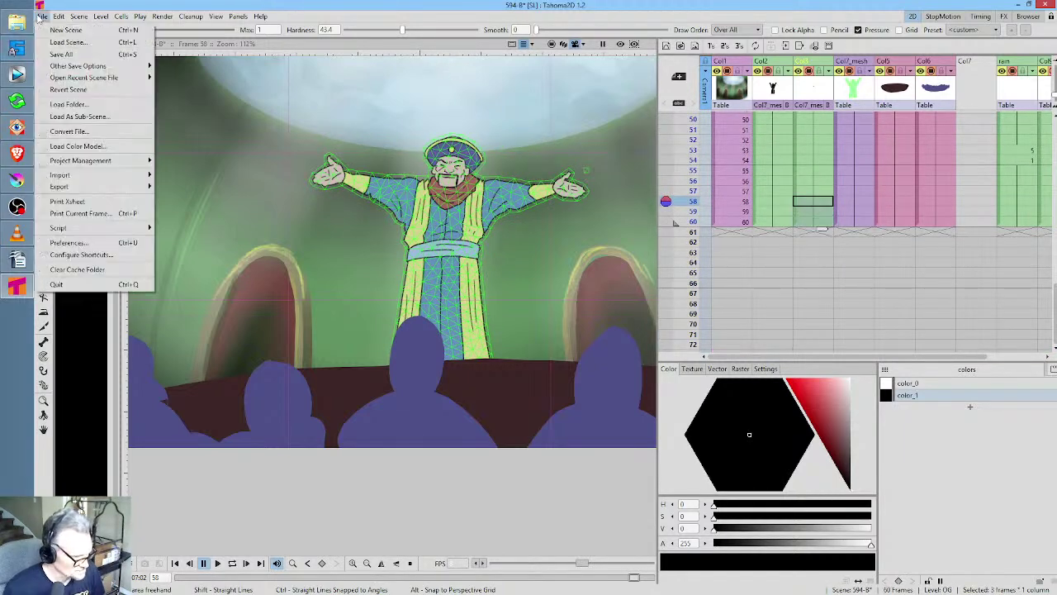
pyautogui.click(73, 56)
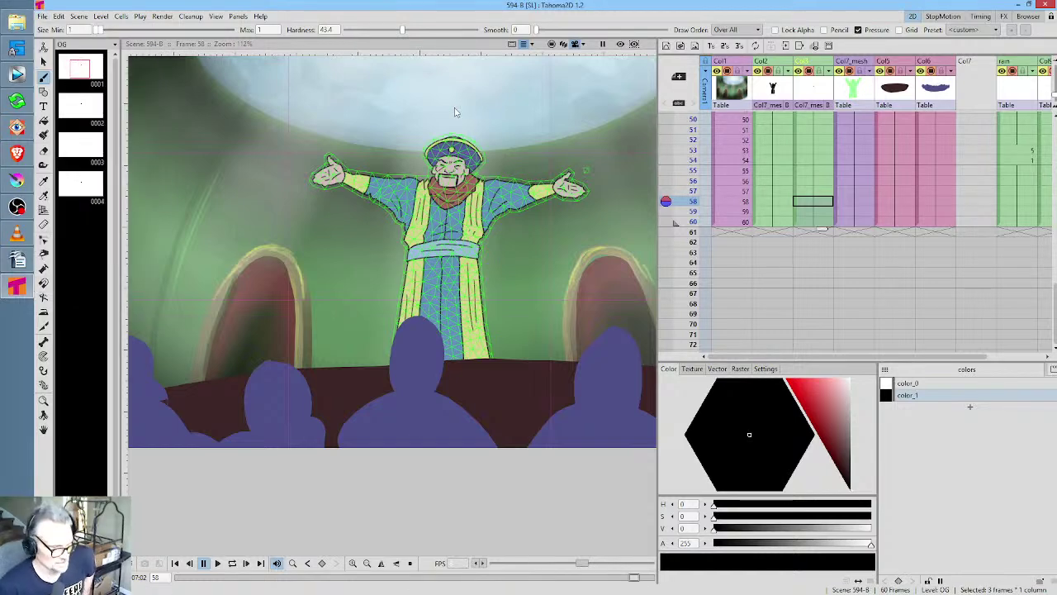
# Find the frame where the man's arms are fully raised and set the Col6 crowd cell at frame 19 to drawing 2
pyautogui.scroll(3, 936, 190)
pyautogui.click(896, 185)
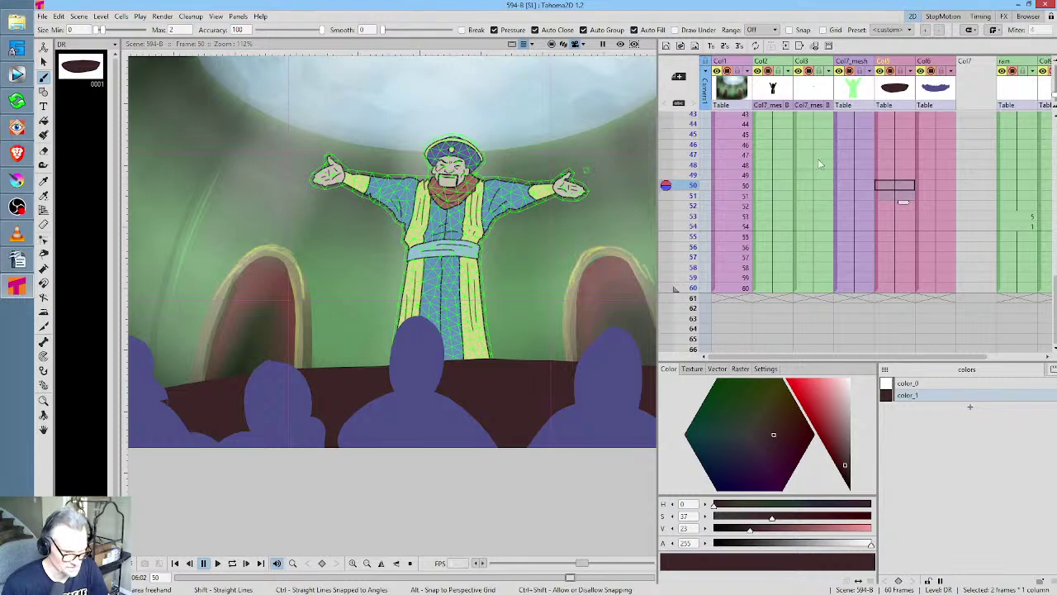
pyautogui.scroll(10, 820, 163)
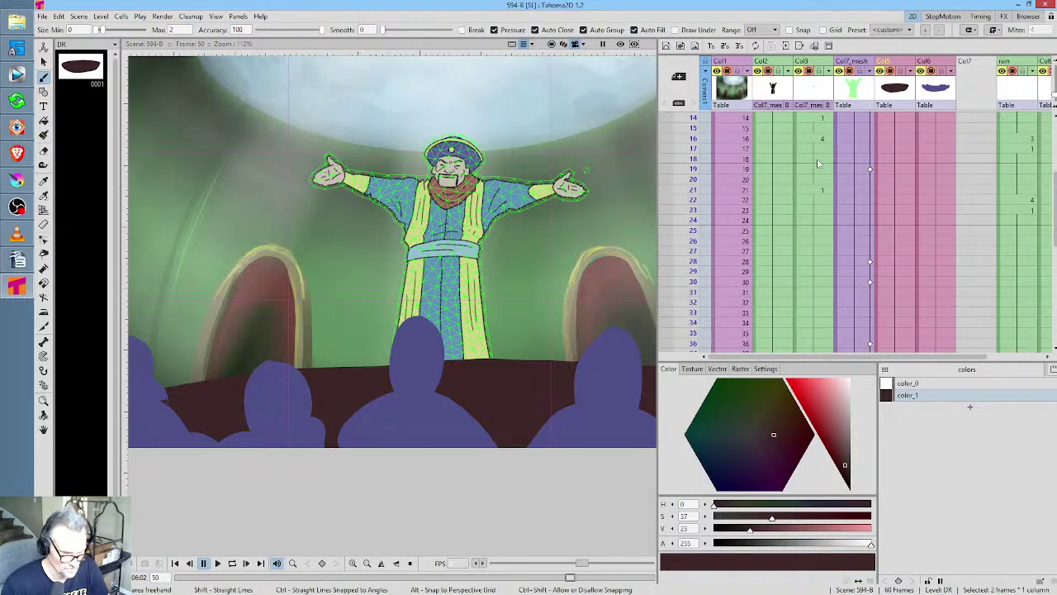
pyautogui.click(694, 159)
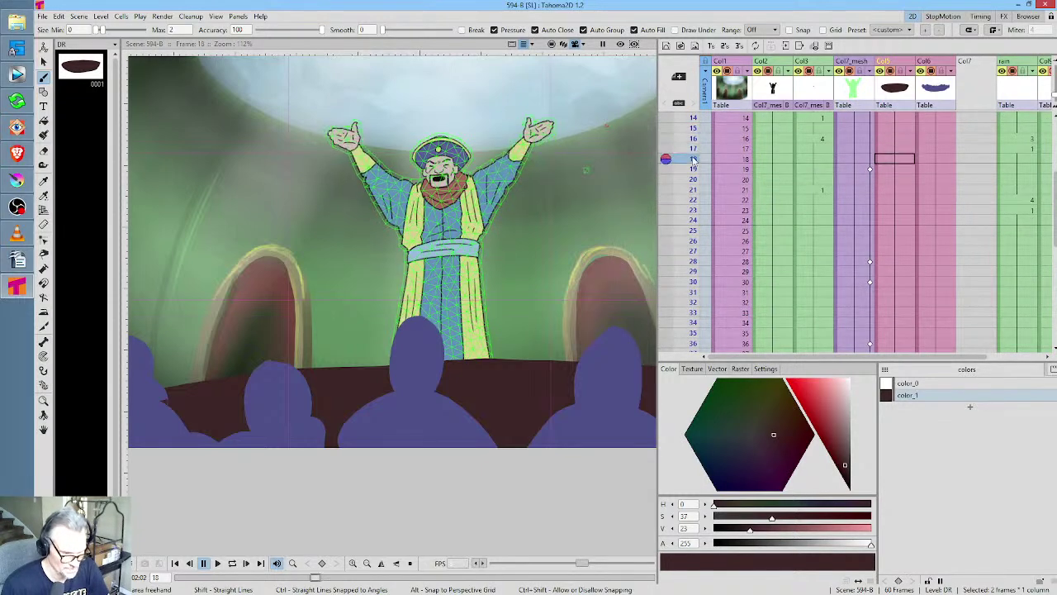
pyautogui.moveTo(694, 159)
pyautogui.mouseDown()
pyautogui.moveTo(694, 200)
pyautogui.moveTo(694, 168)
pyautogui.mouseUp()
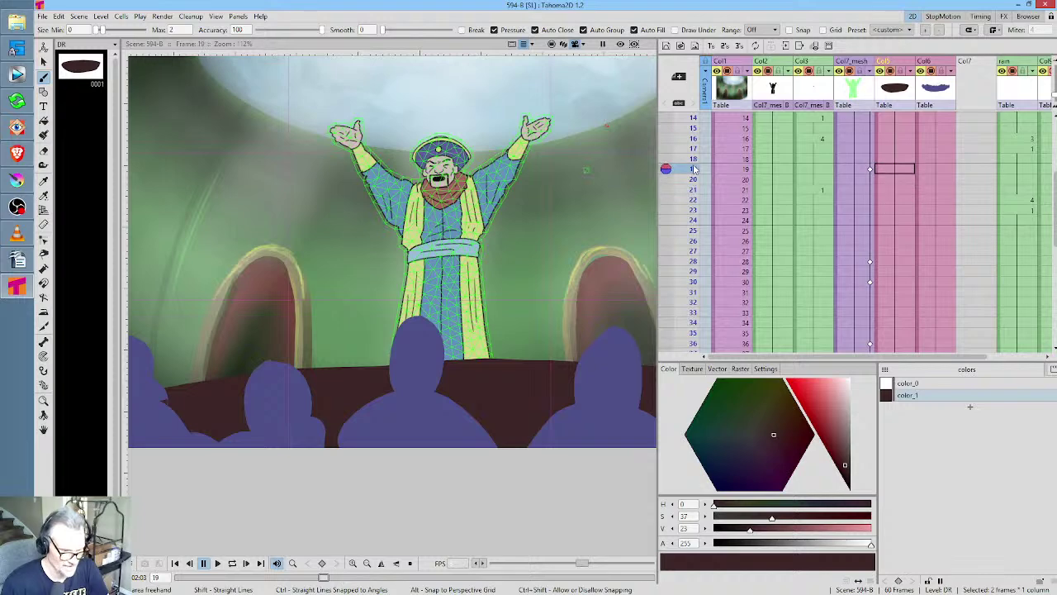
pyautogui.click(930, 168)
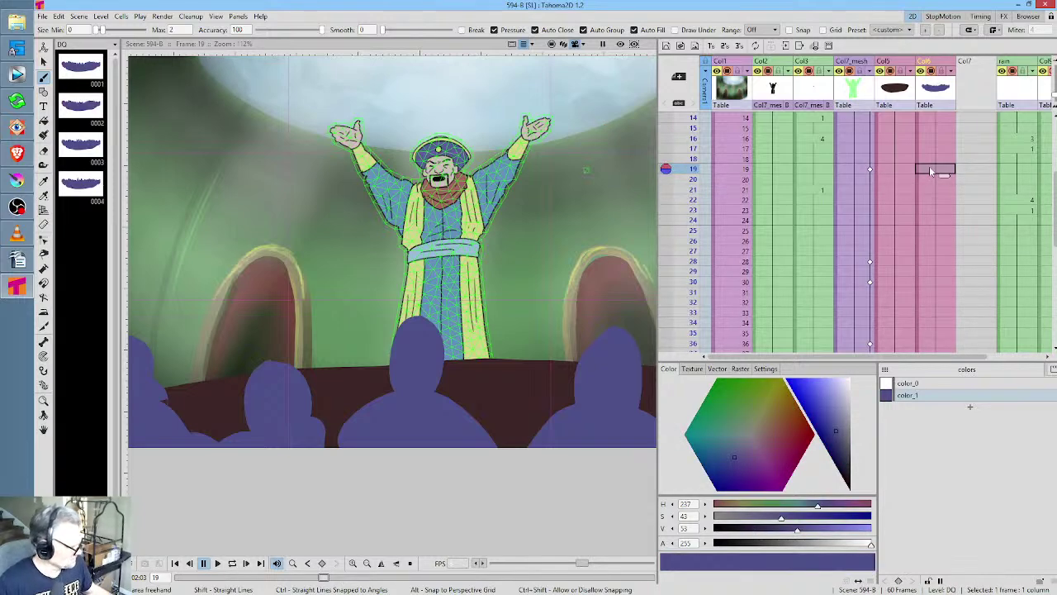
pyautogui.write('2')
pyautogui.press('Return')
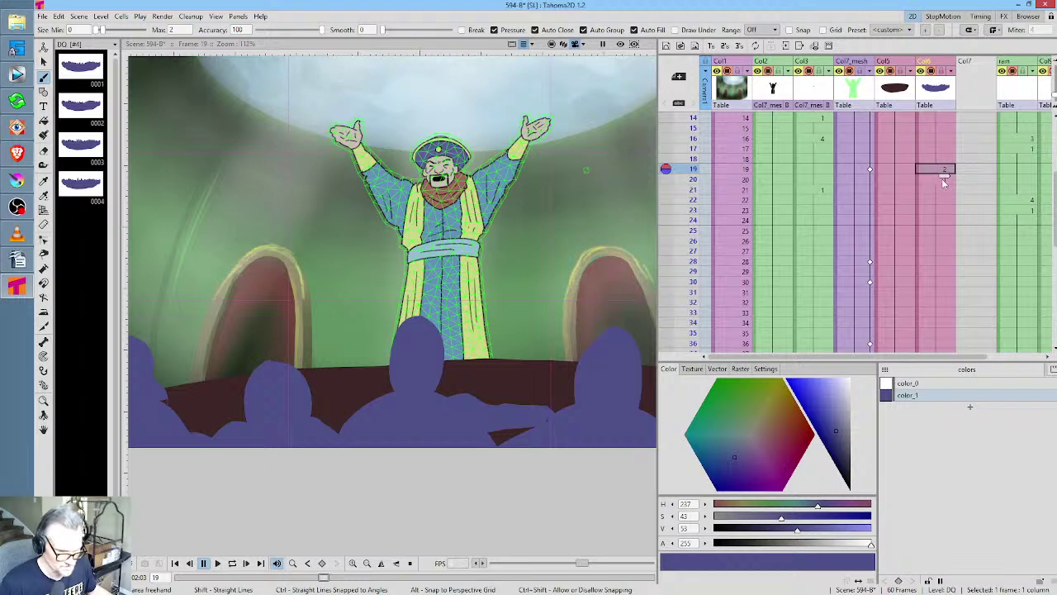
# Set the Col6 crowd cell at frame 20 to drawing 3 and hold it through frame 21
pyautogui.click(928, 180)
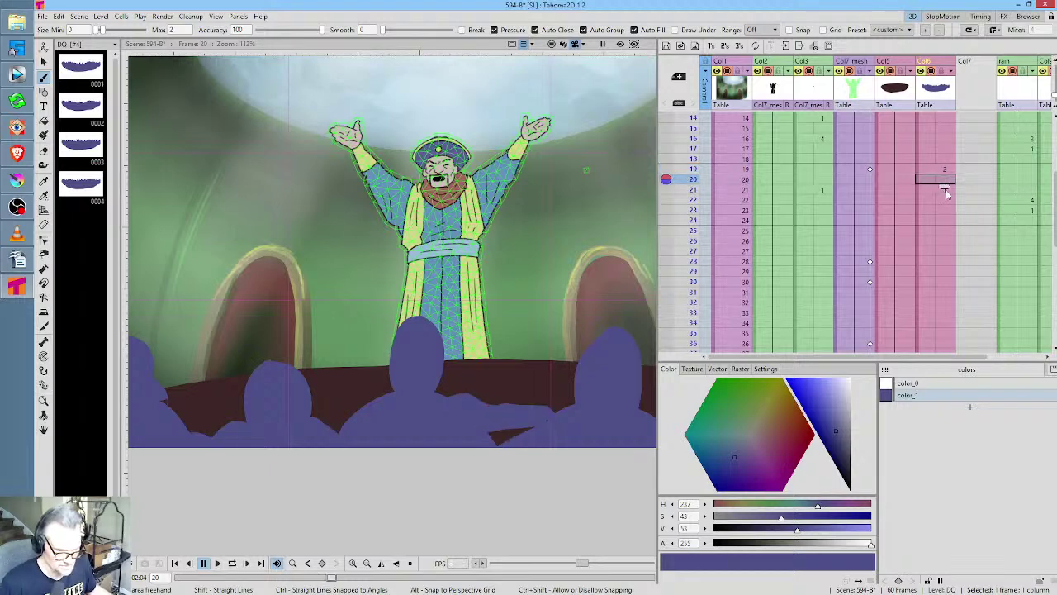
pyautogui.write('3')
pyautogui.press('Return')
pyautogui.click(931, 191)
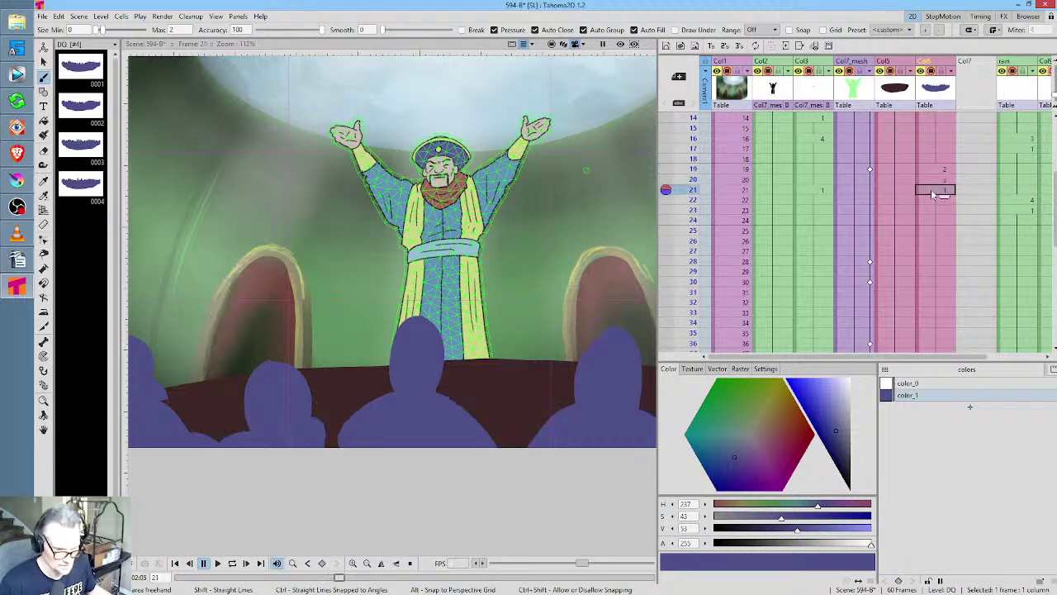
pyautogui.press('Up')
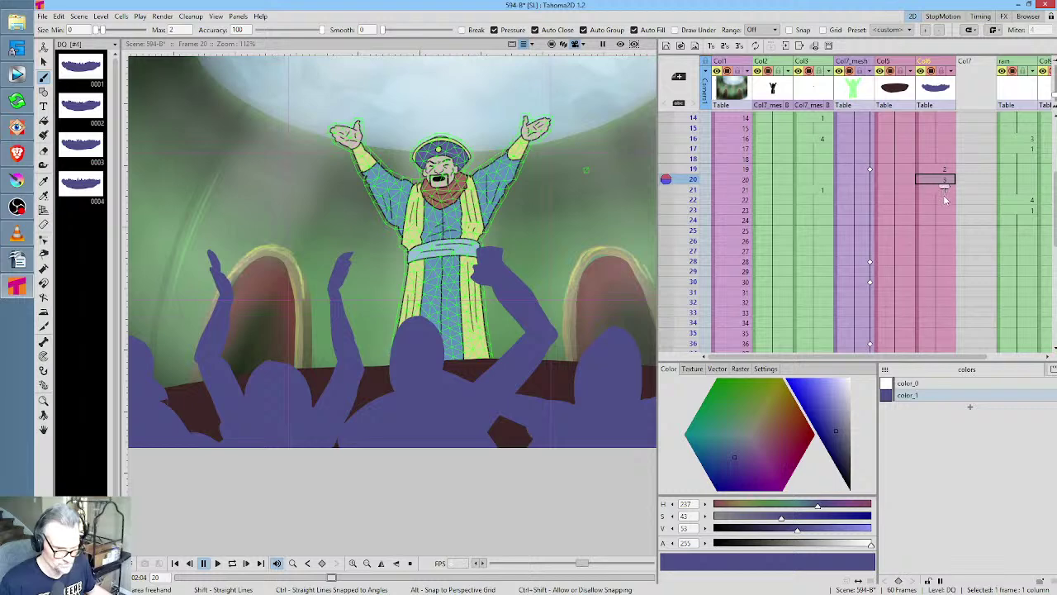
pyautogui.moveTo(945, 188); pyautogui.dragTo(944, 198)
# Set the Col6 crowd cell at frame 22 to drawing 4 and hold it through frame 23
pyautogui.click(927, 201)
pyautogui.write('4')
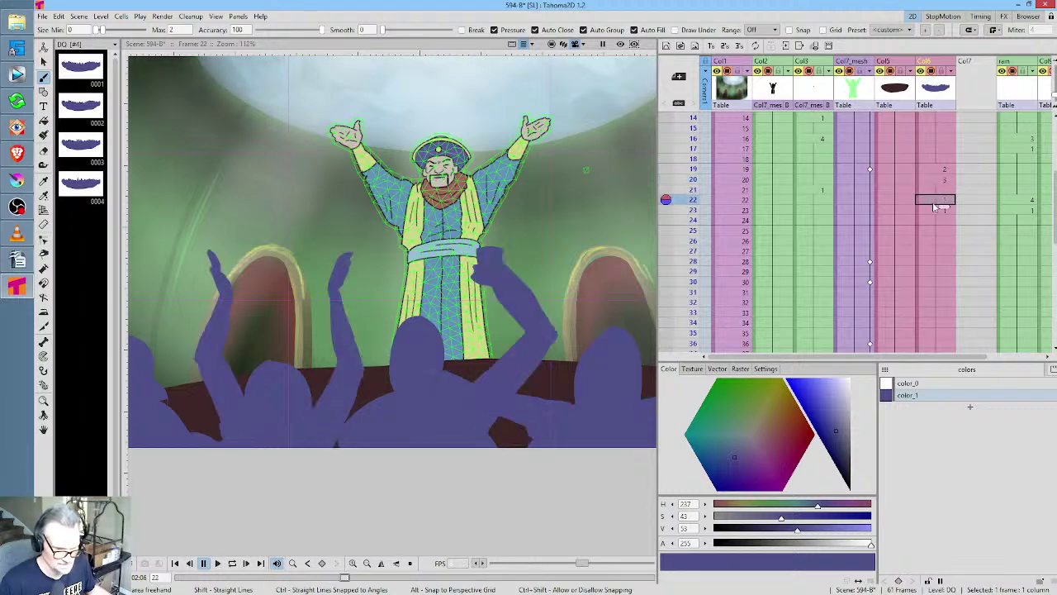
pyautogui.press('Return')
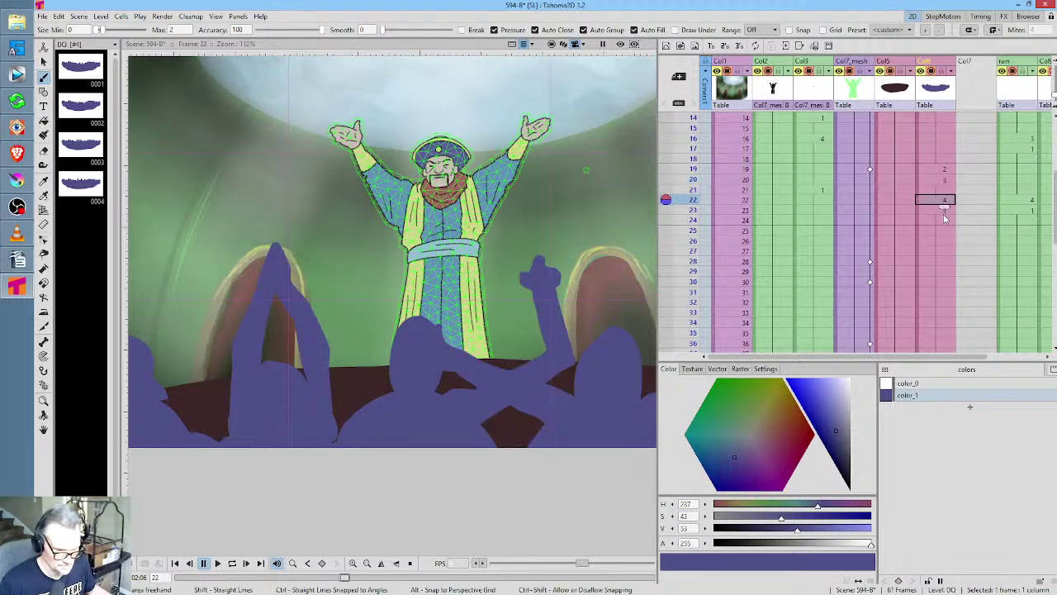
pyautogui.moveTo(946, 225); pyautogui.dragTo(944, 235)
# Delete all remaining Col6 crowd cells from frame 24 to frame 62
pyautogui.scroll(-10, 930, 261)
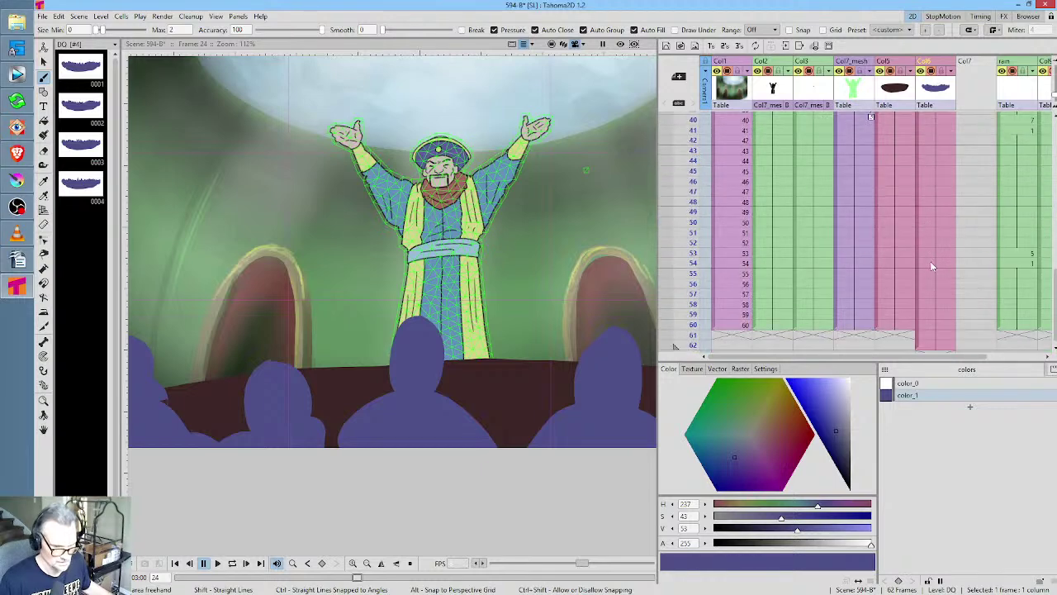
pyautogui.keyDown('shift'); pyautogui.click(935, 286); pyautogui.keyUp('shift')
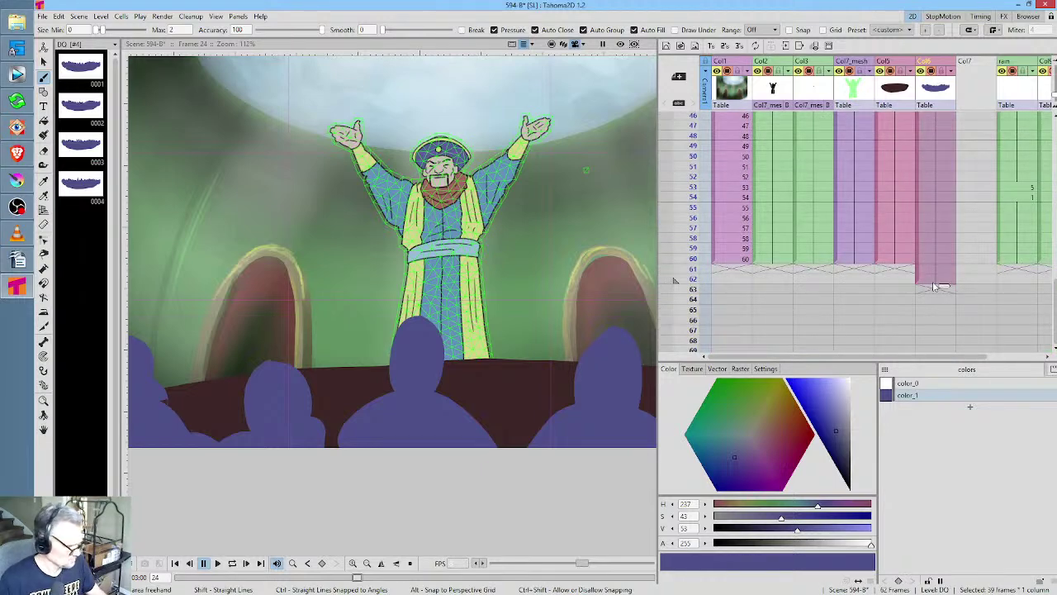
pyautogui.press('Delete')
pyautogui.scroll(10, 935, 248)
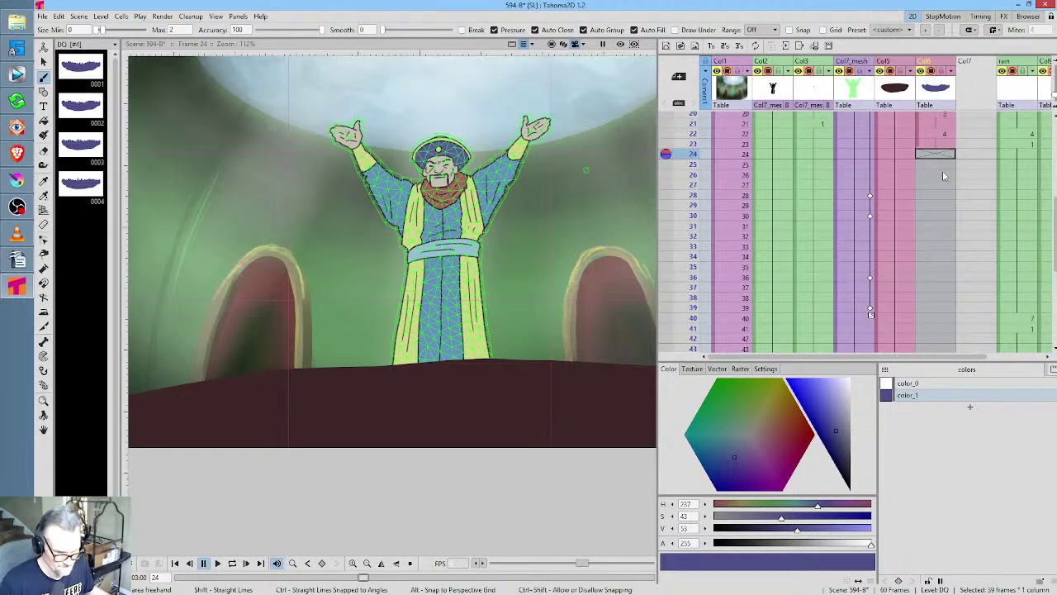
# Copy the Col6 crowd cells of frames 20 to 23 and paste them at frame 24
pyautogui.scroll(5, 943, 170)
pyautogui.click(694, 204)
pyautogui.moveTo(696, 235); pyautogui.dragTo(936, 277)
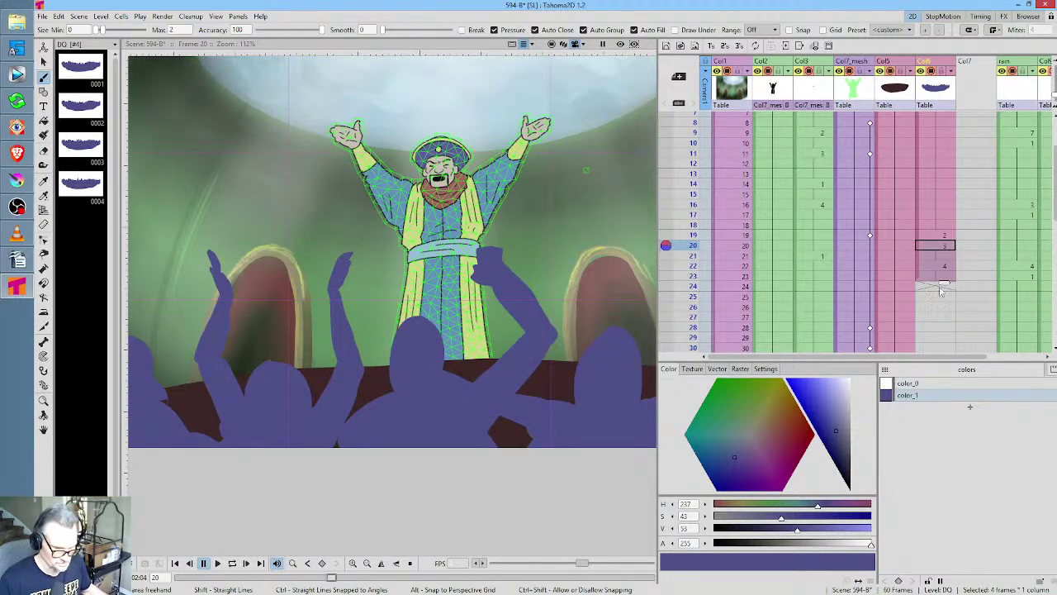
pyautogui.click(931, 288)
pyautogui.hotkey('ctrl', 'v')
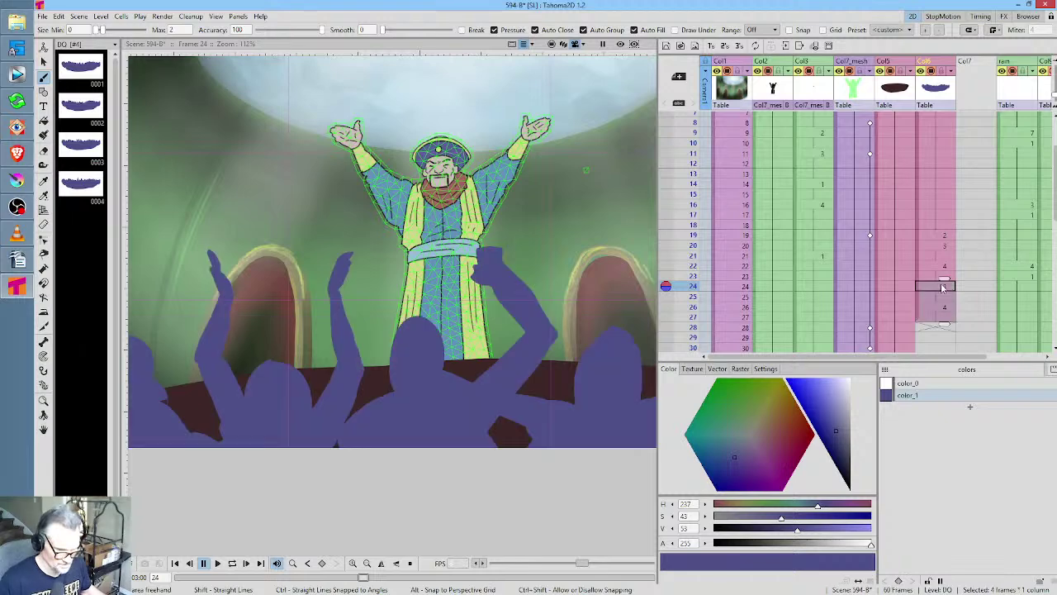
# Repeat the Col6 four-frame cycle of drawings 3 and 4 at frames 24 to 27 down through frame 43
pyautogui.scroll(-4, 957, 241)
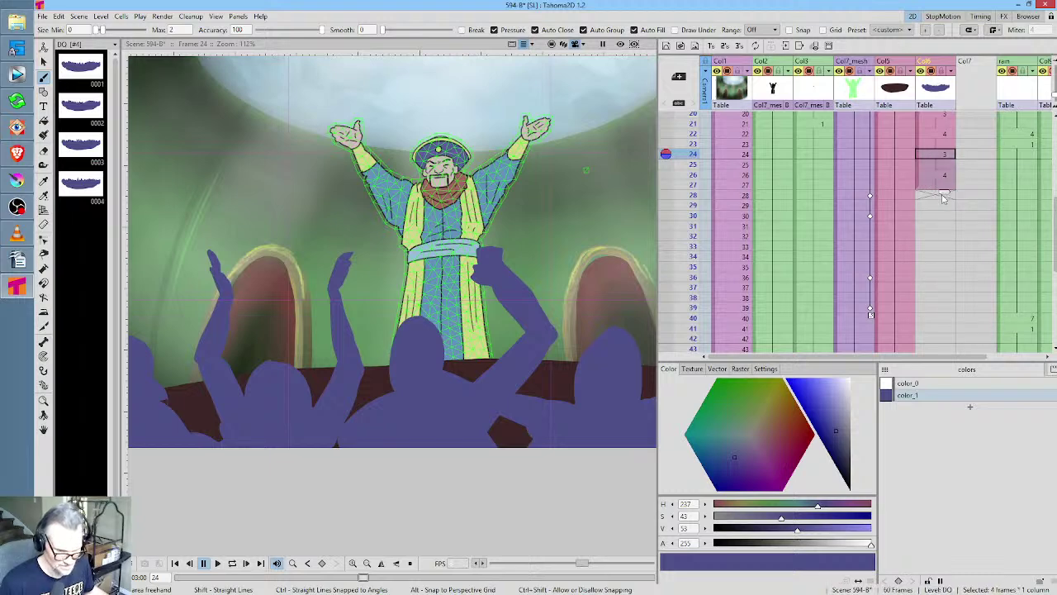
pyautogui.moveTo(946, 196); pyautogui.dragTo(947, 225)
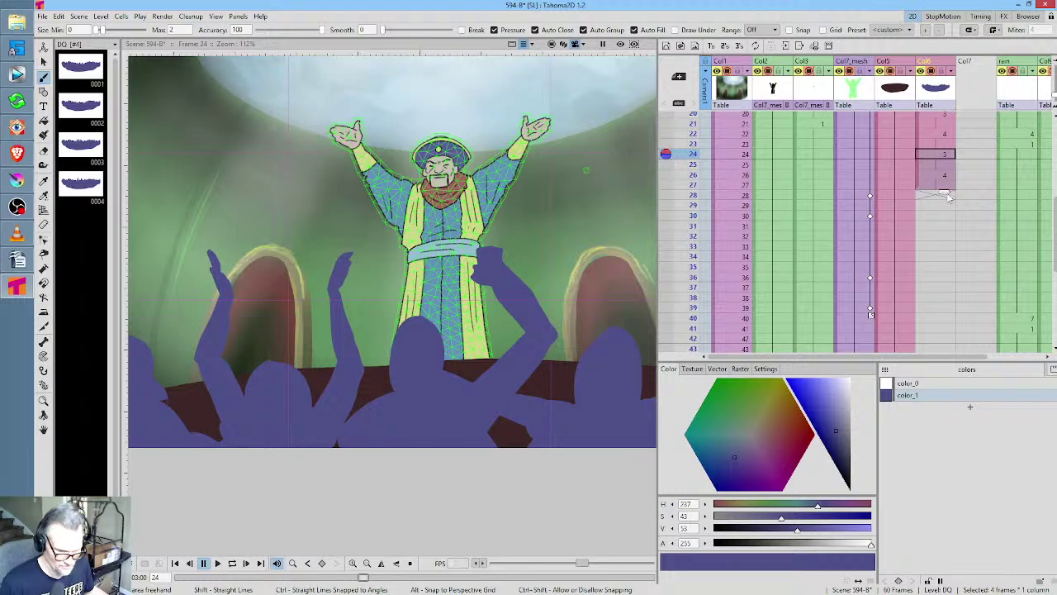
pyautogui.rightClick(946, 211)
pyautogui.click(936, 176)
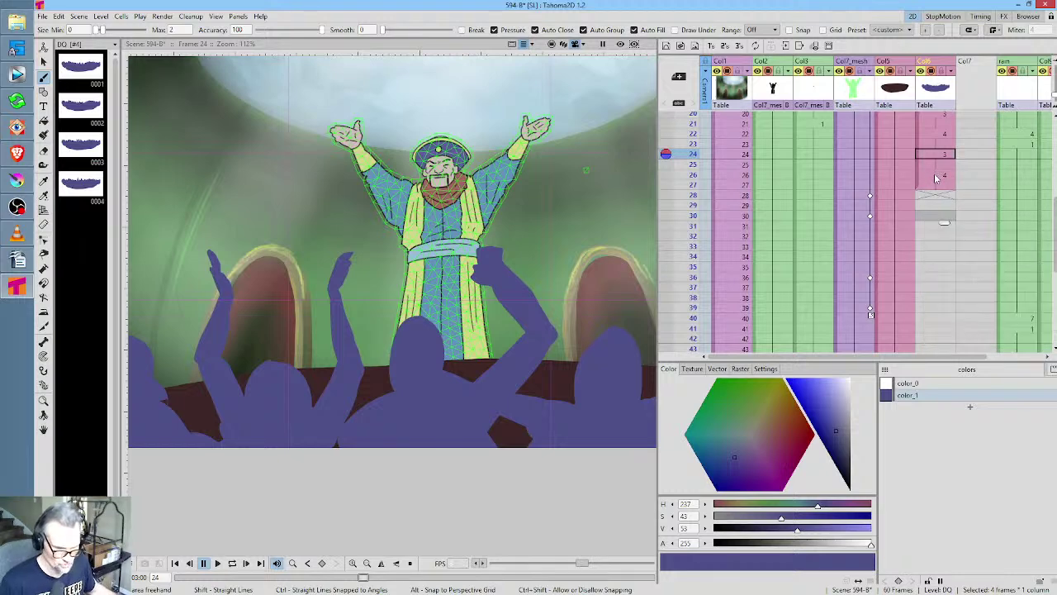
pyautogui.click(920, 157)
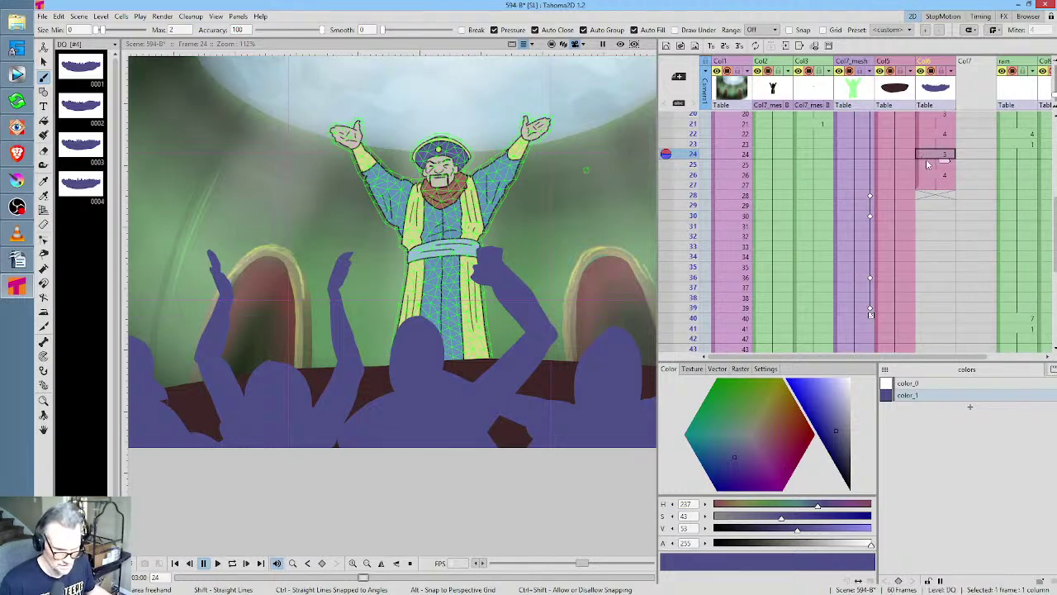
pyautogui.keyDown('shift'); pyautogui.click(934, 187); pyautogui.keyUp('shift')
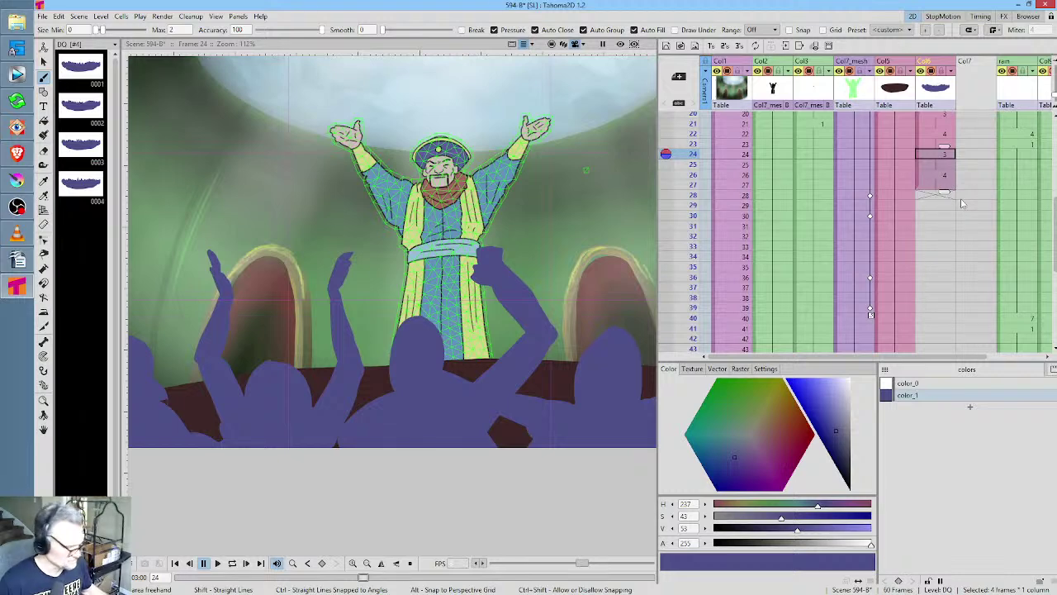
pyautogui.moveTo(944, 194); pyautogui.dragTo(945, 351)
pyautogui.scroll(-5, 962, 217)
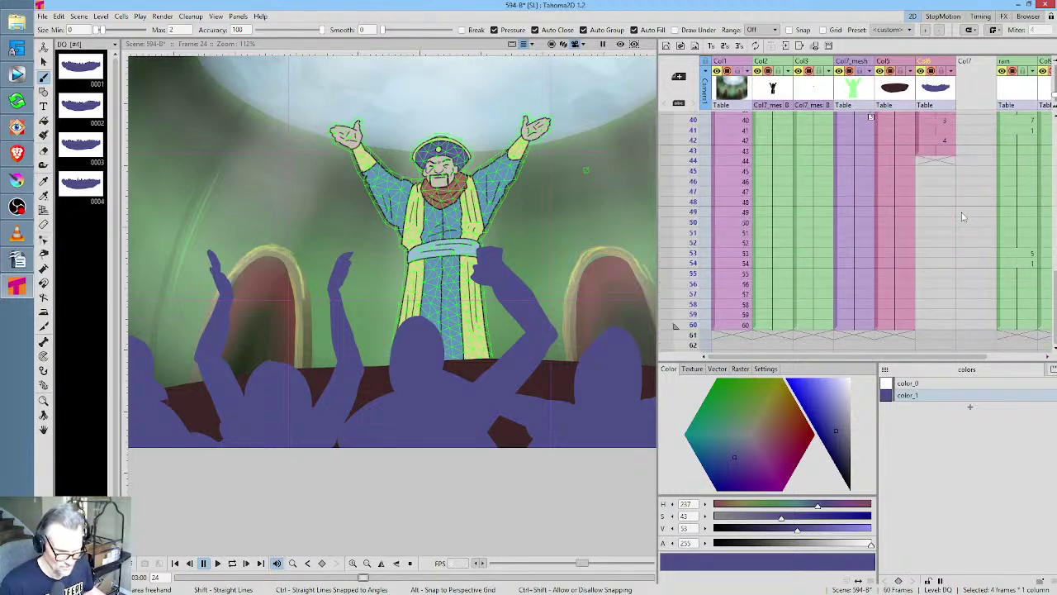
# Repeat the crowd column's selected block of alternating drawings 3 and 4 four times, and extend the last exposure to frame 60
pyautogui.press('d')
pyautogui.press('d')
pyautogui.press('d')
pyautogui.press('d')
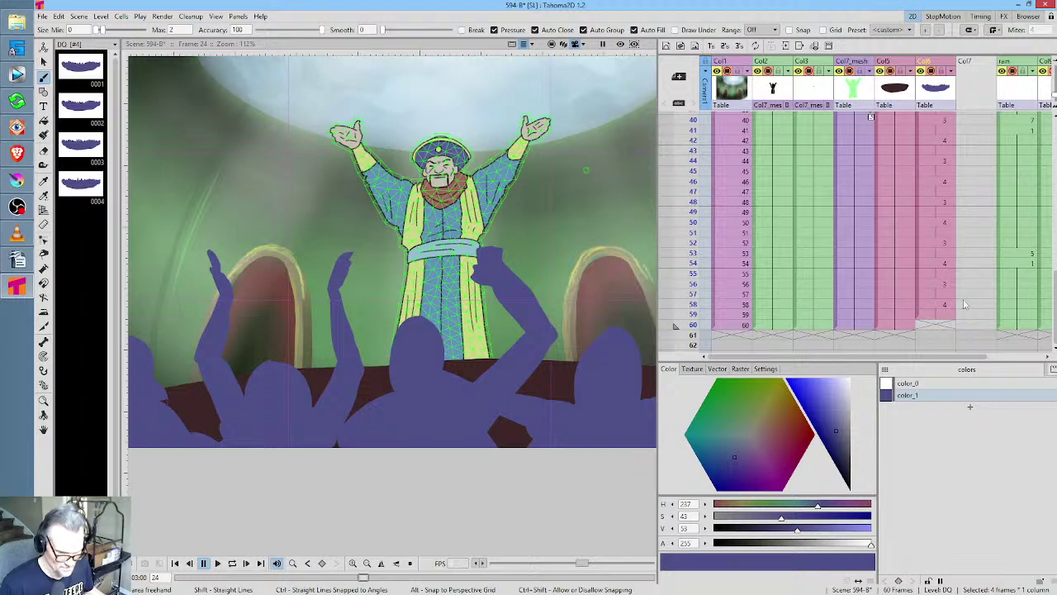
pyautogui.click(941, 317)
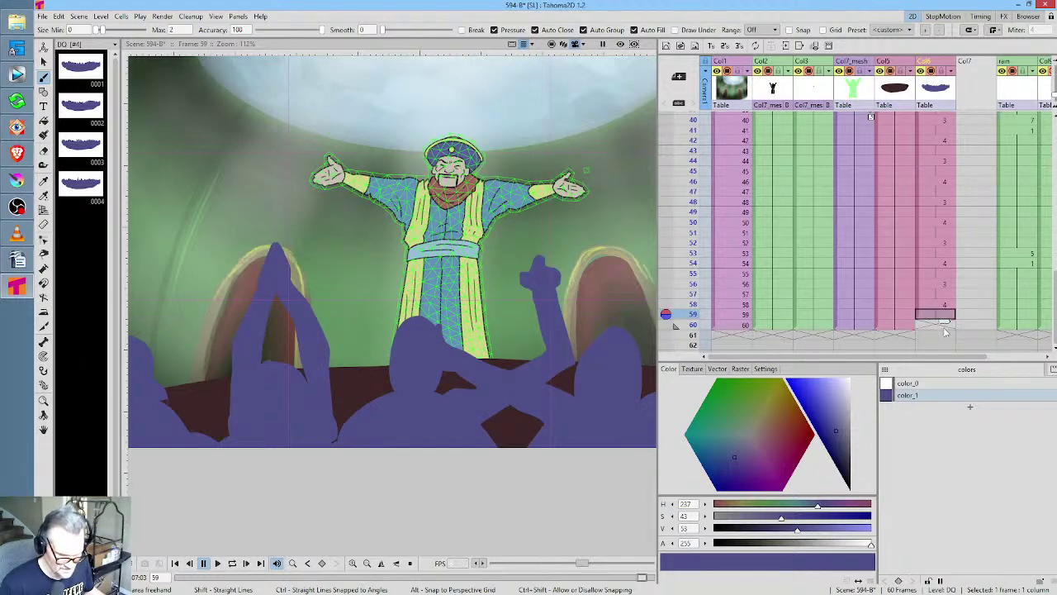
pyautogui.moveTo(945, 323); pyautogui.dragTo(945, 333)
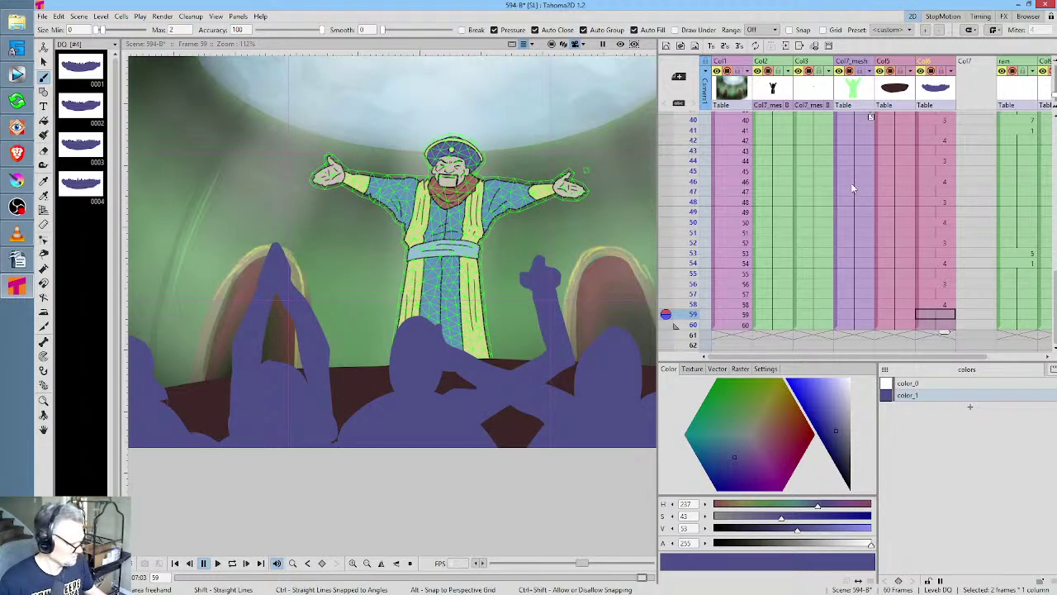
# Play the scene from frame 1 to check the cheering crowd's animation against the robed man
pyautogui.hotkey('alt', ',')
pyautogui.scroll(-5, 428, 219)
pyautogui.scroll(2, 450, 213)
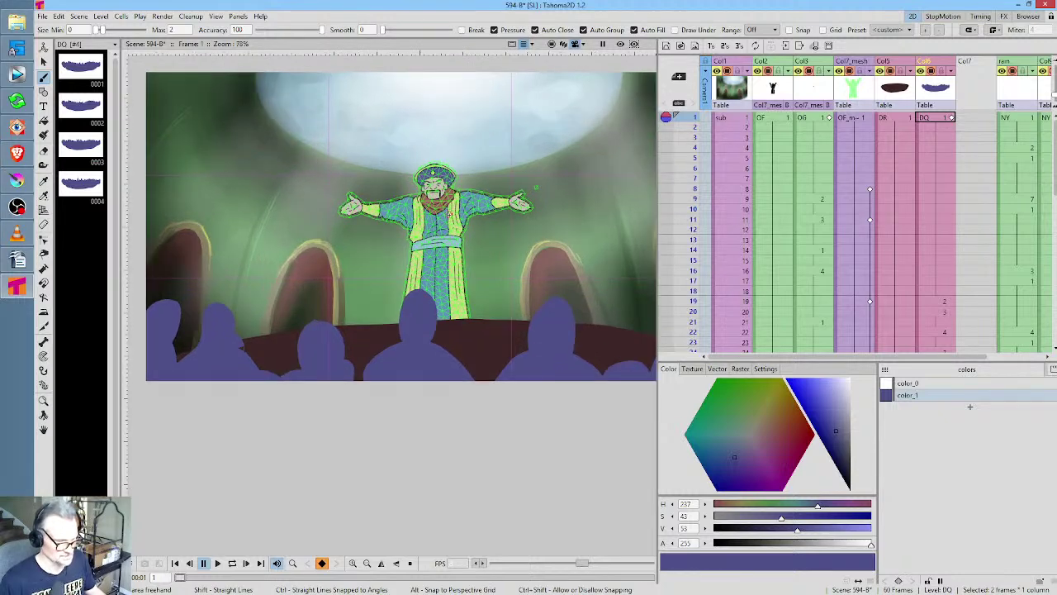
pyautogui.scroll(1, 449, 214)
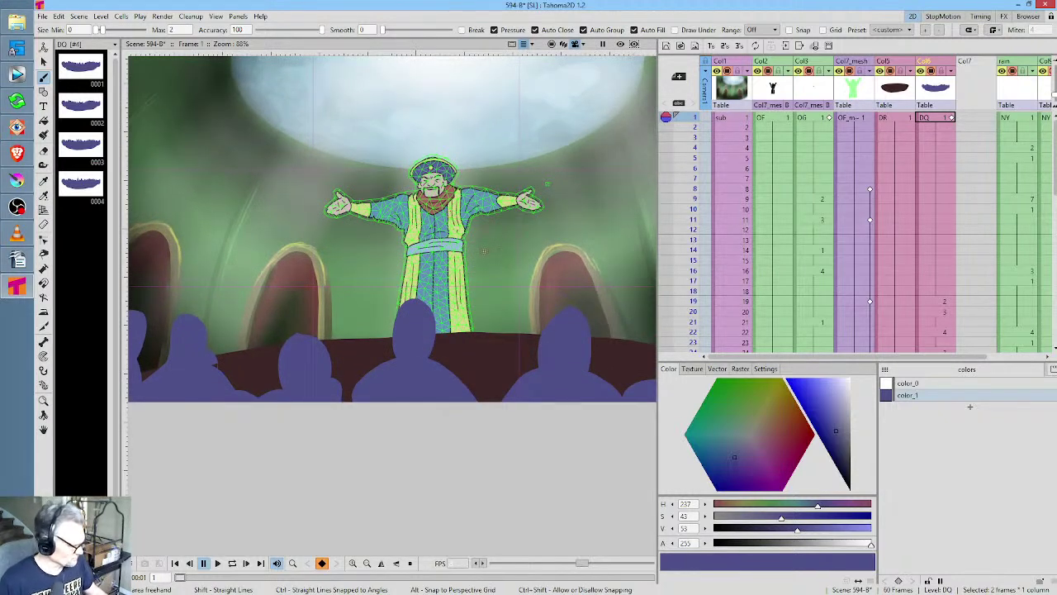
pyautogui.press('p')
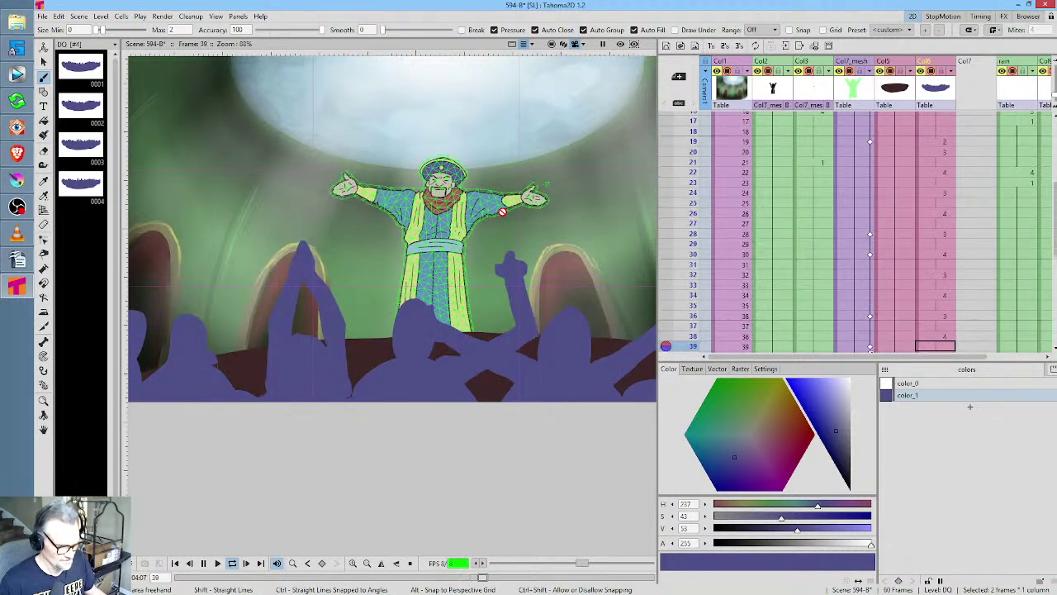
pyautogui.scroll(-2, 488, 240)
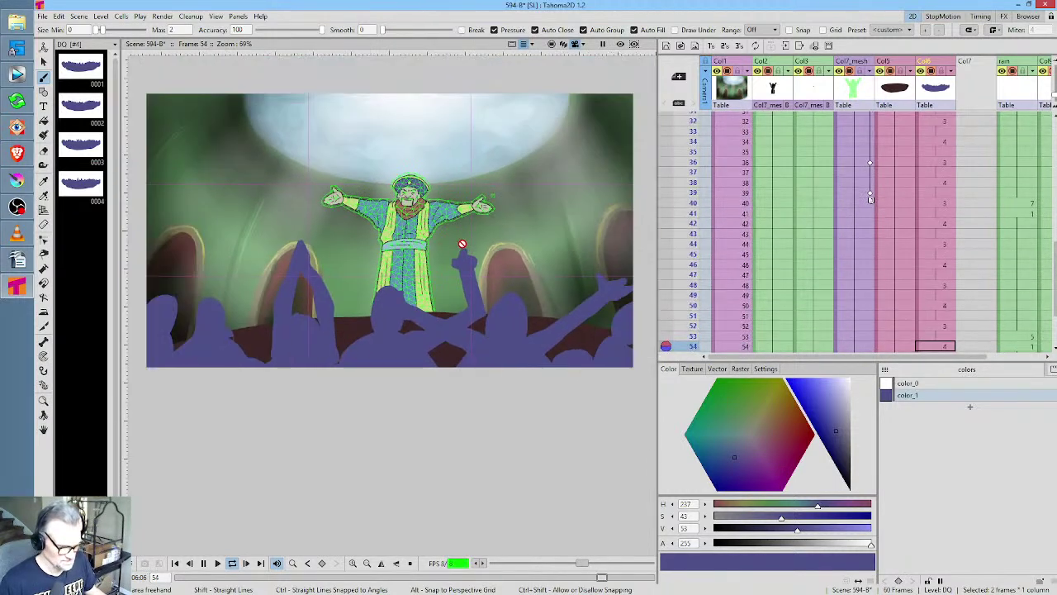
# Compare crowd drawings 3 and 4 on their own, and scrub the full scene between frames 22 and 29
pyautogui.click(84, 185)
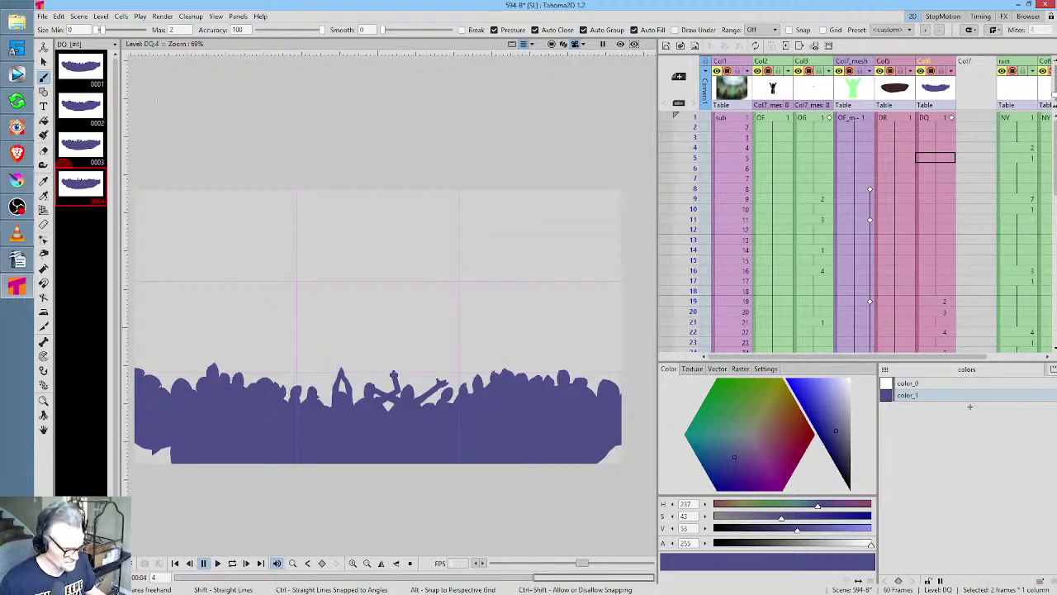
pyautogui.press('Up')
pyautogui.scroll(2, 379, 322)
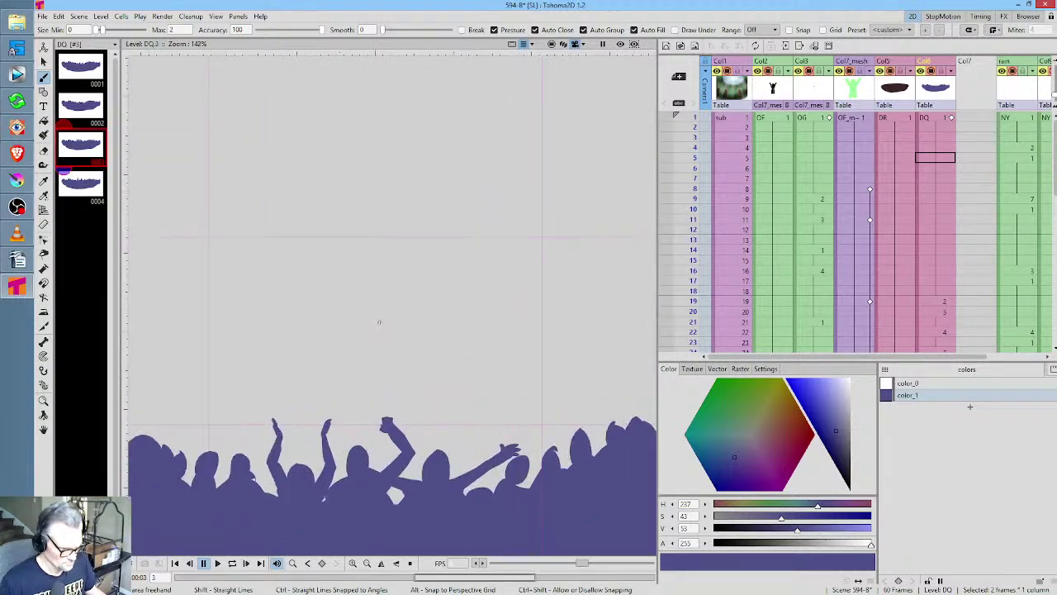
pyautogui.scroll(1, 379, 322)
pyautogui.click(79, 183)
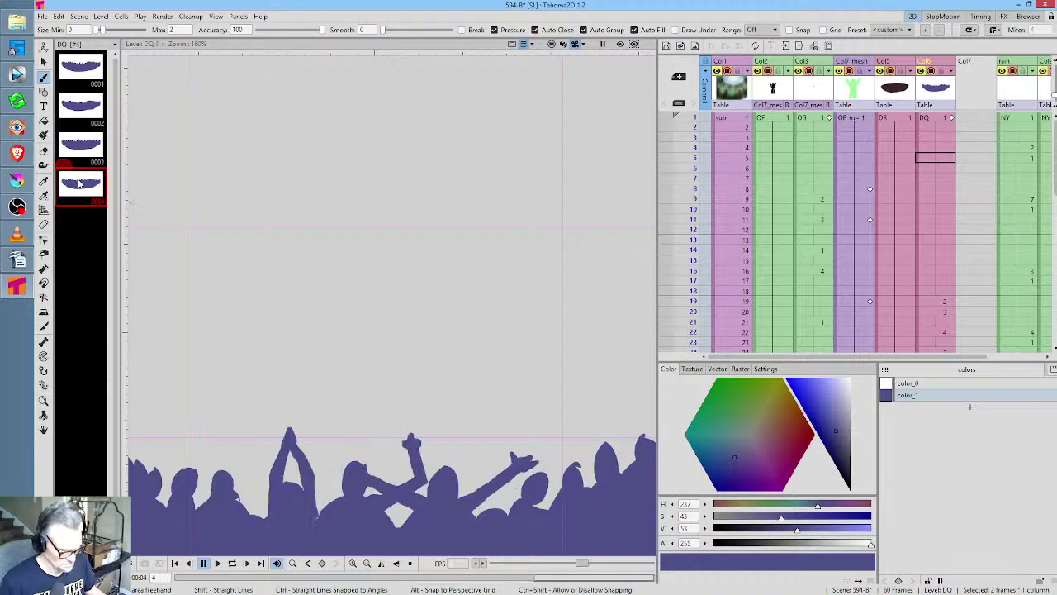
pyautogui.click(89, 149)
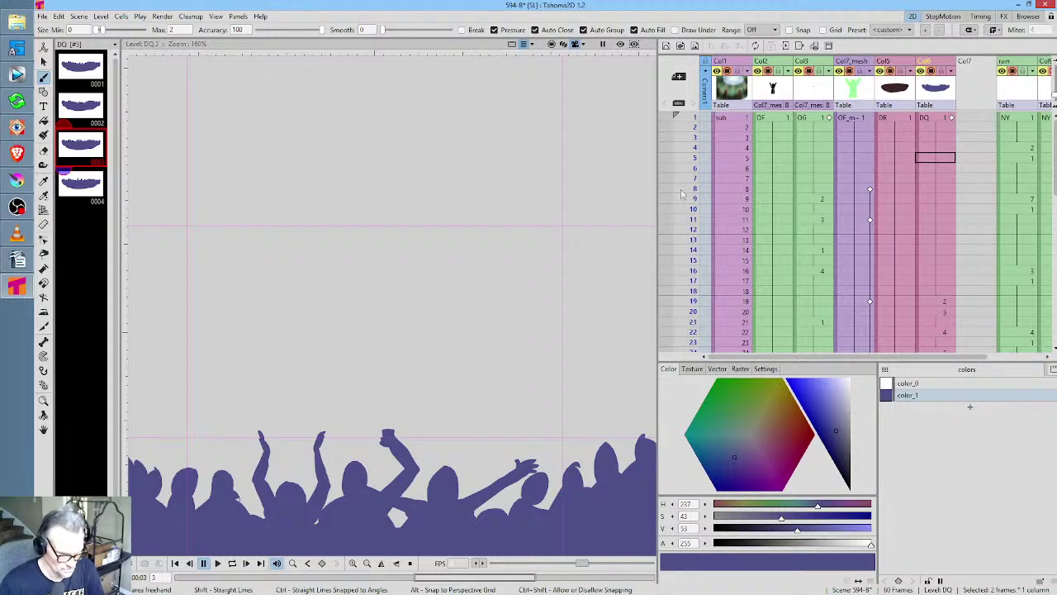
pyautogui.scroll(-5, 779, 178)
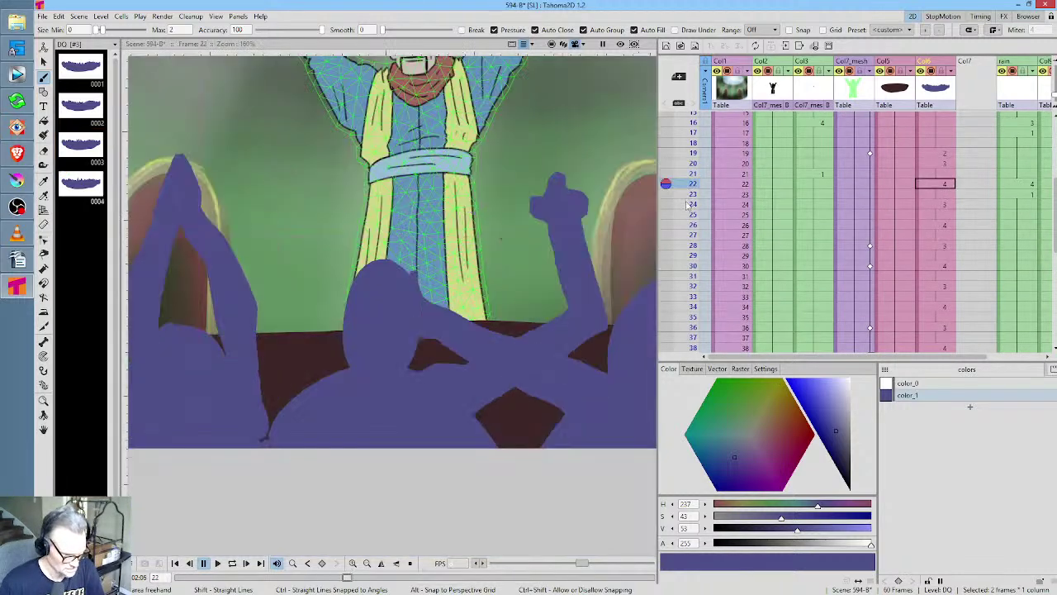
pyautogui.click(691, 225)
pyautogui.moveTo(682, 261)
pyautogui.mouseDown()
pyautogui.moveTo(679, 226)
pyautogui.moveTo(676, 261)
pyautogui.mouseUp()
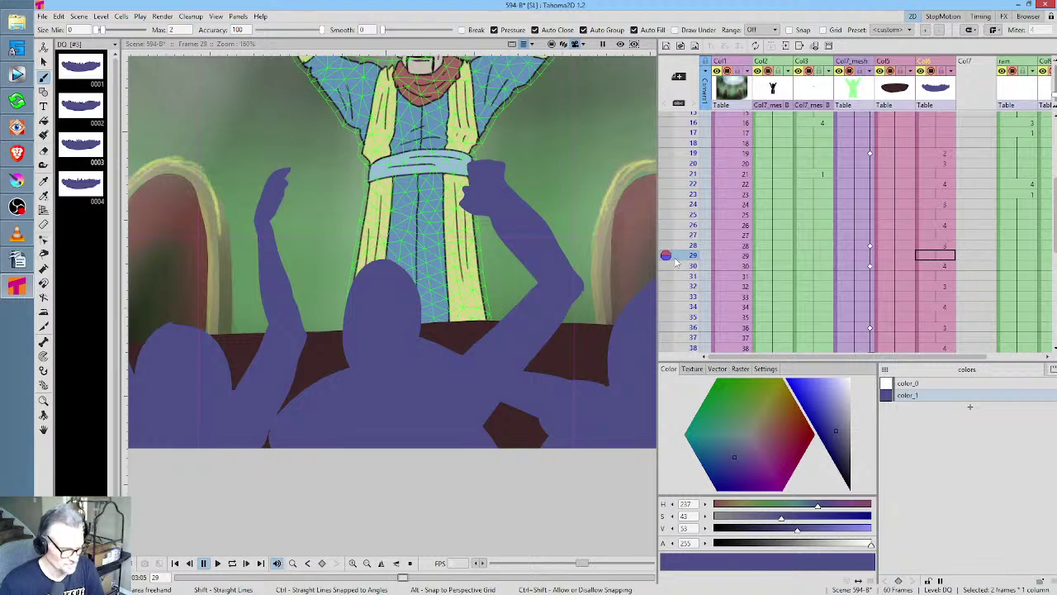
# On crowd drawing 3, erase the central figure's bent raised arm and repaint it as a straight arm with a fist reaching diagonally up to the right
pyautogui.click(66, 151)
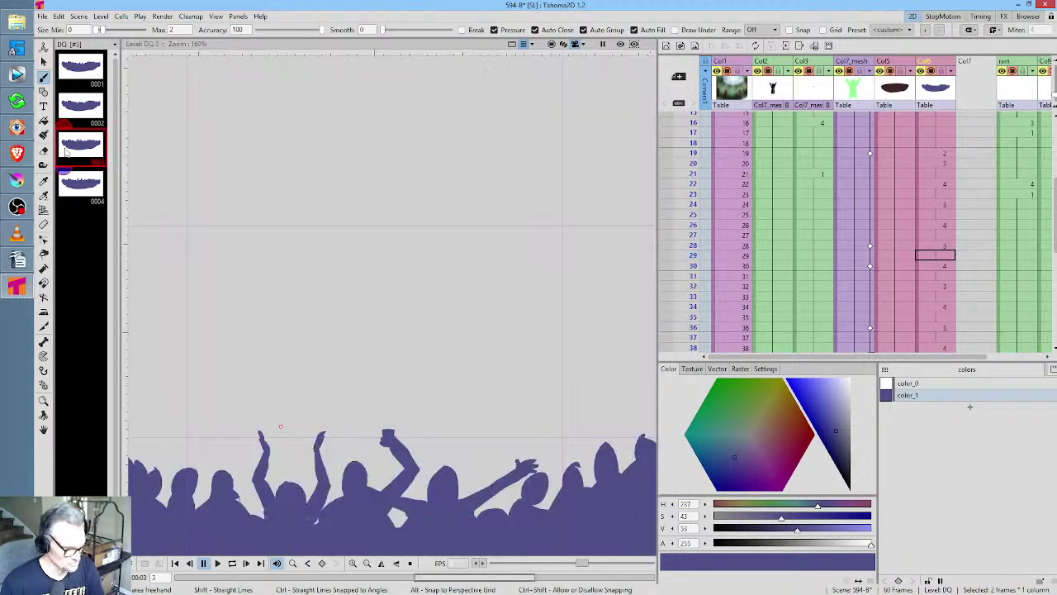
pyautogui.click(81, 194)
pyautogui.click(85, 154)
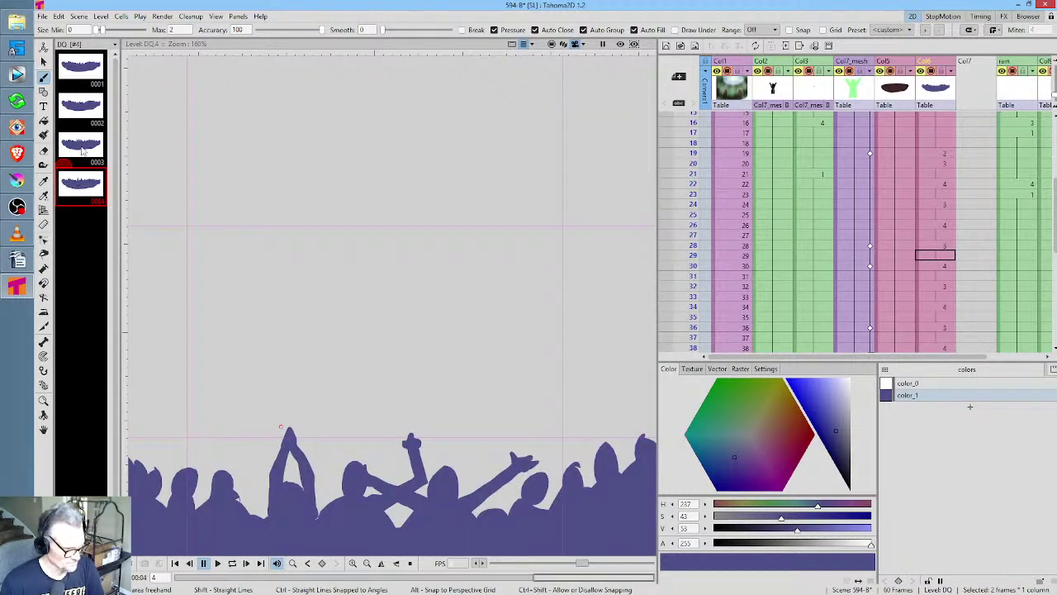
pyautogui.scroll(3, 437, 286)
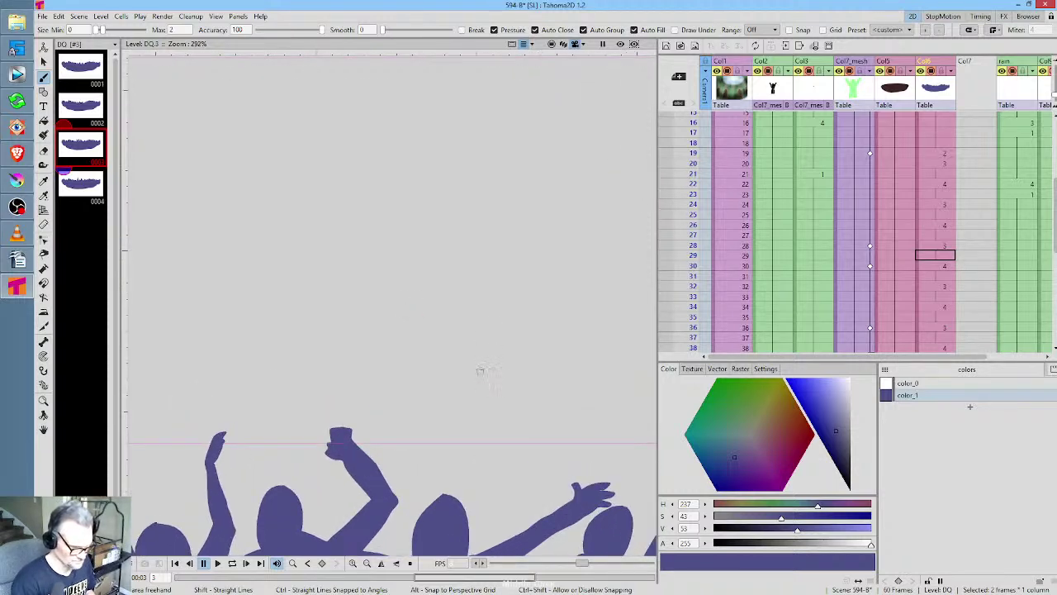
pyautogui.moveTo(479, 371); pyautogui.dragTo(520, 224)
pyautogui.press('a')
pyautogui.moveTo(423, 266)
pyautogui.mouseDown()
pyautogui.moveTo(389, 267)
pyautogui.moveTo(405, 285)
pyautogui.mouseUp()
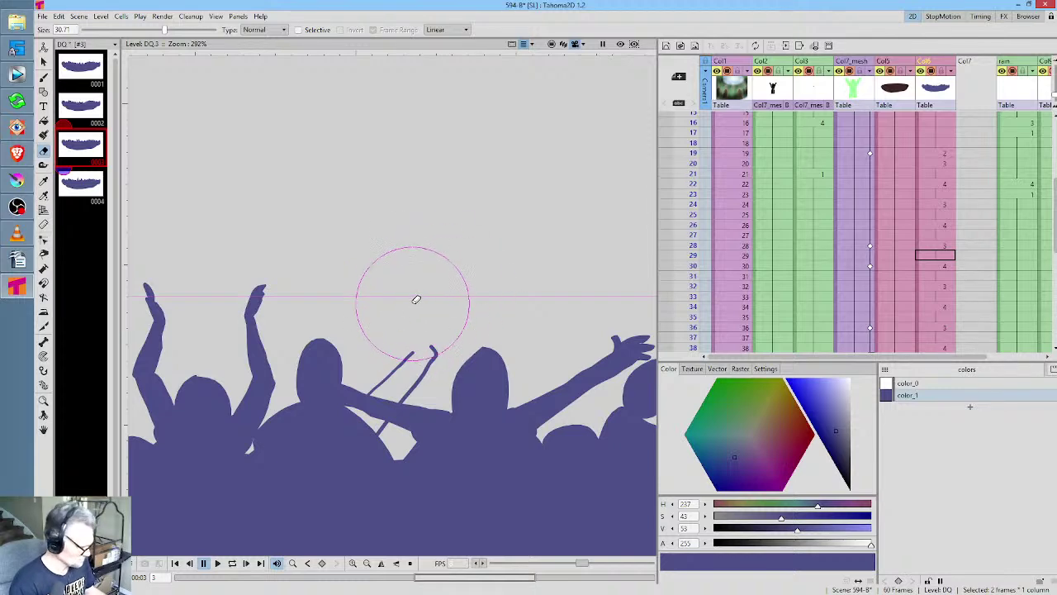
pyautogui.press('b')
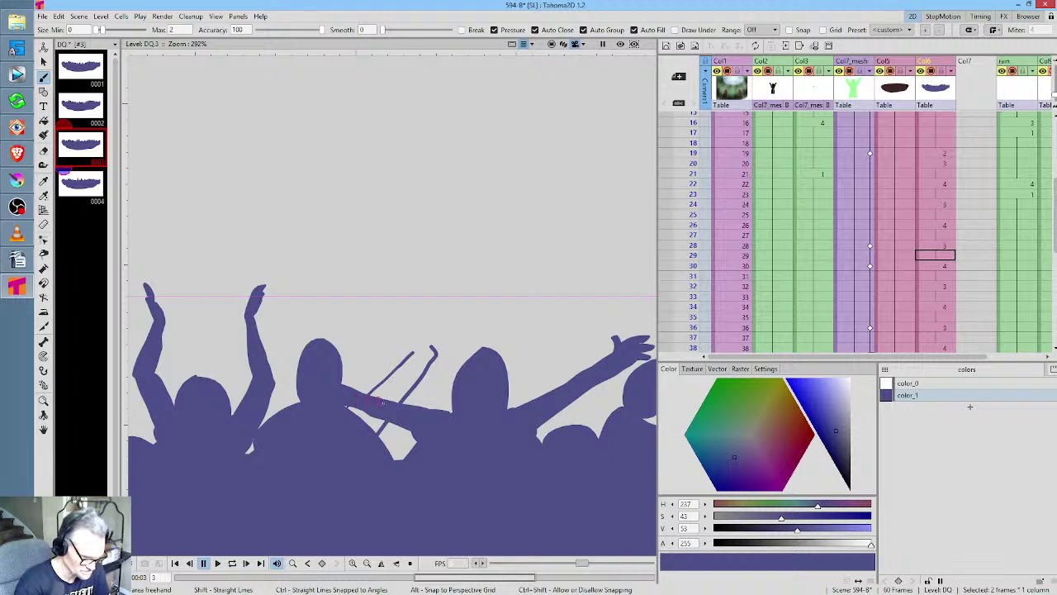
pyautogui.moveTo(383, 402)
pyautogui.mouseDown()
pyautogui.moveTo(392, 407)
pyautogui.moveTo(393, 370)
pyautogui.moveTo(460, 294)
pyautogui.moveTo(476, 296)
pyautogui.moveTo(399, 401)
pyautogui.mouseUp()
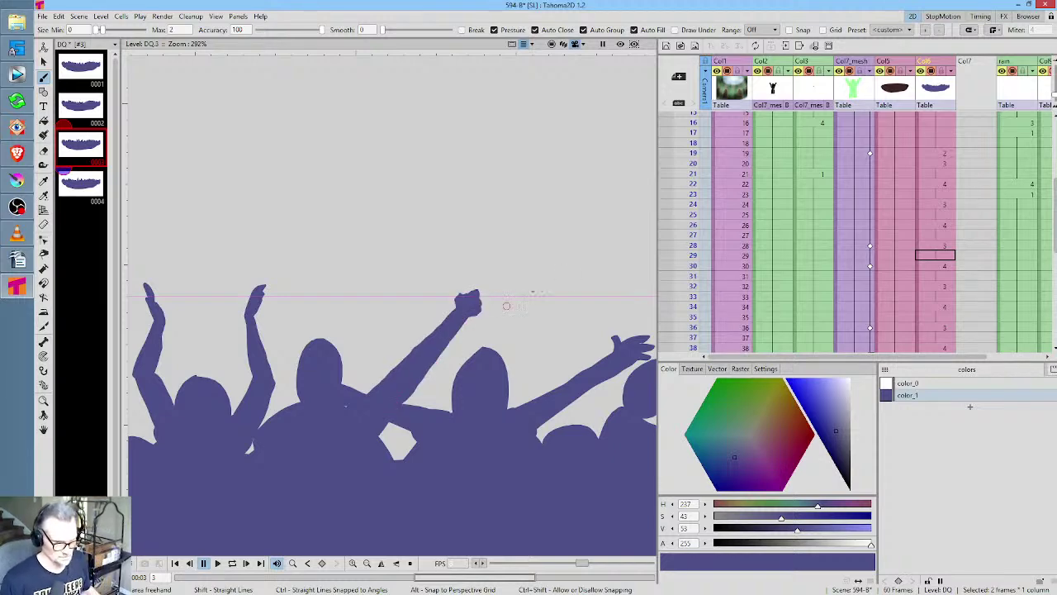
# Scrub the scene between frames 27 and 38 to check how the redrawn arm moves in the crowd
pyautogui.click(693, 225)
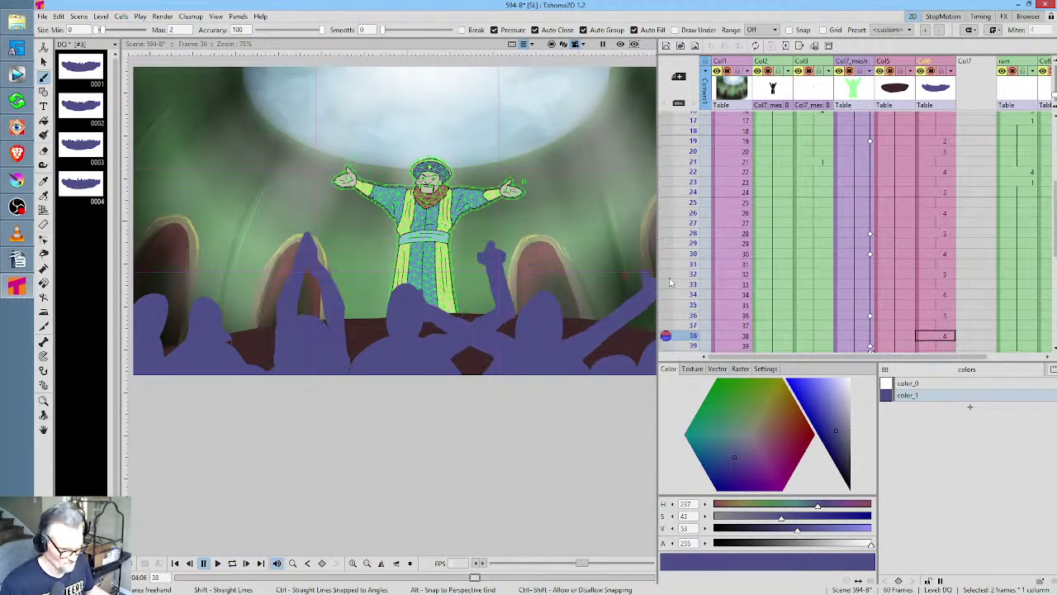
pyautogui.click(666, 221)
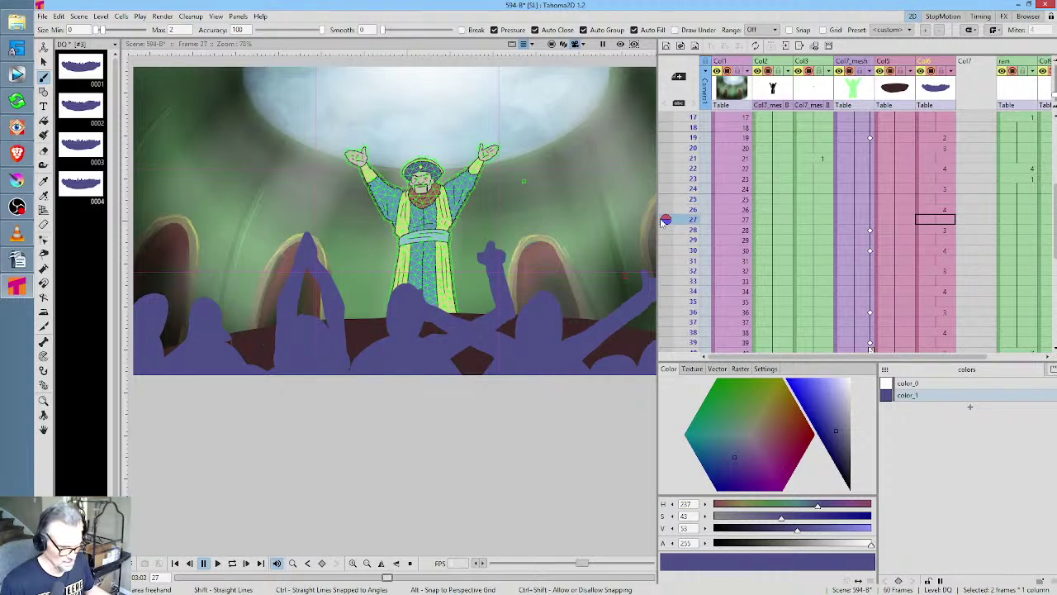
pyautogui.moveTo(666, 219)
pyautogui.mouseDown()
pyautogui.moveTo(667, 199)
pyautogui.moveTo(670, 238)
pyautogui.mouseUp()
pyautogui.scroll(-3, 364, 380)
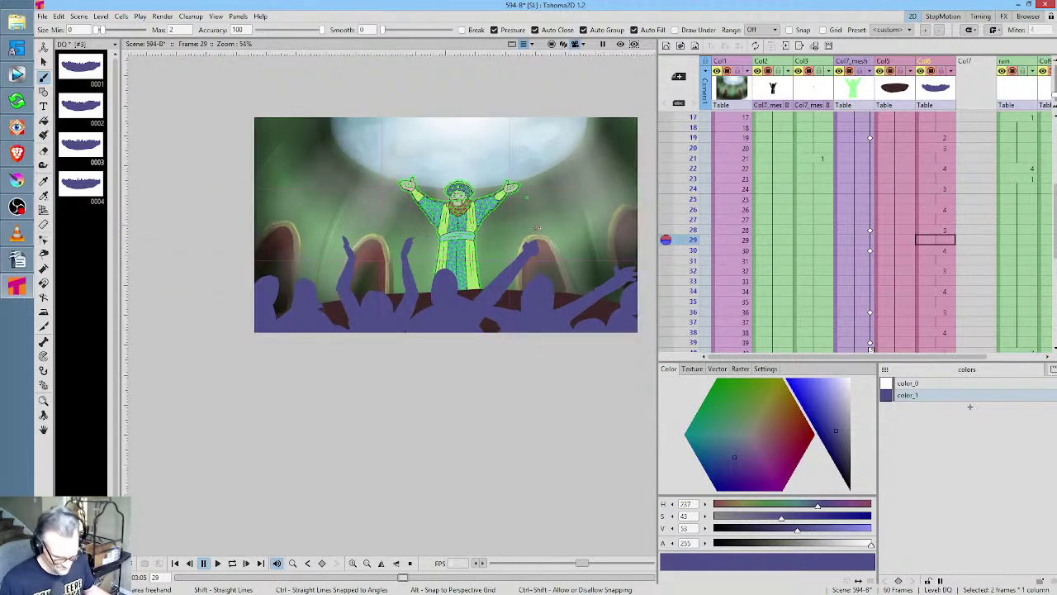
pyautogui.scroll(3, 452, 257)
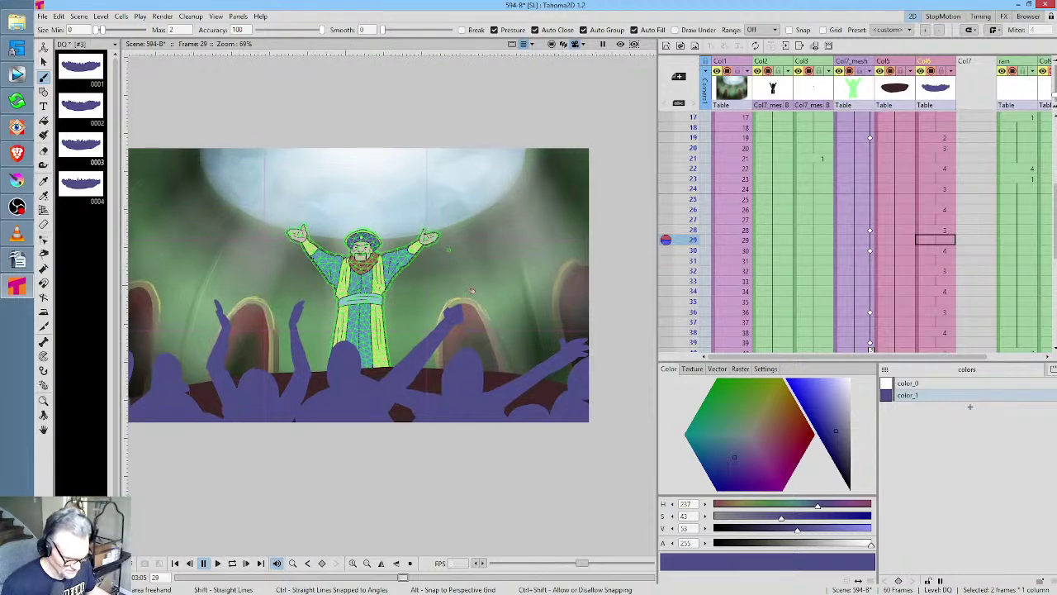
pyautogui.moveTo(508, 281); pyautogui.dragTo(504, 293)
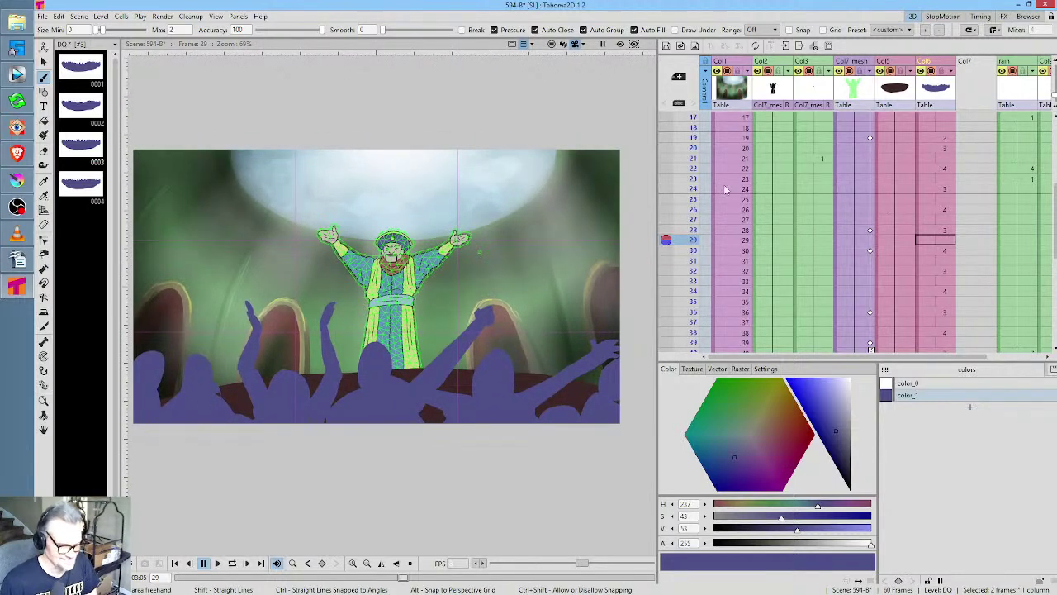
pyautogui.moveTo(693, 128); pyautogui.dragTo(712, 249)
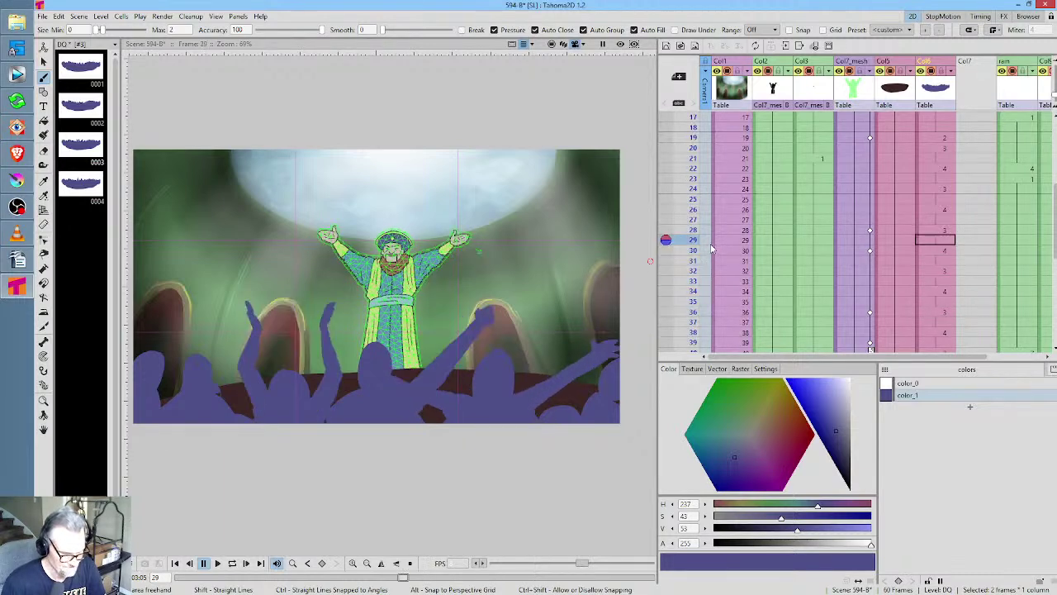
# Review the crowd column's exposures from frame 1 to 60 and scrub the scene from frame 34 to 46
pyautogui.scroll(4, 971, 124)
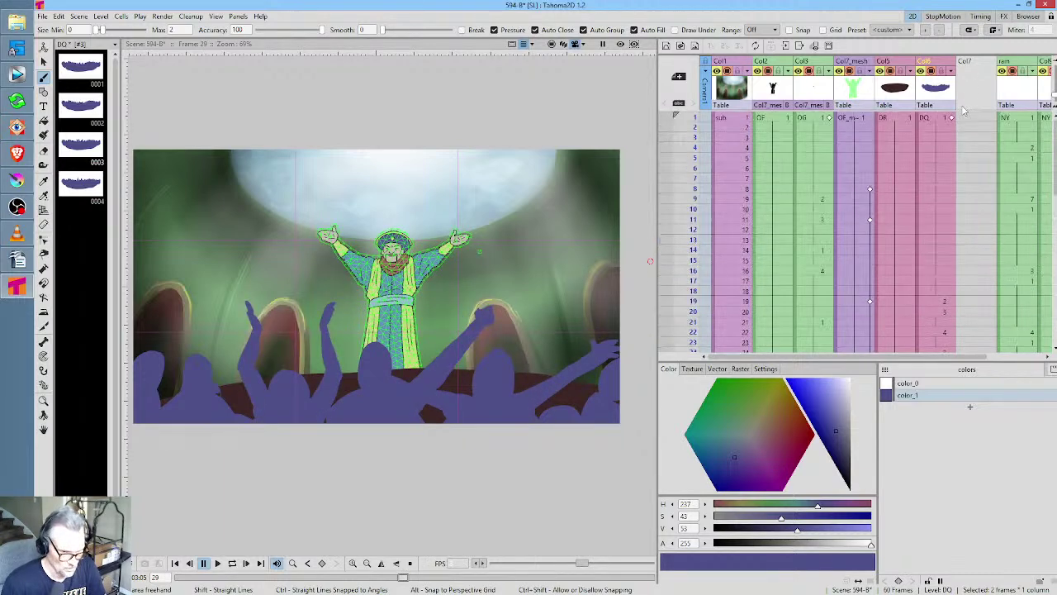
pyautogui.scroll(-6, 966, 110)
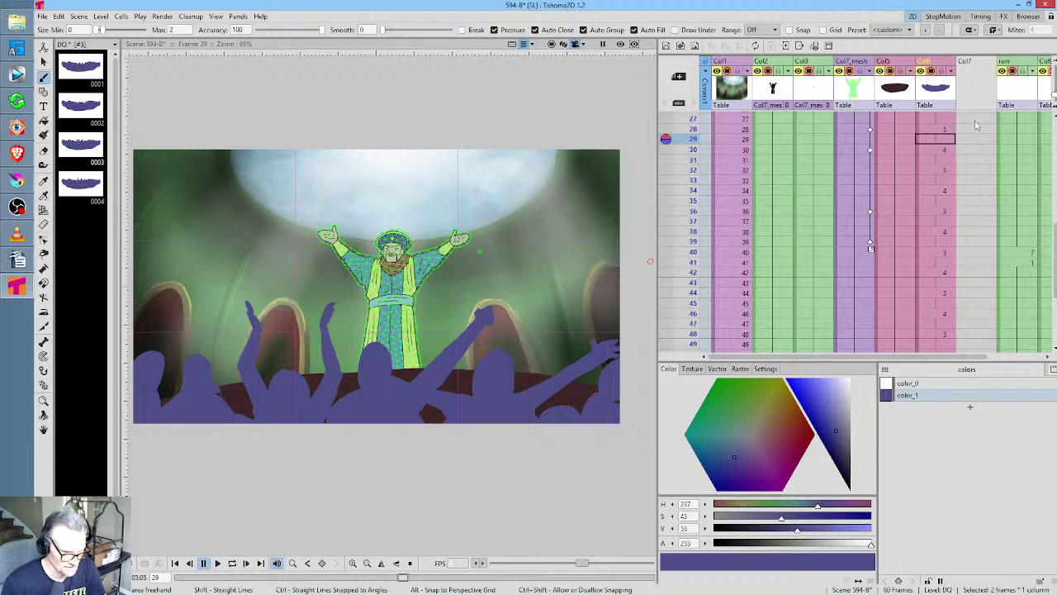
pyautogui.scroll(-3, 971, 154)
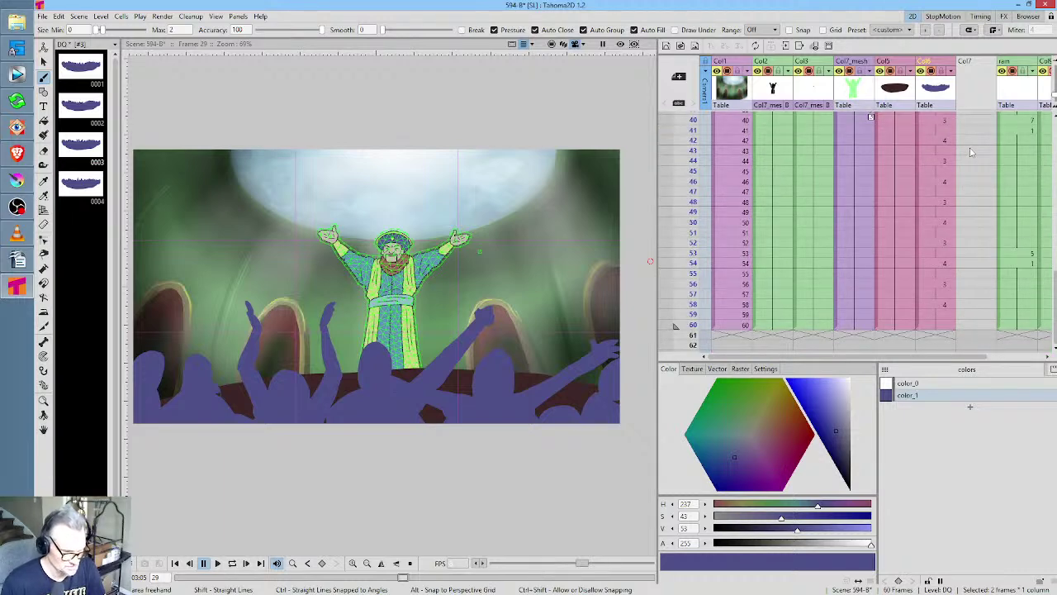
pyautogui.scroll(2, 969, 153)
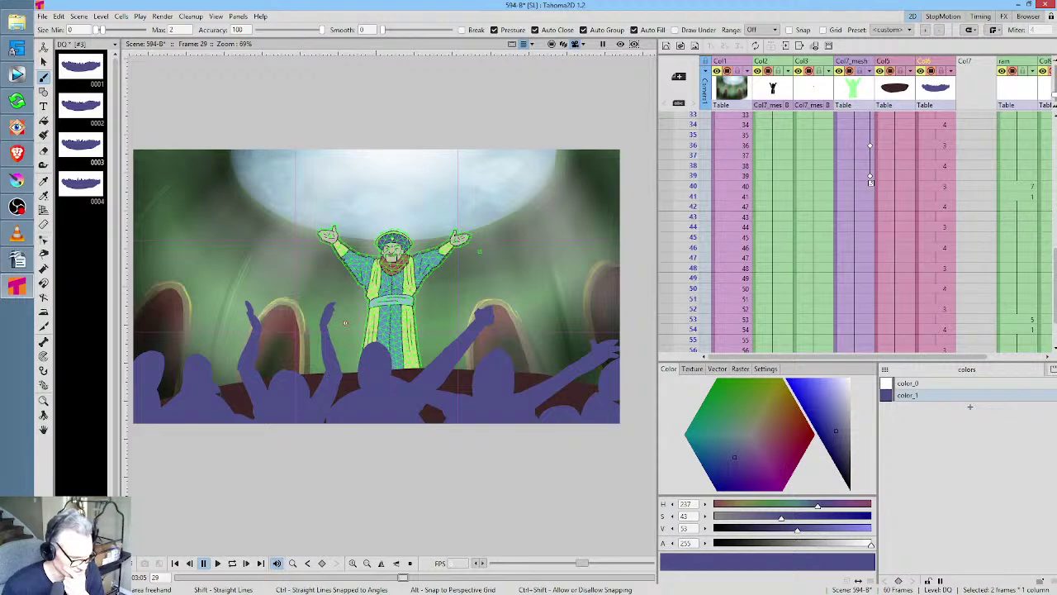
pyautogui.click(694, 175)
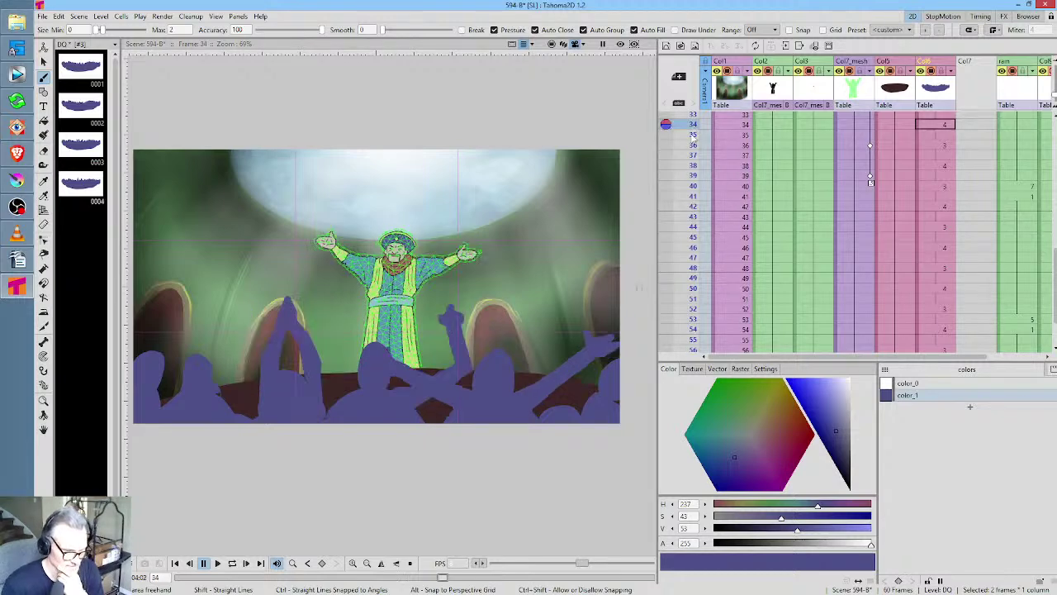
pyautogui.moveTo(695, 227)
pyautogui.mouseDown()
pyautogui.moveTo(694, 288)
pyautogui.moveTo(683, 245)
pyautogui.mouseUp()
# In the output settings, change the render save folder to +scenes\594-B\render
pyautogui.click(162, 16)
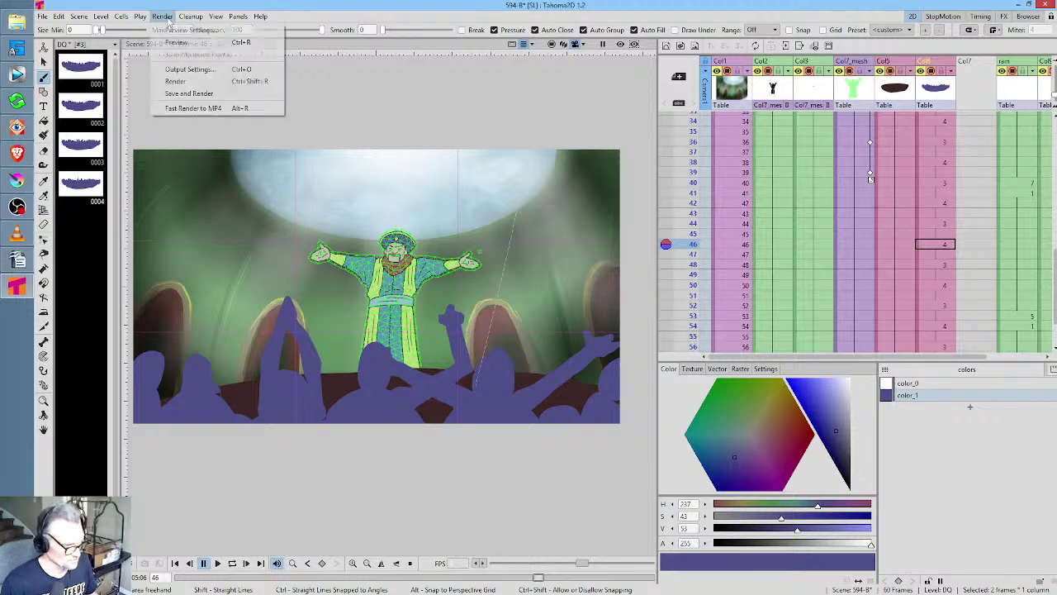
pyautogui.click(190, 69)
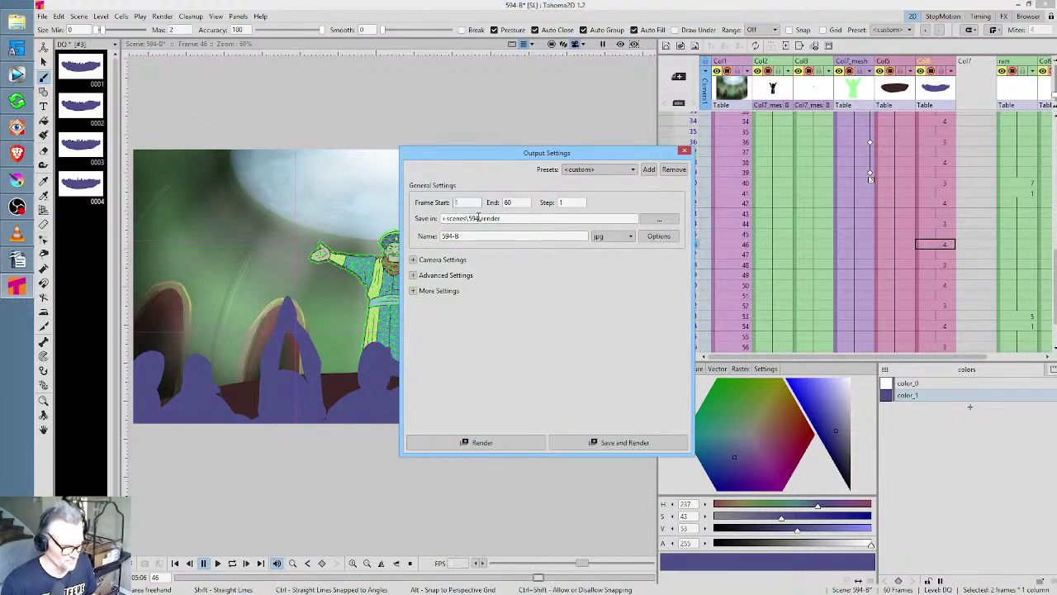
pyautogui.click(478, 217)
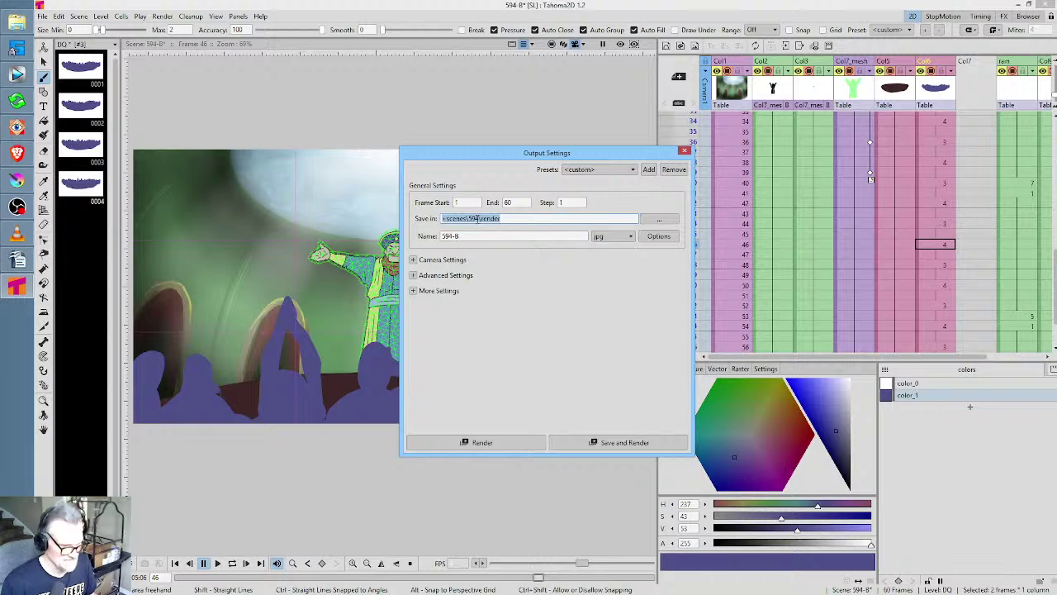
pyautogui.click(477, 218)
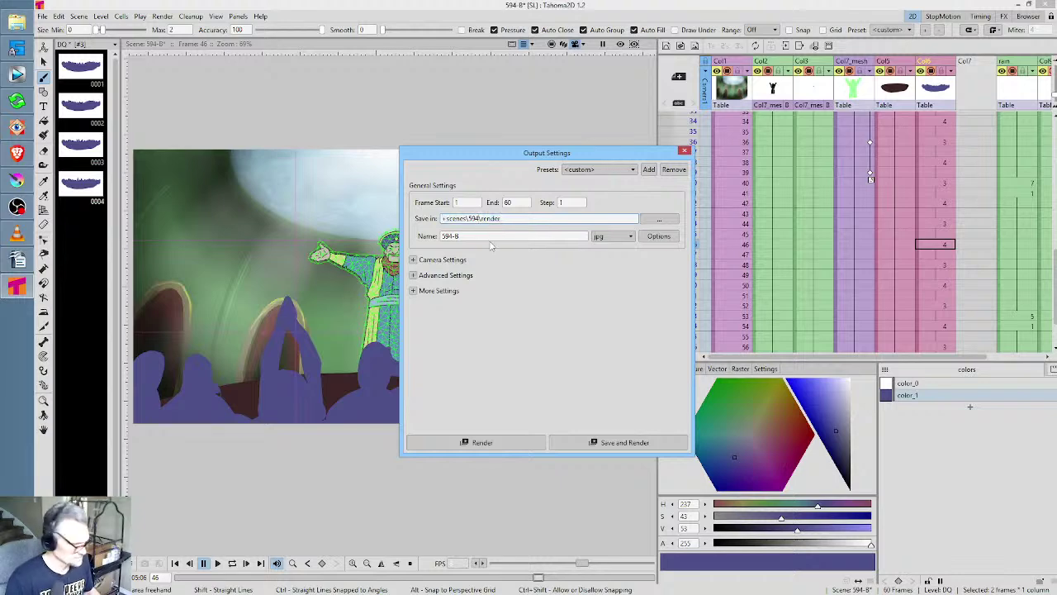
pyautogui.write('-')
pyautogui.write('8')
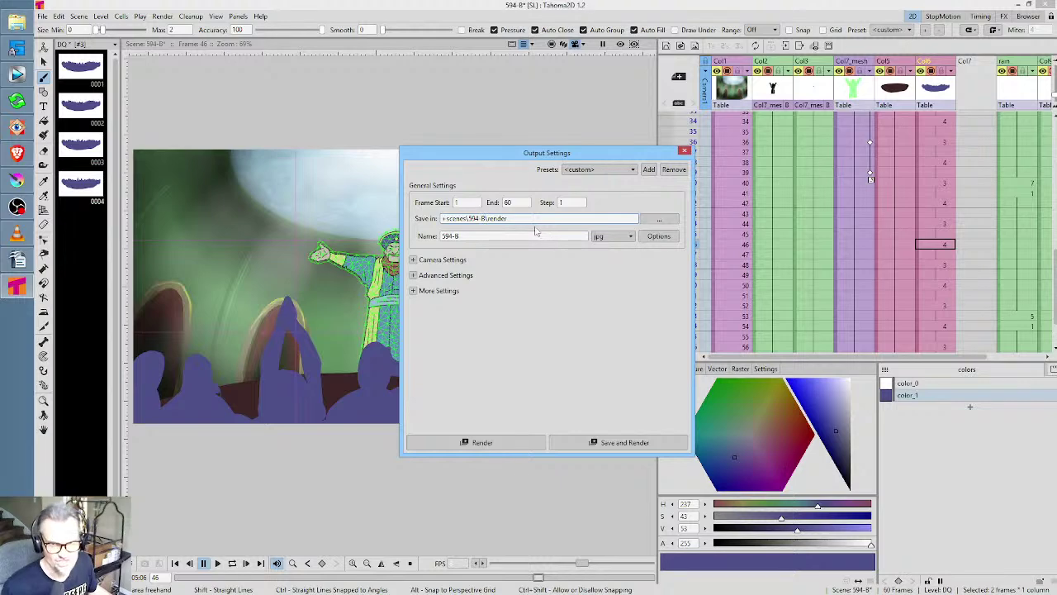
# Set the output file format to png, save and render the scene, and close the output settings when rendering is done
pyautogui.click(602, 240)
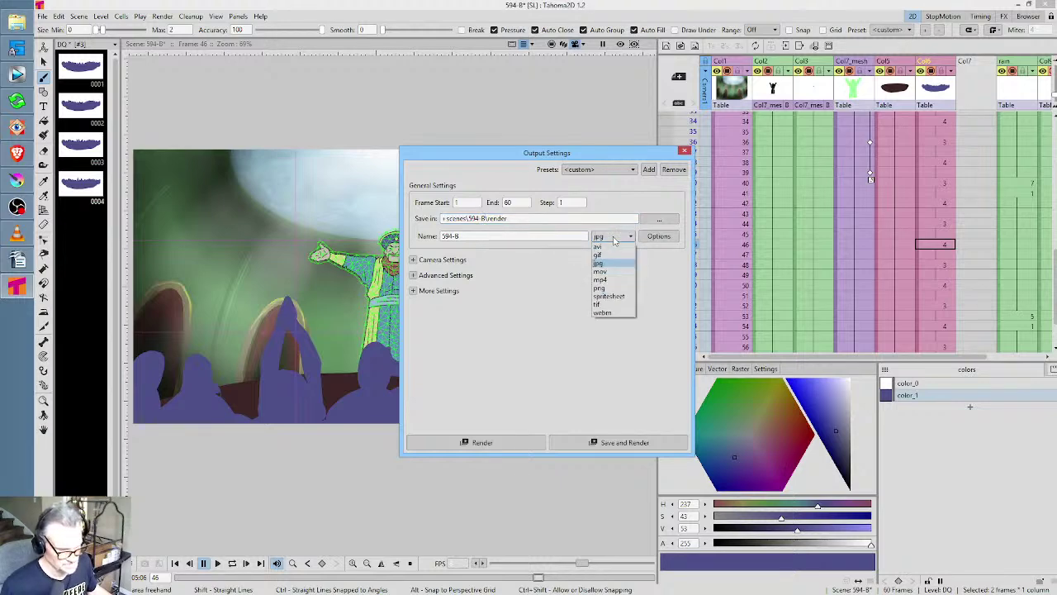
pyautogui.click(611, 238)
pyautogui.click(614, 239)
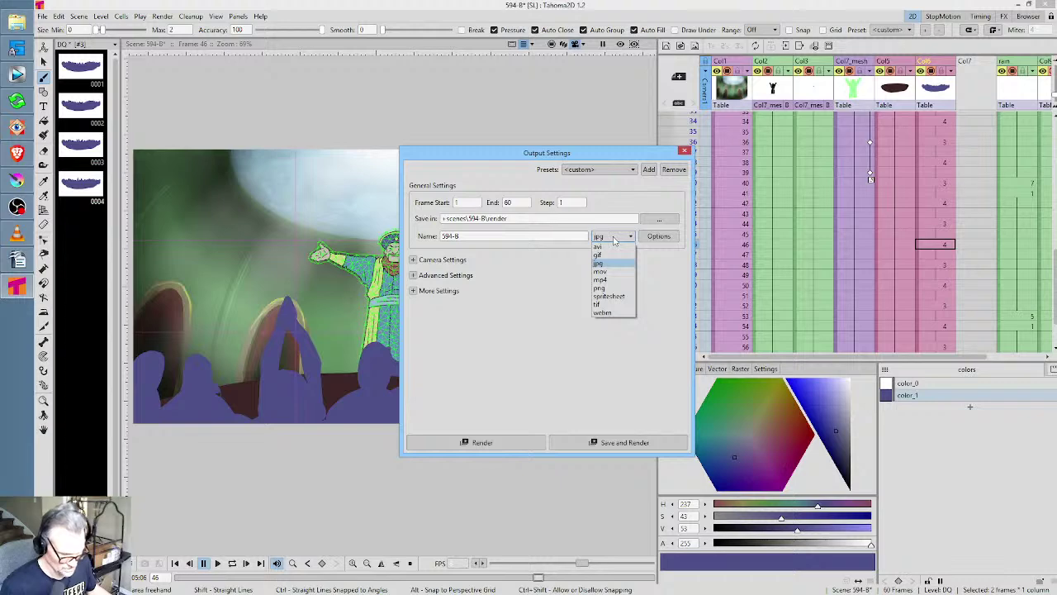
pyautogui.click(610, 290)
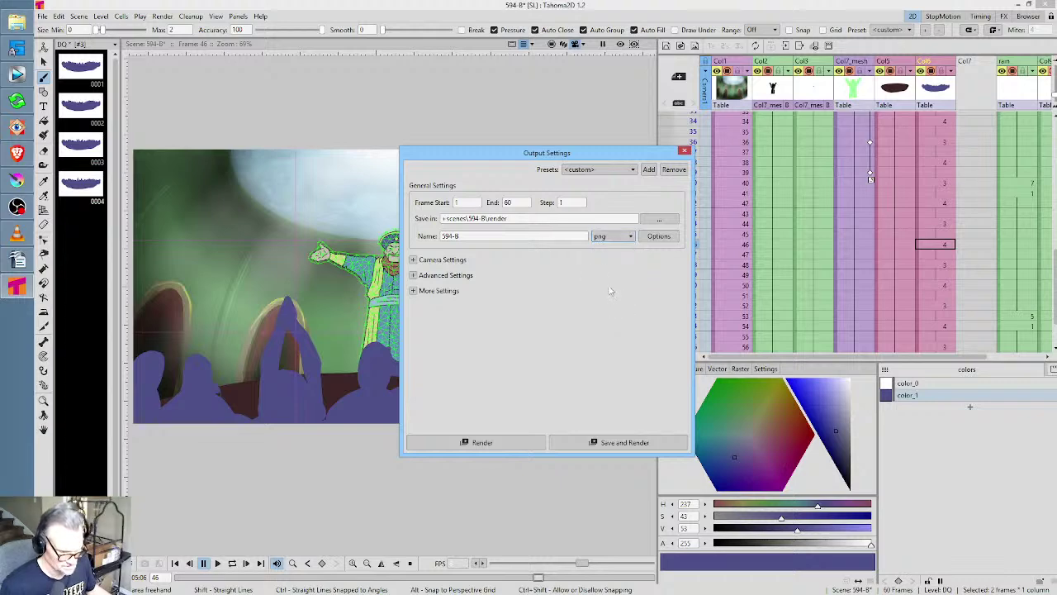
pyautogui.click(621, 444)
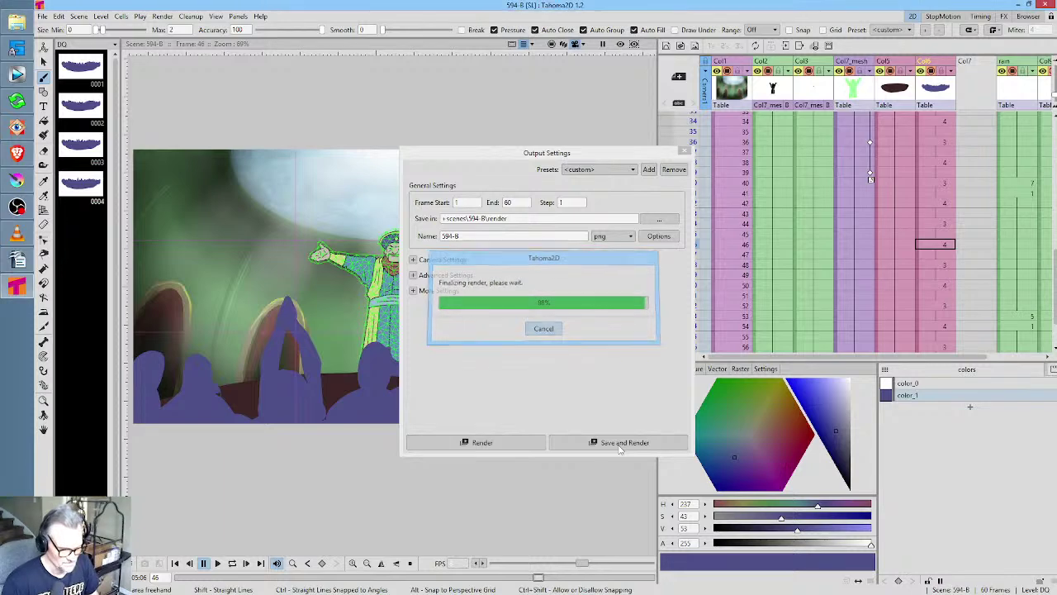
pyautogui.click(684, 150)
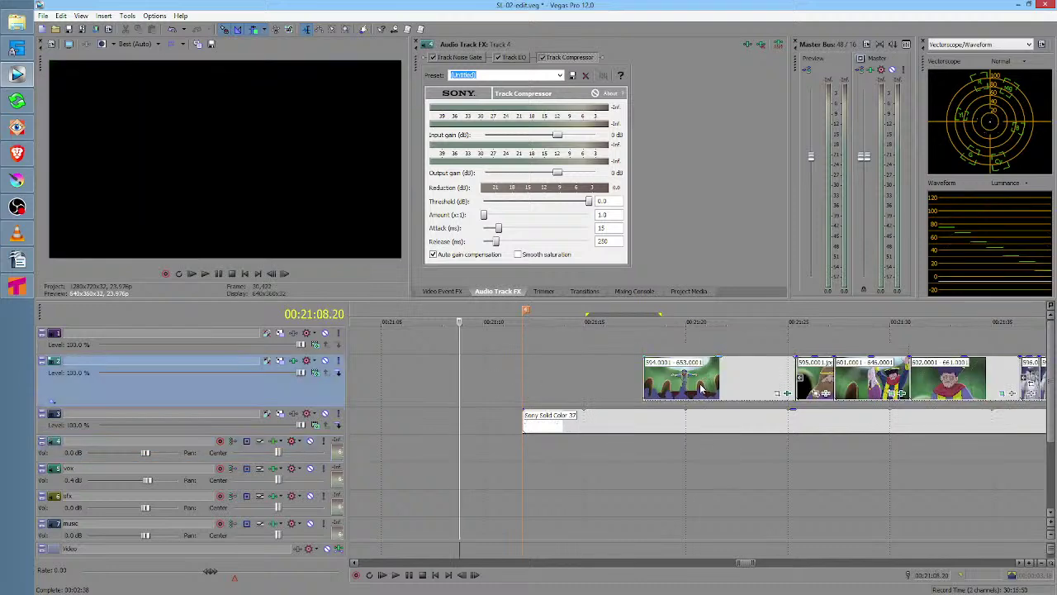
# Switch to Vegas Pro, remove the old scene 594 clip from track 2 and place the playhead at the marker starting the solid colour event
pyautogui.moveTo(700, 389); pyautogui.dragTo(716, 388)
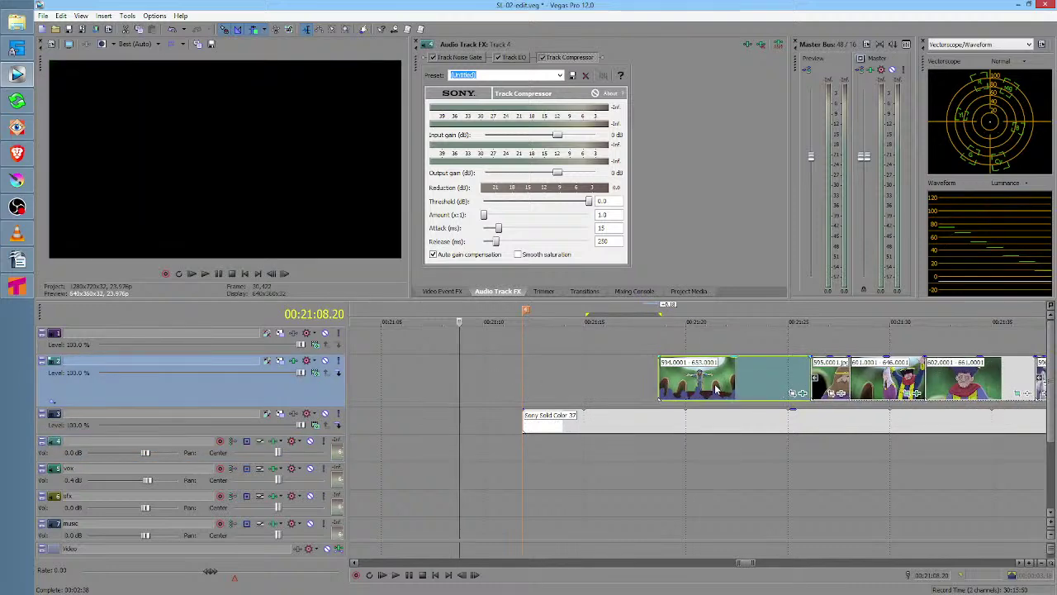
pyautogui.press('Delete')
pyautogui.click(521, 382)
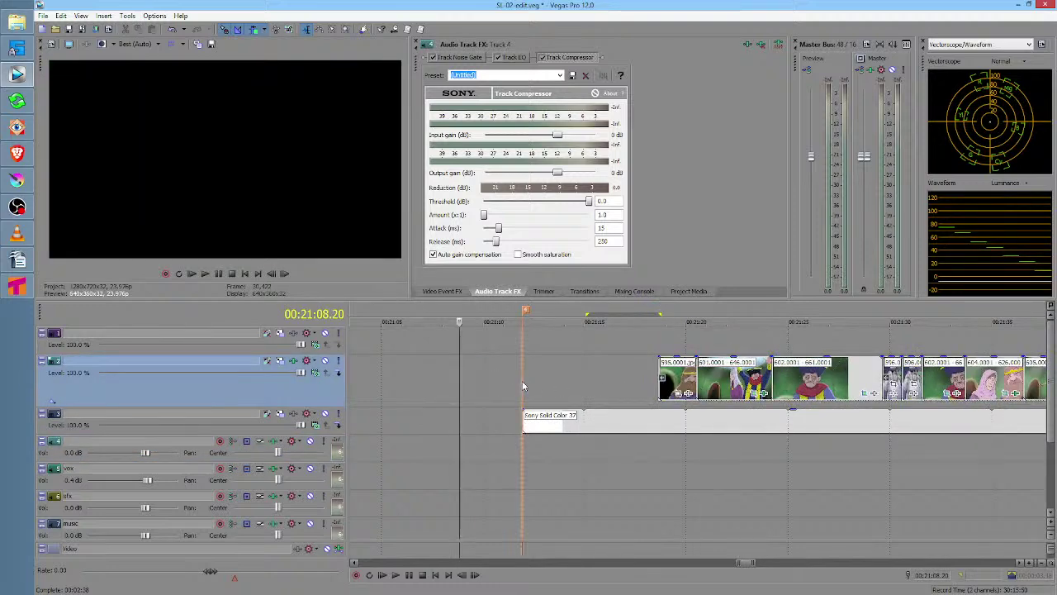
# Start a media import from the project media and browse to the scenes\594-B\render folder
pyautogui.click(686, 292)
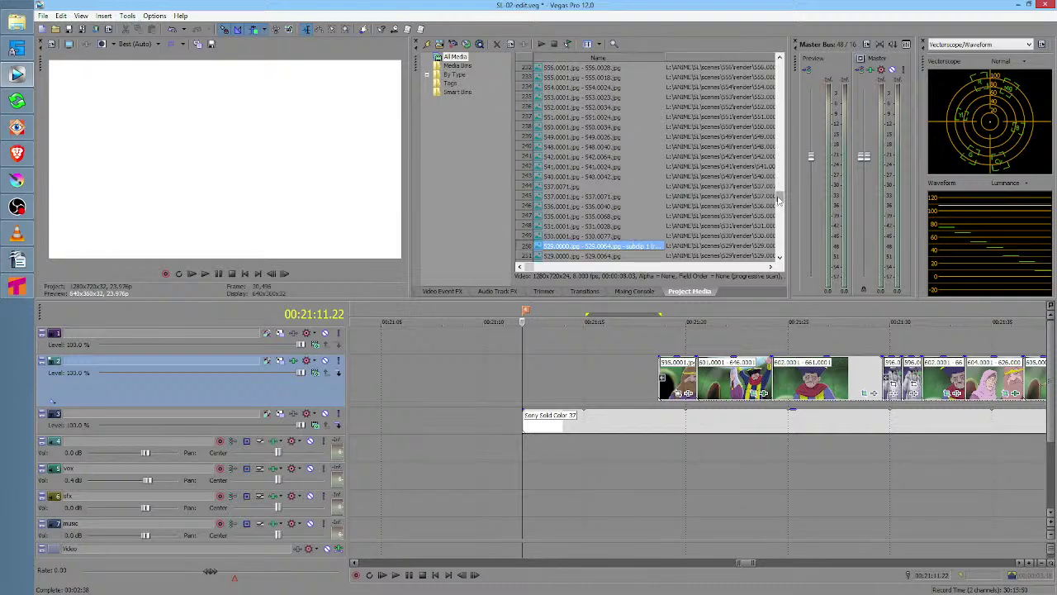
pyautogui.moveTo(778, 201); pyautogui.dragTo(779, 202)
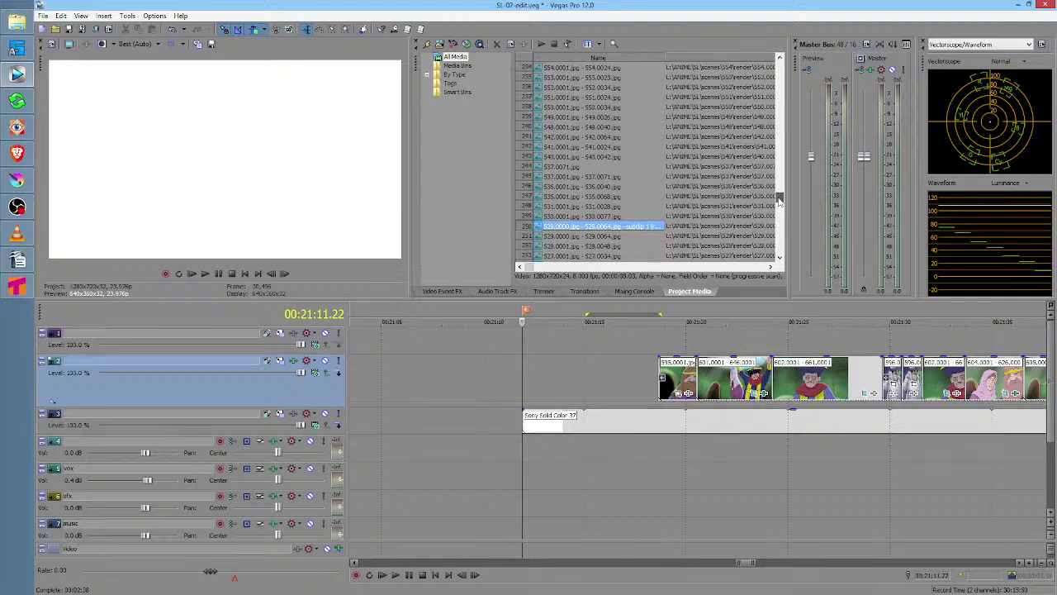
pyautogui.click(430, 44)
pyautogui.click(288, 46)
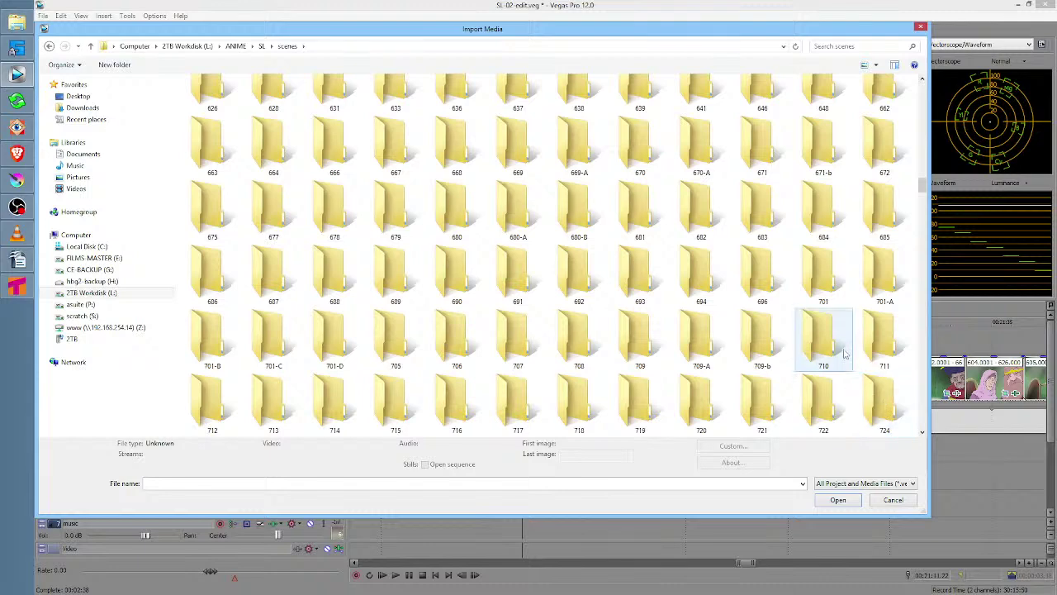
pyautogui.scroll(-5, 844, 353)
pyautogui.scroll(3, 844, 353)
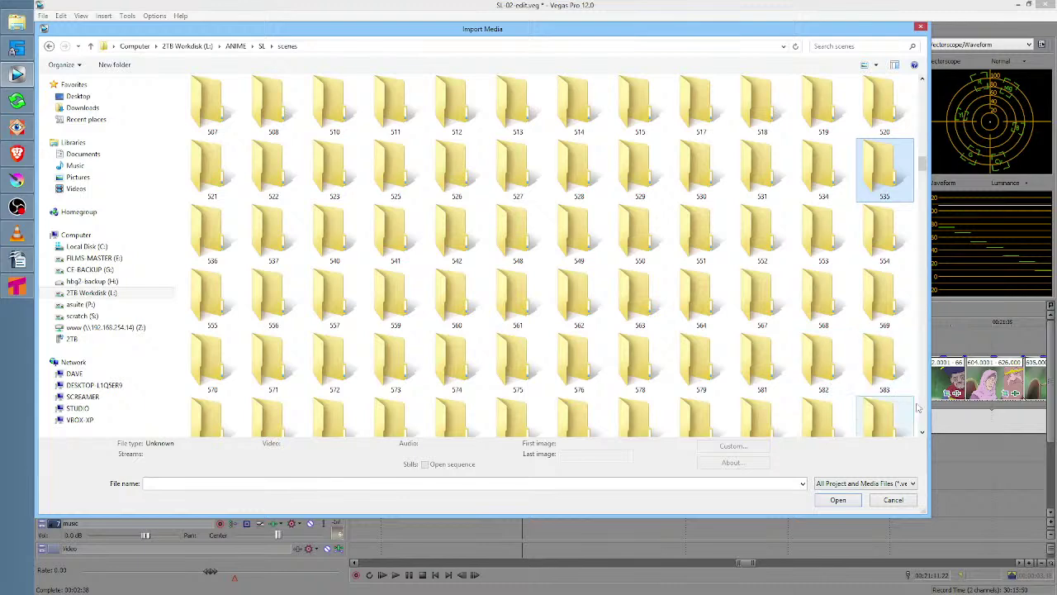
pyautogui.click(922, 435)
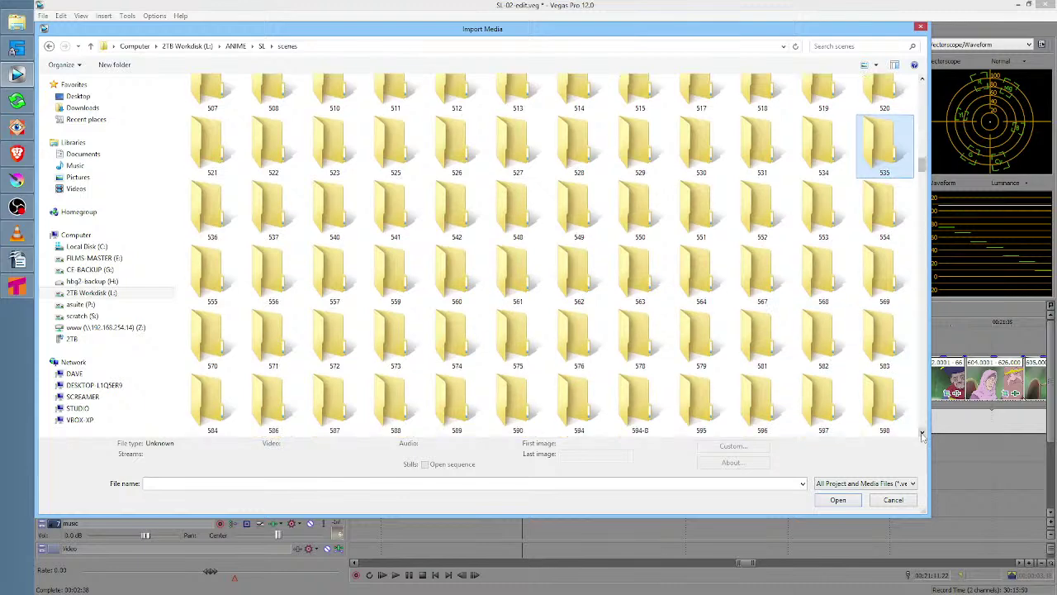
pyautogui.doubleClick(637, 409)
pyautogui.doubleClick(204, 106)
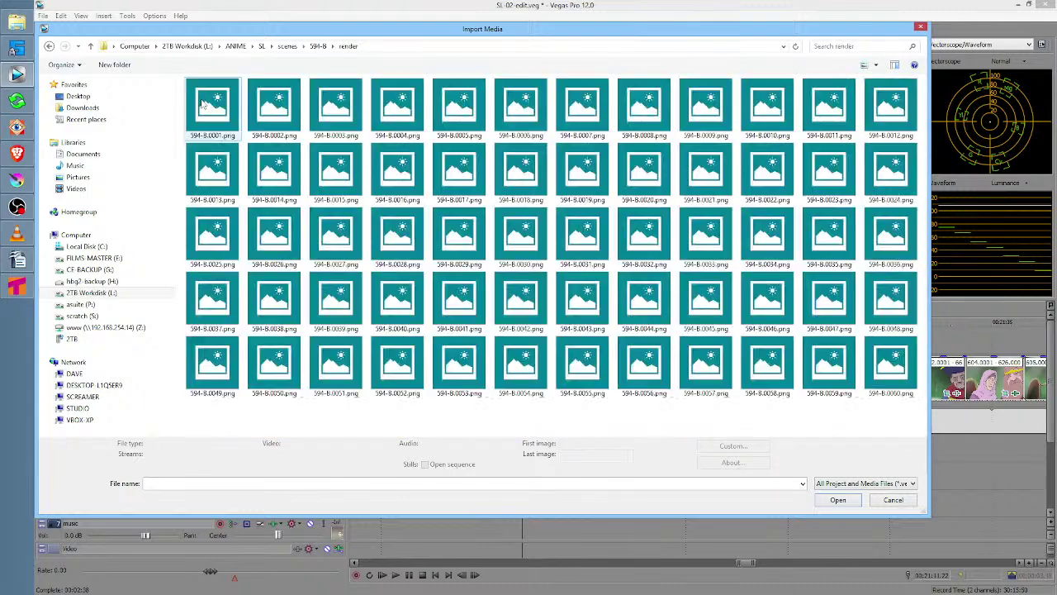
# Import 594-B.0001.png as an image sequence with a frame rate of 8 fps
pyautogui.click(217, 99)
pyautogui.click(440, 464)
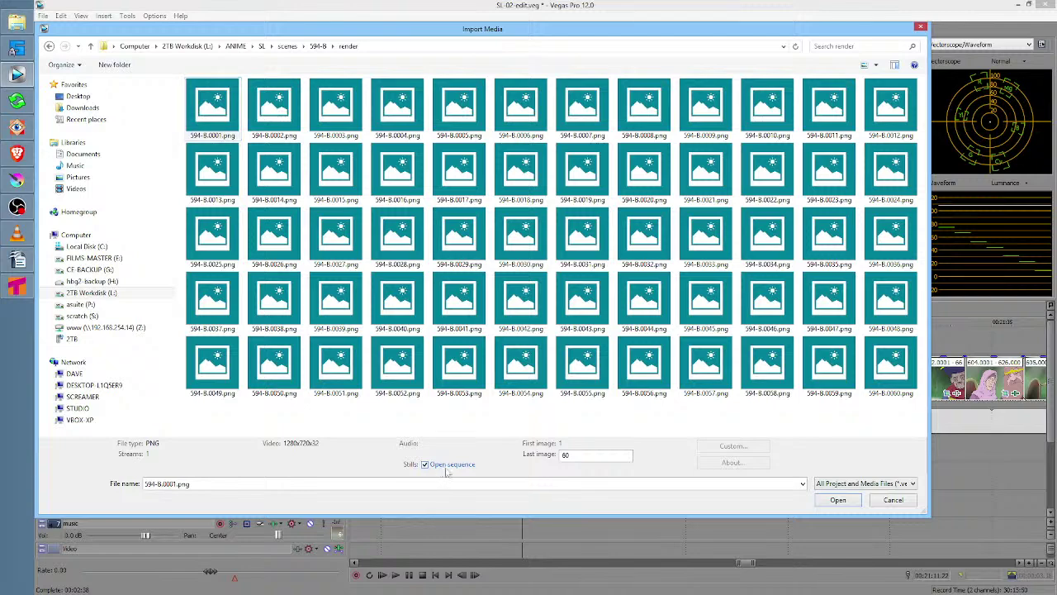
pyautogui.click(831, 501)
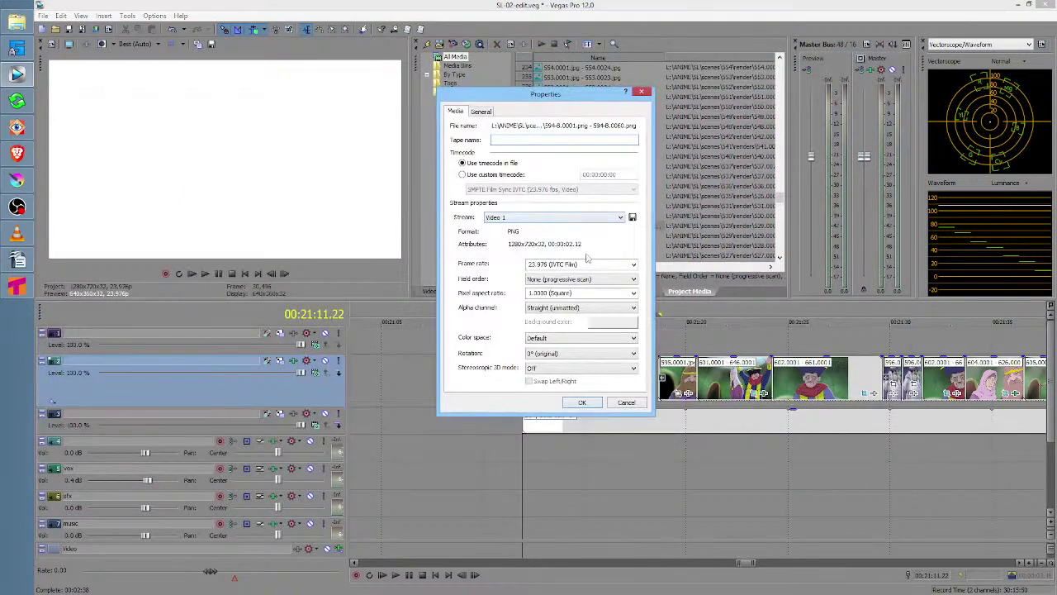
pyautogui.click(589, 264)
pyautogui.write('8')
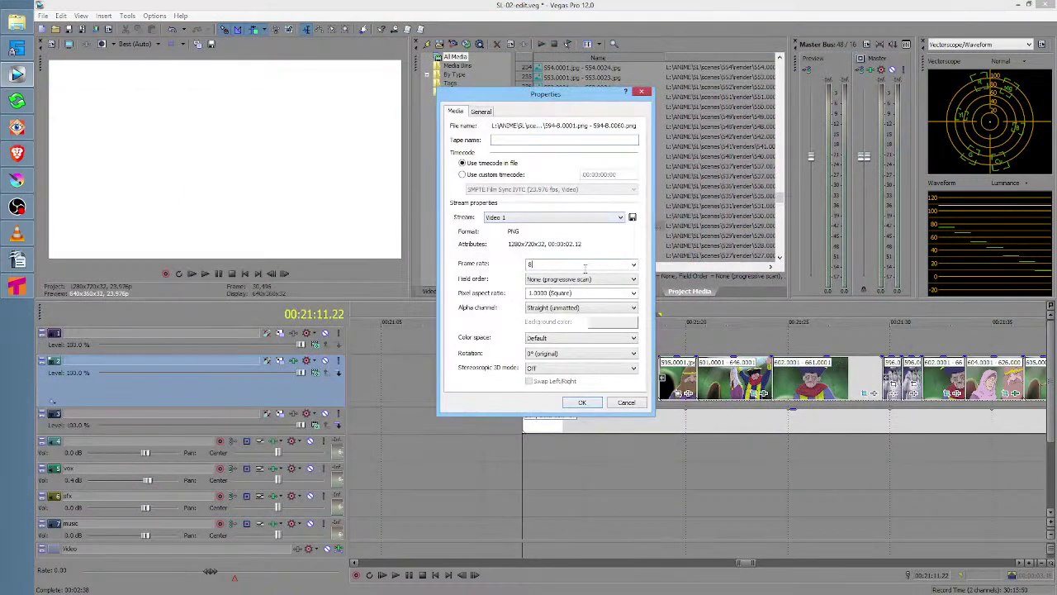
pyautogui.click(590, 402)
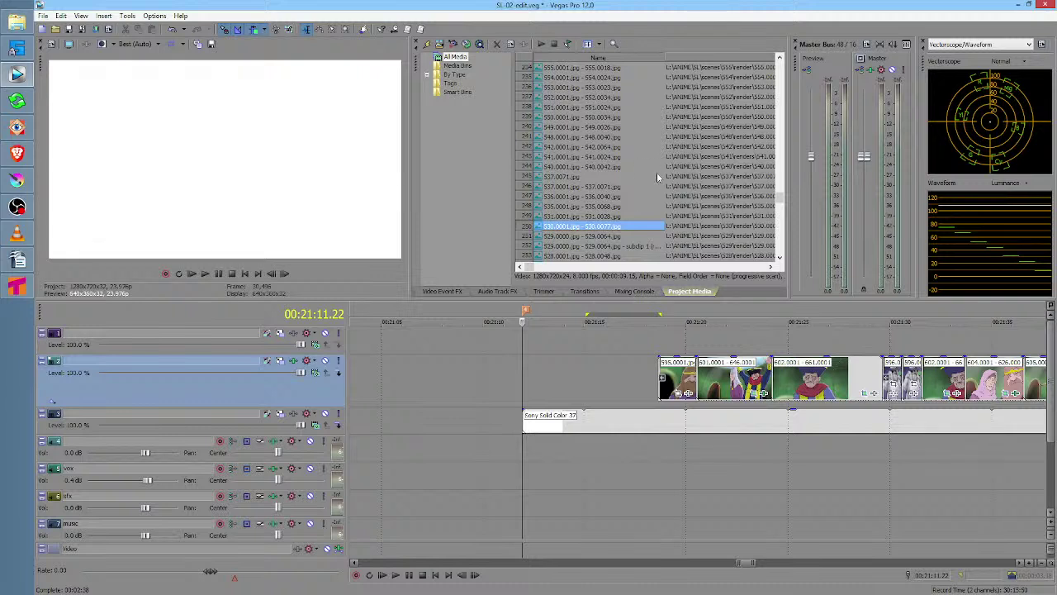
# Place the 594-B png sequence on track 2 at the marker and shift the overlapping 595 clip to follow it
pyautogui.click(615, 118)
pyautogui.scroll(7, 615, 119)
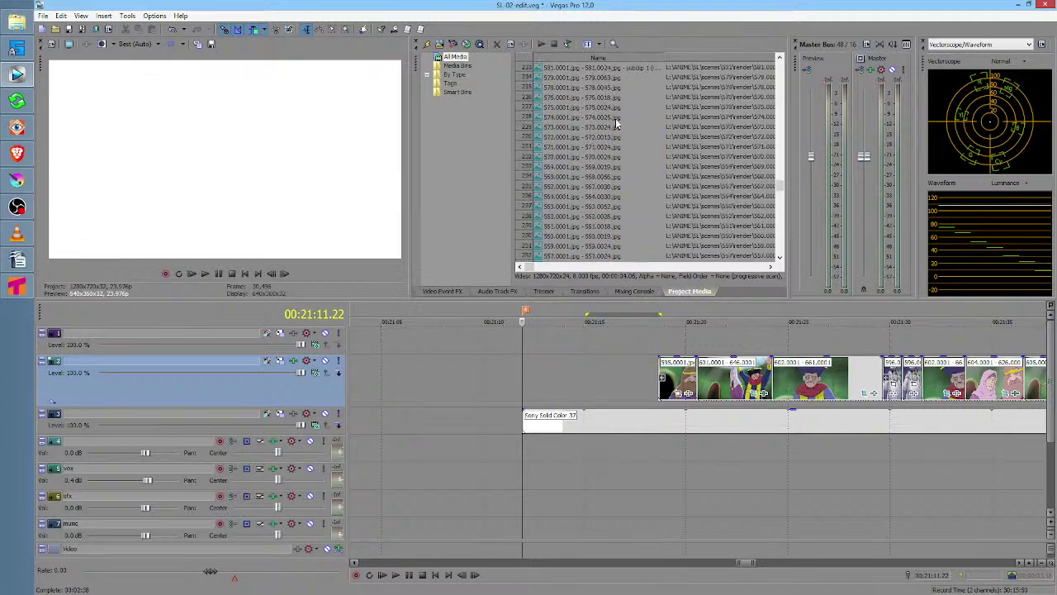
pyautogui.scroll(12, 615, 120)
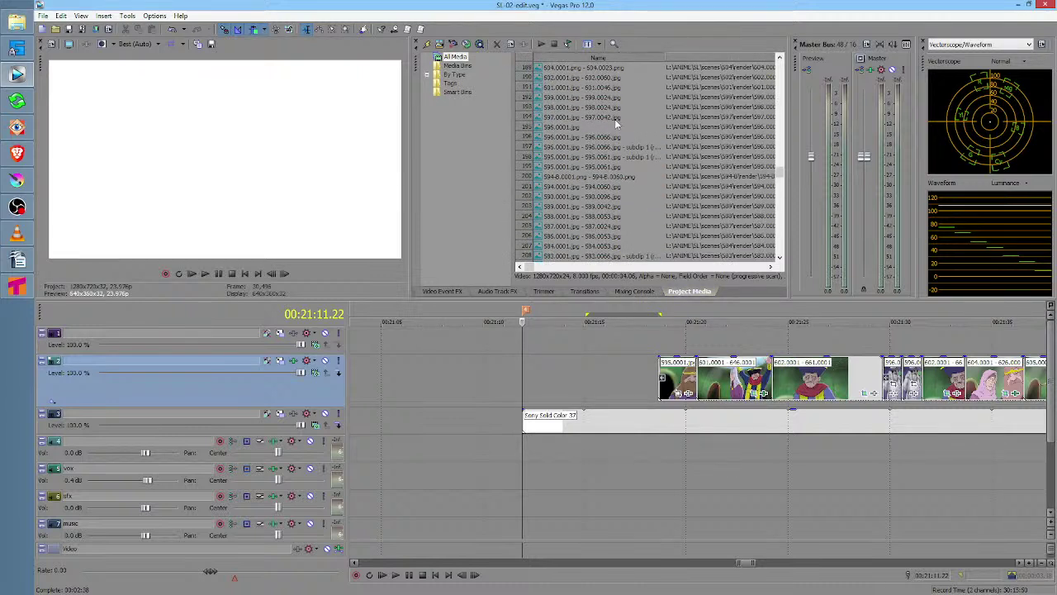
pyautogui.click(581, 178)
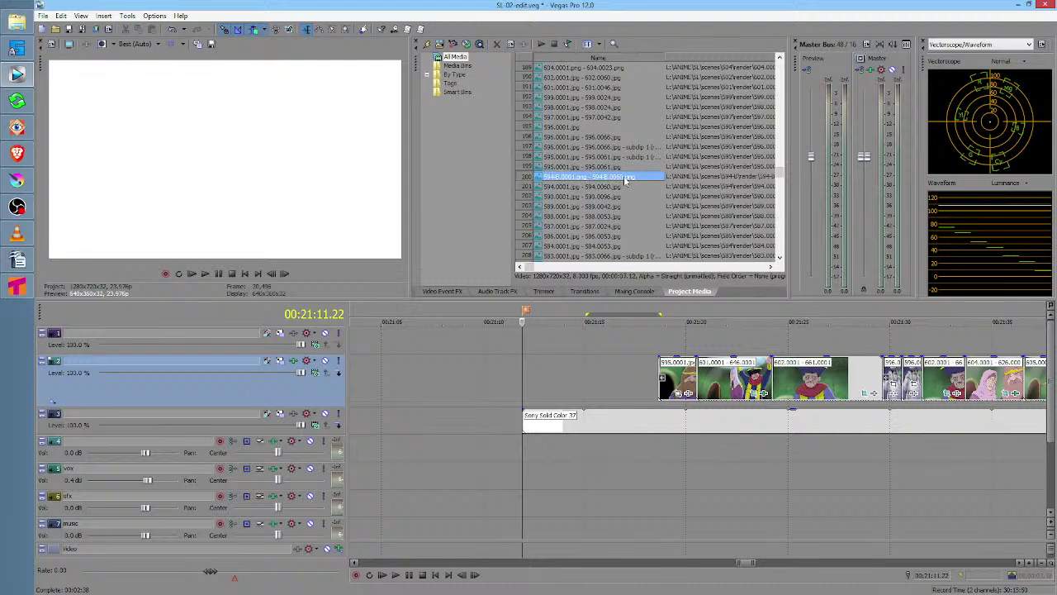
pyautogui.moveTo(625, 180); pyautogui.dragTo(526, 345)
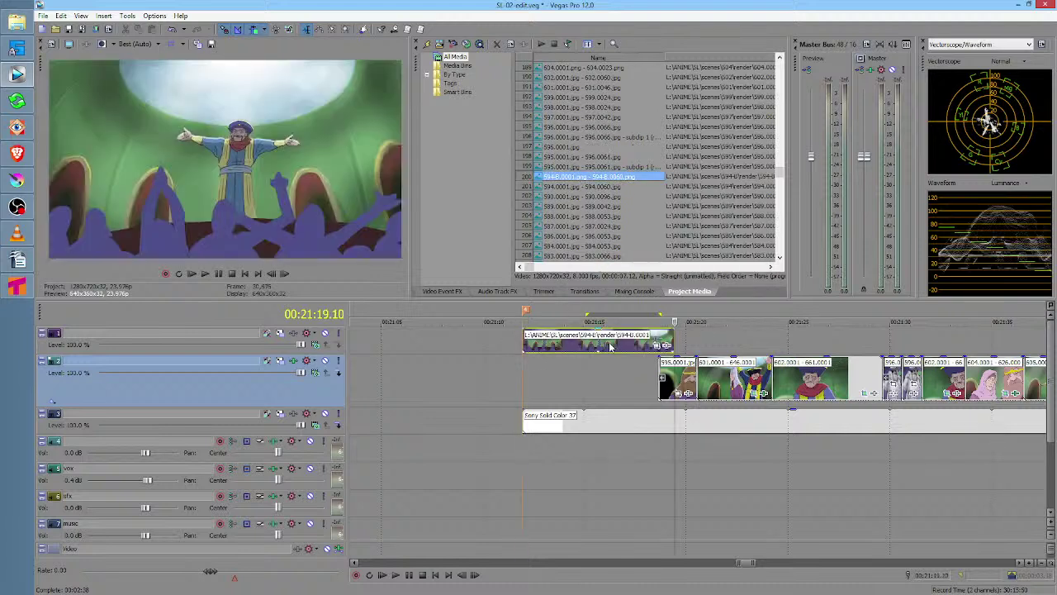
pyautogui.moveTo(592, 342); pyautogui.dragTo(590, 382)
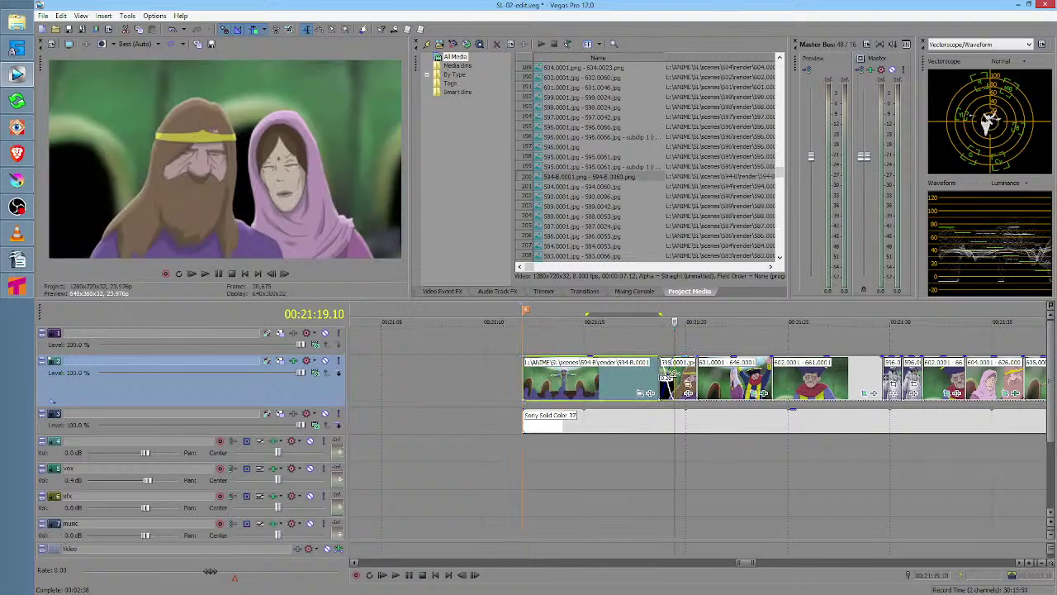
pyautogui.moveTo(670, 378); pyautogui.dragTo(693, 372)
# Play the 597 clip on track 2 from its beginning to review the character's raised-arm gesture
pyautogui.scroll(-5, 494, 380)
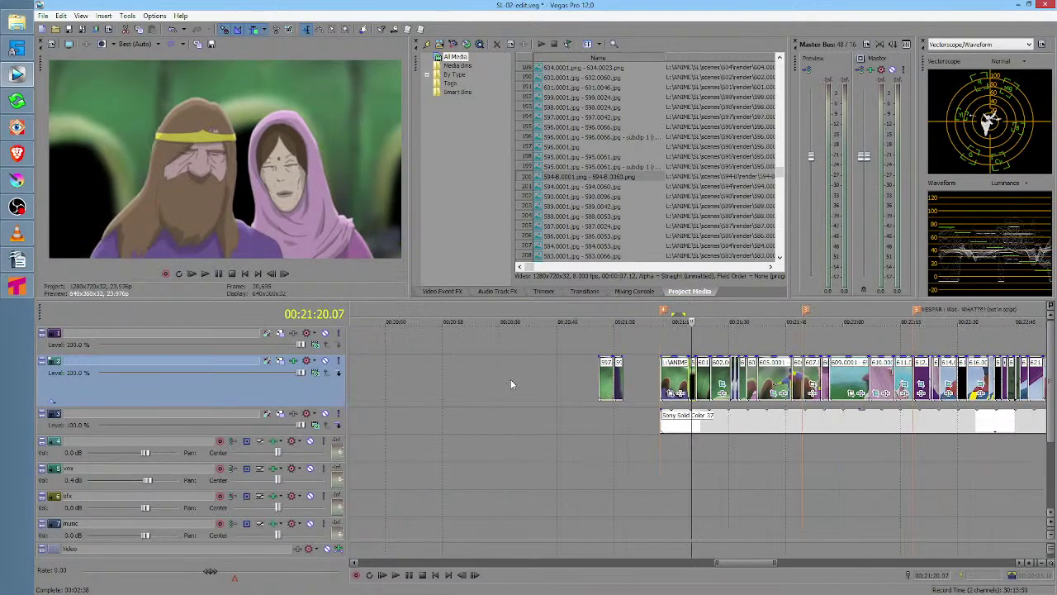
pyautogui.click(608, 382)
pyautogui.press('space')
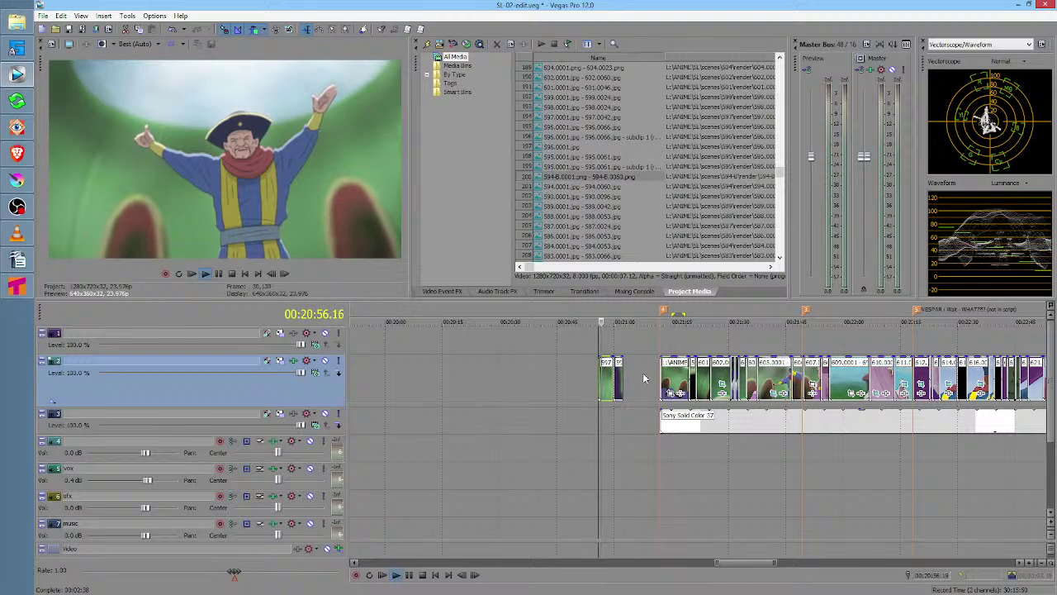
pyautogui.scroll(3, 648, 375)
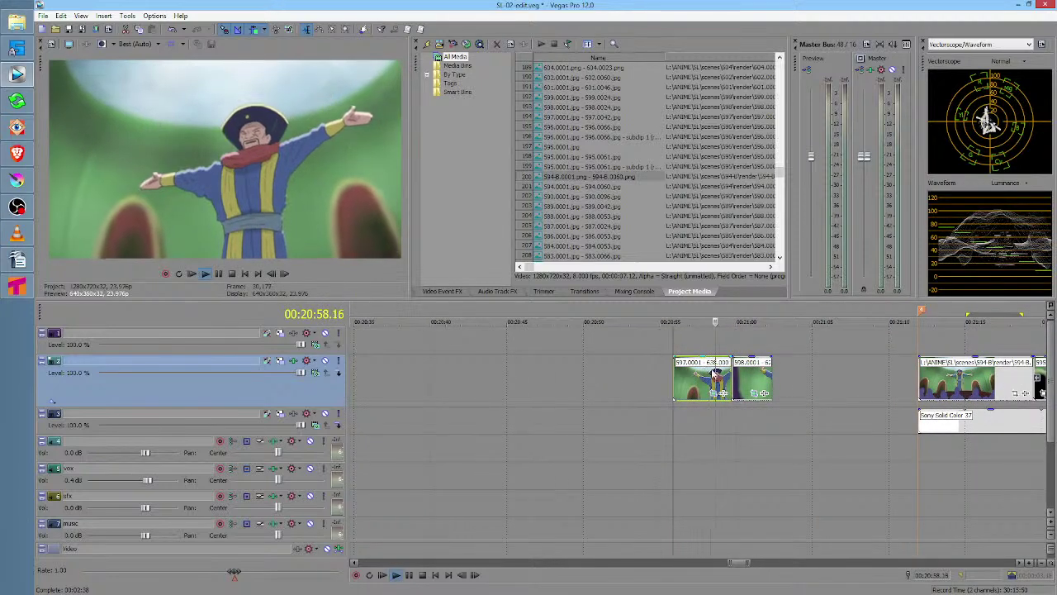
pyautogui.press('space')
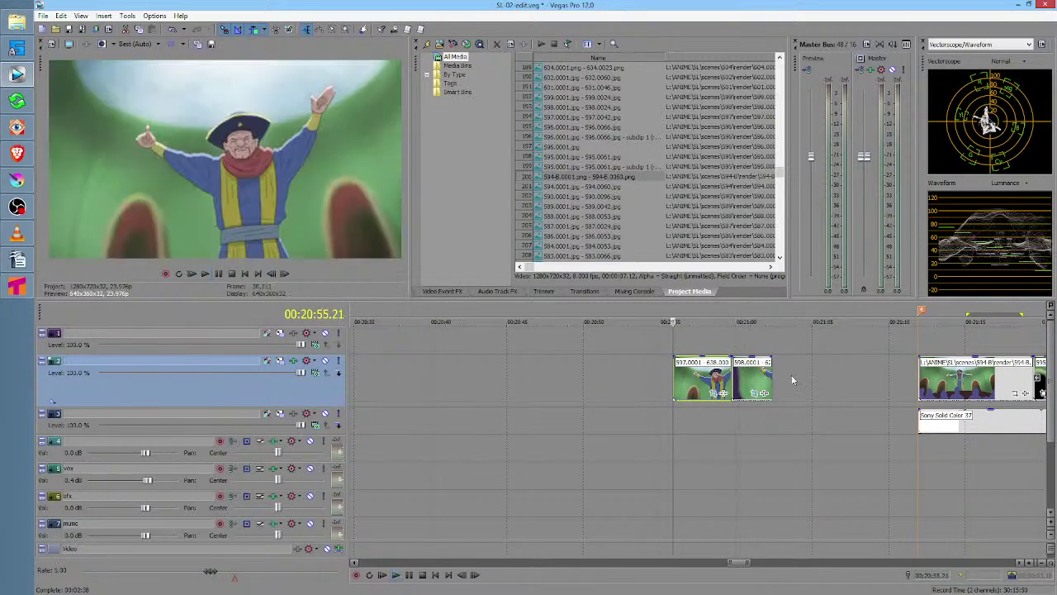
# Mark time ranges over the 597 and 598 clips to review the movement across their cut
pyautogui.moveTo(681, 342); pyautogui.dragTo(731, 342)
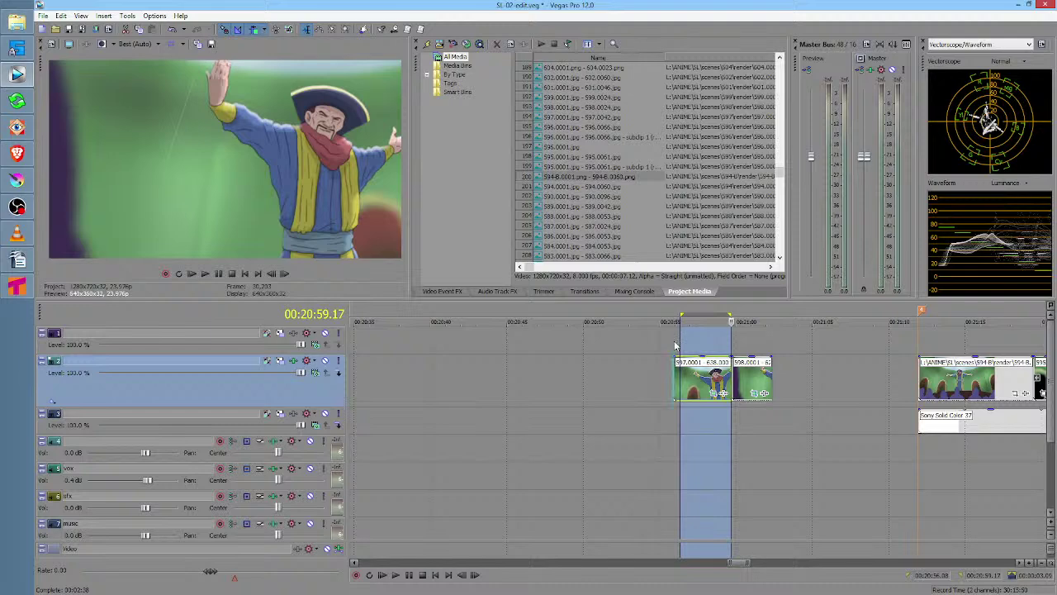
pyautogui.moveTo(675, 346); pyautogui.dragTo(759, 342)
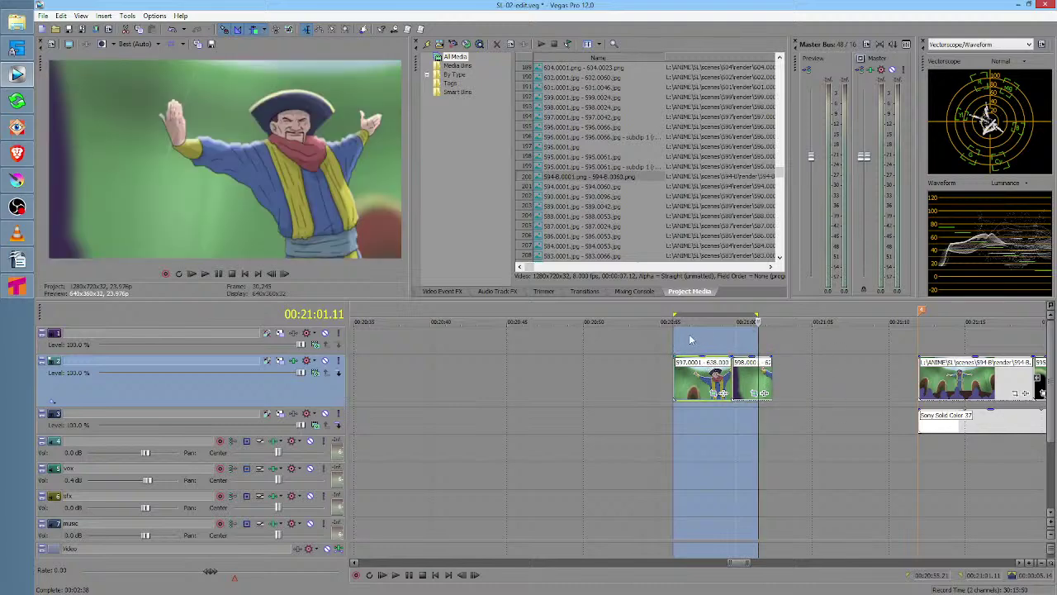
pyautogui.moveTo(689, 339); pyautogui.dragTo(713, 329)
# Play the 594-B clip, then disable resampling and set its playback rate to 1.1 in the event properties
pyautogui.click(911, 362)
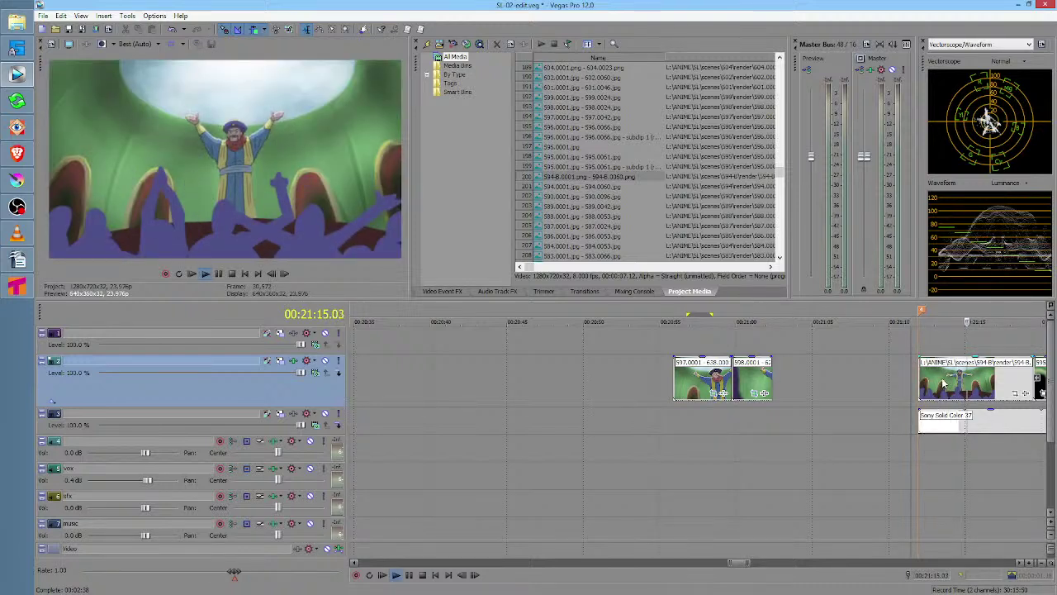
pyautogui.press('space')
pyautogui.rightClick(973, 390)
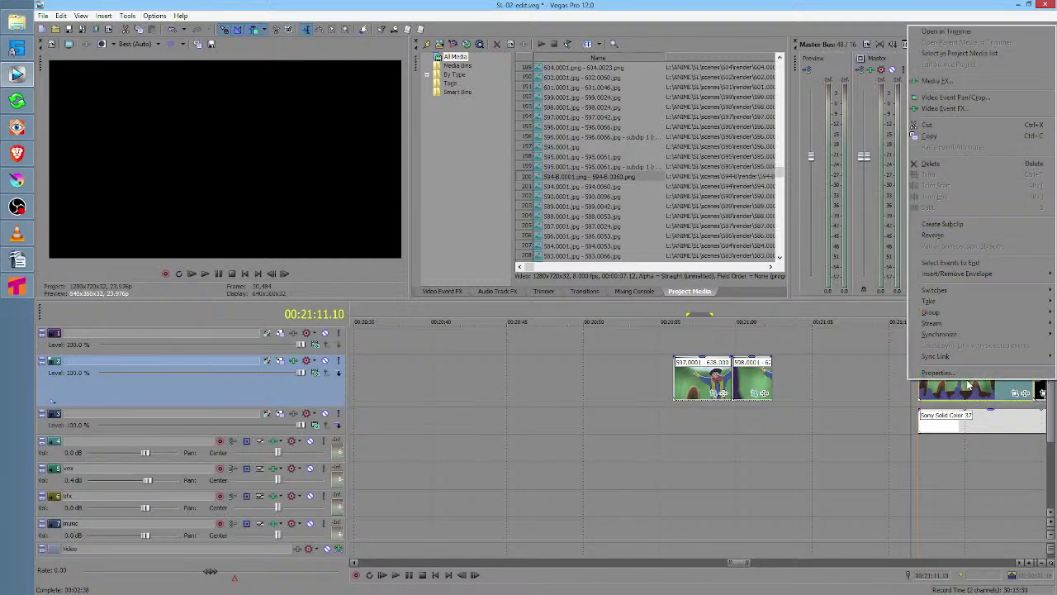
pyautogui.click(970, 374)
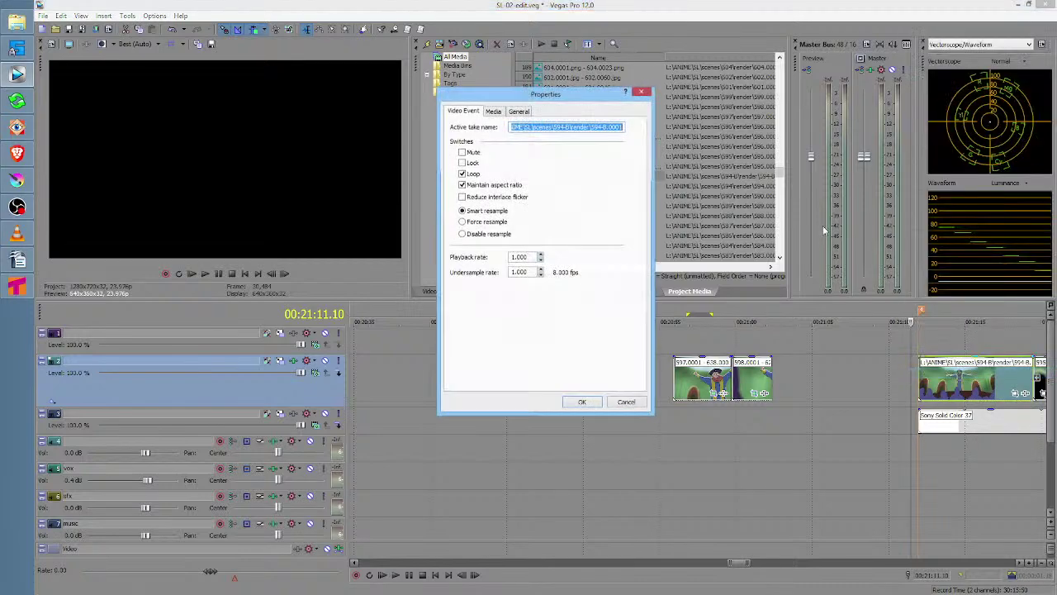
pyautogui.click(489, 235)
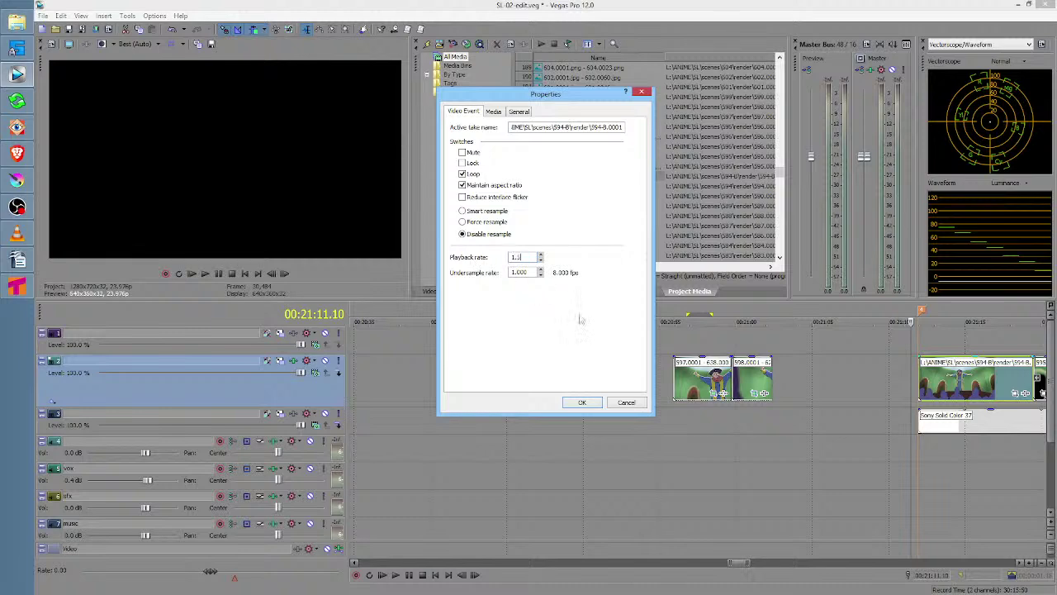
pyautogui.click(582, 403)
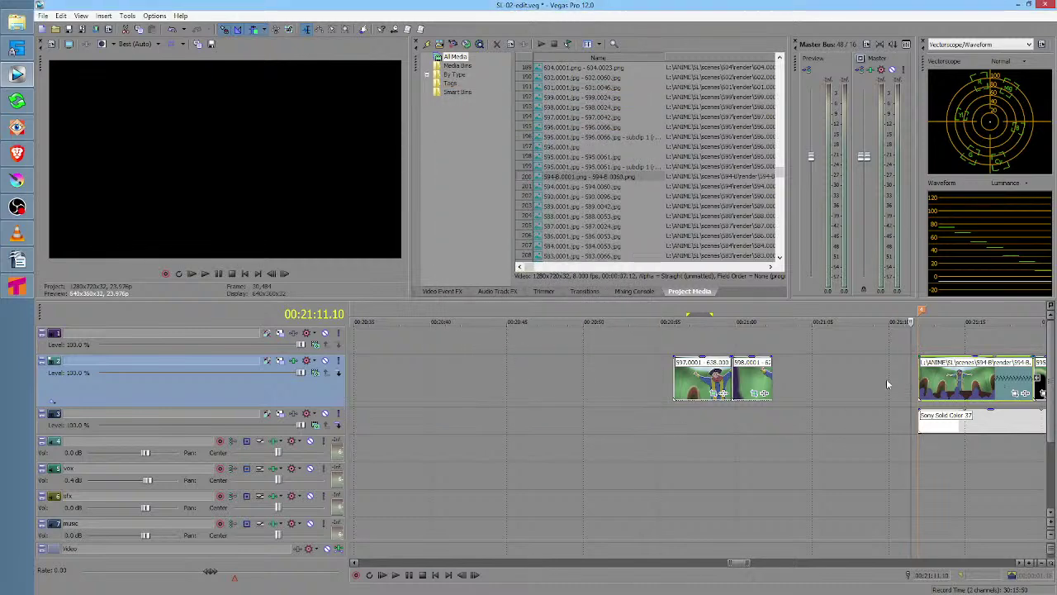
# Play the 594-B clip from just before its start to check the adjusted playback speed
pyautogui.click(915, 378)
pyautogui.press('space')
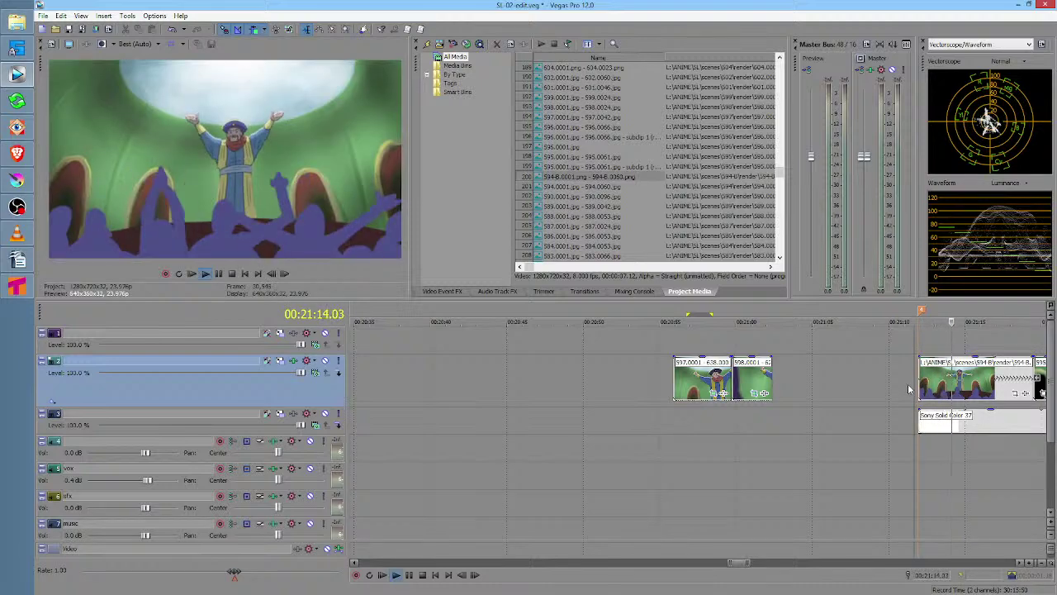
pyautogui.press('space')
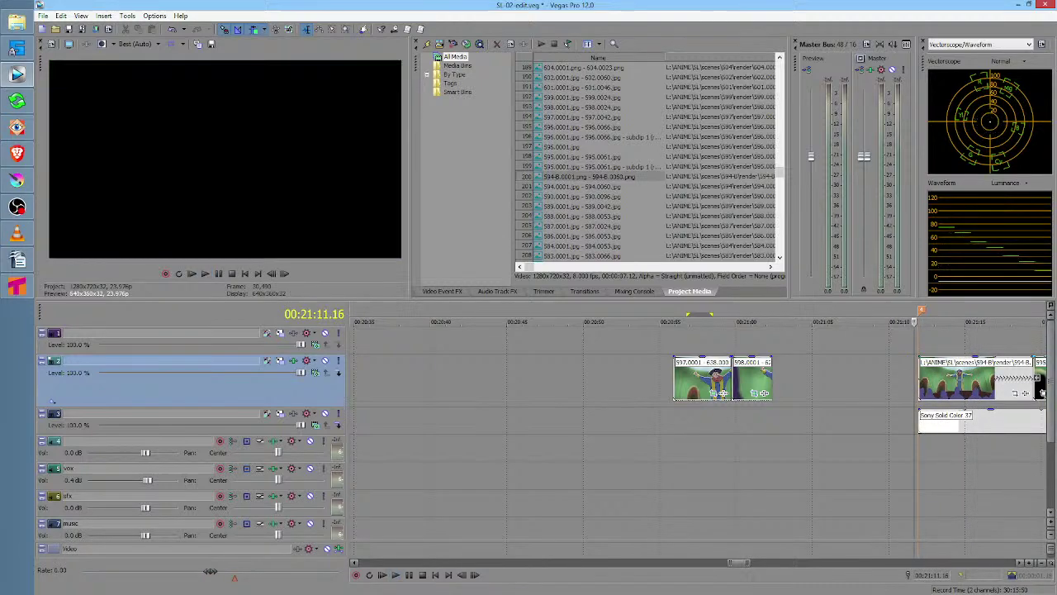
# Trim the end of the 594-B clip back to remove its looped tail and play the shortened clip
pyautogui.hscroll(4, 820, 395)
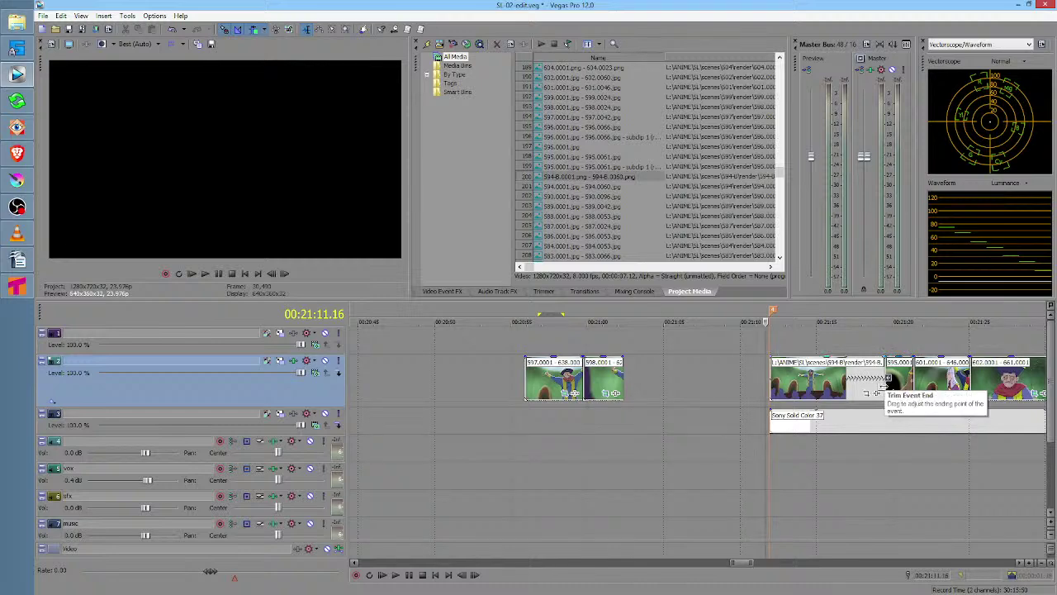
pyautogui.moveTo(885, 387); pyautogui.dragTo(844, 385)
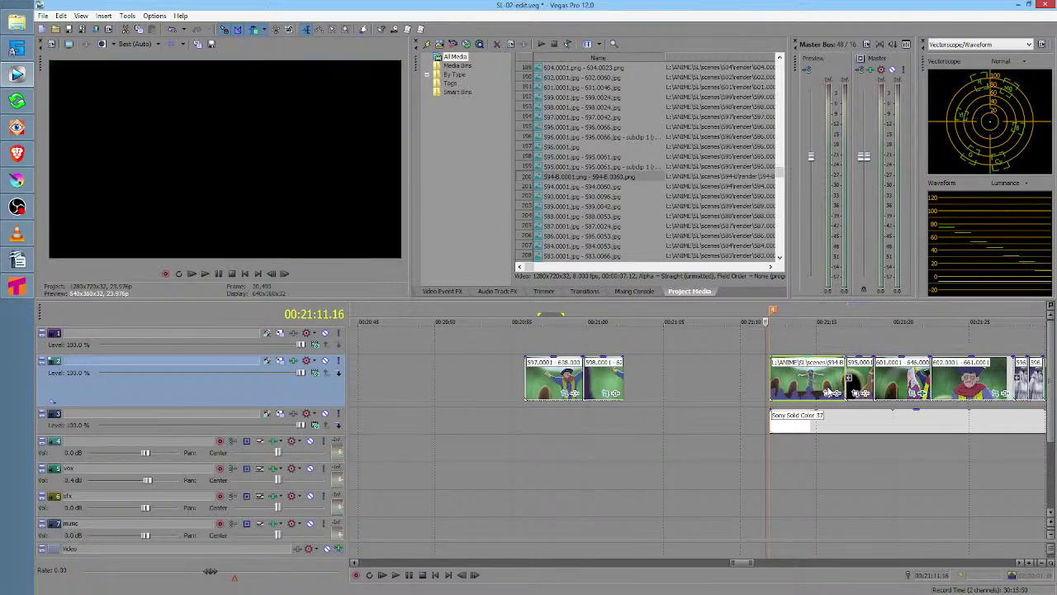
pyautogui.press('space')
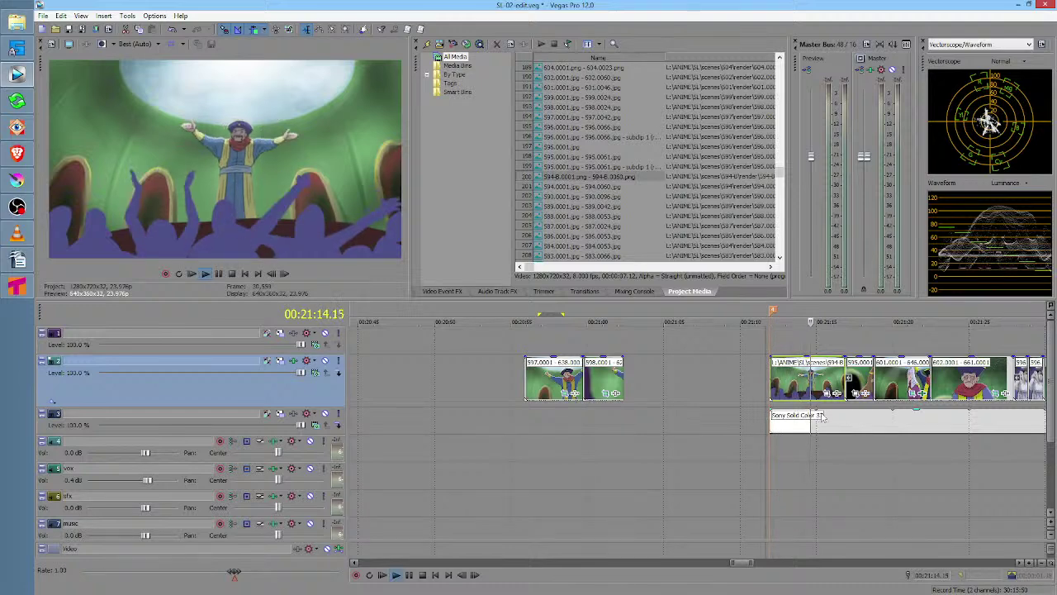
pyautogui.press('space')
# Shorten the 594-B clip further so it ends at about 00:21:15.12, closing the gap before 595, and play it from the start
pyautogui.moveTo(846, 387); pyautogui.dragTo(824, 385)
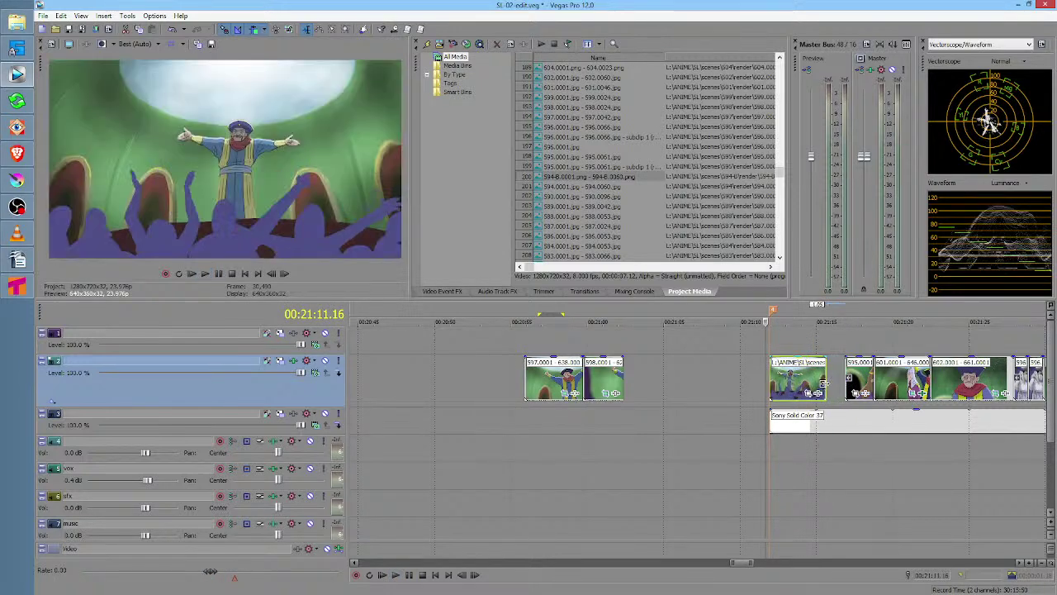
pyautogui.click(771, 461)
pyautogui.press('space')
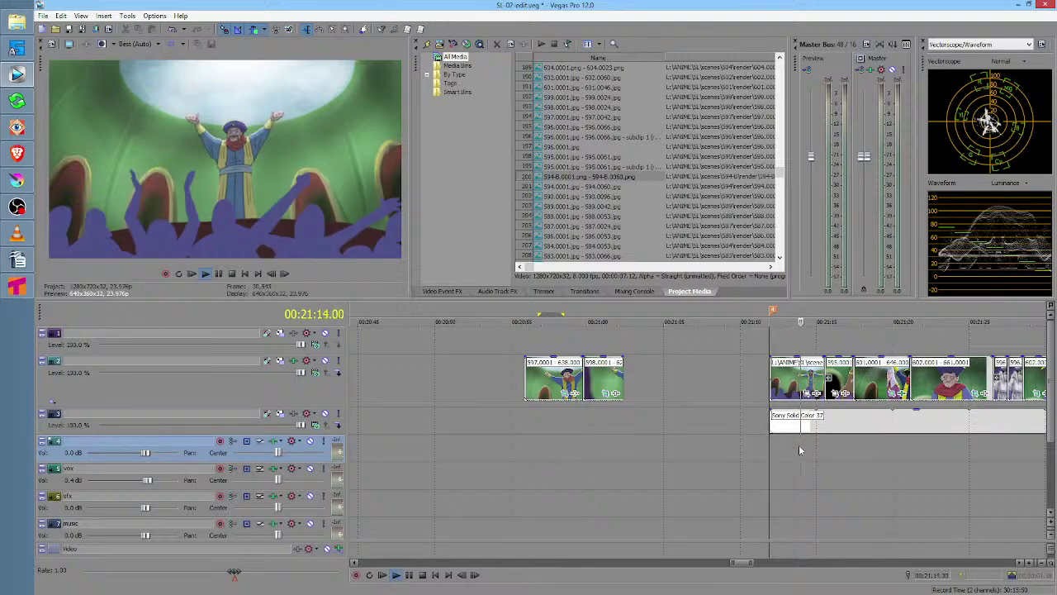
pyautogui.press('space')
# Play from the beginning and again from near the end of the 594-B clip to review the cut into 595
pyautogui.click(838, 375)
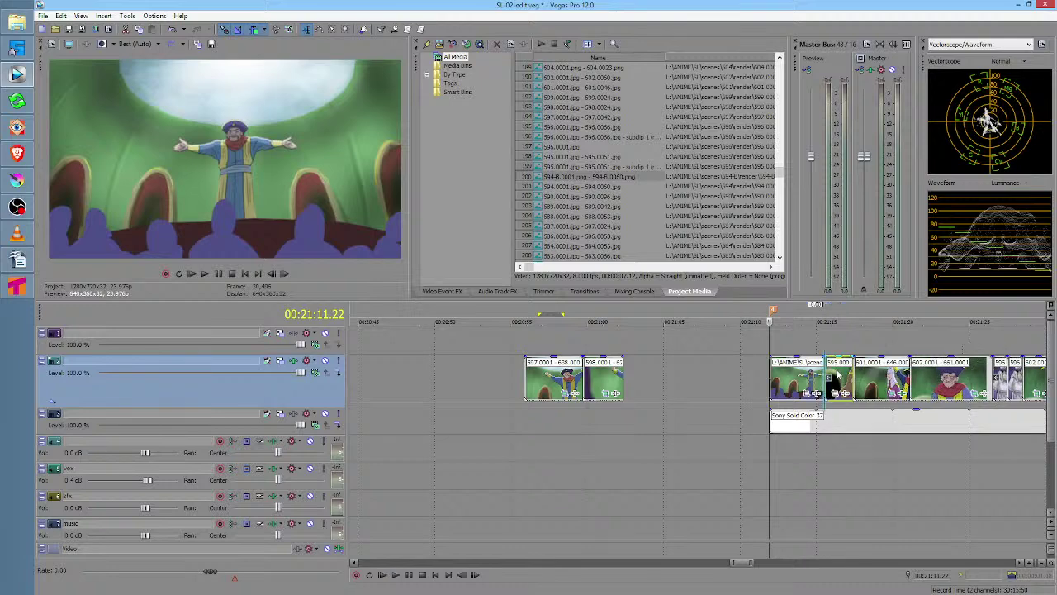
pyautogui.click(815, 459)
pyautogui.press('space')
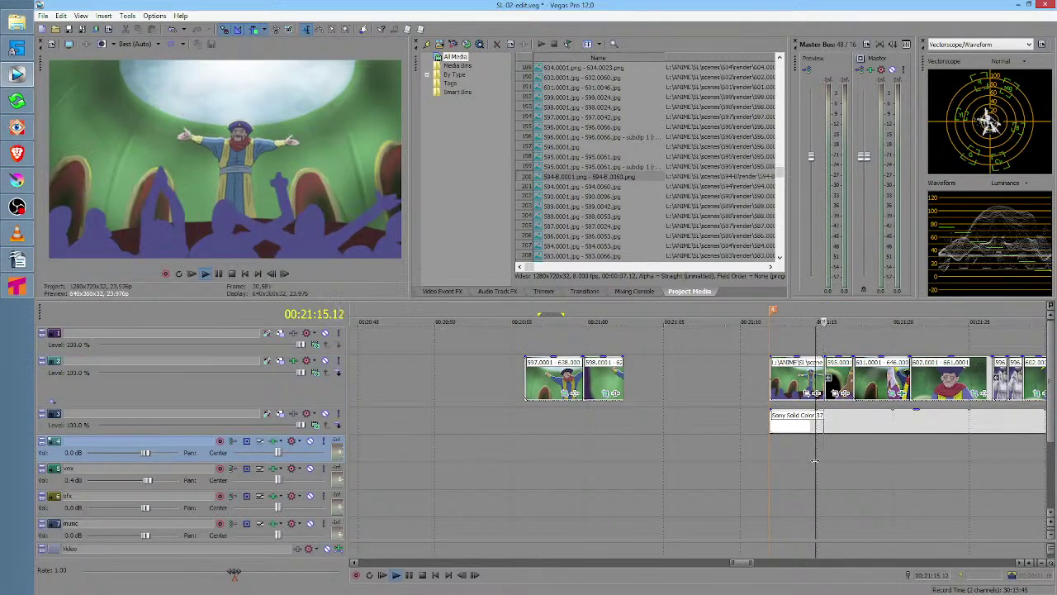
pyautogui.press('space')
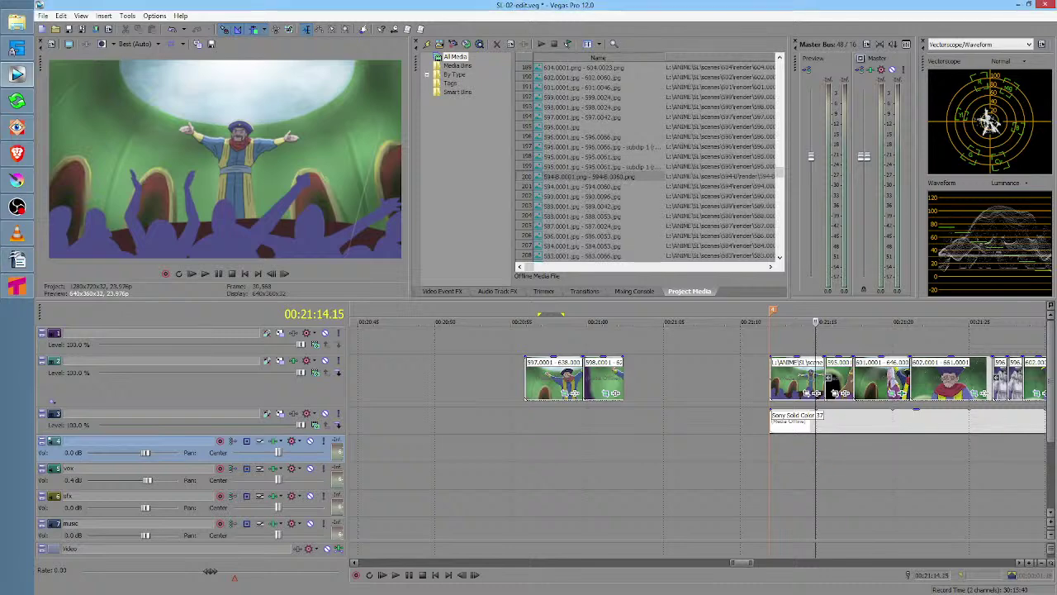
pyautogui.press('space')
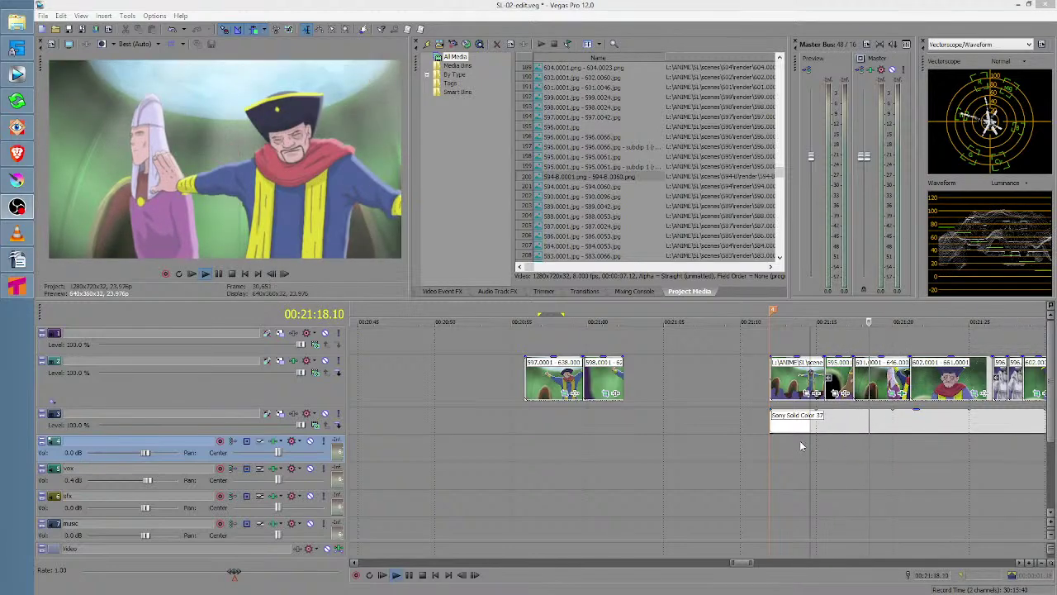
# Mark a range from the 594-B clip to the end of 595 and play on through the 601 and 602 clips
pyautogui.click(789, 450)
pyautogui.moveTo(791, 448); pyautogui.dragTo(854, 451)
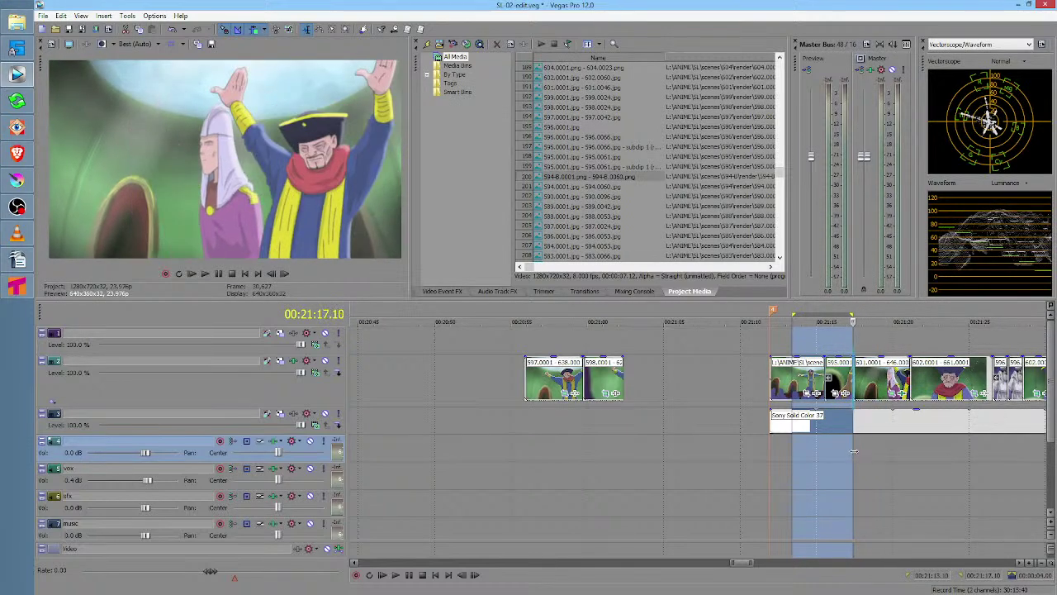
pyautogui.click(800, 463)
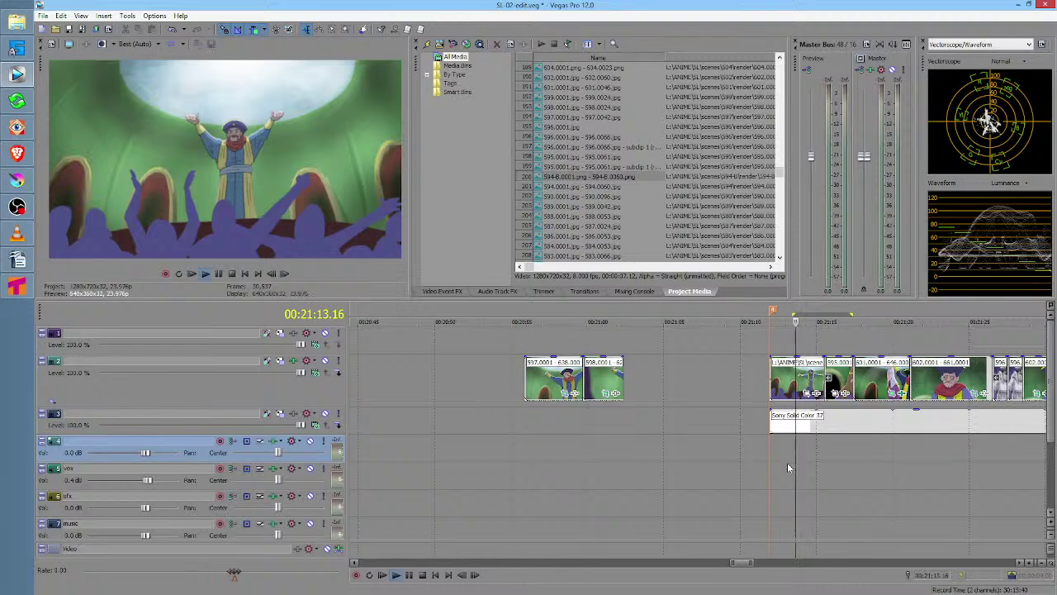
pyautogui.press('space')
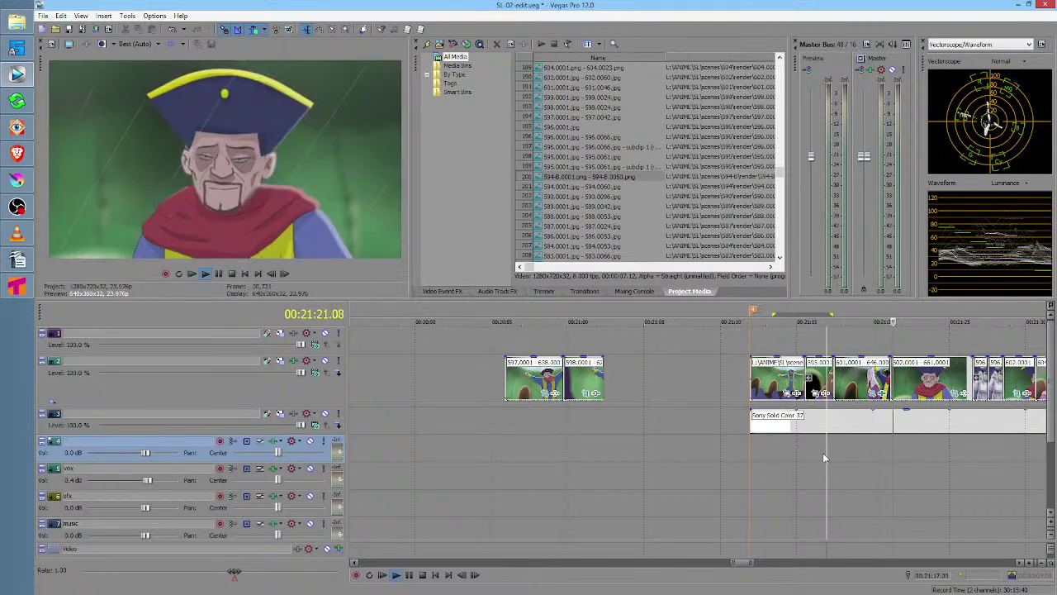
pyautogui.press('space')
pyautogui.hscroll(1, 840, 460)
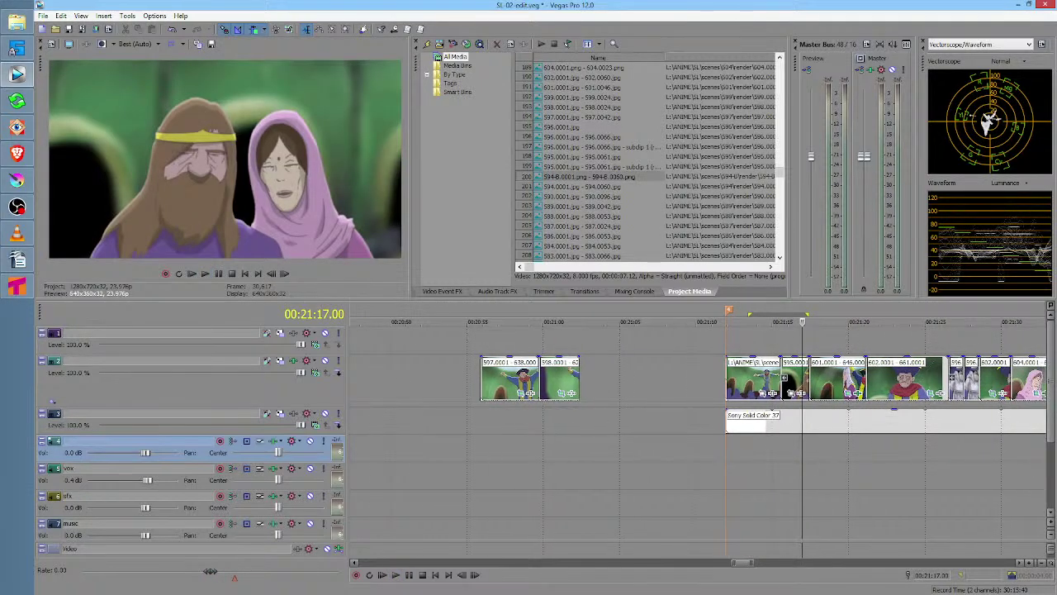
# Mark a range near the 594-B clip and play from its start into 595 to check how long each shot holds
pyautogui.hotkey('alt', 'Tab')
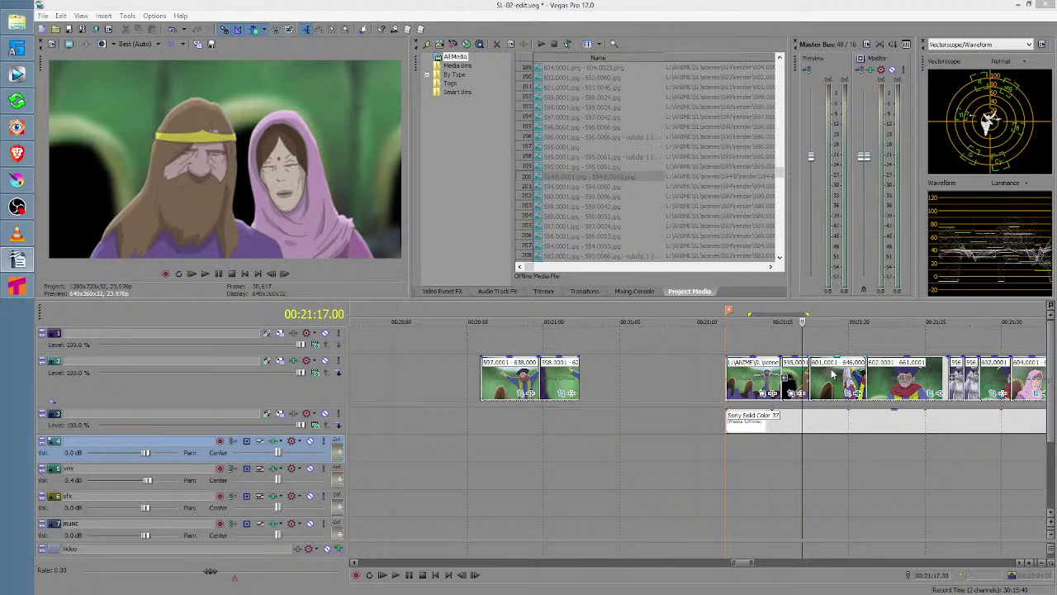
pyautogui.moveTo(737, 341)
pyautogui.mouseDown()
pyautogui.moveTo(851, 338)
pyautogui.moveTo(750, 340)
pyautogui.moveTo(780, 340)
pyautogui.mouseUp()
pyautogui.click(731, 344)
pyautogui.press('space')
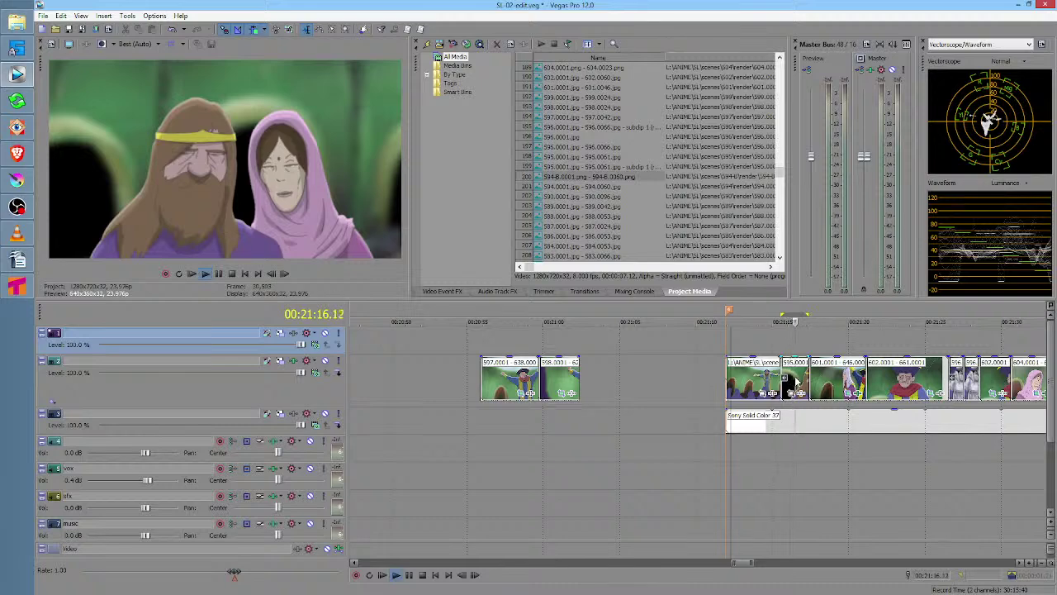
pyautogui.press('space')
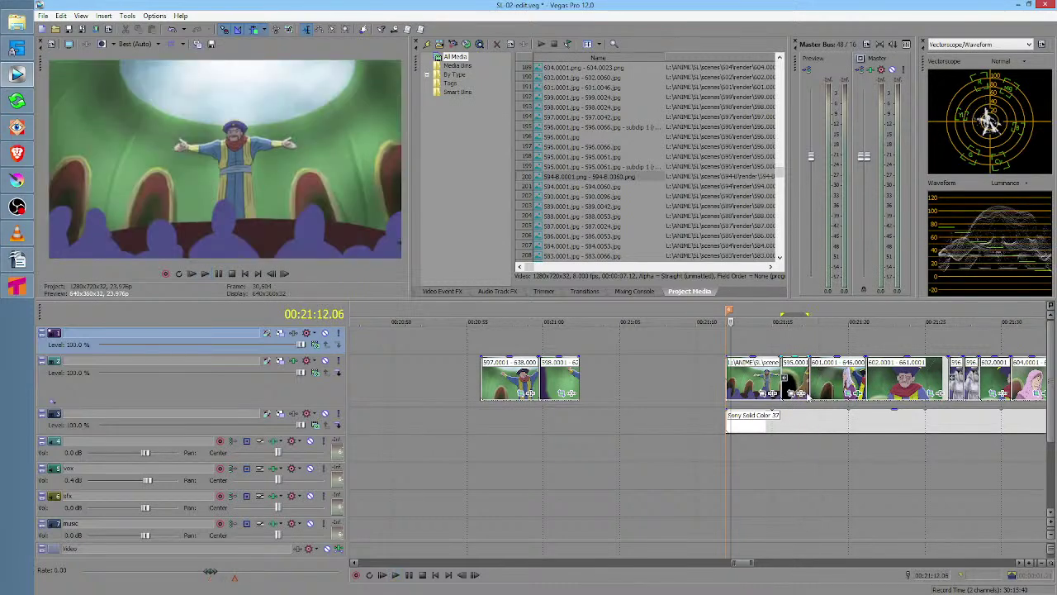
# Extend the end of the 595 clip by about one second, moving the following clips along, and play across its cut
pyautogui.click(795, 380)
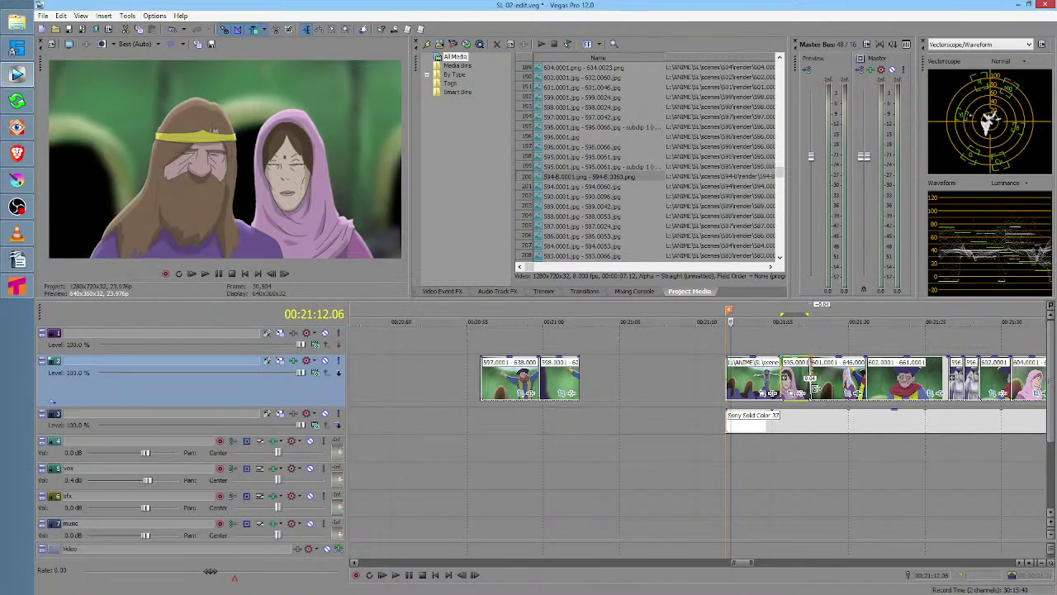
pyautogui.moveTo(814, 389); pyautogui.dragTo(823, 393)
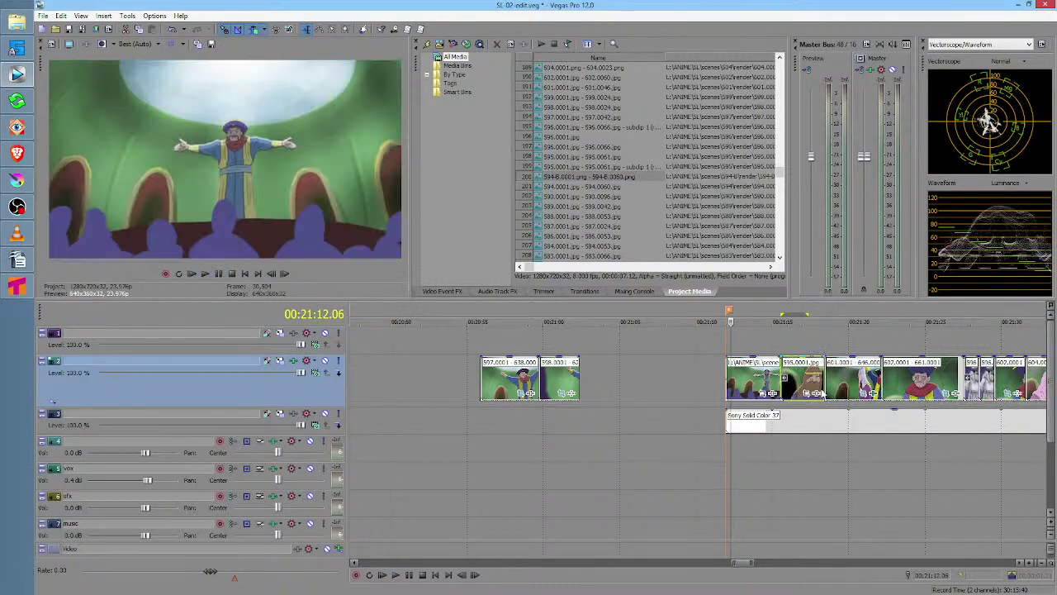
pyautogui.click(773, 348)
pyautogui.press('space')
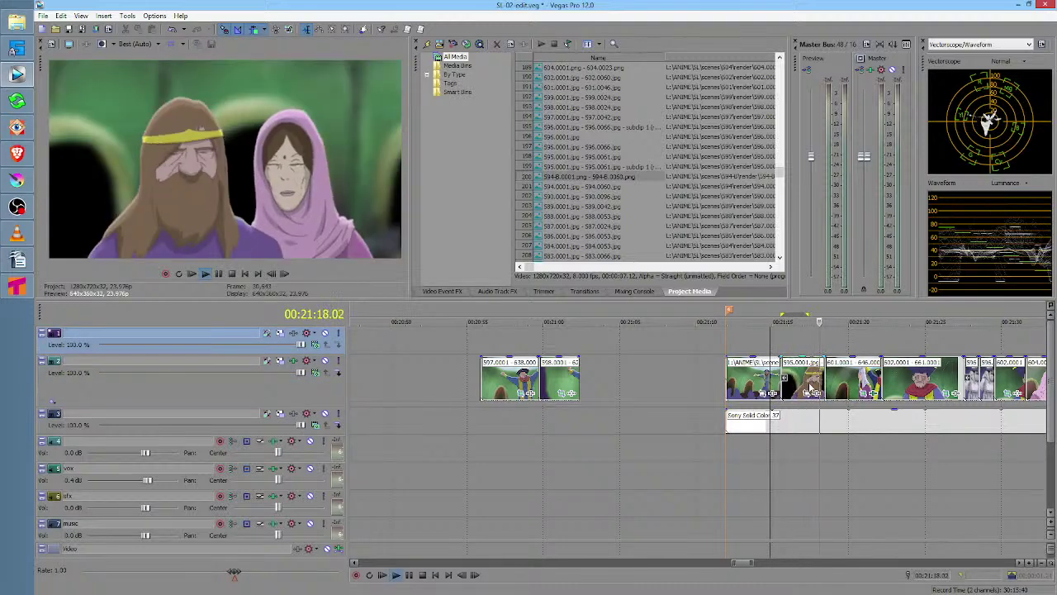
pyautogui.press('space')
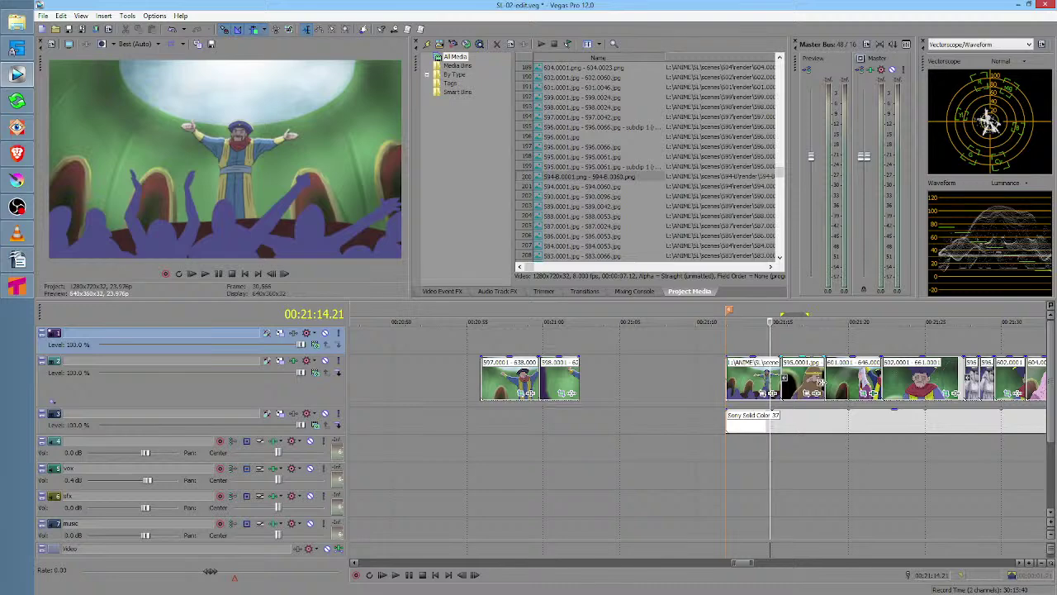
pyautogui.press('space')
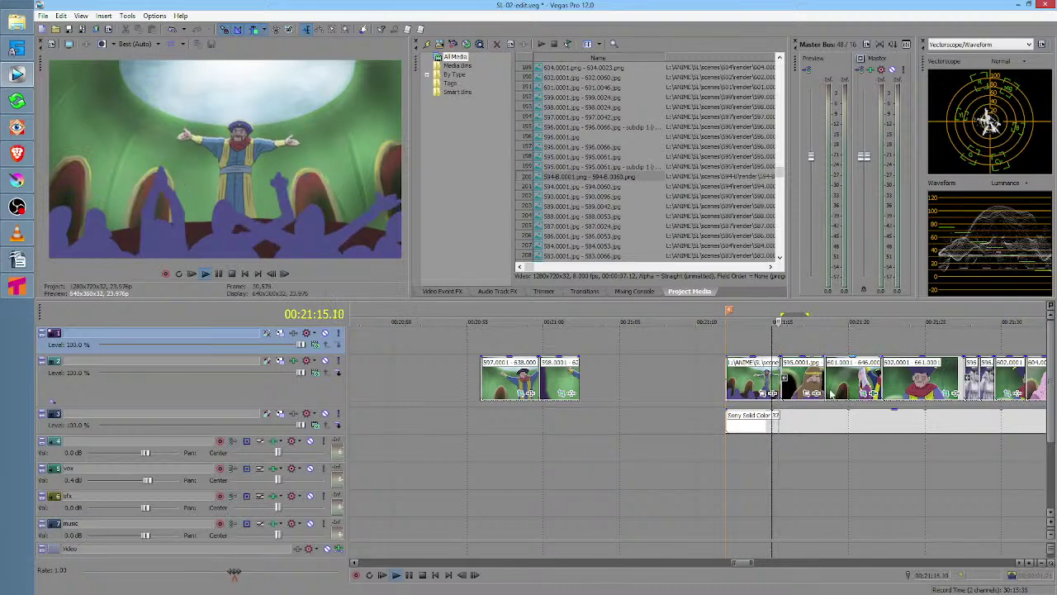
# Lengthen the 595 clip slightly more so it ends at about 00:21:18.20, and play from 594-B into 601
pyautogui.click(826, 385)
pyautogui.press('space')
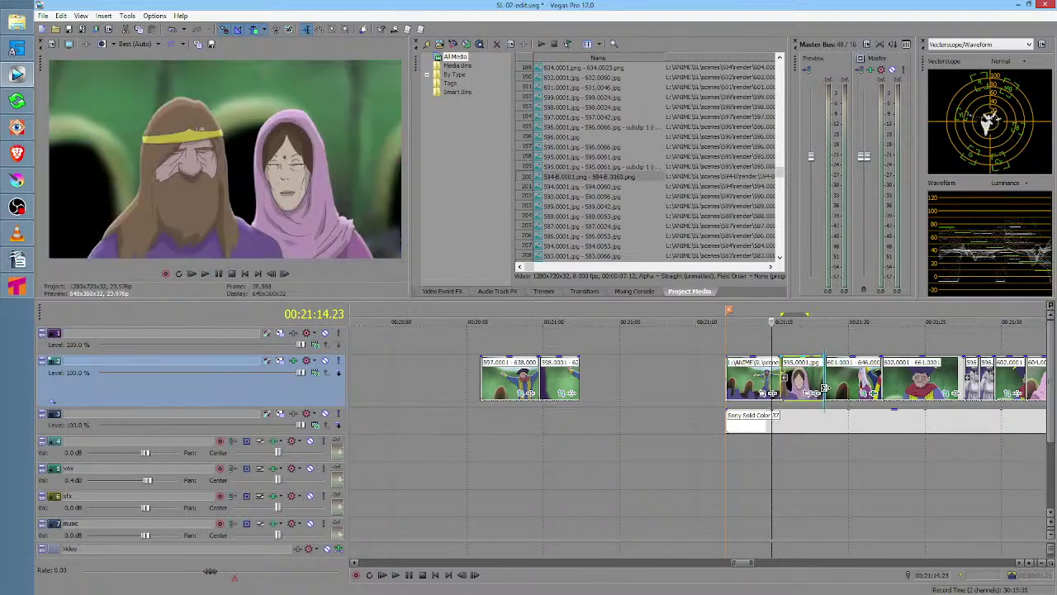
pyautogui.moveTo(826, 385); pyautogui.dragTo(830, 385)
pyautogui.click(786, 355)
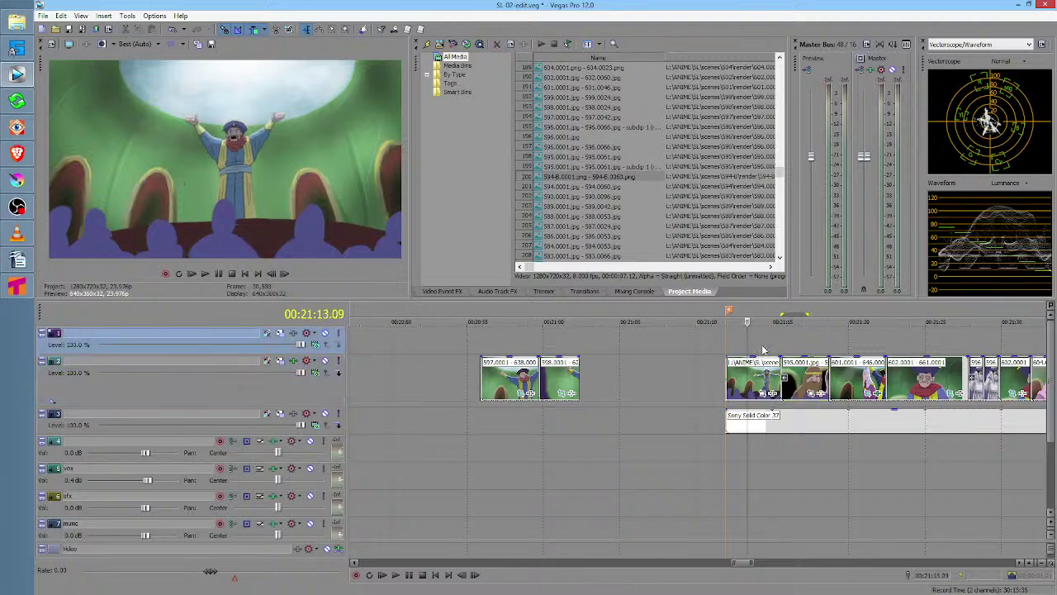
pyautogui.press('space')
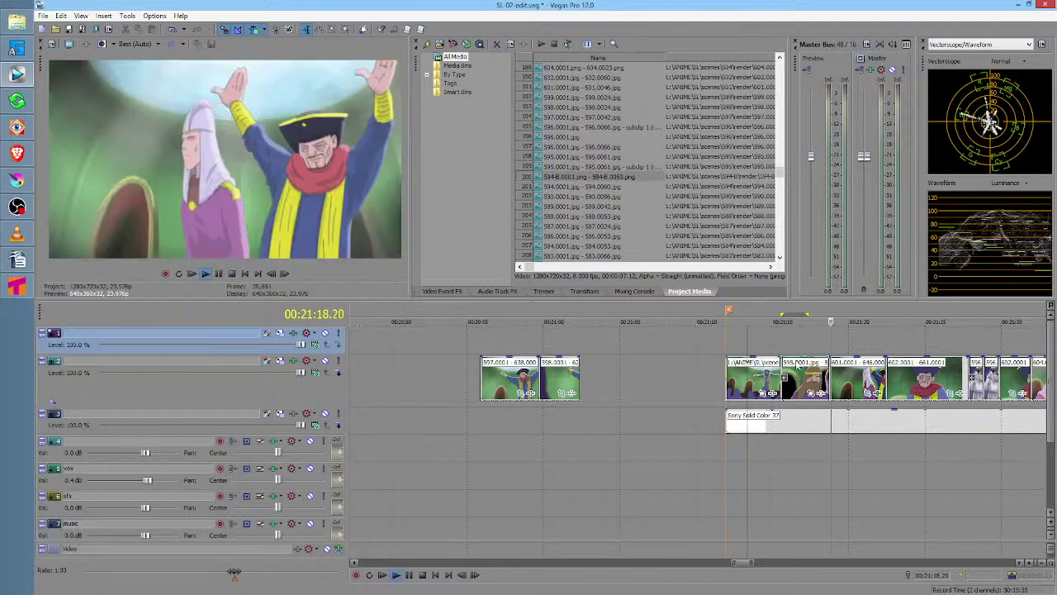
pyautogui.press('space')
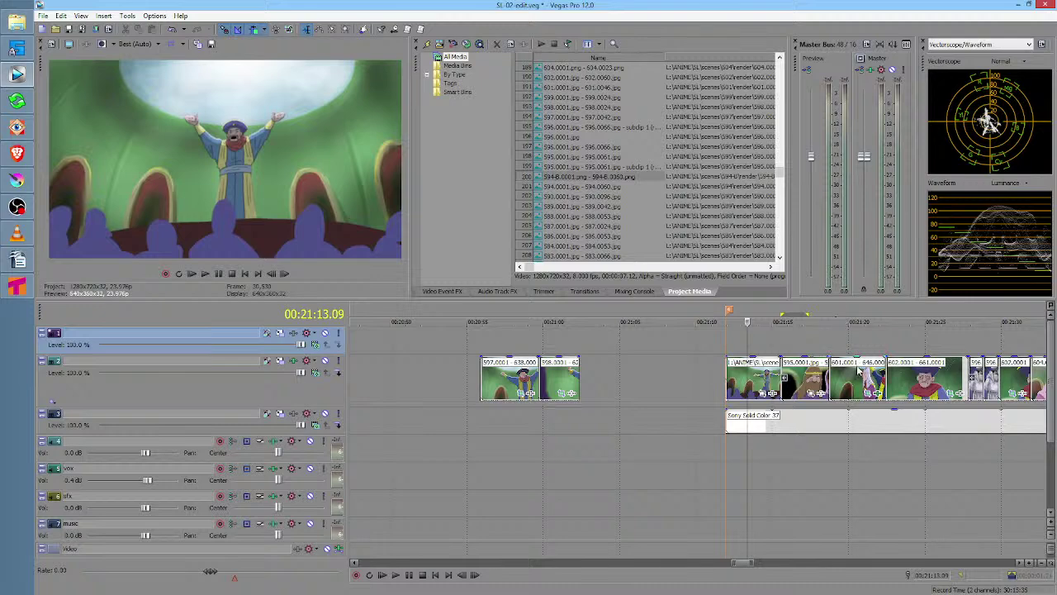
# Mark time ranges across the 594-B, 595 and 601 clips to examine their sequence of shots
pyautogui.moveTo(767, 344); pyautogui.dragTo(866, 345)
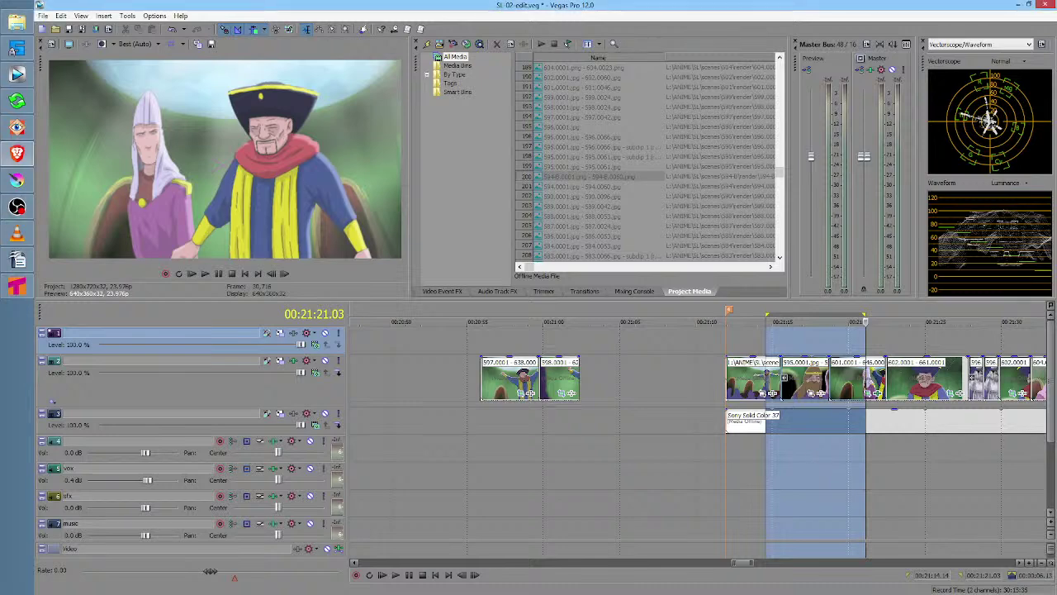
pyautogui.click(833, 520)
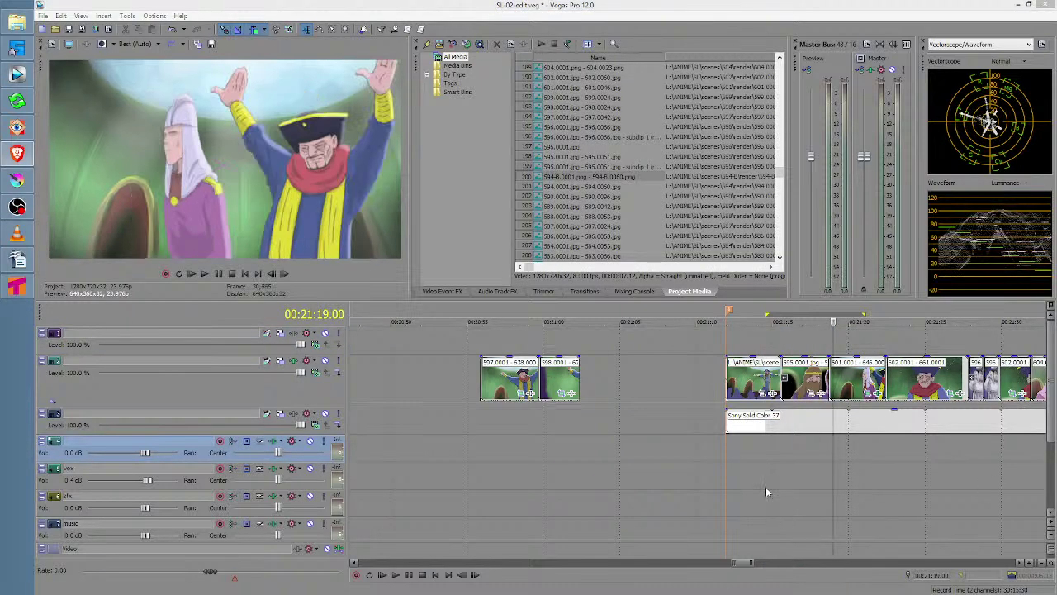
pyautogui.moveTo(765, 459); pyautogui.dragTo(811, 463)
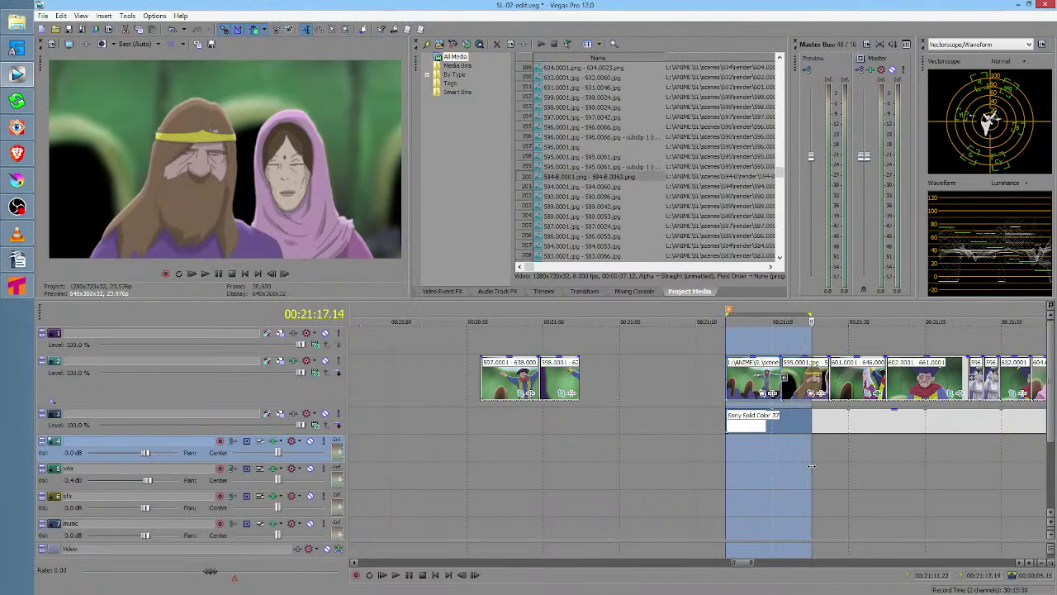
# Add a slightly tighter Pan/Crop framing at the end of the 595 clip and play from the start of 594-B
pyautogui.click(811, 395)
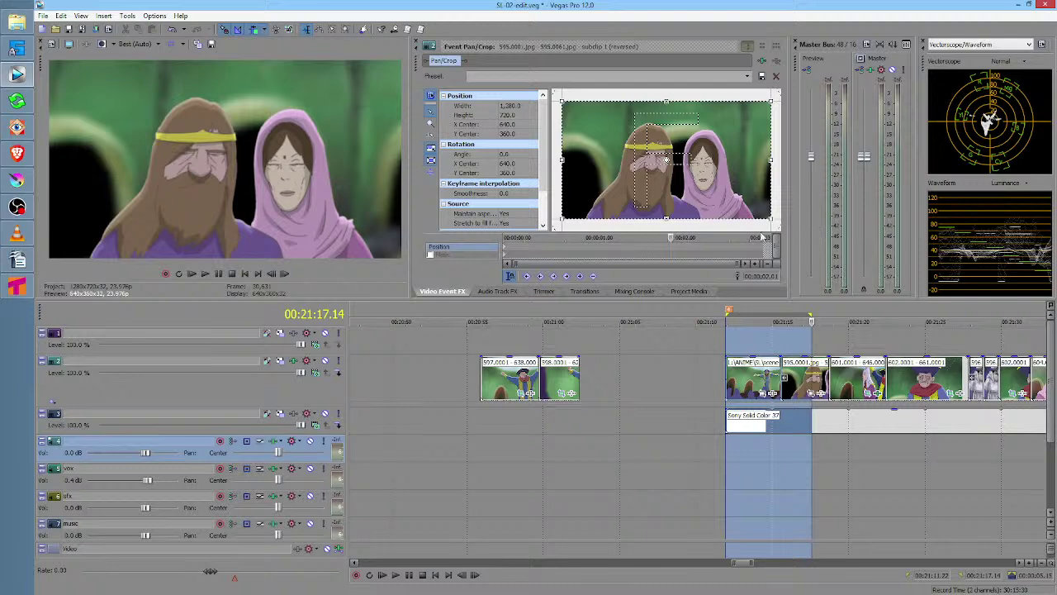
pyautogui.click(765, 254)
pyautogui.moveTo(772, 219); pyautogui.dragTo(767, 212)
pyautogui.click(724, 450)
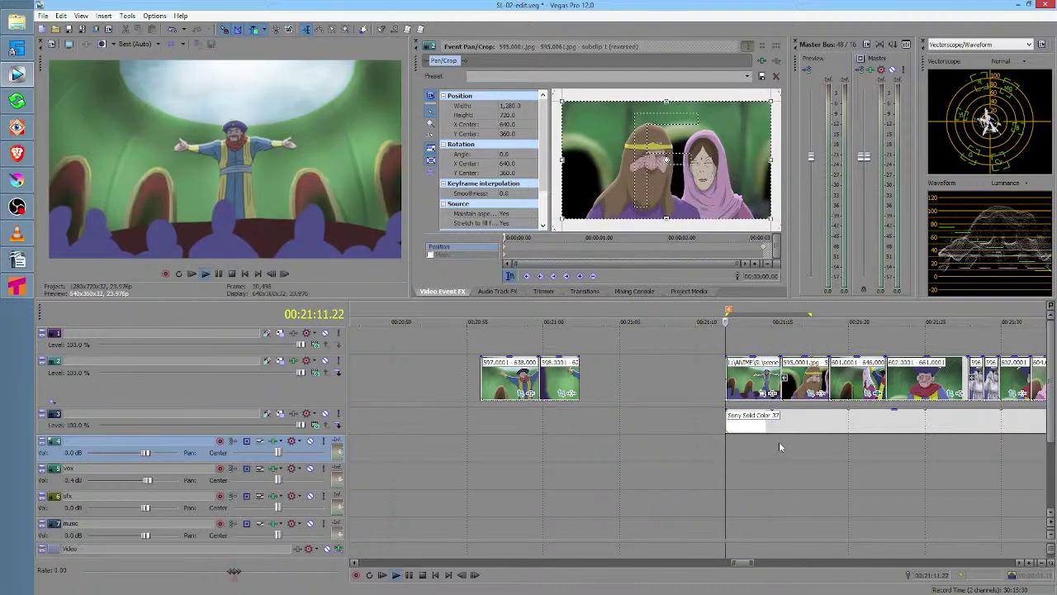
# Restore the 594-B clip's opening Pan/Crop framing, tighten its end frame to about 1,196.0 × 672.7, and play the clip
pyautogui.click(763, 395)
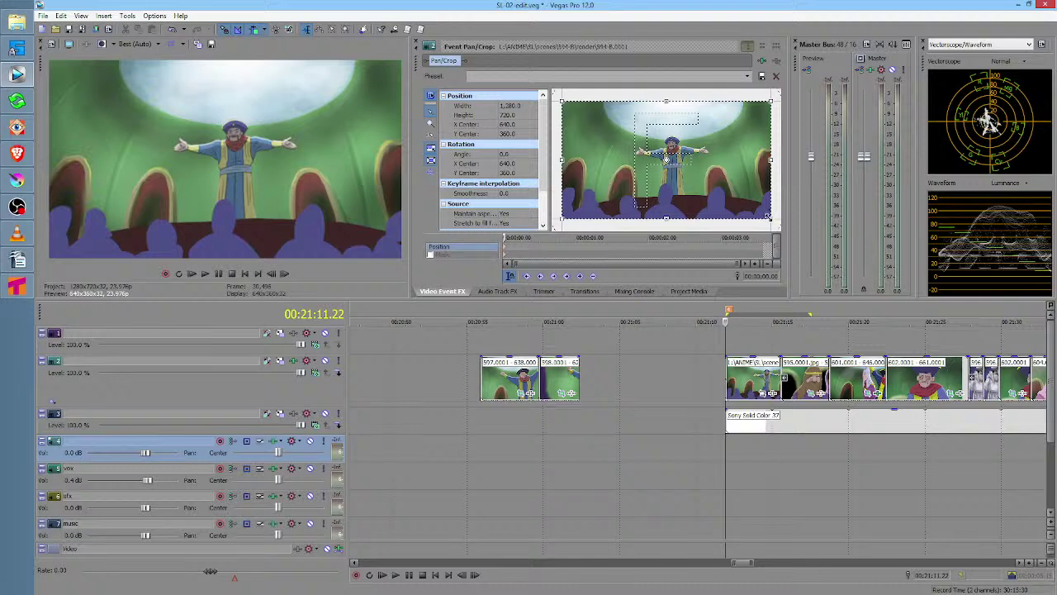
pyautogui.moveTo(769, 218); pyautogui.dragTo(772, 220)
pyautogui.rightClick(706, 186)
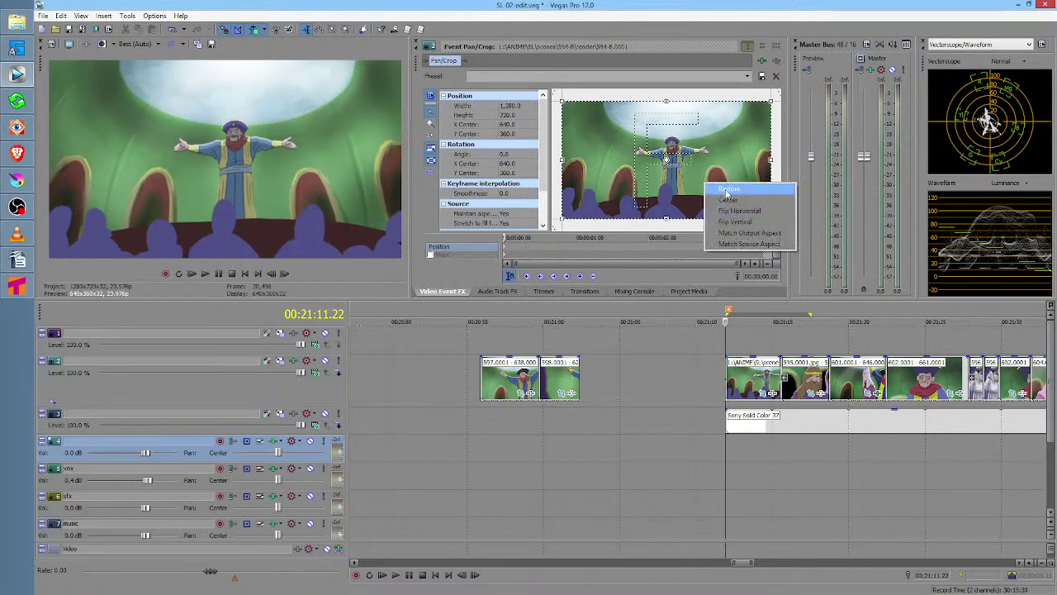
pyautogui.click(731, 190)
pyautogui.click(764, 248)
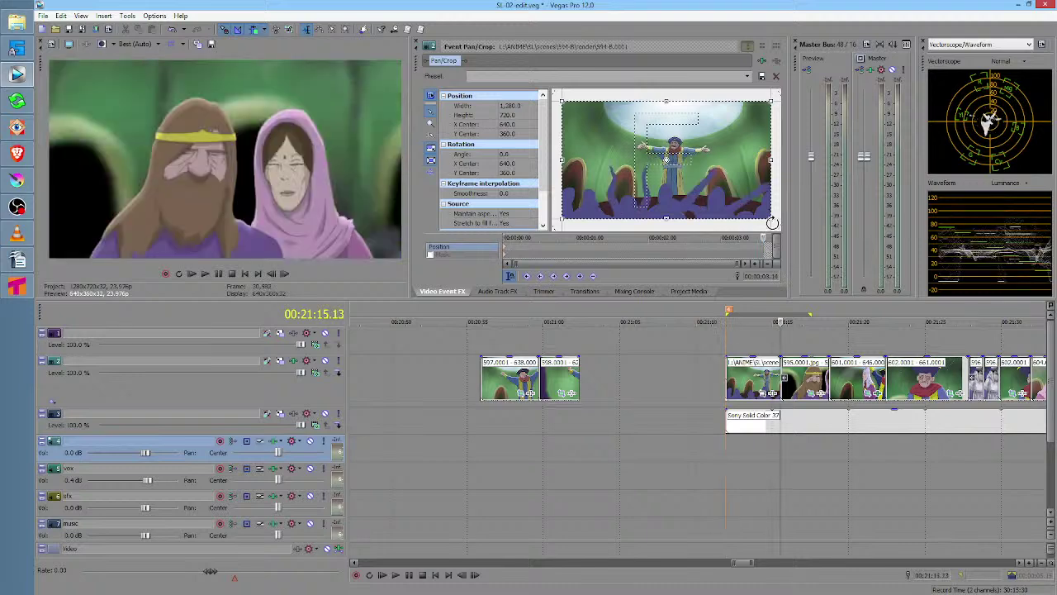
pyautogui.moveTo(770, 218); pyautogui.dragTo(767, 215)
pyautogui.click(734, 460)
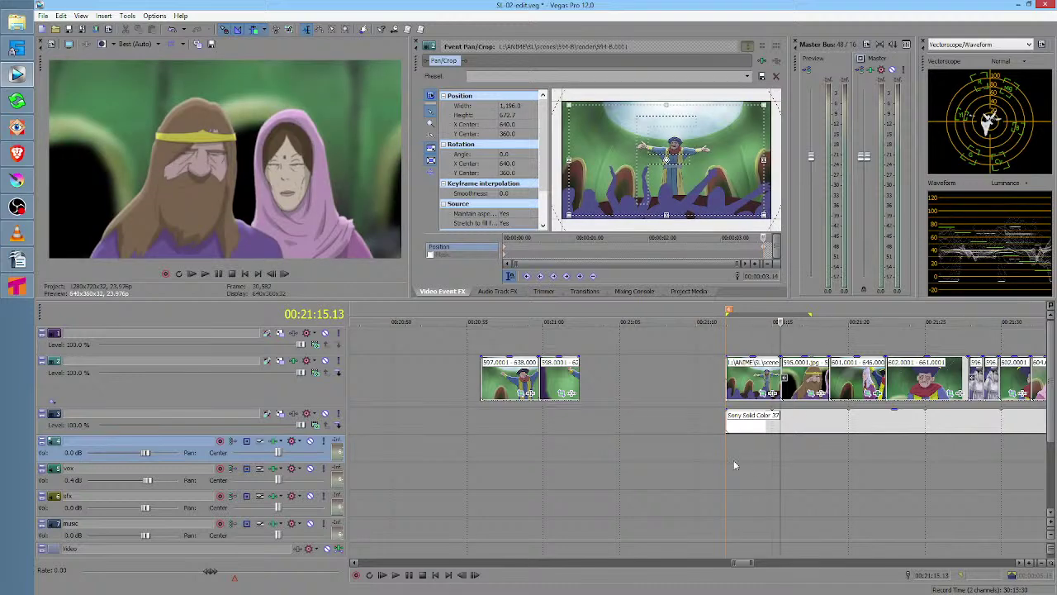
pyautogui.press('space')
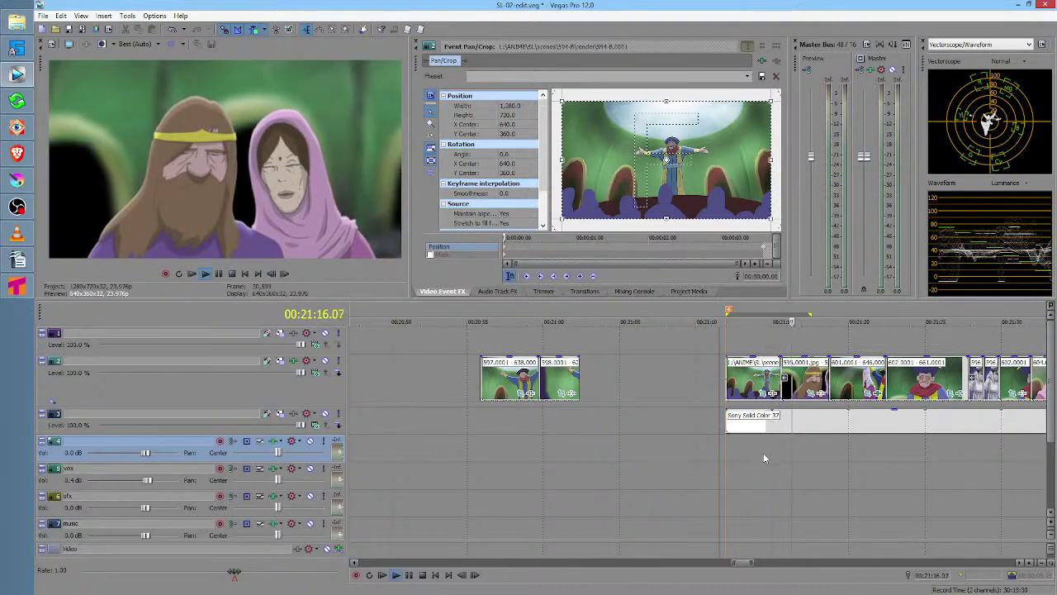
# Loosen the 595 clip's end Pan/Crop frame to about 1,202 pixels wide and play from 595 into 602
pyautogui.press('space')
pyautogui.click(812, 394)
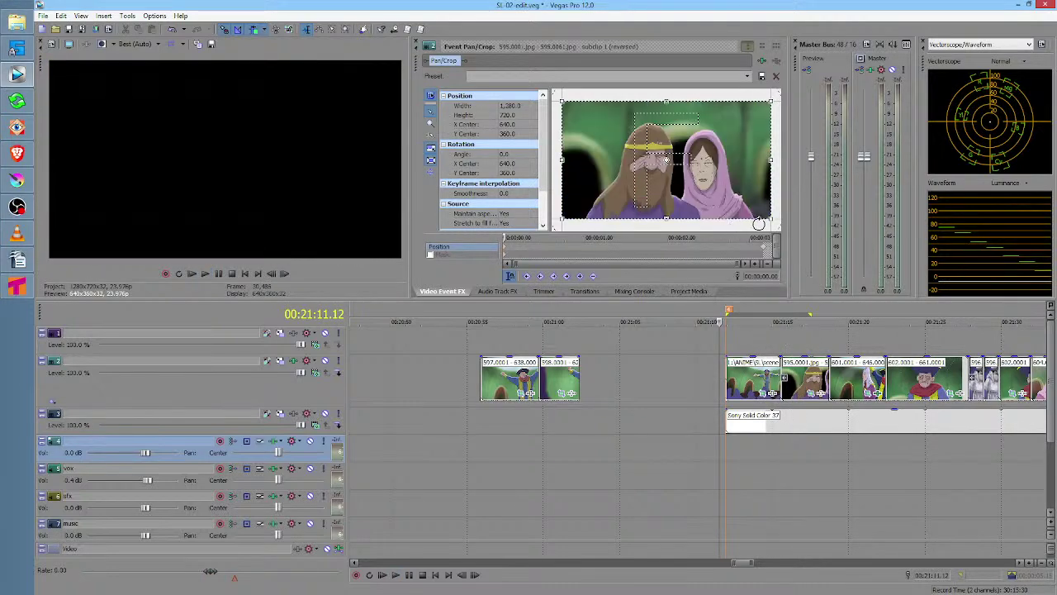
pyautogui.click(766, 253)
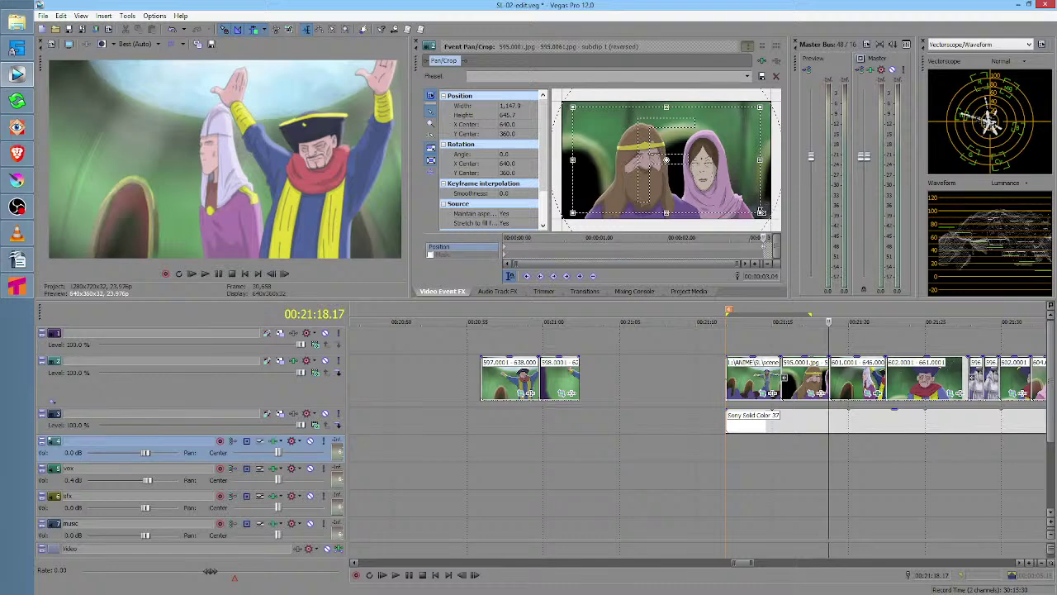
pyautogui.moveTo(760, 213); pyautogui.dragTo(764, 217)
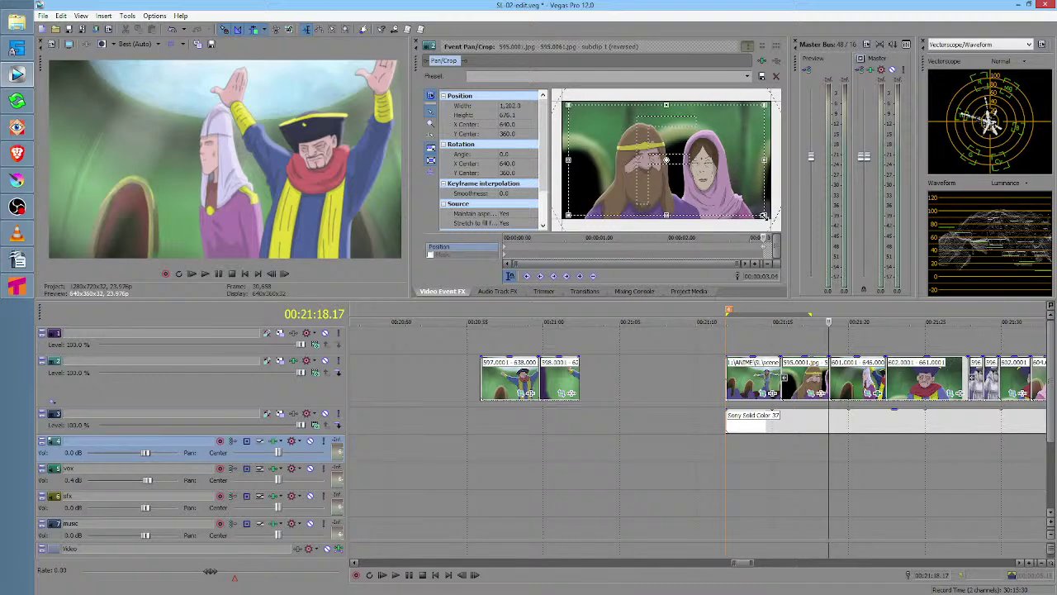
pyautogui.click(798, 450)
pyautogui.press('space')
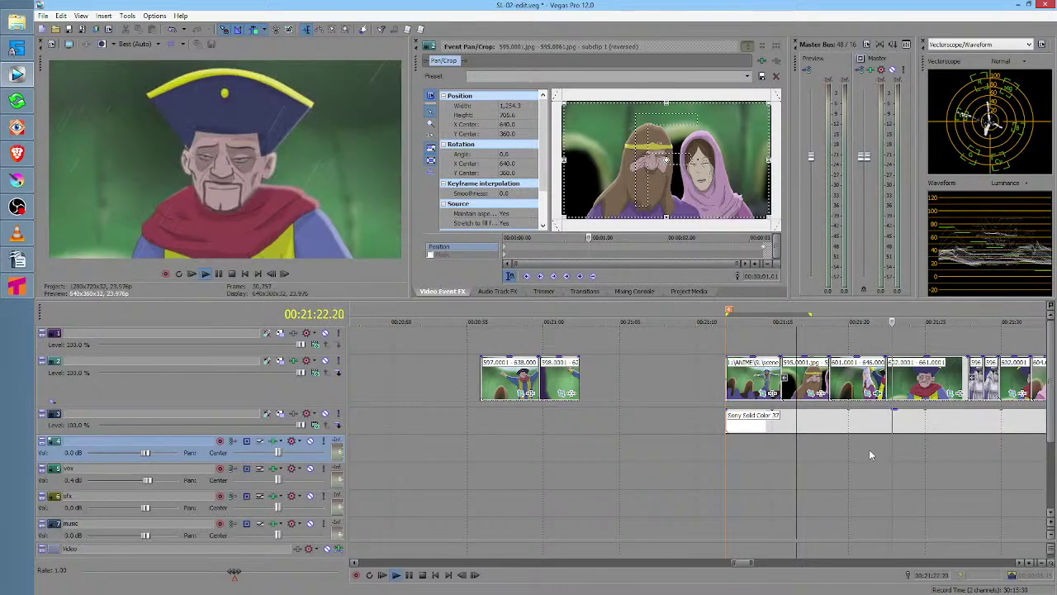
# Open the 602 clip's Pan/Crop framing and play the clip from about 00:21:22.21 to review it
pyautogui.press('space')
pyautogui.click(950, 394)
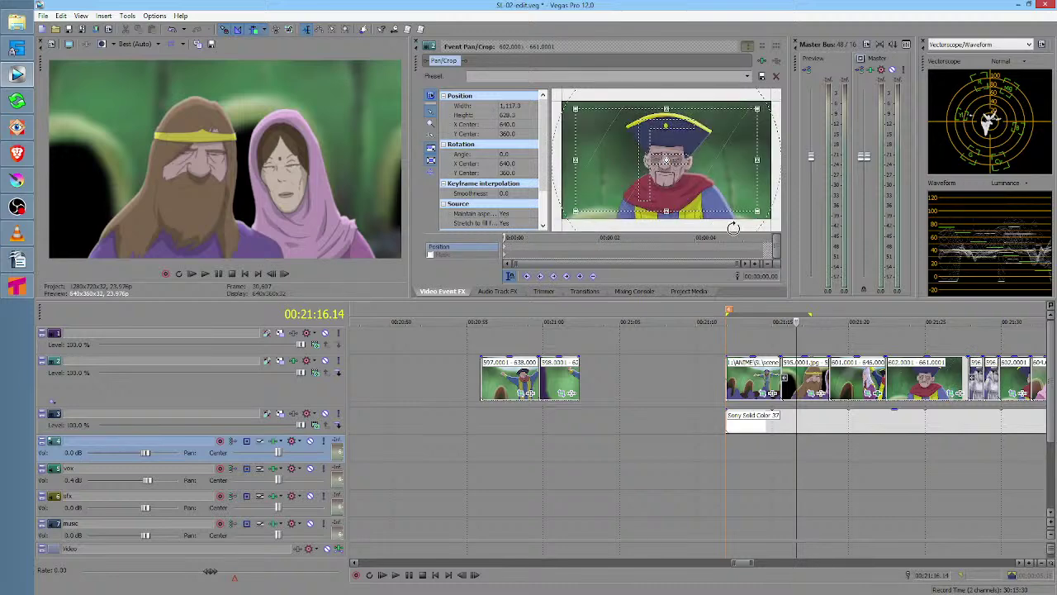
pyautogui.click(892, 465)
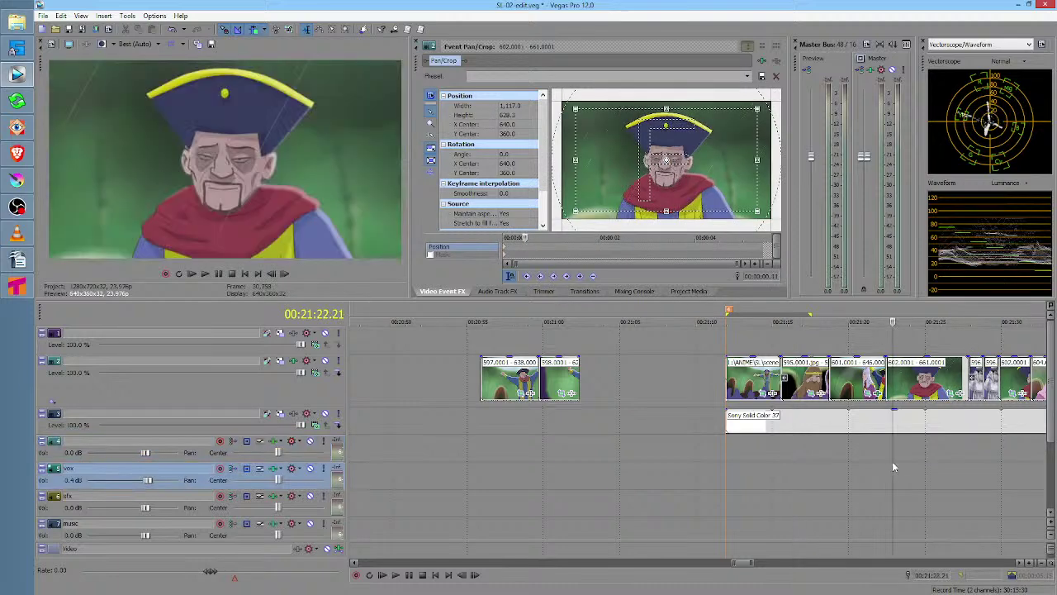
pyautogui.press('space')
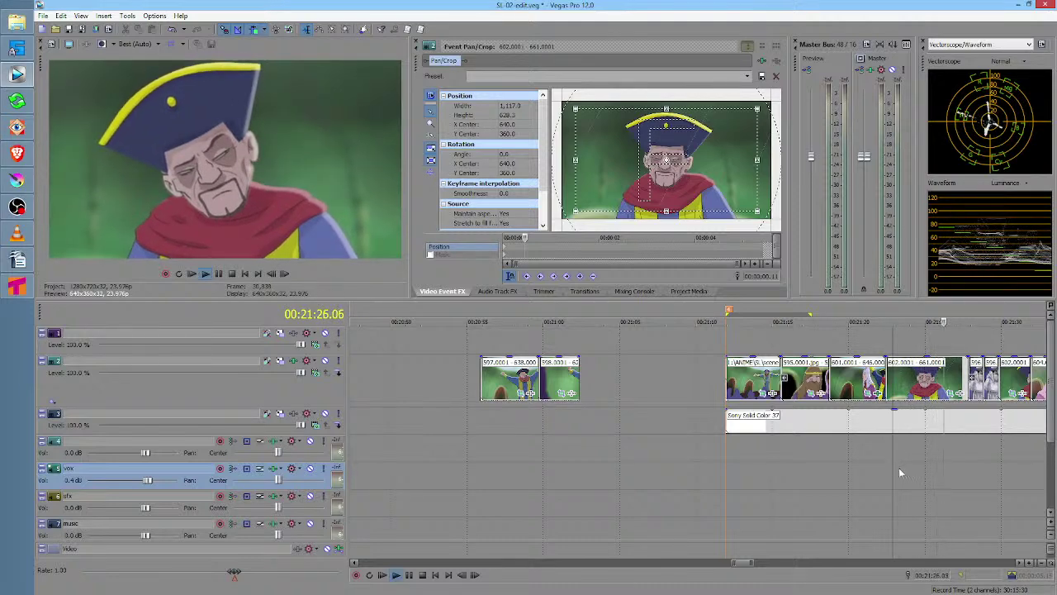
pyautogui.press('space')
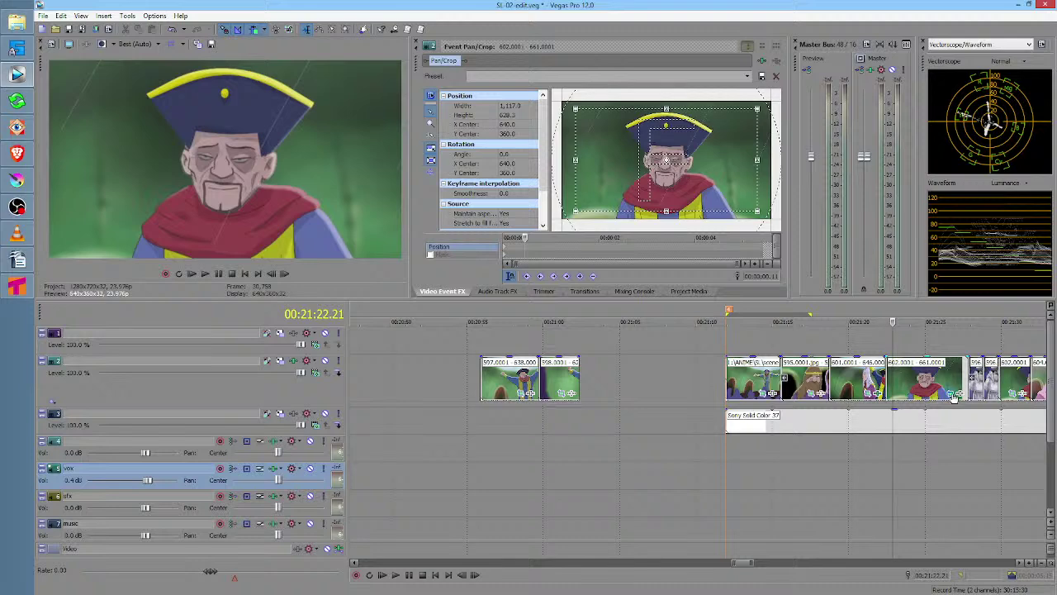
pyautogui.moveTo(819, 466); pyautogui.dragTo(938, 465)
pyautogui.click(938, 464)
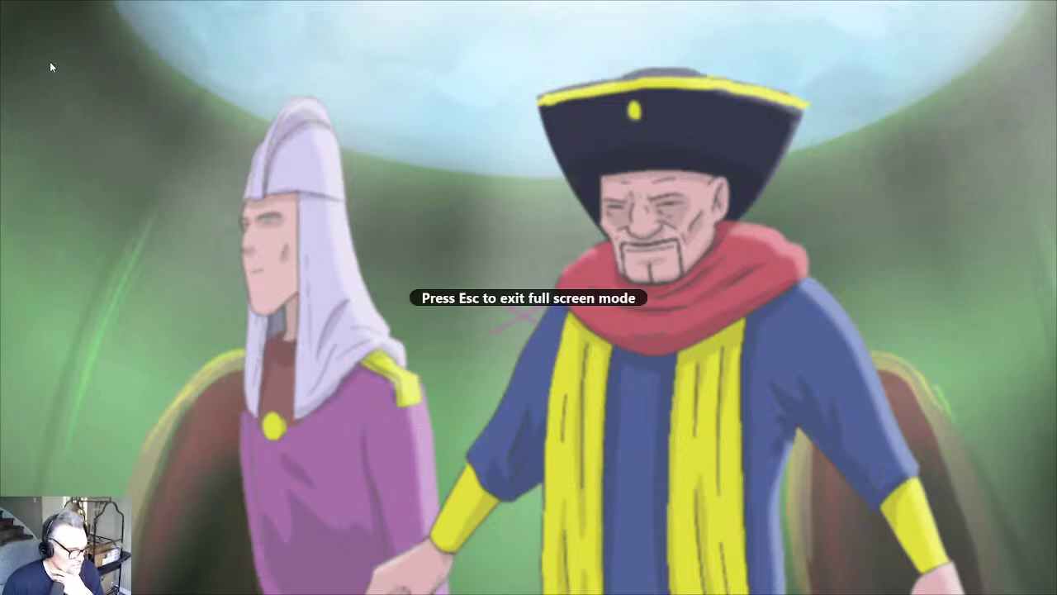
# Switch to Tahoma2D and load the scene 601.tnz
pyautogui.hotkey('alt', 'Tab')
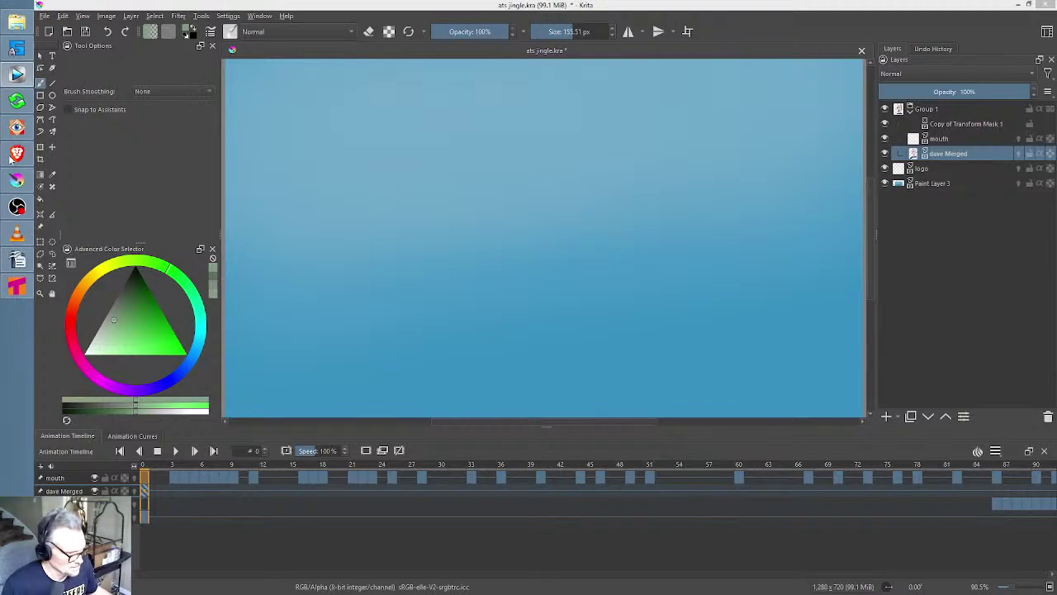
pyautogui.click(17, 285)
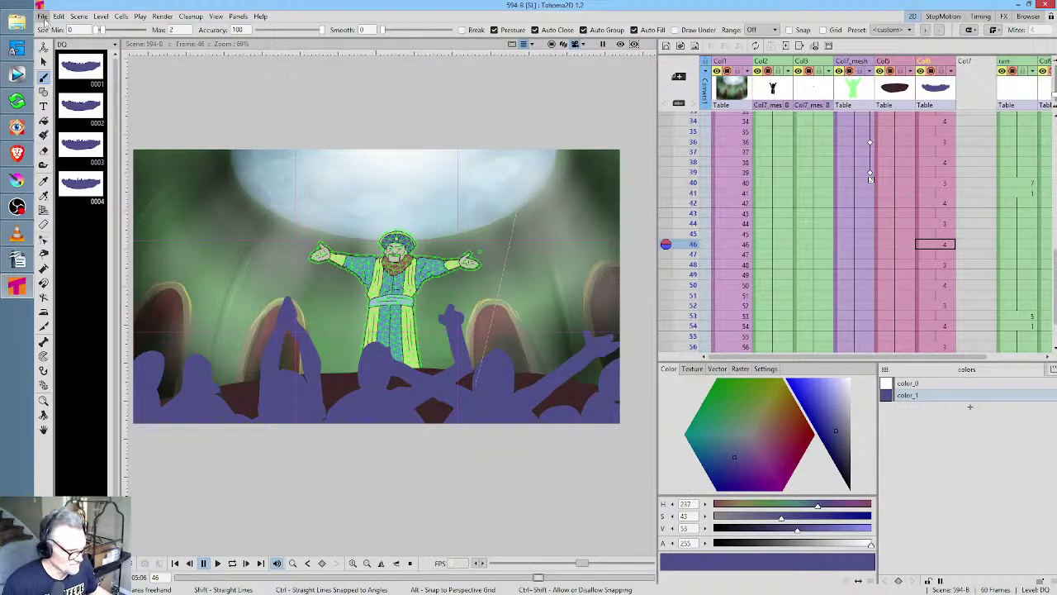
pyautogui.click(42, 17)
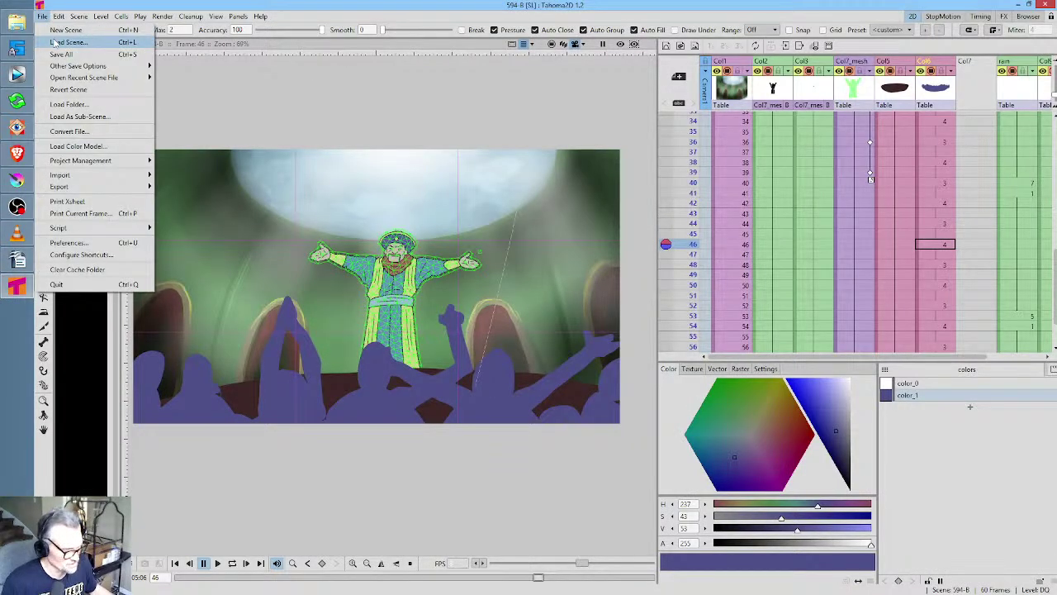
pyautogui.click(55, 43)
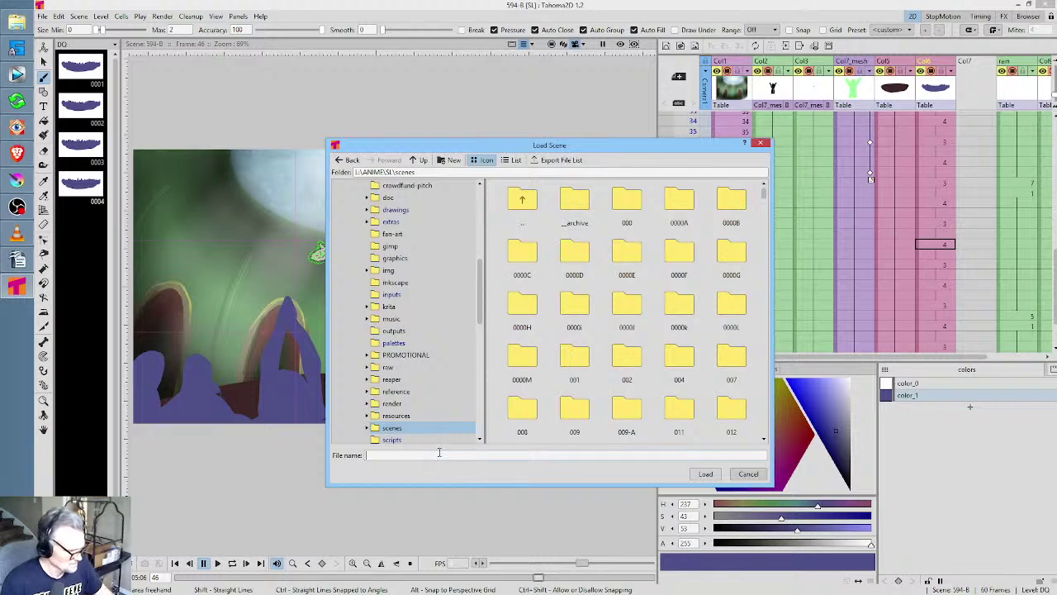
pyautogui.write('601.t')
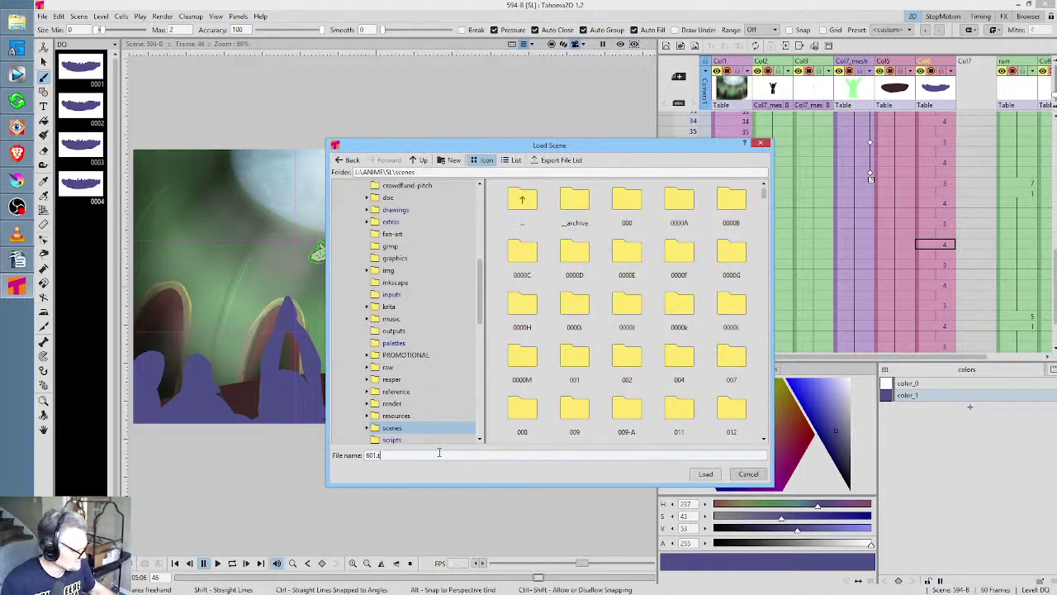
pyautogui.write('nz')
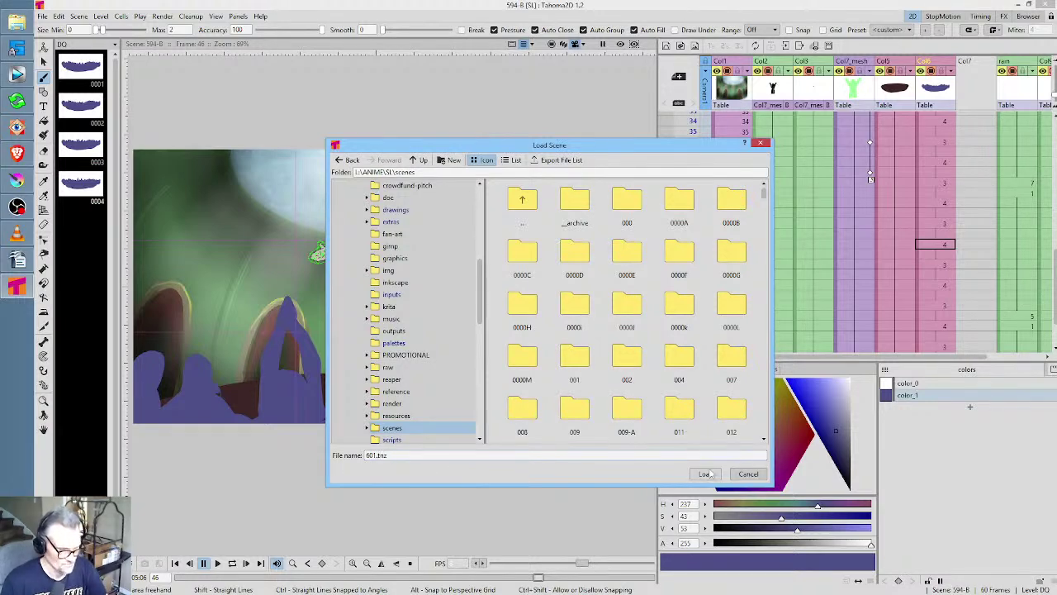
pyautogui.click(695, 475)
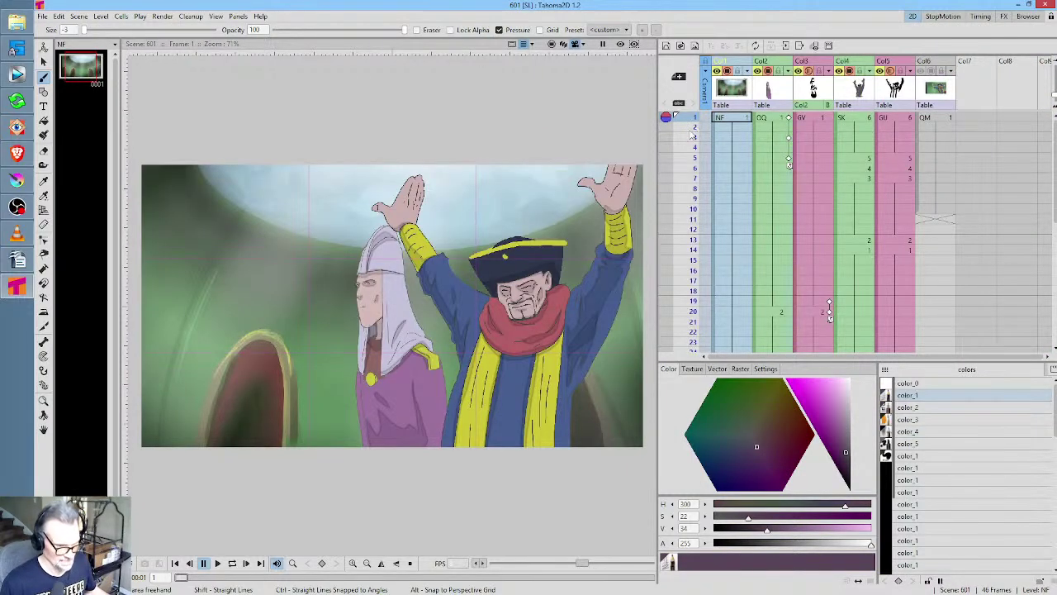
# Scrub frames 1 to 8 of scene 601 and briefly show the Col6 image to compare it with the animation
pyautogui.moveTo(686, 122)
pyautogui.mouseDown()
pyautogui.moveTo(693, 219)
pyautogui.moveTo(695, 139)
pyautogui.mouseUp()
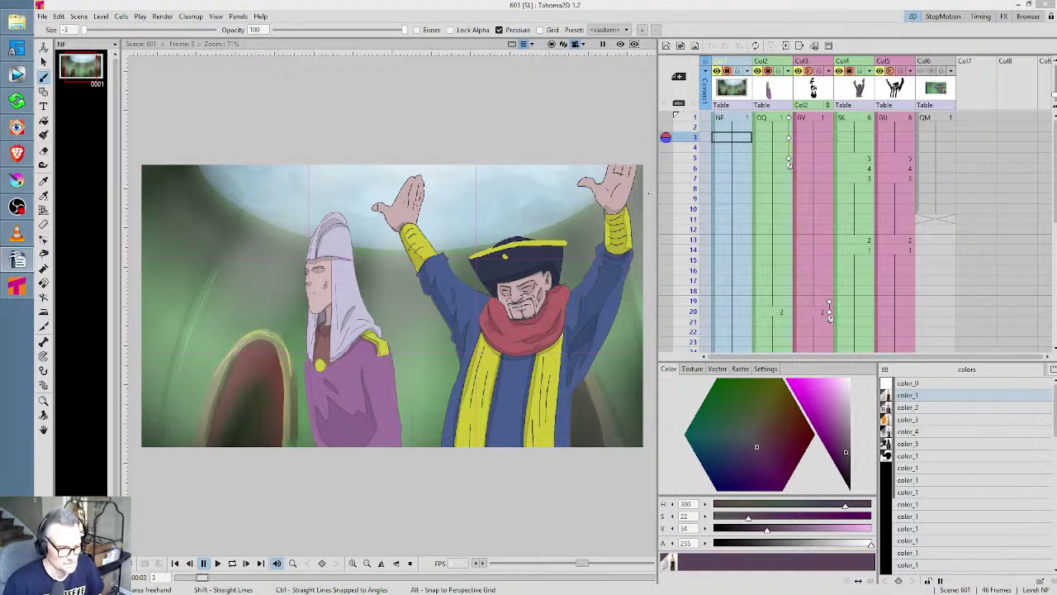
pyautogui.click(686, 120)
pyautogui.moveTo(685, 120)
pyautogui.mouseDown()
pyautogui.moveTo(669, 331)
pyautogui.moveTo(665, 165)
pyautogui.moveTo(674, 324)
pyautogui.moveTo(672, 247)
pyautogui.moveTo(689, 190)
pyautogui.mouseUp()
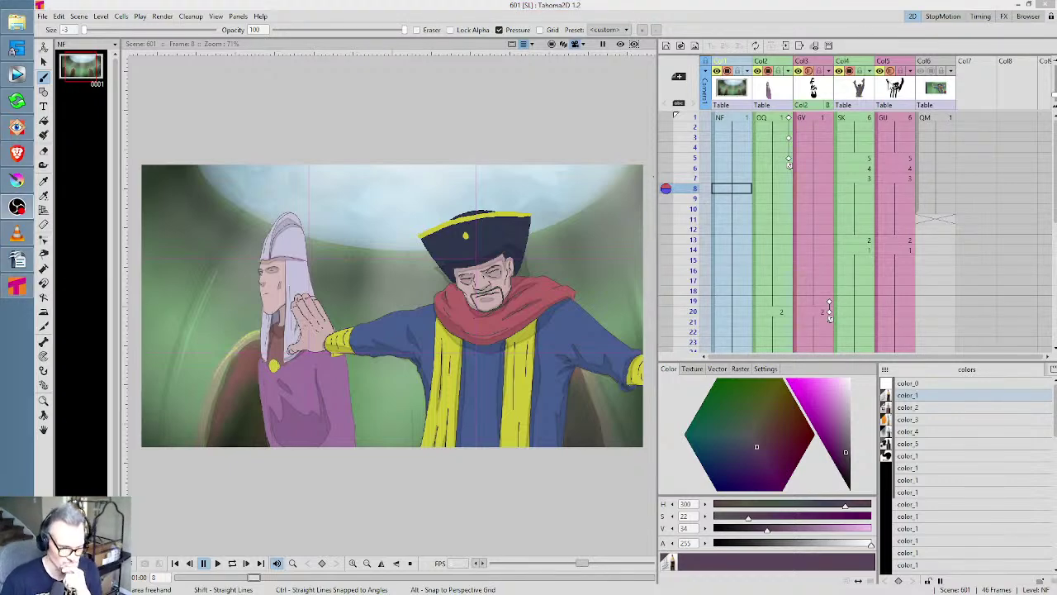
pyautogui.click(895, 85)
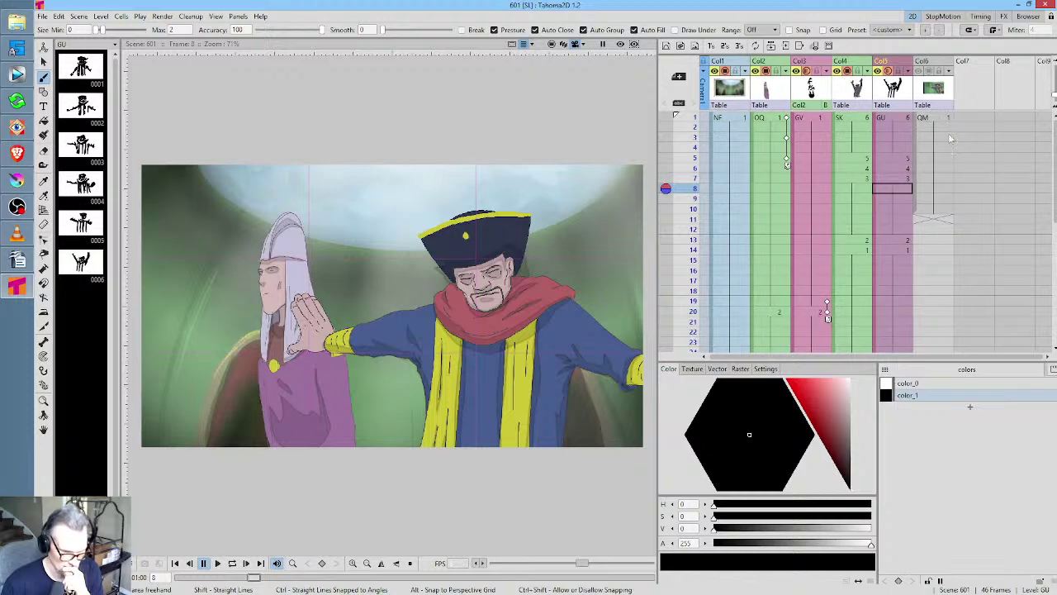
pyautogui.click(929, 71)
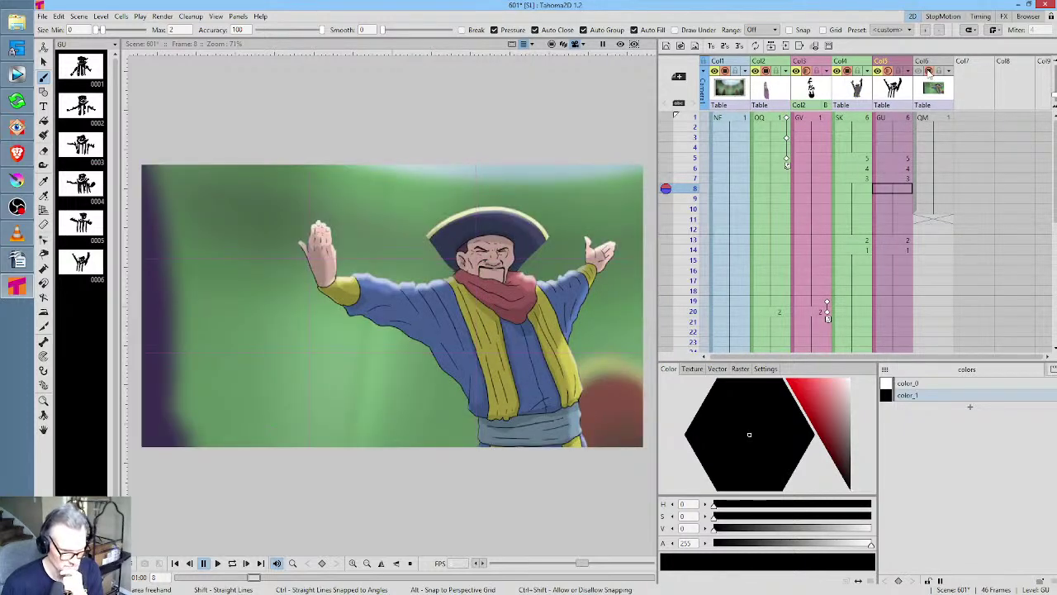
pyautogui.click(928, 71)
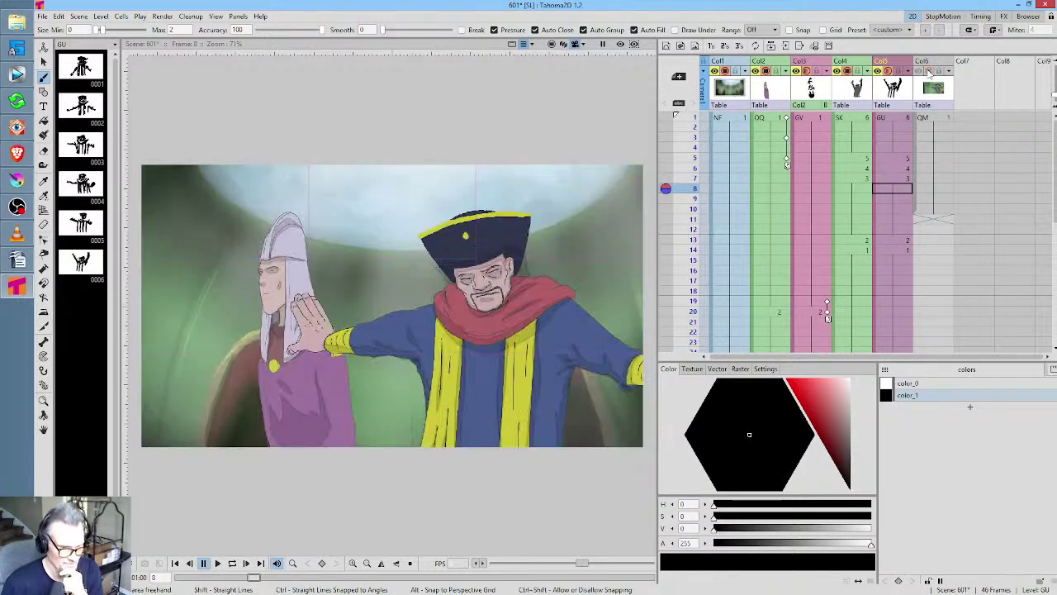
# Target frame 1 of the empty Col7 and find the rainfall level in the project's drawings folder
pyautogui.click(975, 118)
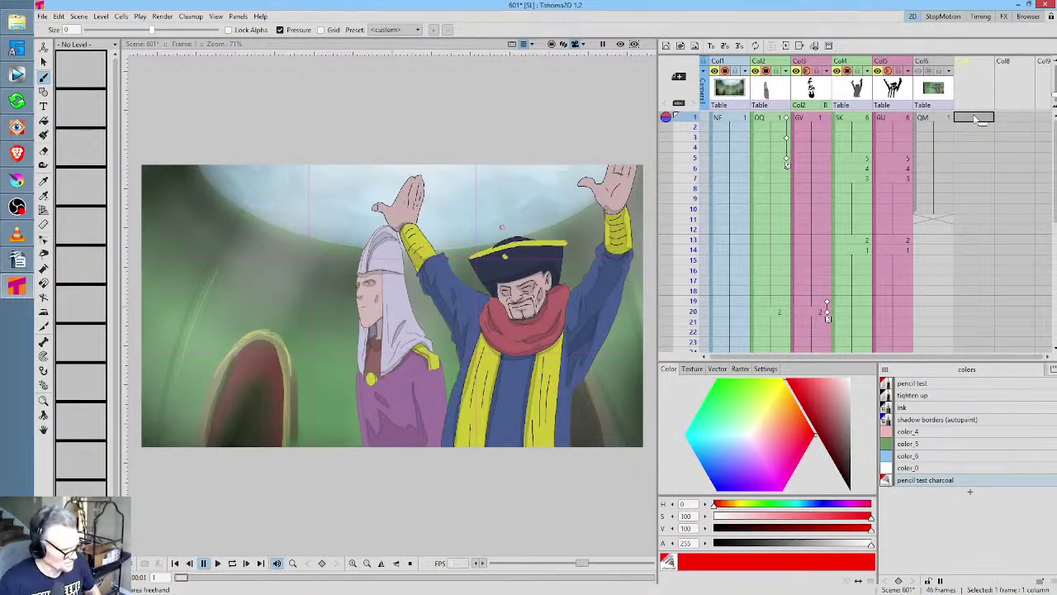
pyautogui.click(1029, 19)
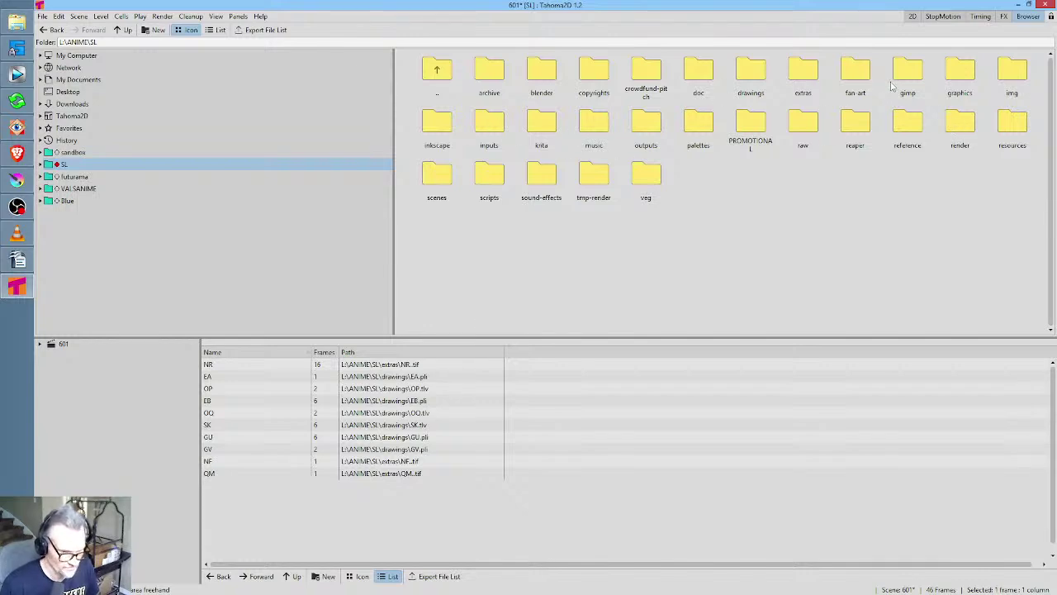
pyautogui.click(751, 71)
pyautogui.doubleClick(751, 71)
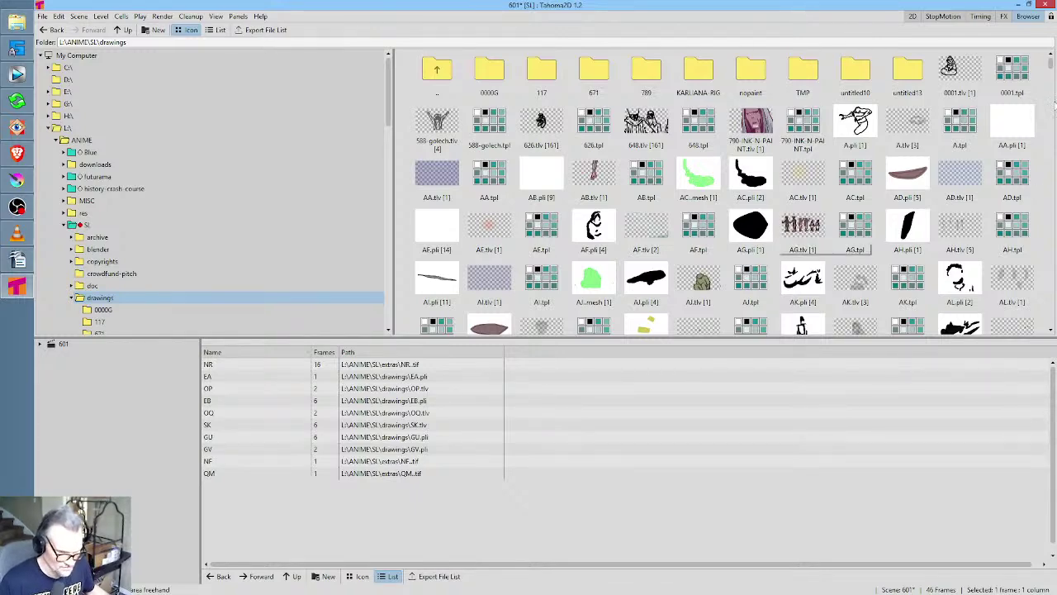
pyautogui.scroll(-10, 1052, 70)
pyautogui.moveTo(1054, 145); pyautogui.dragTo(1051, 297)
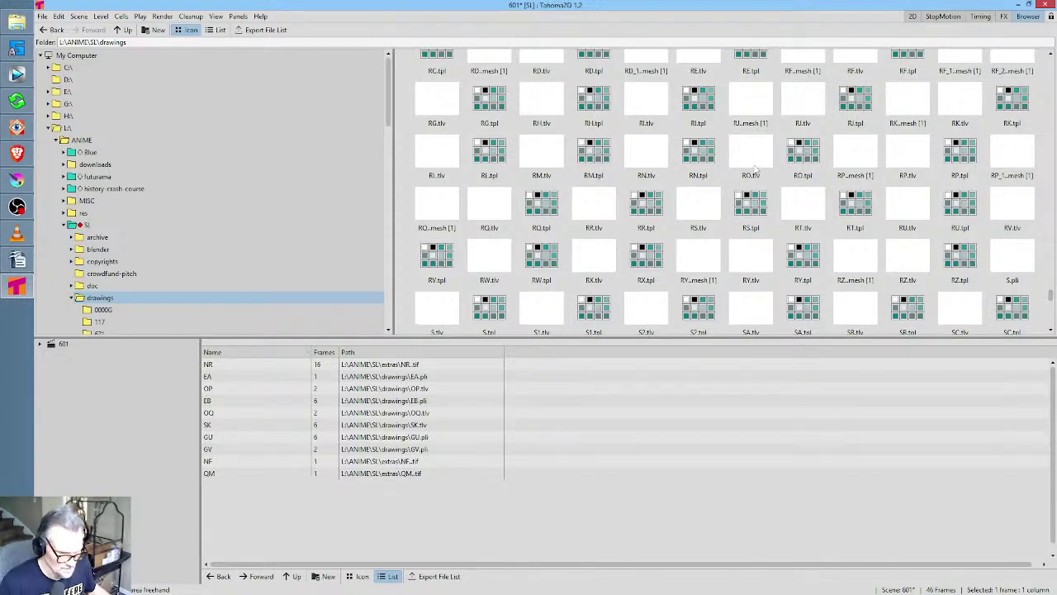
pyautogui.scroll(4, 723, 157)
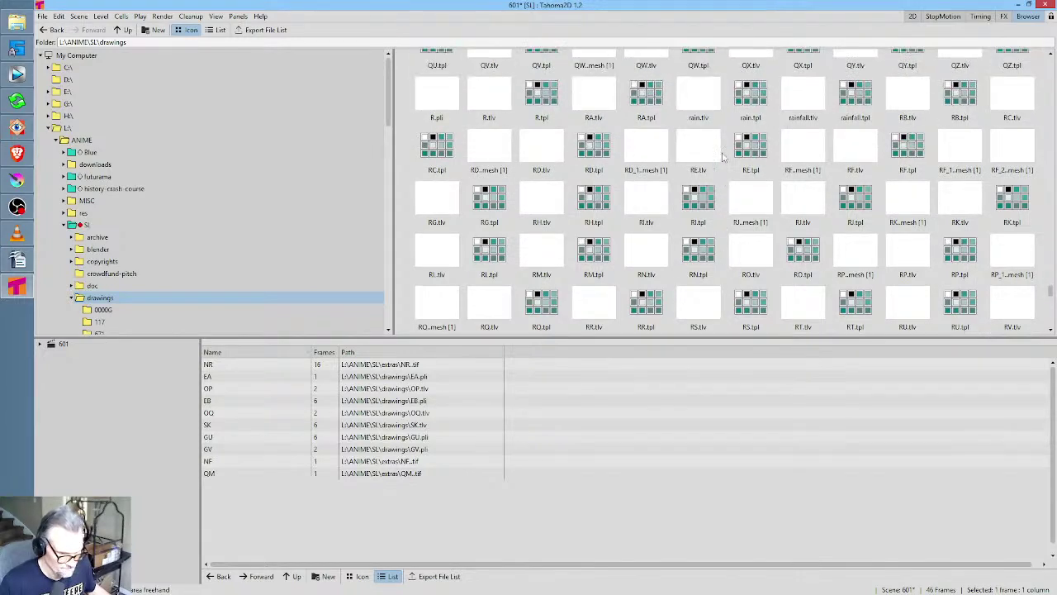
# Preview rainfall.tlv, load it into Col7 of scene 601 and return to the 2D workspace
pyautogui.doubleClick(806, 124)
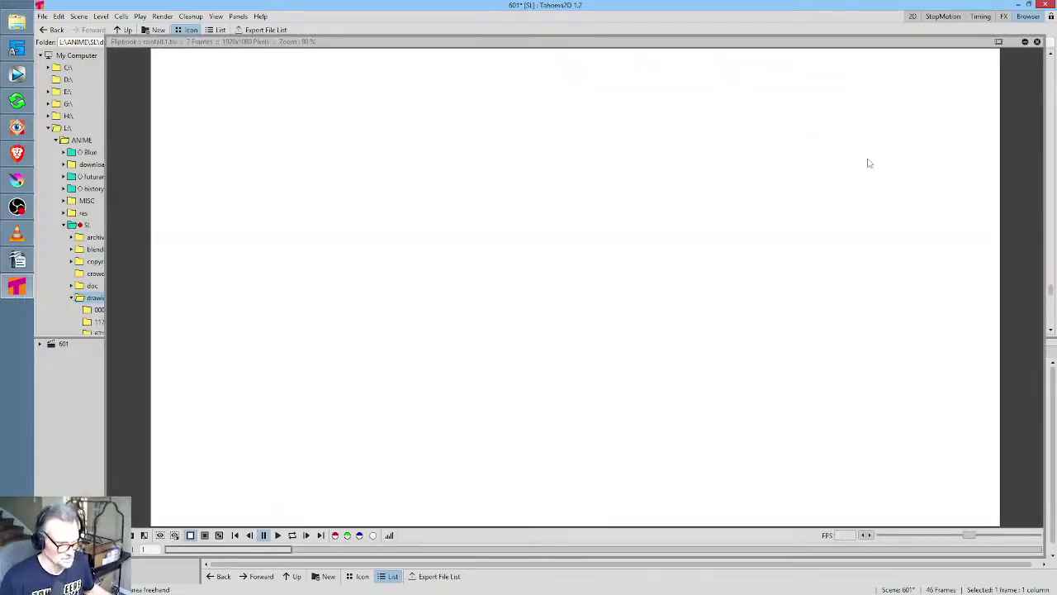
pyautogui.click(1038, 41)
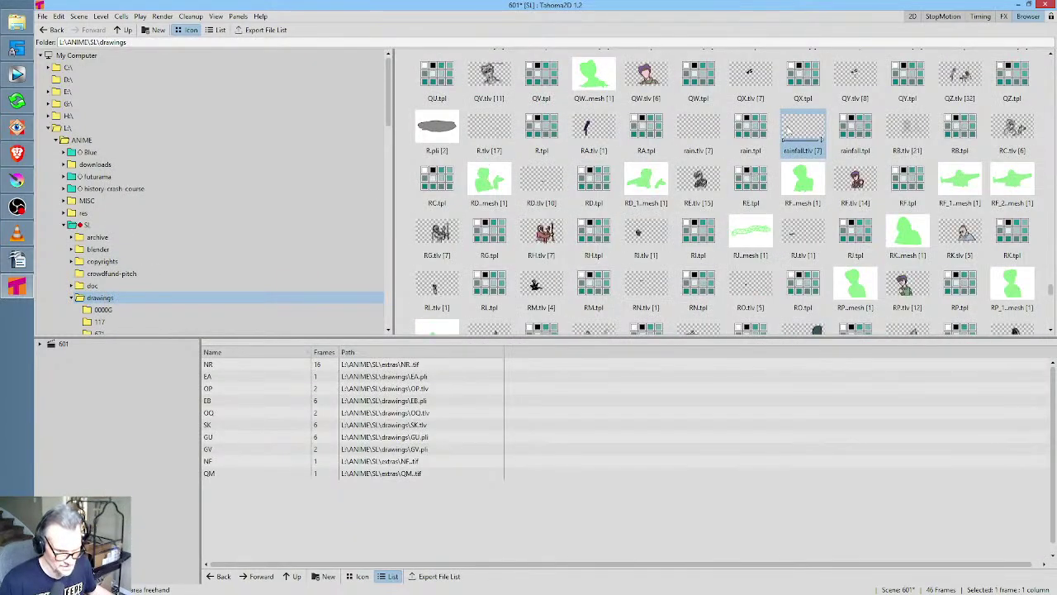
pyautogui.rightClick(809, 134)
pyautogui.click(813, 137)
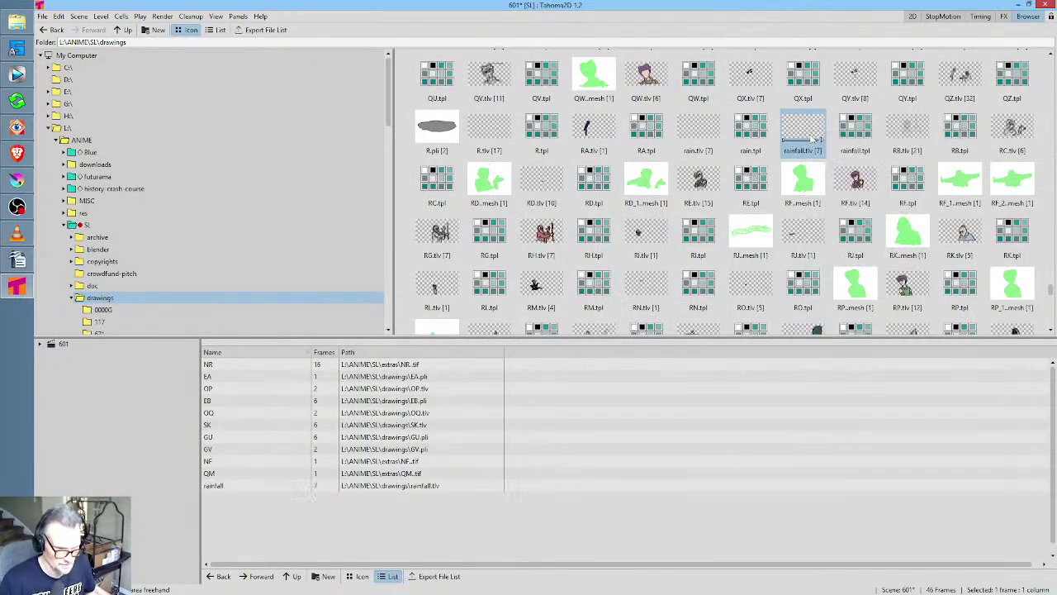
pyautogui.click(913, 17)
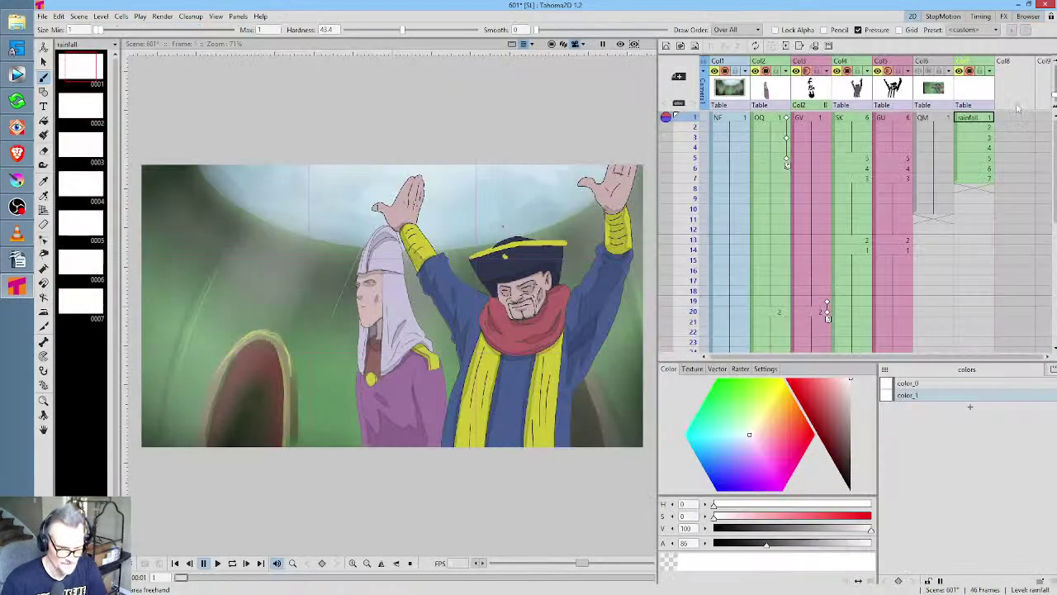
# Repeat the seven-frame rainfall cycle down Col7 through frame 49
pyautogui.click(975, 118)
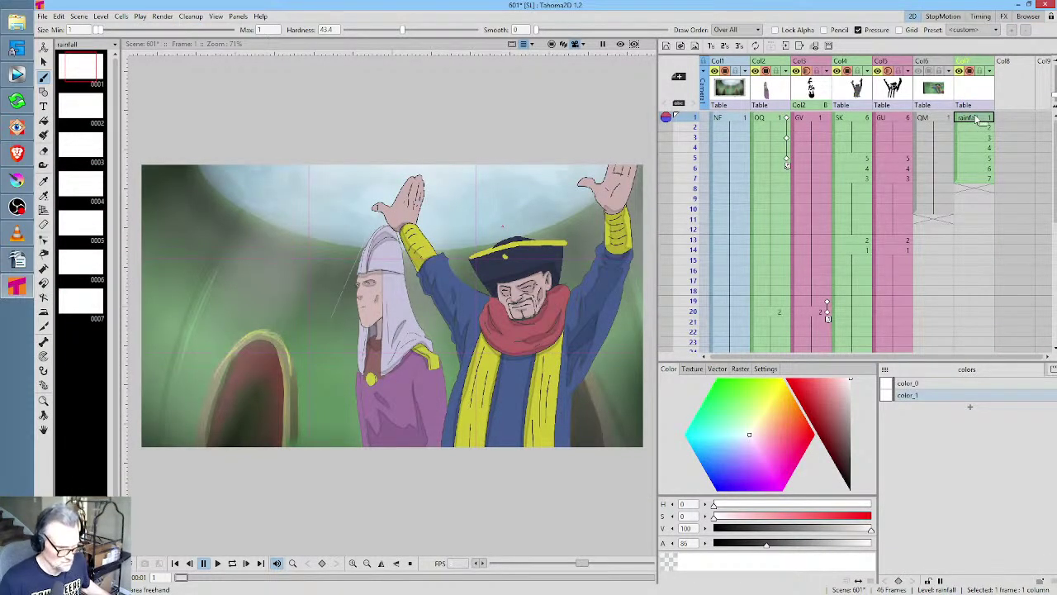
pyautogui.keyDown('shift'); pyautogui.click(974, 179); pyautogui.keyUp('shift')
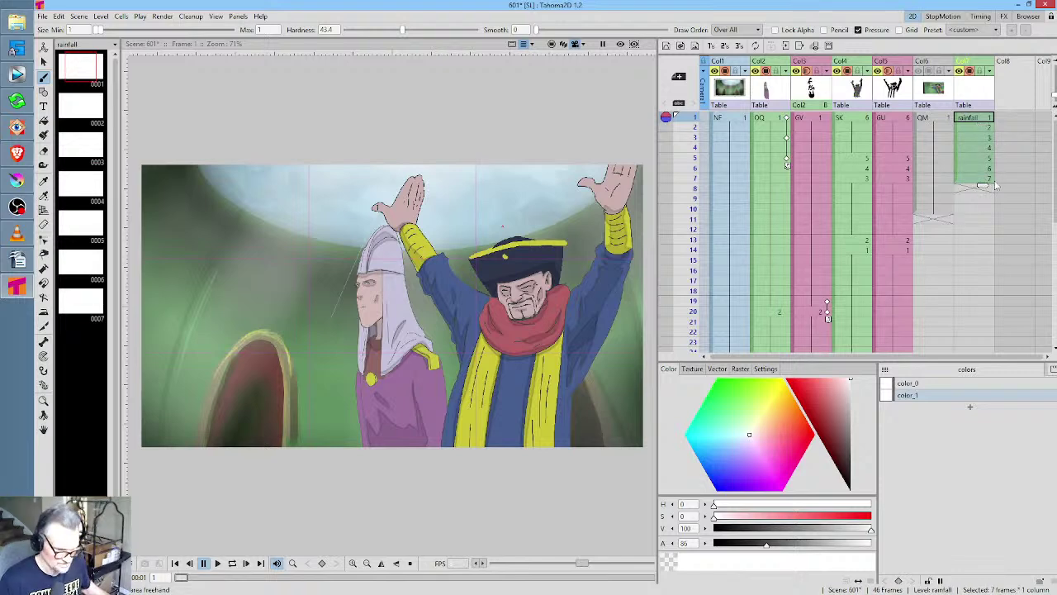
pyautogui.hotkey('ctrl', 'v')
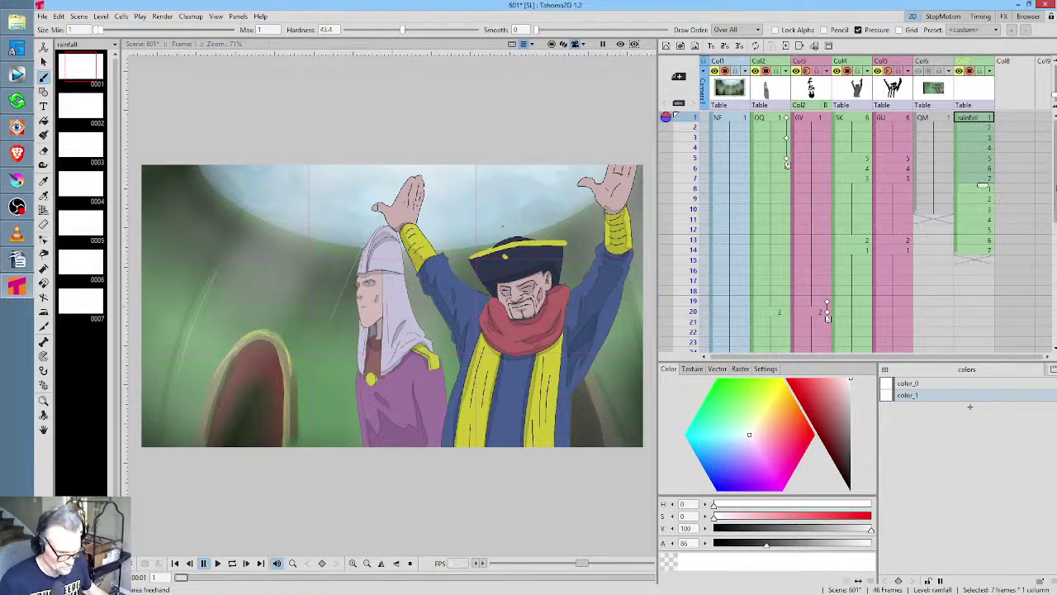
pyautogui.hotkey('ctrl', 'v')
pyautogui.hotkey('ctrl', 'v')
pyautogui.scroll(-3, 1020, 189)
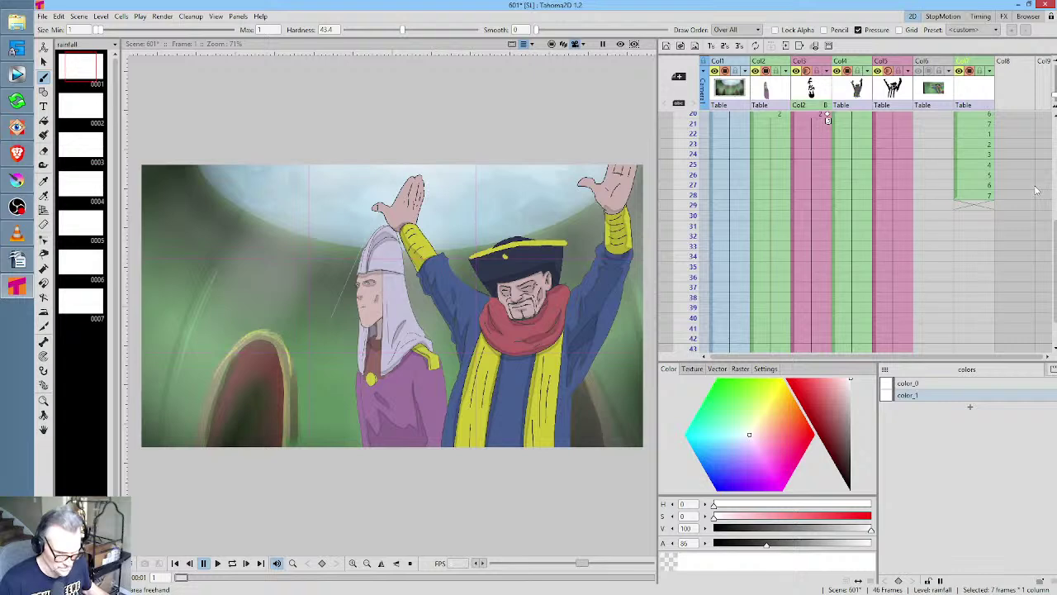
pyautogui.hotkey('ctrl', 'v')
pyautogui.hotkey('ctrl', 'v')
pyautogui.hotkey('ctrl', 'v')
pyautogui.scroll(-2, 1019, 190)
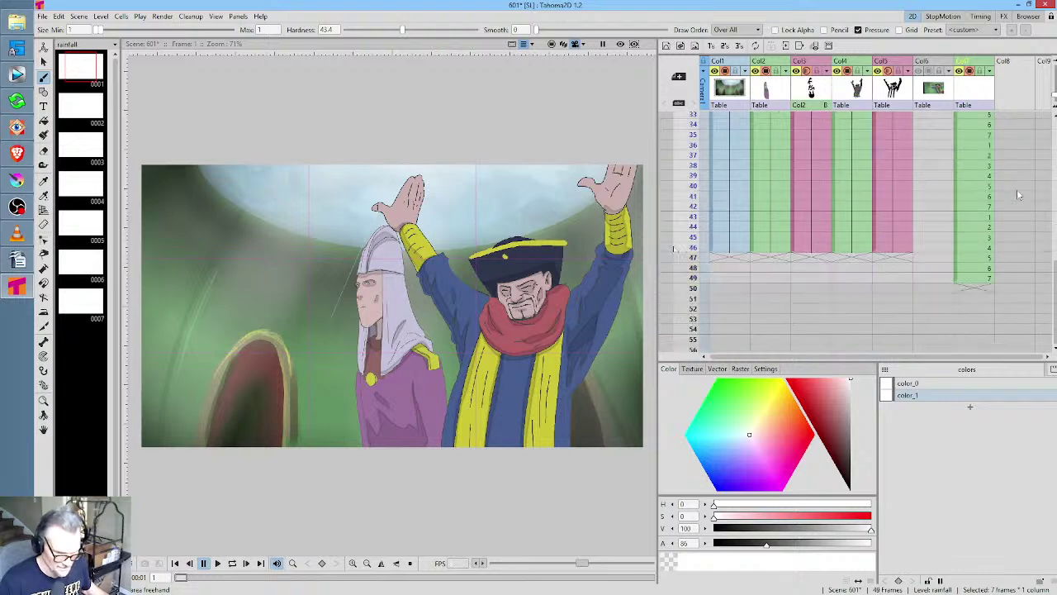
# Delete the surplus rainfall cells in frames 47 to 49 of Col7 and play back scene 601 from its beginning
pyautogui.click(978, 259)
pyautogui.keyDown('shift'); pyautogui.click(979, 287); pyautogui.keyUp('shift')
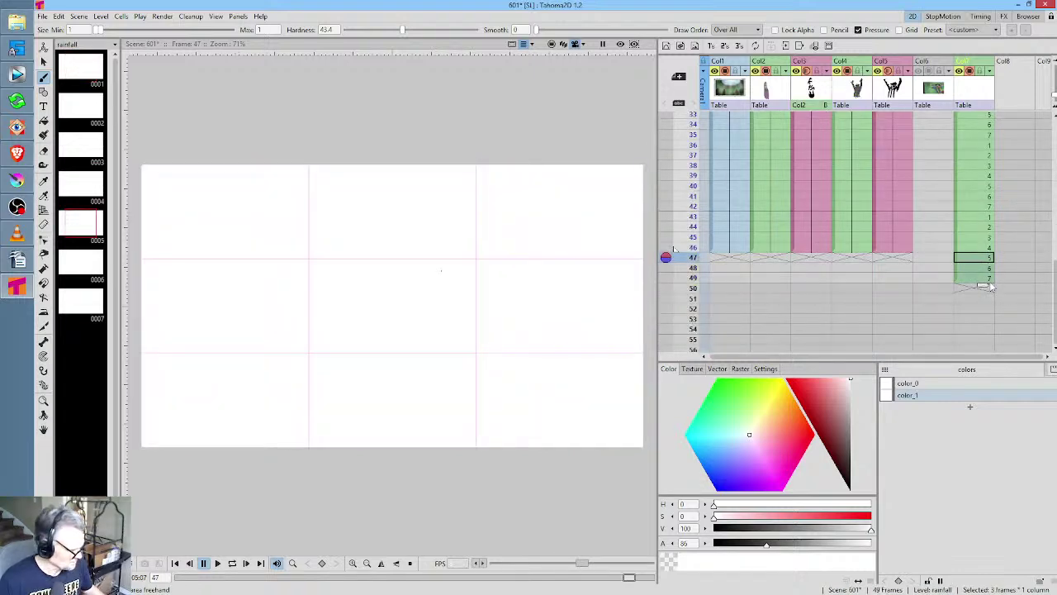
pyautogui.press('Delete')
pyautogui.click(983, 248)
pyautogui.scroll(5, 983, 253)
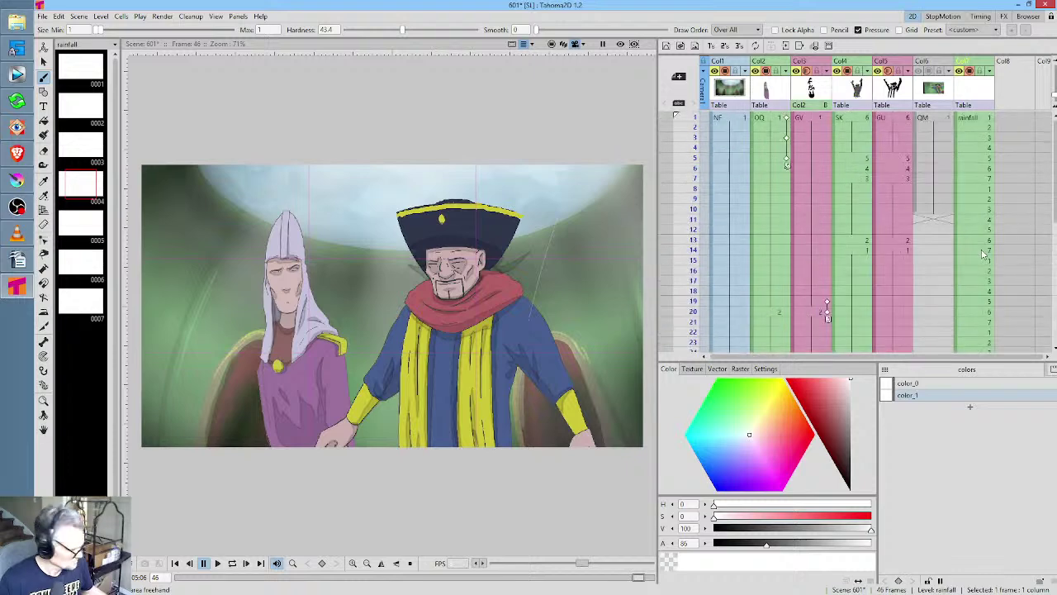
pyautogui.press('p')
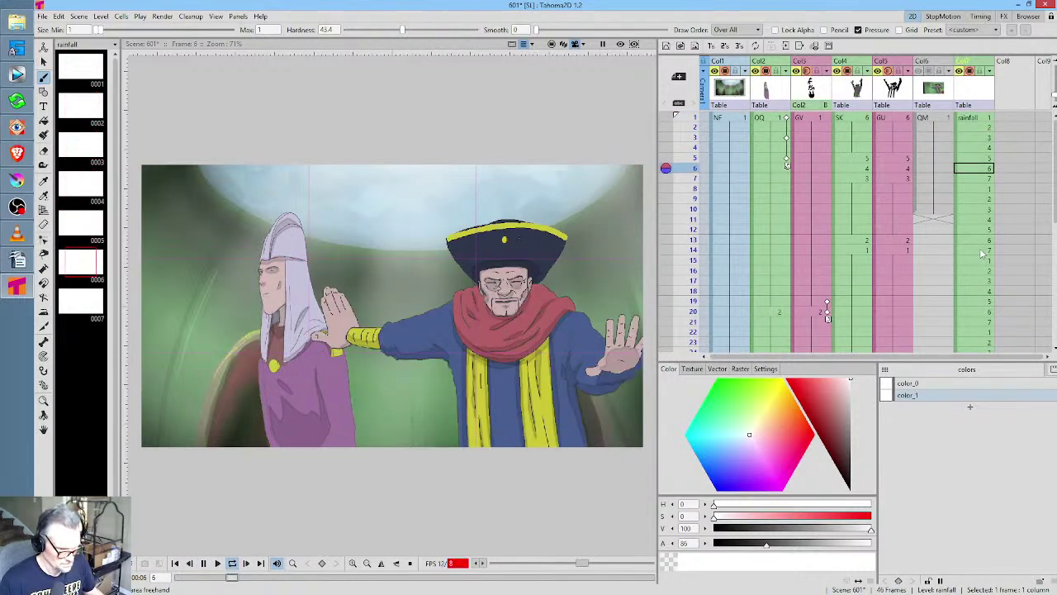
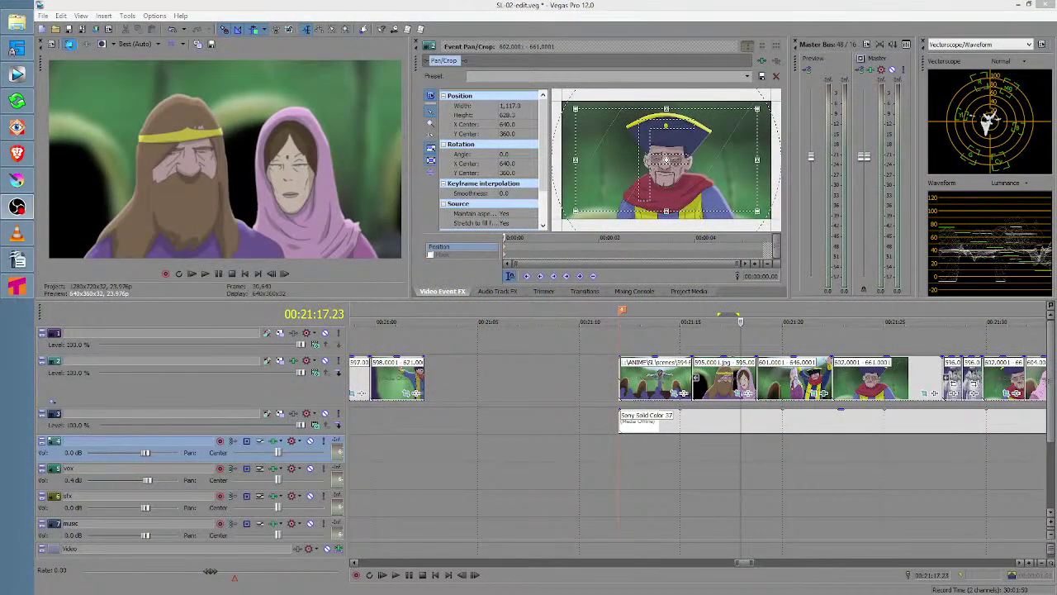
# Switch to Vegas Pro and scrub through clip 595 around 00:21:16 in the edit
pyautogui.click(762, 442)
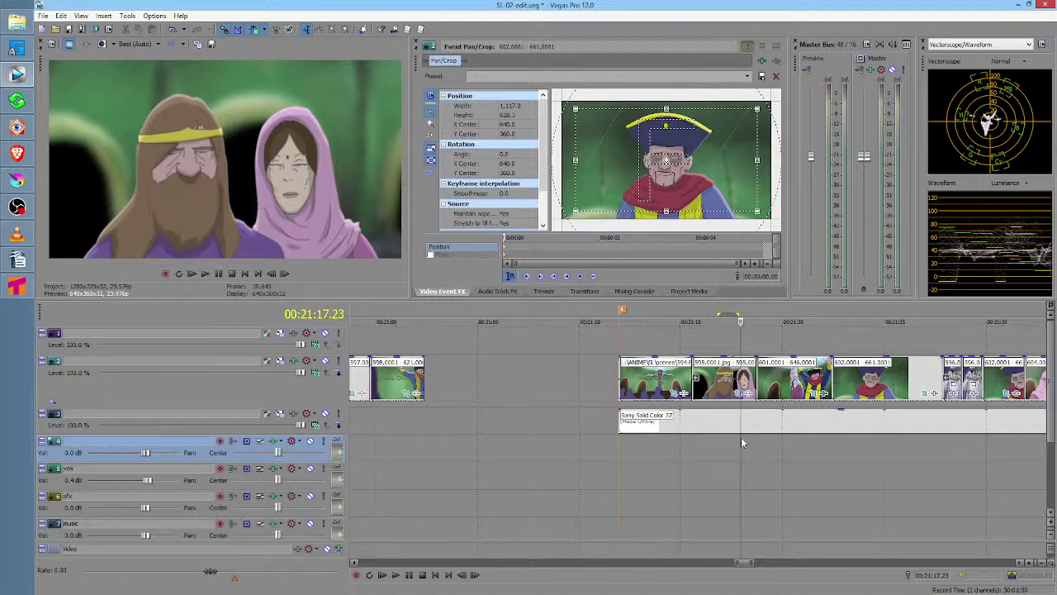
pyautogui.moveTo(704, 445)
pyautogui.mouseDown()
pyautogui.moveTo(754, 446)
pyautogui.moveTo(734, 446)
pyautogui.mouseUp()
pyautogui.click(718, 448)
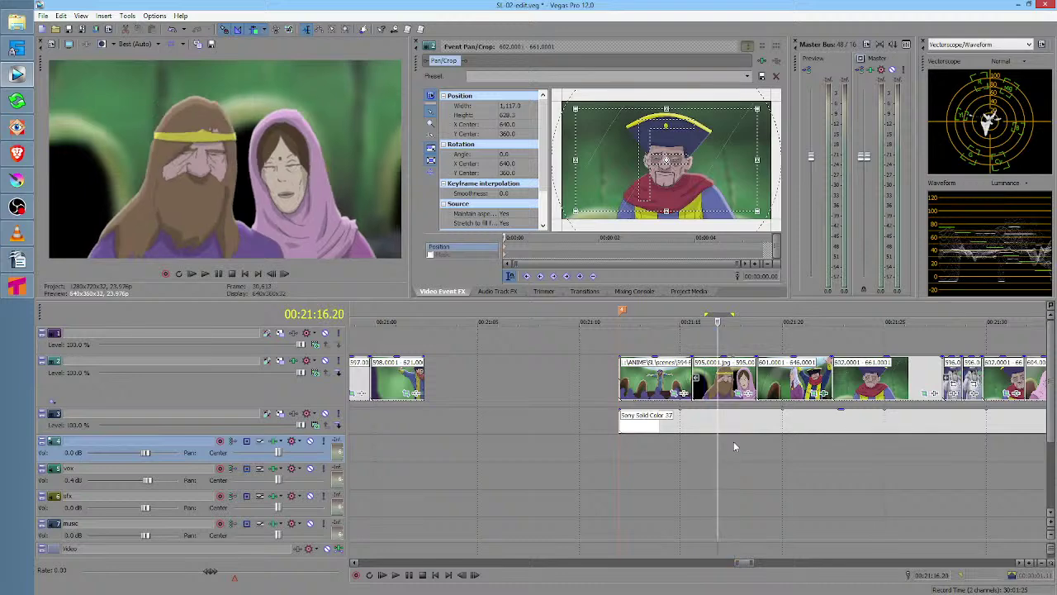
# Find the earlier use of clip 595 around 00:16:55 in the edit and view its frames
pyautogui.scroll(-3, 733, 442)
pyautogui.scroll(-5, 728, 436)
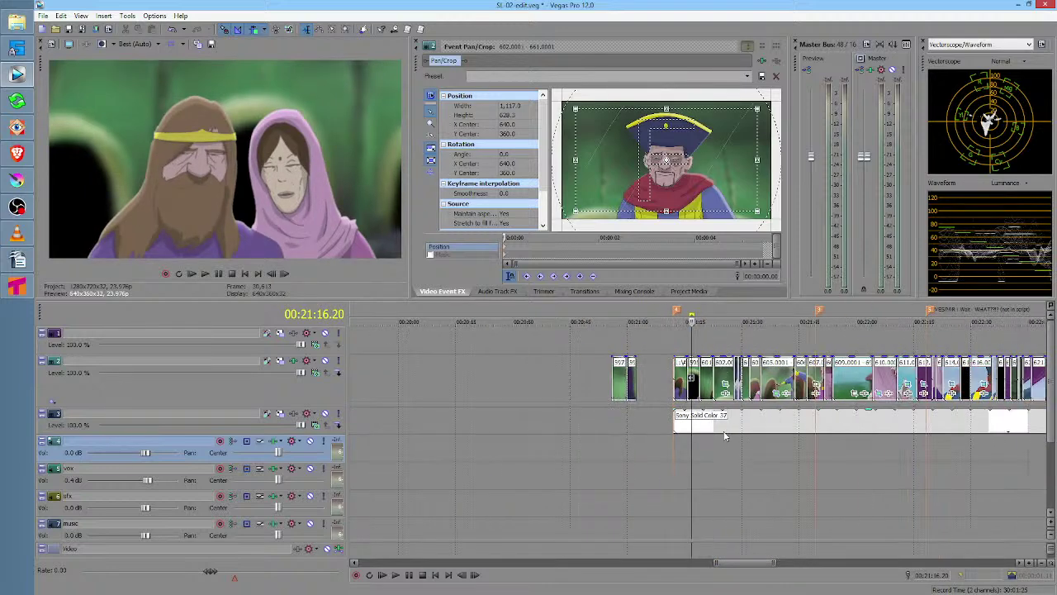
pyautogui.hscroll(-6, 591, 427)
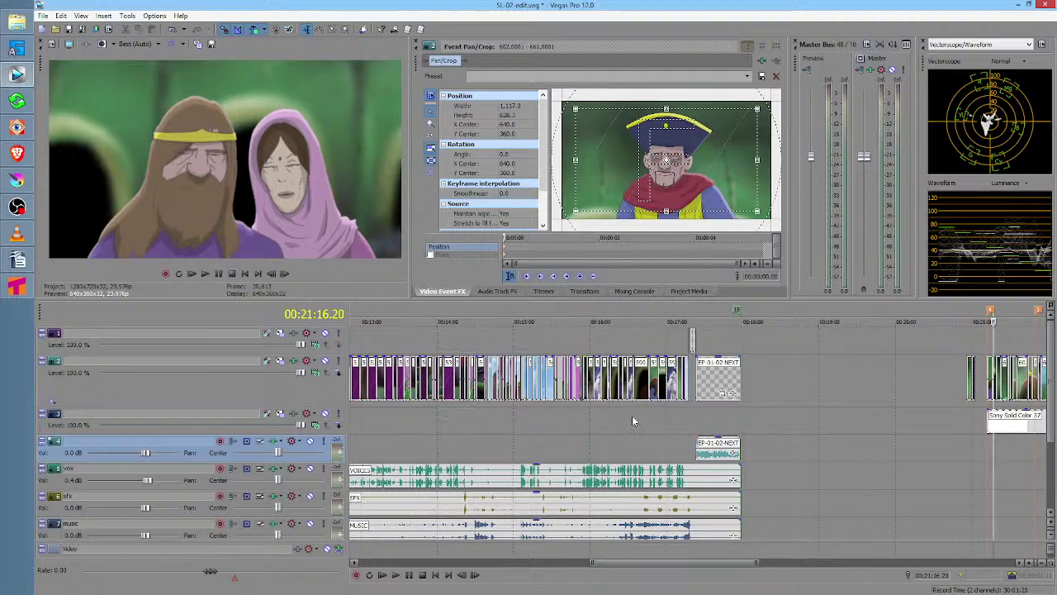
pyautogui.click(622, 419)
pyautogui.scroll(6, 622, 415)
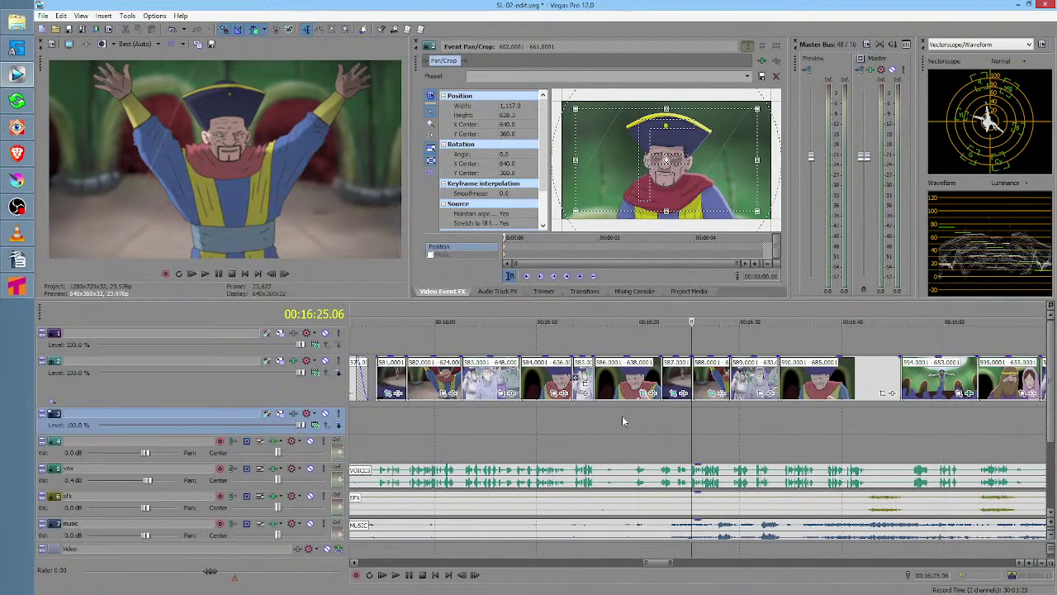
pyautogui.hscroll(5, 637, 422)
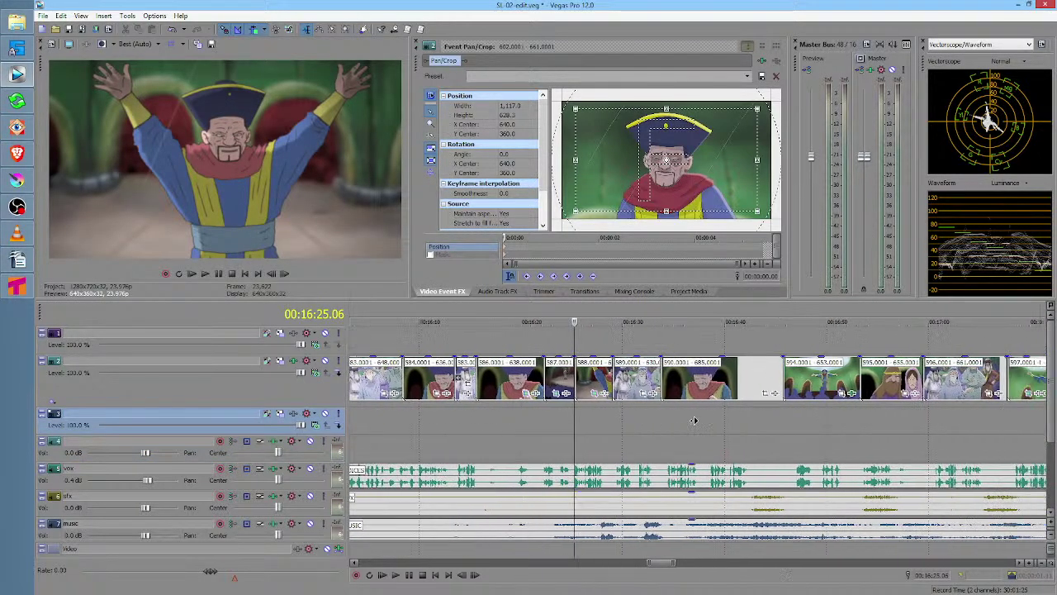
pyautogui.click(662, 417)
pyautogui.moveTo(662, 418); pyautogui.dragTo(686, 409)
pyautogui.click(686, 408)
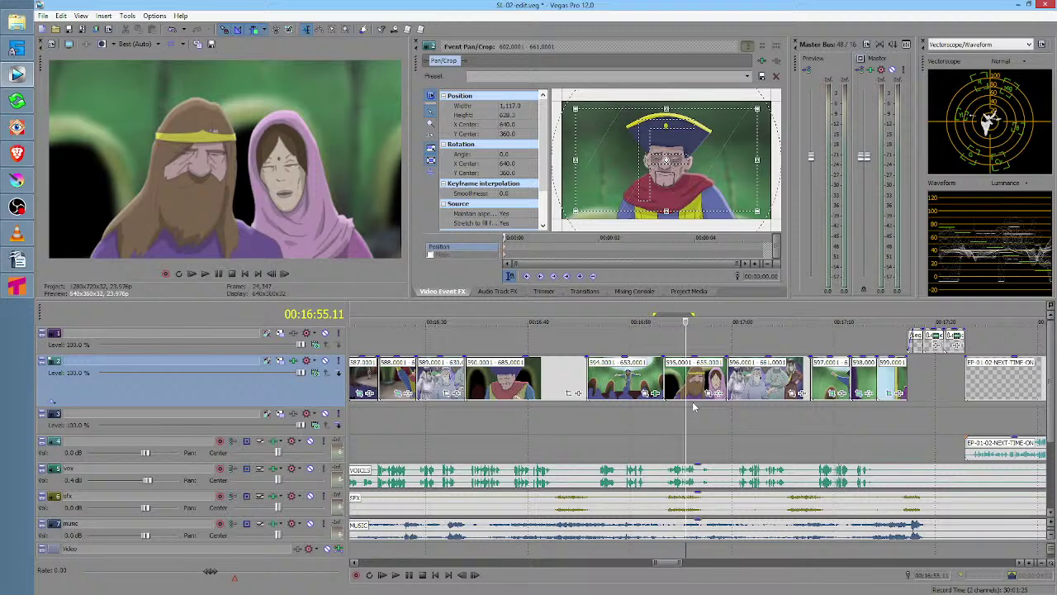
# Scrub back and forth through the earlier clip 595 between about 00:16:55 and 00:16:58
pyautogui.moveTo(677, 411); pyautogui.dragTo(711, 411)
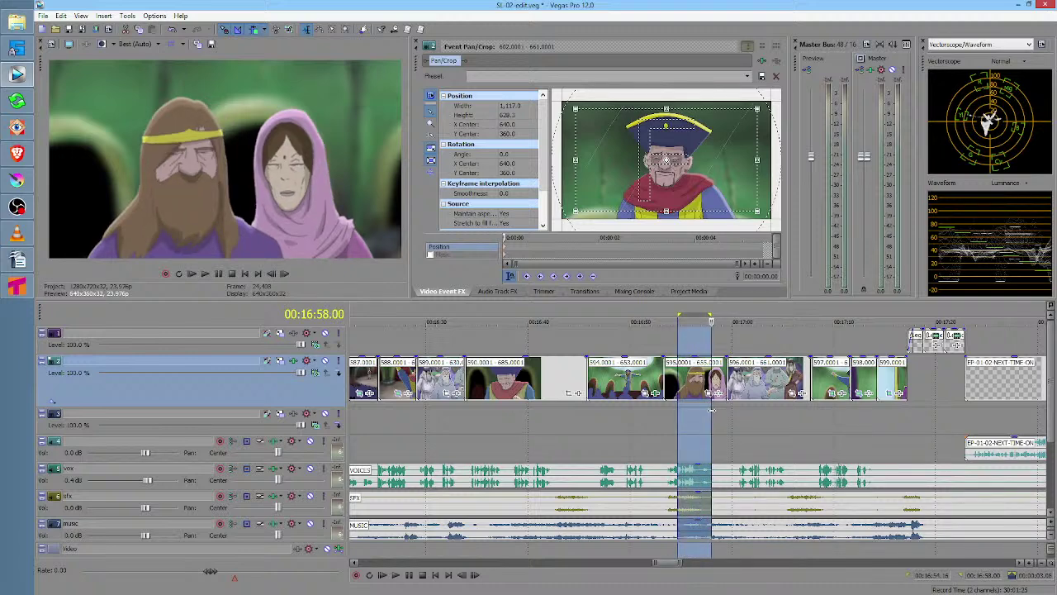
pyautogui.moveTo(671, 411)
pyautogui.mouseDown()
pyautogui.moveTo(708, 411)
pyautogui.moveTo(607, 406)
pyautogui.moveTo(698, 417)
pyautogui.moveTo(669, 417)
pyautogui.mouseUp()
pyautogui.click(687, 415)
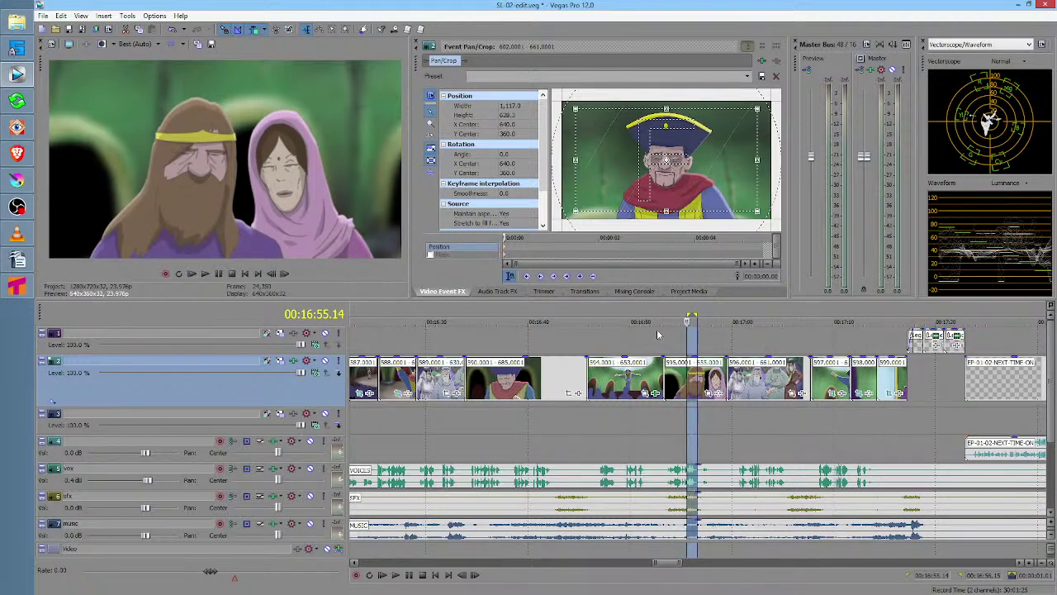
pyautogui.click(698, 419)
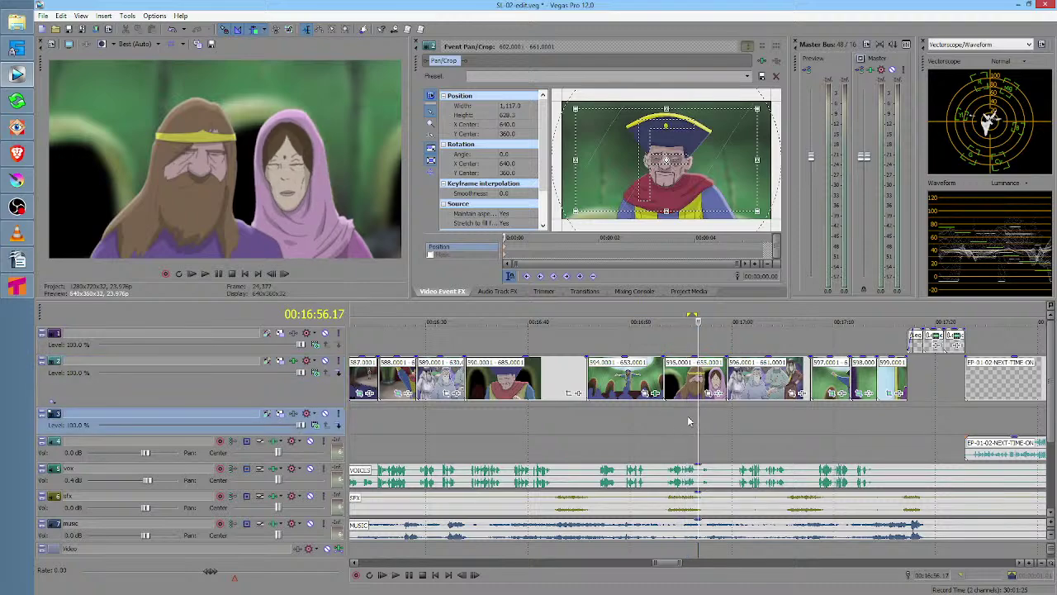
pyautogui.click(687, 415)
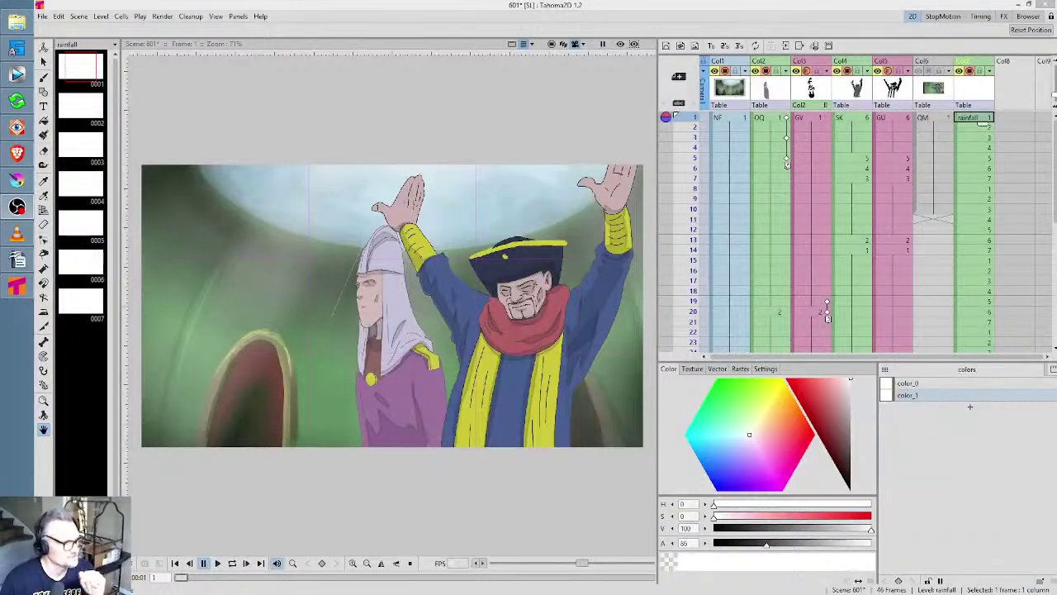
# Return to Tahoma2D and load scene 595.tnz, saving all changes to scene 601
pyautogui.click(46, 17)
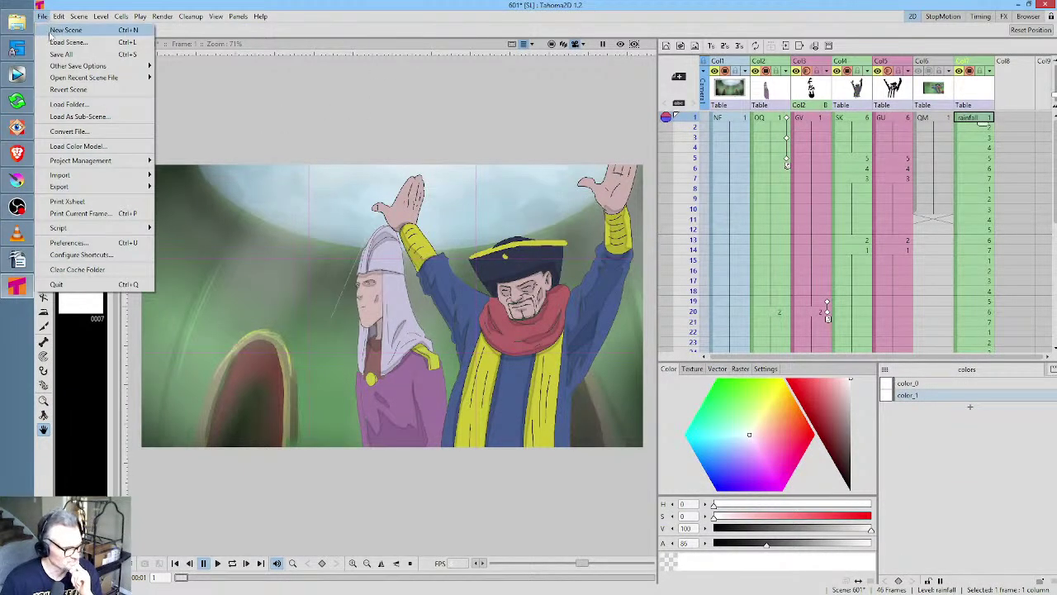
pyautogui.click(58, 42)
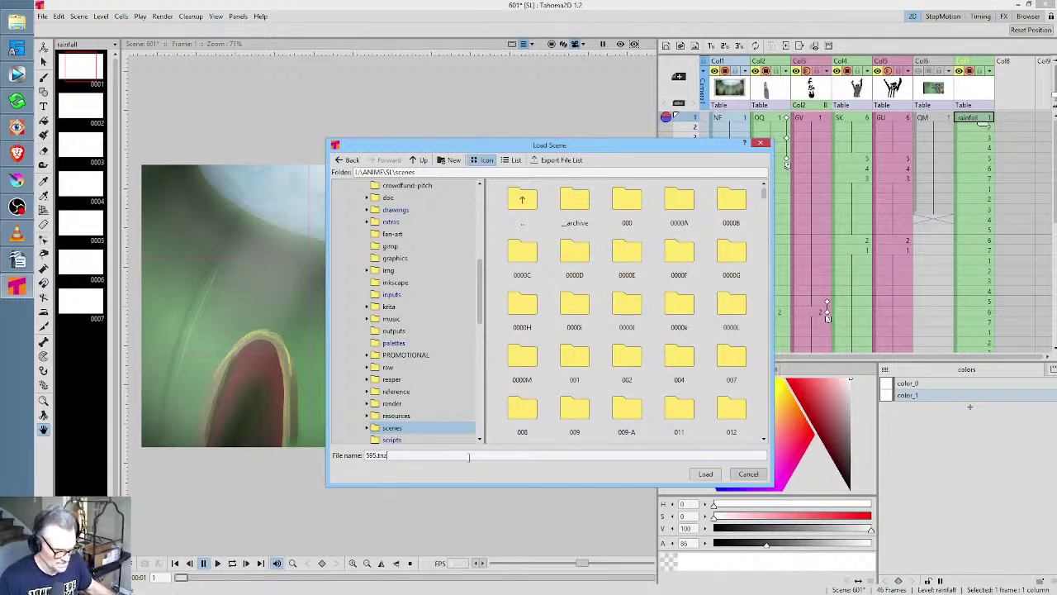
pyautogui.click(707, 474)
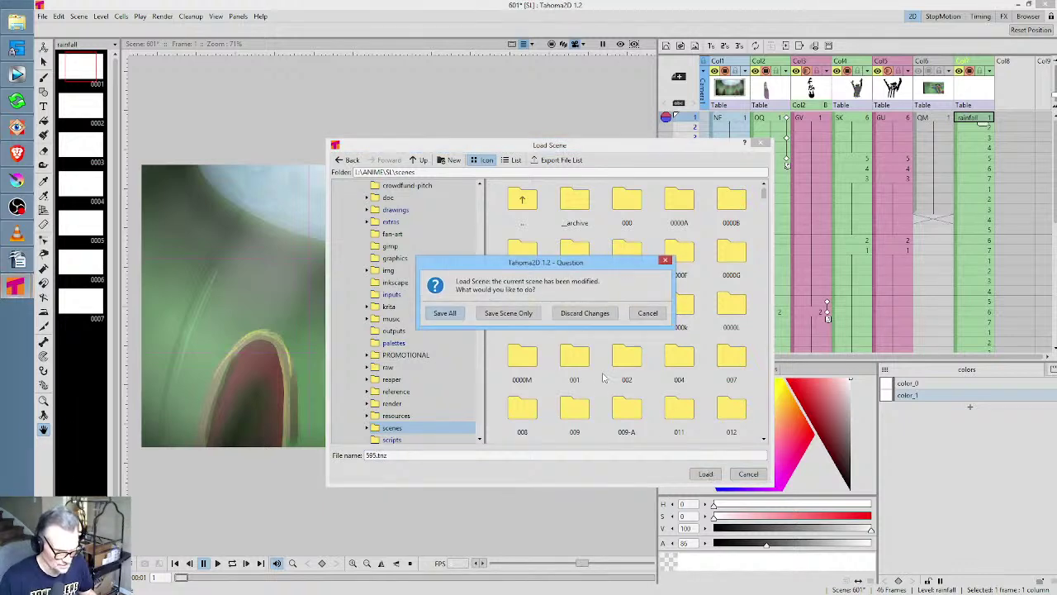
pyautogui.click(446, 313)
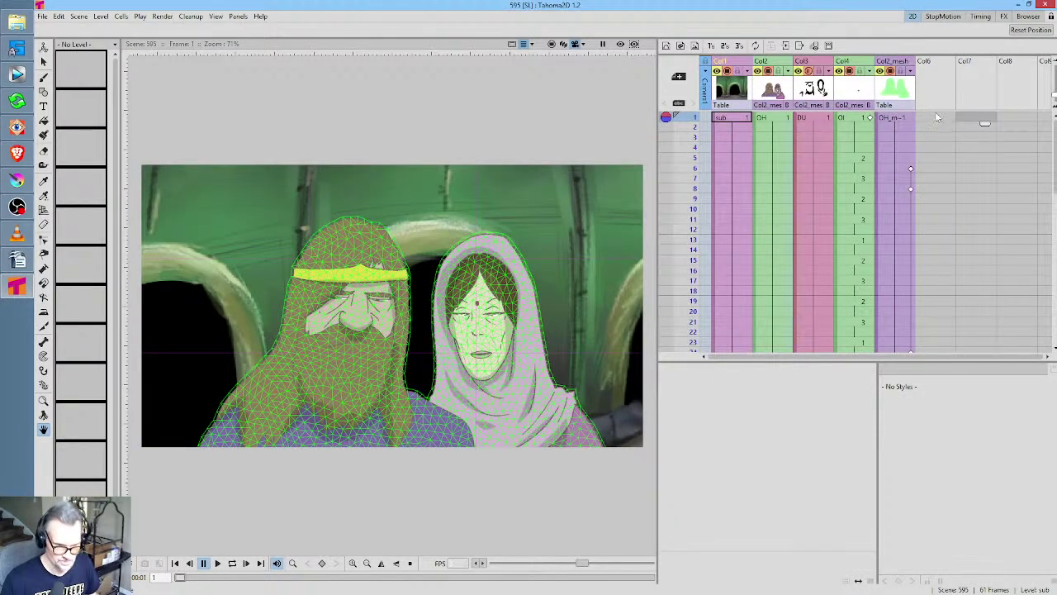
# Load rainfall.tlv from the drawings folder into Col6 of scene 595 and return to the 2D workspace
pyautogui.click(1029, 16)
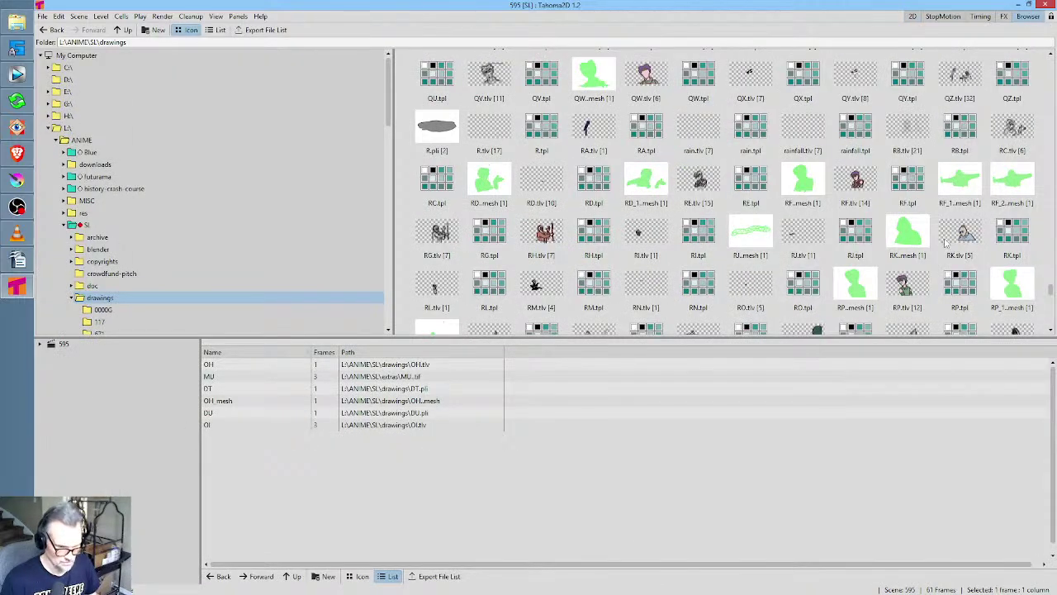
pyautogui.click(786, 127)
pyautogui.rightClick(787, 128)
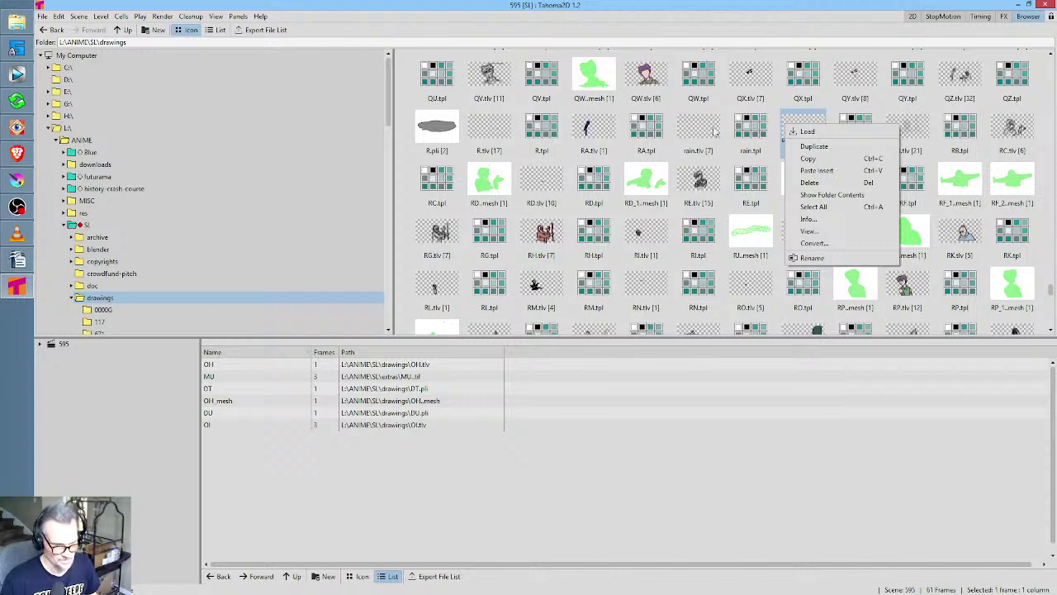
pyautogui.click(809, 131)
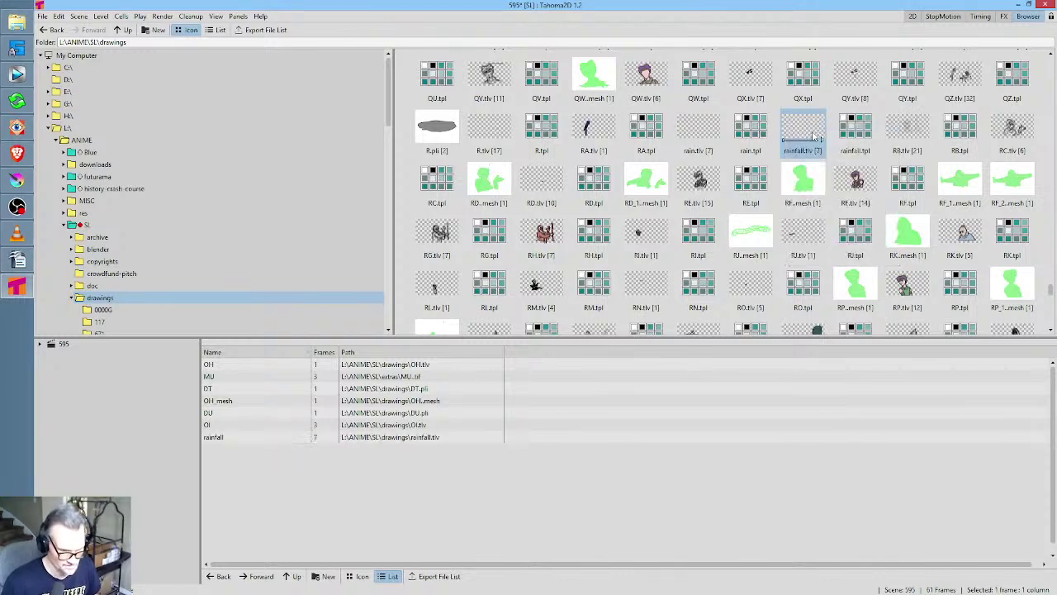
pyautogui.click(914, 17)
# Repeat the seven-frame rainfall cycle down Col6 and delete the surplus cells in frames 62 and 63
pyautogui.moveTo(941, 127); pyautogui.dragTo(936, 182)
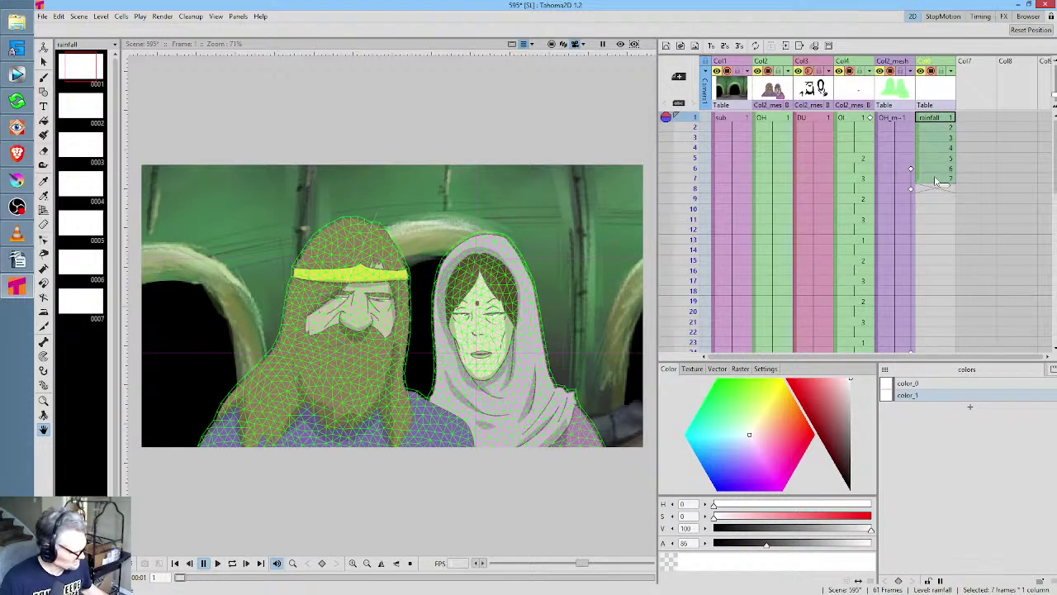
pyautogui.moveTo(940, 188)
pyautogui.mouseDown()
pyautogui.moveTo(943, 263)
pyautogui.moveTo(946, 203)
pyautogui.mouseUp()
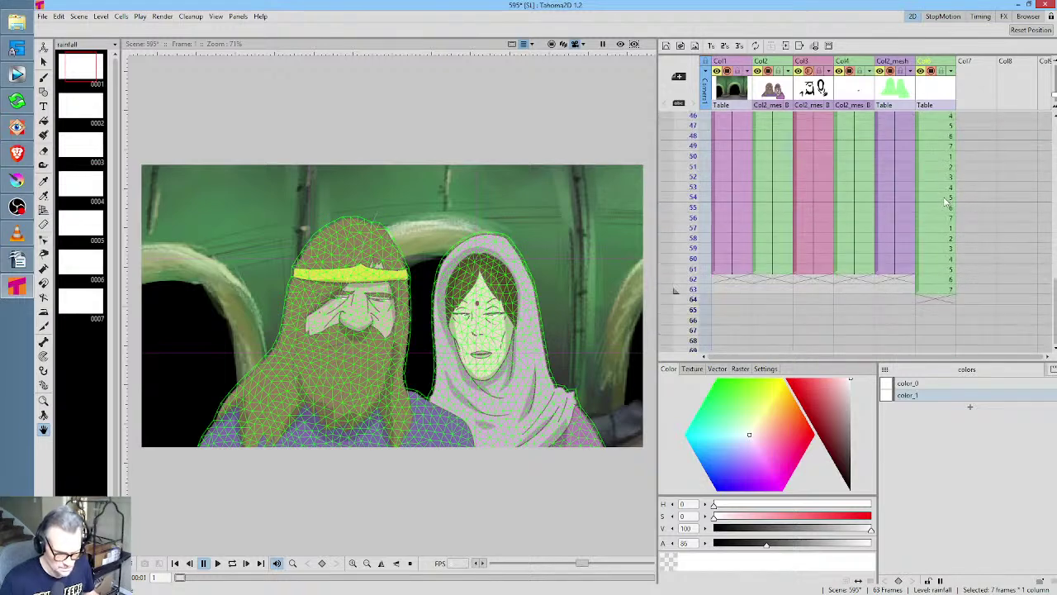
pyautogui.moveTo(947, 280); pyautogui.dragTo(936, 293)
pyautogui.press('Delete')
pyautogui.click(936, 269)
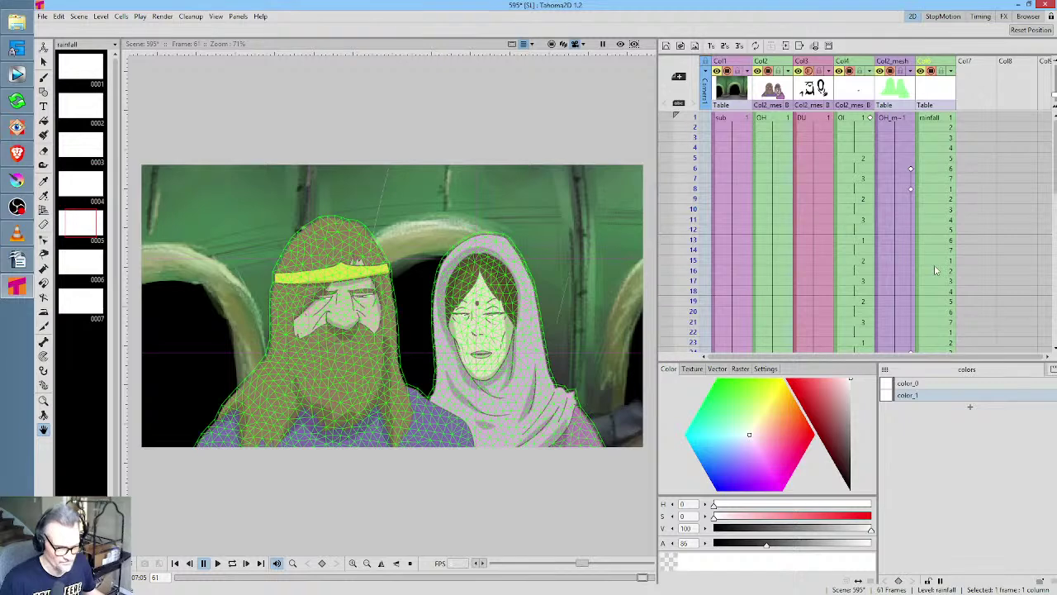
# Scrub frames 1 to 5 of scene 595 to check the rain and render the scene
pyautogui.moveTo(686, 119); pyautogui.dragTo(696, 163)
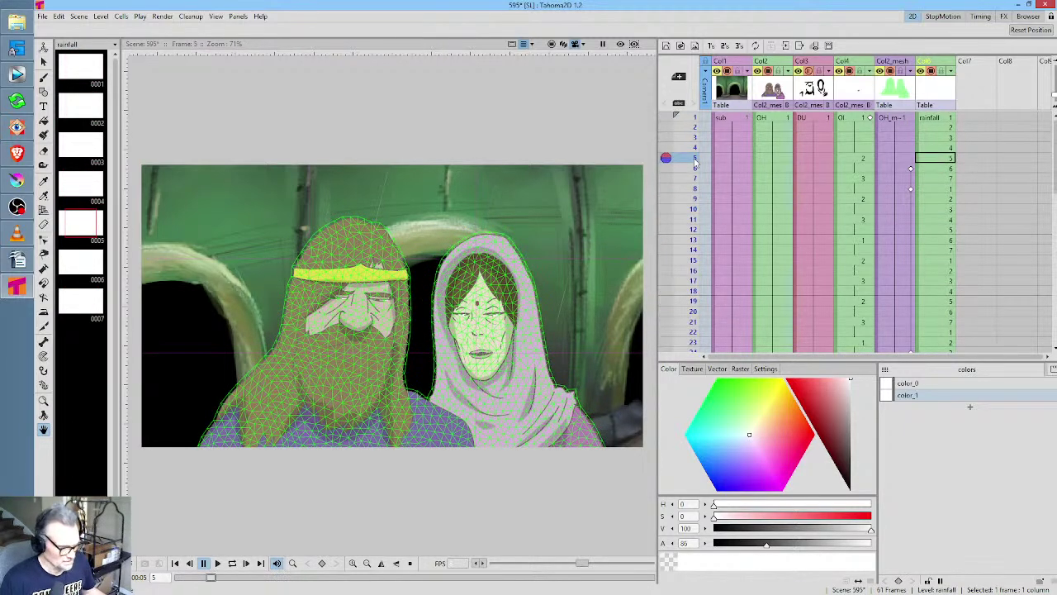
pyautogui.hotkey('ctrl', 'shift', 'r')
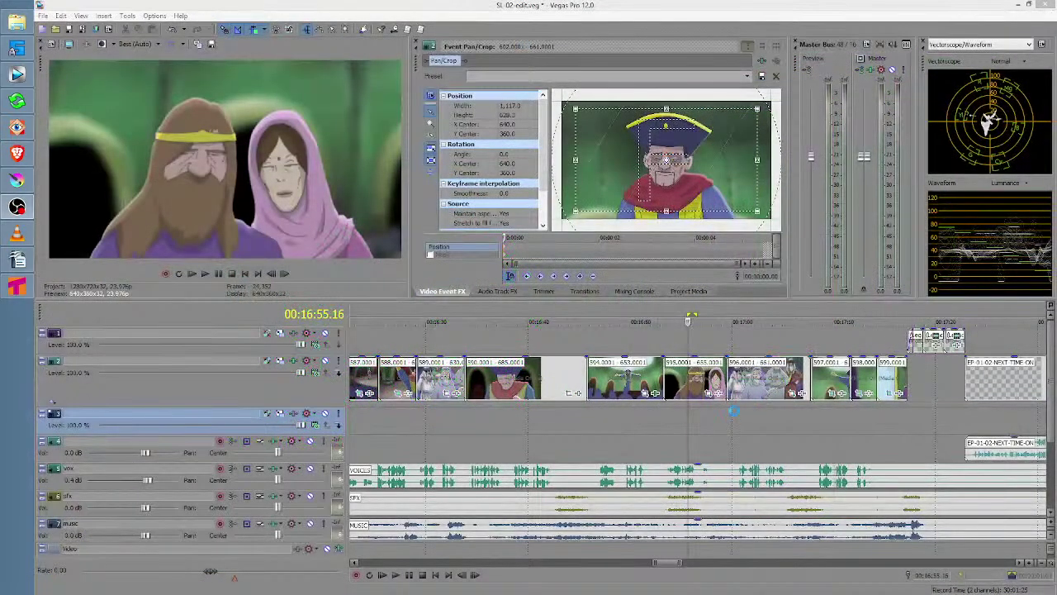
# Switch to Vegas Pro and move along the edit to the clips of scenes 594-B, 595 and 601 around 00:21:18
pyautogui.click(732, 412)
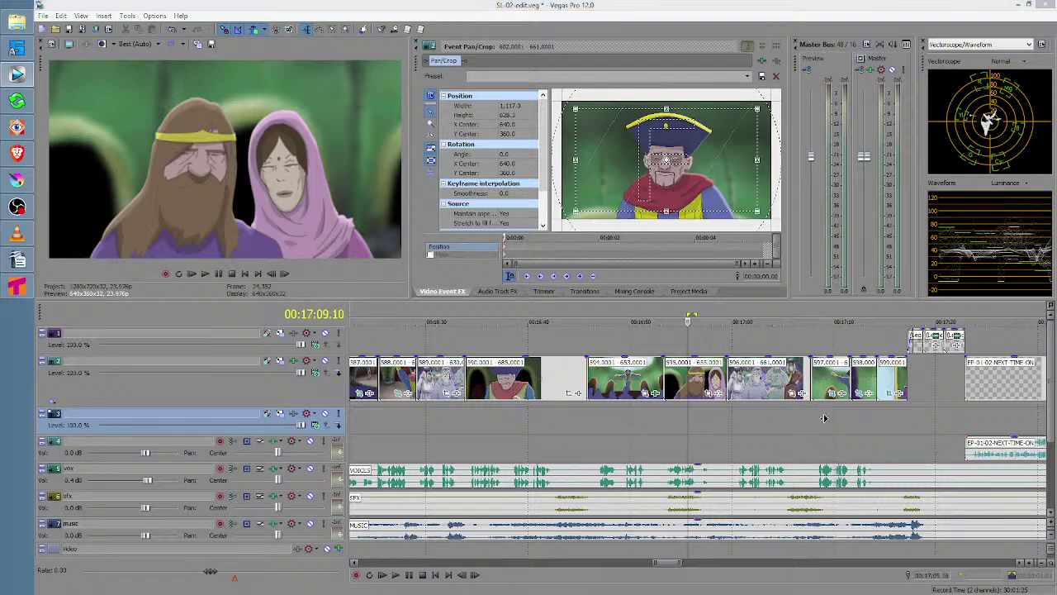
pyautogui.click(823, 418)
pyautogui.hscroll(5, 897, 424)
pyautogui.hscroll(10, 897, 424)
pyautogui.moveTo(822, 430); pyautogui.dragTo(923, 429)
pyautogui.hscroll(5, 877, 465)
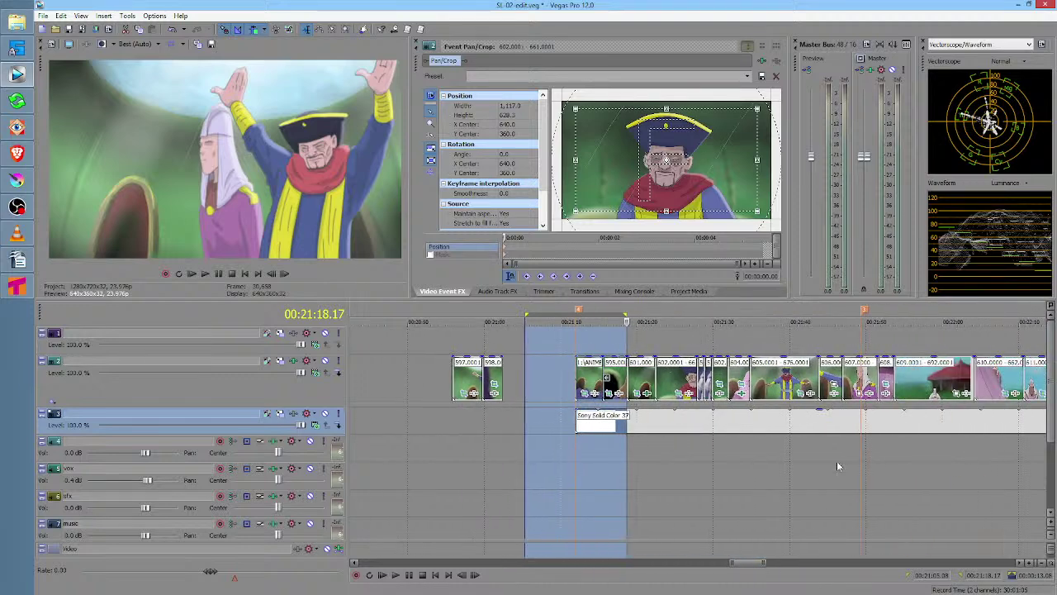
# Play clip 595, and replay the sequence from the start of clip 594-B into clip 602
pyautogui.click(681, 452)
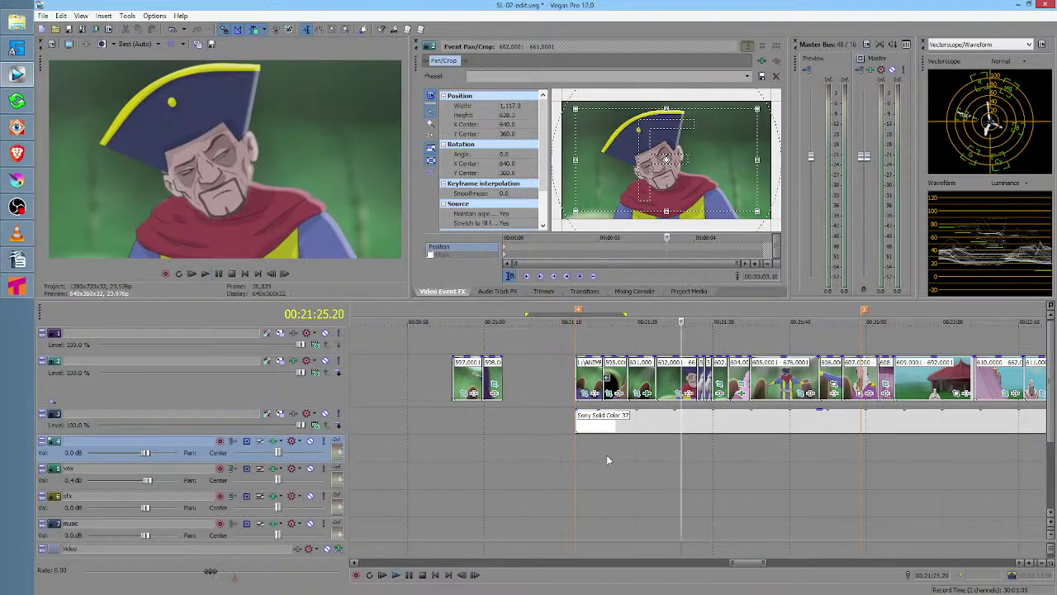
pyautogui.click(606, 455)
pyautogui.press('space')
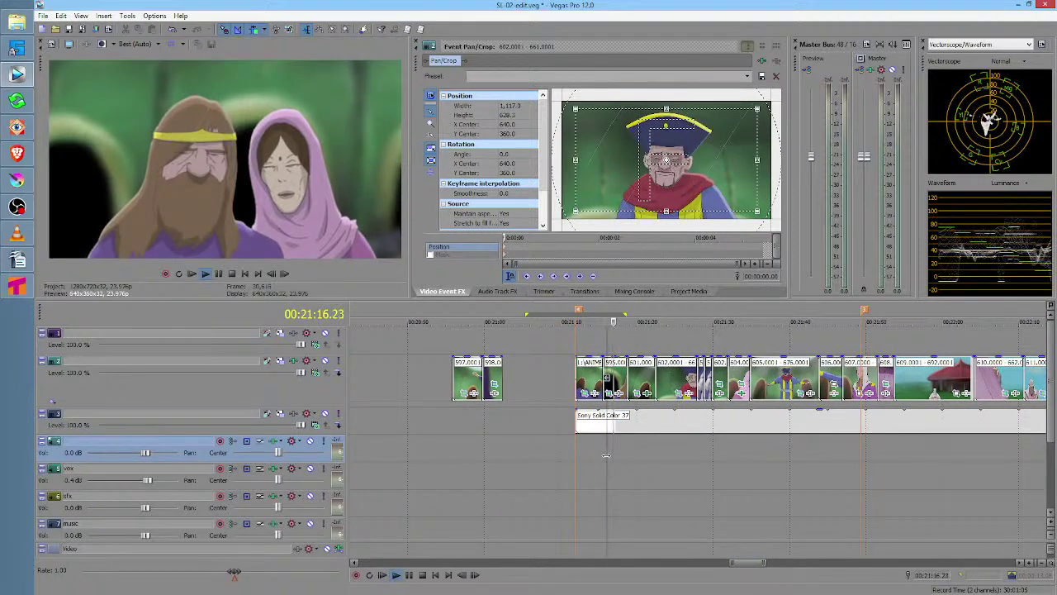
pyautogui.click(578, 459)
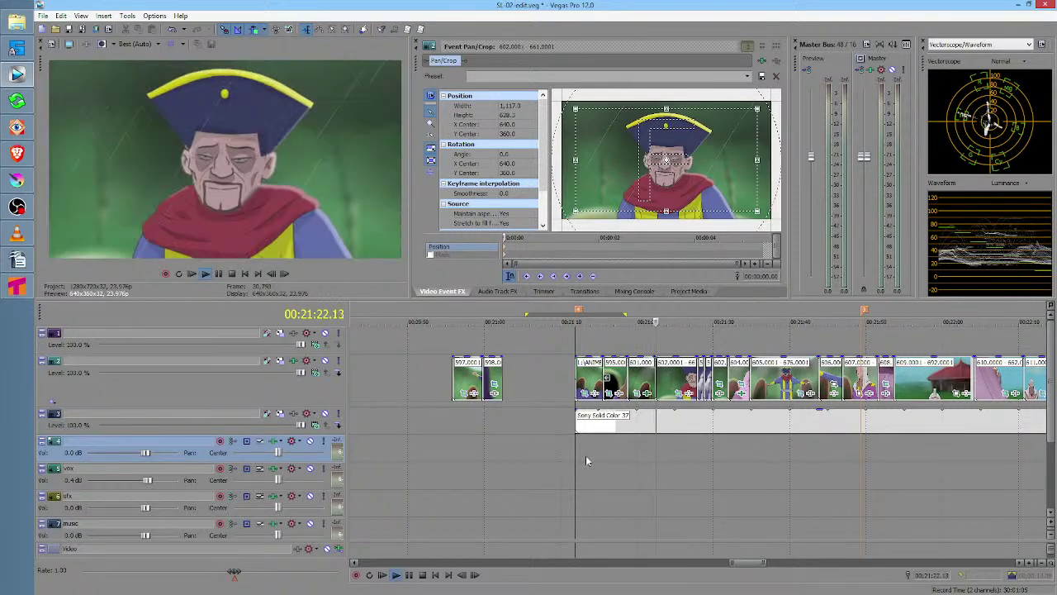
pyautogui.press('space')
# View the end of clip 595, play the start of clip 601 and scrub its first frames to about 00:21:19
pyautogui.click(623, 461)
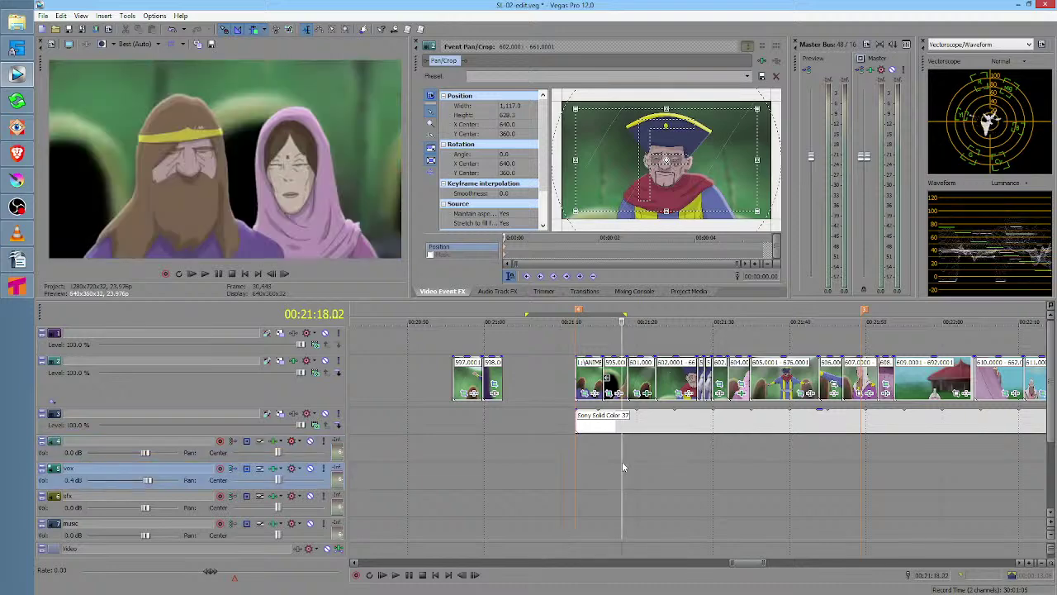
pyautogui.scroll(4, 622, 461)
pyautogui.click(712, 455)
pyautogui.press('space')
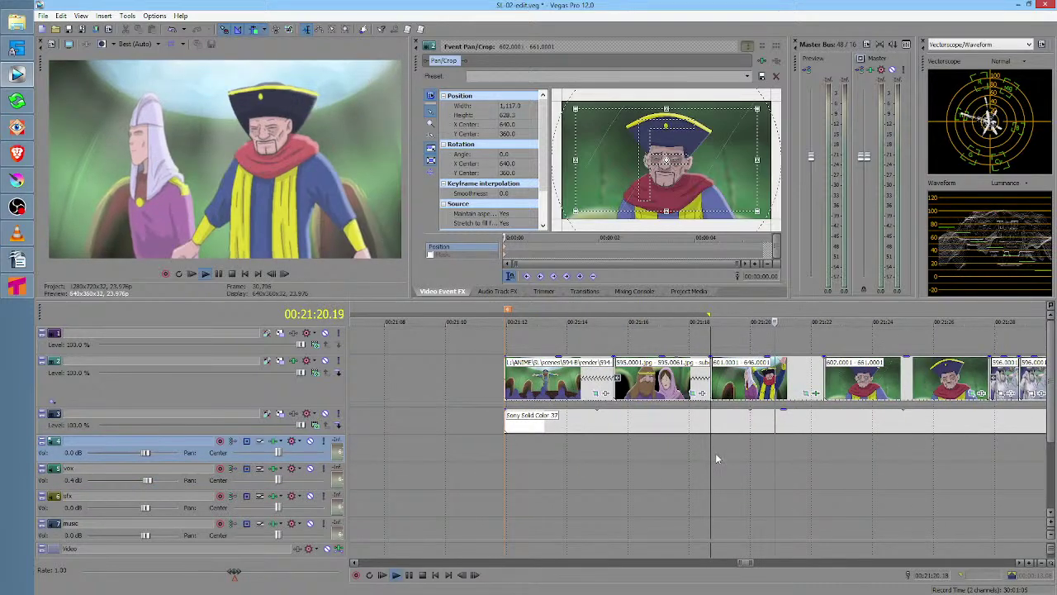
pyautogui.press('space')
pyautogui.moveTo(710, 456)
pyautogui.mouseDown()
pyautogui.moveTo(768, 452)
pyautogui.moveTo(727, 454)
pyautogui.mouseUp()
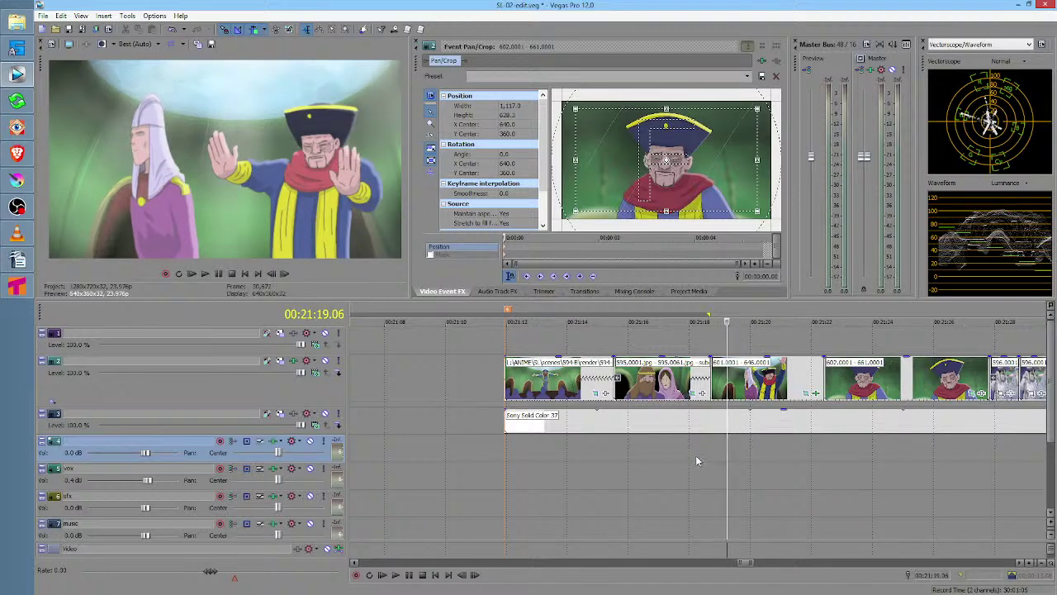
# Play from the end of clip 595 into clip 602, and scrub across the cut between clips 595 and 601
pyautogui.click(698, 456)
pyautogui.press('space')
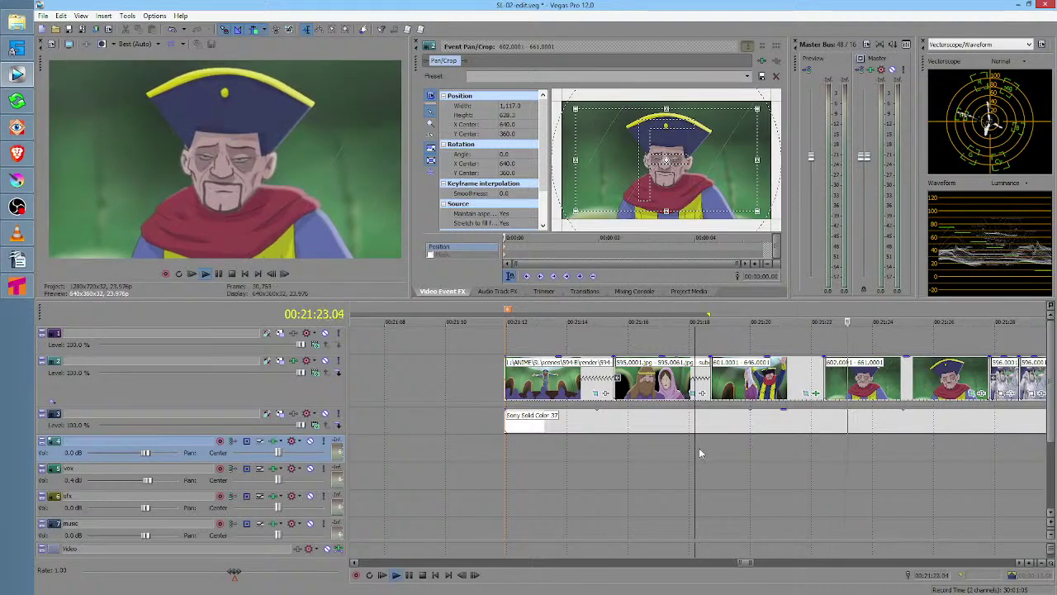
pyautogui.press('space')
pyautogui.moveTo(680, 455); pyautogui.dragTo(750, 455)
pyautogui.click(750, 454)
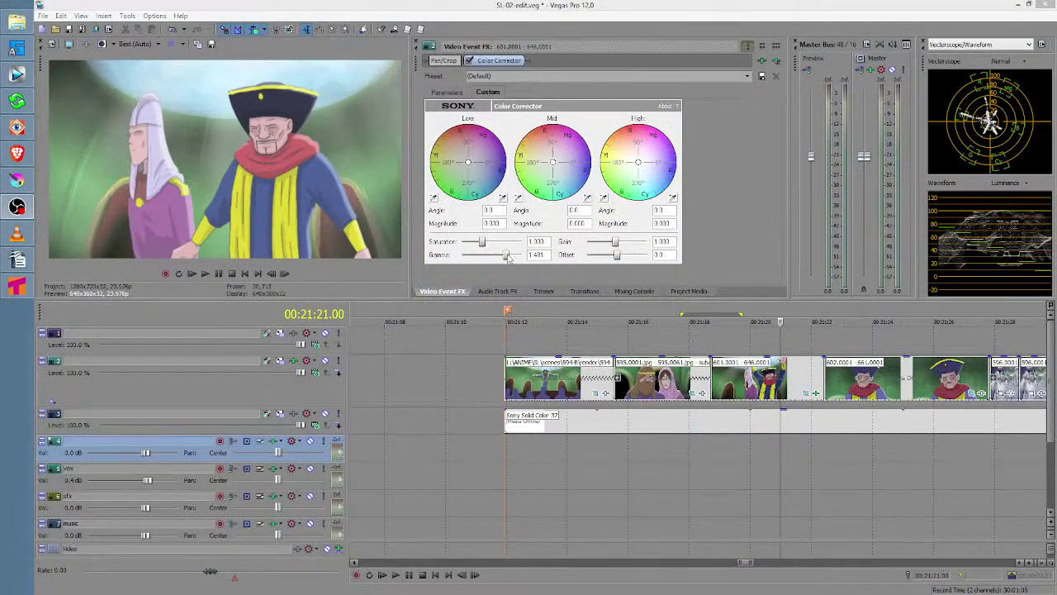
# Try gamma values from 0.851 to 1.148 in clip 601's Color Corrector, and compare the result with clip 595
pyautogui.click(503, 255)
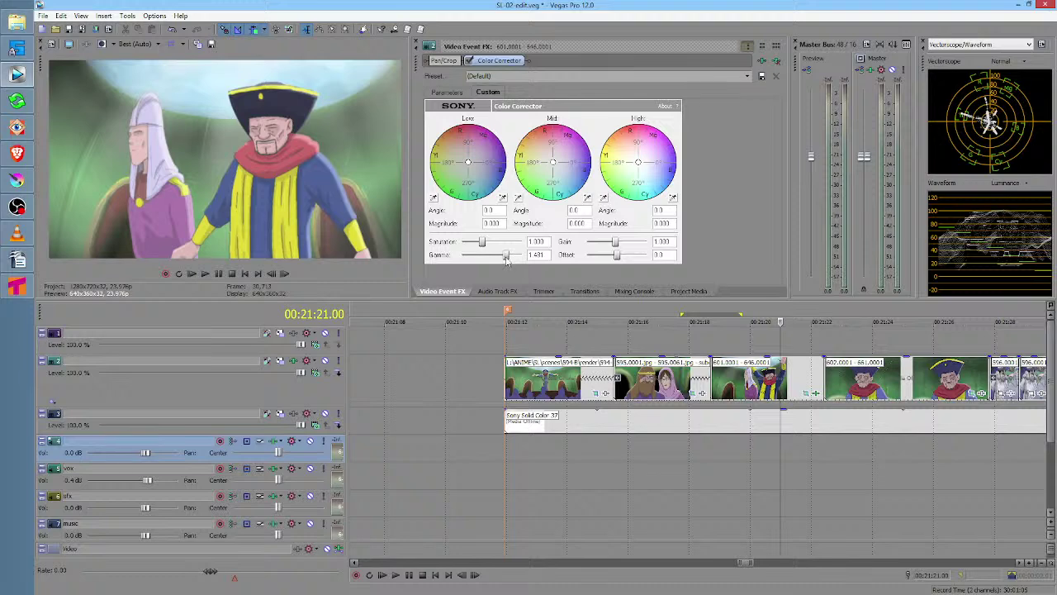
pyautogui.moveTo(500, 255); pyautogui.dragTo(494, 255)
pyautogui.moveTo(631, 299); pyautogui.dragTo(631, 315)
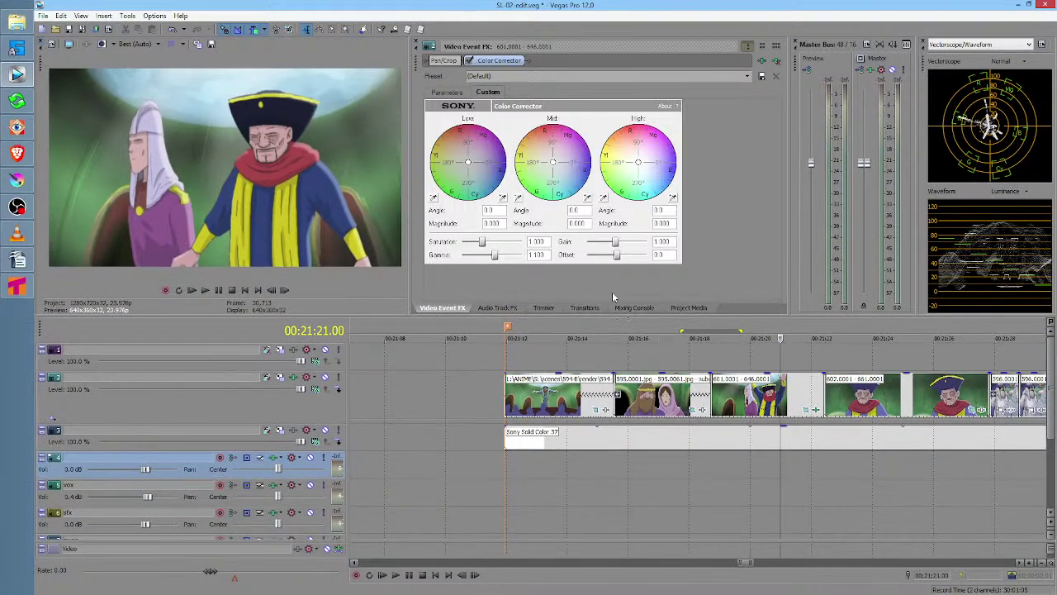
pyautogui.moveTo(494, 255); pyautogui.dragTo(496, 256)
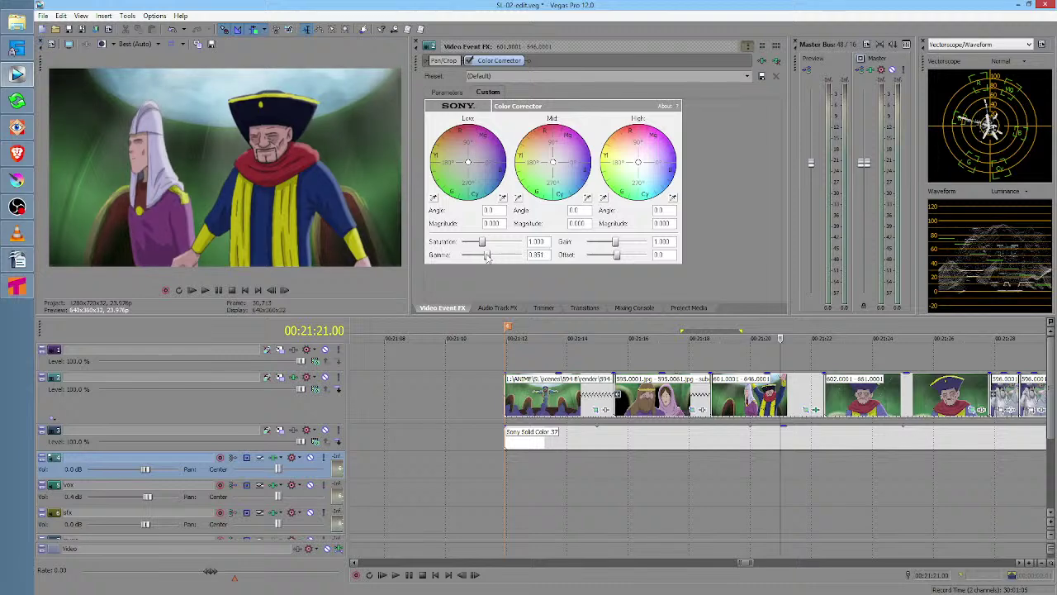
pyautogui.moveTo(662, 356); pyautogui.dragTo(801, 355)
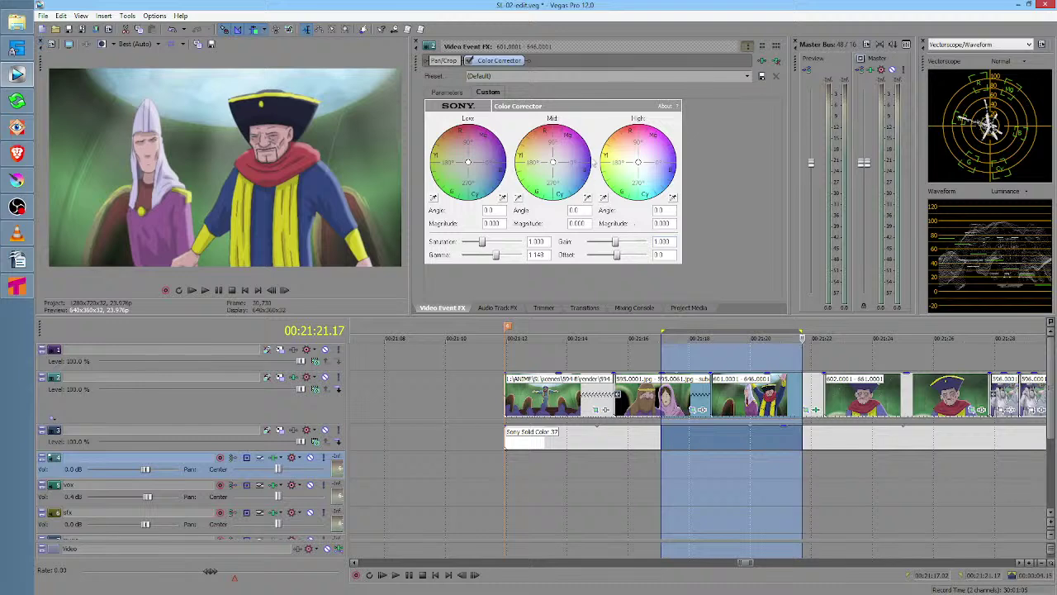
# Set clip 601's Color Corrector gamma to 1.1, and scrub from clip 595 into 601 to compare the brightness
pyautogui.doubleClick(537, 254)
pyautogui.write('1.1')
pyautogui.press('Return')
pyautogui.moveTo(687, 359); pyautogui.dragTo(805, 360)
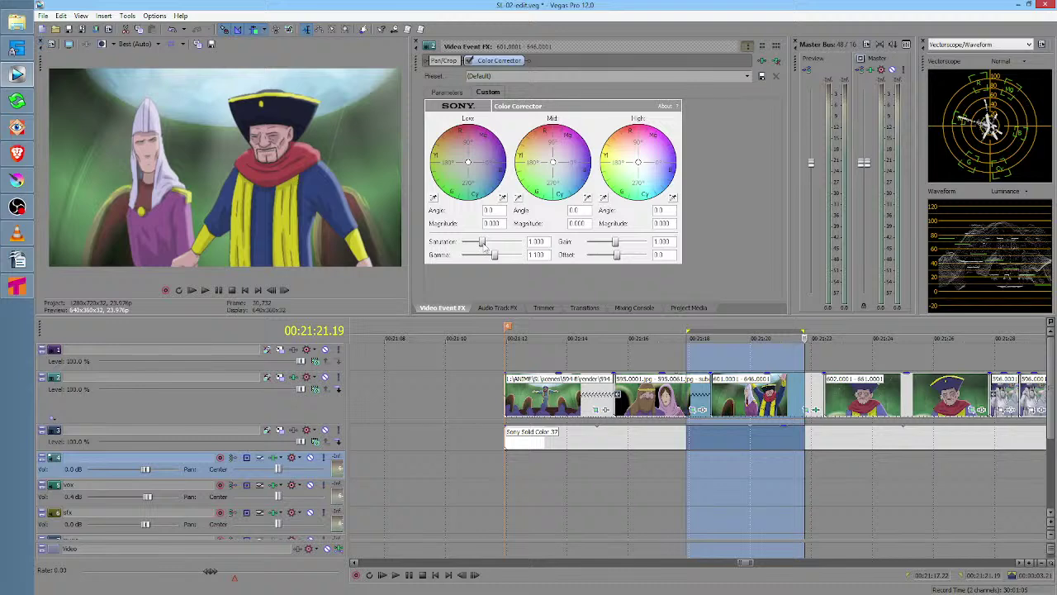
# Try saturation values of 0.9 and 1.5 in clip 601's Color Corrector, comparing the colors with clip 595
pyautogui.doubleClick(545, 241)
pyautogui.write('0.8')
pyautogui.press('Return')
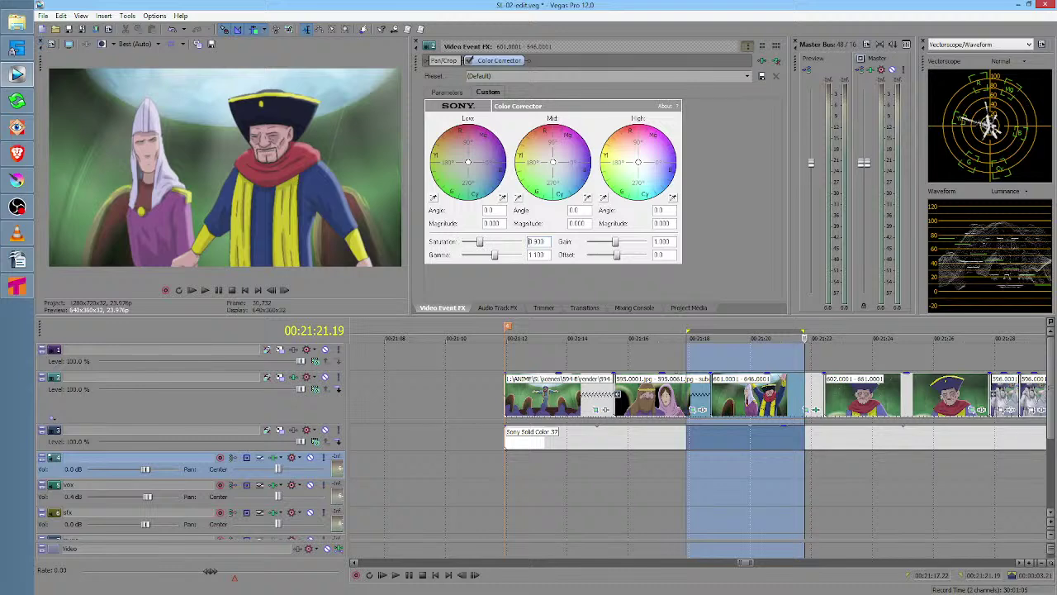
pyautogui.moveTo(654, 351); pyautogui.dragTo(785, 361)
pyautogui.moveTo(479, 242); pyautogui.dragTo(492, 242)
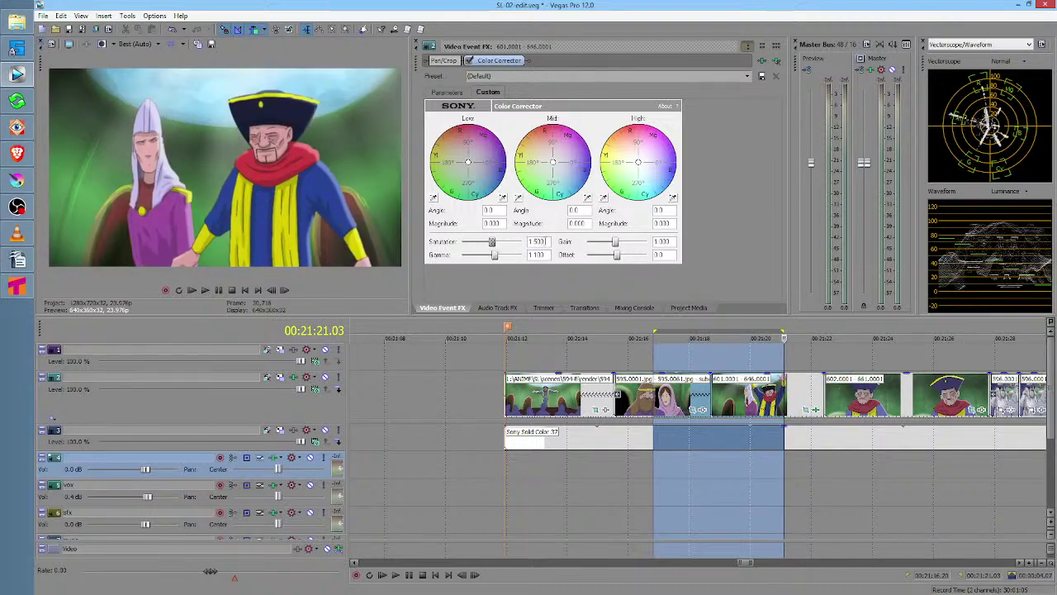
# Reset clip 601's Color Corrector saturation and gamma to 1
pyautogui.press('Tab')
pyautogui.write('1')
pyautogui.press('Return')
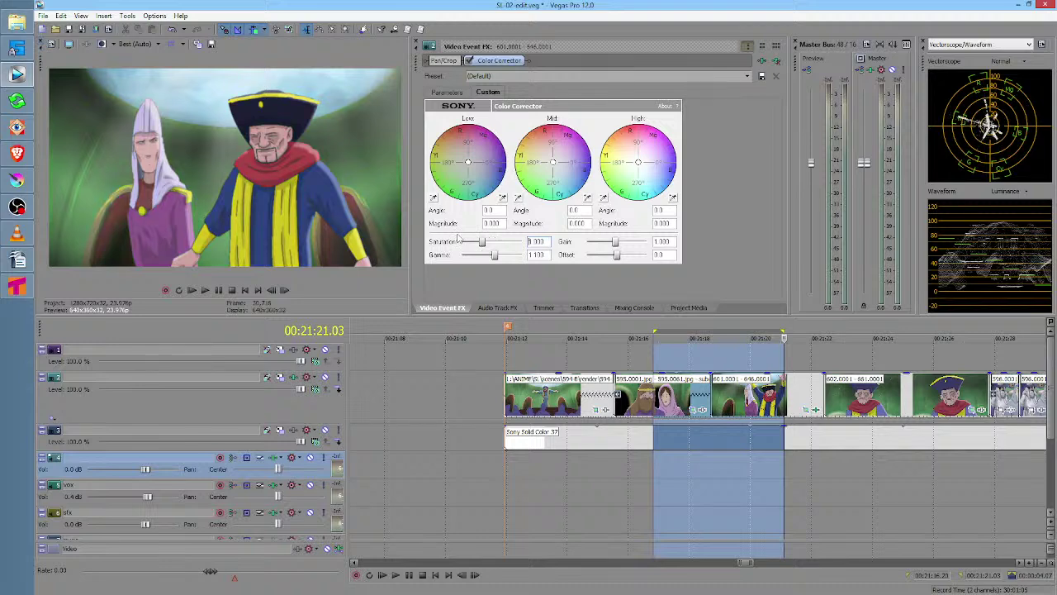
pyautogui.doubleClick(544, 254)
pyautogui.write('1')
pyautogui.press('Return')
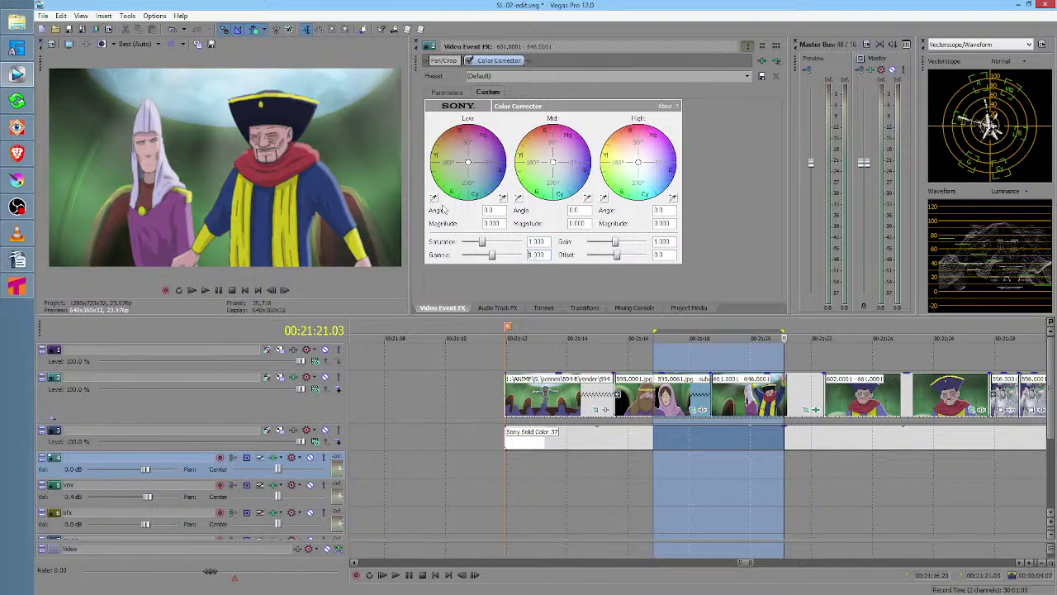
# Scrub from clip 595 to about 00:21:19.23 in clip 601 to compare their uncorrected colors
pyautogui.click(679, 470)
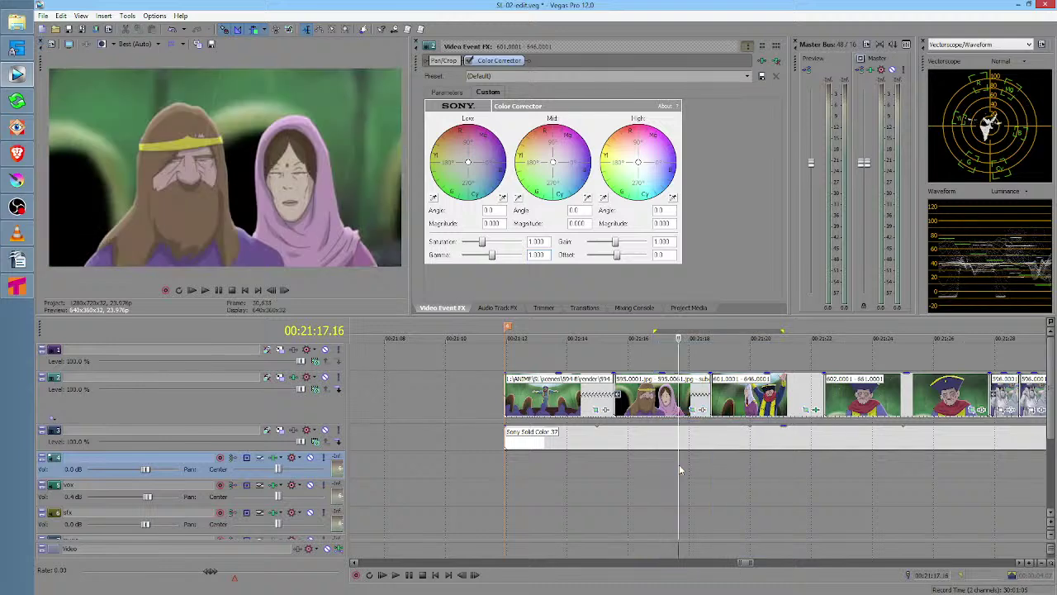
pyautogui.moveTo(666, 464); pyautogui.dragTo(750, 447)
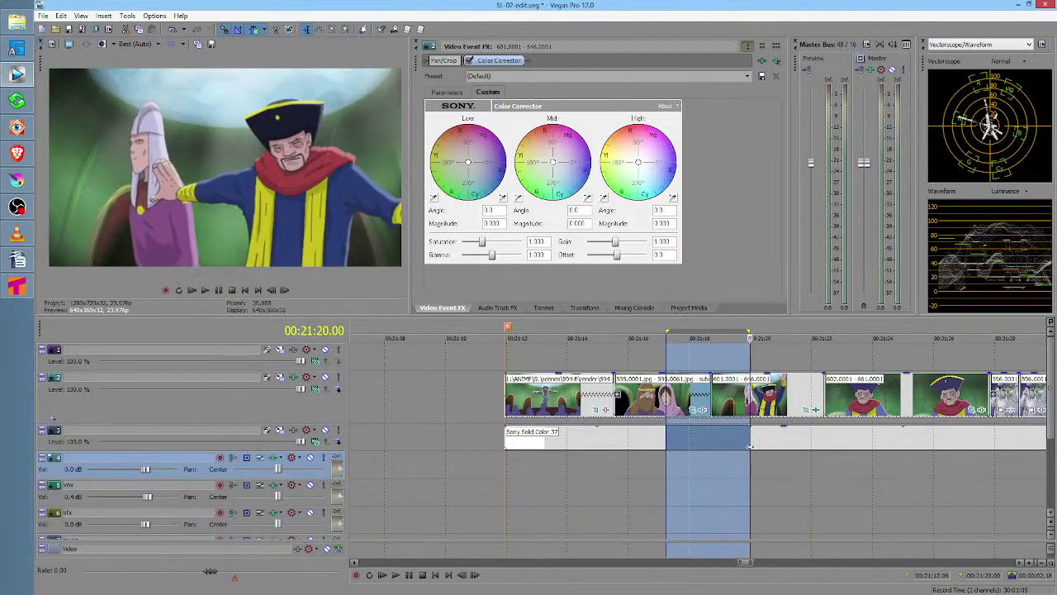
pyautogui.click(750, 447)
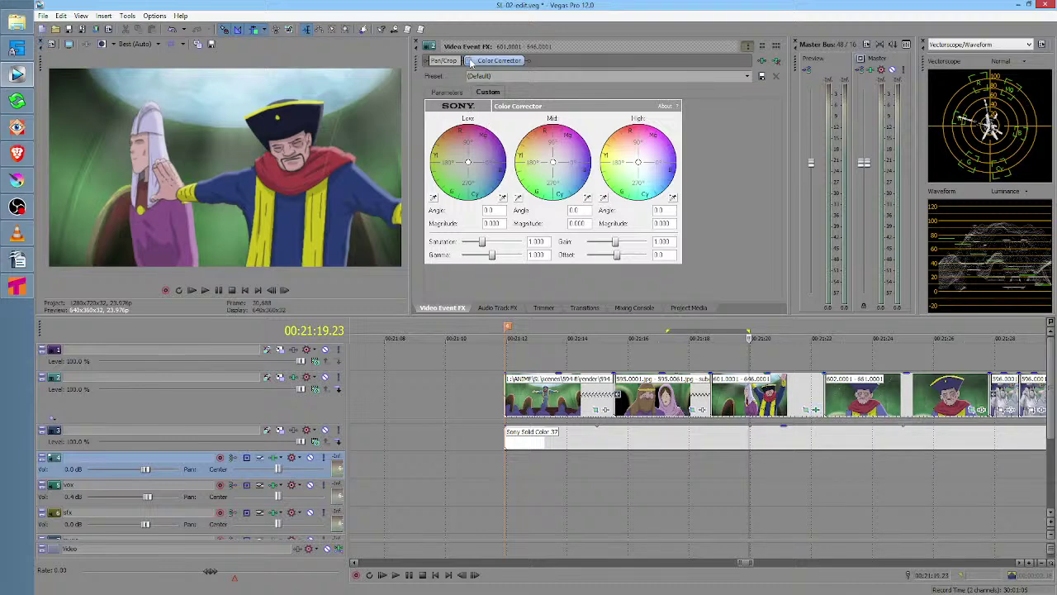
# Replace the Color Corrector on clip 601 with Sony Color Corrector (Secondary), and open its custom controls
pyautogui.click(763, 61)
pyautogui.click(764, 62)
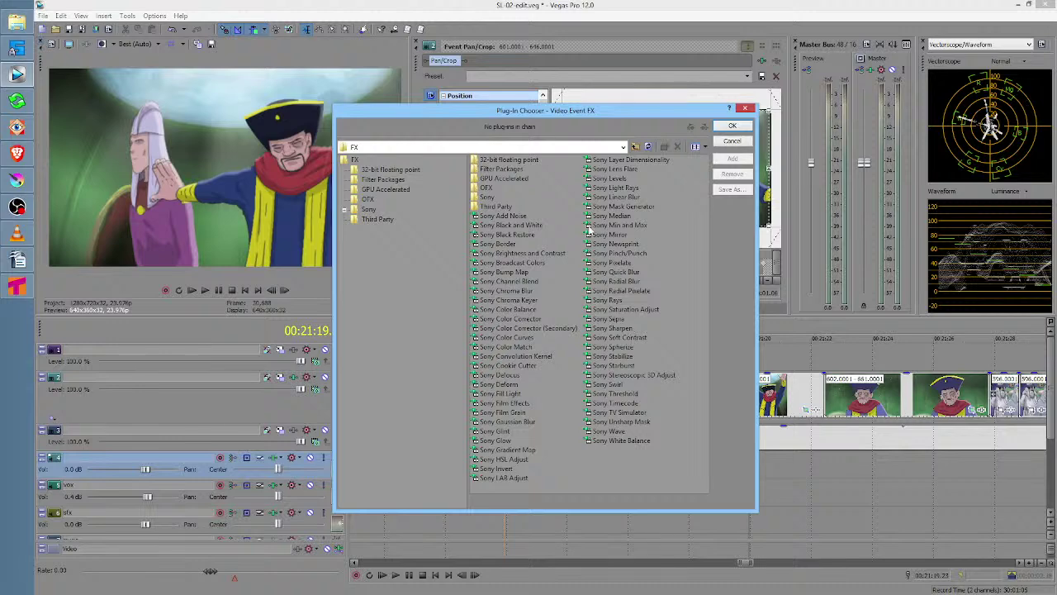
pyautogui.doubleClick(514, 325)
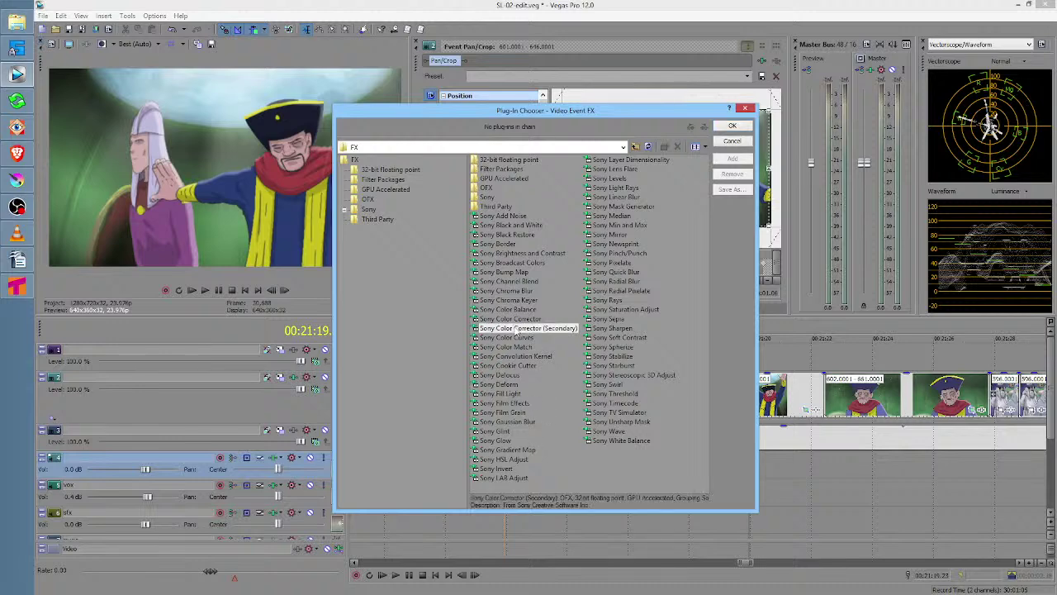
pyautogui.click(732, 125)
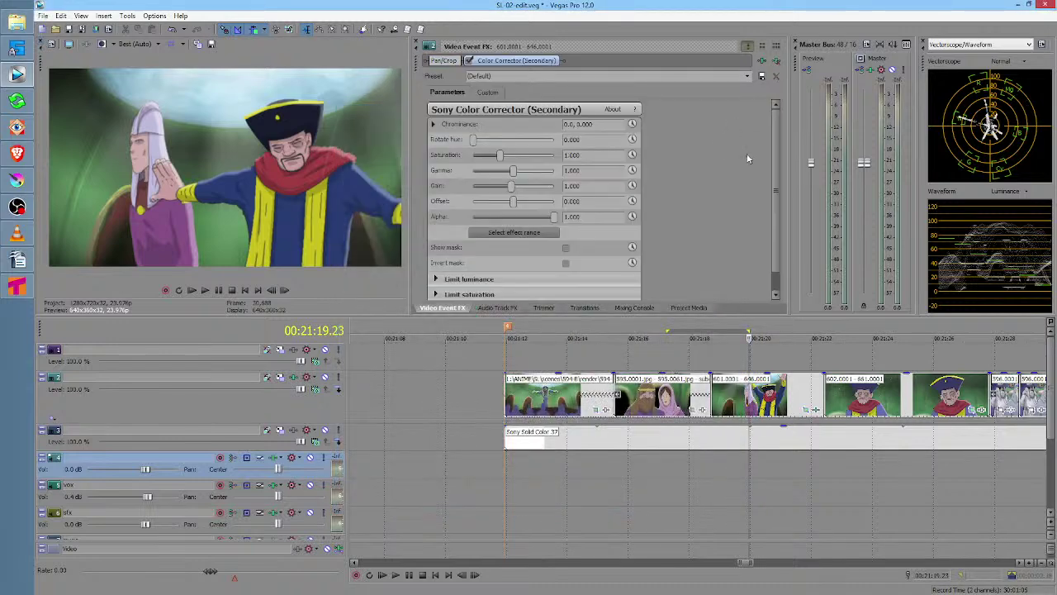
pyautogui.click(489, 93)
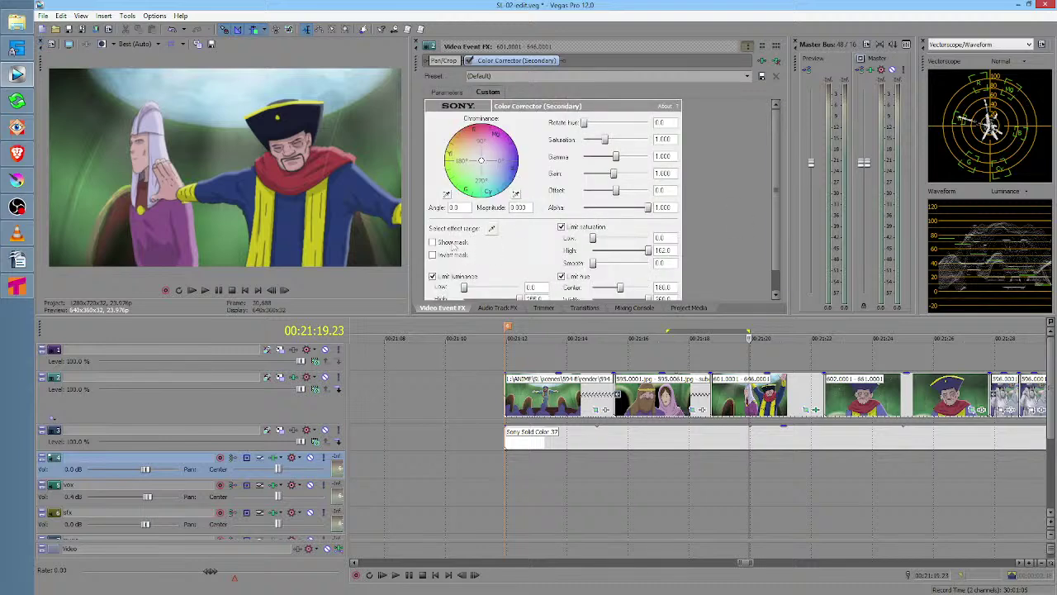
# Sample the man's blue sleeve in clip 601 as the secondary corrector's effect range, and show the mask
pyautogui.click(433, 242)
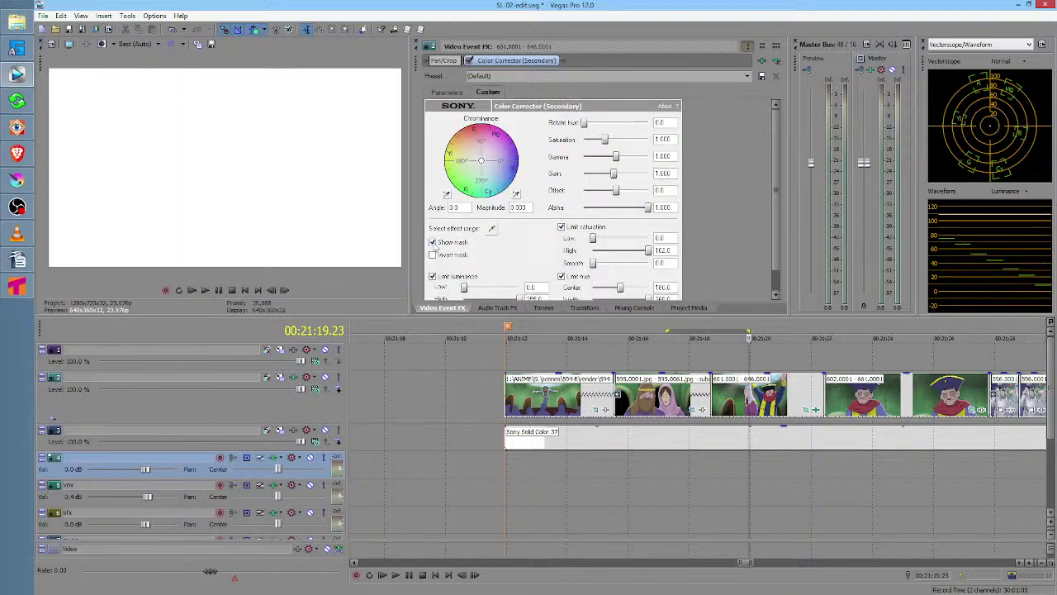
pyautogui.click(433, 242)
pyautogui.click(492, 229)
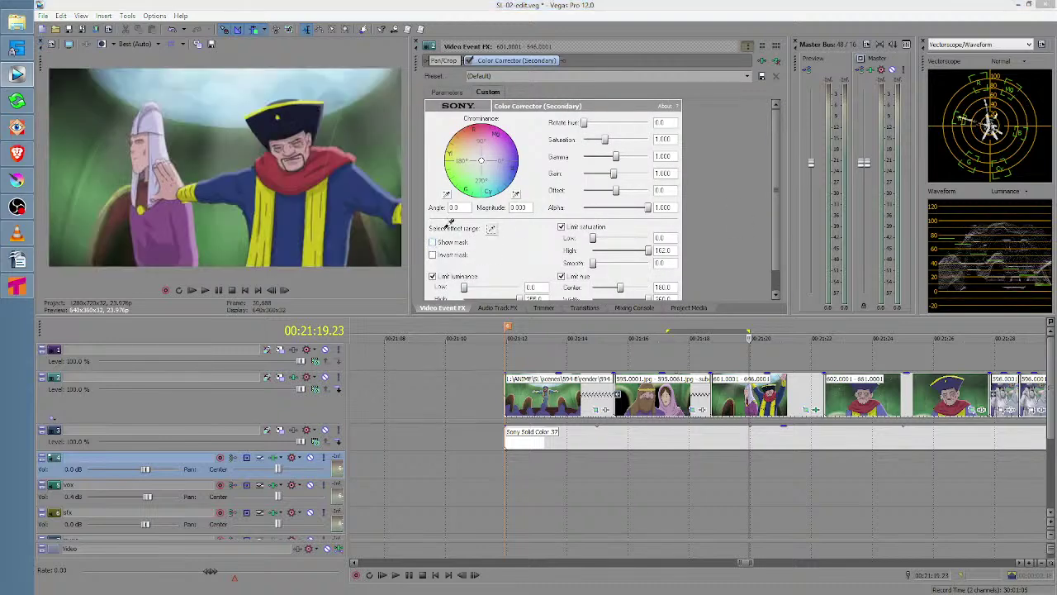
pyautogui.click(344, 182)
pyautogui.click(432, 242)
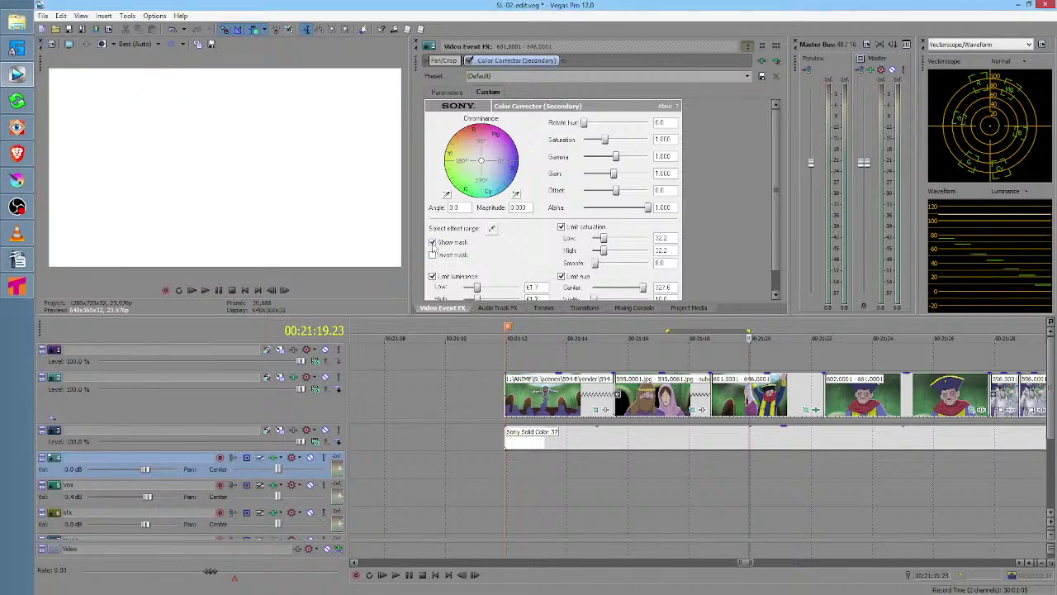
# Turn off the saturation and hue limits, keep only the luminance limit, and hide the mask
pyautogui.click(432, 276)
pyautogui.click(561, 226)
pyautogui.scroll(-1, 770, 217)
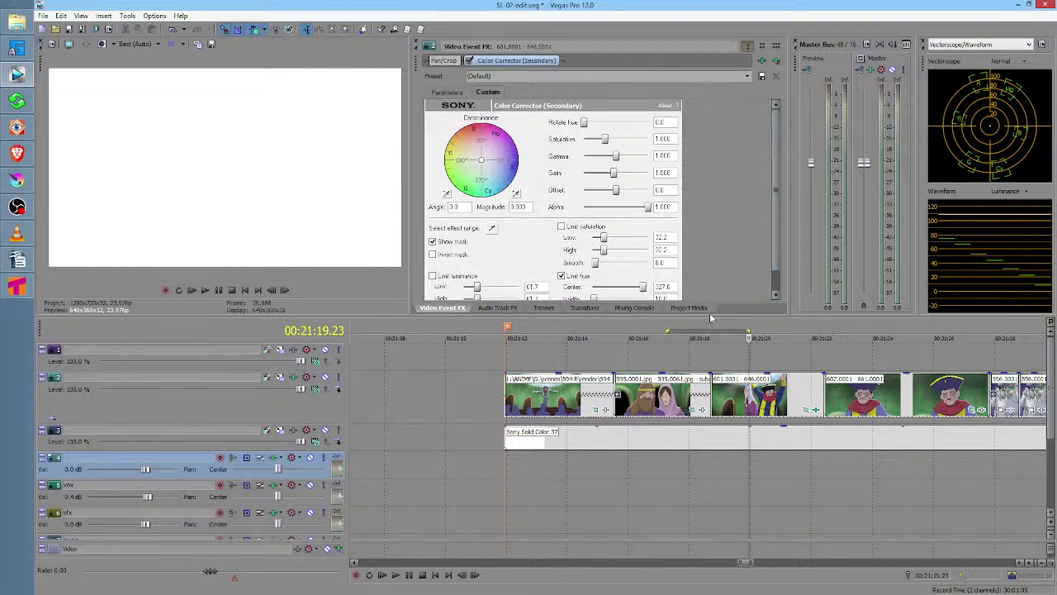
pyautogui.moveTo(710, 316); pyautogui.dragTo(593, 304)
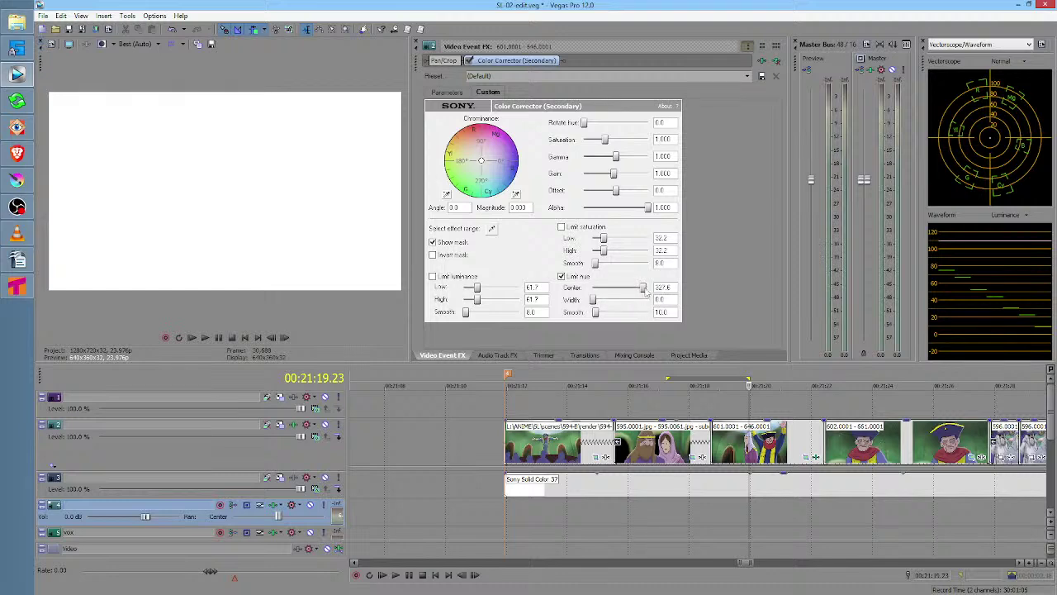
pyautogui.click(561, 276)
pyautogui.click(432, 276)
pyautogui.click(432, 242)
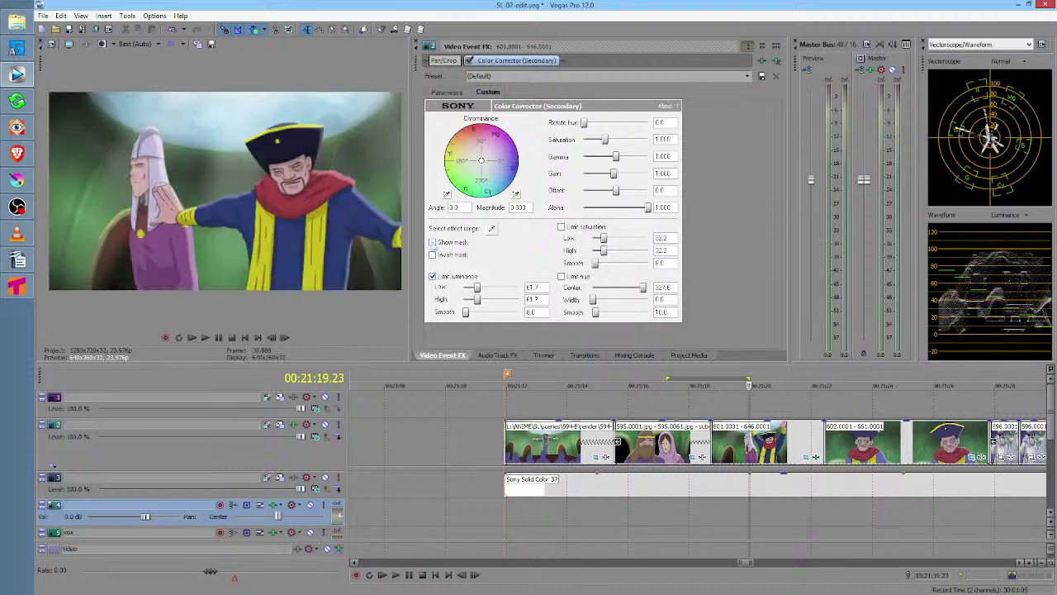
# Resample the effect range, try a luminance limit of 0 to 174.2 with the mask shown, and turn the limit off
pyautogui.click(492, 229)
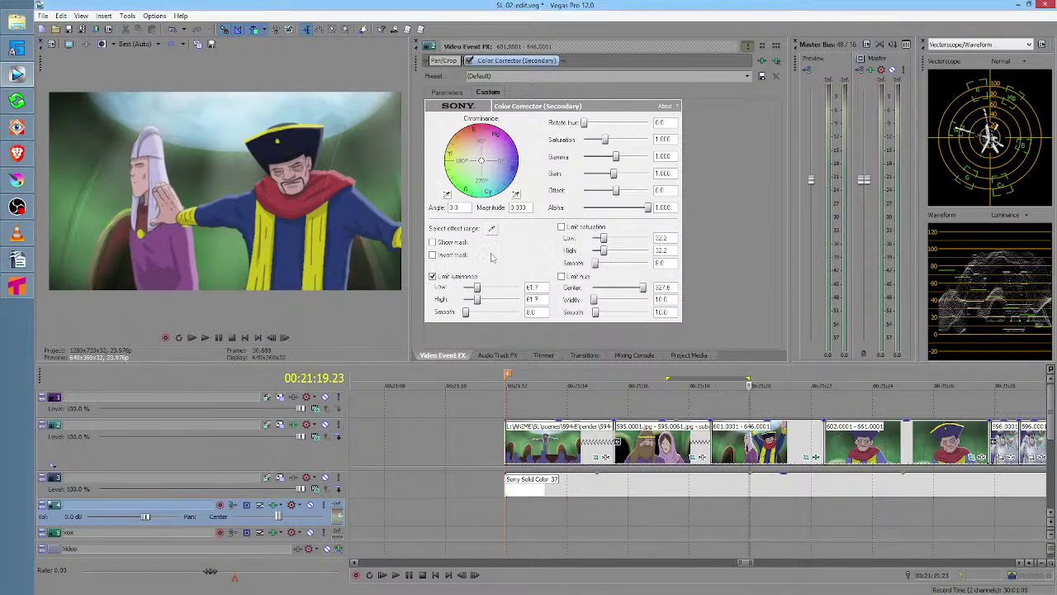
pyautogui.click(432, 242)
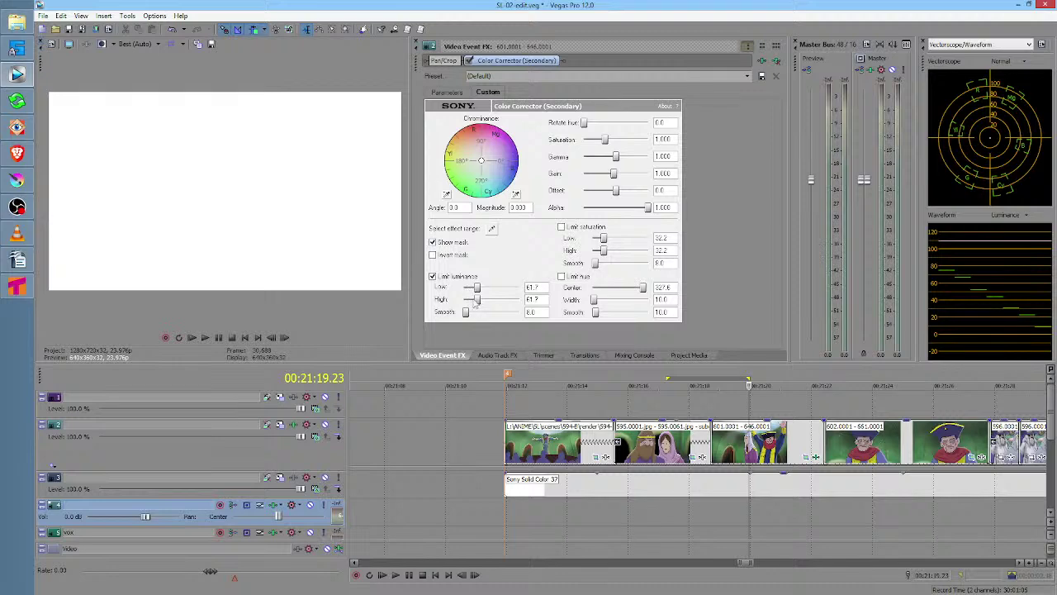
pyautogui.moveTo(476, 289); pyautogui.dragTo(501, 299)
pyautogui.click(432, 276)
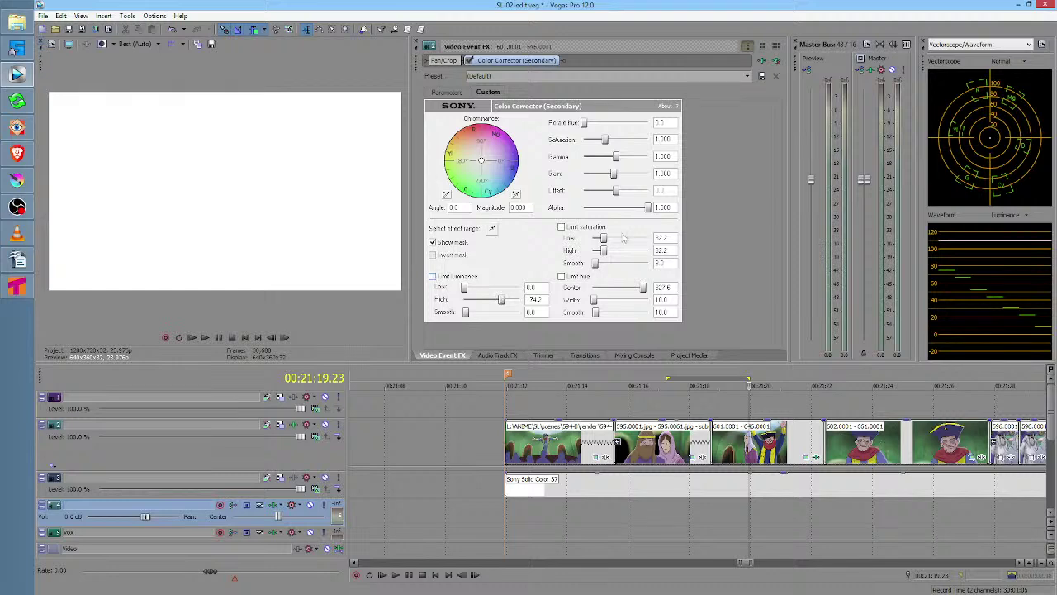
# Try a saturation limit of 0 to 162 before disabling it, and scrub from clip 595 to 00:21:20.19 without the mask
pyautogui.click(561, 227)
pyautogui.moveTo(603, 238); pyautogui.dragTo(648, 250)
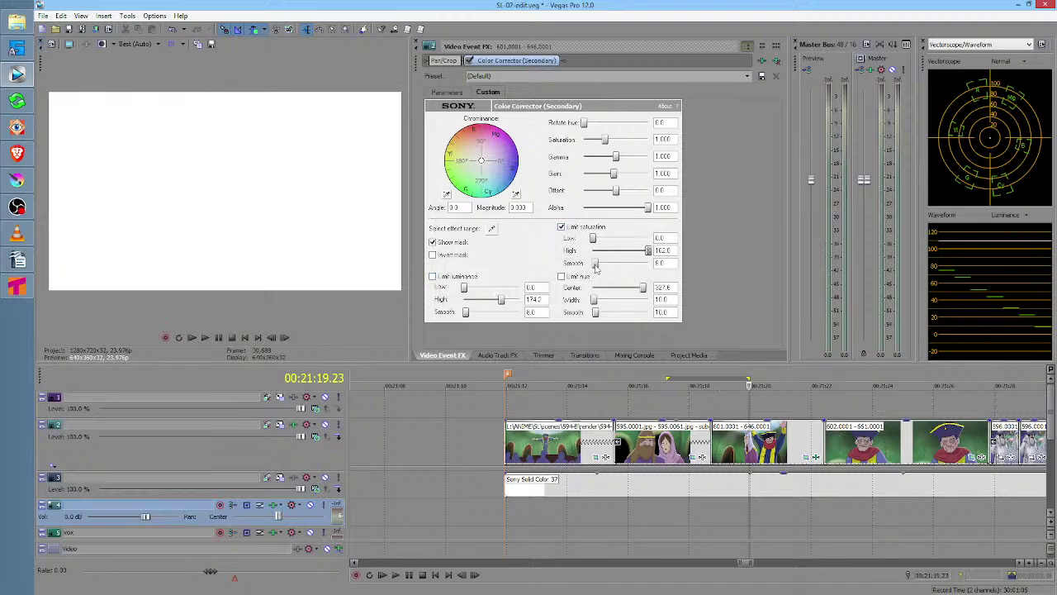
pyautogui.click(563, 228)
pyautogui.moveTo(646, 410); pyautogui.dragTo(774, 407)
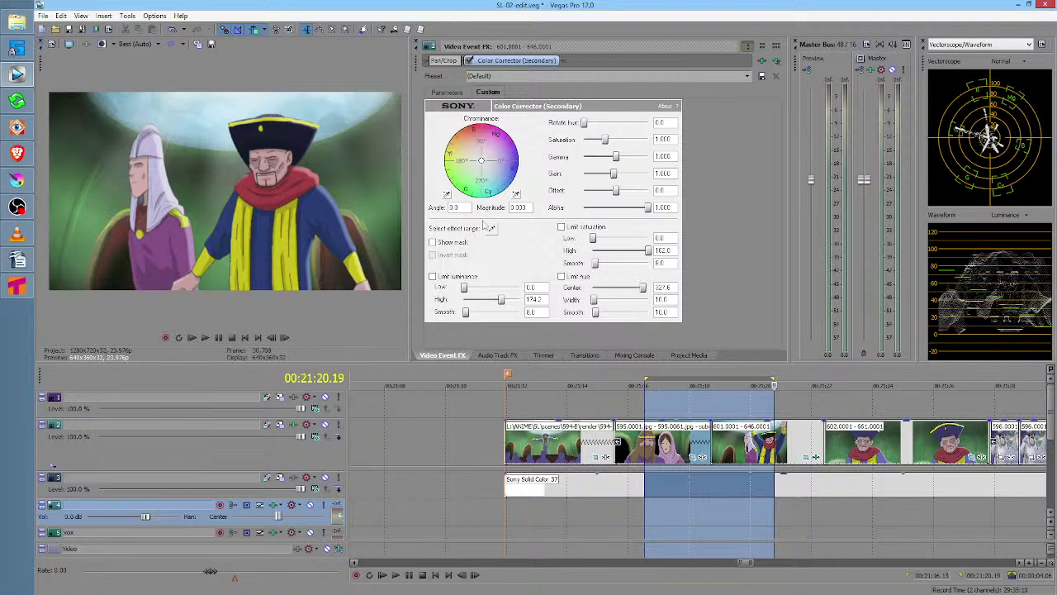
# Try shifting and resetting the chrominance, and resample the effect range from the green background and the man's blue sleeve
pyautogui.moveTo(485, 166)
pyautogui.mouseDown()
pyautogui.moveTo(471, 176)
pyautogui.moveTo(494, 172)
pyautogui.moveTo(491, 155)
pyautogui.moveTo(484, 170)
pyautogui.mouseUp()
pyautogui.doubleClick(484, 169)
pyautogui.click(491, 229)
pyautogui.click(377, 199)
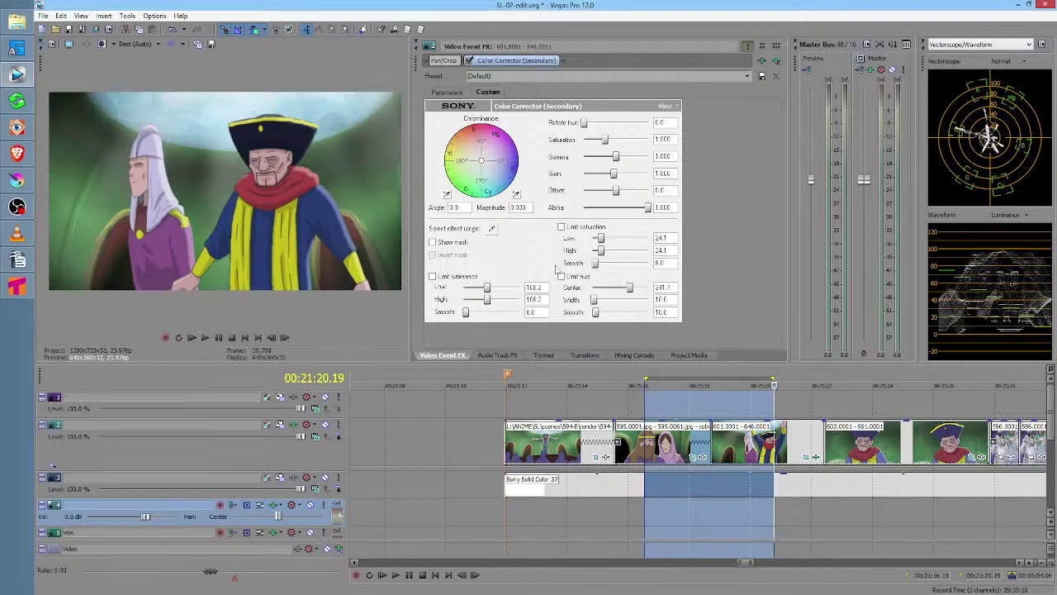
pyautogui.click(491, 228)
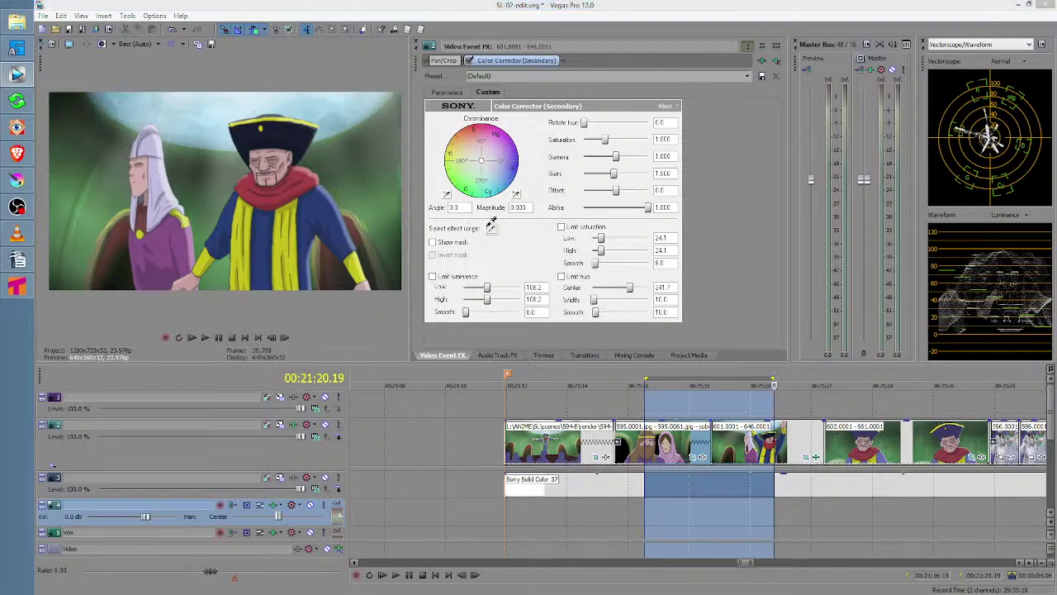
pyautogui.click(332, 216)
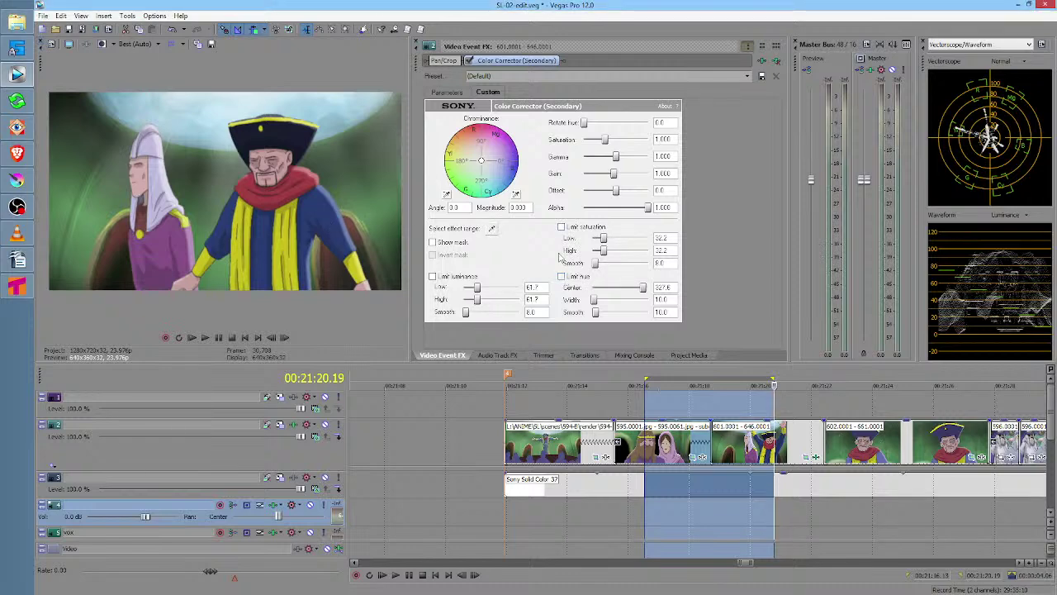
# Try a luminance limit of 0 to 255 with the mask shown, and remove the Color Corrector (Secondary) from clip 601
pyautogui.click(432, 242)
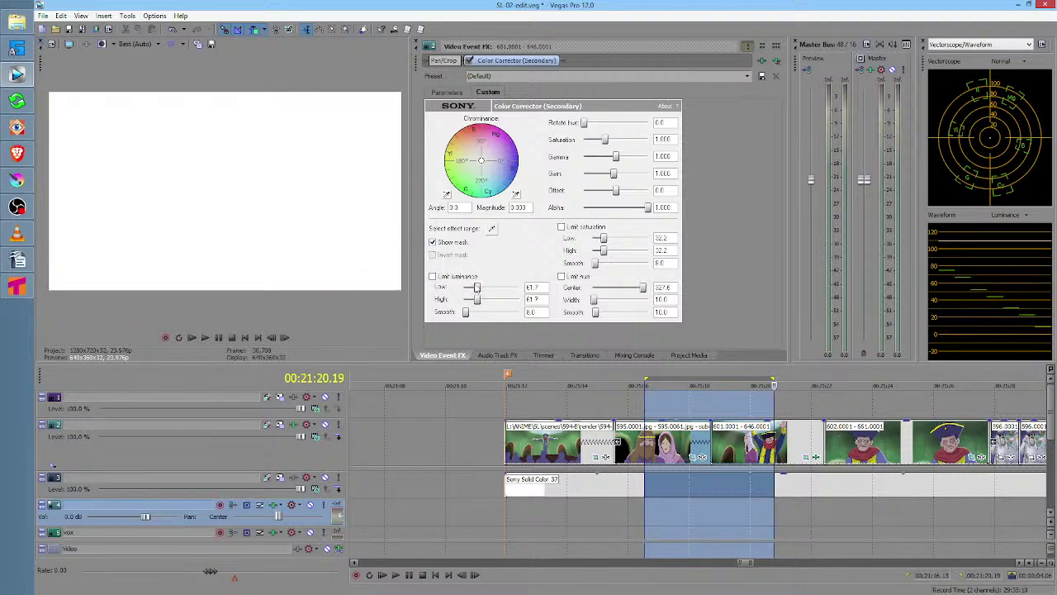
pyautogui.moveTo(478, 289)
pyautogui.mouseDown()
pyautogui.moveTo(464, 287)
pyautogui.moveTo(463, 299)
pyautogui.mouseUp()
pyautogui.moveTo(464, 299); pyautogui.dragTo(435, 289)
pyautogui.moveTo(518, 299); pyautogui.dragTo(460, 303)
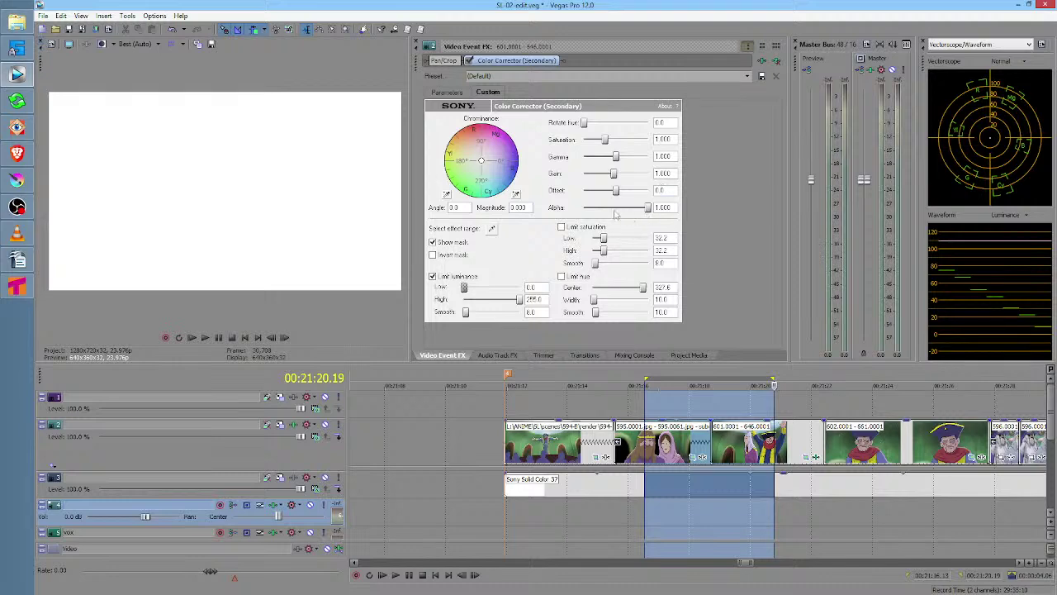
pyautogui.click(777, 62)
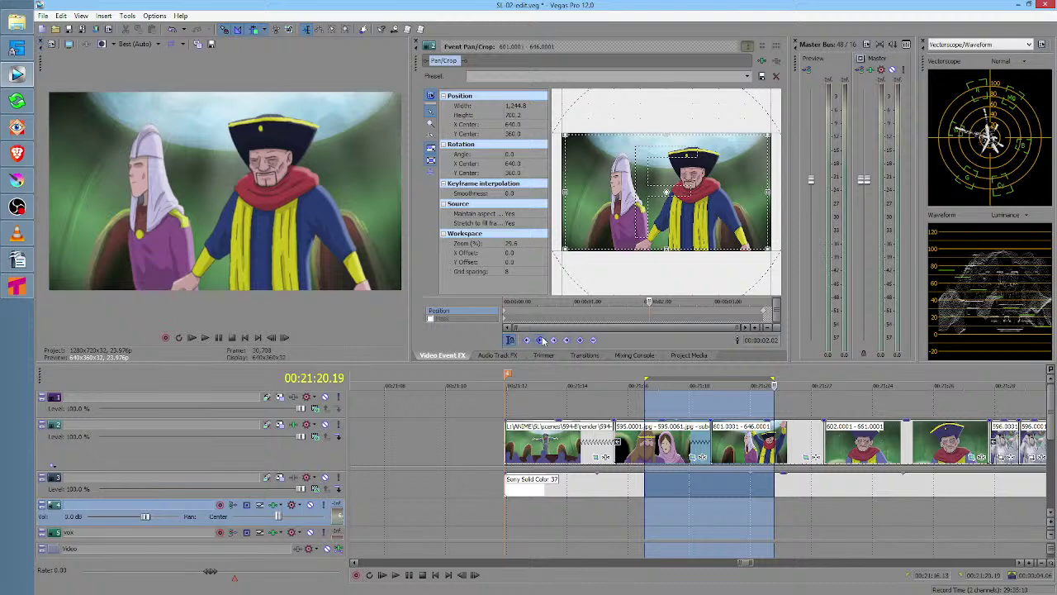
# Try a new Sony Color Corrector (Secondary) on clip 601 at 00:21:21.05 and bring up its custom color wheel controls
pyautogui.click(789, 444)
pyautogui.click(816, 460)
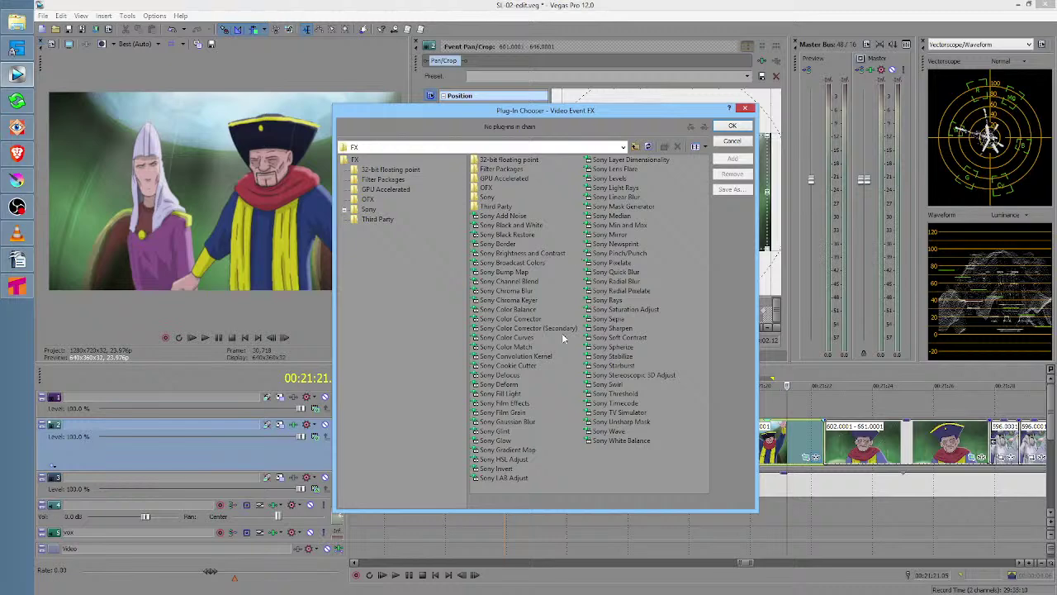
pyautogui.doubleClick(545, 328)
pyautogui.click(732, 125)
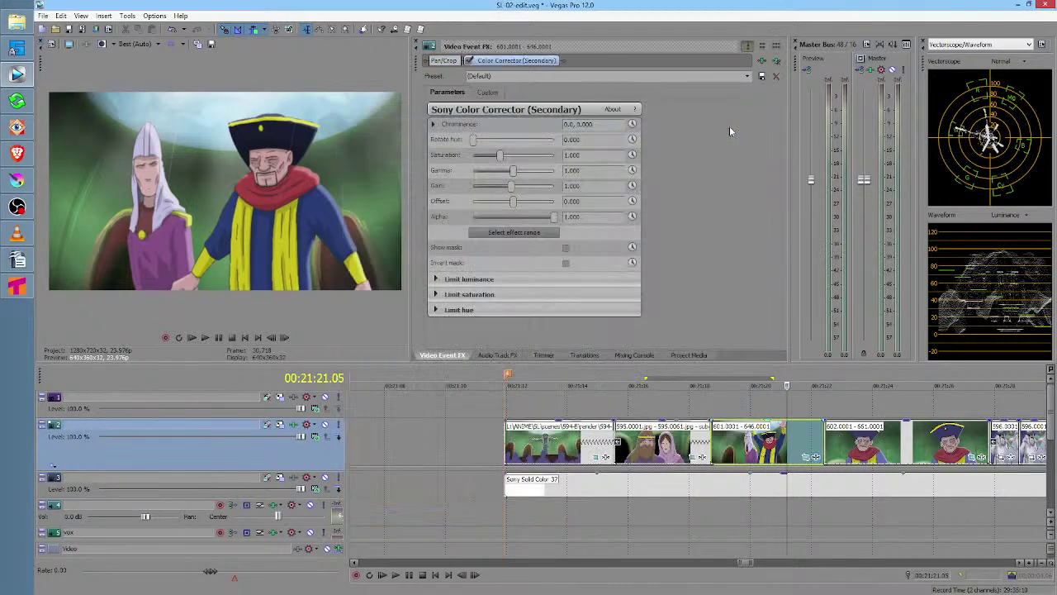
pyautogui.click(489, 92)
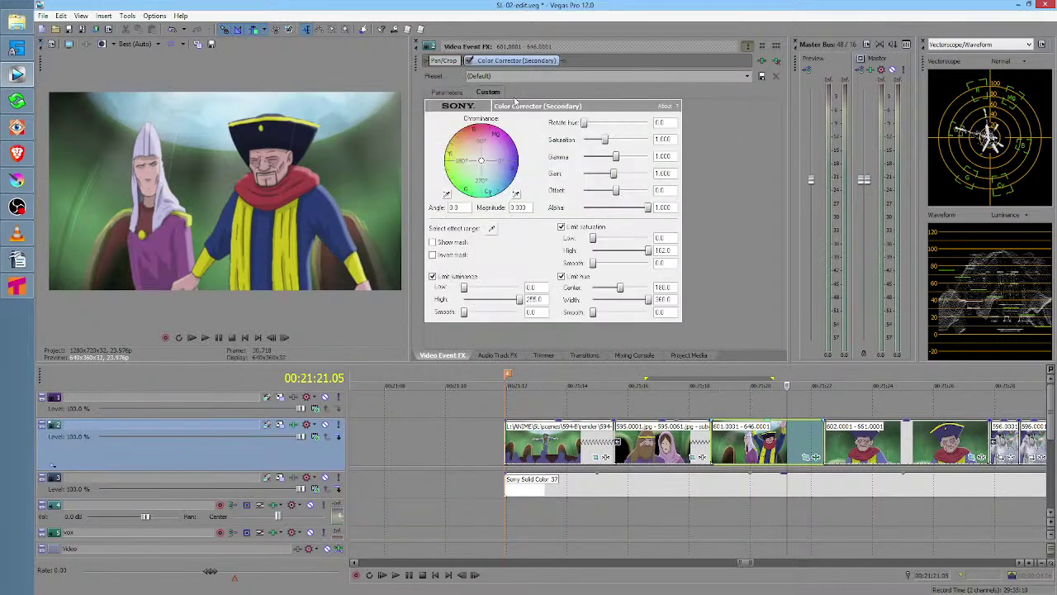
# Sample the effect range from the pale sky, show the mask, and try a luminance limit of about 42 to 156 and hue center 21.3
pyautogui.click(491, 228)
pyautogui.click(190, 118)
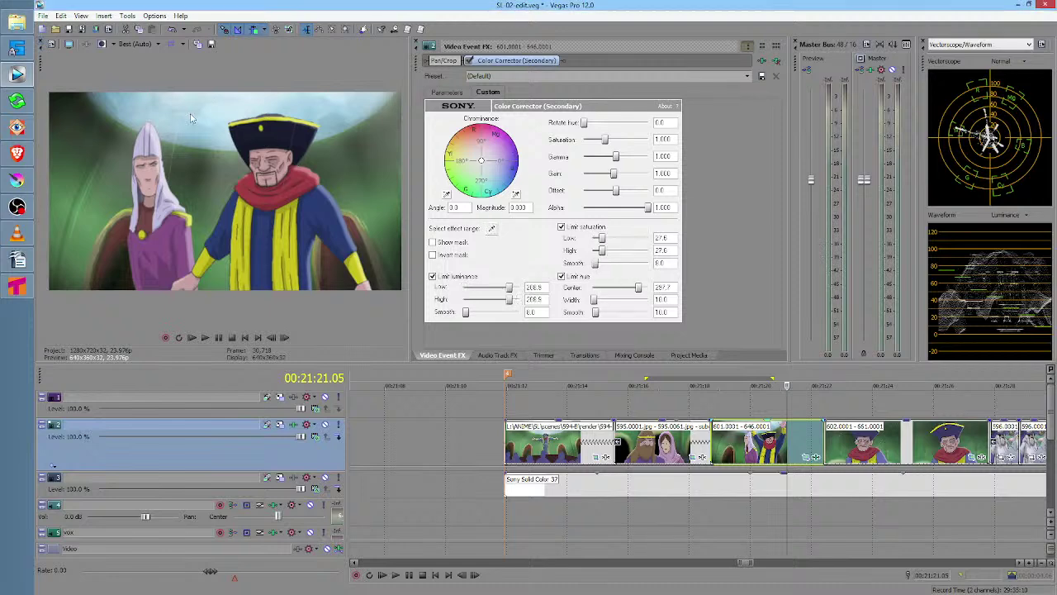
pyautogui.click(432, 242)
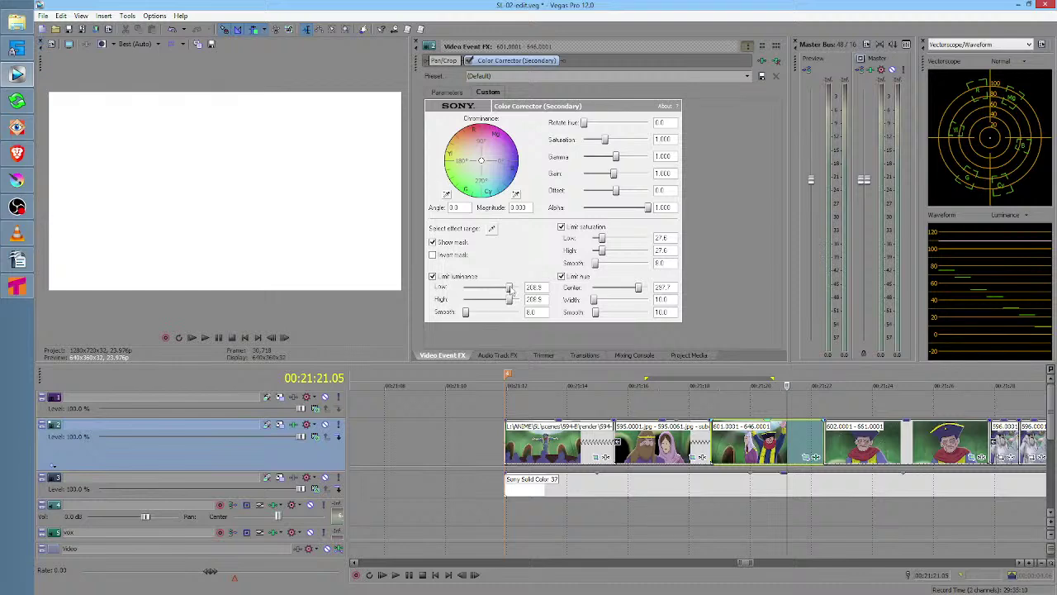
pyautogui.moveTo(510, 290)
pyautogui.mouseDown()
pyautogui.moveTo(456, 291)
pyautogui.moveTo(496, 289)
pyautogui.moveTo(472, 291)
pyautogui.moveTo(498, 301)
pyautogui.mouseUp()
pyautogui.moveTo(638, 287); pyautogui.dragTo(595, 288)
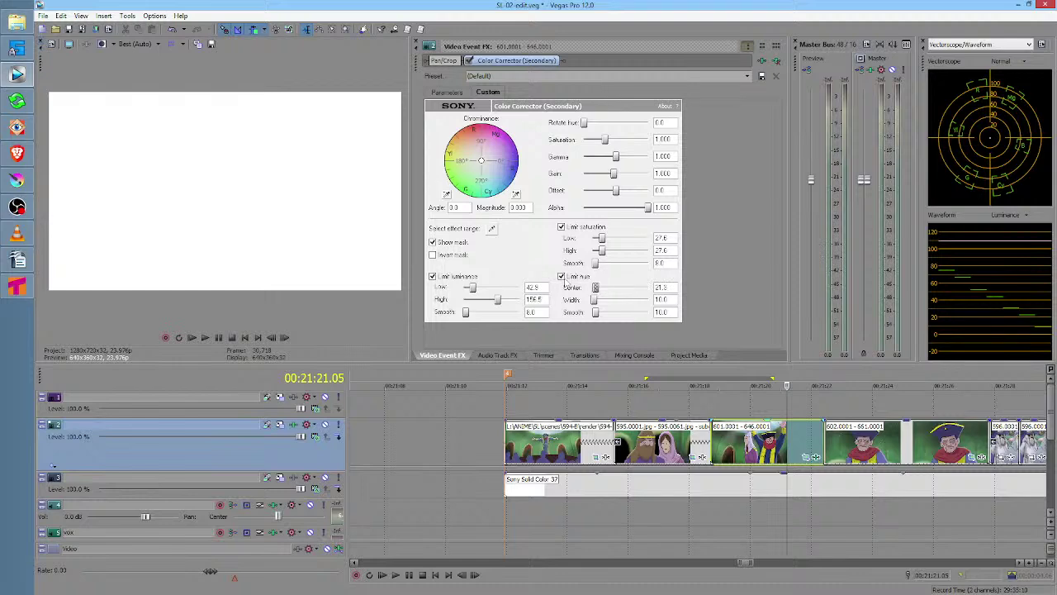
# Turn off the limits and mask, remove the Color Corrector (Secondary) from clip 601, and scrub back to clip 595
pyautogui.click(562, 227)
pyautogui.click(432, 277)
pyautogui.click(432, 242)
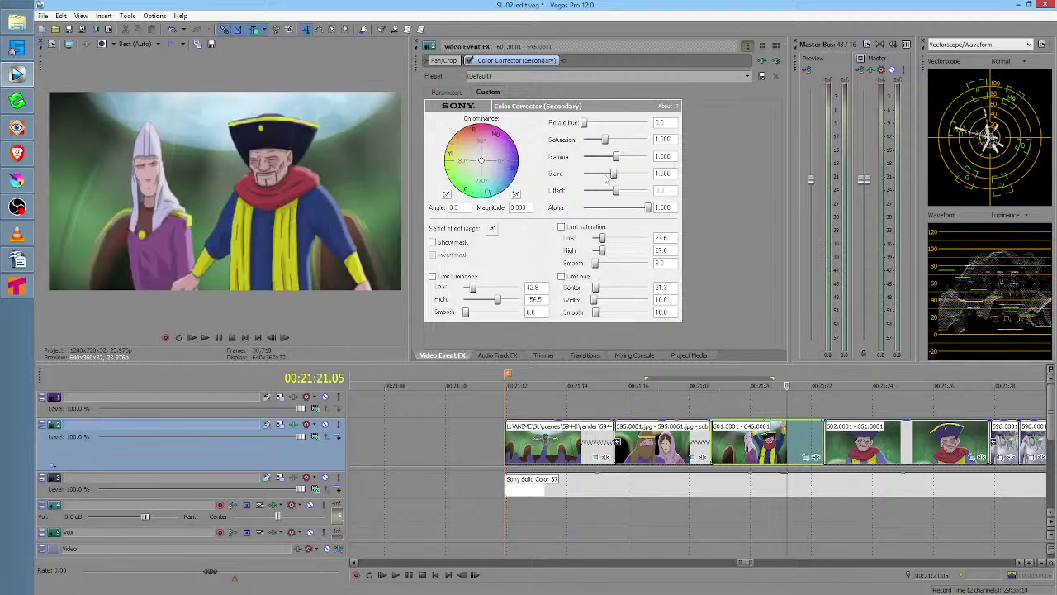
pyautogui.click(775, 61)
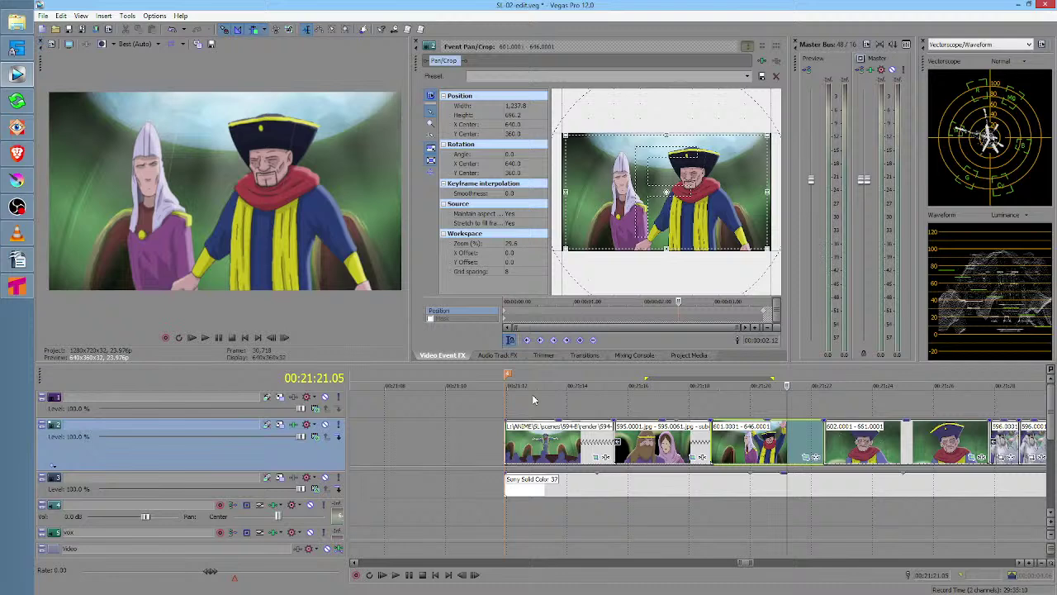
pyautogui.moveTo(538, 402); pyautogui.dragTo(677, 410)
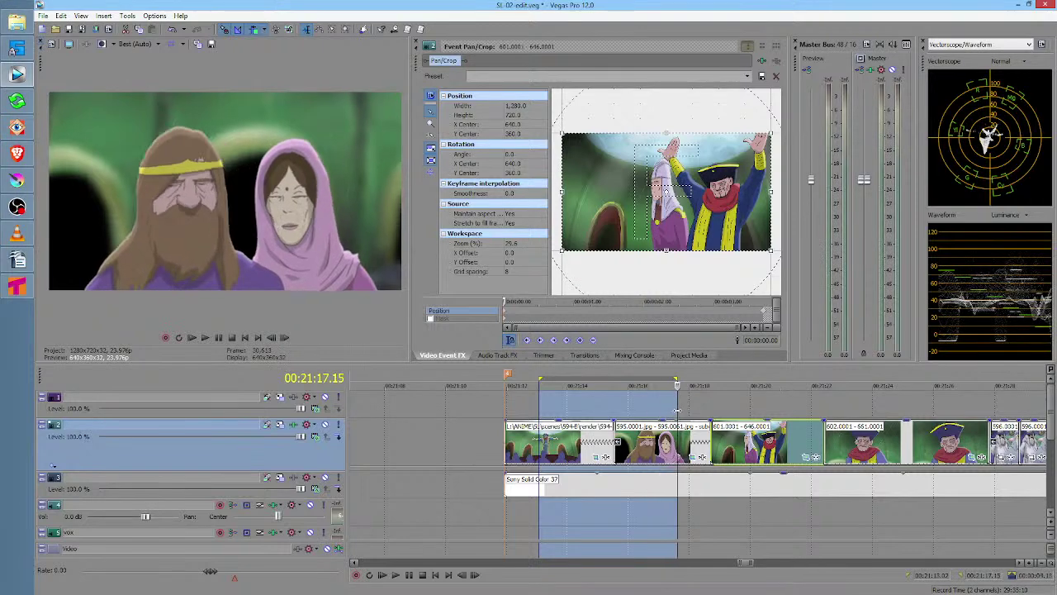
# Set GPU acceleration of video processing to Off in the video preferences and apply the change
pyautogui.click(162, 18)
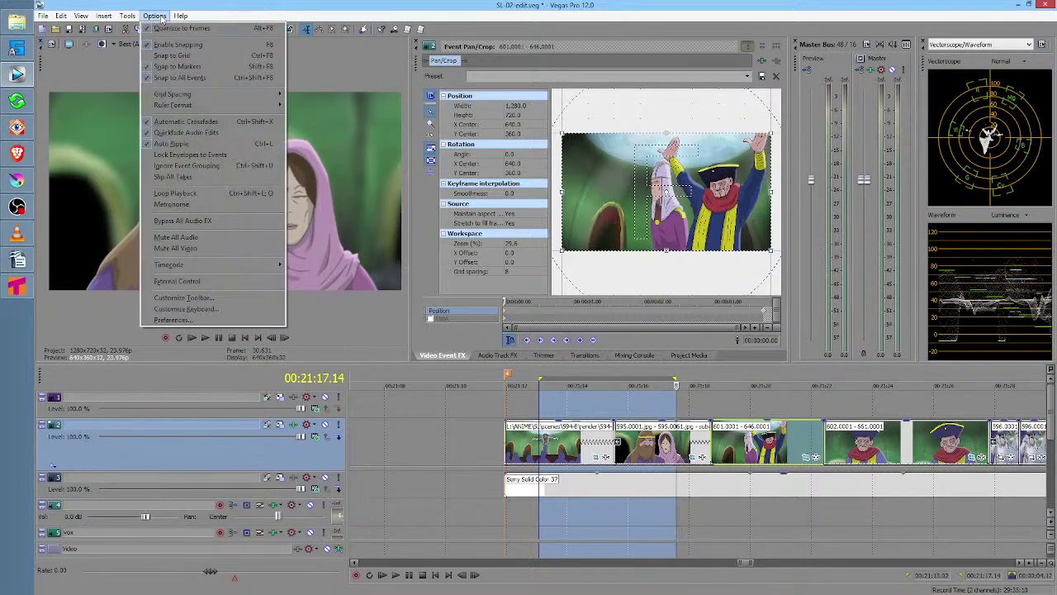
pyautogui.click(171, 320)
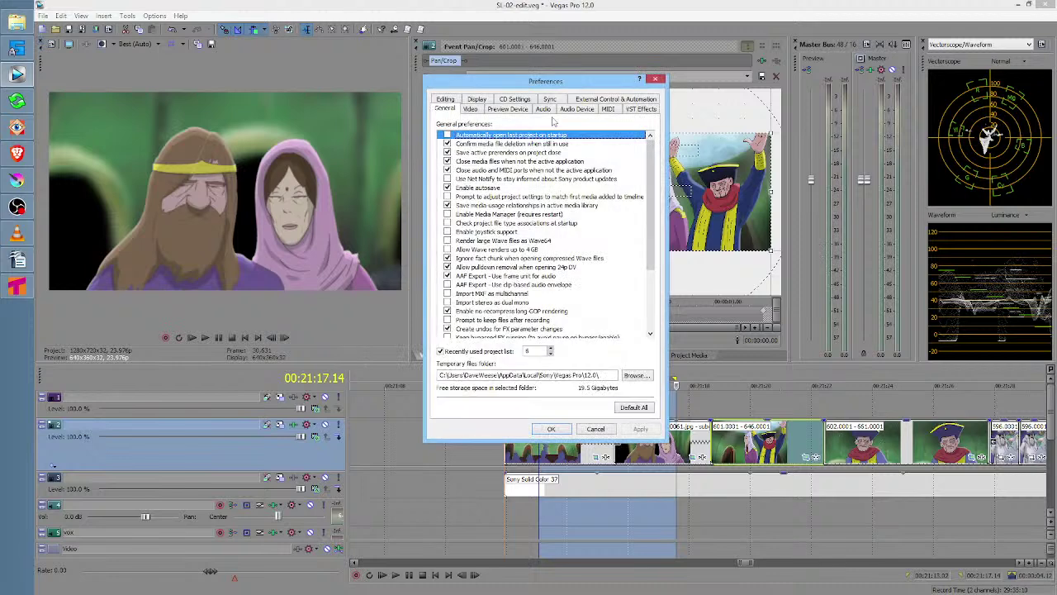
pyautogui.click(470, 109)
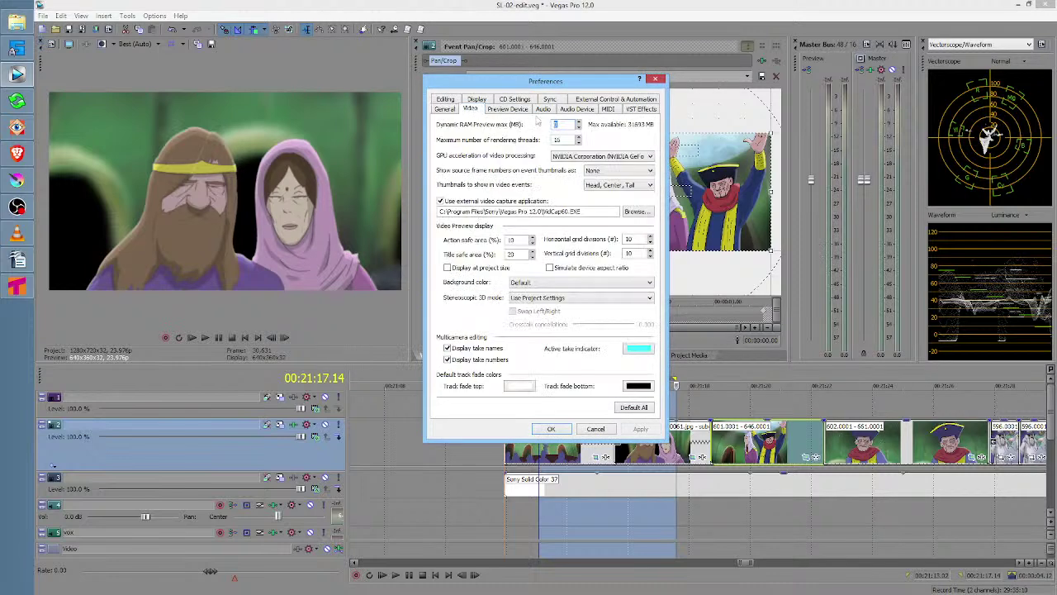
pyautogui.click(592, 159)
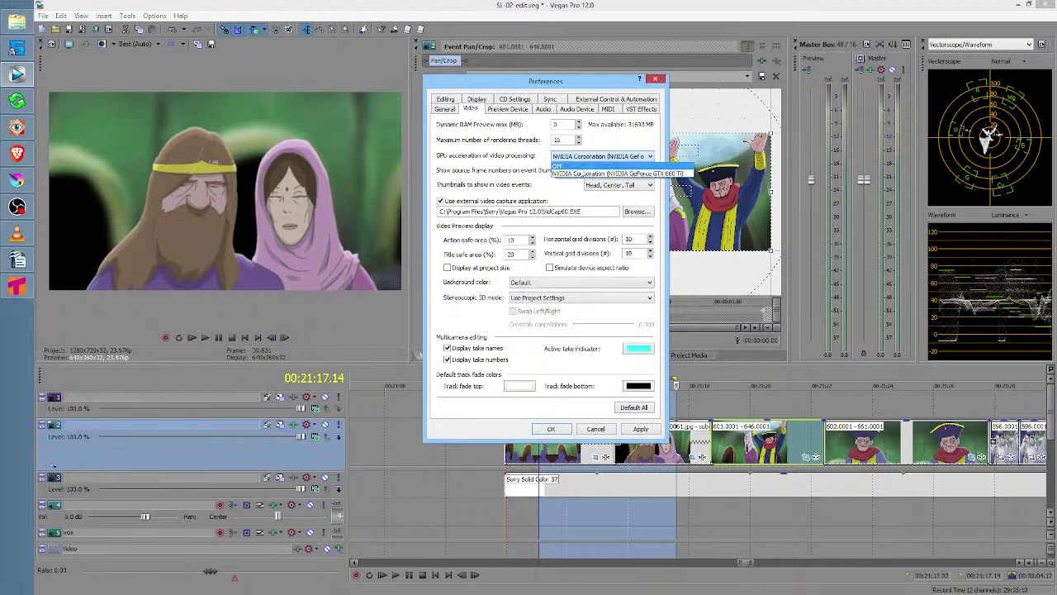
pyautogui.click(585, 168)
pyautogui.click(639, 433)
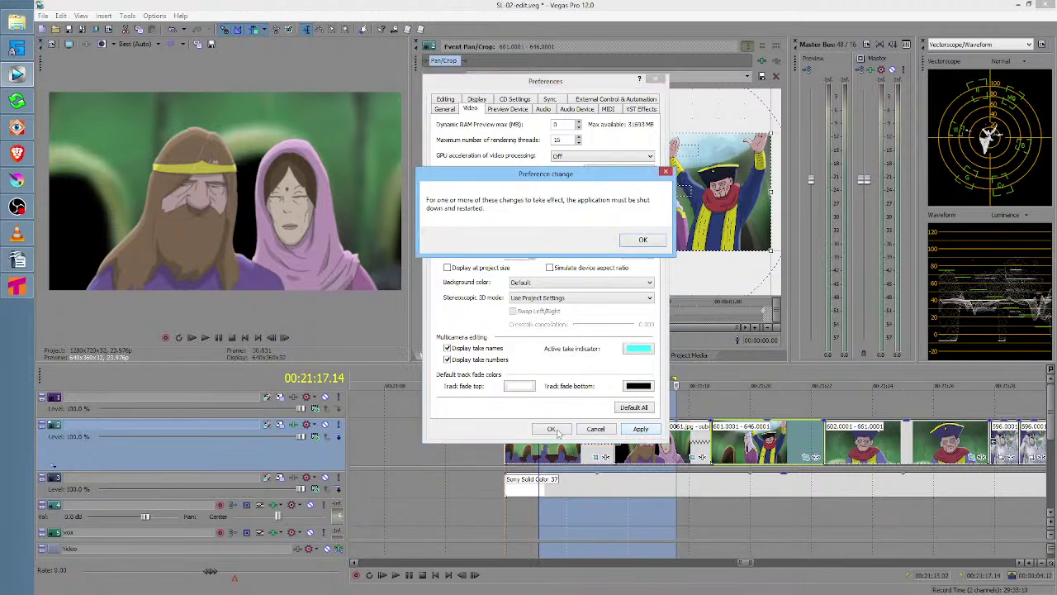
pyautogui.click(641, 240)
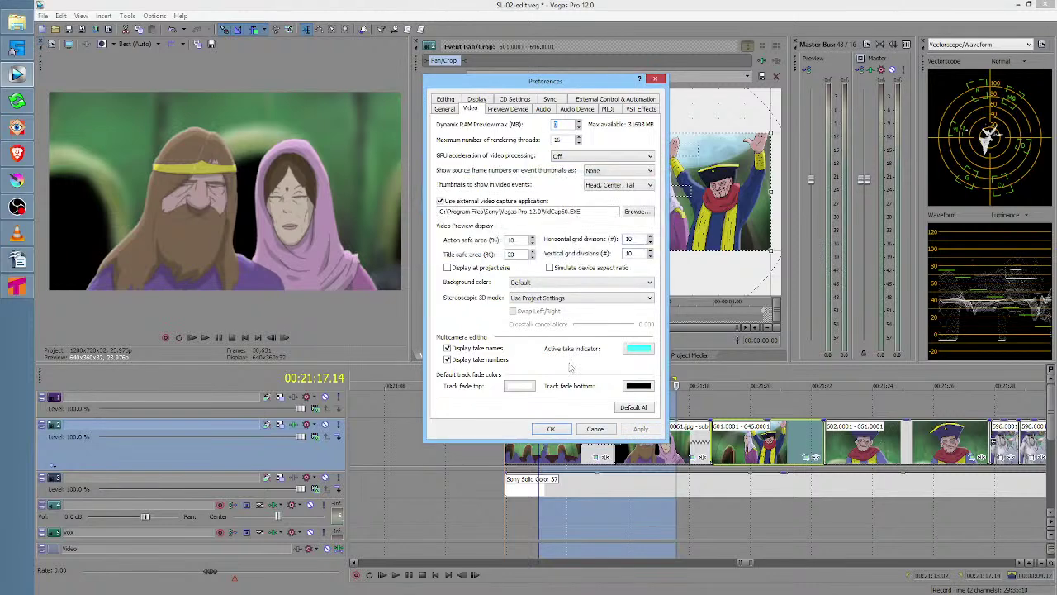
pyautogui.click(549, 431)
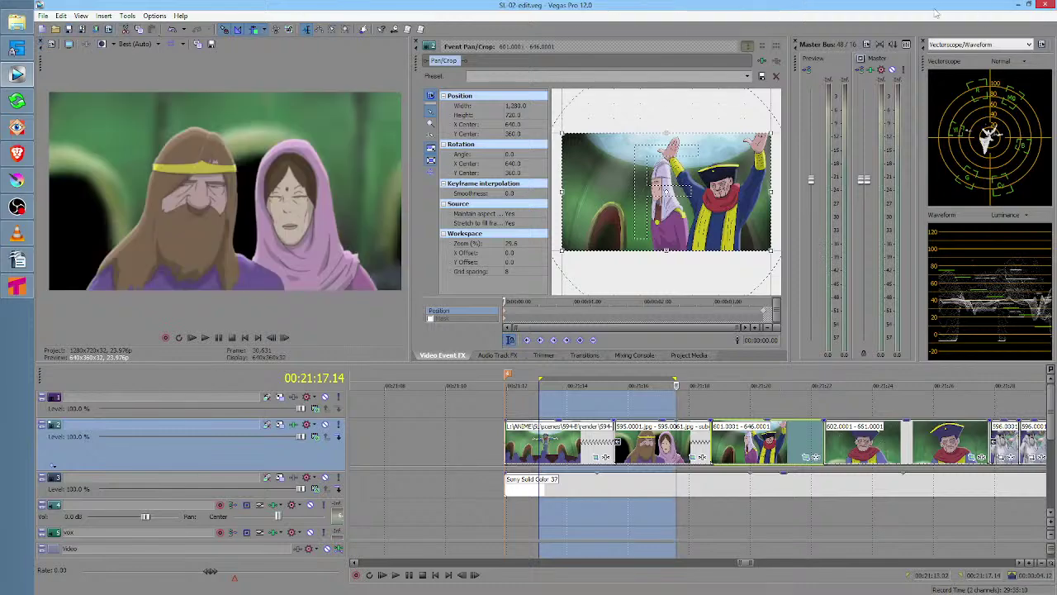
# Restart Vegas Pro and reopen the SL-02-edit.veg project
pyautogui.click(1046, 7)
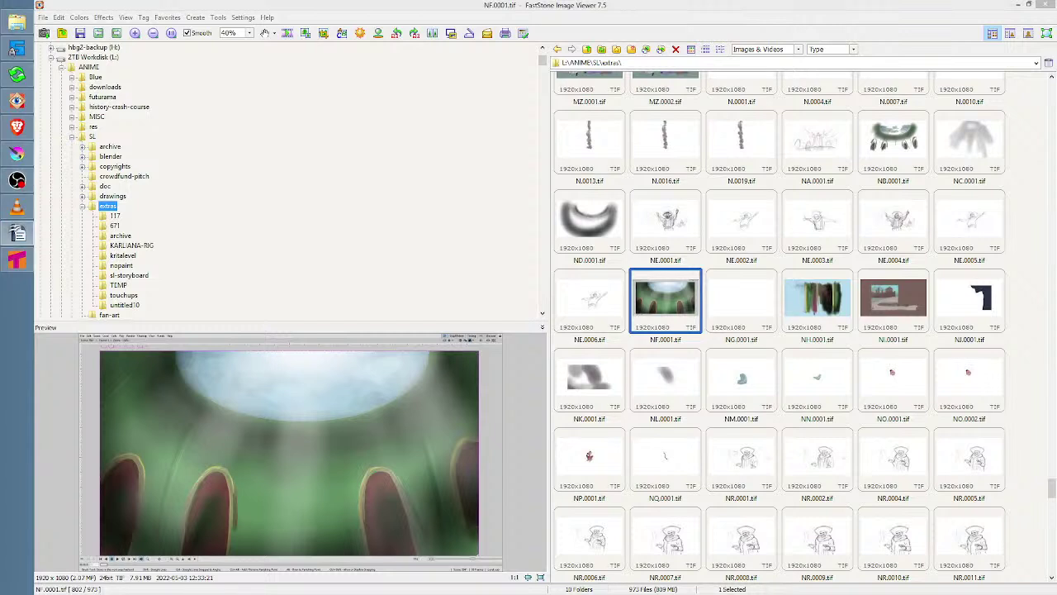
pyautogui.click(16, 233)
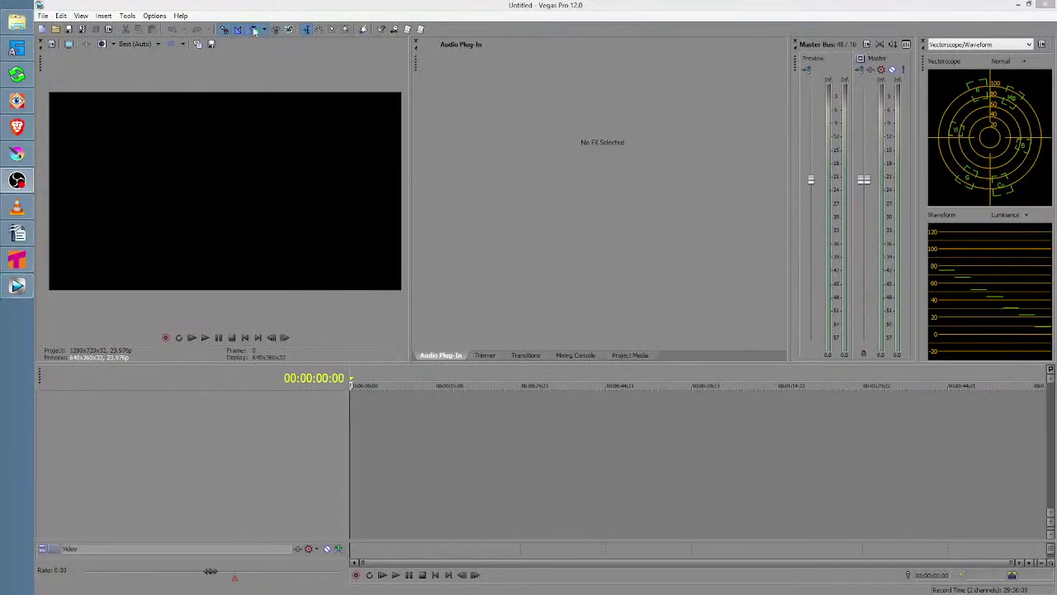
pyautogui.click(43, 15)
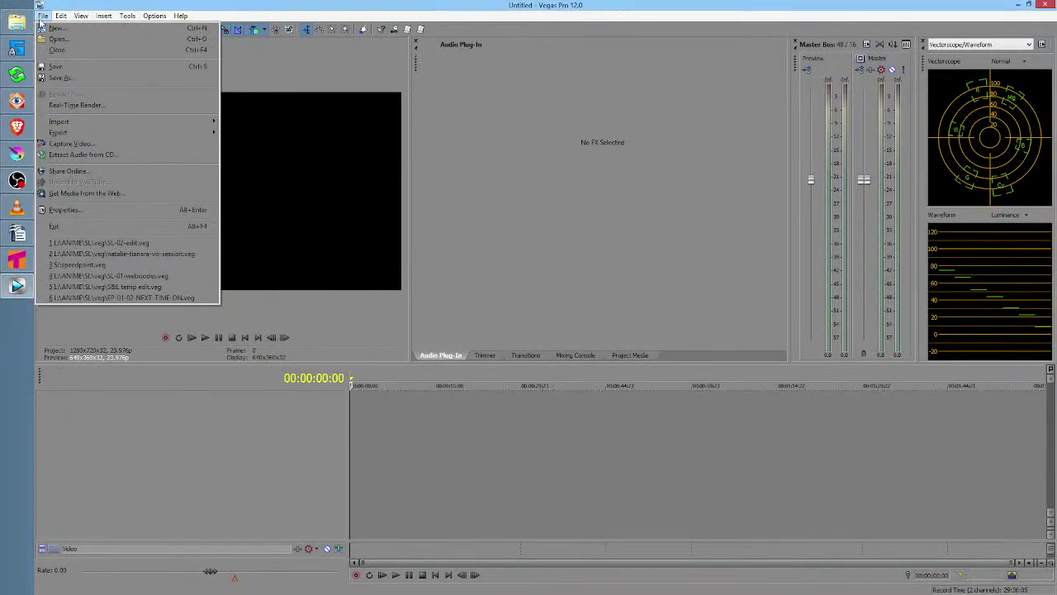
pyautogui.click(149, 243)
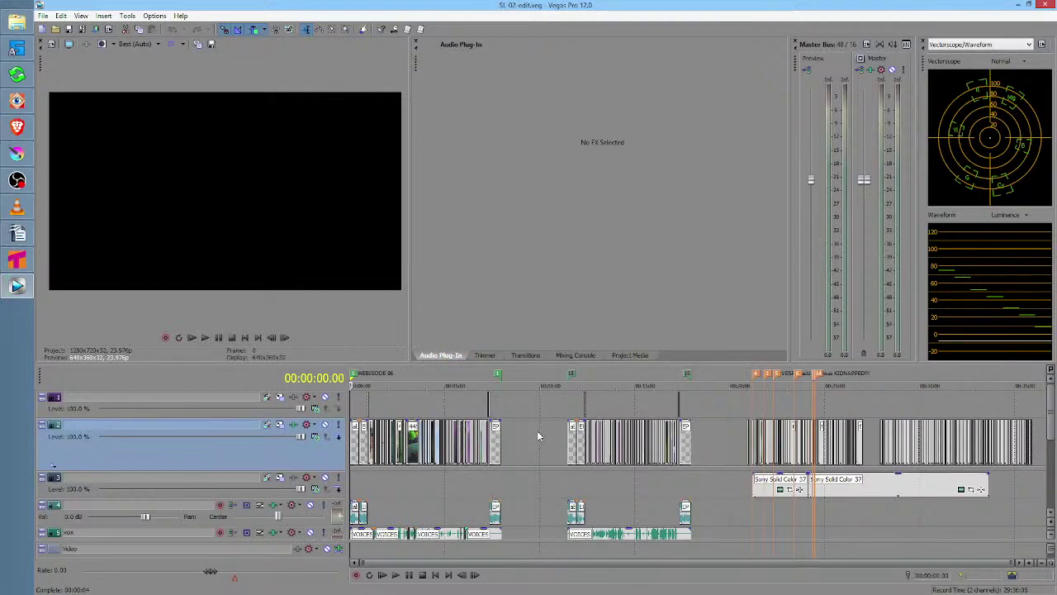
# Find clip 601 on the timeline and add the Sony Color Corrector (Secondary) to it at 00:21:21.07
pyautogui.click(756, 401)
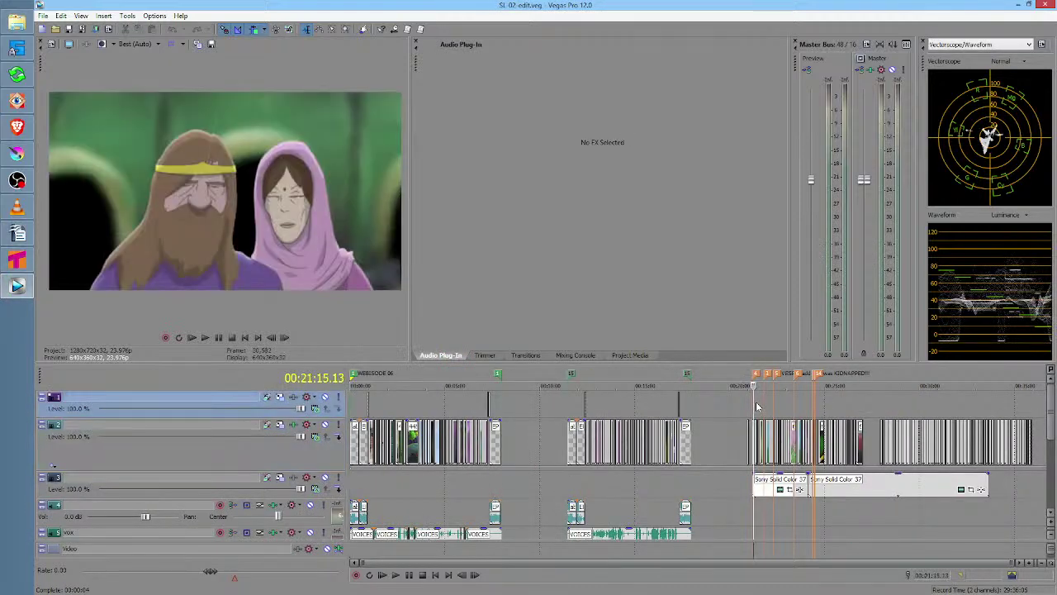
pyautogui.scroll(5, 756, 401)
pyautogui.scroll(-2, 756, 404)
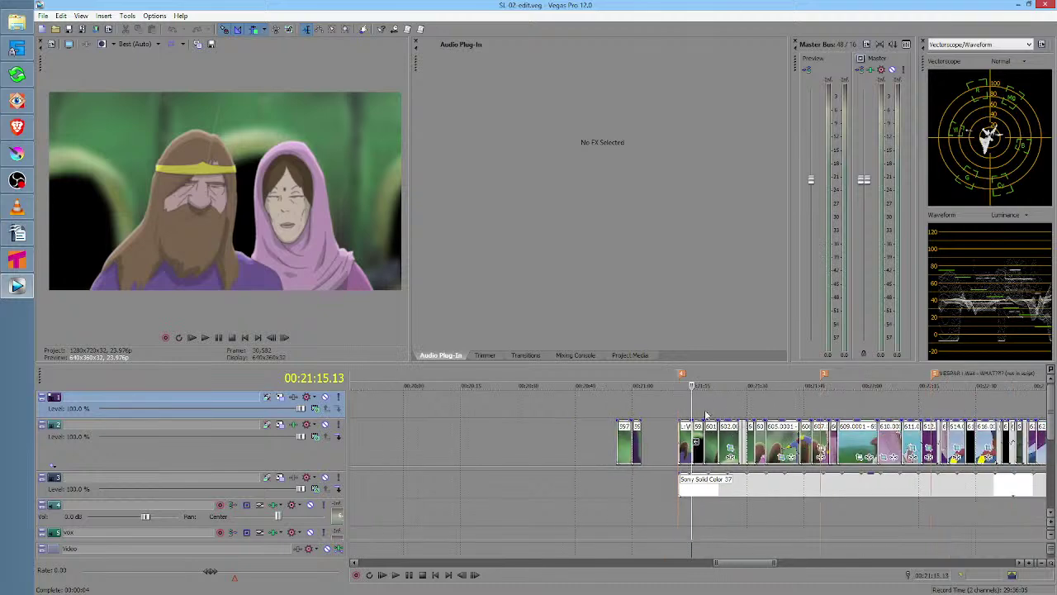
pyautogui.moveTo(721, 401); pyautogui.dragTo(780, 399)
pyautogui.click(736, 406)
pyautogui.scroll(4, 736, 407)
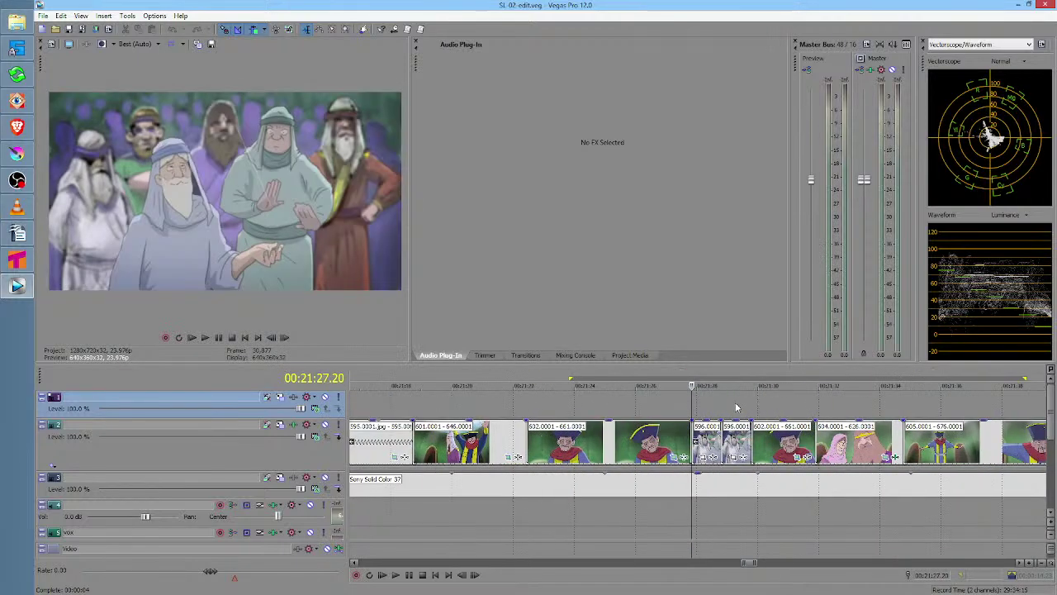
pyautogui.moveTo(525, 414); pyautogui.dragTo(558, 418)
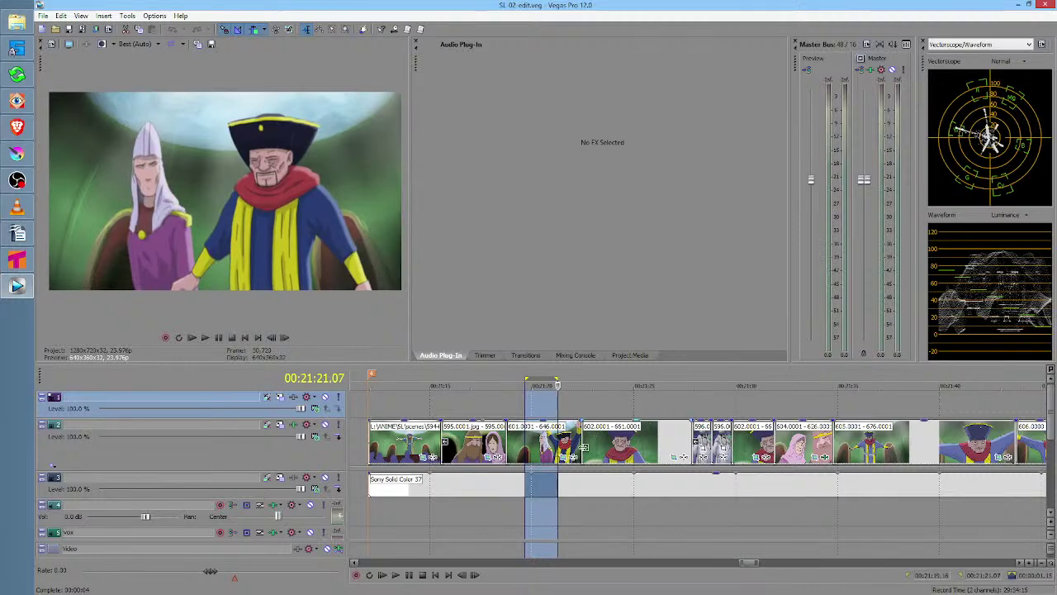
pyautogui.click(574, 458)
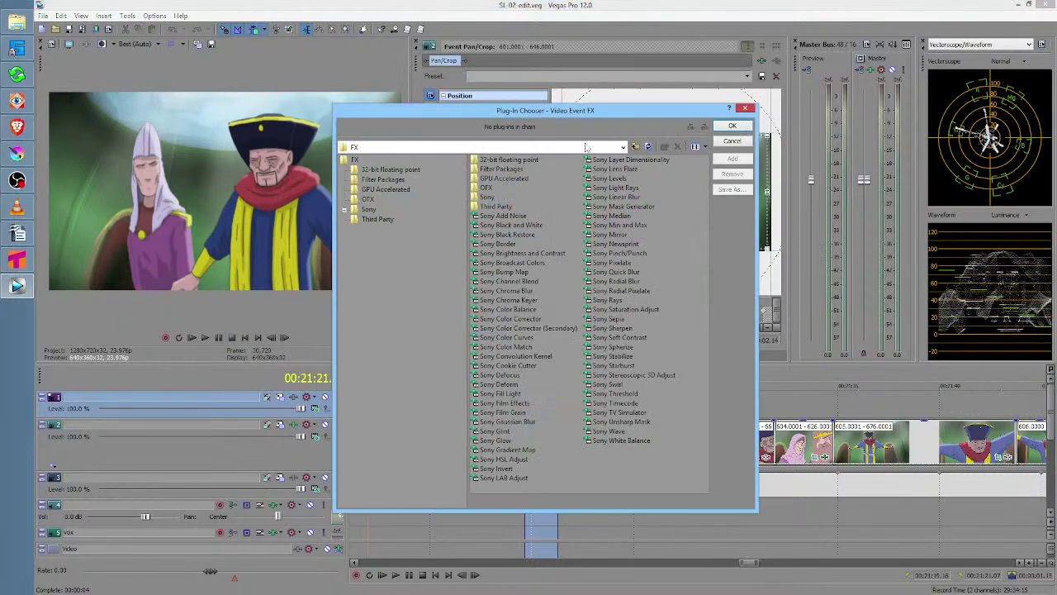
pyautogui.doubleClick(548, 328)
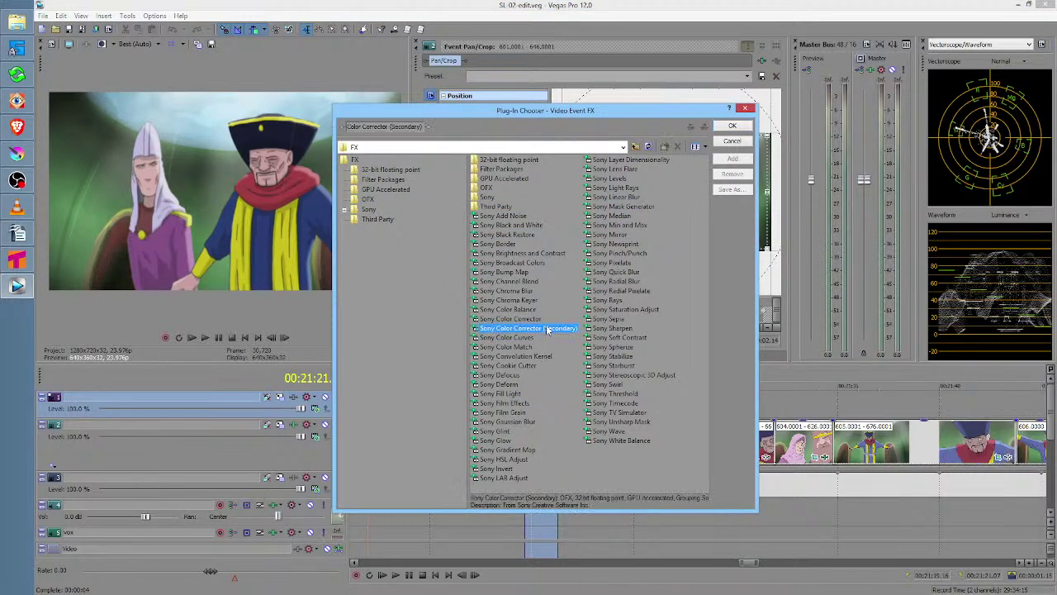
pyautogui.click(732, 126)
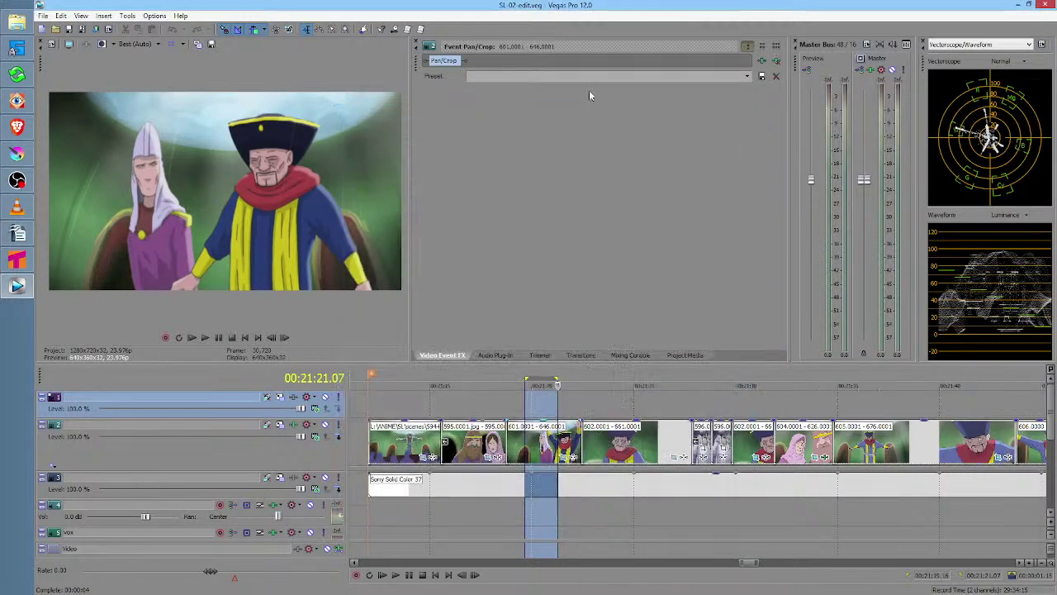
# Check the GPU acceleration setting in the video preferences without changing anything
pyautogui.click(154, 16)
pyautogui.click(207, 319)
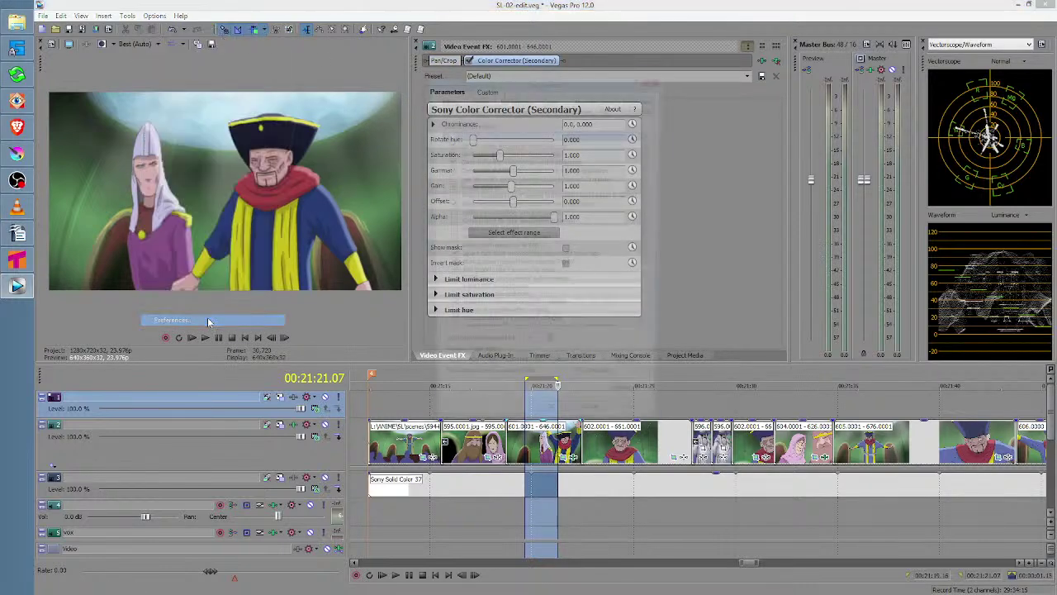
pyautogui.click(471, 109)
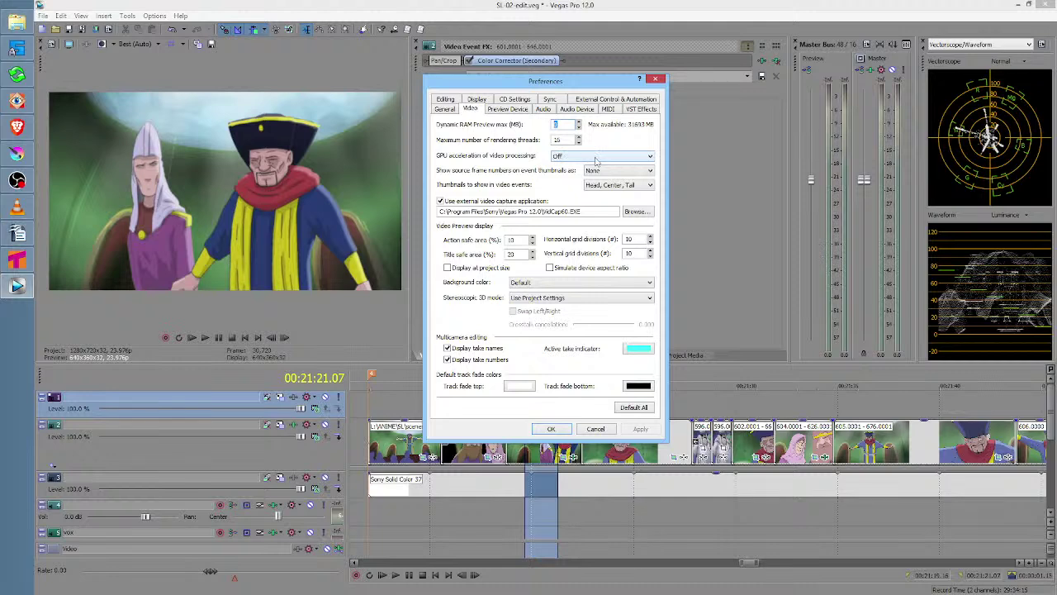
pyautogui.click(655, 80)
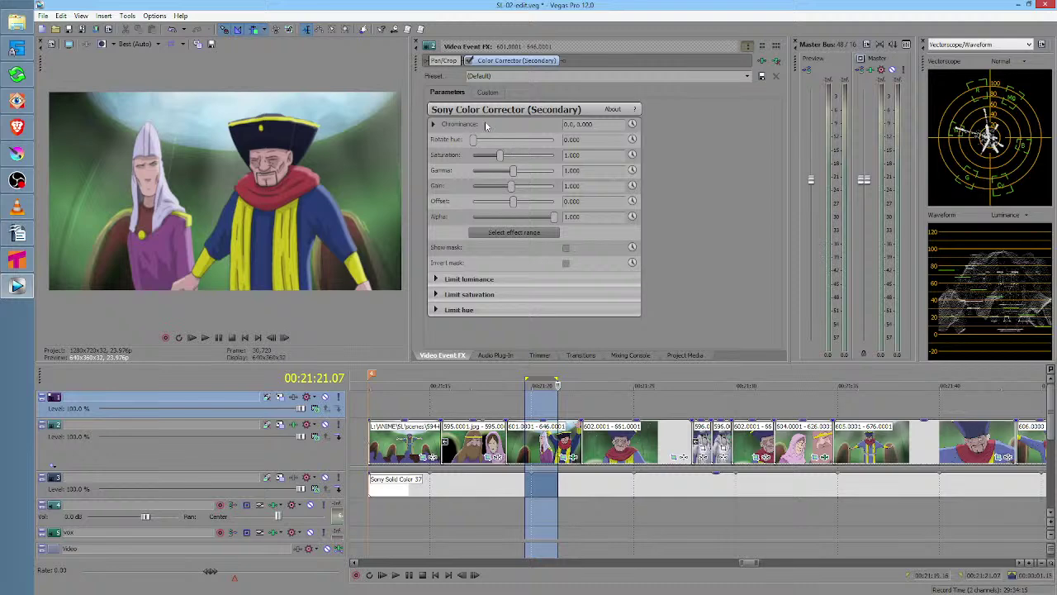
# Try shifting the chrominance on the color wheel toward 180° and reset it
pyautogui.click(487, 93)
pyautogui.moveTo(483, 162); pyautogui.dragTo(466, 165)
pyautogui.doubleClick(467, 165)
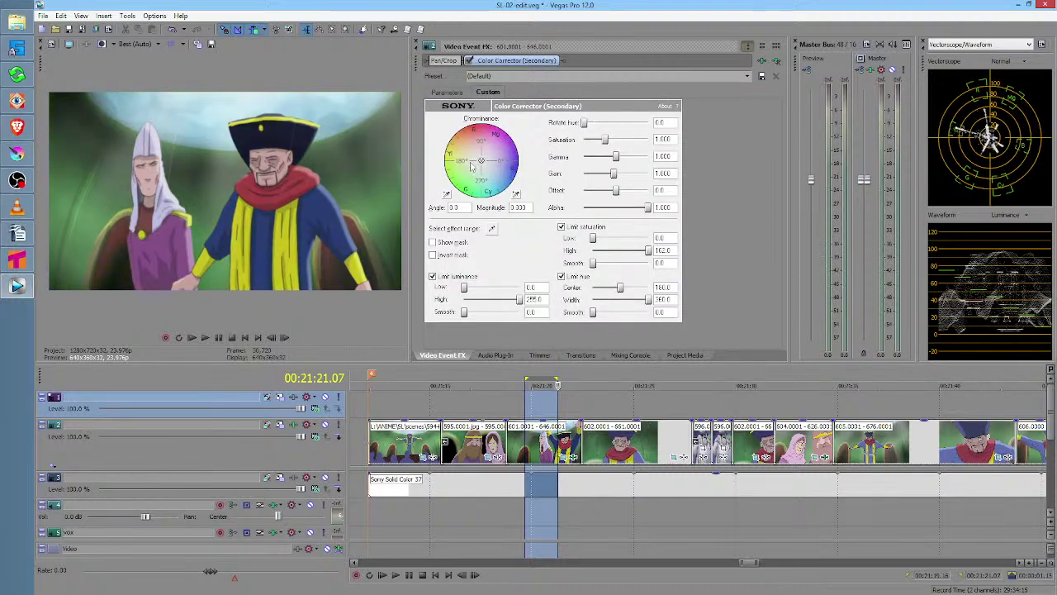
# Sample the effect range from the man's blue sleeve, show the mask, and turn off the luminance, hue and saturation limits
pyautogui.click(492, 229)
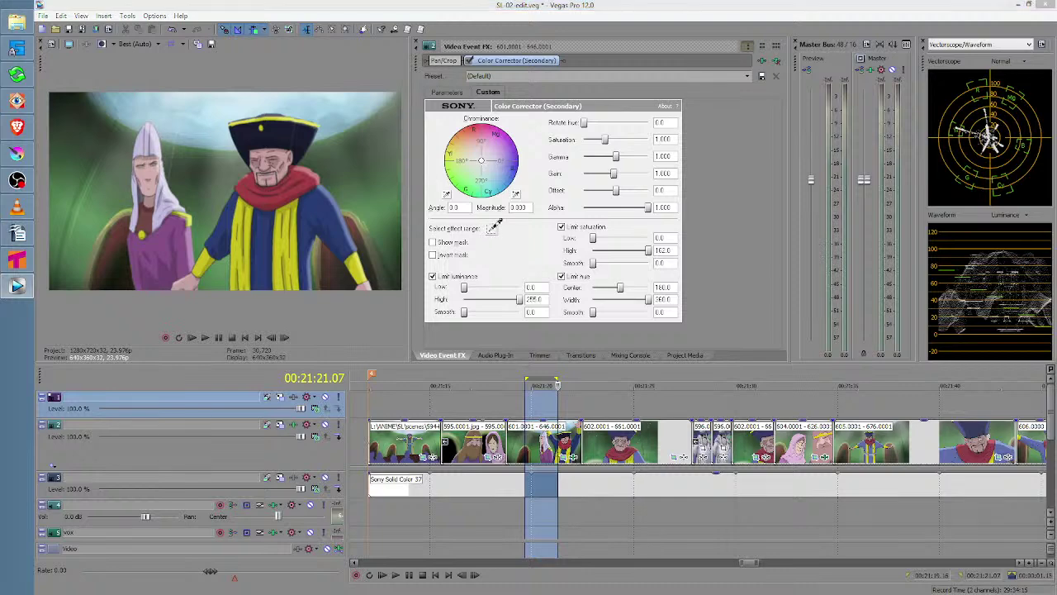
pyautogui.click(324, 209)
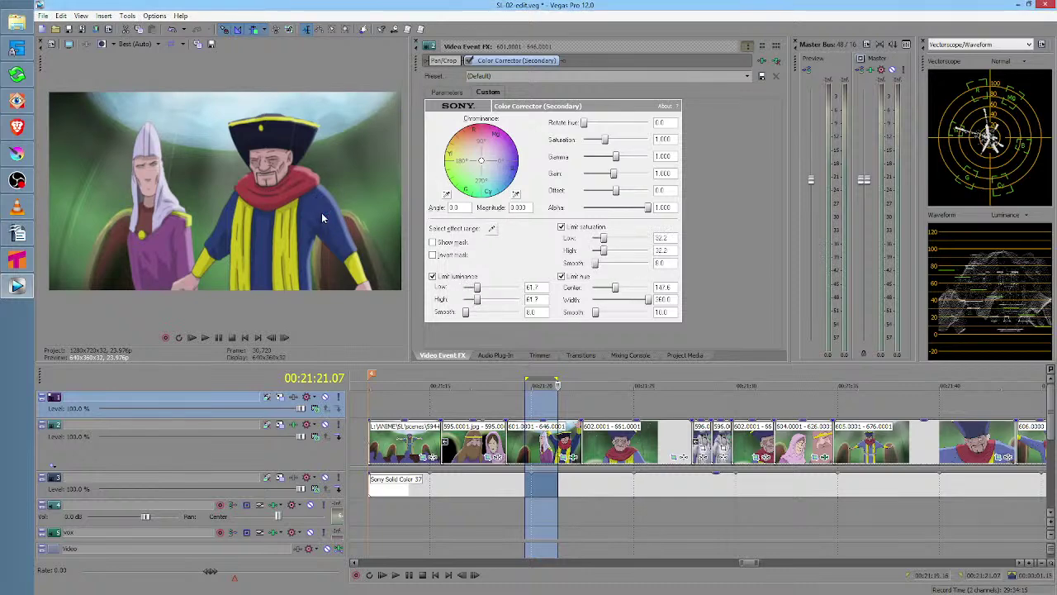
pyautogui.click(432, 242)
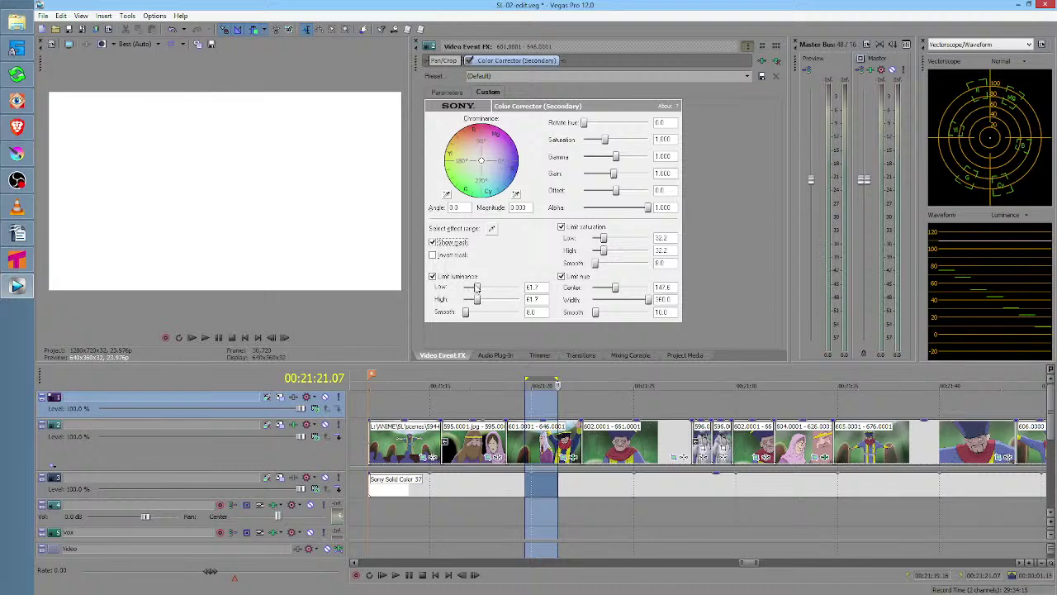
pyautogui.click(432, 277)
pyautogui.click(562, 278)
pyautogui.click(562, 227)
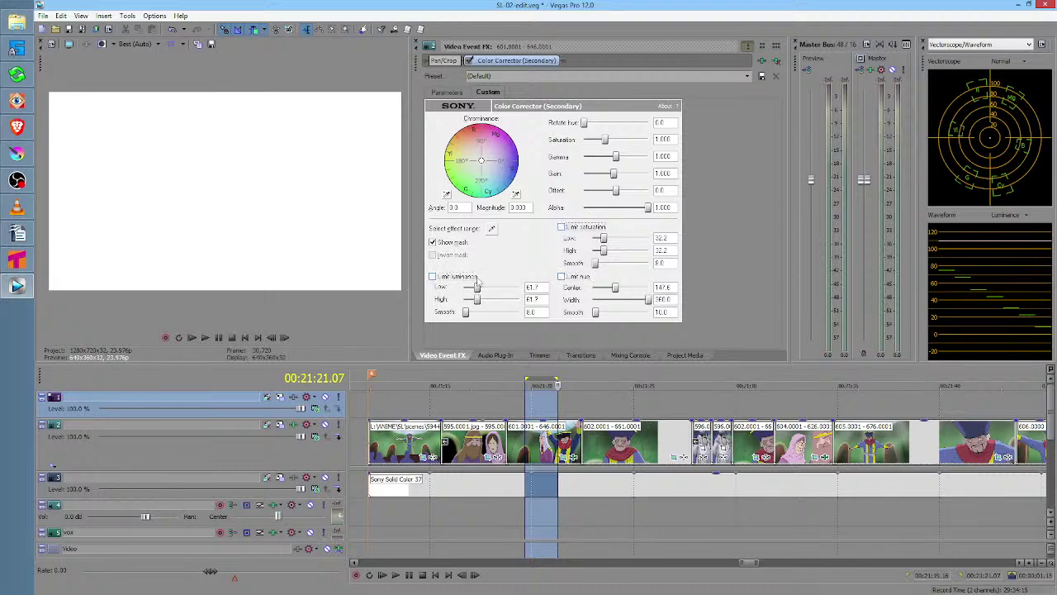
# Enable the luminance limit, try a range from 0 to 118.6, and hide the mask
pyautogui.click(432, 277)
pyautogui.moveTo(477, 288)
pyautogui.mouseDown()
pyautogui.moveTo(463, 288)
pyautogui.moveTo(519, 299)
pyautogui.moveTo(467, 299)
pyautogui.moveTo(489, 299)
pyautogui.mouseUp()
pyautogui.click(445, 244)
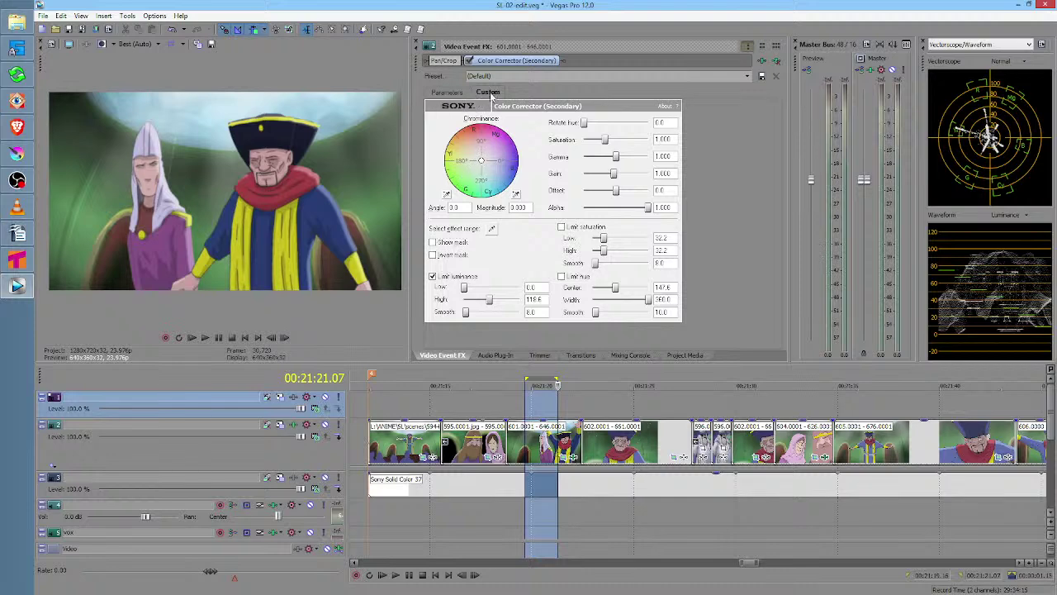
# Try rotating the hue to about 124 with small saturation changes, and reset the corrector to the (Default) preset
pyautogui.click(459, 96)
pyautogui.click(487, 94)
pyautogui.click(459, 96)
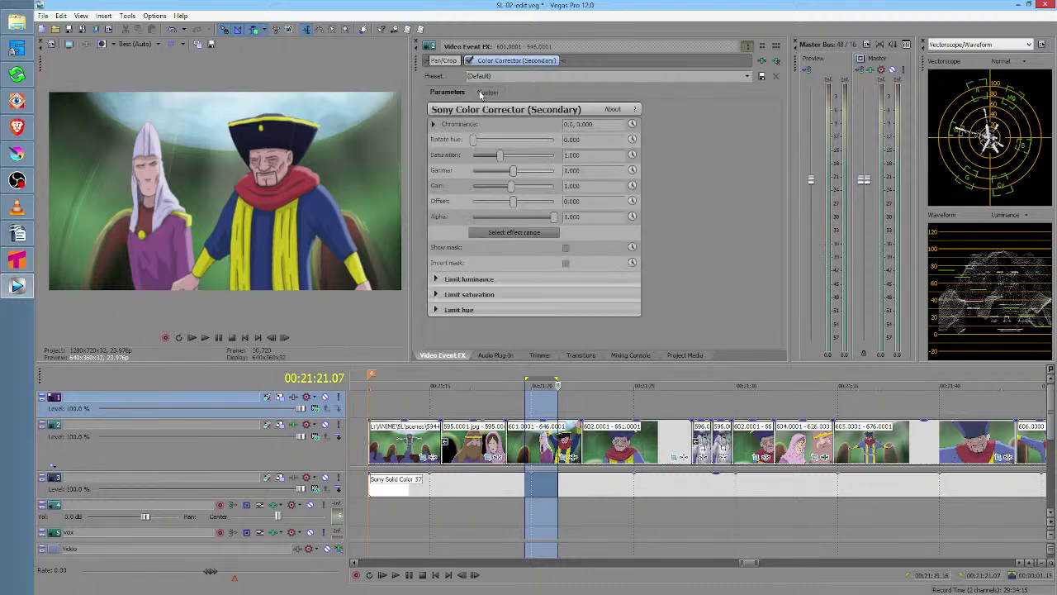
pyautogui.moveTo(474, 138); pyautogui.dragTo(498, 156)
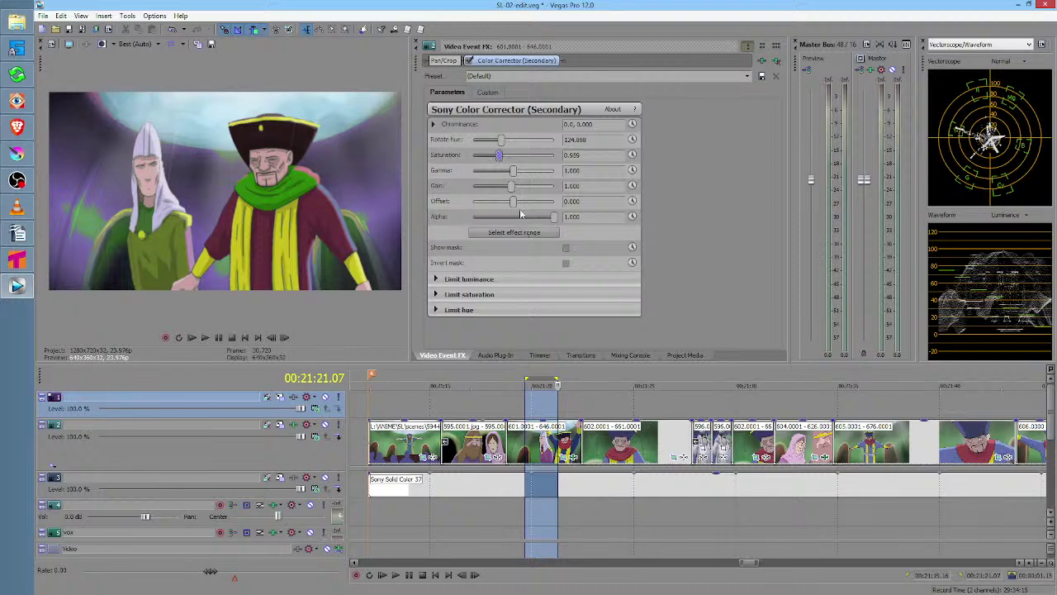
pyautogui.doubleClick(498, 154)
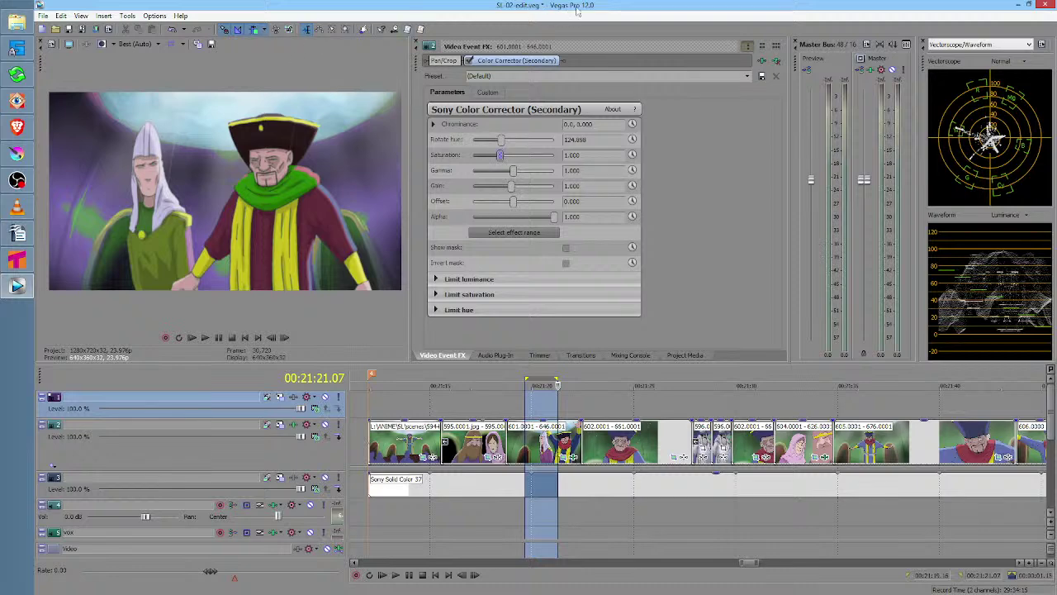
pyautogui.moveTo(500, 155); pyautogui.dragTo(505, 157)
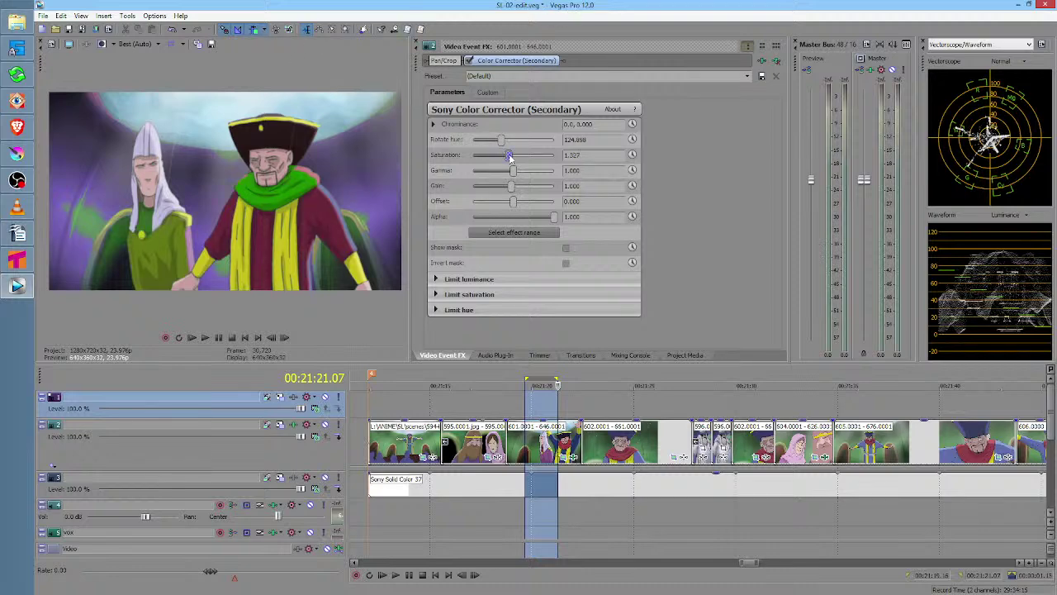
pyautogui.doubleClick(505, 157)
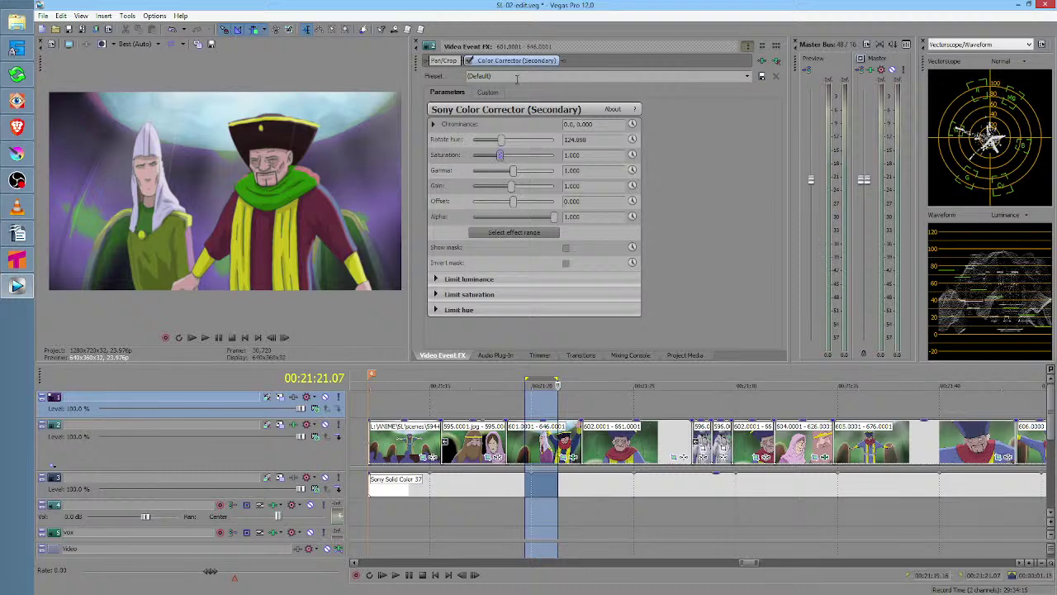
pyautogui.click(747, 76)
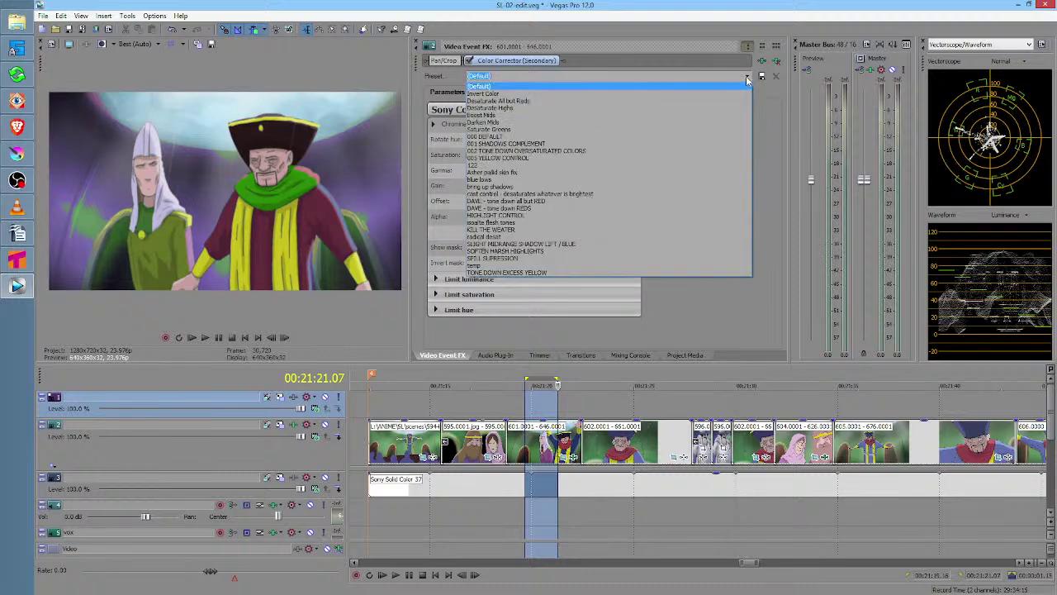
pyautogui.click(644, 87)
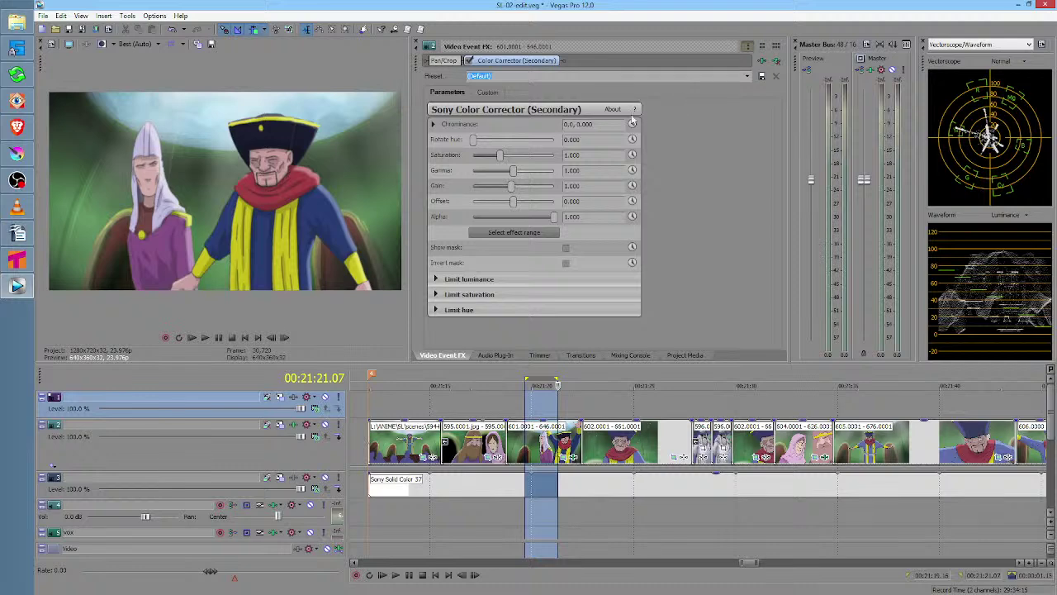
# Sample the effect range from the man's blue coat and compare the sampled limits in both views of the corrector
pyautogui.click(527, 233)
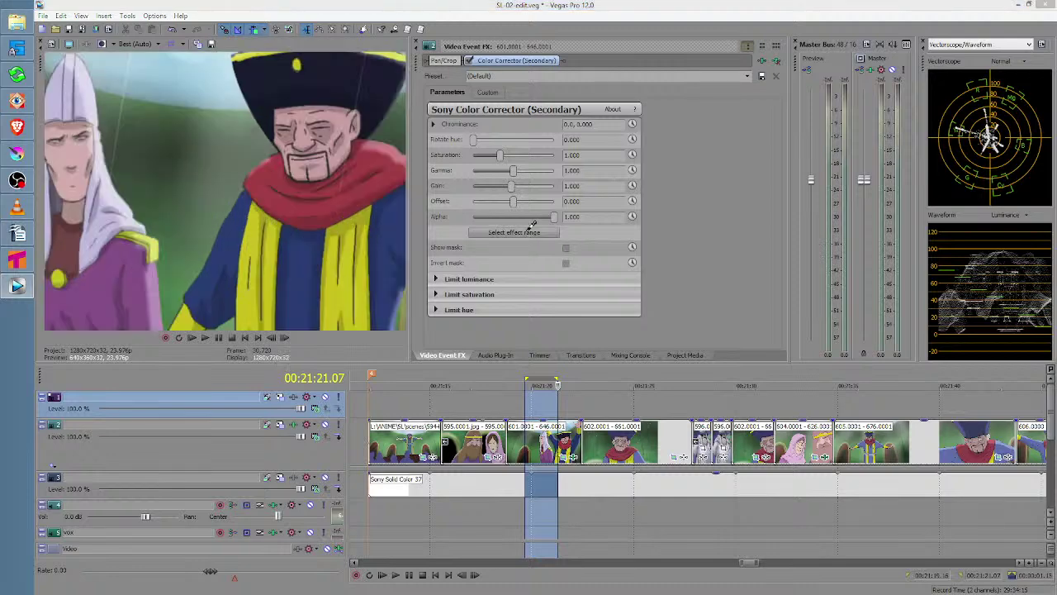
pyautogui.click(300, 256)
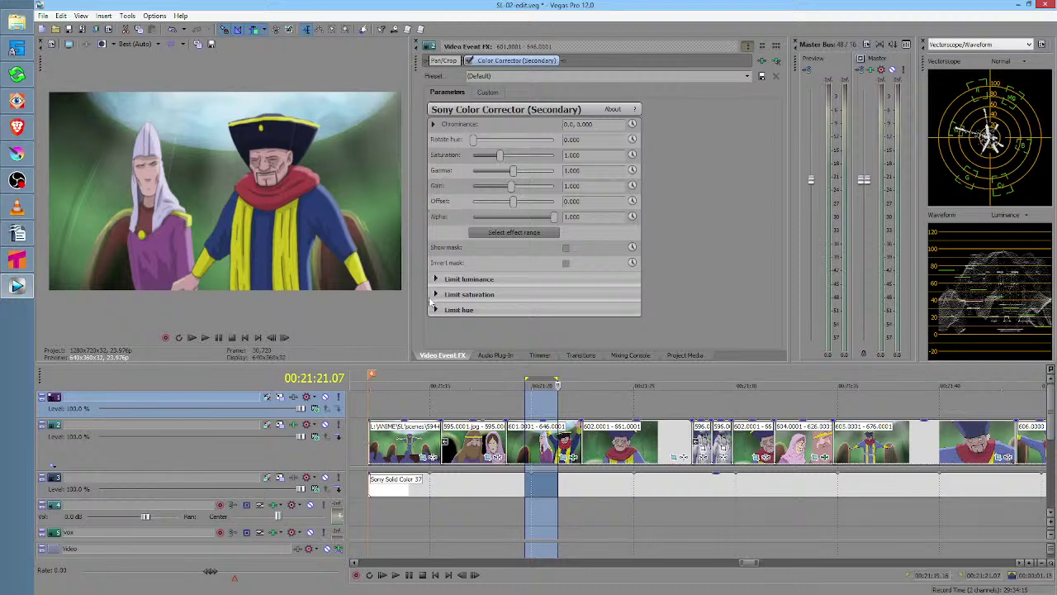
pyautogui.click(489, 93)
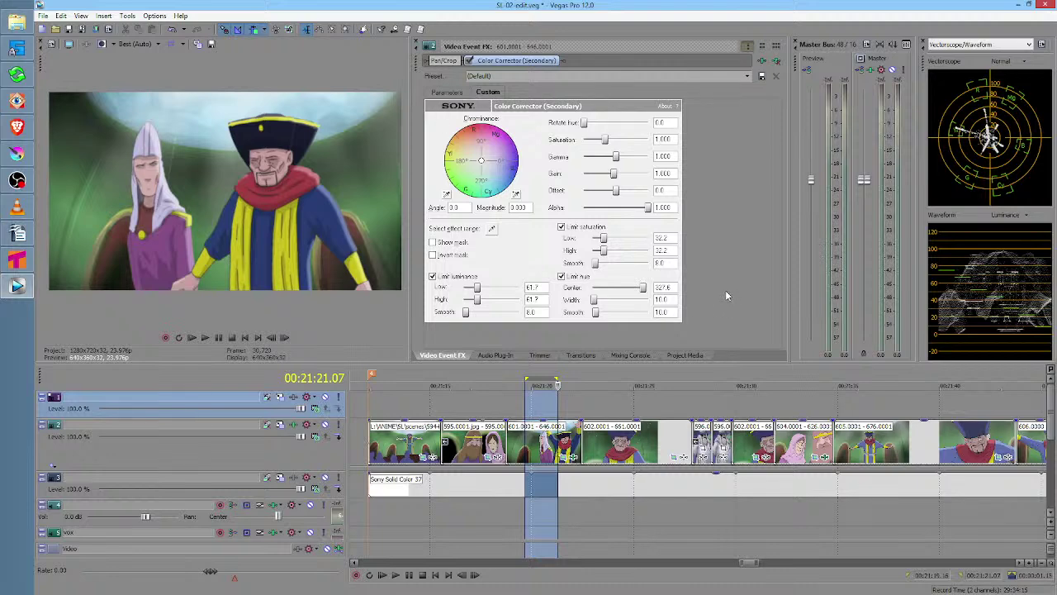
pyautogui.click(461, 93)
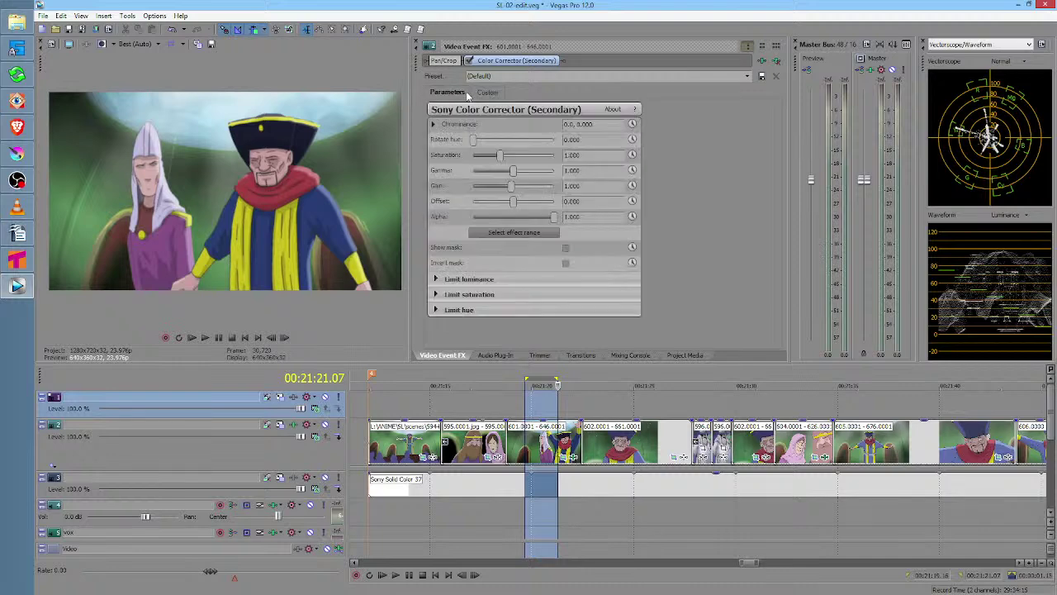
pyautogui.click(489, 92)
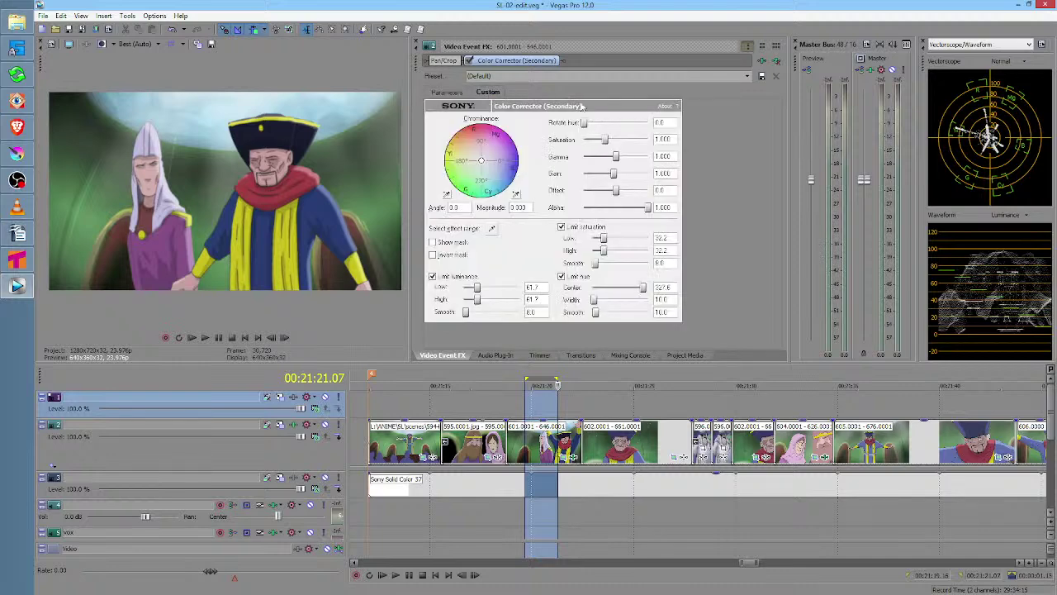
pyautogui.click(448, 94)
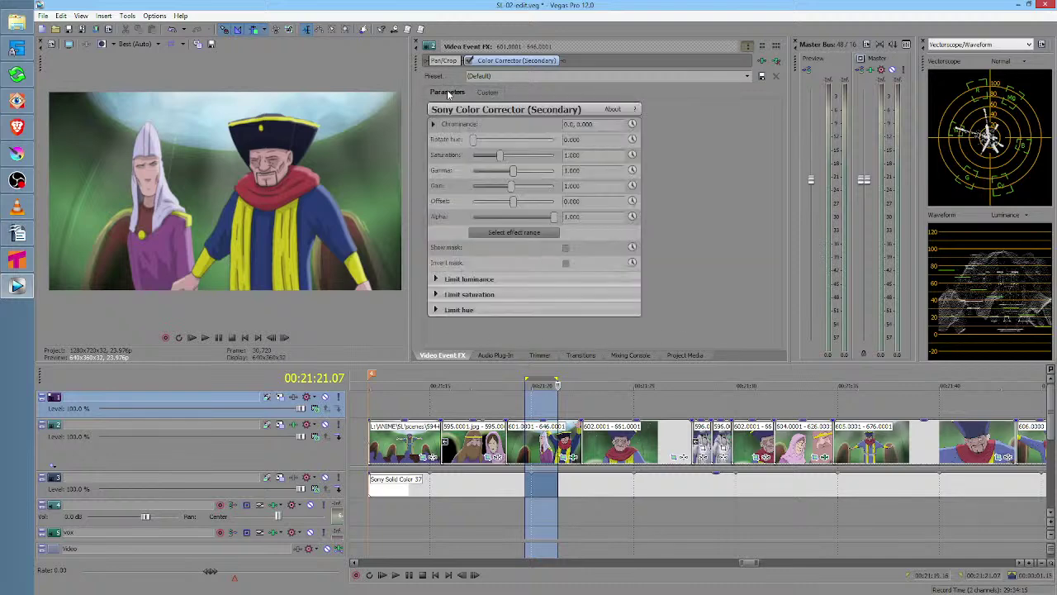
# Test the luminance limits with the mask shown, and remove the Color Corrector (Secondary) from clip 601
pyautogui.click(567, 248)
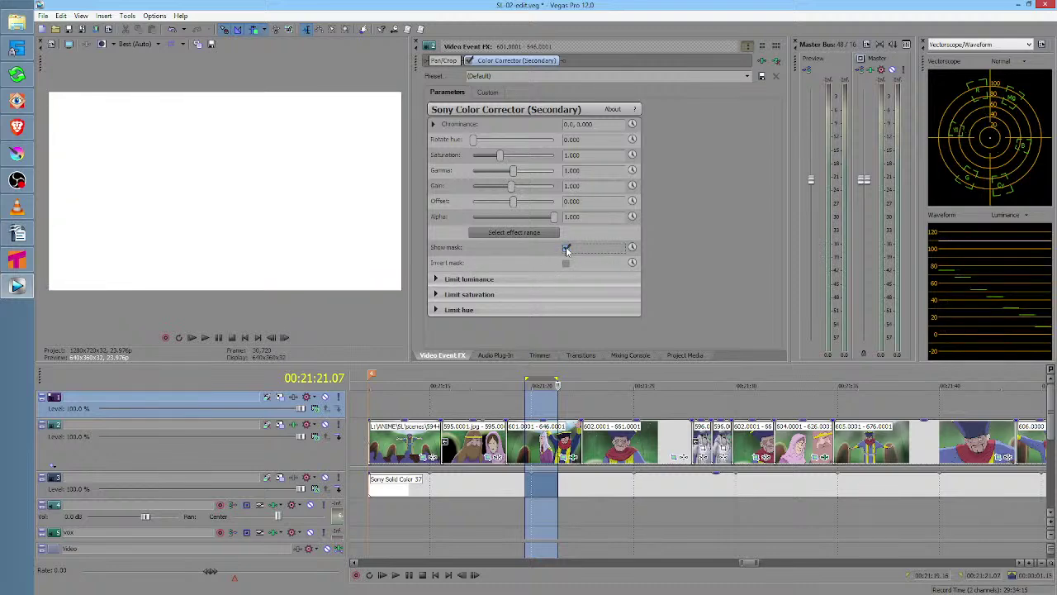
pyautogui.click(436, 279)
pyautogui.scroll(-1, 578, 274)
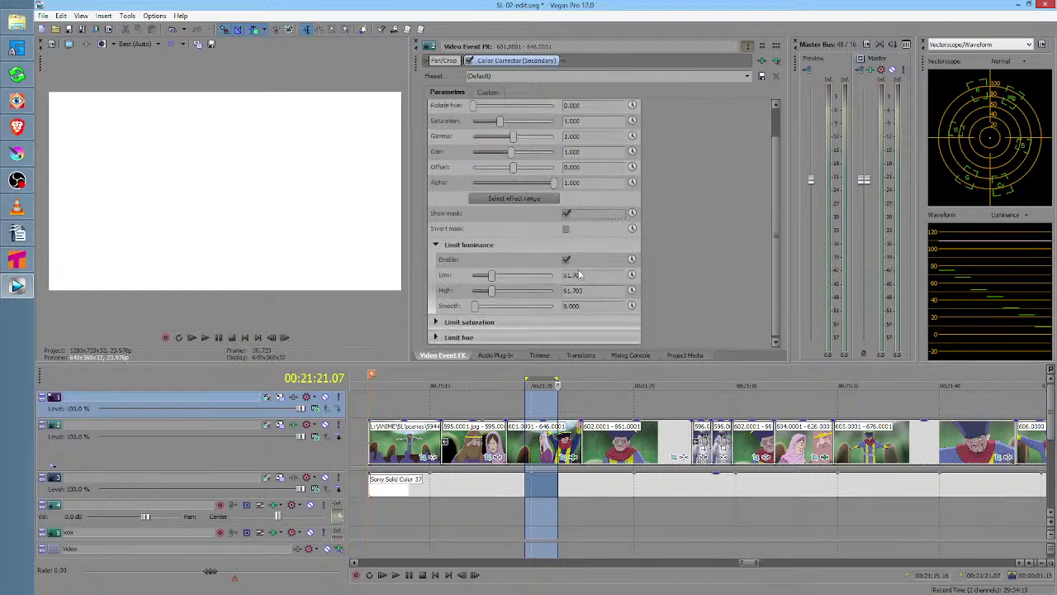
pyautogui.moveTo(491, 279)
pyautogui.mouseDown()
pyautogui.moveTo(479, 279)
pyautogui.moveTo(554, 280)
pyautogui.moveTo(473, 278)
pyautogui.mouseUp()
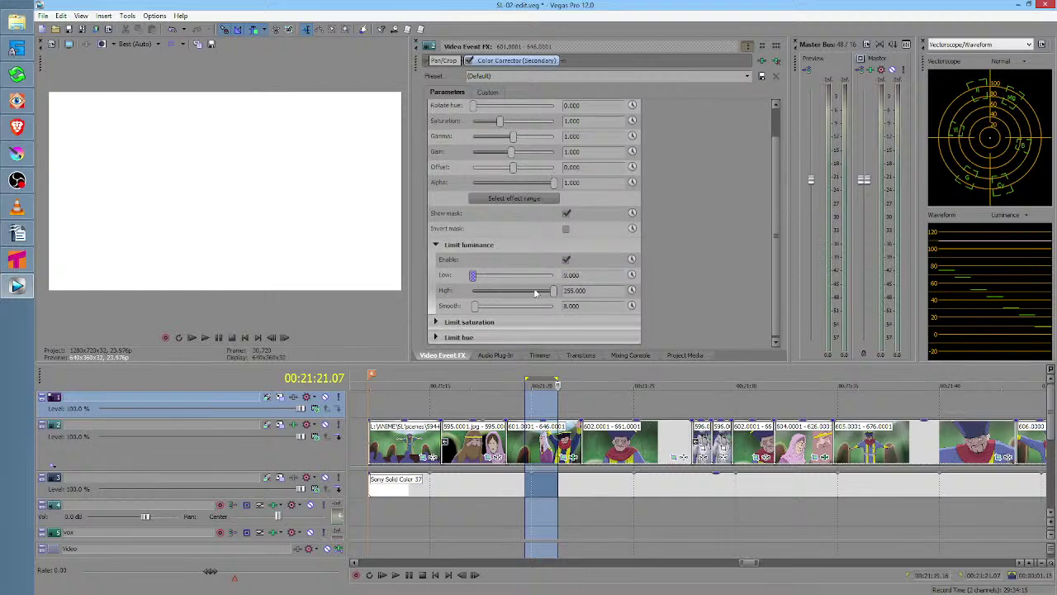
pyautogui.moveTo(555, 290); pyautogui.dragTo(474, 294)
pyautogui.click(775, 62)
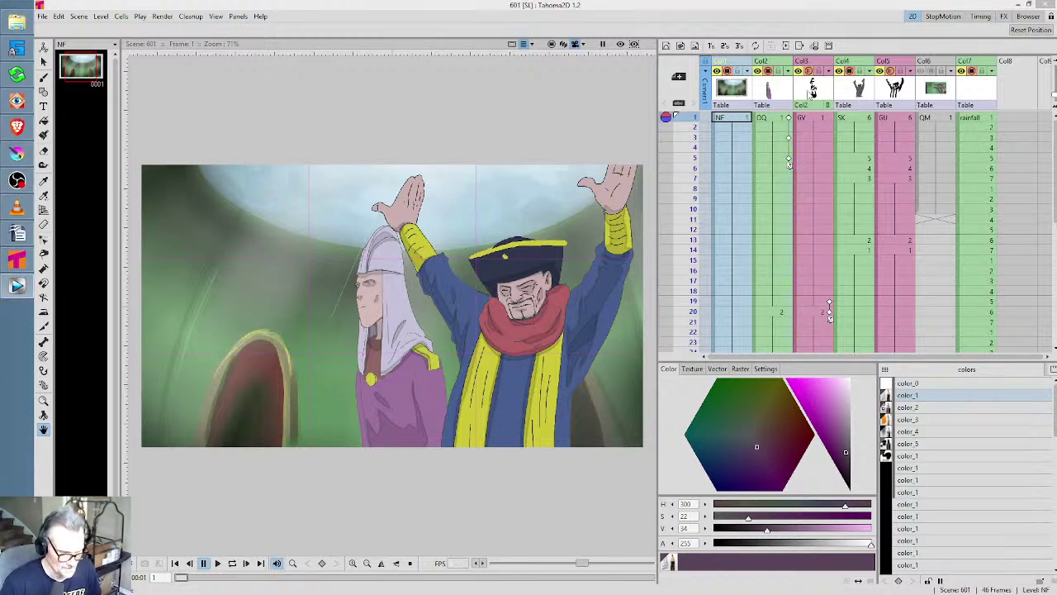
# In Tahoma2D, lighten the blue coat style color_5 of level SK to saturation 40 and value 64, and render scene 601
pyautogui.click(857, 93)
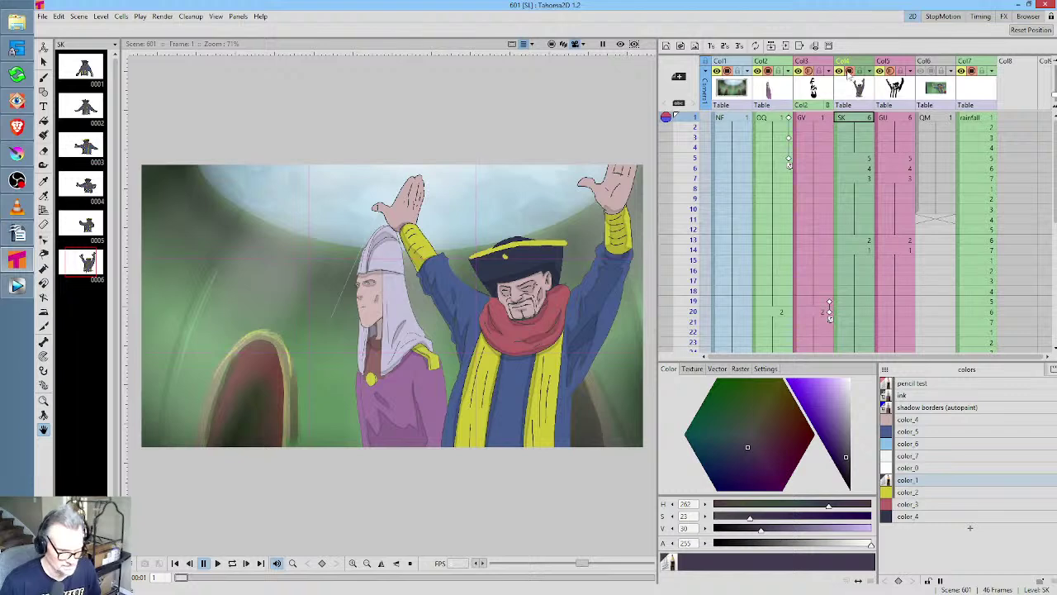
pyautogui.click(849, 71)
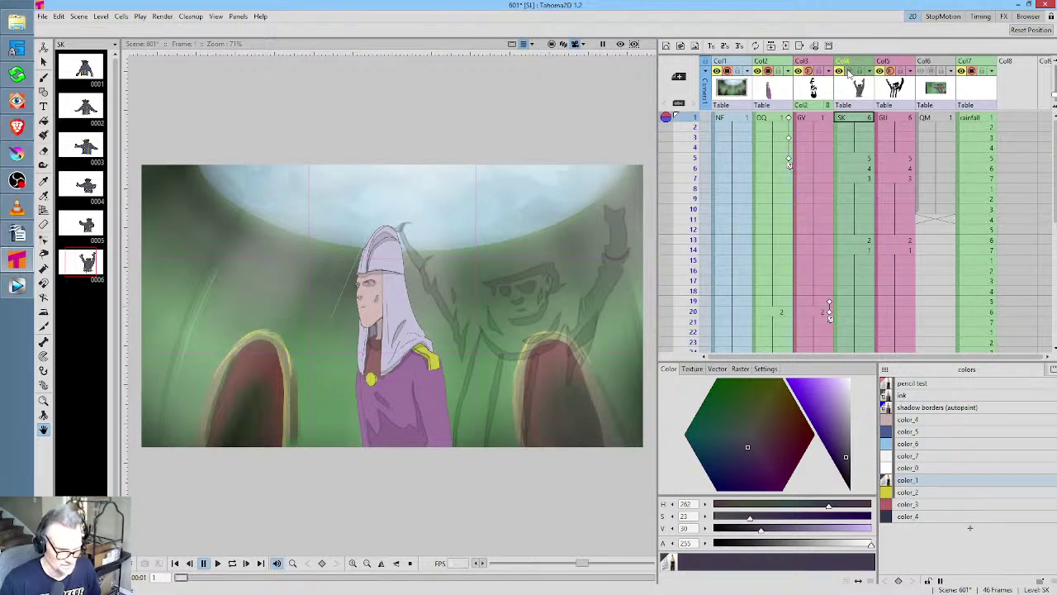
pyautogui.click(850, 71)
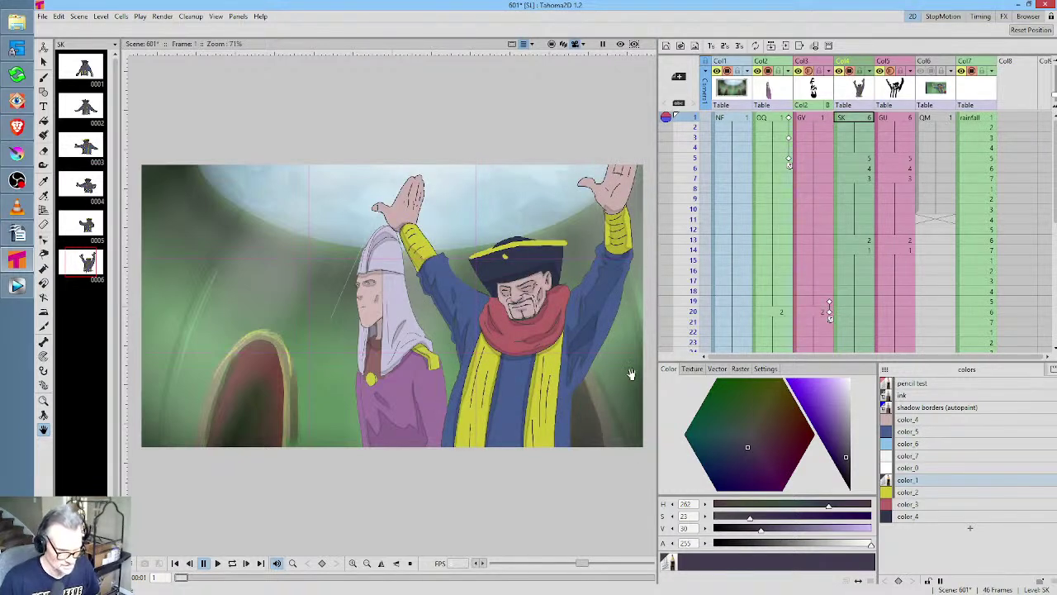
pyautogui.press('k')
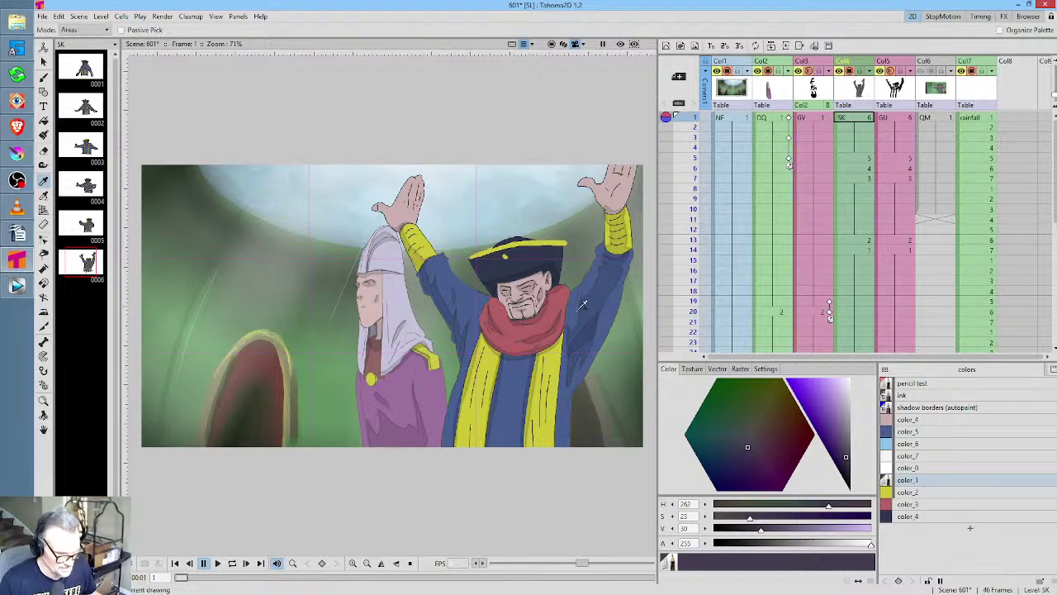
pyautogui.click(582, 304)
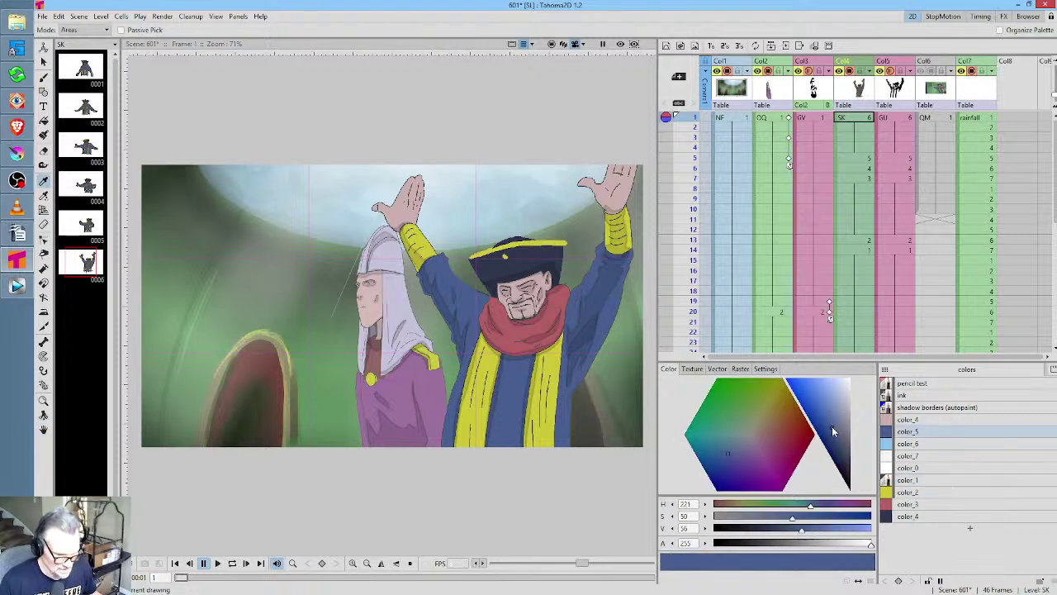
pyautogui.moveTo(832, 426); pyautogui.dragTo(834, 418)
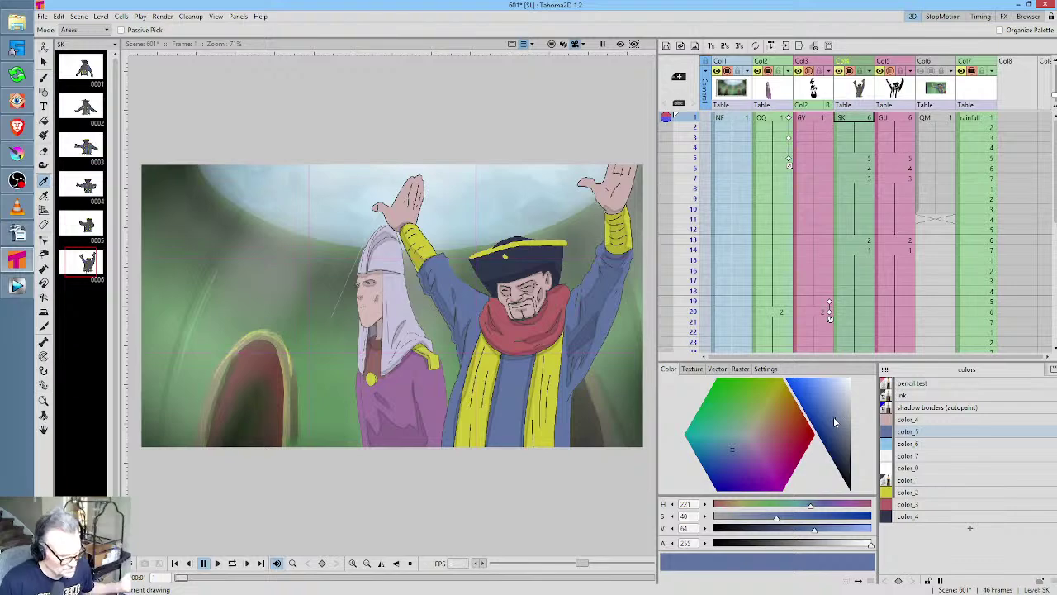
pyautogui.hotkey('ctrl', 'shift', 'r')
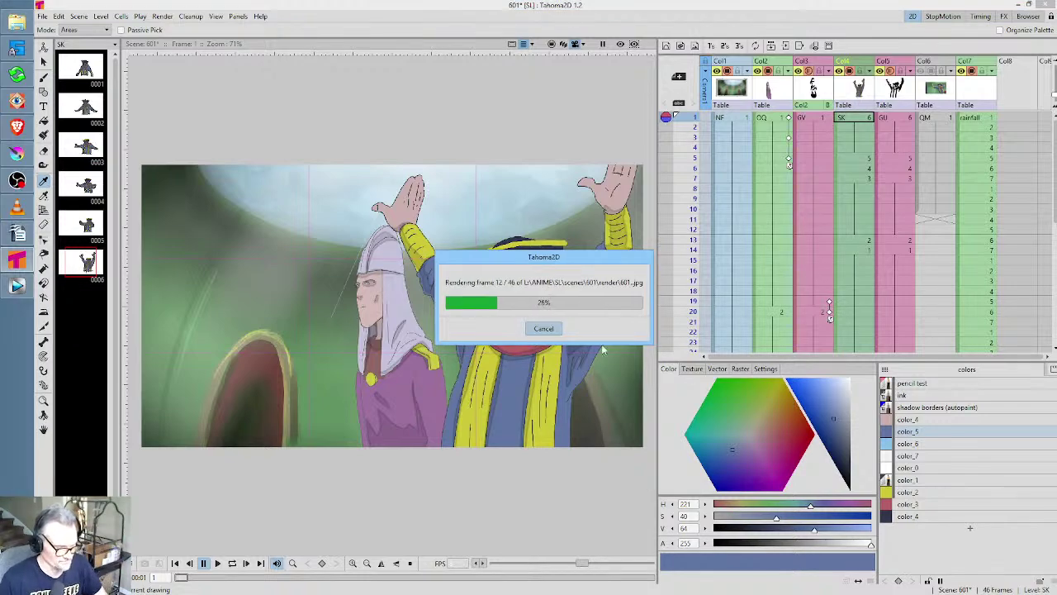
pyautogui.click(545, 328)
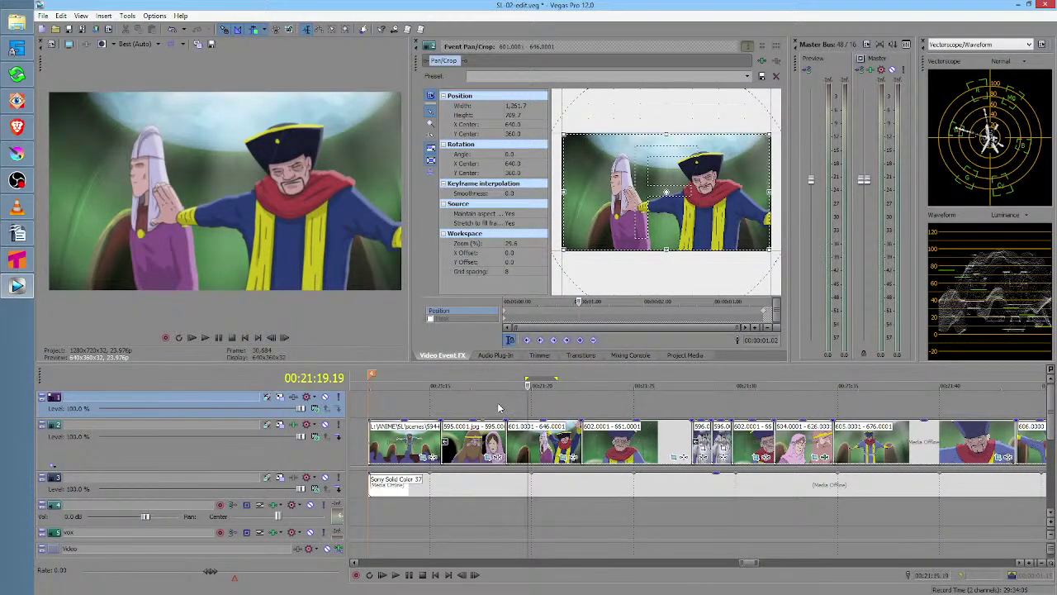
# In Vegas Pro, play the timeline from clip 595 to the 596 crowd shots to review the re-rendered clip 601
pyautogui.click(498, 408)
pyautogui.press('space')
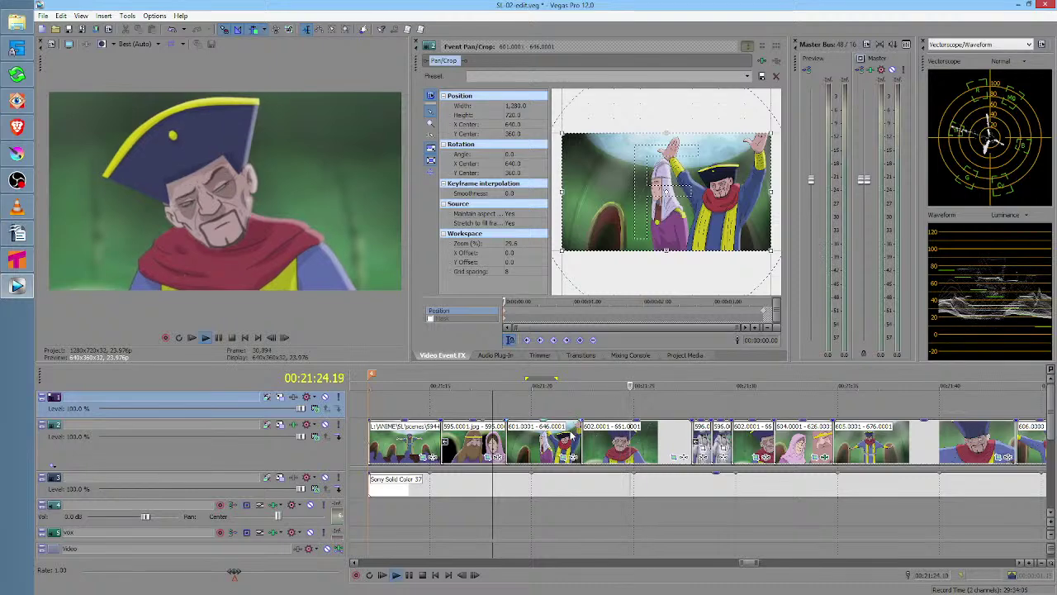
pyautogui.press('space')
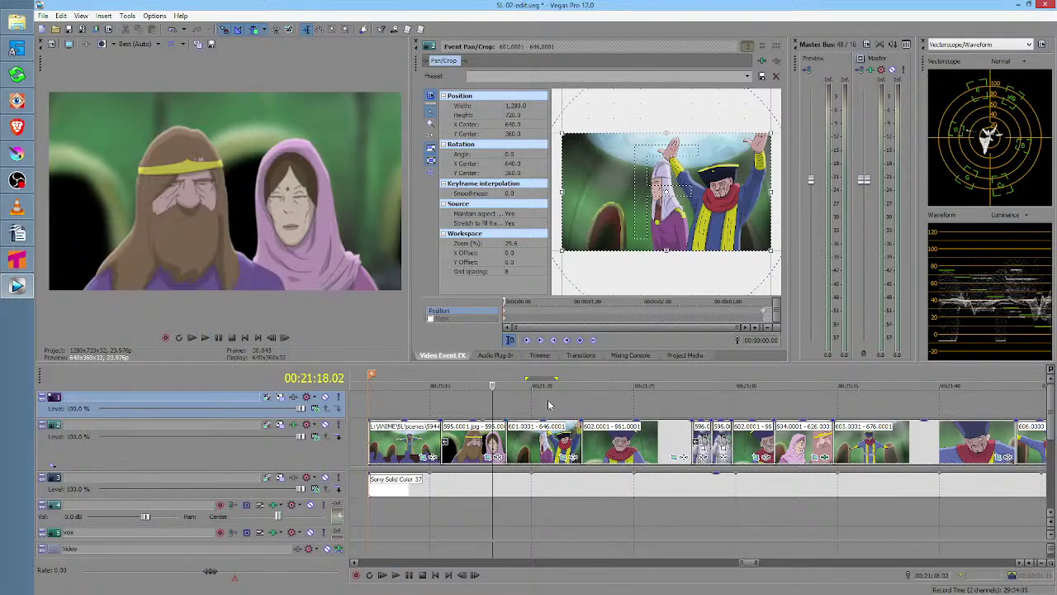
pyautogui.click(548, 405)
pyautogui.press('space')
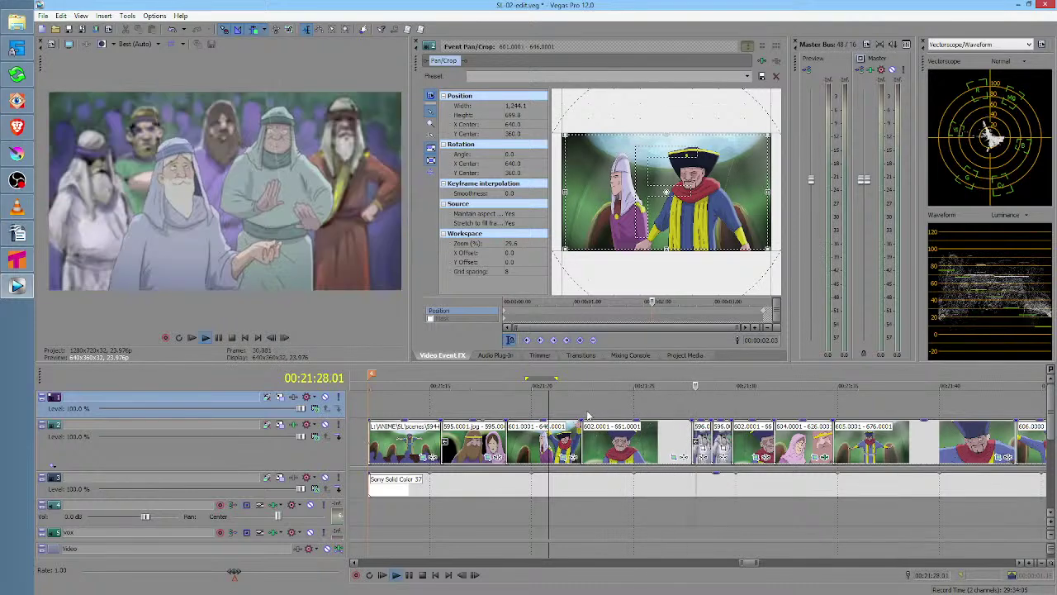
pyautogui.press('space')
# Locate the cut from clip 602 to the 596 crowd shots and play the edit around 00:21:28
pyautogui.click(680, 413)
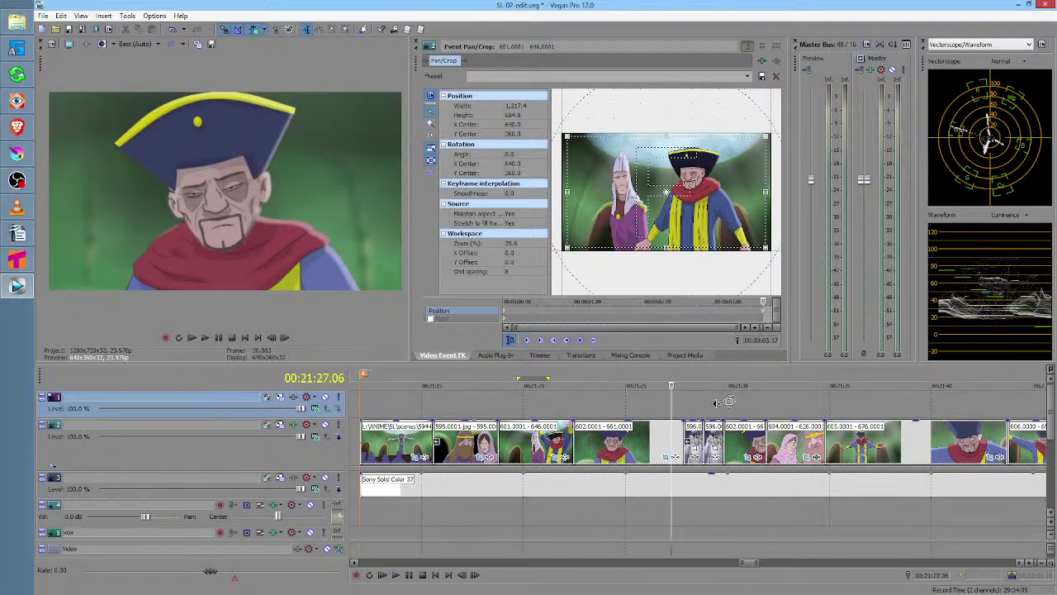
pyautogui.hscroll(-3, 727, 403)
pyautogui.click(712, 402)
pyautogui.hscroll(5, 677, 402)
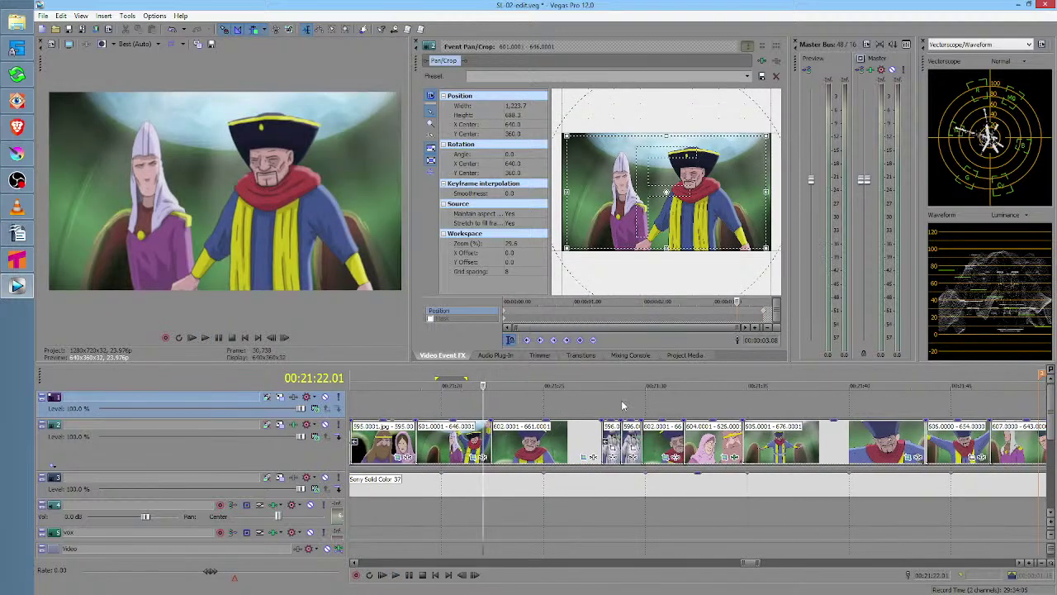
pyautogui.click(608, 406)
pyautogui.scroll(4, 609, 409)
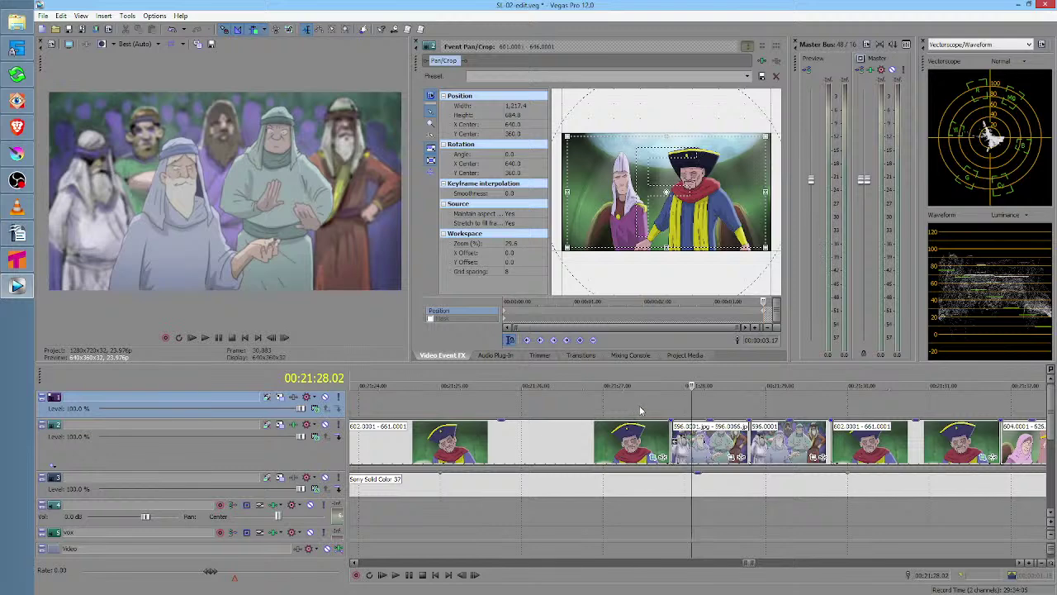
pyautogui.click(639, 411)
pyautogui.press('space')
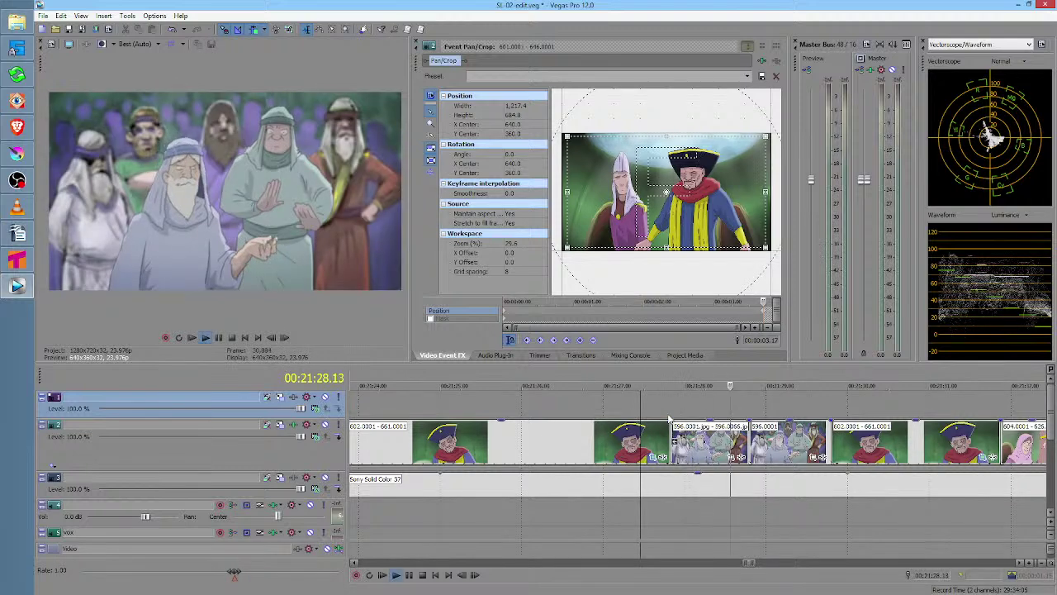
pyautogui.press('space')
# Mark time ranges across the two 596 crowd shots on the timeline to compare how they play back to back
pyautogui.click(670, 411)
pyautogui.moveTo(673, 410); pyautogui.dragTo(717, 413)
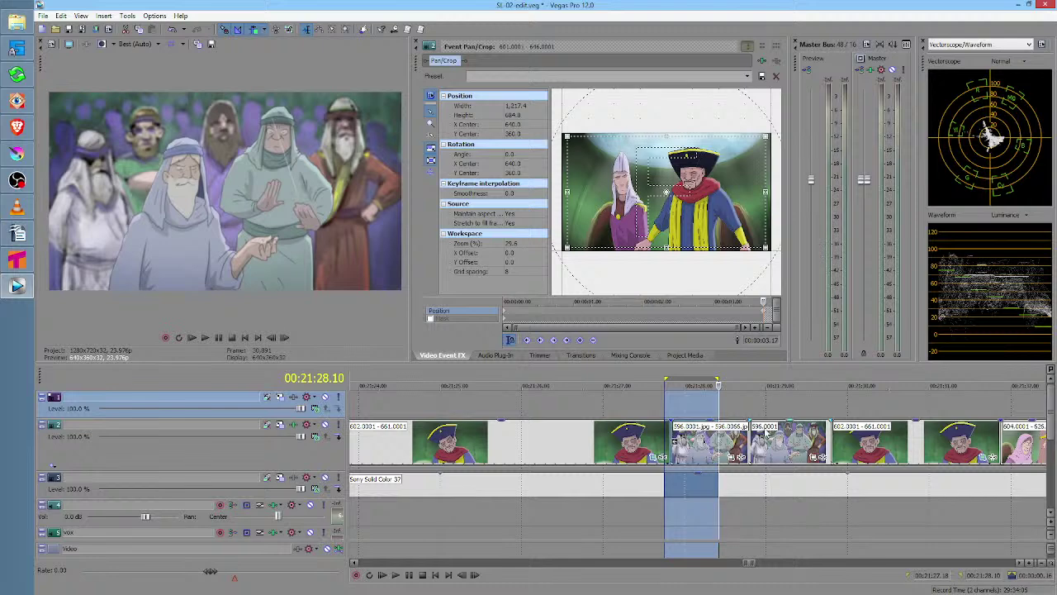
pyautogui.moveTo(727, 409); pyautogui.dragTo(790, 405)
pyautogui.click(777, 452)
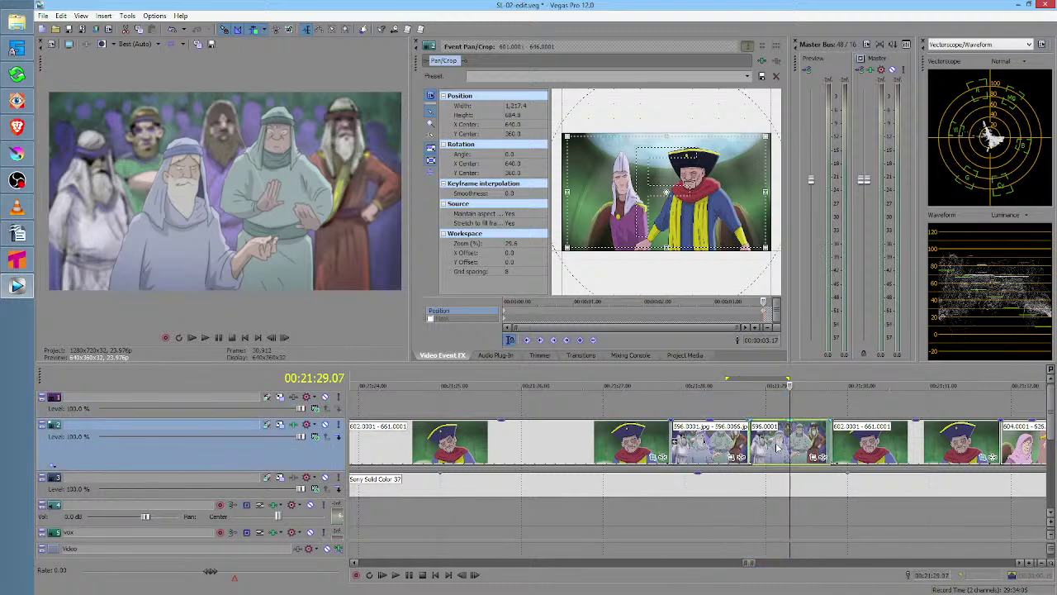
pyautogui.moveTo(690, 409); pyautogui.dragTo(783, 411)
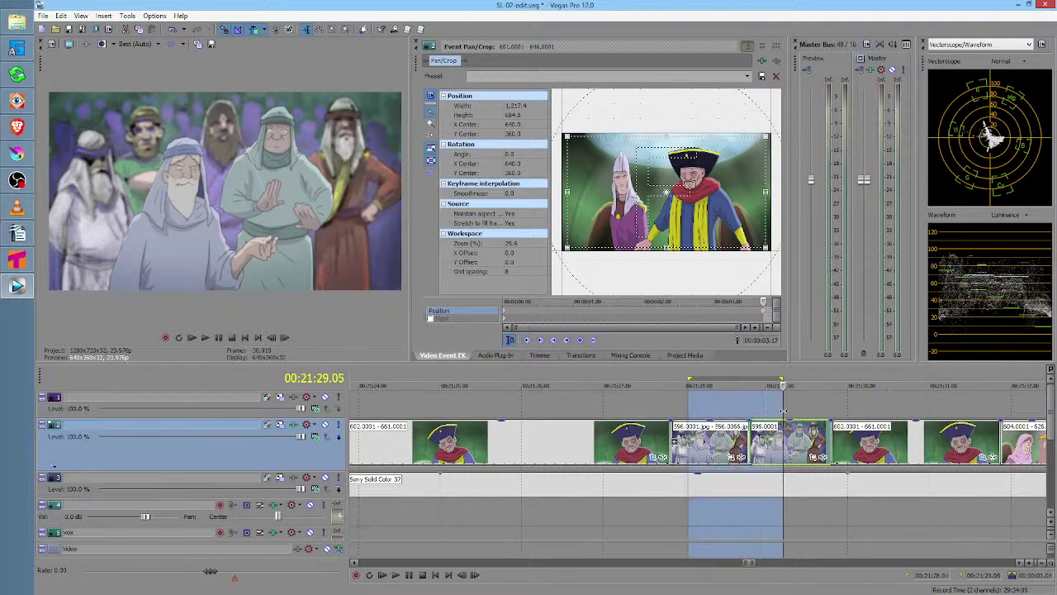
pyautogui.click(786, 444)
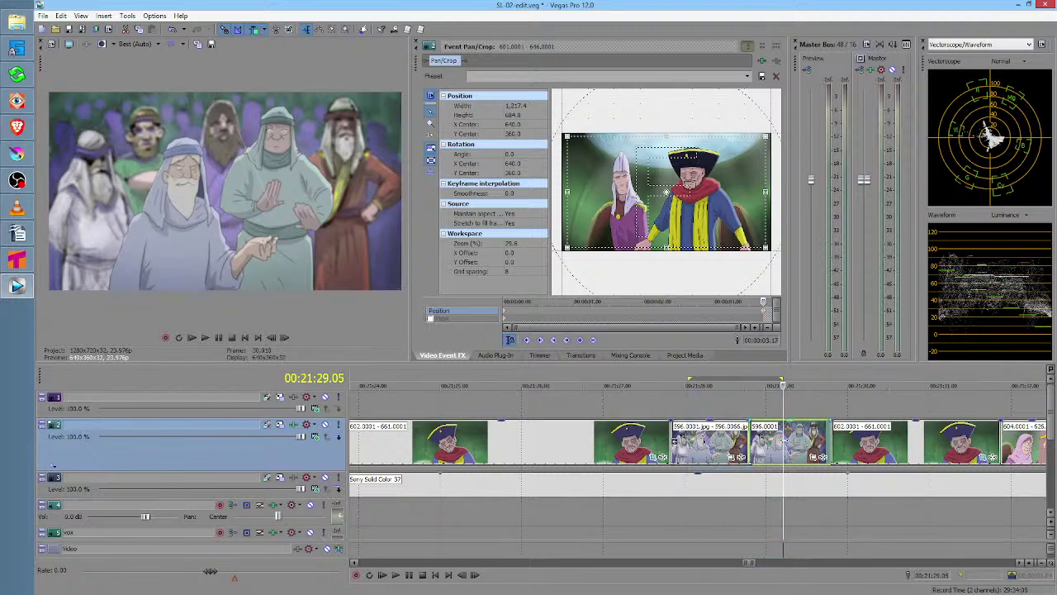
# Move clip 602 and the shots after it to start at 00:21:30.08, and delete the second 596 crowd shot
pyautogui.moveTo(807, 445); pyautogui.dragTo(888, 448)
pyautogui.click(835, 448)
pyautogui.press('Delete')
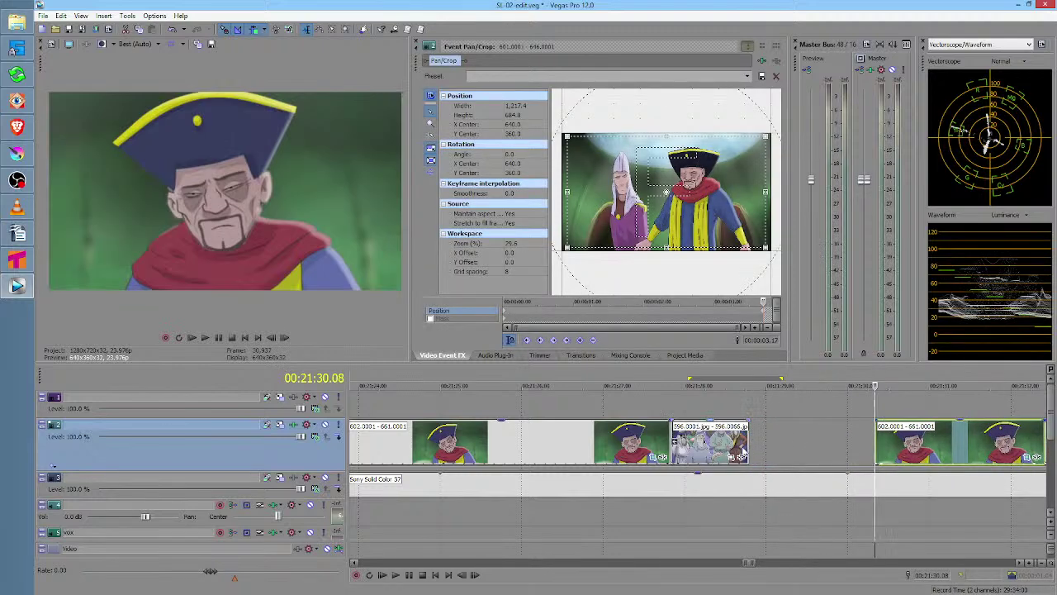
pyautogui.click(750, 450)
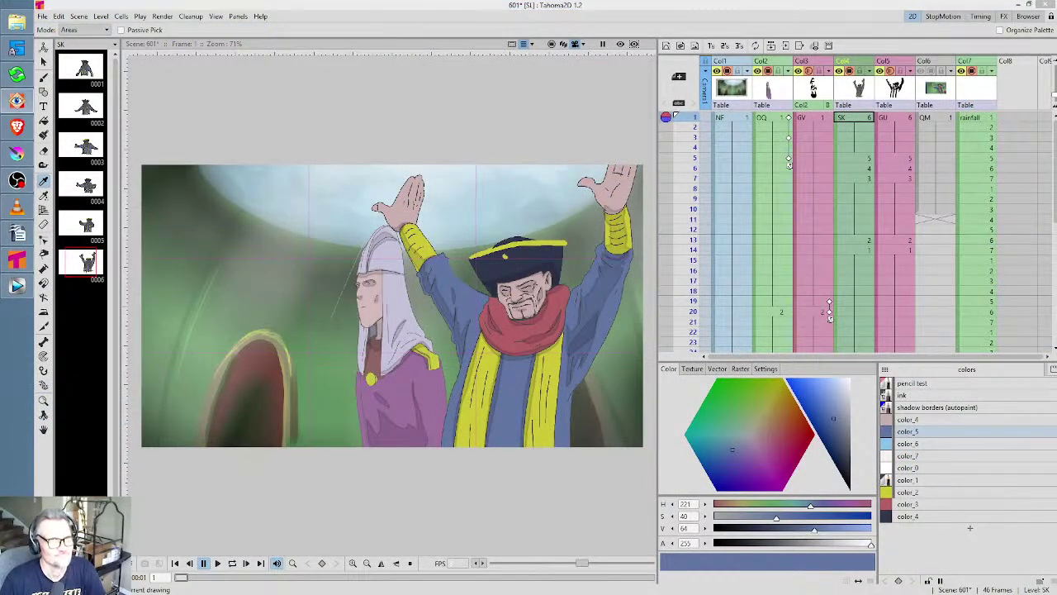
# Switch to FastStone Image Viewer and open the render folder of scene 596 under L:\ANIME\SL\scenes
pyautogui.click(16, 100)
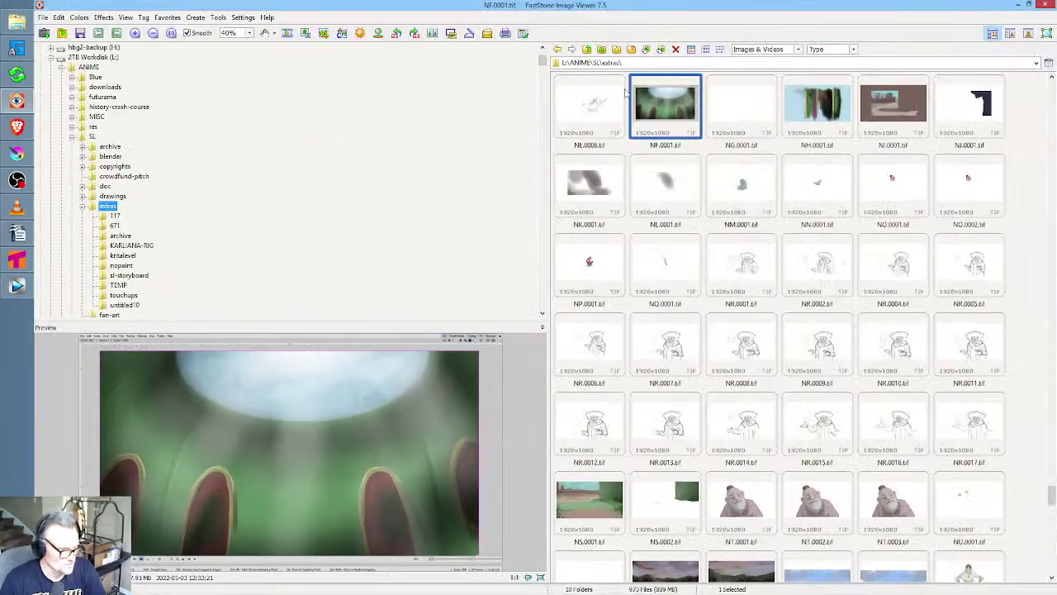
pyautogui.click(82, 207)
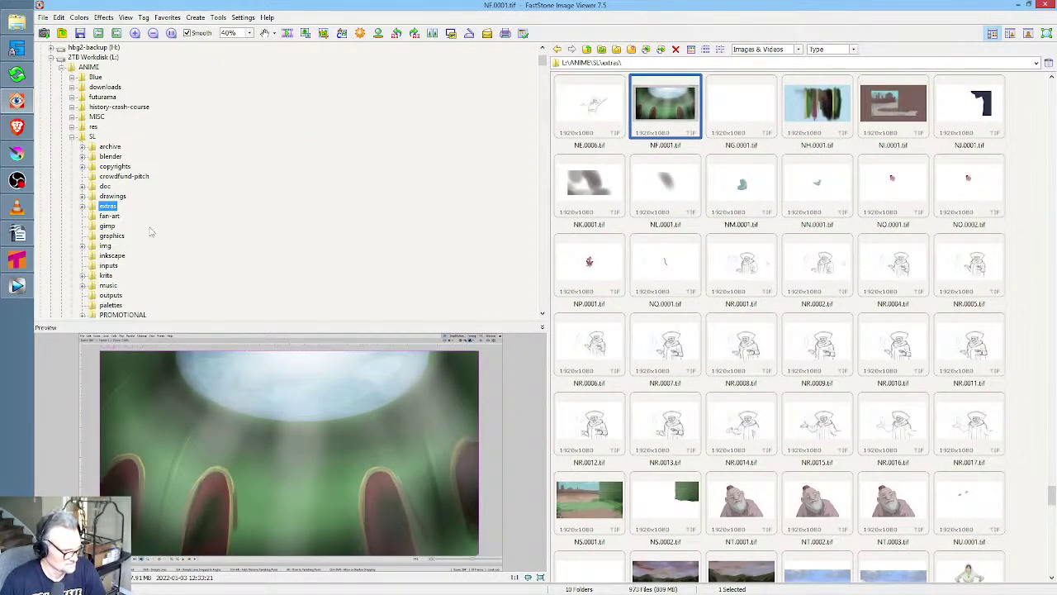
pyautogui.scroll(-5, 120, 229)
pyautogui.click(114, 226)
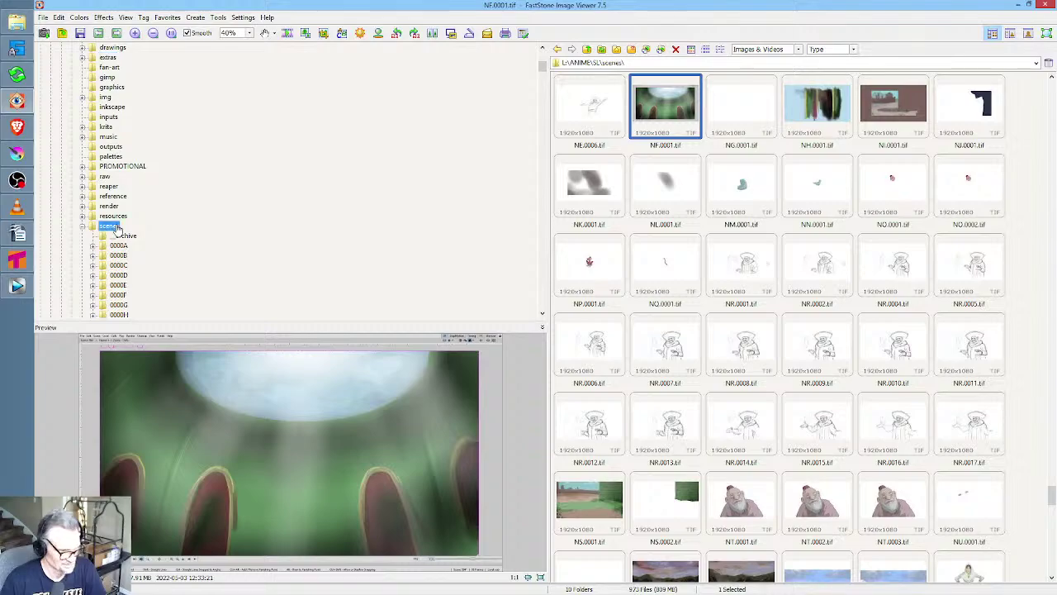
pyautogui.moveTo(1052, 88); pyautogui.dragTo(1024, 213)
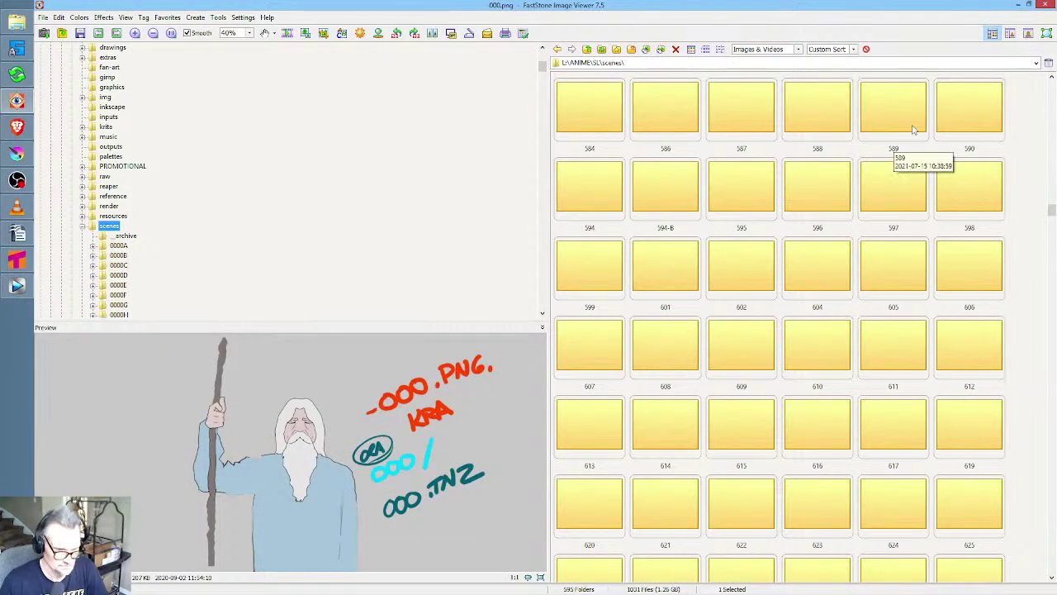
pyautogui.click(957, 122)
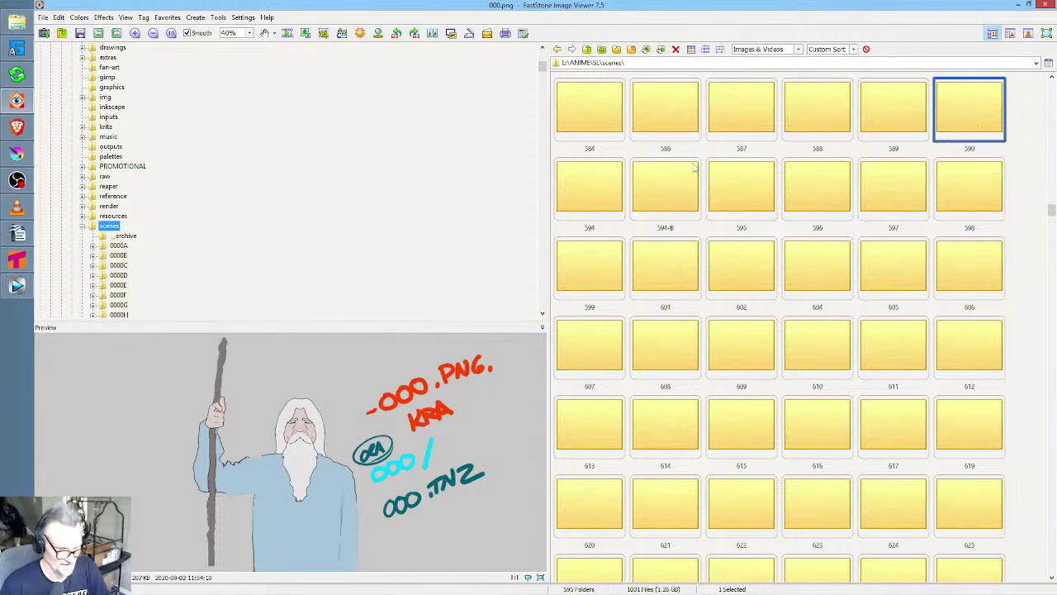
pyautogui.click(584, 193)
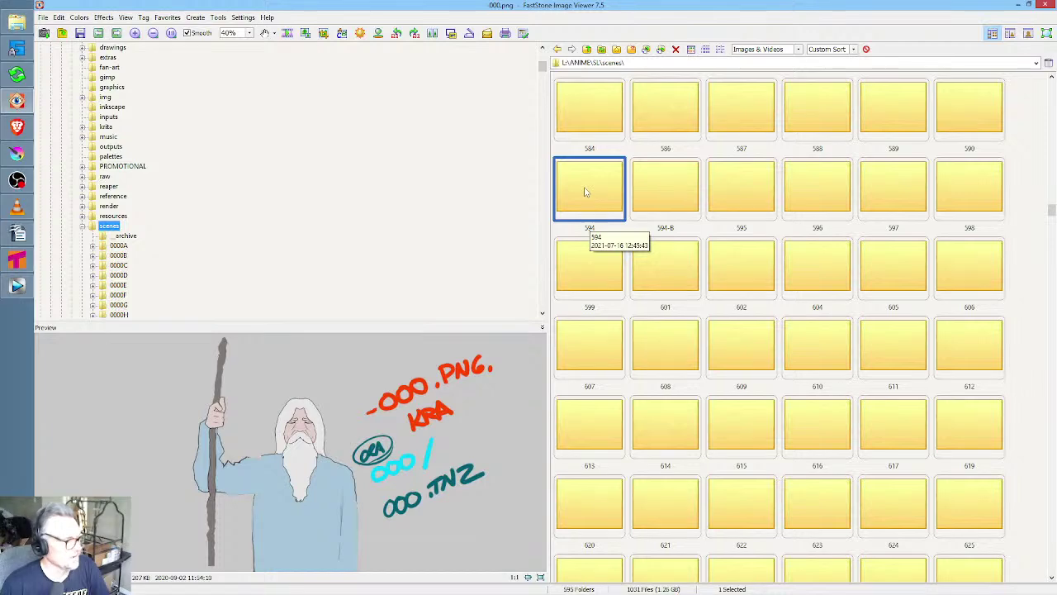
pyautogui.click(810, 196)
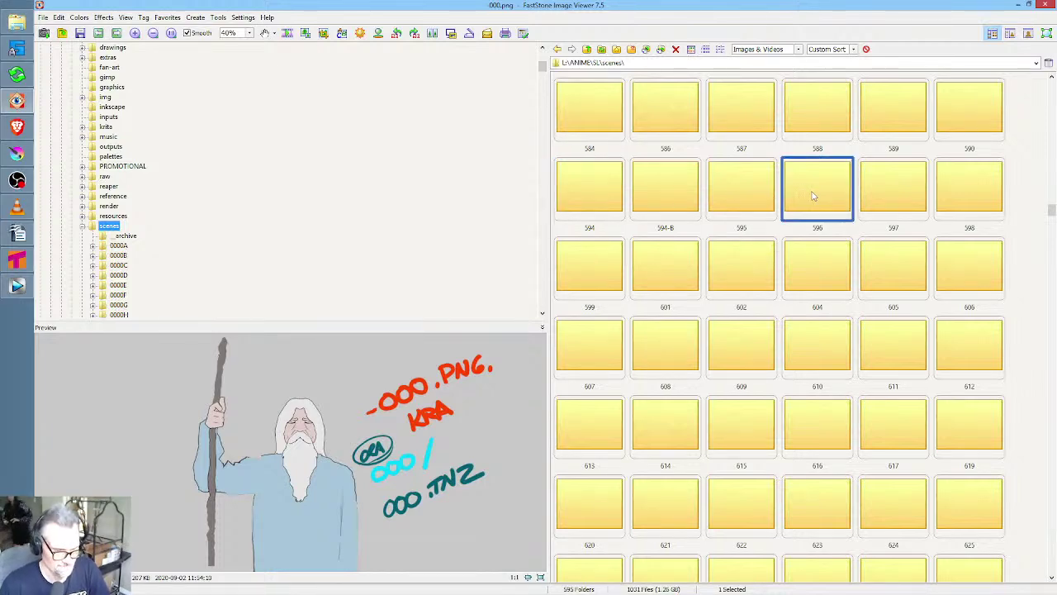
pyautogui.doubleClick(811, 196)
pyautogui.doubleClick(602, 109)
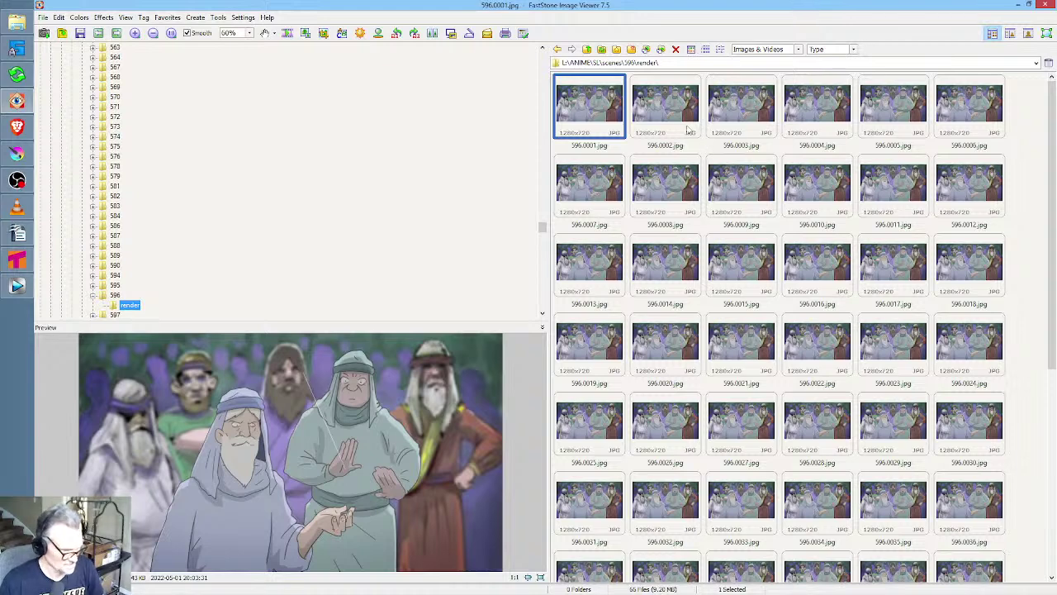
# Step back and forth through the first rendered frames of scene 596, starting at 596.0001.jpg, to check the animation
pyautogui.press('Right')
pyautogui.press('Right')
pyautogui.press('Right')
pyautogui.press('Right')
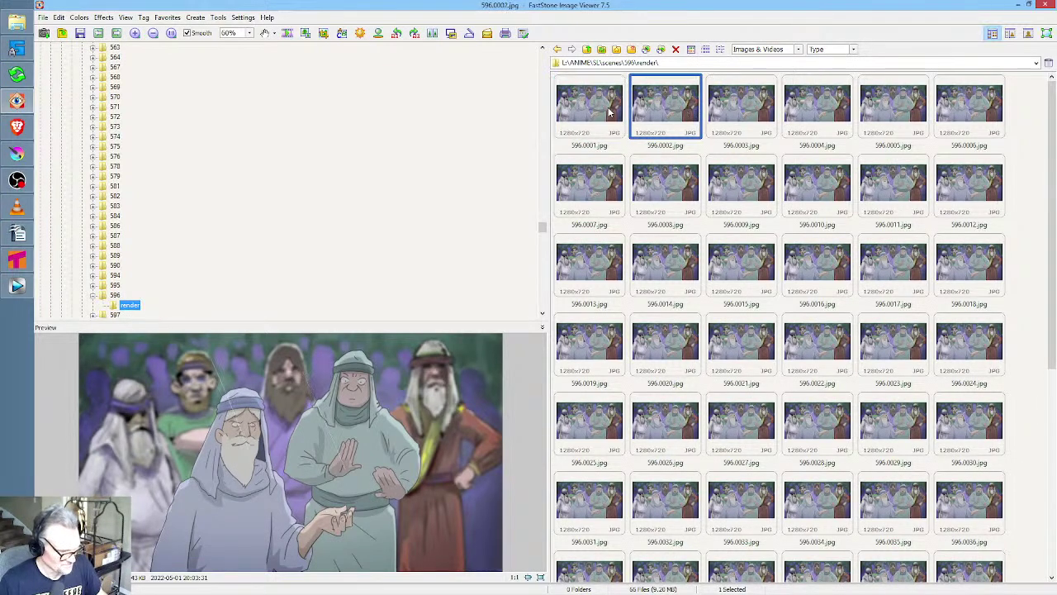
pyautogui.press('Right')
pyautogui.press('Right')
pyautogui.press('Left')
pyautogui.press('Left')
pyautogui.press('Right')
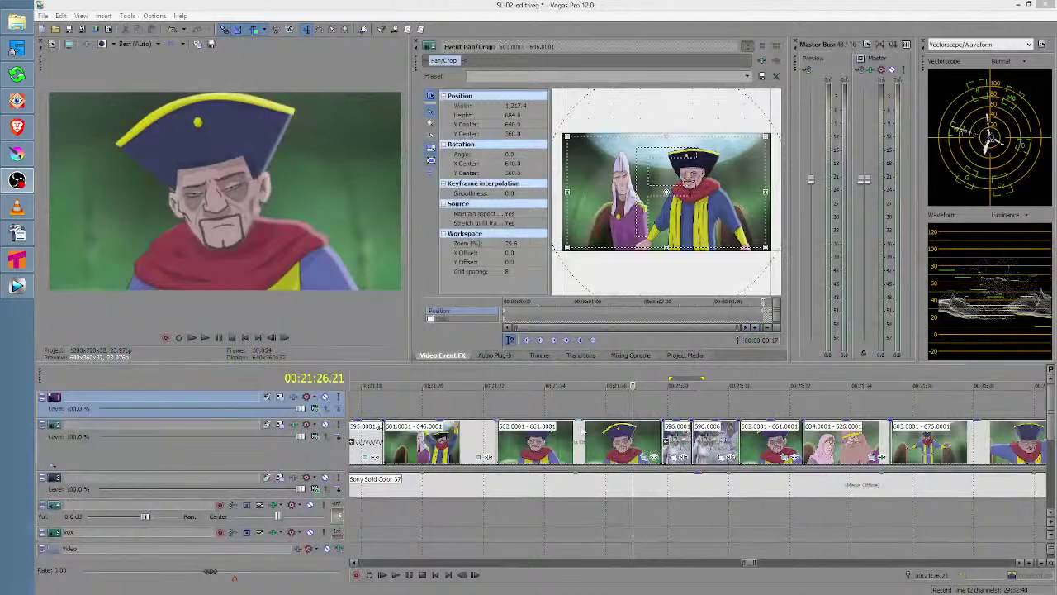
# In Vegas Pro, play the edit from the end of clip 601 through the crowd shots and shorten the second 596 shot
pyautogui.click(479, 418)
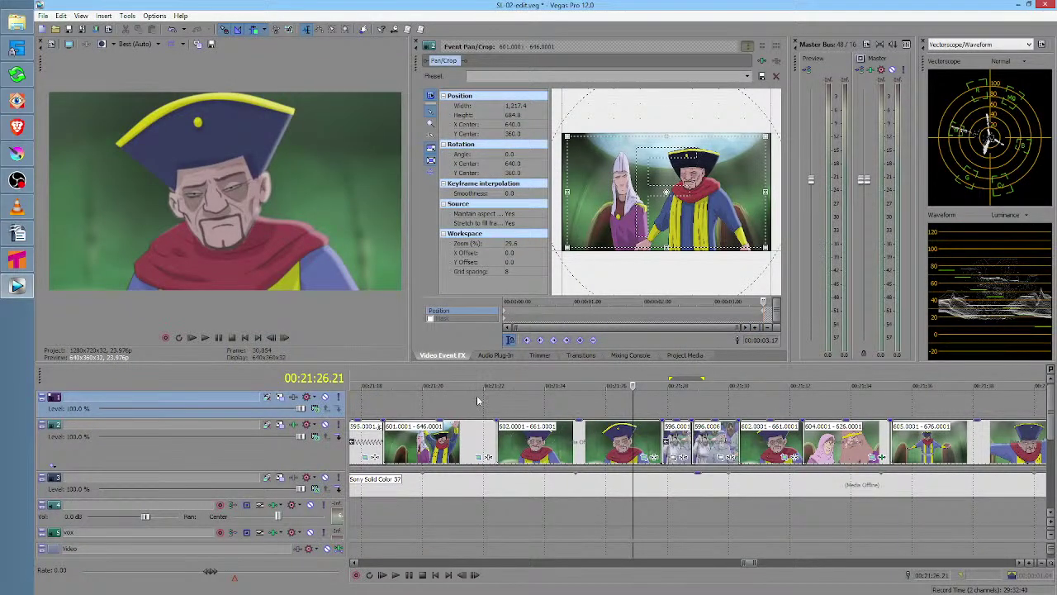
pyautogui.click(473, 402)
pyautogui.press('space')
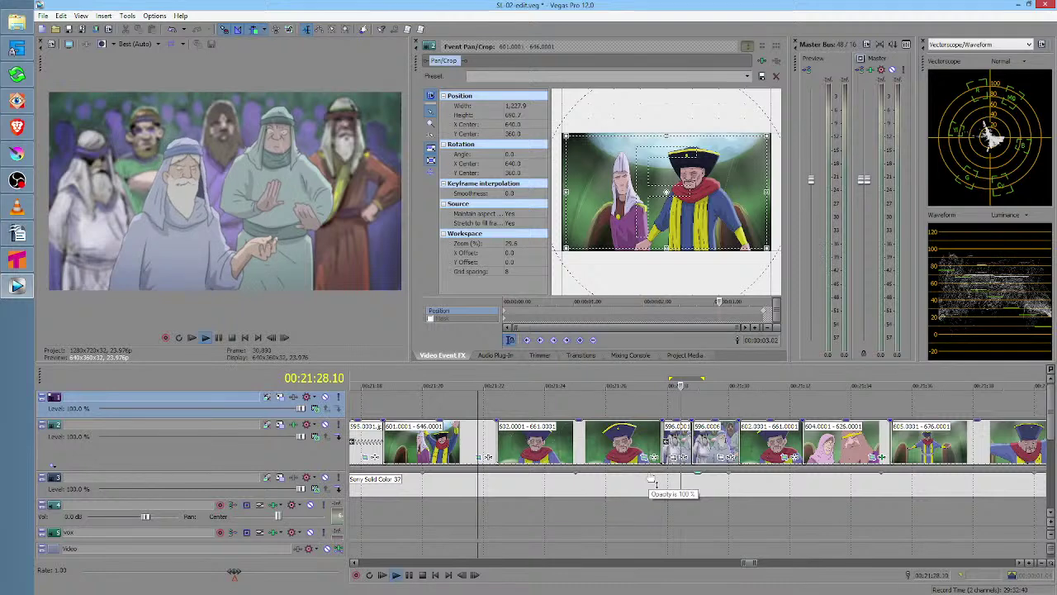
pyautogui.press('space')
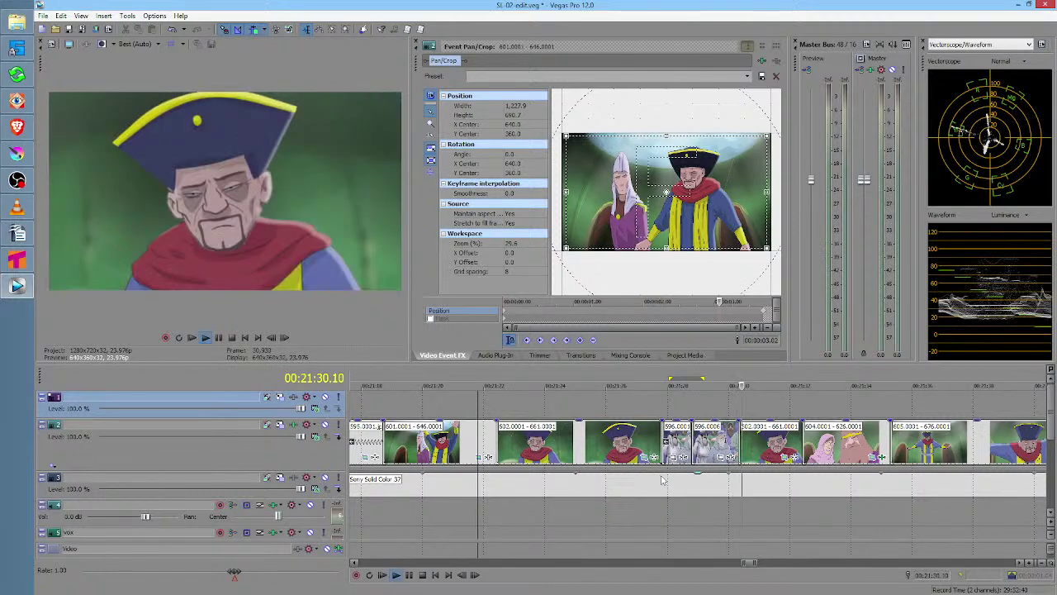
pyautogui.moveTo(738, 450); pyautogui.dragTo(716, 450)
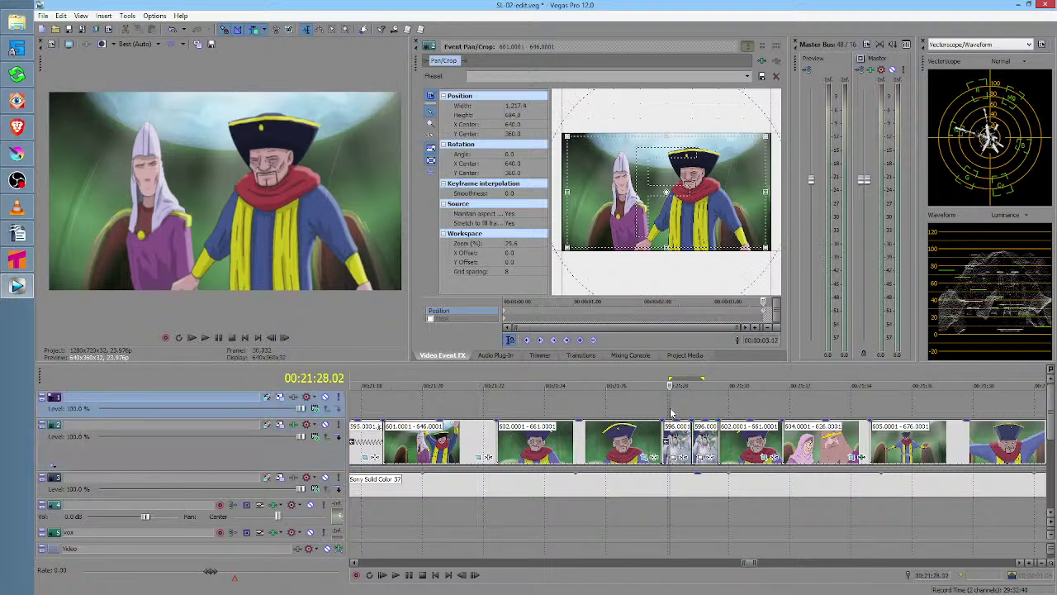
# Replay the cut from clip 602 to the crowd shots and lengthen the end of the second 596 shot slightly
pyautogui.click(671, 413)
pyautogui.press('space')
pyautogui.press('j')
pyautogui.press('l')
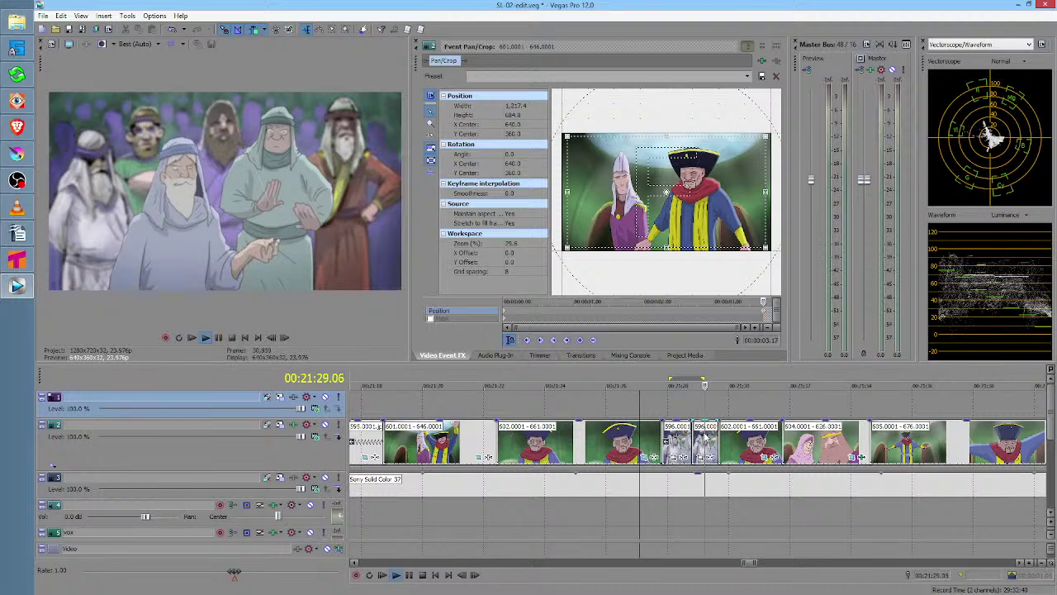
pyautogui.press('j')
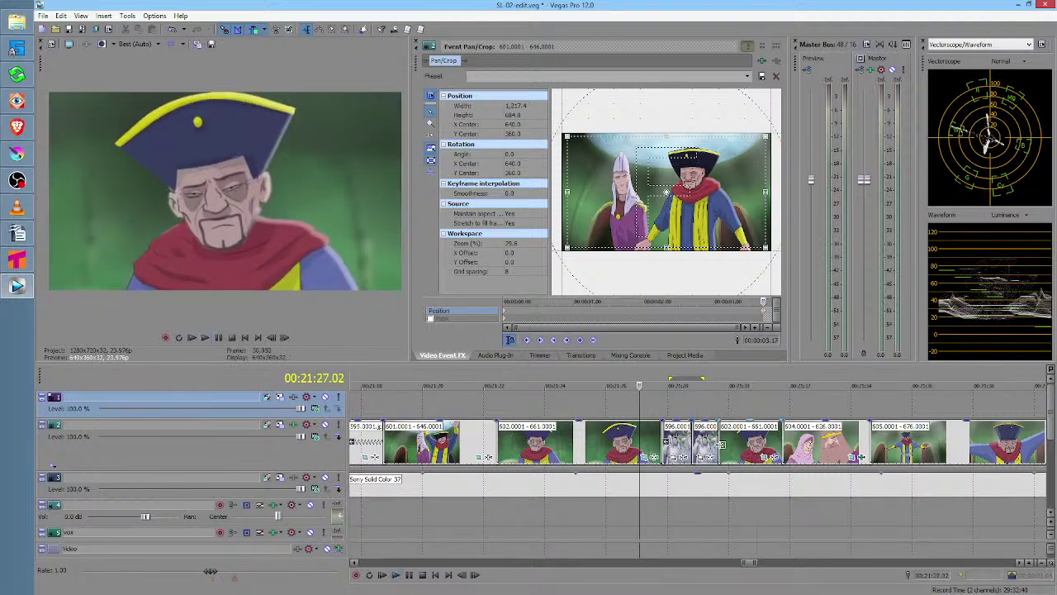
pyautogui.moveTo(718, 446); pyautogui.dragTo(724, 446)
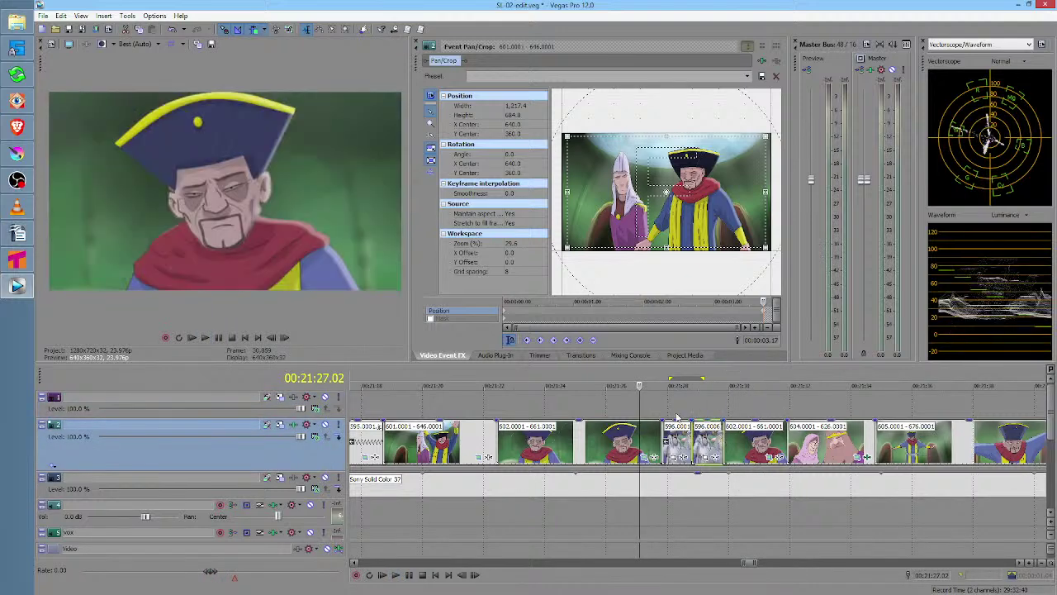
# Play the edit from the first 596 crowd shot through clip 604 to review the timing
pyautogui.click(676, 417)
pyautogui.press('l')
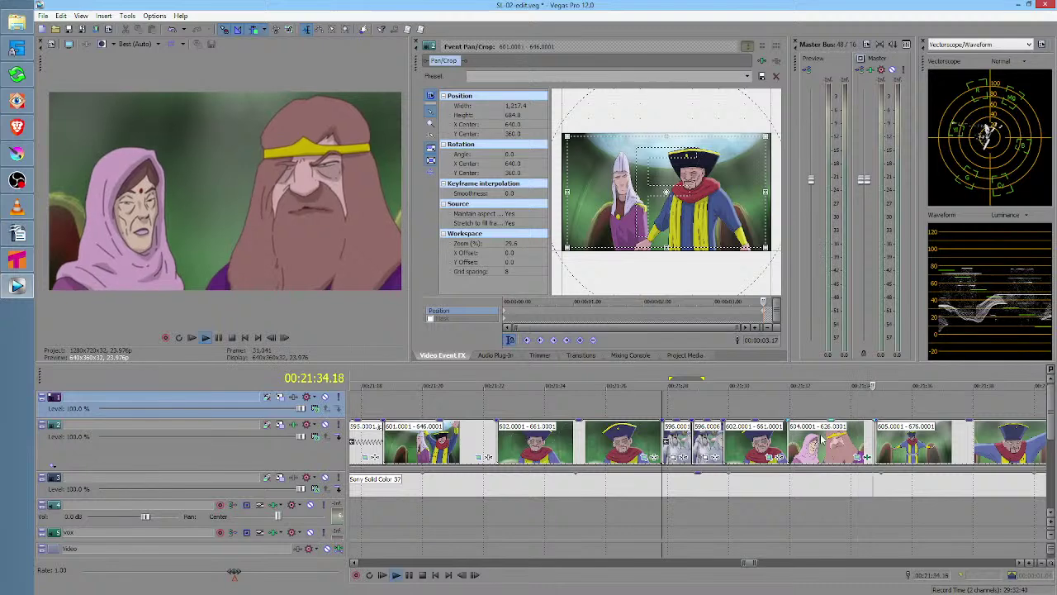
pyautogui.click(878, 411)
# Set a loop region from 00:21:11.22 to 00:24:58.14 and play the whole sequence from its start with looping on
pyautogui.scroll(-4, 892, 413)
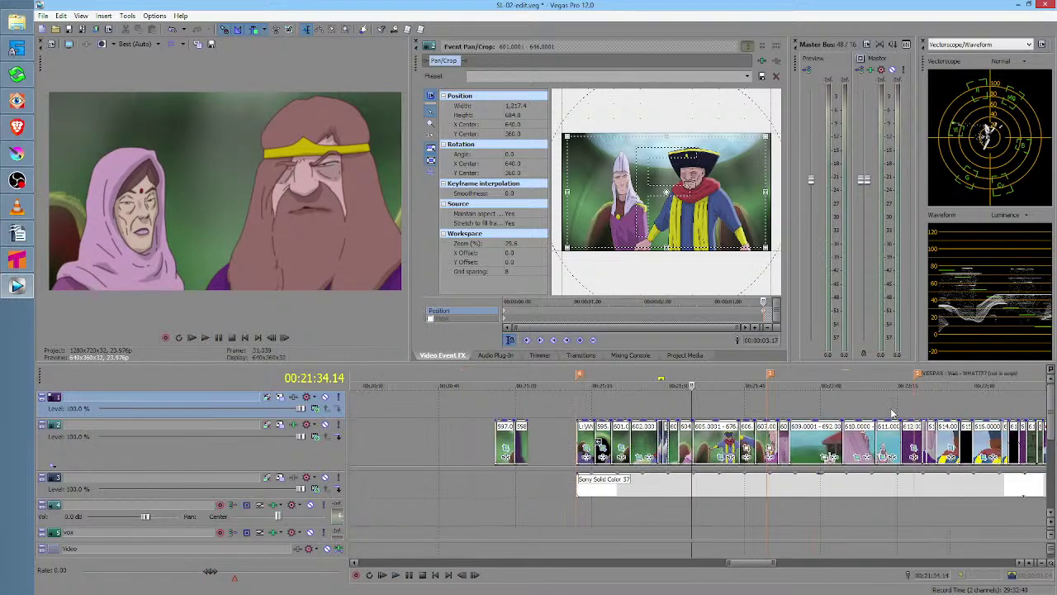
pyautogui.scroll(-2, 875, 414)
pyautogui.moveTo(650, 411); pyautogui.dragTo(865, 411)
pyautogui.press('space')
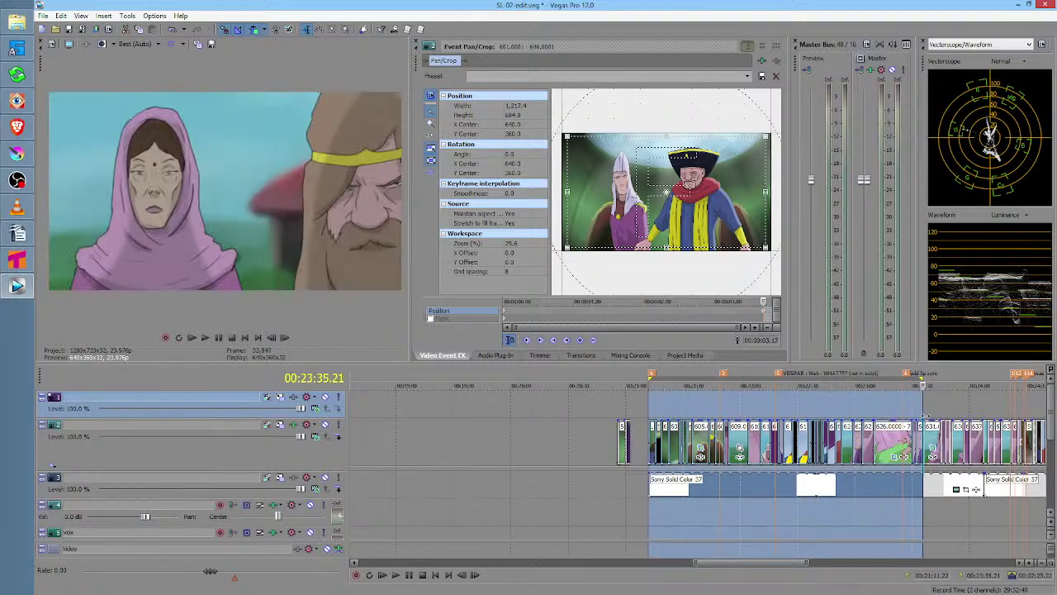
pyautogui.moveTo(1033, 411)
pyautogui.mouseDown()
pyautogui.moveTo(1045, 412)
pyautogui.moveTo(912, 413)
pyautogui.mouseUp()
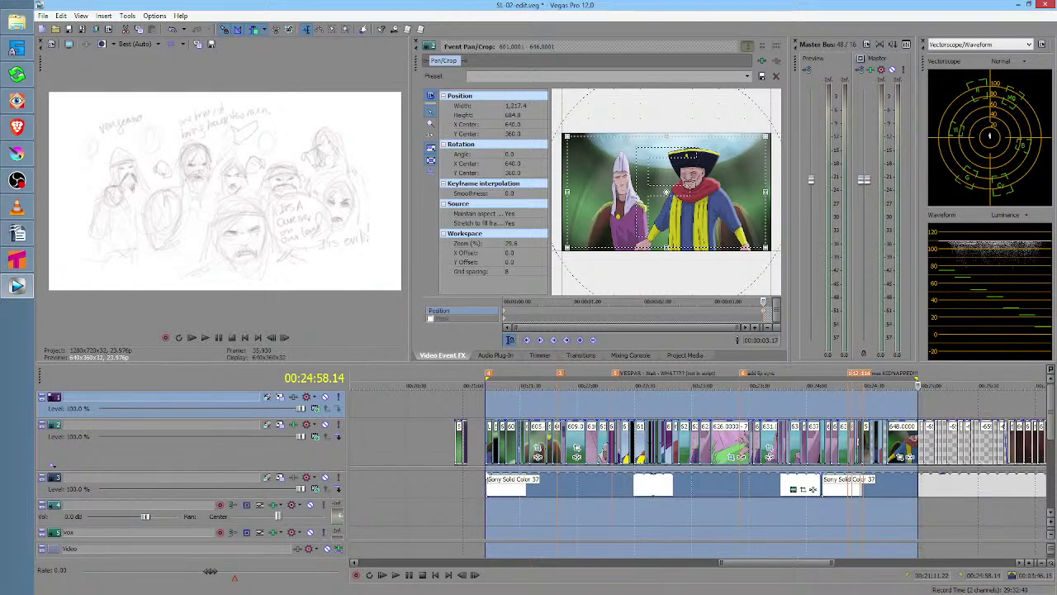
pyautogui.click(483, 387)
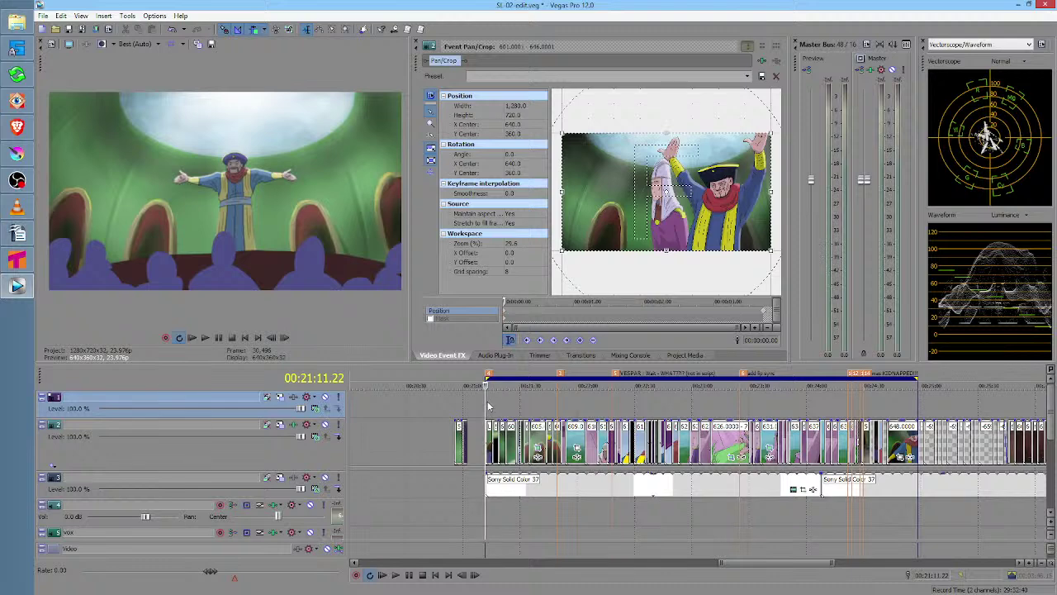
pyautogui.press('space')
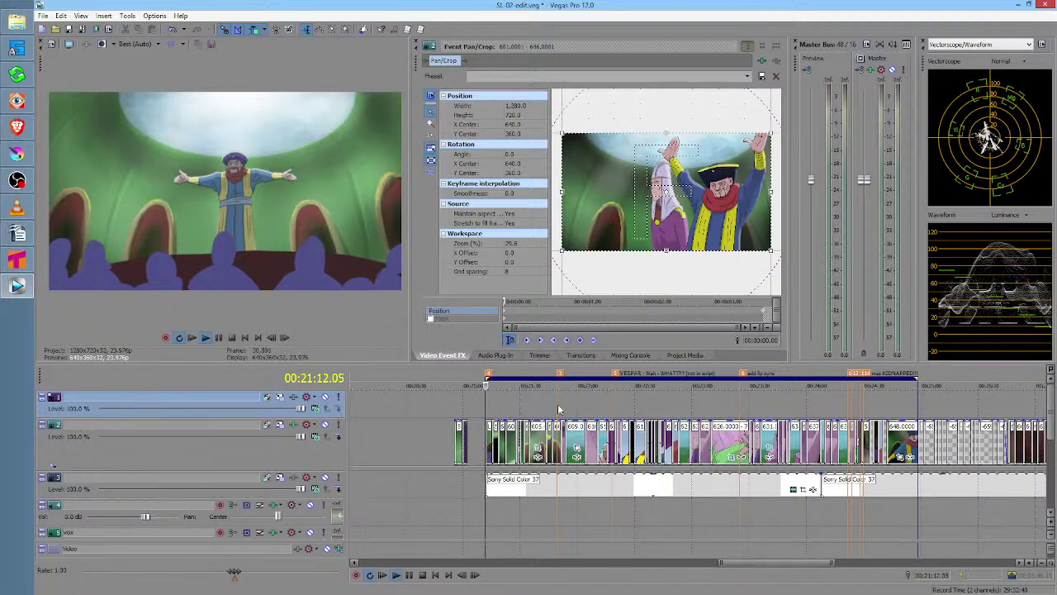
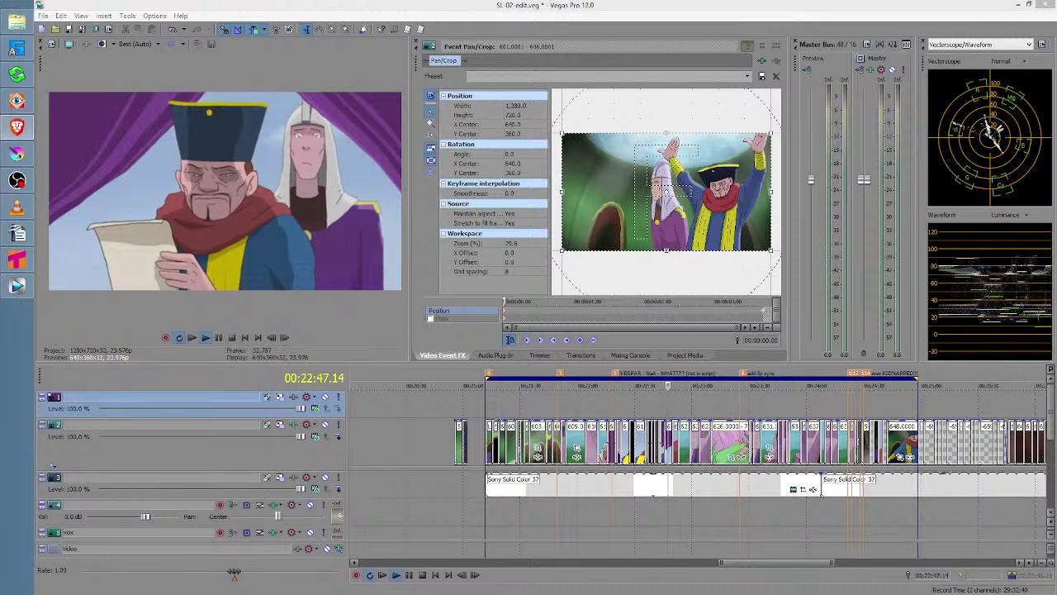
# Turn off loop playback and park the cursor at 00:21:22.10 near the start of the scene
pyautogui.click(504, 507)
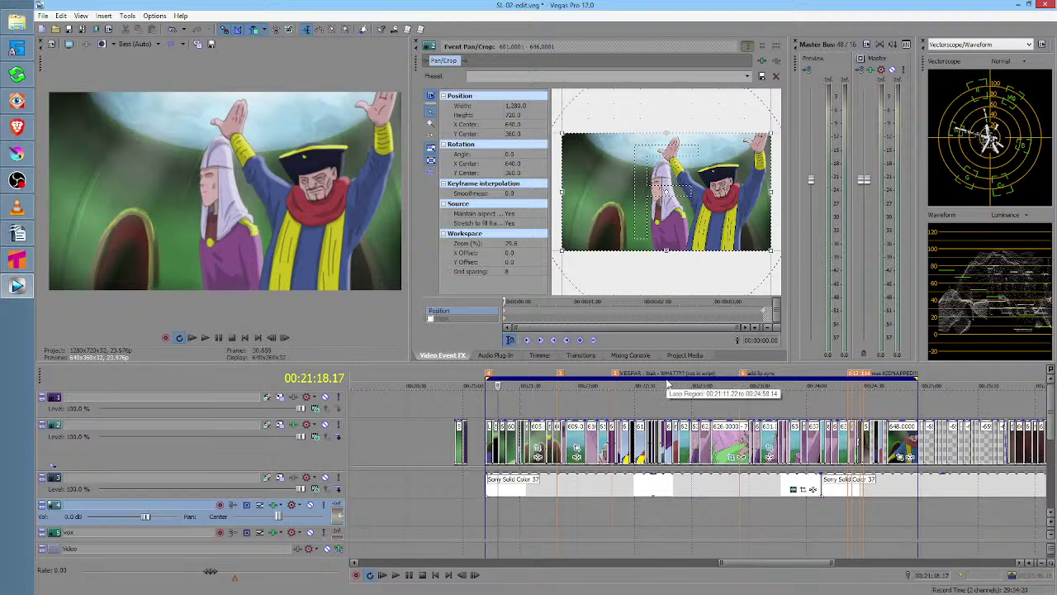
pyautogui.press('Escape')
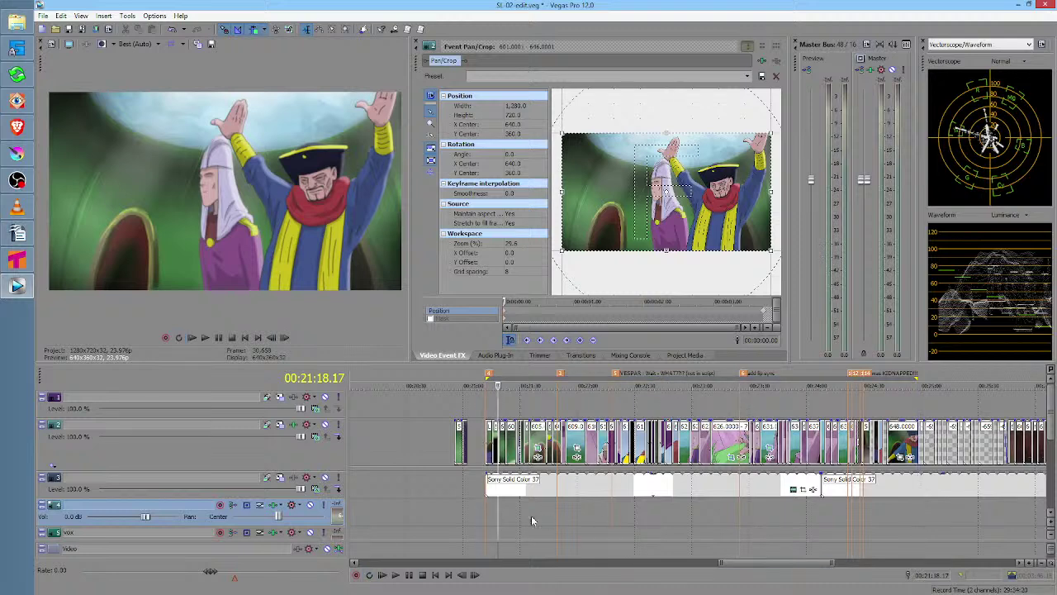
pyautogui.click(502, 510)
pyautogui.scroll(3, 502, 510)
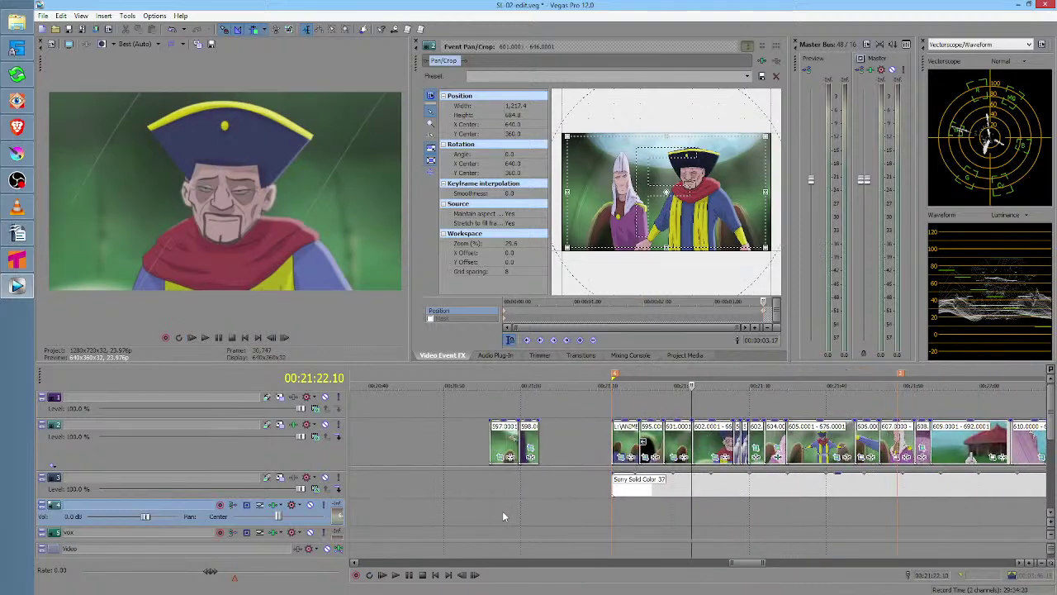
# Scrub through the shots between 00:21:21 and 00:21:35 to review clips 602 to 605
pyautogui.moveTo(682, 510); pyautogui.dragTo(775, 506)
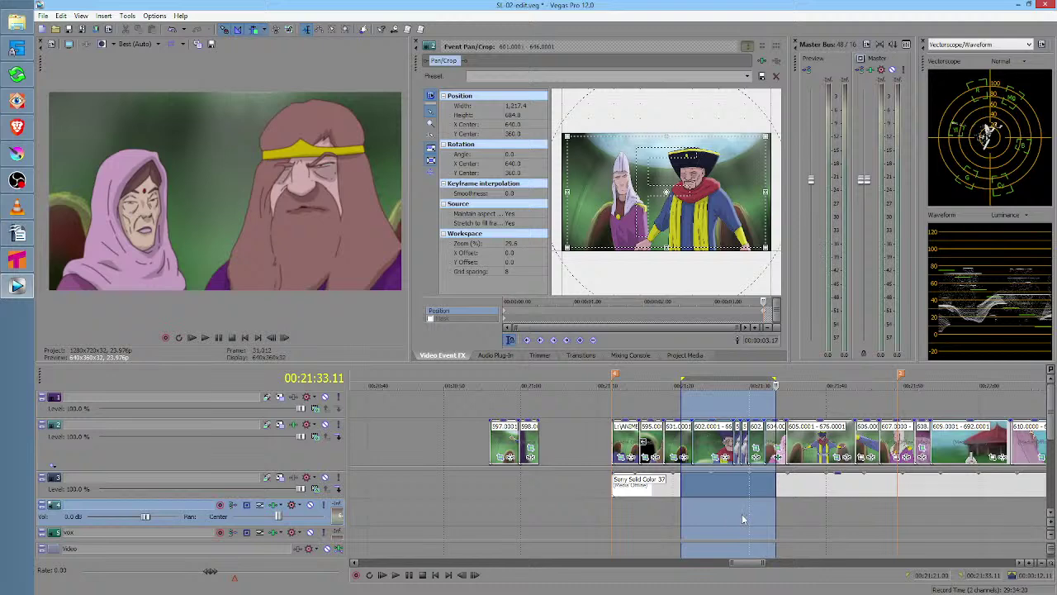
pyautogui.click(725, 507)
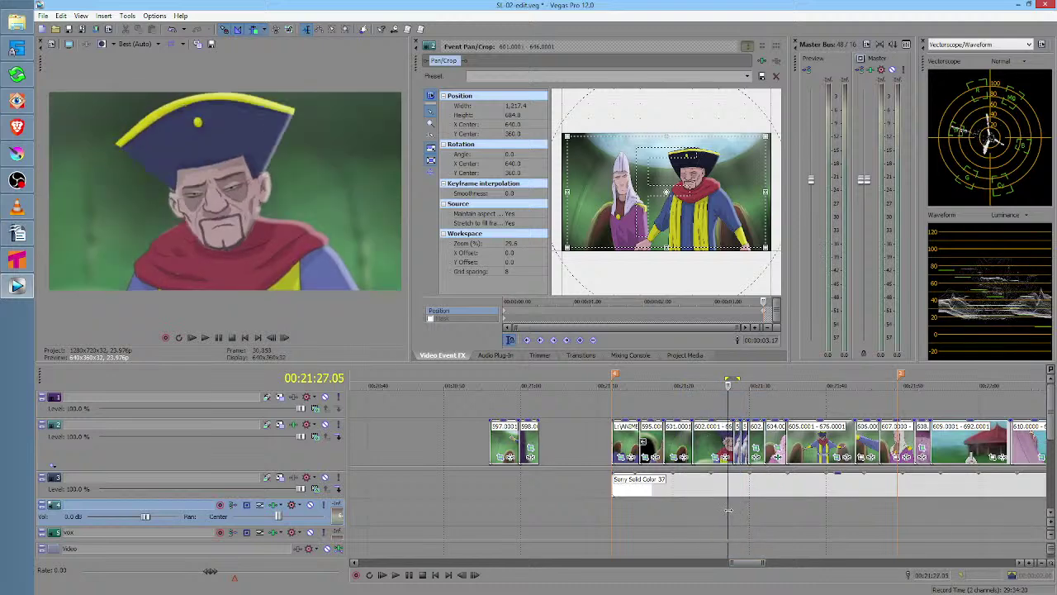
pyautogui.click(746, 510)
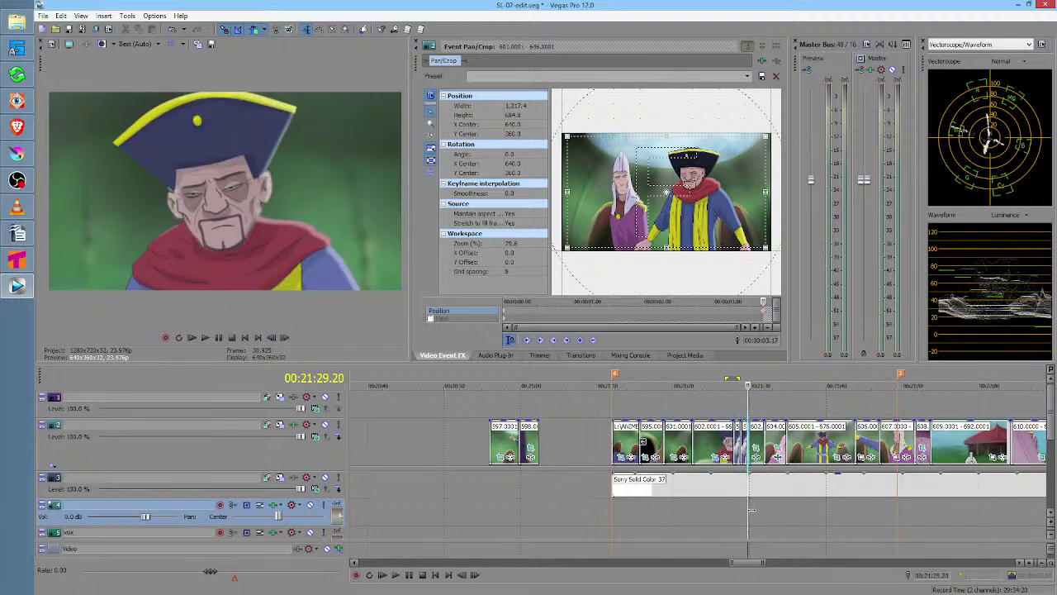
pyautogui.scroll(3, 752, 510)
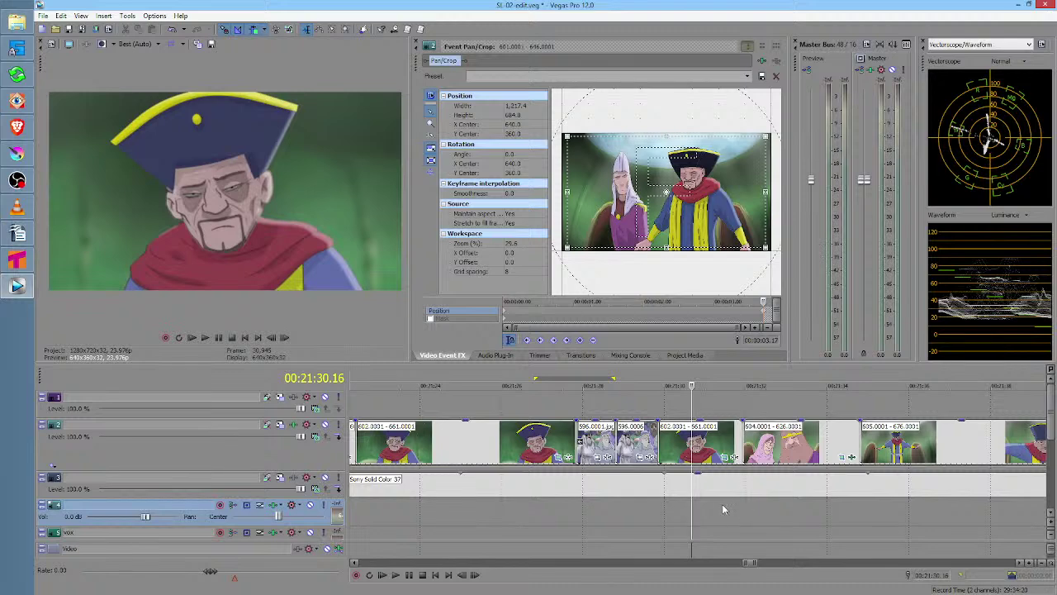
pyautogui.moveTo(647, 515); pyautogui.dragTo(899, 500)
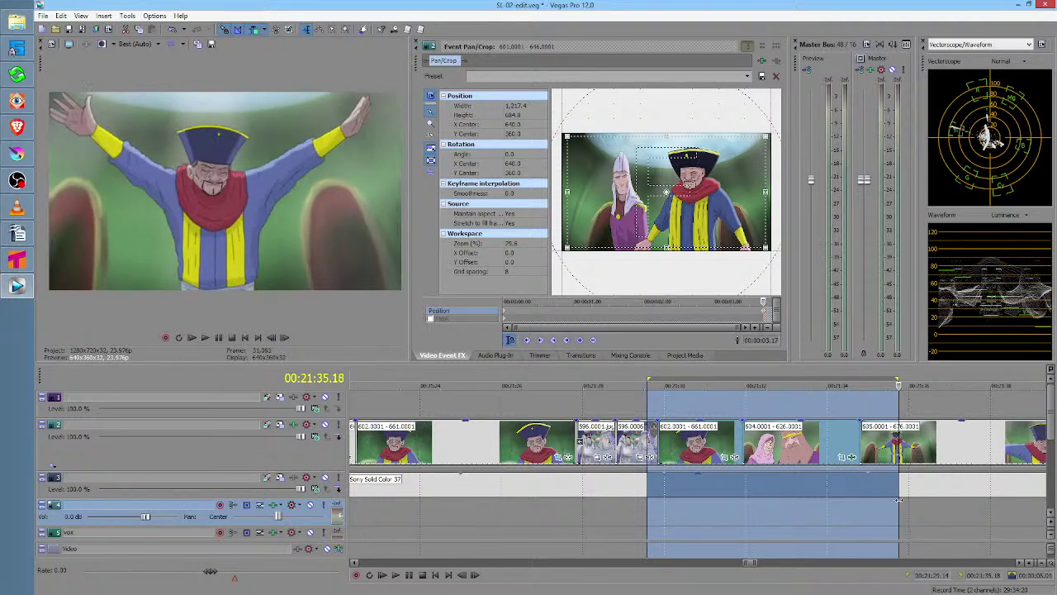
# Scrub from 00:21:35 to 00:22:00.22 to examine the shots in clips 605 to 609
pyautogui.hscroll(6, 751, 506)
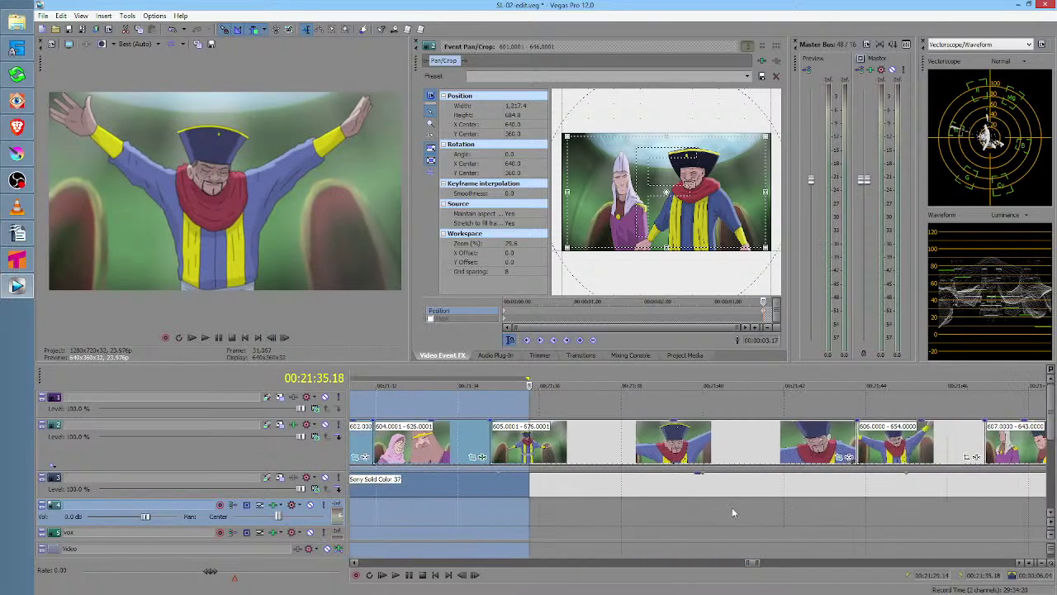
pyautogui.moveTo(499, 510); pyautogui.dragTo(953, 518)
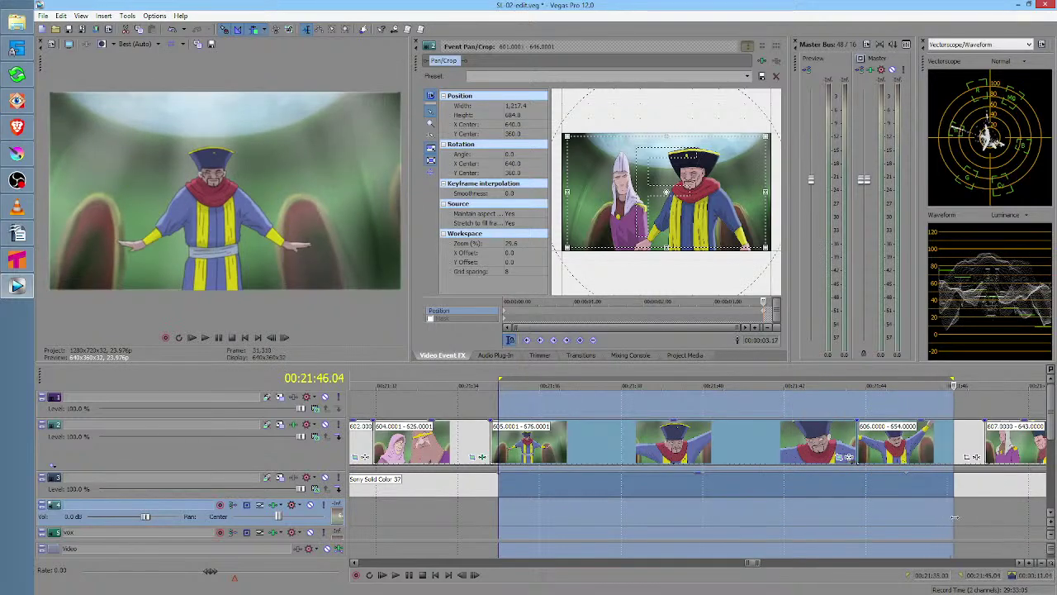
pyautogui.hscroll(5, 748, 508)
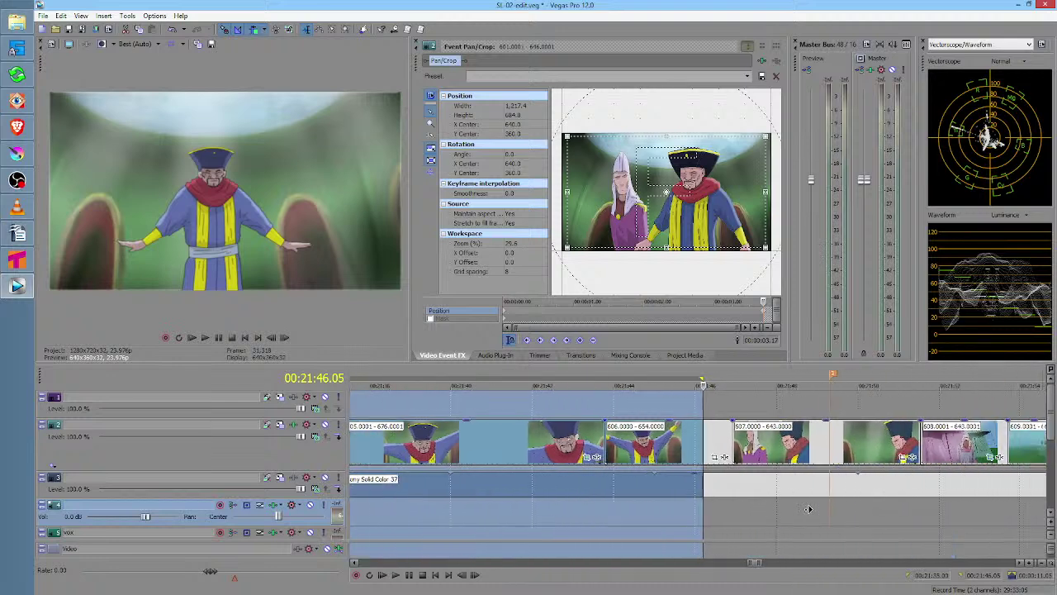
pyautogui.moveTo(564, 513); pyautogui.dragTo(783, 522)
pyautogui.hscroll(3, 752, 521)
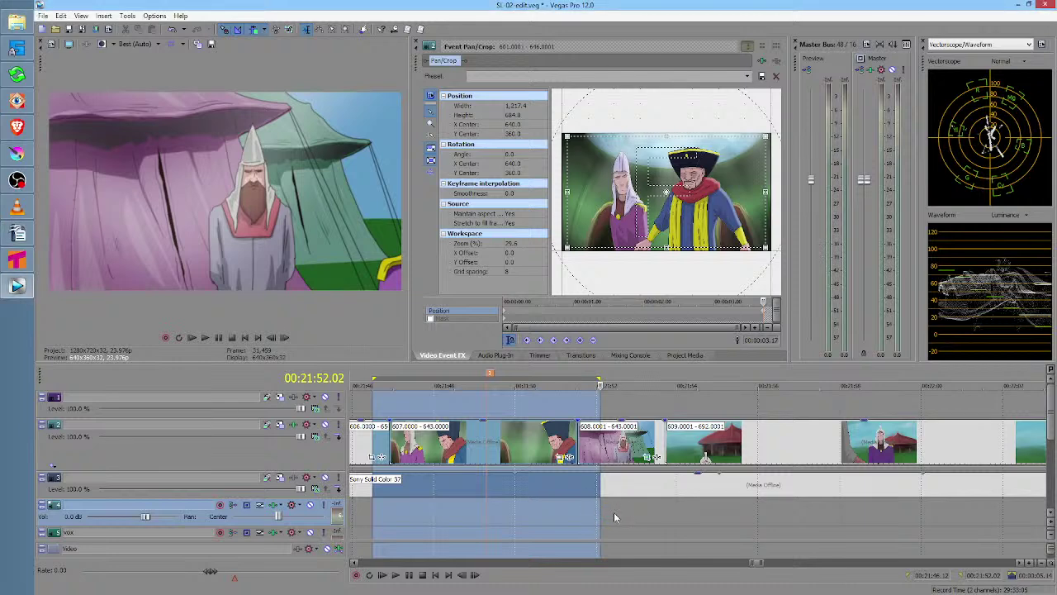
pyautogui.moveTo(602, 518); pyautogui.dragTo(957, 510)
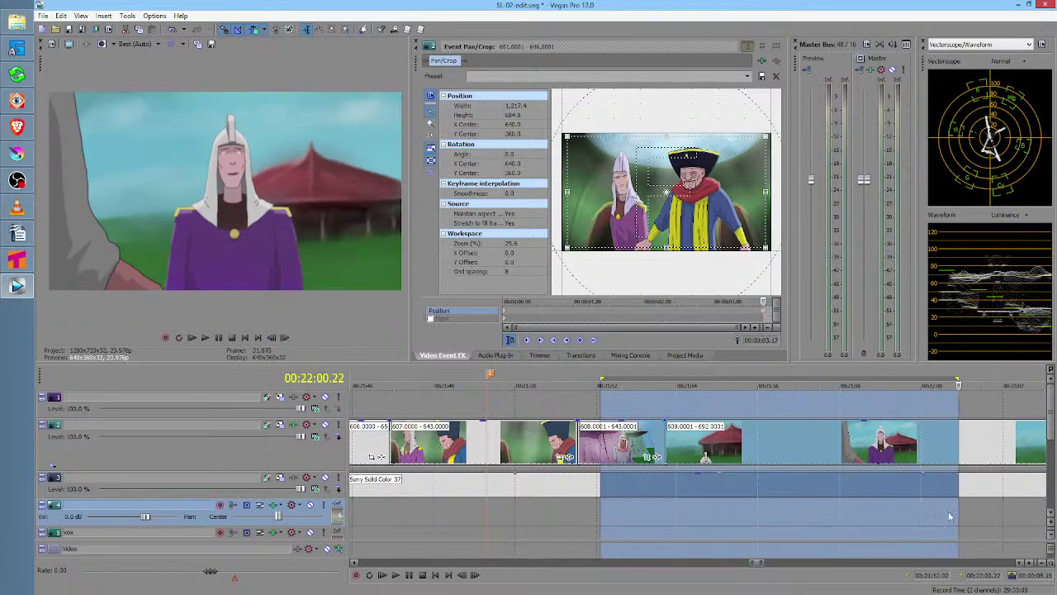
# Scrub on from about 00:22:03 to 00:22:31.19 to review the shots up to clip 615
pyautogui.hscroll(6, 846, 518)
pyautogui.moveTo(543, 511); pyautogui.dragTo(954, 500)
pyautogui.hscroll(6, 801, 509)
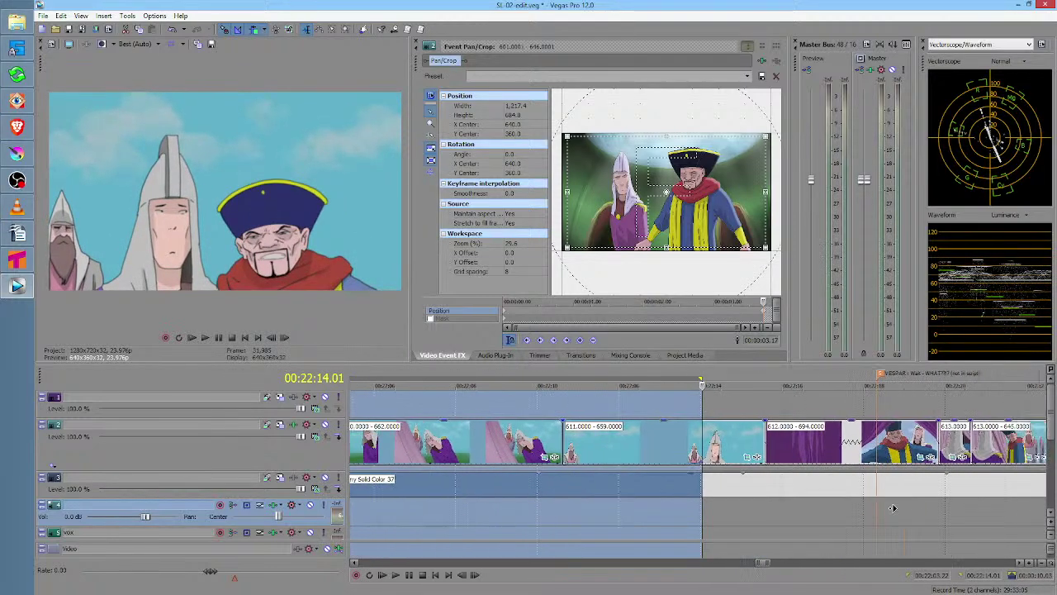
pyautogui.moveTo(501, 517); pyautogui.dragTo(883, 508)
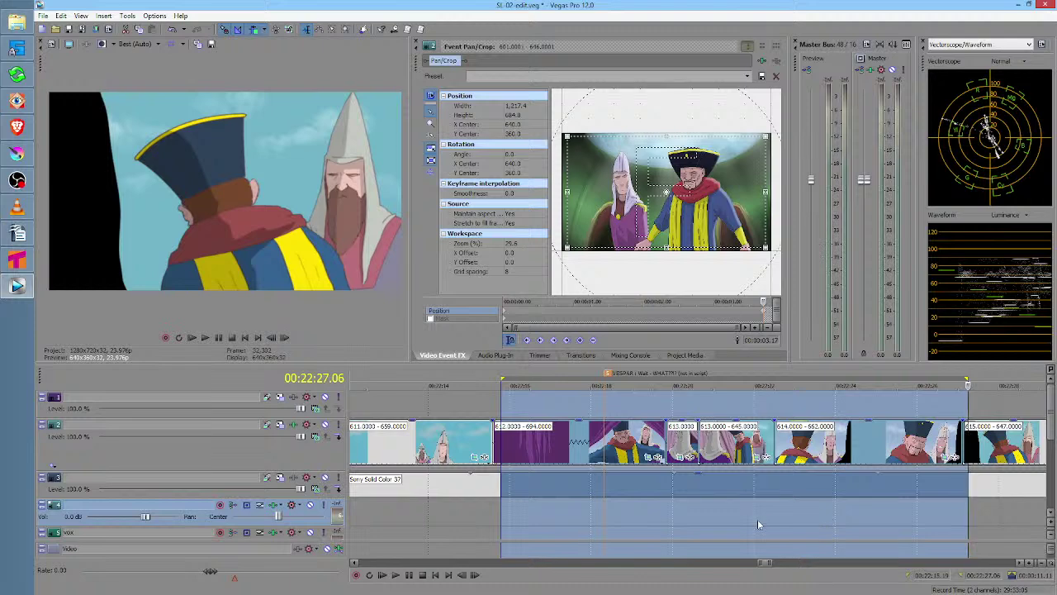
pyautogui.moveTo(543, 519); pyautogui.dragTo(710, 527)
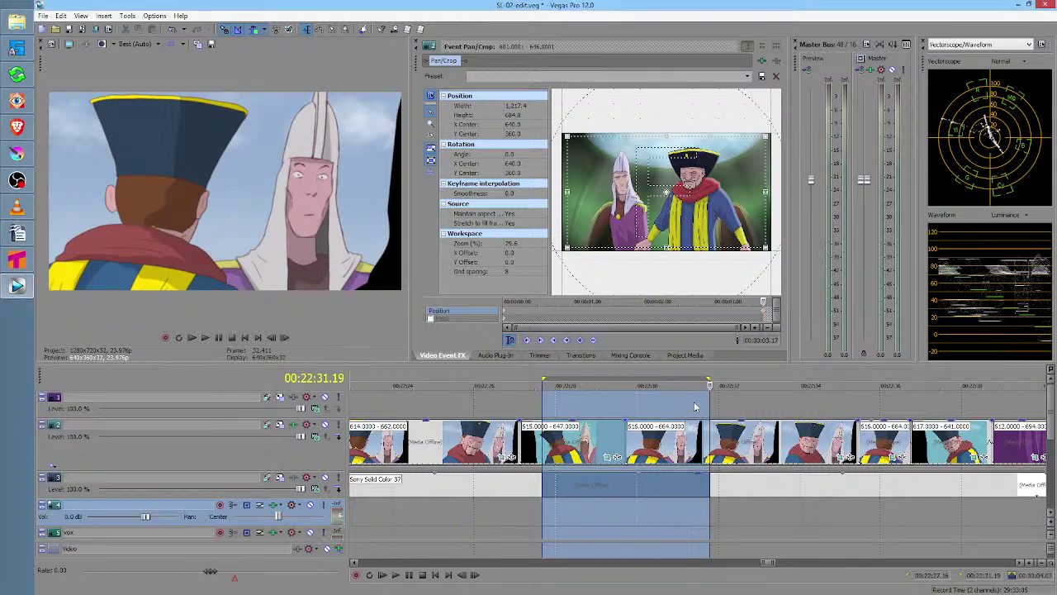
# Clear the time selection and scrub from about 00:22:32 to 00:24:33.10 to review the middle of the scene
pyautogui.click(712, 411)
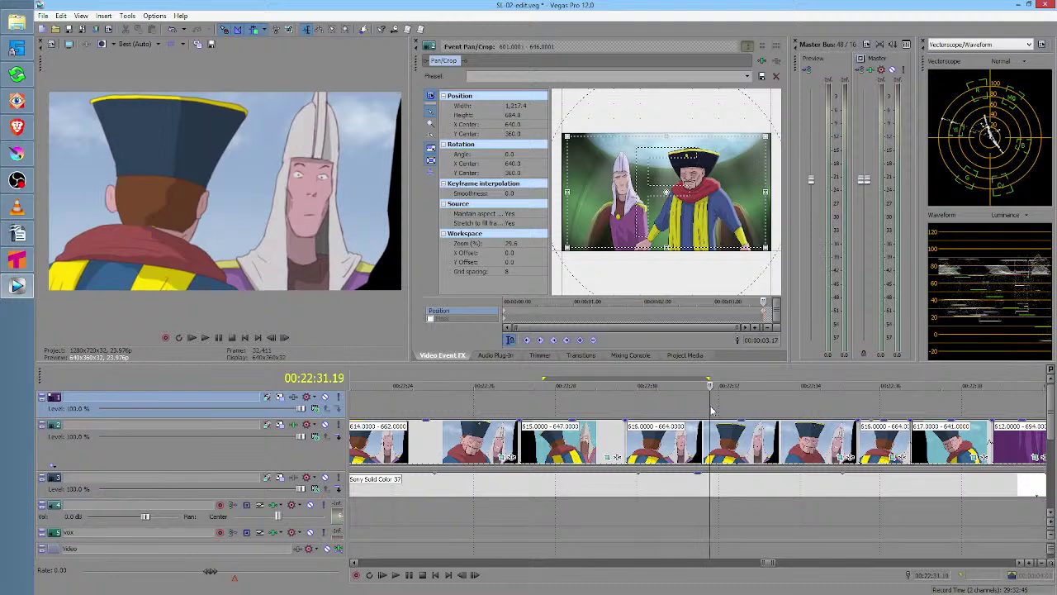
pyautogui.moveTo(721, 410); pyautogui.dragTo(731, 385)
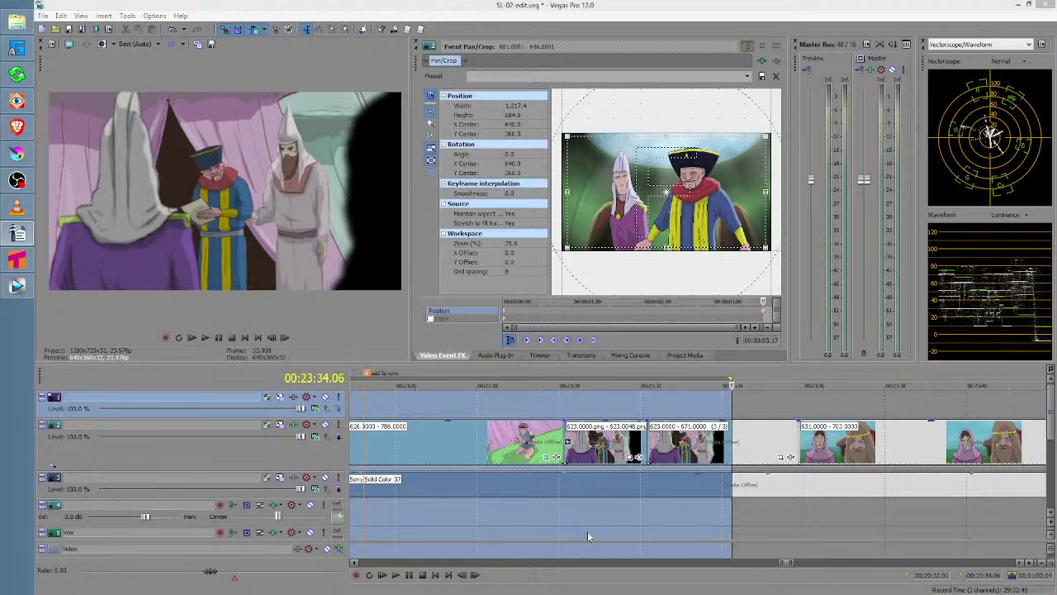
pyautogui.click(775, 515)
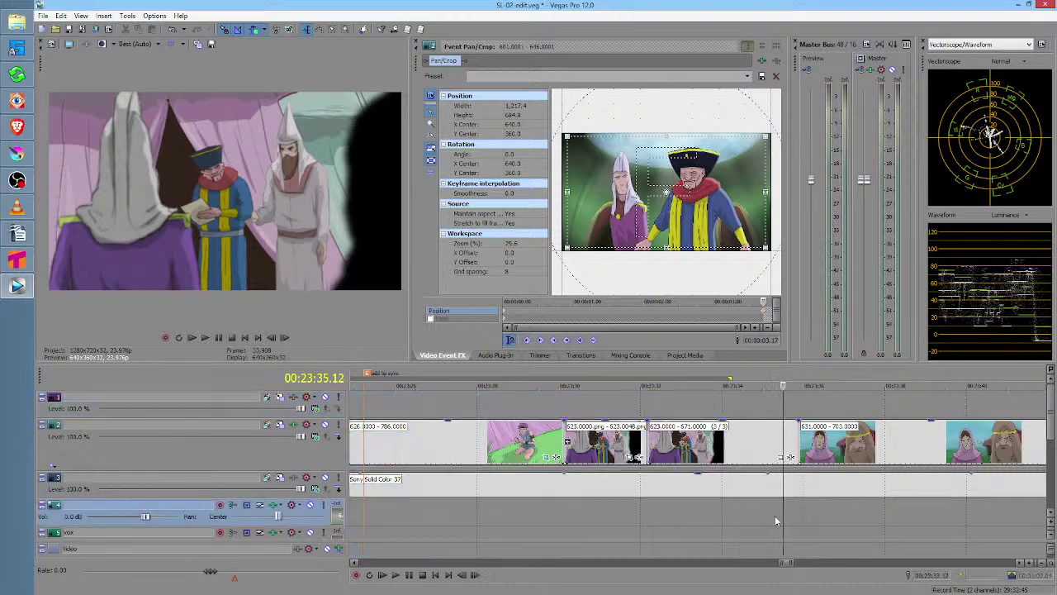
pyautogui.moveTo(774, 512); pyautogui.dragTo(712, 500)
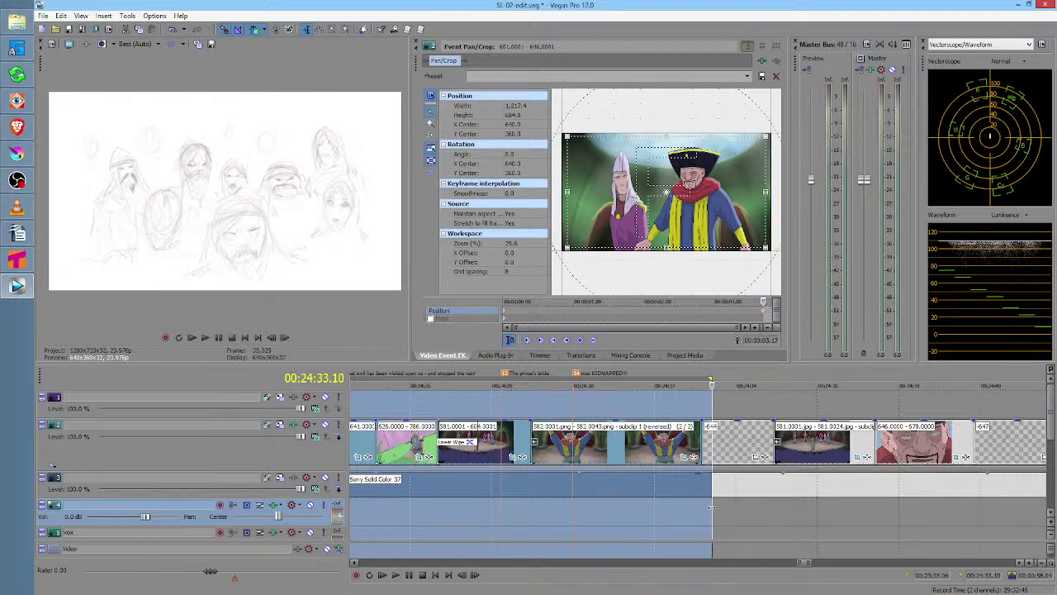
# Play the sequence from 00:24:29.01 through the arms-raised shot into the wide stage shot, then stop playback
pyautogui.hscroll(3, 669, 518)
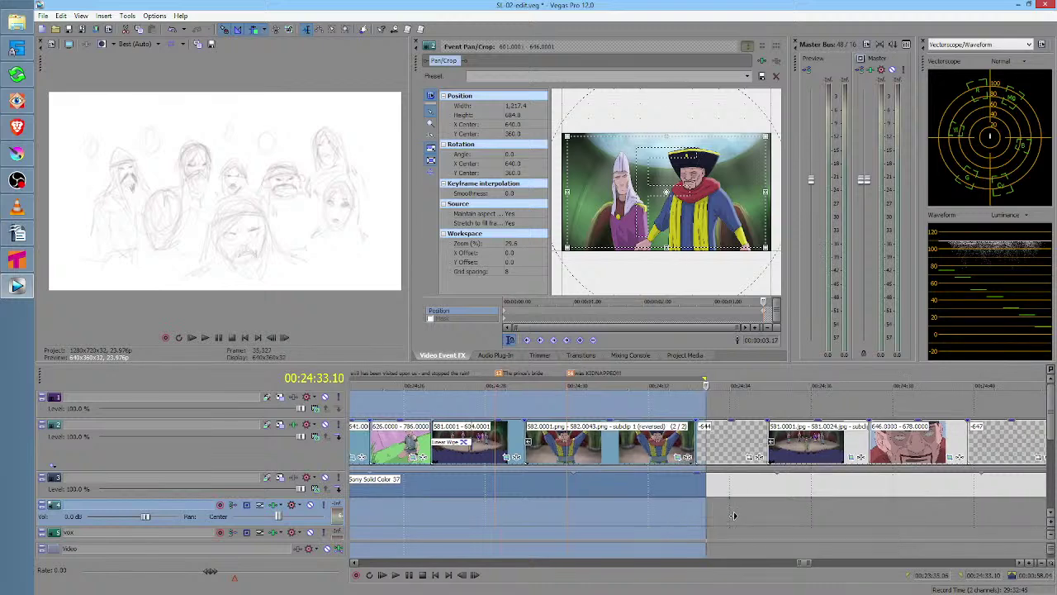
pyautogui.moveTo(483, 520)
pyautogui.mouseDown()
pyautogui.moveTo(527, 517)
pyautogui.moveTo(413, 516)
pyautogui.moveTo(477, 518)
pyautogui.mouseUp()
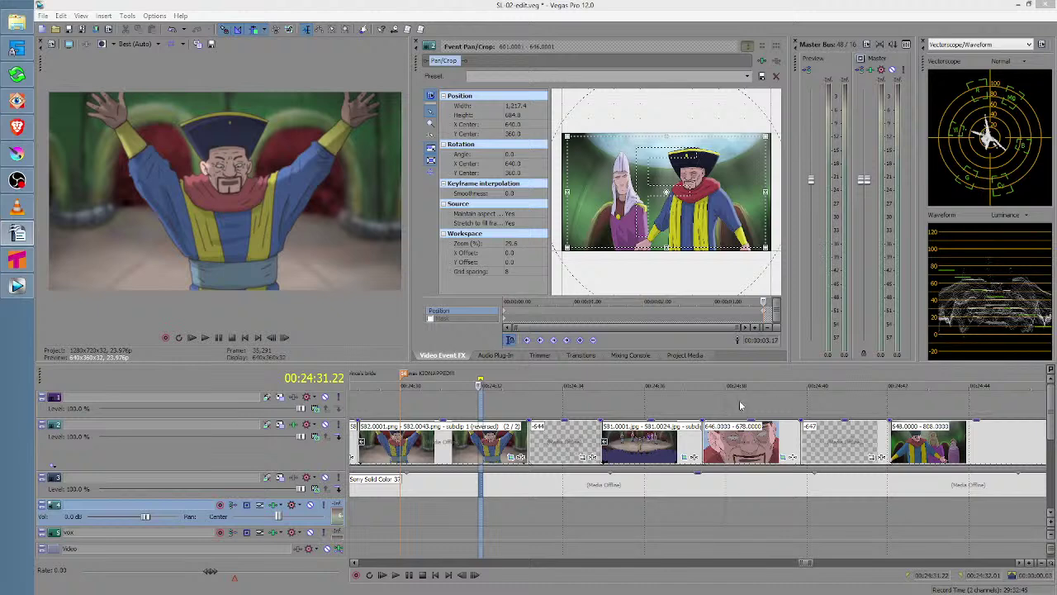
pyautogui.click(361, 514)
pyautogui.press('space')
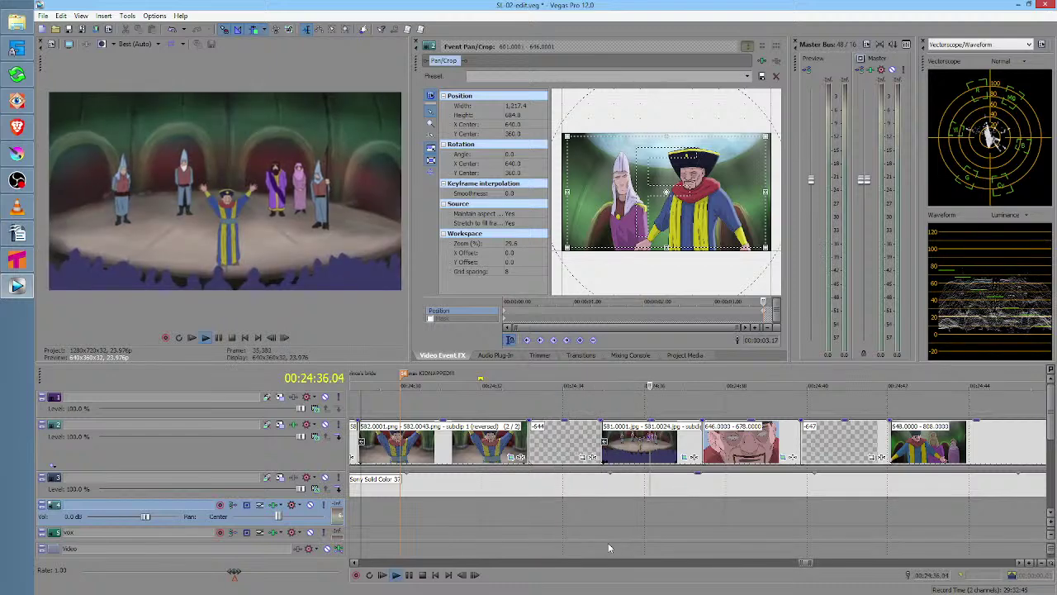
pyautogui.press('space')
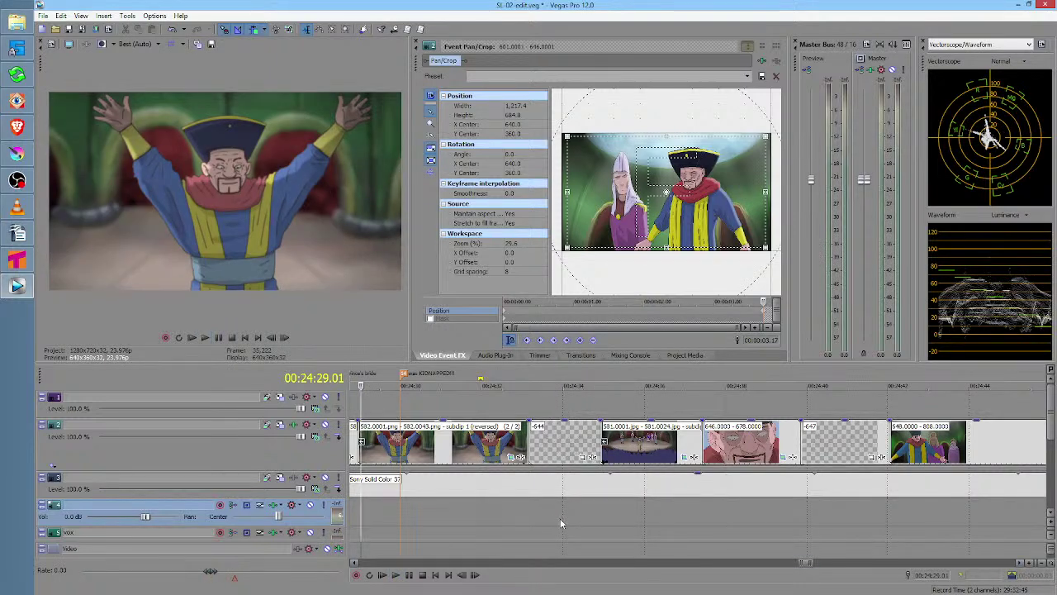
# Scrub from 00:24:33 to 00:24:58.14 to review clips 644 to 648 up to the first sketch of the crowd
pyautogui.moveTo(535, 519); pyautogui.dragTo(898, 505)
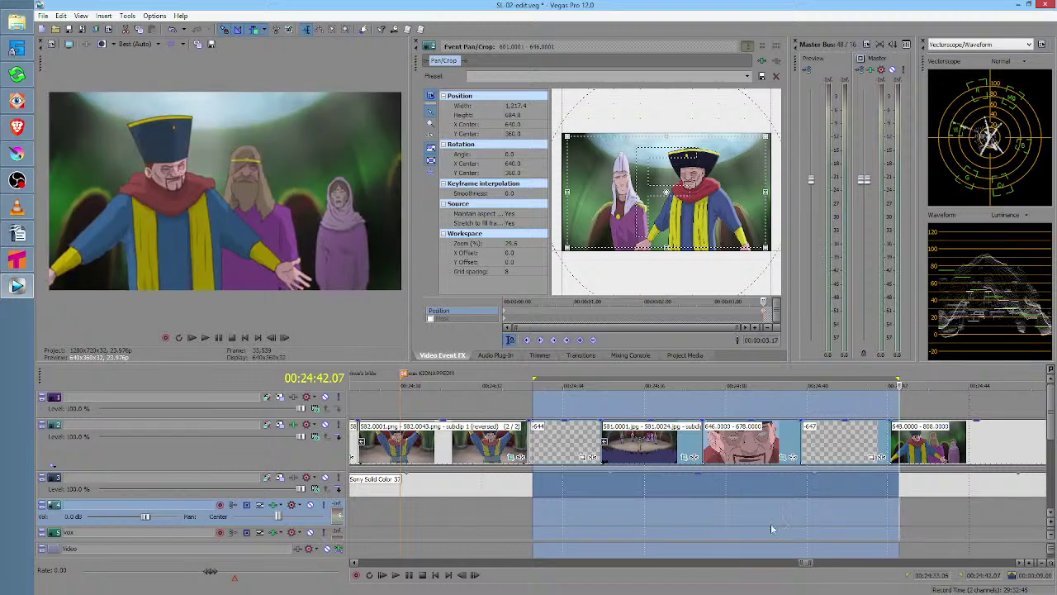
pyautogui.scroll(-5, 684, 511)
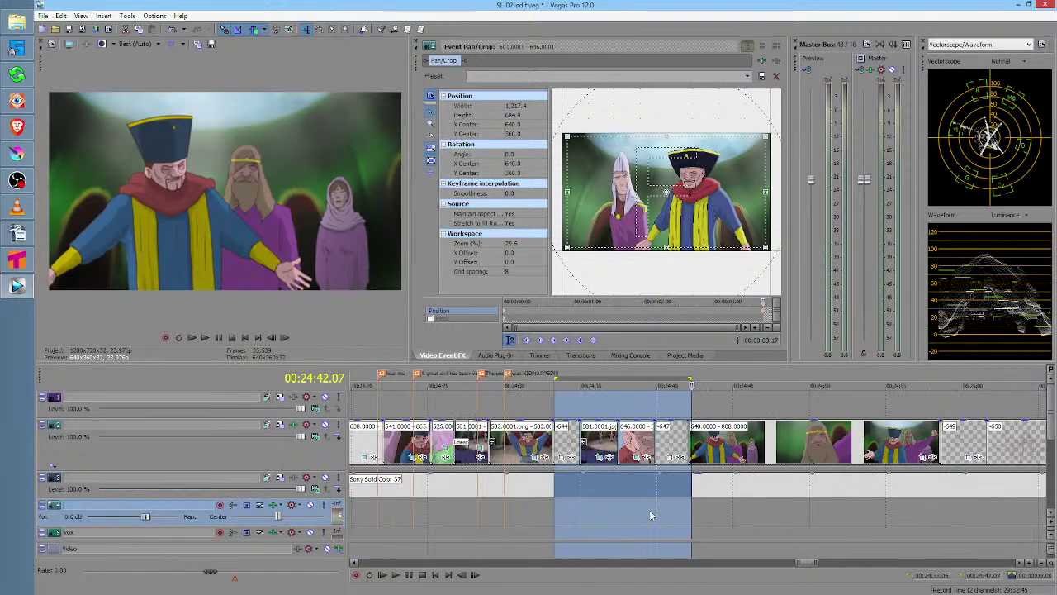
pyautogui.hscroll(3, 635, 511)
pyautogui.moveTo(559, 512); pyautogui.dragTo(692, 509)
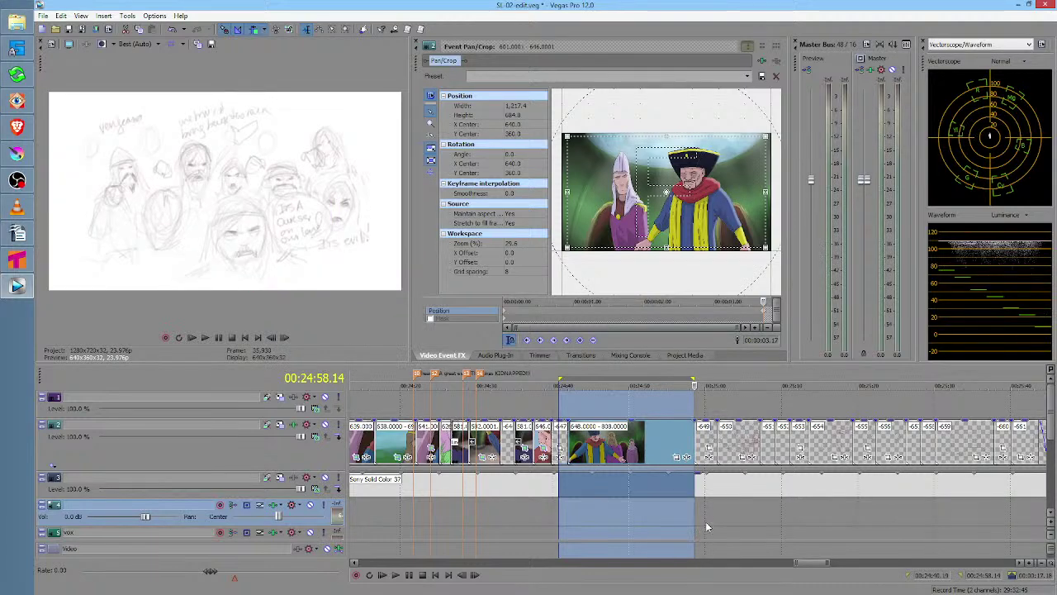
# Scrub closely over sketch clip 649 into the start of clip 650, and place the cursor at 00:25:02.08
pyautogui.click(706, 526)
pyautogui.scroll(4, 710, 520)
pyautogui.moveTo(603, 525); pyautogui.dragTo(699, 506)
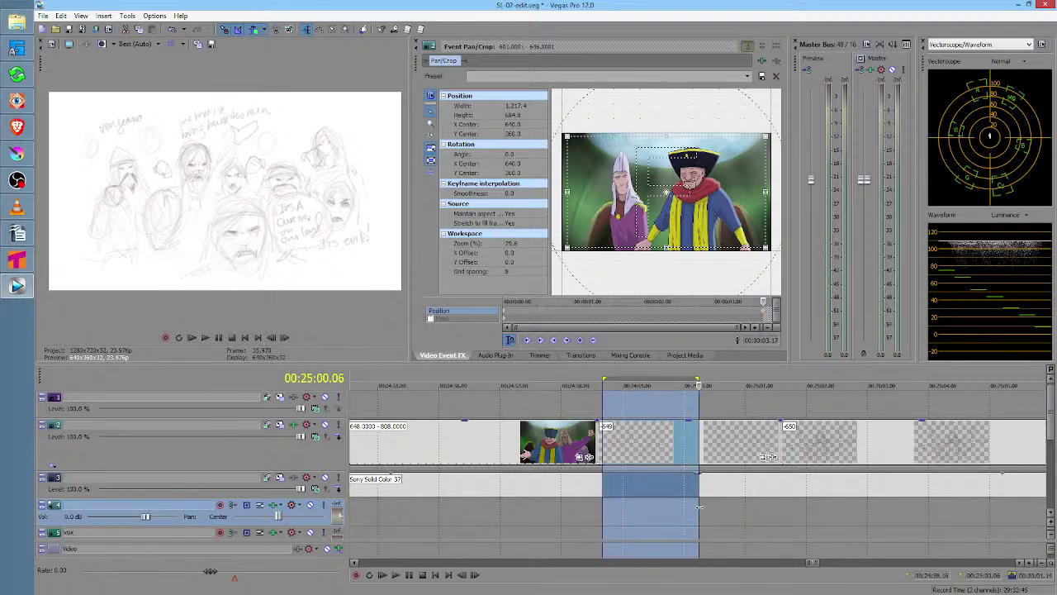
pyautogui.click(700, 512)
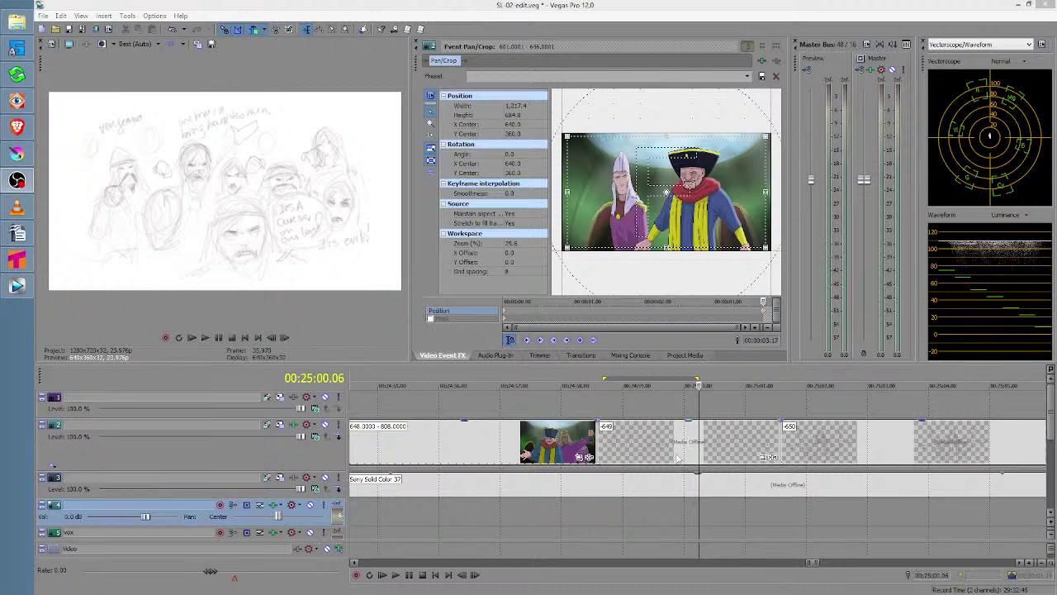
pyautogui.click(649, 401)
pyautogui.moveTo(648, 405); pyautogui.dragTo(780, 406)
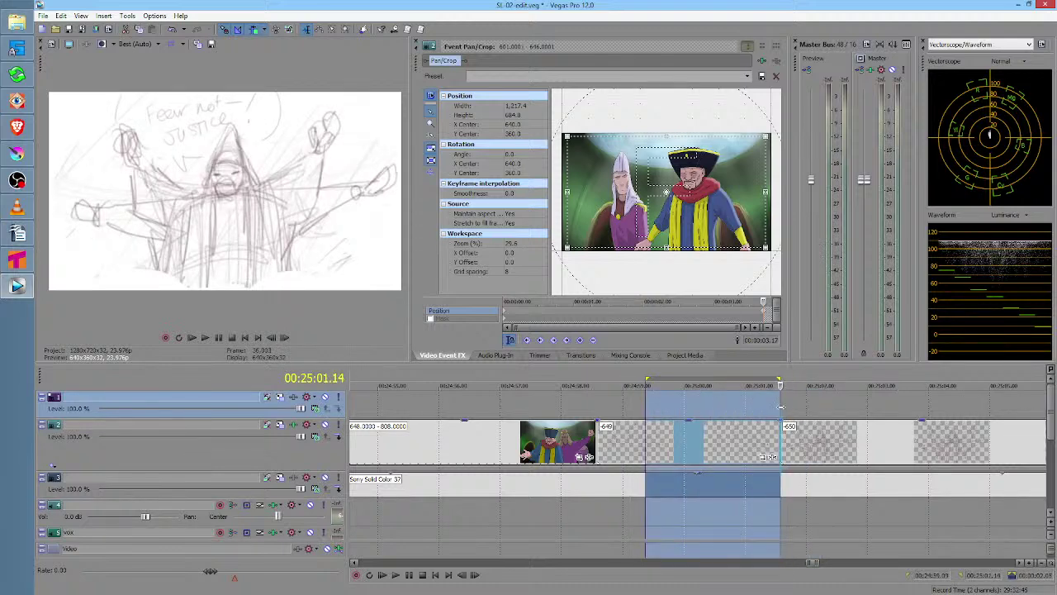
pyautogui.click(785, 411)
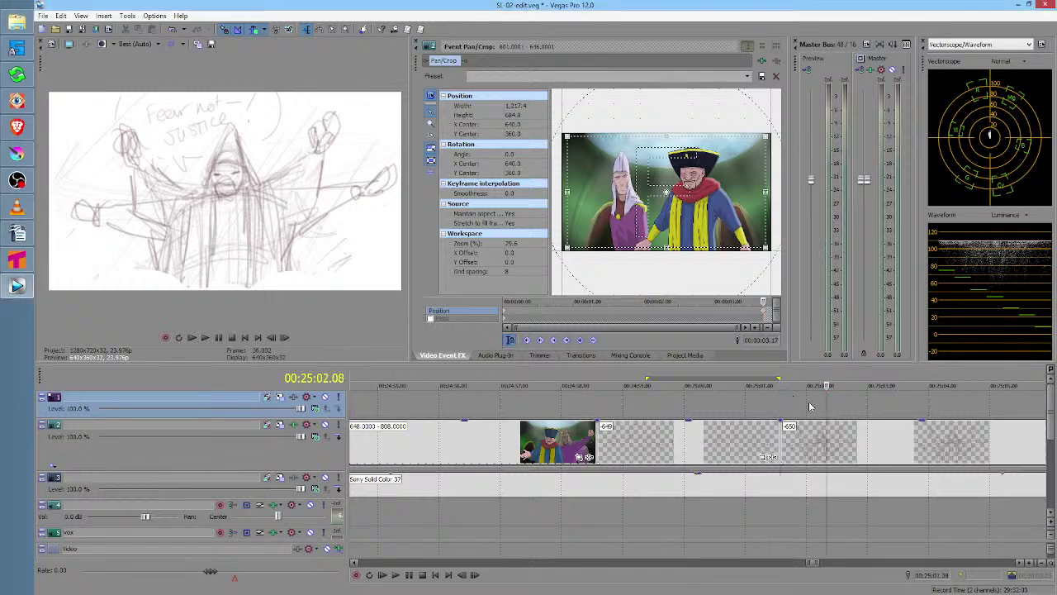
# Scrub through sketch clips 650 to 654 up to 00:25:13.09, and return the cursor to 00:25:09.06 in clip 652
pyautogui.scroll(-3, 799, 404)
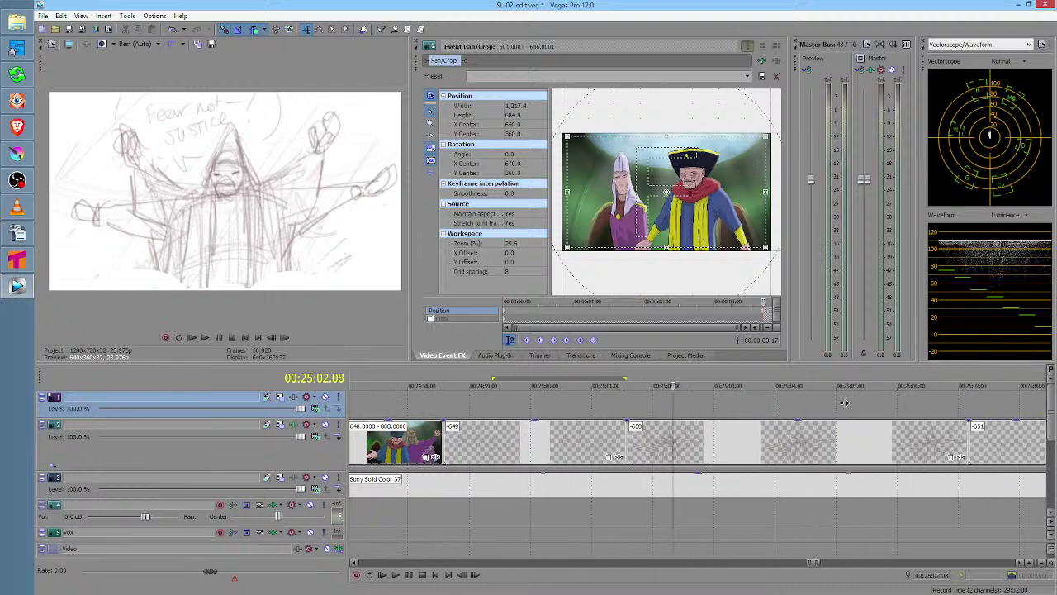
pyautogui.hscroll(3, 789, 406)
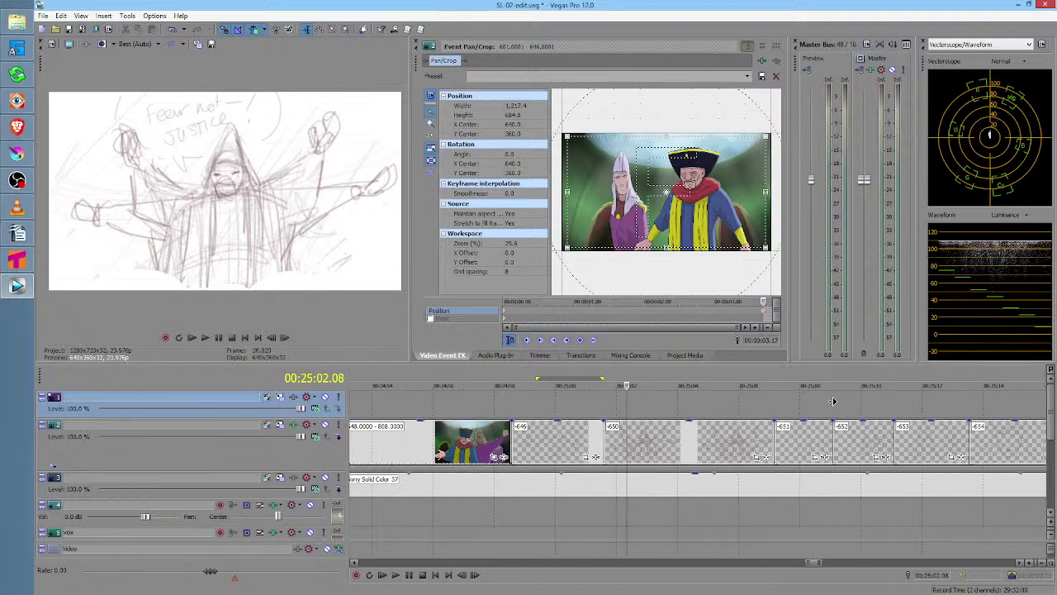
pyautogui.moveTo(542, 403); pyautogui.dragTo(898, 405)
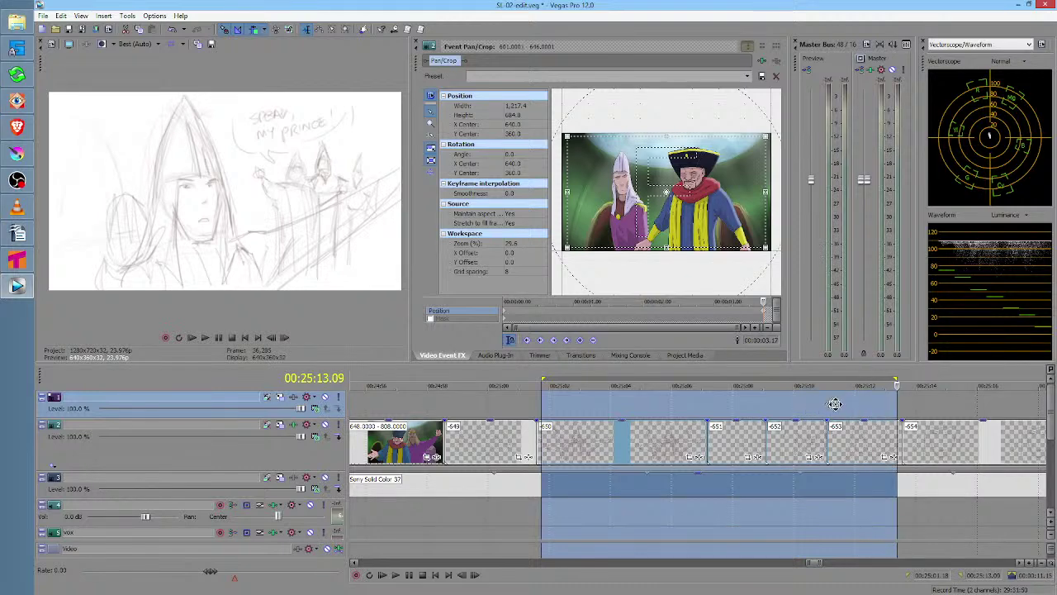
pyautogui.hscroll(-2, 817, 408)
pyautogui.click(811, 410)
pyautogui.hscroll(8, 784, 410)
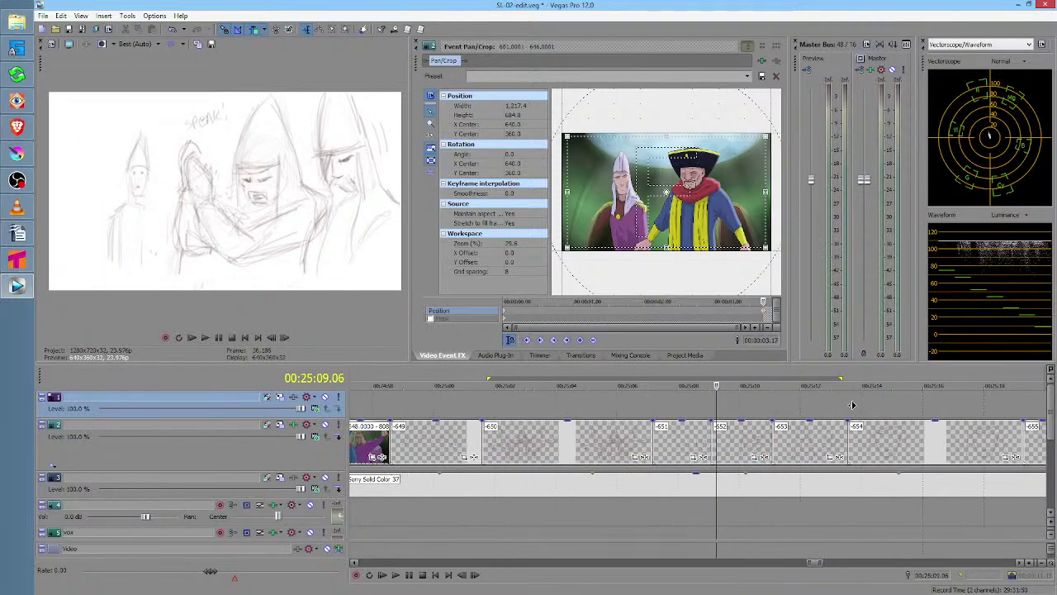
# Scrub through sketch clips 653 to 659, from about 00:25:13 up to 00:25:33.05, to review the drawings
pyautogui.moveTo(614, 411)
pyautogui.mouseDown()
pyautogui.moveTo(659, 406)
pyautogui.moveTo(571, 402)
pyautogui.moveTo(758, 405)
pyautogui.mouseUp()
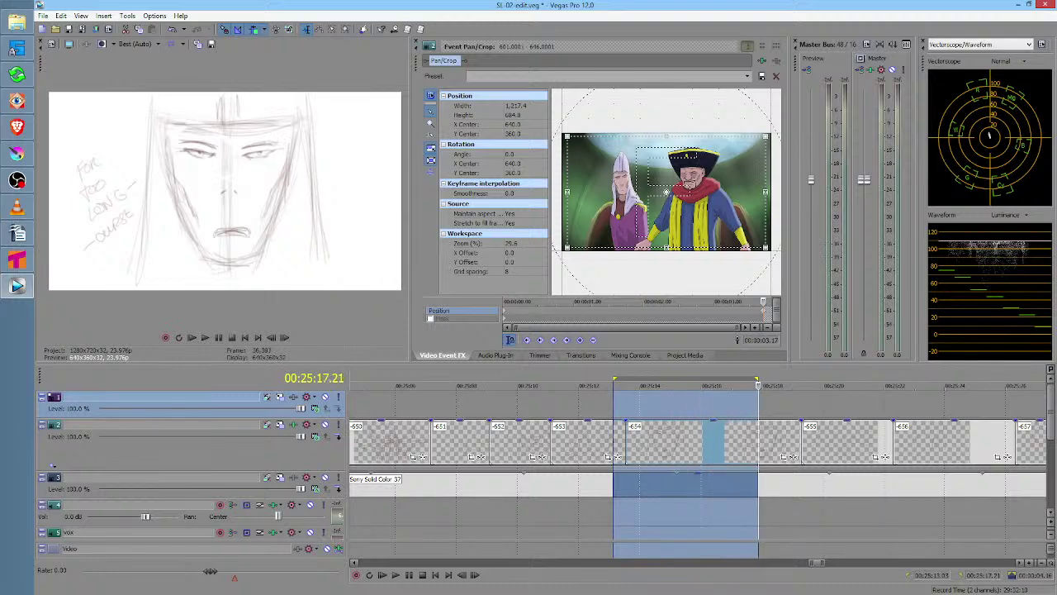
pyautogui.click(716, 407)
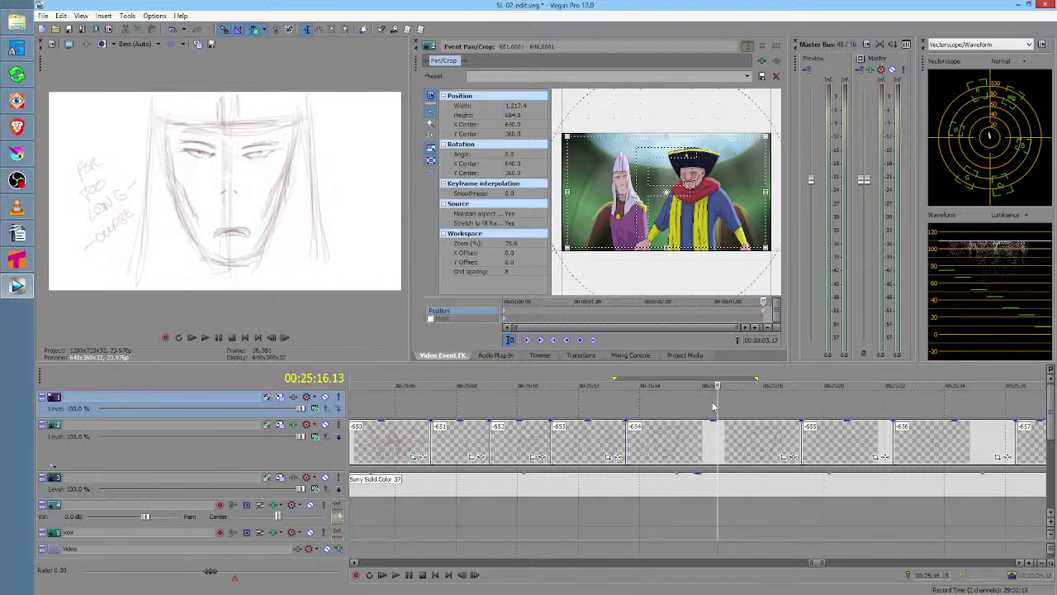
pyautogui.moveTo(700, 407); pyautogui.dragTo(919, 408)
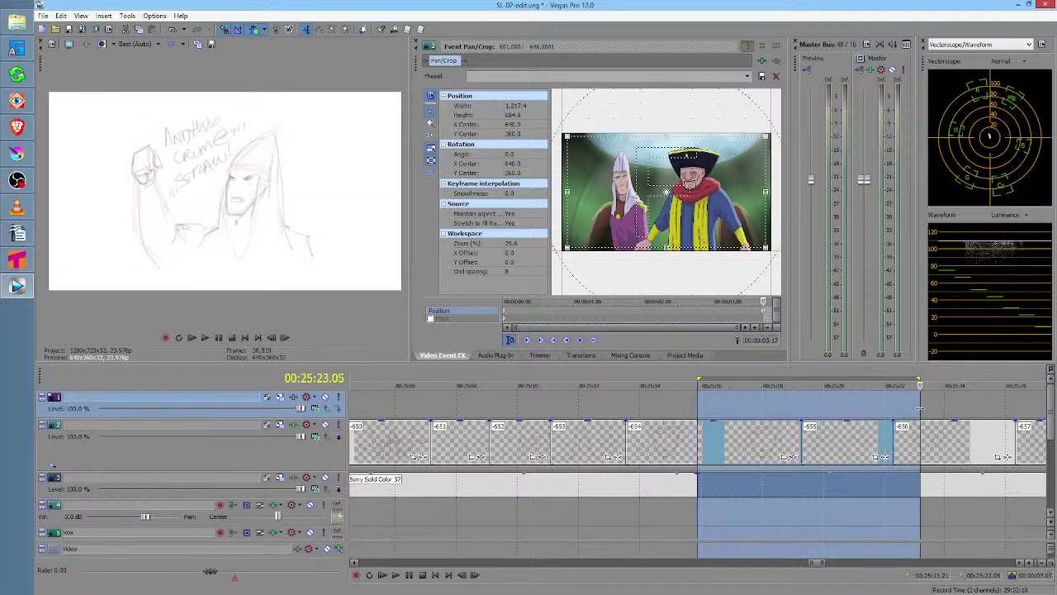
pyautogui.moveTo(938, 409)
pyautogui.mouseDown()
pyautogui.moveTo(1045, 409)
pyautogui.moveTo(714, 409)
pyautogui.moveTo(919, 409)
pyautogui.mouseUp()
pyautogui.hscroll(5, 851, 415)
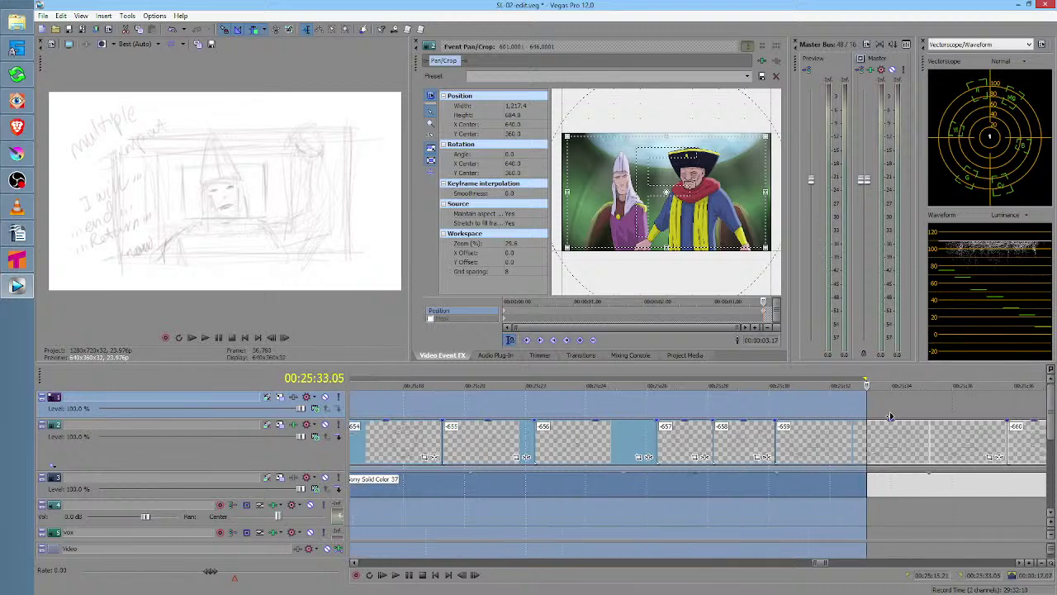
# Mark the whole run of rough sketches, clips 649 to 661, and scrub through the coloured shots that follow up to 00:26:13.12
pyautogui.moveTo(566, 405); pyautogui.dragTo(648, 426)
pyautogui.scroll(-5, 649, 427)
pyautogui.moveTo(504, 411); pyautogui.dragTo(743, 406)
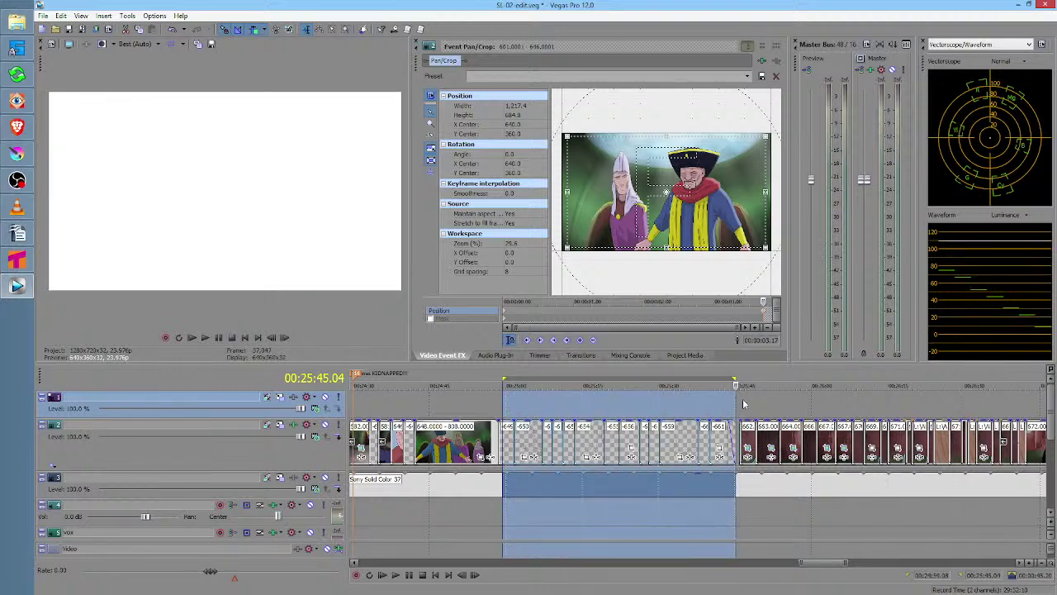
pyautogui.click(741, 404)
pyautogui.hscroll(3, 790, 405)
pyautogui.scroll(-3, 795, 408)
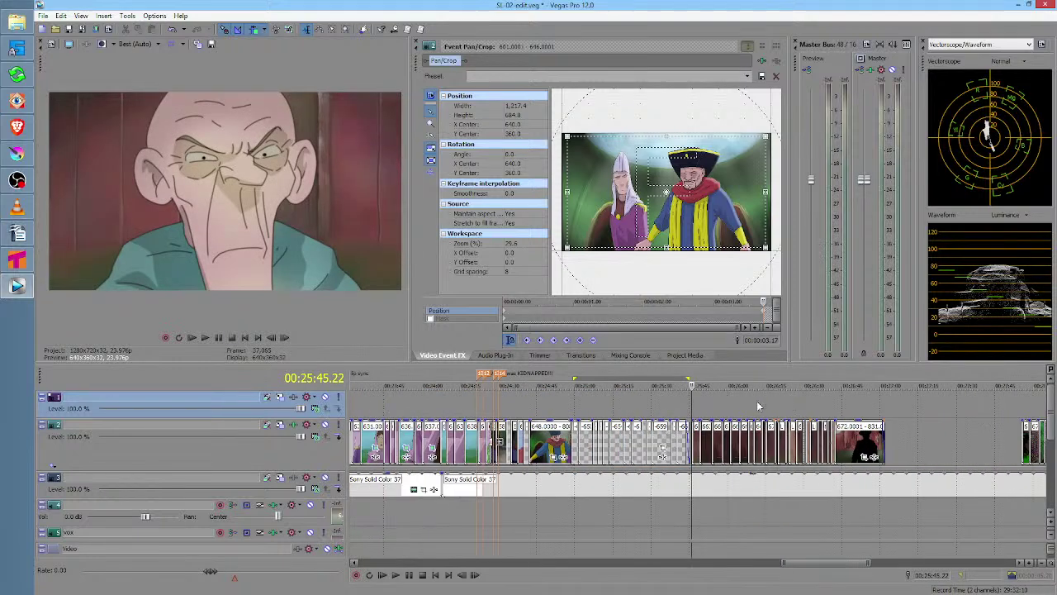
pyautogui.moveTo(707, 406); pyautogui.dragTo(760, 404)
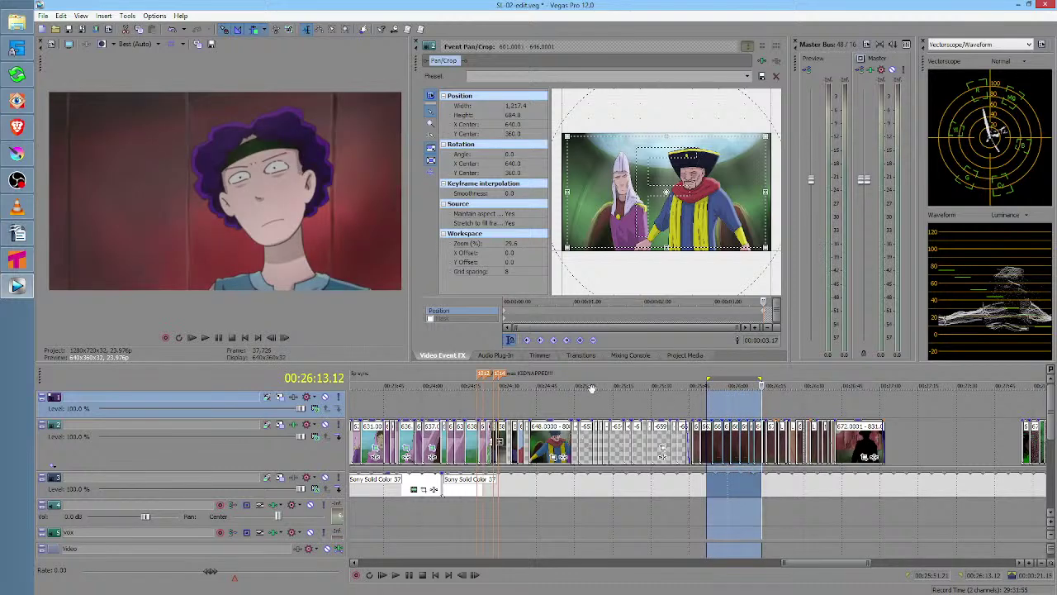
# Place the cursor on sketch clip 650 at 00:25:01.14 and copy its preview frame to the clipboard
pyautogui.click(570, 404)
pyautogui.scroll(3, 570, 405)
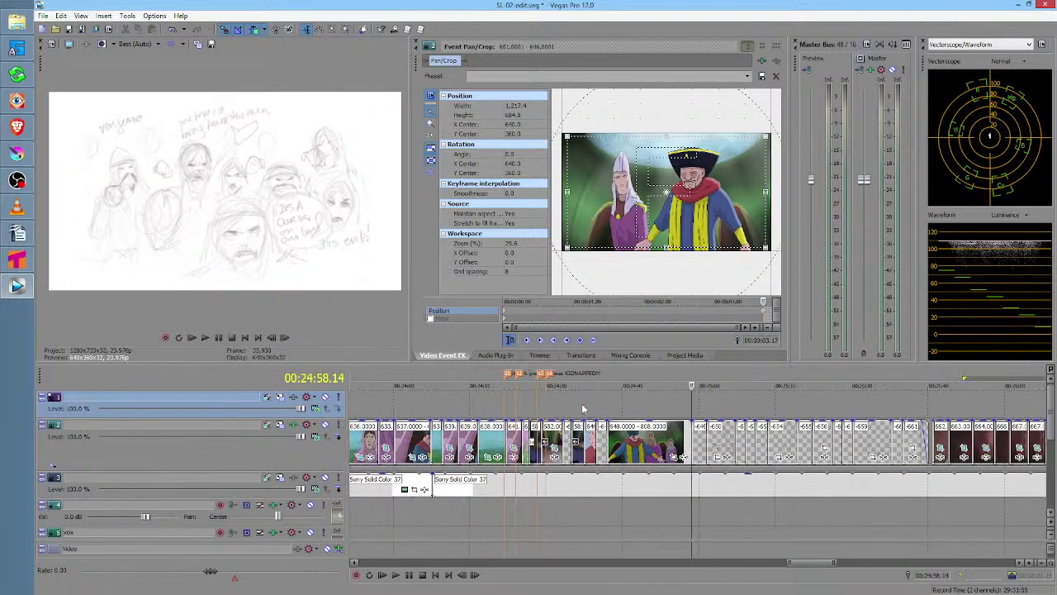
pyautogui.moveTo(692, 405); pyautogui.dragTo(721, 397)
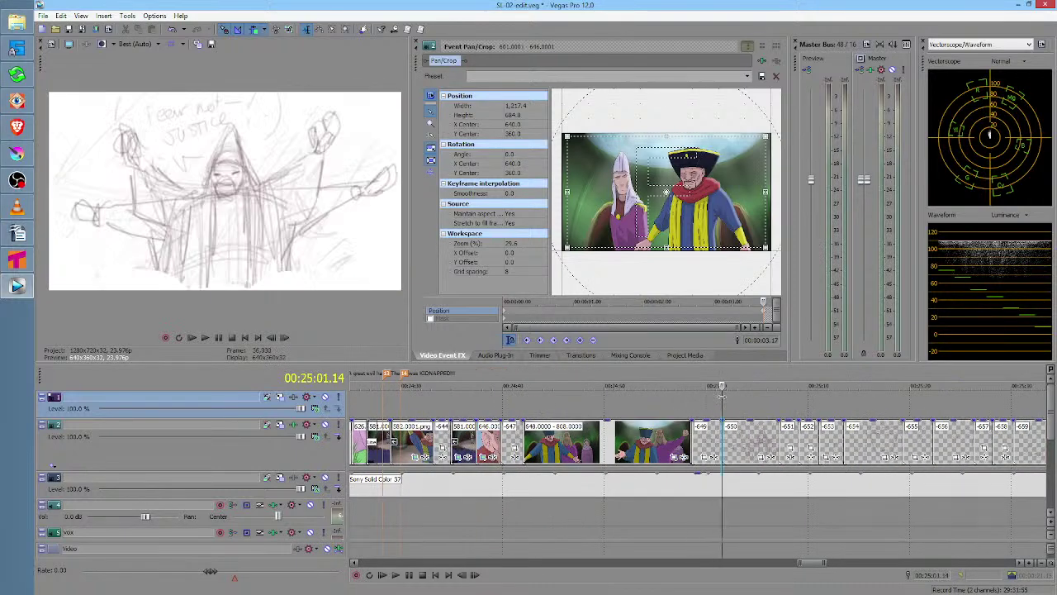
pyautogui.click(725, 441)
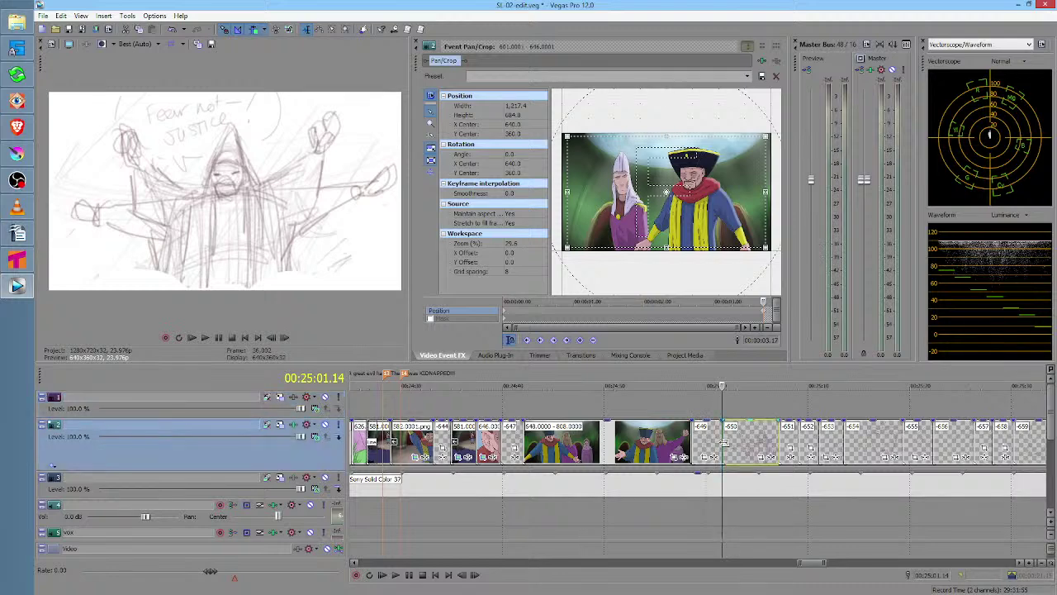
pyautogui.moveTo(524, 404)
pyautogui.mouseDown()
pyautogui.moveTo(584, 404)
pyautogui.moveTo(413, 388)
pyautogui.moveTo(727, 393)
pyautogui.mouseUp()
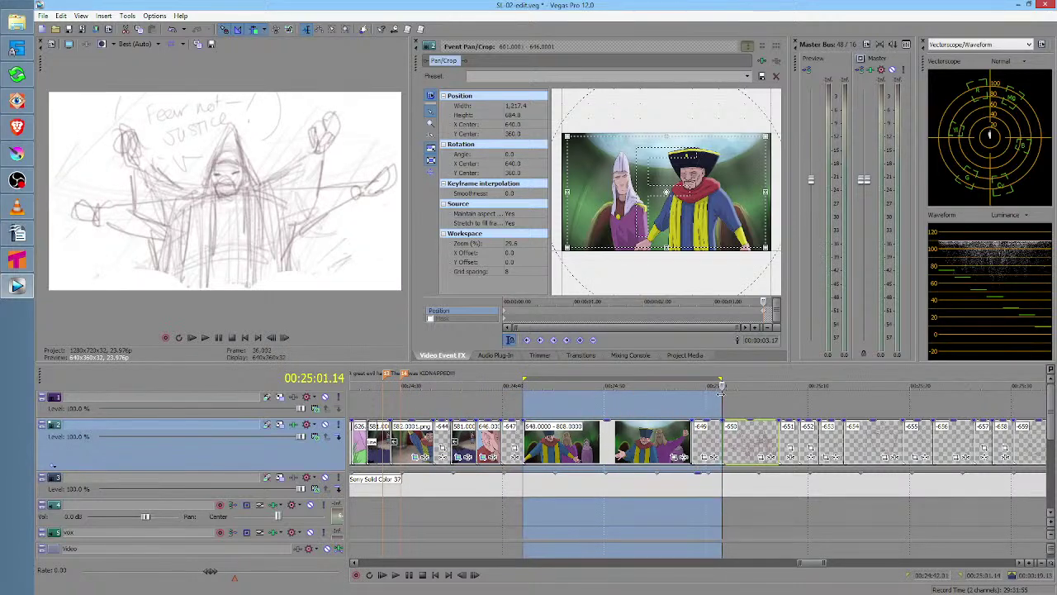
pyautogui.click(727, 452)
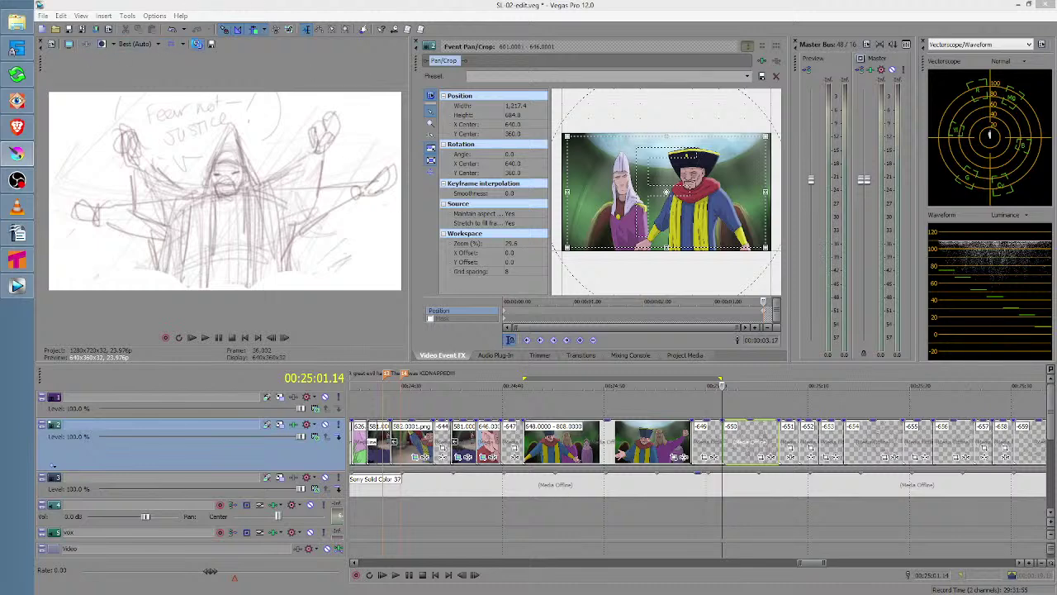
pyautogui.click(199, 45)
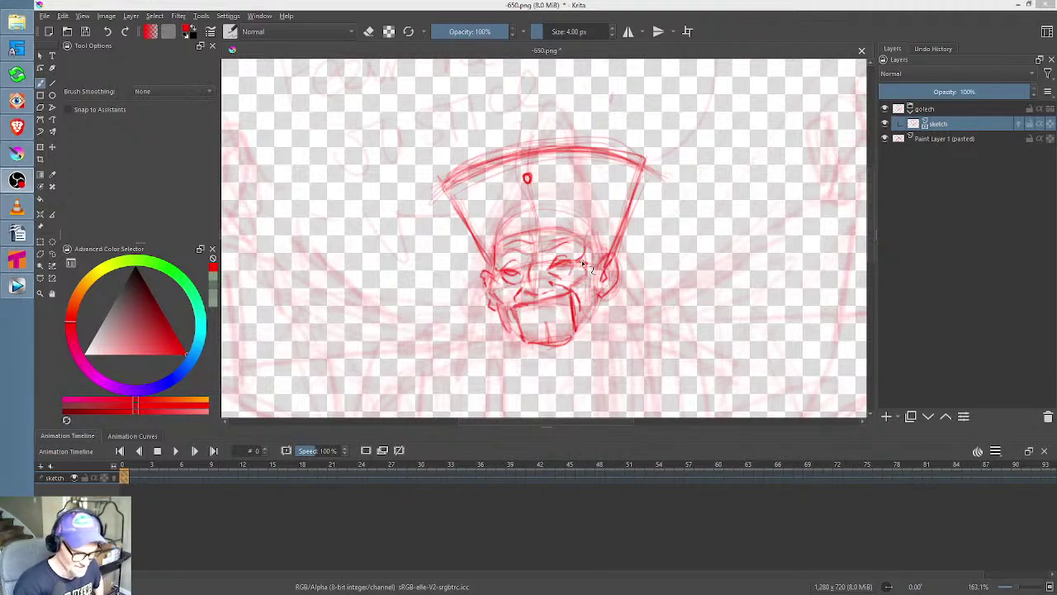
# In Krita, sketch the sides of the character's head and a wide upturned collar around the chin in red
pyautogui.moveTo(529, 228)
pyautogui.mouseDown()
pyautogui.moveTo(589, 233)
pyautogui.moveTo(575, 233)
pyautogui.moveTo(608, 250)
pyautogui.moveTo(596, 240)
pyautogui.moveTo(598, 266)
pyautogui.mouseUp()
pyautogui.moveTo(499, 252); pyautogui.dragTo(496, 277)
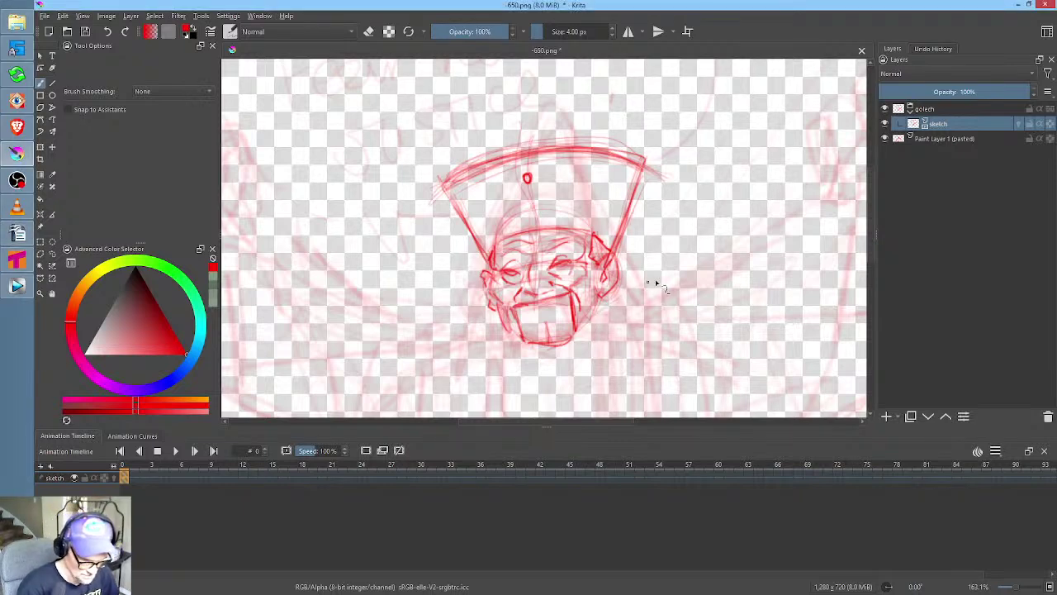
pyautogui.moveTo(578, 328)
pyautogui.mouseDown()
pyautogui.moveTo(511, 381)
pyautogui.moveTo(477, 356)
pyautogui.moveTo(487, 324)
pyautogui.moveTo(460, 318)
pyautogui.moveTo(460, 331)
pyautogui.moveTo(488, 314)
pyautogui.moveTo(506, 330)
pyautogui.mouseUp()
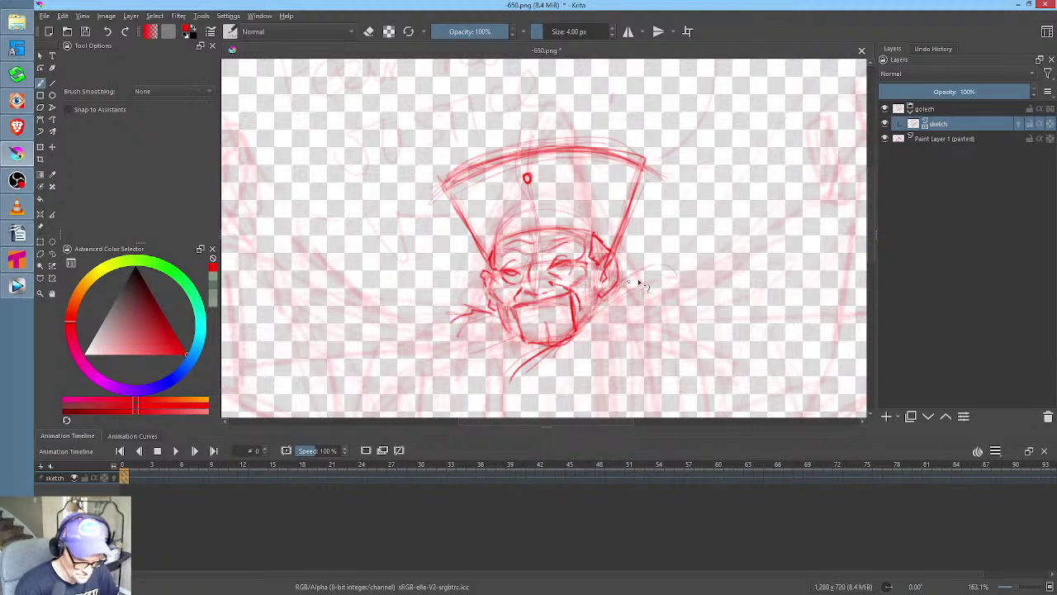
pyautogui.moveTo(664, 294); pyautogui.dragTo(662, 307)
pyautogui.moveTo(725, 222); pyautogui.dragTo(731, 188)
pyautogui.moveTo(595, 376)
pyautogui.mouseDown()
pyautogui.moveTo(544, 380)
pyautogui.moveTo(468, 325)
pyautogui.moveTo(501, 377)
pyautogui.moveTo(595, 373)
pyautogui.mouseUp()
pyautogui.moveTo(520, 373)
pyautogui.mouseDown()
pyautogui.moveTo(614, 348)
pyautogui.moveTo(656, 285)
pyautogui.moveTo(630, 325)
pyautogui.moveTo(551, 381)
pyautogui.moveTo(507, 375)
pyautogui.moveTo(477, 351)
pyautogui.moveTo(452, 298)
pyautogui.moveTo(456, 279)
pyautogui.moveTo(493, 282)
pyautogui.moveTo(457, 307)
pyautogui.moveTo(531, 363)
pyautogui.moveTo(565, 359)
pyautogui.moveTo(613, 325)
pyautogui.moveTo(665, 264)
pyautogui.moveTo(601, 319)
pyautogui.moveTo(600, 295)
pyautogui.moveTo(627, 262)
pyautogui.moveTo(663, 248)
pyautogui.moveTo(648, 252)
pyautogui.moveTo(661, 244)
pyautogui.moveTo(648, 237)
pyautogui.moveTo(660, 241)
pyautogui.moveTo(628, 247)
pyautogui.moveTo(655, 241)
pyautogui.moveTo(677, 271)
pyautogui.moveTo(638, 302)
pyautogui.mouseUp()
pyautogui.moveTo(677, 266); pyautogui.dragTo(636, 298)
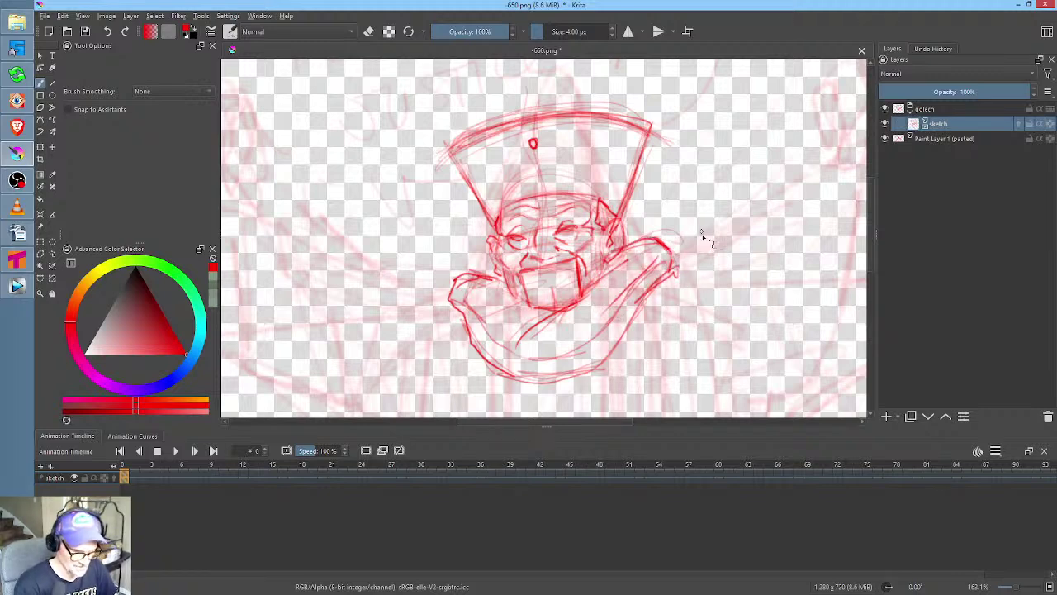
# Erase the raised sides of the collar on the sketch layer with filled freehand shapes in eraser mode
pyautogui.scroll(-3, 702, 304)
pyautogui.moveTo(701, 307); pyautogui.dragTo(587, 285)
pyautogui.scroll(3, 586, 285)
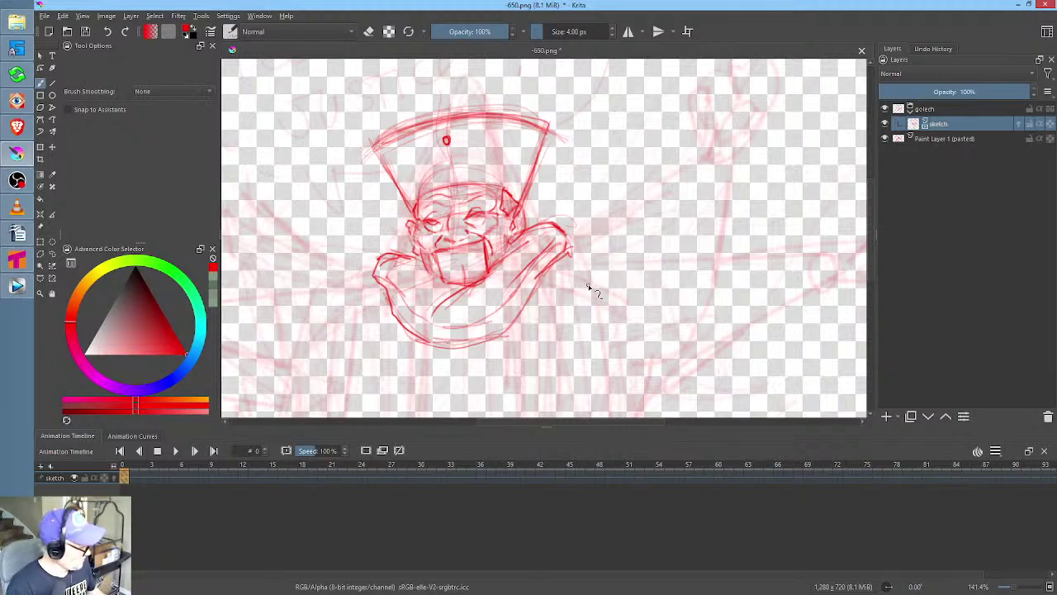
pyautogui.hotkey('shift', 'b')
pyautogui.moveTo(588, 202)
pyautogui.mouseDown()
pyautogui.moveTo(533, 225)
pyautogui.moveTo(513, 279)
pyautogui.mouseUp()
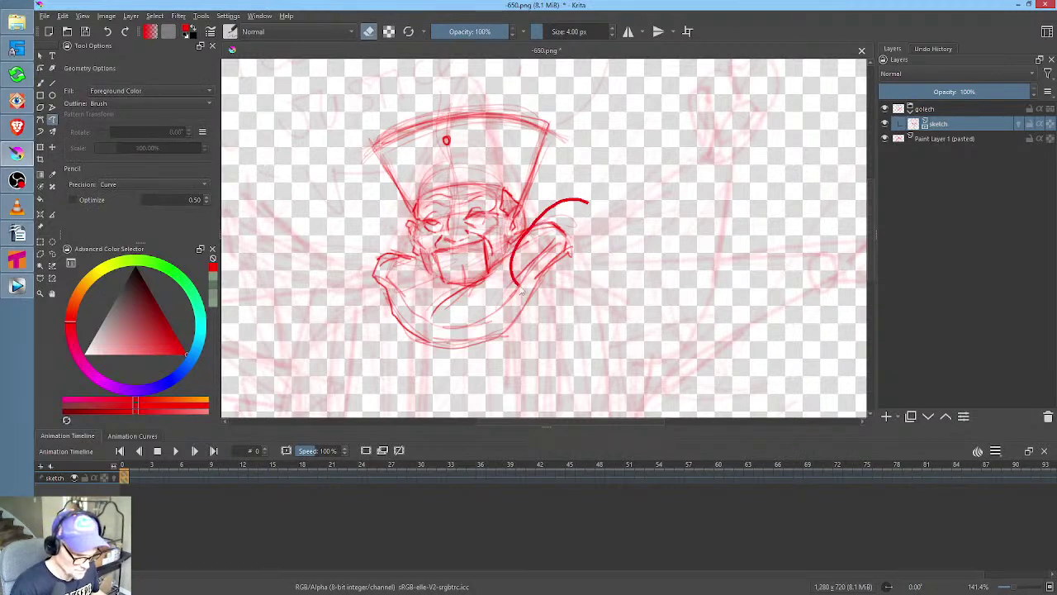
pyautogui.moveTo(370, 232)
pyautogui.mouseDown()
pyautogui.moveTo(349, 272)
pyautogui.moveTo(399, 291)
pyautogui.moveTo(425, 256)
pyautogui.mouseUp()
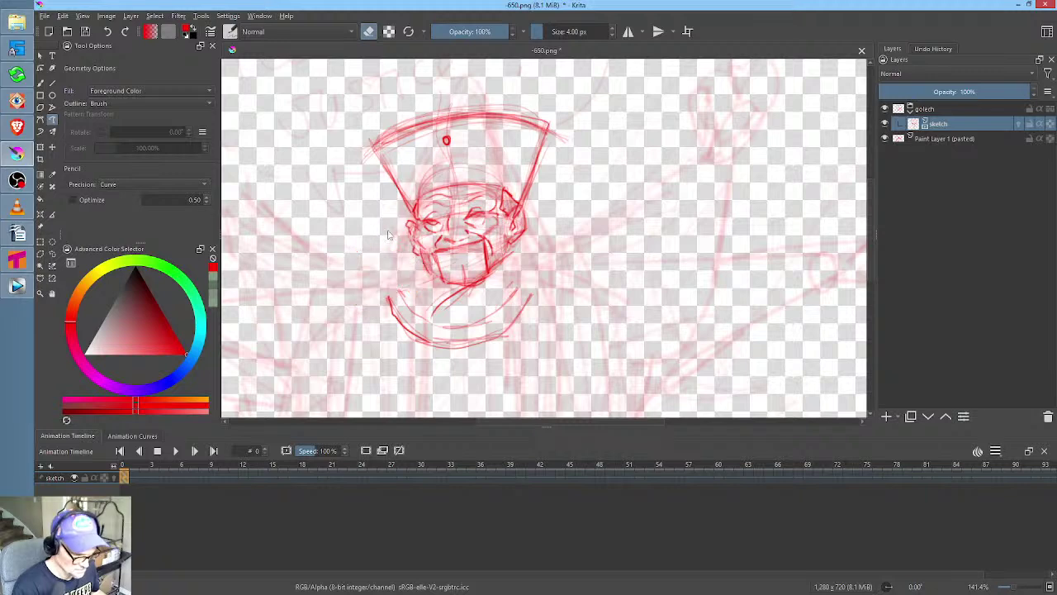
# Return to the freehand brush and choose the circular eraser preset at 50 px
pyautogui.press('b')
pyautogui.press('e')
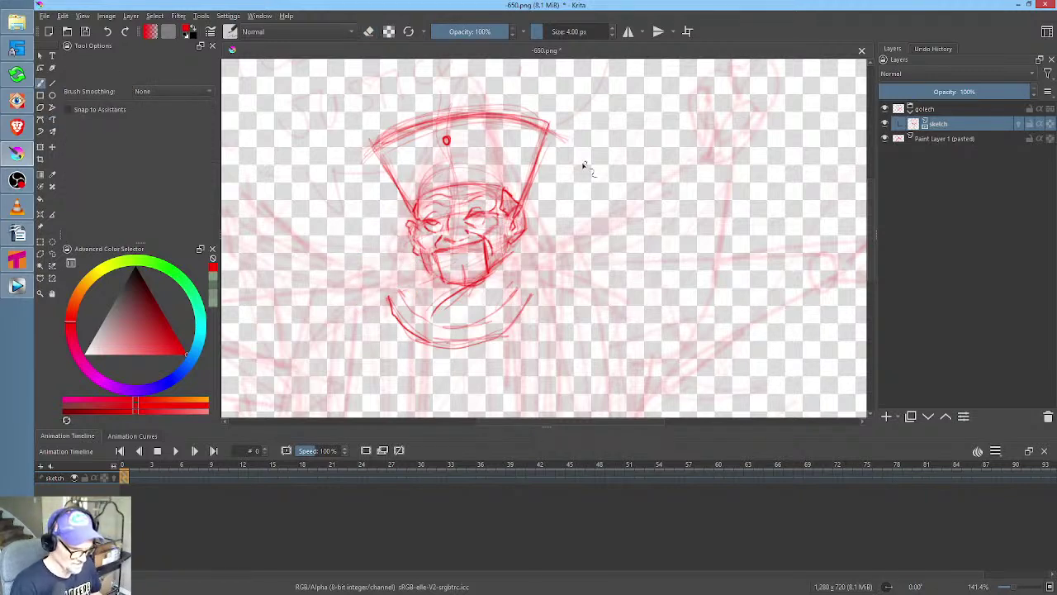
pyautogui.click(231, 31)
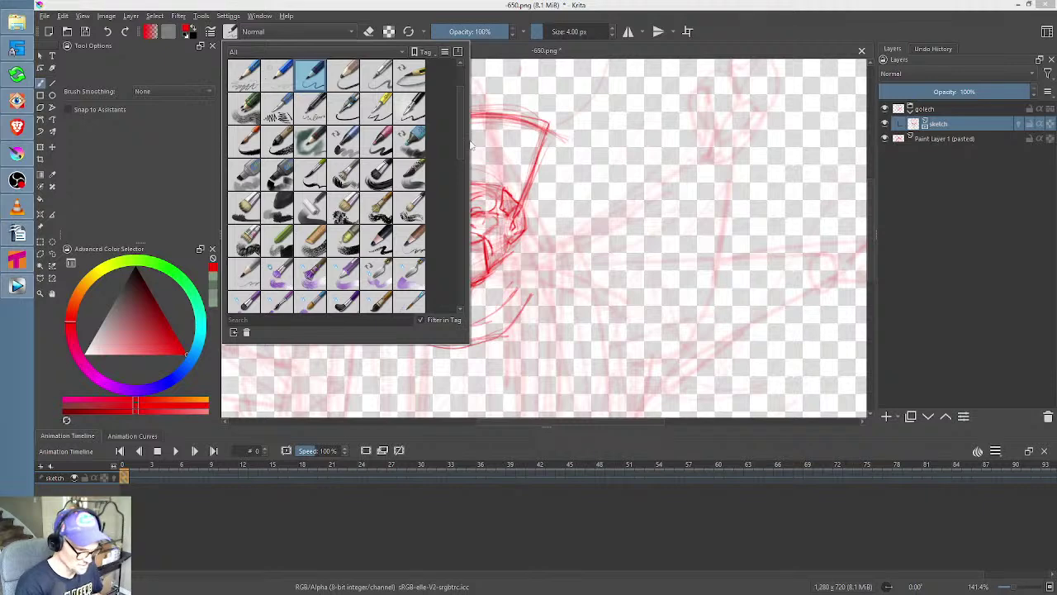
pyautogui.moveTo(462, 136); pyautogui.dragTo(475, 97)
pyautogui.click(252, 76)
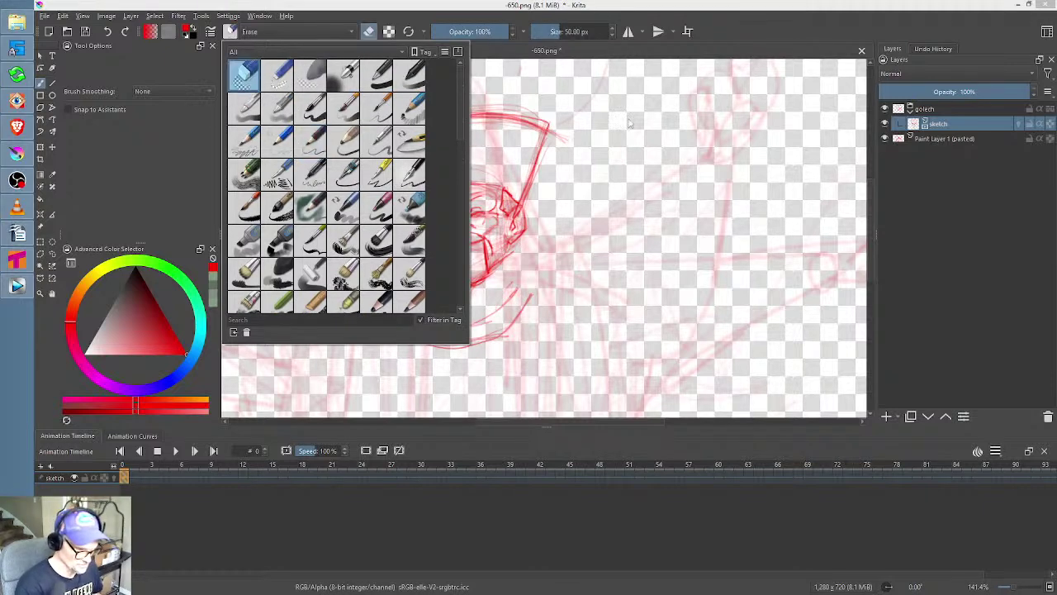
pyautogui.click(753, 217)
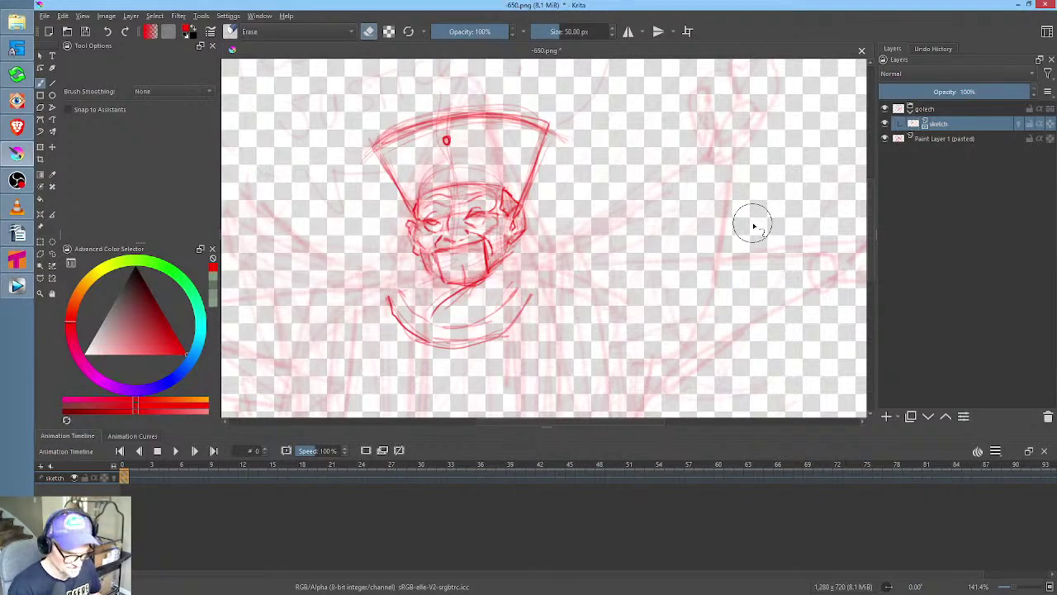
# Switch back to the 4 px sketch brush and draw short shoulder lines and an oval hand low on each side of the body
pyautogui.press('/')
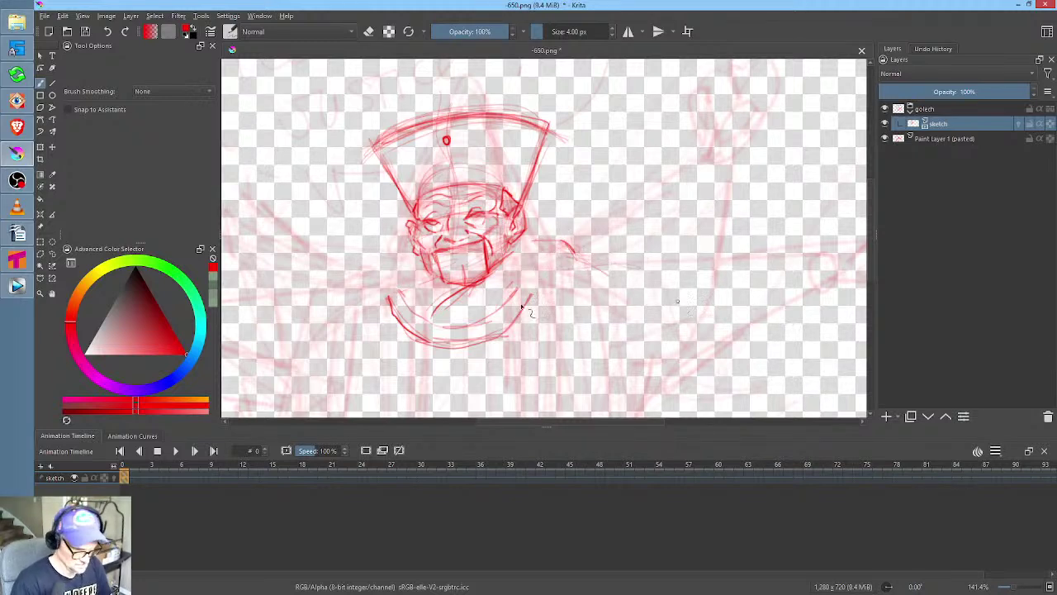
pyautogui.moveTo(653, 276)
pyautogui.mouseDown()
pyautogui.moveTo(697, 170)
pyautogui.moveTo(691, 177)
pyautogui.mouseUp()
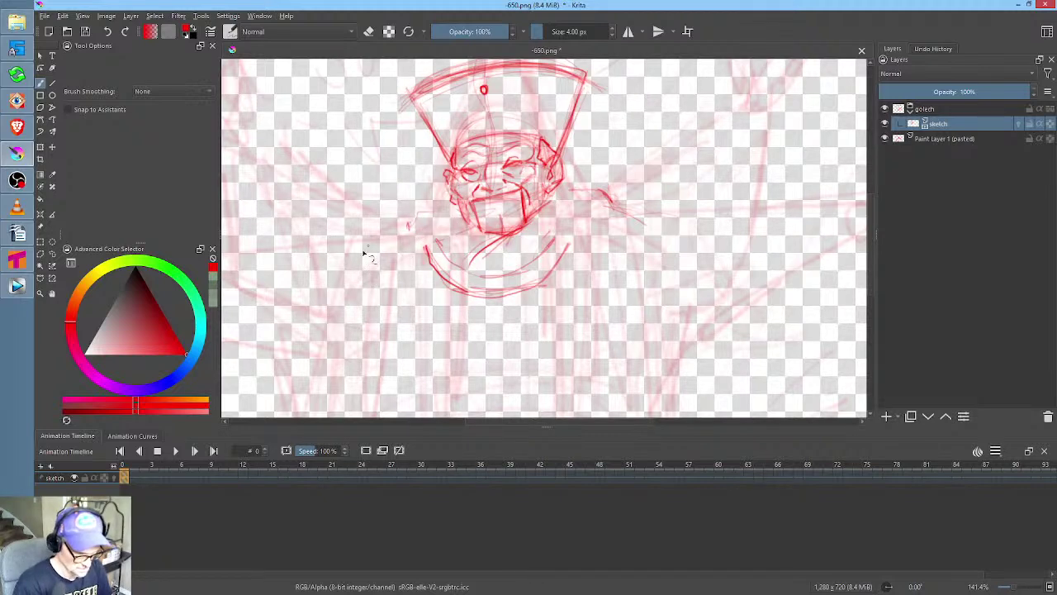
pyautogui.scroll(-3, 471, 259)
pyautogui.scroll(2, 479, 265)
pyautogui.moveTo(550, 245); pyautogui.dragTo(566, 238)
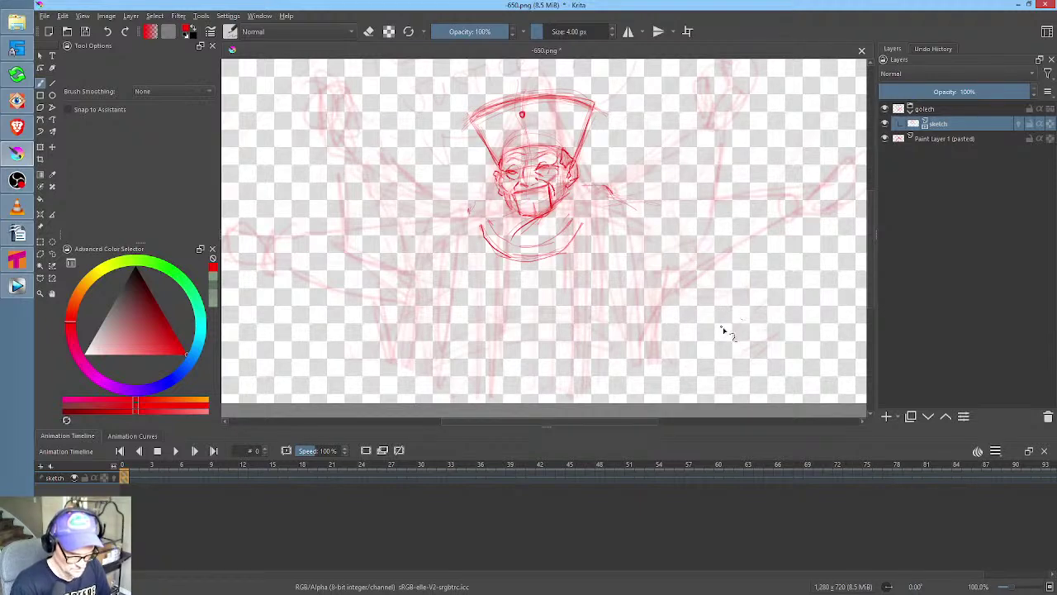
pyautogui.moveTo(736, 285)
pyautogui.mouseDown()
pyautogui.moveTo(761, 325)
pyautogui.moveTo(741, 339)
pyautogui.moveTo(714, 317)
pyautogui.moveTo(723, 287)
pyautogui.moveTo(741, 292)
pyautogui.moveTo(746, 335)
pyautogui.mouseUp()
pyautogui.moveTo(364, 335)
pyautogui.mouseDown()
pyautogui.moveTo(353, 299)
pyautogui.moveTo(375, 306)
pyautogui.moveTo(381, 338)
pyautogui.mouseUp()
# On frame 1, select each hand oval and move and rotate it up and outward onto the outstretched arms
pyautogui.click(133, 478)
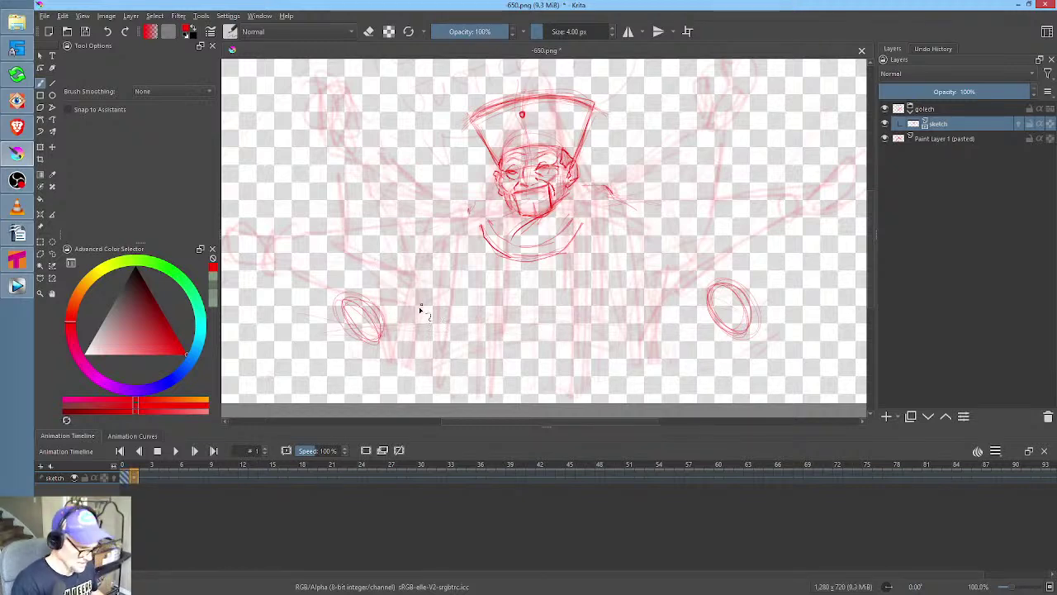
pyautogui.hotkey('ctrl', 'r')
pyautogui.moveTo(359, 283)
pyautogui.mouseDown()
pyautogui.moveTo(316, 269)
pyautogui.moveTo(289, 226)
pyautogui.mouseUp()
pyautogui.hotkey('ctrl', 't')
pyautogui.press('Return')
pyautogui.moveTo(366, 219)
pyautogui.mouseDown()
pyautogui.moveTo(689, 245)
pyautogui.moveTo(774, 290)
pyautogui.moveTo(820, 202)
pyautogui.mouseUp()
pyautogui.hotkey('ctrl', 'r')
pyautogui.hotkey('ctrl', 't')
pyautogui.moveTo(850, 253); pyautogui.dragTo(805, 272)
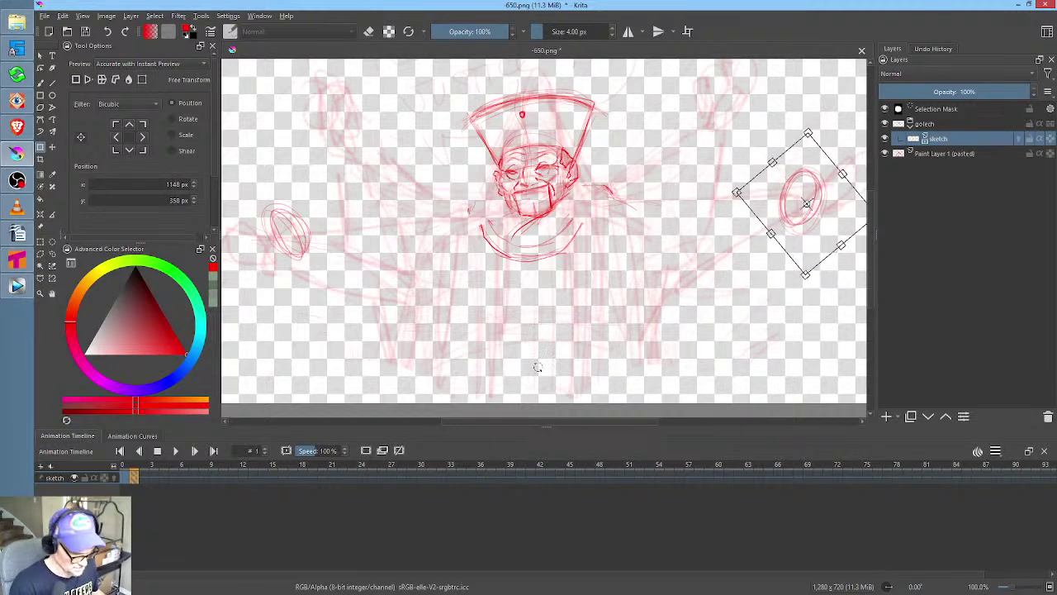
# On frame 2, move and rotate both hand ovals up to the raised fists, and check the motion from frame 0
pyautogui.click(147, 477)
pyautogui.middleClick(698, 283)
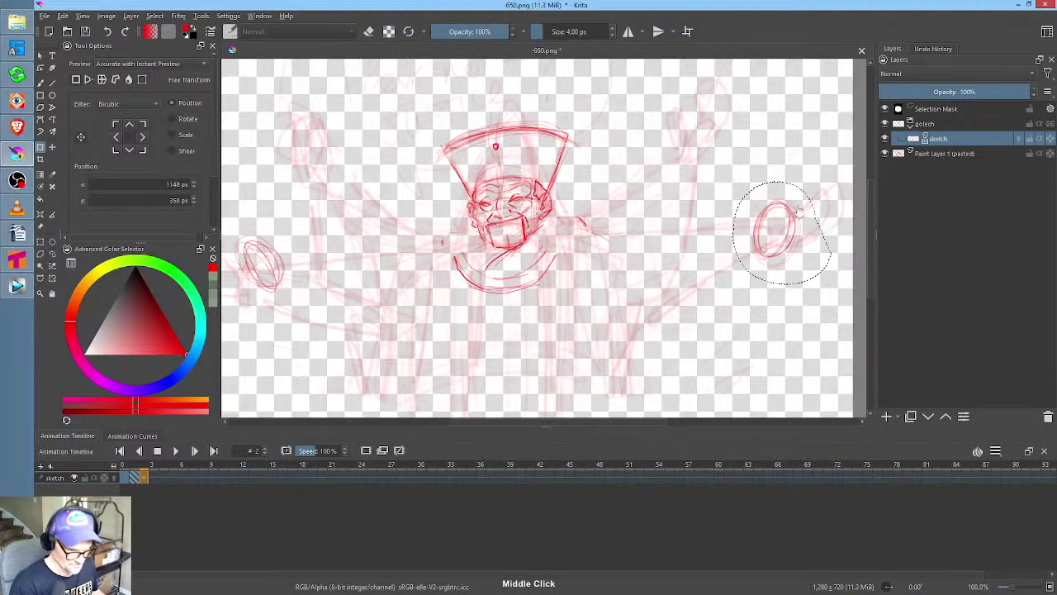
pyautogui.moveTo(793, 241); pyautogui.dragTo(739, 116)
pyautogui.moveTo(780, 83); pyautogui.dragTo(732, 118)
pyautogui.middleClick(469, 259)
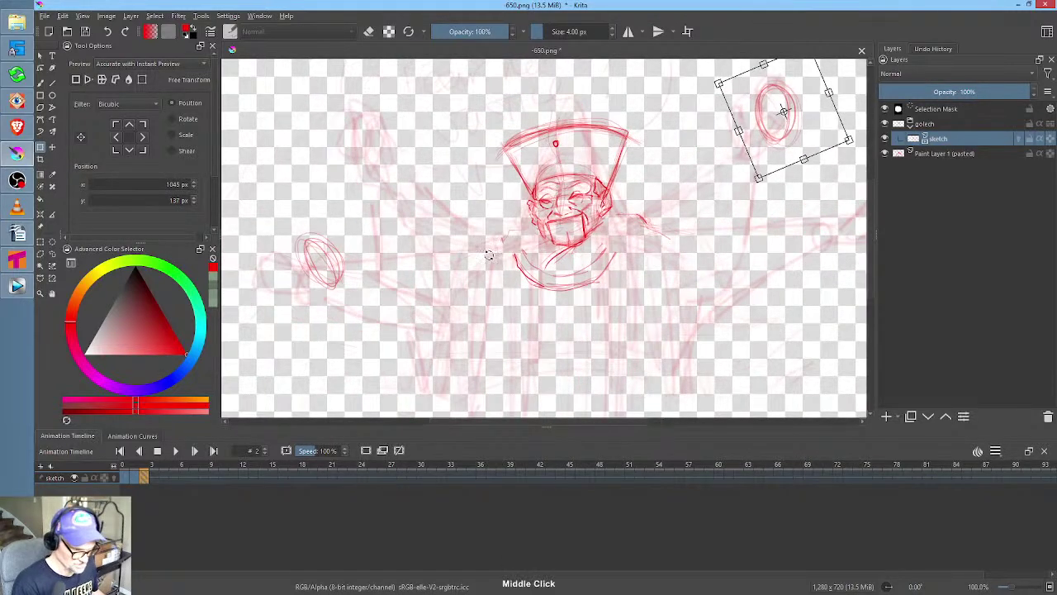
pyautogui.press('Return')
pyautogui.click(362, 272)
pyautogui.moveTo(376, 238); pyautogui.dragTo(386, 140)
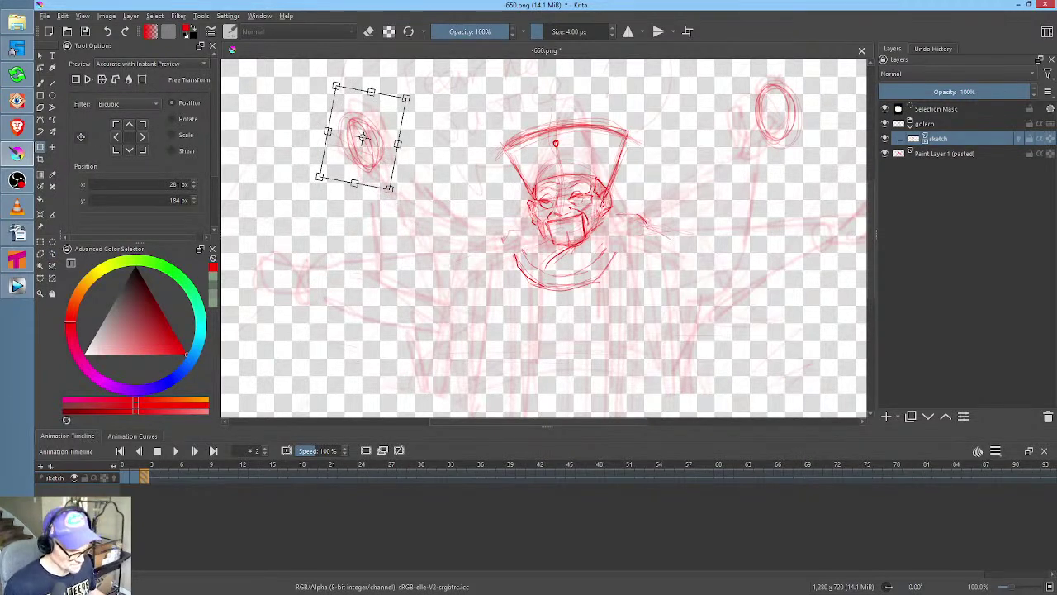
pyautogui.click(133, 467)
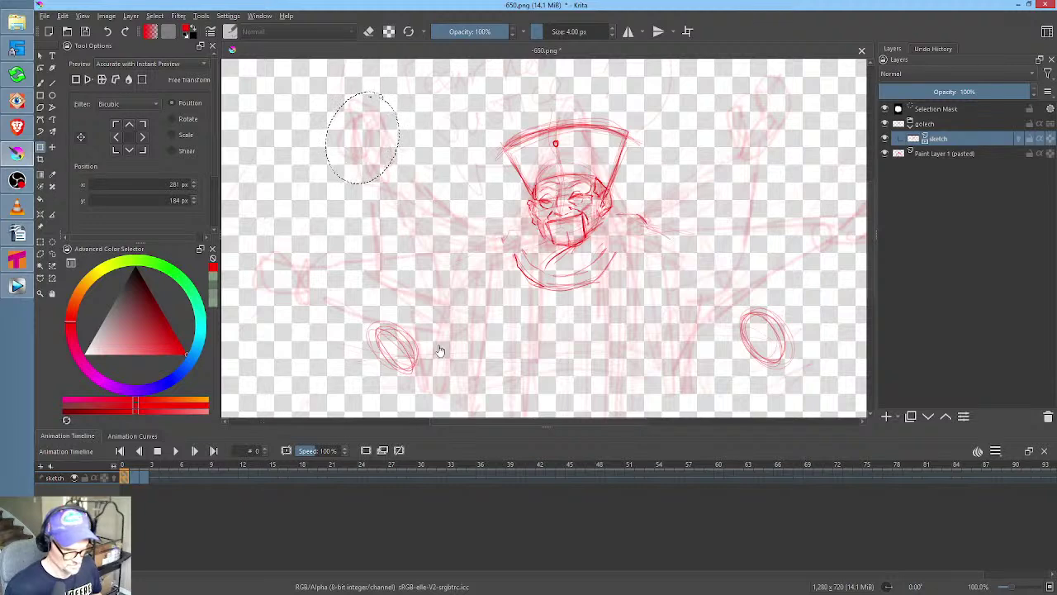
pyautogui.press('space')
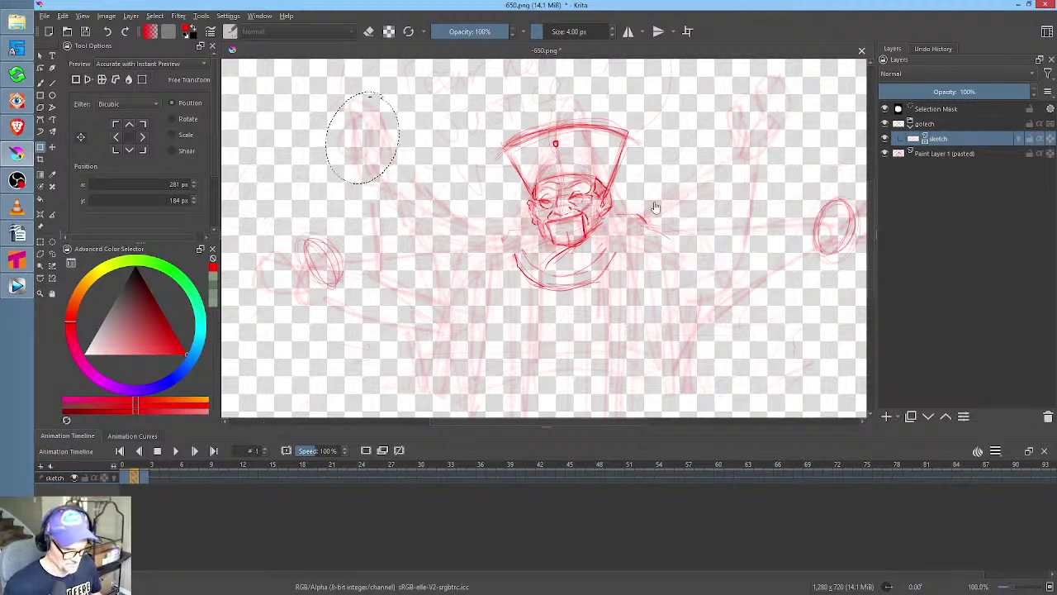
# On frame 1, select the head, hat and collar freehand and nudge them slightly to the right
pyautogui.press('f')
pyautogui.moveTo(599, 87)
pyautogui.mouseDown()
pyautogui.moveTo(483, 256)
pyautogui.moveTo(674, 116)
pyautogui.mouseUp()
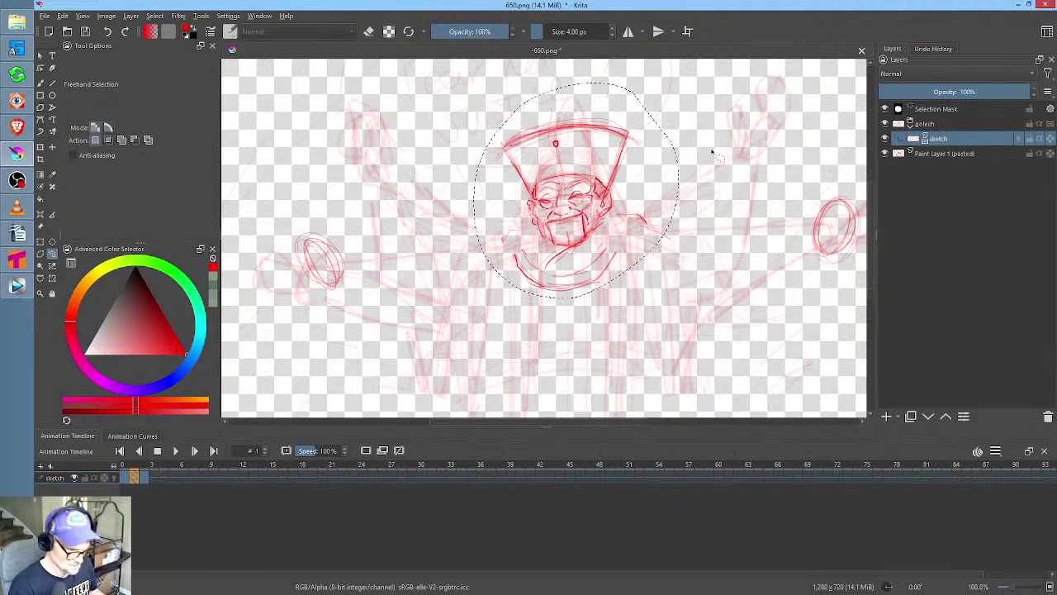
pyautogui.hotkey('ctrl', 't')
pyautogui.moveTo(611, 192); pyautogui.dragTo(619, 191)
# On frame 2, tilt the head clockwise and shift it further right, and check the motion from the first frames
pyautogui.click(147, 476)
pyautogui.click(621, 176)
pyautogui.moveTo(709, 155); pyautogui.dragTo(718, 177)
pyautogui.moveTo(628, 186); pyautogui.dragTo(649, 183)
pyautogui.click(130, 466)
pyautogui.press('space')
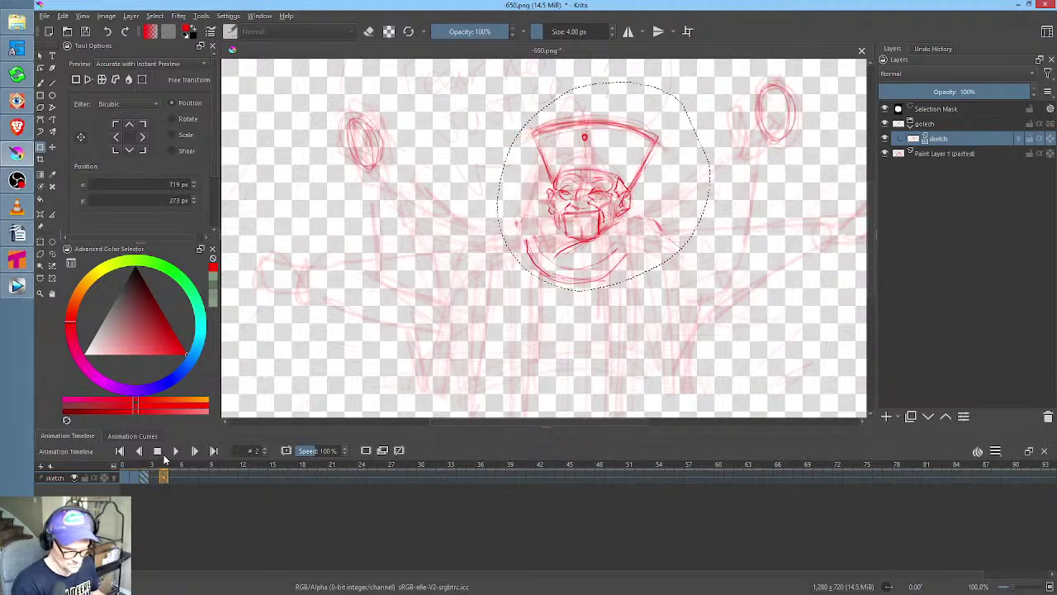
# Return to frame 0 and clear the freehand selection around the head
pyautogui.click(119, 452)
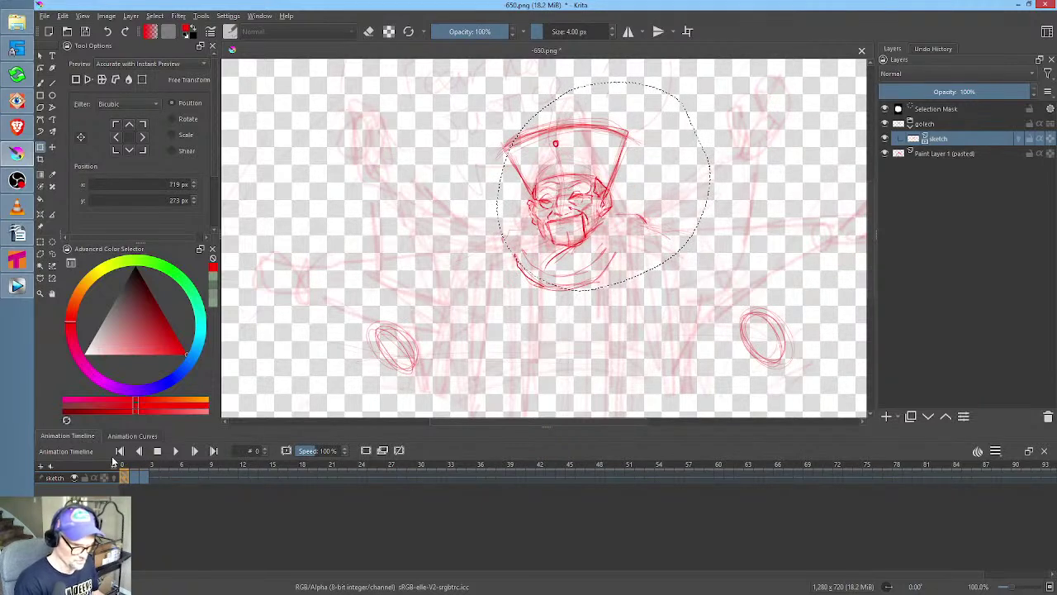
pyautogui.hotkey('ctrl', 'shift', 'a')
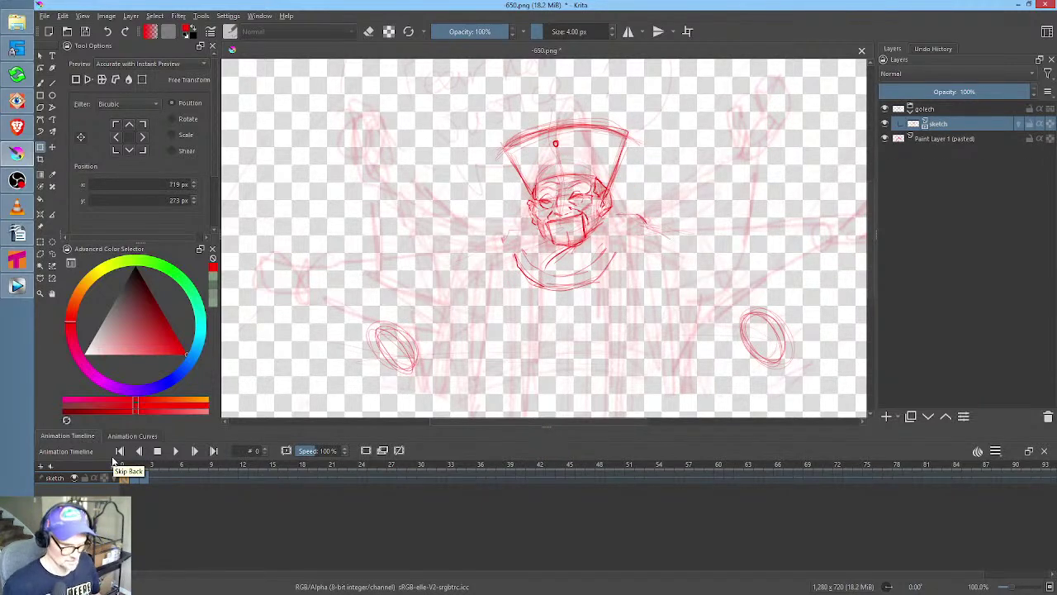
pyautogui.moveTo(532, 322)
pyautogui.mouseDown()
pyautogui.moveTo(543, 302)
pyautogui.moveTo(518, 318)
pyautogui.mouseUp()
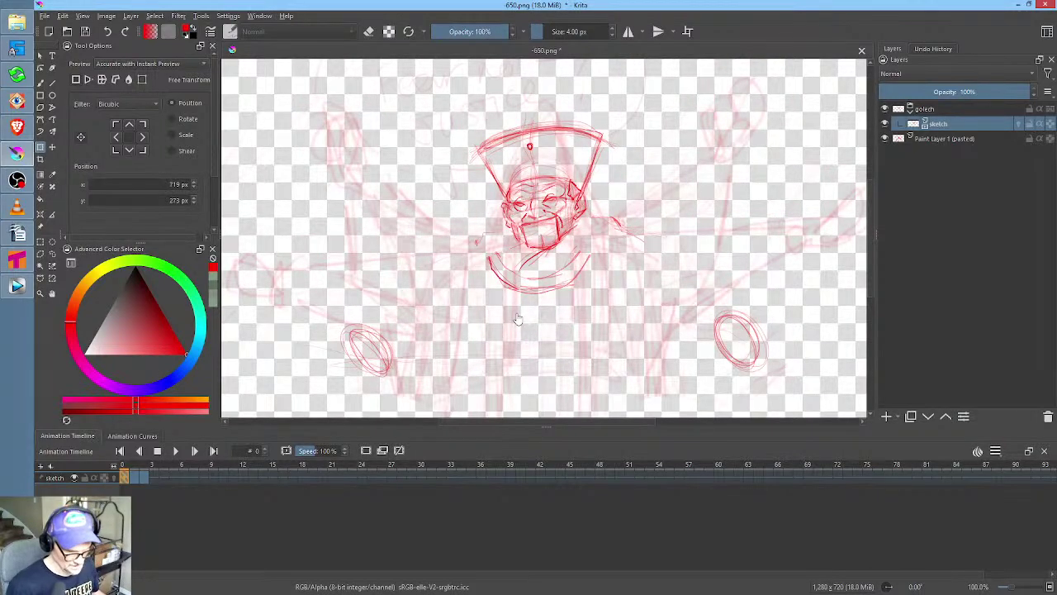
pyautogui.scroll(-2, 661, 256)
pyautogui.scroll(3, 659, 258)
pyautogui.hotkey('ctrl', 'z')
# Enlarge the canvas area by shrinking the timeline, and save the image as a PNG with compression 9 plus a Krita file
pyautogui.moveTo(544, 427); pyautogui.dragTo(548, 489)
pyautogui.press('1')
pyautogui.moveTo(587, 351); pyautogui.dragTo(600, 322)
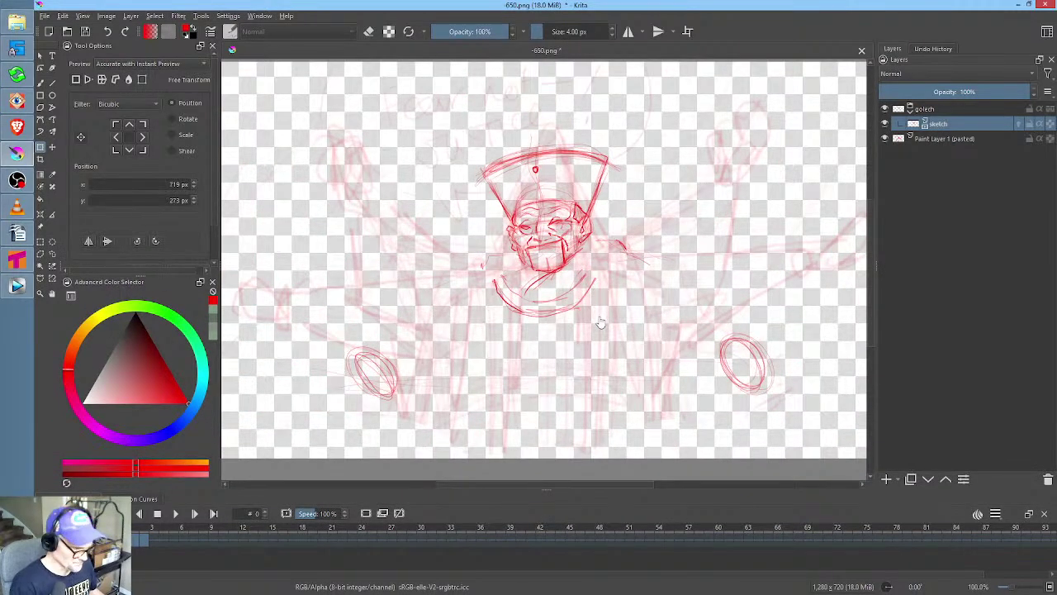
pyautogui.click(85, 31)
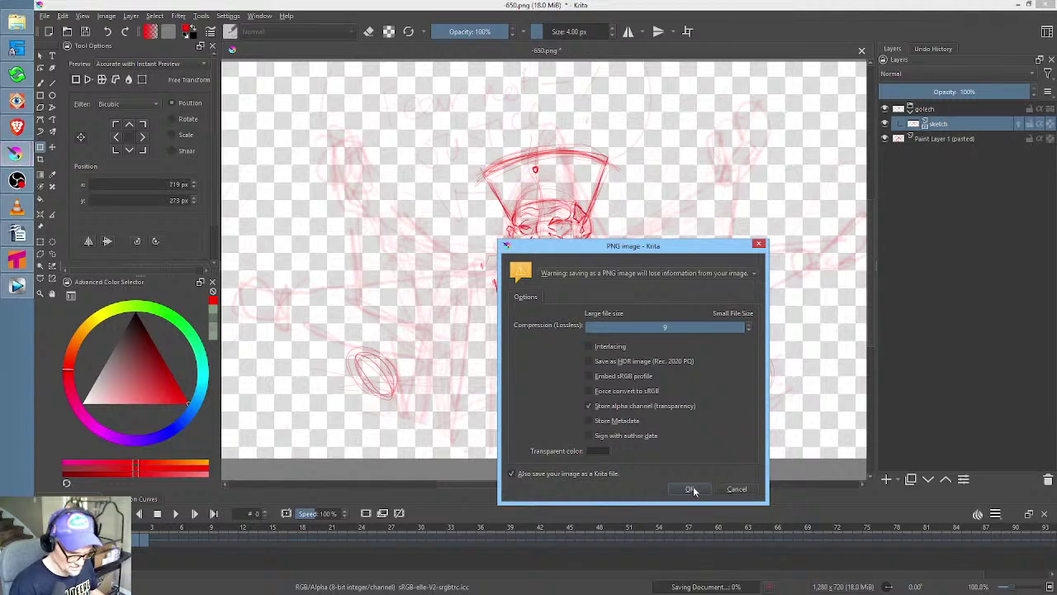
pyautogui.click(692, 489)
# On frame 0, erase the hand oval on the drawing's right side and sketch a detailed hand with thumb and fingers in its place
pyautogui.press('b')
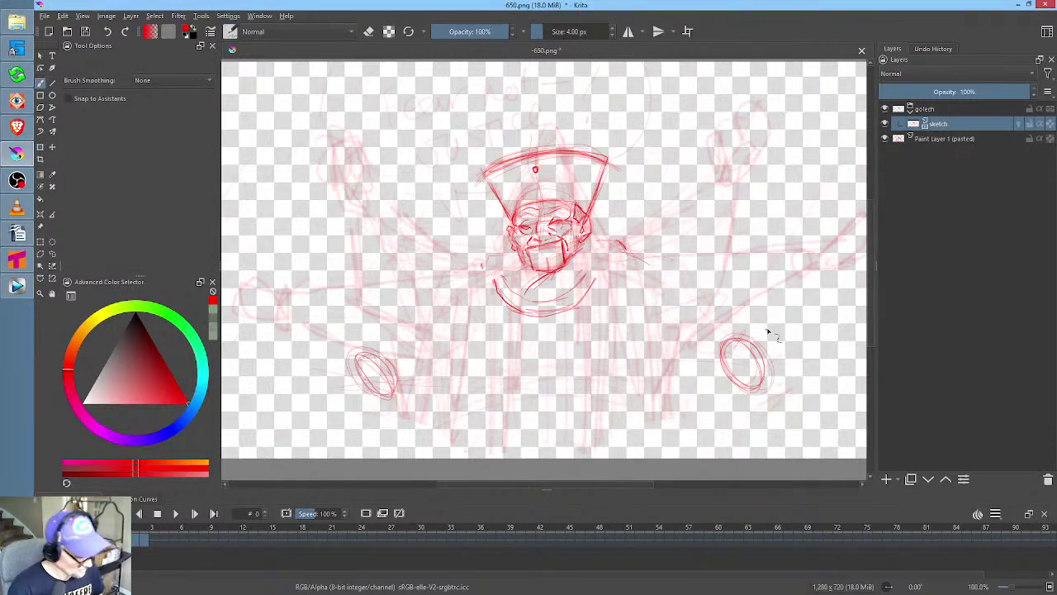
pyautogui.press('e')
pyautogui.moveTo(771, 333)
pyautogui.mouseDown()
pyautogui.moveTo(738, 349)
pyautogui.moveTo(751, 355)
pyautogui.mouseUp()
pyautogui.press('e')
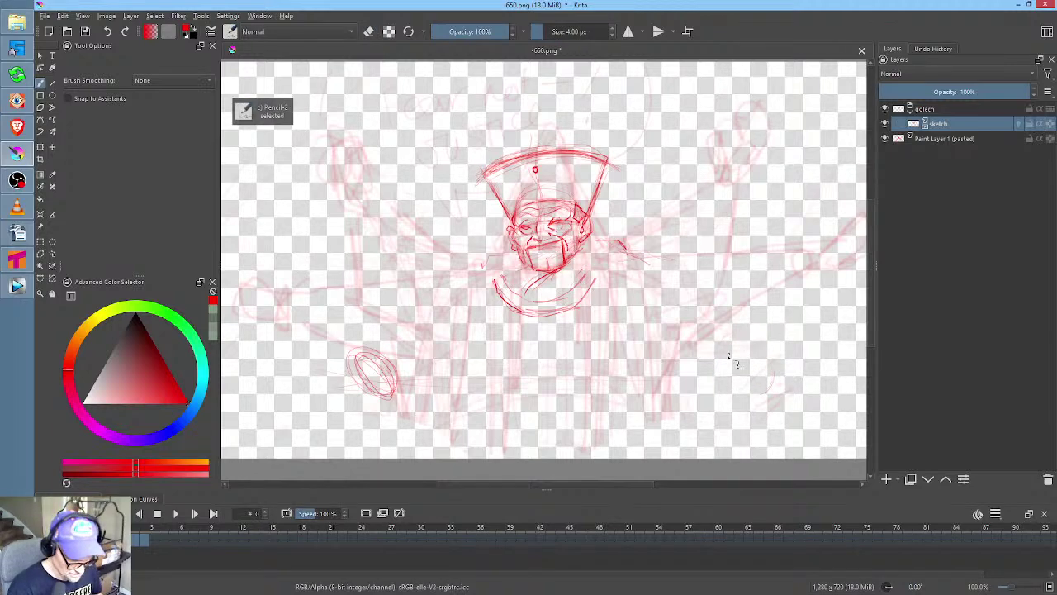
pyautogui.moveTo(728, 362)
pyautogui.mouseDown()
pyautogui.moveTo(749, 341)
pyautogui.moveTo(750, 352)
pyautogui.moveTo(748, 339)
pyautogui.moveTo(710, 371)
pyautogui.mouseUp()
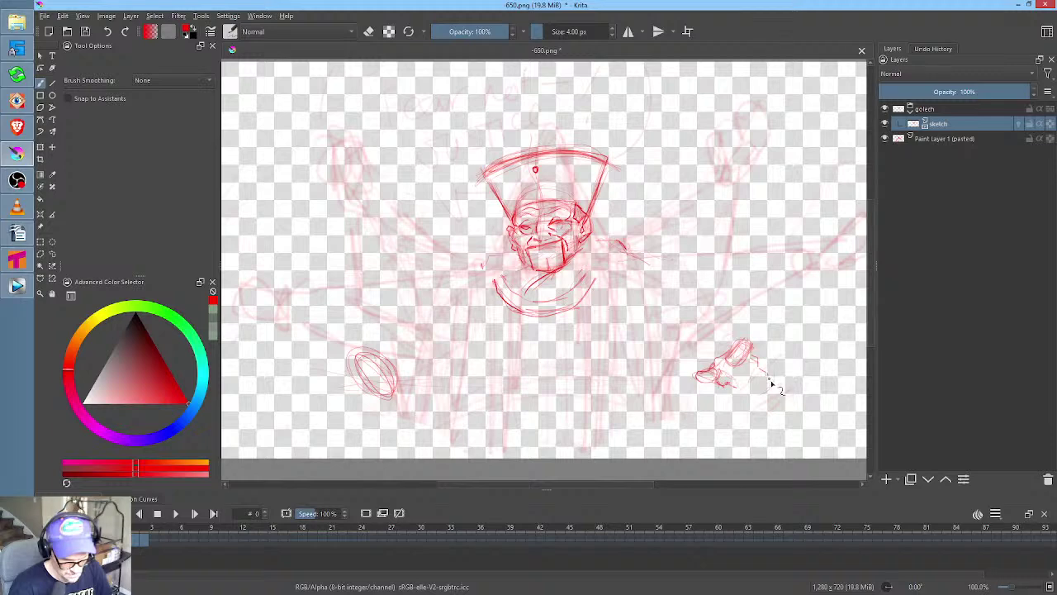
pyautogui.moveTo(741, 398); pyautogui.dragTo(764, 398)
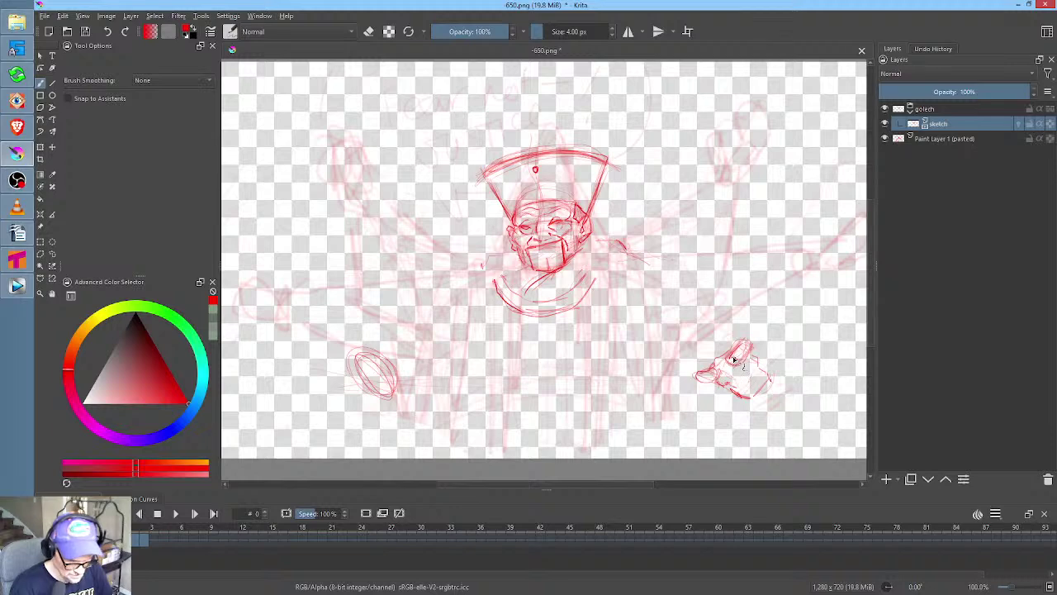
pyautogui.moveTo(748, 359); pyautogui.dragTo(752, 360)
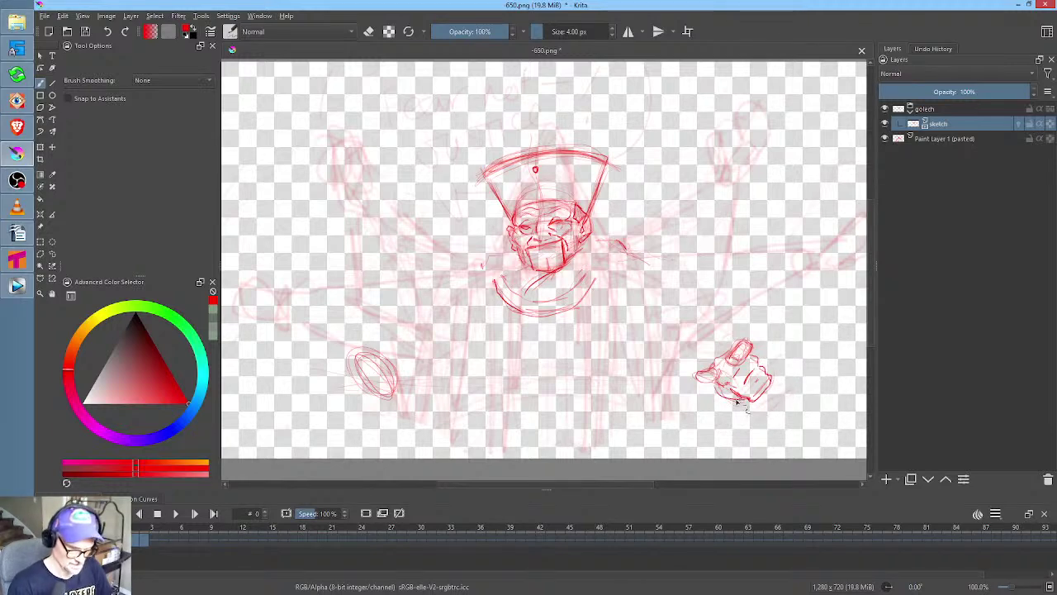
# On frame 1, erase the hand oval on the drawing's right side and rough in the palm and thumb of an open hand
pyautogui.moveTo(783, 337); pyautogui.dragTo(700, 333)
pyautogui.click(138, 540)
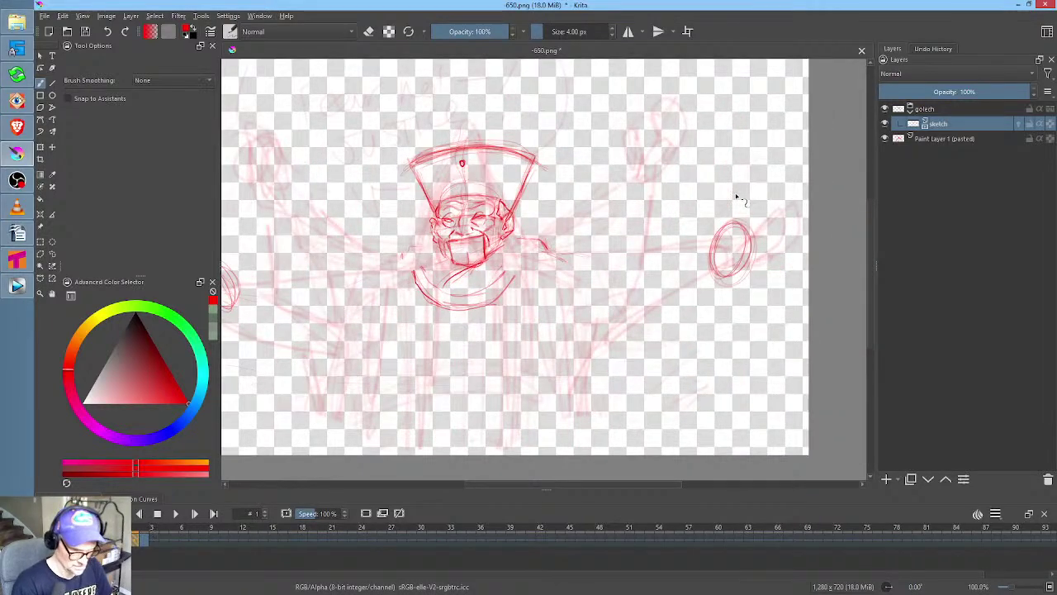
pyautogui.press('e')
pyautogui.moveTo(744, 224)
pyautogui.mouseDown()
pyautogui.moveTo(738, 255)
pyautogui.moveTo(746, 239)
pyautogui.moveTo(711, 230)
pyautogui.moveTo(719, 253)
pyautogui.moveTo(720, 227)
pyautogui.mouseUp()
pyautogui.press('e')
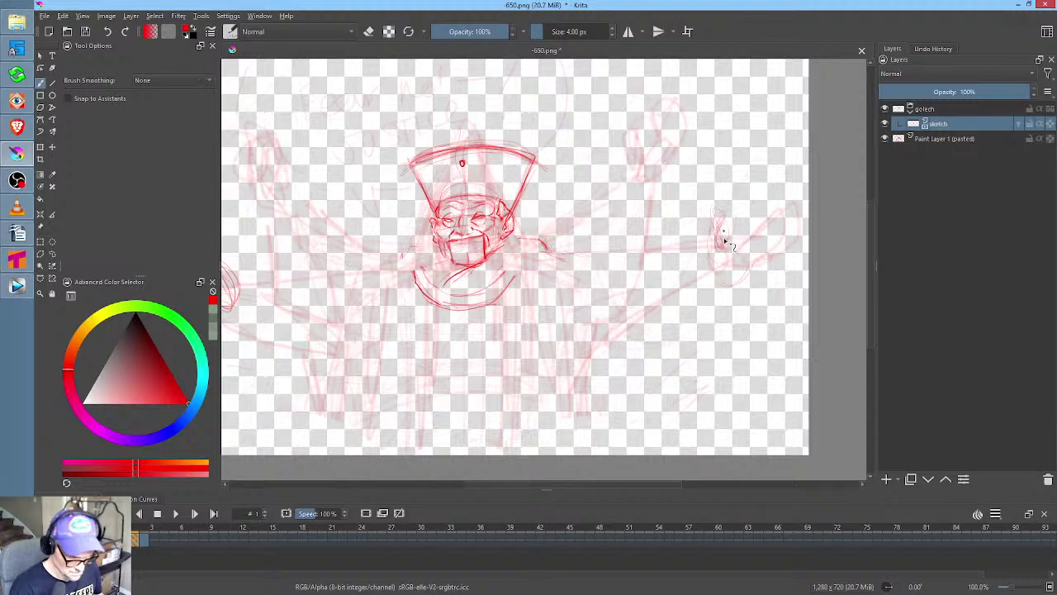
pyautogui.moveTo(739, 240)
pyautogui.mouseDown()
pyautogui.moveTo(726, 255)
pyautogui.moveTo(753, 256)
pyautogui.mouseUp()
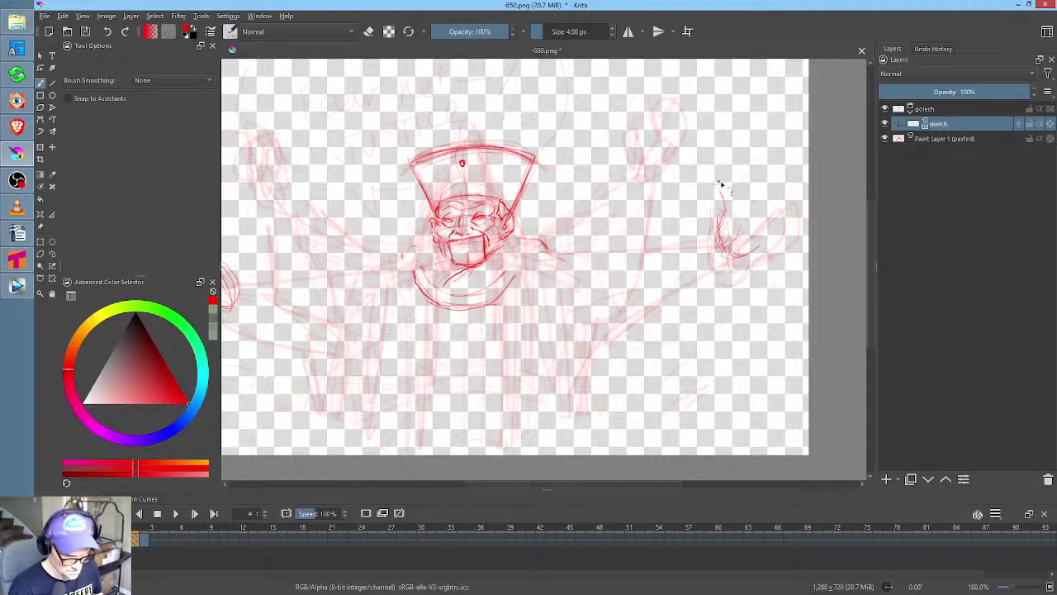
pyautogui.moveTo(732, 190); pyautogui.dragTo(764, 194)
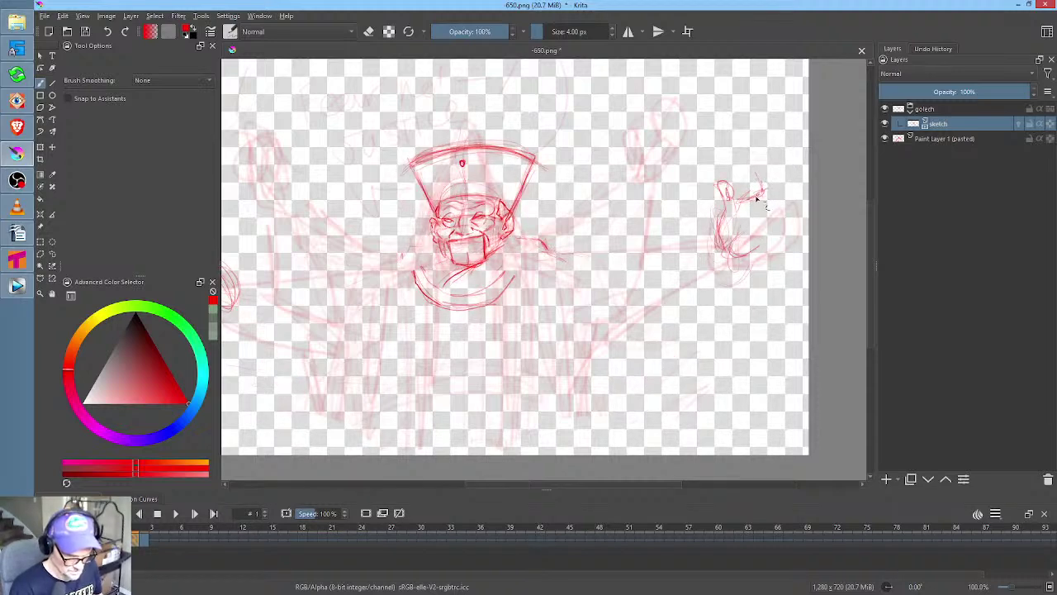
pyautogui.moveTo(741, 210)
pyautogui.mouseDown()
pyautogui.moveTo(738, 241)
pyautogui.moveTo(736, 226)
pyautogui.moveTo(764, 223)
pyautogui.moveTo(733, 245)
pyautogui.moveTo(744, 212)
pyautogui.moveTo(772, 227)
pyautogui.moveTo(768, 217)
pyautogui.moveTo(774, 238)
pyautogui.moveTo(765, 247)
pyautogui.moveTo(774, 227)
pyautogui.moveTo(704, 284)
pyautogui.mouseUp()
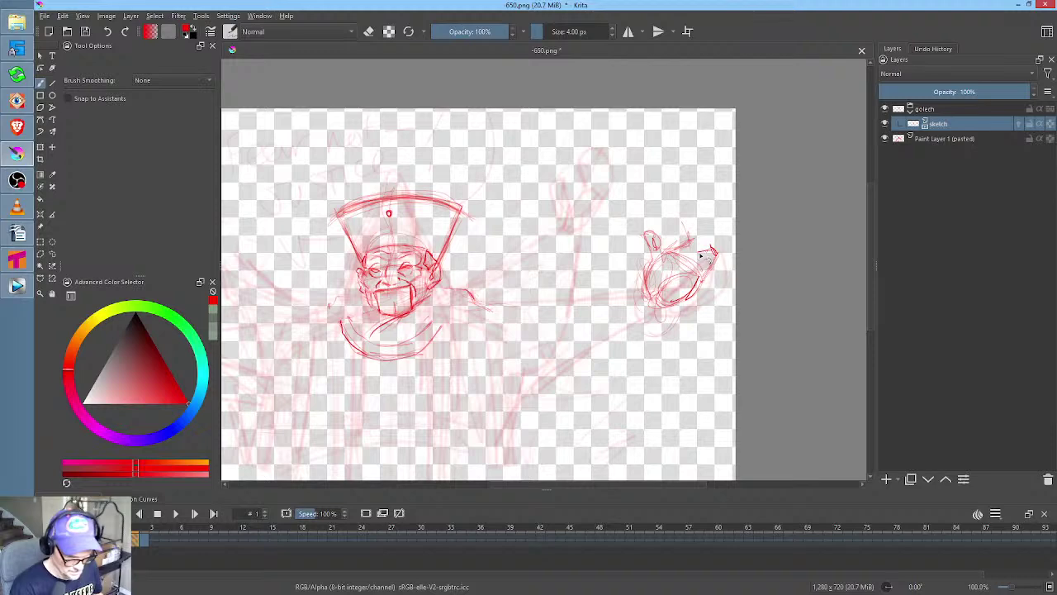
# Sketch the extended fingers of frame 1's open hand and refine its thumb and fingertips
pyautogui.moveTo(712, 250); pyautogui.dragTo(696, 243)
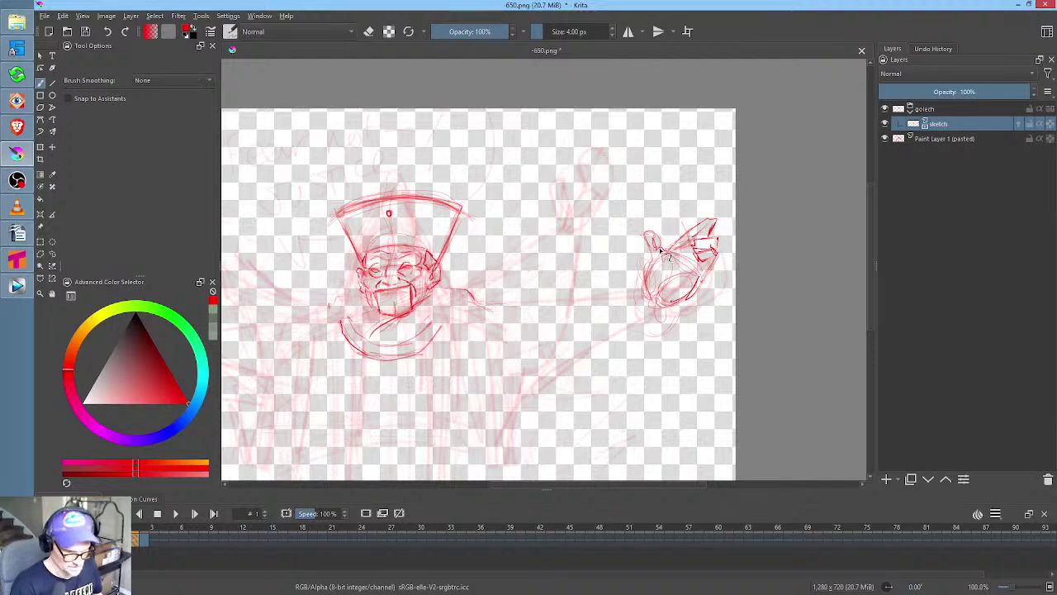
pyautogui.moveTo(654, 238); pyautogui.dragTo(660, 265)
pyautogui.moveTo(701, 227)
pyautogui.mouseDown()
pyautogui.moveTo(719, 221)
pyautogui.moveTo(707, 243)
pyautogui.moveTo(729, 233)
pyautogui.moveTo(720, 224)
pyautogui.mouseUp()
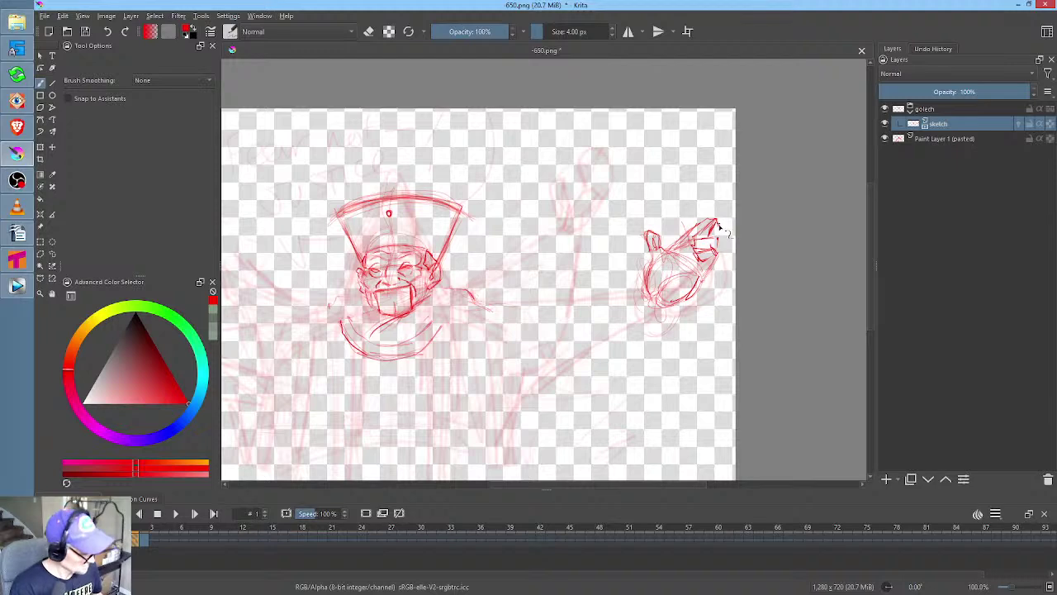
pyautogui.press('/')
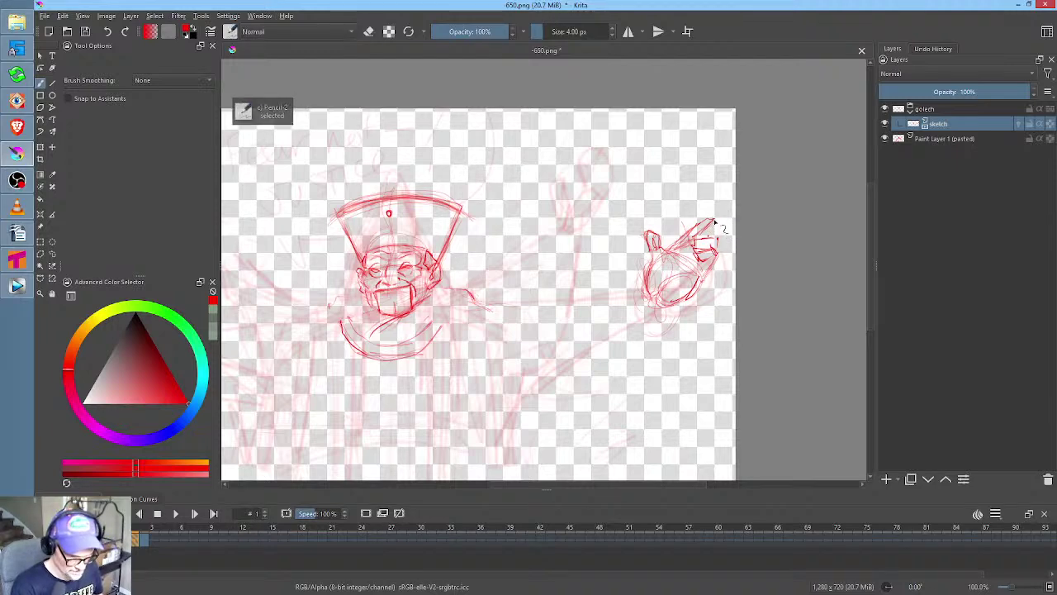
pyautogui.moveTo(725, 233)
pyautogui.mouseDown()
pyautogui.moveTo(709, 254)
pyautogui.moveTo(702, 245)
pyautogui.mouseUp()
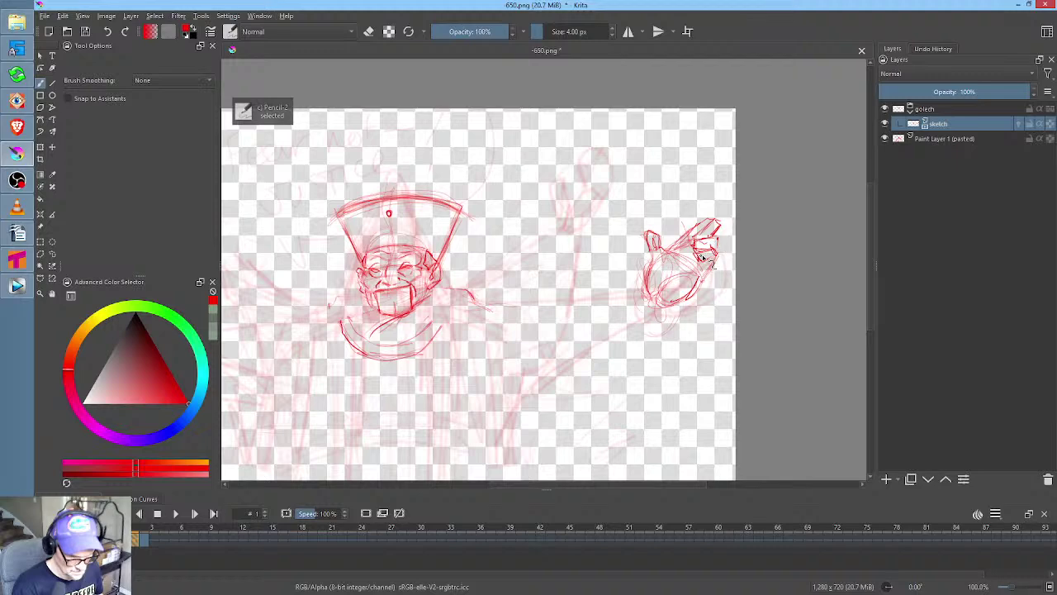
# On frame 2, erase the raised hand oval on the drawing's right side and sketch the palm and thumb of an open hand
pyautogui.click(152, 525)
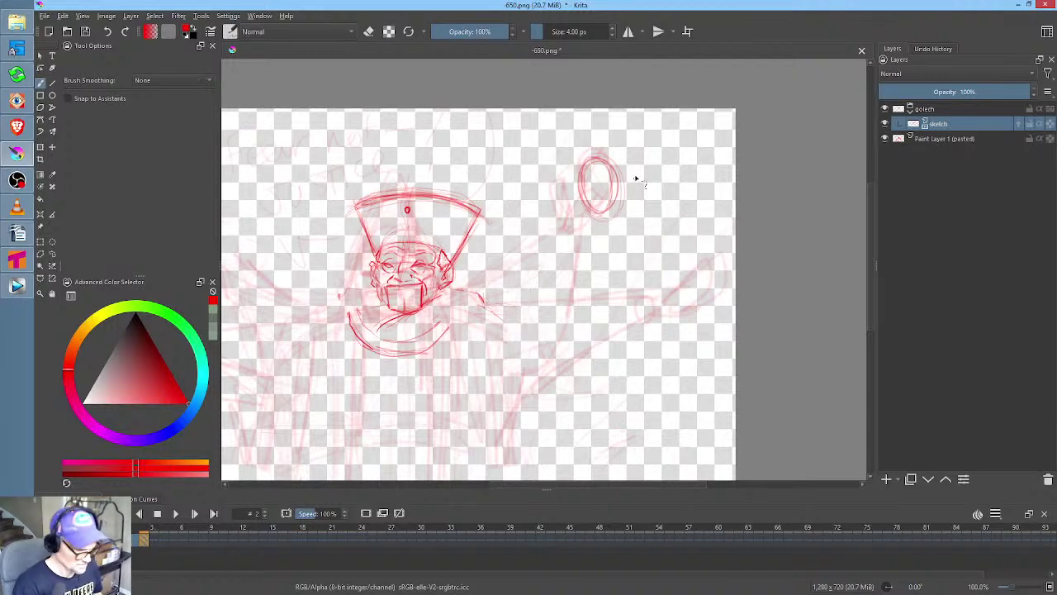
pyautogui.press('/')
pyautogui.moveTo(621, 156); pyautogui.dragTo(608, 162)
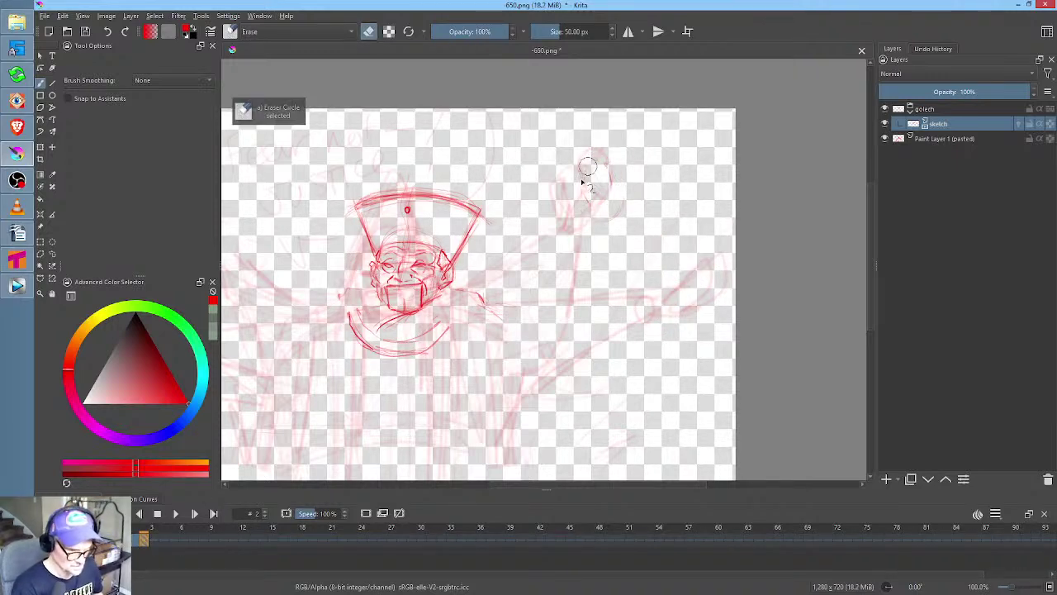
pyautogui.middleClick(633, 192)
pyautogui.press('/')
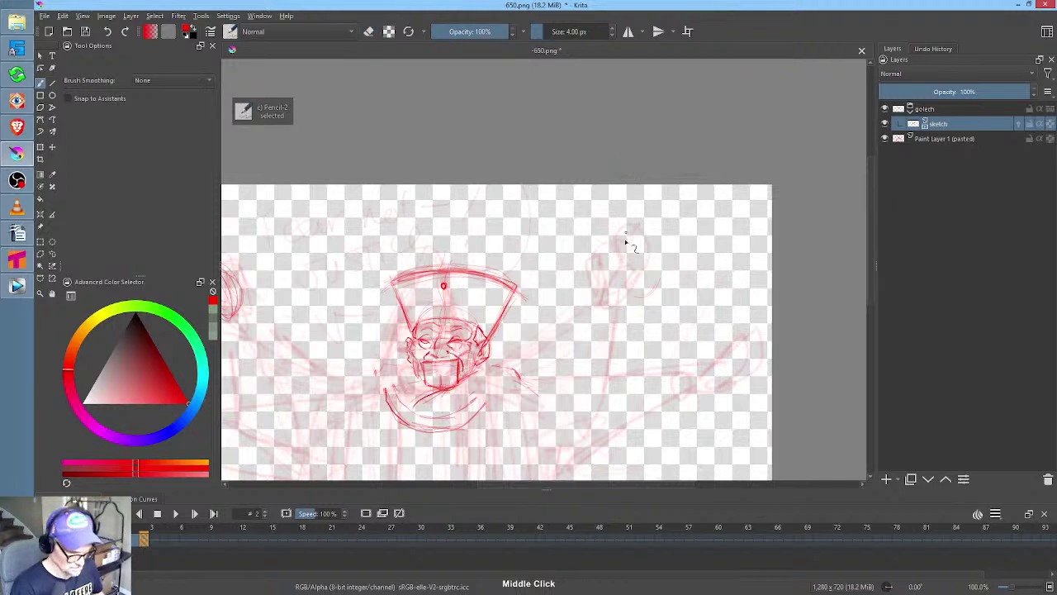
pyautogui.moveTo(615, 243)
pyautogui.mouseDown()
pyautogui.moveTo(634, 275)
pyautogui.moveTo(659, 265)
pyautogui.moveTo(611, 227)
pyautogui.moveTo(609, 208)
pyautogui.moveTo(616, 248)
pyautogui.moveTo(619, 227)
pyautogui.mouseUp()
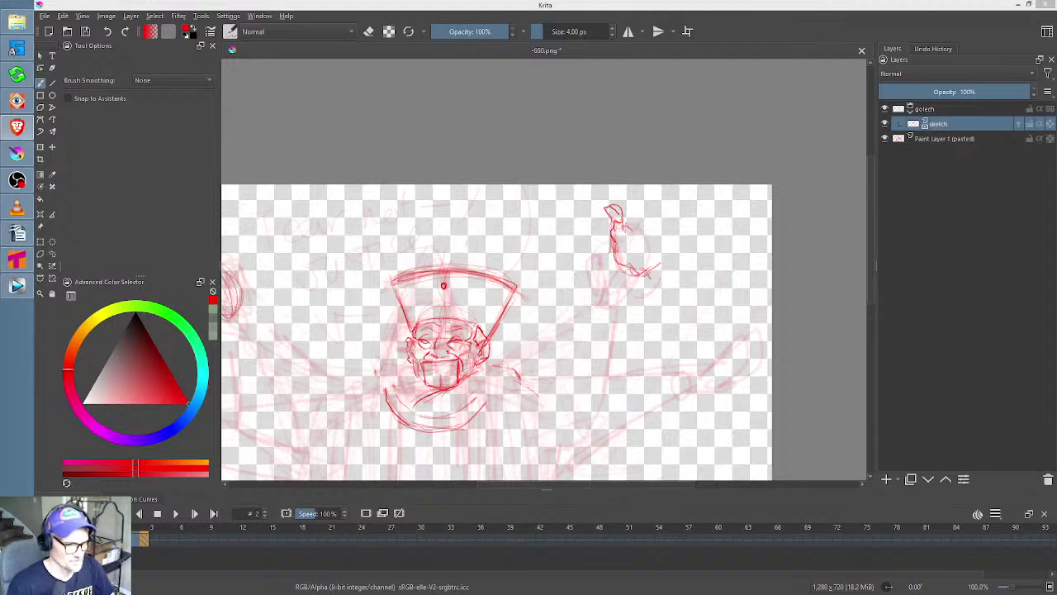
pyautogui.moveTo(633, 263); pyautogui.dragTo(644, 239)
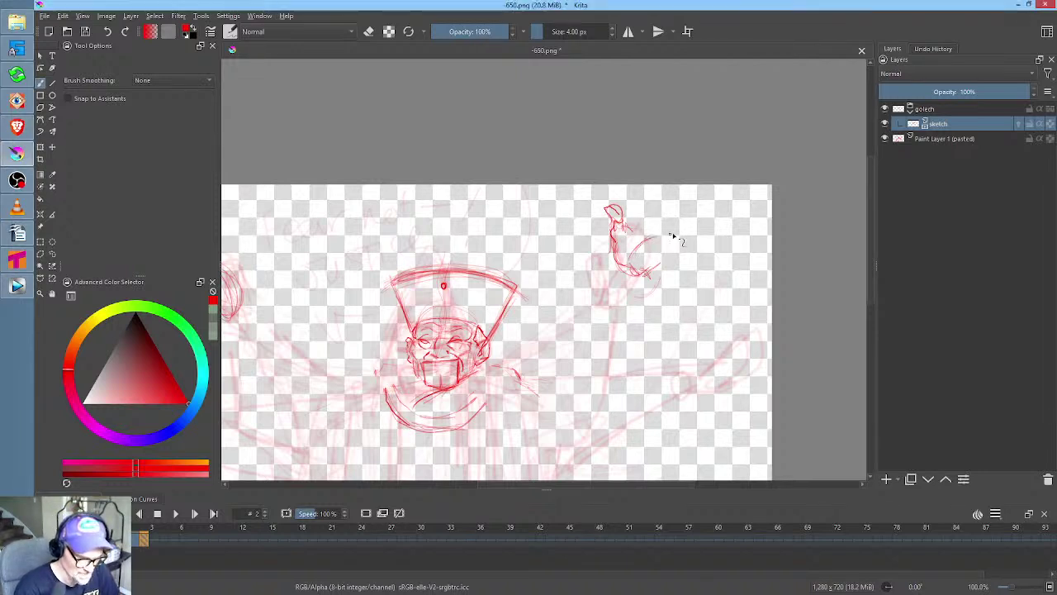
pyautogui.moveTo(645, 277); pyautogui.dragTo(681, 246)
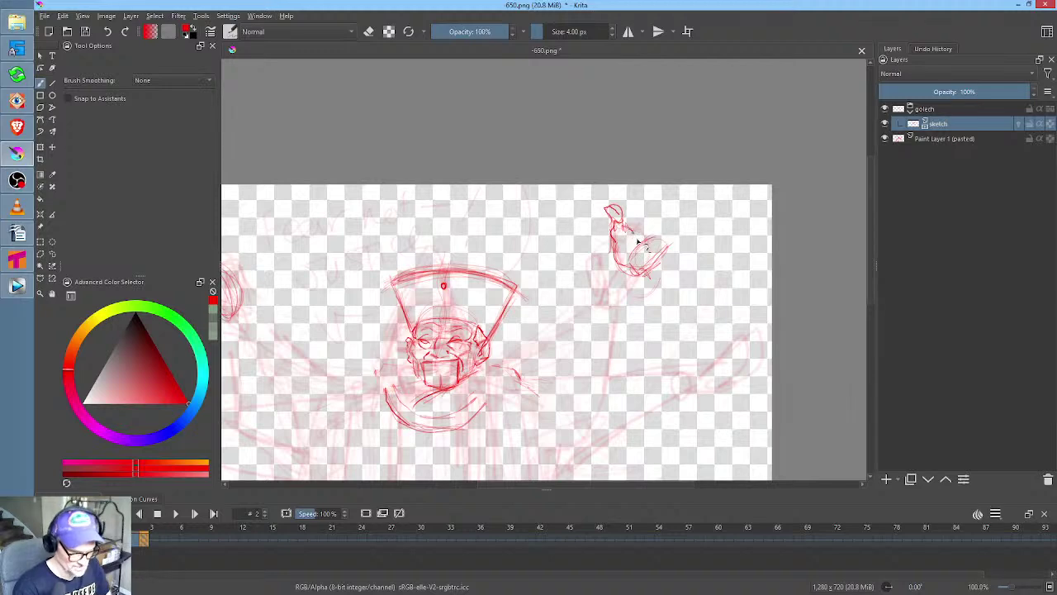
pyautogui.moveTo(635, 234)
pyautogui.mouseDown()
pyautogui.moveTo(661, 252)
pyautogui.moveTo(657, 241)
pyautogui.mouseUp()
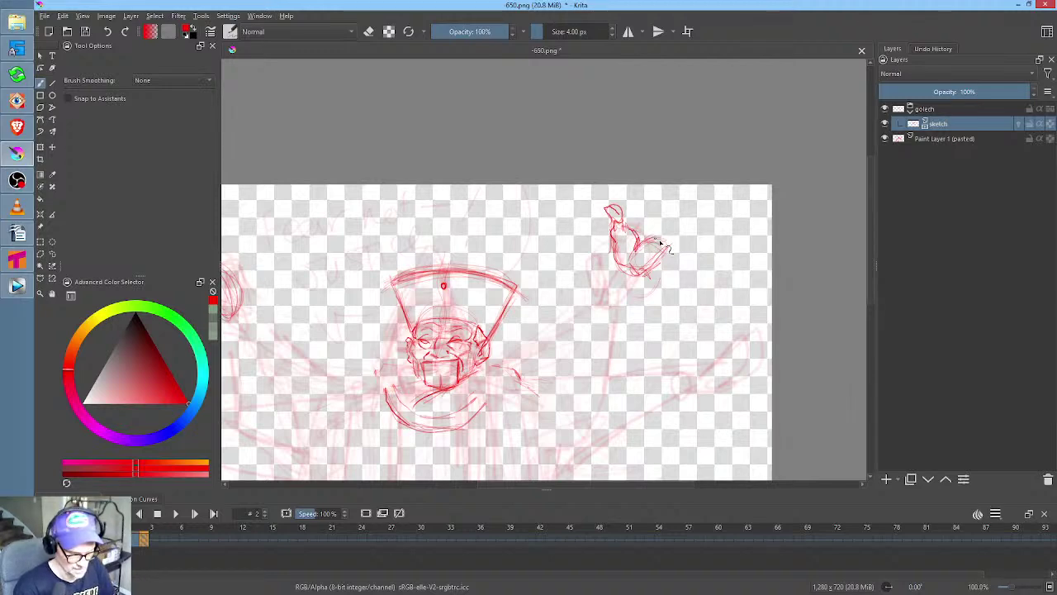
# Draw the spread fingers of frame 2's raised hand and clean up the lines between them
pyautogui.middleClick(671, 290)
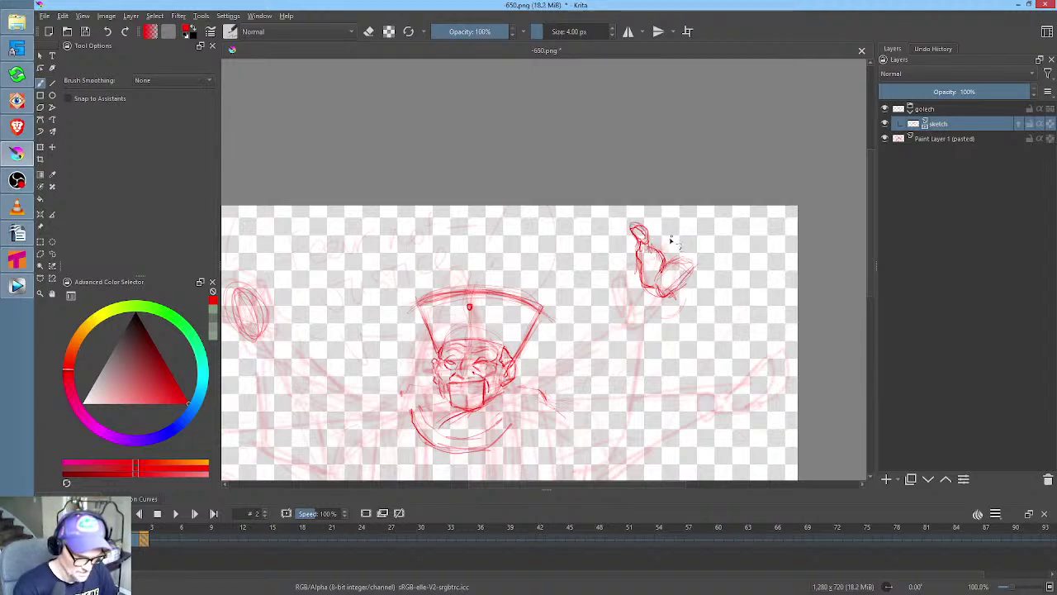
pyautogui.moveTo(655, 249)
pyautogui.mouseDown()
pyautogui.moveTo(673, 239)
pyautogui.moveTo(699, 260)
pyautogui.mouseUp()
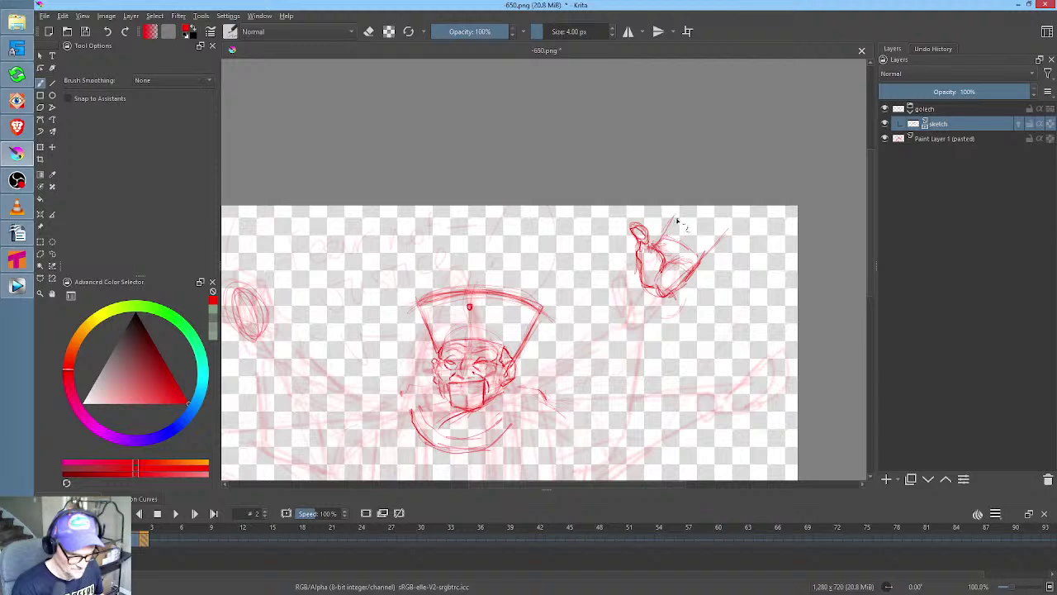
pyautogui.moveTo(706, 216)
pyautogui.mouseDown()
pyautogui.moveTo(661, 238)
pyautogui.moveTo(676, 238)
pyautogui.moveTo(666, 245)
pyautogui.moveTo(694, 213)
pyautogui.mouseUp()
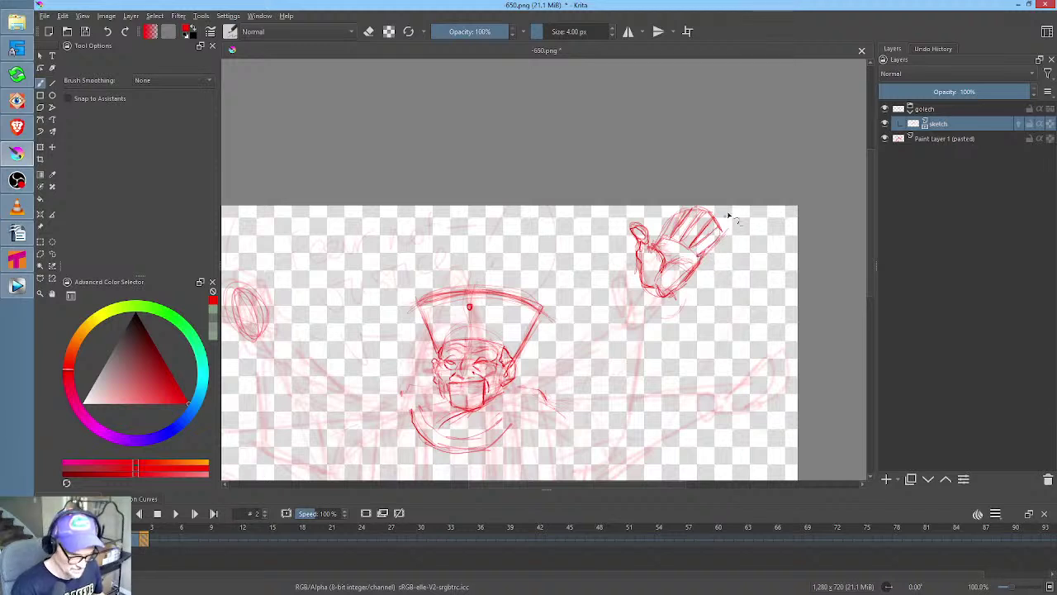
pyautogui.press('e')
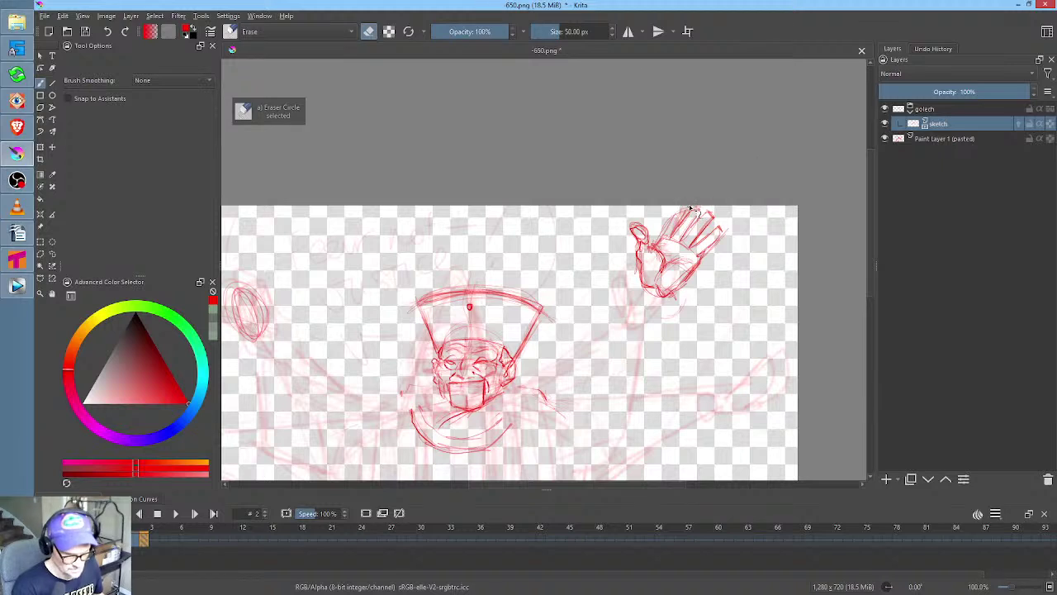
pyautogui.press('e')
pyautogui.moveTo(685, 217); pyautogui.dragTo(671, 231)
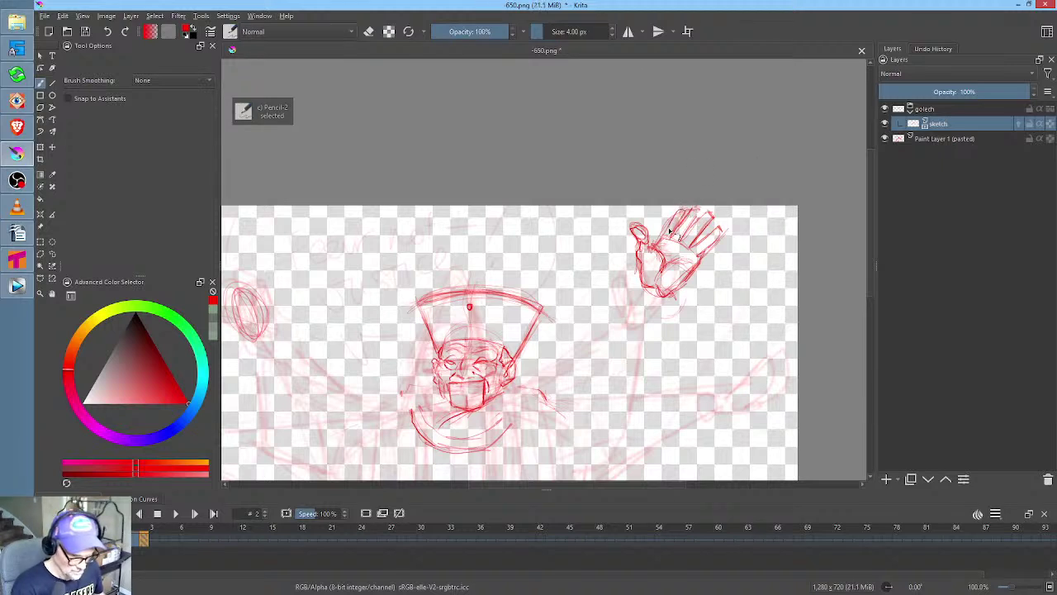
# On frame 2, select the raised hand on the drawing's right side, rotate it slightly clockwise and move it to about x 1109, y 123 px
pyautogui.press('f')
pyautogui.moveTo(708, 184)
pyautogui.mouseDown()
pyautogui.moveTo(620, 306)
pyautogui.moveTo(728, 203)
pyautogui.mouseUp()
pyautogui.hotkey('ctrl', 't')
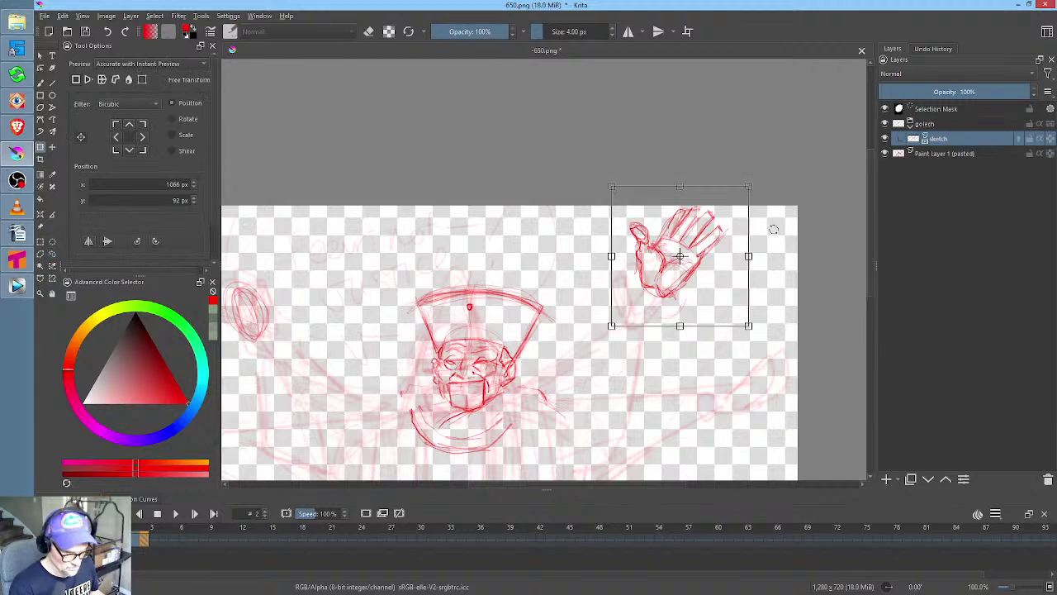
pyautogui.moveTo(772, 232); pyautogui.dragTo(779, 241)
pyautogui.moveTo(715, 262); pyautogui.dragTo(686, 288)
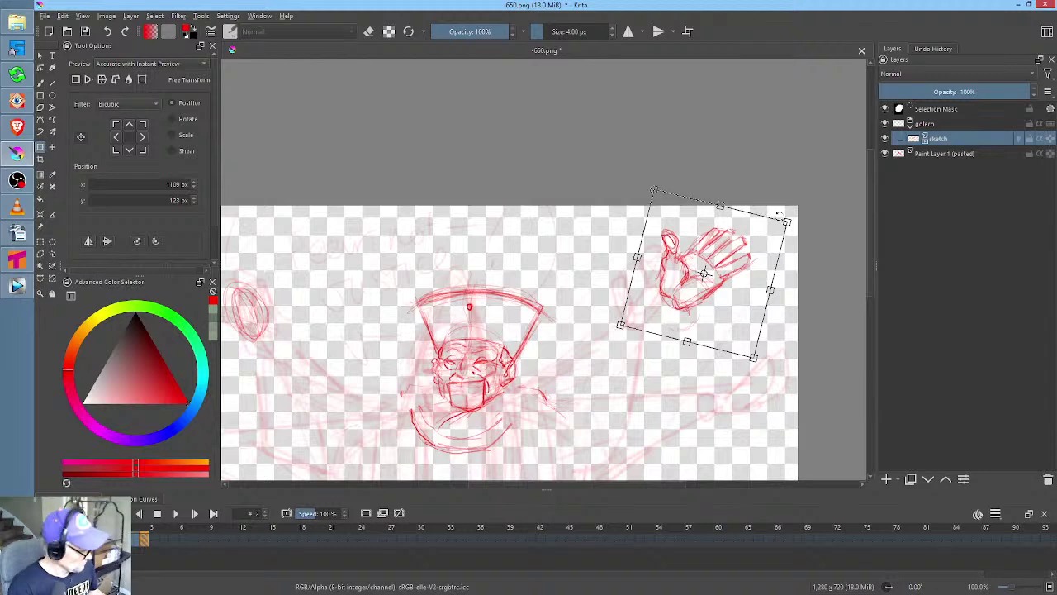
pyautogui.press('Return')
# Duplicate frame 2's open hand, mirror it horizontally and place the copy over the left hand oval at about x 258, y 194 px
pyautogui.moveTo(777, 229); pyautogui.dragTo(761, 280)
pyautogui.scroll(-3, 767, 285)
pyautogui.press('Return')
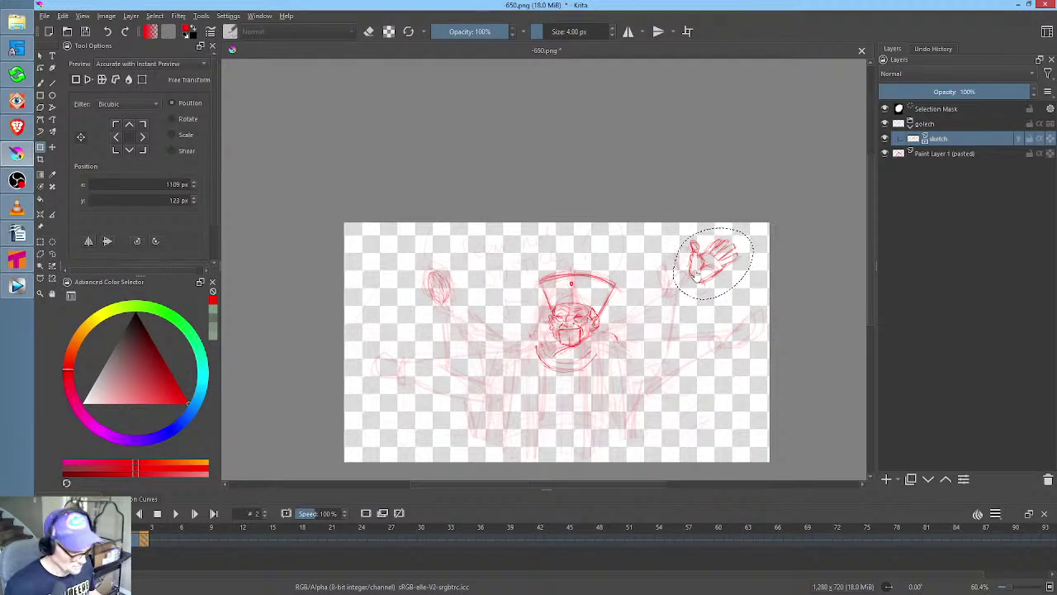
pyautogui.click(701, 273)
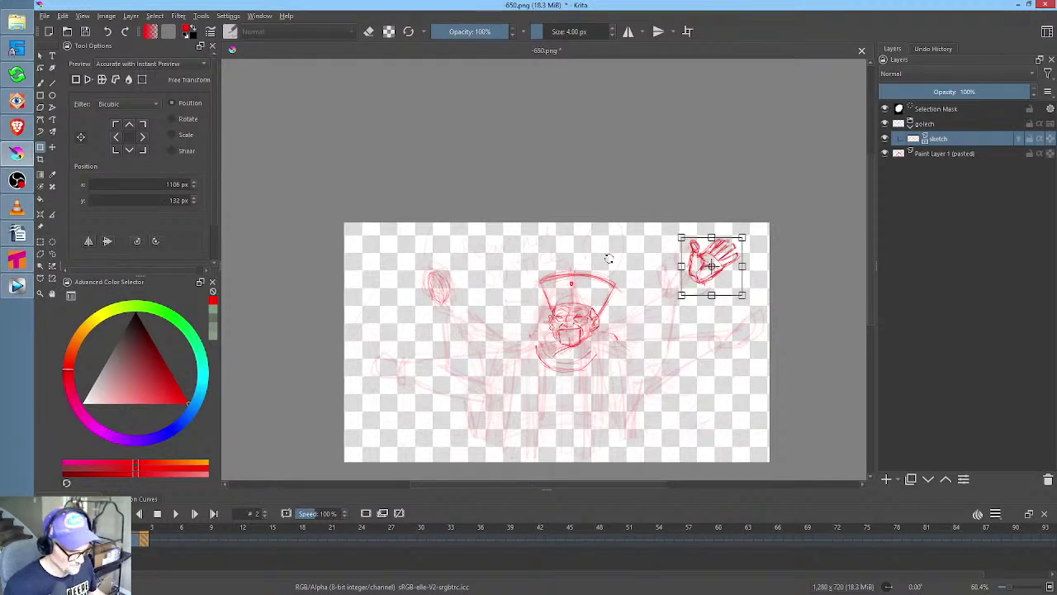
pyautogui.click(88, 241)
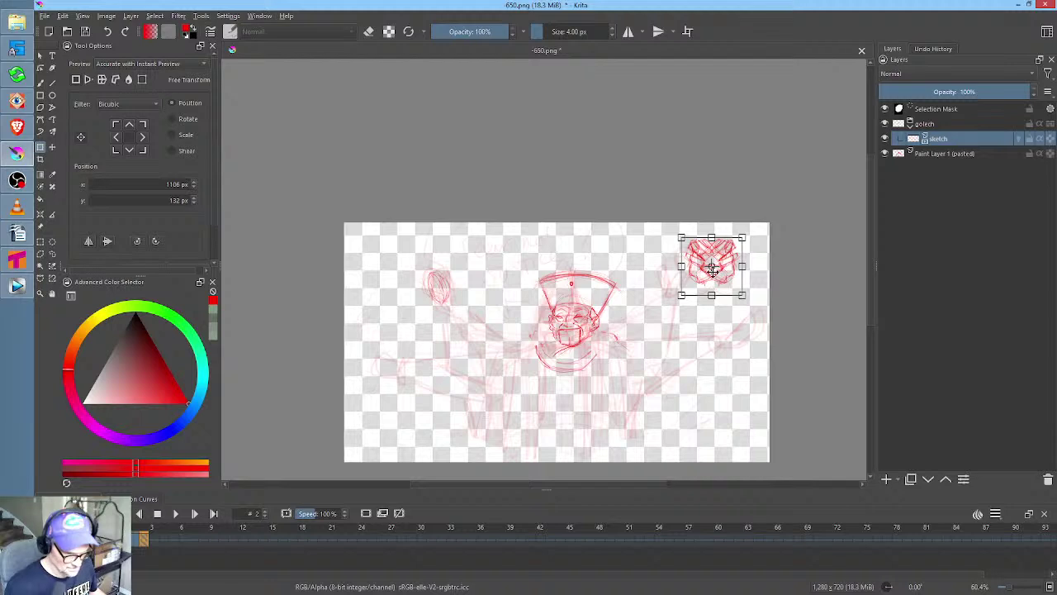
pyautogui.moveTo(724, 278); pyautogui.dragTo(446, 297)
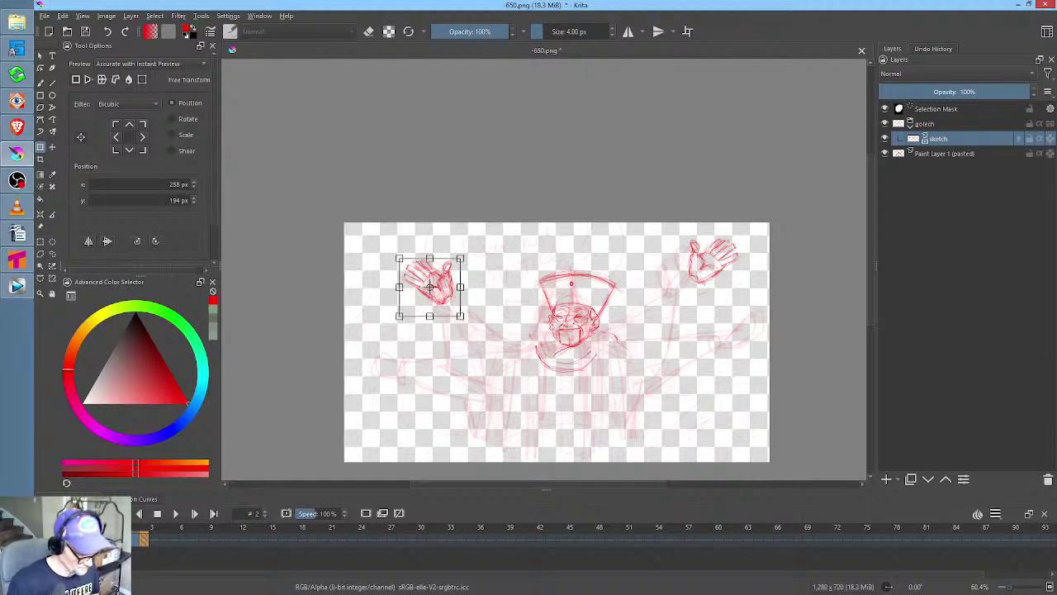
# Move the sketch layer's keyframes at frames 1 and 2 to frames 6 and 7, and play the animation
pyautogui.click(134, 539)
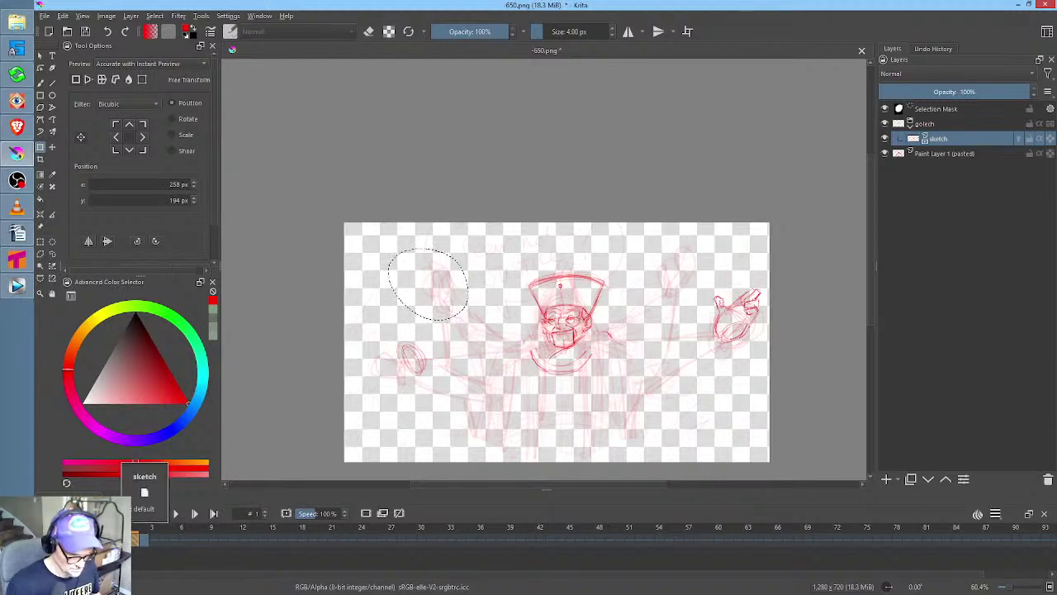
pyautogui.click(145, 540)
pyautogui.click(137, 541)
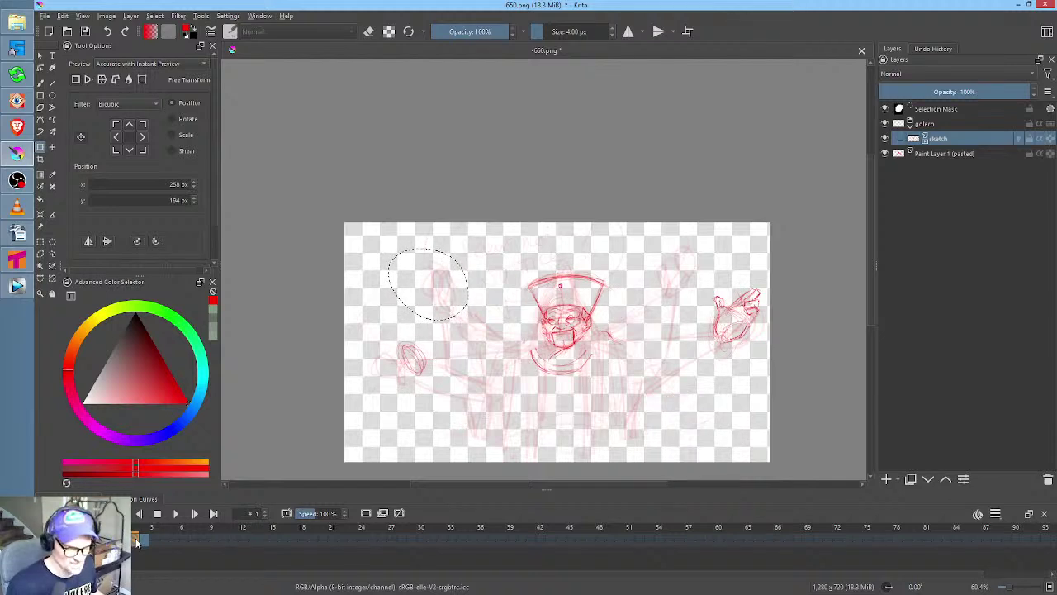
pyautogui.moveTo(137, 541)
pyautogui.mouseDown()
pyautogui.moveTo(224, 541)
pyautogui.moveTo(190, 544)
pyautogui.mouseUp()
pyautogui.press('space')
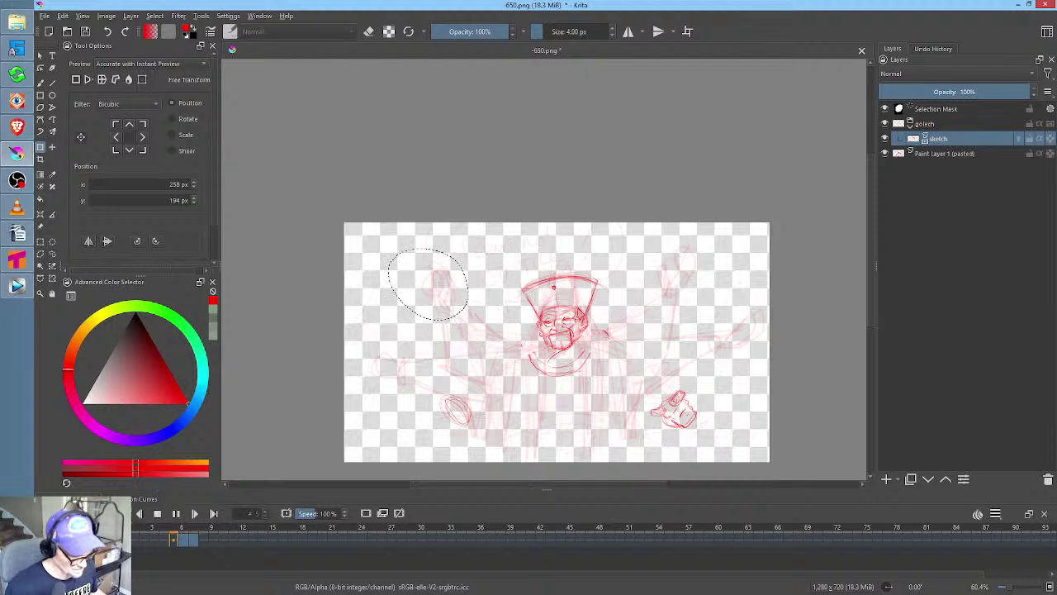
# Set the animation's frame rate to 8 and its clip end to 60, and play it back from the start
pyautogui.click(995, 514)
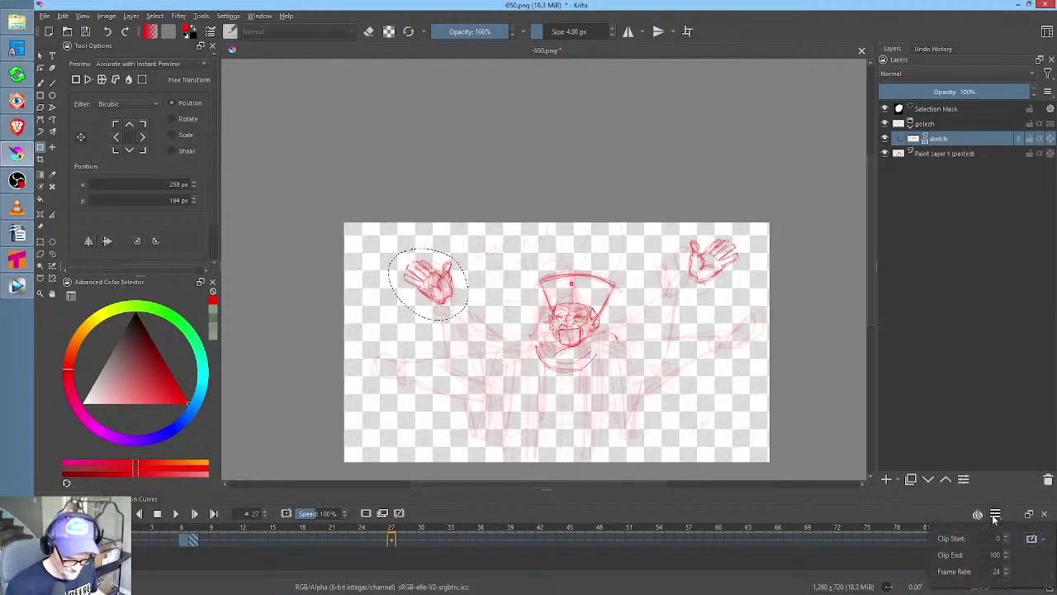
pyautogui.doubleClick(996, 571)
pyautogui.write('8')
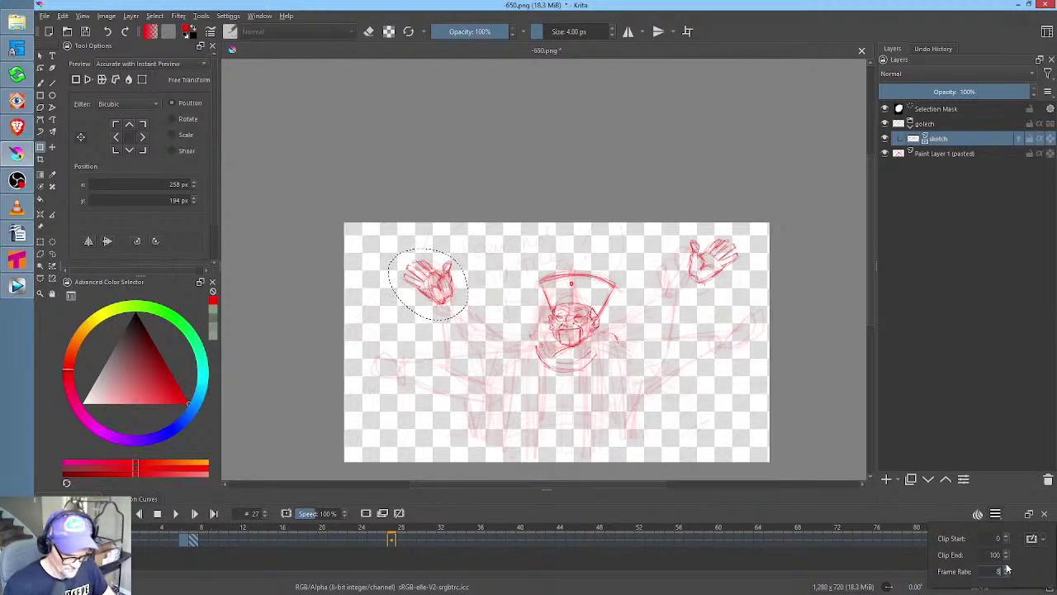
pyautogui.doubleClick(996, 555)
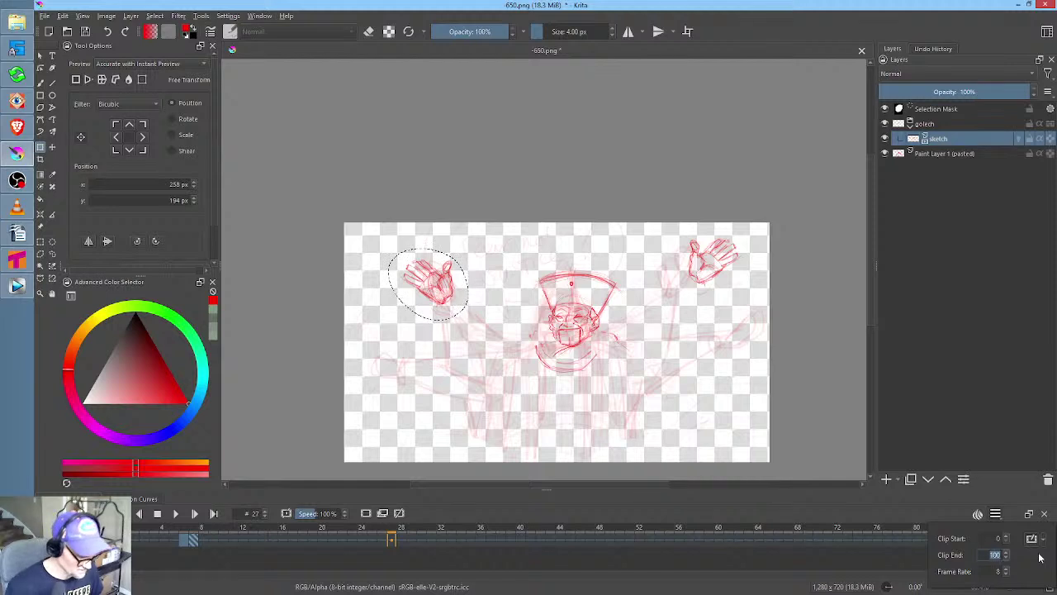
pyautogui.write('60')
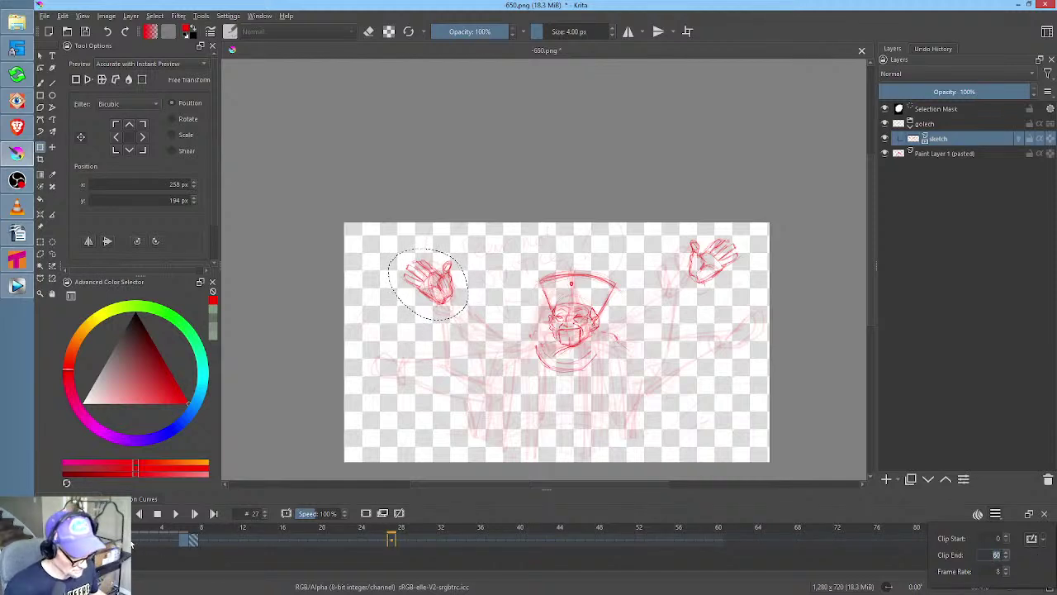
pyautogui.click(131, 566)
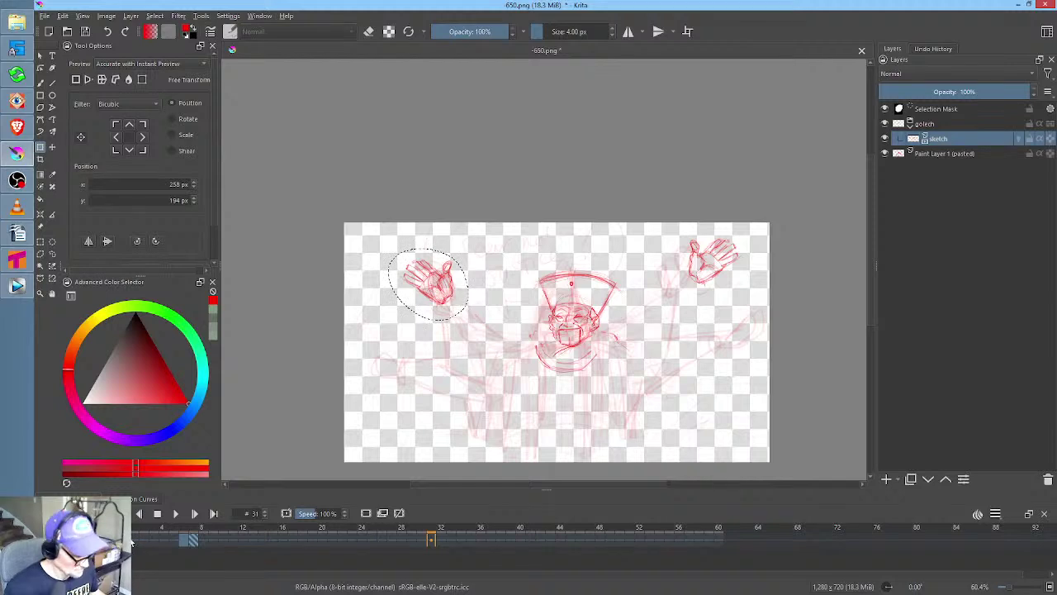
pyautogui.click(131, 541)
pyautogui.press('space')
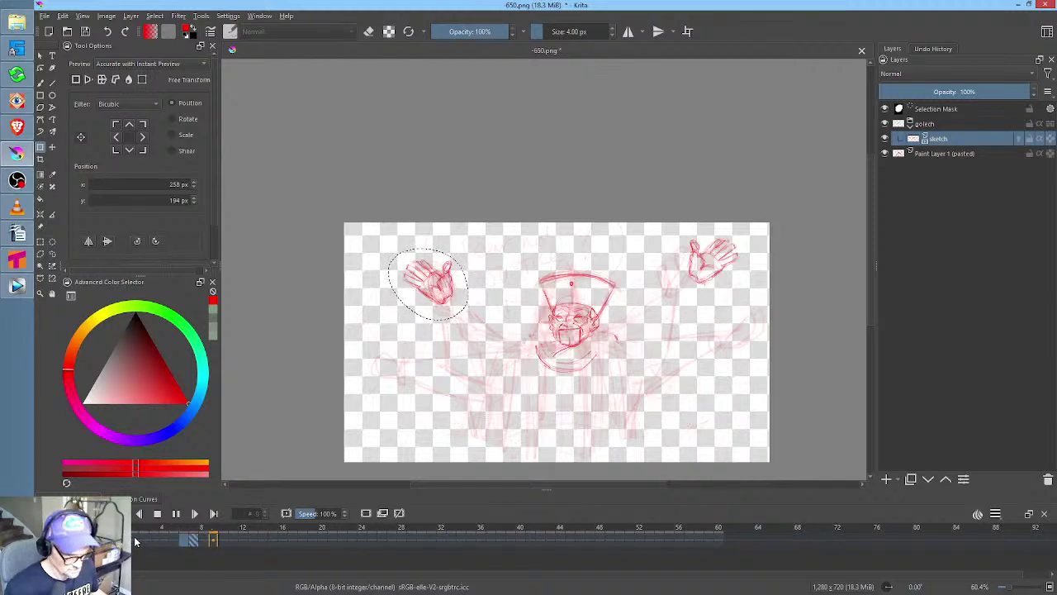
pyautogui.press('space')
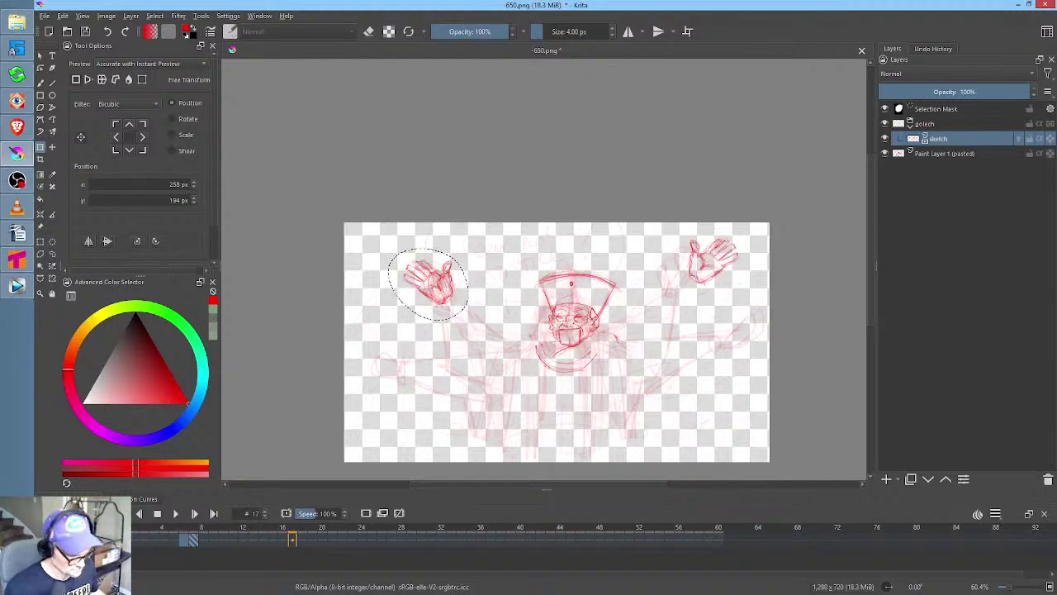
pyautogui.press('space')
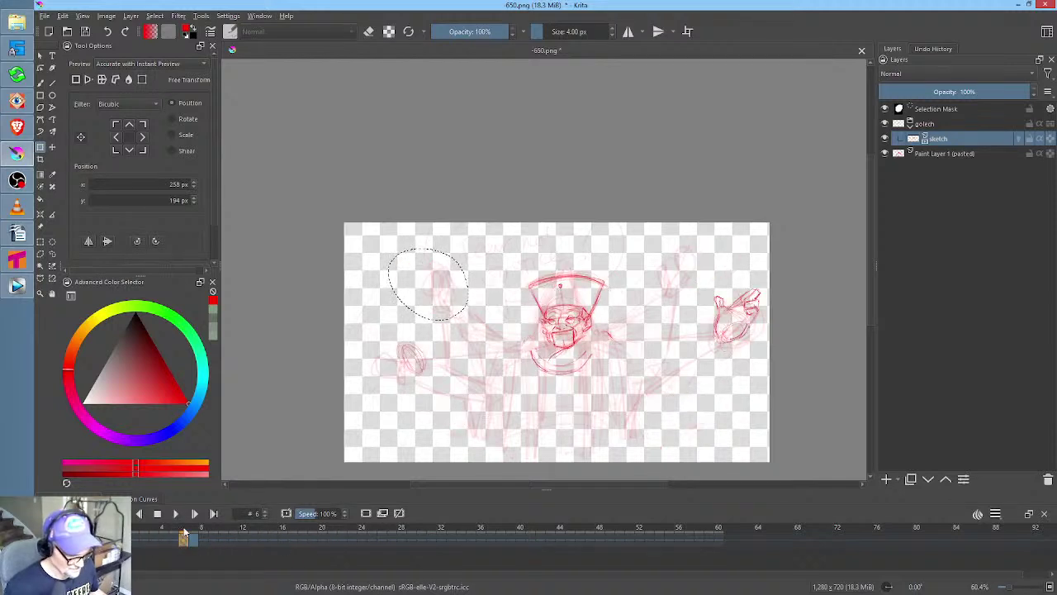
# On frame 12, clear the selection, lasso the head with its hat and collar, and tilt it clockwise, shifted slightly to the right
pyautogui.moveTo(217, 535)
pyautogui.mouseDown()
pyautogui.moveTo(312, 540)
pyautogui.moveTo(172, 539)
pyautogui.moveTo(242, 528)
pyautogui.mouseUp()
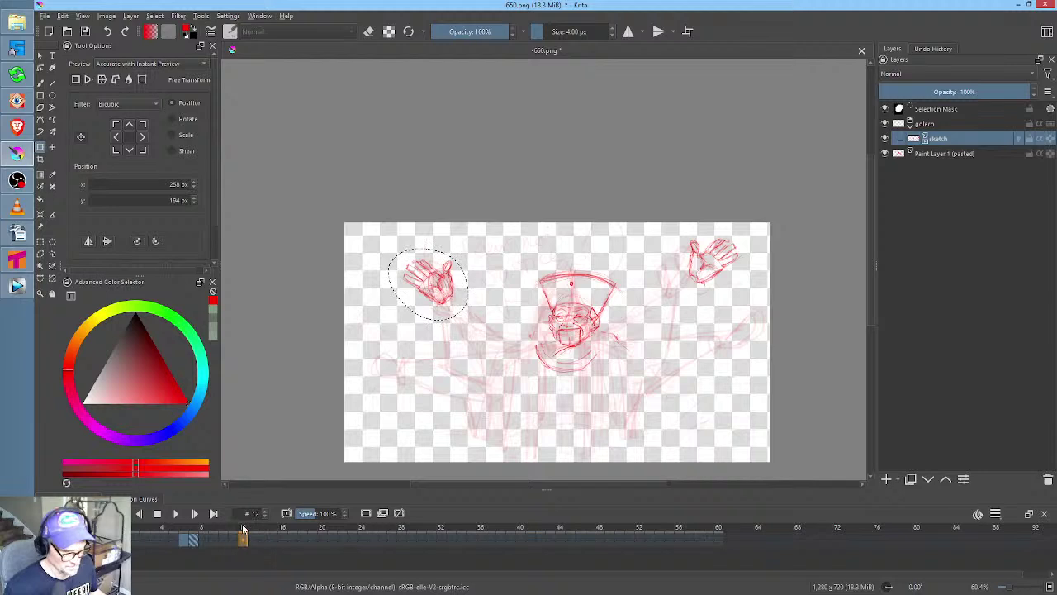
pyautogui.hotkey('ctrl', 'shift', 'a')
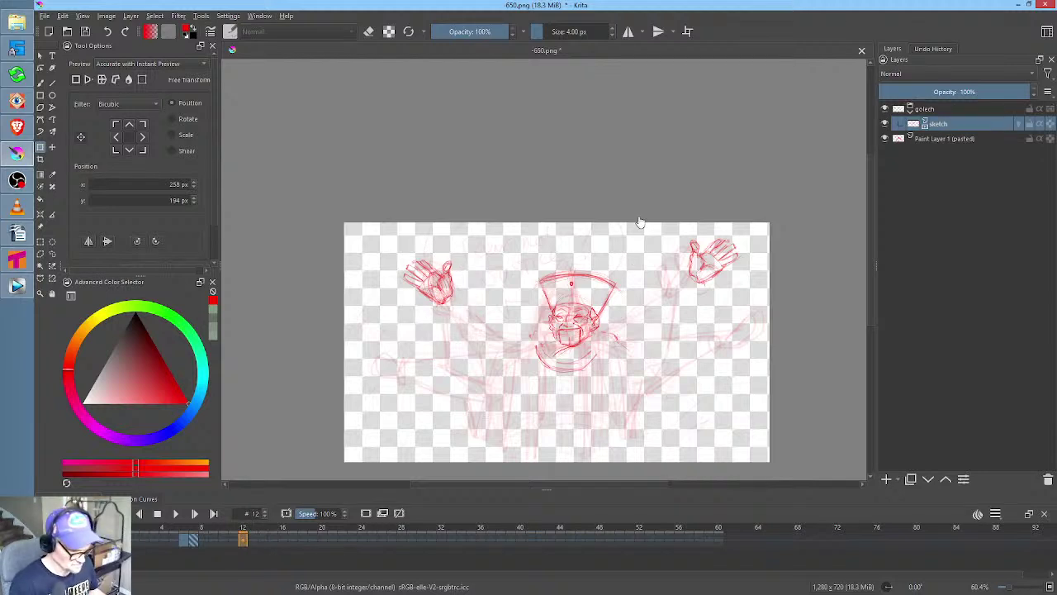
pyautogui.hotkey('ctrl', 'shift', 'r')
pyautogui.moveTo(598, 237)
pyautogui.mouseDown()
pyautogui.moveTo(608, 374)
pyautogui.moveTo(596, 237)
pyautogui.mouseUp()
pyautogui.hotkey('ctrl', 't')
pyautogui.moveTo(686, 274); pyautogui.dragTo(693, 302)
pyautogui.moveTo(613, 321); pyautogui.dragTo(621, 319)
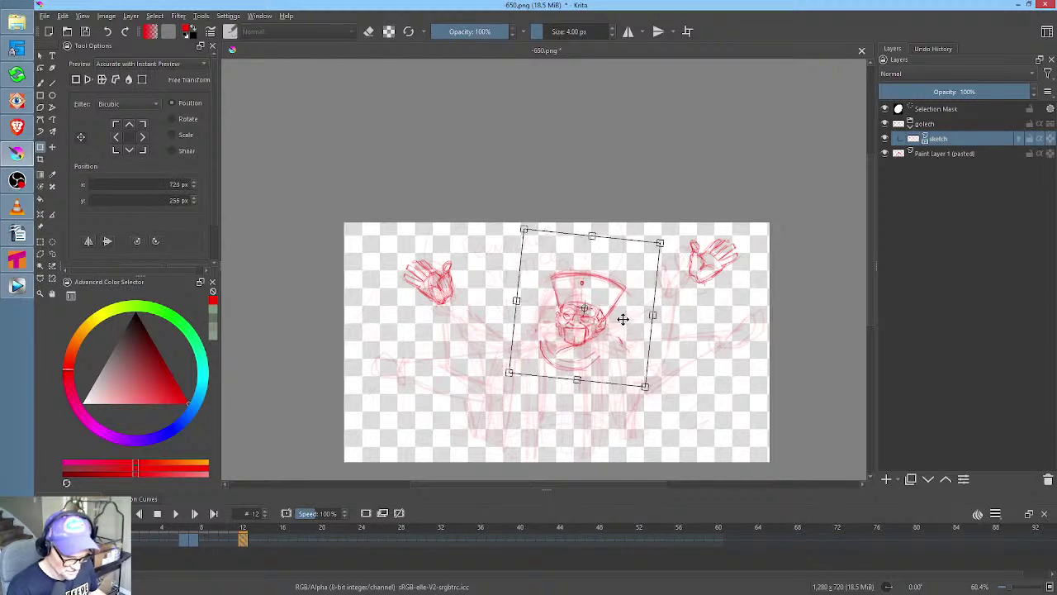
# On frame 13, shift the selected head further right to about x 736, y 260 px
pyautogui.click(252, 537)
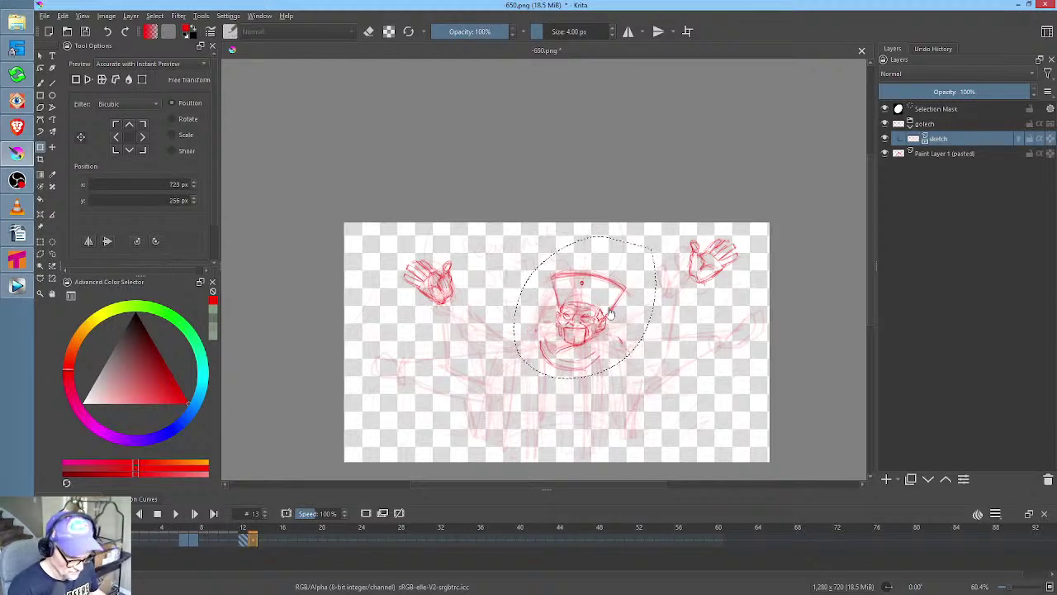
pyautogui.moveTo(683, 306); pyautogui.dragTo(631, 307)
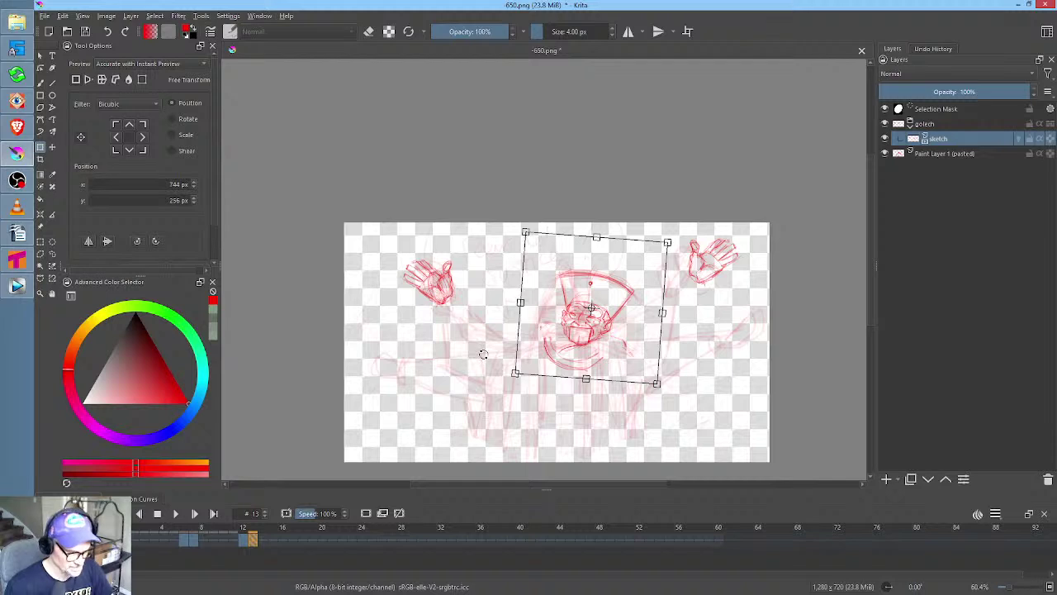
pyautogui.moveTo(590, 307); pyautogui.dragTo(588, 310)
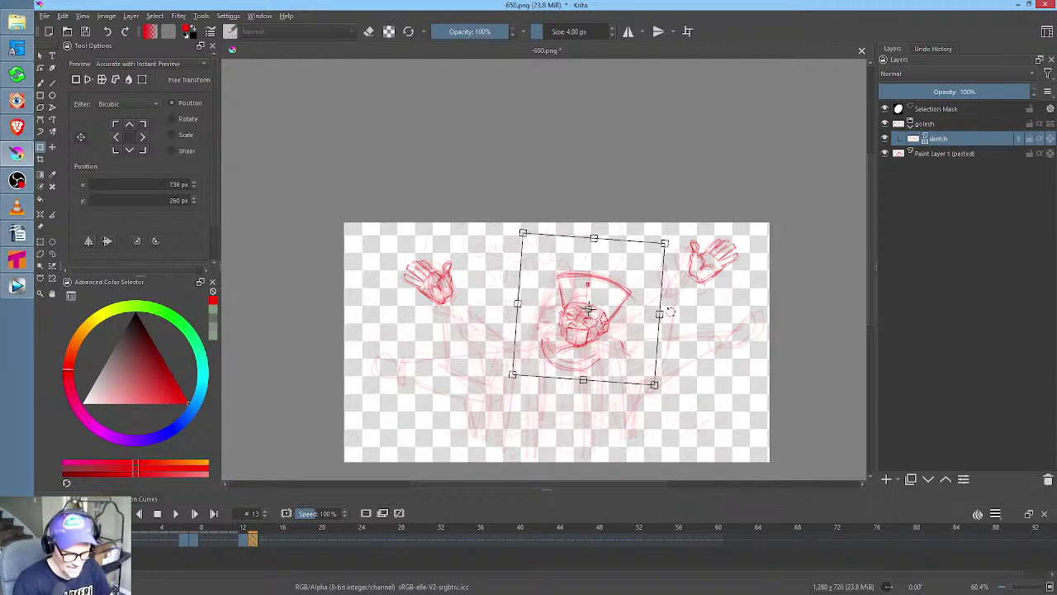
# Play back the head tilt, move the keyframes at frames 12 and 13 to frames 17 and 18, and replay the animation
pyautogui.moveTo(252, 535)
pyautogui.mouseDown()
pyautogui.moveTo(198, 535)
pyautogui.moveTo(322, 536)
pyautogui.moveTo(174, 536)
pyautogui.moveTo(286, 535)
pyautogui.moveTo(261, 536)
pyautogui.moveTo(267, 522)
pyautogui.mouseUp()
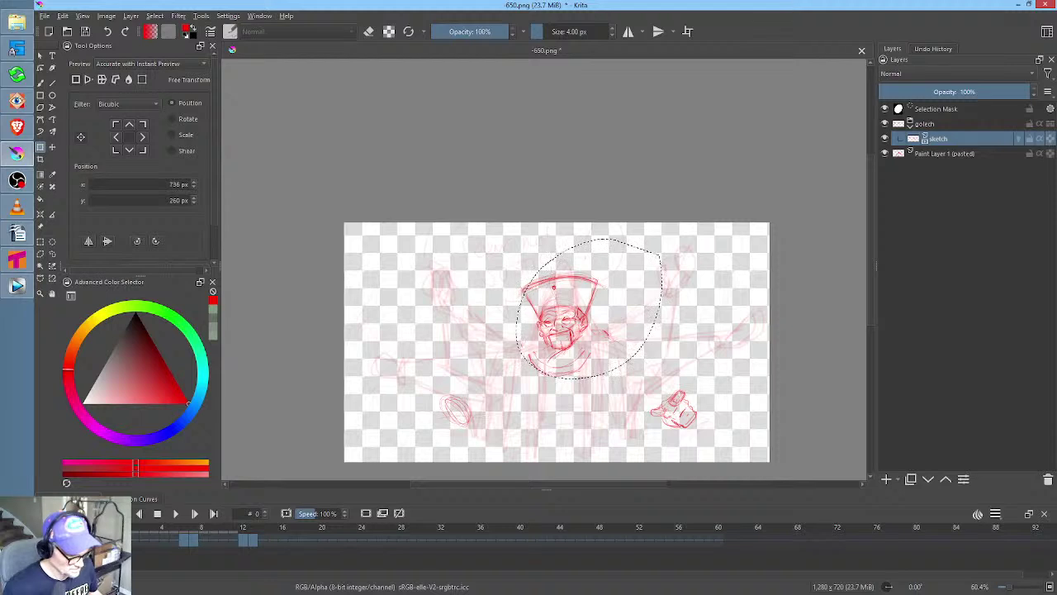
pyautogui.press('space')
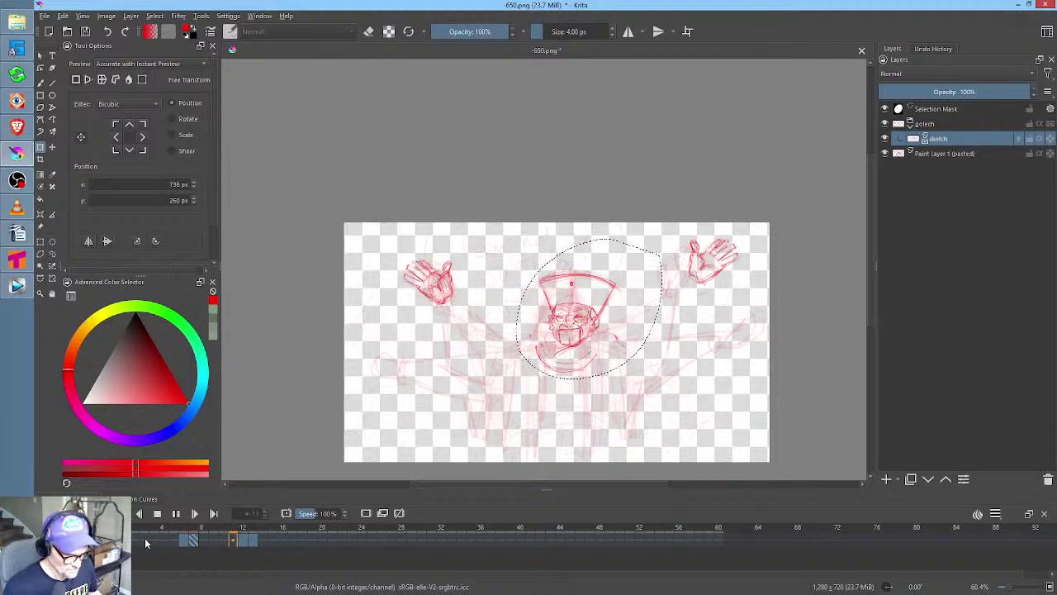
pyautogui.click(244, 539)
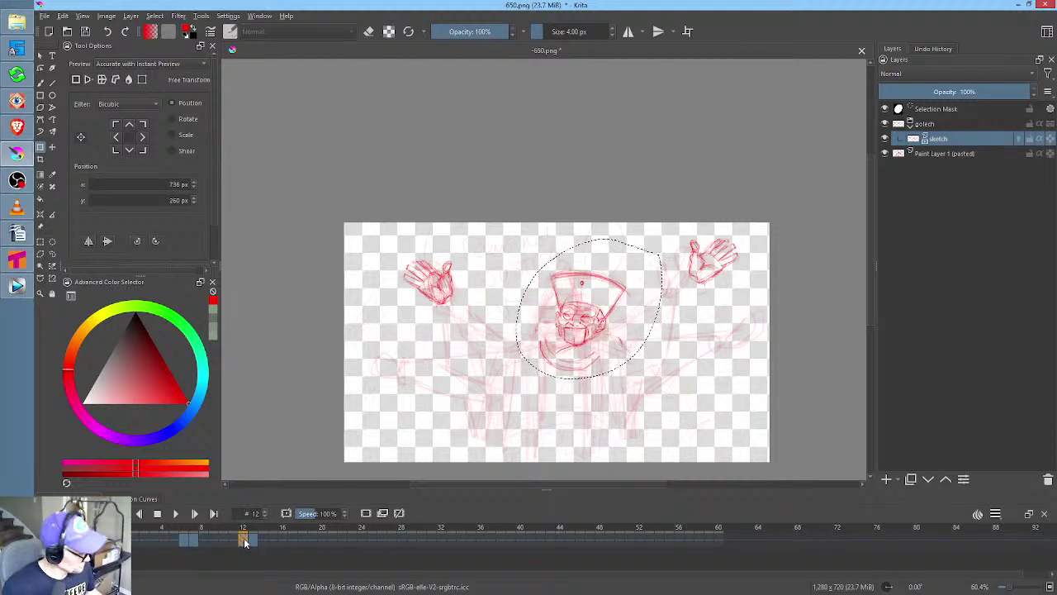
pyautogui.moveTo(245, 541); pyautogui.dragTo(291, 541)
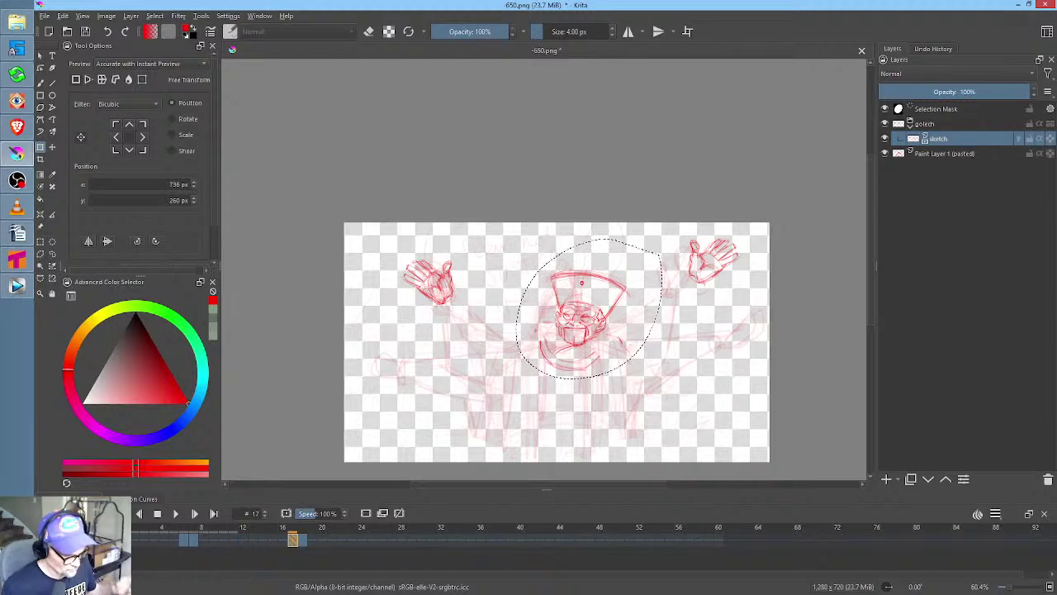
pyautogui.press('space')
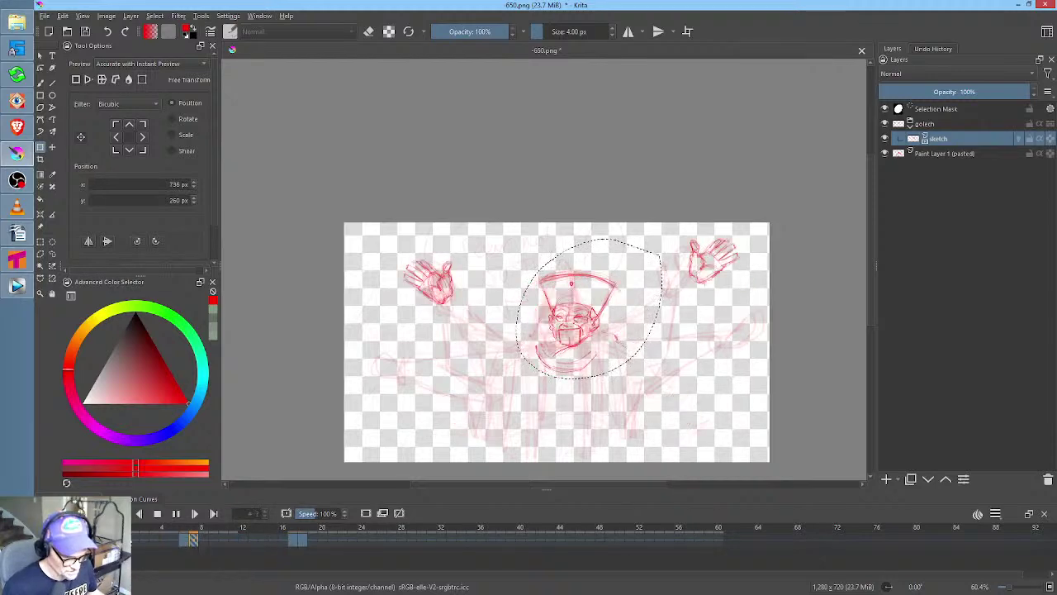
# On frame 17, select the hand on the drawing's right side and lower it to about x 1032, y 388 px
pyautogui.scroll(4, 577, 369)
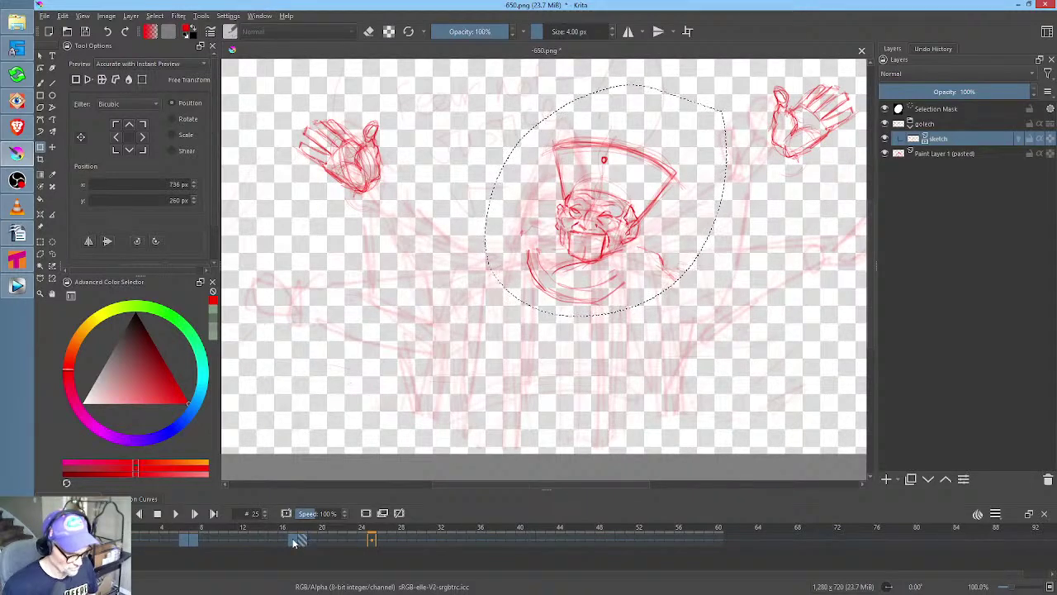
pyautogui.moveTo(779, 220); pyautogui.dragTo(758, 256)
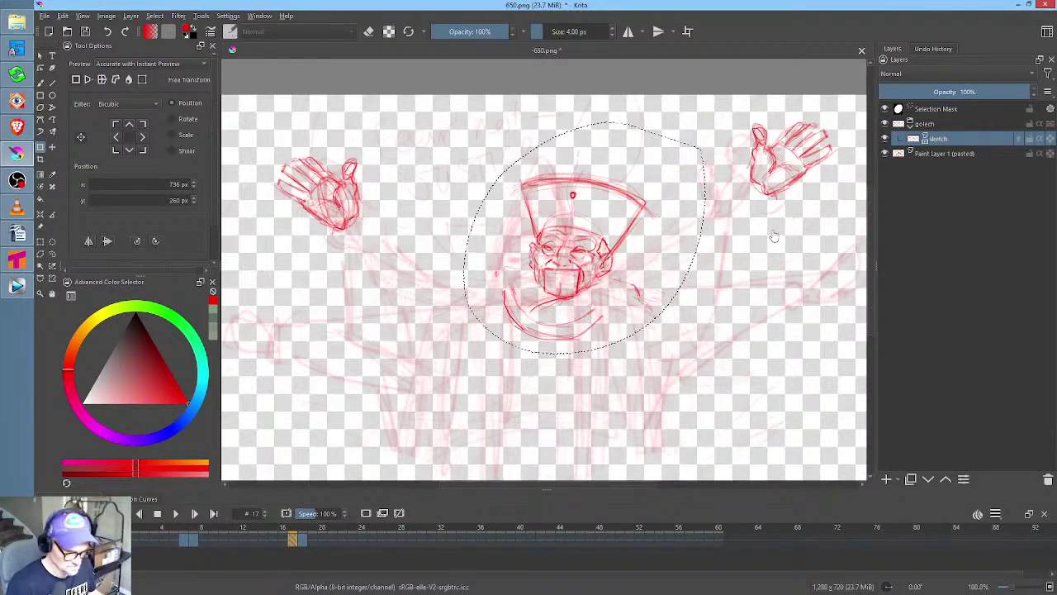
pyautogui.hotkey('ctrl', 'shift', 'a')
pyautogui.hotkey('ctrl', 'r')
pyautogui.moveTo(830, 114)
pyautogui.mouseDown()
pyautogui.moveTo(814, 220)
pyautogui.moveTo(850, 139)
pyautogui.mouseUp()
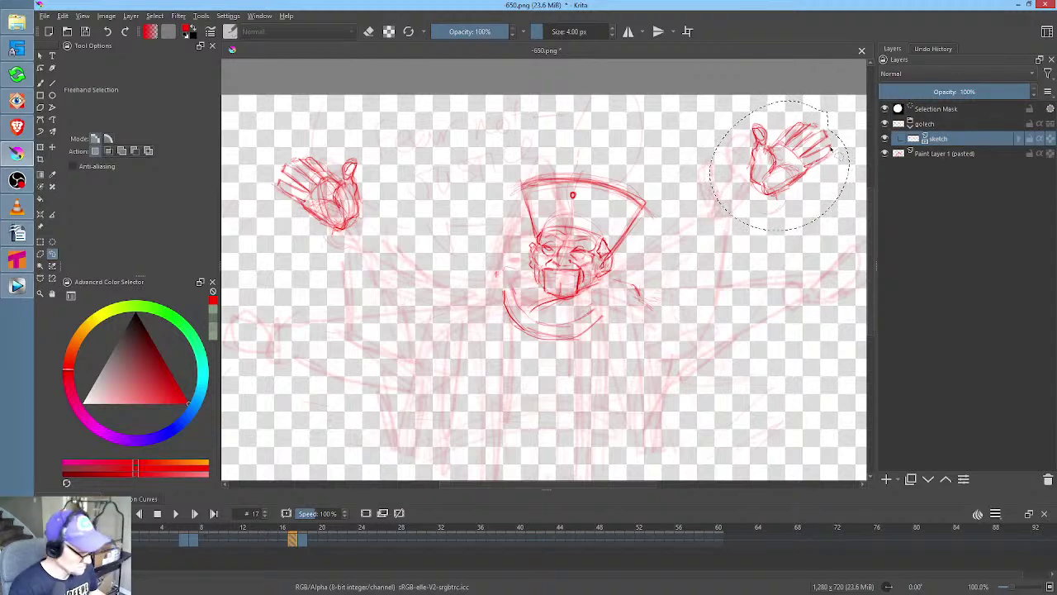
pyautogui.hotkey('ctrl', 't')
pyautogui.moveTo(833, 220)
pyautogui.mouseDown()
pyautogui.moveTo(833, 295)
pyautogui.moveTo(791, 336)
pyautogui.moveTo(748, 312)
pyautogui.mouseUp()
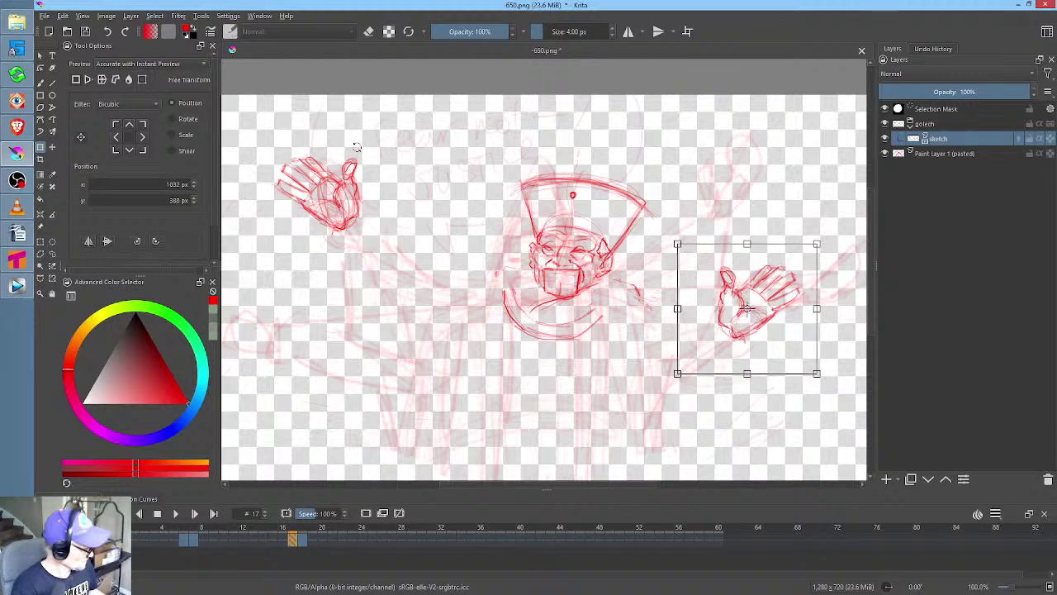
pyautogui.press('Return')
# Select frame 17's hand on the drawing's left side and shift it slightly downward
pyautogui.moveTo(354, 144)
pyautogui.mouseDown()
pyautogui.moveTo(358, 236)
pyautogui.moveTo(357, 141)
pyautogui.mouseUp()
pyautogui.hotkey('ctrl', 't')
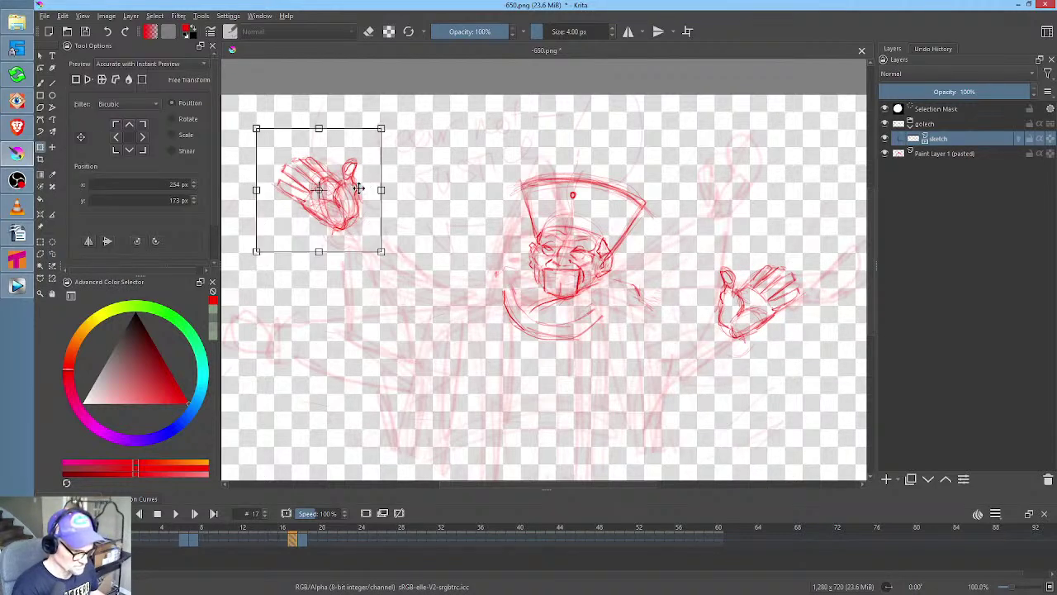
pyautogui.moveTo(349, 193)
pyautogui.mouseDown()
pyautogui.moveTo(340, 206)
pyautogui.moveTo(394, 177)
pyautogui.moveTo(347, 210)
pyautogui.mouseUp()
pyautogui.press('Return')
# On frame 18, rotate the hand on the drawing's left side counter-clockwise and lower it to about x 186, y 378 px
pyautogui.press('.')
pyautogui.hotkey('ctrl', 't')
pyautogui.moveTo(394, 185); pyautogui.dragTo(388, 168)
pyautogui.moveTo(329, 197); pyautogui.dragTo(296, 282)
pyautogui.moveTo(365, 267); pyautogui.dragTo(355, 236)
pyautogui.moveTo(297, 279); pyautogui.dragTo(302, 295)
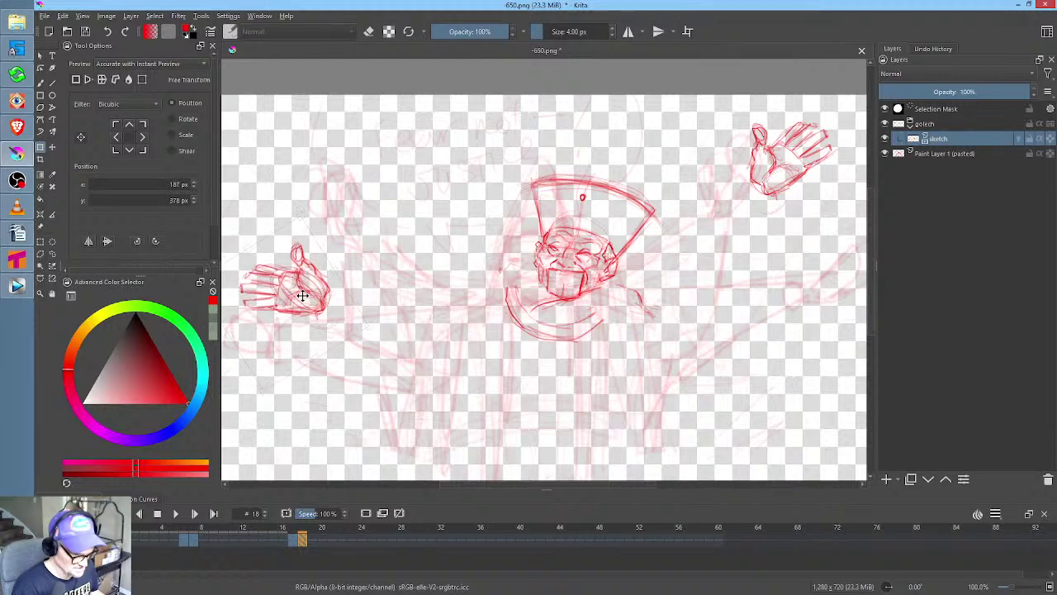
pyautogui.press('Return')
pyautogui.press('space')
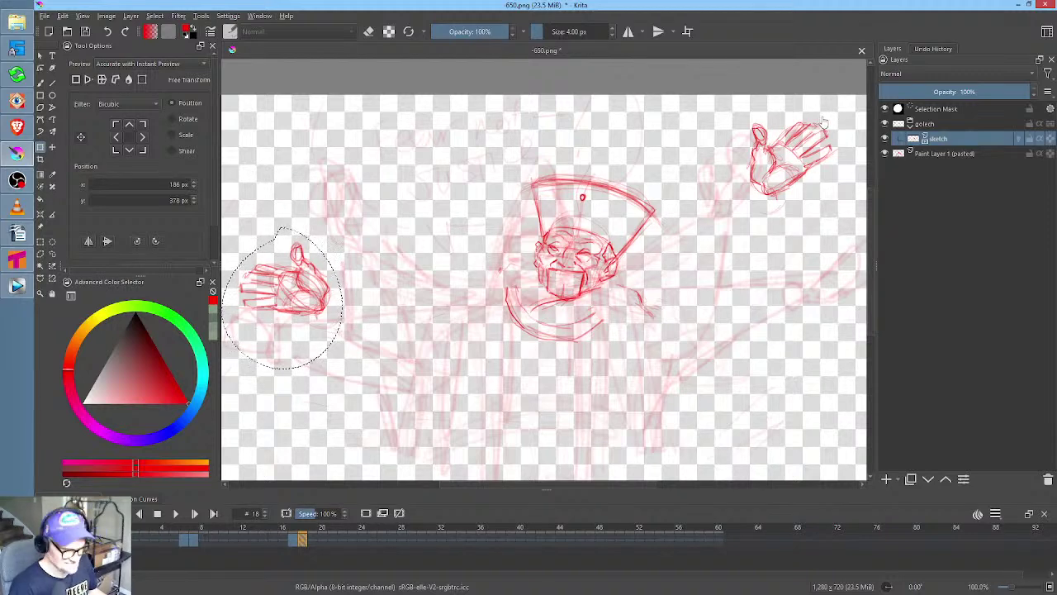
# On frame 18, select the raised hand on the drawing's right side, mirror it horizontally, move it below the chest collar and rotate it counter-clockwise
pyautogui.hotkey('ctrl', 'r')
pyautogui.moveTo(821, 109); pyautogui.dragTo(757, 207)
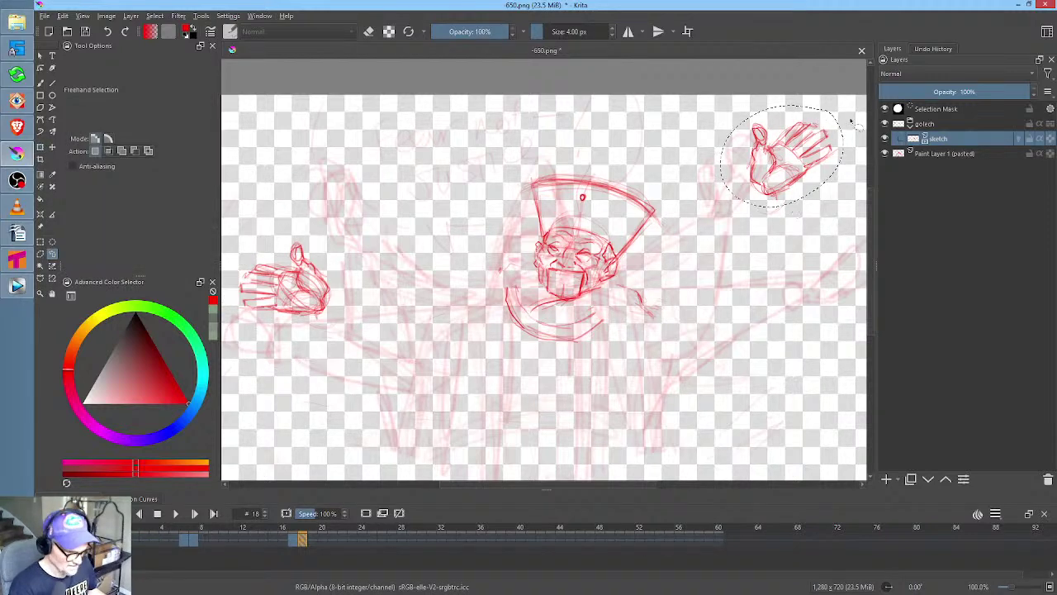
pyautogui.hotkey('ctrl', 't')
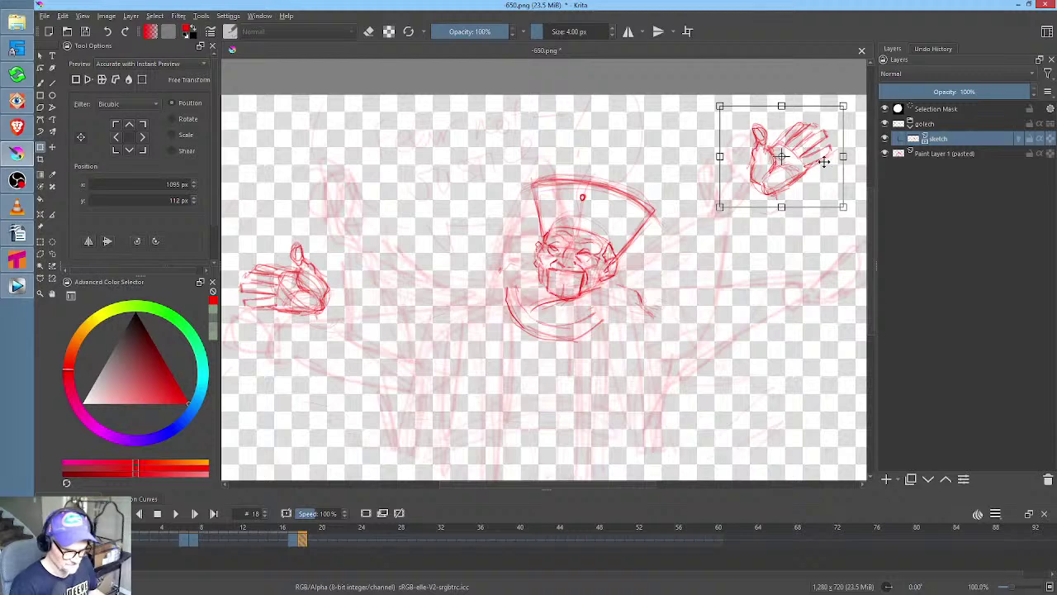
pyautogui.click(89, 241)
pyautogui.moveTo(784, 162); pyautogui.dragTo(600, 382)
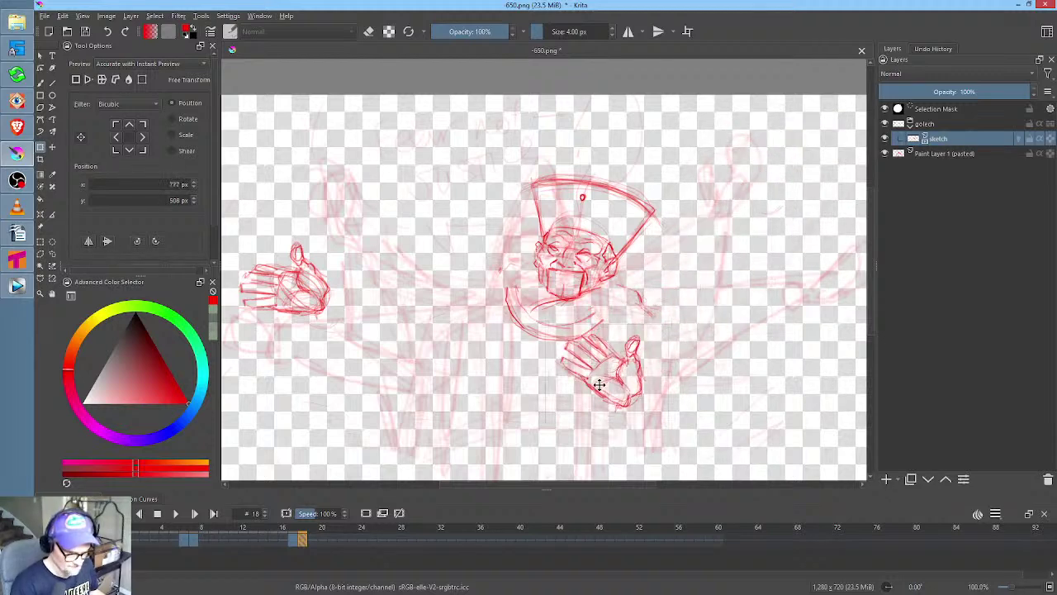
pyautogui.moveTo(686, 366); pyautogui.dragTo(689, 333)
pyautogui.moveTo(616, 373); pyautogui.dragTo(612, 381)
# Erase the inner palm and thumb lines of the relocated hand on frame 18 and clear the selection
pyautogui.press('e')
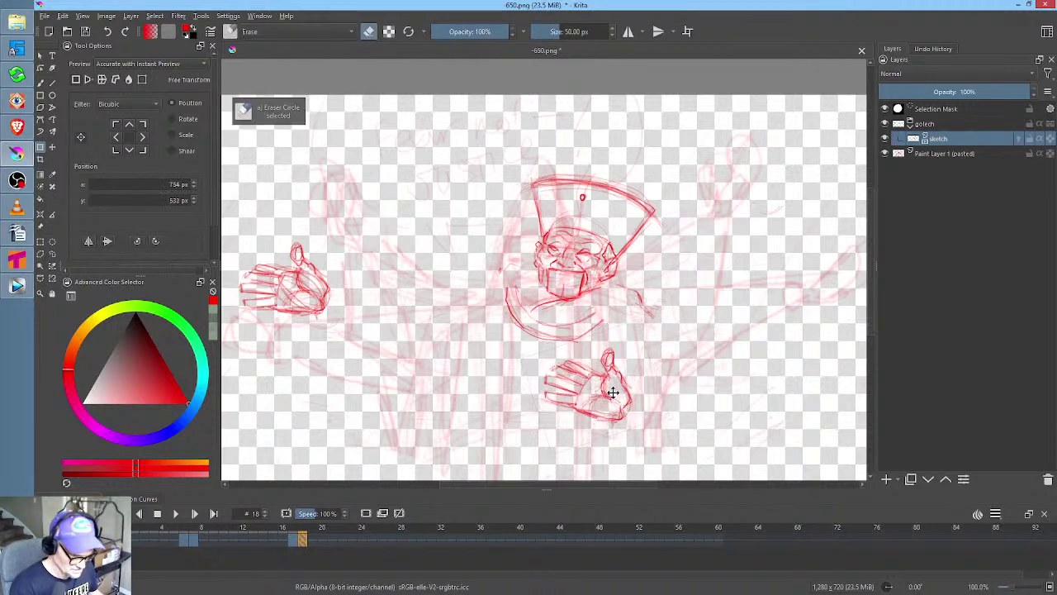
pyautogui.press('b')
pyautogui.press('e')
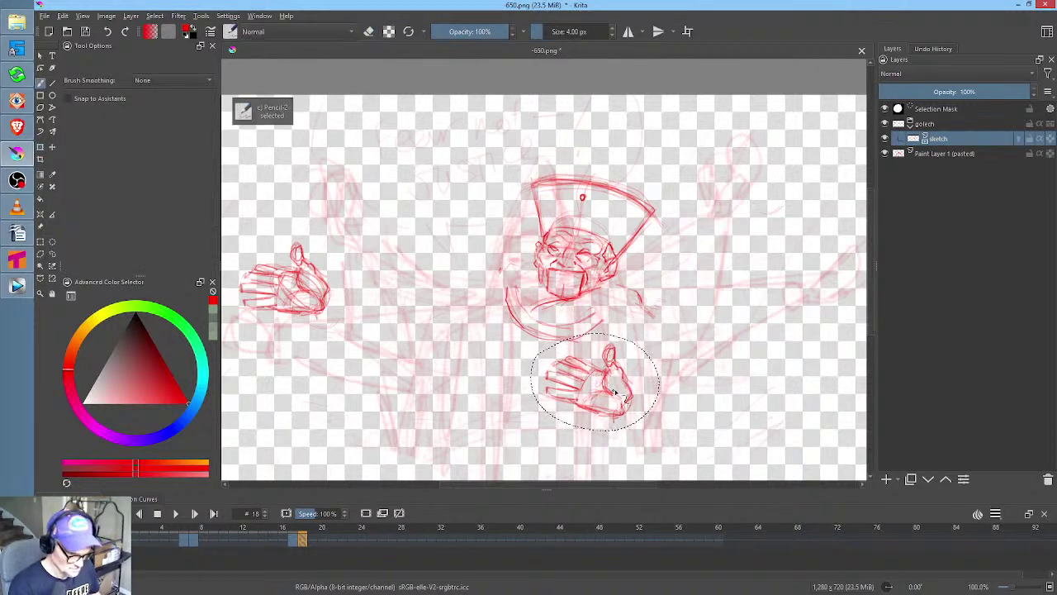
pyautogui.press('e')
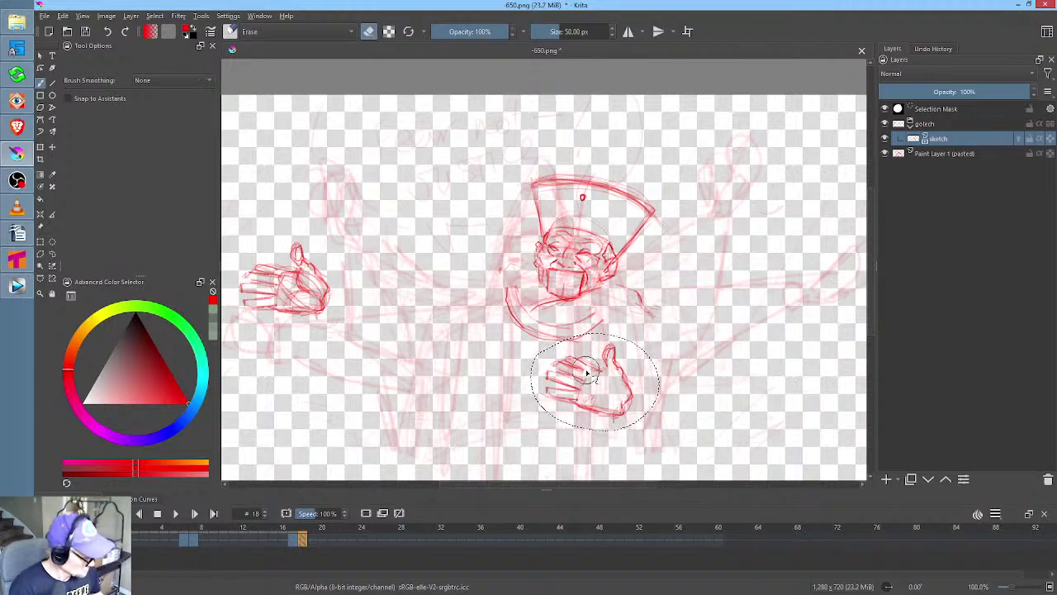
pyautogui.press('/')
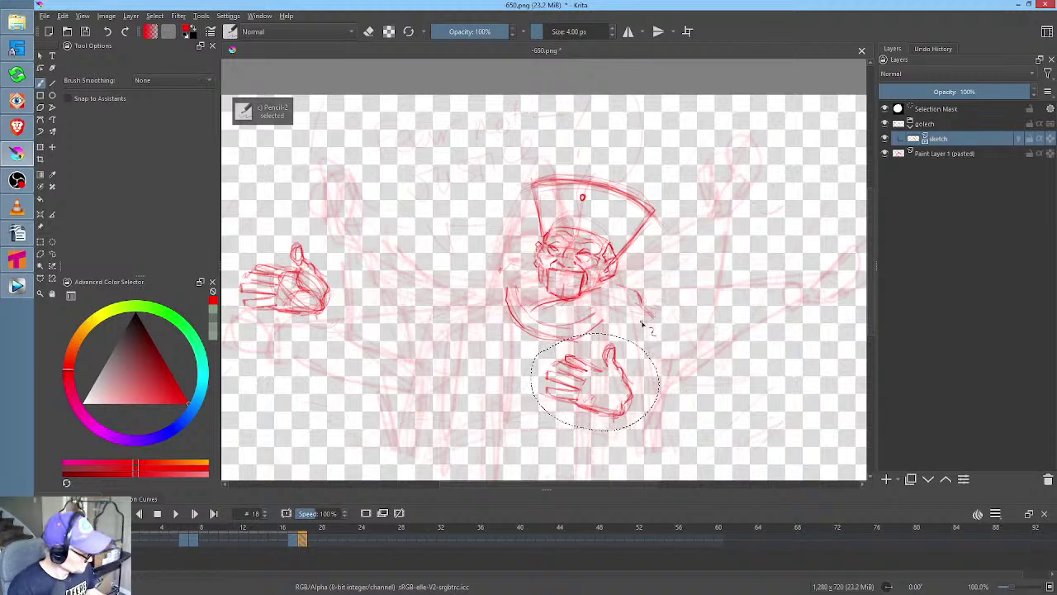
pyautogui.hotkey('ctrl', 'shift', 'a')
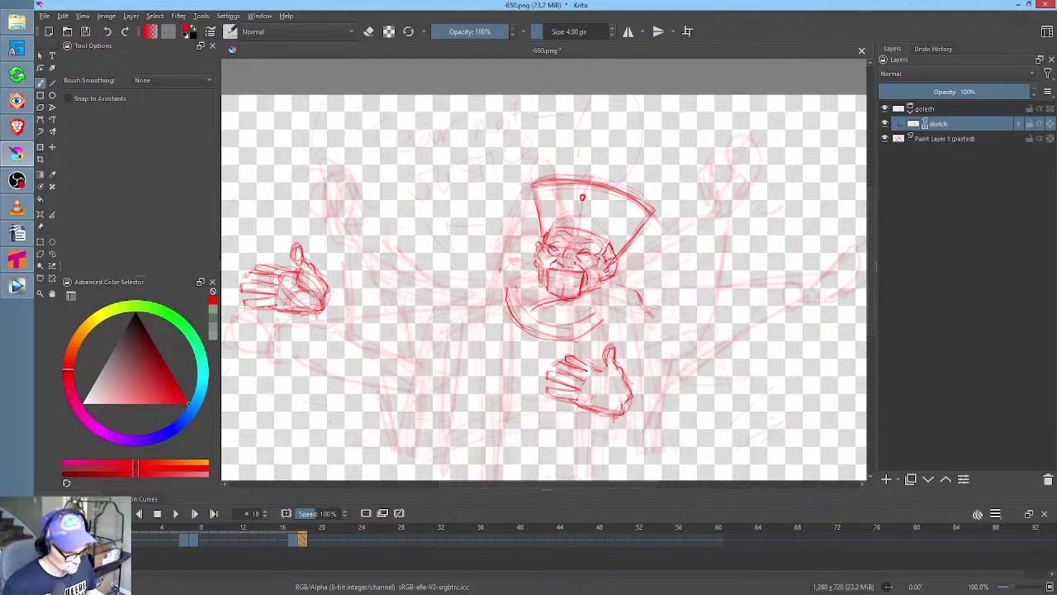
pyautogui.hotkey('ctrl', 'z')
# Play back and scrub the animation around frames 16 to 31 to judge the hold timing, ending on frame 30
pyautogui.scroll(-2, 438, 304)
pyautogui.scroll(1, 519, 315)
pyautogui.press('space')
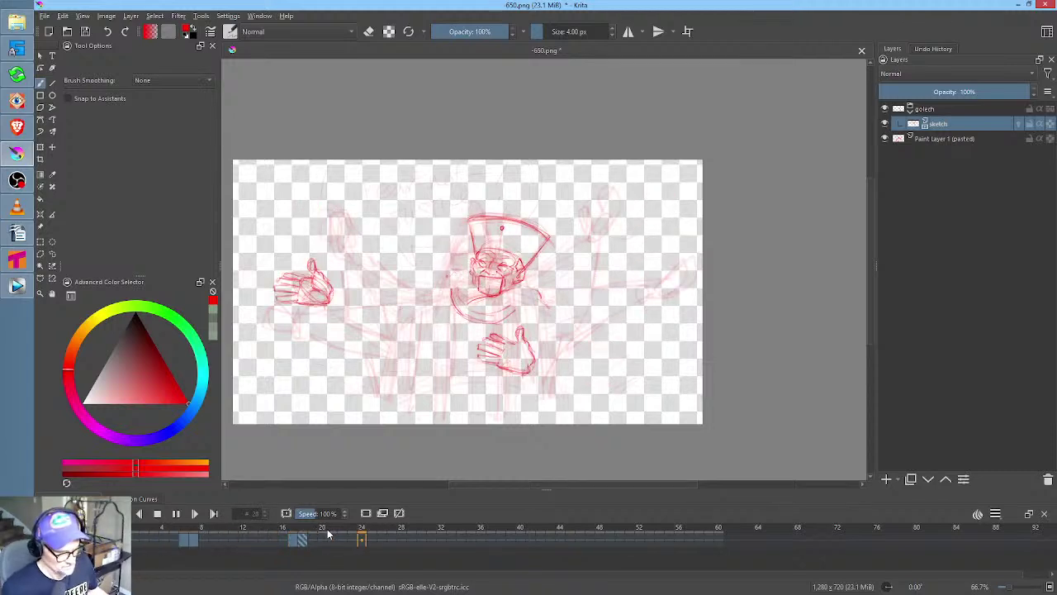
pyautogui.press('space')
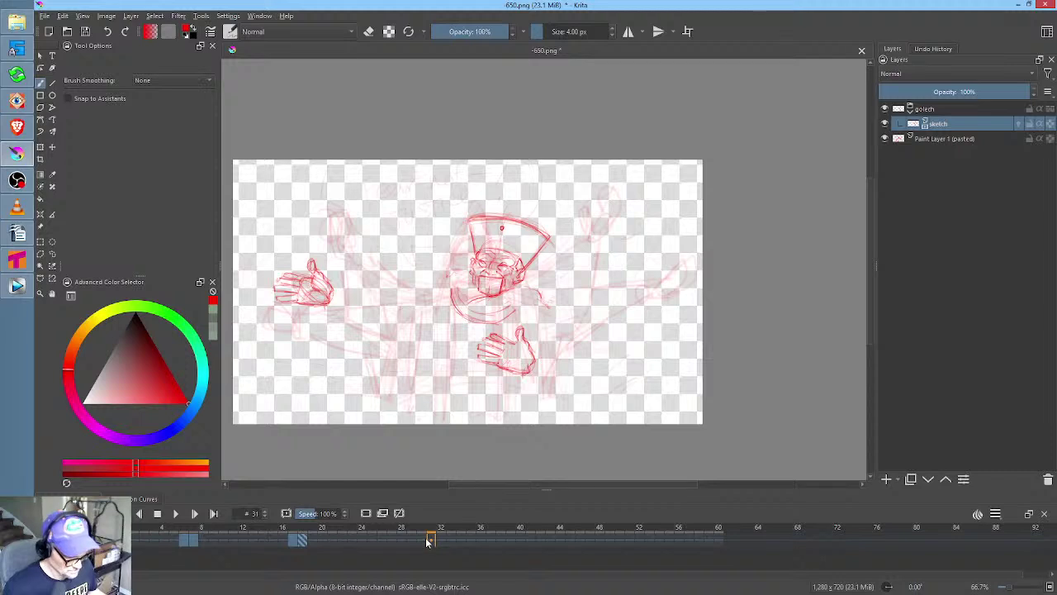
pyautogui.scroll(-1, 537, 327)
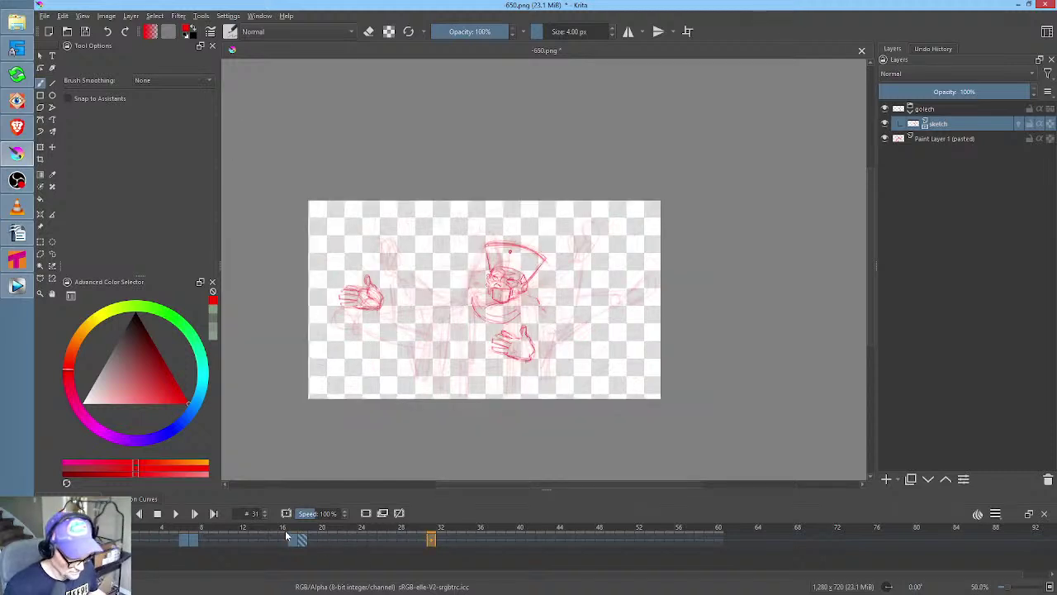
pyautogui.moveTo(288, 531); pyautogui.dragTo(421, 537)
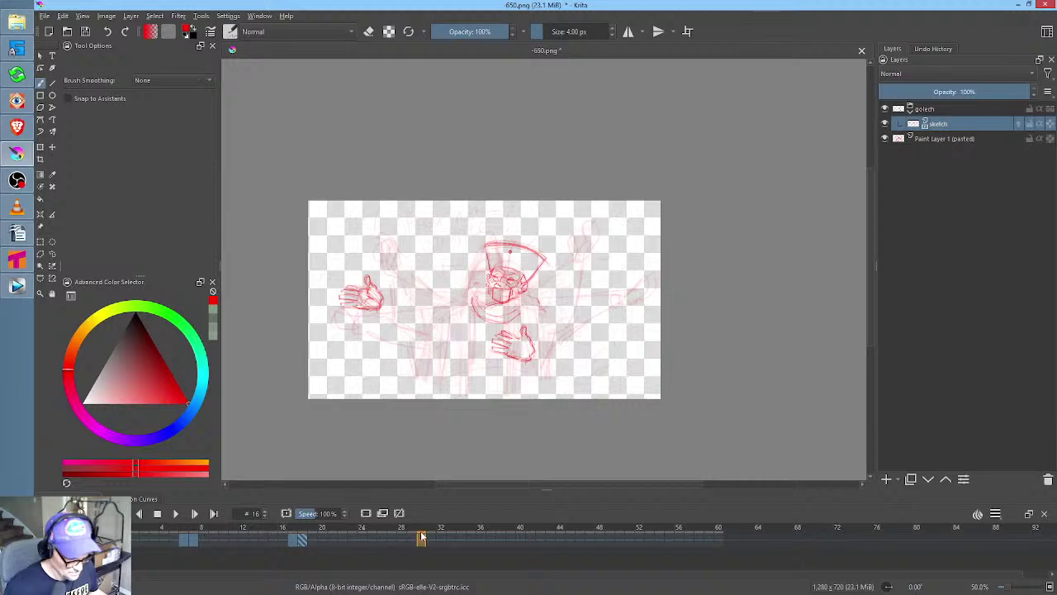
pyautogui.press('space')
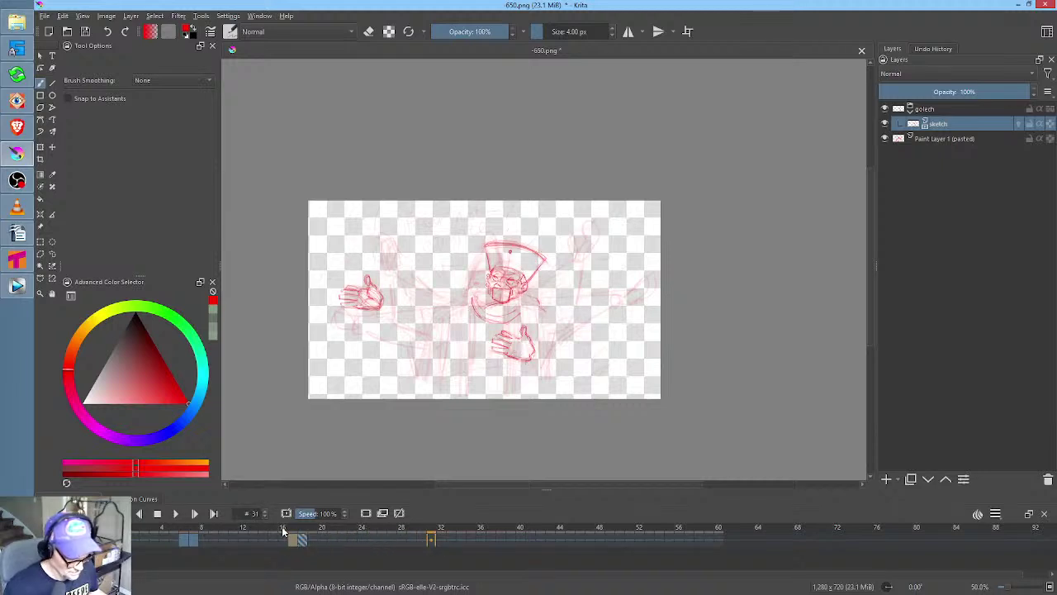
pyautogui.click(292, 535)
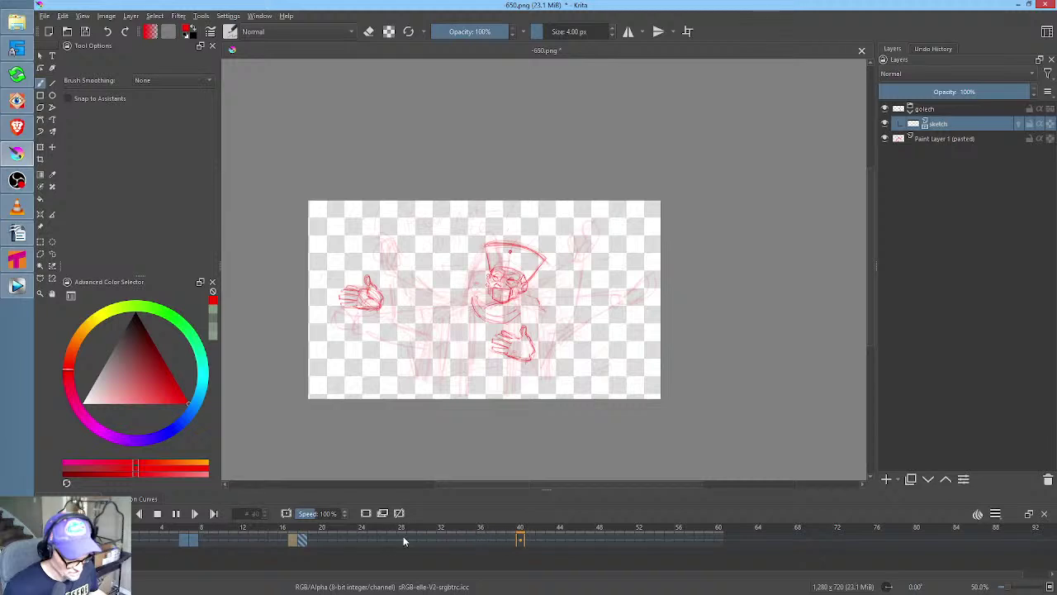
pyautogui.moveTo(279, 543); pyautogui.dragTo(302, 545)
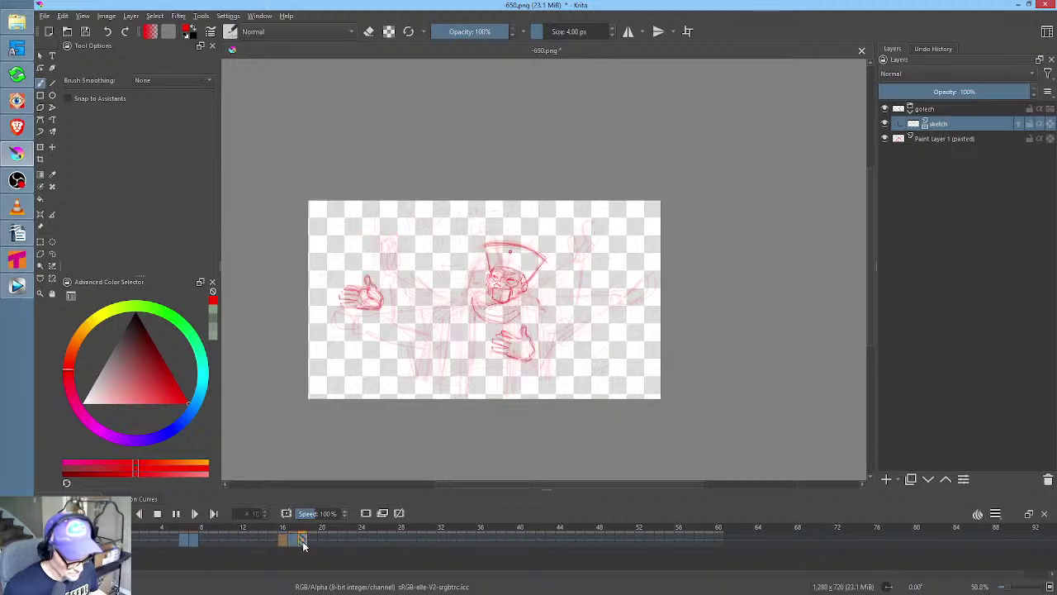
pyautogui.click(419, 542)
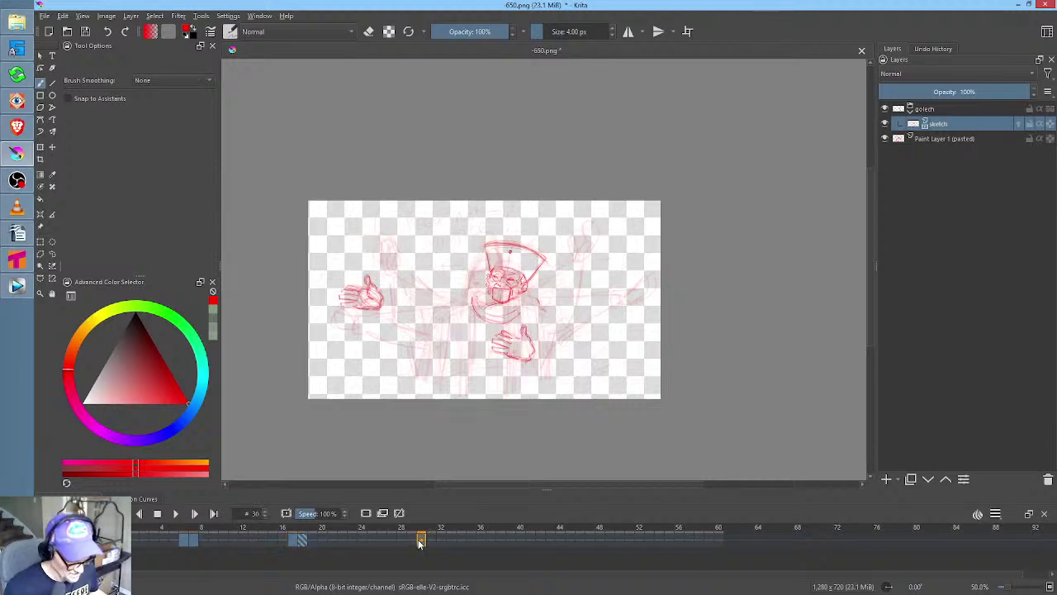
# On frame 30, select the head, collar and lower hand, and rotate them slightly counter-clockwise about a pivot near x 715, y 695 px
pyautogui.moveTo(561, 301)
pyautogui.mouseDown()
pyautogui.moveTo(595, 279)
pyautogui.moveTo(634, 220)
pyautogui.moveTo(703, 245)
pyautogui.moveTo(645, 264)
pyautogui.moveTo(699, 255)
pyautogui.mouseUp()
pyautogui.press('l')
pyautogui.moveTo(682, 192)
pyautogui.mouseDown()
pyautogui.moveTo(428, 224)
pyautogui.moveTo(551, 457)
pyautogui.moveTo(692, 190)
pyautogui.mouseUp()
pyautogui.hotkey('ctrl', 't')
pyautogui.moveTo(570, 279); pyautogui.dragTo(537, 456)
pyautogui.moveTo(762, 292); pyautogui.dragTo(756, 276)
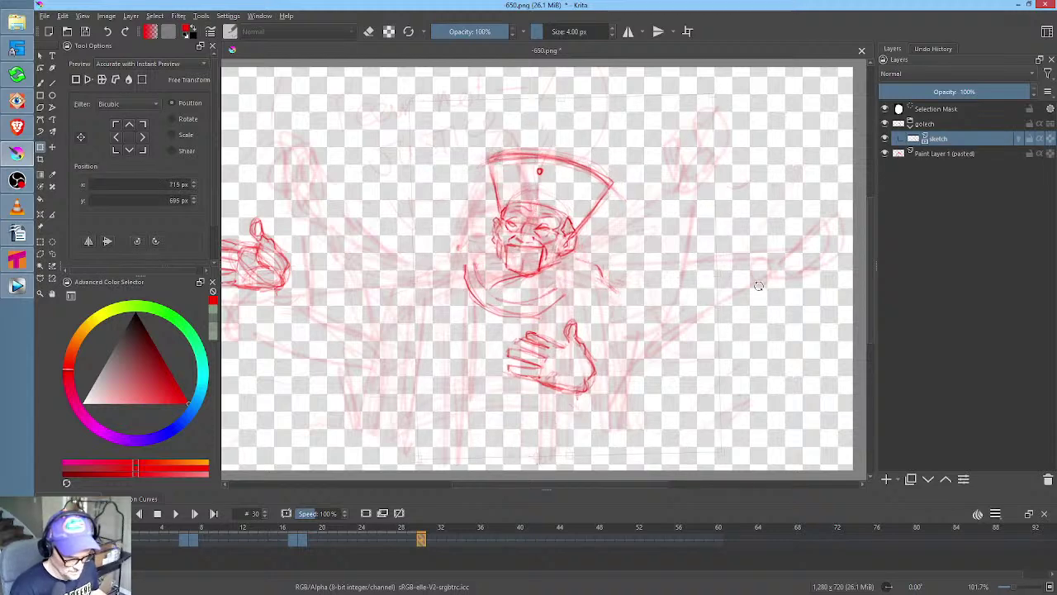
# On frame 31, rotate the selected head, collar and hand further counter-clockwise about a pivot near x 660, y 695 px
pyautogui.click(430, 539)
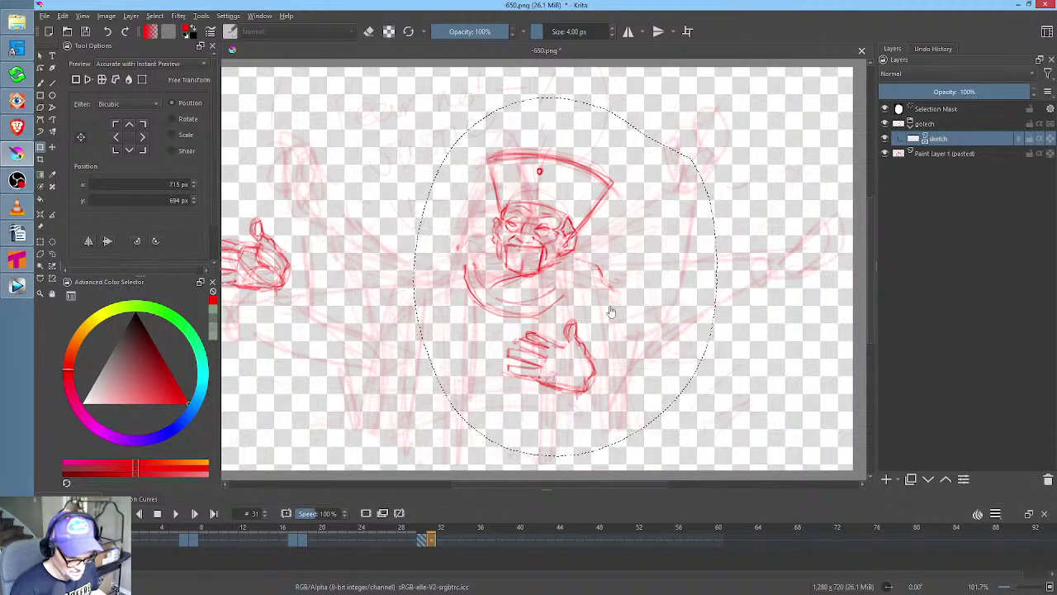
pyautogui.moveTo(566, 282); pyautogui.dragTo(548, 345)
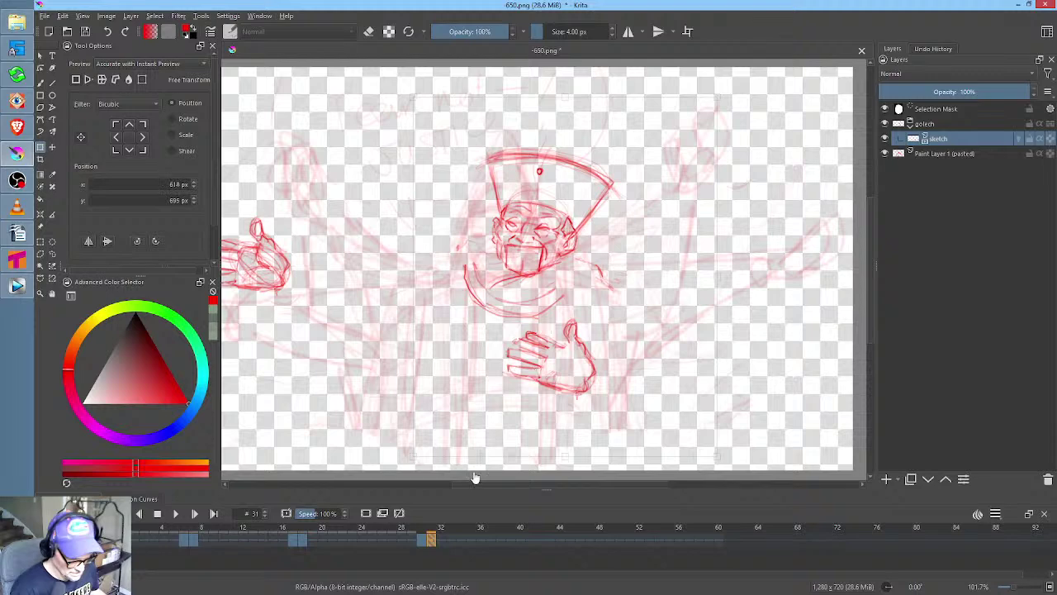
pyautogui.moveTo(760, 306)
pyautogui.mouseDown()
pyautogui.moveTo(719, 295)
pyautogui.moveTo(738, 316)
pyautogui.moveTo(726, 315)
pyautogui.mouseUp()
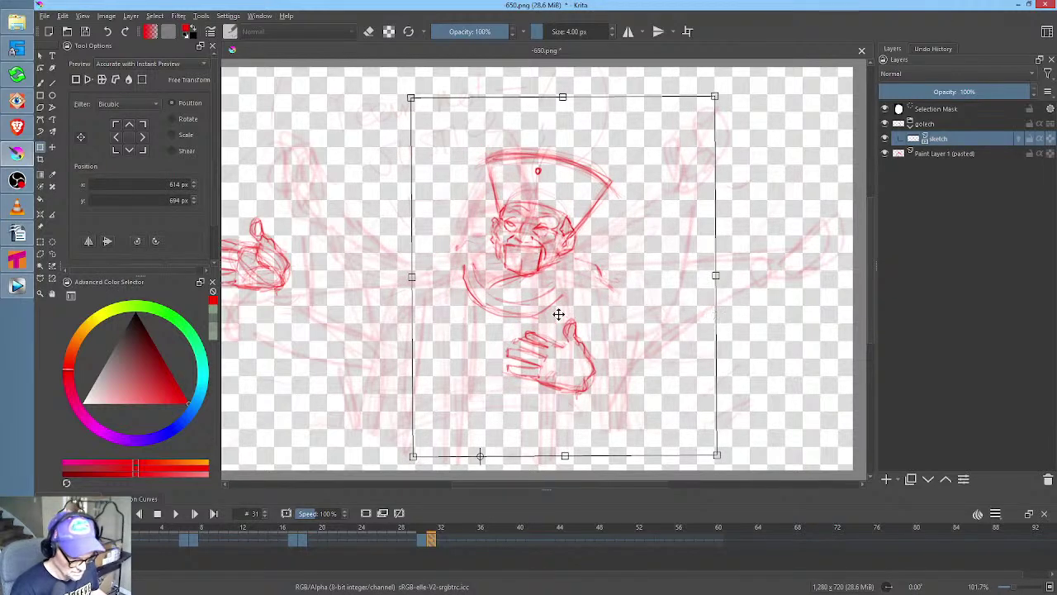
pyautogui.click(417, 537)
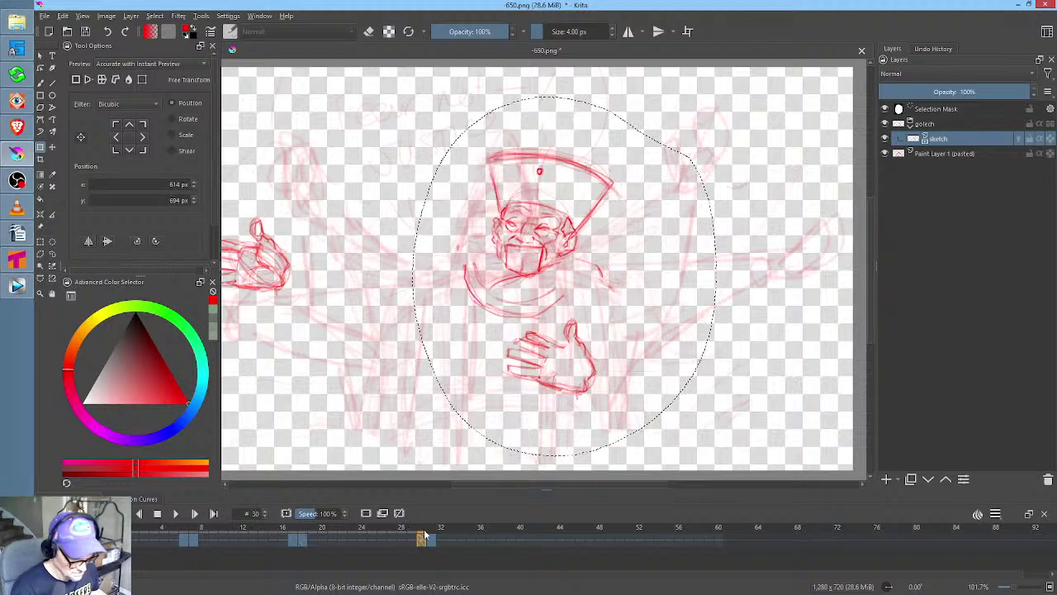
pyautogui.moveTo(417, 538); pyautogui.dragTo(432, 543)
pyautogui.click(547, 295)
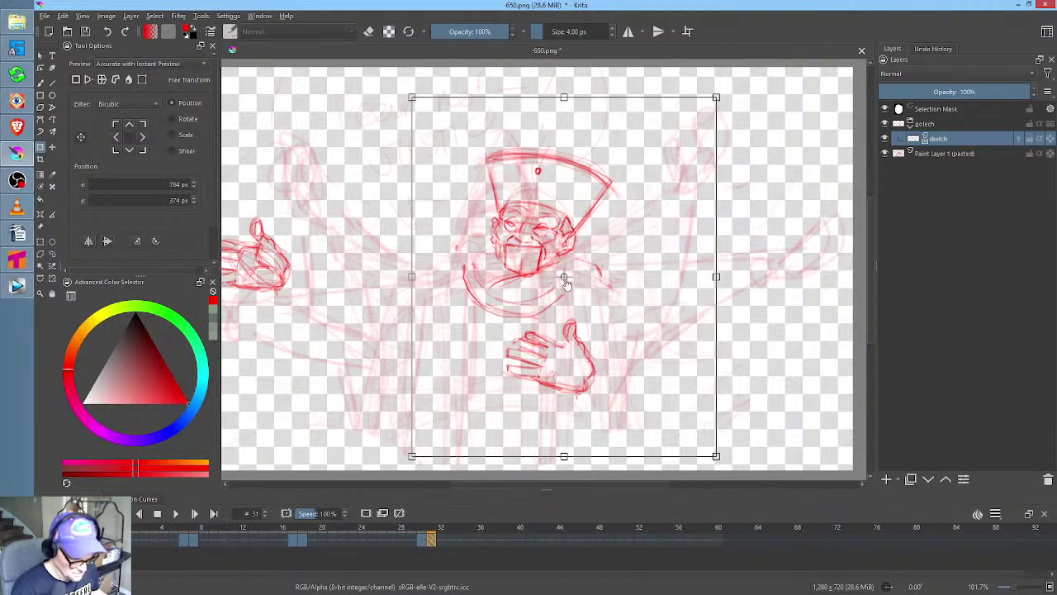
pyautogui.moveTo(740, 293); pyautogui.dragTo(727, 281)
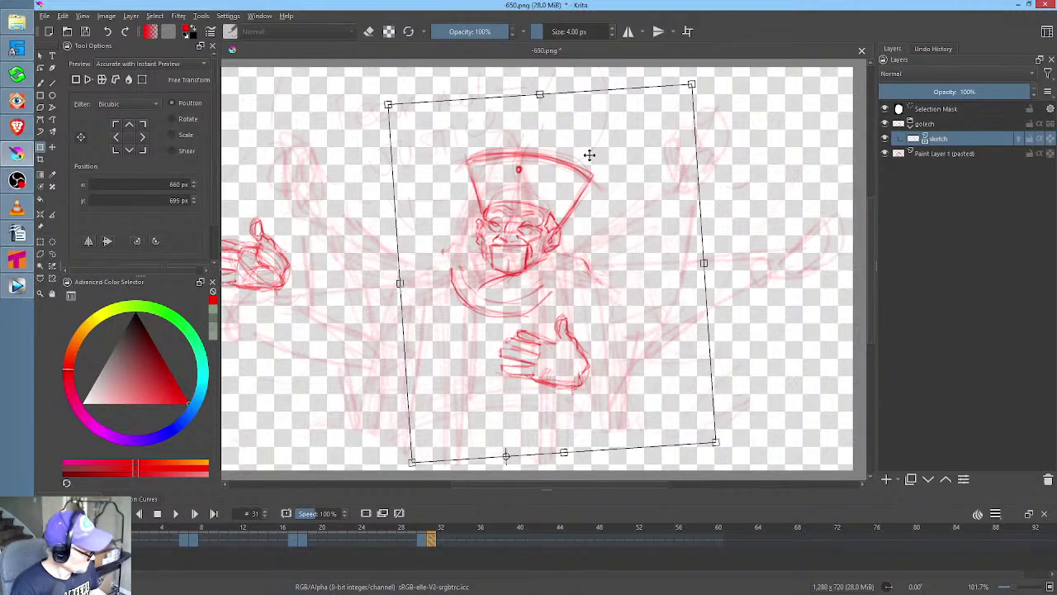
# On frame 31, select only the head and collar and rotate them slightly counter-clockwise about a pivot near x 651, y 417 px
pyautogui.hotkey('shift', 'l')
pyautogui.moveTo(583, 124)
pyautogui.mouseDown()
pyautogui.moveTo(549, 121)
pyautogui.moveTo(409, 233)
pyautogui.moveTo(500, 332)
pyautogui.moveTo(626, 278)
pyautogui.moveTo(654, 212)
pyautogui.mouseUp()
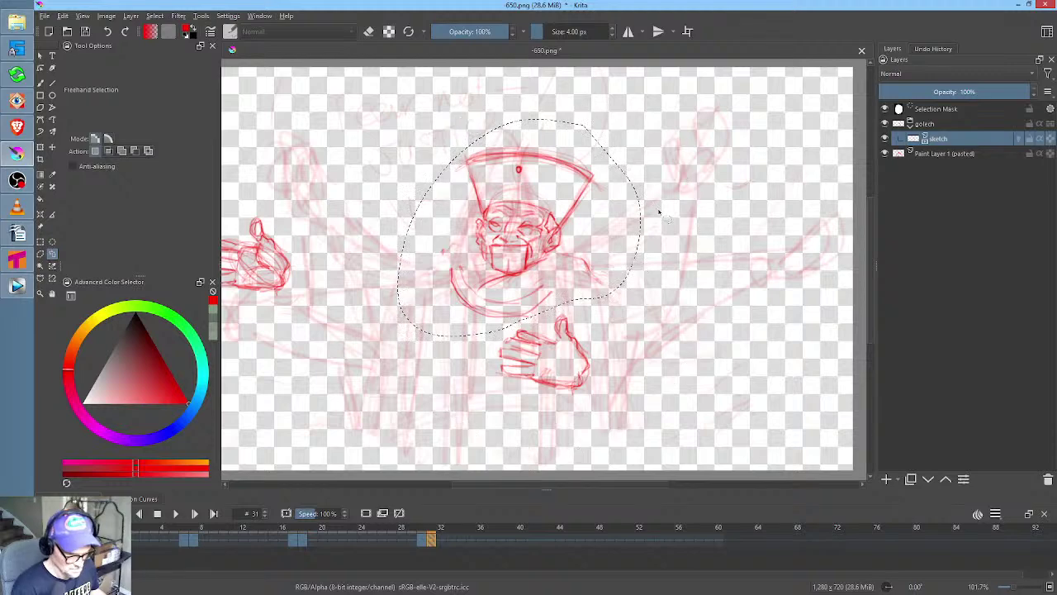
pyautogui.hotkey('ctrl', 't')
pyautogui.moveTo(519, 234); pyautogui.dragTo(500, 300)
pyautogui.moveTo(660, 263); pyautogui.dragTo(654, 253)
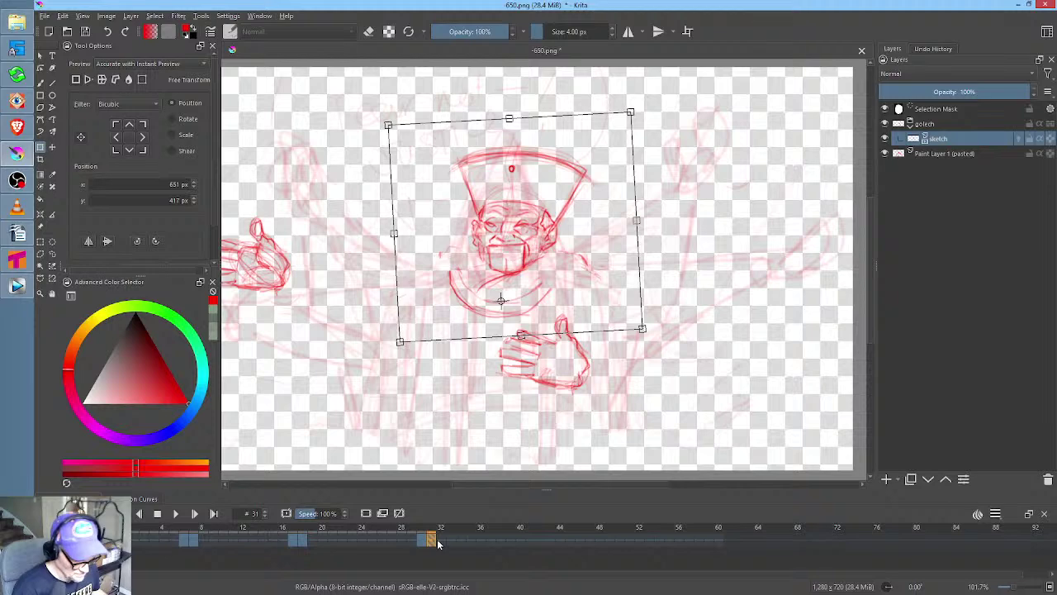
# On frame 32, tilt the selected head and collar further counter-clockwise and shift them to about x 657, y 289 px
pyautogui.click(440, 539)
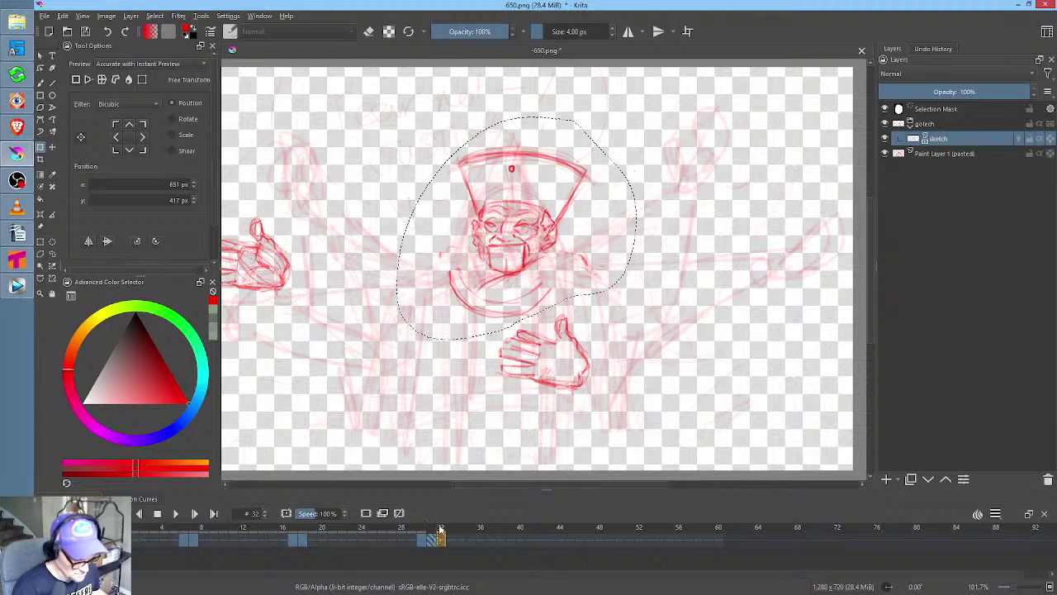
pyautogui.moveTo(666, 218); pyautogui.dragTo(665, 213)
pyautogui.moveTo(569, 257); pyautogui.dragTo(556, 257)
# On frame 33, rotate the selected head and collar slightly counter-clockwise and shift them to about x 652, y 296 px
pyautogui.click(449, 541)
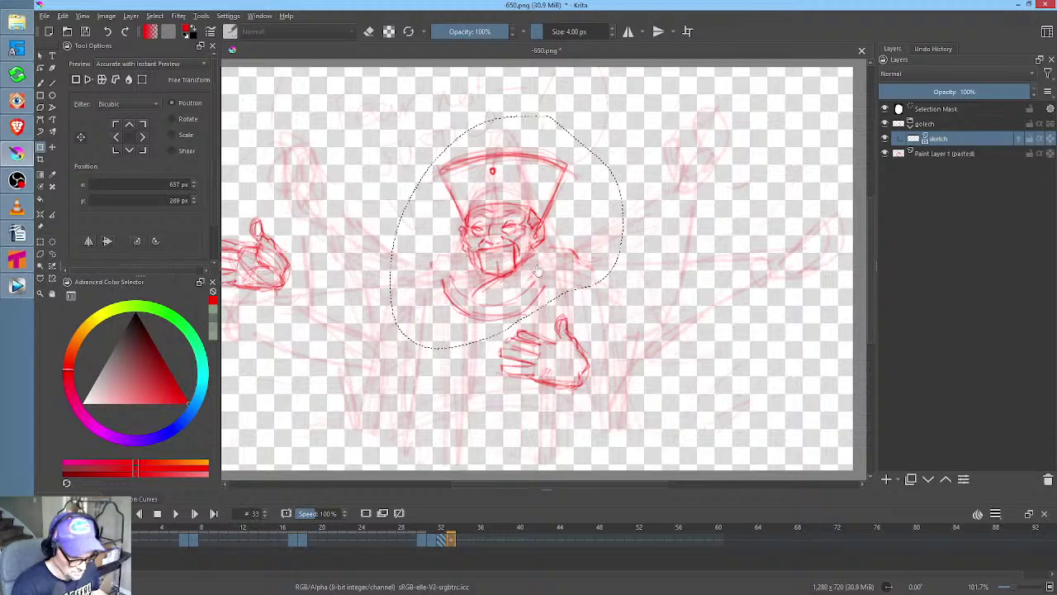
pyautogui.moveTo(653, 274); pyautogui.dragTo(649, 261)
pyautogui.moveTo(559, 283); pyautogui.dragTo(551, 284)
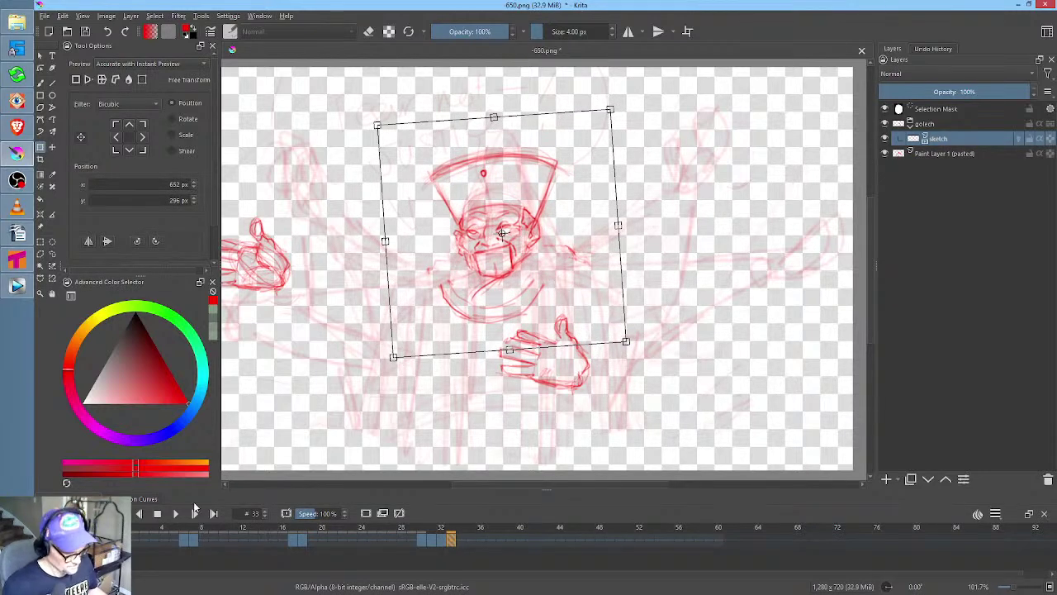
# Clear the selection and play back the whole animation from frame 0 at 100% zoom
pyautogui.click(162, 540)
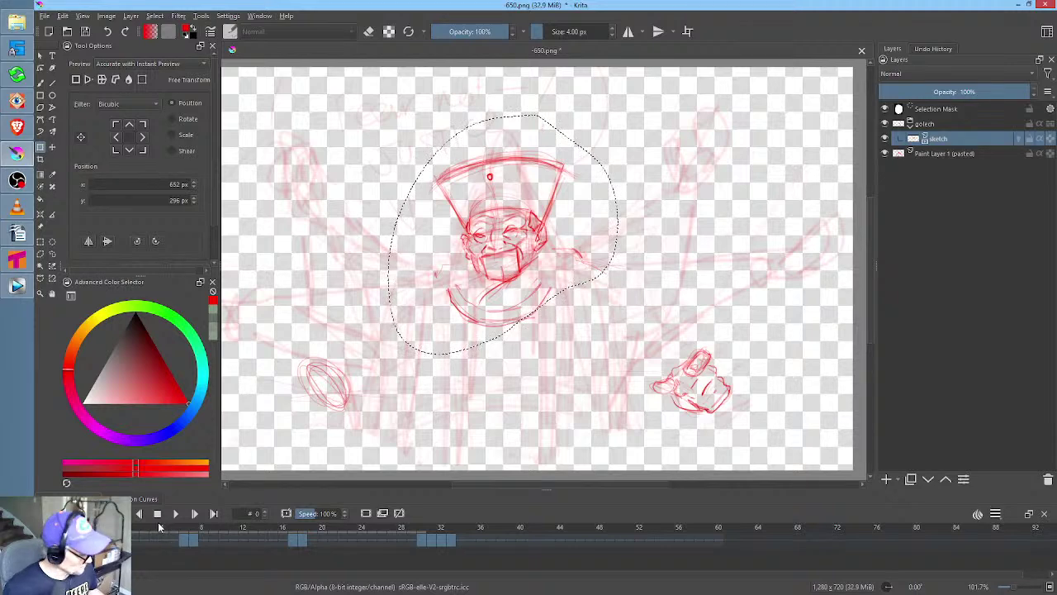
pyautogui.hotkey('ctrl', 'shift', 'a')
pyautogui.press('space')
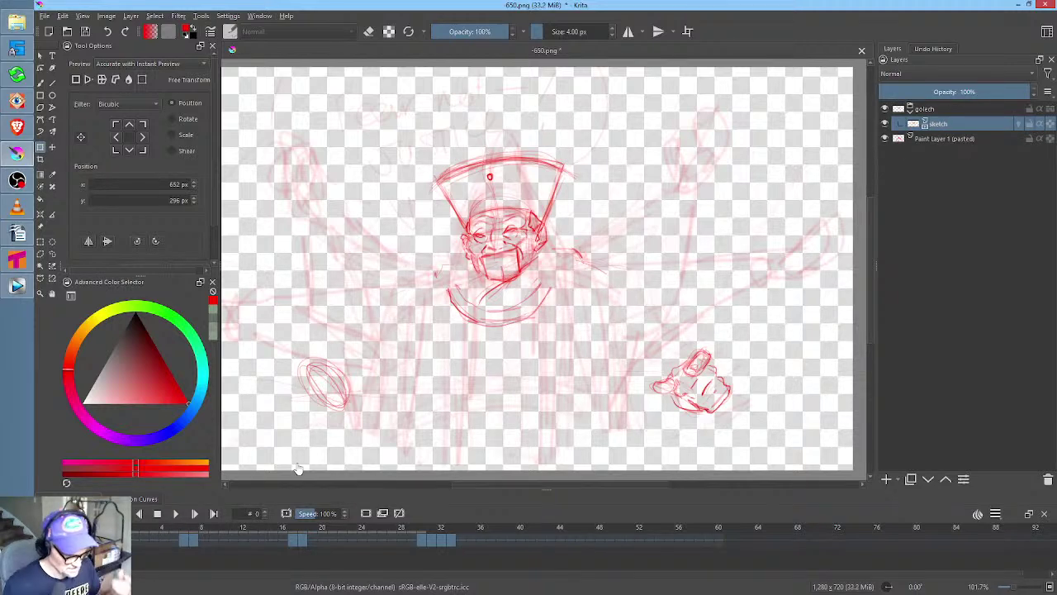
pyautogui.click(155, 538)
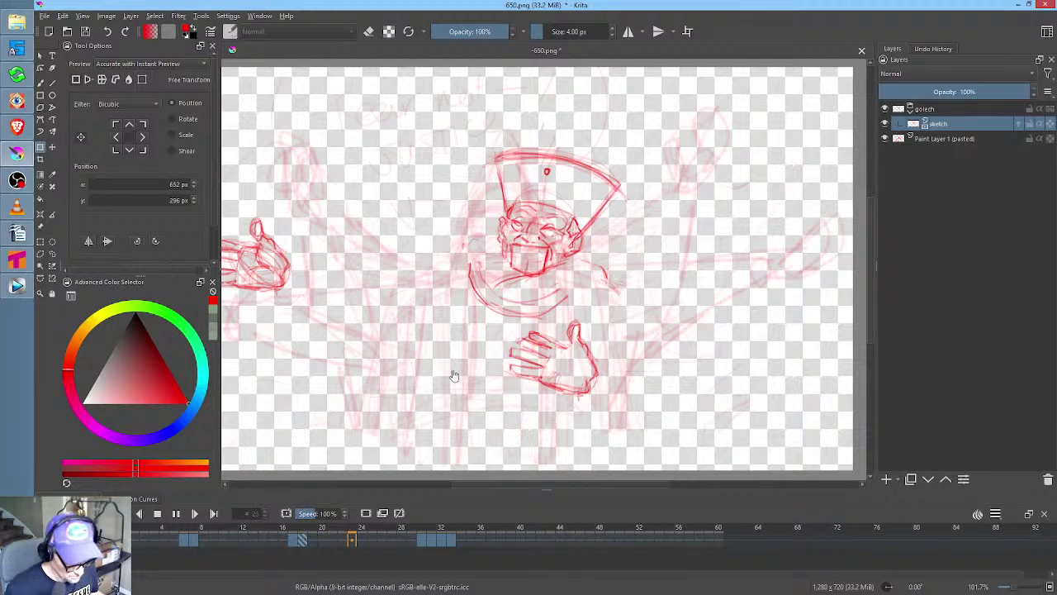
pyautogui.press('1')
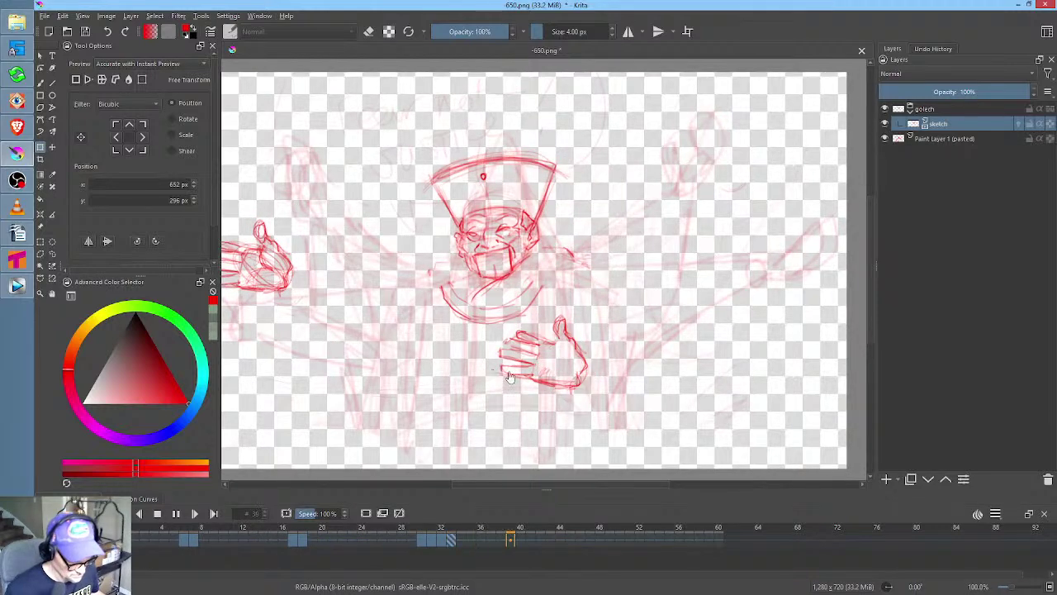
pyautogui.moveTo(537, 357); pyautogui.dragTo(613, 335)
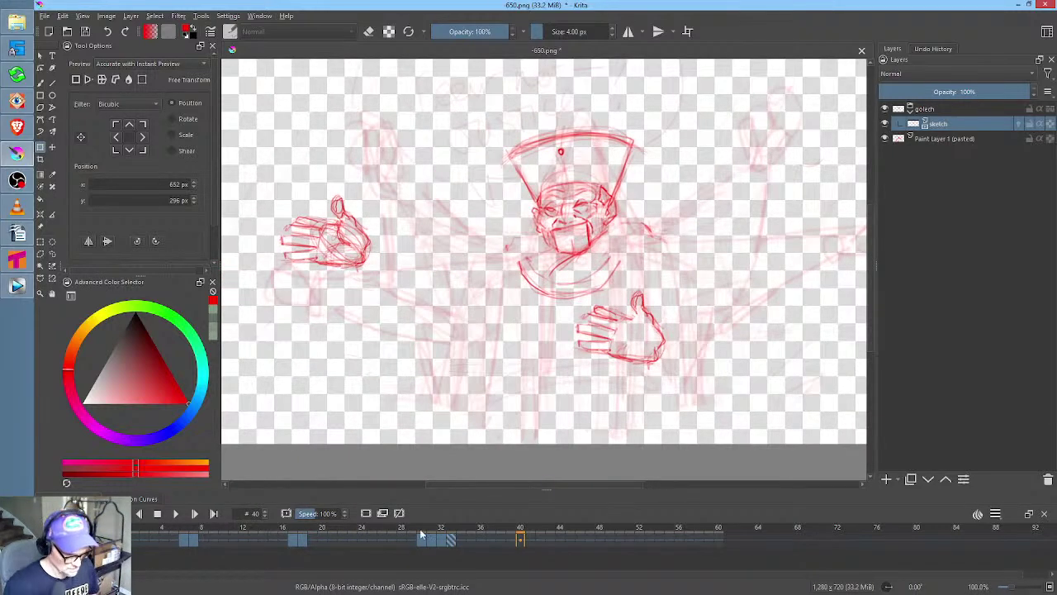
# On frame 31, select only the raised hand beside the head and rotate it slightly counter-clockwise, shifting it to about x 231, y 348 px
pyautogui.click(416, 539)
pyautogui.click(294, 539)
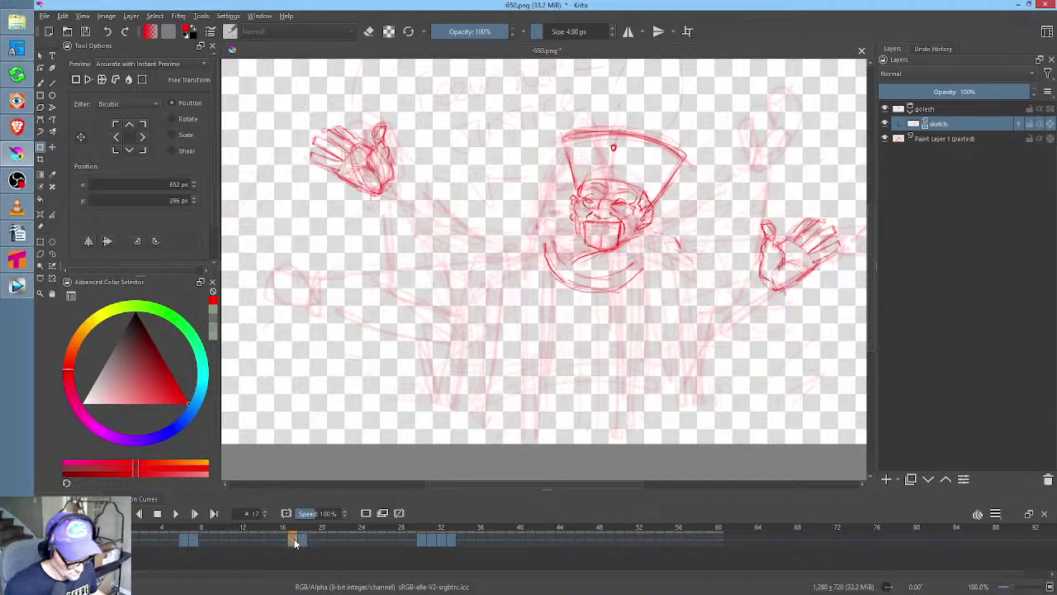
pyautogui.moveTo(342, 533)
pyautogui.mouseDown()
pyautogui.moveTo(446, 541)
pyautogui.moveTo(402, 539)
pyautogui.moveTo(421, 539)
pyautogui.mouseUp()
pyautogui.hotkey('ctrl', 'r')
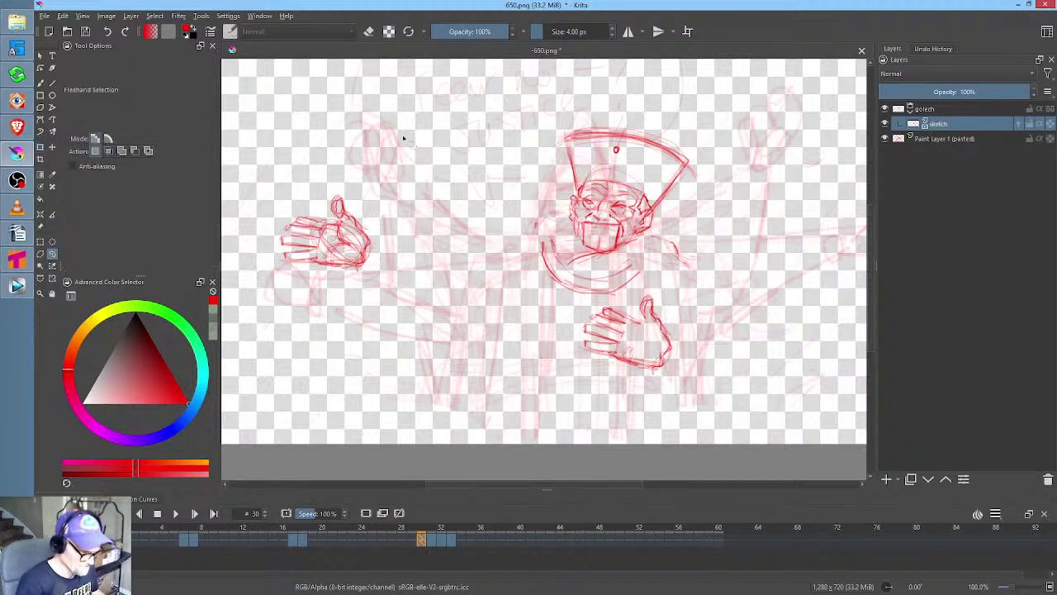
pyautogui.moveTo(257, 302); pyautogui.dragTo(396, 116)
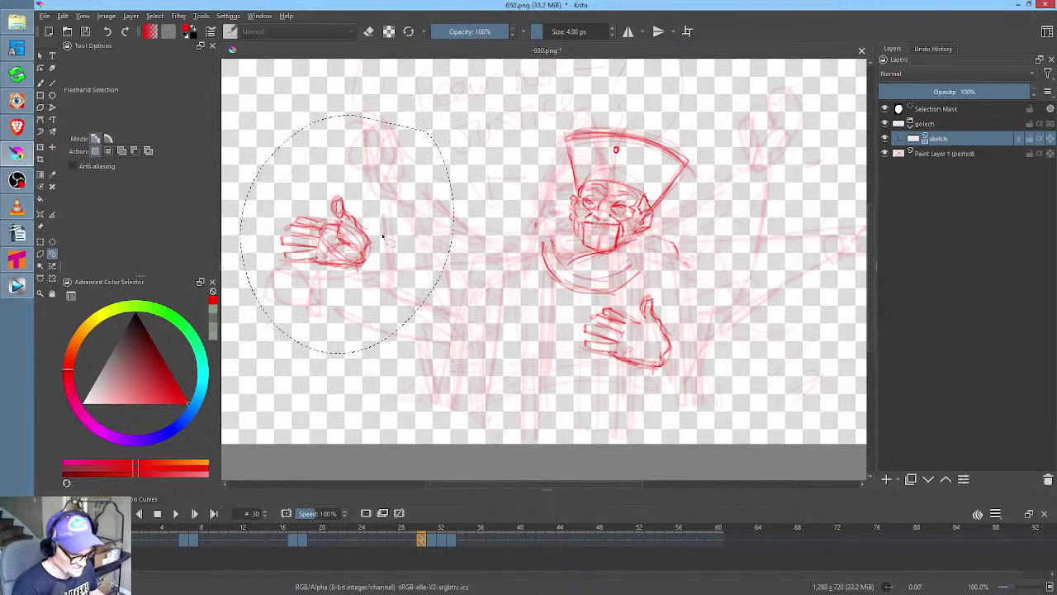
pyautogui.hotkey('ctrl', 't')
pyautogui.press('.')
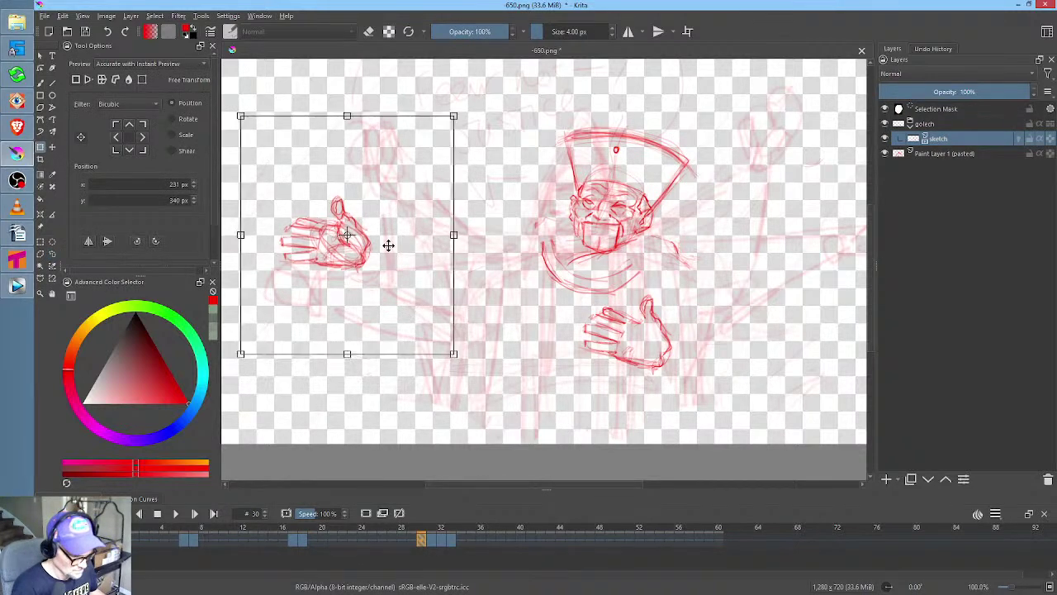
pyautogui.moveTo(391, 264); pyautogui.dragTo(392, 268)
pyautogui.moveTo(481, 240); pyautogui.dragTo(479, 233)
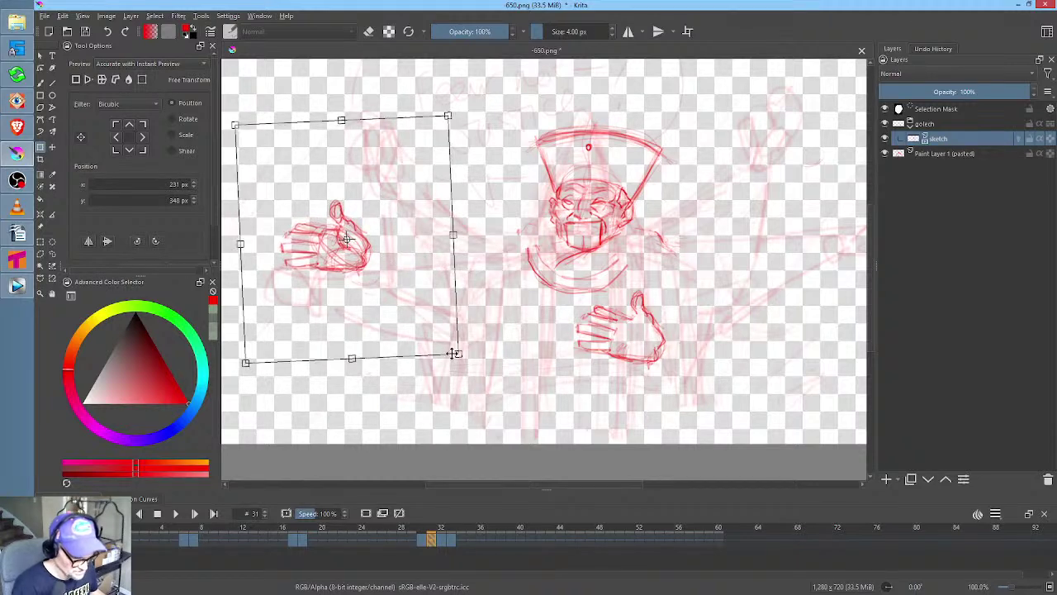
# Lower the selected hand with further counter-clockwise tilt, to about y 364 px on frame 32 and x 227, y 395 px on frame 33
pyautogui.click(442, 540)
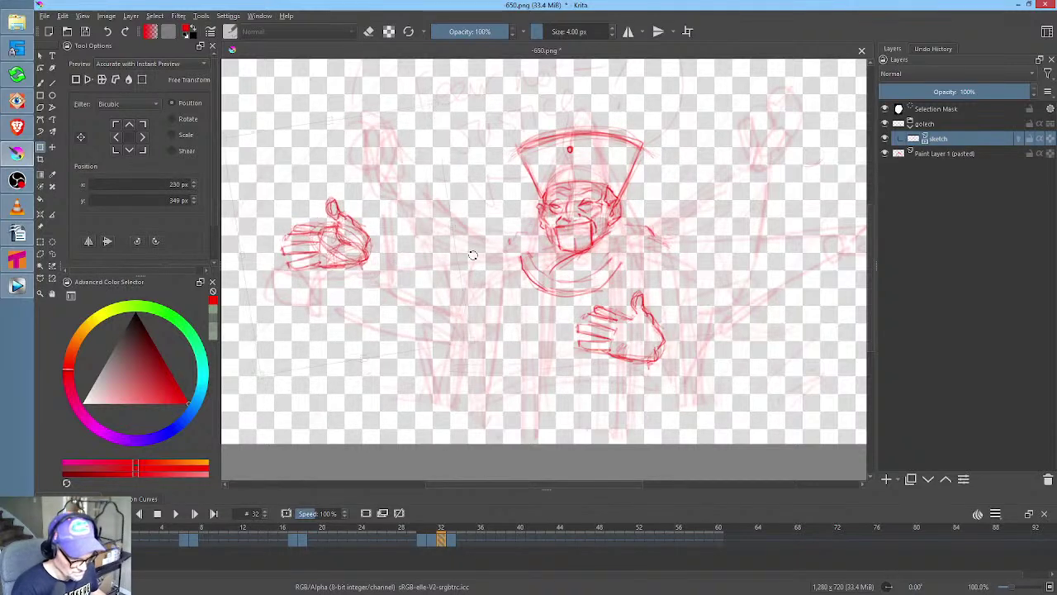
pyautogui.press('.')
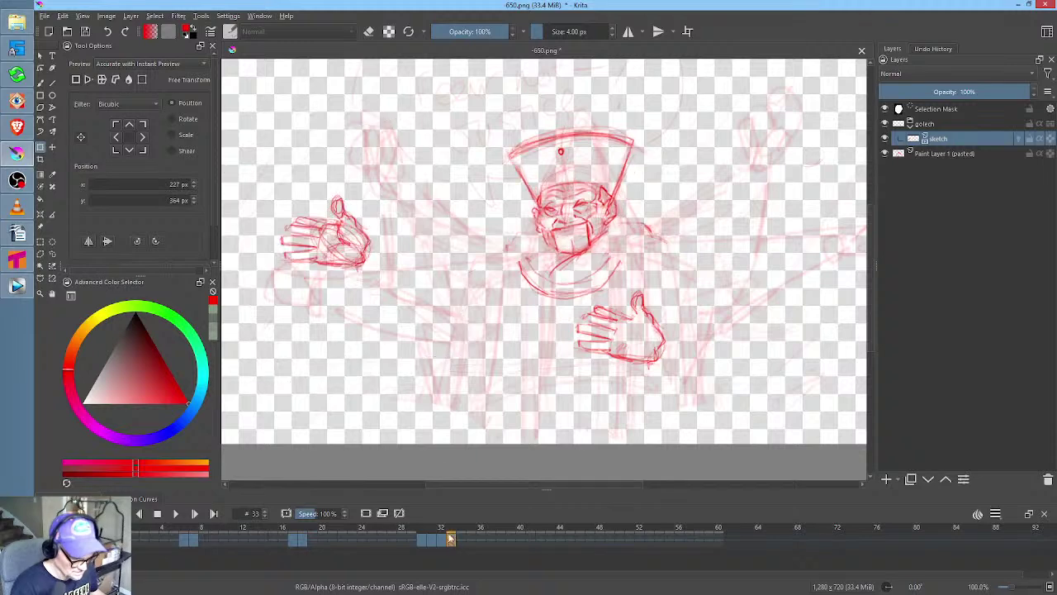
pyautogui.moveTo(353, 224); pyautogui.dragTo(356, 257)
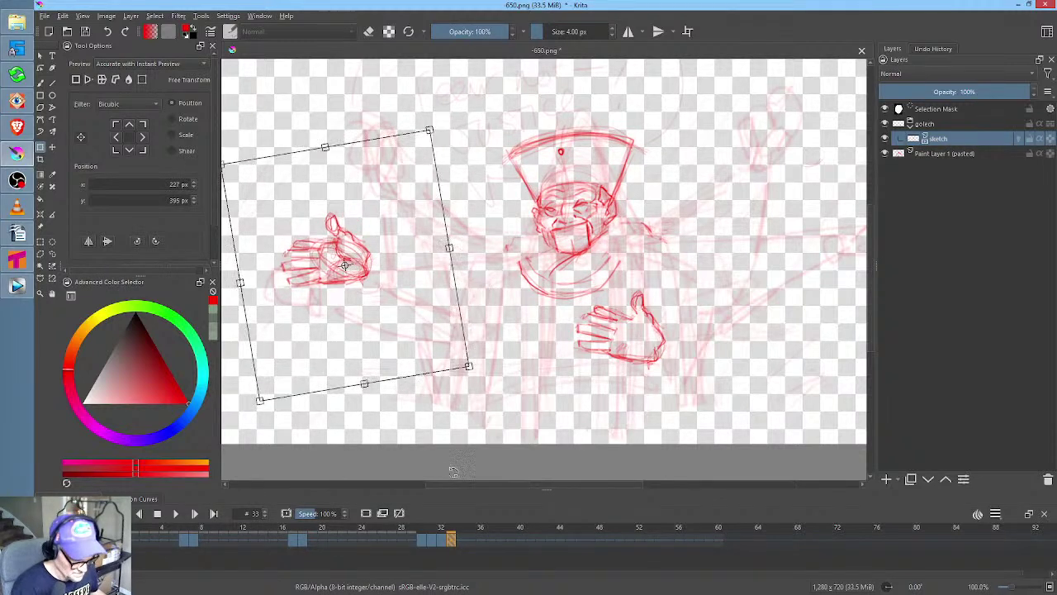
# Clear the selection and play back the animation around frames 27 to 53 to check the hand's settling motion
pyautogui.moveTo(417, 533)
pyautogui.mouseDown()
pyautogui.moveTo(462, 538)
pyautogui.moveTo(402, 538)
pyautogui.moveTo(421, 539)
pyautogui.mouseUp()
pyautogui.hotkey('ctrl', 'shift', 'a')
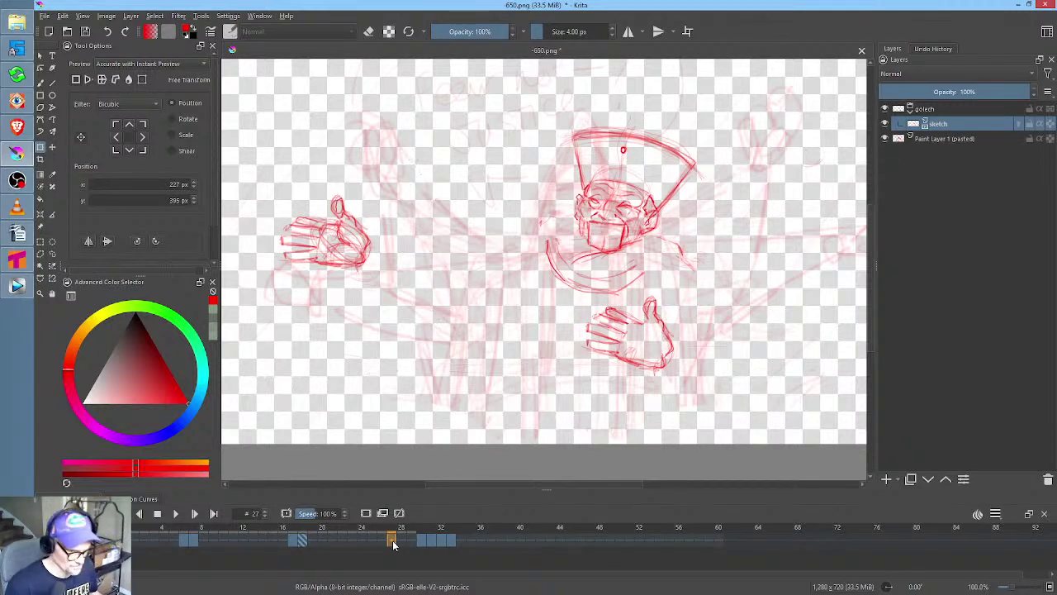
pyautogui.scroll(-3, 652, 282)
pyautogui.scroll(4, 652, 282)
pyautogui.press('space')
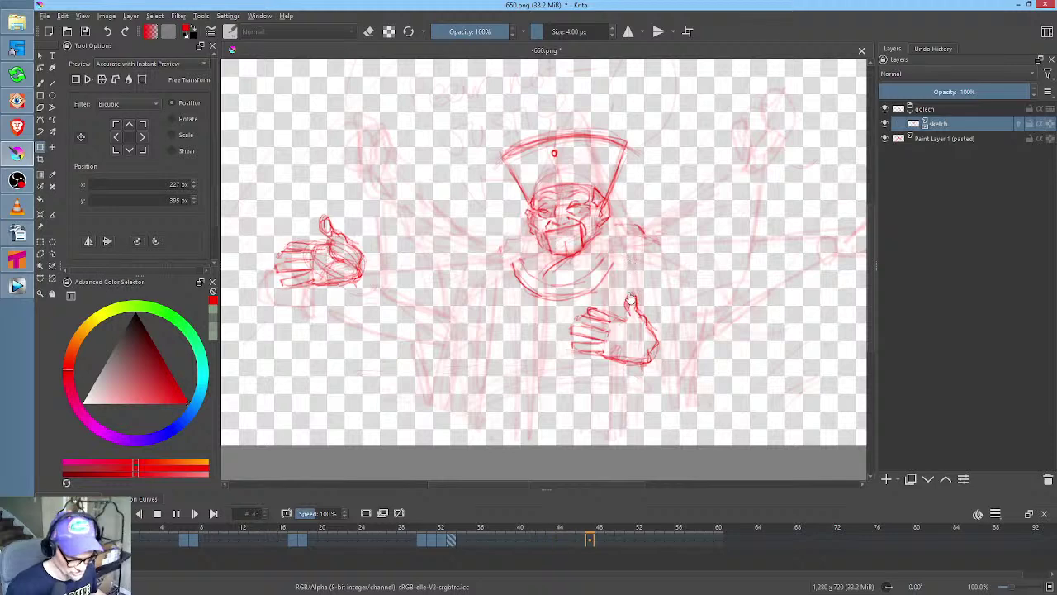
pyautogui.press('space')
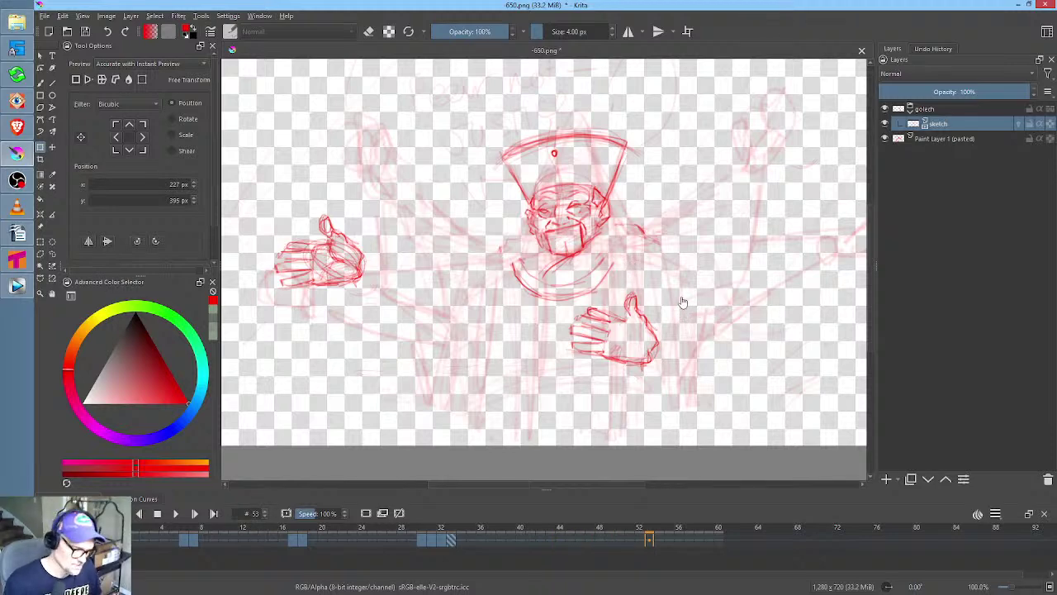
pyautogui.click(417, 532)
pyautogui.press('space')
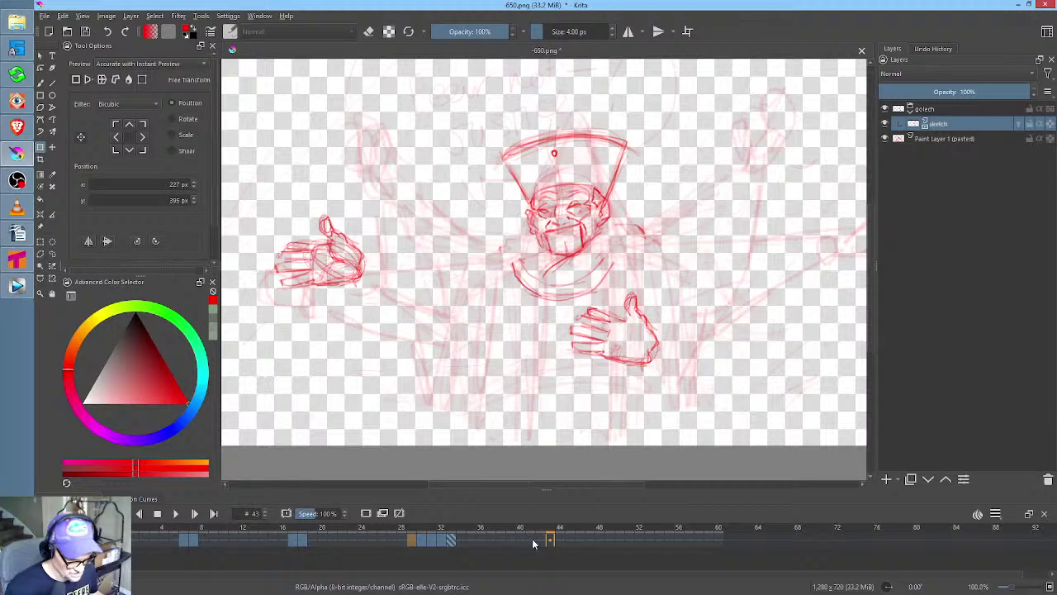
pyautogui.click(552, 540)
# On frame 17, select and copy only the open hand on the picture's right side, as the source for a new pose on frame 40
pyautogui.click(302, 540)
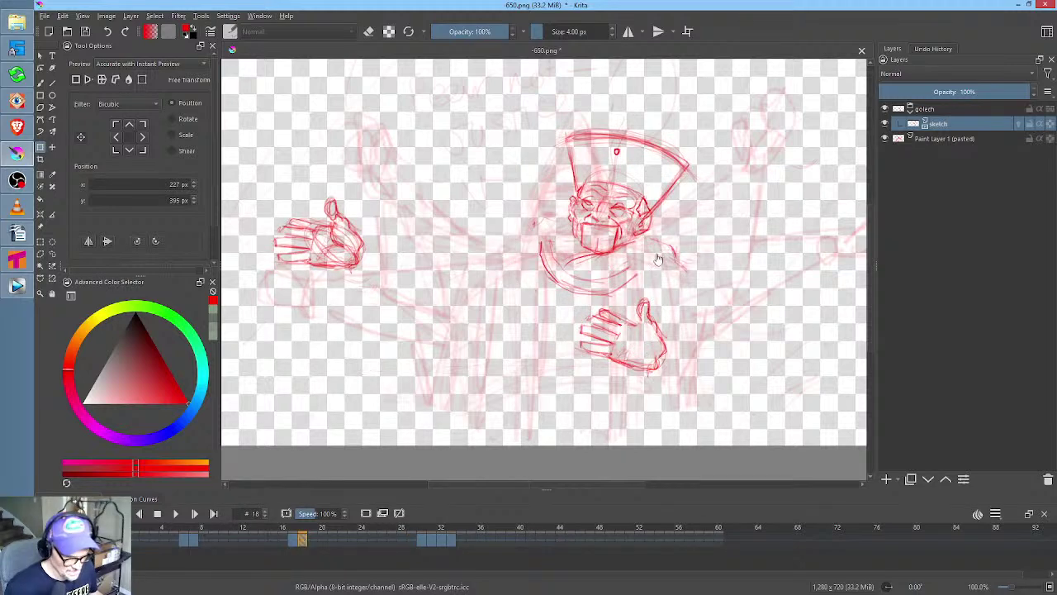
pyautogui.click(293, 540)
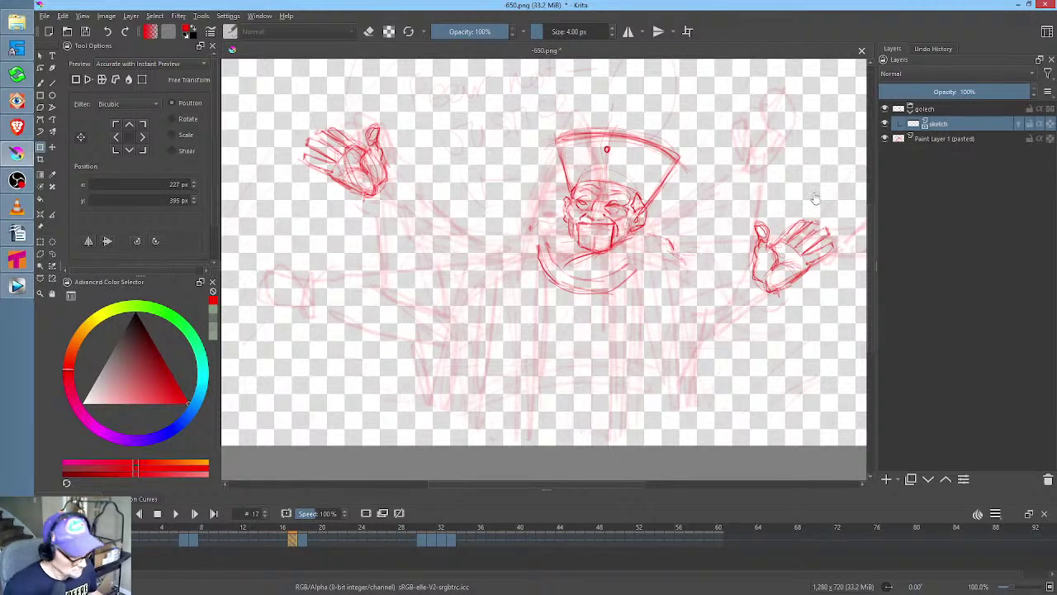
pyautogui.hotkey('ctrl', 'r')
pyautogui.moveTo(768, 180)
pyautogui.mouseDown()
pyautogui.moveTo(714, 245)
pyautogui.moveTo(767, 333)
pyautogui.moveTo(844, 266)
pyautogui.mouseUp()
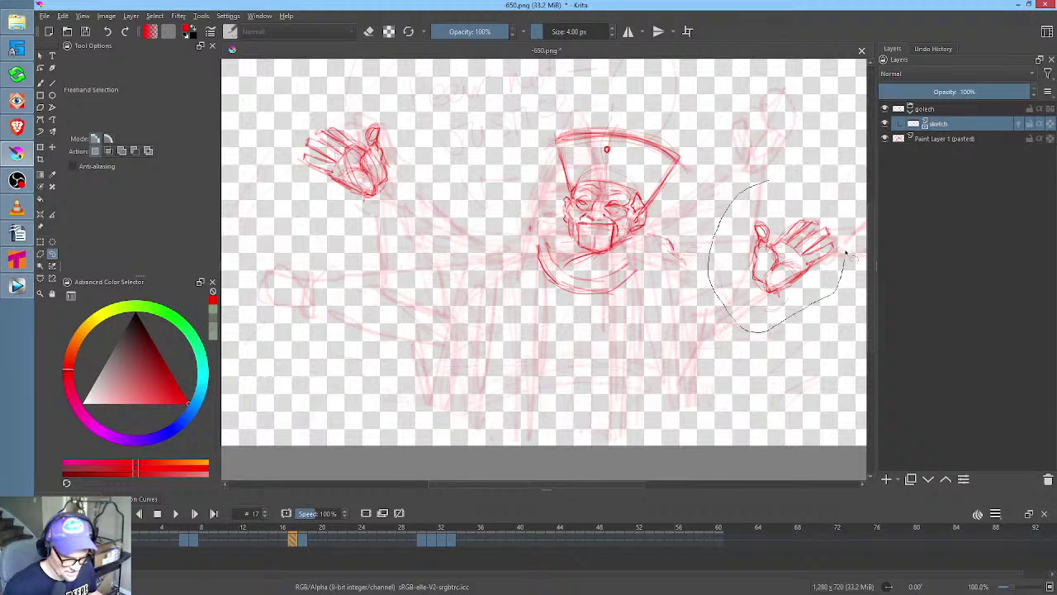
pyautogui.moveTo(749, 194); pyautogui.dragTo(756, 188)
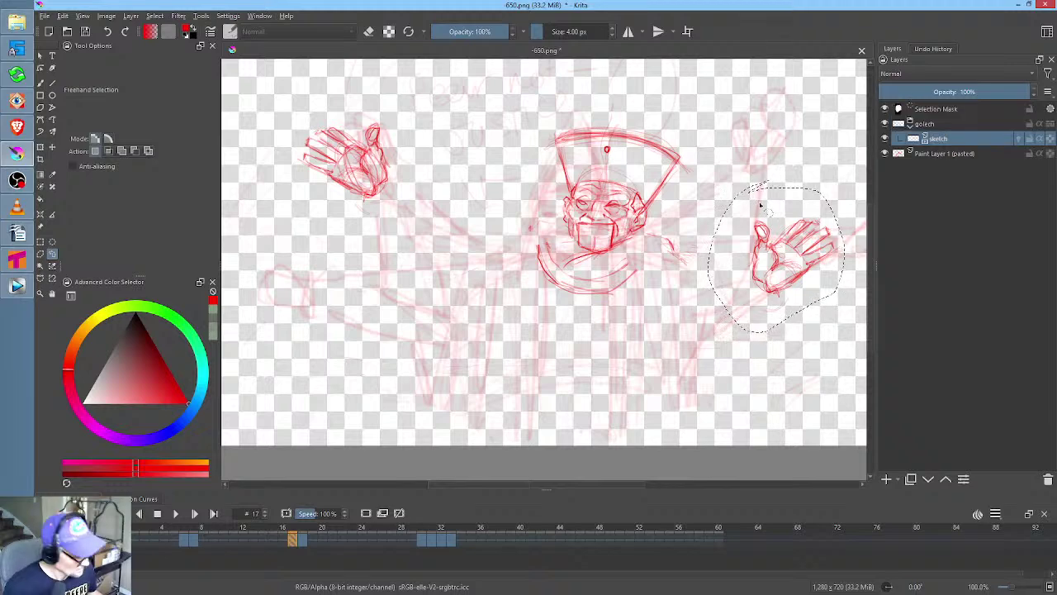
pyautogui.click(423, 542)
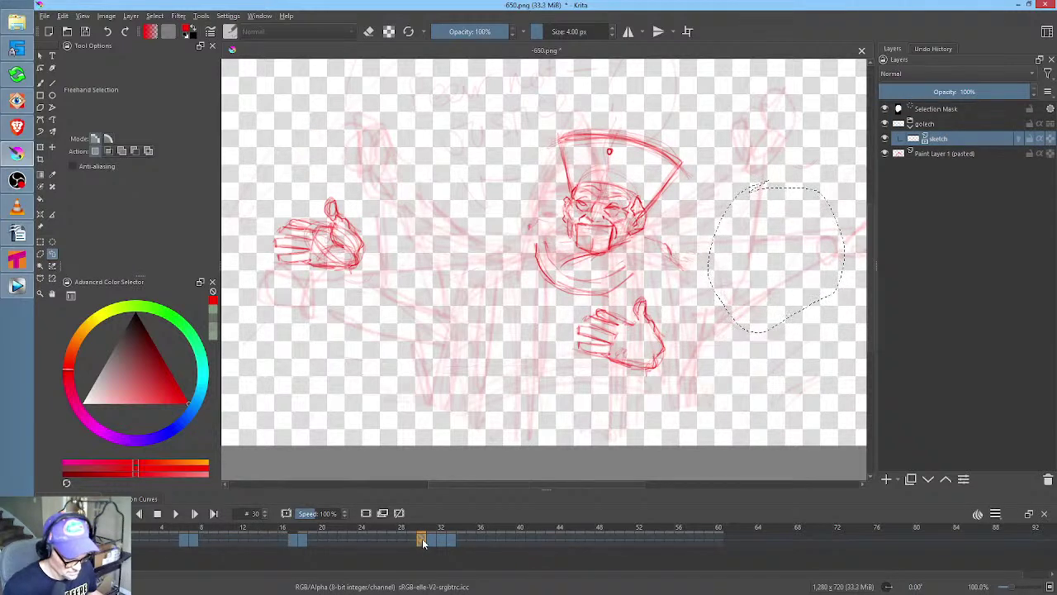
pyautogui.click(294, 541)
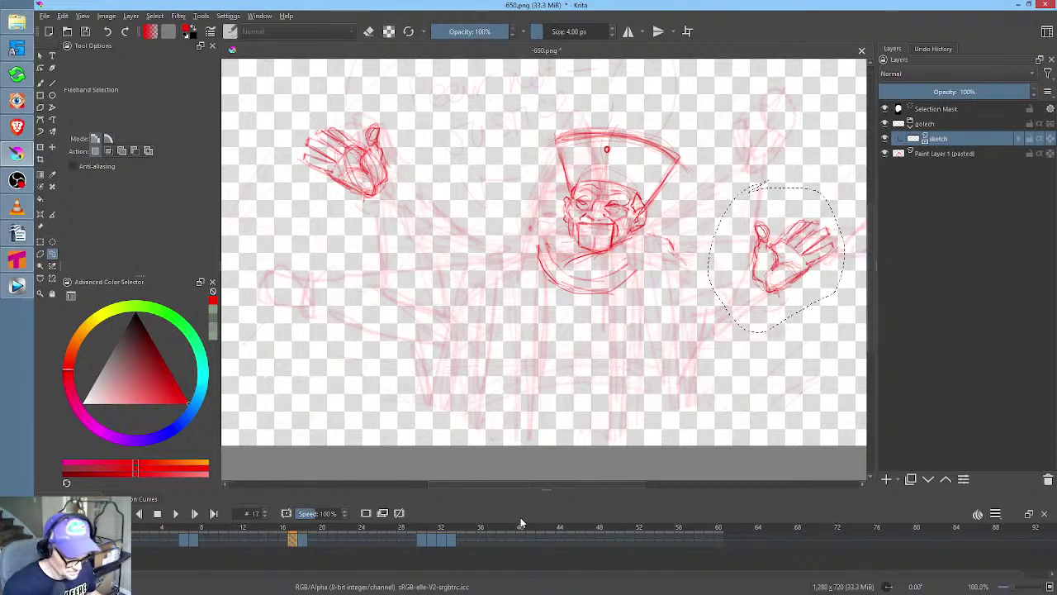
pyautogui.click(422, 541)
pyautogui.moveTo(422, 541); pyautogui.dragTo(526, 535)
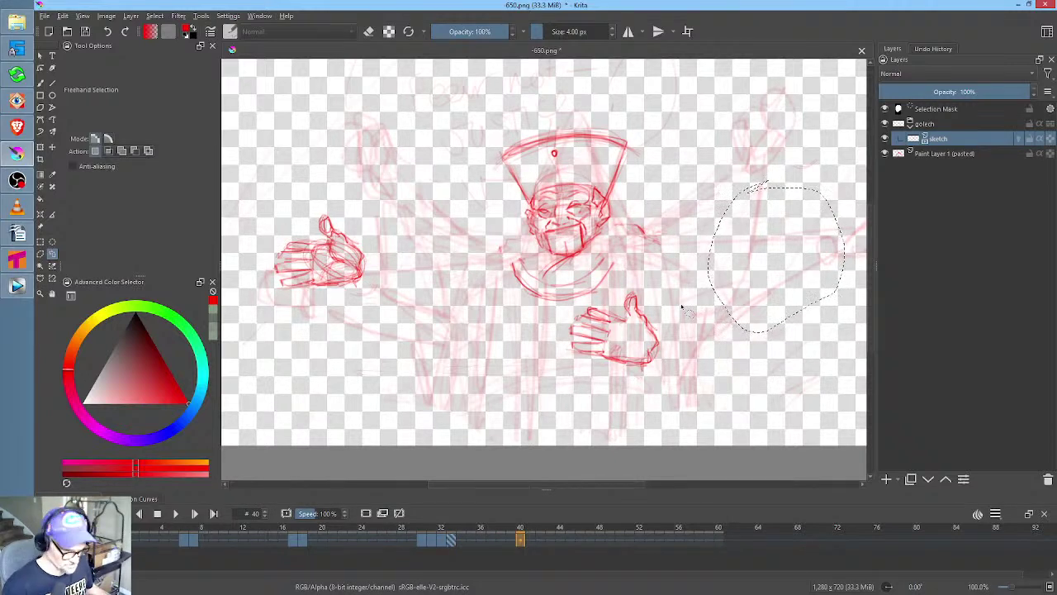
# On frame 40, paste the copied open hand, rotate it clockwise until its fingers point down and outward, and place it about x 977, y 612 px
pyautogui.hotkey('ctrl', 't')
pyautogui.moveTo(813, 263); pyautogui.dragTo(758, 322)
pyautogui.moveTo(839, 310); pyautogui.dragTo(814, 389)
pyautogui.moveTo(730, 351); pyautogui.dragTo(739, 386)
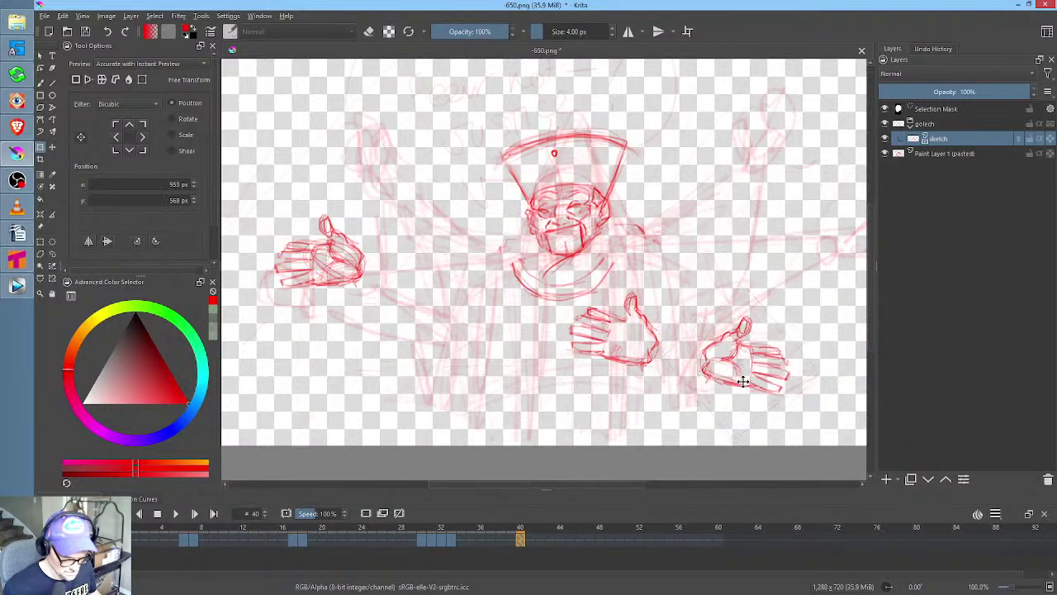
pyautogui.moveTo(818, 343)
pyautogui.mouseDown()
pyautogui.moveTo(806, 365)
pyautogui.moveTo(802, 331)
pyautogui.moveTo(769, 377)
pyautogui.moveTo(821, 355)
pyautogui.moveTo(819, 338)
pyautogui.moveTo(814, 347)
pyautogui.mouseUp()
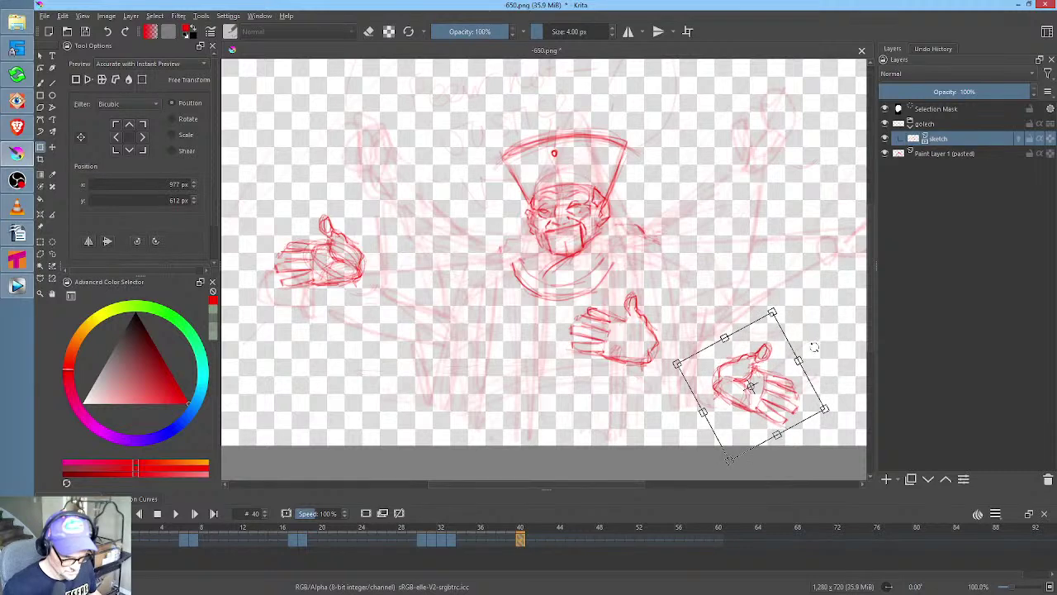
# Compare frame 40 with frame 39, and delete the old hand in front of the chest from frame 40
pyautogui.click(512, 541)
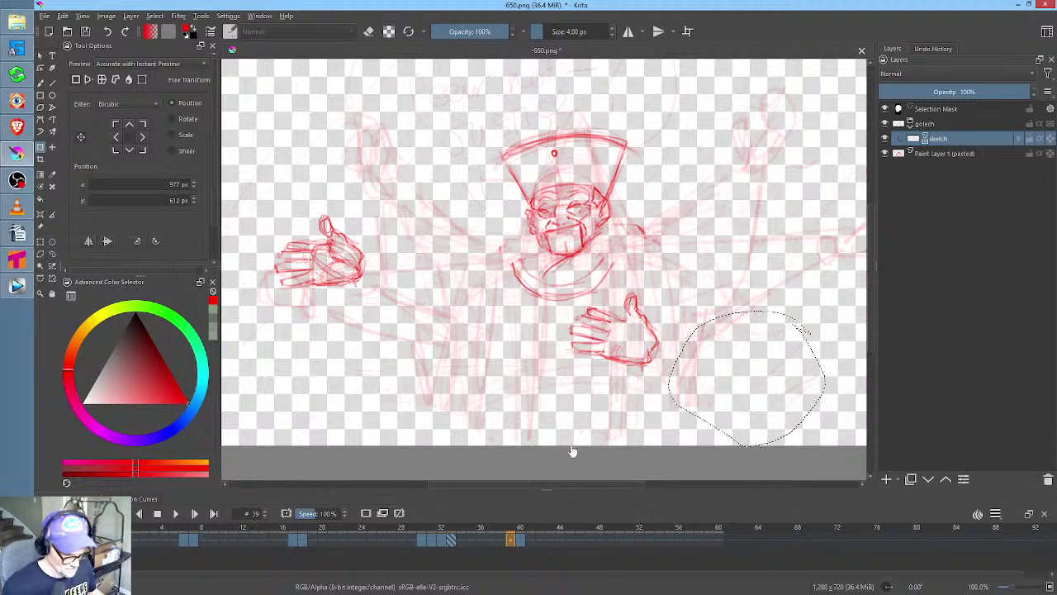
pyautogui.click(519, 541)
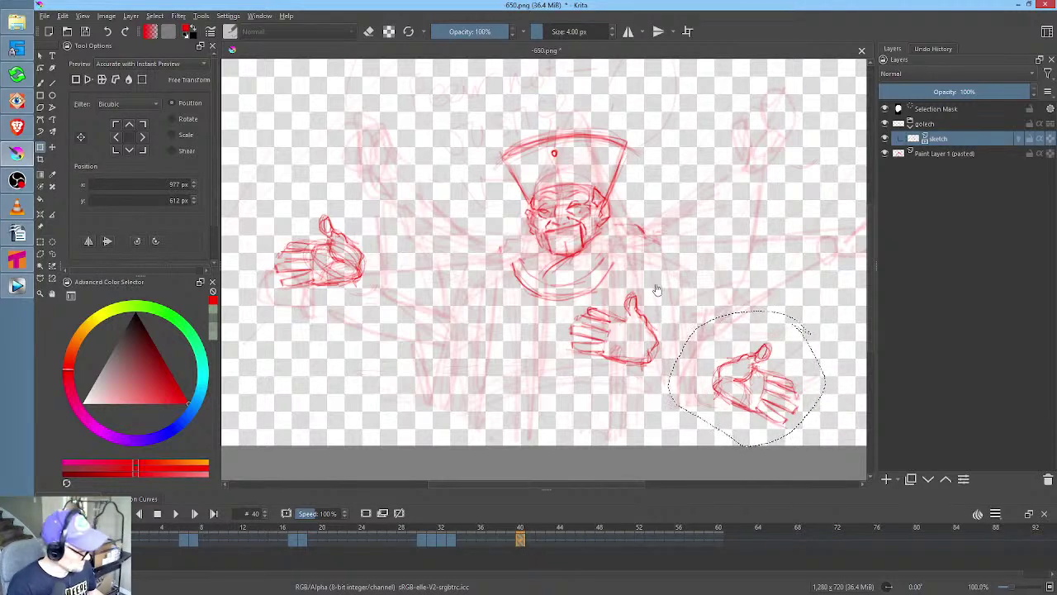
pyautogui.press('Escape')
pyautogui.moveTo(656, 283)
pyautogui.mouseDown()
pyautogui.moveTo(630, 380)
pyautogui.moveTo(672, 279)
pyautogui.mouseUp()
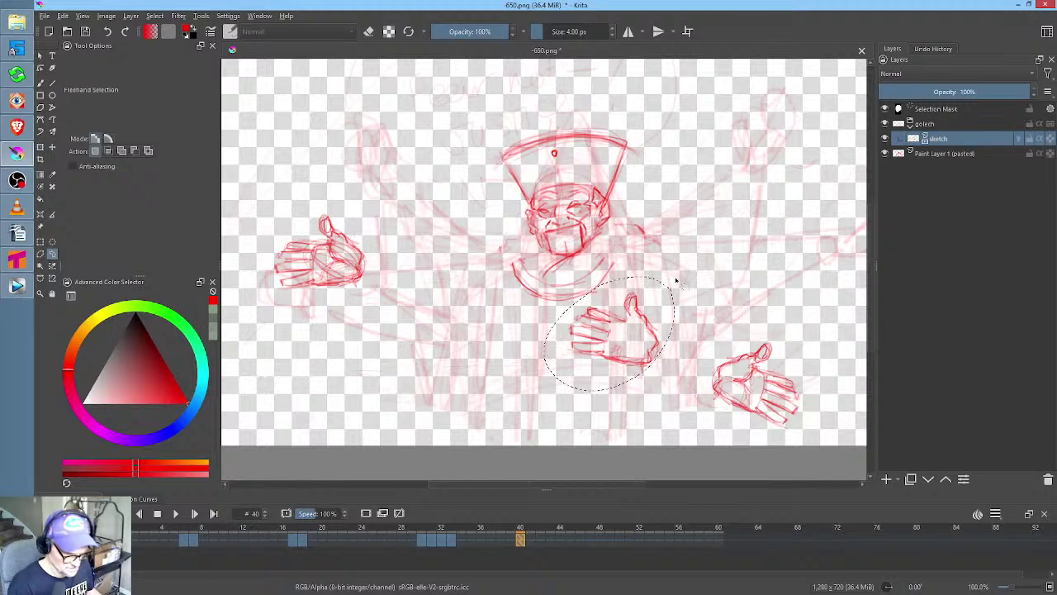
pyautogui.press('Delete')
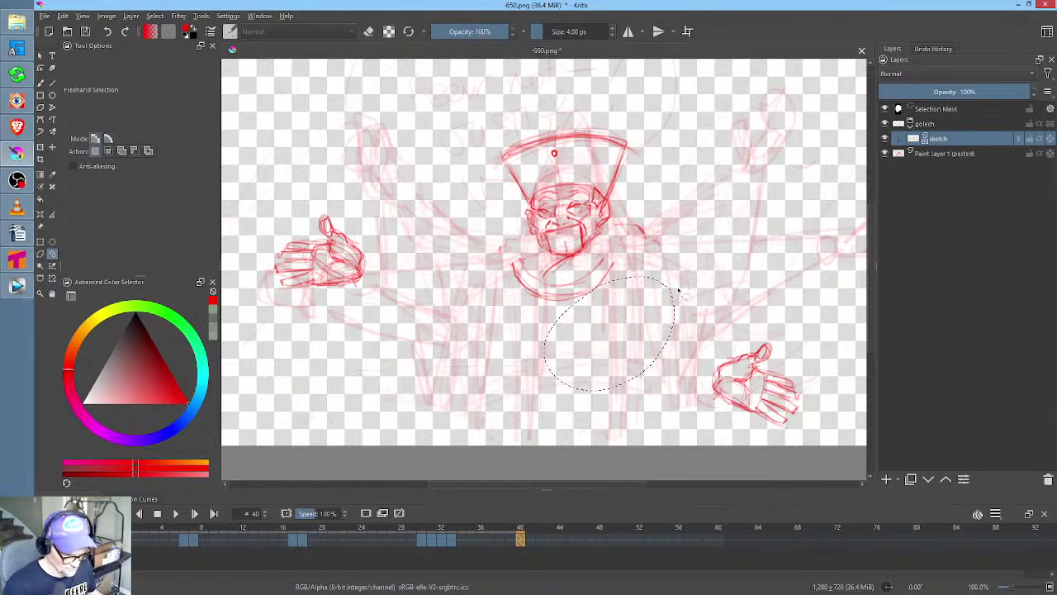
# On frame 39, rotate the selected chest hand slightly counter-clockwise and shift it to about x 738, y 529 px
pyautogui.click(511, 539)
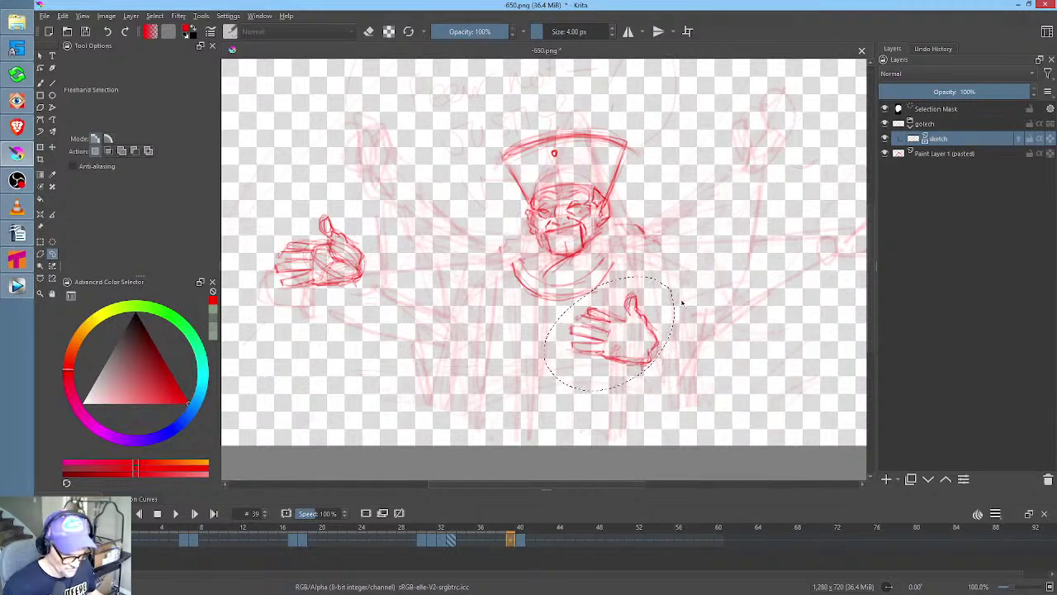
pyautogui.hotkey('ctrl', 't')
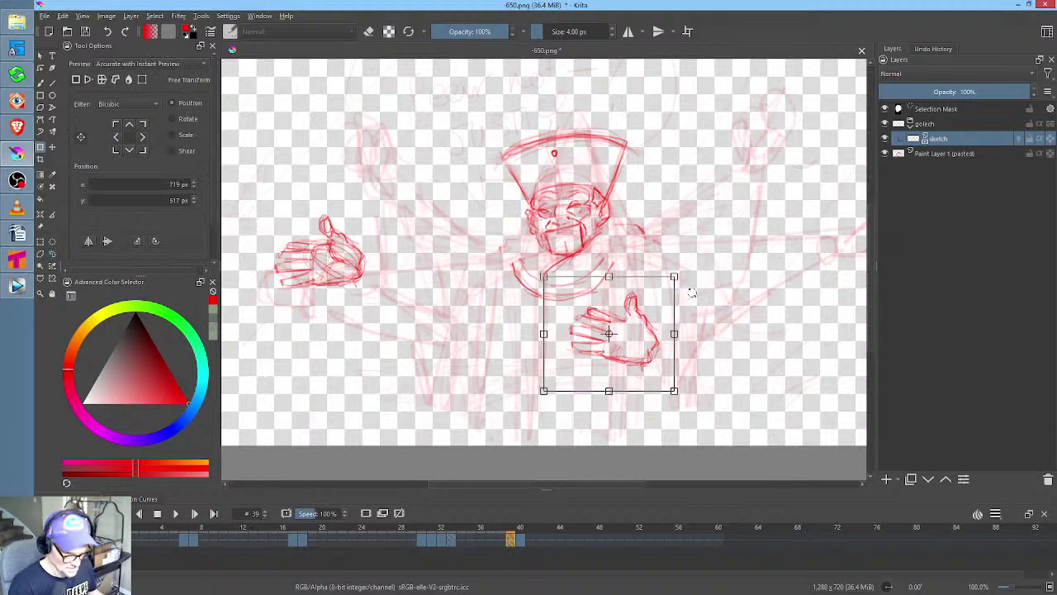
pyautogui.moveTo(693, 270)
pyautogui.mouseDown()
pyautogui.moveTo(694, 303)
pyautogui.moveTo(647, 328)
pyautogui.mouseUp()
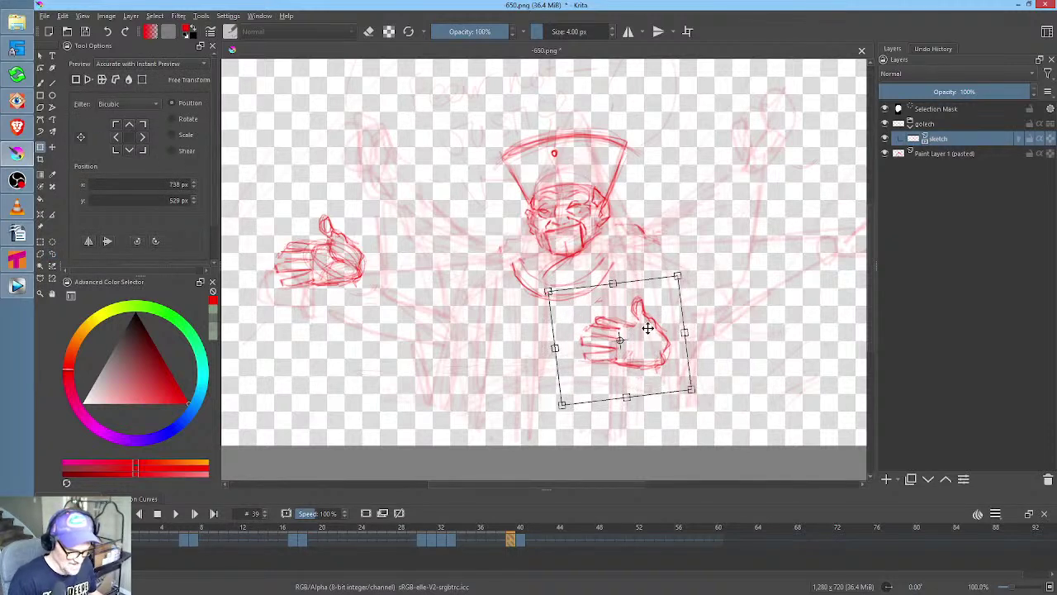
# Play back the hand's move into the frame 40 pose from around frames 27 and 28, checking the held frames 35 and 36
pyautogui.click(395, 541)
pyautogui.press('space')
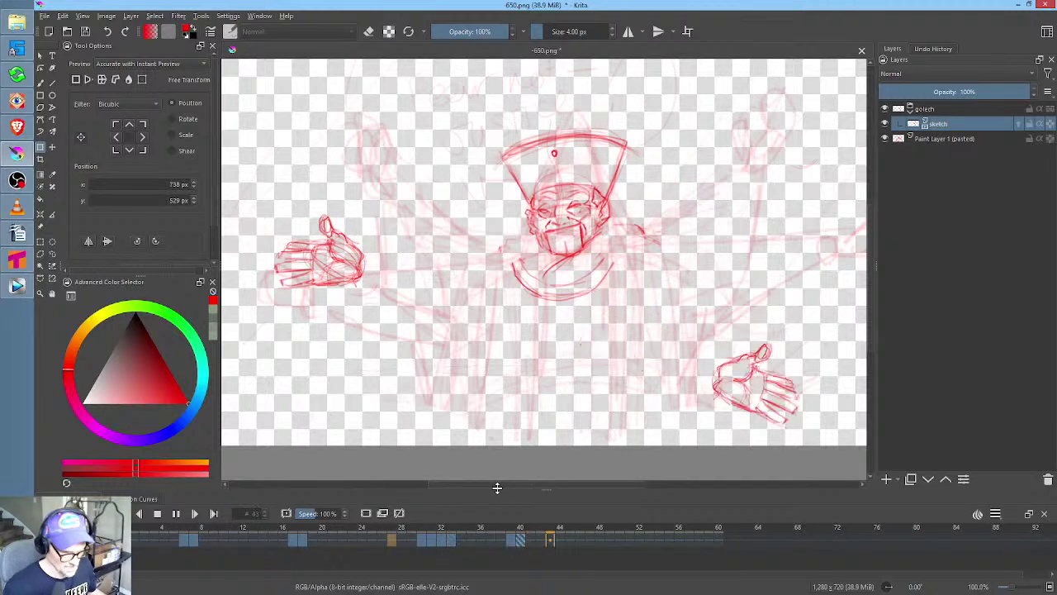
pyautogui.click(474, 541)
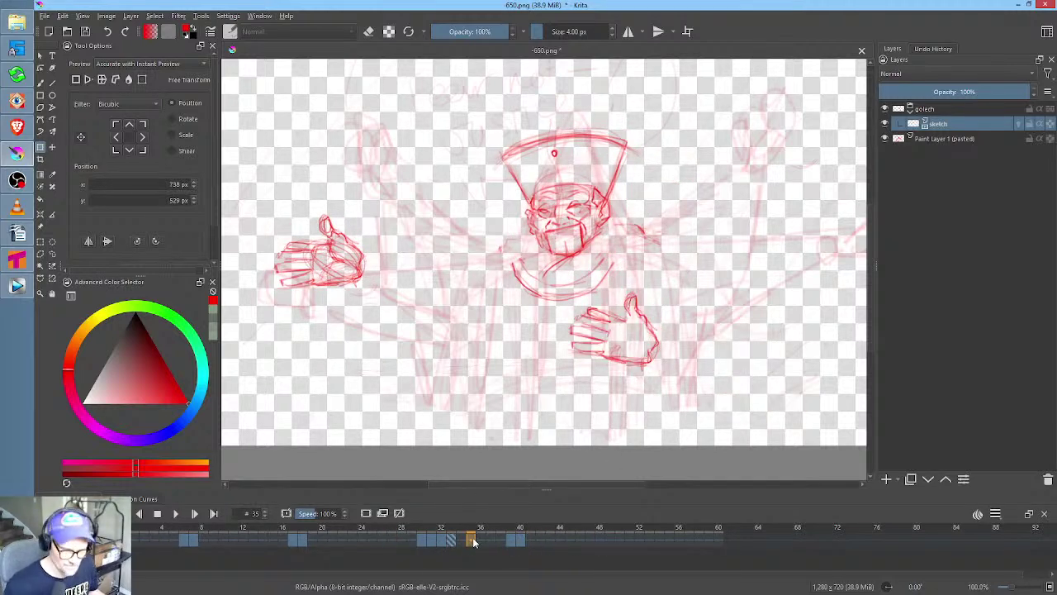
pyautogui.click(473, 541)
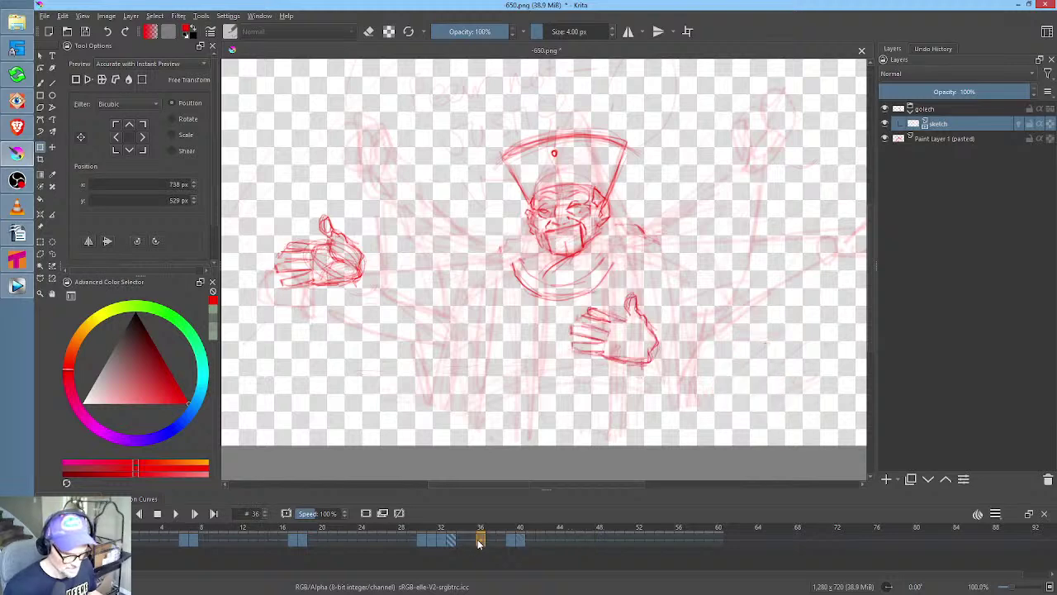
pyautogui.click(404, 541)
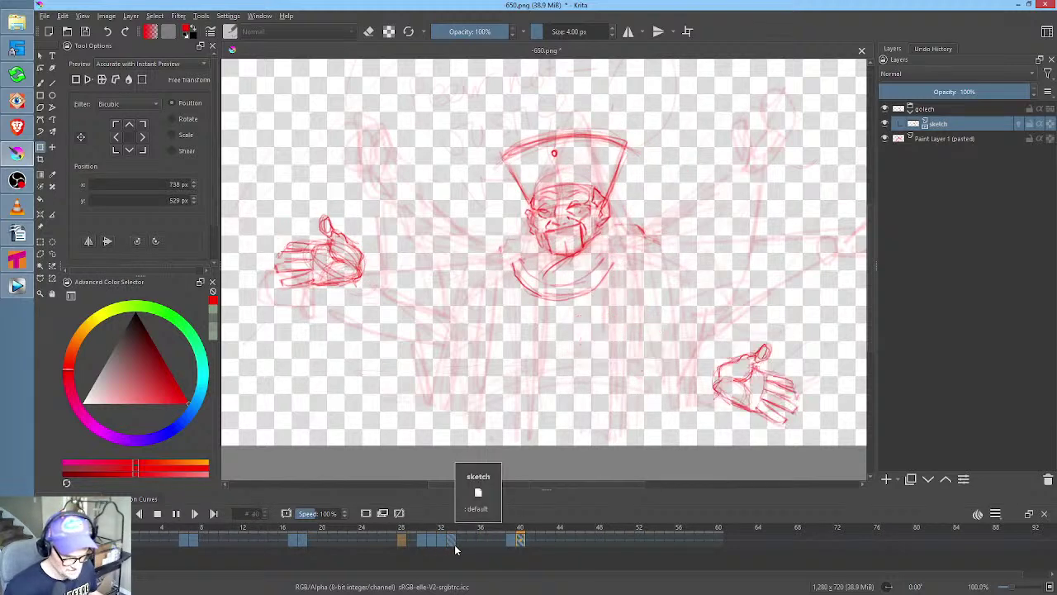
# On frame 40, select only the lowered open hand, rotate it slightly clockwise, shift it to about x 1004, y 616 px, and replay the motion
pyautogui.click(518, 539)
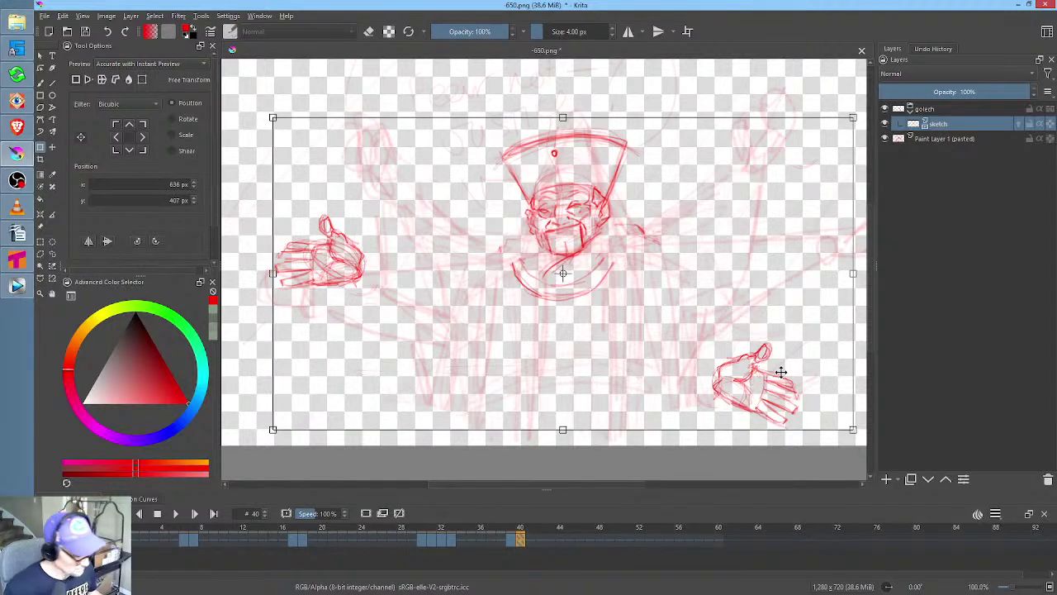
pyautogui.hotkey('ctrl', 'r')
pyautogui.moveTo(786, 328)
pyautogui.mouseDown()
pyautogui.moveTo(824, 365)
pyautogui.moveTo(789, 324)
pyautogui.moveTo(824, 312)
pyautogui.mouseUp()
pyautogui.hotkey('ctrl', 't')
pyautogui.moveTo(779, 363); pyautogui.dragTo(781, 355)
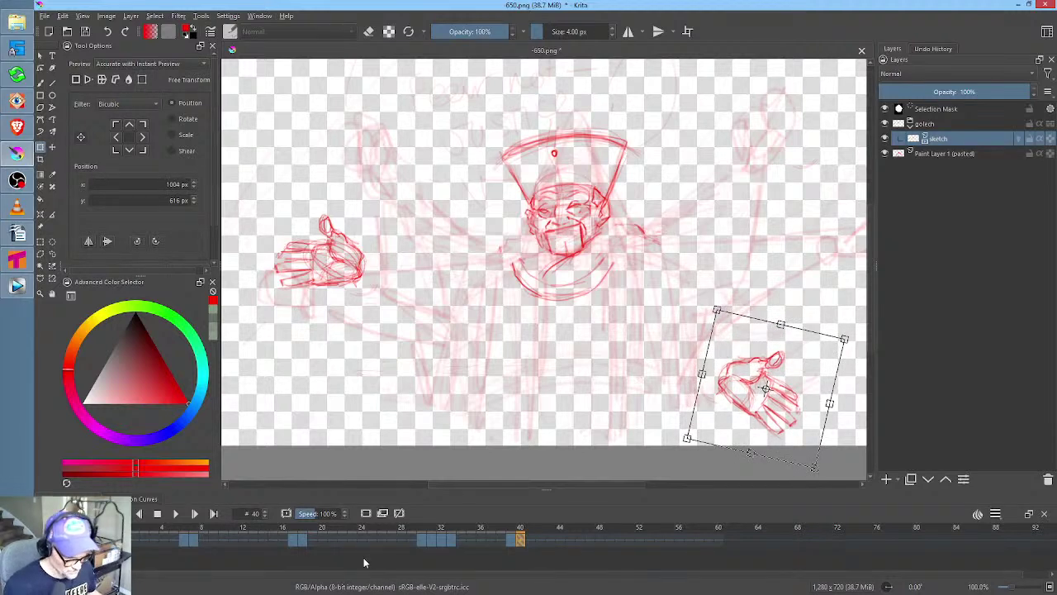
pyautogui.press('space')
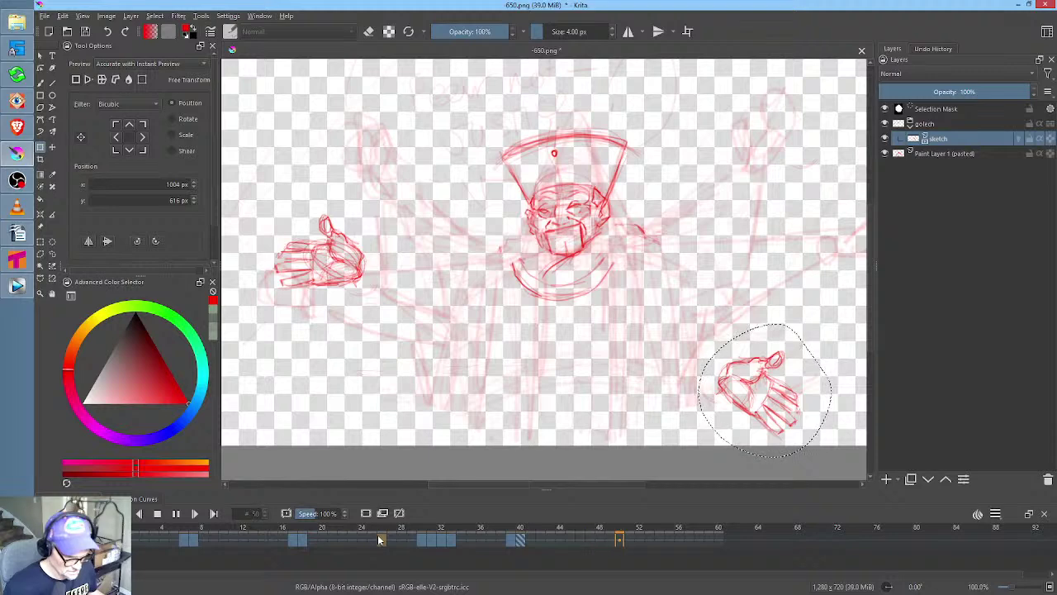
# Clear the selection around the lowered hand and save the PNG with transparency, along with a Krita copy of the image
pyautogui.hotkey('ctrl', 'shift', 'a')
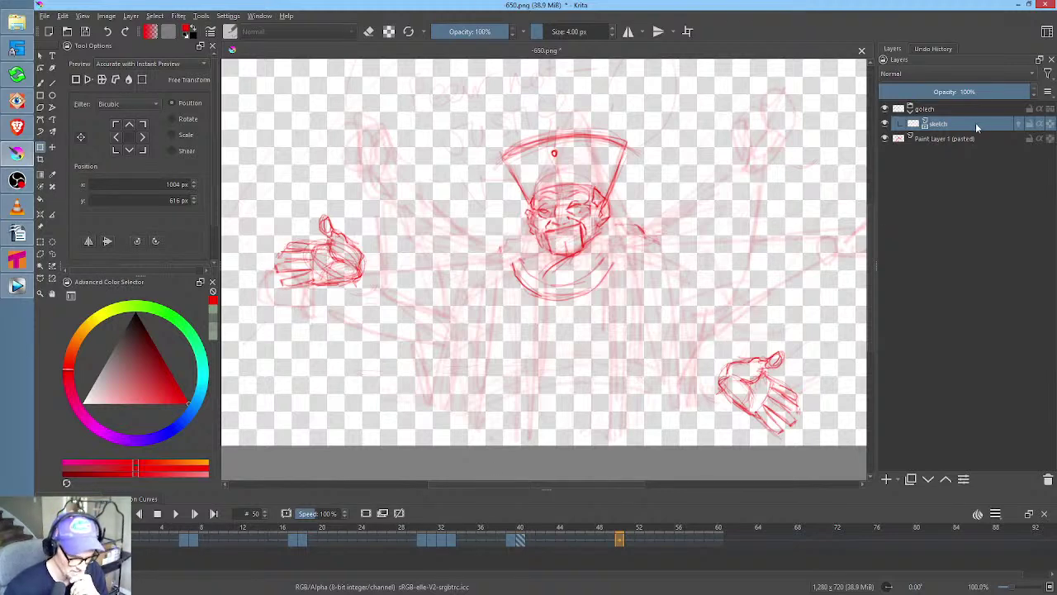
pyautogui.click(85, 31)
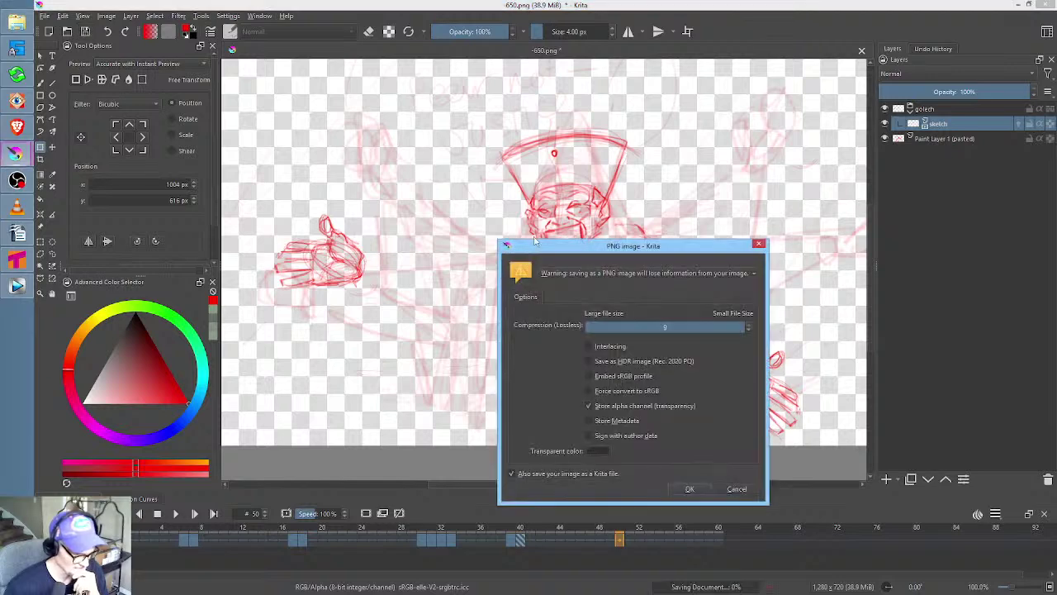
pyautogui.click(691, 489)
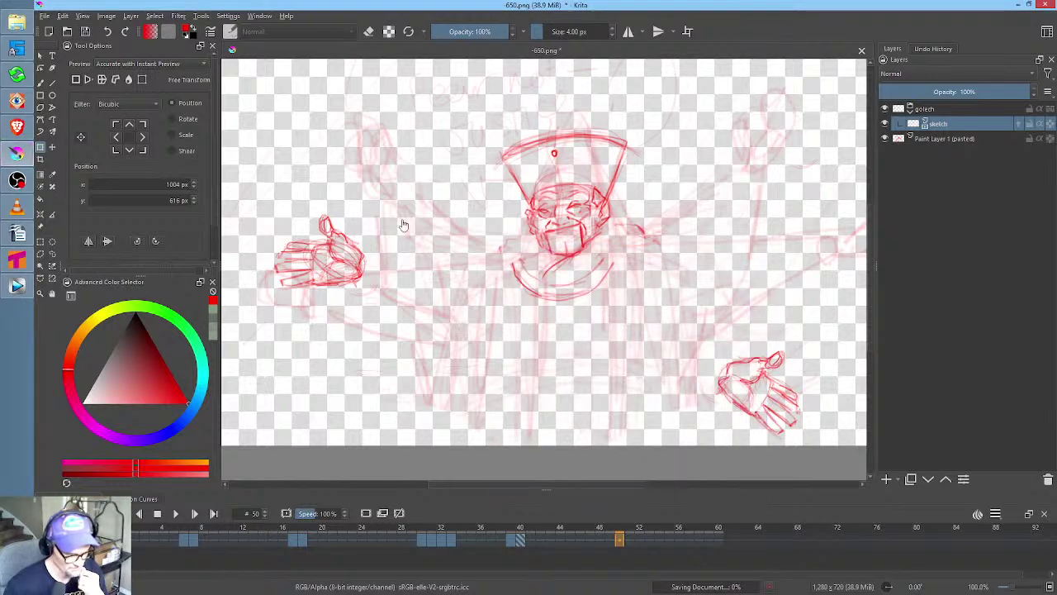
# Check which program version is installed in the About Krita information
pyautogui.click(287, 16)
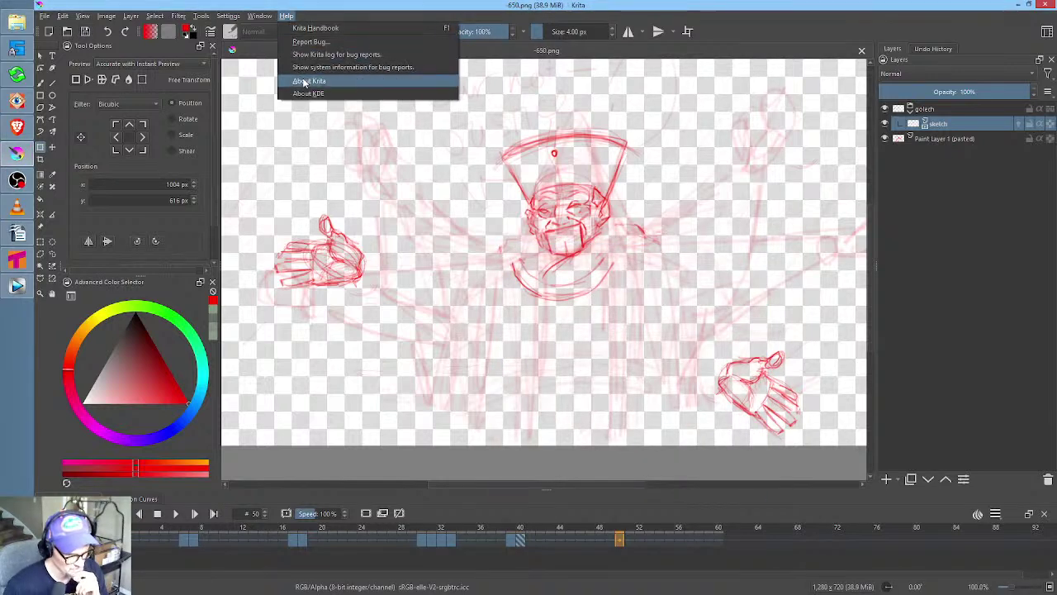
pyautogui.click(309, 80)
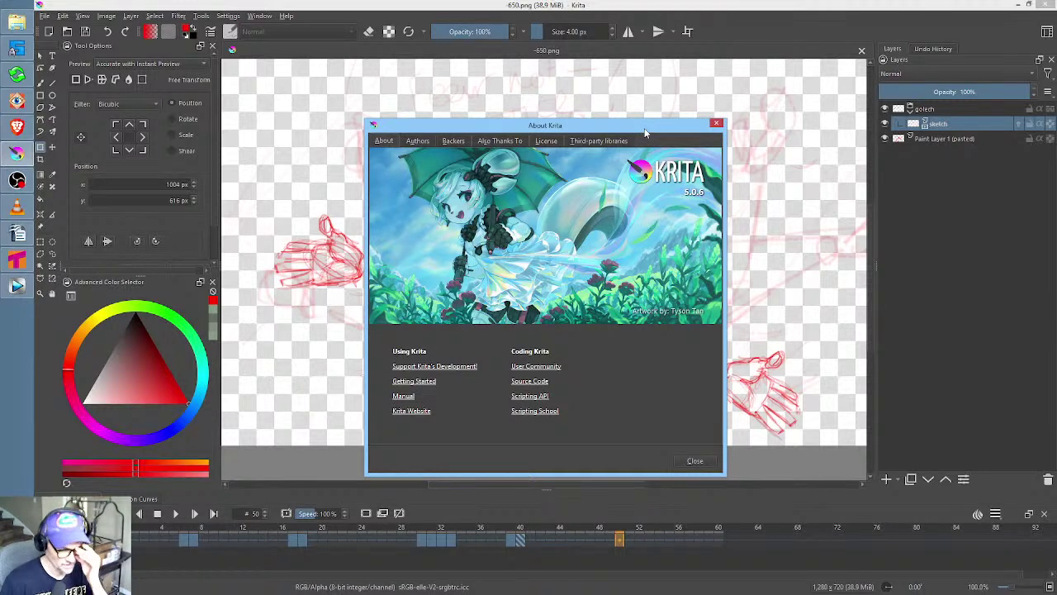
pyautogui.click(716, 125)
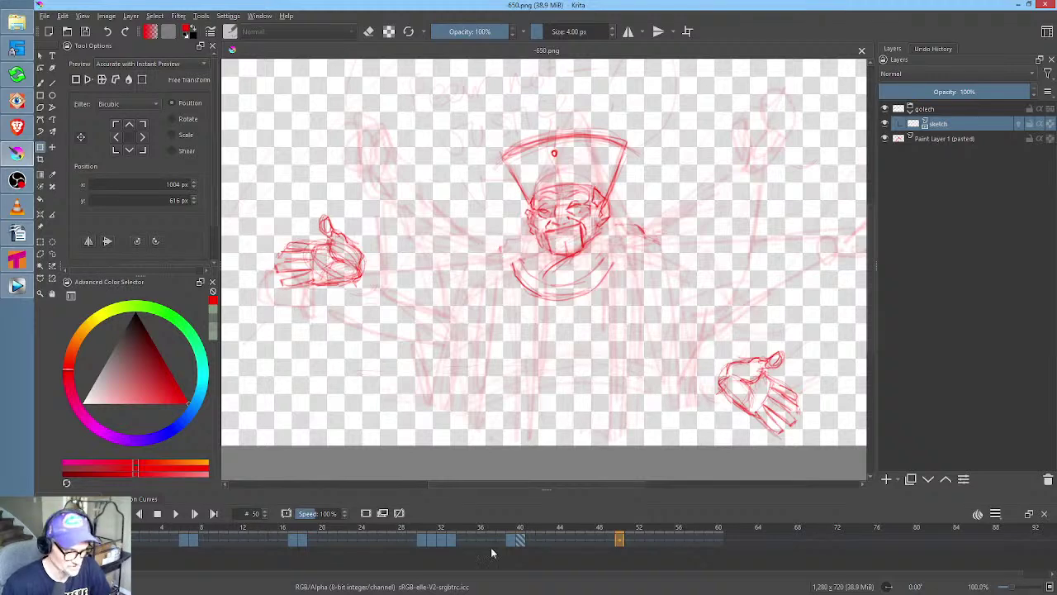
# On frame 0, erase the raised finger from the pointing hand using the 50 px Eraser Circle brush
pyautogui.moveTo(527, 530)
pyautogui.mouseDown()
pyautogui.moveTo(124, 526)
pyautogui.moveTo(363, 537)
pyautogui.moveTo(142, 535)
pyautogui.mouseUp()
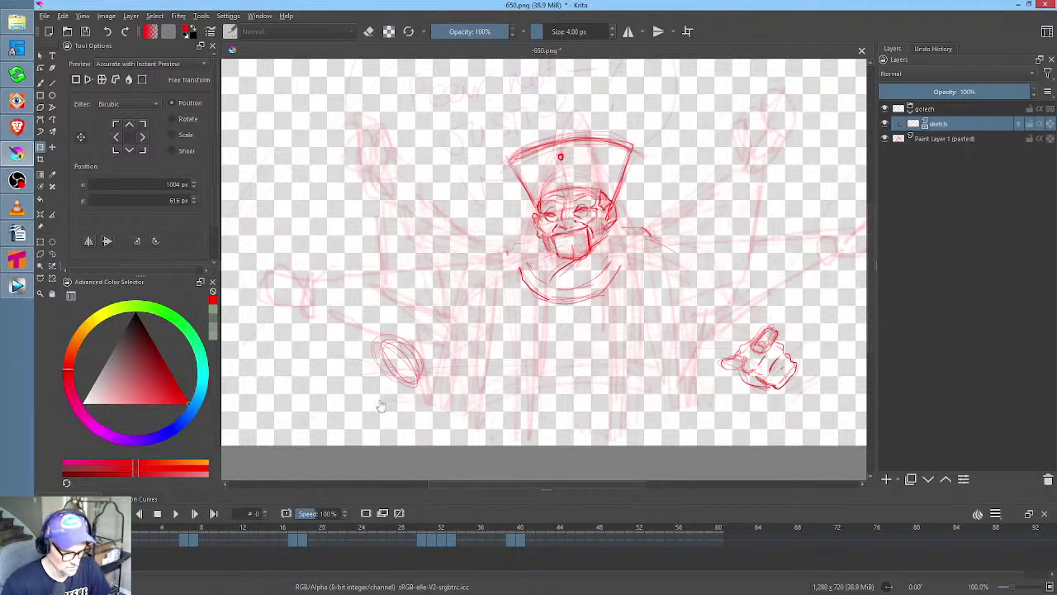
pyautogui.press('-')
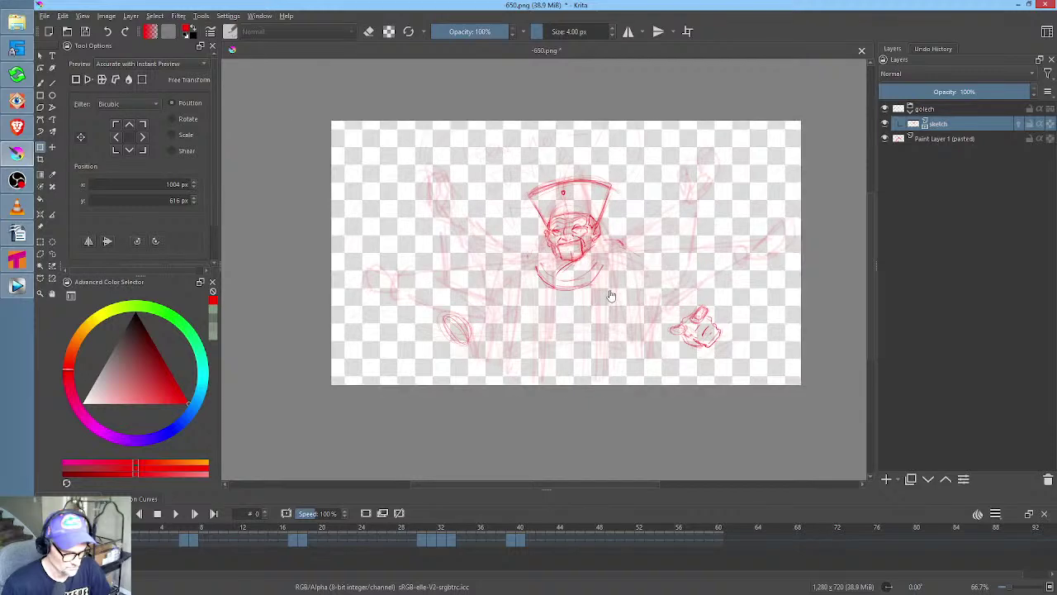
pyautogui.scroll(3, 738, 283)
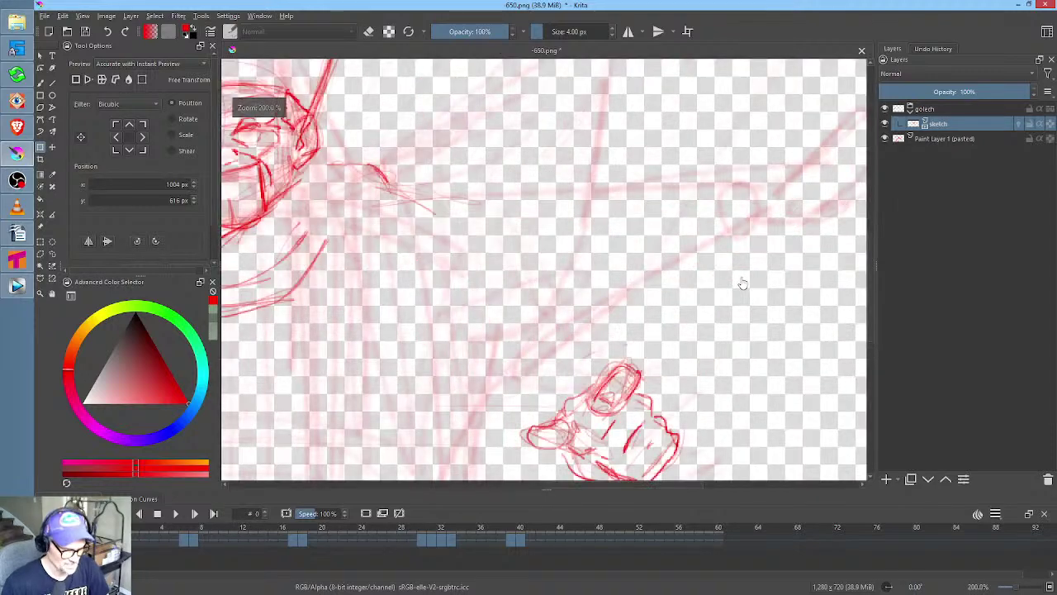
pyautogui.scroll(-1, 736, 284)
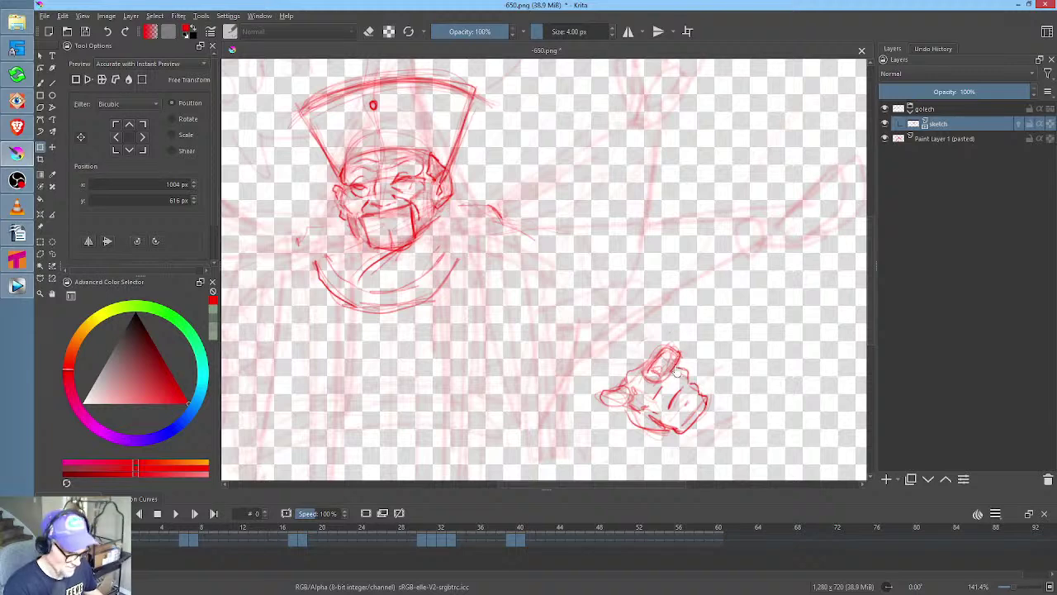
pyautogui.press('e')
pyautogui.press('b')
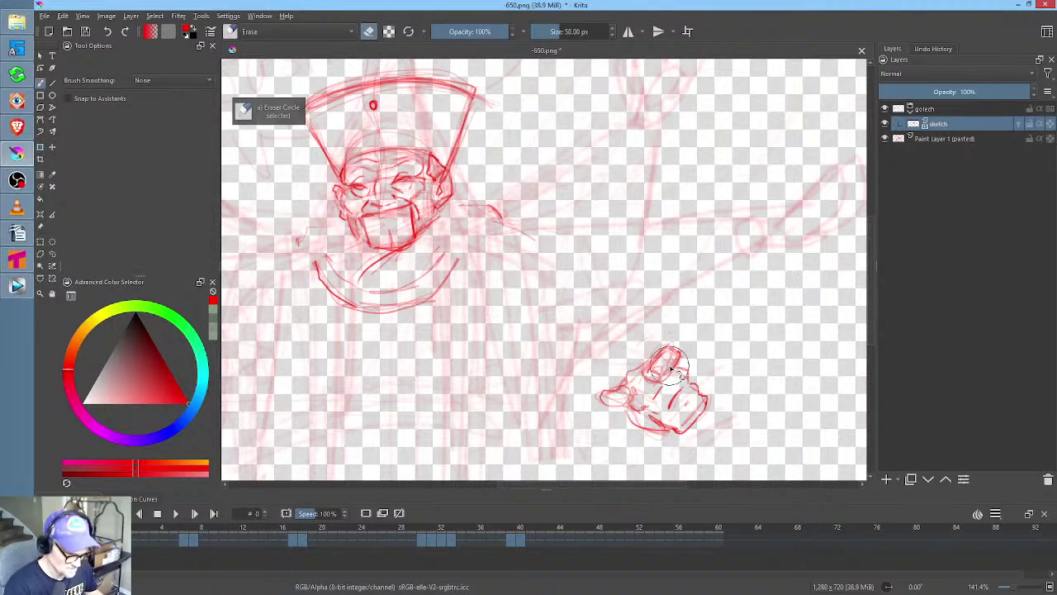
pyautogui.press('e')
pyautogui.press('e')
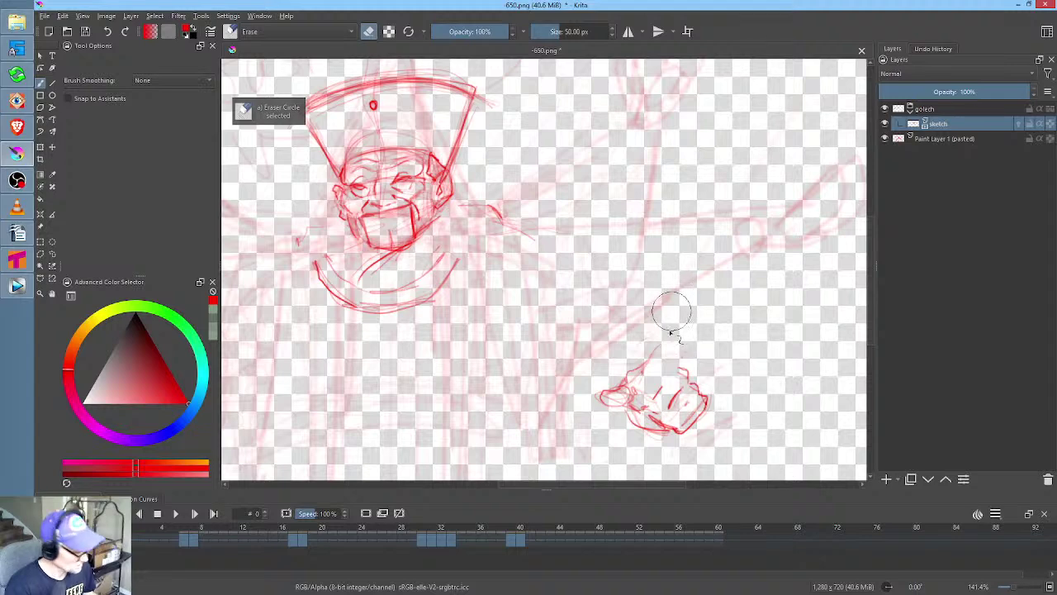
# Redraw the frame 0 hand as a closed fist, sketching its outline and finger lines with the 4 px Pencil-2 brush
pyautogui.press('e')
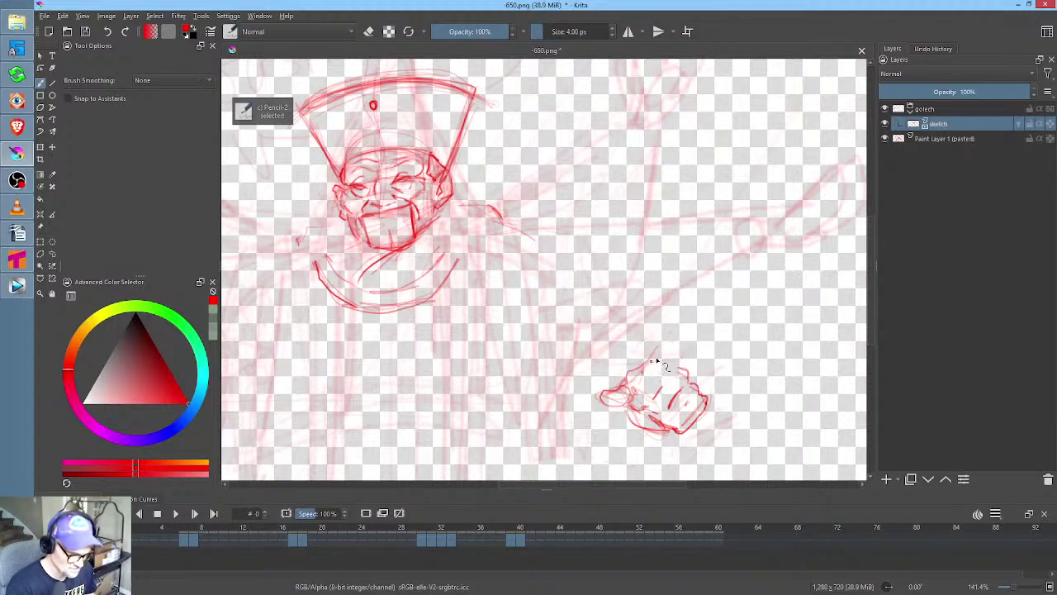
pyautogui.moveTo(670, 358); pyautogui.dragTo(671, 368)
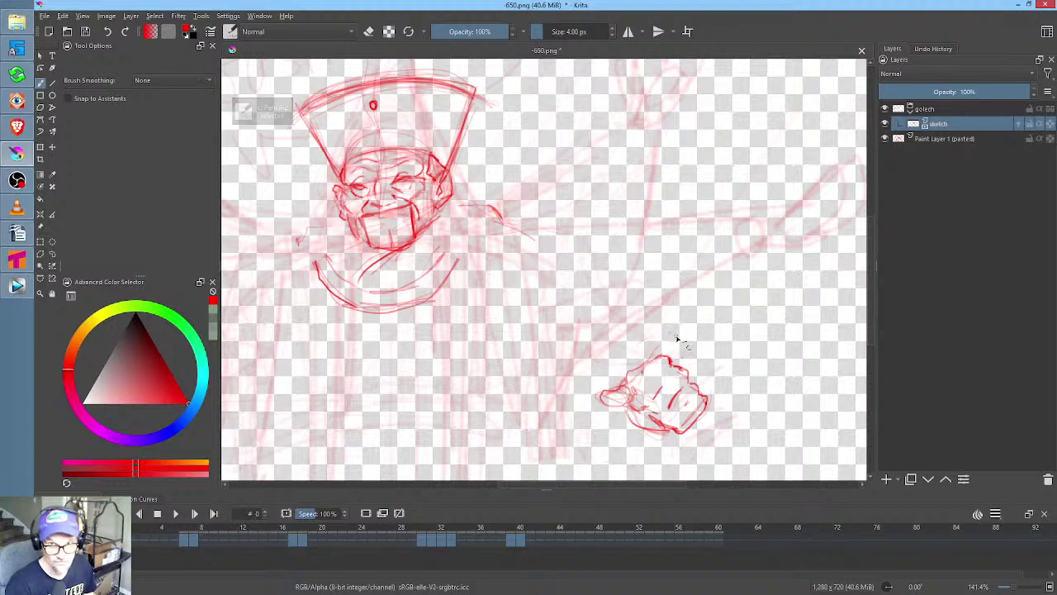
pyautogui.hotkey('ctrl', 'z')
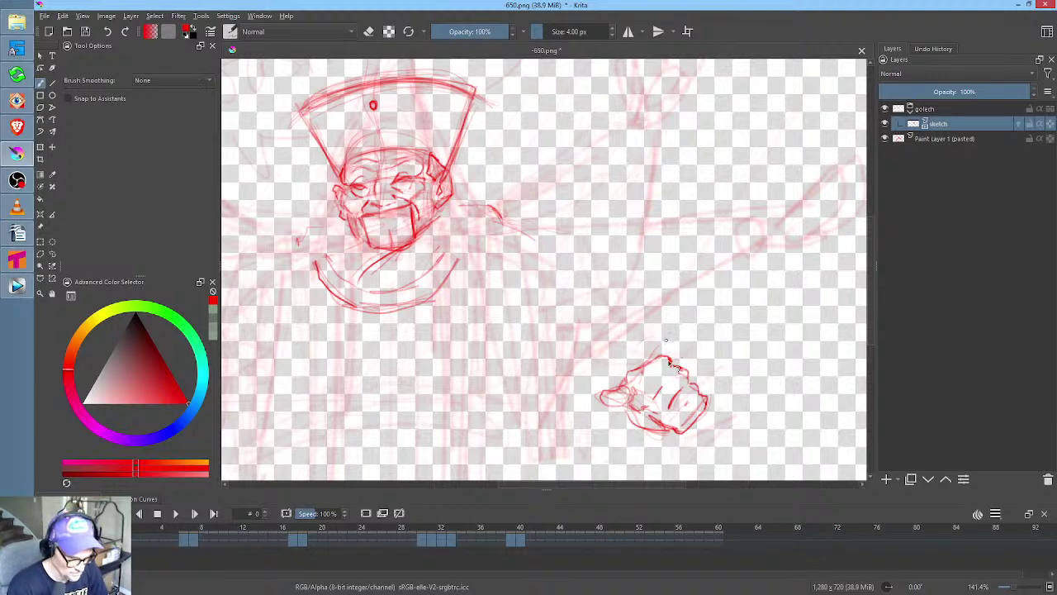
pyautogui.moveTo(694, 404); pyautogui.dragTo(648, 379)
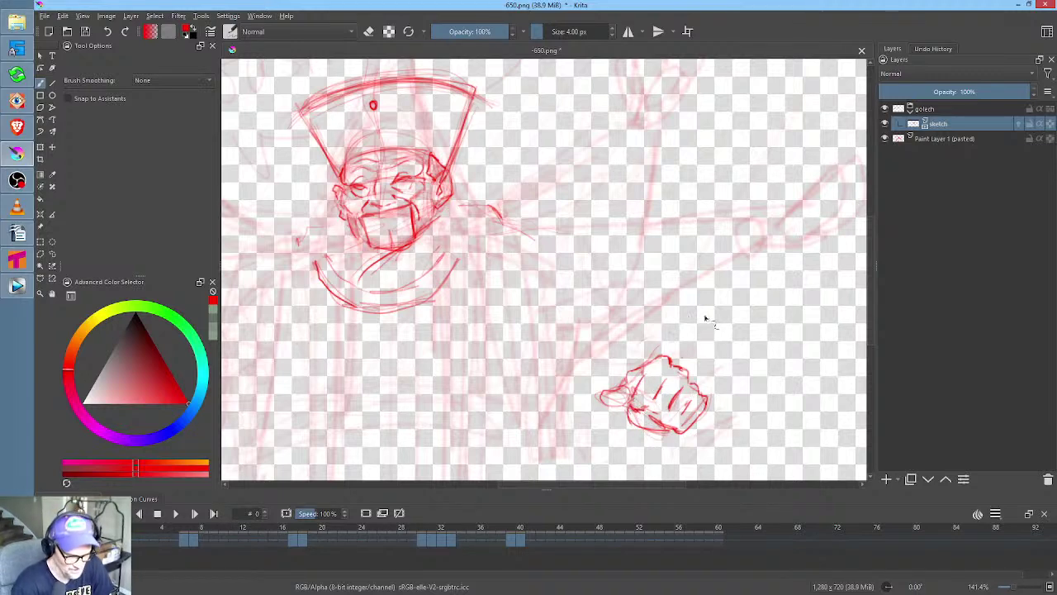
pyautogui.moveTo(628, 408); pyautogui.dragTo(648, 433)
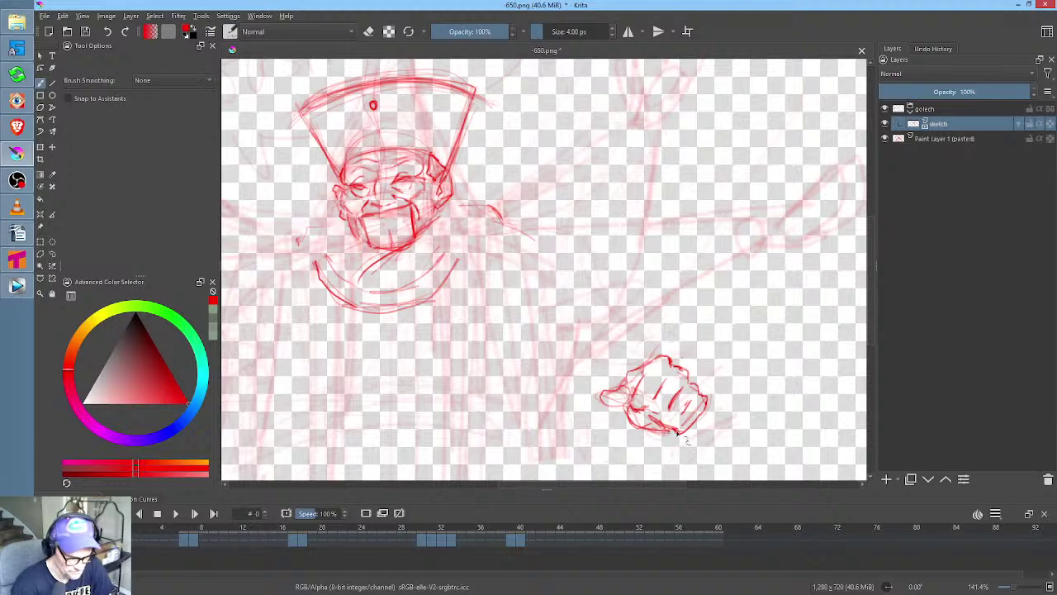
pyautogui.moveTo(709, 350)
pyautogui.mouseDown()
pyautogui.moveTo(767, 326)
pyautogui.moveTo(758, 335)
pyautogui.mouseUp()
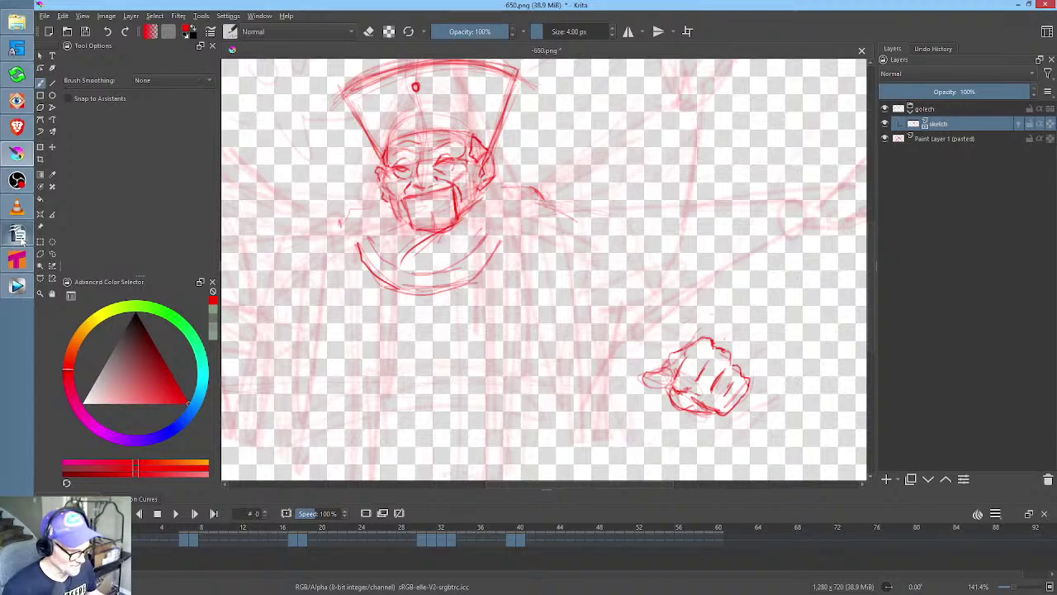
pyautogui.click(18, 153)
pyautogui.click(18, 154)
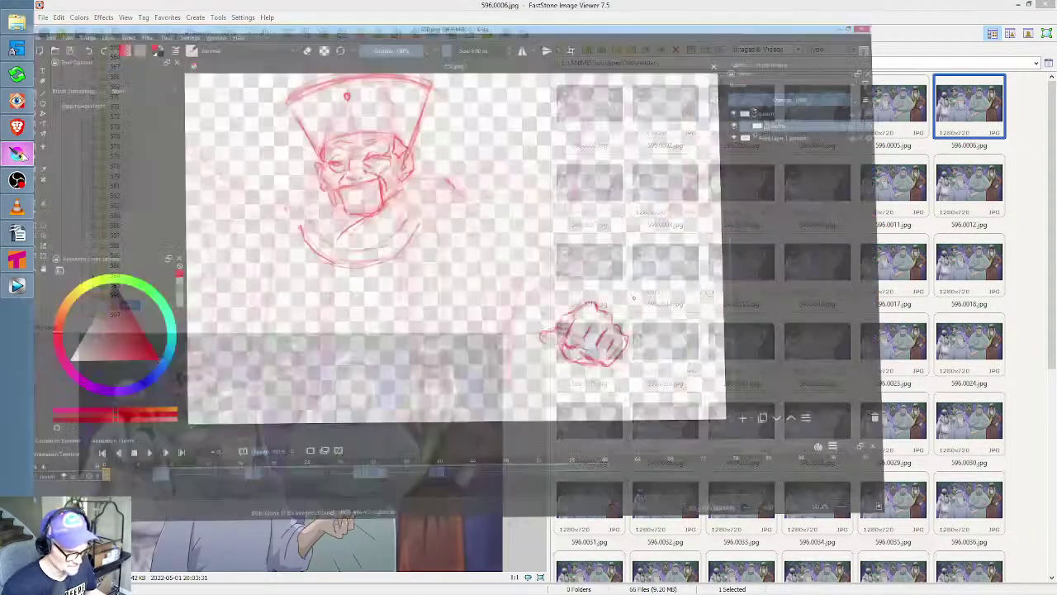
pyautogui.moveTo(732, 370); pyautogui.dragTo(628, 376)
pyautogui.scroll(-3, 628, 376)
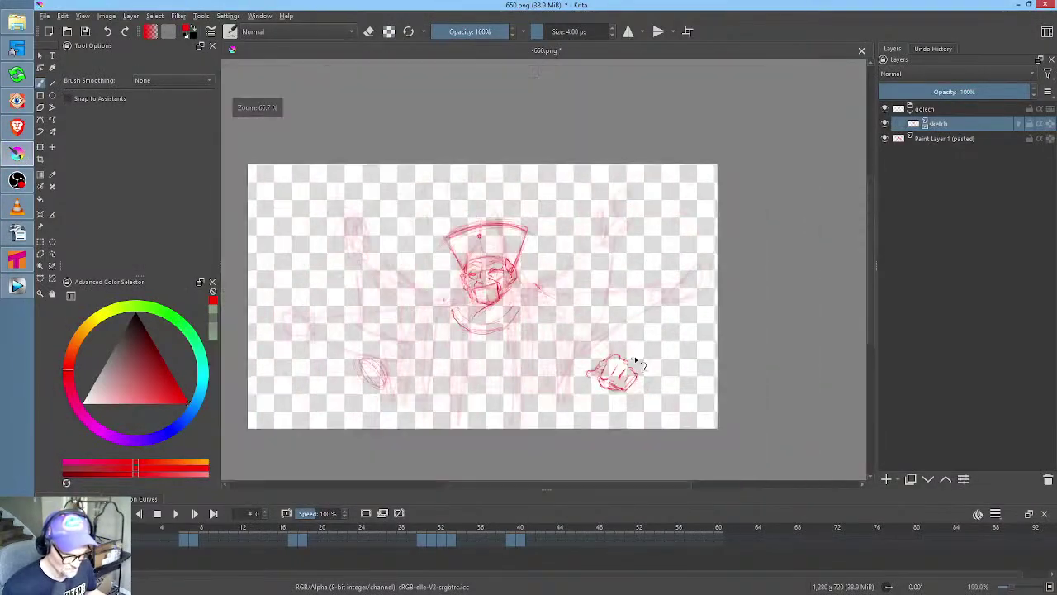
# Compare frames 6 and 7, copy the raised open hand beside the hat's right from frame 7, and return to frame 6 without a selection
pyautogui.click(183, 542)
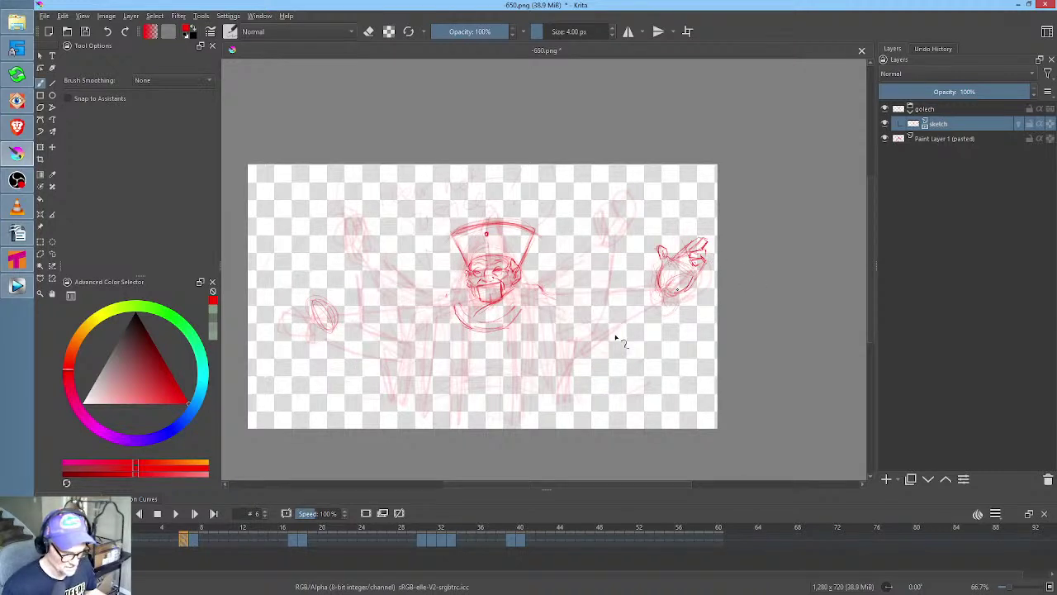
pyautogui.click(195, 542)
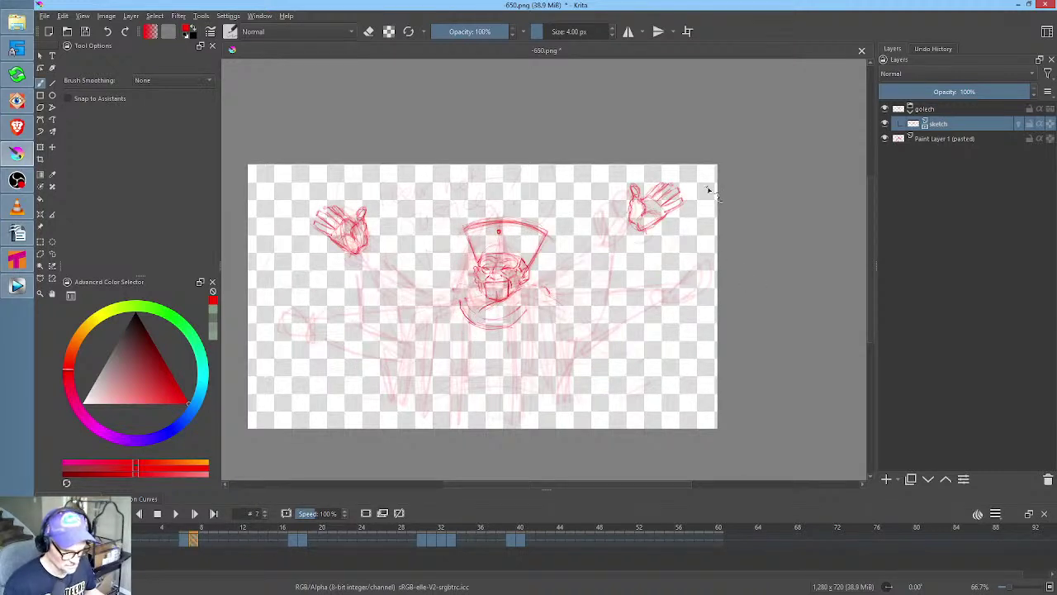
pyautogui.hotkey('ctrl', 'r')
pyautogui.moveTo(682, 170); pyautogui.dragTo(699, 177)
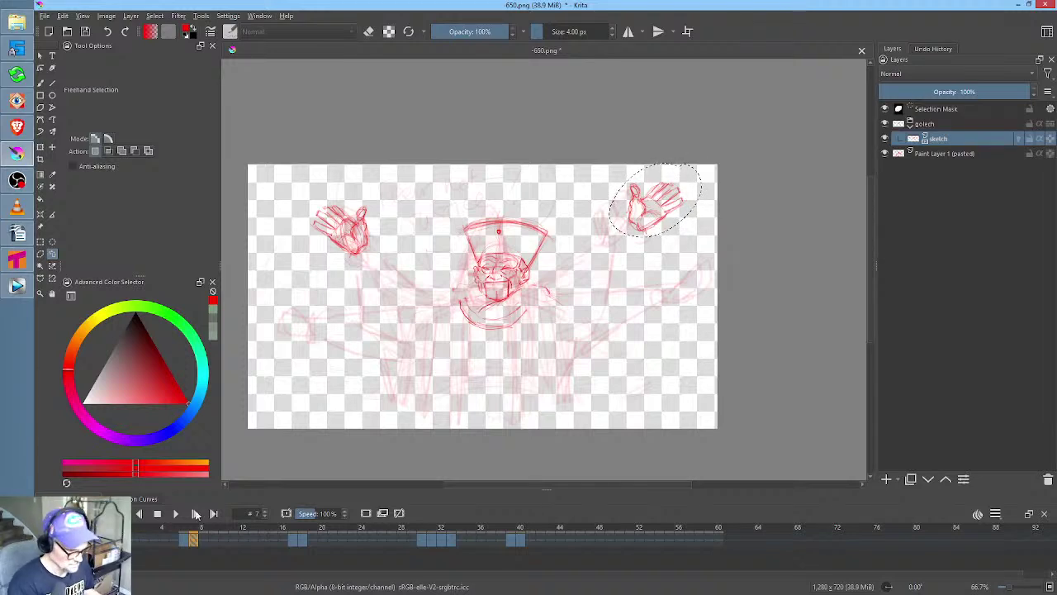
pyautogui.press('Left')
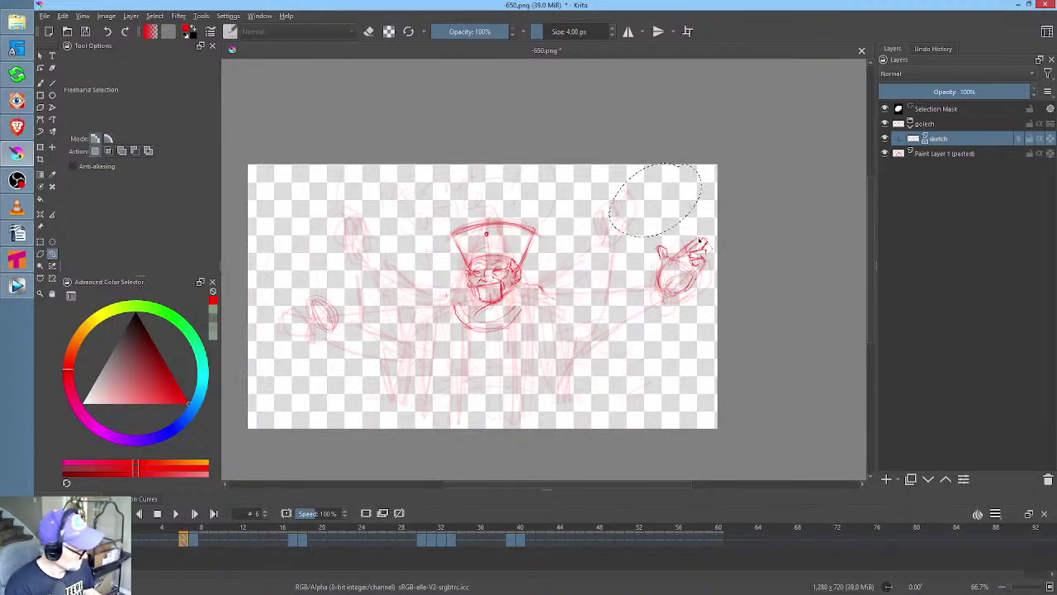
pyautogui.hotkey('ctrl', 'shift', 'a')
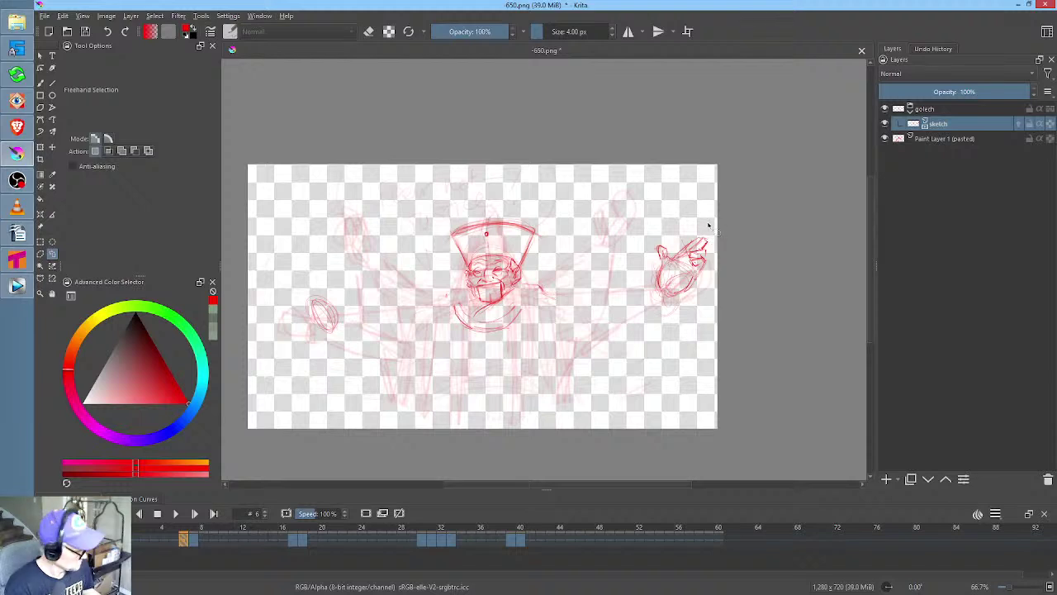
# On frame 6, remove the old outstretched hand, paste the copied open hand, rotate it clockwise and move it to about x 1240, y 396 px
pyautogui.press('p')
pyautogui.press('e')
pyautogui.moveTo(708, 233); pyautogui.dragTo(714, 242)
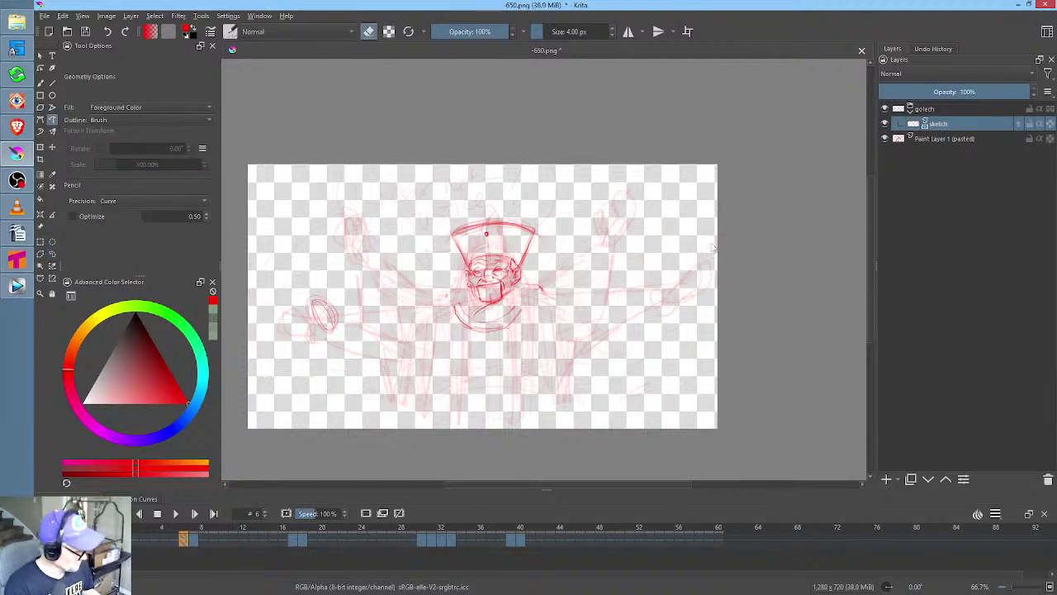
pyautogui.press('b')
pyautogui.hotkey('ctrl', 't')
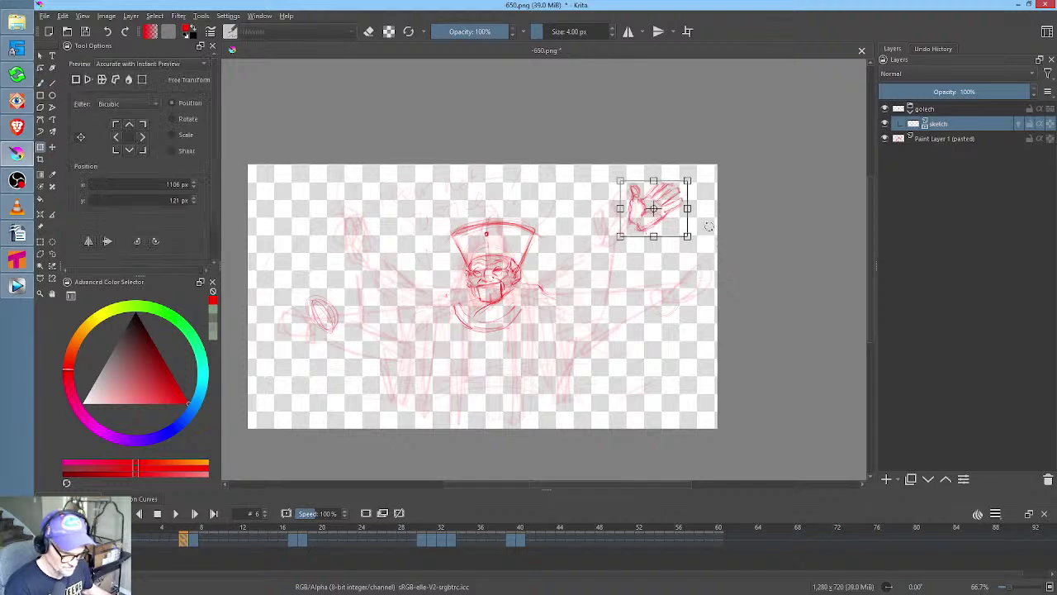
pyautogui.moveTo(712, 200)
pyautogui.mouseDown()
pyautogui.moveTo(731, 255)
pyautogui.moveTo(726, 274)
pyautogui.moveTo(708, 268)
pyautogui.moveTo(748, 255)
pyautogui.moveTo(750, 267)
pyautogui.moveTo(678, 278)
pyautogui.moveTo(691, 283)
pyautogui.mouseUp()
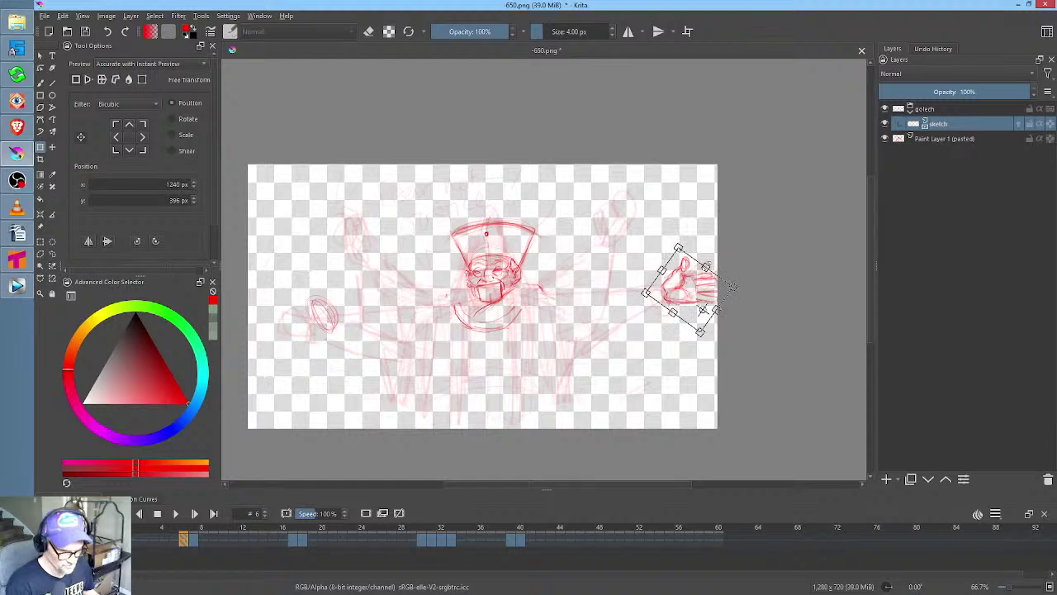
# Play back the animation from the start to review the revised hand motion, and stop to inspect frame 39
pyautogui.click(124, 541)
pyautogui.press('space')
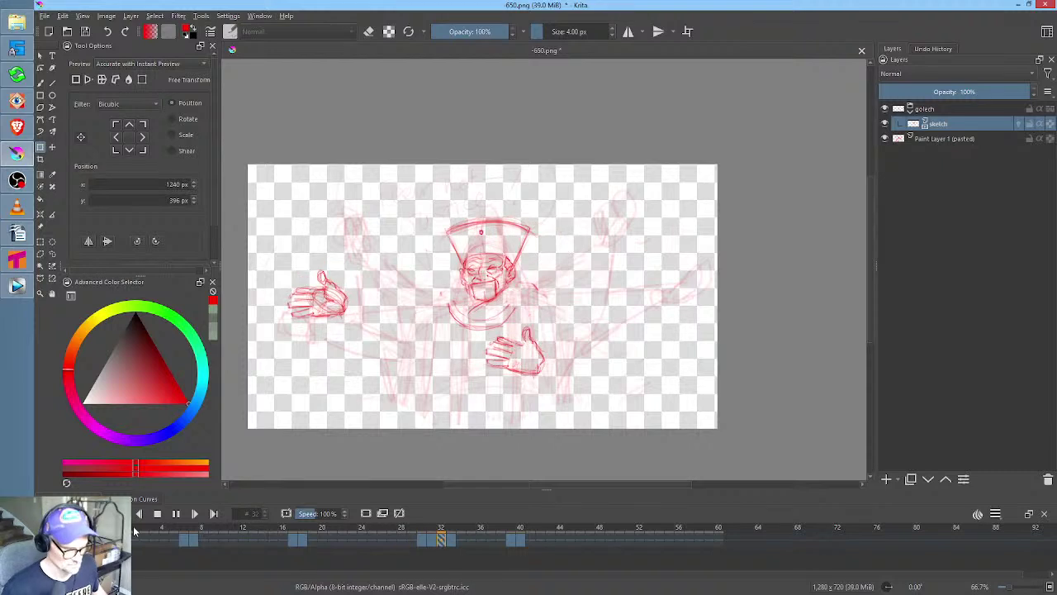
pyautogui.press('space')
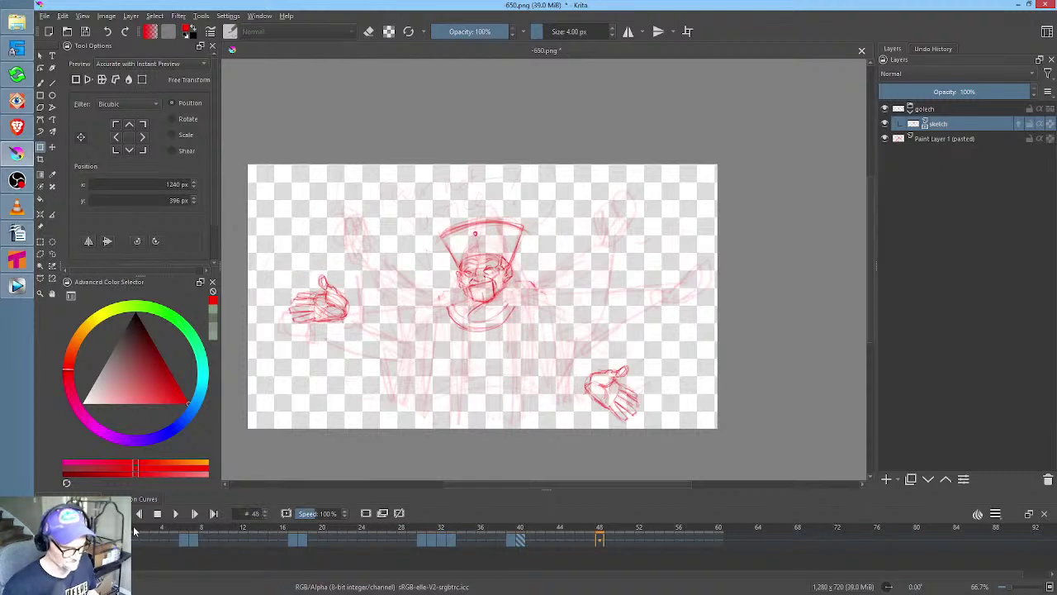
pyautogui.press('space')
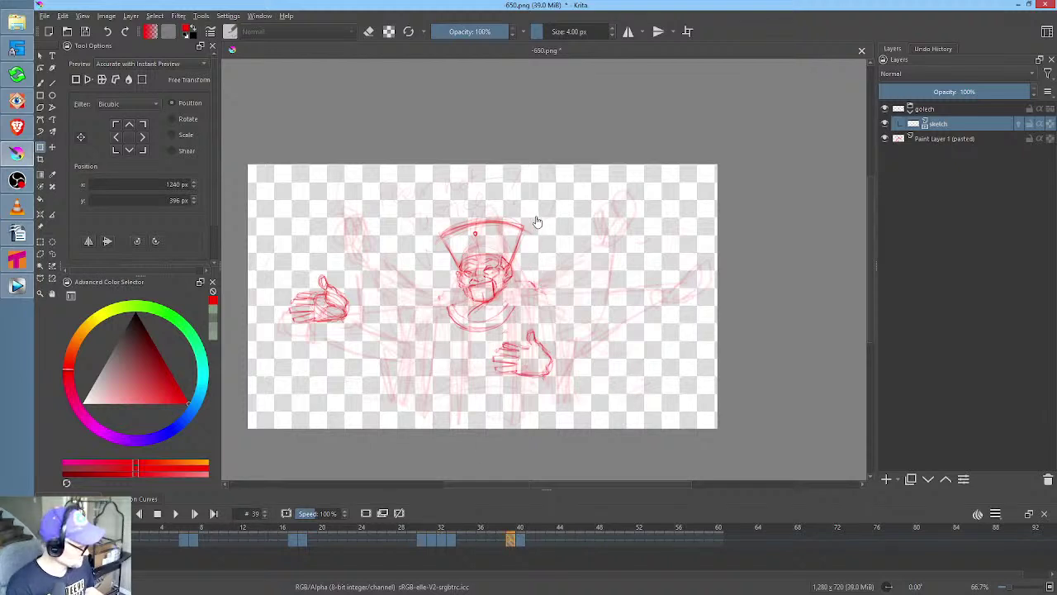
# On frame 39, select the head and outstretched hand together, rotate them slightly counter-clockwise and shift them to about x 452, y 328 px
pyautogui.hotkey('ctrl', 'r')
pyautogui.moveTo(555, 191)
pyautogui.mouseDown()
pyautogui.moveTo(464, 188)
pyautogui.moveTo(281, 360)
pyautogui.moveTo(479, 345)
pyautogui.moveTo(609, 219)
pyautogui.mouseUp()
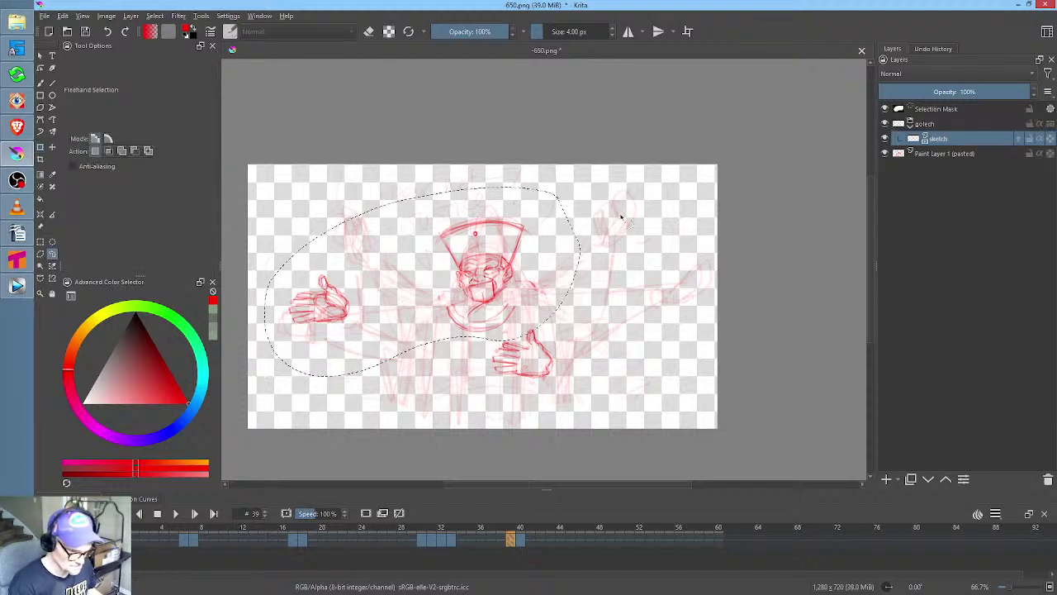
pyautogui.hotkey('ctrl', 't')
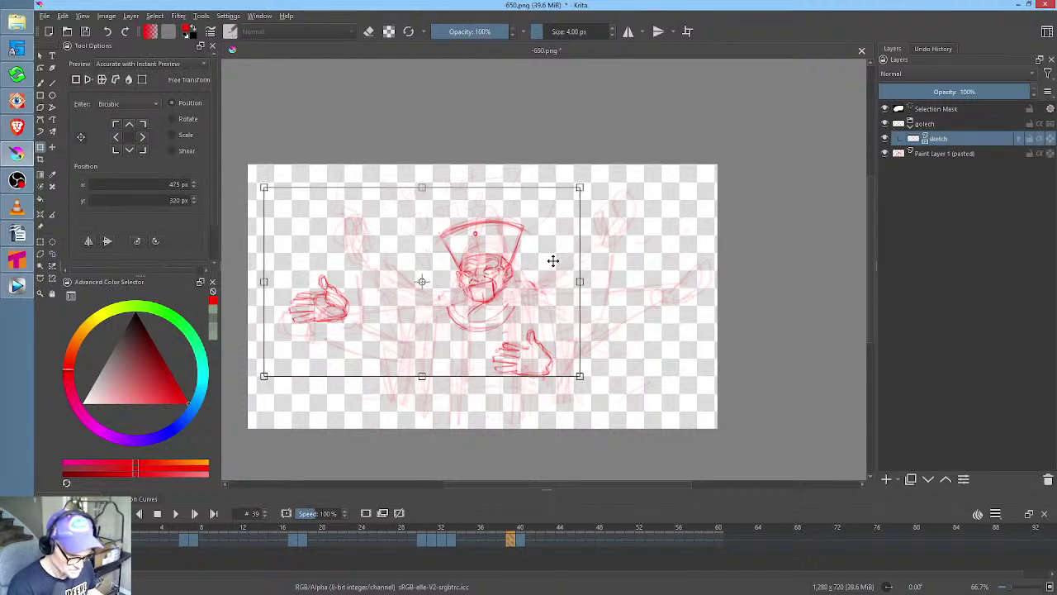
pyautogui.press('Return')
pyautogui.moveTo(533, 276); pyautogui.dragTo(514, 283)
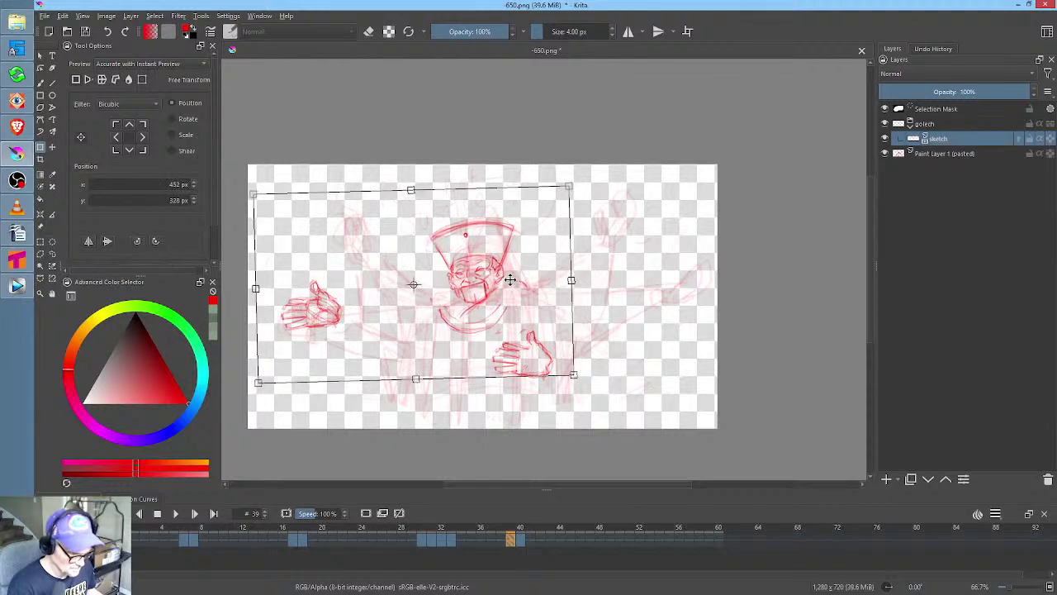
# On frame 39, select only the outstretched hand and raise it to about x 171, y 335 px
pyautogui.hotkey('ctrl', 'shift', 's')
pyautogui.moveTo(363, 248)
pyautogui.mouseDown()
pyautogui.moveTo(272, 298)
pyautogui.moveTo(306, 347)
pyautogui.moveTo(368, 270)
pyautogui.mouseUp()
pyautogui.hotkey('ctrl', 't')
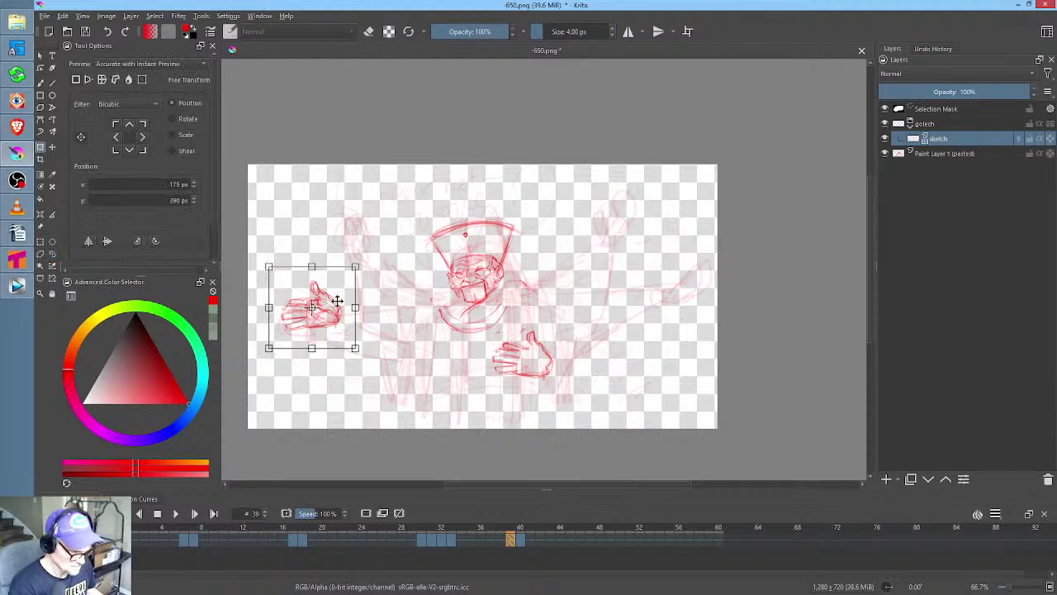
pyautogui.moveTo(326, 304); pyautogui.dragTo(324, 277)
pyautogui.press('Return')
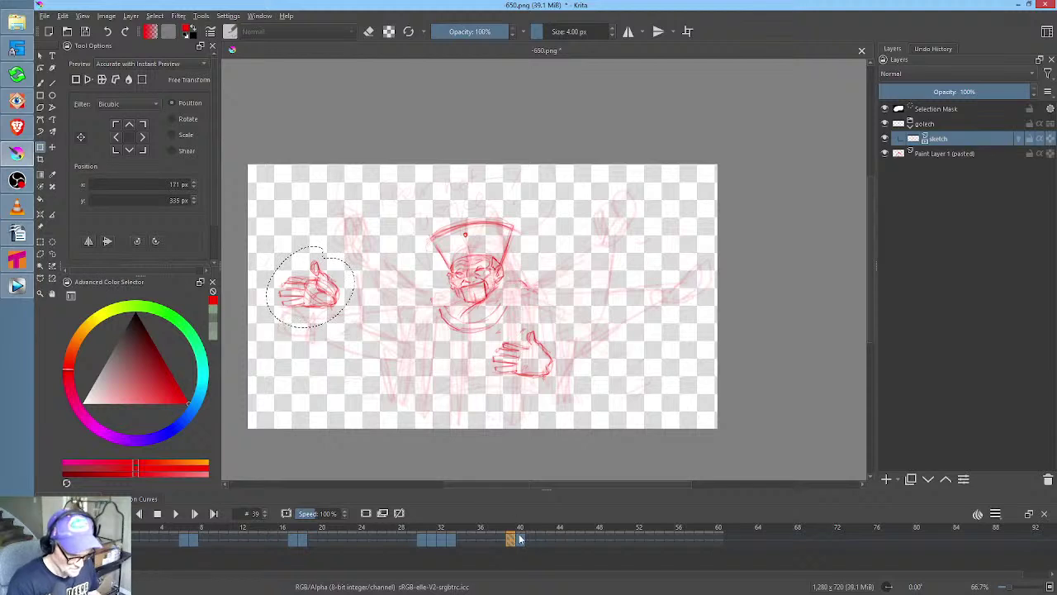
# Compare frames 39 and 40, and on frame 39 select the head and outstretched hand together for copying
pyautogui.press('.')
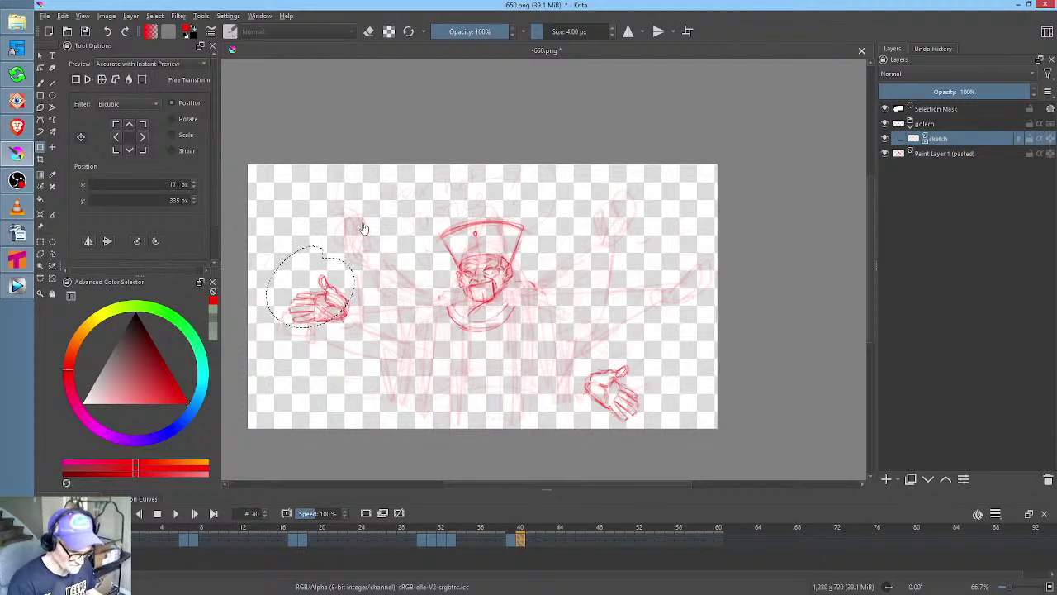
pyautogui.press(',')
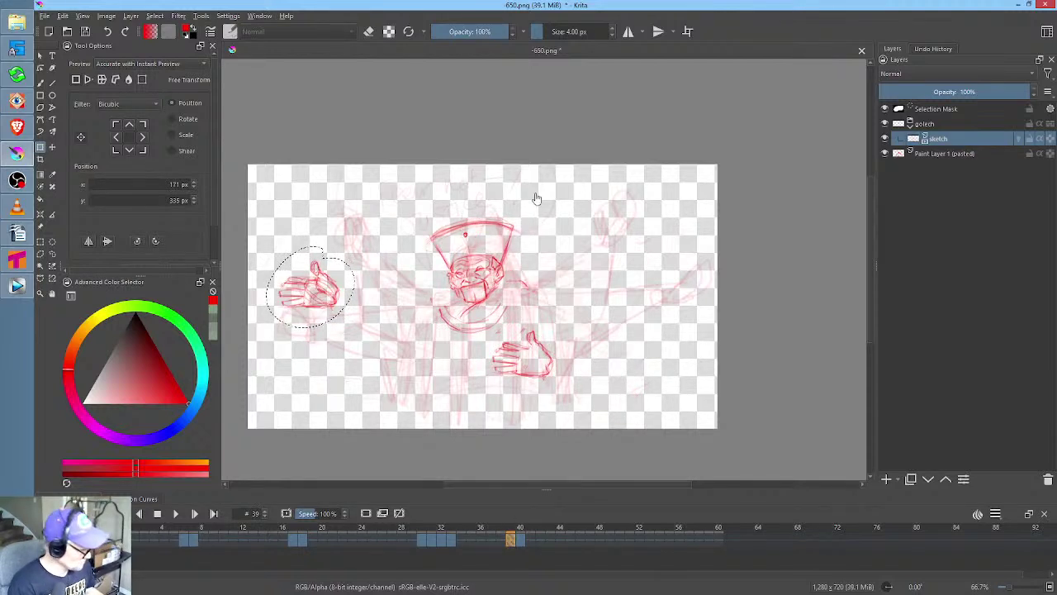
pyautogui.hotkey('ctrl', 'r')
pyautogui.moveTo(536, 192)
pyautogui.mouseDown()
pyautogui.moveTo(416, 186)
pyautogui.moveTo(282, 245)
pyautogui.moveTo(278, 334)
pyautogui.moveTo(360, 350)
pyautogui.moveTo(469, 325)
pyautogui.mouseUp()
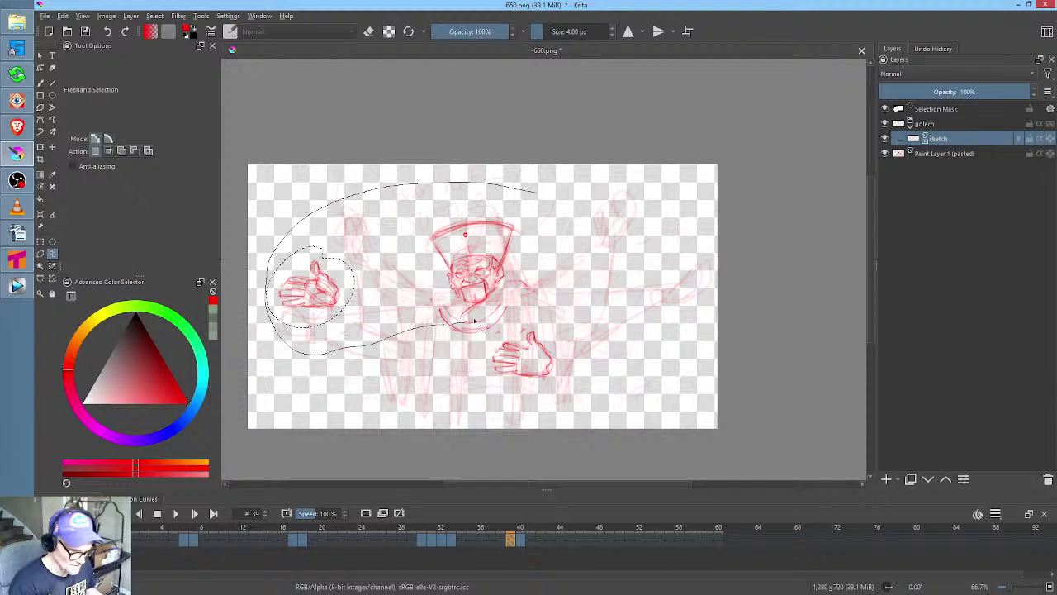
pyautogui.moveTo(558, 269); pyautogui.dragTo(545, 195)
pyautogui.moveTo(421, 310)
pyautogui.mouseDown()
pyautogui.moveTo(420, 358)
pyautogui.moveTo(532, 281)
pyautogui.moveTo(540, 262)
pyautogui.mouseUp()
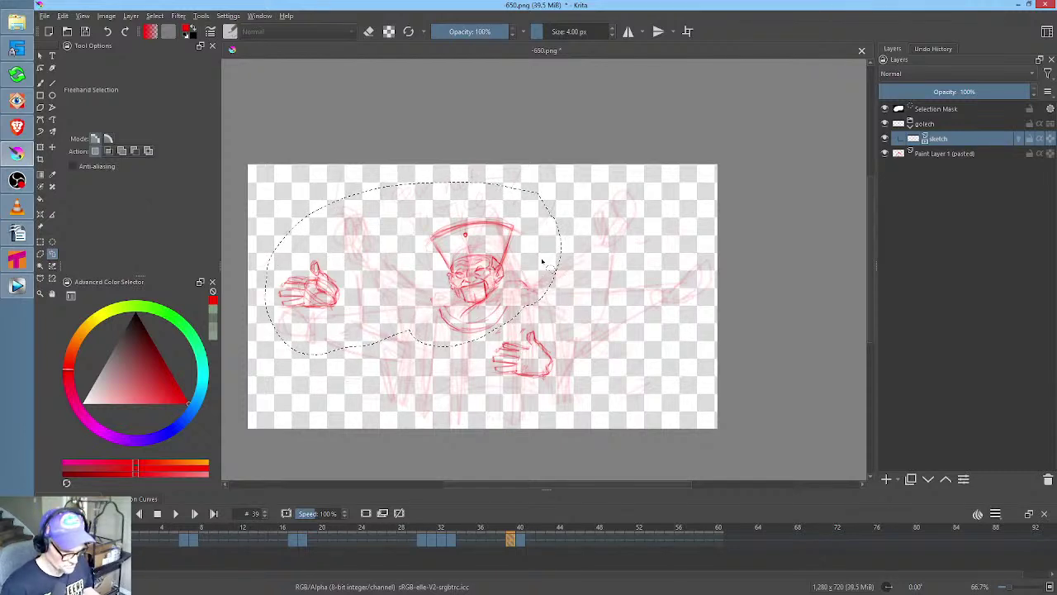
# On frame 40, replace the old head and outstretched hand with frame 39's version, rotated slightly counter-clockwise and shifted down and left
pyautogui.press('.')
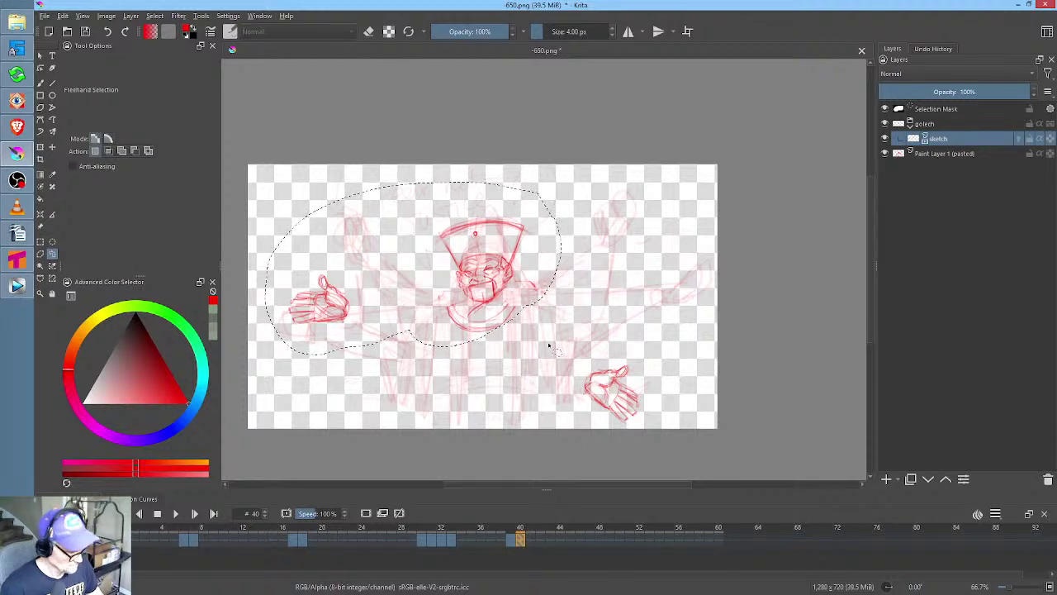
pyautogui.press('Delete')
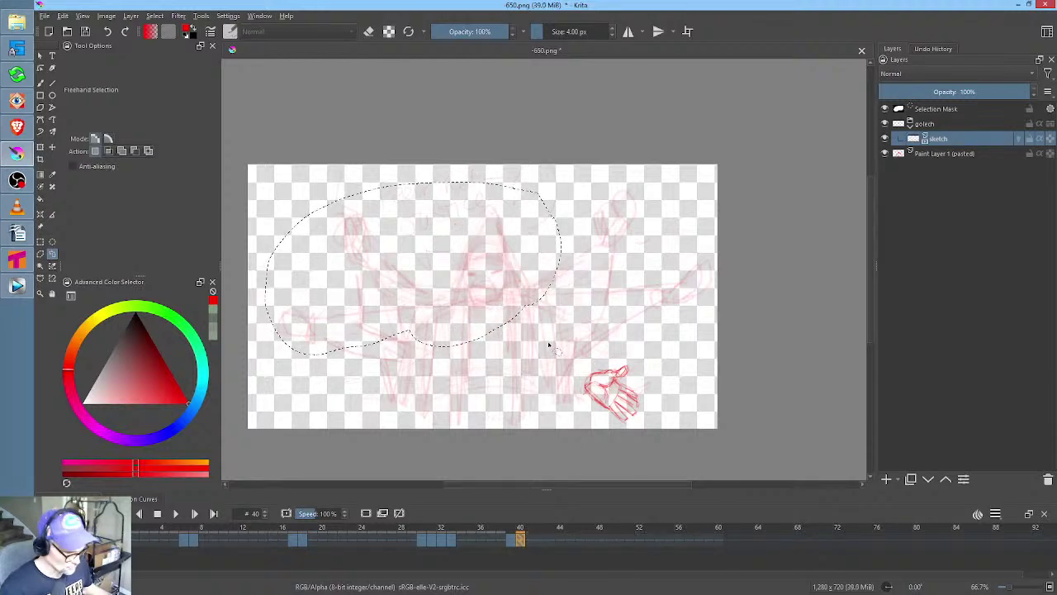
pyautogui.hotkey('ctrl', 't')
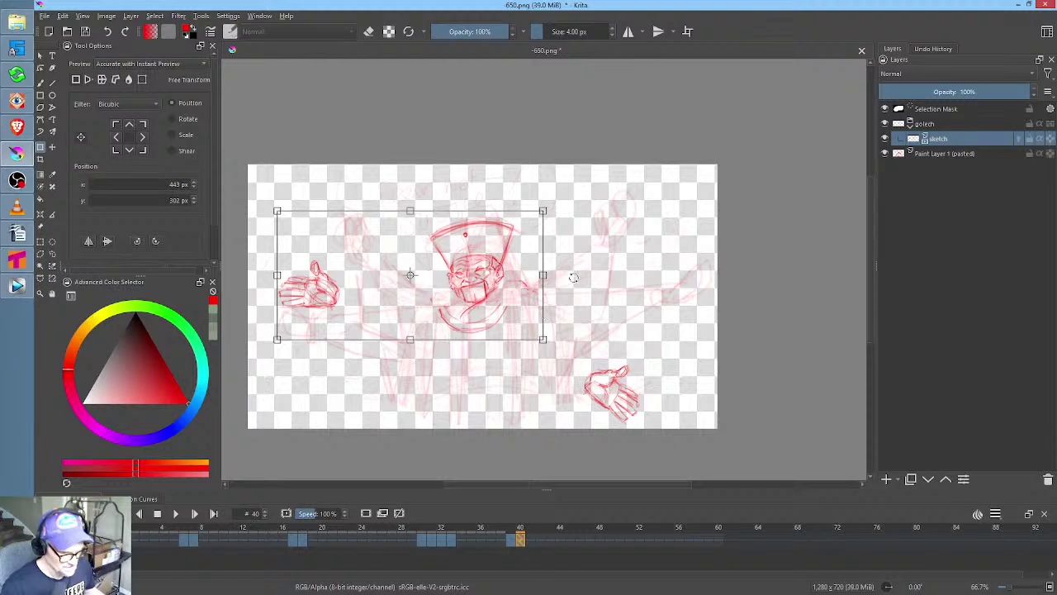
pyautogui.moveTo(495, 290)
pyautogui.mouseDown()
pyautogui.moveTo(496, 300)
pyautogui.moveTo(529, 299)
pyautogui.mouseUp()
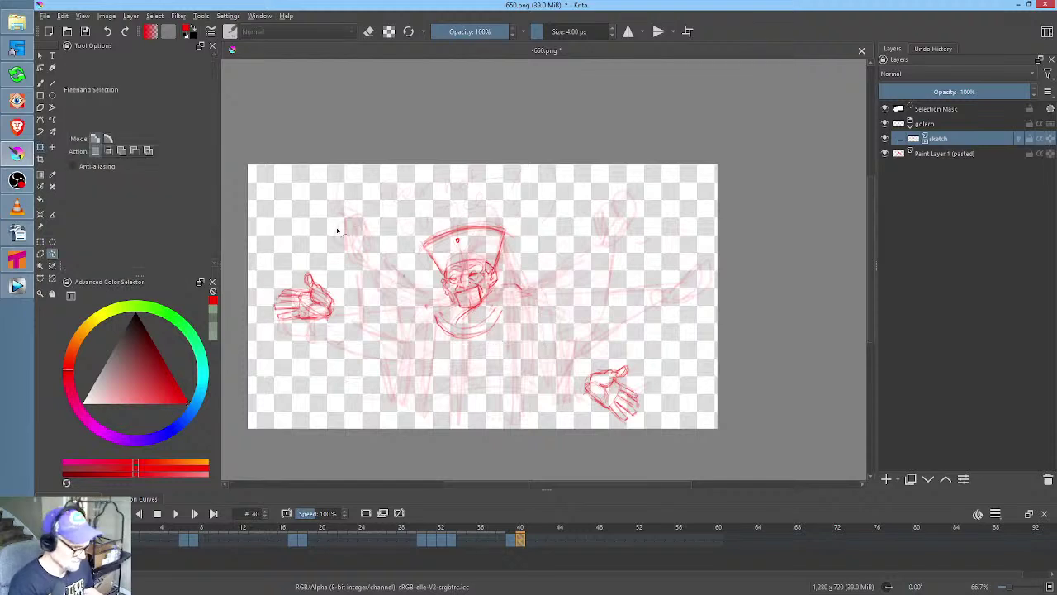
# Select only the outstretched hand on frame 40, rotate it slightly clockwise and move it to about x 168, y 330 px
pyautogui.moveTo(310, 250); pyautogui.dragTo(334, 259)
pyautogui.hotkey('ctrl', 't')
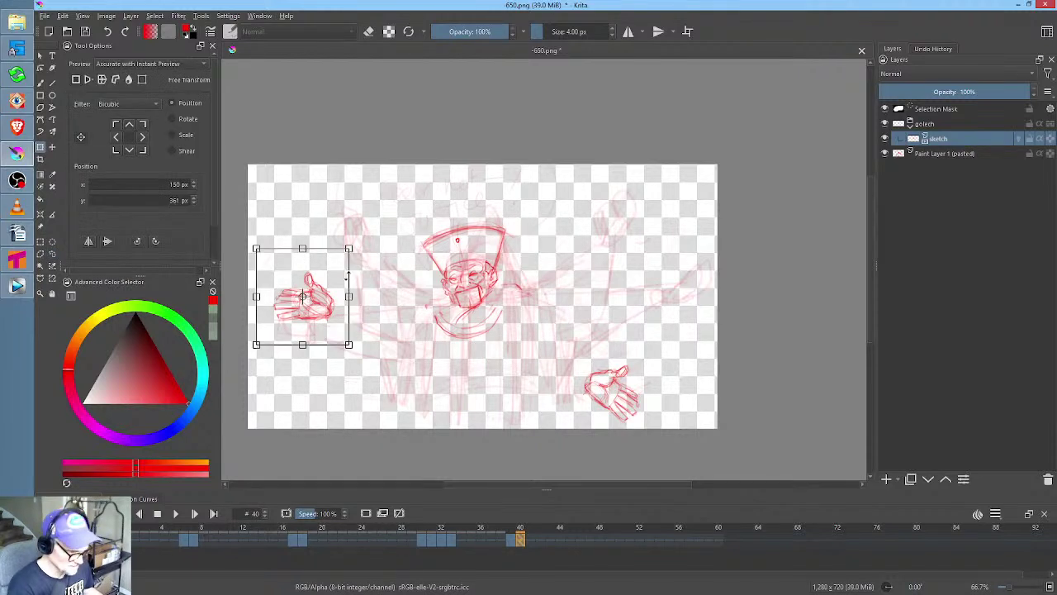
pyautogui.moveTo(314, 297); pyautogui.dragTo(318, 286)
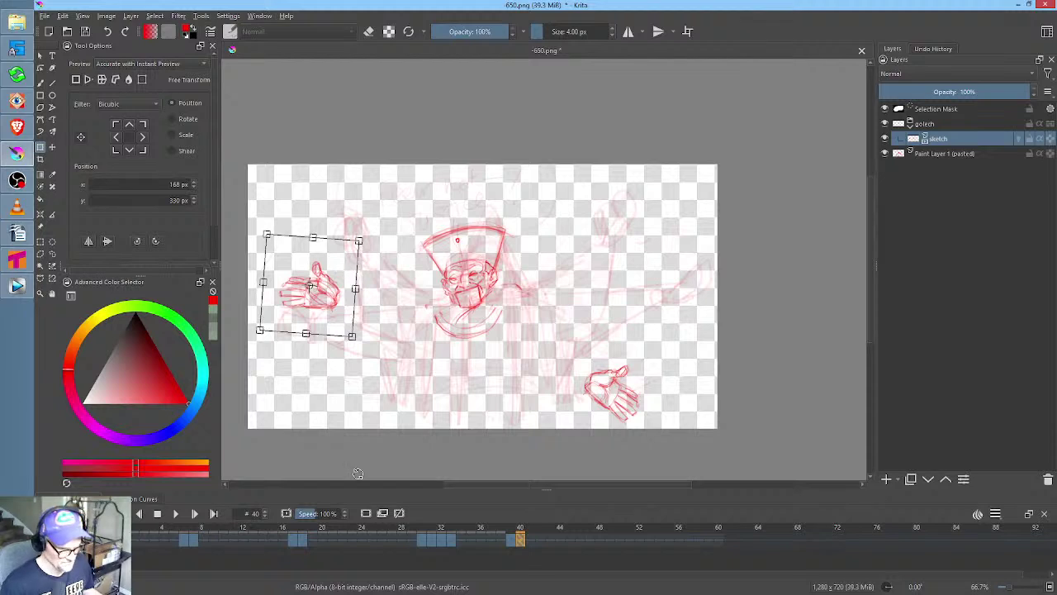
# Play back frames 27 to 43 to review the hand and head motion, and inspect frames 39 and 40
pyautogui.moveTo(386, 540); pyautogui.dragTo(548, 542)
pyautogui.press('space')
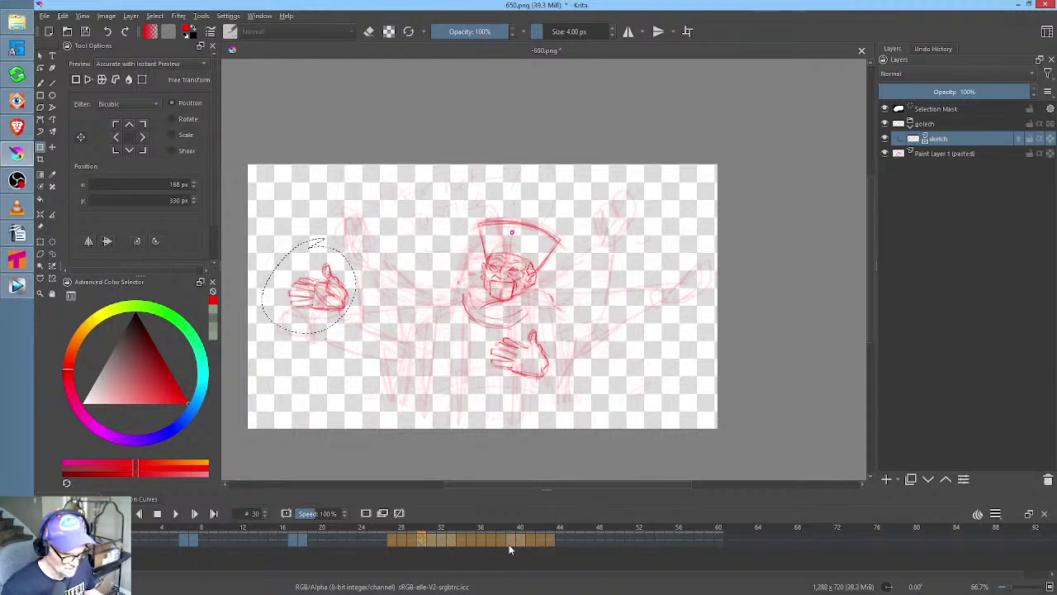
pyautogui.click(510, 541)
pyautogui.click(520, 541)
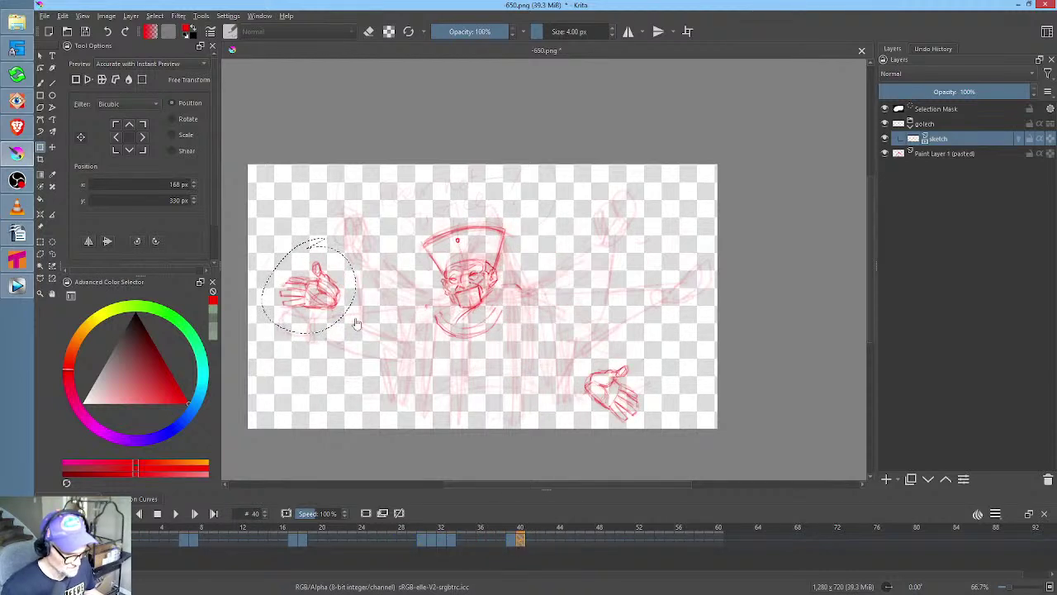
# Move the outstretched hand on frame 40 to about x 160, y 311 px and play back frames 36 to 42
pyautogui.click(323, 292)
pyautogui.press('Return')
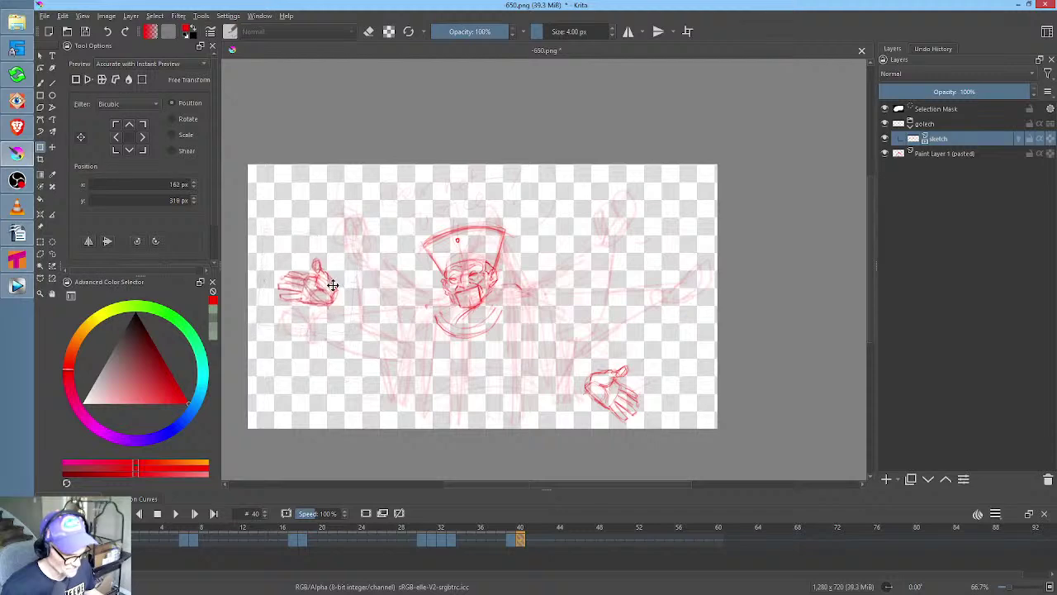
pyautogui.moveTo(483, 541); pyautogui.dragTo(542, 541)
pyautogui.hotkey('shift', 'space')
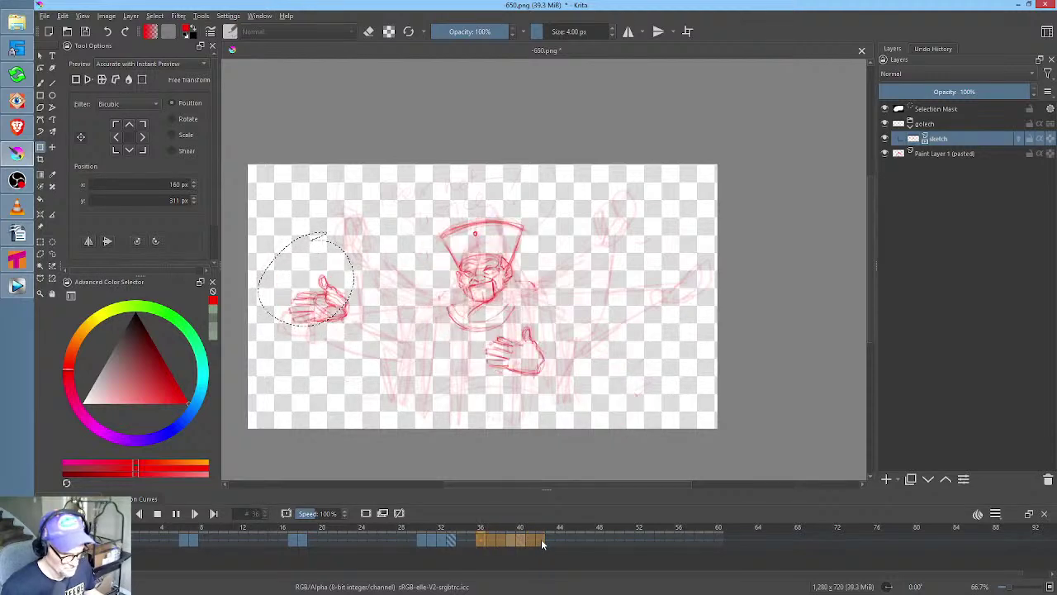
pyautogui.press('space')
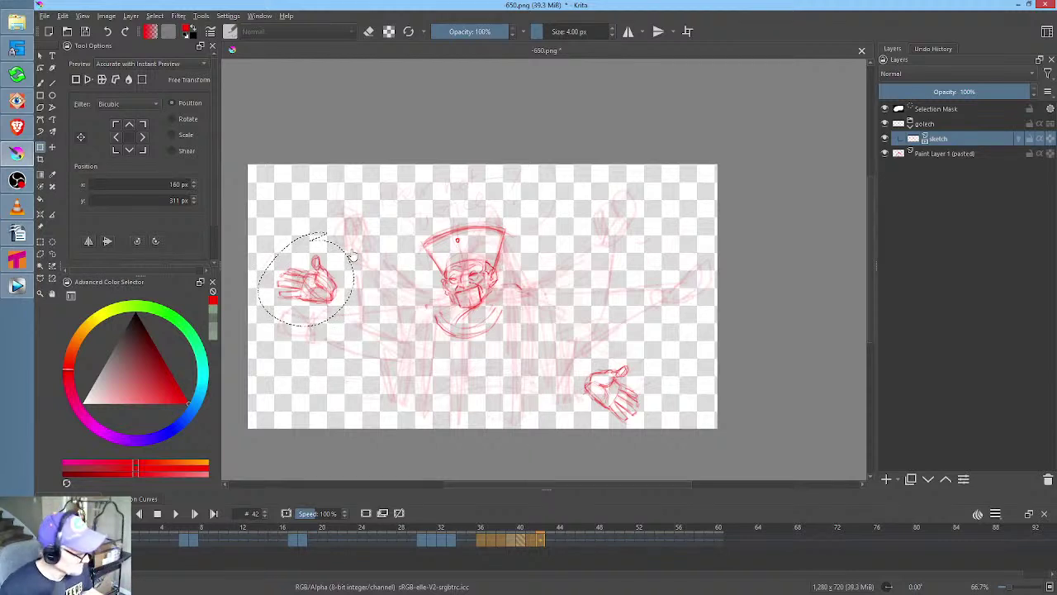
# Clear the selection and save the -650.png document
pyautogui.hotkey('ctrl', 'shift', 'a')
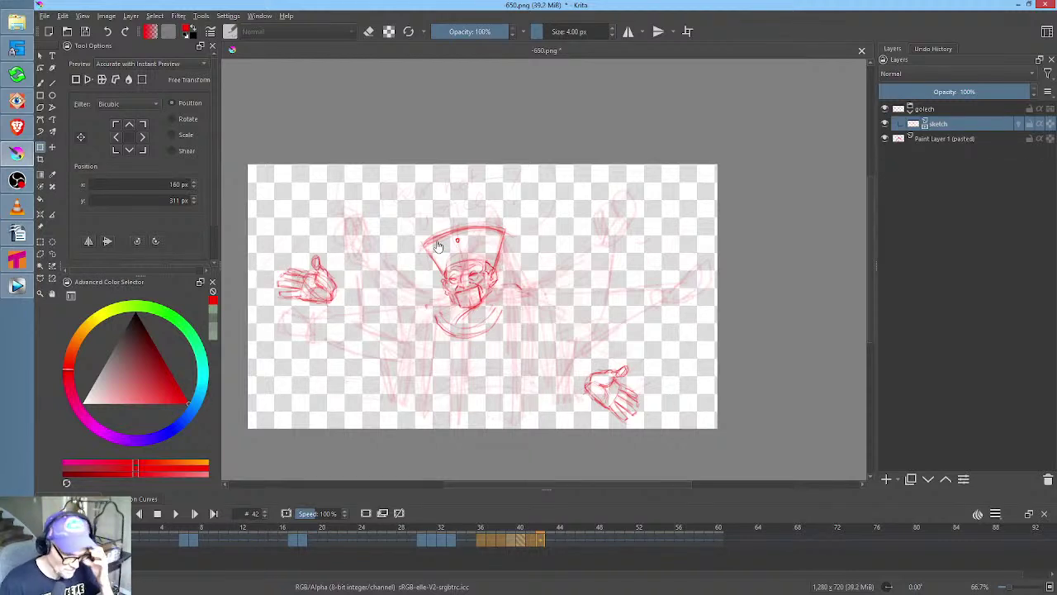
pyautogui.click(85, 32)
pyautogui.click(691, 489)
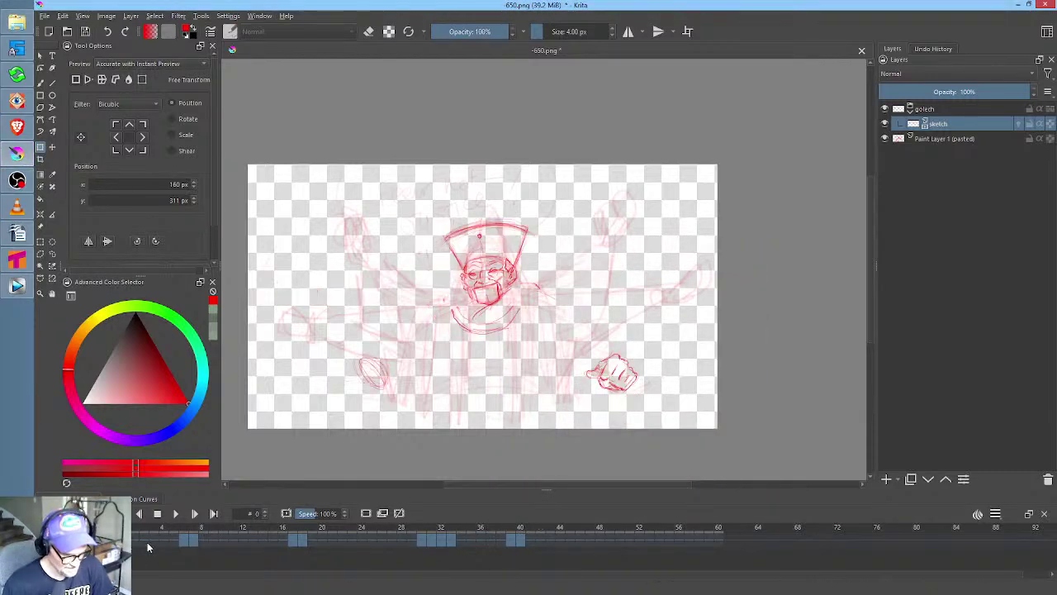
# Scrub through the opening frames back to frame 0, and add a paint layer named head above sketch in the golech group
pyautogui.moveTo(161, 529); pyautogui.dragTo(192, 535)
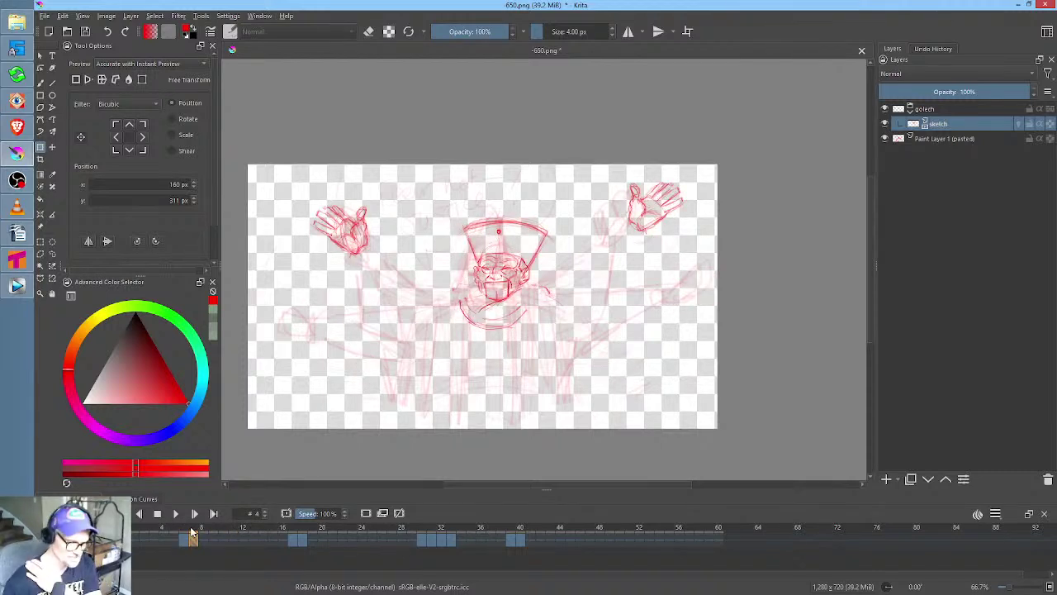
pyautogui.moveTo(193, 536); pyautogui.dragTo(132, 541)
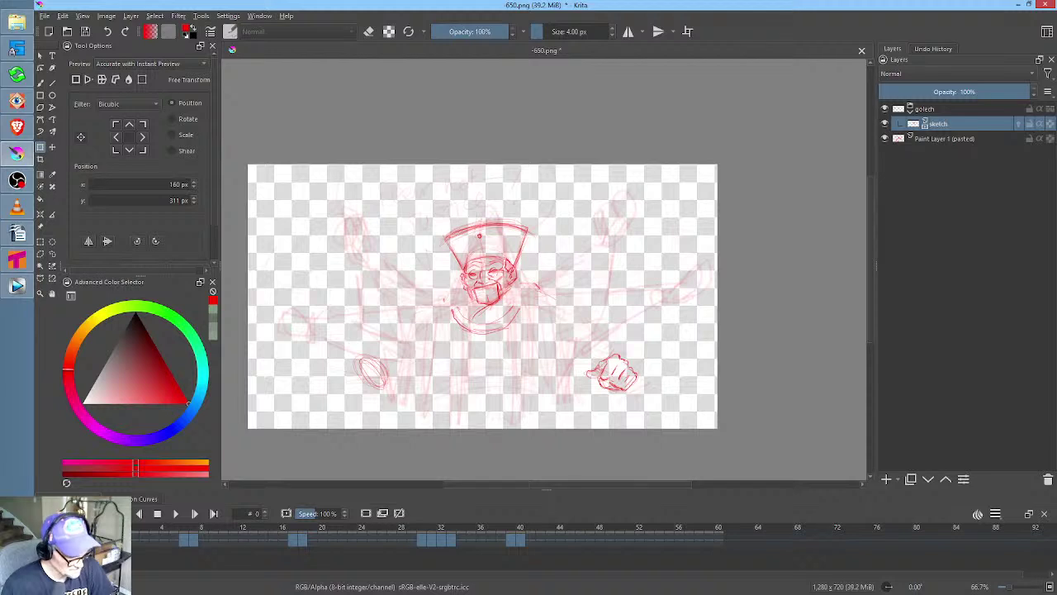
pyautogui.click(886, 479)
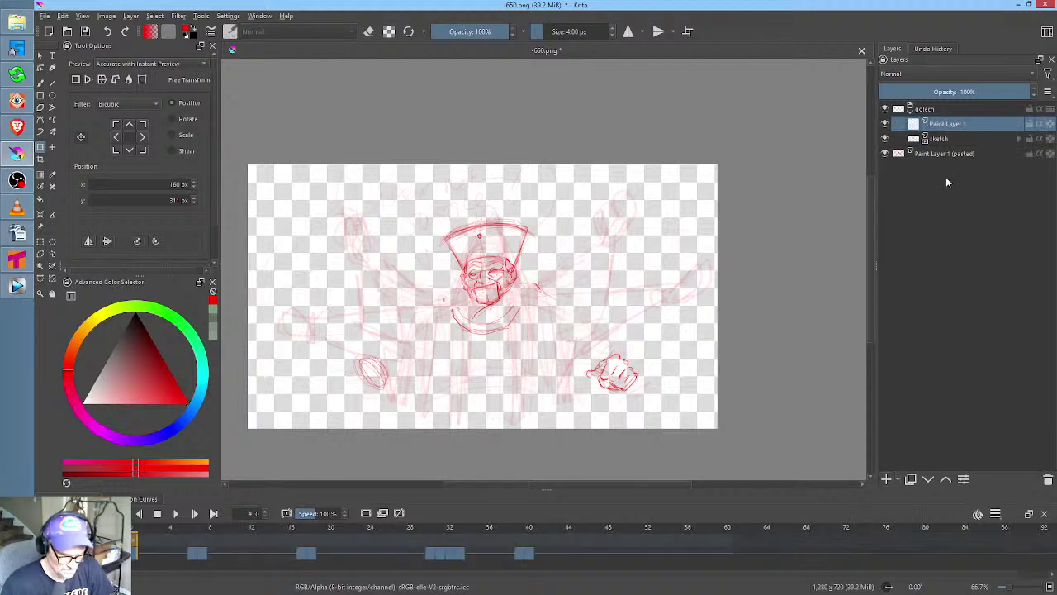
pyautogui.doubleClick(955, 124)
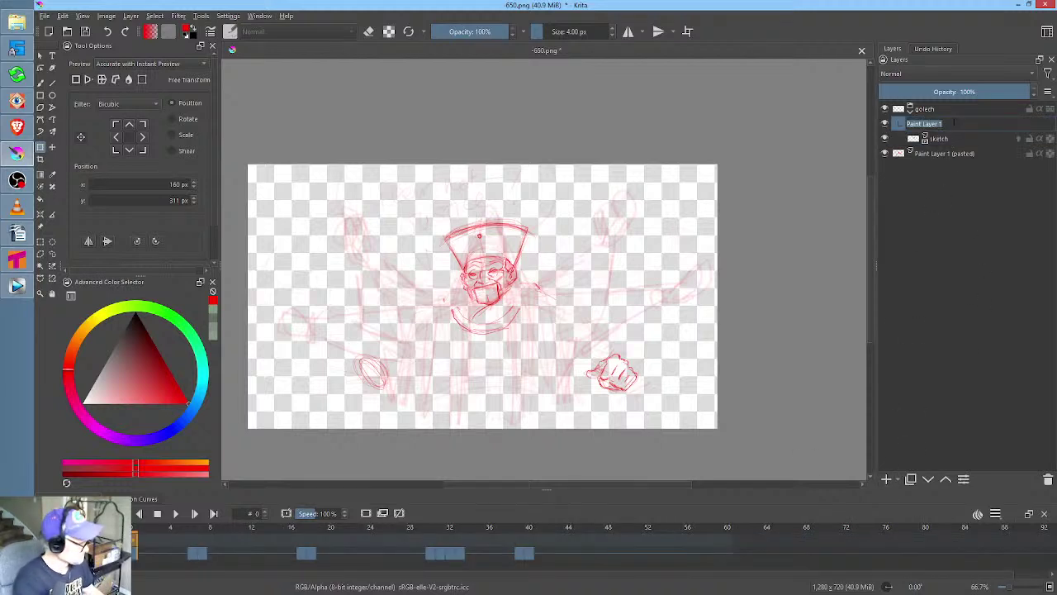
pyautogui.write('head')
pyautogui.press('Return')
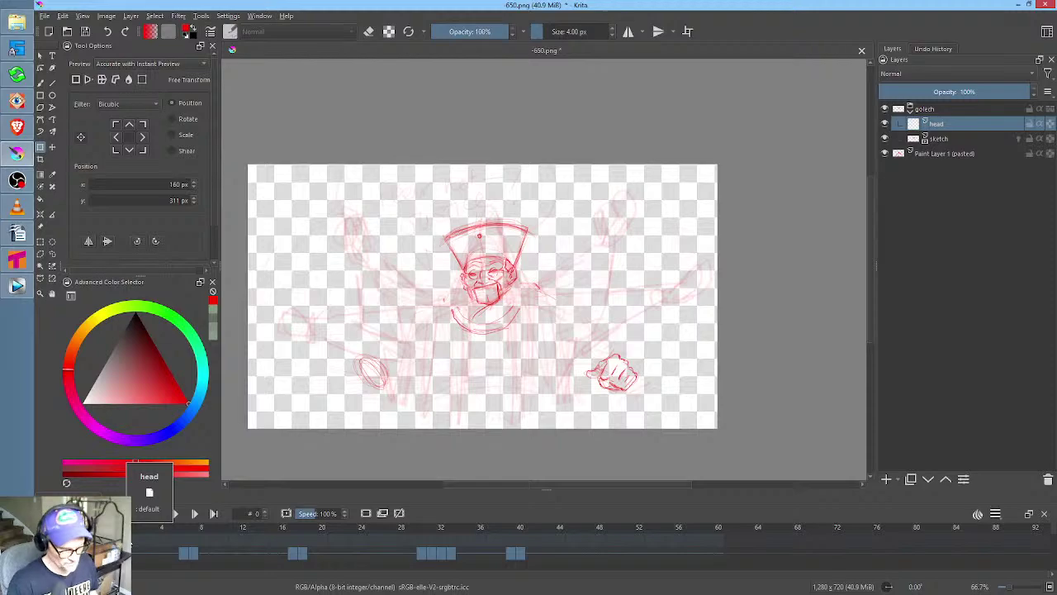
# Lower the sketch layer's opacity to 56% and delete the pasted reference layer Paint Layer 1
pyautogui.middleClick(571, 248)
pyautogui.moveTo(675, 308); pyautogui.dragTo(668, 298)
pyautogui.click(967, 138)
pyautogui.moveTo(991, 92)
pyautogui.mouseDown()
pyautogui.moveTo(960, 95)
pyautogui.moveTo(975, 93)
pyautogui.mouseUp()
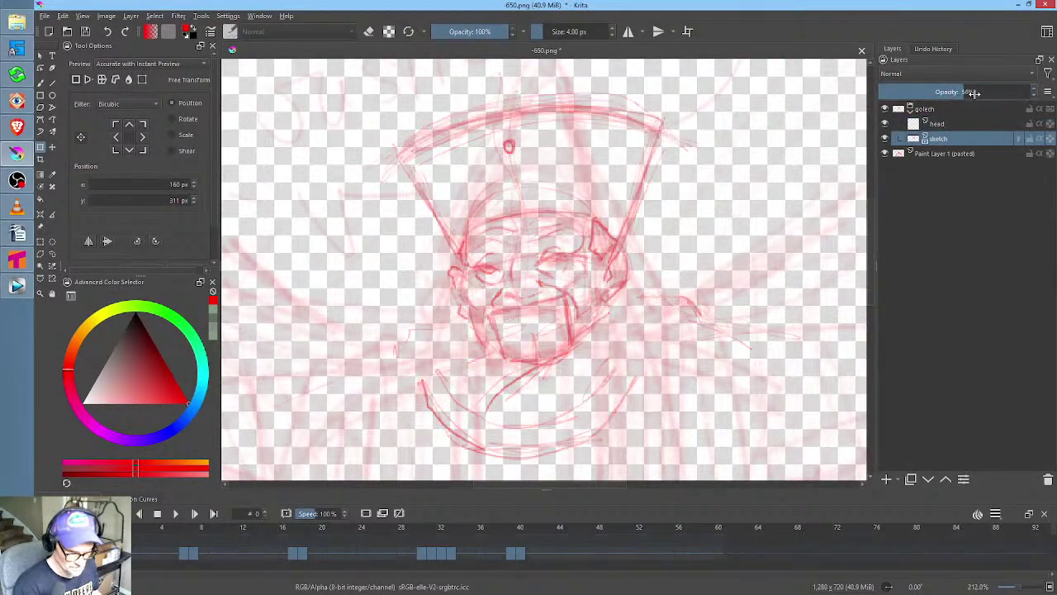
pyautogui.click(958, 155)
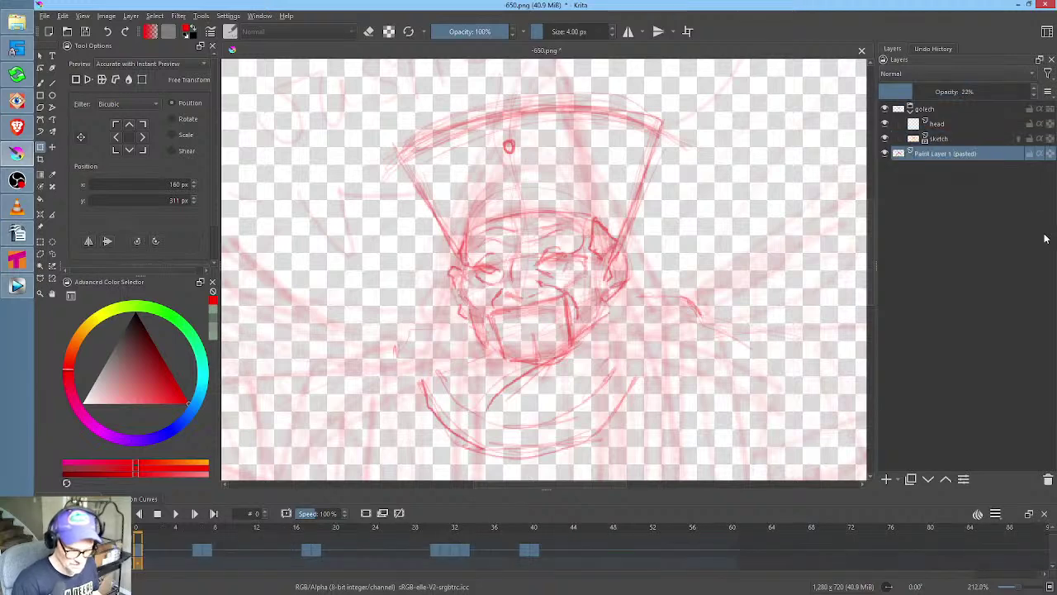
pyautogui.click(1048, 481)
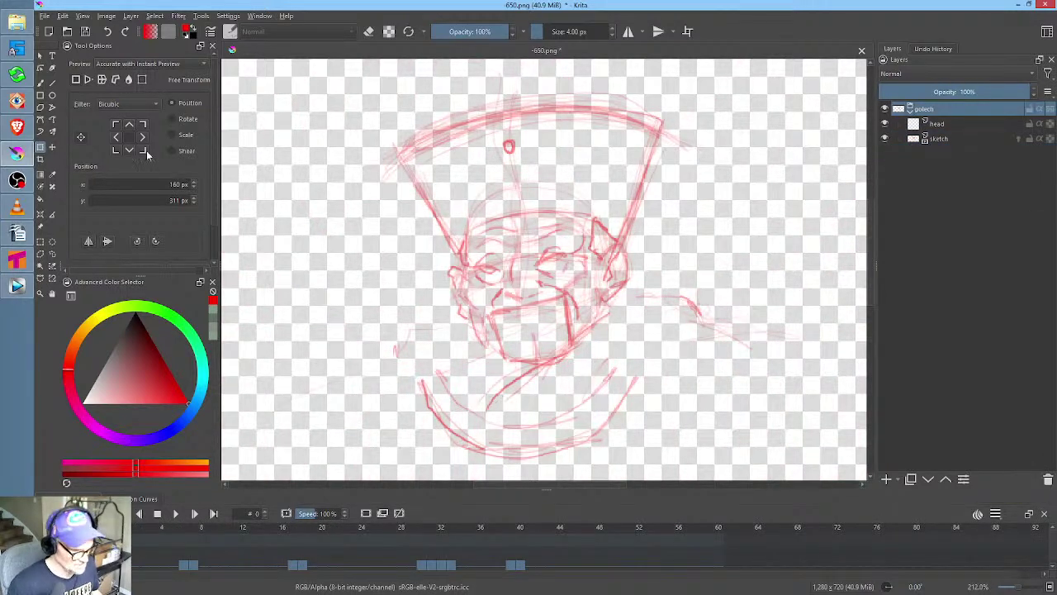
# Save the document as a PNG with the alpha channel stored, and play back the animation, stopping at frame 50
pyautogui.click(86, 31)
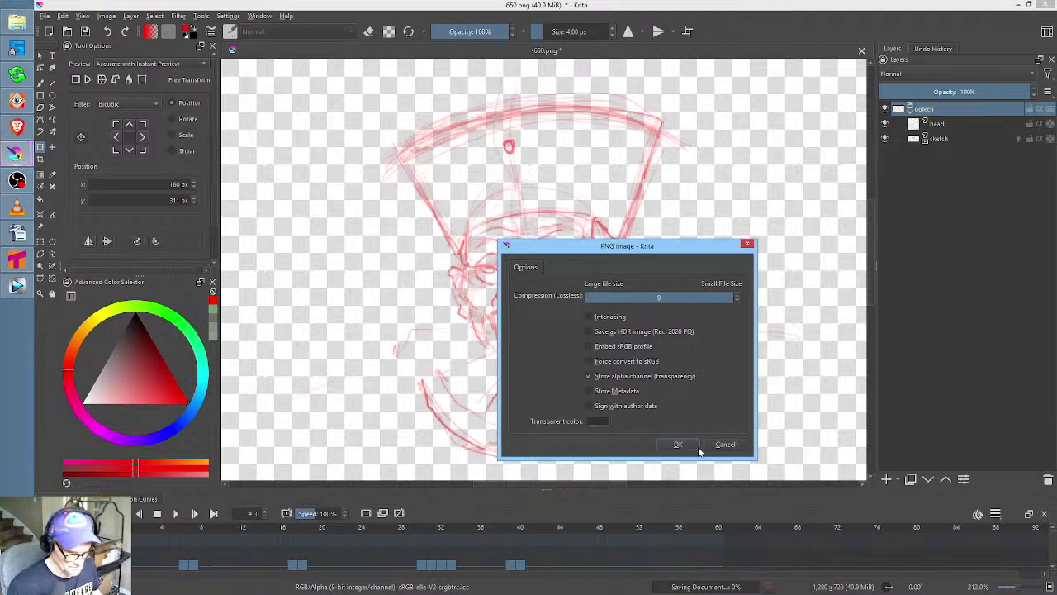
pyautogui.click(688, 450)
pyautogui.scroll(-4, 672, 354)
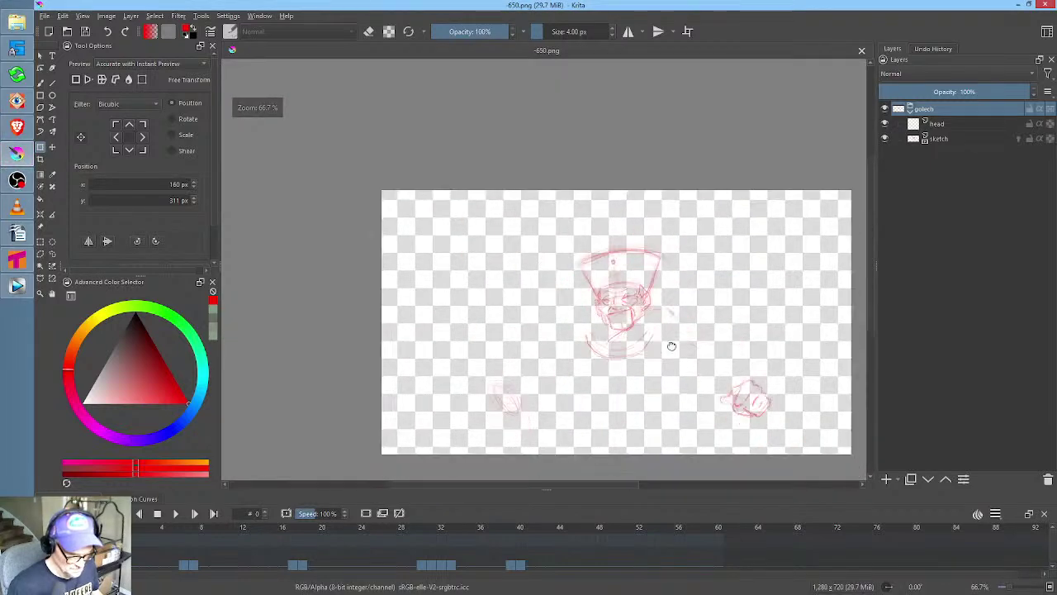
pyautogui.scroll(1, 622, 323)
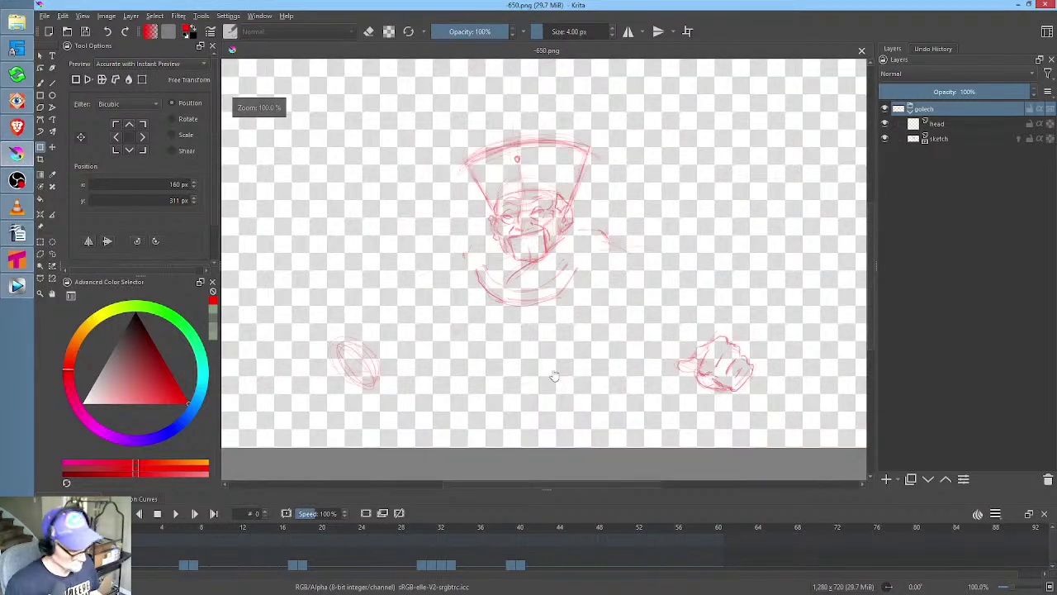
pyautogui.press('space')
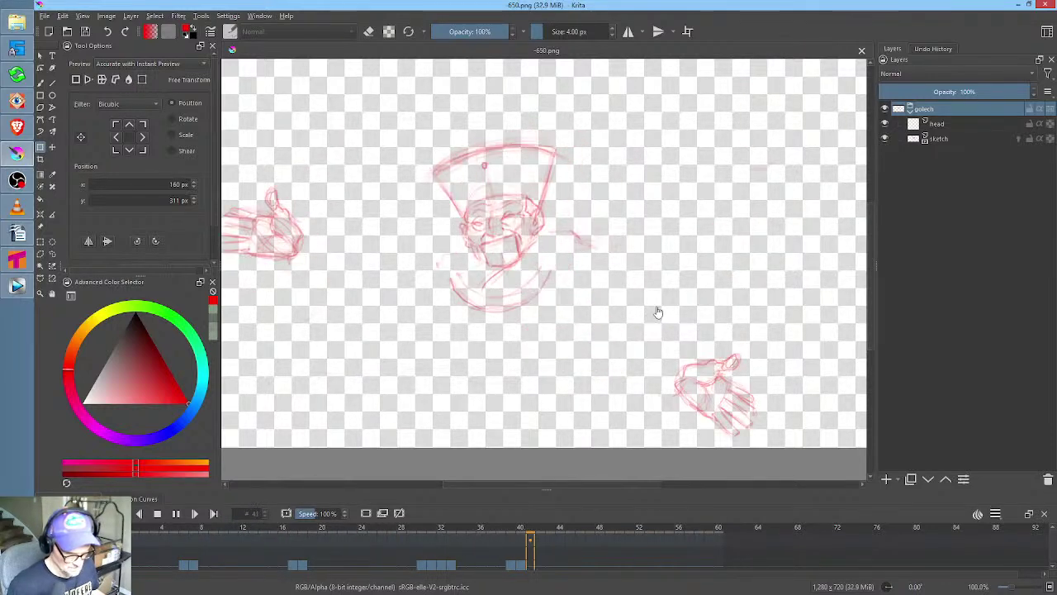
pyautogui.press('space')
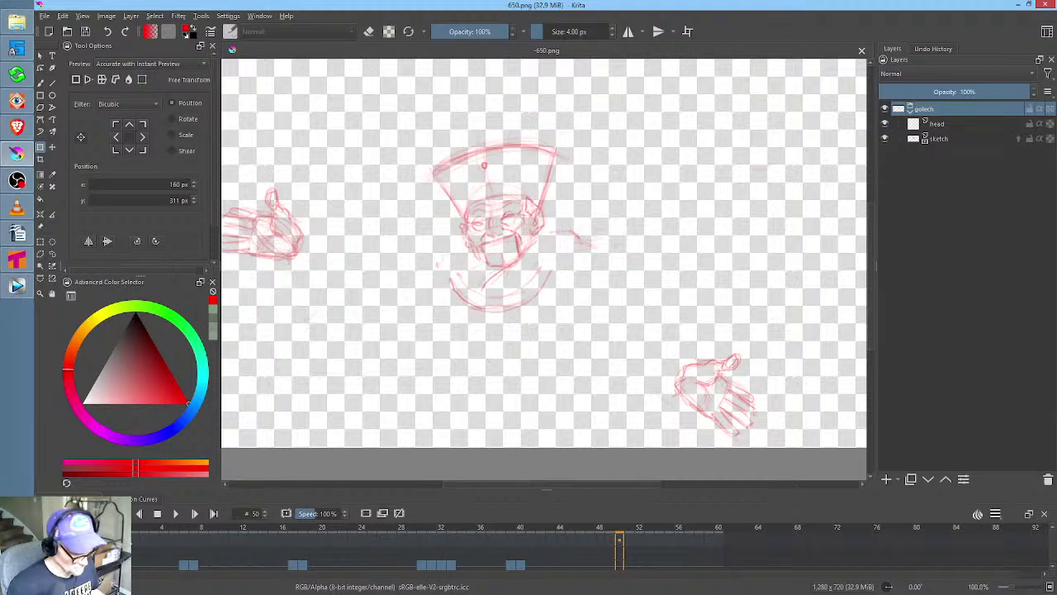
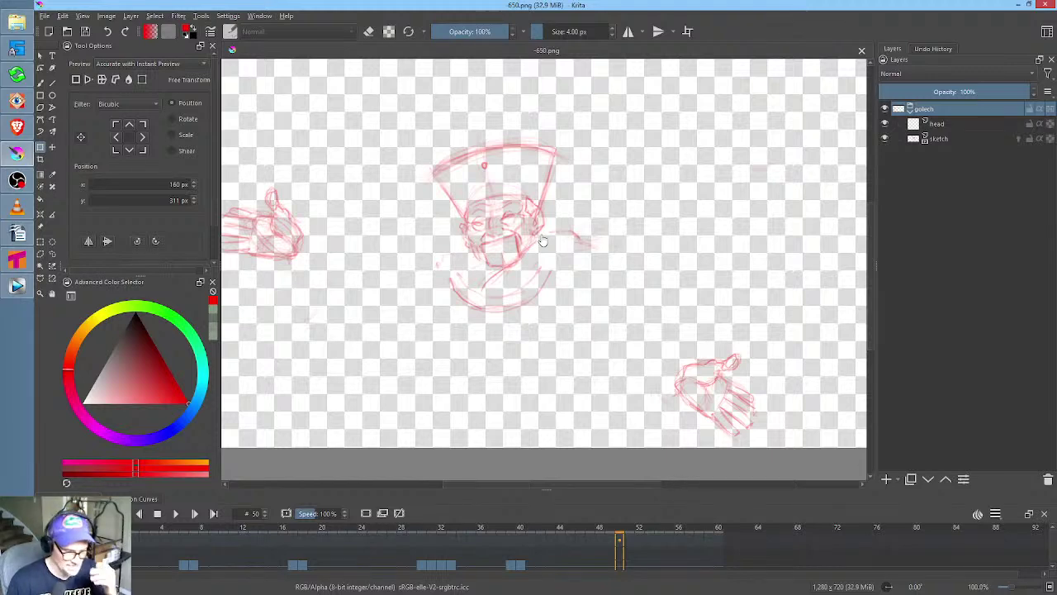
# Move the sketch layer out of the golech group to directly below it
pyautogui.click(943, 141)
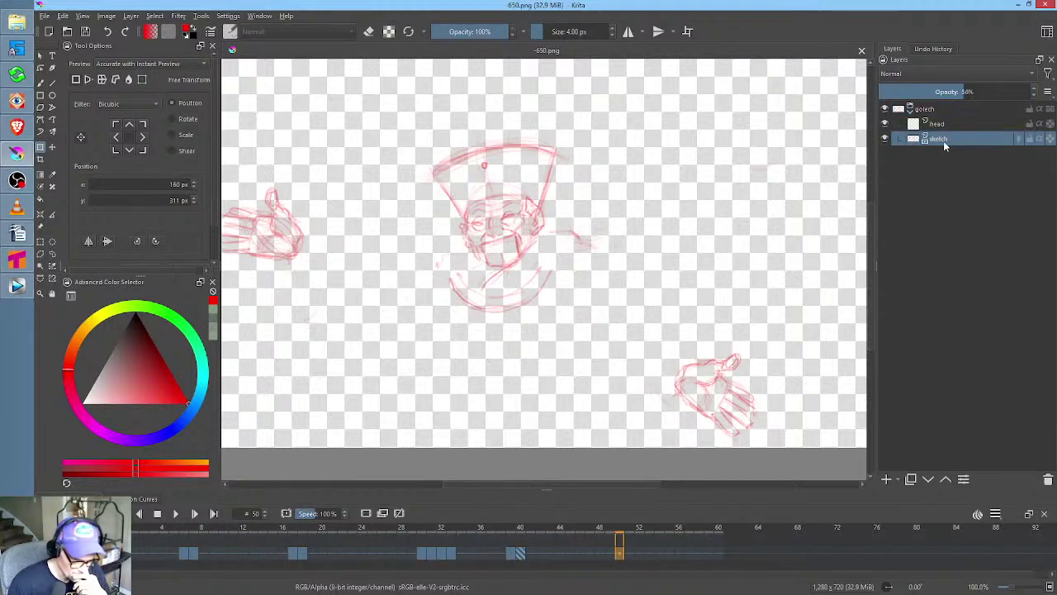
pyautogui.click(928, 480)
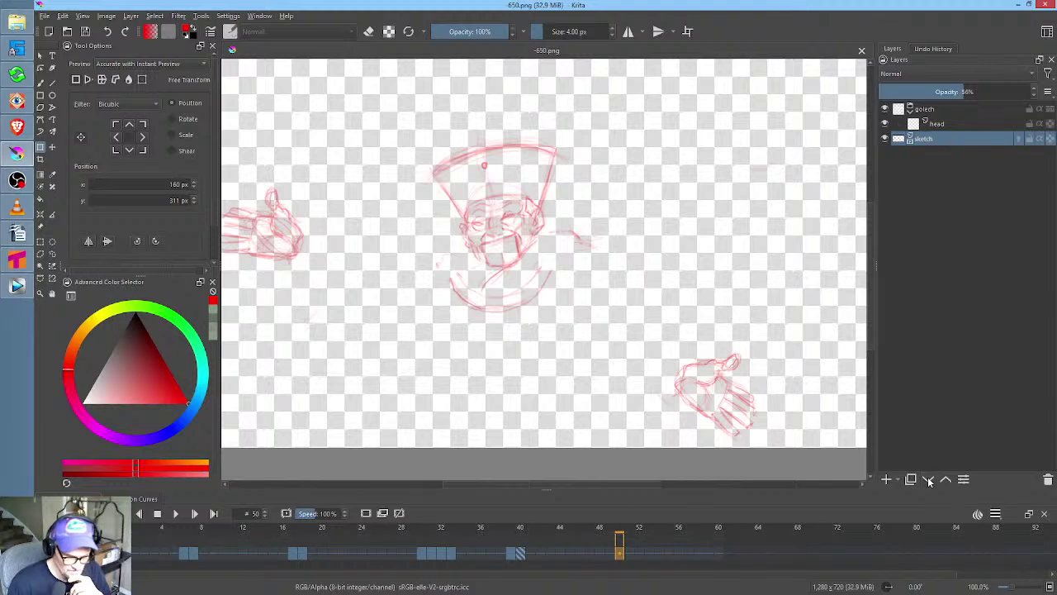
# Go to frame 0, make the head layer active and ready the freehand brush over the character's face
pyautogui.click(933, 125)
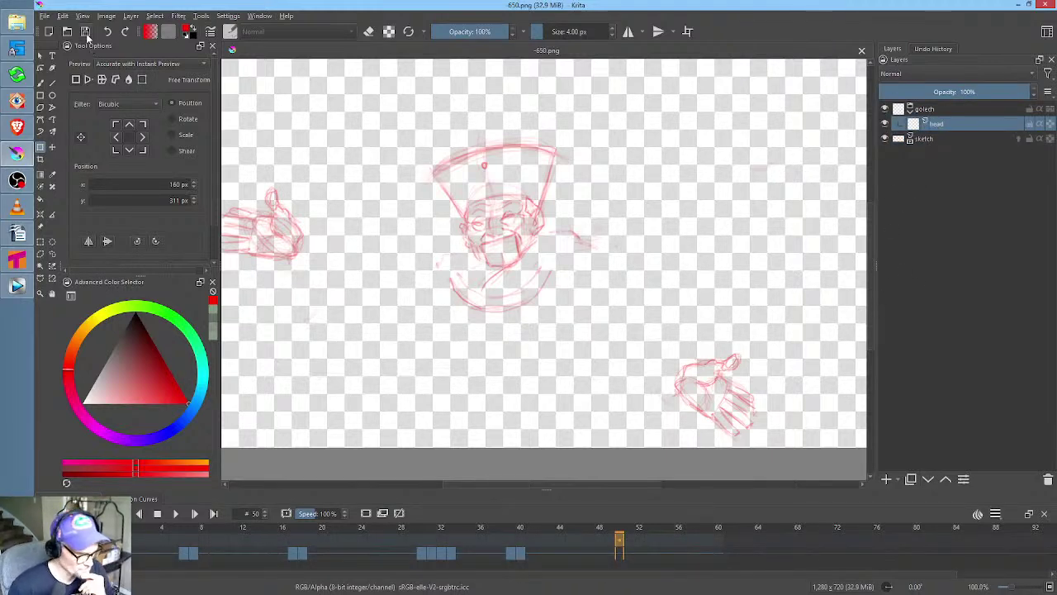
pyautogui.click(928, 140)
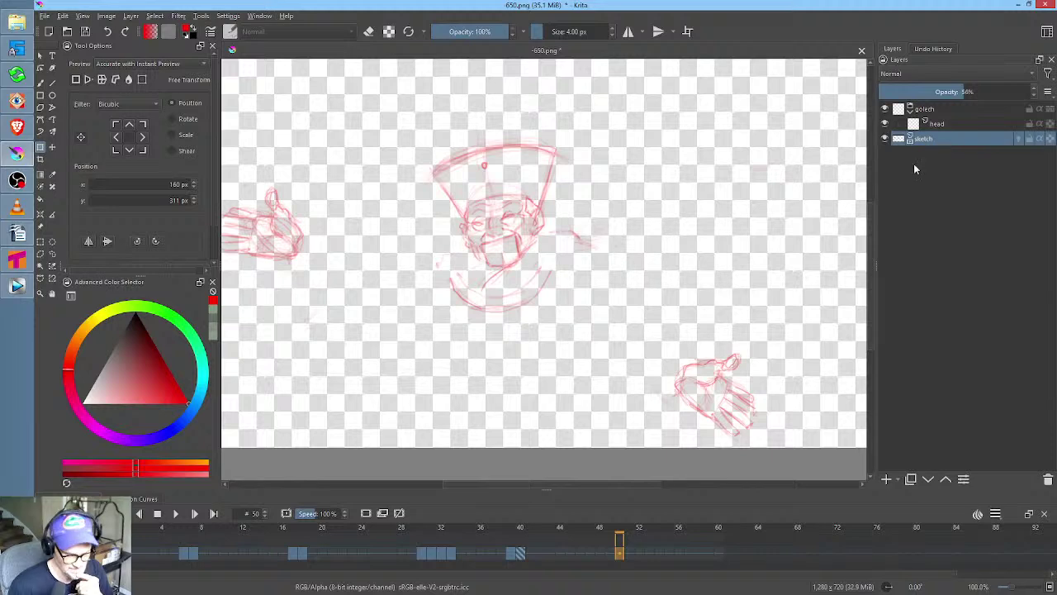
pyautogui.moveTo(589, 528); pyautogui.dragTo(124, 542)
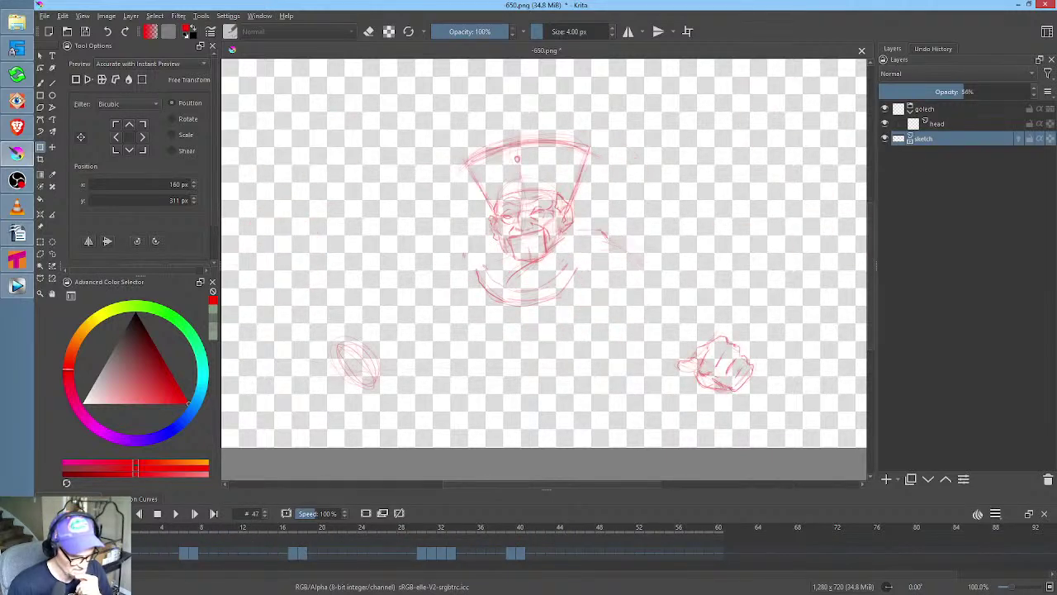
pyautogui.click(947, 126)
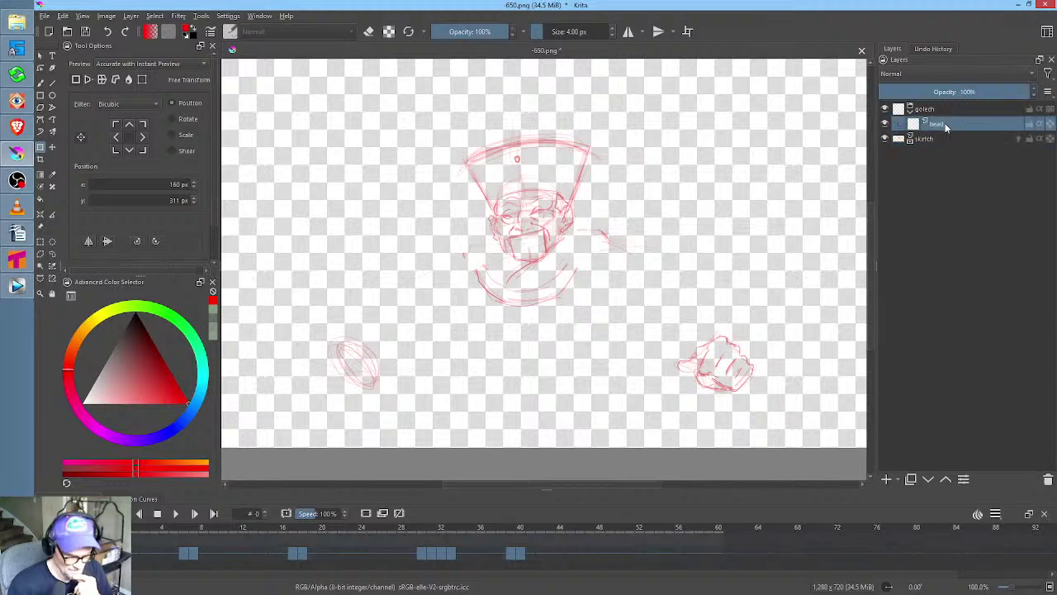
pyautogui.scroll(3, 561, 206)
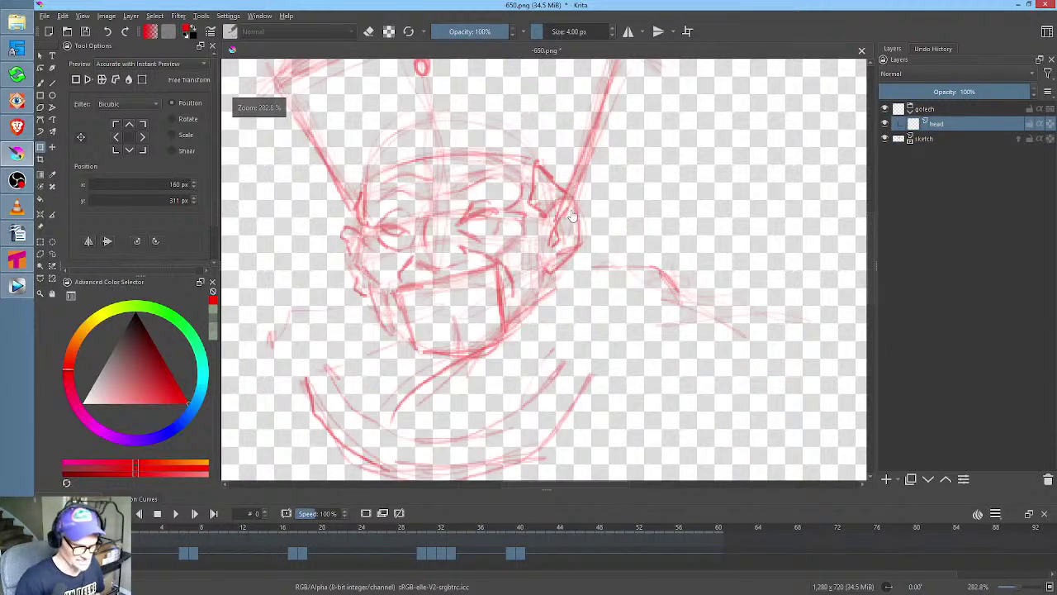
pyautogui.middleClick(597, 259)
pyautogui.press('b')
pyautogui.middleClick(599, 274)
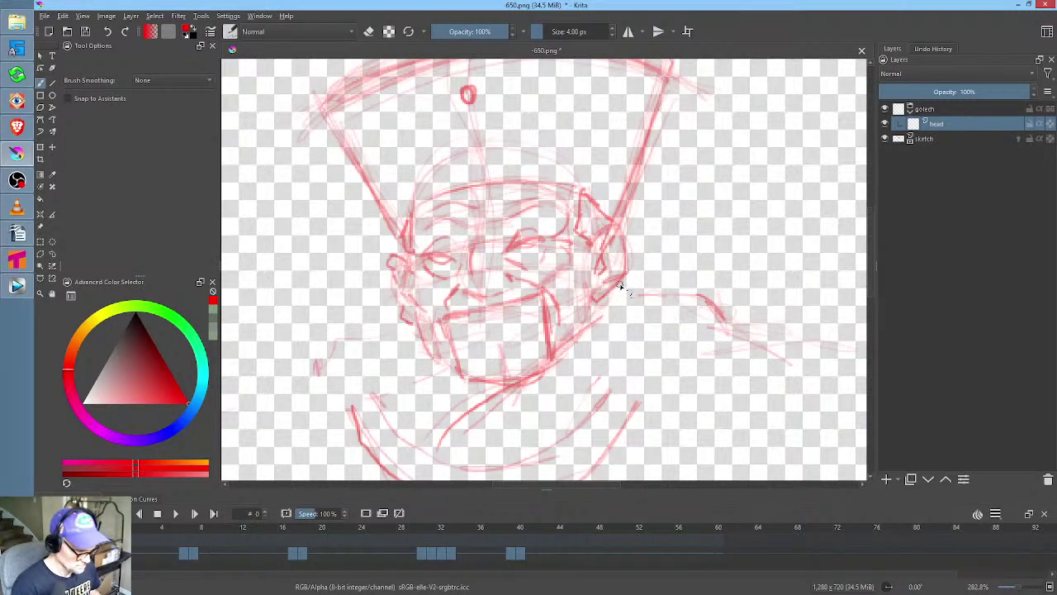
pyautogui.press('m')
pyautogui.press('m')
pyautogui.press('m')
pyautogui.press('m')
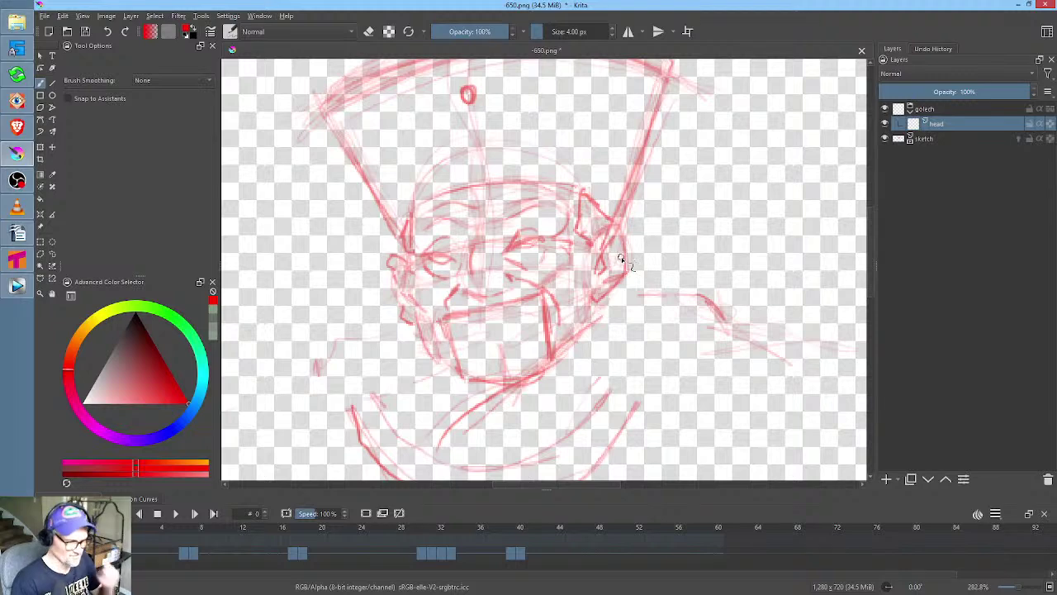
# On the sketch layer, draw a rough red oval as a practice head beside the character's hat
pyautogui.click(930, 140)
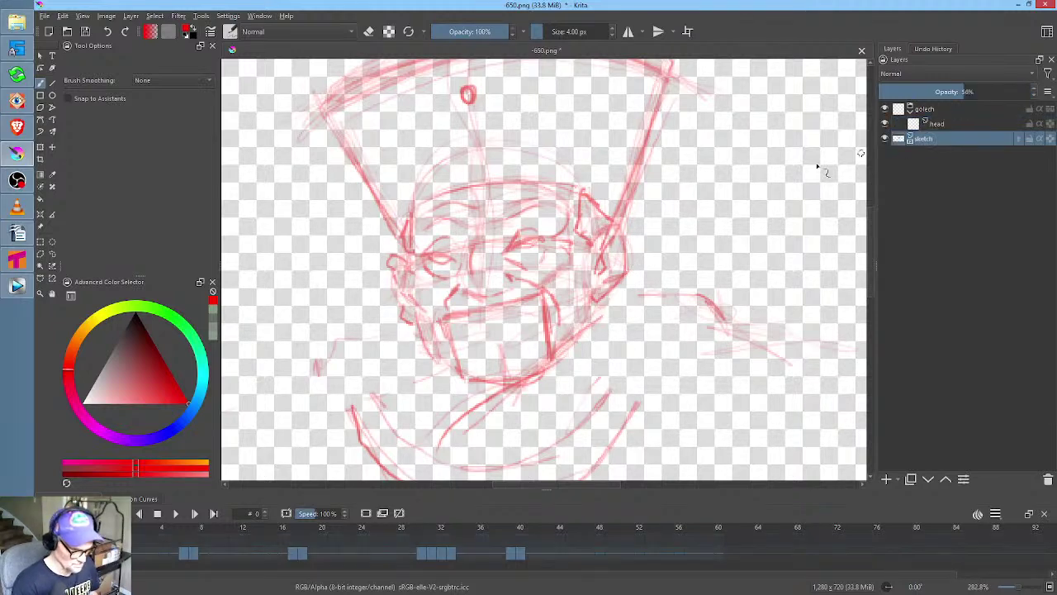
pyautogui.moveTo(162, 388); pyautogui.dragTo(198, 411)
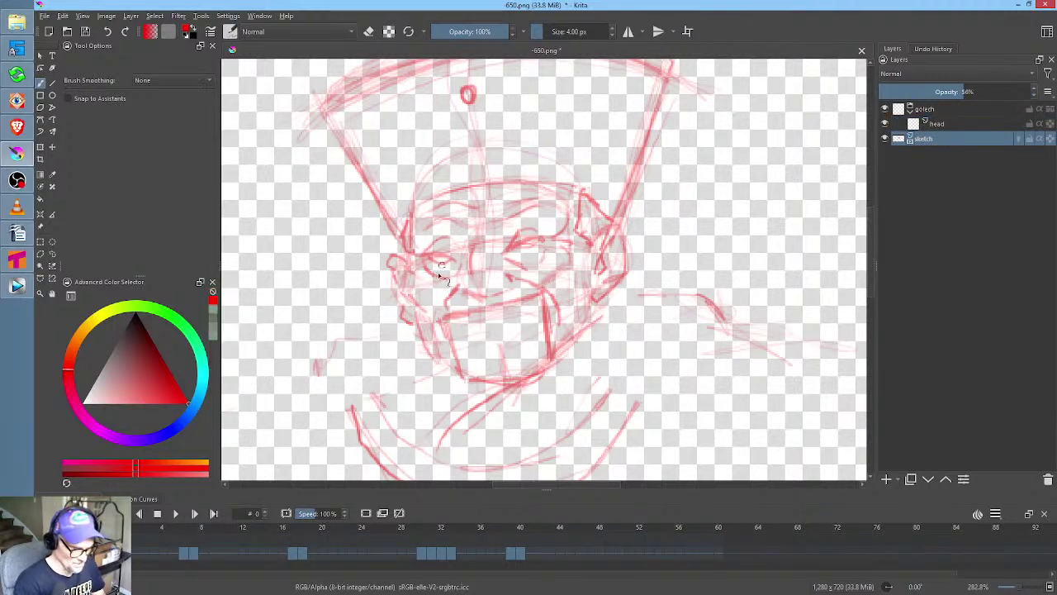
pyautogui.middleClick(693, 248)
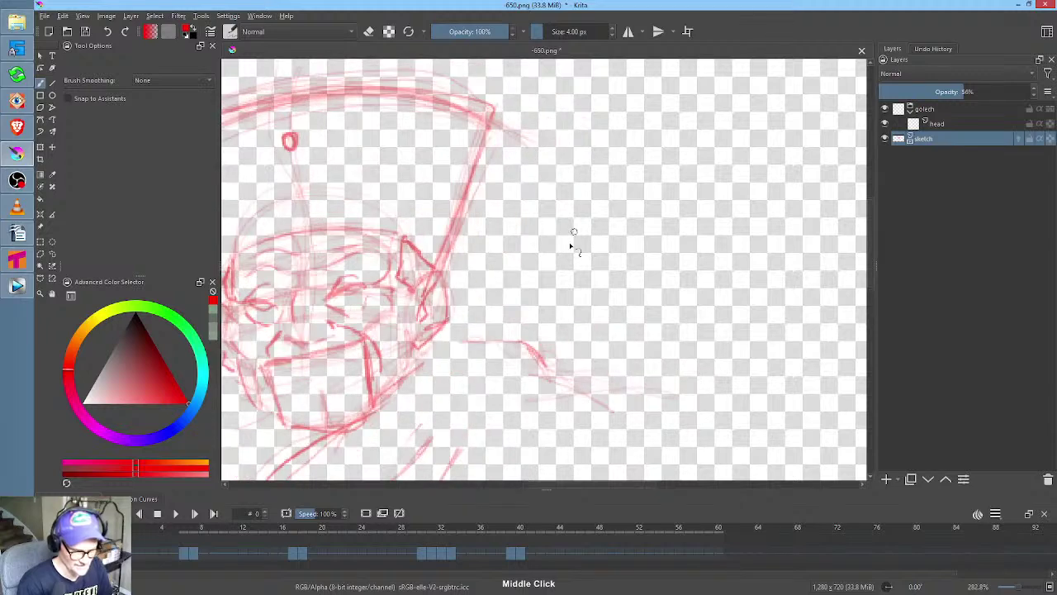
pyautogui.moveTo(591, 224)
pyautogui.mouseDown()
pyautogui.moveTo(711, 281)
pyautogui.moveTo(602, 132)
pyautogui.moveTo(679, 332)
pyautogui.moveTo(632, 109)
pyautogui.moveTo(643, 338)
pyautogui.moveTo(670, 104)
pyautogui.moveTo(604, 306)
pyautogui.moveTo(709, 125)
pyautogui.moveTo(606, 271)
pyautogui.moveTo(576, 225)
pyautogui.moveTo(743, 141)
pyautogui.moveTo(732, 270)
pyautogui.moveTo(655, 90)
pyautogui.moveTo(669, 110)
pyautogui.moveTo(611, 293)
pyautogui.moveTo(732, 140)
pyautogui.moveTo(584, 248)
pyautogui.moveTo(704, 309)
pyautogui.mouseUp()
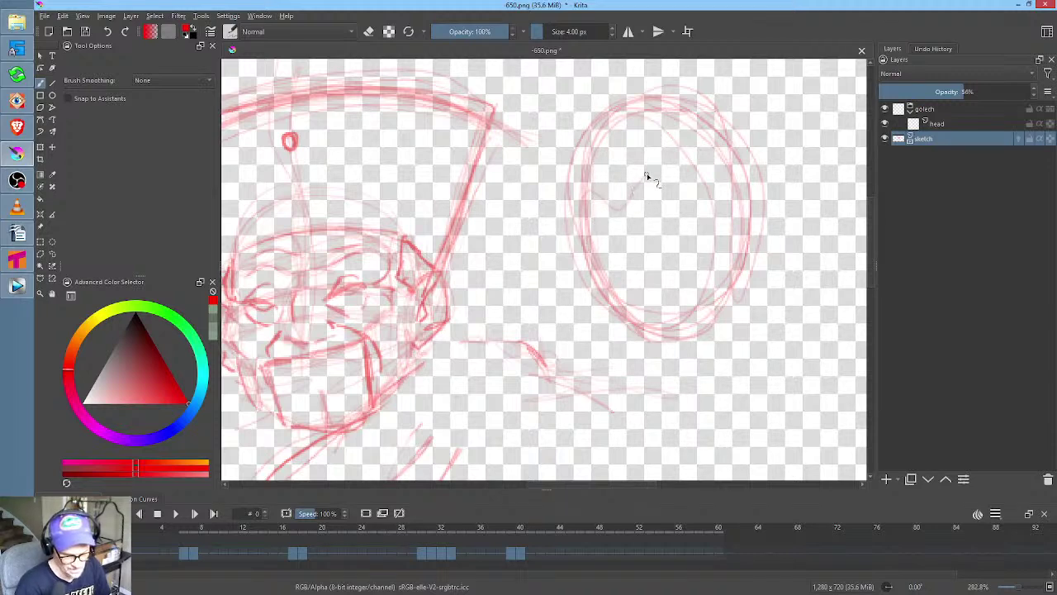
# Add curved brow, cheek and jaw construction lines, both eyes, a nose and a mouth to the practice head
pyautogui.moveTo(712, 198); pyautogui.dragTo(748, 232)
pyautogui.moveTo(614, 211)
pyautogui.mouseDown()
pyautogui.moveTo(578, 192)
pyautogui.moveTo(585, 240)
pyautogui.mouseUp()
pyautogui.moveTo(622, 123)
pyautogui.mouseDown()
pyautogui.moveTo(621, 214)
pyautogui.moveTo(640, 293)
pyautogui.moveTo(675, 336)
pyautogui.moveTo(621, 214)
pyautogui.moveTo(621, 125)
pyautogui.moveTo(622, 240)
pyautogui.moveTo(593, 267)
pyautogui.moveTo(628, 248)
pyautogui.moveTo(738, 248)
pyautogui.moveTo(764, 220)
pyautogui.moveTo(712, 258)
pyautogui.moveTo(651, 245)
pyautogui.moveTo(604, 264)
pyautogui.mouseUp()
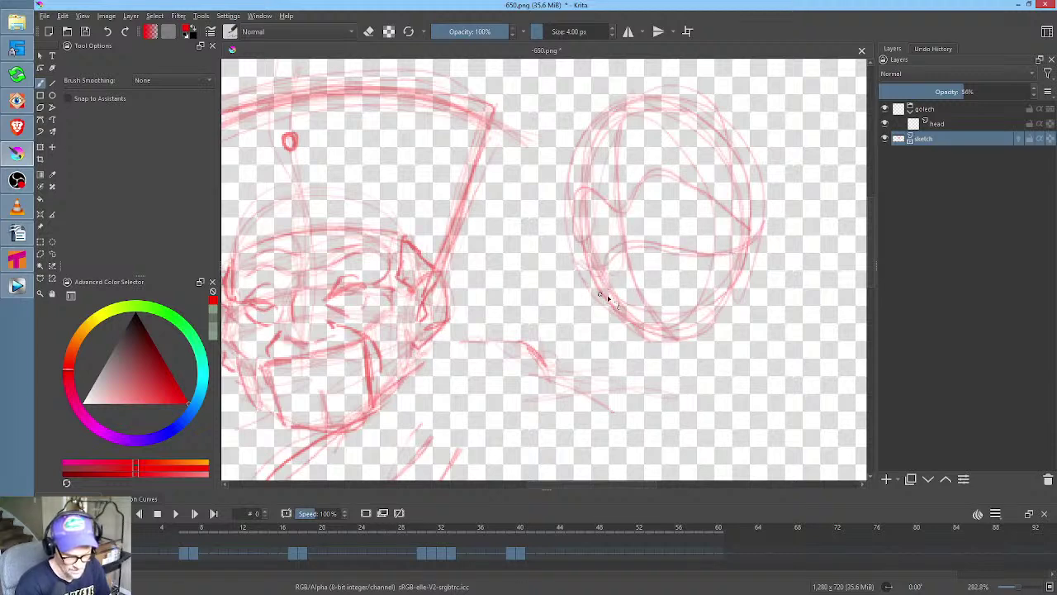
pyautogui.moveTo(698, 285)
pyautogui.mouseDown()
pyautogui.moveTo(613, 298)
pyautogui.moveTo(731, 259)
pyautogui.moveTo(609, 301)
pyautogui.mouseUp()
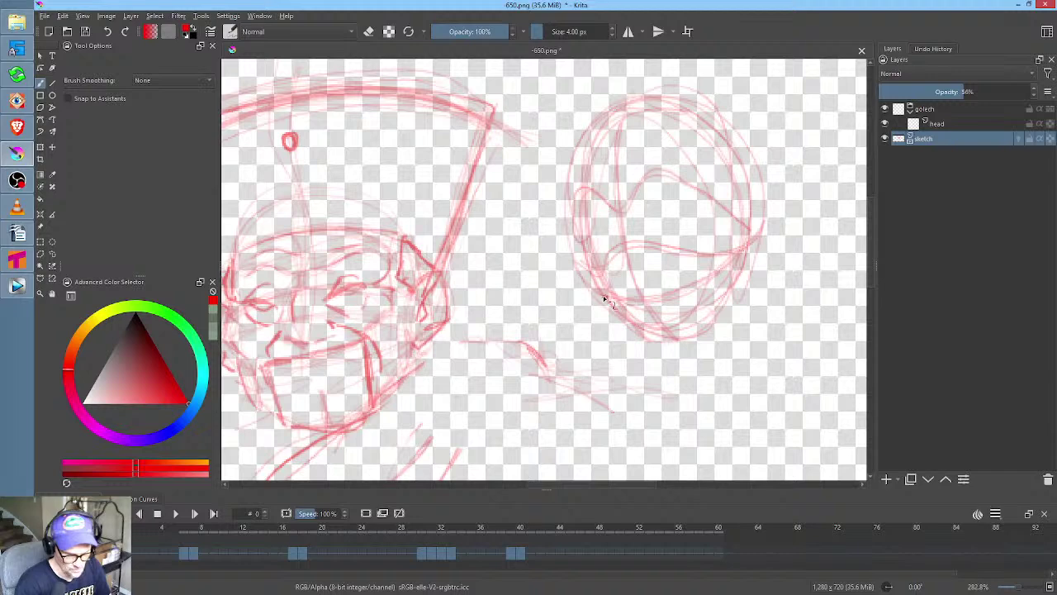
pyautogui.moveTo(704, 193)
pyautogui.mouseDown()
pyautogui.moveTo(649, 176)
pyautogui.moveTo(618, 208)
pyautogui.moveTo(581, 191)
pyautogui.moveTo(581, 240)
pyautogui.moveTo(585, 198)
pyautogui.moveTo(616, 217)
pyautogui.moveTo(597, 207)
pyautogui.moveTo(586, 236)
pyautogui.moveTo(601, 212)
pyautogui.moveTo(586, 223)
pyautogui.moveTo(615, 224)
pyautogui.mouseUp()
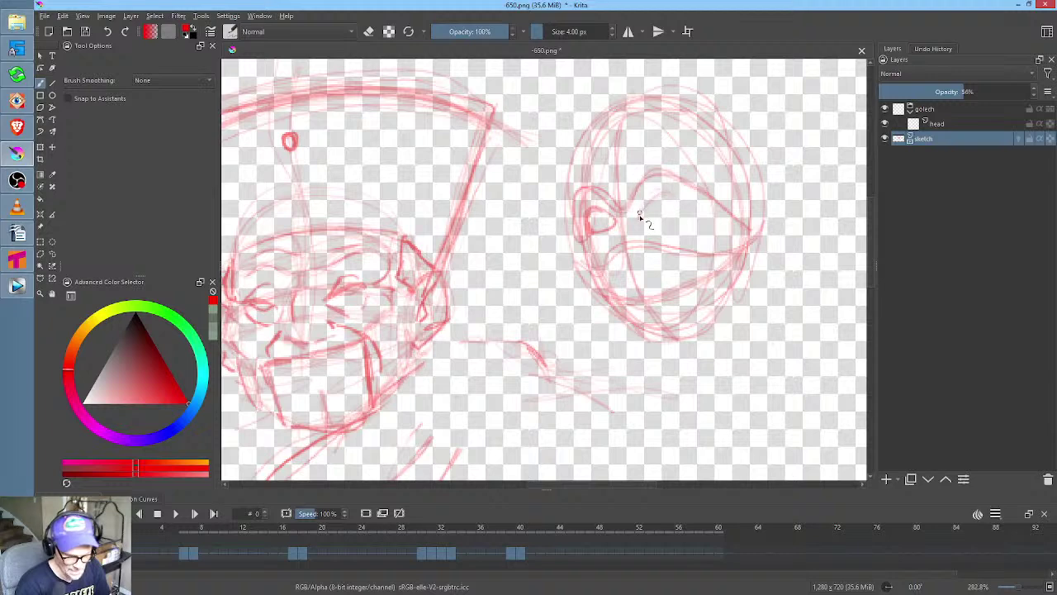
pyautogui.moveTo(674, 198)
pyautogui.mouseDown()
pyautogui.moveTo(643, 209)
pyautogui.moveTo(666, 218)
pyautogui.mouseUp()
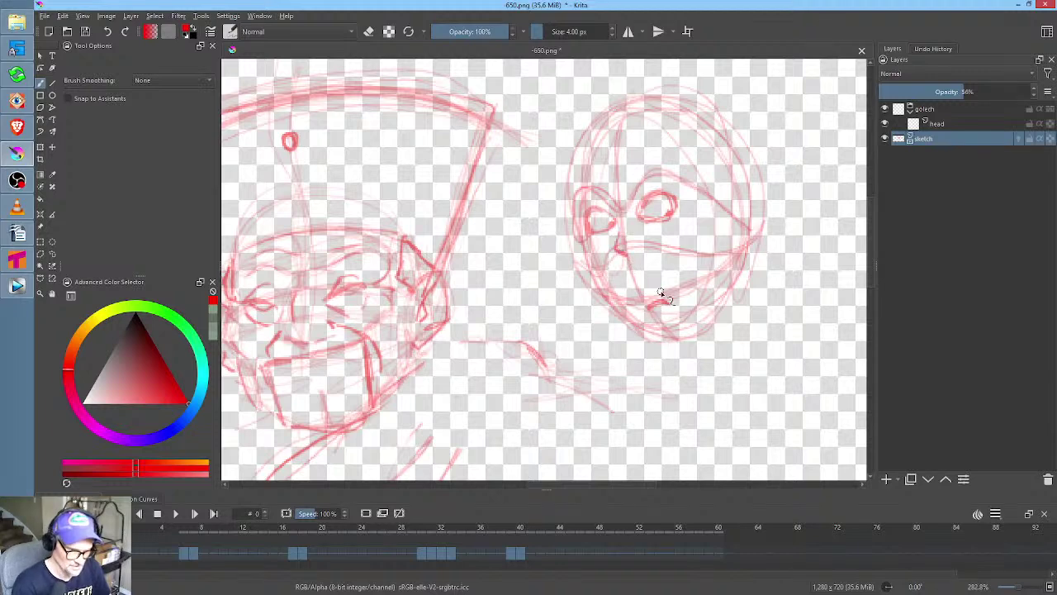
# Mirror the view and add eyebrows and an ear to the practice head
pyautogui.press('m')
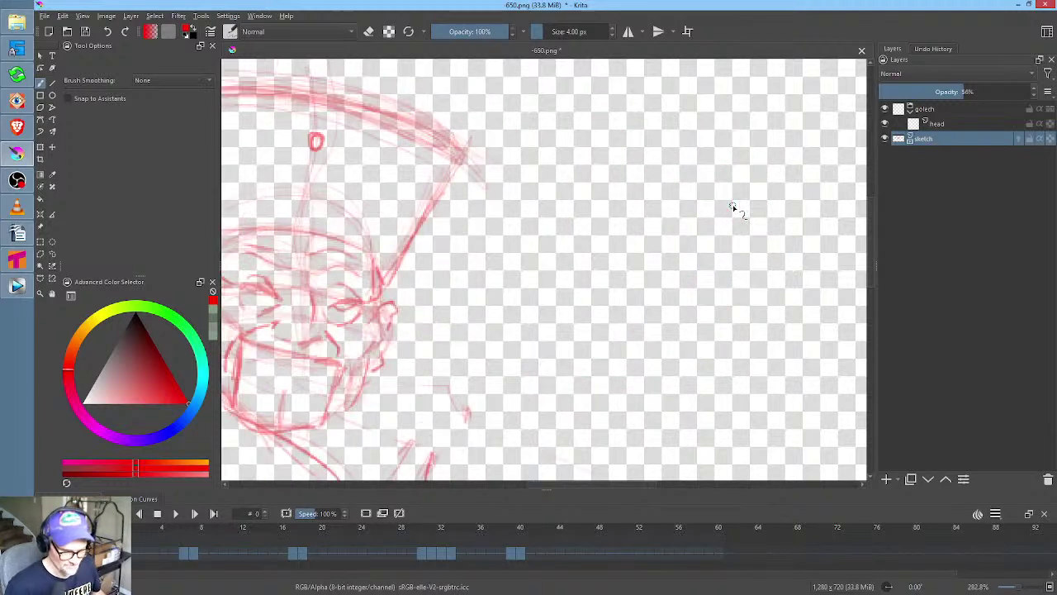
pyautogui.scroll(-3, 700, 223)
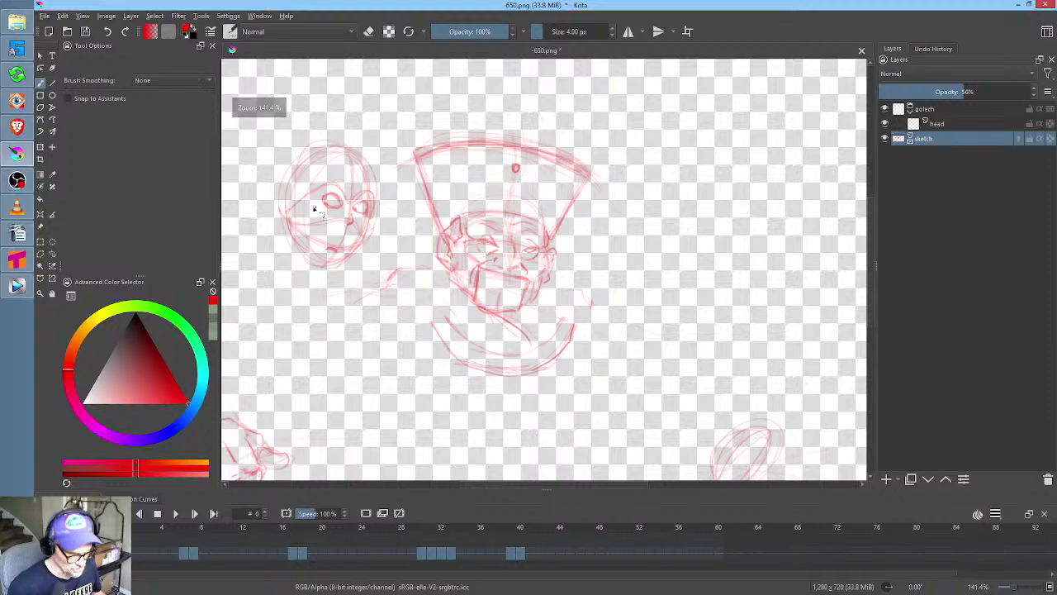
pyautogui.scroll(4, 351, 213)
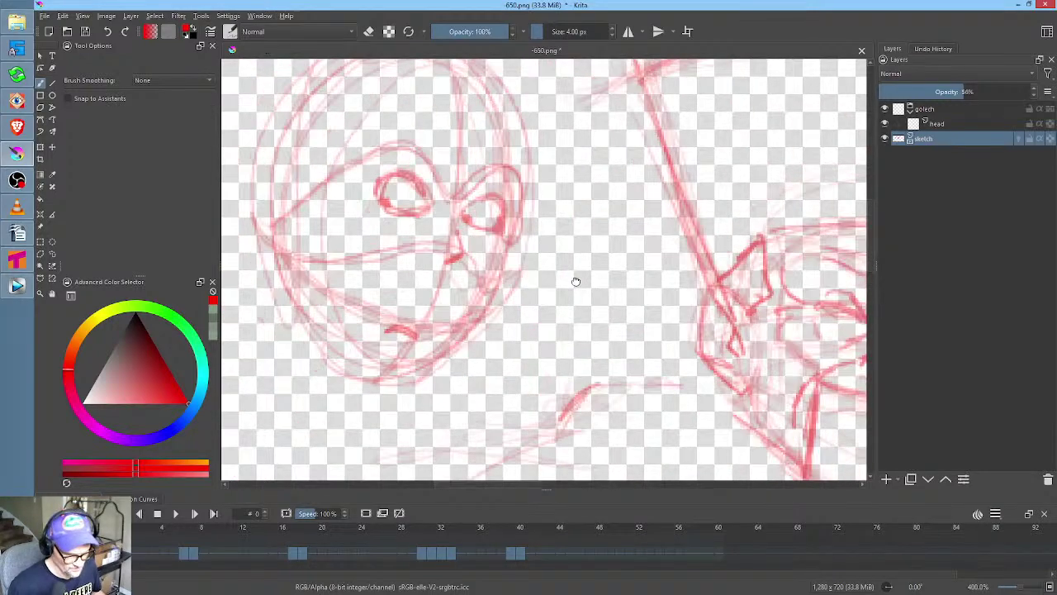
pyautogui.moveTo(548, 278); pyautogui.dragTo(607, 310)
pyautogui.moveTo(431, 180); pyautogui.dragTo(478, 177)
pyautogui.moveTo(547, 190); pyautogui.dragTo(555, 197)
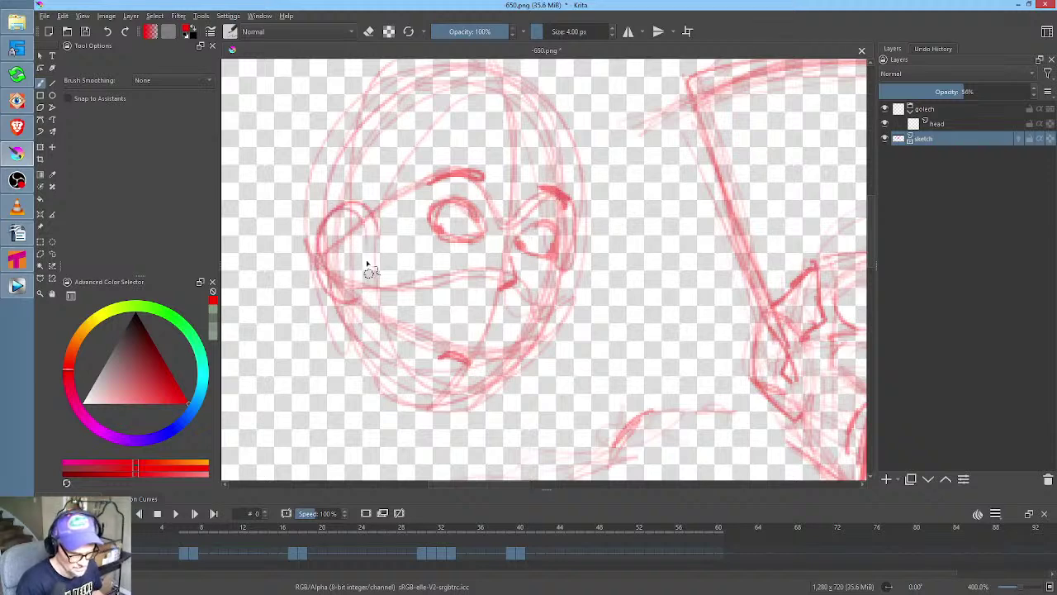
pyautogui.press('Delete')
pyautogui.scroll(-6, 360, 245)
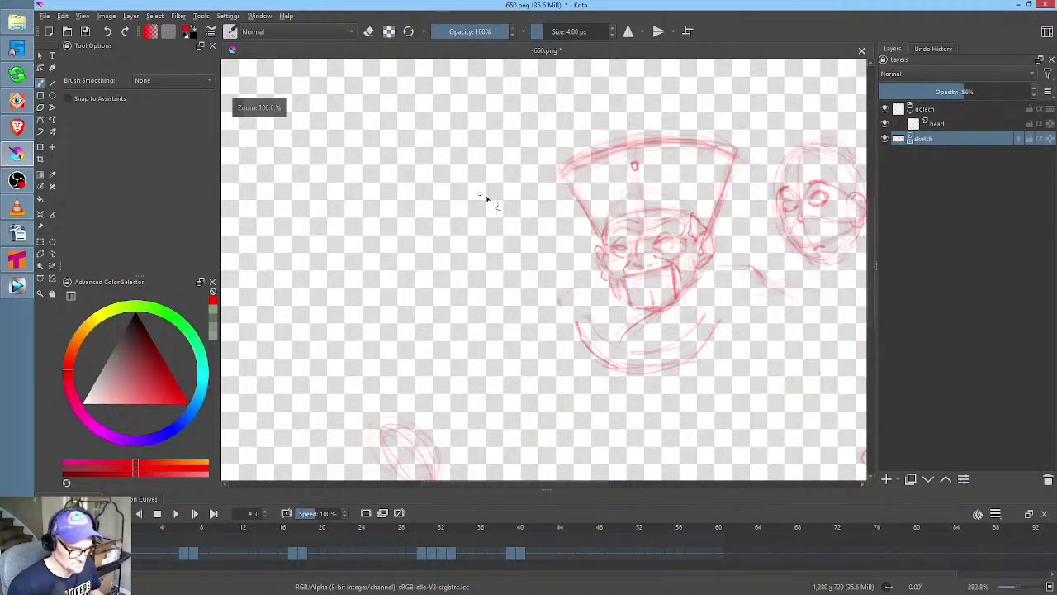
# Erase the whole practice head from the sketch layer with the Eraser Circle brush
pyautogui.scroll(3, 503, 289)
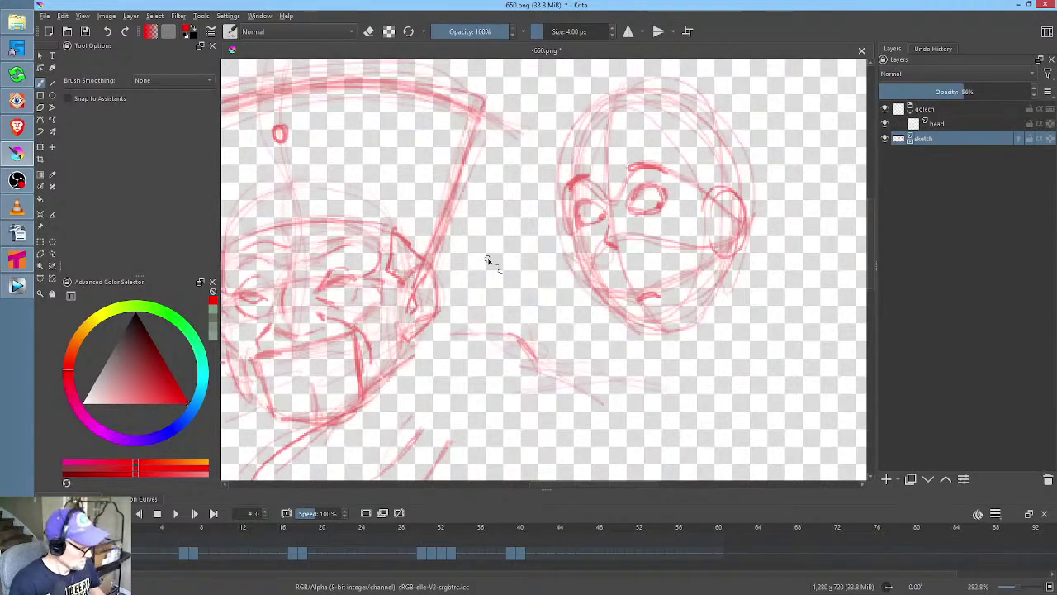
pyautogui.press('e')
pyautogui.moveTo(741, 223)
pyautogui.mouseDown()
pyautogui.moveTo(699, 258)
pyautogui.moveTo(742, 153)
pyautogui.moveTo(708, 105)
pyautogui.moveTo(609, 118)
pyautogui.moveTo(561, 162)
pyautogui.moveTo(650, 207)
pyautogui.mouseUp()
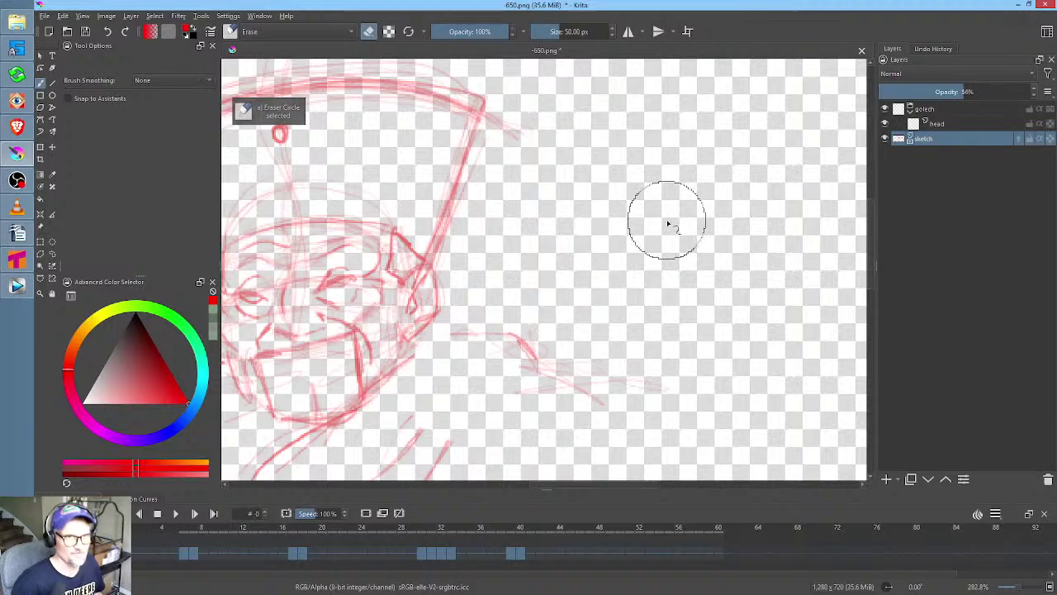
# On the head layer, draw the upper lids of both half-closed eyes in black with the 4 px Pencil-2 brush
pyautogui.click(941, 124)
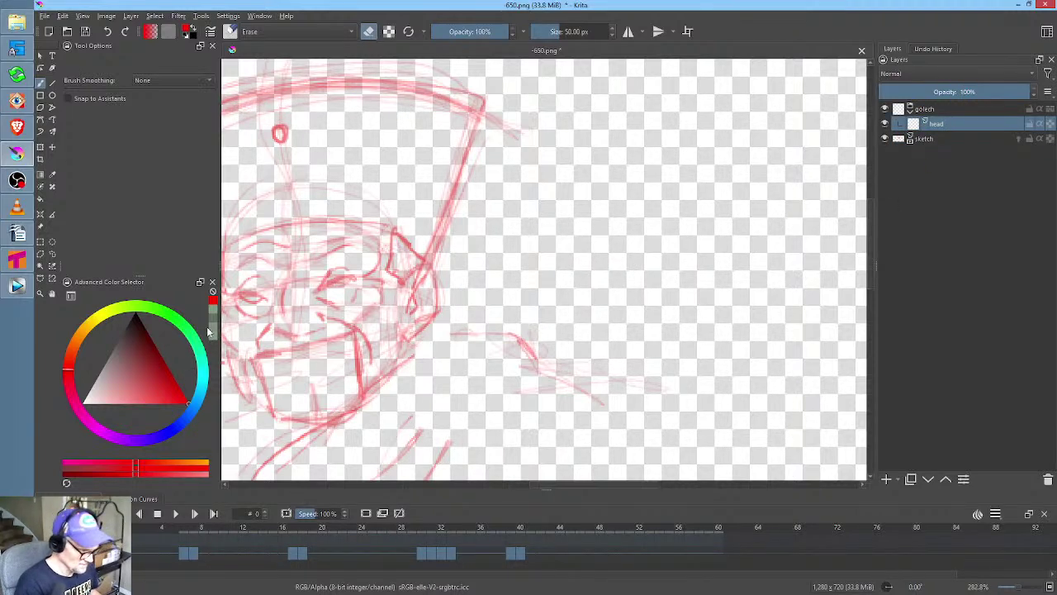
pyautogui.click(151, 346)
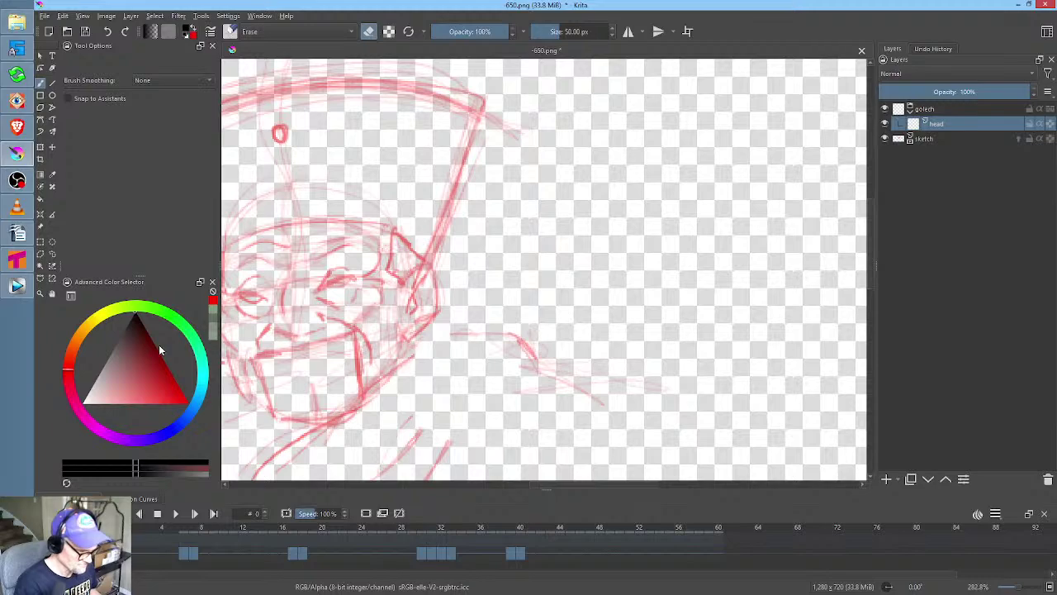
pyautogui.moveTo(464, 280); pyautogui.dragTo(533, 276)
pyautogui.scroll(5, 579, 264)
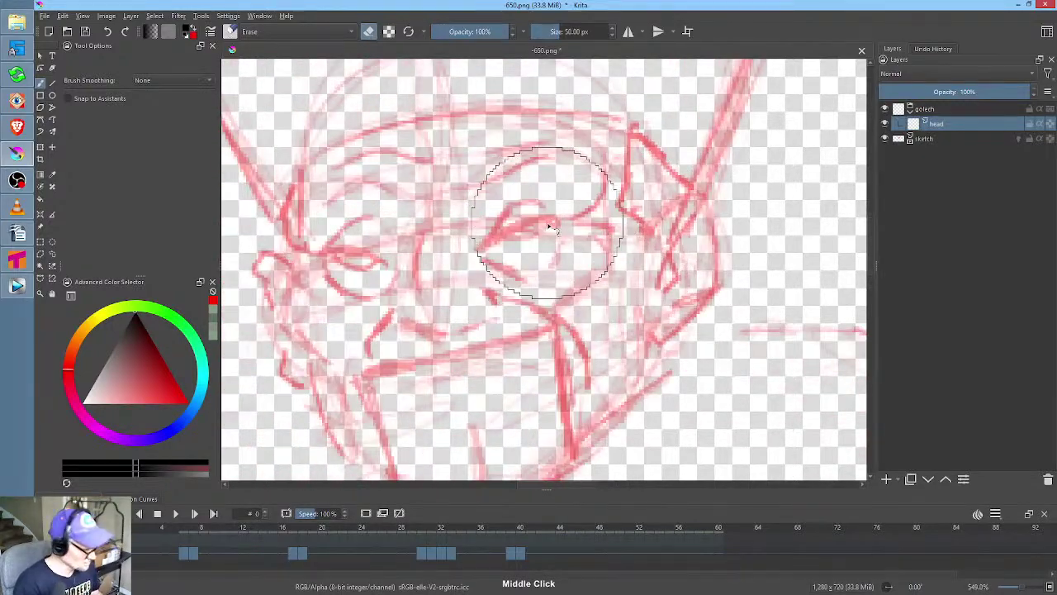
pyautogui.press('e')
pyautogui.moveTo(519, 219); pyautogui.dragTo(544, 206)
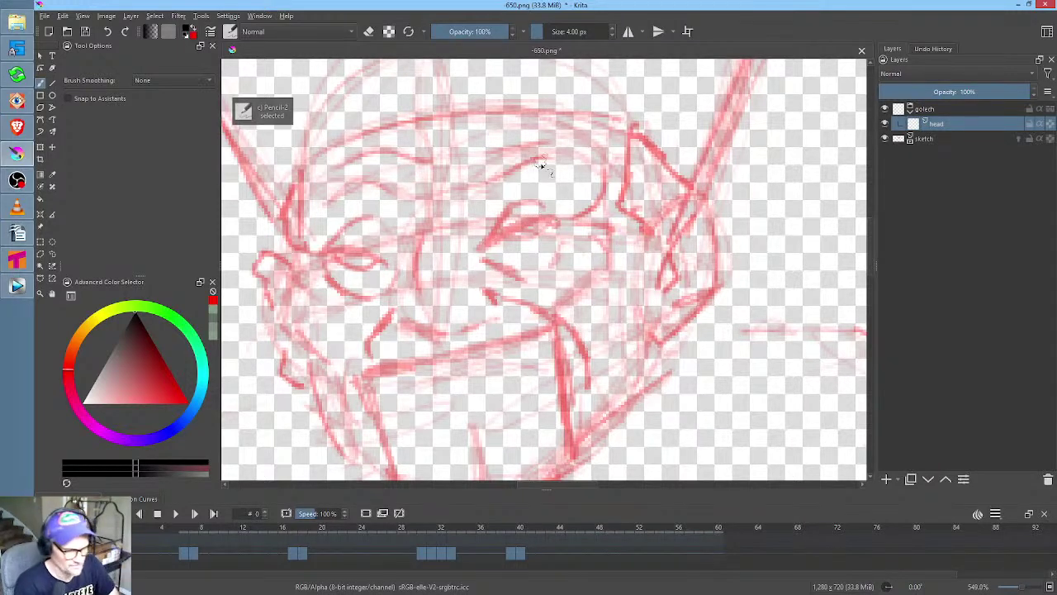
pyautogui.moveTo(490, 247)
pyautogui.mouseDown()
pyautogui.moveTo(566, 221)
pyautogui.moveTo(524, 218)
pyautogui.moveTo(536, 219)
pyautogui.moveTo(488, 241)
pyautogui.moveTo(550, 244)
pyautogui.moveTo(539, 243)
pyautogui.moveTo(564, 221)
pyautogui.moveTo(524, 247)
pyautogui.moveTo(565, 219)
pyautogui.mouseUp()
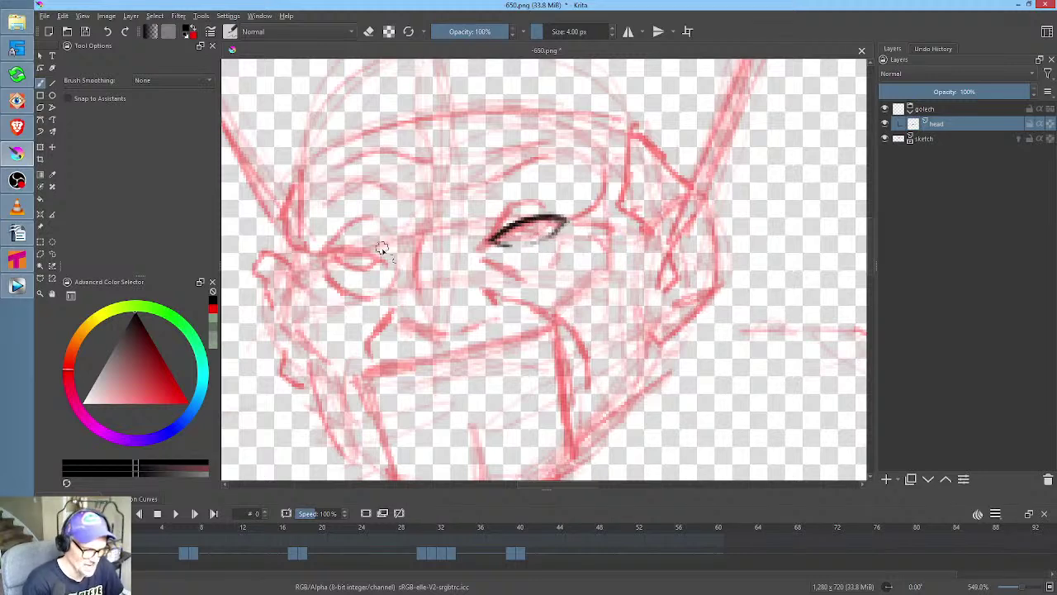
pyautogui.moveTo(384, 261)
pyautogui.mouseDown()
pyautogui.moveTo(354, 250)
pyautogui.moveTo(314, 260)
pyautogui.moveTo(386, 260)
pyautogui.mouseUp()
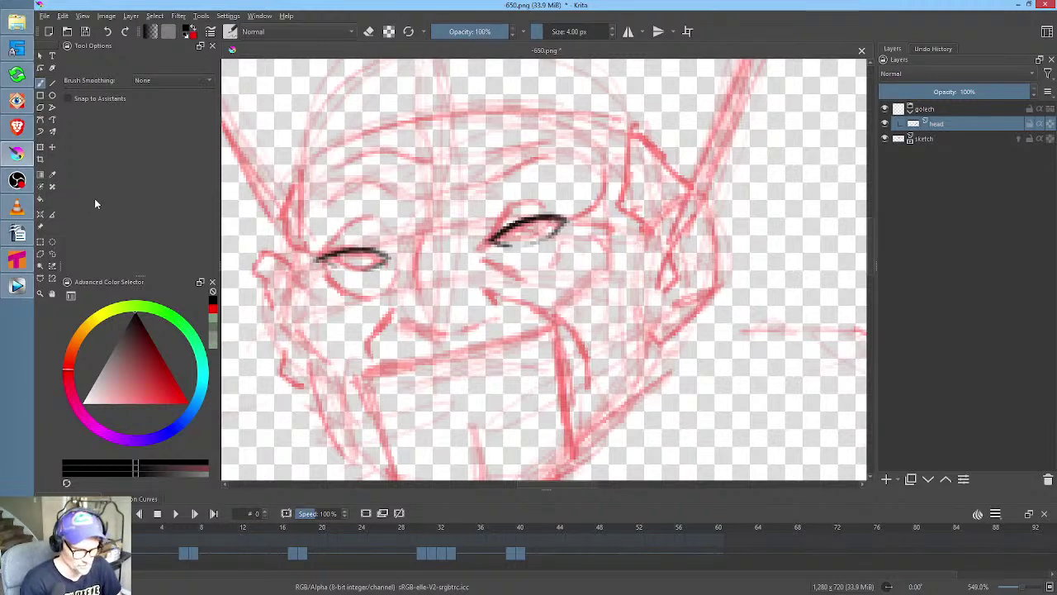
# Draw the arched creases above both eyes and the curved bags beneath them, following the red sketch
pyautogui.moveTo(504, 206); pyautogui.dragTo(488, 236)
pyautogui.moveTo(535, 192); pyautogui.dragTo(510, 211)
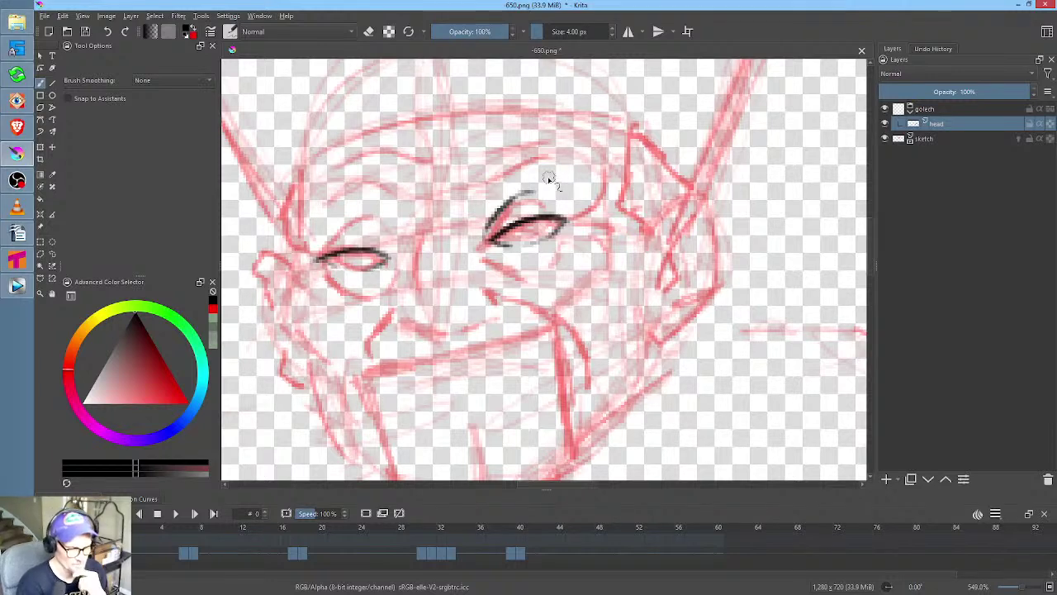
pyautogui.moveTo(550, 193); pyautogui.dragTo(570, 204)
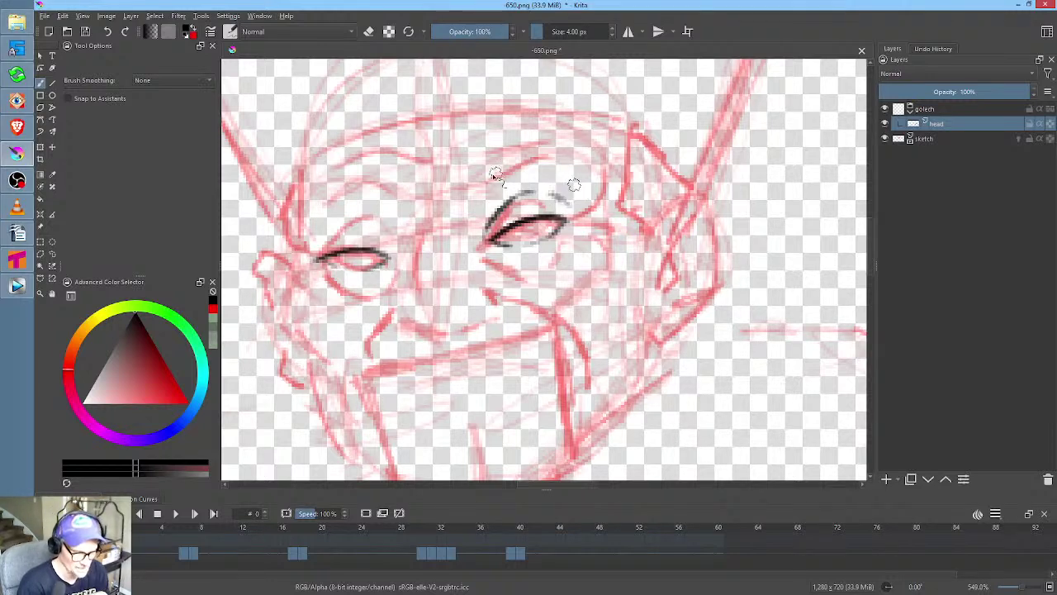
pyautogui.moveTo(379, 213)
pyautogui.mouseDown()
pyautogui.moveTo(344, 219)
pyautogui.moveTo(327, 242)
pyautogui.moveTo(356, 220)
pyautogui.moveTo(349, 214)
pyautogui.moveTo(385, 223)
pyautogui.mouseUp()
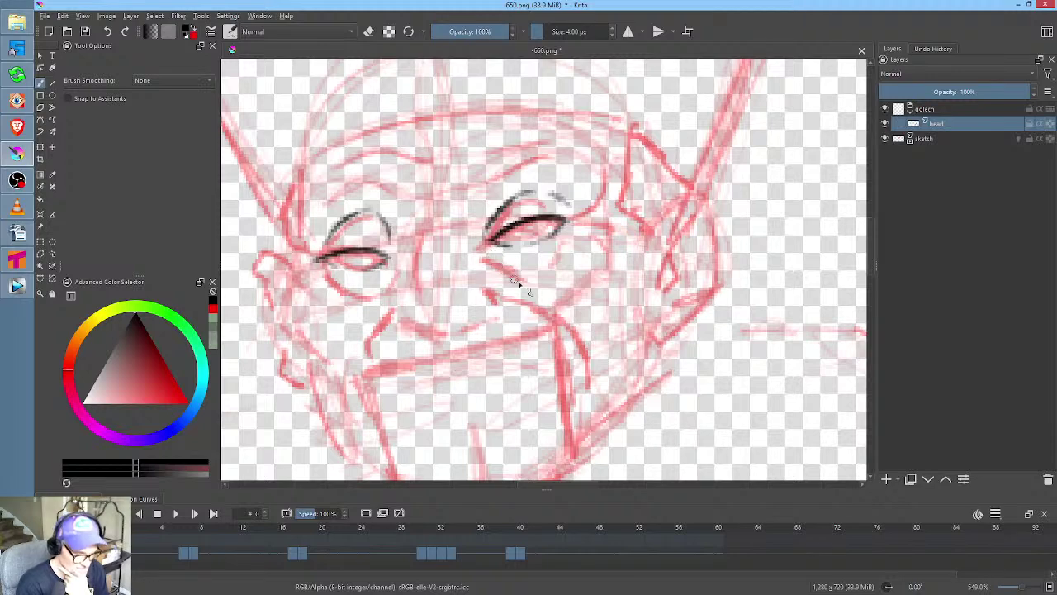
pyautogui.moveTo(513, 277)
pyautogui.mouseDown()
pyautogui.moveTo(567, 284)
pyautogui.moveTo(589, 229)
pyautogui.mouseUp()
pyautogui.moveTo(324, 267)
pyautogui.mouseDown()
pyautogui.moveTo(335, 303)
pyautogui.moveTo(327, 281)
pyautogui.moveTo(361, 308)
pyautogui.moveTo(380, 291)
pyautogui.mouseUp()
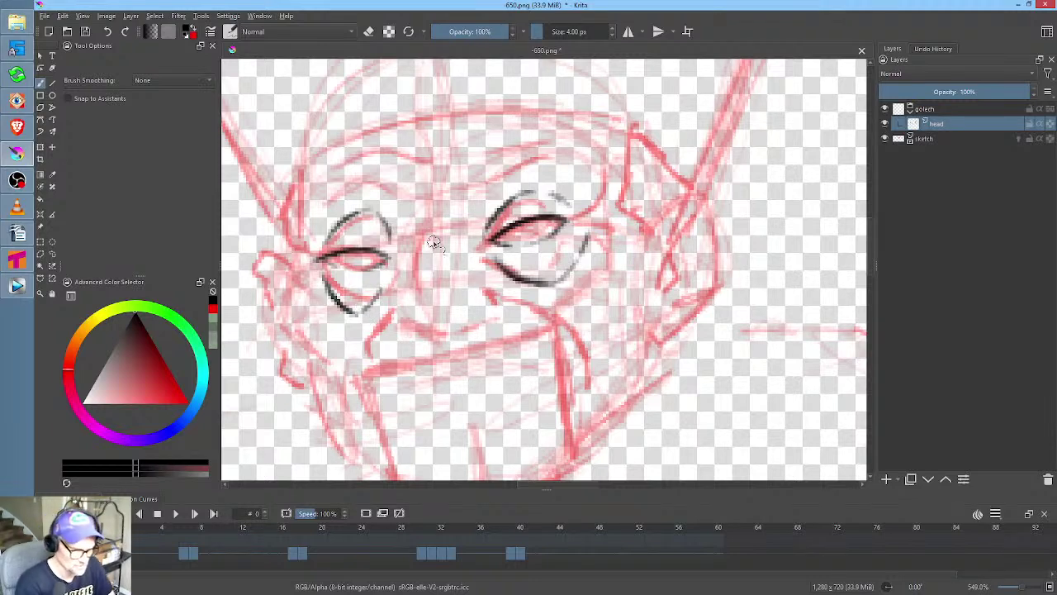
# Draw the nose bridge, nose tip and nostrils, and the smile folds running down both sides of the mouth
pyautogui.moveTo(429, 223)
pyautogui.mouseDown()
pyautogui.moveTo(414, 255)
pyautogui.moveTo(420, 246)
pyautogui.moveTo(417, 293)
pyautogui.moveTo(417, 271)
pyautogui.moveTo(425, 288)
pyautogui.moveTo(398, 308)
pyautogui.moveTo(397, 298)
pyautogui.moveTo(430, 332)
pyautogui.mouseUp()
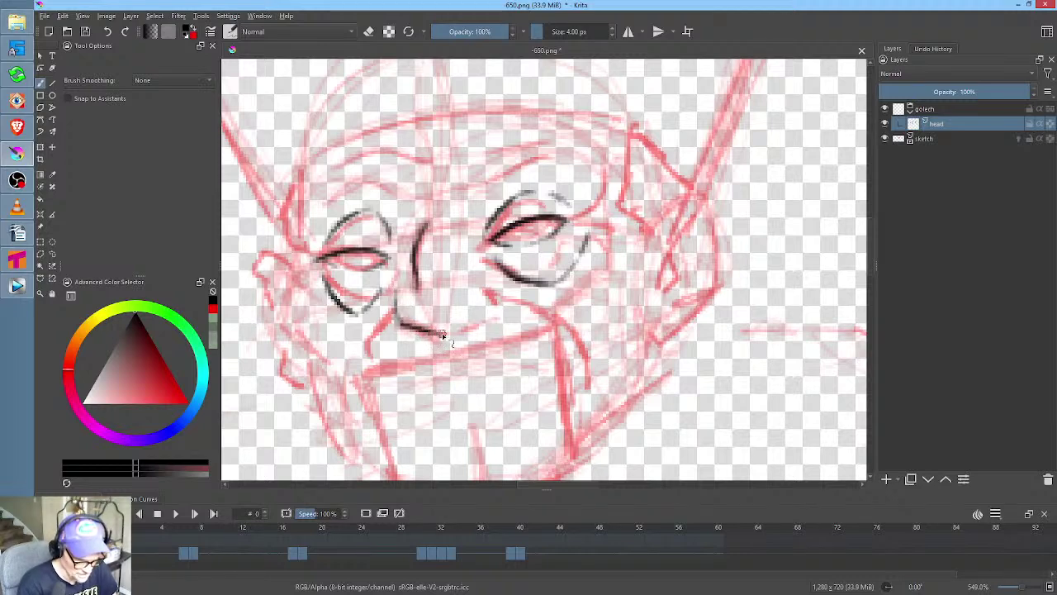
pyautogui.moveTo(431, 334)
pyautogui.mouseDown()
pyautogui.moveTo(489, 322)
pyautogui.moveTo(504, 308)
pyautogui.moveTo(500, 287)
pyautogui.mouseUp()
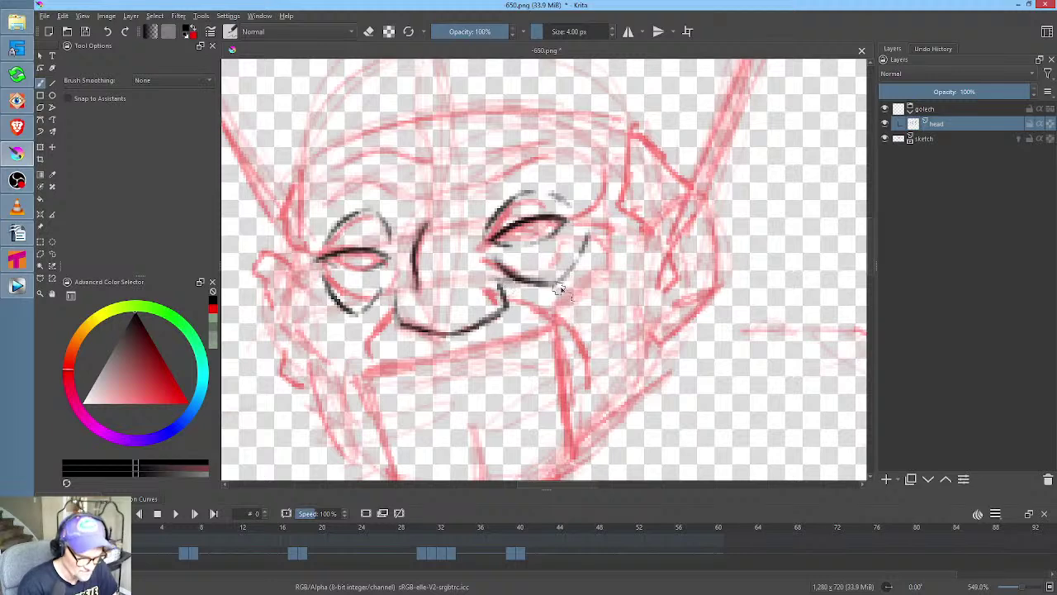
pyautogui.moveTo(518, 296)
pyautogui.mouseDown()
pyautogui.moveTo(578, 319)
pyautogui.moveTo(592, 357)
pyautogui.mouseUp()
pyautogui.moveTo(393, 305)
pyautogui.mouseDown()
pyautogui.moveTo(362, 354)
pyautogui.moveTo(369, 336)
pyautogui.moveTo(367, 377)
pyautogui.mouseUp()
pyautogui.moveTo(517, 292); pyautogui.dragTo(500, 286)
pyautogui.moveTo(404, 291); pyautogui.dragTo(394, 303)
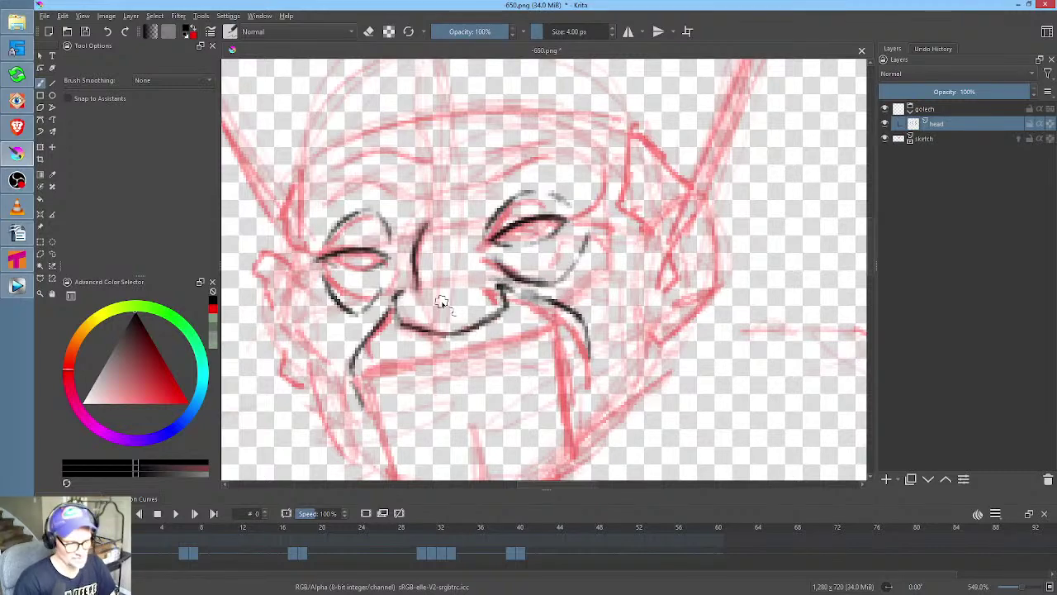
# Draw short frown wrinkles between the character's brows above the nose bridge
pyautogui.moveTo(546, 234)
pyautogui.mouseDown()
pyautogui.moveTo(570, 271)
pyautogui.moveTo(504, 223)
pyautogui.moveTo(485, 249)
pyautogui.mouseUp()
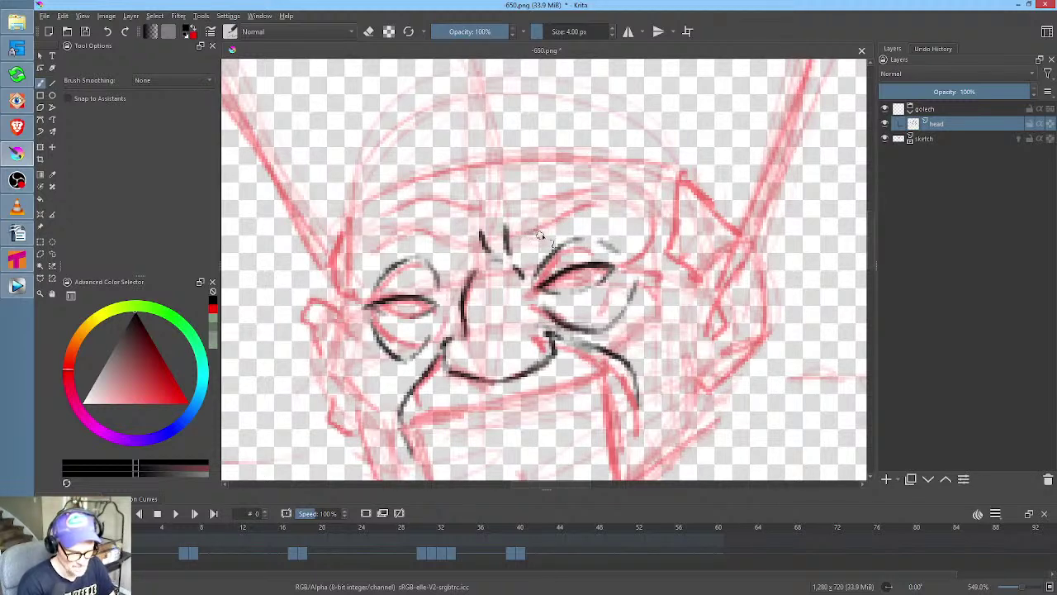
# Ink both eyebrows, the wrinkles beside the right eye and the cheek contours on both sides in black
pyautogui.moveTo(547, 237)
pyautogui.mouseDown()
pyautogui.moveTo(635, 238)
pyautogui.moveTo(537, 244)
pyautogui.moveTo(588, 215)
pyautogui.moveTo(621, 227)
pyautogui.mouseUp()
pyautogui.moveTo(446, 240)
pyautogui.mouseDown()
pyautogui.moveTo(408, 242)
pyautogui.moveTo(375, 257)
pyautogui.moveTo(398, 243)
pyautogui.moveTo(441, 247)
pyautogui.moveTo(370, 259)
pyautogui.mouseUp()
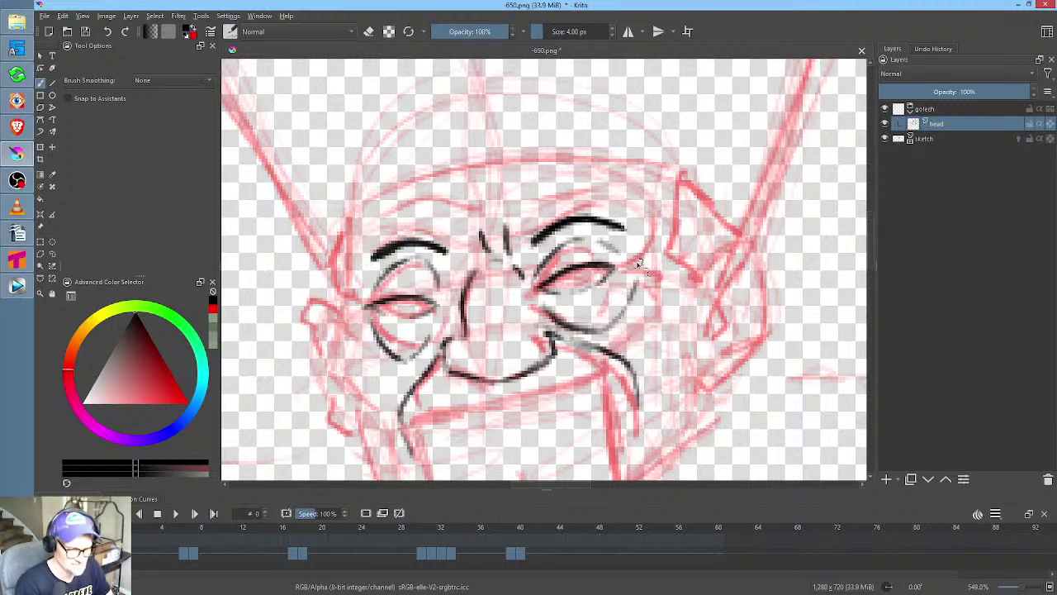
pyautogui.moveTo(658, 233)
pyautogui.mouseDown()
pyautogui.moveTo(641, 263)
pyautogui.moveTo(661, 269)
pyautogui.moveTo(657, 376)
pyautogui.mouseUp()
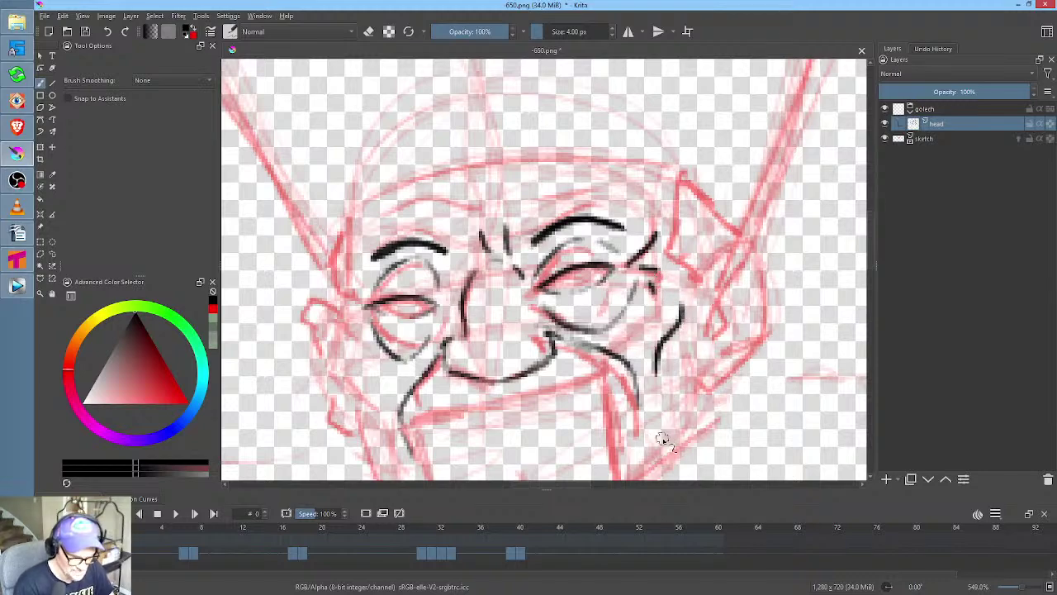
pyautogui.moveTo(343, 324)
pyautogui.mouseDown()
pyautogui.moveTo(344, 376)
pyautogui.moveTo(385, 431)
pyautogui.mouseUp()
# Ink the jawline from the left cheek around the chin and up to the right ear
pyautogui.middleClick(680, 321)
pyautogui.moveTo(690, 273); pyautogui.dragTo(674, 192)
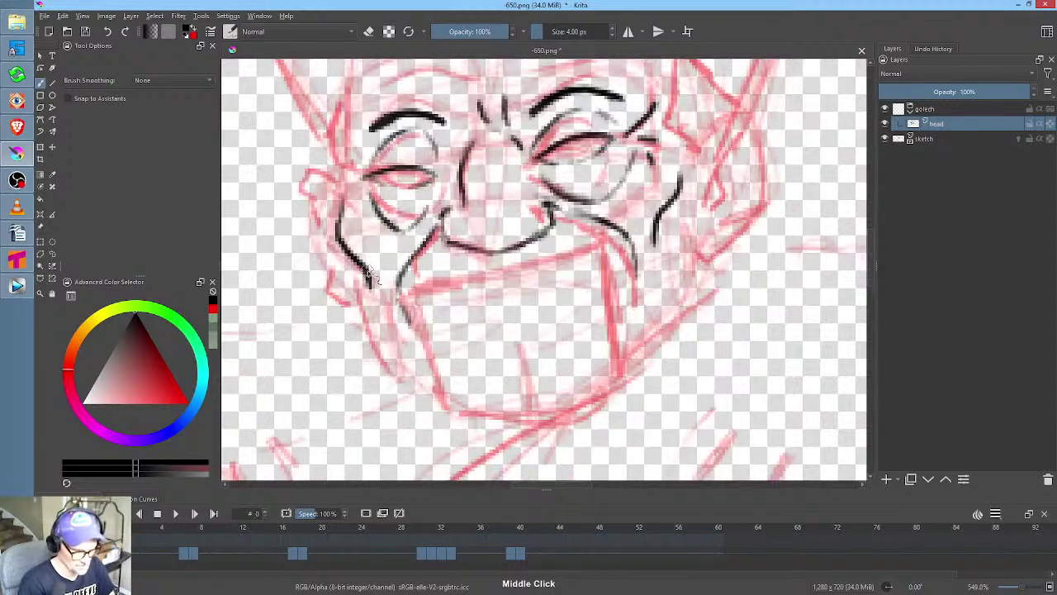
pyautogui.moveTo(356, 281); pyautogui.dragTo(395, 376)
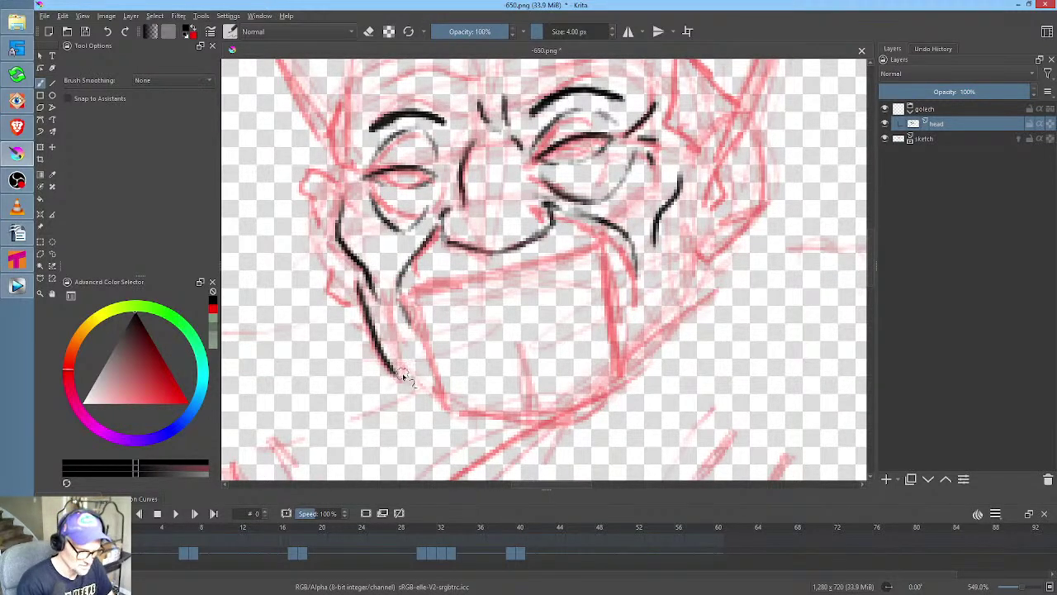
pyautogui.moveTo(405, 380)
pyautogui.mouseDown()
pyautogui.moveTo(496, 419)
pyautogui.moveTo(554, 417)
pyautogui.moveTo(617, 384)
pyautogui.mouseUp()
pyautogui.moveTo(704, 228)
pyautogui.mouseDown()
pyautogui.moveTo(710, 276)
pyautogui.moveTo(618, 388)
pyautogui.mouseUp()
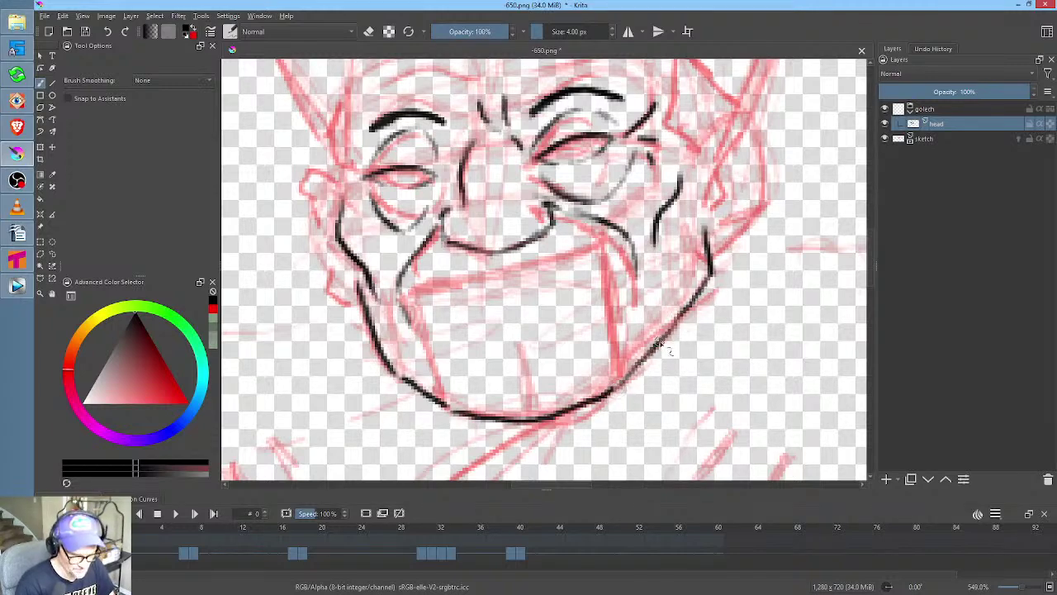
# Ink the large open mouth as a four-sided outline under the nose, with its lower edge along the chin
pyautogui.moveTo(700, 264); pyautogui.dragTo(680, 287)
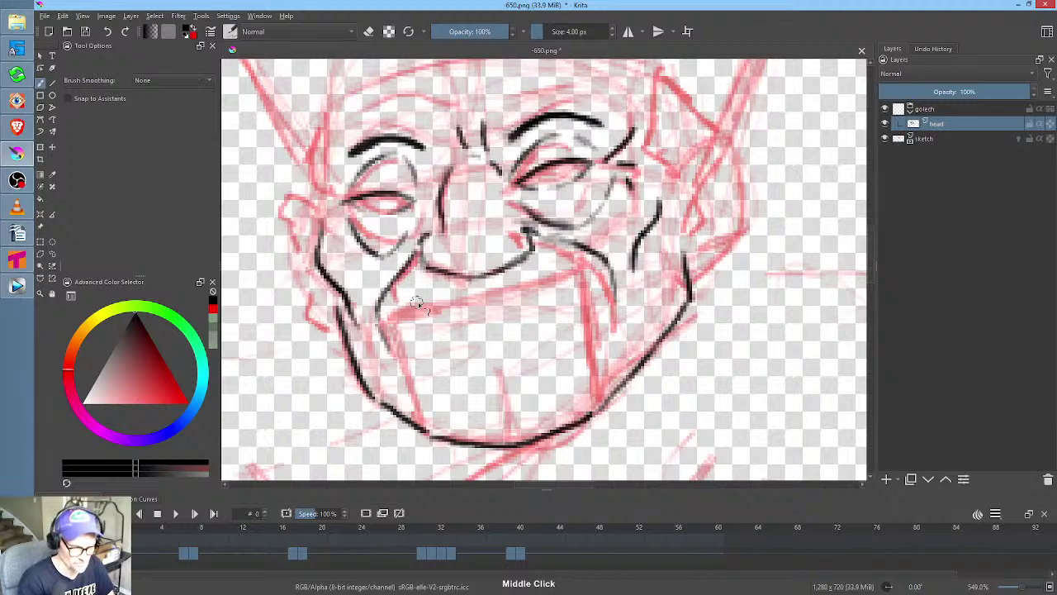
pyautogui.moveTo(539, 280); pyautogui.dragTo(441, 298)
pyautogui.moveTo(500, 295)
pyautogui.mouseDown()
pyautogui.moveTo(567, 268)
pyautogui.moveTo(395, 306)
pyautogui.mouseUp()
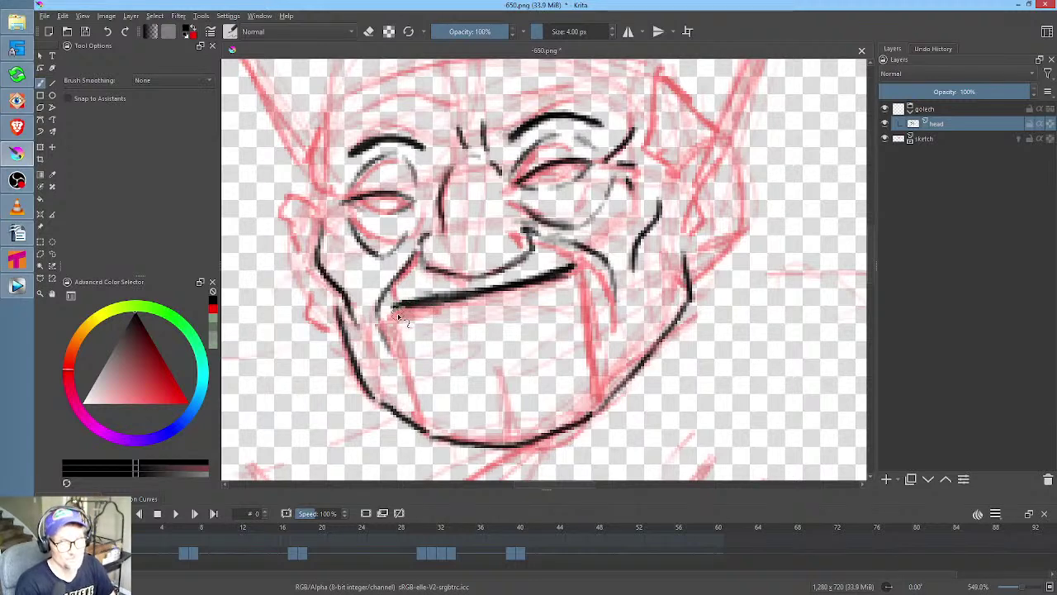
pyautogui.moveTo(395, 307); pyautogui.dragTo(431, 439)
pyautogui.moveTo(576, 267); pyautogui.dragTo(601, 409)
pyautogui.moveTo(431, 438)
pyautogui.mouseDown()
pyautogui.moveTo(543, 448)
pyautogui.moveTo(439, 439)
pyautogui.moveTo(567, 430)
pyautogui.moveTo(525, 442)
pyautogui.moveTo(558, 438)
pyautogui.mouseUp()
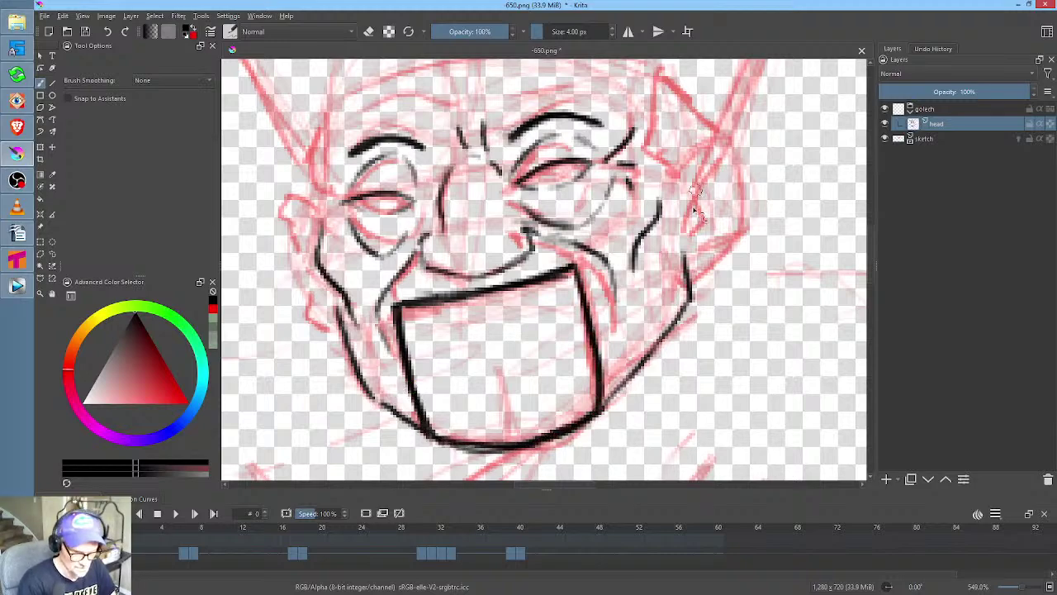
# Ink the outer contours of both ears over the red sketch
pyautogui.moveTo(678, 241); pyautogui.dragTo(656, 299)
pyautogui.moveTo(648, 241)
pyautogui.mouseDown()
pyautogui.moveTo(692, 200)
pyautogui.moveTo(708, 225)
pyautogui.moveTo(715, 268)
pyautogui.moveTo(694, 335)
pyautogui.moveTo(671, 341)
pyautogui.mouseUp()
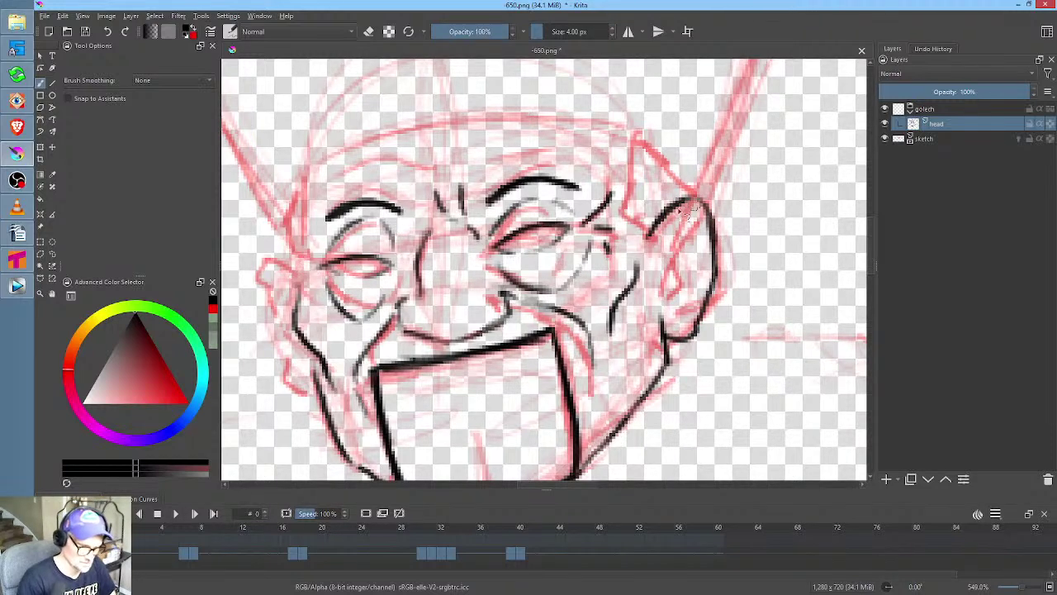
pyautogui.moveTo(298, 262)
pyautogui.mouseDown()
pyautogui.moveTo(262, 269)
pyautogui.moveTo(263, 308)
pyautogui.moveTo(289, 322)
pyautogui.moveTo(299, 381)
pyautogui.moveTo(307, 358)
pyautogui.moveTo(305, 392)
pyautogui.moveTo(323, 399)
pyautogui.moveTo(324, 385)
pyautogui.mouseUp()
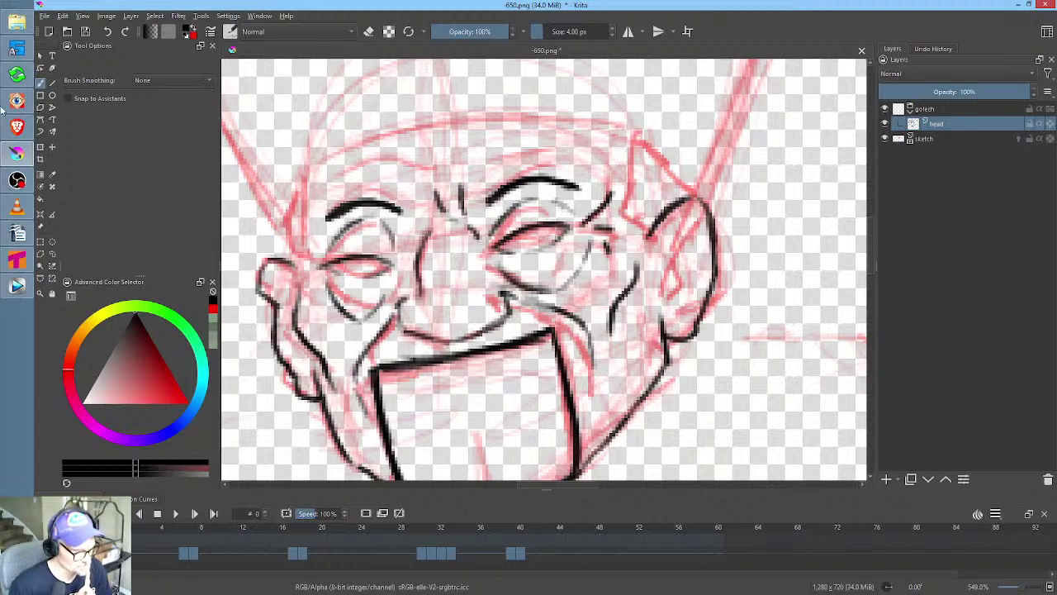
pyautogui.click(131, 16)
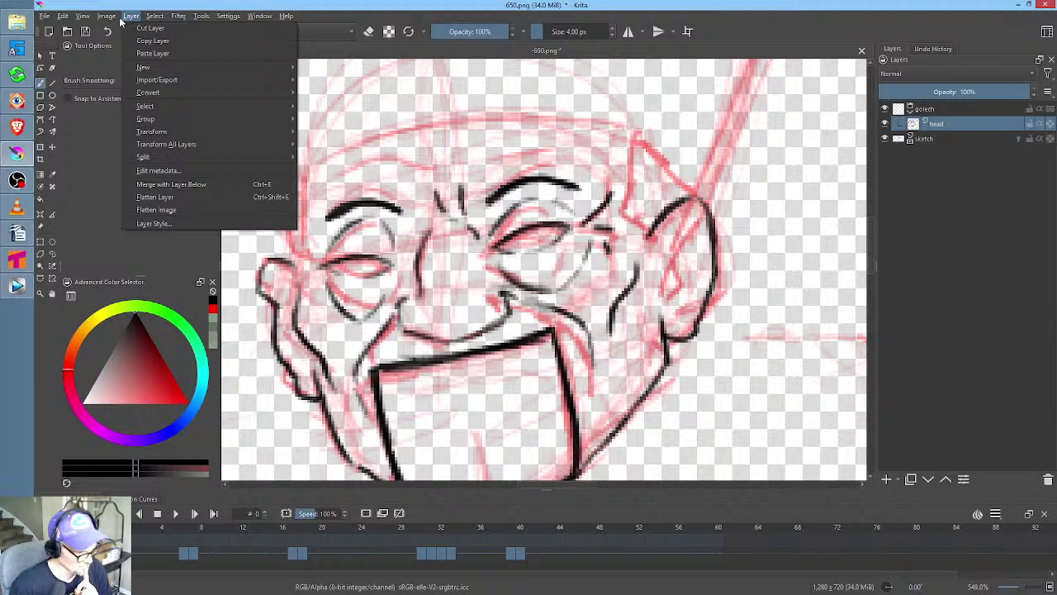
pyautogui.moveTo(110, 19)
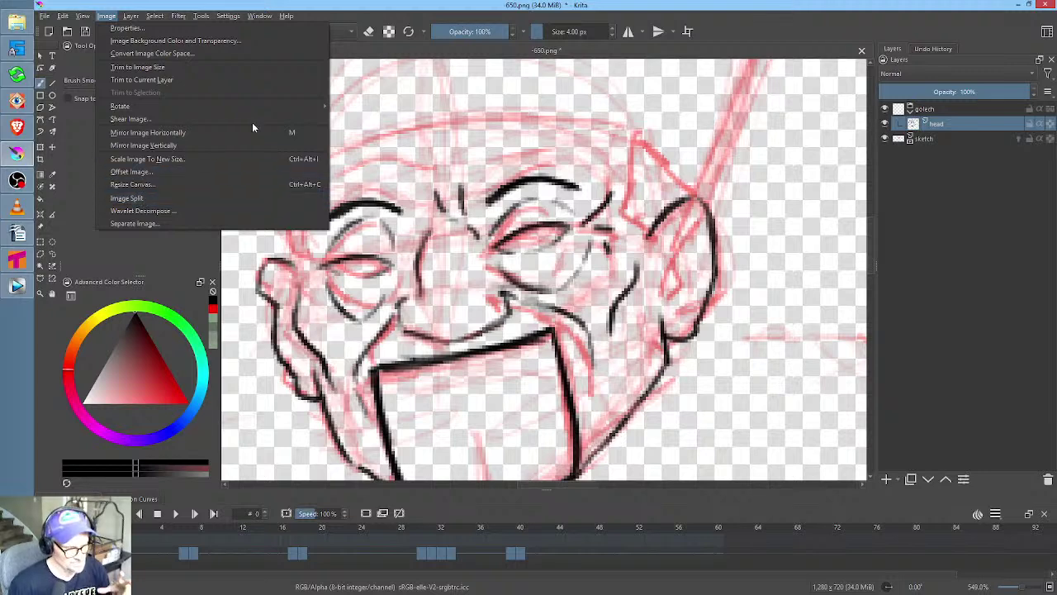
pyautogui.click(294, 11)
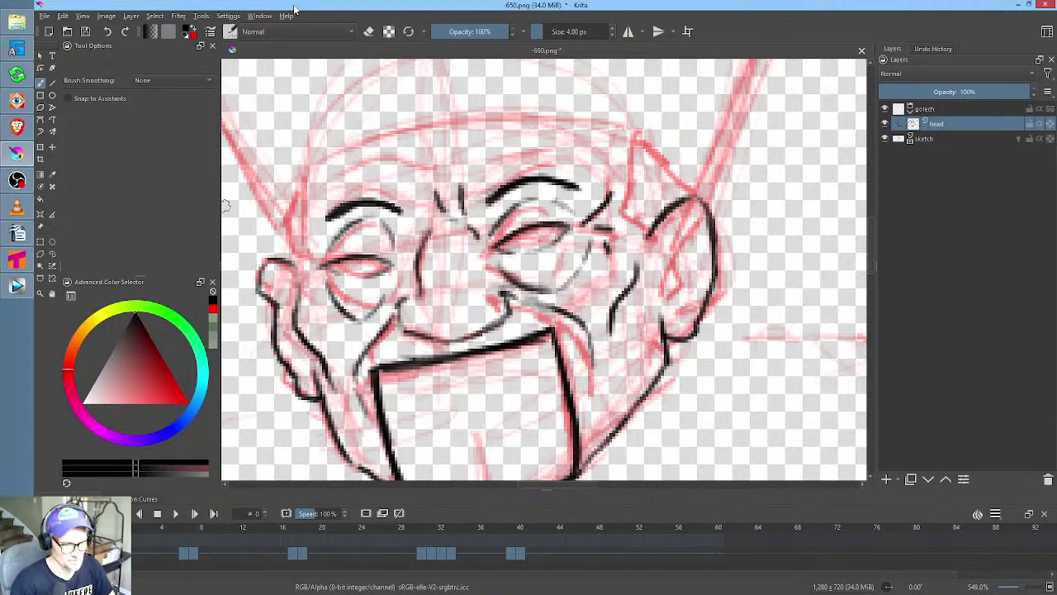
# Ink the angular patches above both ears at the temples and the inner fold of the right ear
pyautogui.moveTo(631, 142)
pyautogui.mouseDown()
pyautogui.moveTo(627, 210)
pyautogui.moveTo(649, 234)
pyautogui.mouseUp()
pyautogui.moveTo(630, 142)
pyautogui.mouseDown()
pyautogui.moveTo(676, 171)
pyautogui.moveTo(696, 199)
pyautogui.mouseUp()
pyautogui.moveTo(686, 235)
pyautogui.mouseDown()
pyautogui.moveTo(669, 291)
pyautogui.moveTo(672, 258)
pyautogui.moveTo(679, 305)
pyautogui.mouseUp()
pyautogui.moveTo(700, 202); pyautogui.dragTo(787, 213)
pyautogui.moveTo(386, 207)
pyautogui.mouseDown()
pyautogui.moveTo(389, 257)
pyautogui.moveTo(365, 259)
pyautogui.moveTo(381, 279)
pyautogui.mouseUp()
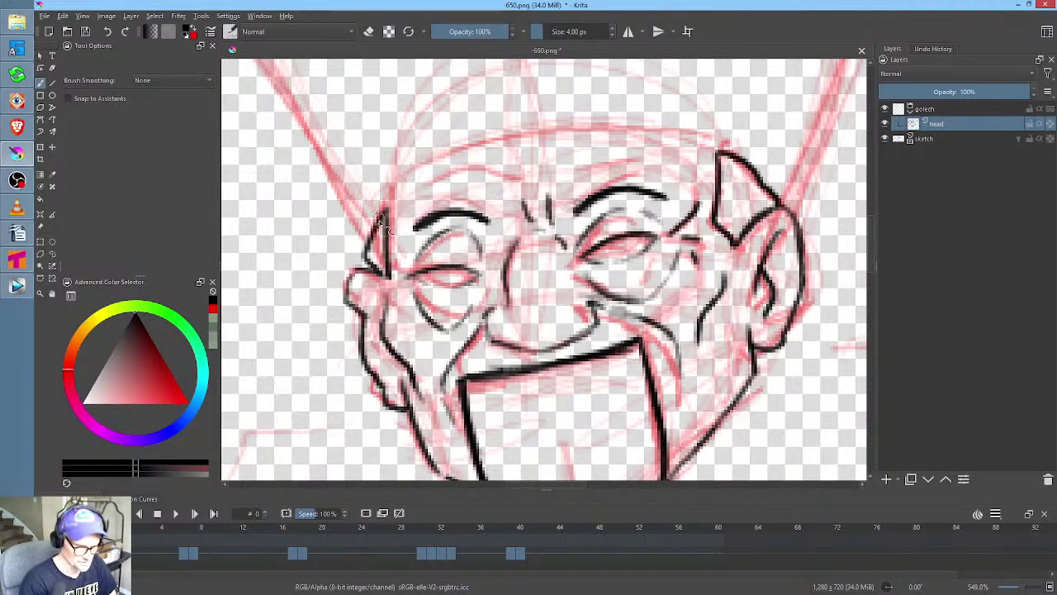
# Ink the hat's curved lower edge across the top of the head and the wrinkle lines on the forehead
pyautogui.moveTo(382, 224)
pyautogui.mouseDown()
pyautogui.moveTo(422, 172)
pyautogui.moveTo(534, 141)
pyautogui.moveTo(677, 140)
pyautogui.moveTo(731, 157)
pyautogui.mouseUp()
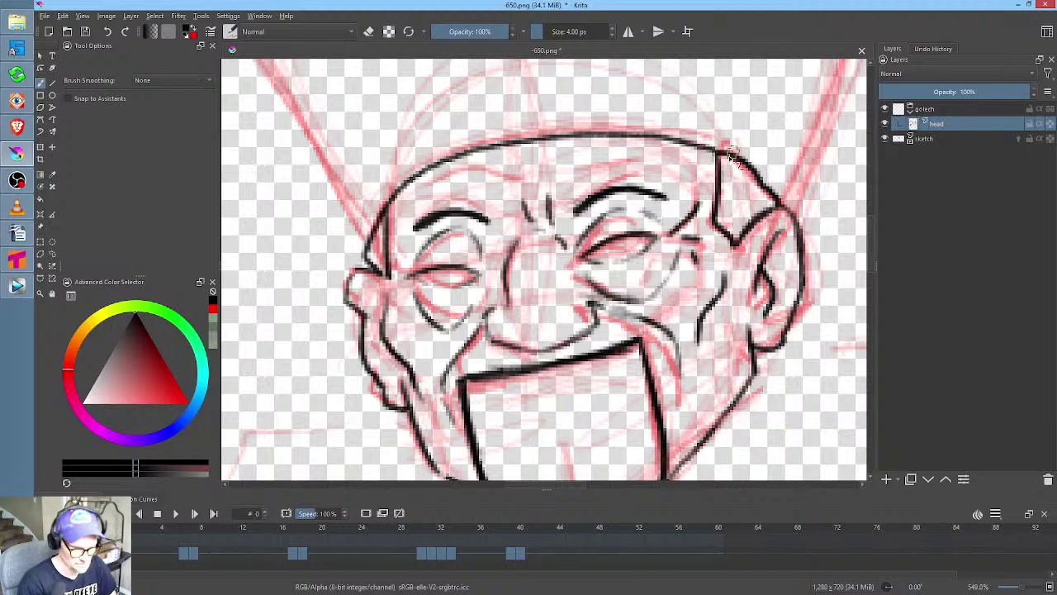
pyautogui.moveTo(423, 207)
pyautogui.mouseDown()
pyautogui.moveTo(623, 159)
pyautogui.moveTo(573, 175)
pyautogui.moveTo(687, 161)
pyautogui.moveTo(513, 162)
pyautogui.mouseUp()
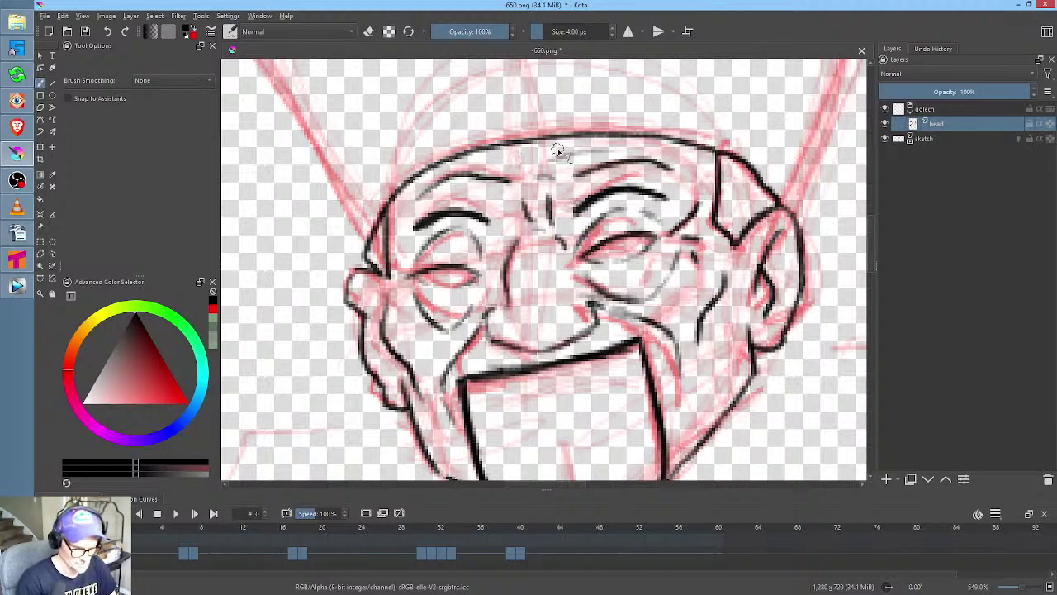
# Draw a small dark pupil in each of the two half-closed eyes
pyautogui.moveTo(656, 355)
pyautogui.mouseDown()
pyautogui.moveTo(641, 250)
pyautogui.moveTo(647, 326)
pyautogui.mouseUp()
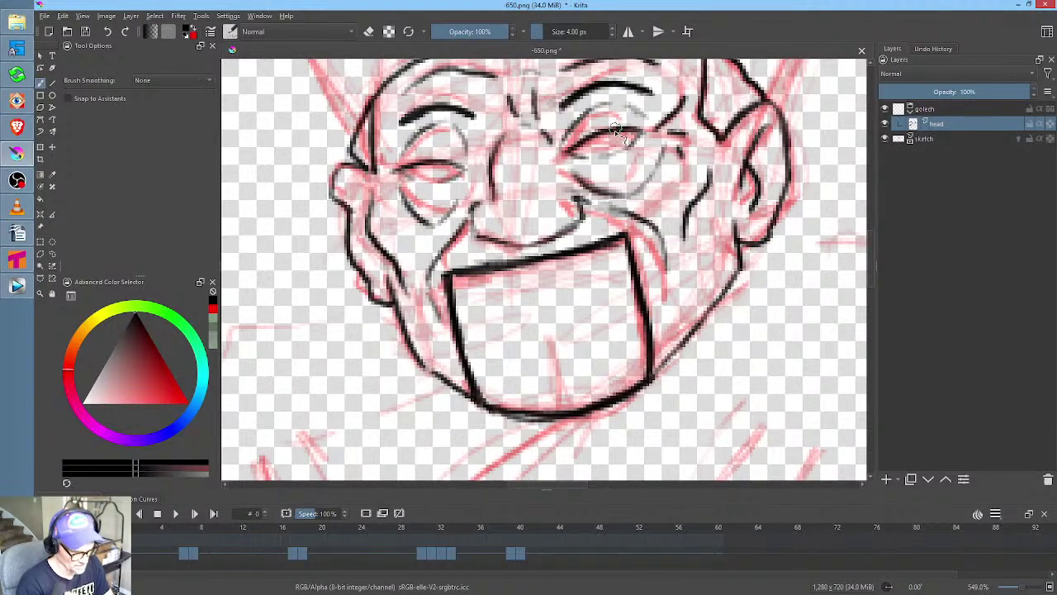
pyautogui.moveTo(606, 147); pyautogui.dragTo(618, 120)
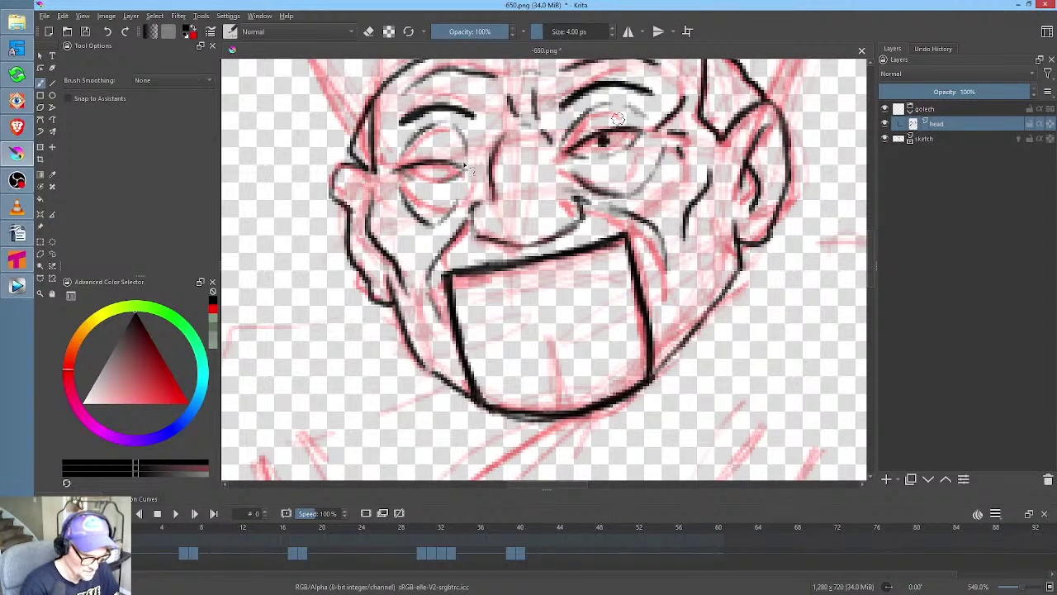
pyautogui.moveTo(438, 169); pyautogui.dragTo(441, 172)
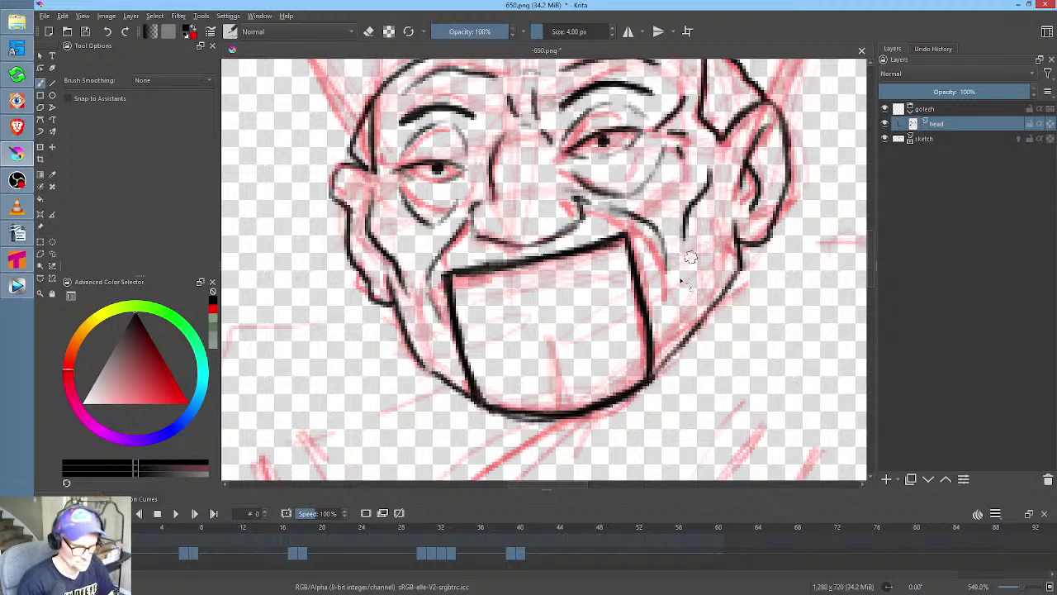
# Ink the outline of the draped collar from under the chin and left ear around to the right ear
pyautogui.keyDown('ctrl'); pyautogui.middleClick(718, 242); pyautogui.keyUp('ctrl')
pyautogui.keyDown('ctrl'); pyautogui.middleClick(693, 288); pyautogui.keyUp('ctrl')
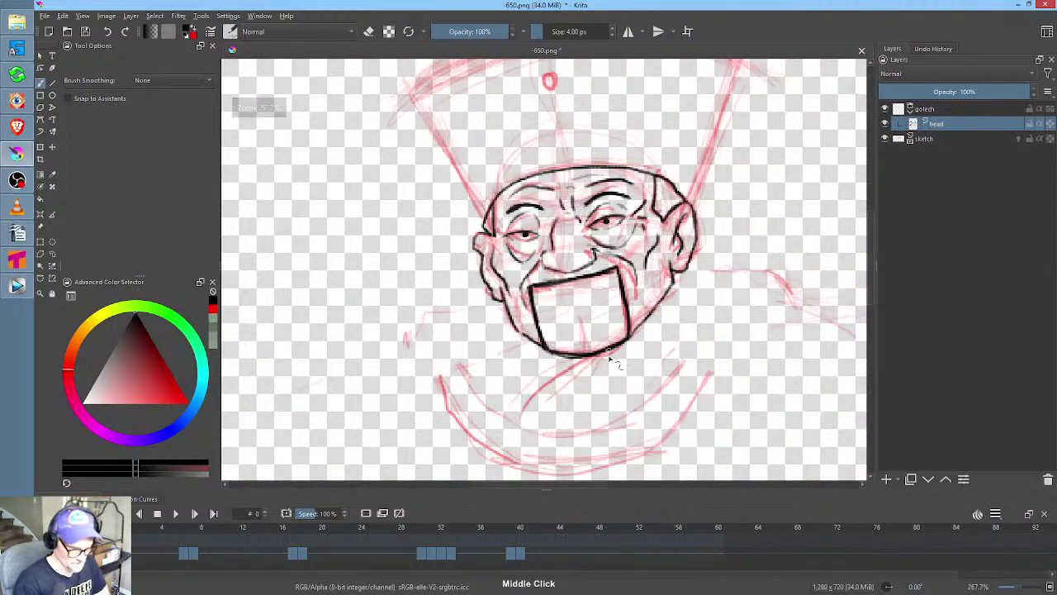
pyautogui.moveTo(625, 345); pyautogui.dragTo(544, 396)
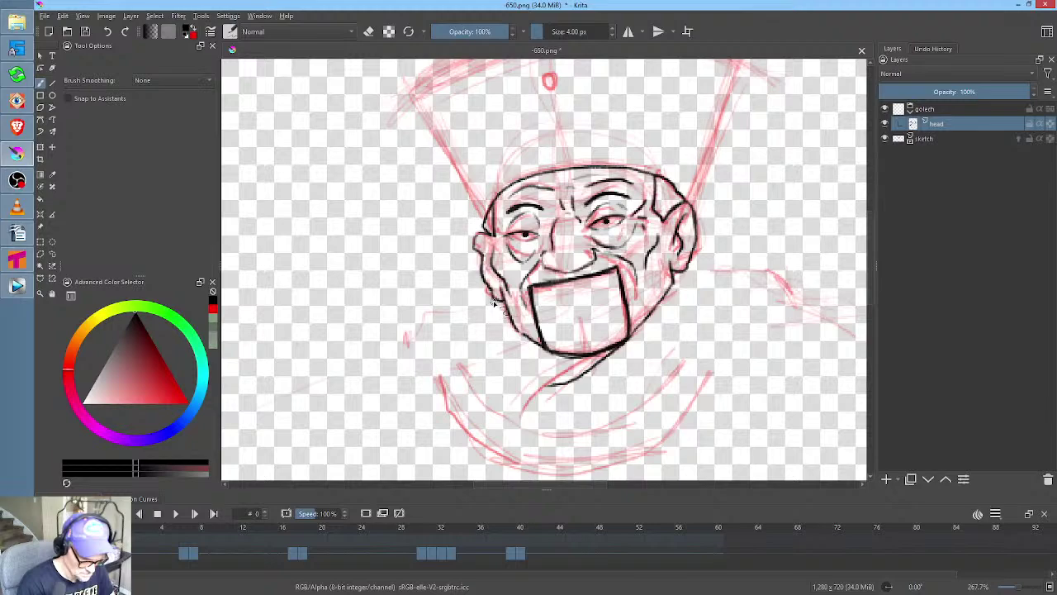
pyautogui.moveTo(488, 308)
pyautogui.mouseDown()
pyautogui.moveTo(479, 345)
pyautogui.moveTo(438, 334)
pyautogui.moveTo(440, 390)
pyautogui.mouseUp()
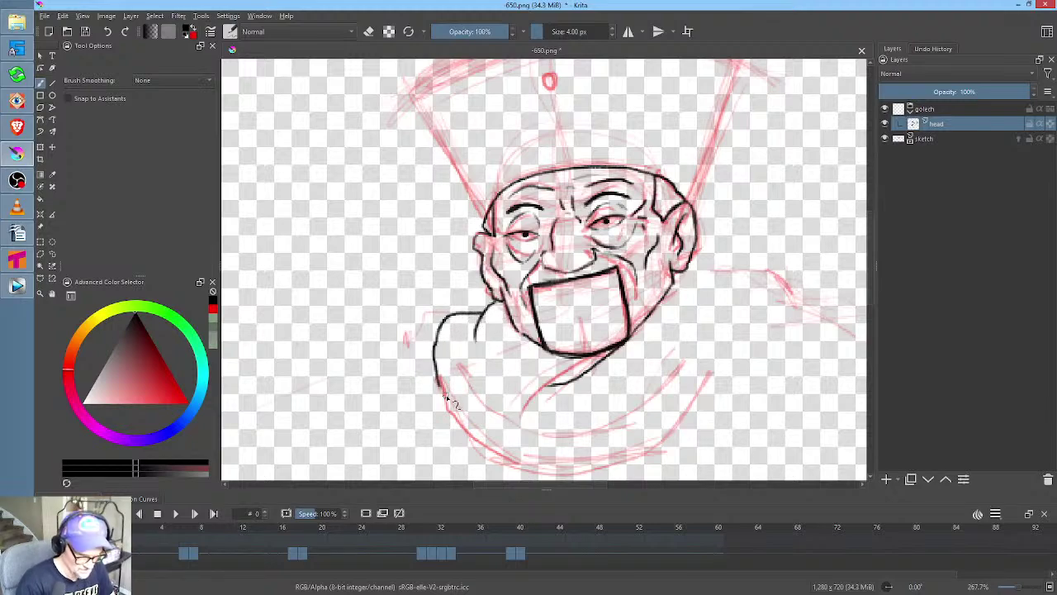
pyautogui.moveTo(685, 299); pyautogui.dragTo(657, 218)
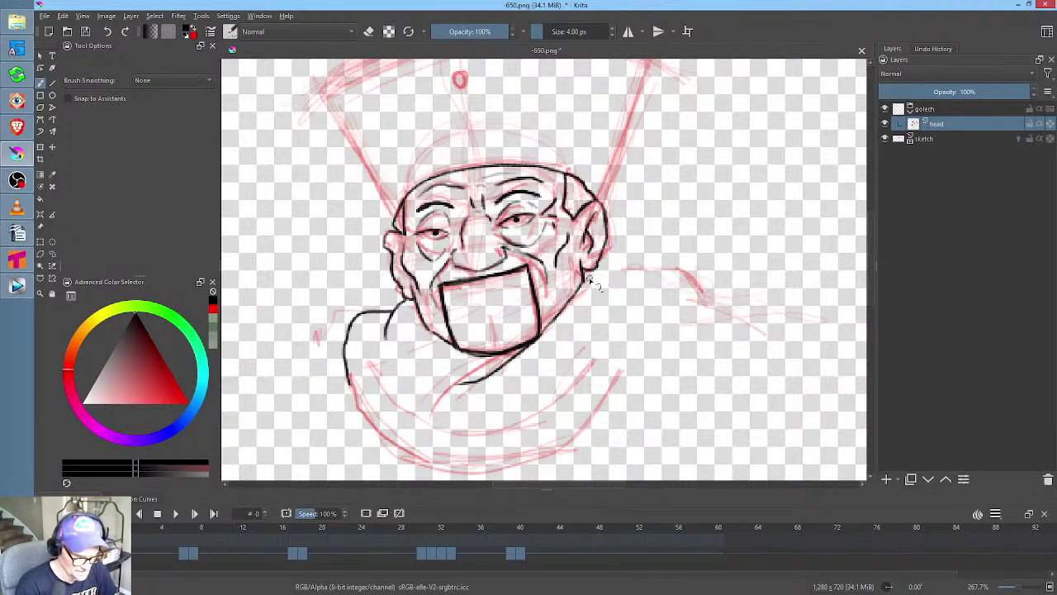
pyautogui.moveTo(623, 287)
pyautogui.mouseDown()
pyautogui.moveTo(680, 316)
pyautogui.moveTo(664, 355)
pyautogui.mouseUp()
pyautogui.moveTo(738, 295); pyautogui.dragTo(706, 281)
pyautogui.moveTo(394, 300)
pyautogui.mouseDown()
pyautogui.moveTo(441, 360)
pyautogui.moveTo(513, 381)
pyautogui.moveTo(612, 355)
pyautogui.moveTo(713, 261)
pyautogui.mouseUp()
# Add curved fabric fold lines inside the collar on both sides and beneath the chin
pyautogui.moveTo(652, 217); pyautogui.dragTo(558, 323)
pyautogui.moveTo(428, 279); pyautogui.dragTo(451, 324)
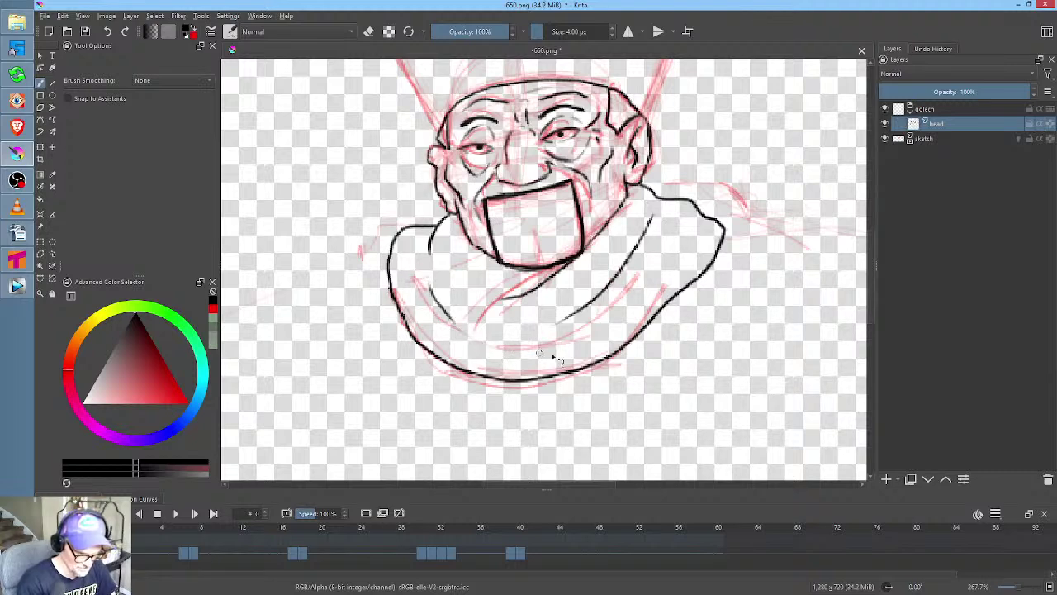
pyautogui.moveTo(563, 347); pyautogui.dragTo(656, 279)
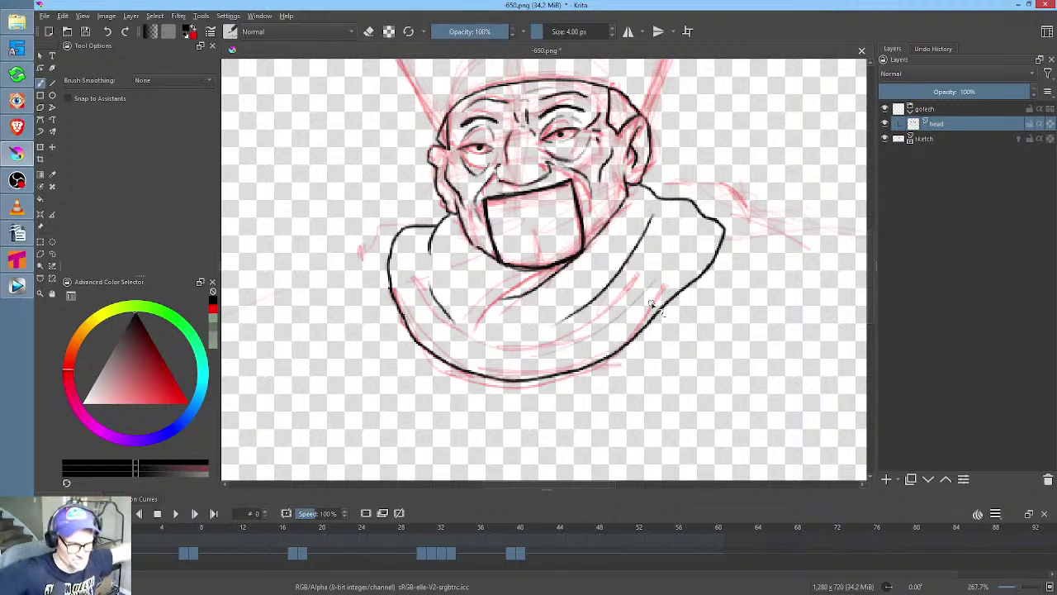
pyautogui.moveTo(679, 263); pyautogui.dragTo(666, 277)
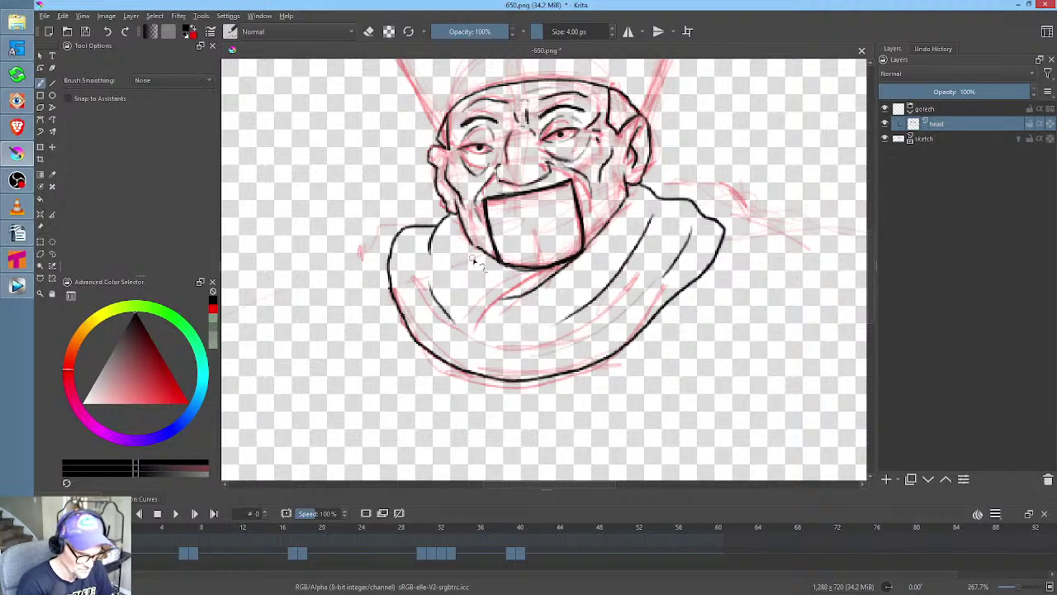
pyautogui.moveTo(468, 255); pyautogui.dragTo(491, 279)
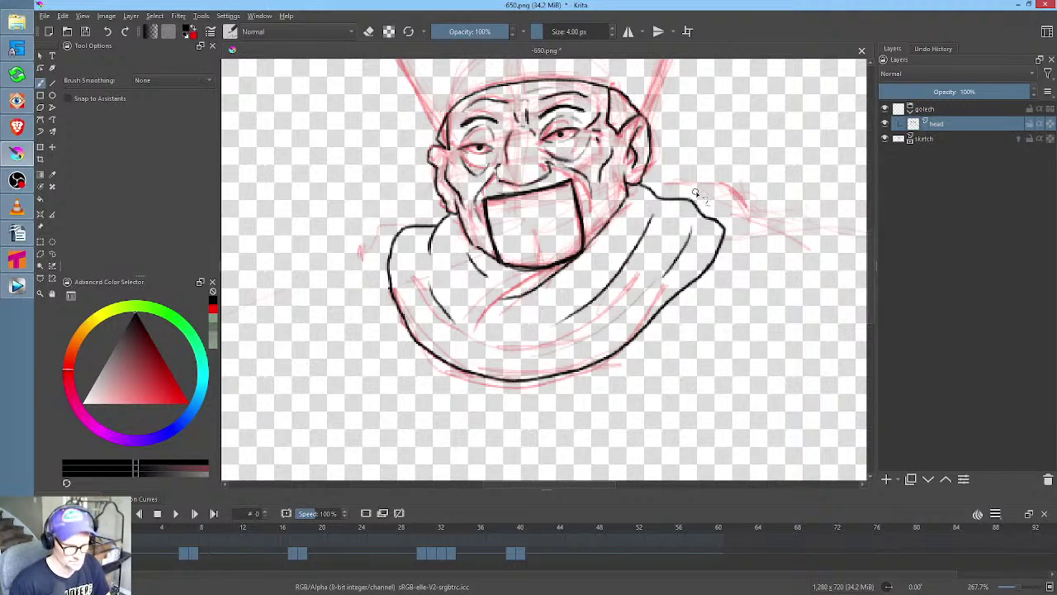
# Ink the two slanted side edges of the tall hat down to the head
pyautogui.scroll(-4, 695, 192)
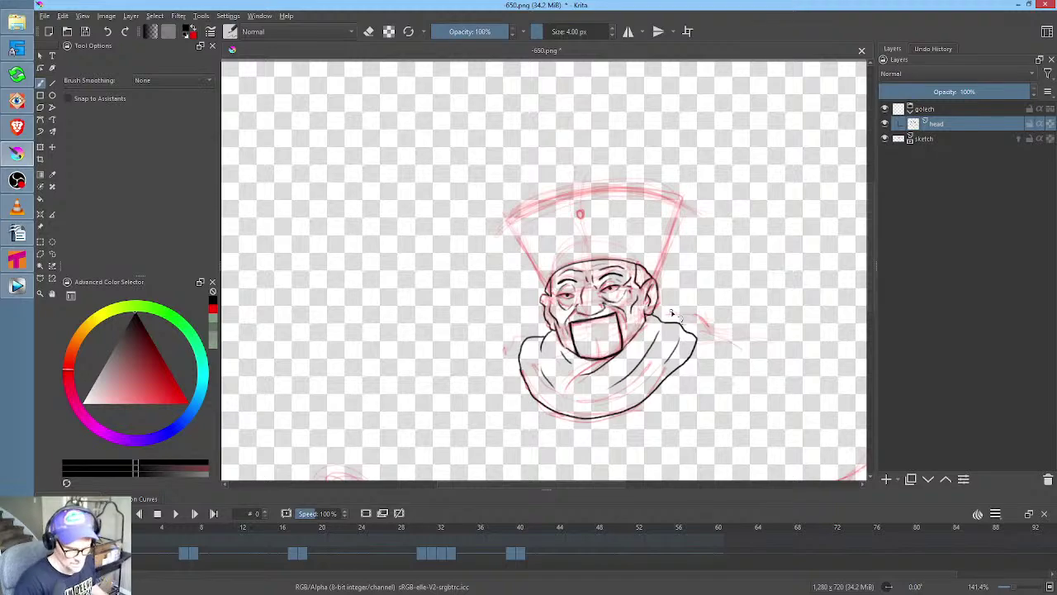
pyautogui.middleClick(669, 296)
pyautogui.scroll(4, 659, 227)
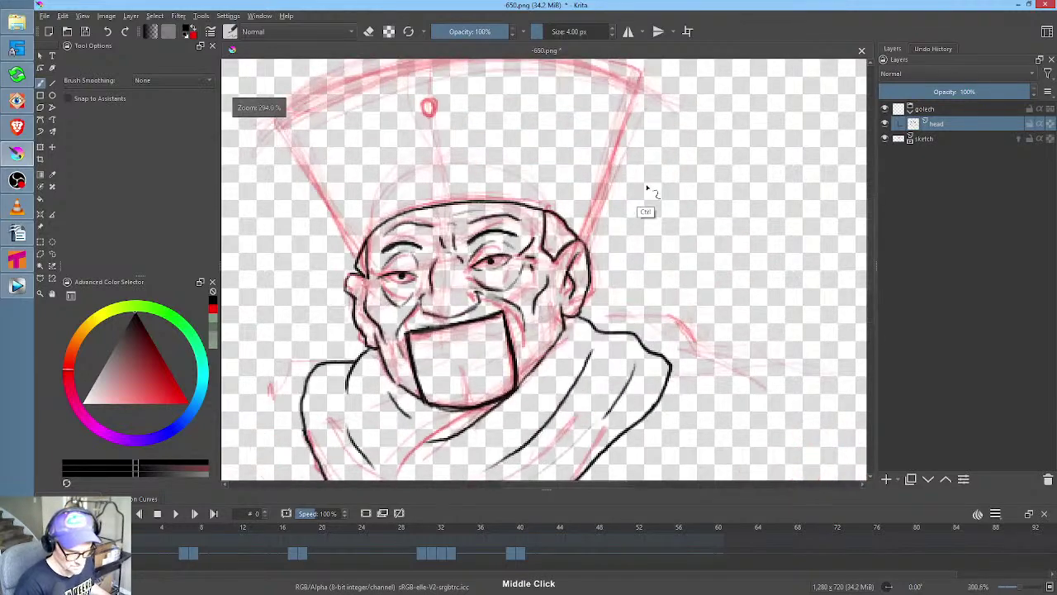
pyautogui.moveTo(654, 117)
pyautogui.mouseDown()
pyautogui.moveTo(627, 220)
pyautogui.moveTo(642, 155)
pyautogui.moveTo(598, 278)
pyautogui.mouseUp()
pyautogui.moveTo(292, 166); pyautogui.dragTo(373, 304)
# Try to ink the hat's curved top edge freehand as a narrow double-lined band
pyautogui.moveTo(617, 282); pyautogui.dragTo(598, 326)
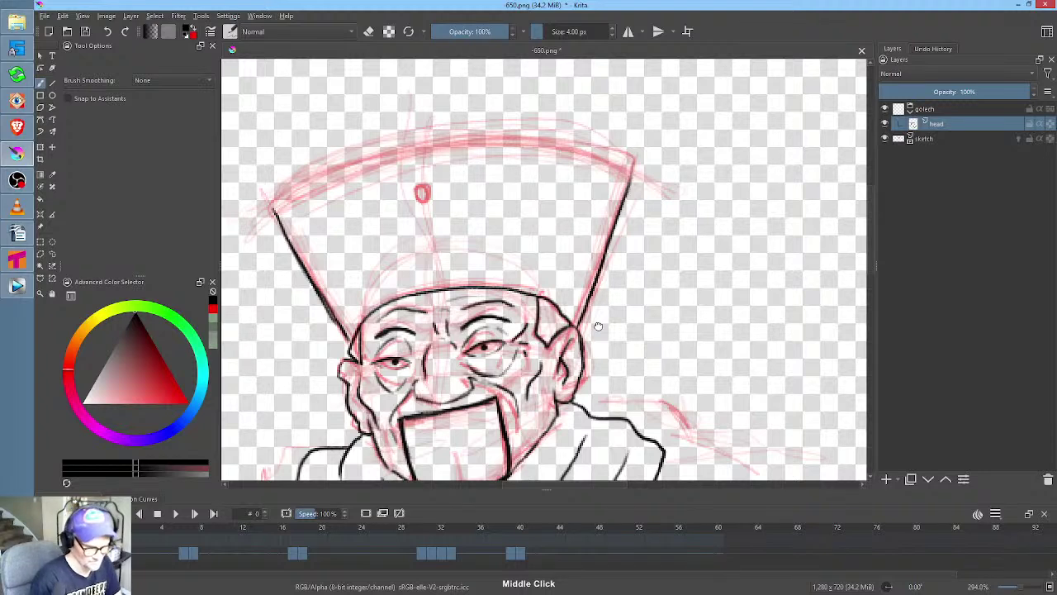
pyautogui.moveTo(275, 206)
pyautogui.mouseDown()
pyautogui.moveTo(385, 166)
pyautogui.moveTo(587, 166)
pyautogui.moveTo(628, 180)
pyautogui.mouseUp()
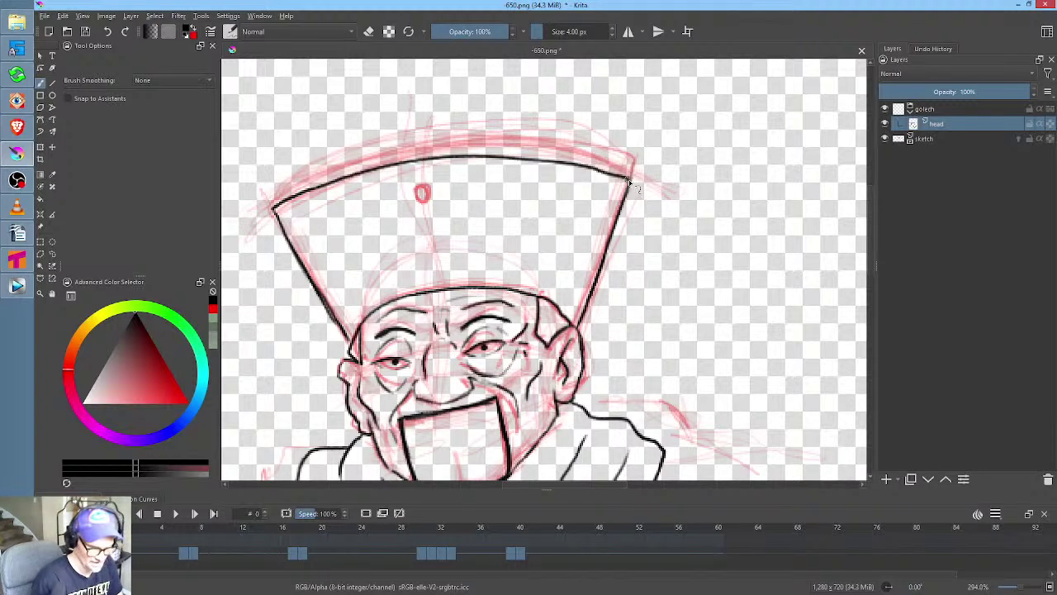
pyautogui.moveTo(275, 208)
pyautogui.mouseDown()
pyautogui.moveTo(298, 176)
pyautogui.moveTo(415, 152)
pyautogui.moveTo(579, 149)
pyautogui.moveTo(633, 174)
pyautogui.mouseUp()
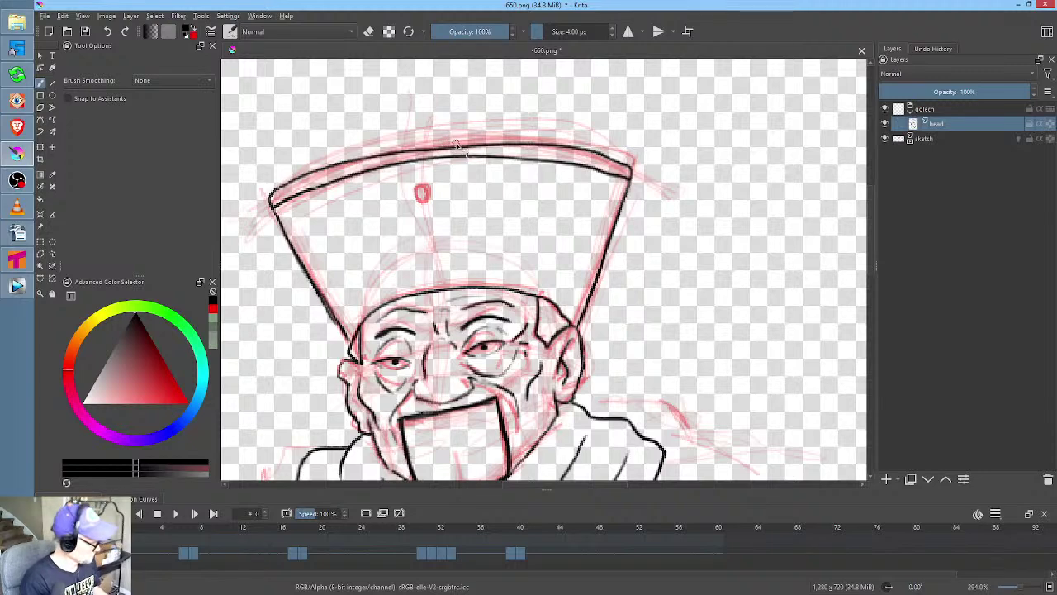
# Erase the freehand lines of the hat's top band from the head layer
pyautogui.press('e')
pyautogui.moveTo(420, 143)
pyautogui.mouseDown()
pyautogui.moveTo(516, 140)
pyautogui.moveTo(505, 136)
pyautogui.moveTo(638, 161)
pyautogui.moveTo(586, 144)
pyautogui.moveTo(394, 137)
pyautogui.moveTo(441, 133)
pyautogui.moveTo(446, 145)
pyautogui.moveTo(355, 154)
pyautogui.moveTo(266, 198)
pyautogui.mouseUp()
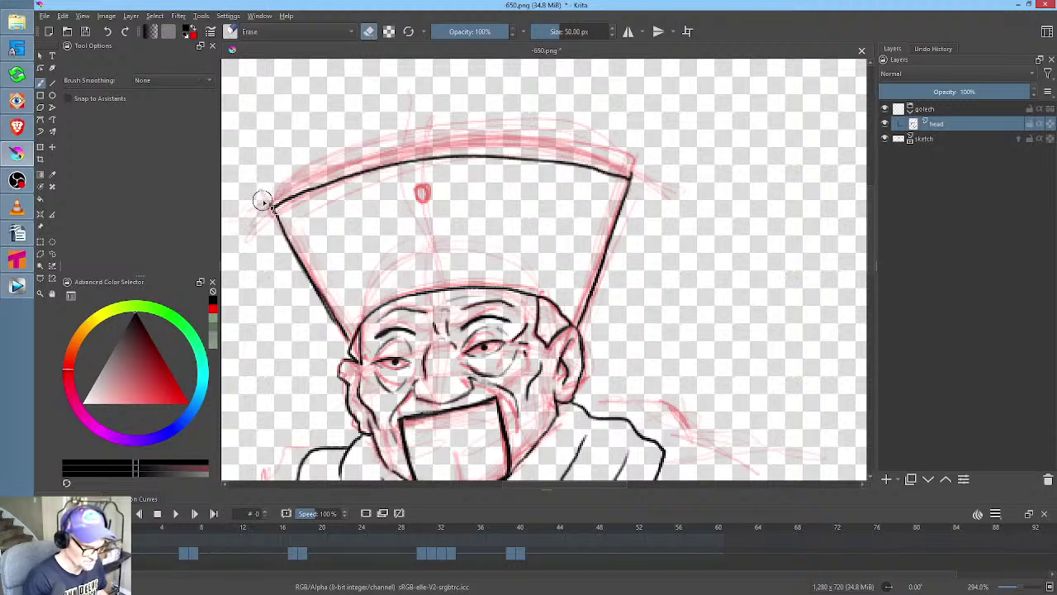
pyautogui.moveTo(628, 161)
pyautogui.mouseDown()
pyautogui.moveTo(549, 157)
pyautogui.moveTo(407, 158)
pyautogui.moveTo(288, 178)
pyautogui.mouseUp()
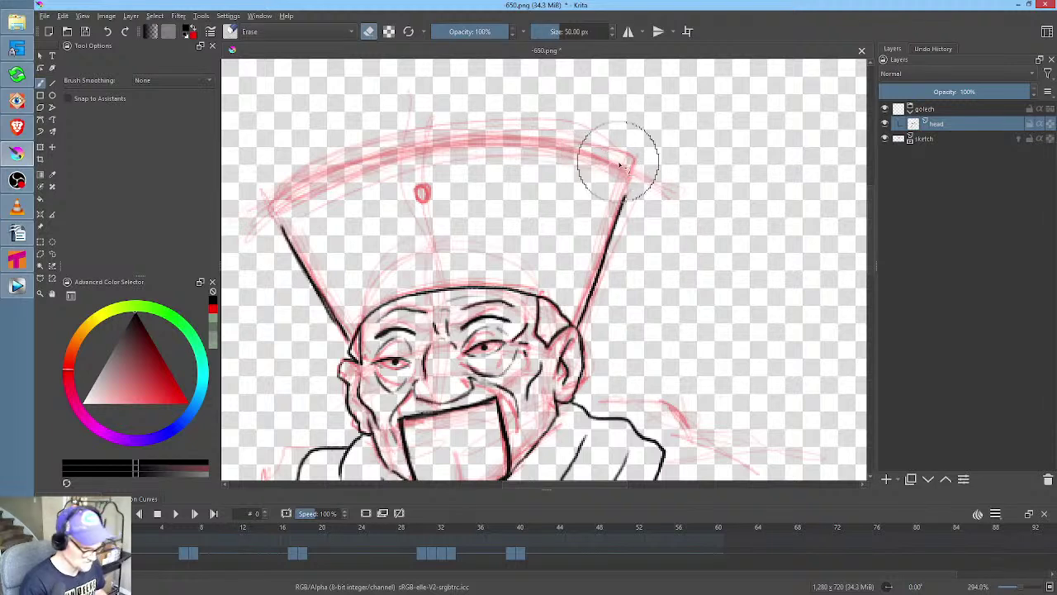
# Redraw the upper ends of both hat side lines up to the sketched corners
pyautogui.press('e')
pyautogui.moveTo(632, 173)
pyautogui.mouseDown()
pyautogui.moveTo(628, 198)
pyautogui.moveTo(632, 170)
pyautogui.mouseUp()
pyautogui.moveTo(285, 211); pyautogui.dragTo(285, 234)
# Ink the hat's curved top band with two parallel Bezier curves and outline the small round button below it
pyautogui.click(41, 121)
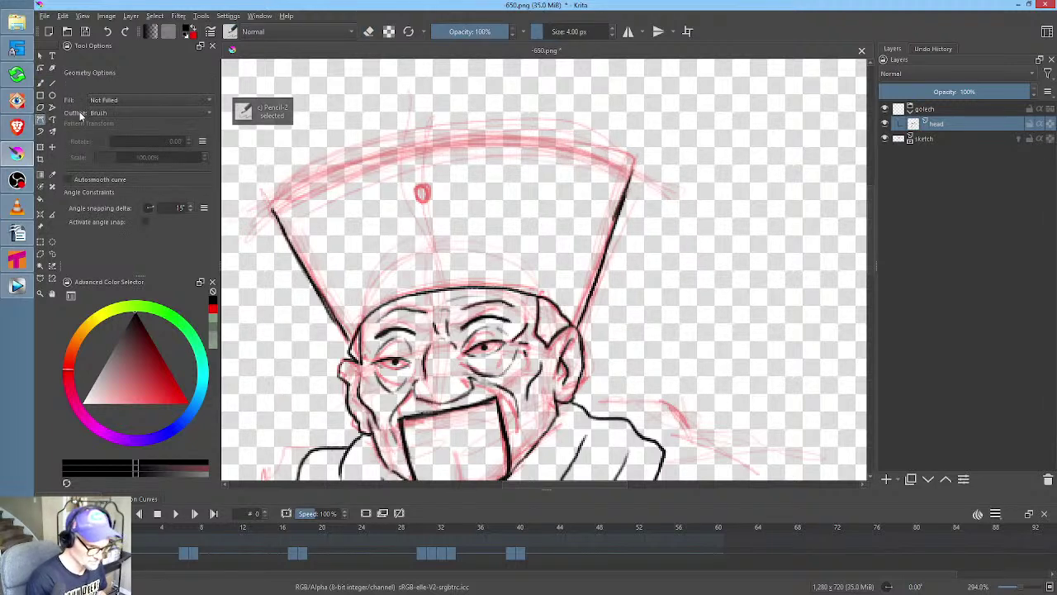
pyautogui.moveTo(273, 208); pyautogui.dragTo(832, 242)
pyautogui.press('Return')
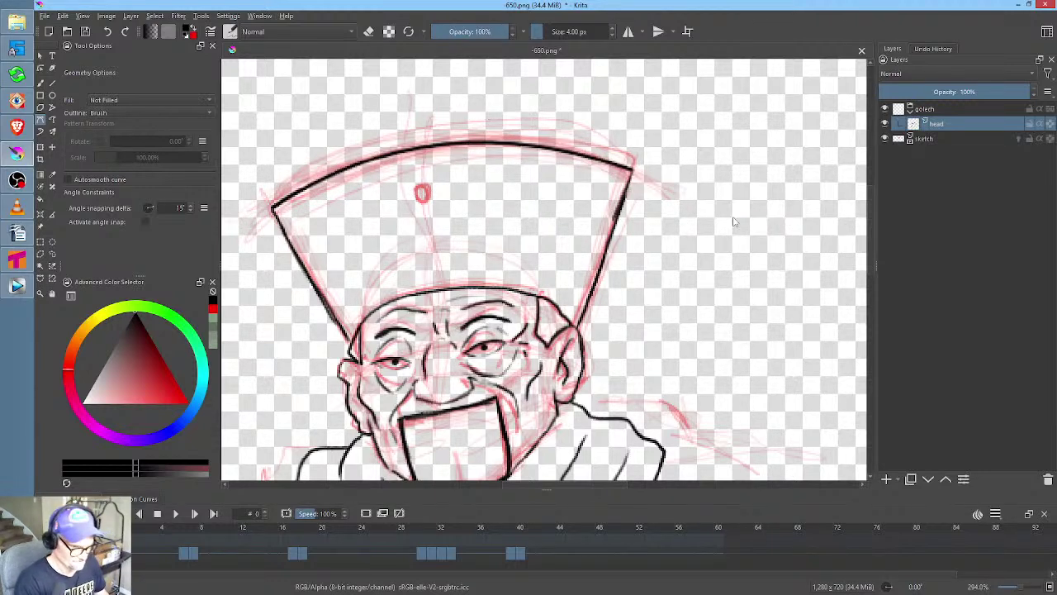
pyautogui.click(273, 200)
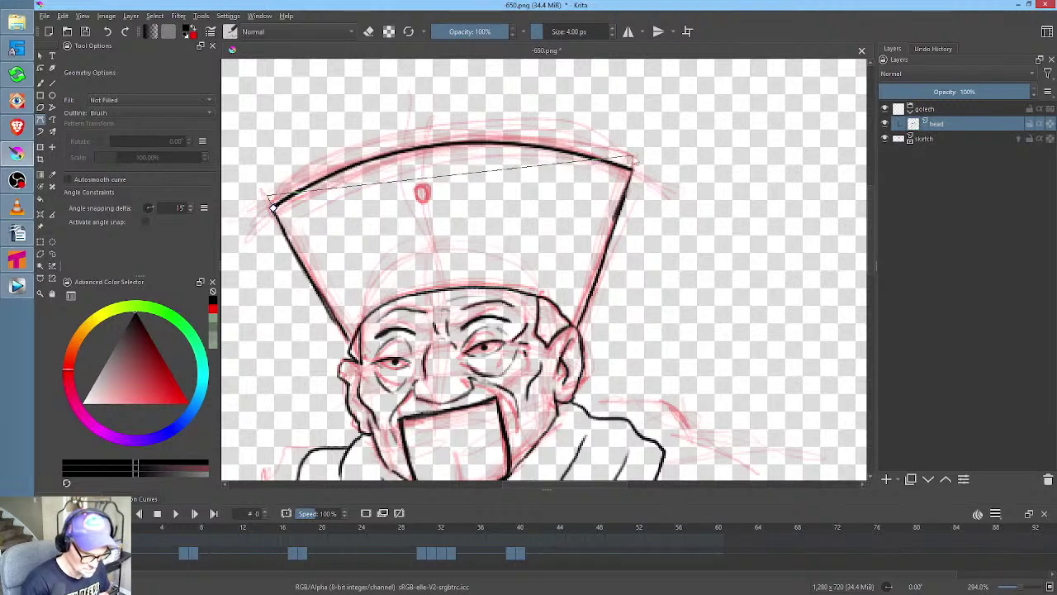
pyautogui.moveTo(633, 160); pyautogui.dragTo(821, 235)
pyautogui.press('Return')
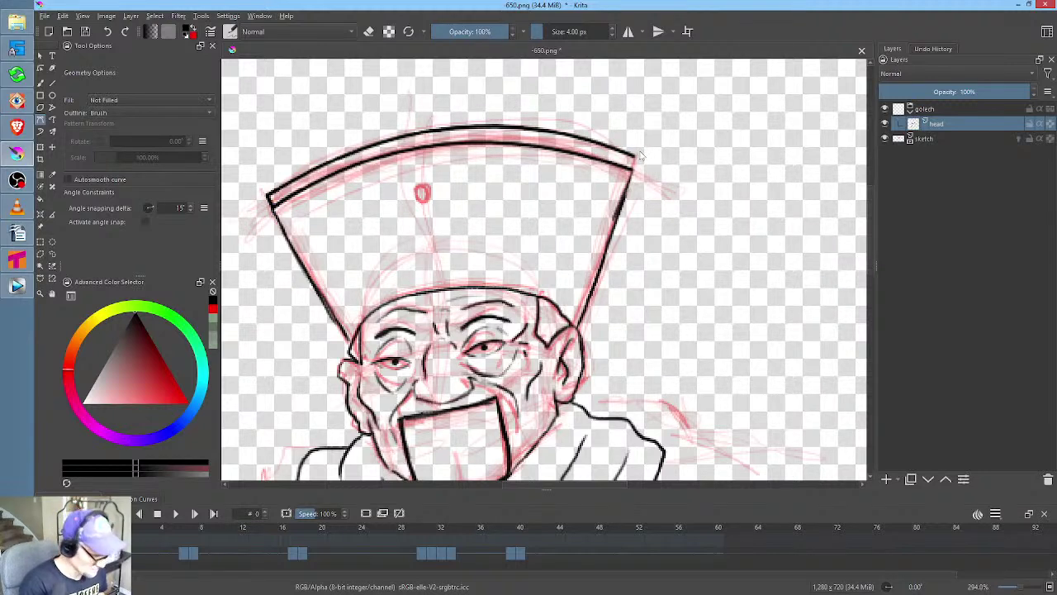
pyautogui.press('b')
pyautogui.moveTo(419, 184); pyautogui.dragTo(428, 191)
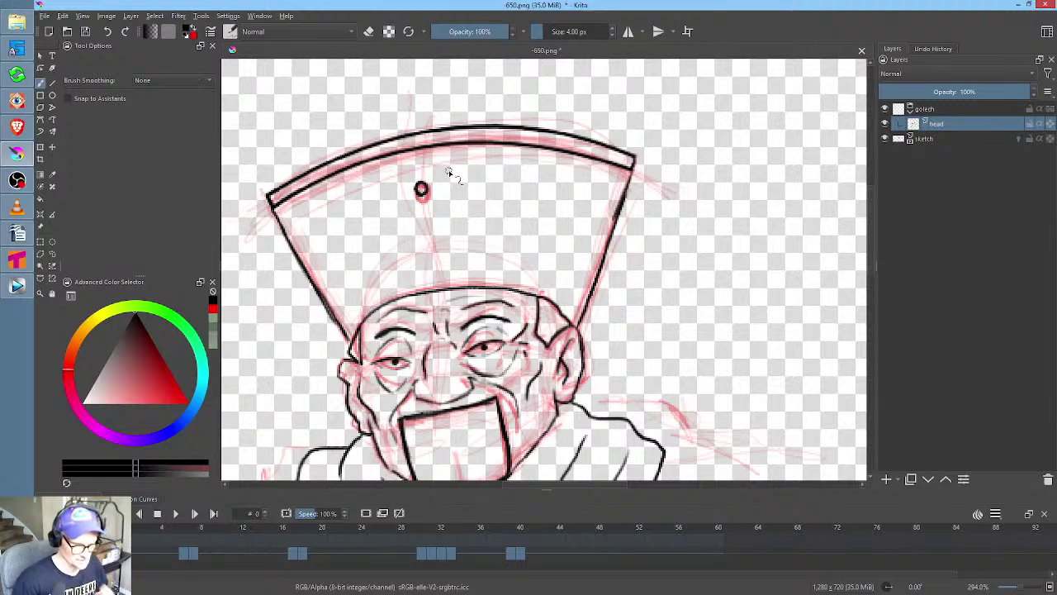
# Hide the sketch layer and save the drawing as a PNG image together with a Krita file
pyautogui.click(885, 138)
pyautogui.scroll(-4, 708, 226)
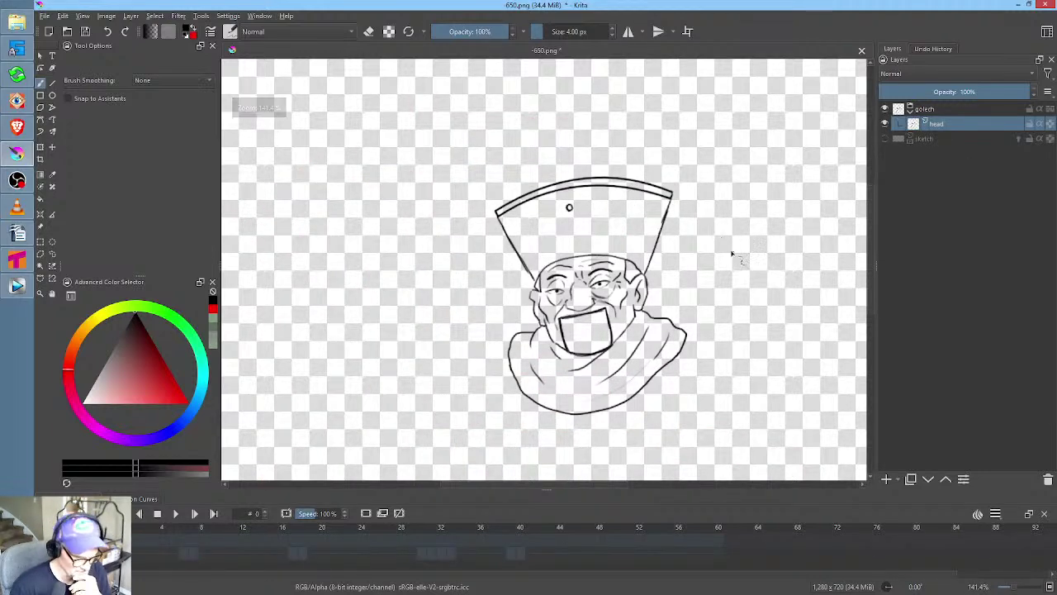
pyautogui.moveTo(699, 237)
pyautogui.mouseDown()
pyautogui.moveTo(686, 207)
pyautogui.moveTo(675, 221)
pyautogui.mouseUp()
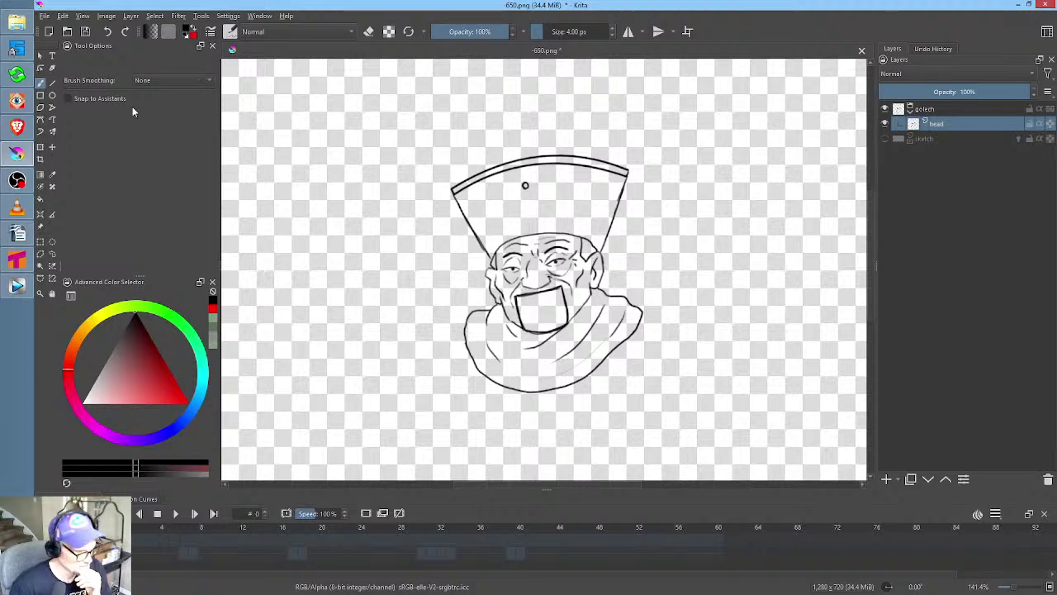
pyautogui.hotkey('ctrl', 's')
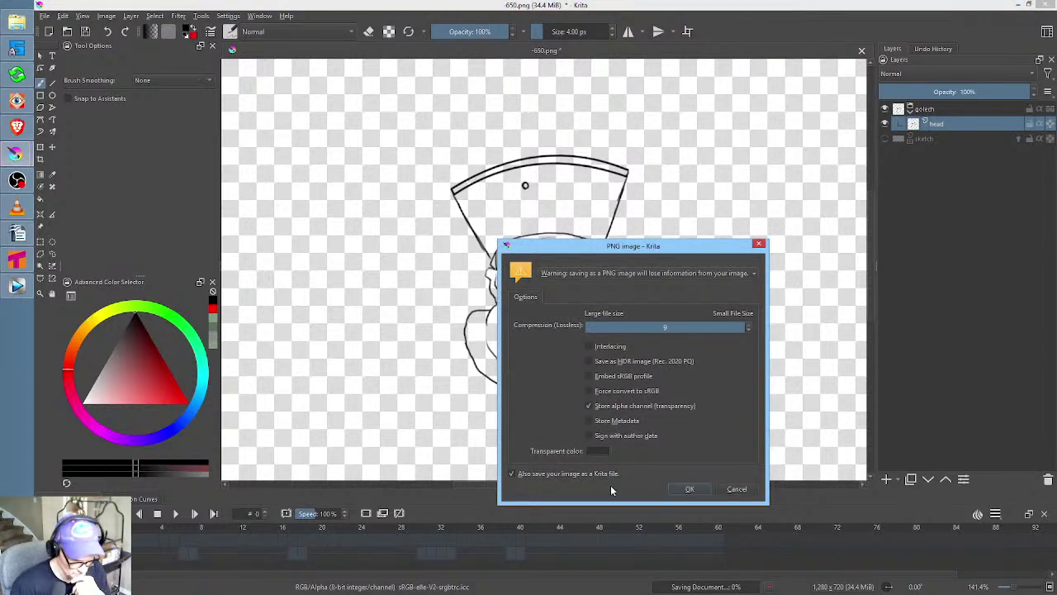
pyautogui.click(692, 489)
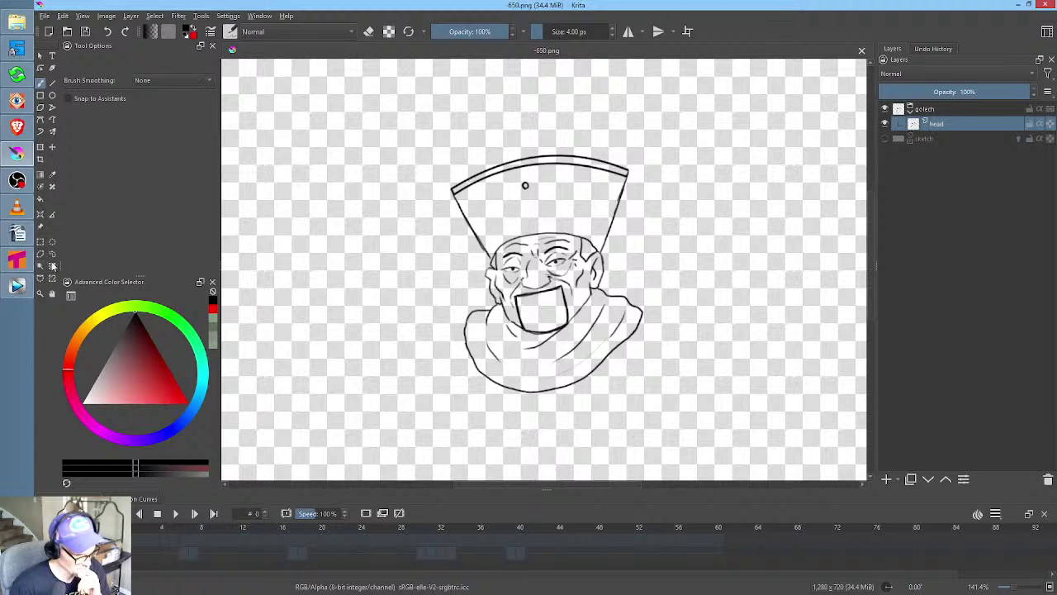
# Set the freehand brush colour to bright green
pyautogui.click(42, 187)
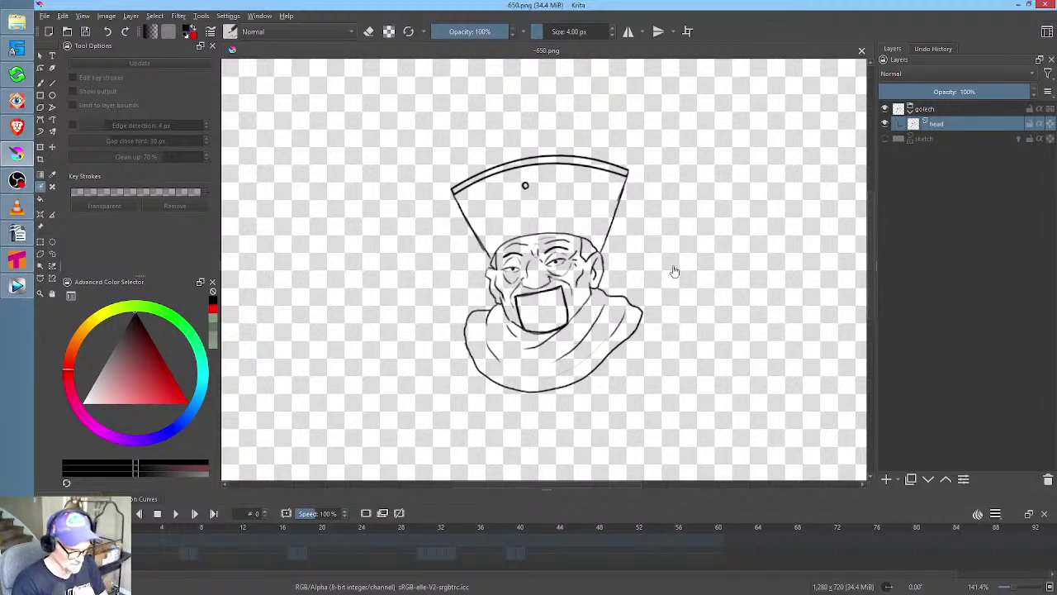
pyautogui.press('b')
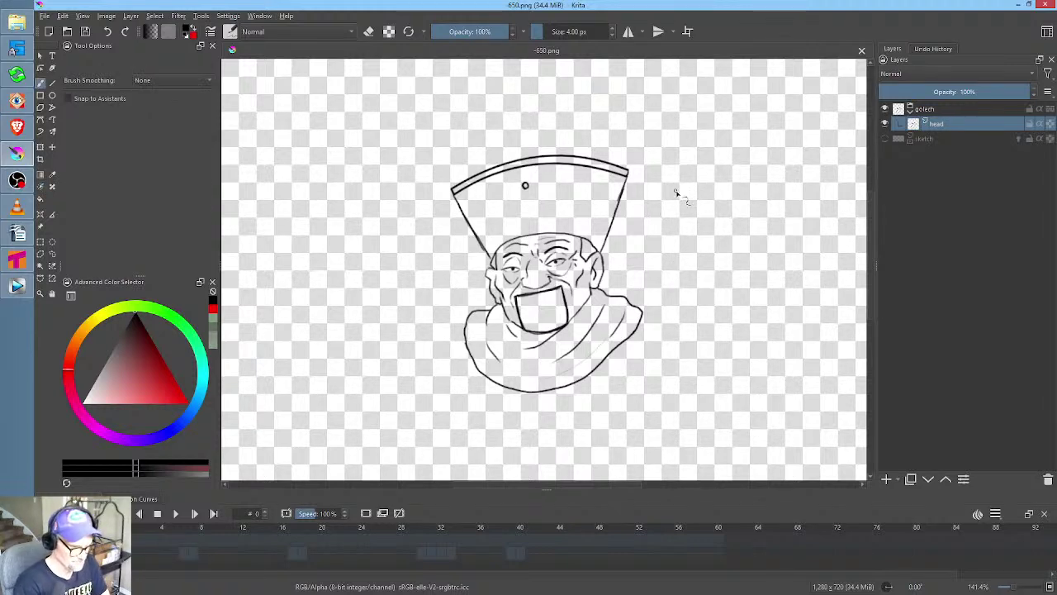
pyautogui.click(204, 382)
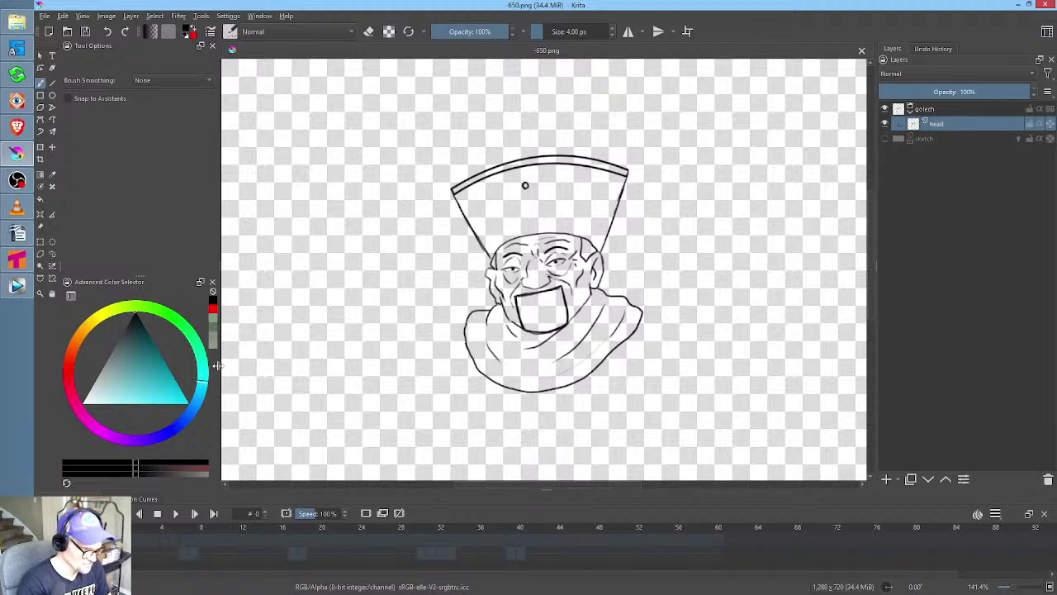
pyautogui.click(199, 400)
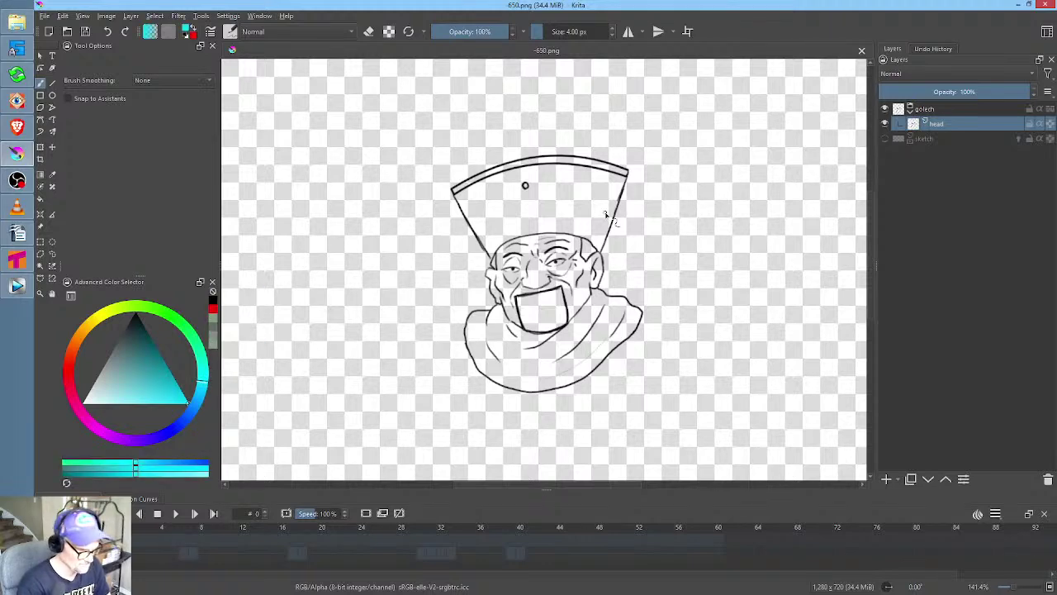
pyautogui.click(185, 327)
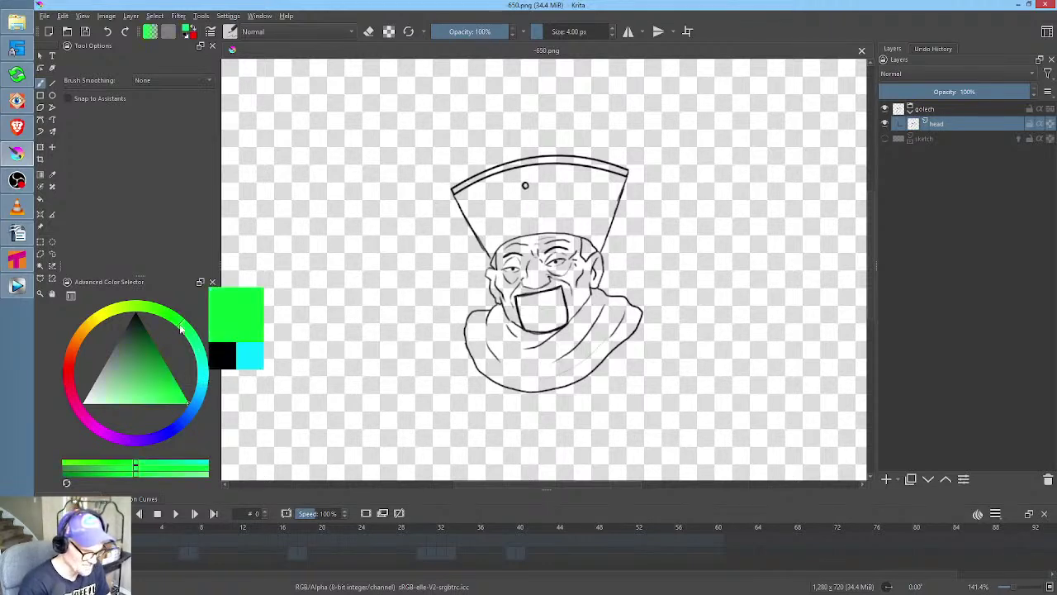
pyautogui.moveTo(502, 122)
pyautogui.mouseDown()
pyautogui.moveTo(622, 124)
pyautogui.moveTo(668, 181)
pyautogui.moveTo(680, 259)
pyautogui.moveTo(606, 411)
pyautogui.moveTo(402, 403)
pyautogui.moveTo(392, 204)
pyautogui.moveTo(475, 121)
pyautogui.moveTo(506, 108)
pyautogui.mouseUp()
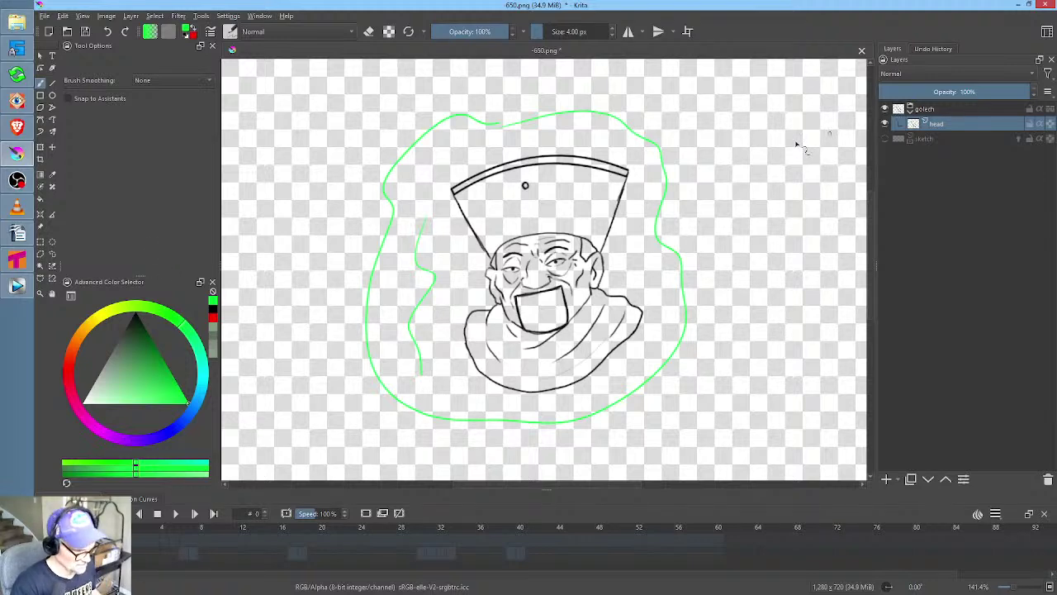
pyautogui.hotkey('ctrl', 'z')
pyautogui.hotkey('ctrl', 'z')
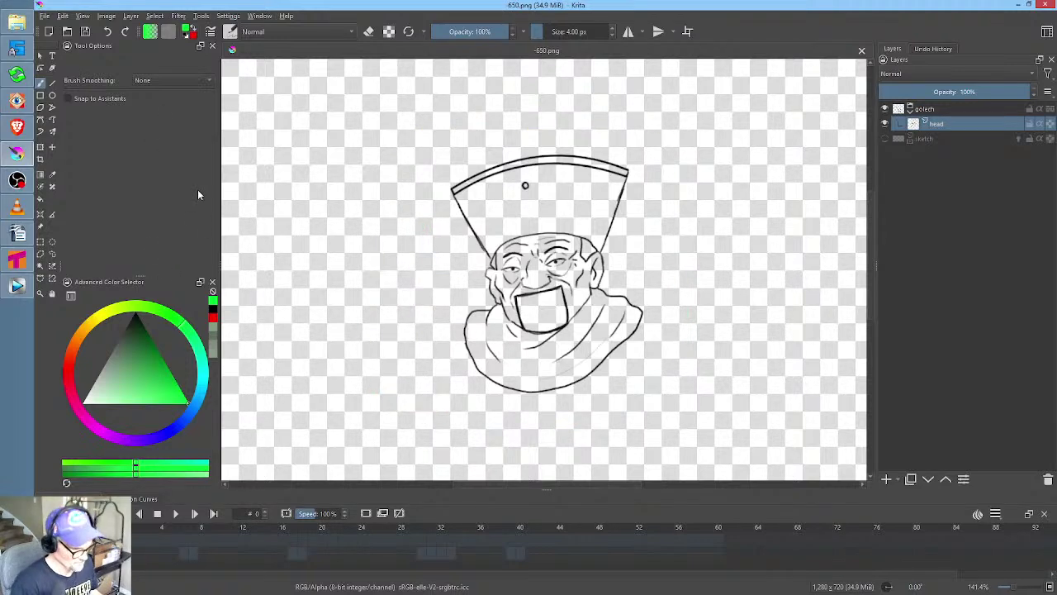
# Add a colorize mask to the head layer and mark the background around the whole figure with bright green key strokes
pyautogui.click(40, 186)
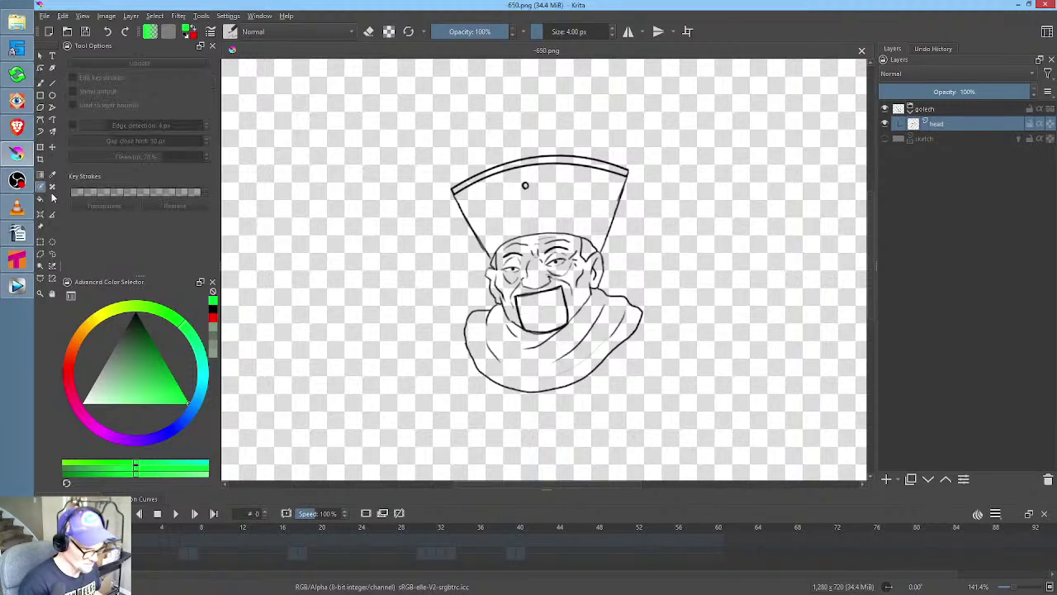
pyautogui.click(676, 261)
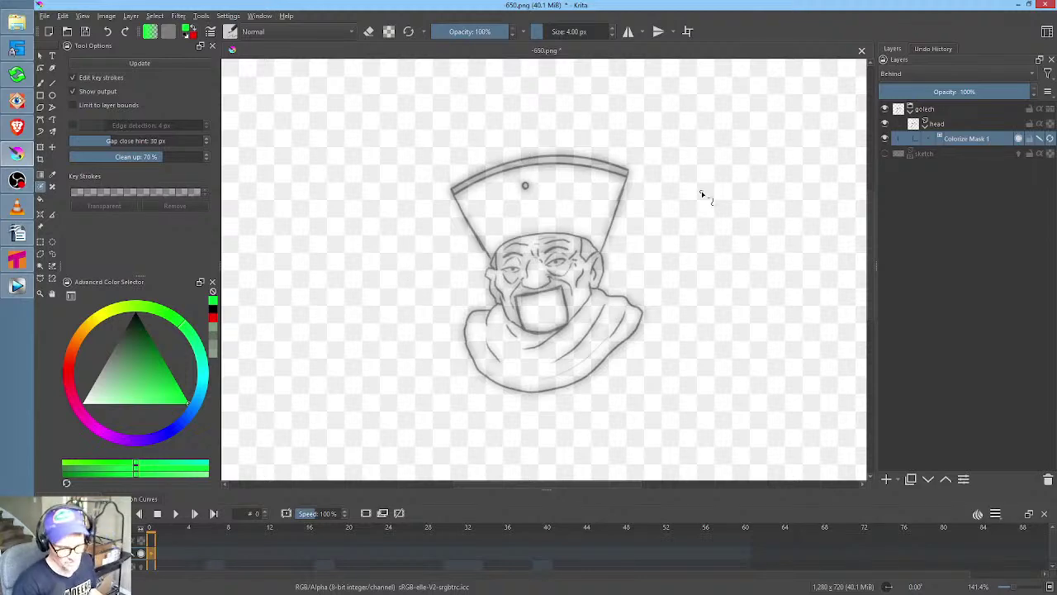
pyautogui.moveTo(604, 309); pyautogui.dragTo(693, 277)
pyautogui.press('b')
pyautogui.moveTo(735, 93)
pyautogui.mouseDown()
pyautogui.moveTo(715, 166)
pyautogui.moveTo(755, 236)
pyautogui.moveTo(767, 328)
pyautogui.moveTo(704, 417)
pyautogui.mouseUp()
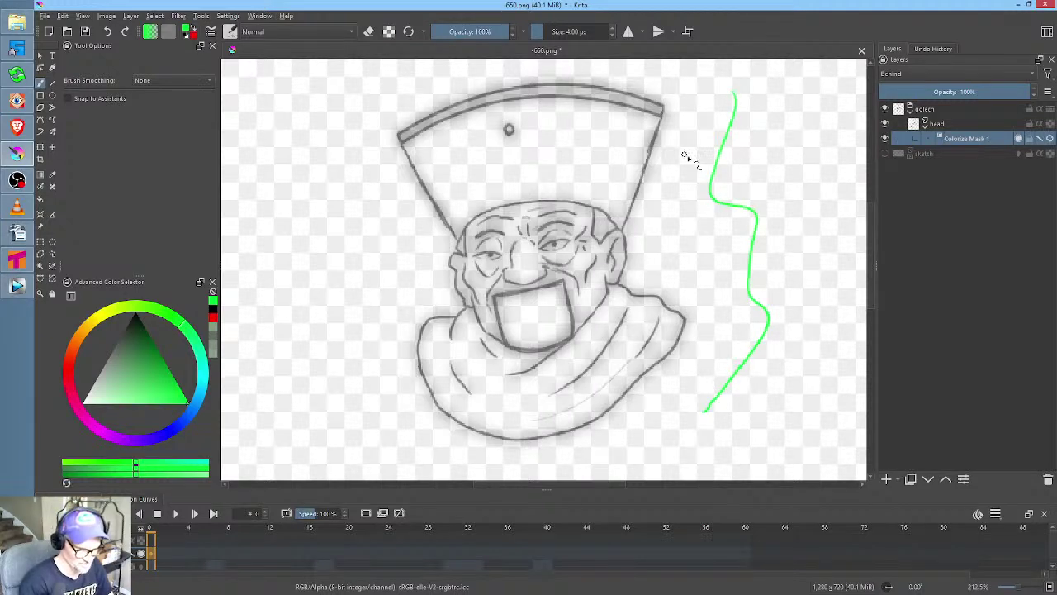
pyautogui.moveTo(682, 157); pyautogui.dragTo(728, 163)
pyautogui.moveTo(715, 99)
pyautogui.mouseDown()
pyautogui.moveTo(500, 72)
pyautogui.moveTo(372, 149)
pyautogui.mouseUp()
pyautogui.moveTo(353, 198)
pyautogui.mouseDown()
pyautogui.moveTo(405, 311)
pyautogui.moveTo(382, 429)
pyautogui.mouseUp()
pyautogui.moveTo(766, 282); pyautogui.dragTo(761, 217)
pyautogui.moveTo(394, 395)
pyautogui.mouseDown()
pyautogui.moveTo(474, 443)
pyautogui.moveTo(588, 443)
pyautogui.moveTo(652, 424)
pyautogui.moveTo(656, 438)
pyautogui.moveTo(692, 389)
pyautogui.mouseUp()
pyautogui.moveTo(790, 365); pyautogui.dragTo(737, 415)
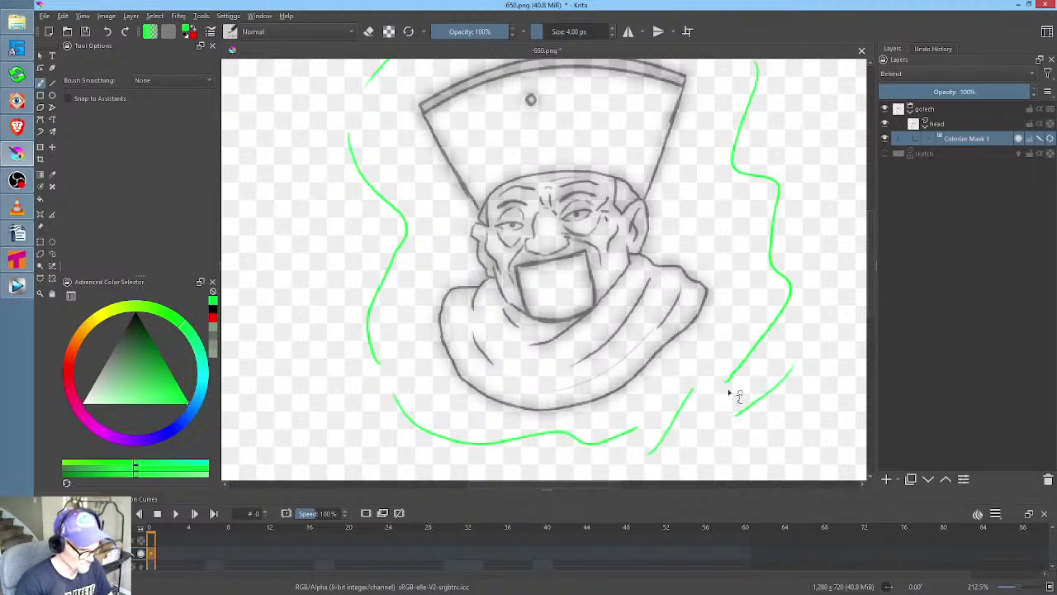
# Mark the face, cheek and mouth plate with pale beige skin-tone key strokes on the colorize mask
pyautogui.click(110, 388)
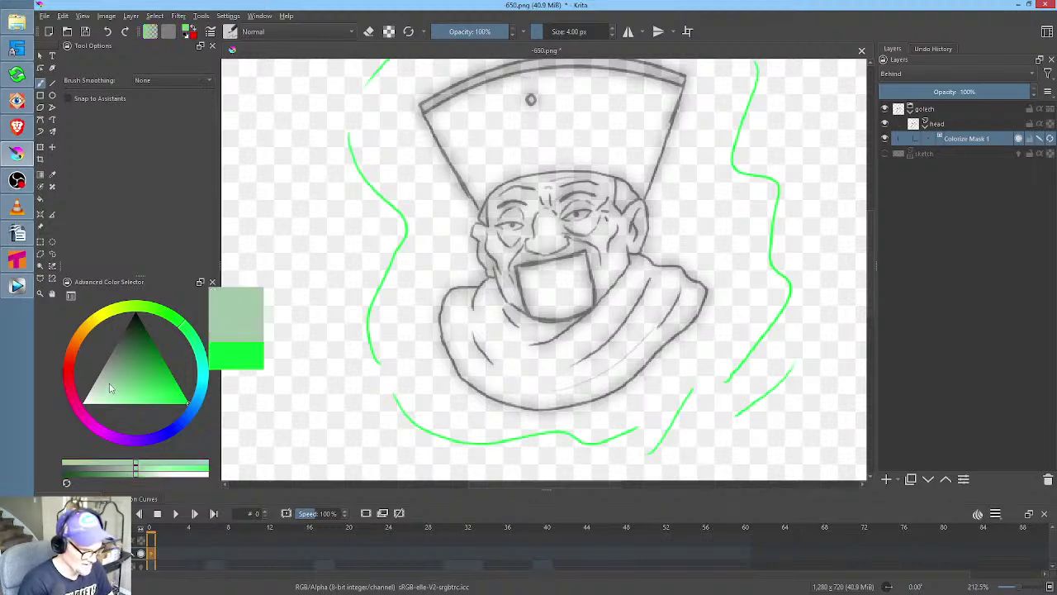
pyautogui.click(82, 335)
pyautogui.click(102, 382)
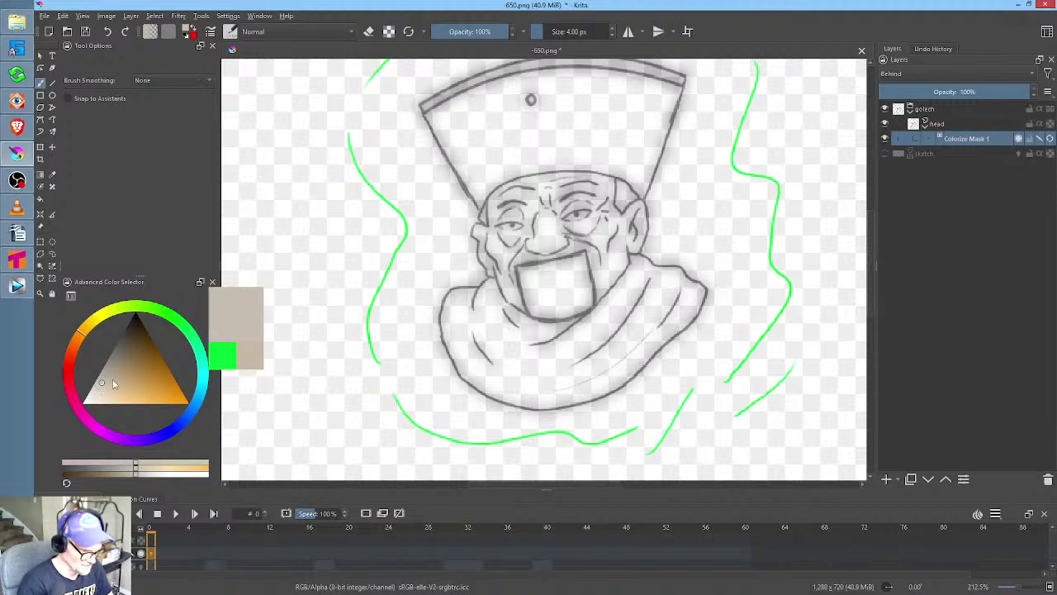
pyautogui.click(108, 393)
pyautogui.moveTo(543, 286); pyautogui.dragTo(580, 276)
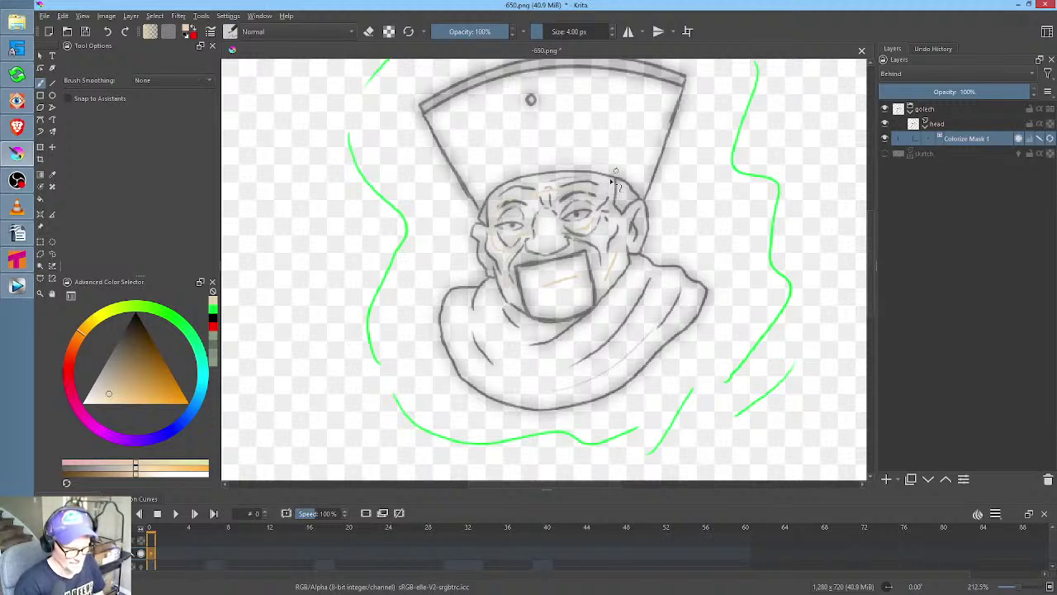
# Mark the eyes with a near-white key stroke on the colorize mask
pyautogui.click(92, 395)
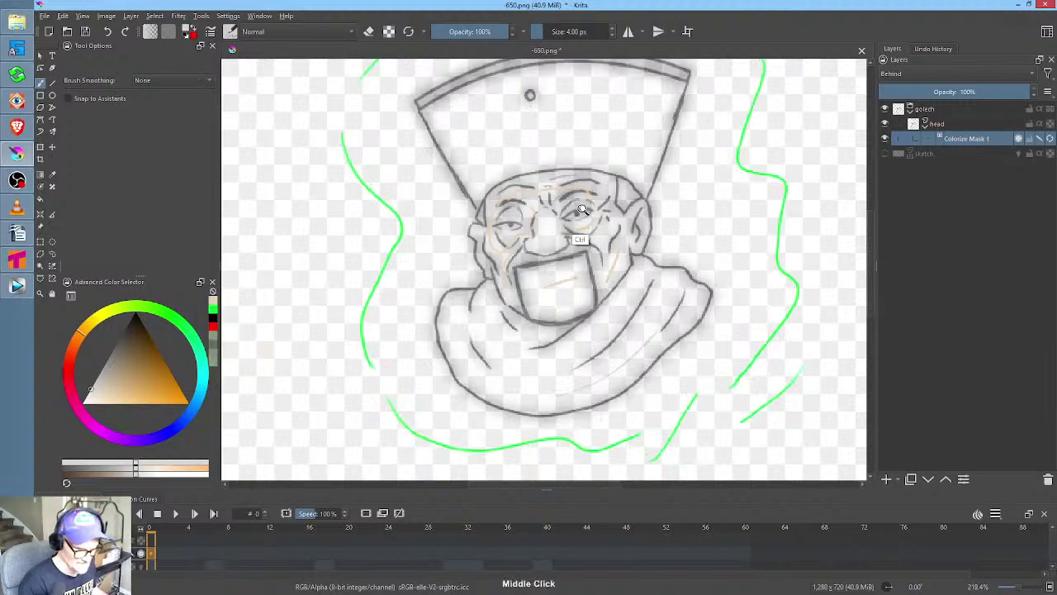
pyautogui.scroll(5, 556, 226)
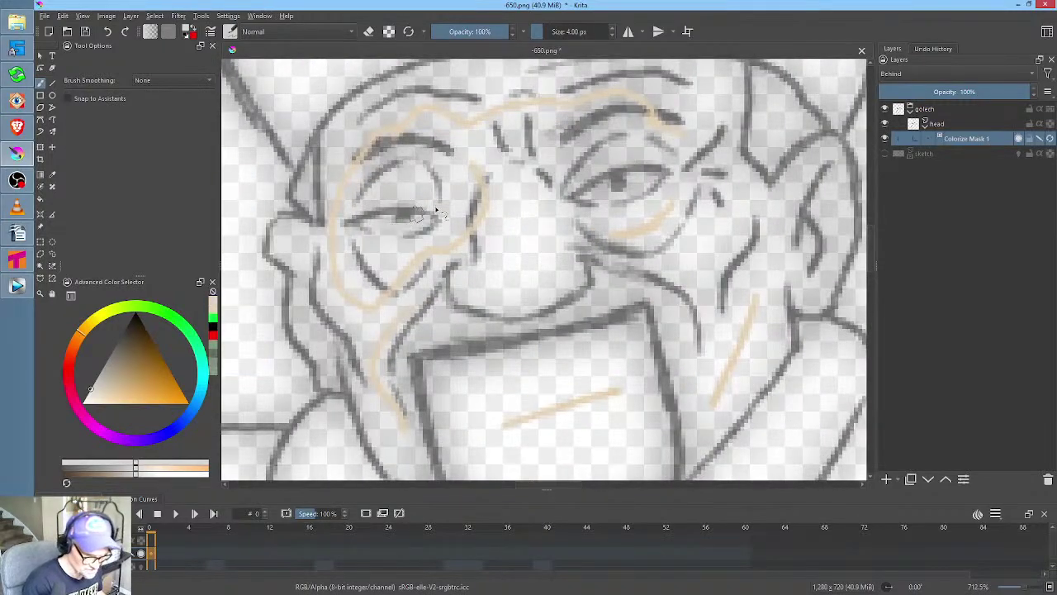
pyautogui.scroll(-5, 650, 172)
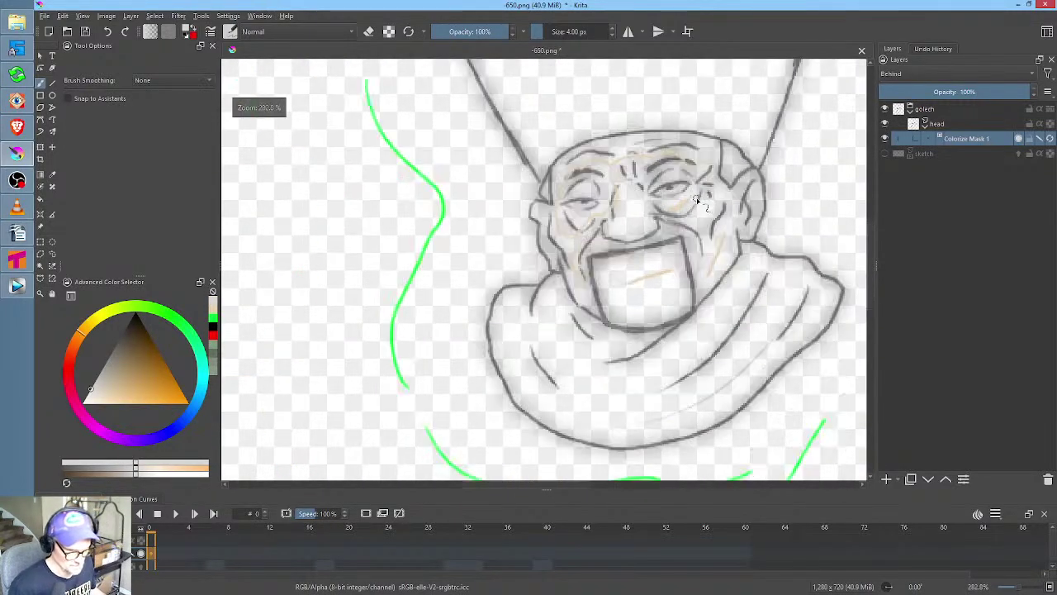
pyautogui.moveTo(696, 200); pyautogui.dragTo(601, 250)
# Mark the body of the hat with a muted blue key stroke
pyautogui.click(191, 407)
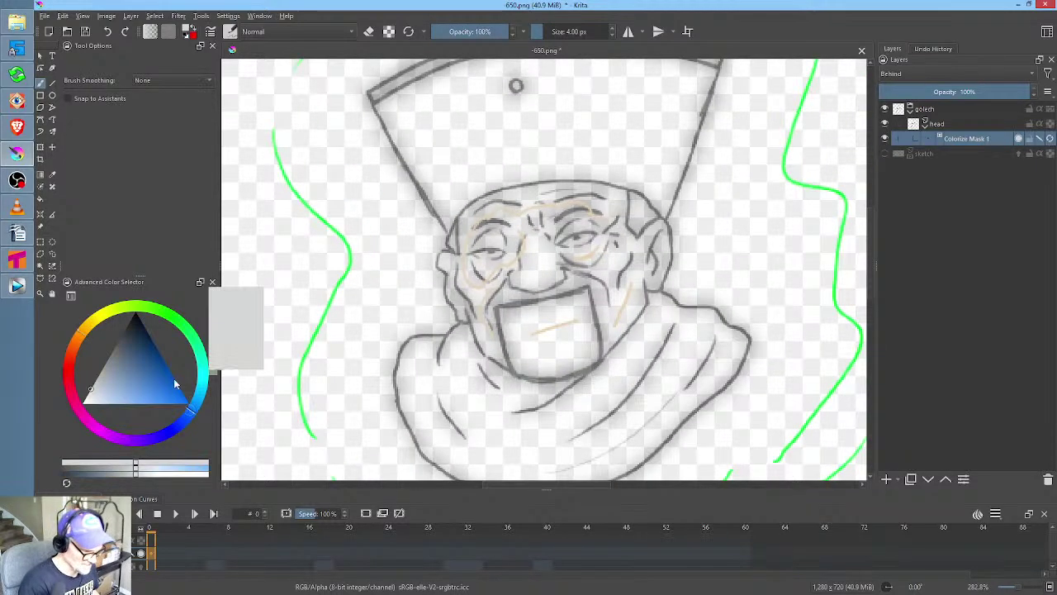
pyautogui.click(139, 358)
pyautogui.moveTo(492, 149); pyautogui.dragTo(609, 109)
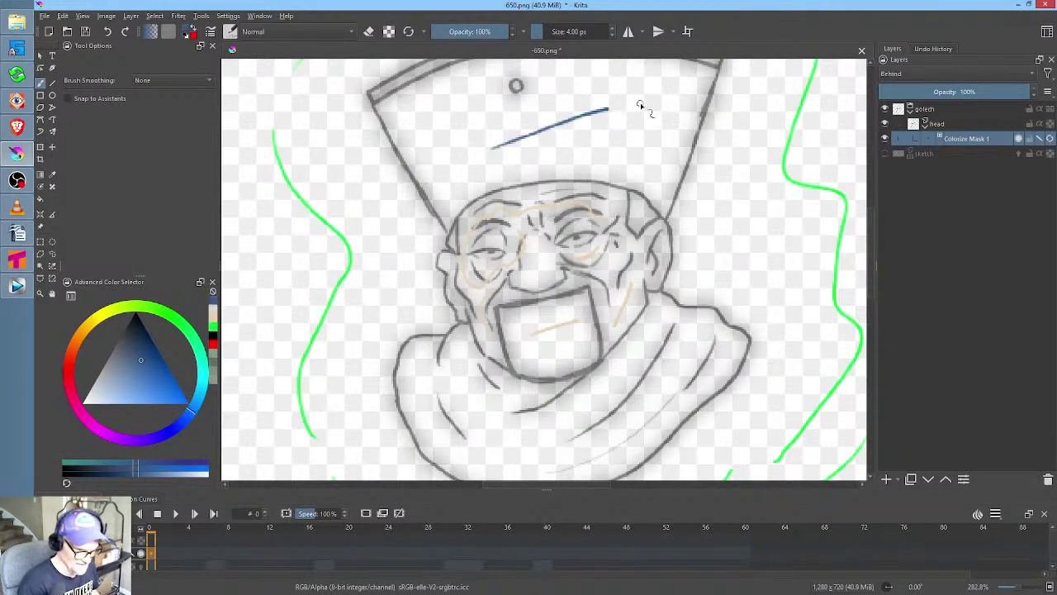
# Mark the hat's round button and its curved top band with bright yellow key strokes
pyautogui.click(101, 320)
pyautogui.click(515, 85)
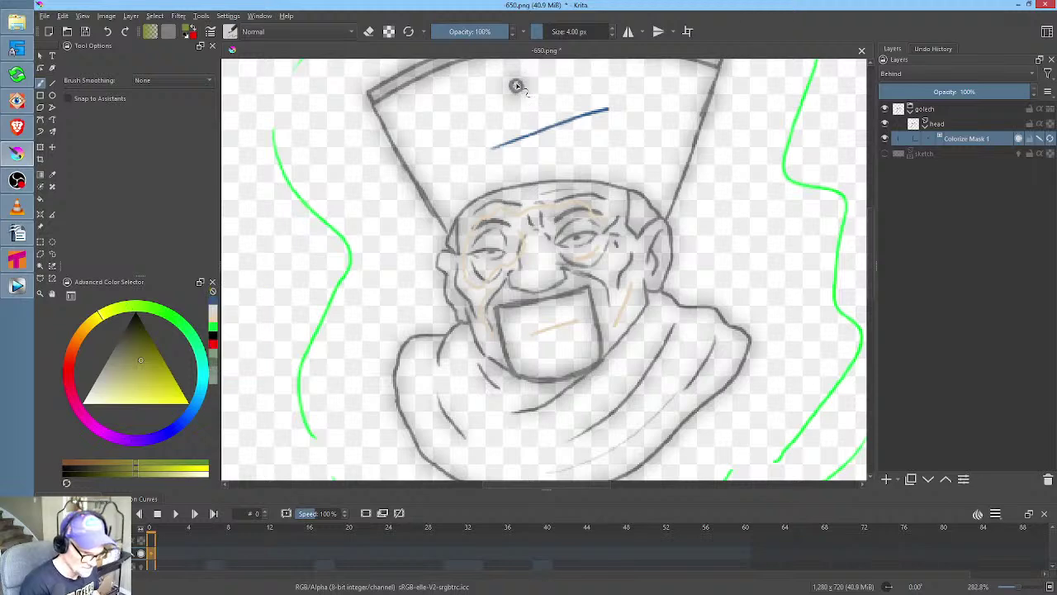
pyautogui.moveTo(370, 163); pyautogui.dragTo(373, 227)
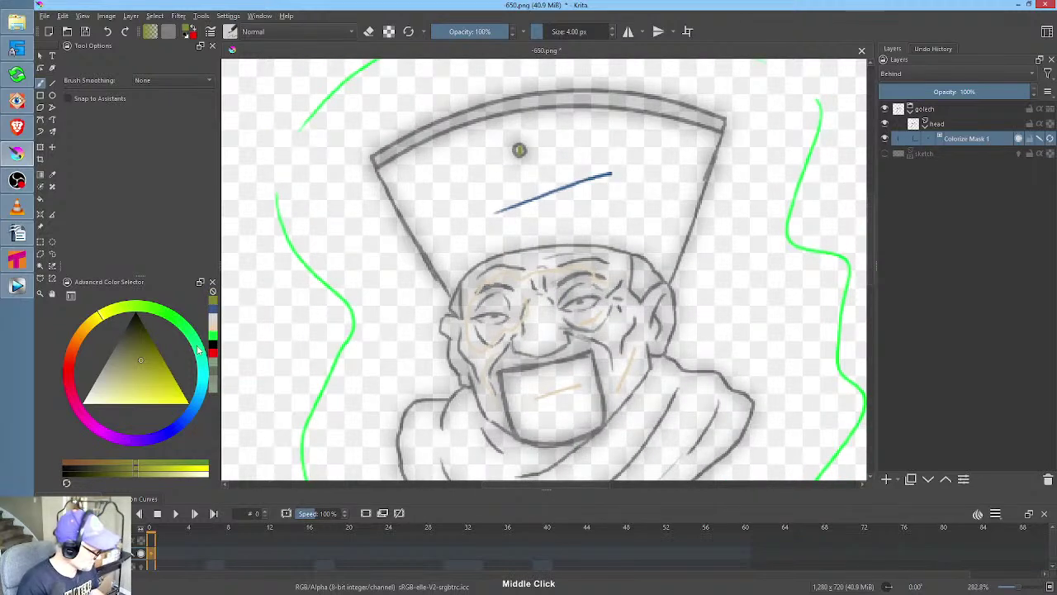
pyautogui.click(156, 381)
pyautogui.click(166, 386)
pyautogui.click(518, 149)
pyautogui.moveTo(551, 100); pyautogui.dragTo(599, 97)
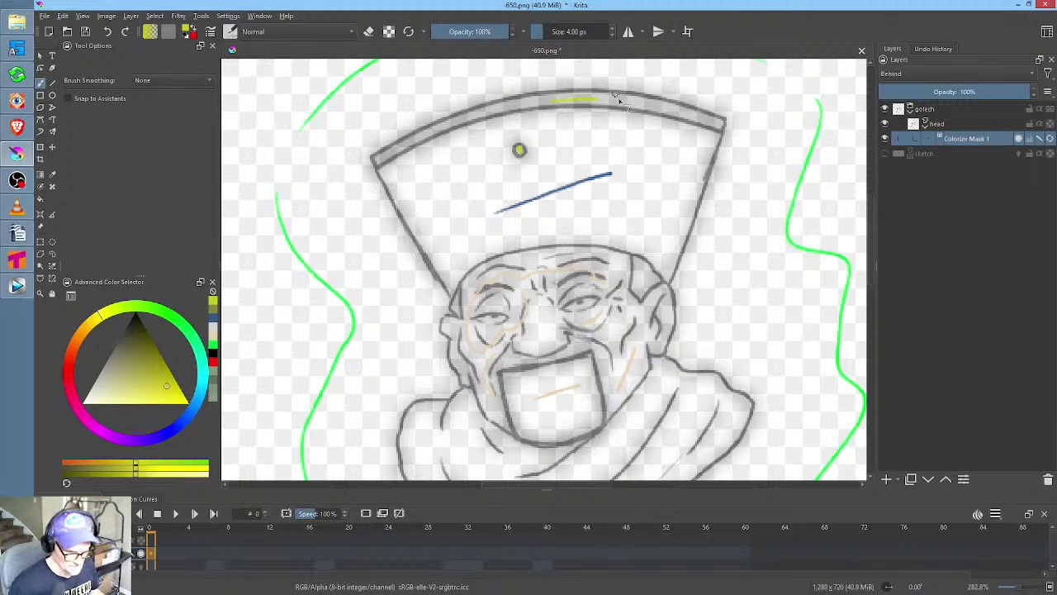
# Mark the draped collar with a muted red key stroke and return to the Colorize Mask tool
pyautogui.click(79, 362)
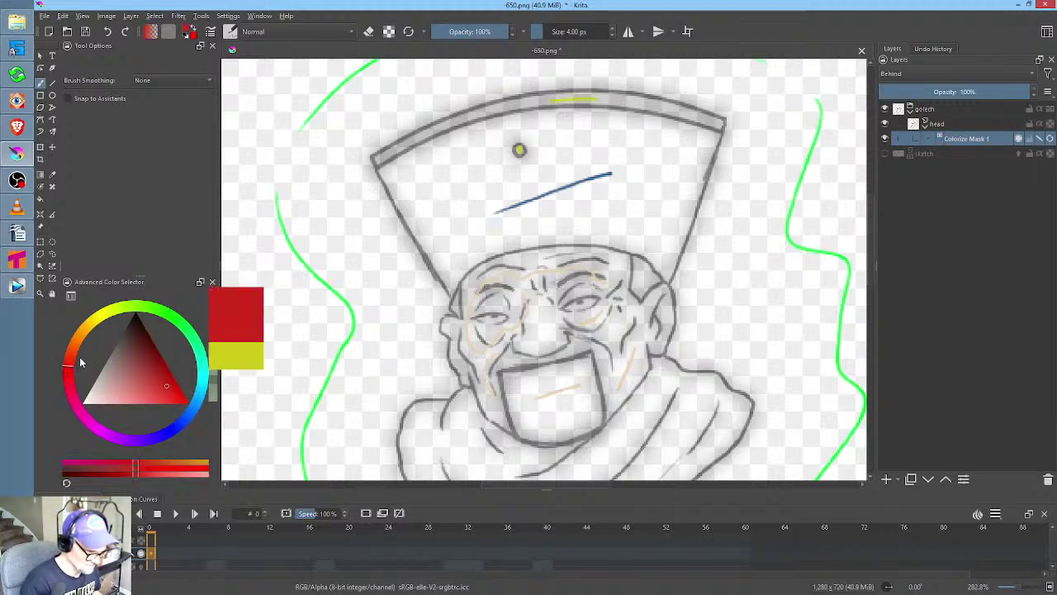
pyautogui.click(147, 378)
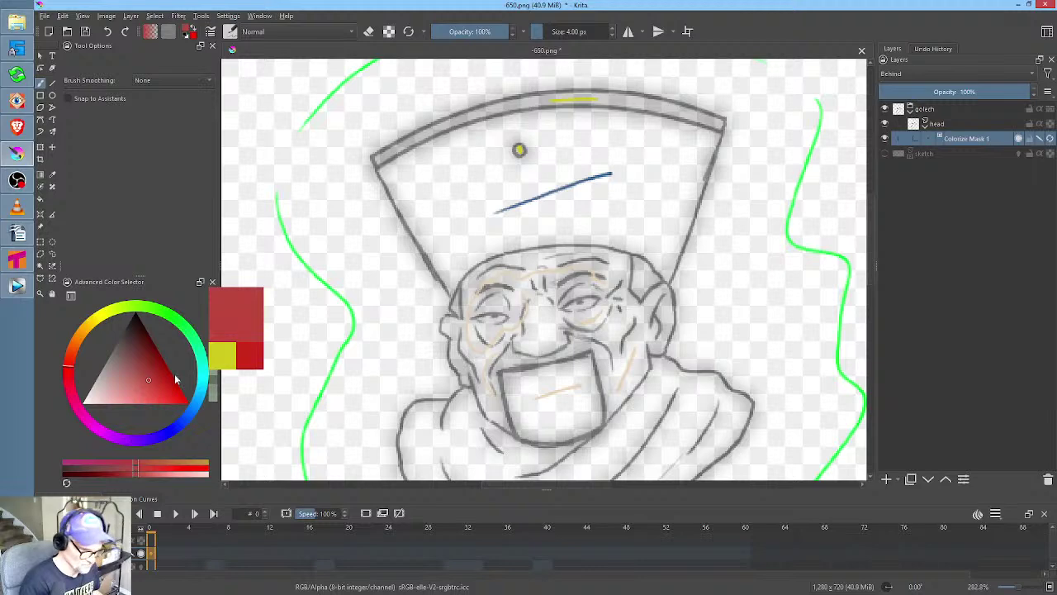
pyautogui.moveTo(675, 338); pyautogui.dragTo(670, 245)
pyautogui.moveTo(634, 310)
pyautogui.mouseDown()
pyautogui.moveTo(494, 394)
pyautogui.moveTo(471, 363)
pyautogui.mouseUp()
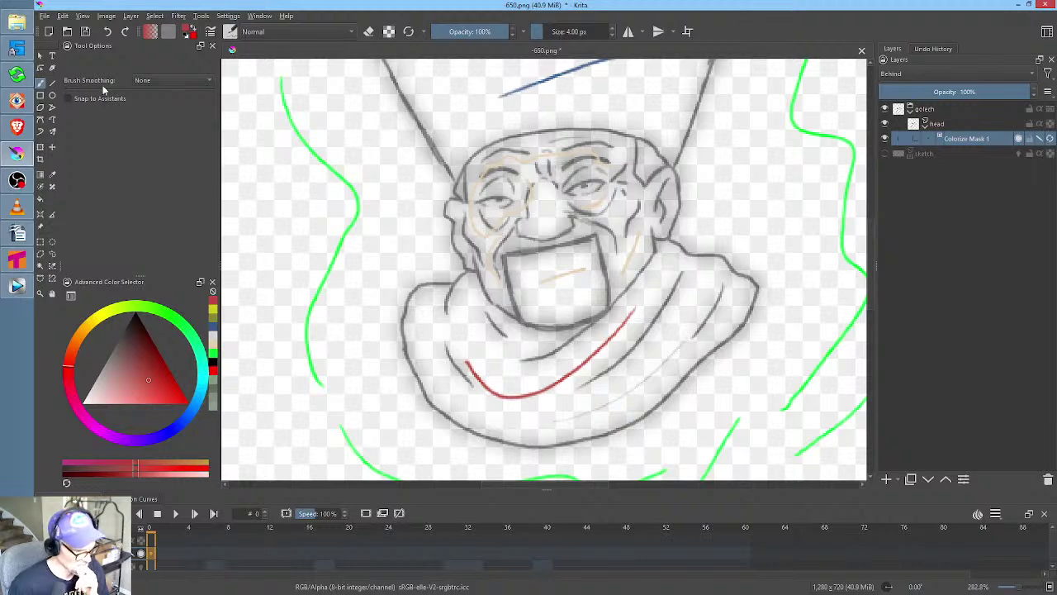
pyautogui.click(41, 186)
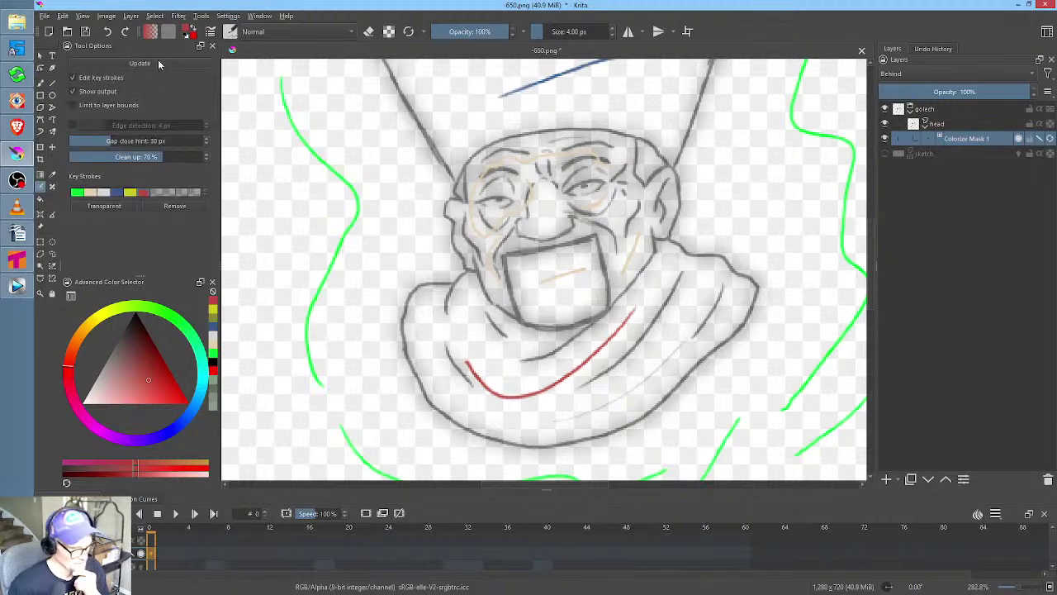
# Set the green key stroke as transparent and update the colorize mask to fill the regions with flat colour
pyautogui.click(78, 193)
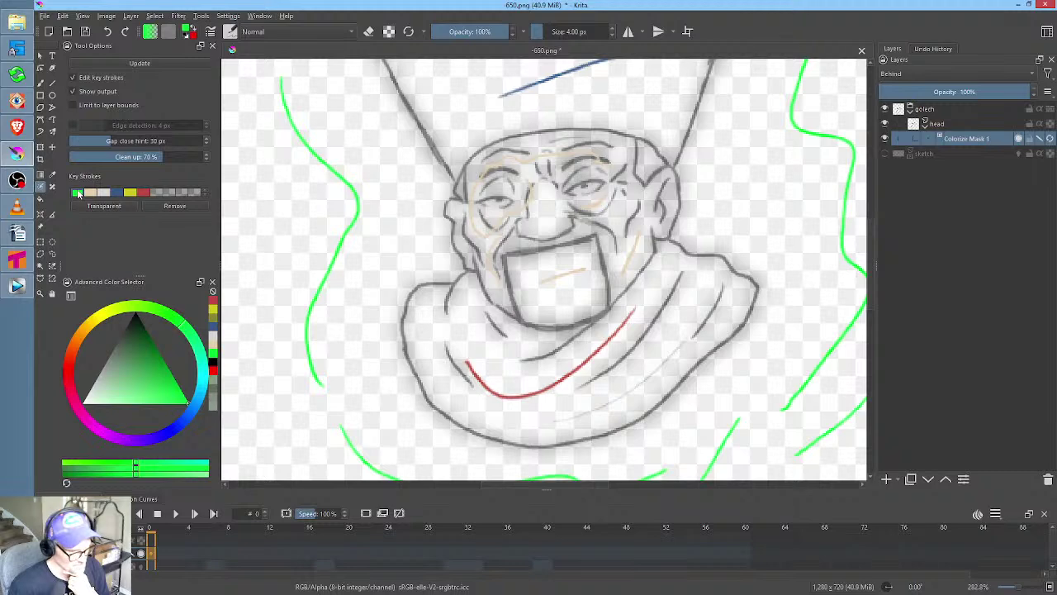
pyautogui.click(100, 208)
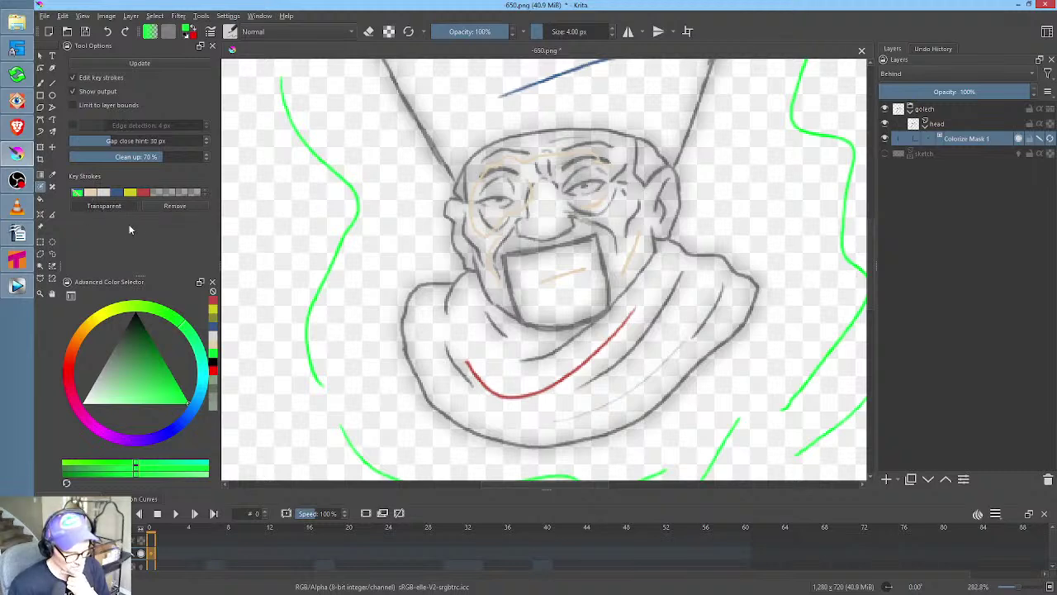
pyautogui.click(147, 64)
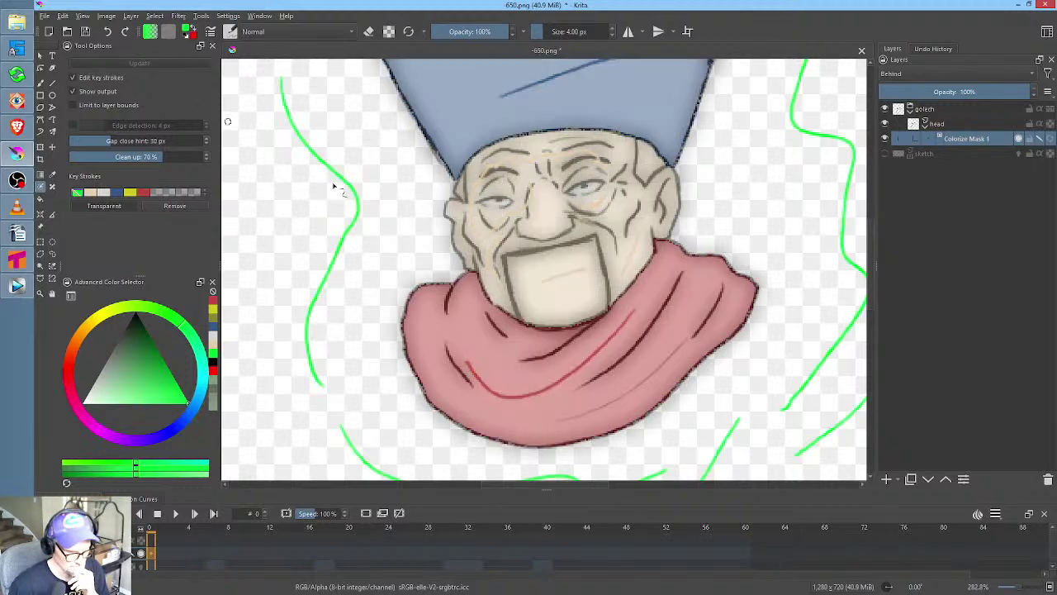
pyautogui.scroll(-2, 694, 234)
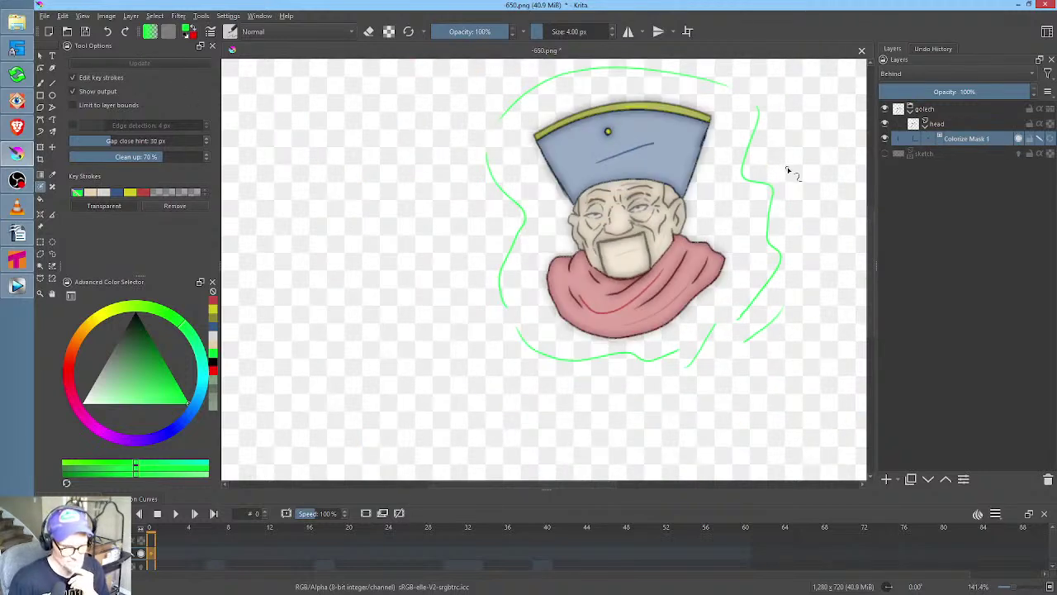
# Convert the colorize mask to a paint layer
pyautogui.rightClick(961, 138)
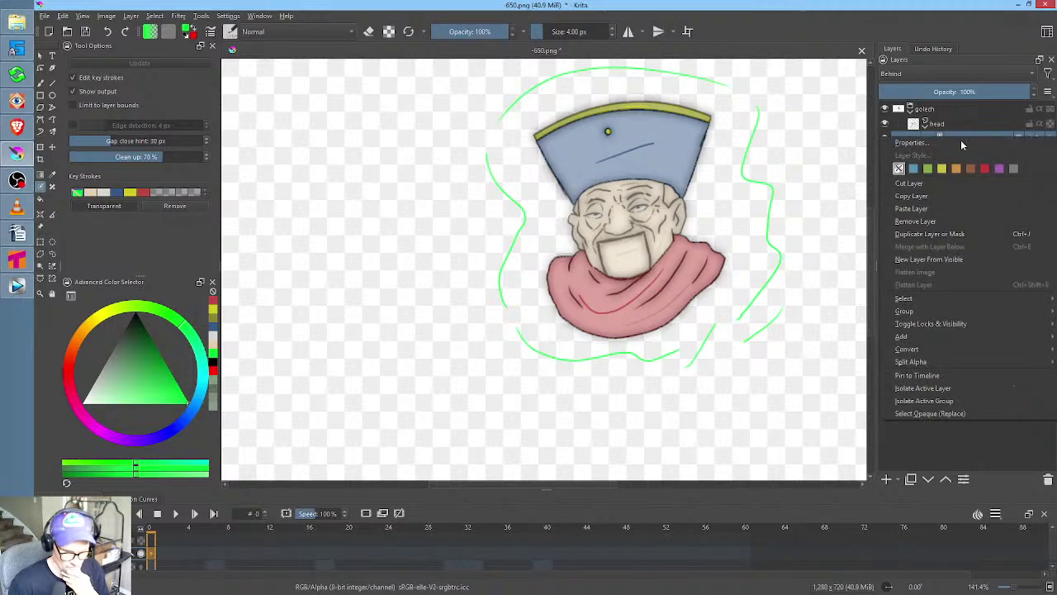
pyautogui.moveTo(954, 348)
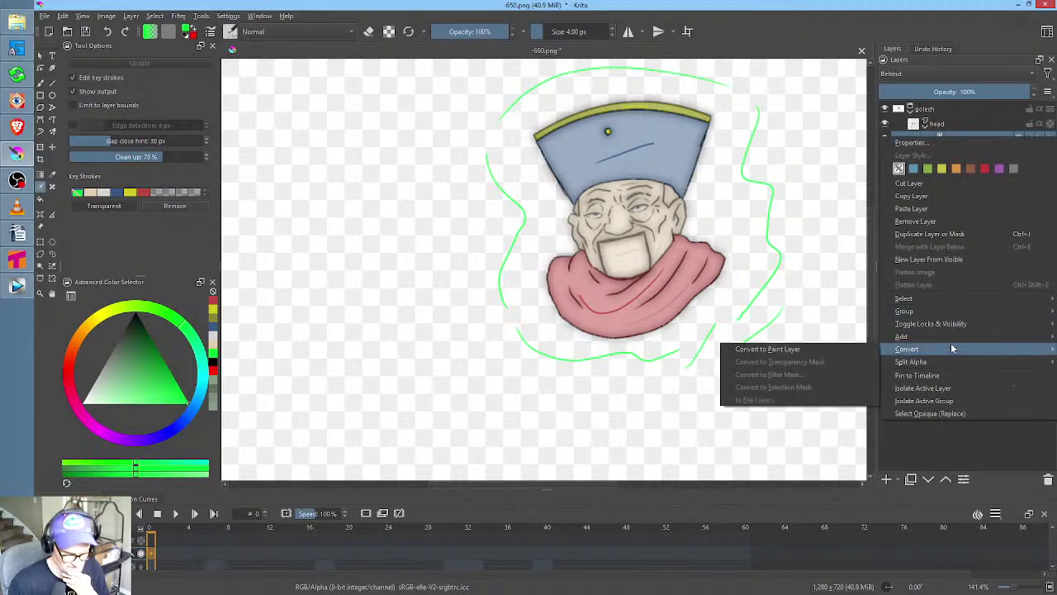
pyautogui.click(837, 353)
# Examine the converted colour layer around the eyes and face, toggling the head line art's visibility to check the fills
pyautogui.scroll(2, 738, 237)
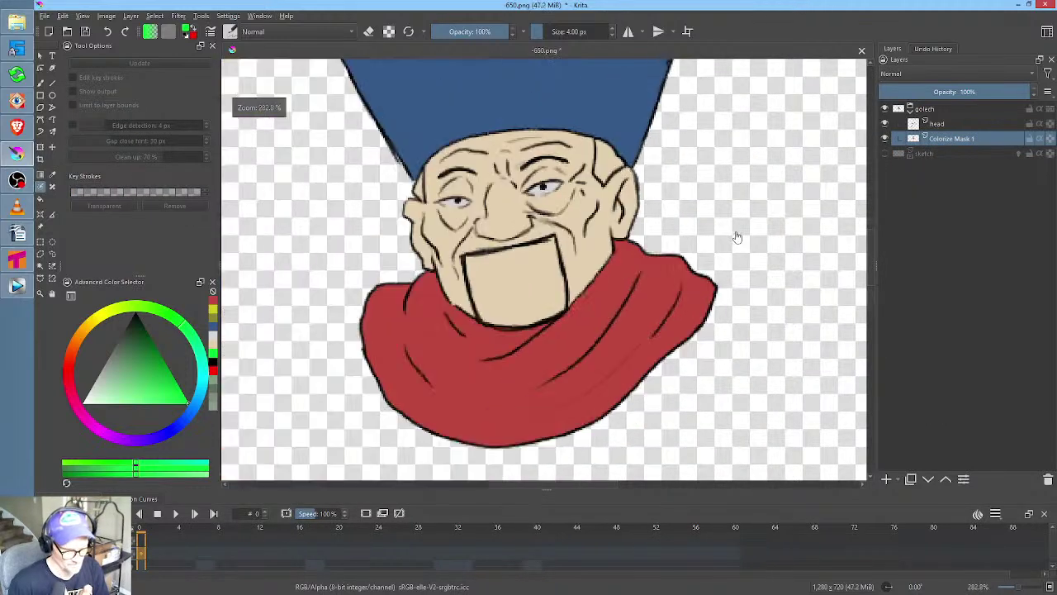
pyautogui.scroll(2, 559, 208)
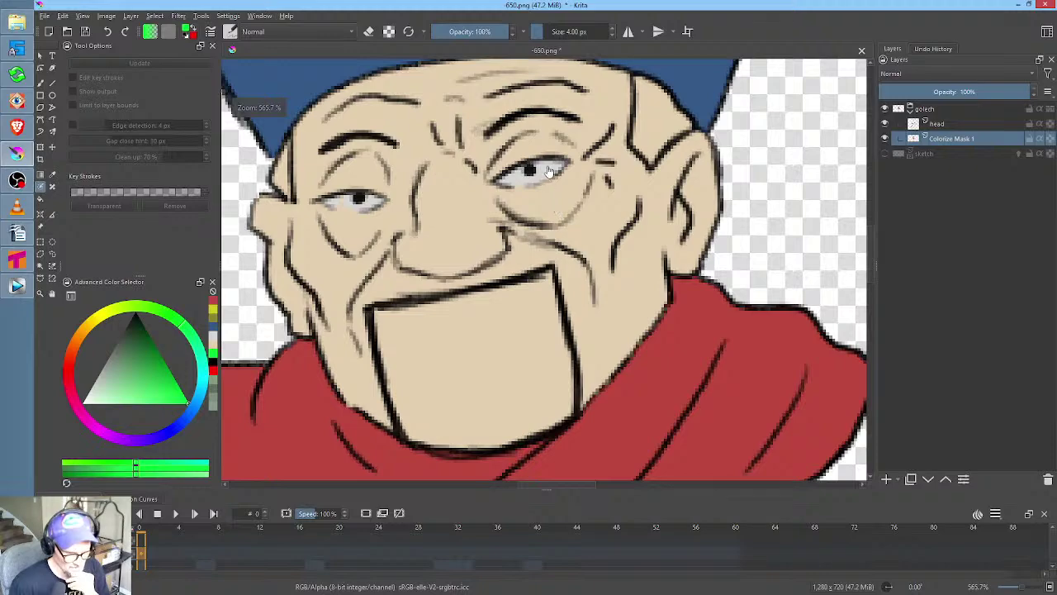
pyautogui.scroll(3, 347, 211)
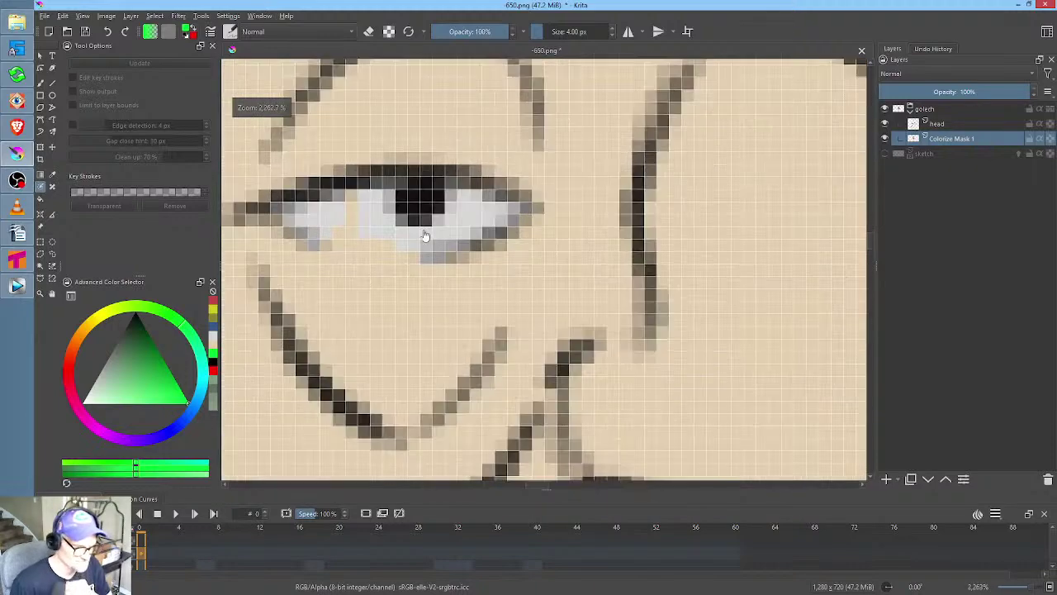
pyautogui.scroll(-2, 516, 250)
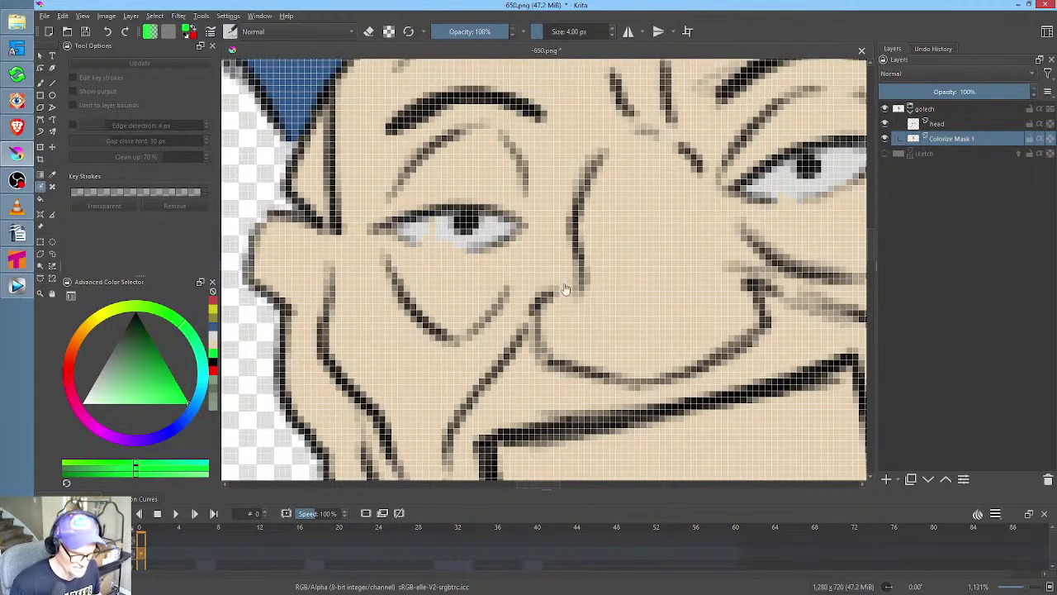
pyautogui.scroll(2, 620, 299)
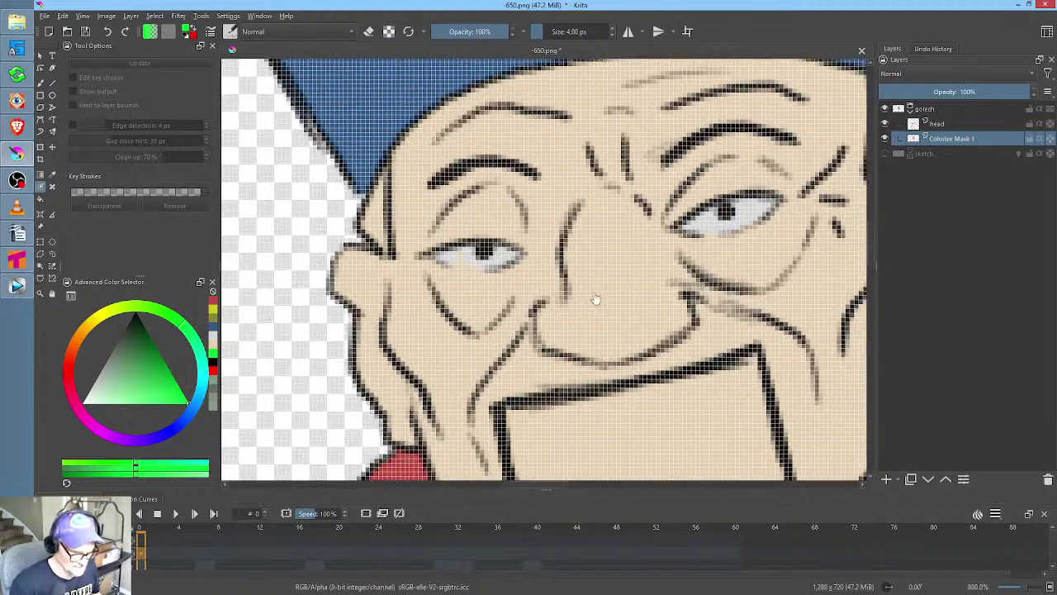
pyautogui.scroll(-3, 578, 290)
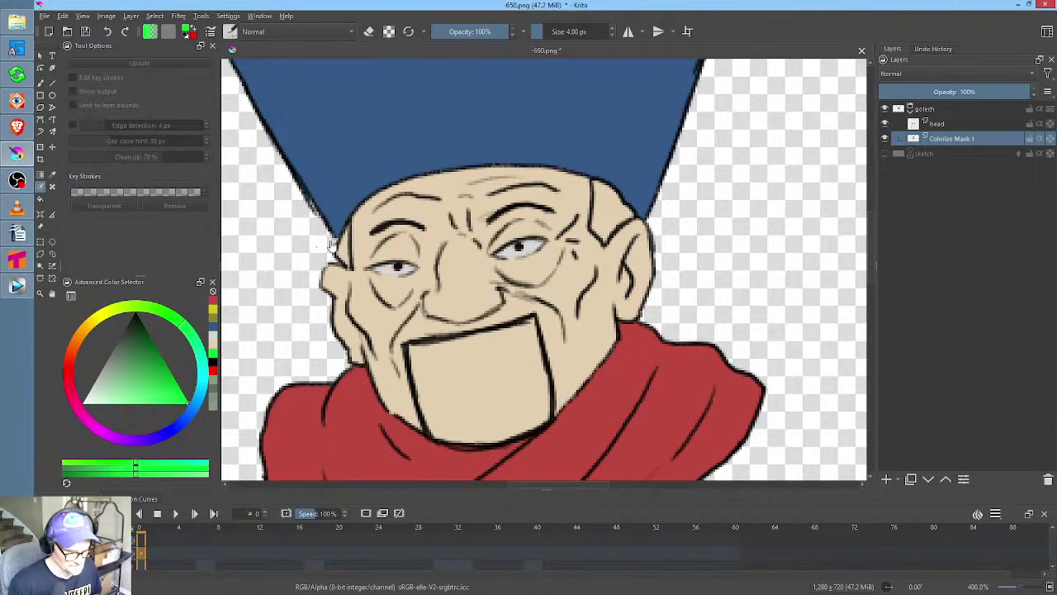
pyautogui.click(888, 123)
pyautogui.click(887, 122)
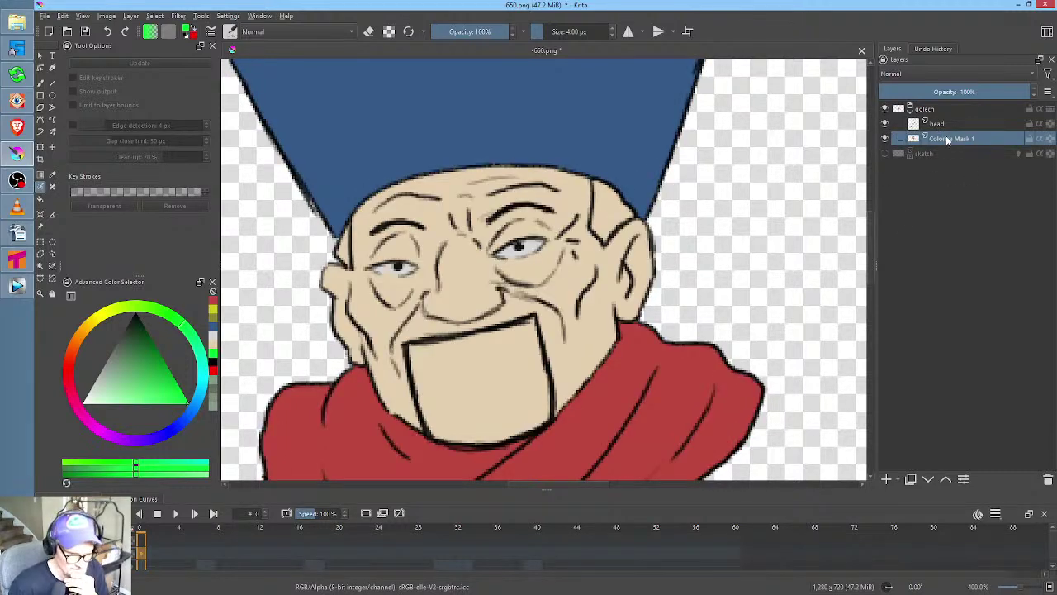
pyautogui.moveTo(974, 151)
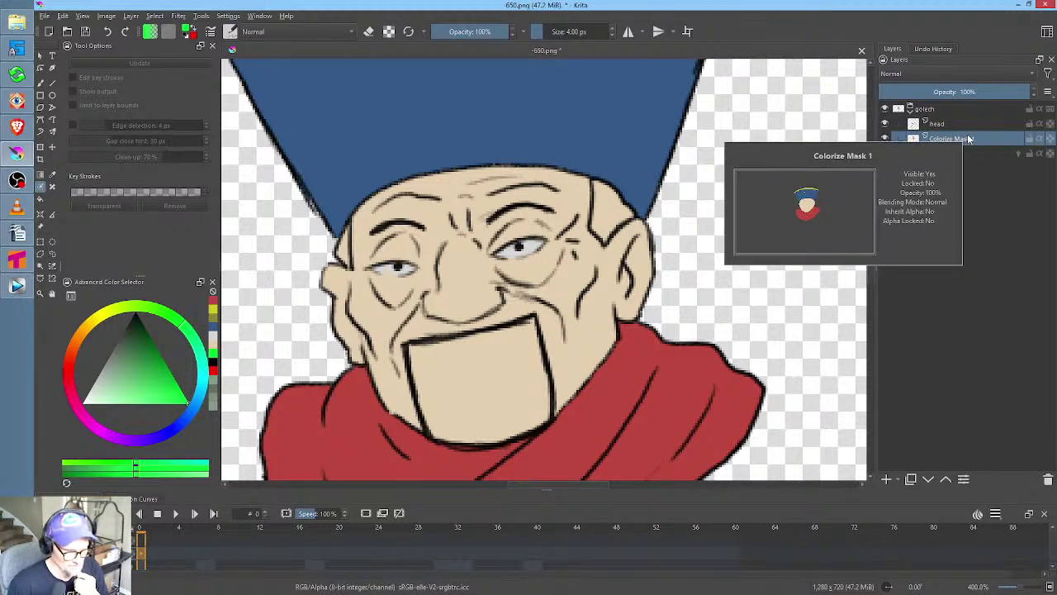
pyautogui.click(108, 16)
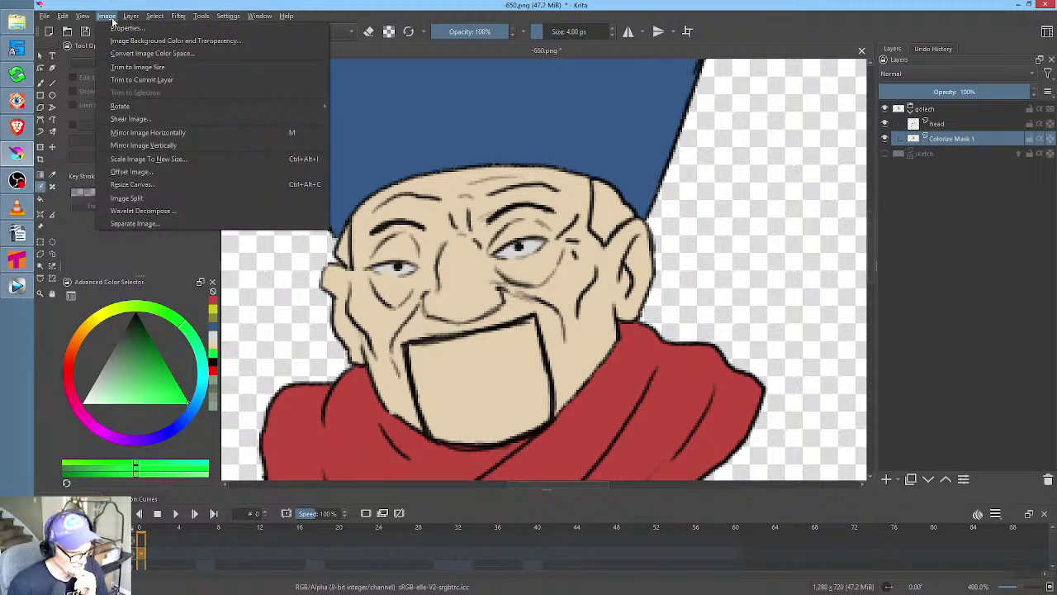
pyautogui.click(128, 199)
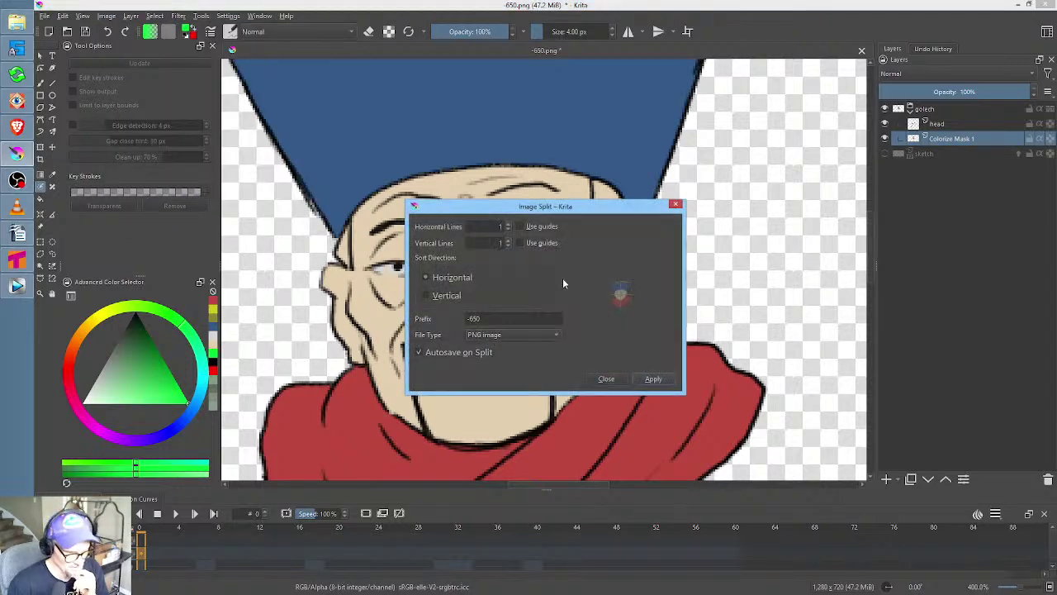
pyautogui.click(653, 379)
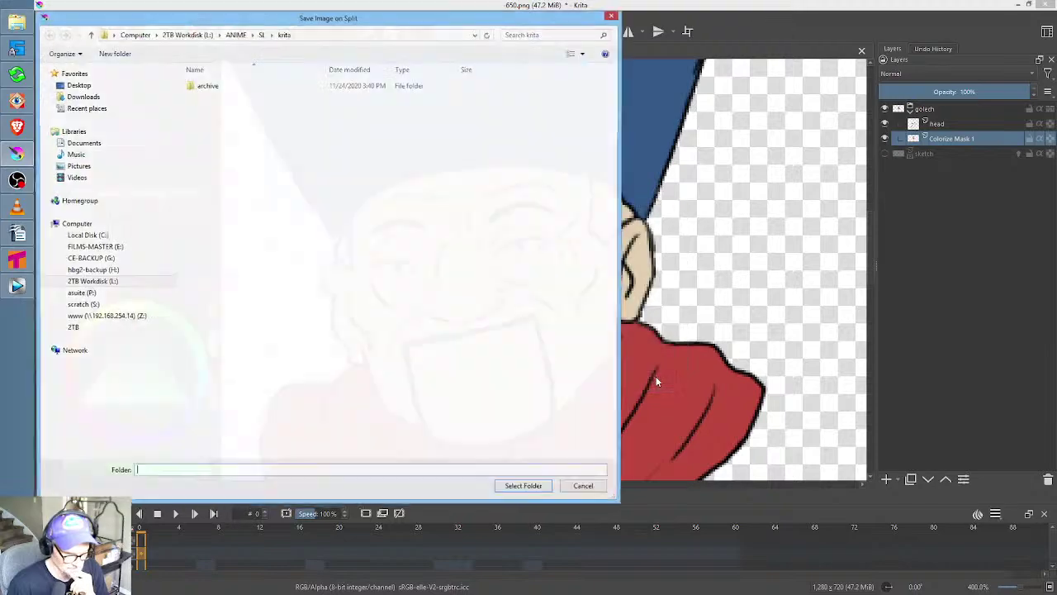
pyautogui.press('Escape')
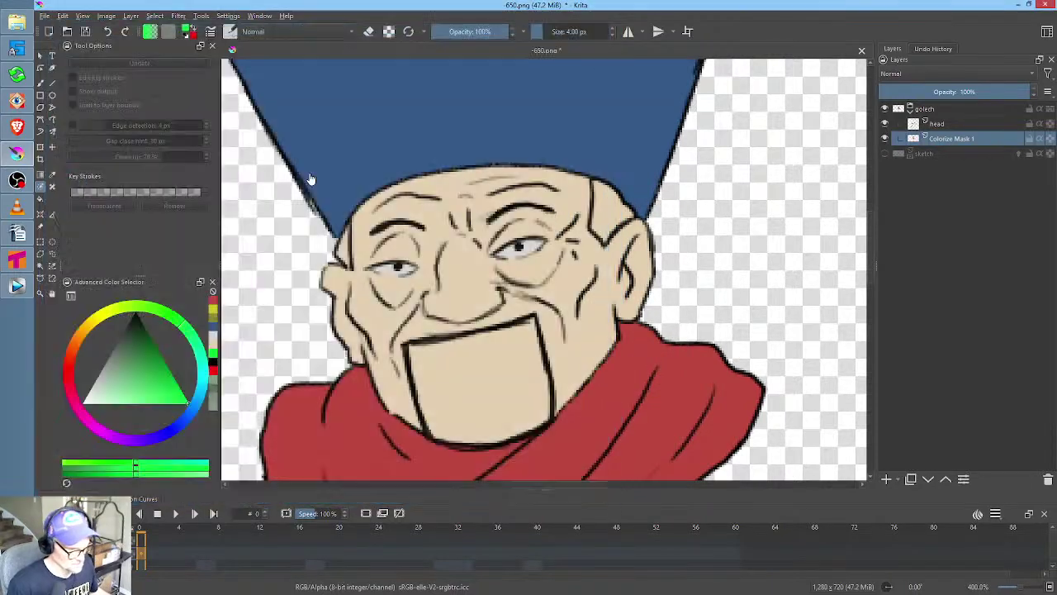
# Try separating the current layer into channels with alpha discarded, delete the Red, Green and Blue layers, and reselect the converted colour layer
pyautogui.click(108, 16)
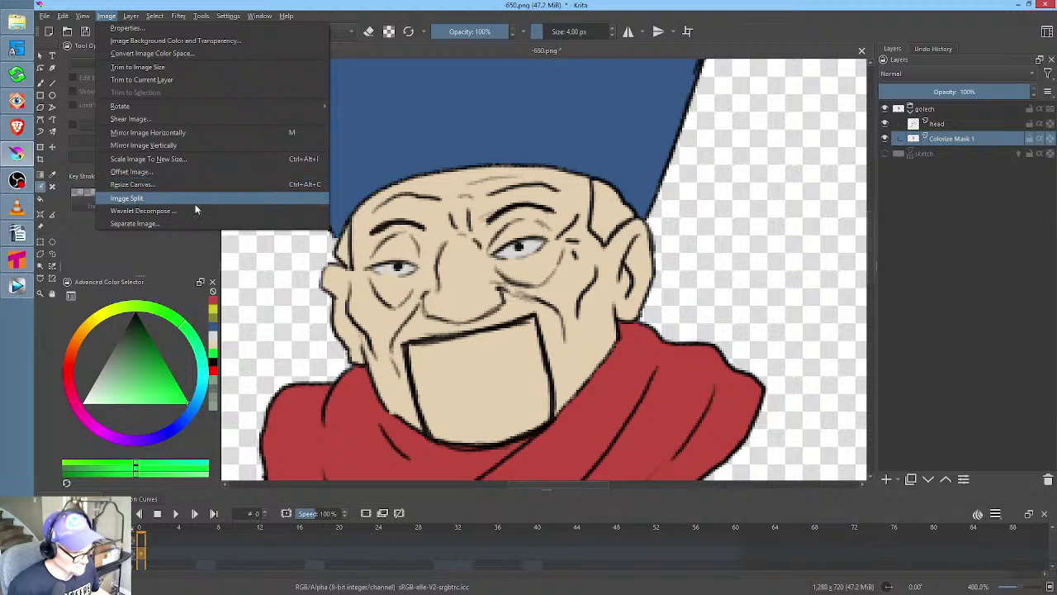
pyautogui.click(185, 222)
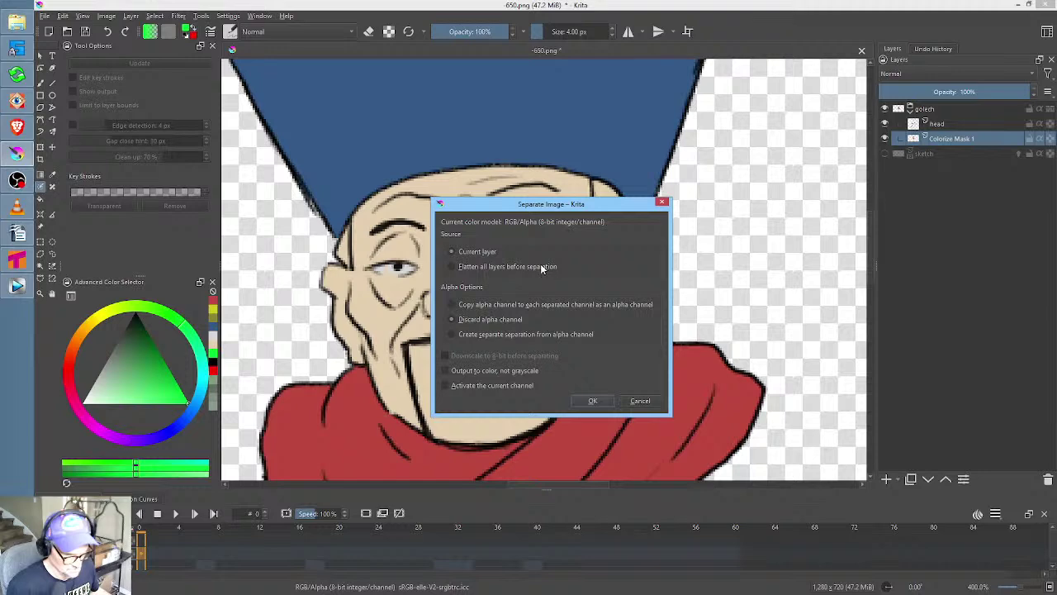
pyautogui.click(594, 401)
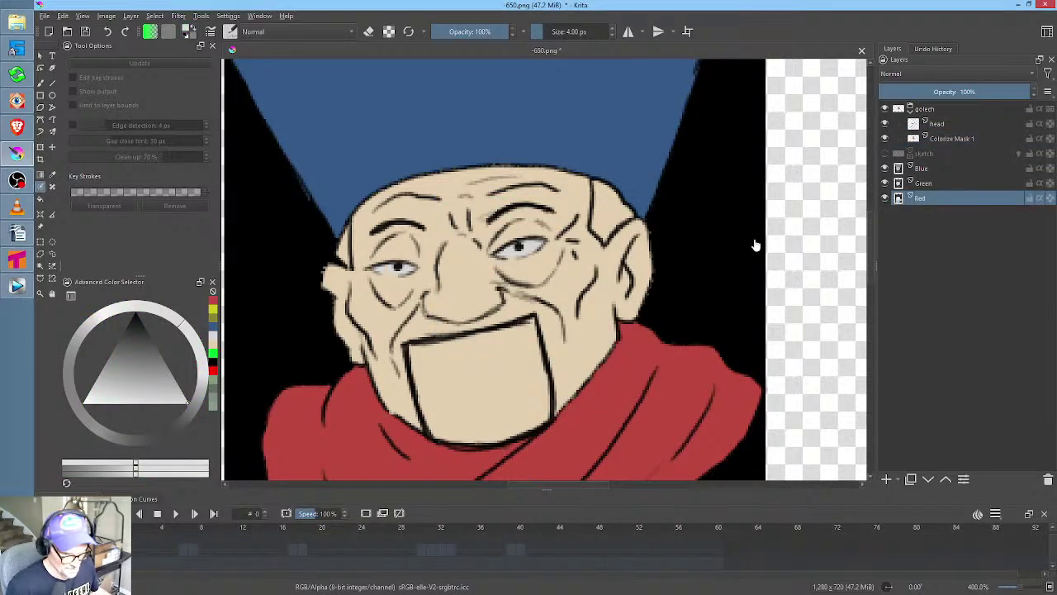
pyautogui.click(1048, 479)
pyautogui.click(1048, 479)
pyautogui.click(1047, 479)
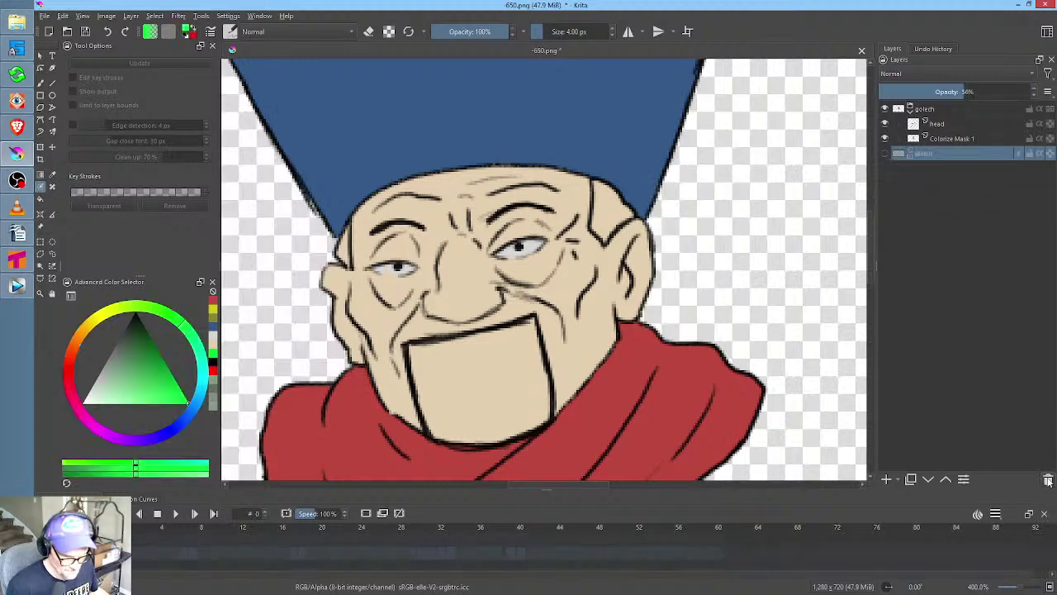
pyautogui.click(953, 142)
pyautogui.rightClick(954, 142)
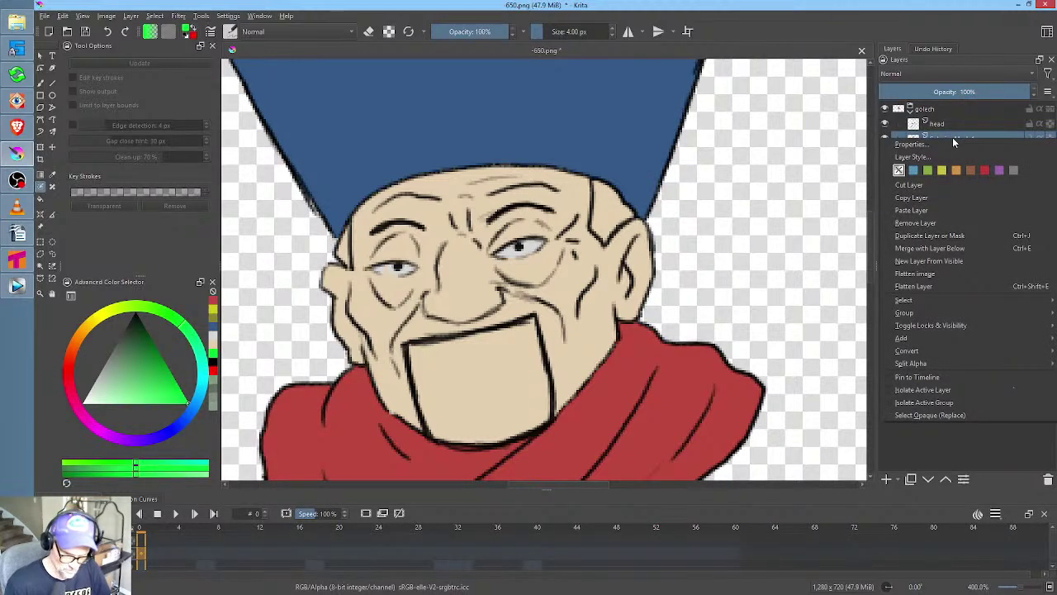
pyautogui.moveTo(988, 369)
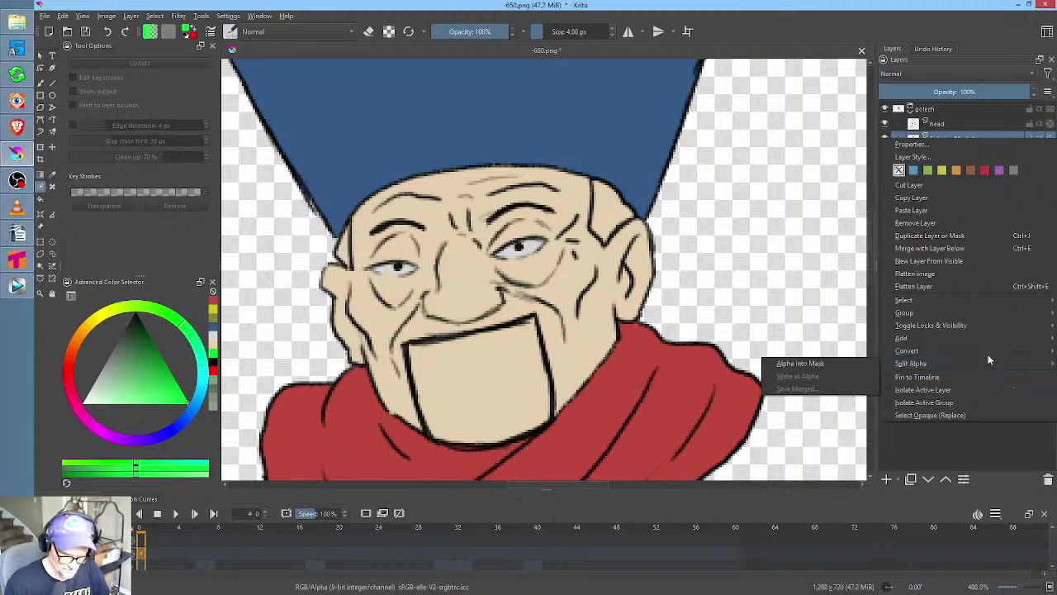
pyautogui.click(131, 17)
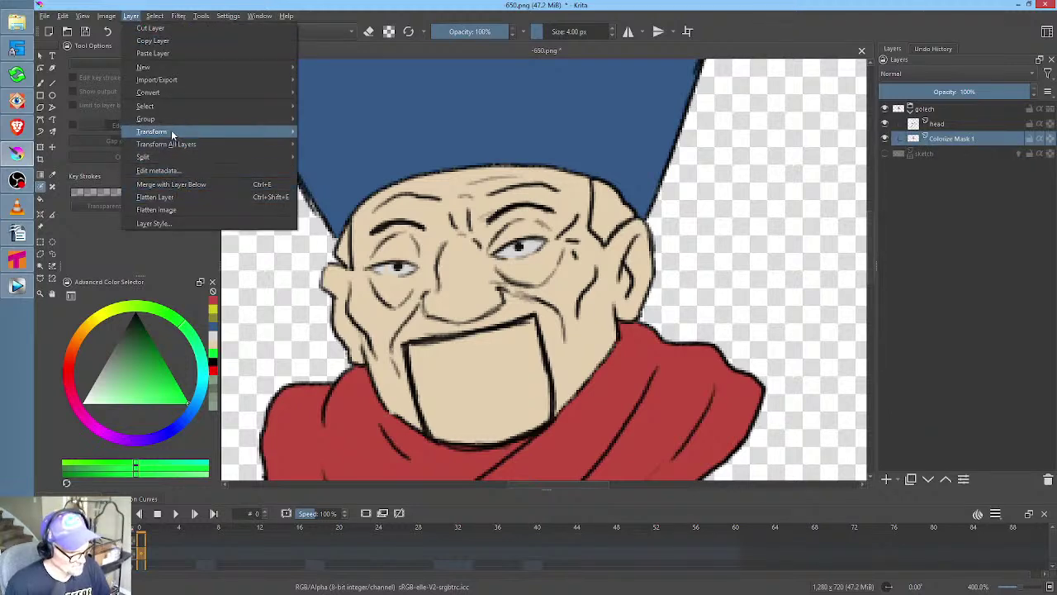
pyautogui.moveTo(176, 93)
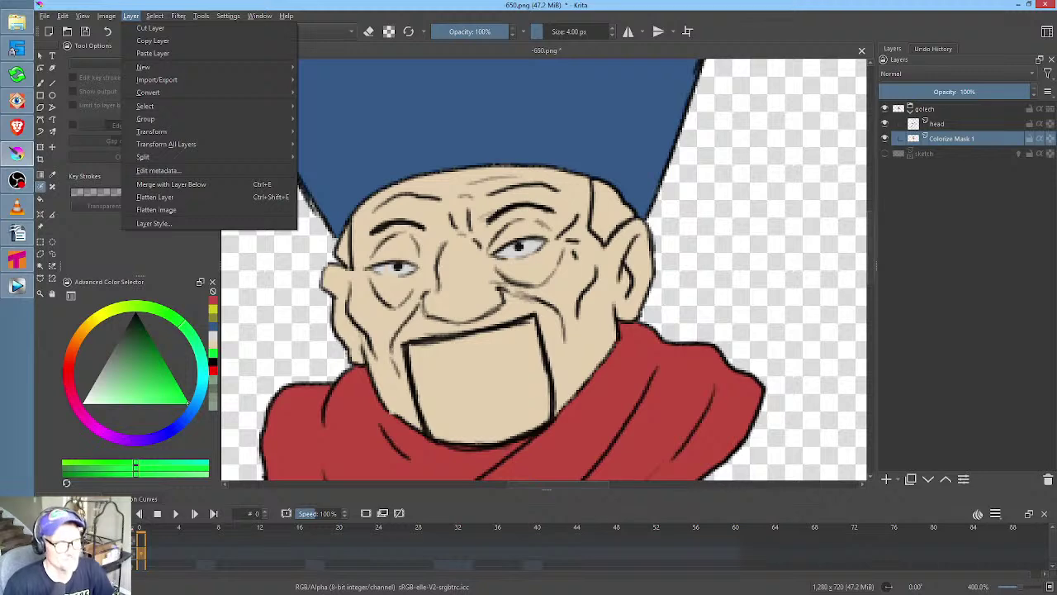
pyautogui.click(619, 7)
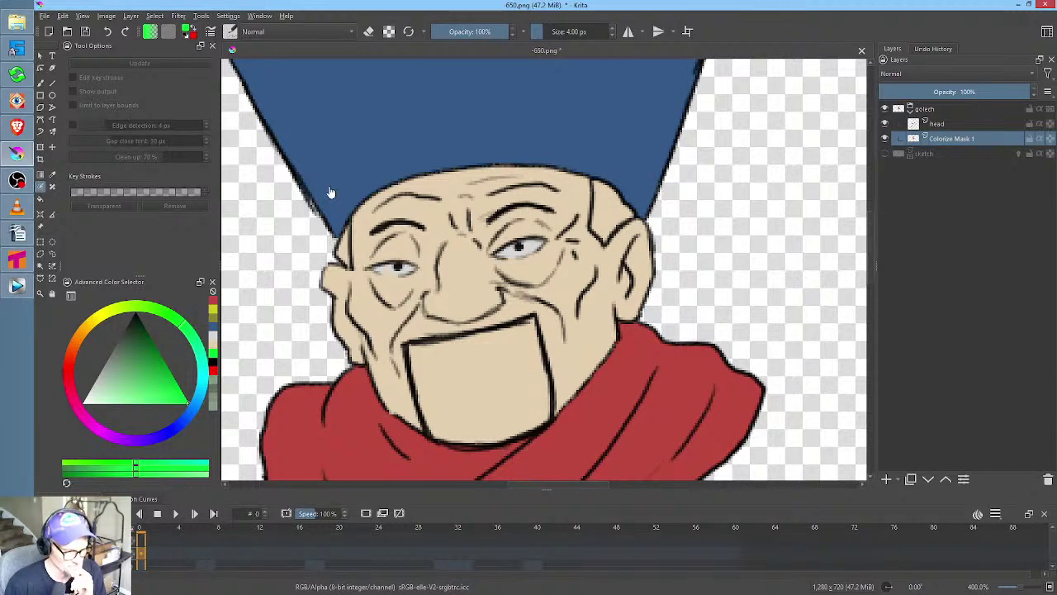
pyautogui.scroll(-1, 415, 144)
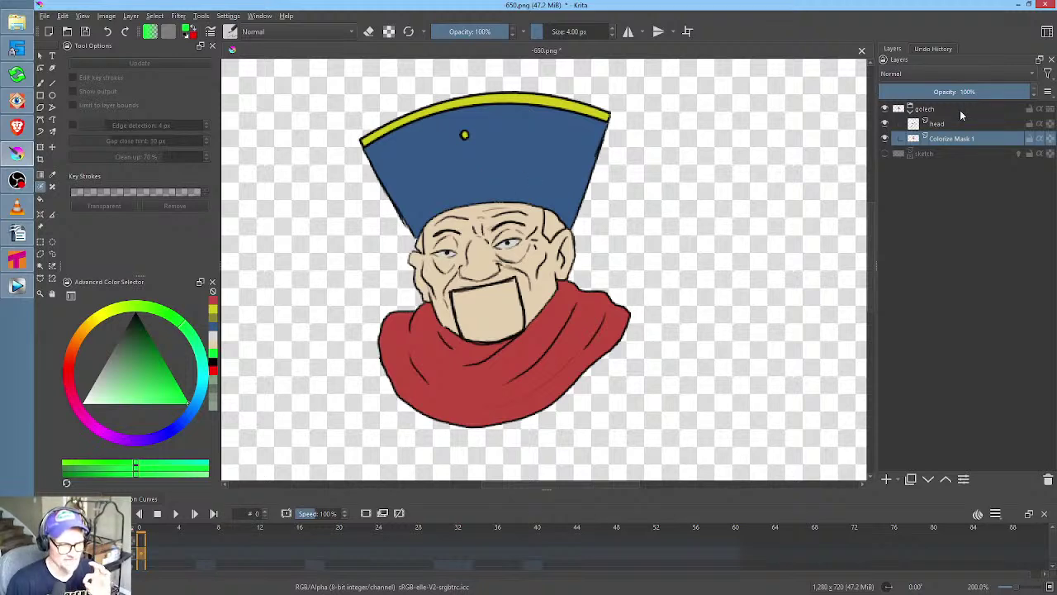
pyautogui.moveTo(953, 145)
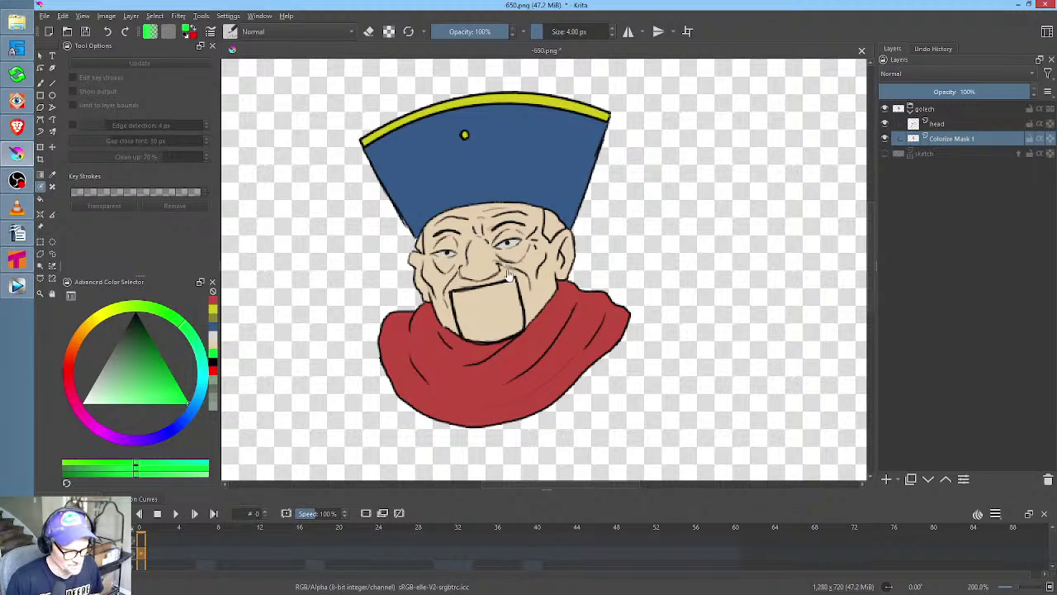
# Touch up the white beside the pupil of the character's narrower eye with a near-white sampled from the eye, using the Freehand Brush
pyautogui.scroll(3, 507, 267)
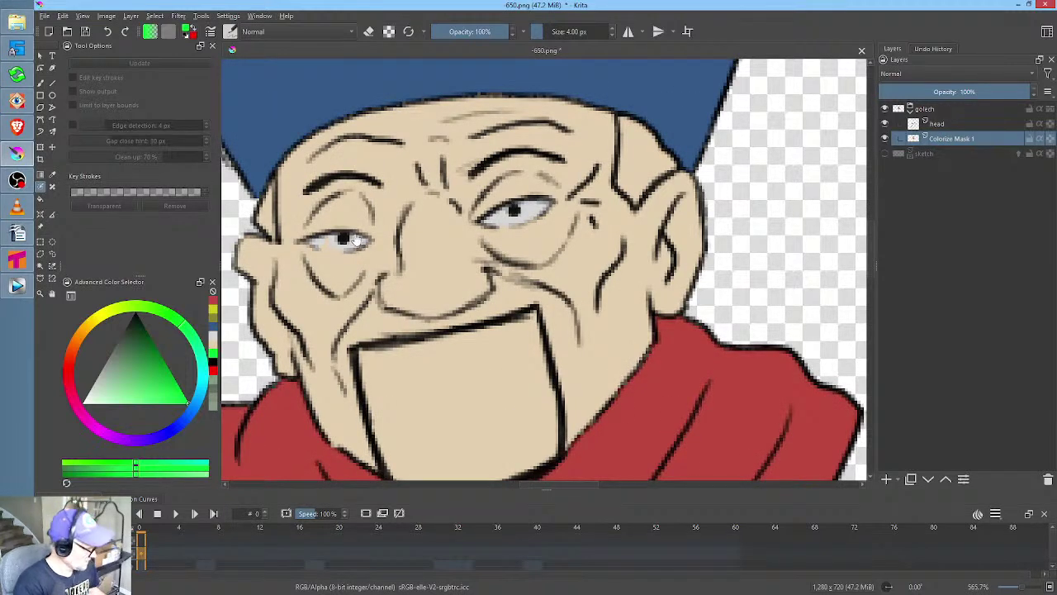
pyautogui.press('b')
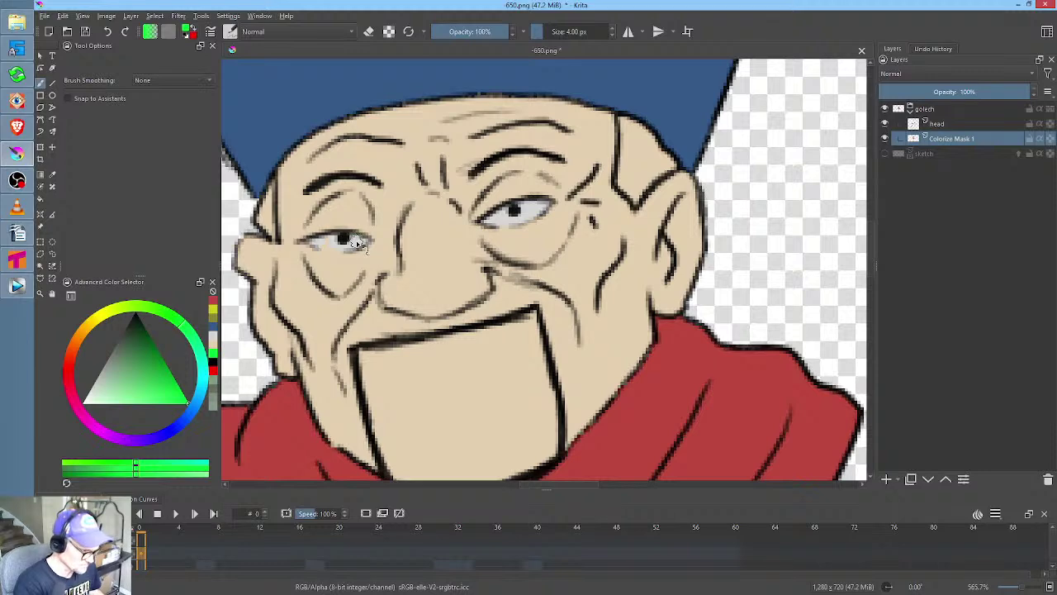
pyautogui.keyDown('ctrl'); pyautogui.click(361, 271); pyautogui.keyUp('ctrl')
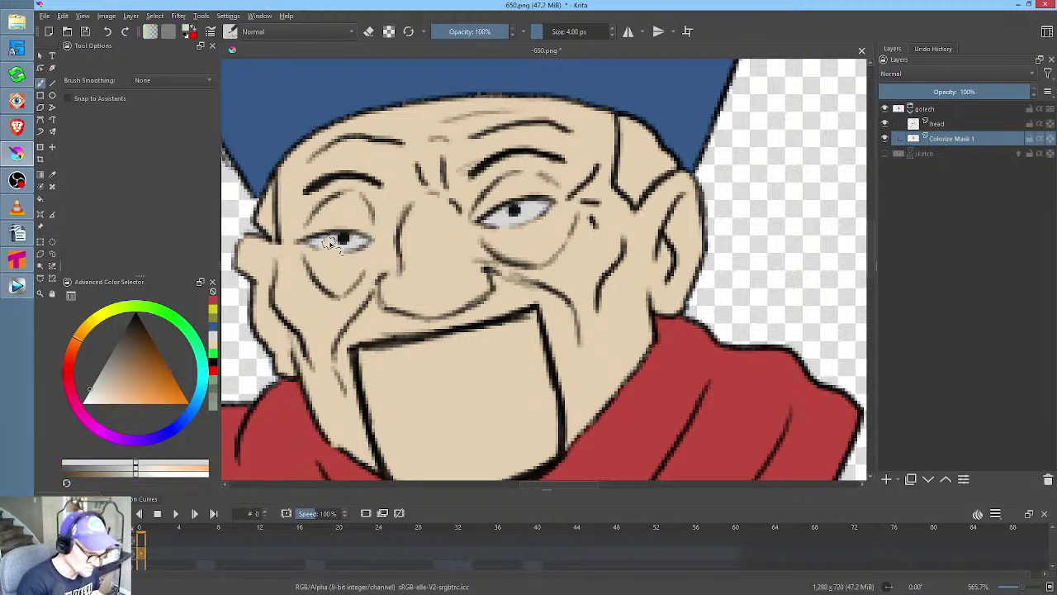
pyautogui.moveTo(327, 240); pyautogui.dragTo(334, 247)
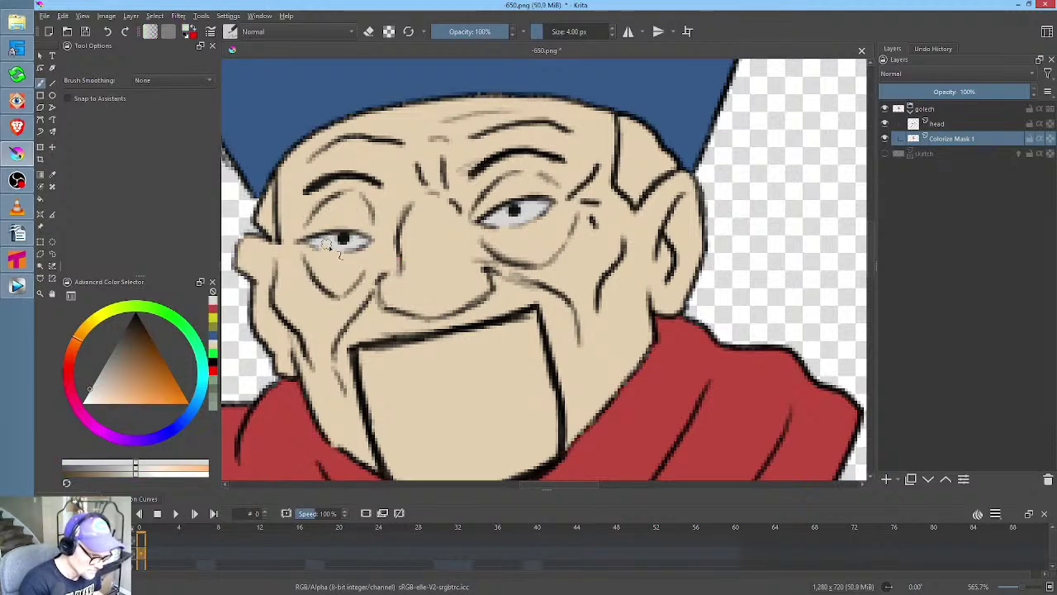
pyautogui.hotkey('ctrl', 'z')
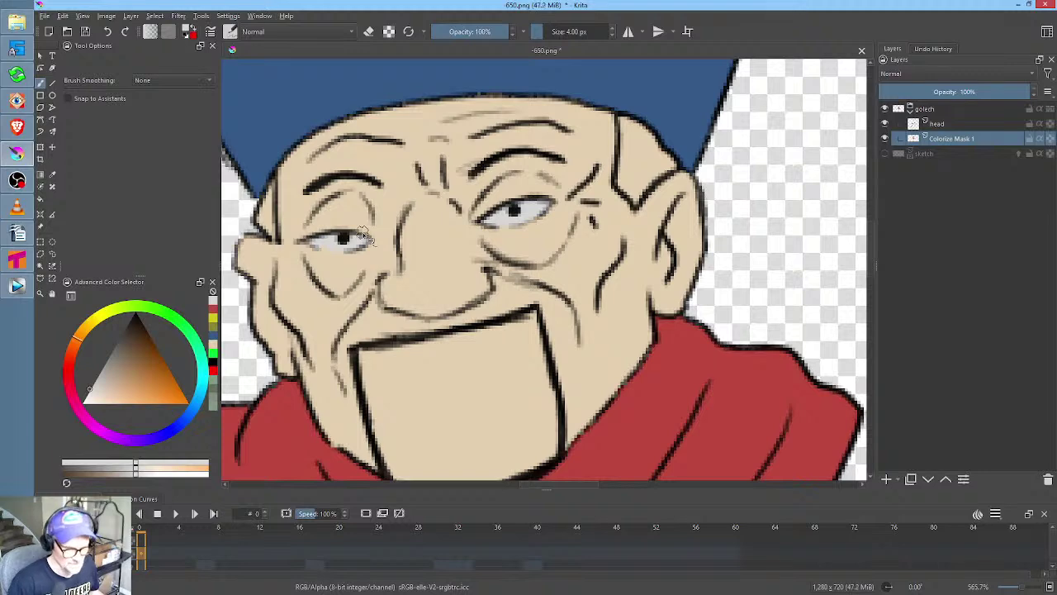
# Fill the hair patches at both temples below the hat with dark brown using the Fill tool
pyautogui.click(135, 346)
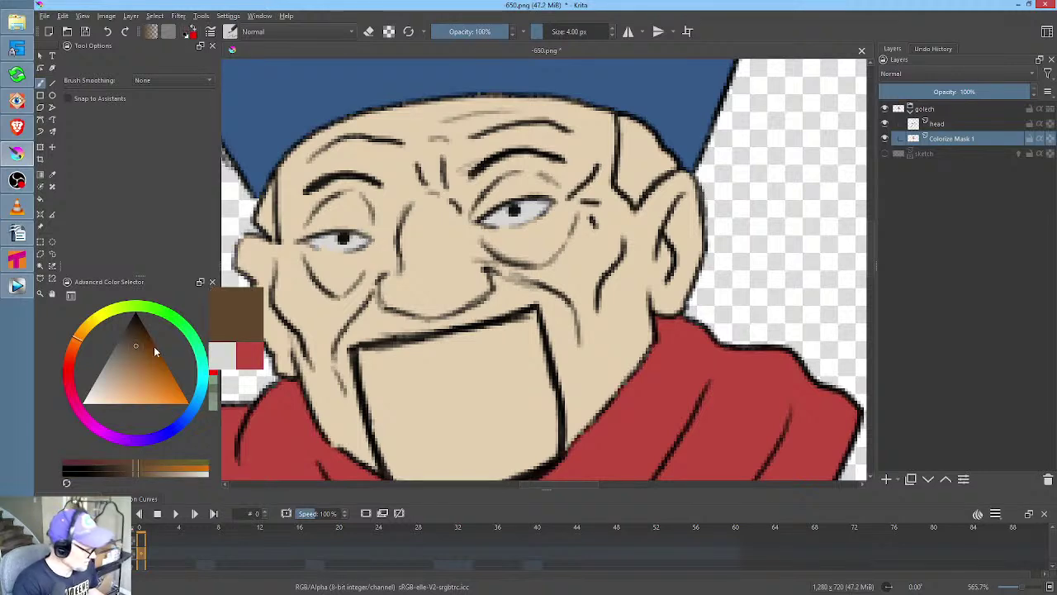
pyautogui.press('f')
pyautogui.click(651, 160)
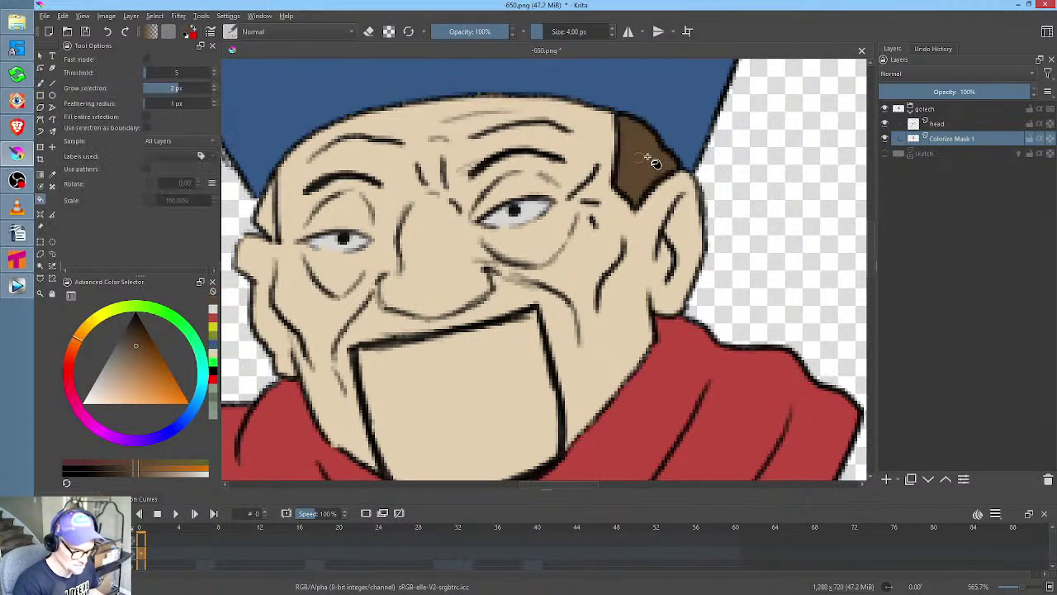
pyautogui.click(271, 211)
pyautogui.moveTo(637, 350); pyautogui.dragTo(661, 263)
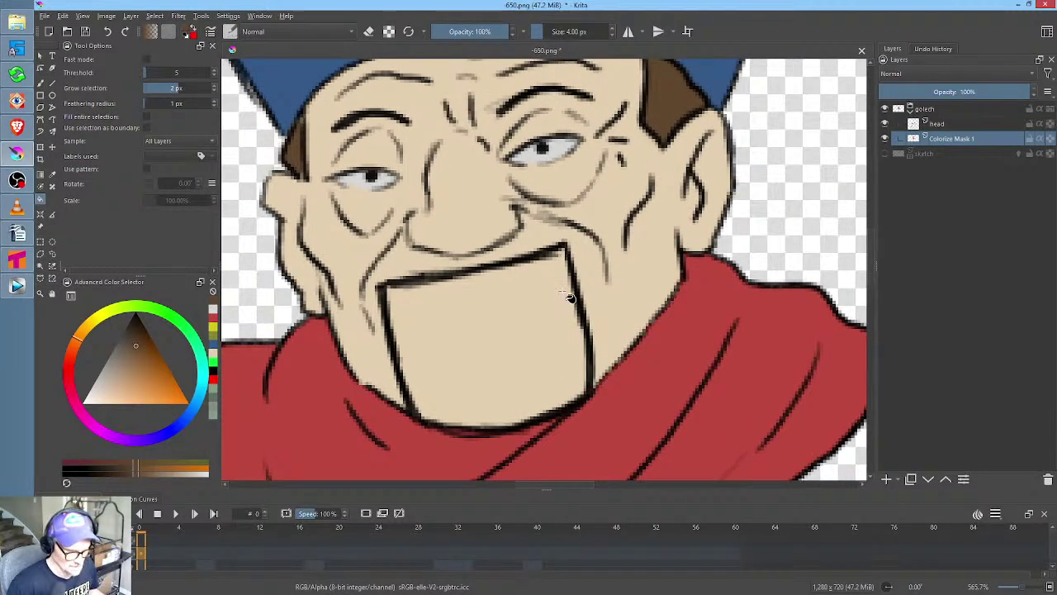
# Save the image as a PNG with compression 9 and the alpha channel stored, also keeping a Krita file copy
pyautogui.scroll(-3, 572, 306)
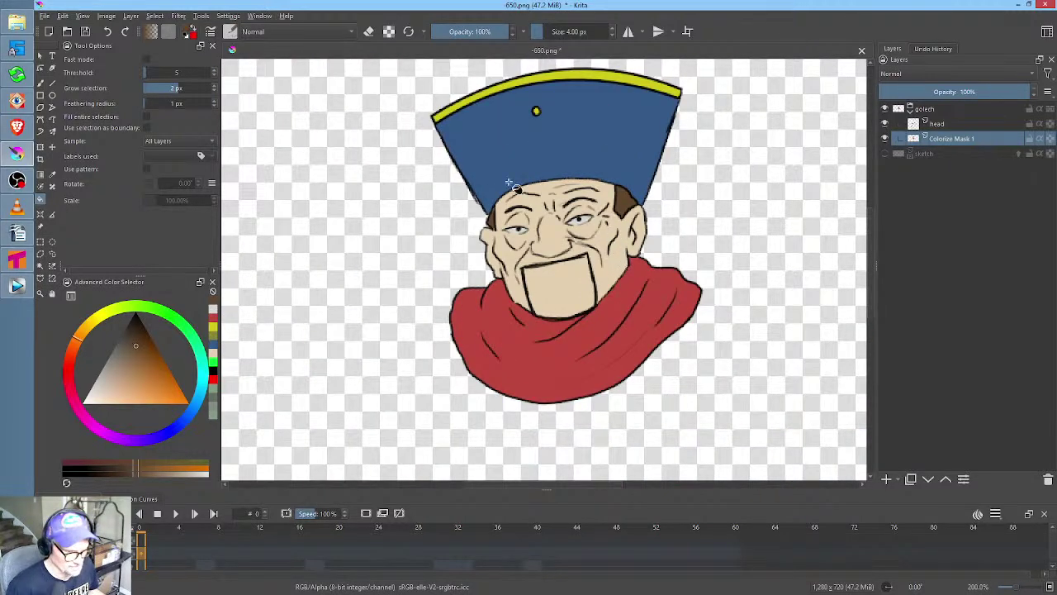
pyautogui.click(86, 32)
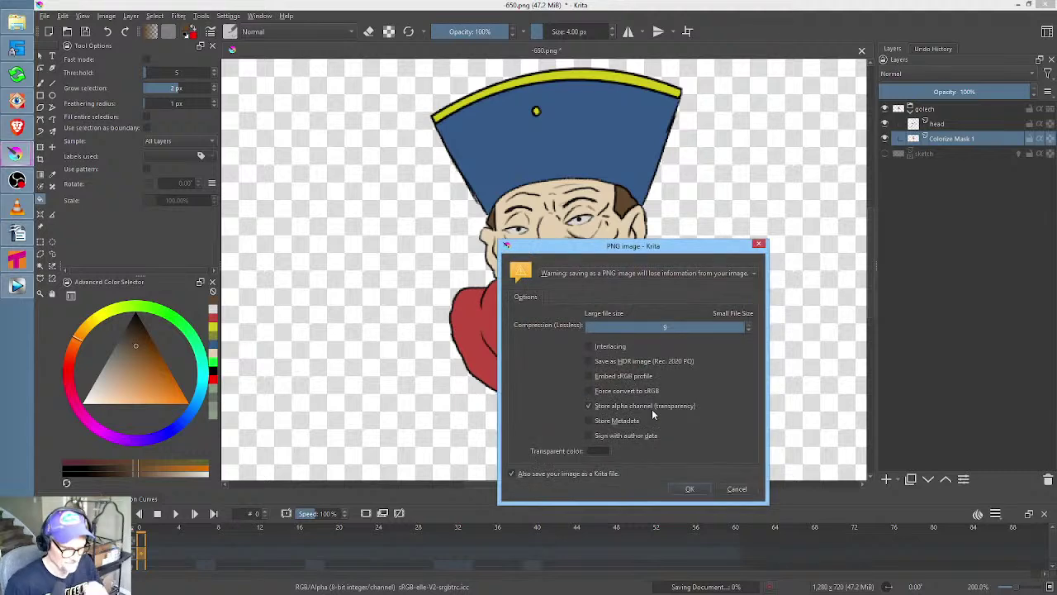
pyautogui.click(689, 489)
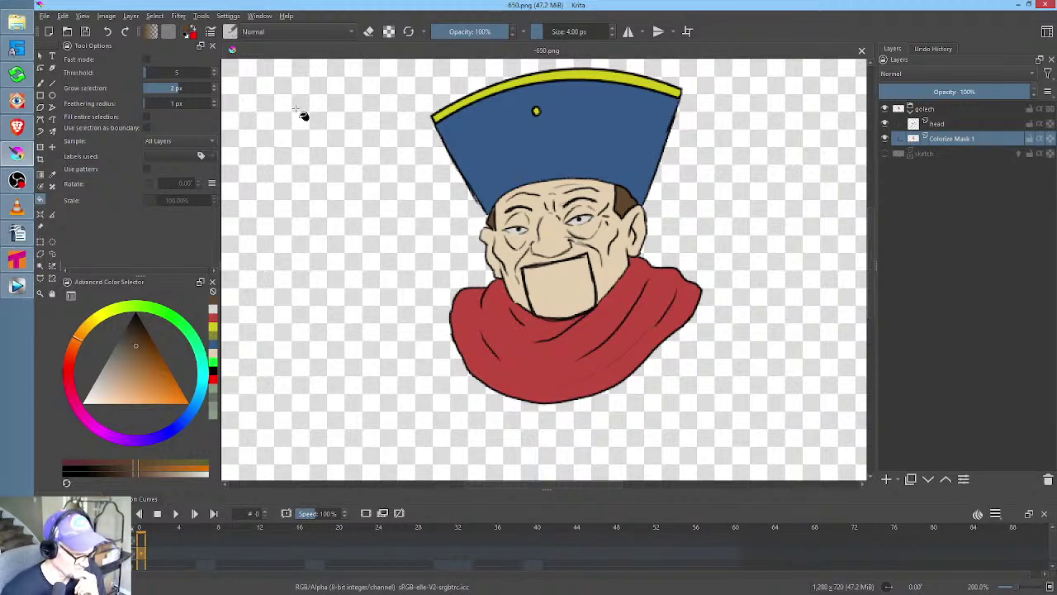
# Split the converted colour layer into one layer per colour, placed in a group and alpha-locked, with fuzziness 20
pyautogui.click(177, 16)
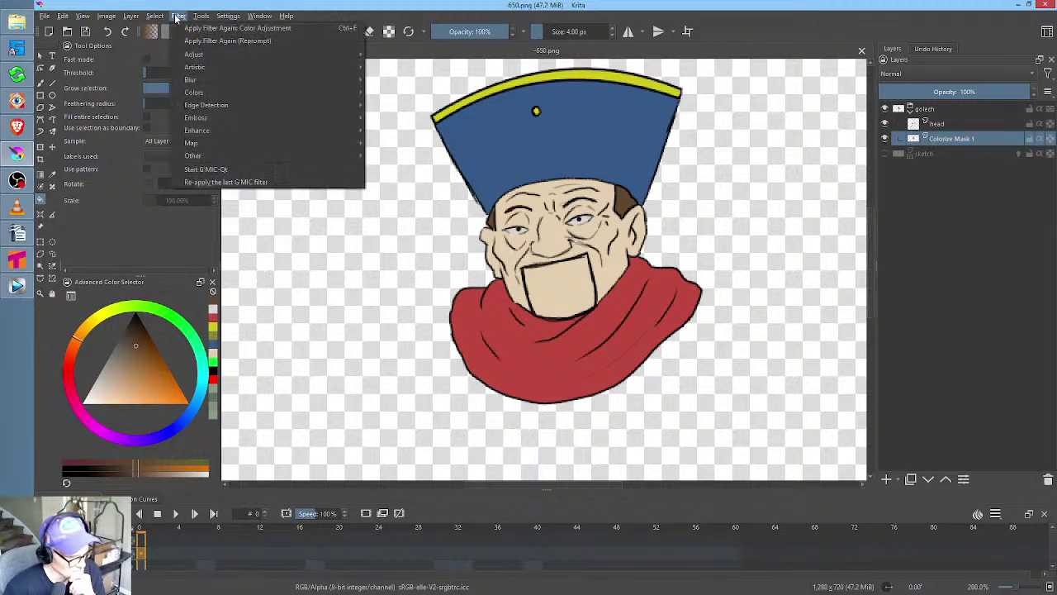
pyautogui.moveTo(192, 92)
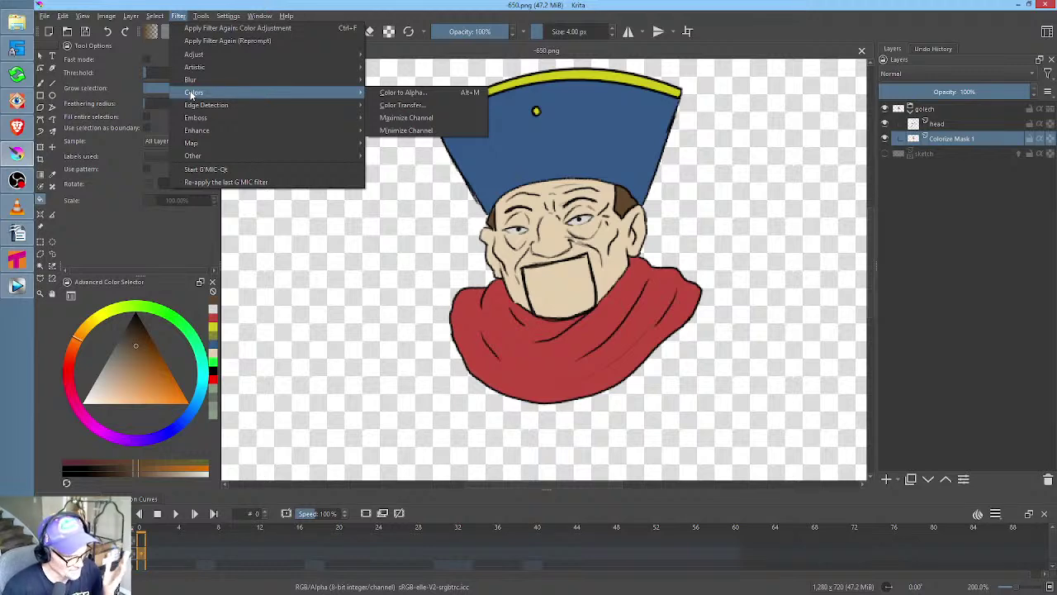
pyautogui.moveTo(206, 60)
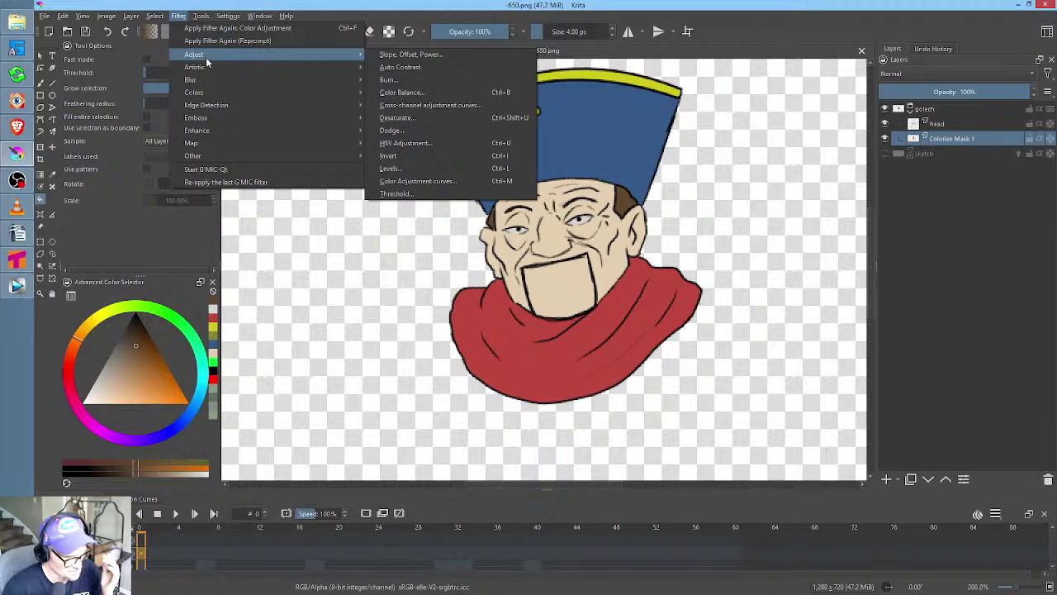
pyautogui.click(178, 15)
pyautogui.click(106, 16)
pyautogui.moveTo(128, 18)
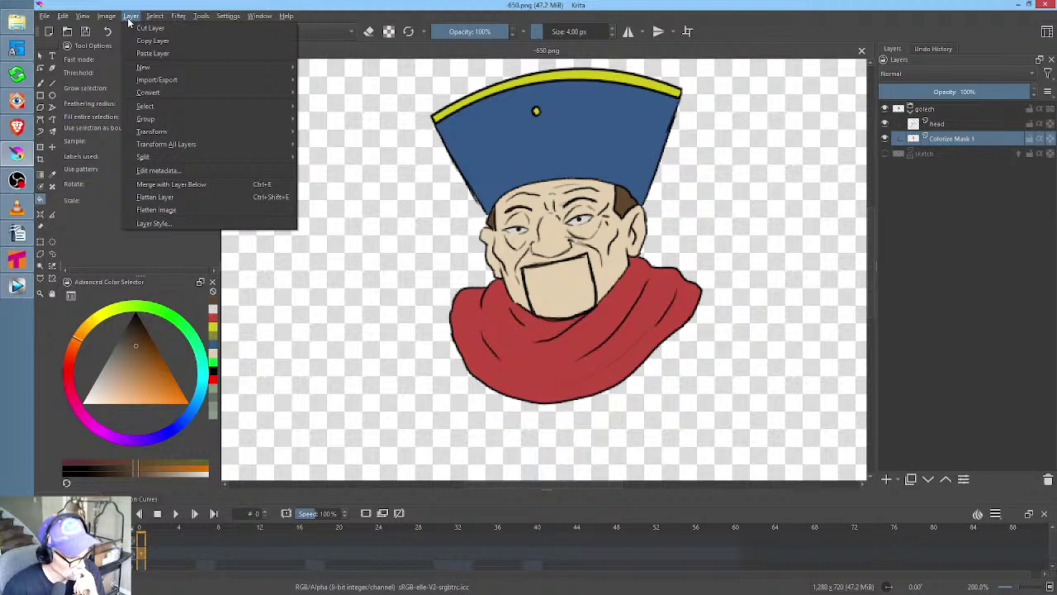
pyautogui.moveTo(171, 159)
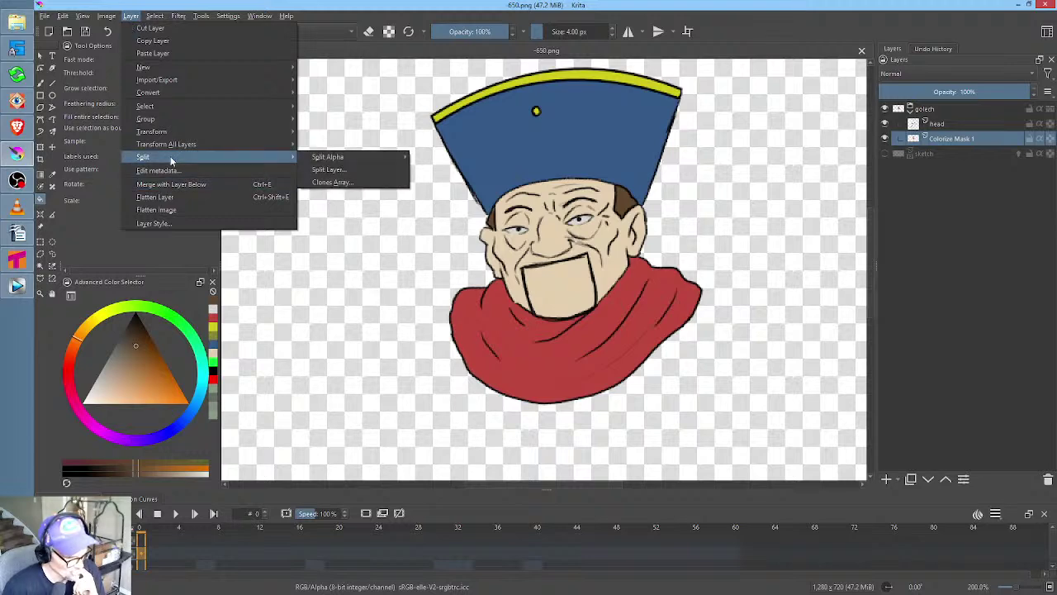
pyautogui.click(328, 170)
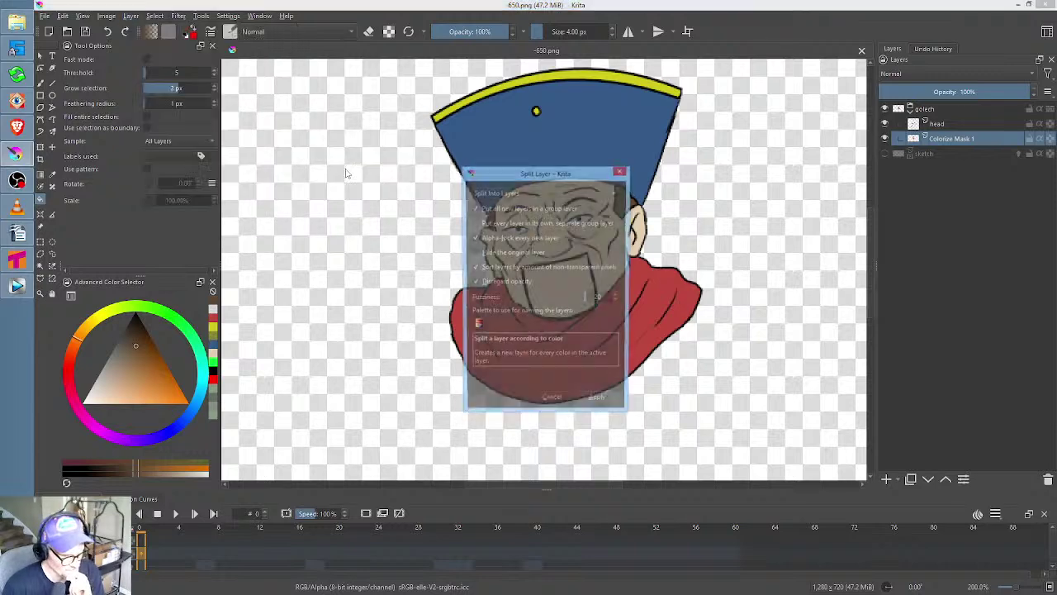
pyautogui.click(600, 403)
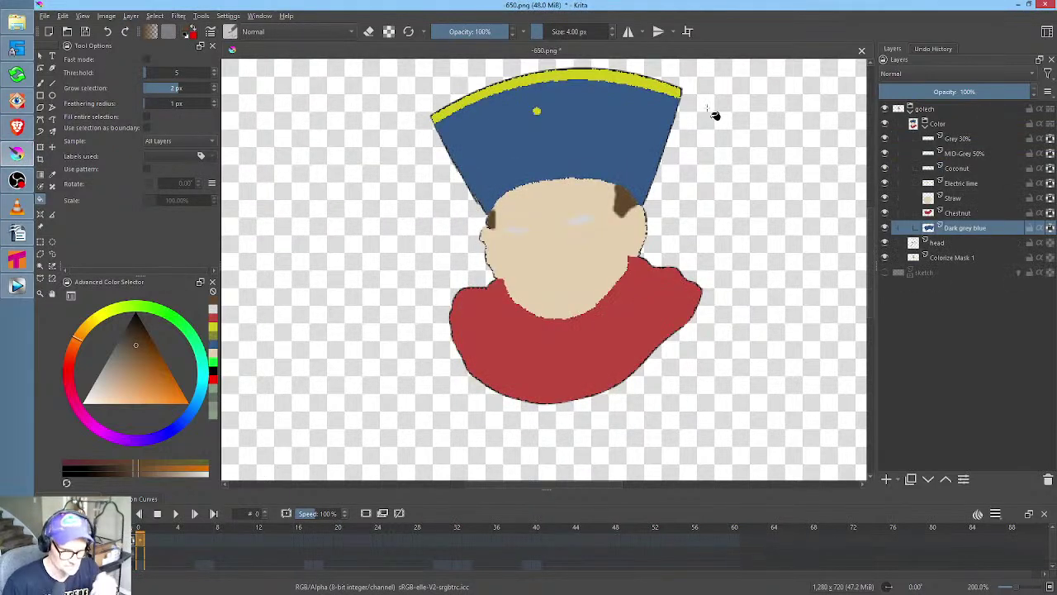
# Check the Grey 30% and MID-Grey 50% layers by toggling their visibility, and delete both from the Color group
pyautogui.click(936, 125)
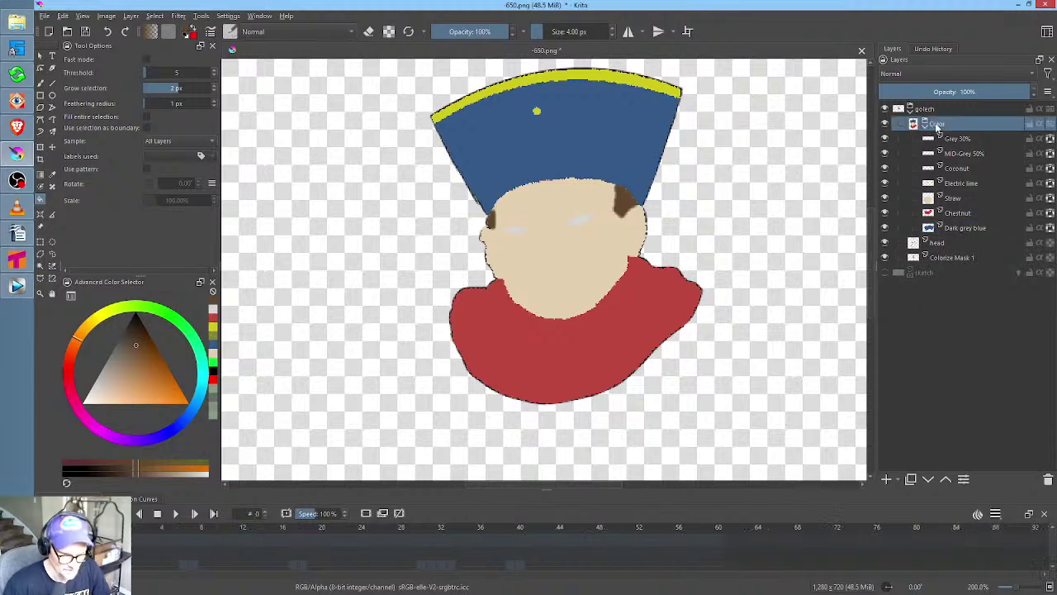
pyautogui.click(885, 139)
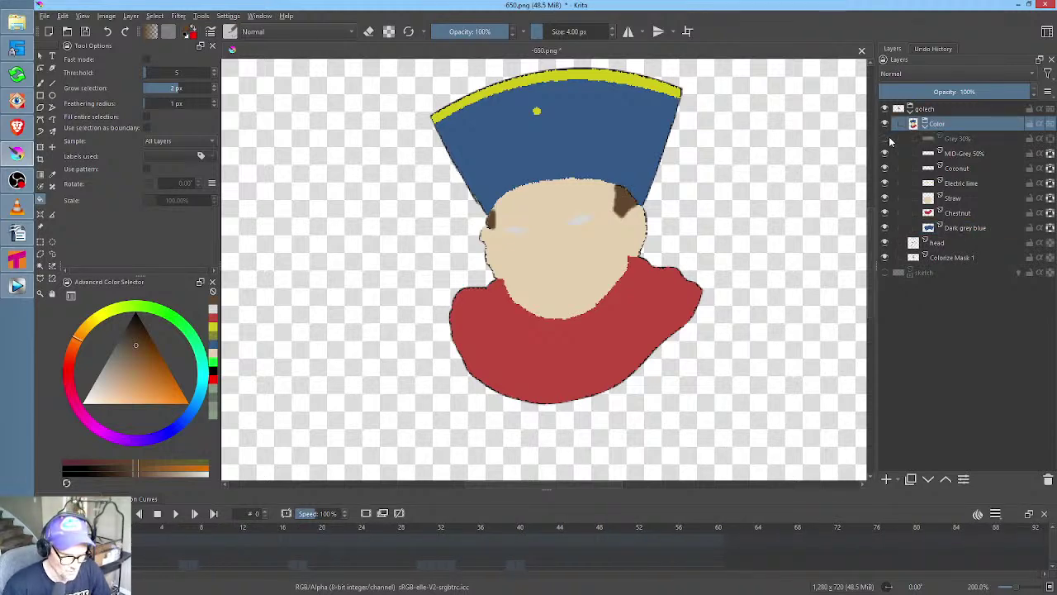
pyautogui.click(886, 138)
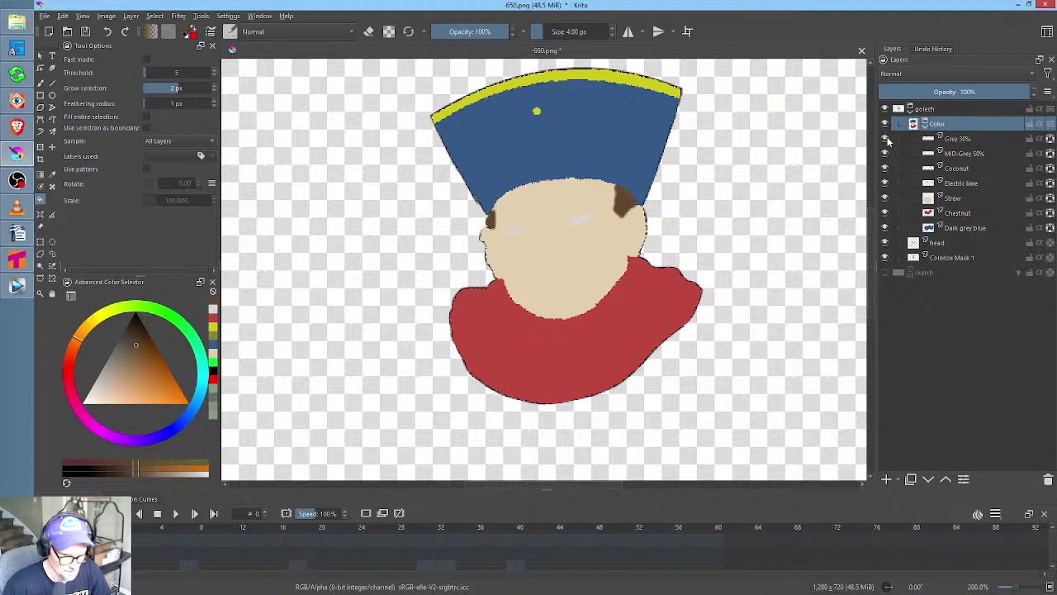
pyautogui.click(954, 139)
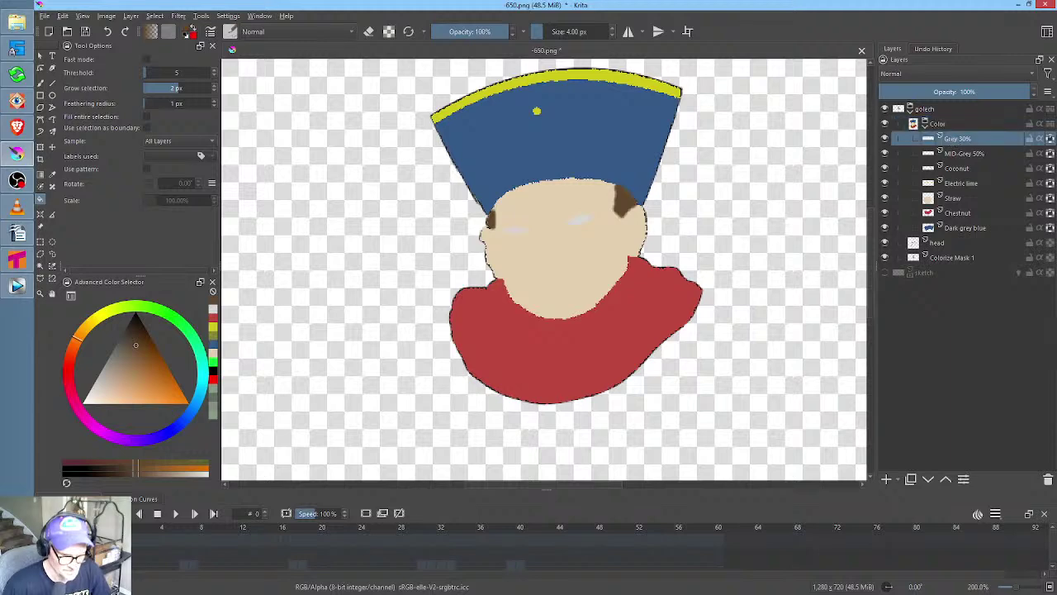
pyautogui.click(1048, 480)
pyautogui.click(886, 139)
pyautogui.click(887, 138)
pyautogui.click(886, 139)
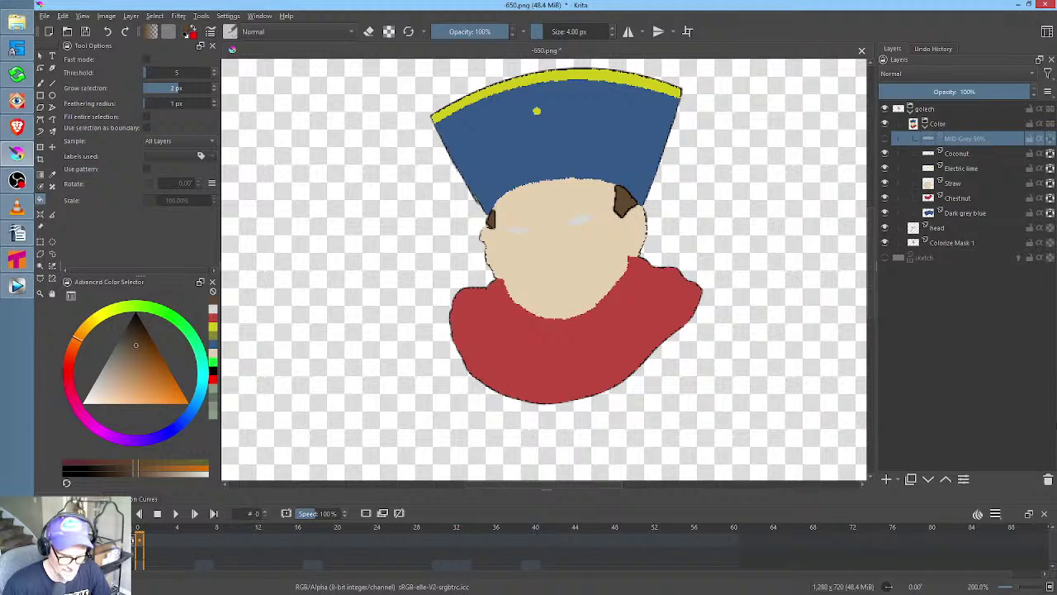
pyautogui.click(1049, 480)
# Check what the Coconut layer holds by toggling its visibility, and delete it
pyautogui.click(886, 139)
pyautogui.click(886, 138)
pyautogui.click(885, 138)
pyautogui.click(885, 139)
pyautogui.click(886, 139)
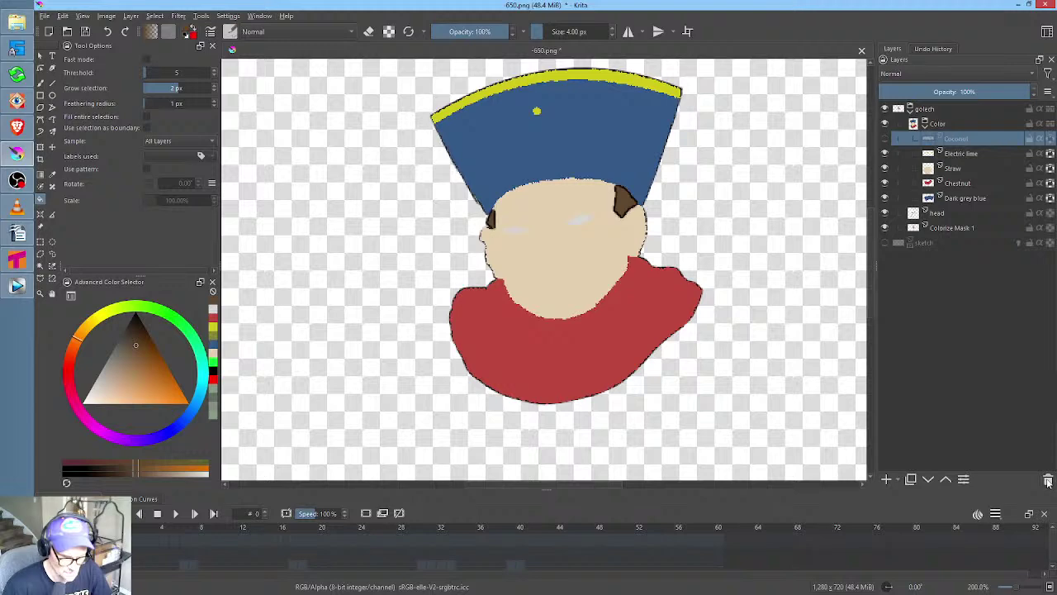
pyautogui.click(1049, 479)
# Examine which area each remaining split layer covers by toggling Electric lime, Straw, Chestnut and Dark grey blue
pyautogui.click(885, 139)
pyautogui.click(885, 139)
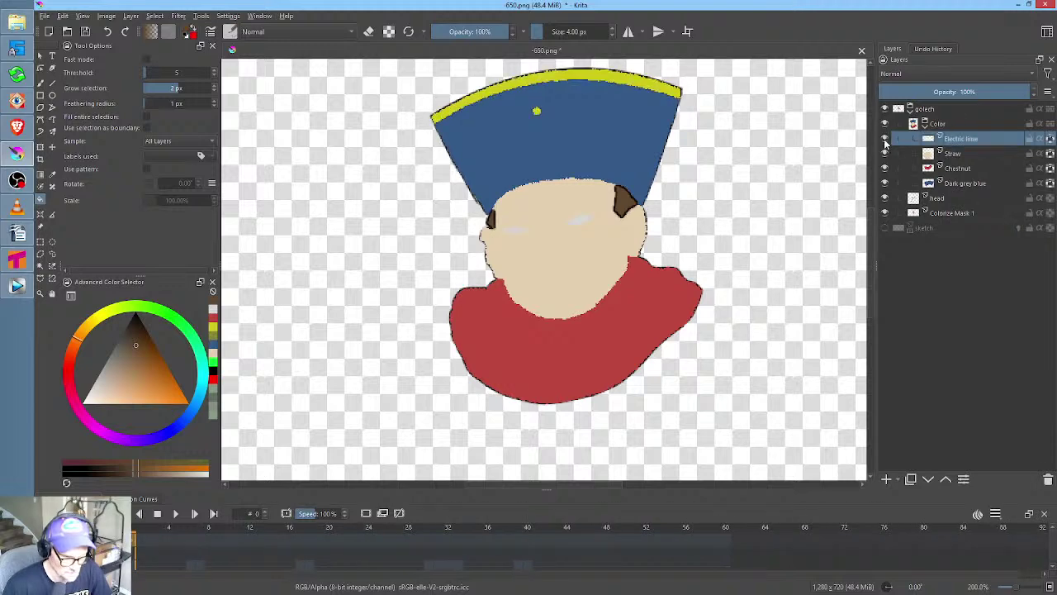
pyautogui.click(885, 139)
pyautogui.click(886, 139)
pyautogui.click(885, 139)
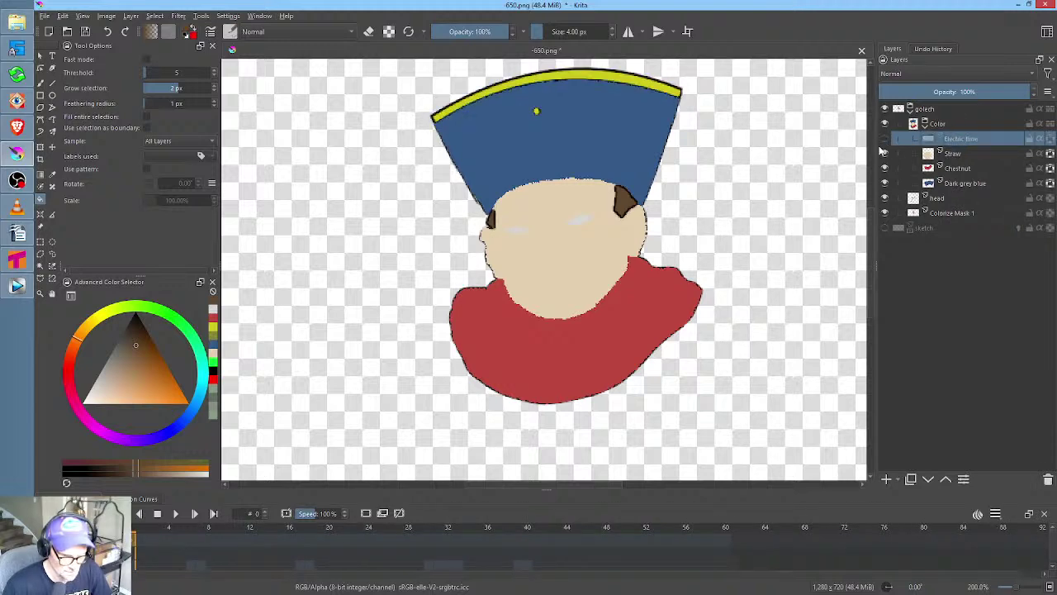
pyautogui.click(885, 154)
pyautogui.click(885, 154)
pyautogui.click(886, 169)
pyautogui.click(885, 168)
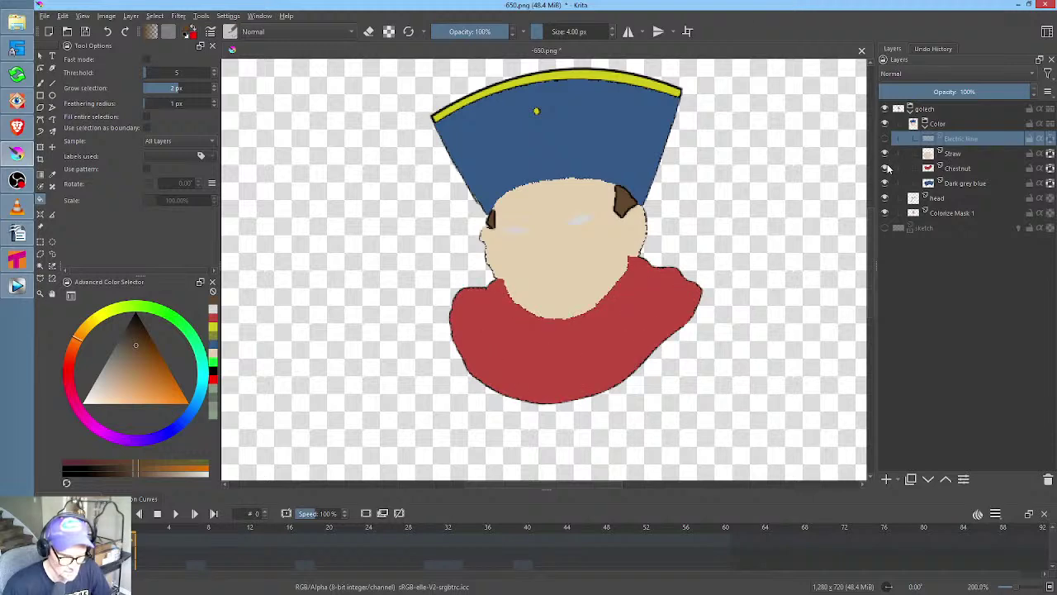
pyautogui.click(885, 184)
pyautogui.click(885, 183)
# Move the collapsed Color group below the head line art and hide the Colorize Mask 1 layer
pyautogui.click(924, 123)
pyautogui.moveTo(937, 123); pyautogui.dragTo(965, 145)
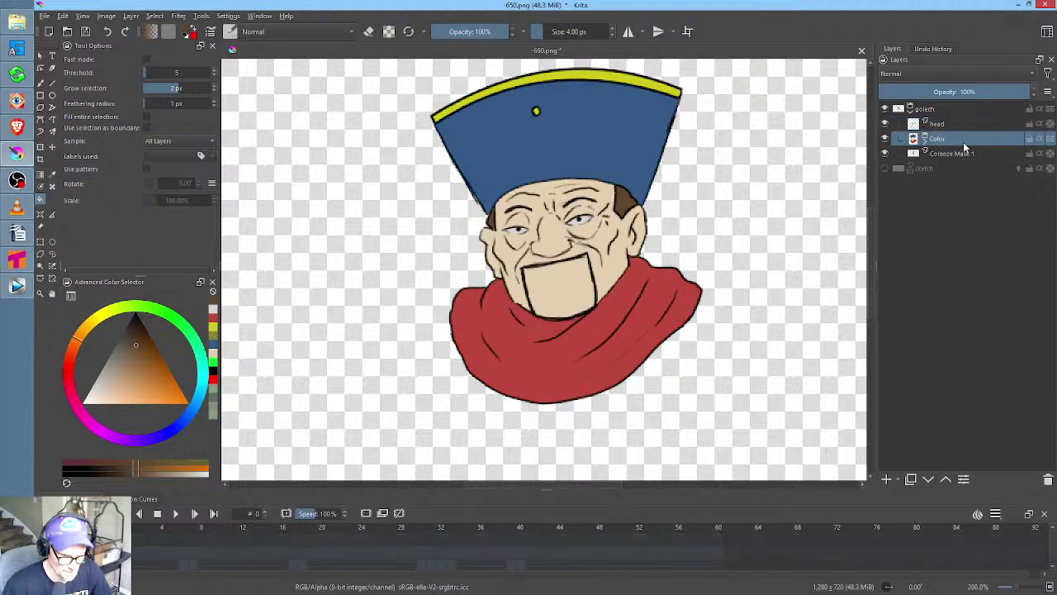
pyautogui.click(885, 154)
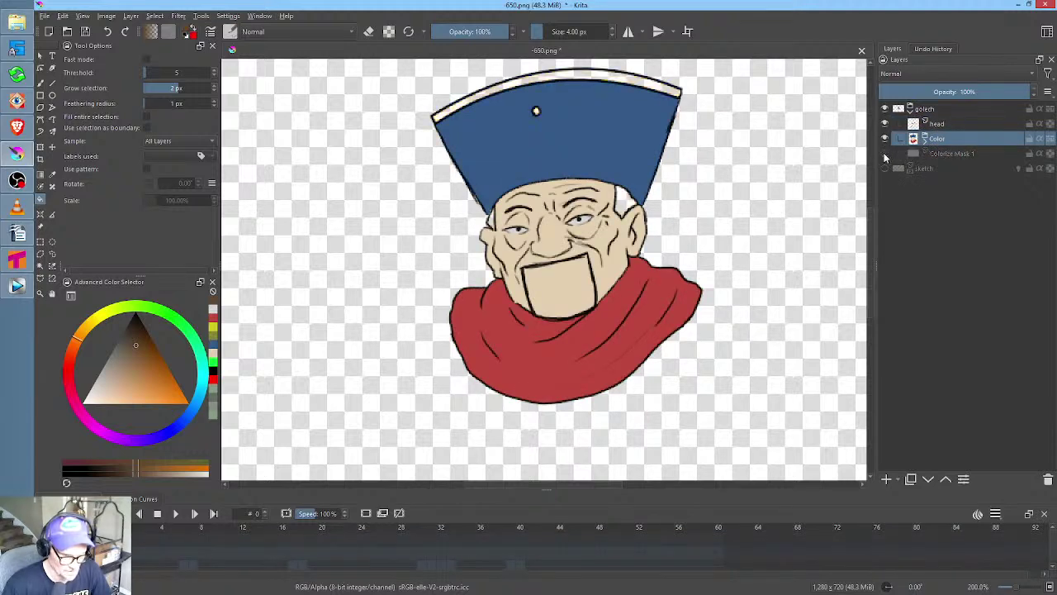
# Show the Electric lime layer in the Color group and rename it as yellow
pyautogui.click(926, 139)
pyautogui.click(968, 160)
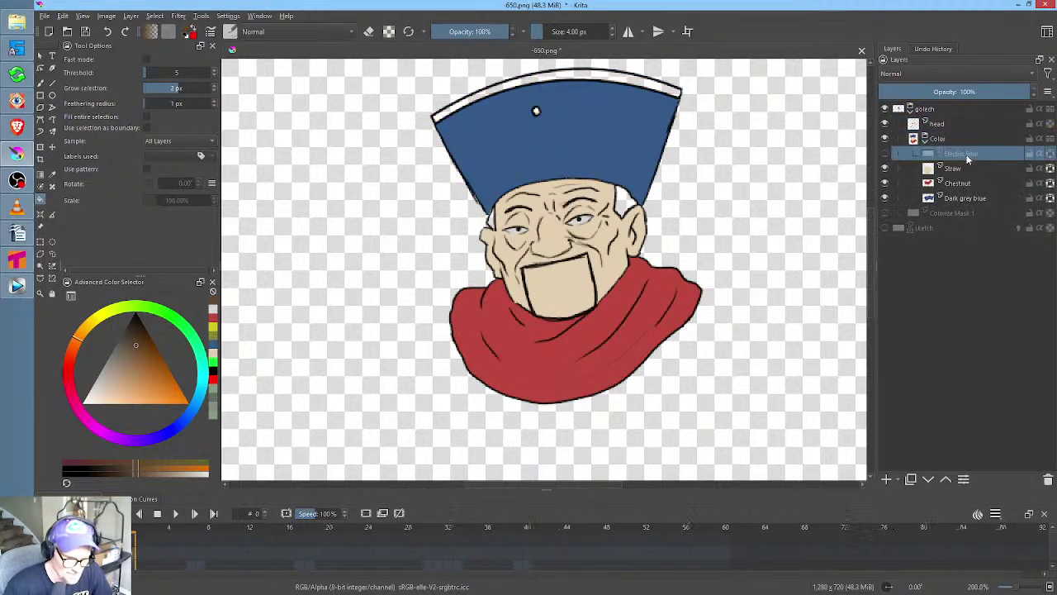
pyautogui.click(886, 154)
pyautogui.click(885, 155)
pyautogui.click(885, 155)
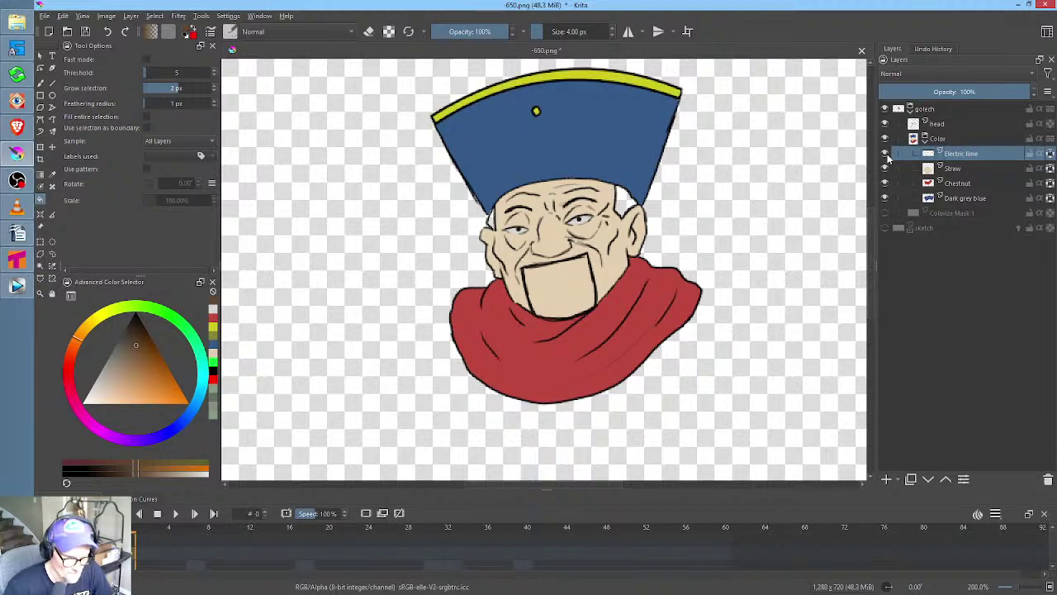
pyautogui.doubleClick(996, 157)
pyautogui.write('yellow')
pyautogui.press('Return')
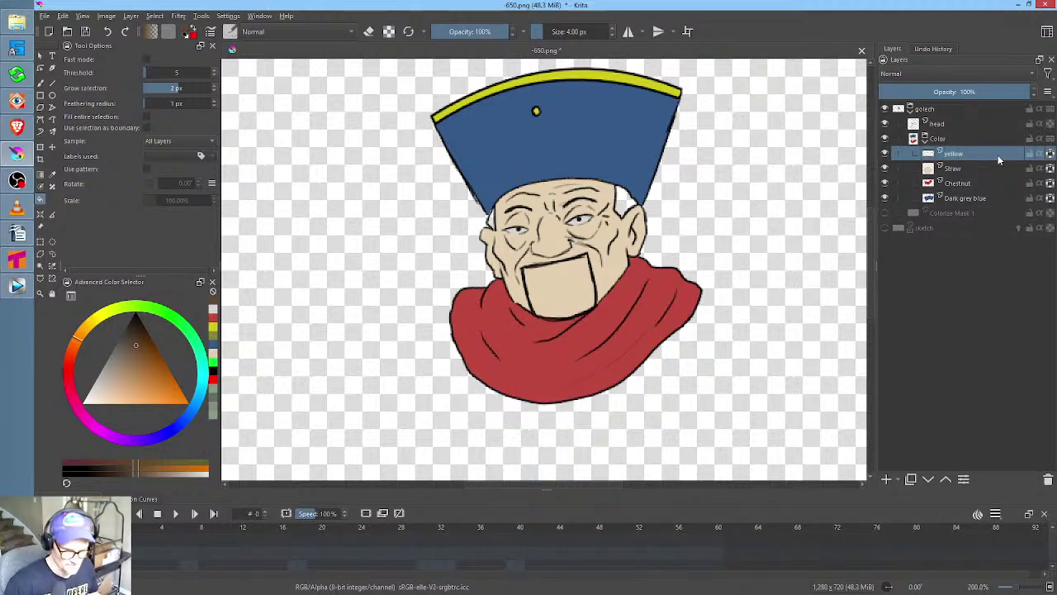
# Identify the Straw layer by its face fill and rename it as skin
pyautogui.click(965, 170)
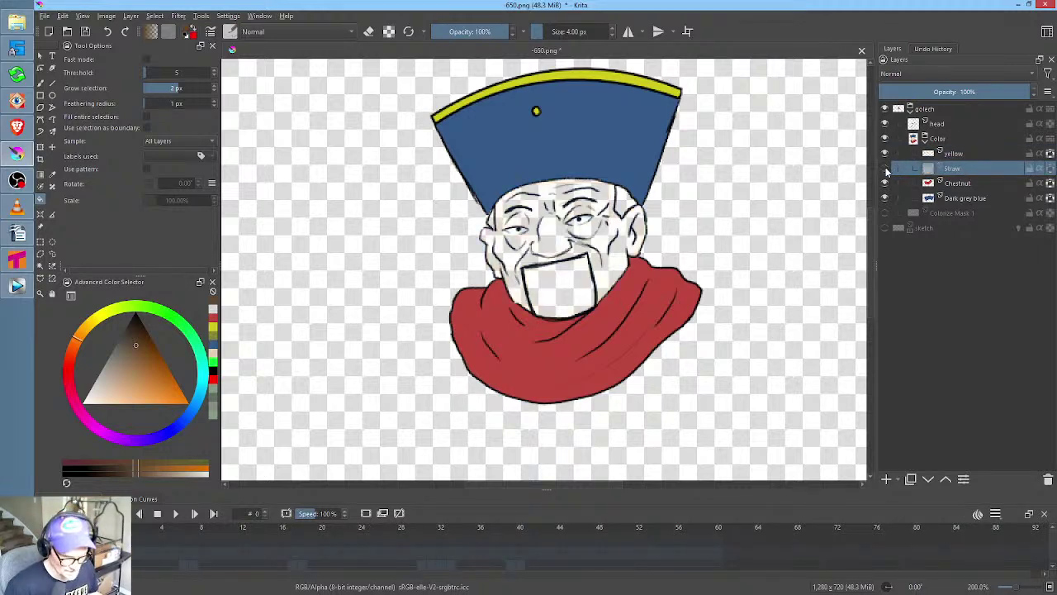
pyautogui.doubleClick(963, 169)
pyautogui.write('skin')
pyautogui.press('Return')
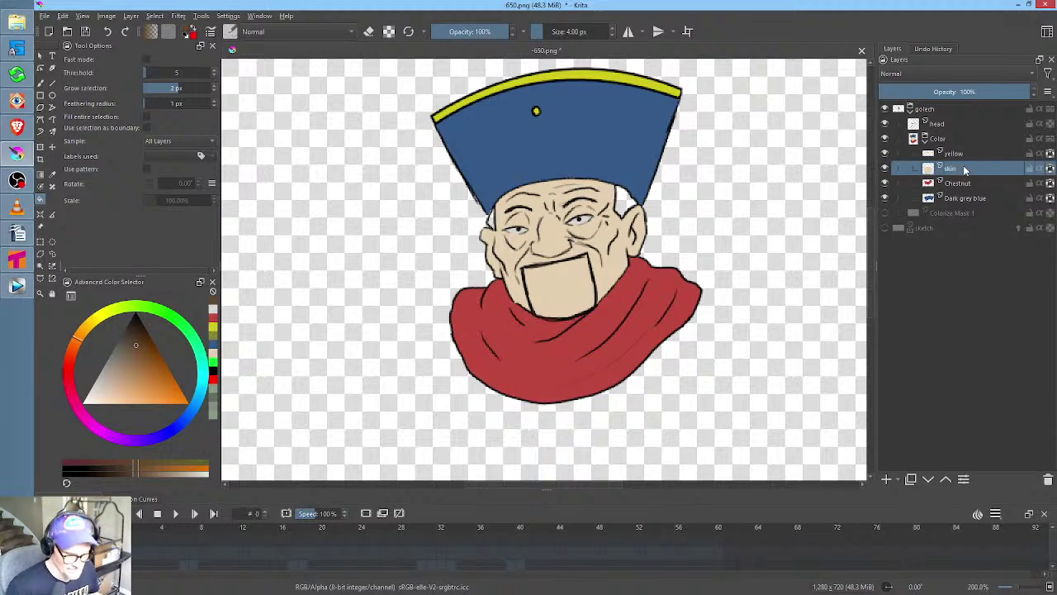
# Rename the Chestnut layer as collar
pyautogui.click(958, 185)
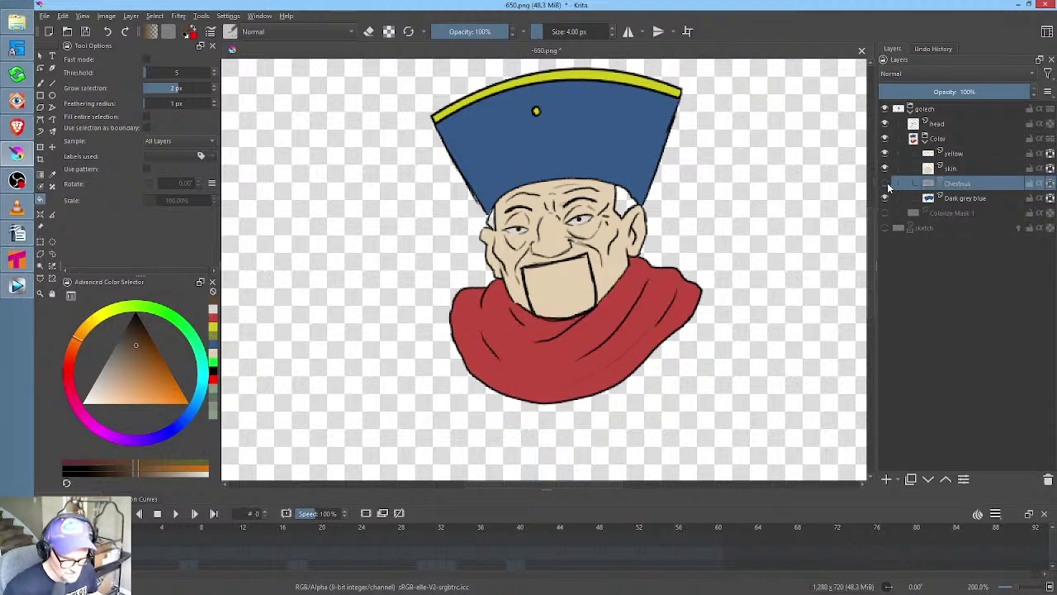
pyautogui.doubleClick(990, 186)
pyautogui.write('dollar')
pyautogui.press('Return')
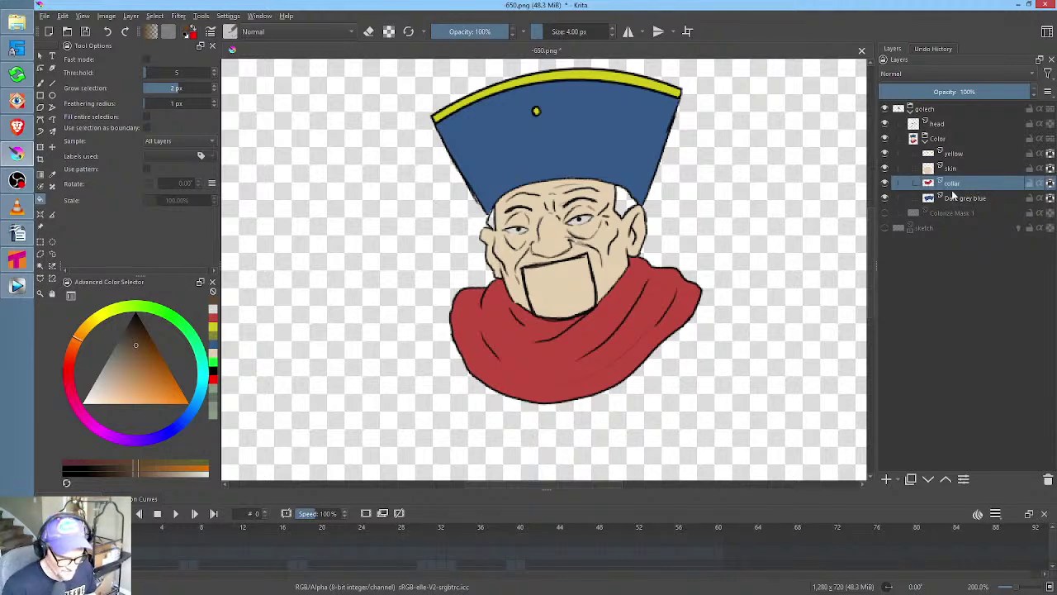
# Check the Dark grey blue layer by toggling its visibility and rename it as hat
pyautogui.click(963, 202)
pyautogui.click(886, 200)
pyautogui.click(885, 200)
pyautogui.doubleClick(971, 203)
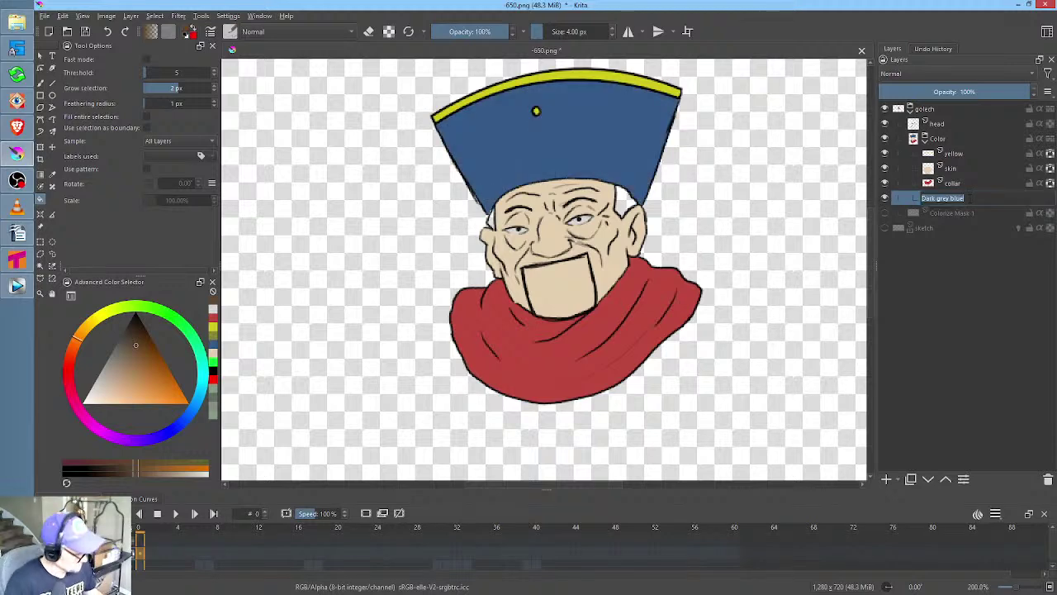
pyautogui.write('hat')
pyautogui.press('Return')
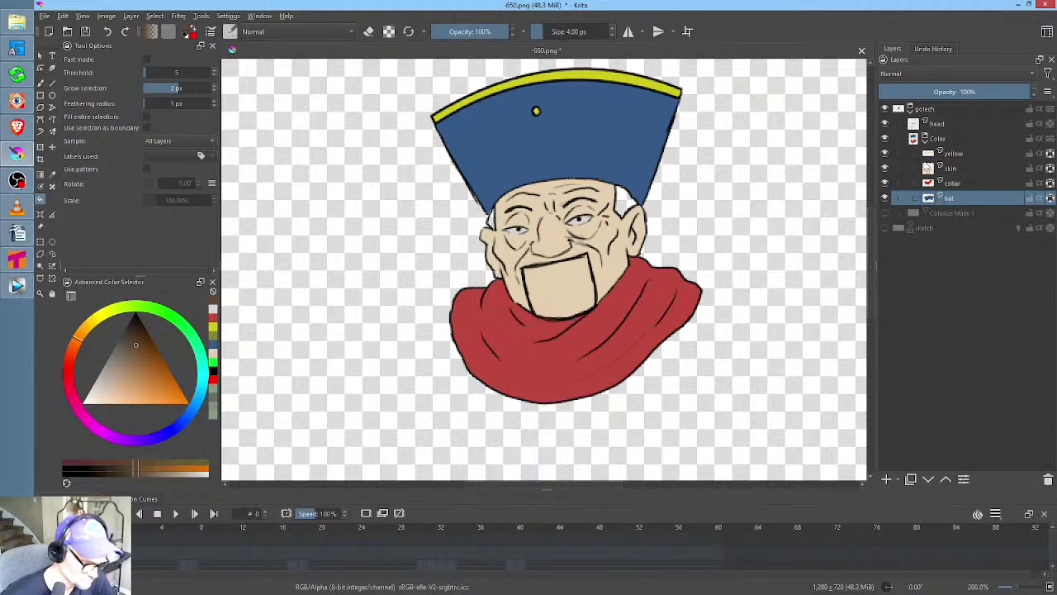
# Examine the face and eye fills up close by toggling the visibility of the skin and head layers
pyautogui.scroll(2, 578, 250)
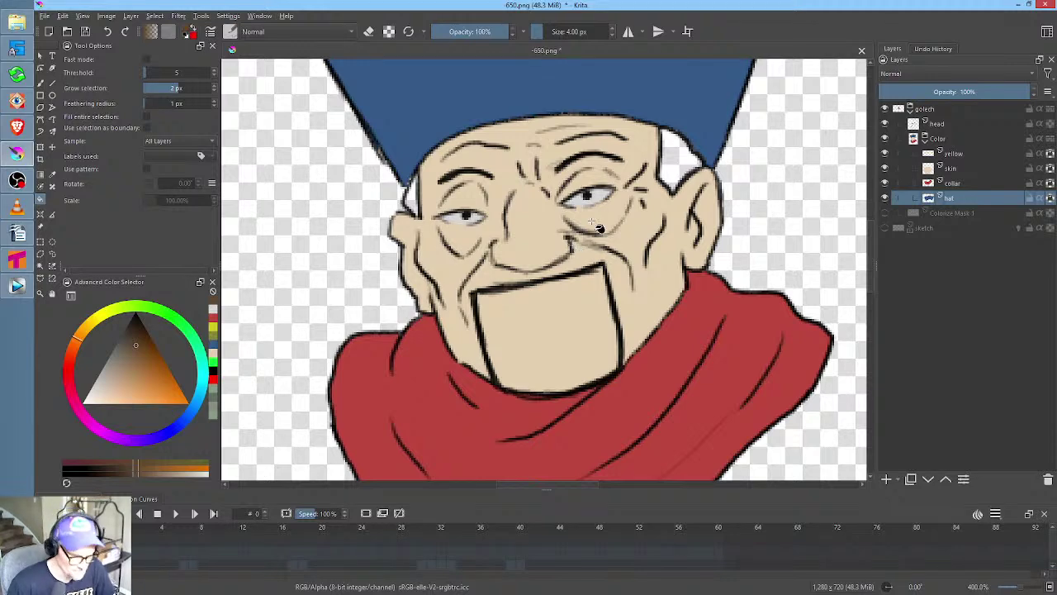
pyautogui.click(885, 169)
pyautogui.click(886, 169)
pyautogui.click(886, 169)
pyautogui.click(886, 169)
pyautogui.click(885, 169)
pyautogui.click(885, 169)
pyautogui.click(886, 169)
pyautogui.click(885, 168)
pyautogui.click(884, 124)
pyautogui.click(885, 124)
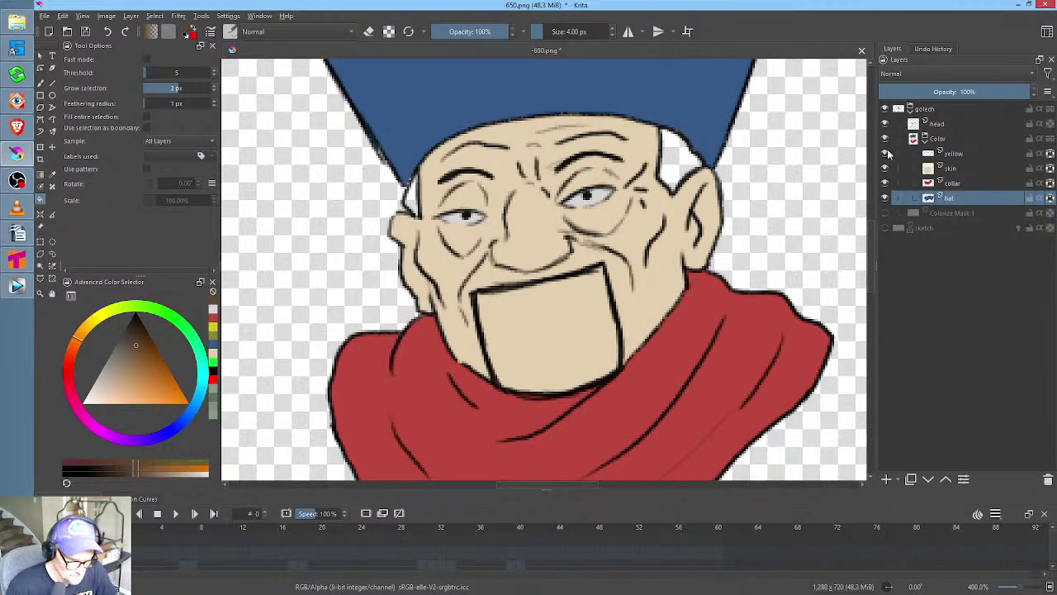
# Inspect the eye fills up close by toggling the skin layer's visibility to see which layer holds them
pyautogui.scroll(6, 445, 213)
pyautogui.scroll(-1, 445, 213)
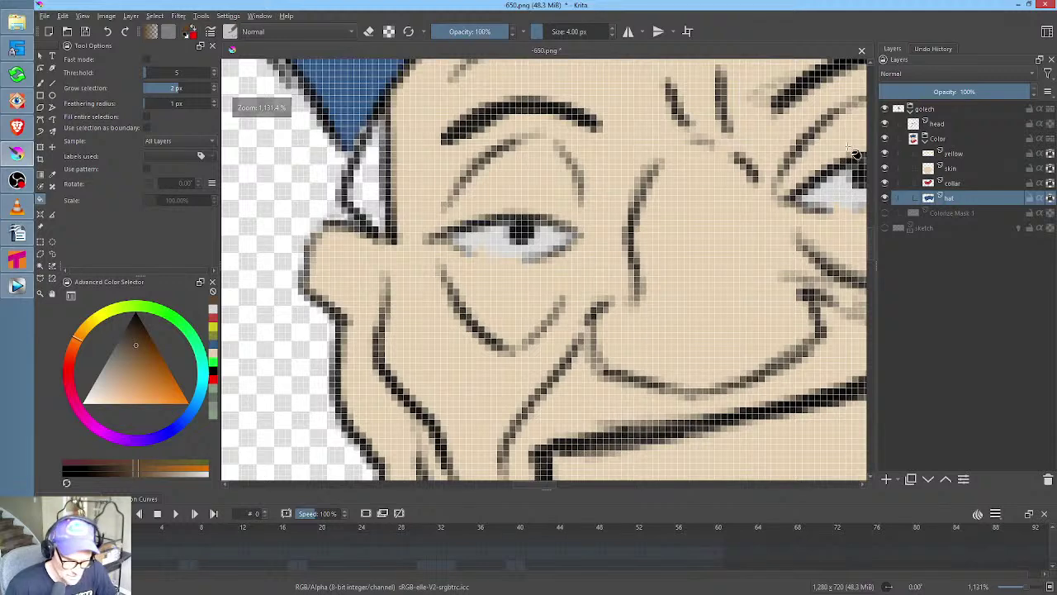
pyautogui.click(958, 155)
pyautogui.click(886, 154)
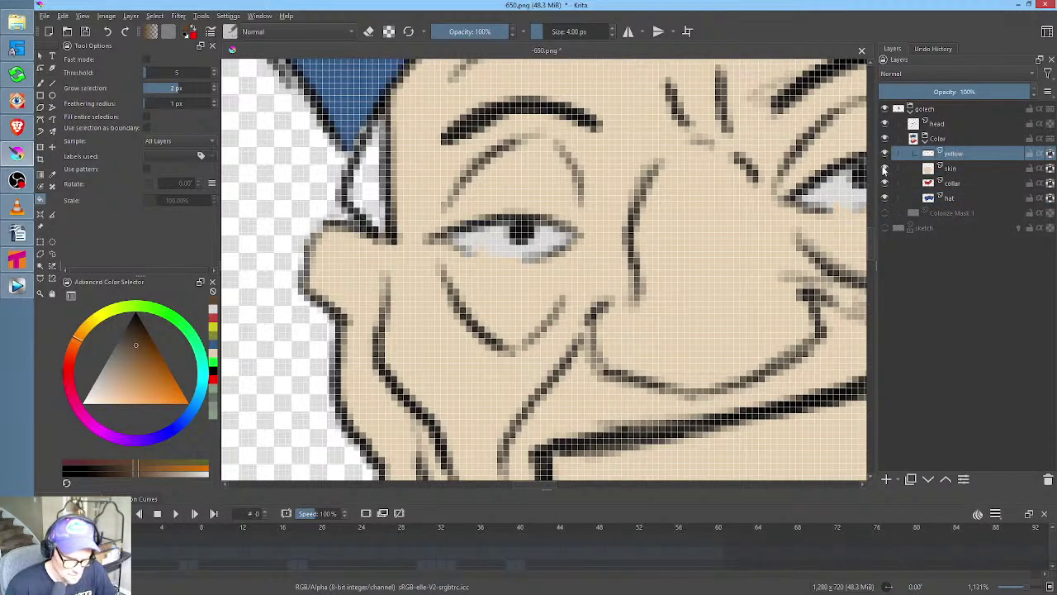
pyautogui.click(885, 168)
pyautogui.click(885, 168)
pyautogui.click(885, 169)
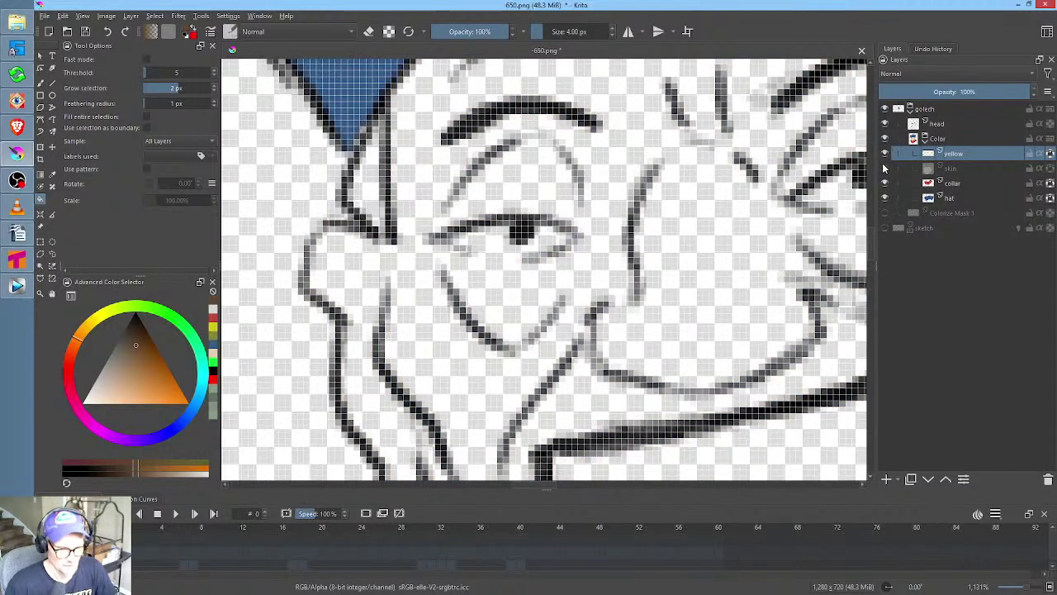
pyautogui.click(884, 168)
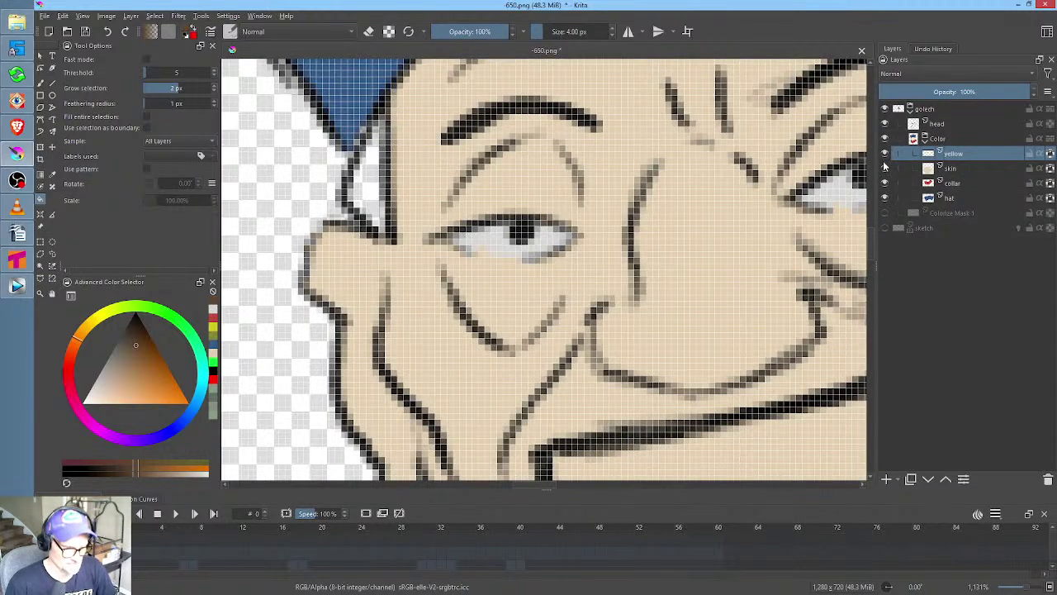
pyautogui.click(884, 169)
pyautogui.click(885, 168)
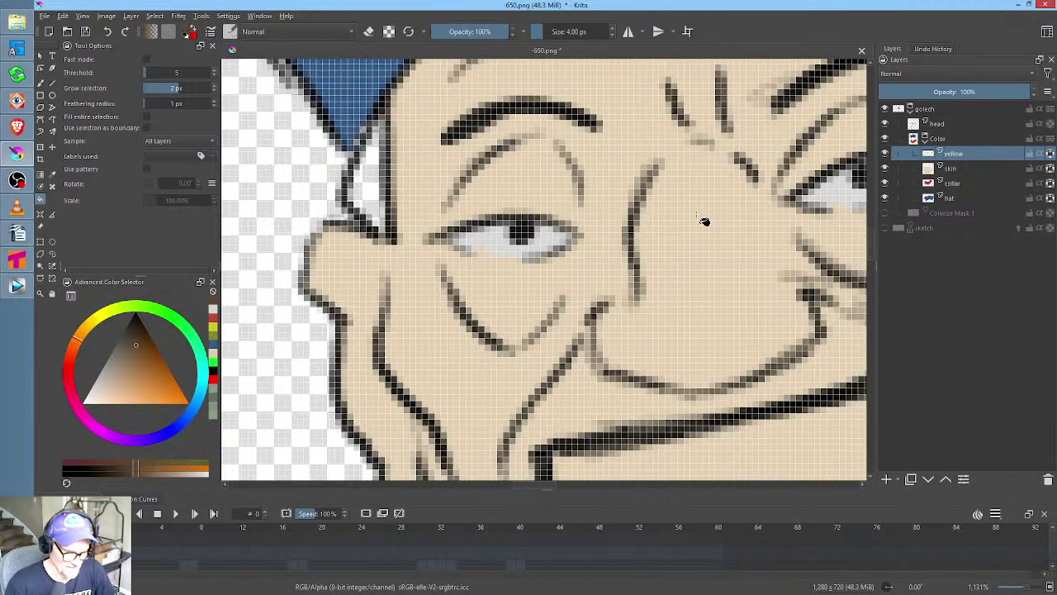
pyautogui.scroll(-3, 618, 233)
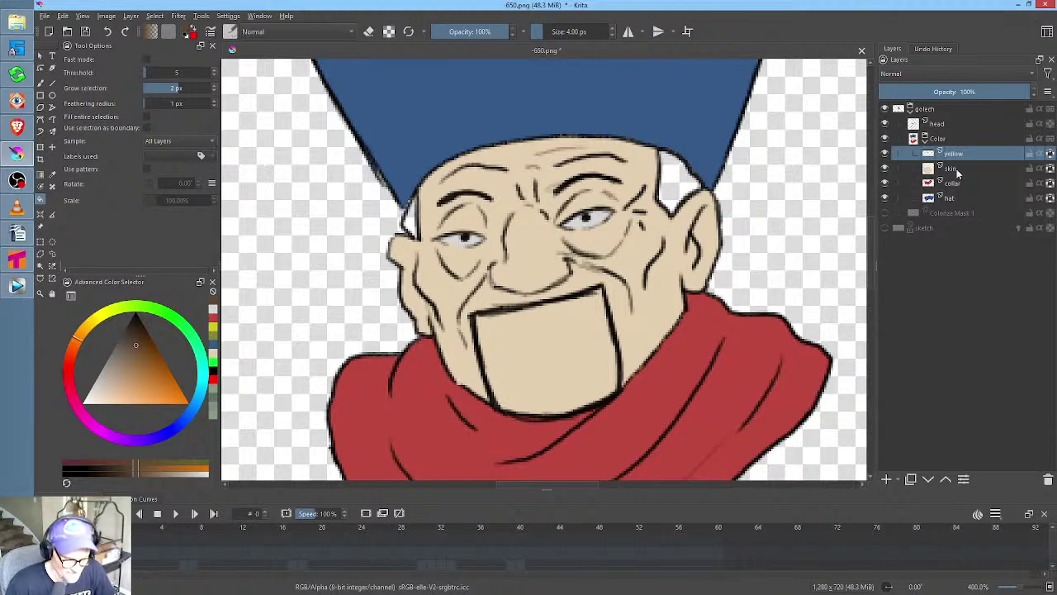
pyautogui.moveTo(958, 172)
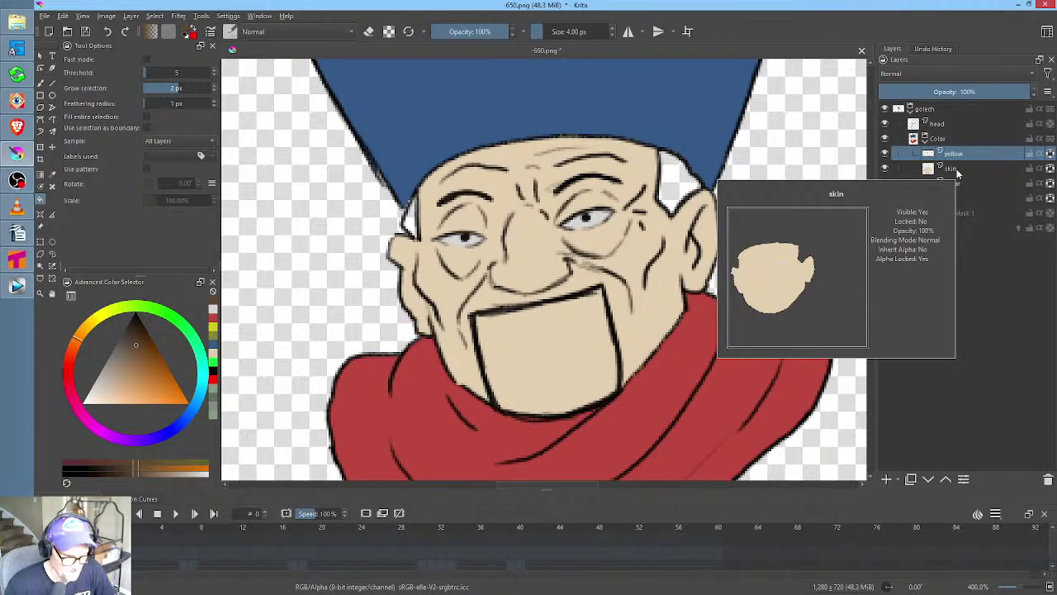
# Erase the skin layer's fill inside both eyes using the Fill tool in eraser mode
pyautogui.click(957, 170)
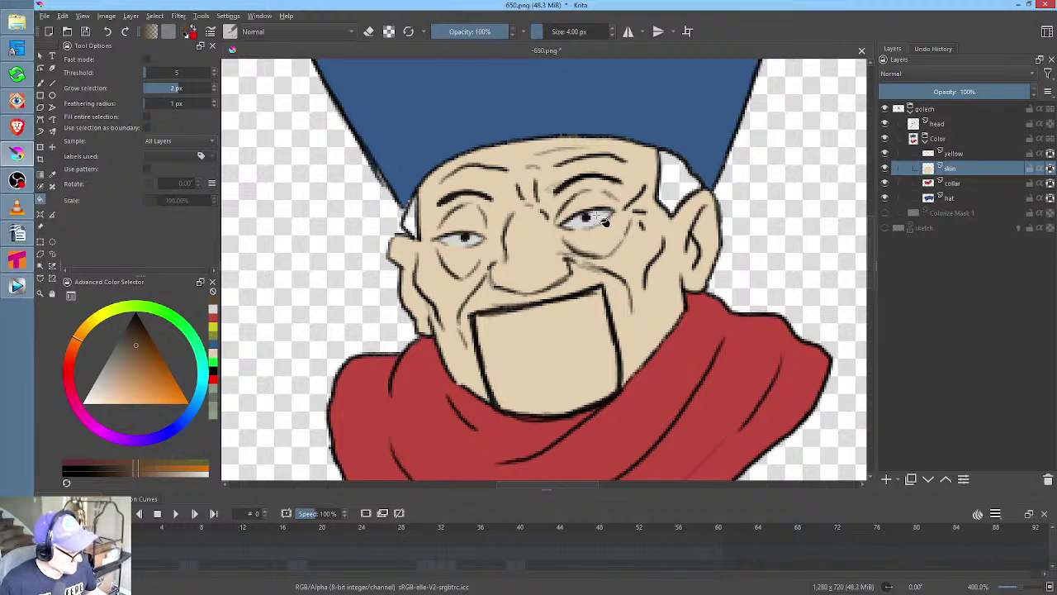
pyautogui.press('e')
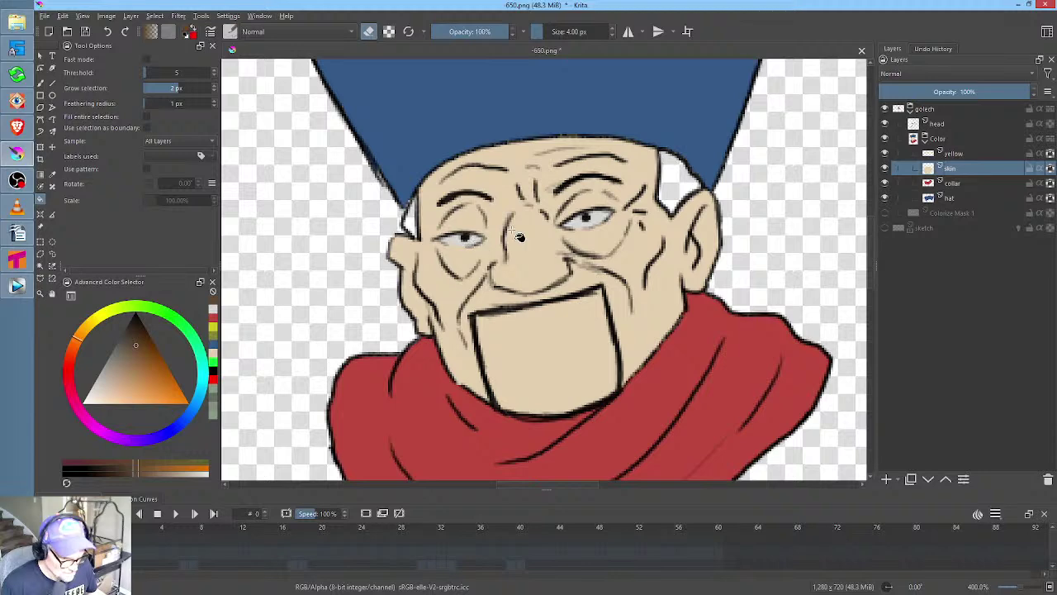
pyautogui.scroll(5, 536, 231)
pyautogui.click(679, 223)
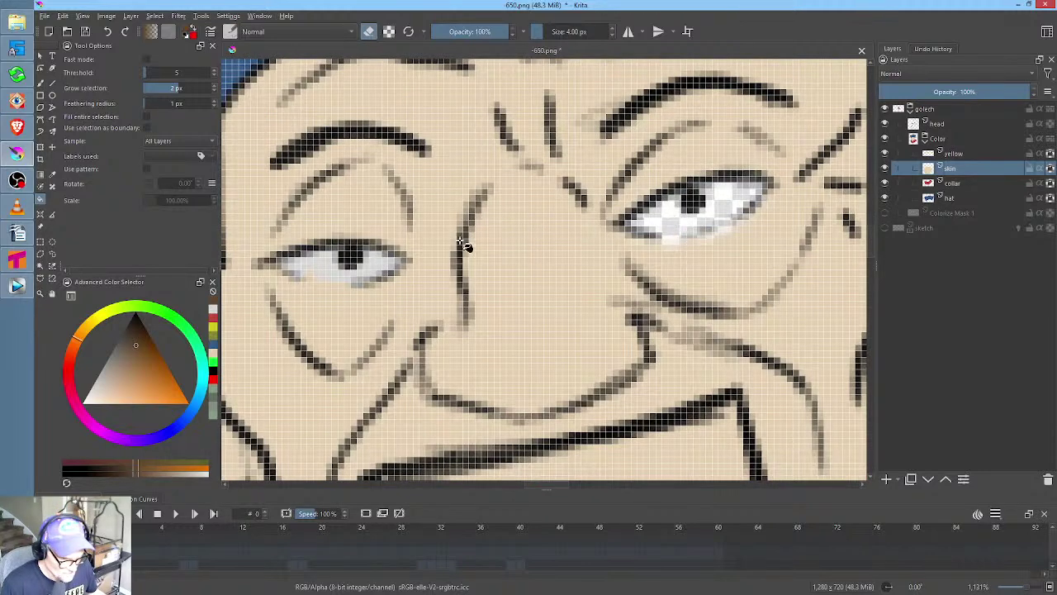
pyautogui.click(335, 273)
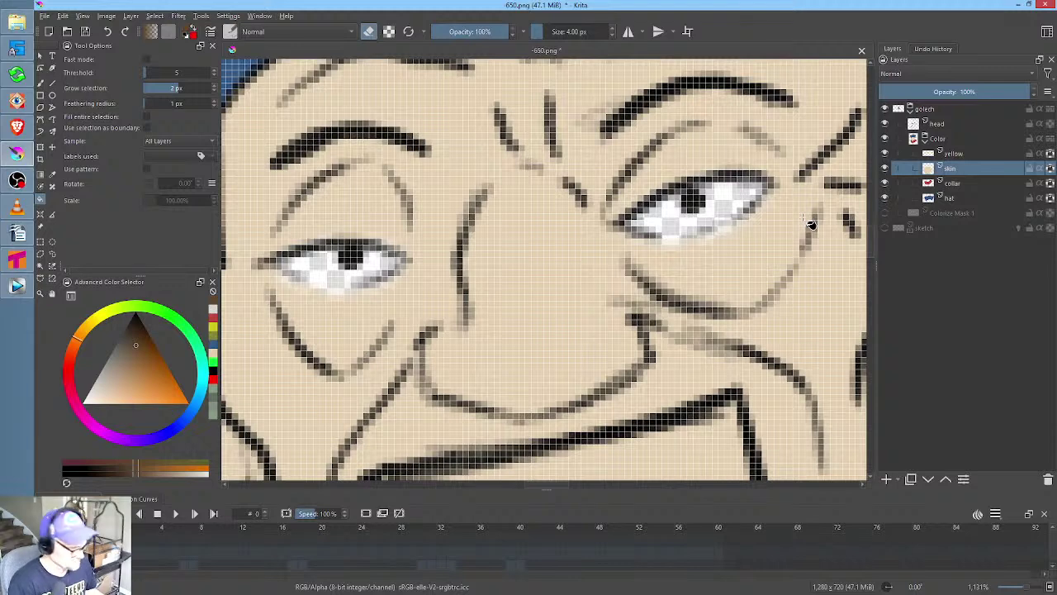
# Sample the beige face colour and touch up the skin edges beneath both eyes with the brush on the skin layer
pyautogui.press('b')
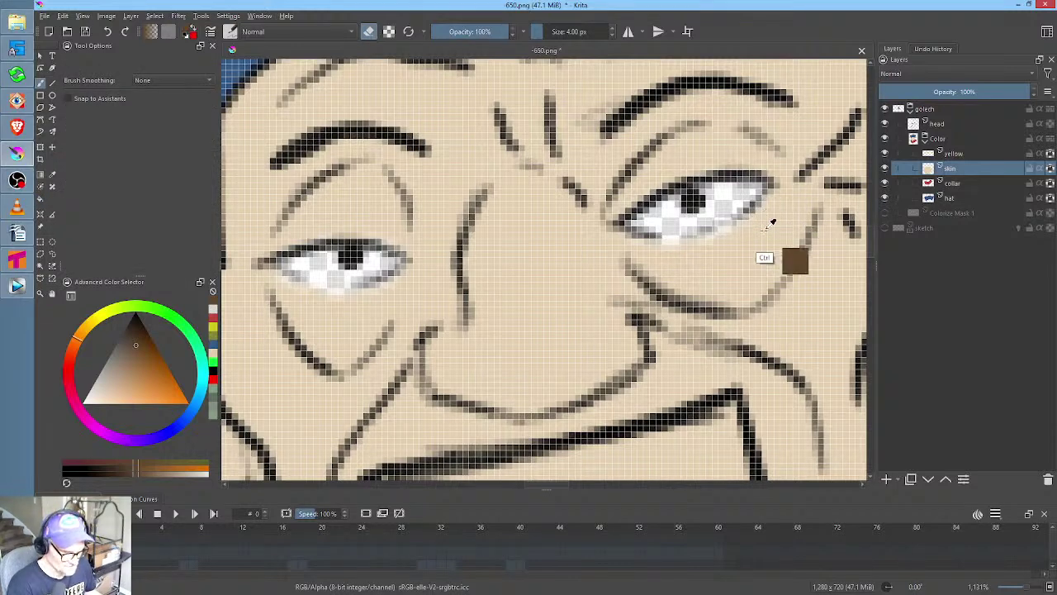
pyautogui.keyDown('ctrl'); pyautogui.click(767, 263); pyautogui.keyUp('ctrl')
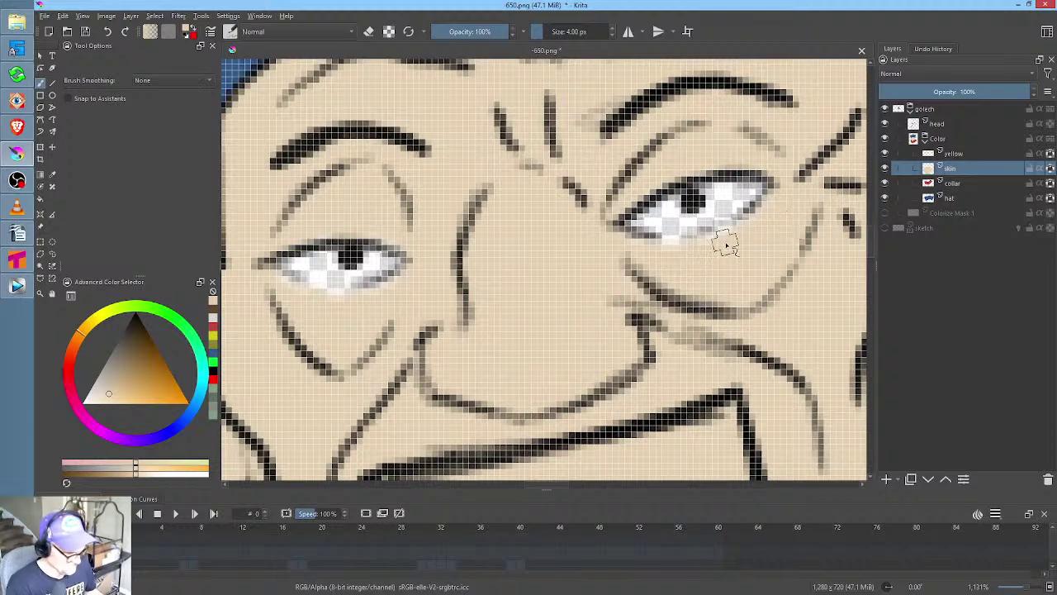
pyautogui.press('e')
pyautogui.press('e')
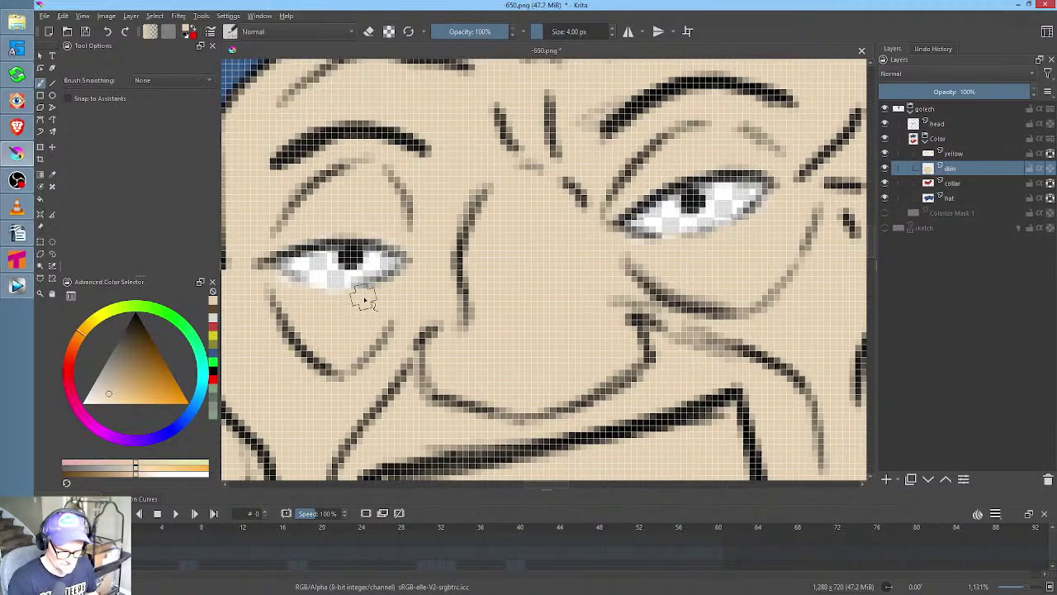
# Add a paint layer above the yellow layer and name it hair
pyautogui.click(968, 156)
pyautogui.scroll(-2, 540, 226)
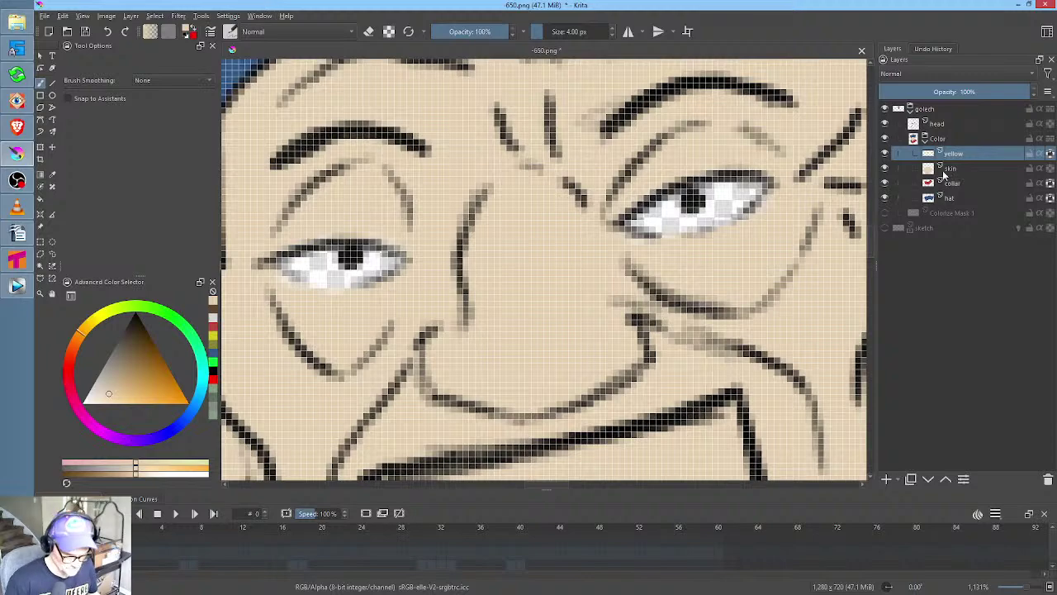
pyautogui.scroll(-3, 540, 226)
pyautogui.scroll(3, 573, 329)
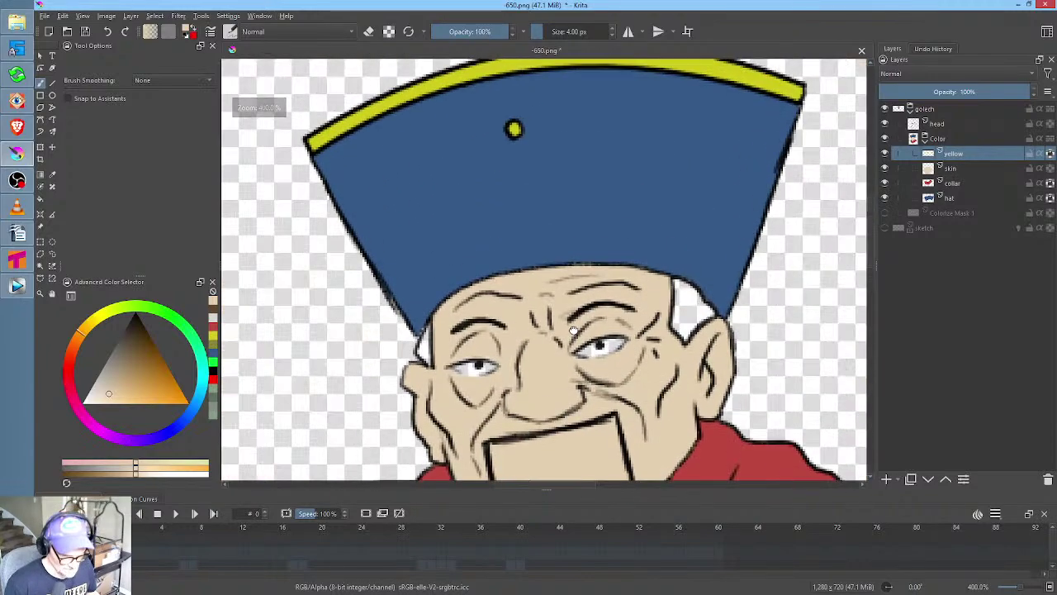
pyautogui.click(887, 479)
pyautogui.doubleClick(975, 154)
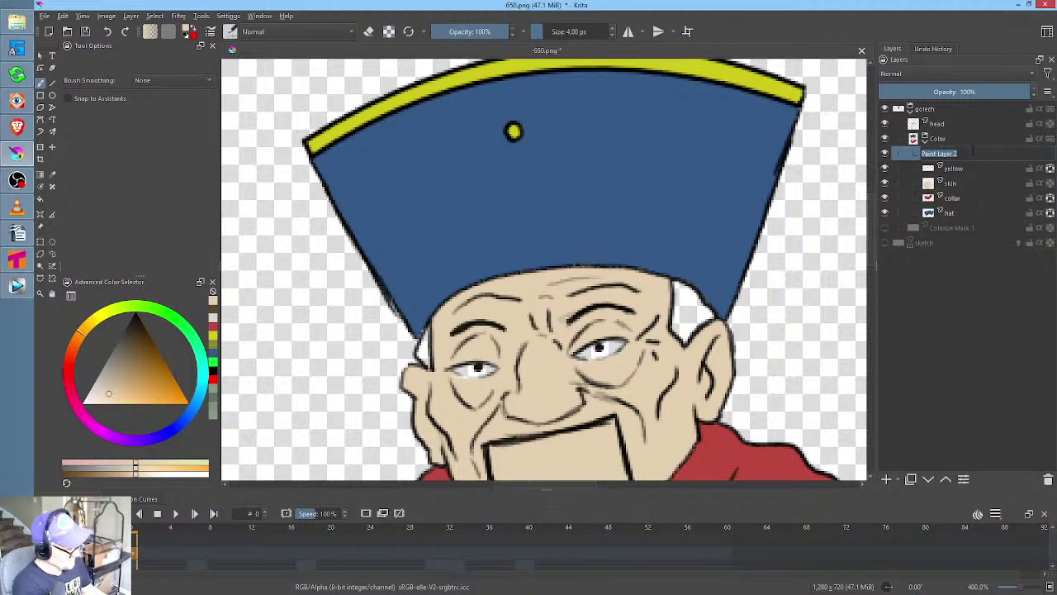
pyautogui.write('sha')
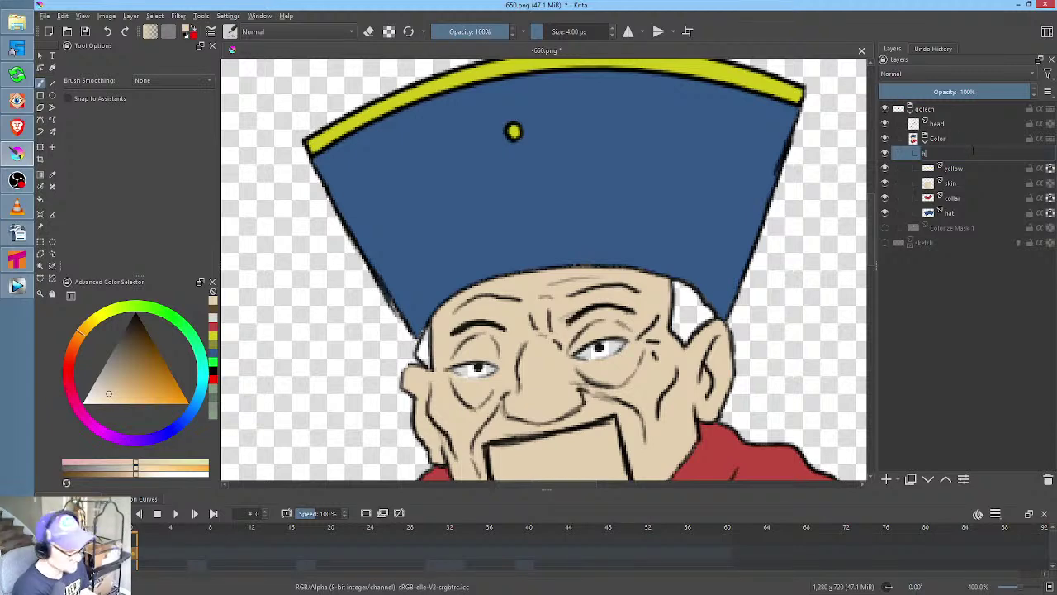
pyautogui.press('Return')
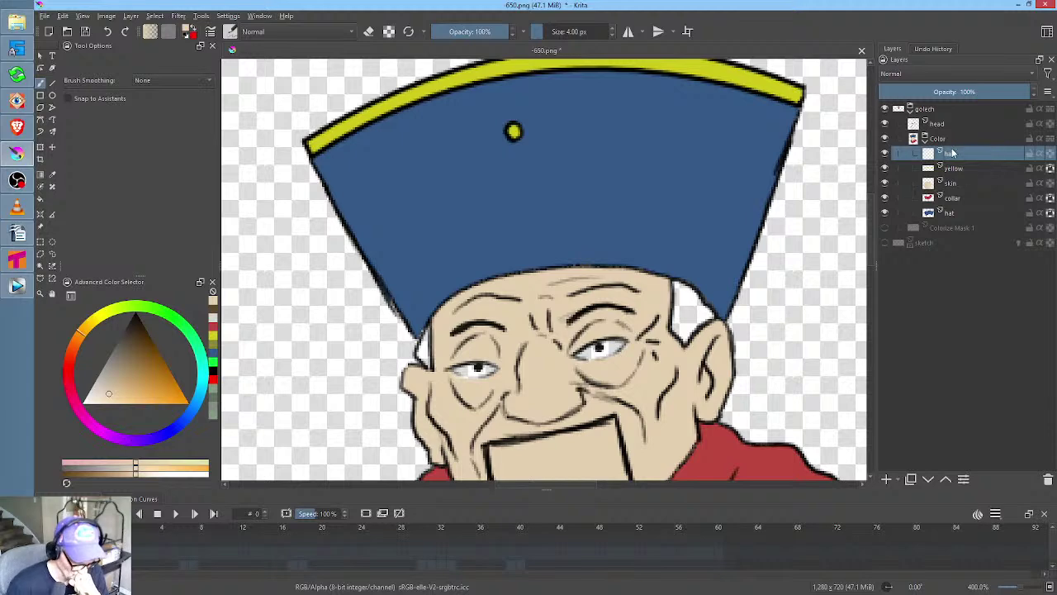
# Add a layer named eyes above the hair layer and paint the whites of both eyes off-white
pyautogui.click(886, 479)
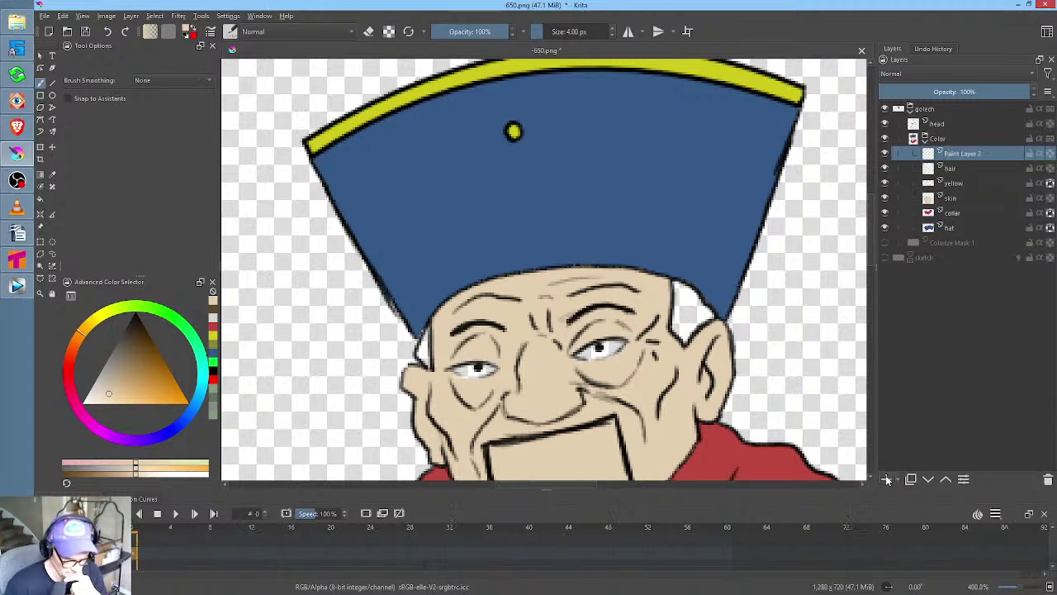
pyautogui.doubleClick(960, 155)
pyautogui.write('eyes')
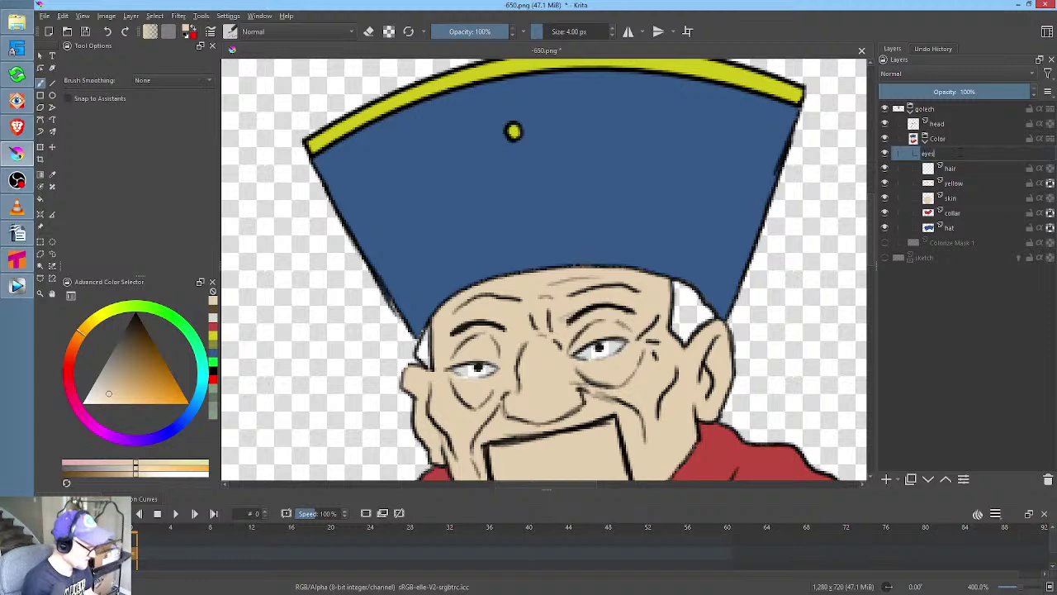
pyautogui.press('Return')
pyautogui.click(86, 399)
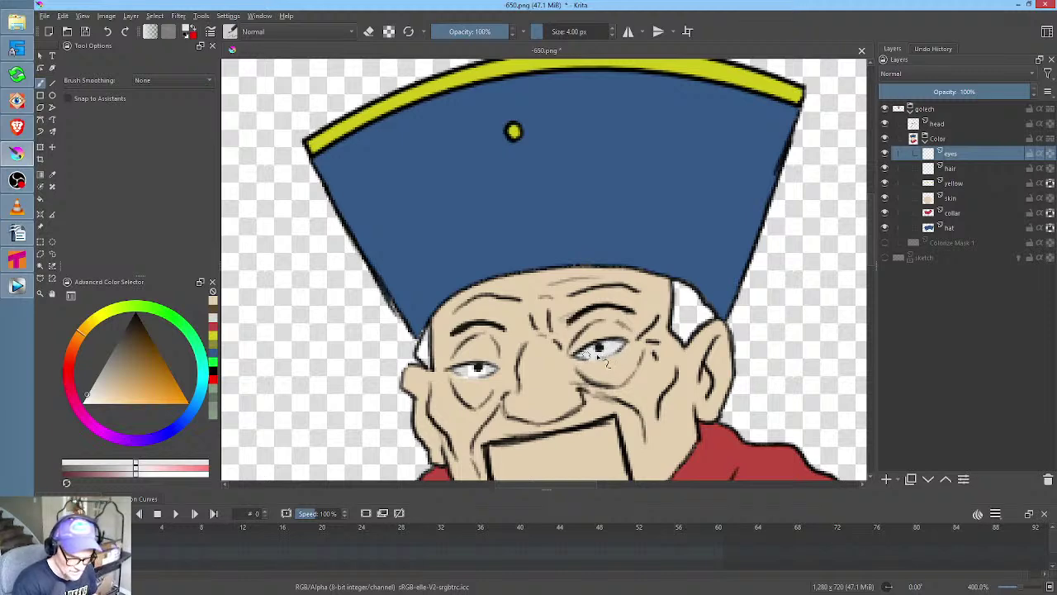
pyautogui.click(603, 353)
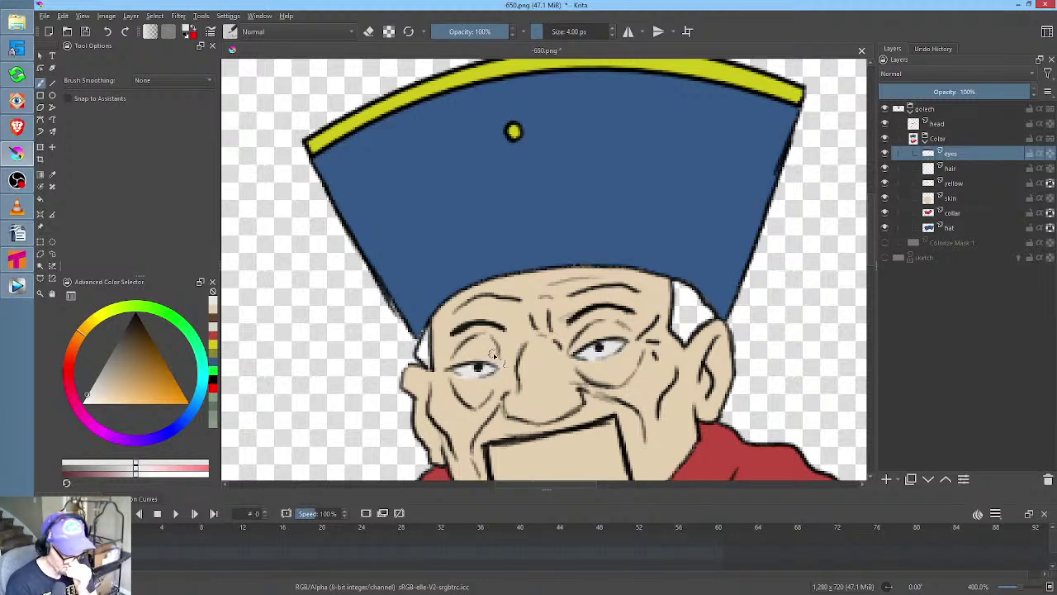
# Fill the hair areas on both sides of the forehead with dark brown on the eyes layer
pyautogui.moveTo(130, 344); pyautogui.dragTo(132, 343)
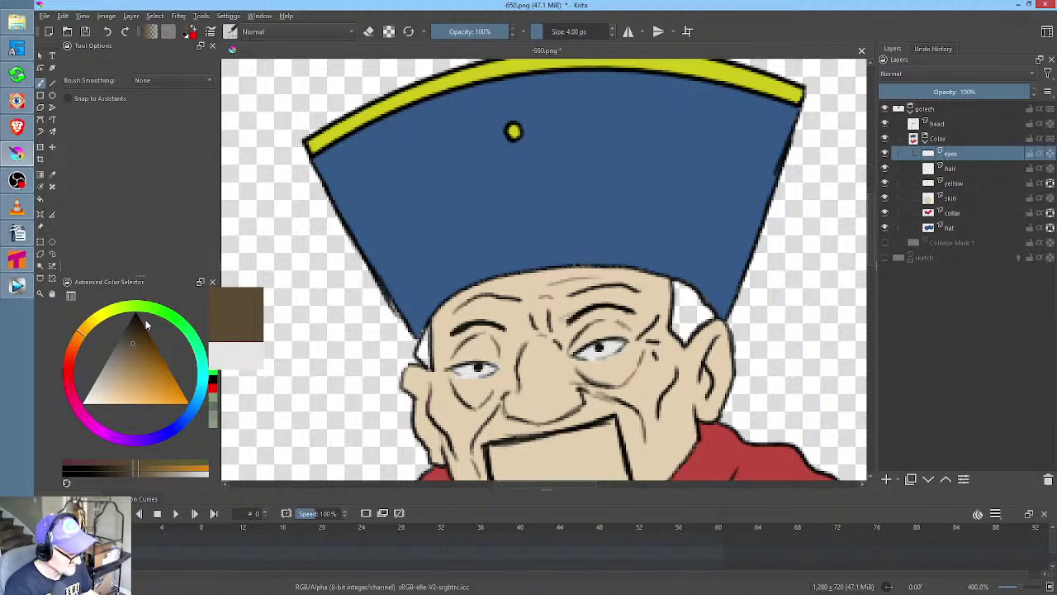
pyautogui.press('f')
pyautogui.click(423, 351)
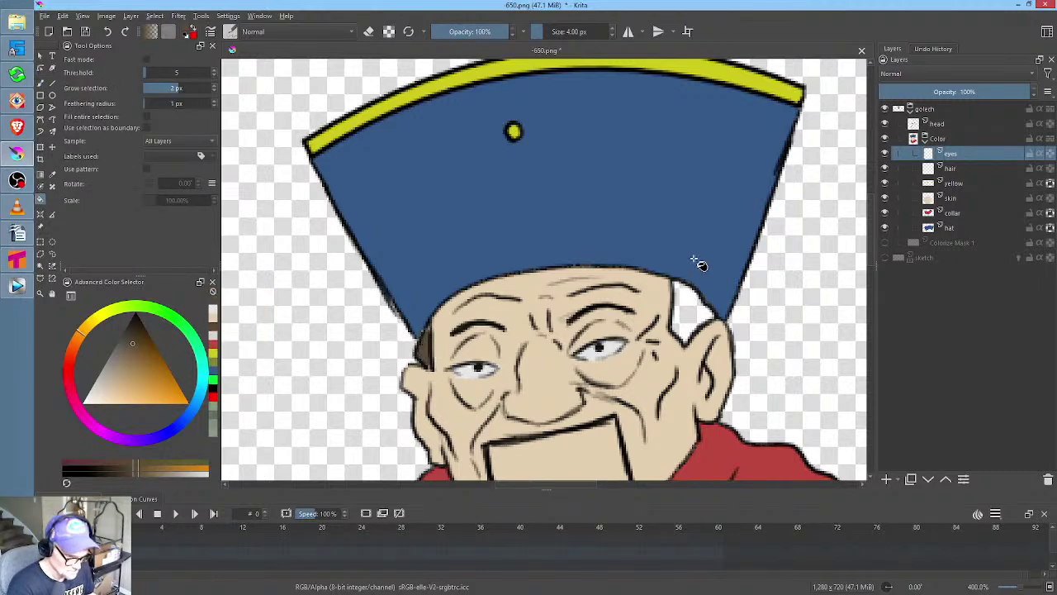
pyautogui.click(697, 318)
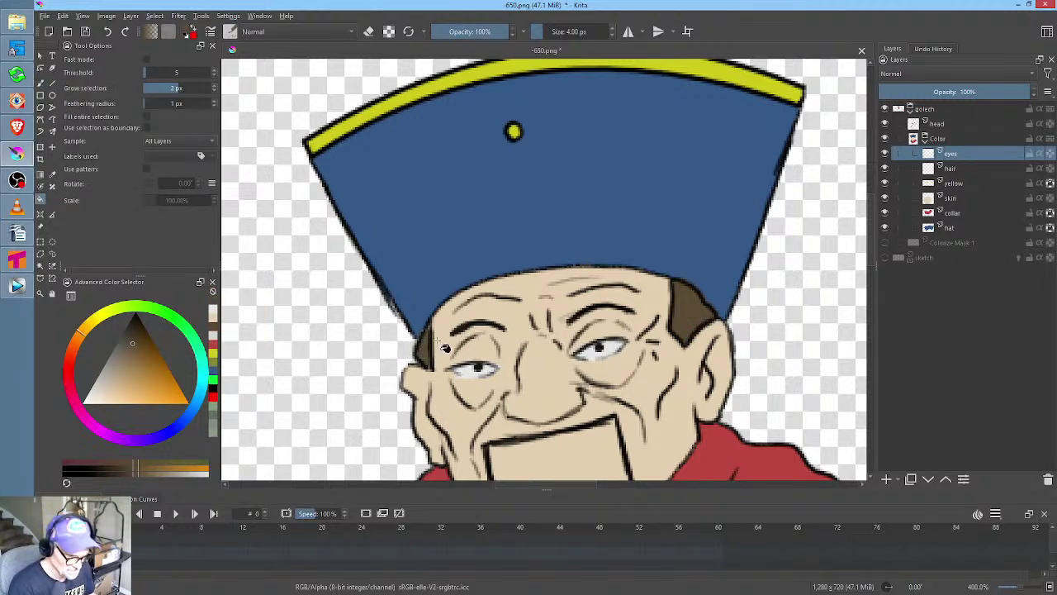
pyautogui.scroll(-2, 560, 288)
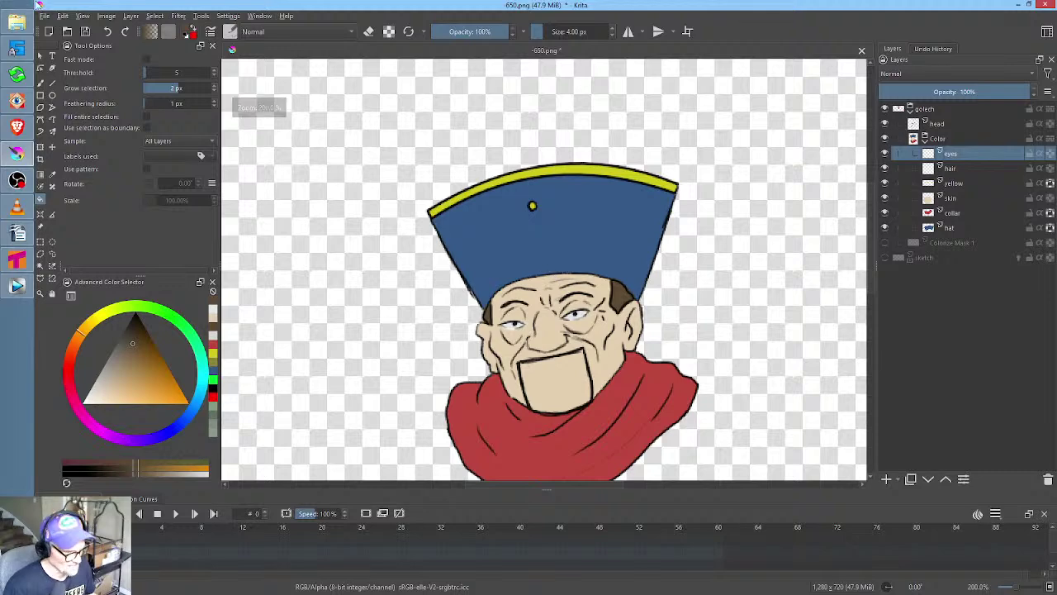
# Save the image as a PNG with an additional Krita file and collapse the Color group
pyautogui.click(85, 31)
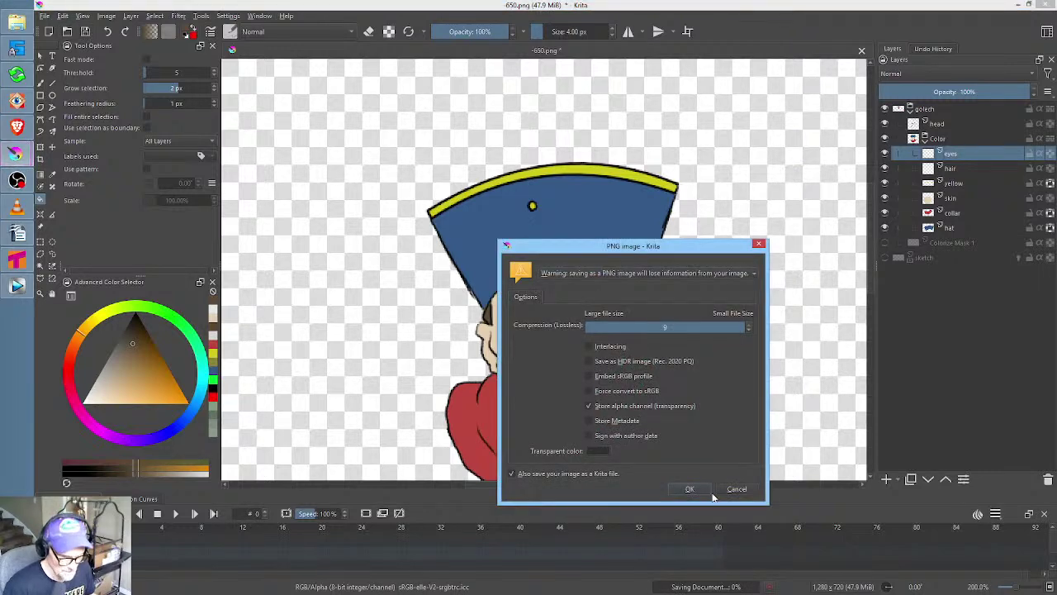
pyautogui.click(691, 489)
pyautogui.click(926, 140)
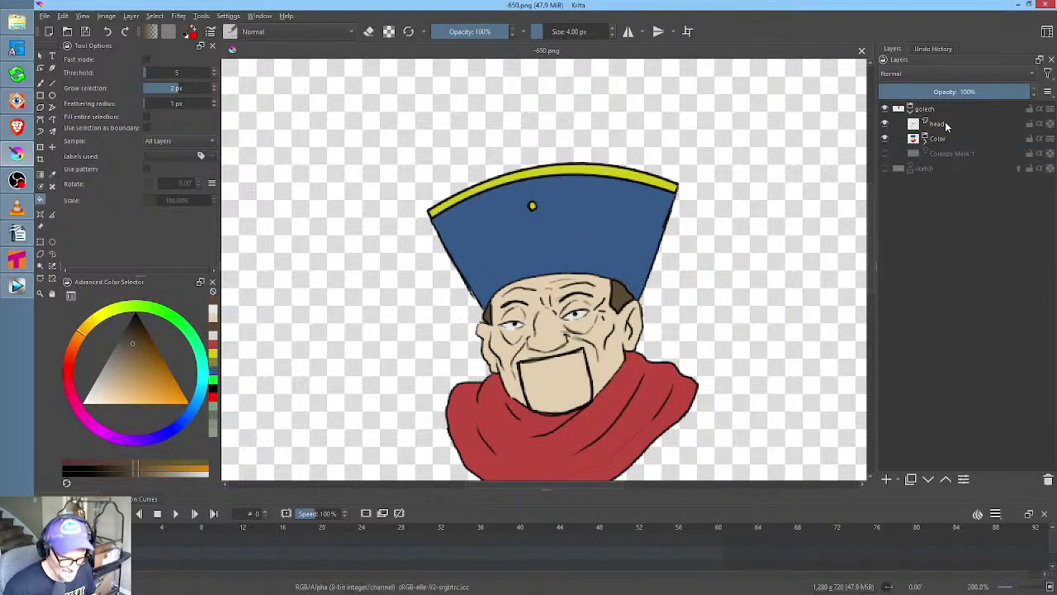
# Rename the golech group as golech head
pyautogui.click(948, 124)
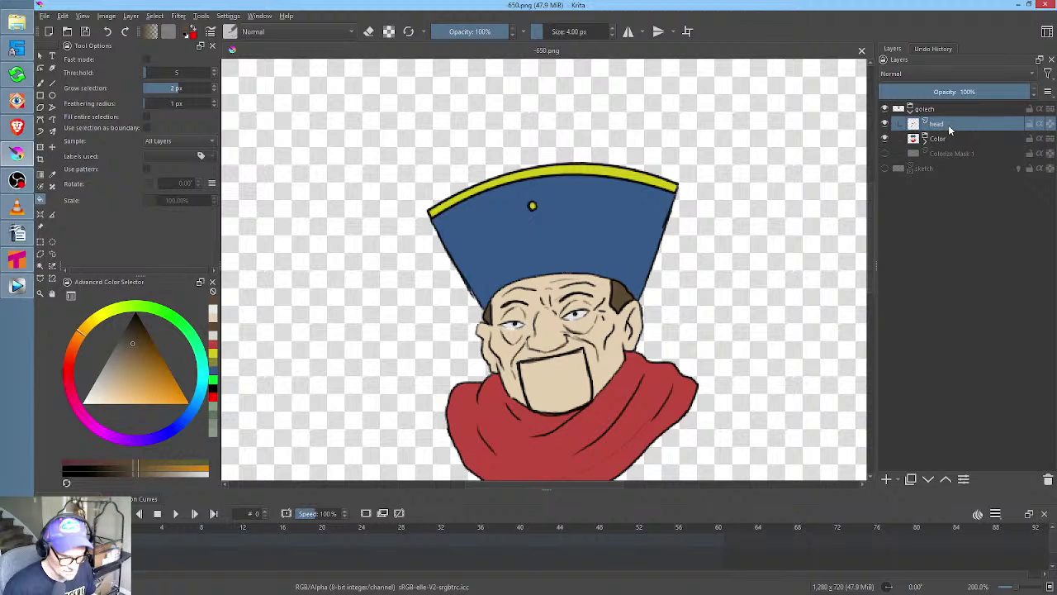
pyautogui.moveTo(949, 128)
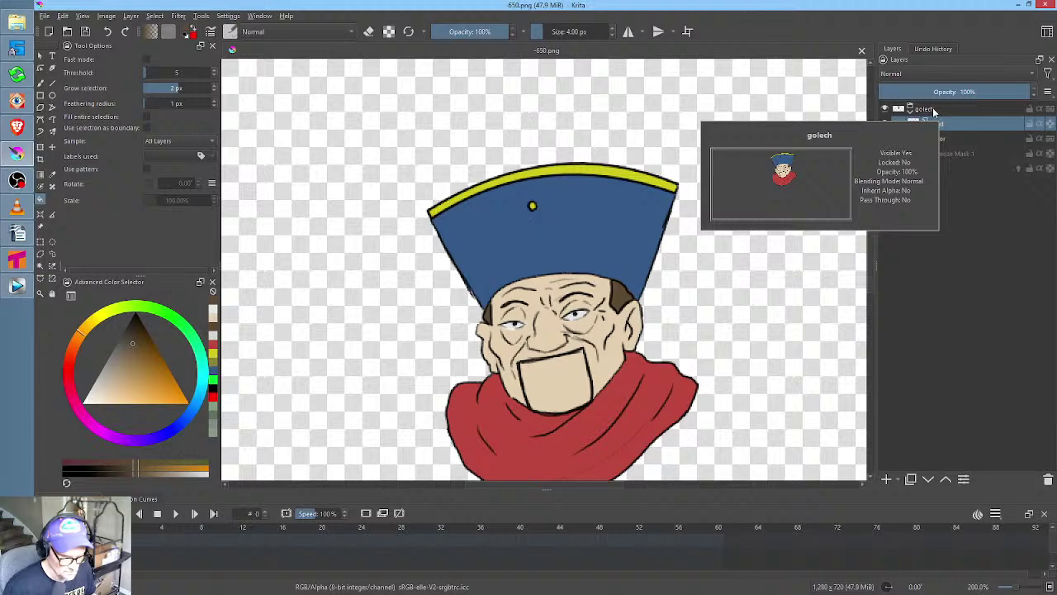
pyautogui.doubleClick(929, 110)
pyautogui.write('head')
pyautogui.press('Return')
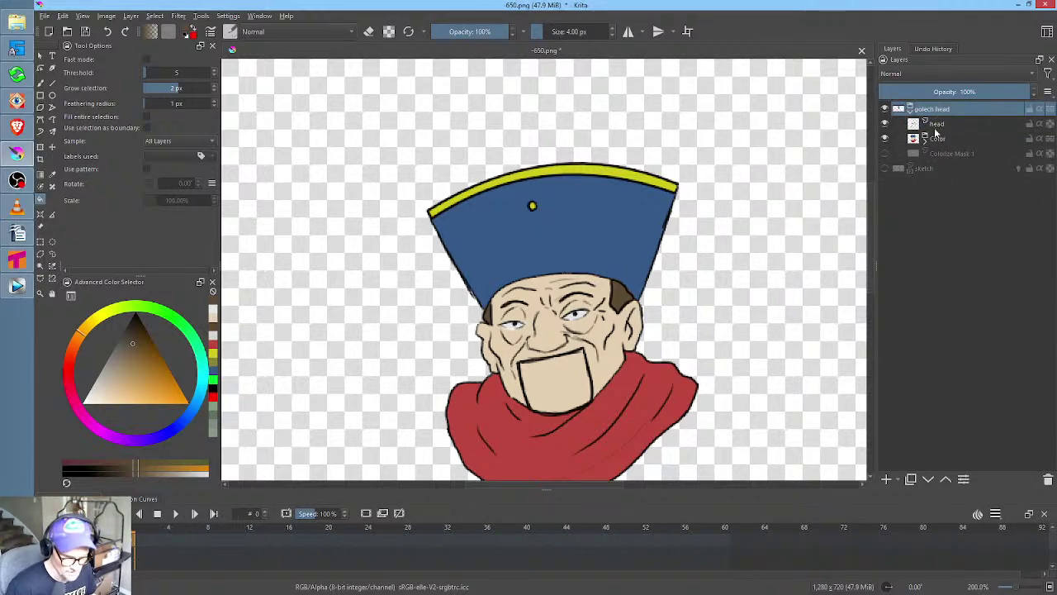
# Add a new paint layer above the head line-art layer and name it shd
pyautogui.click(932, 140)
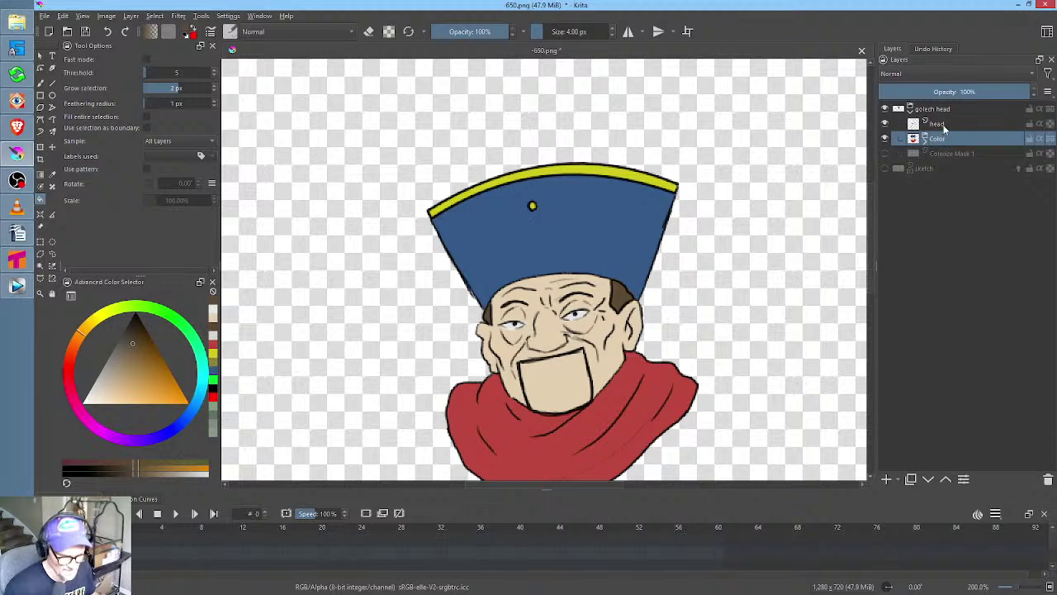
pyautogui.click(943, 128)
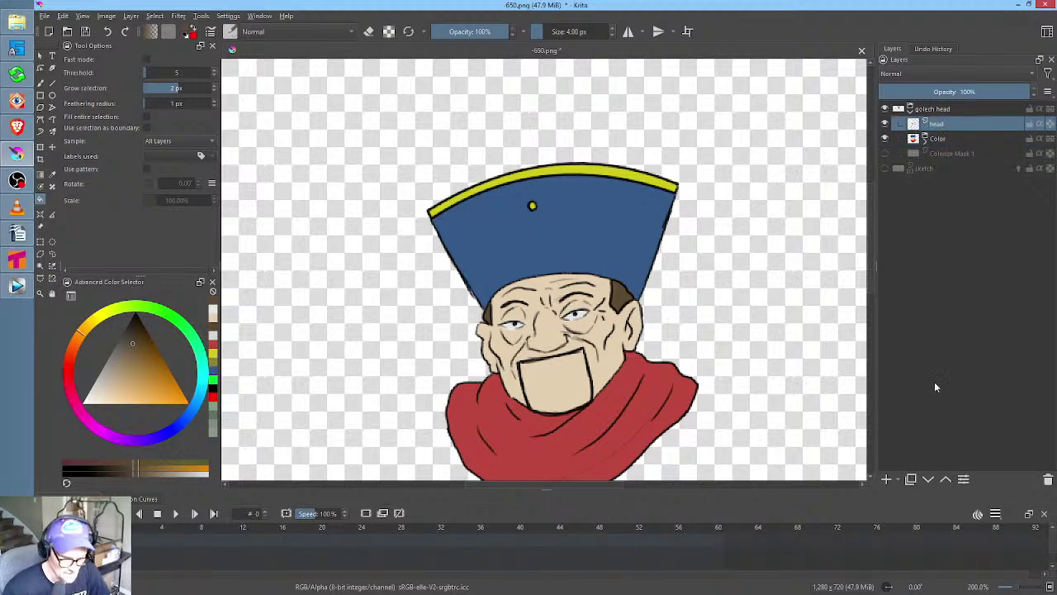
pyautogui.click(886, 480)
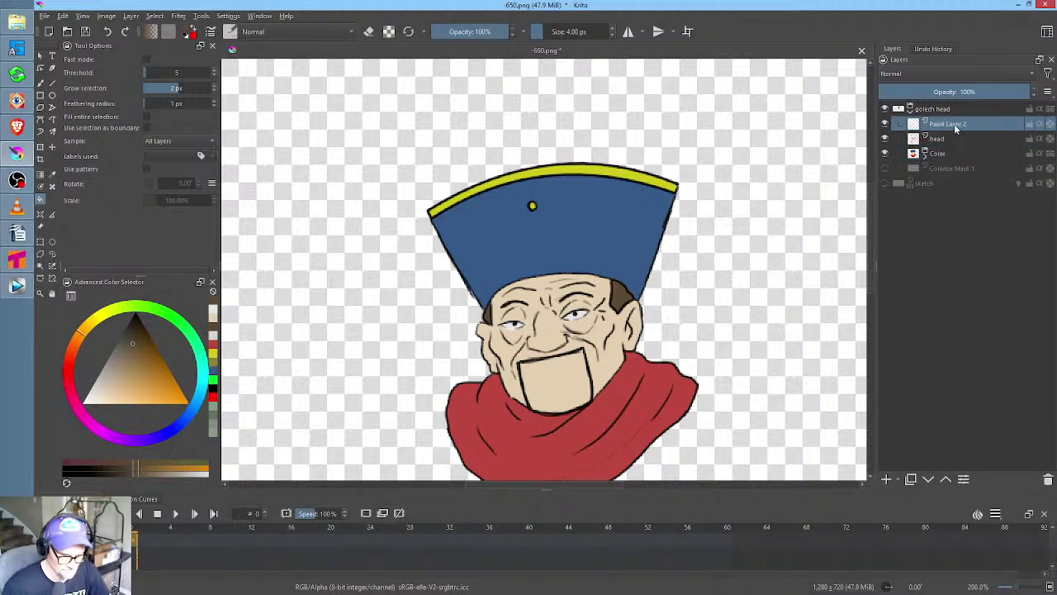
pyautogui.doubleClick(950, 123)
pyautogui.write('shd')
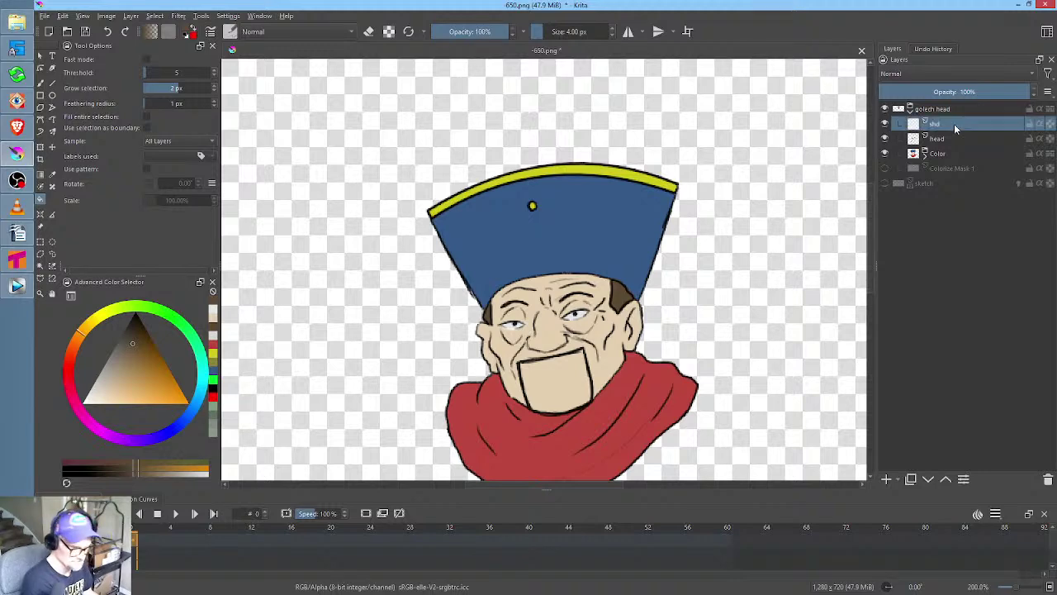
pyautogui.press('Return')
# Draw a black-filled freehand shadow along the hat's lower edge on the shd layer and lower the layer's opacity to about 15%
pyautogui.moveTo(137, 333); pyautogui.dragTo(144, 302)
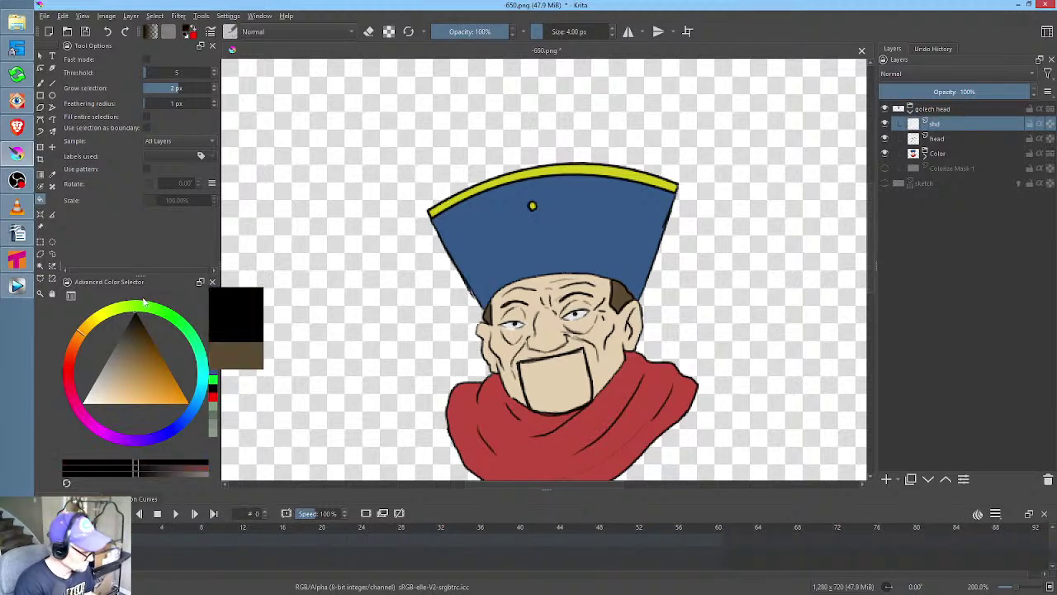
pyautogui.click(52, 120)
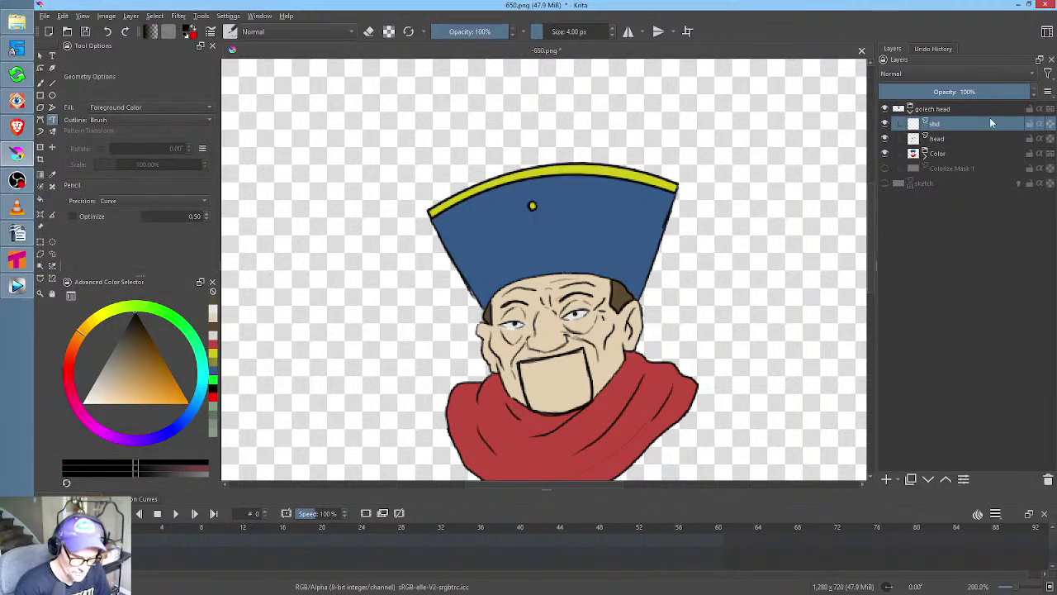
pyautogui.moveTo(633, 293)
pyautogui.mouseDown()
pyautogui.moveTo(578, 271)
pyautogui.moveTo(536, 273)
pyautogui.moveTo(483, 301)
pyautogui.moveTo(541, 286)
pyautogui.moveTo(639, 291)
pyautogui.mouseUp()
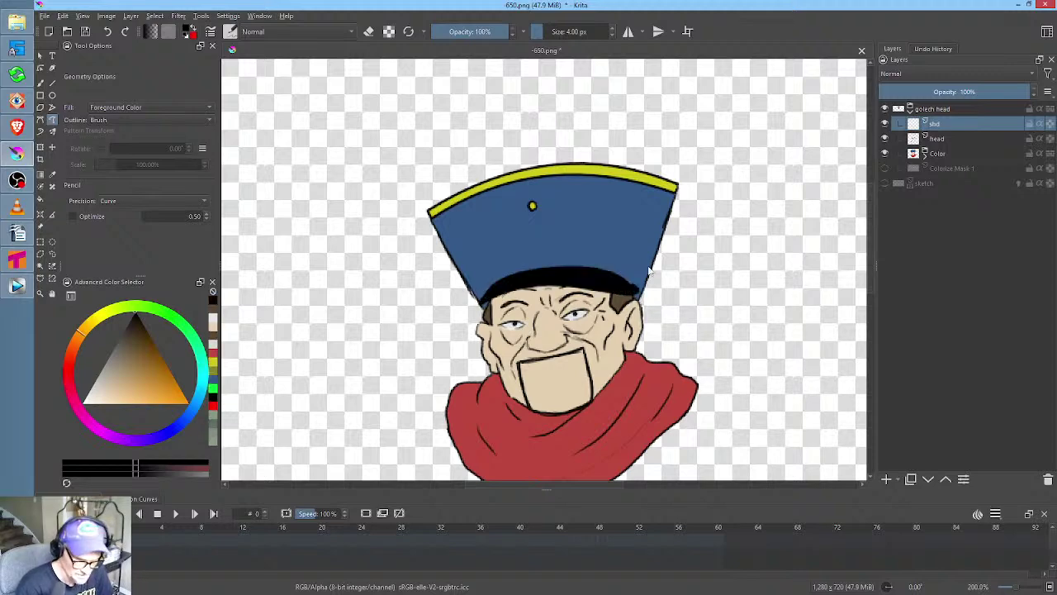
pyautogui.moveTo(1028, 93)
pyautogui.mouseDown()
pyautogui.moveTo(888, 99)
pyautogui.moveTo(905, 103)
pyautogui.mouseUp()
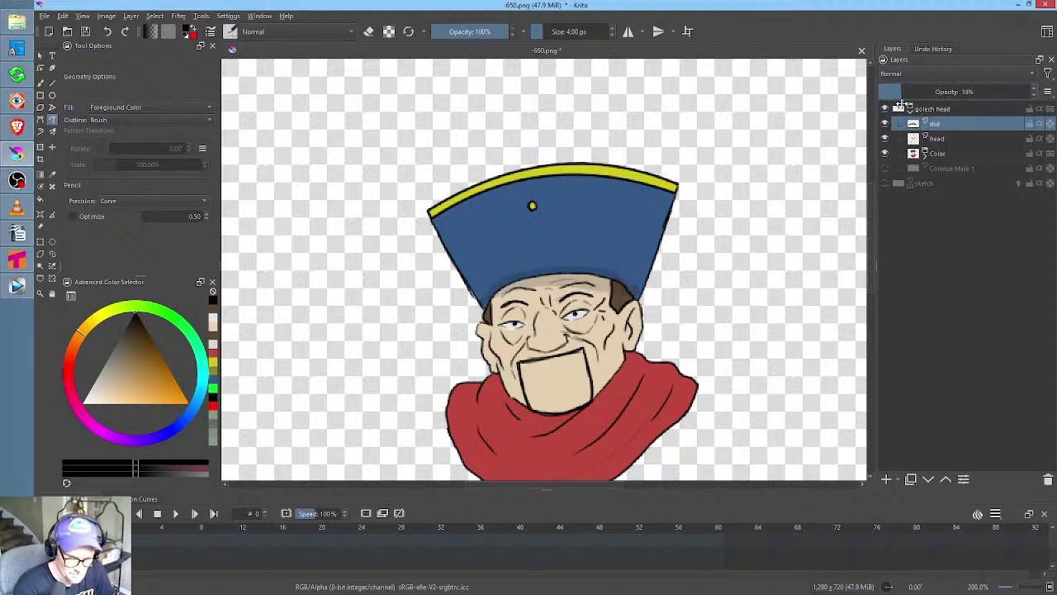
# Shade beneath the nose and around both eyes with filled freehand shapes, redoing the first nose shadow
pyautogui.moveTo(565, 343)
pyautogui.mouseDown()
pyautogui.moveTo(529, 353)
pyautogui.moveTo(555, 372)
pyautogui.moveTo(576, 339)
pyautogui.mouseUp()
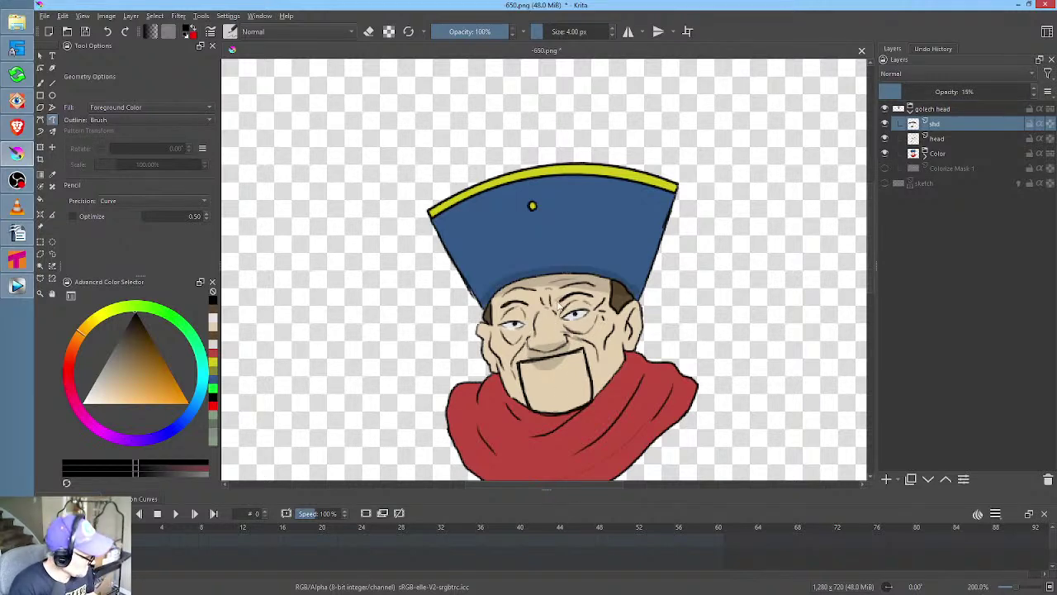
pyautogui.hotkey('ctrl', 'z')
pyautogui.moveTo(569, 347)
pyautogui.mouseDown()
pyautogui.moveTo(530, 357)
pyautogui.moveTo(547, 364)
pyautogui.moveTo(578, 342)
pyautogui.mouseUp()
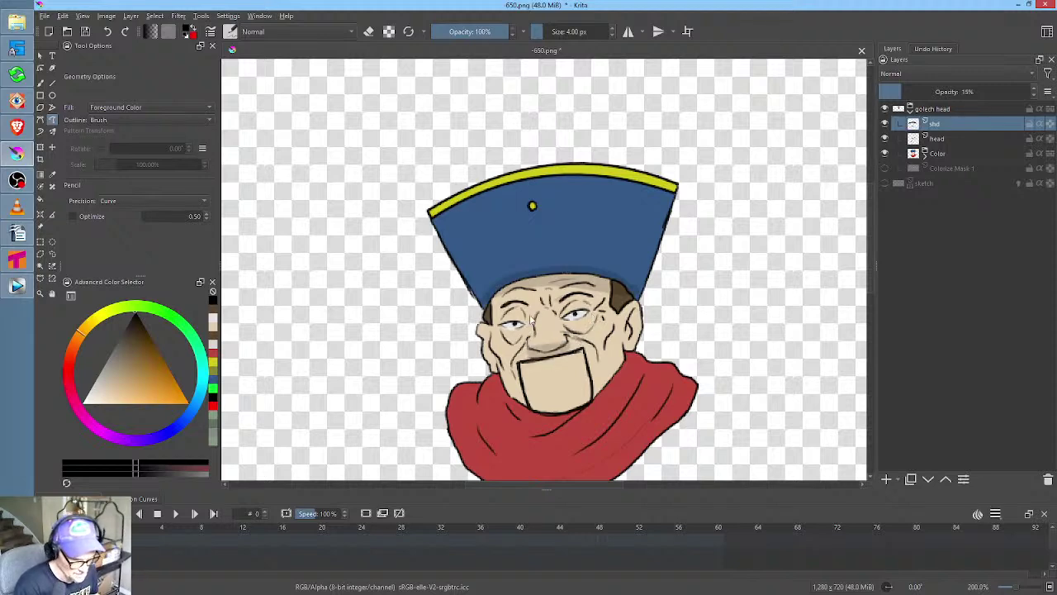
pyautogui.moveTo(533, 310)
pyautogui.mouseDown()
pyautogui.moveTo(507, 307)
pyautogui.moveTo(501, 327)
pyautogui.moveTo(525, 331)
pyautogui.moveTo(533, 312)
pyautogui.moveTo(599, 296)
pyautogui.moveTo(590, 328)
pyautogui.moveTo(562, 324)
pyautogui.moveTo(571, 314)
pyautogui.mouseUp()
pyautogui.moveTo(609, 301)
pyautogui.mouseDown()
pyautogui.moveTo(589, 334)
pyautogui.moveTo(537, 313)
pyautogui.moveTo(506, 318)
pyautogui.moveTo(505, 337)
pyautogui.moveTo(536, 340)
pyautogui.moveTo(538, 299)
pyautogui.mouseUp()
# With freehand path precision set to Raw, shade the collar below the chin and along its folds, and make the shd layer inherit alpha
pyautogui.click(146, 201)
pyautogui.click(147, 188)
pyautogui.moveTo(592, 391)
pyautogui.mouseDown()
pyautogui.moveTo(555, 407)
pyautogui.moveTo(506, 396)
pyautogui.mouseUp()
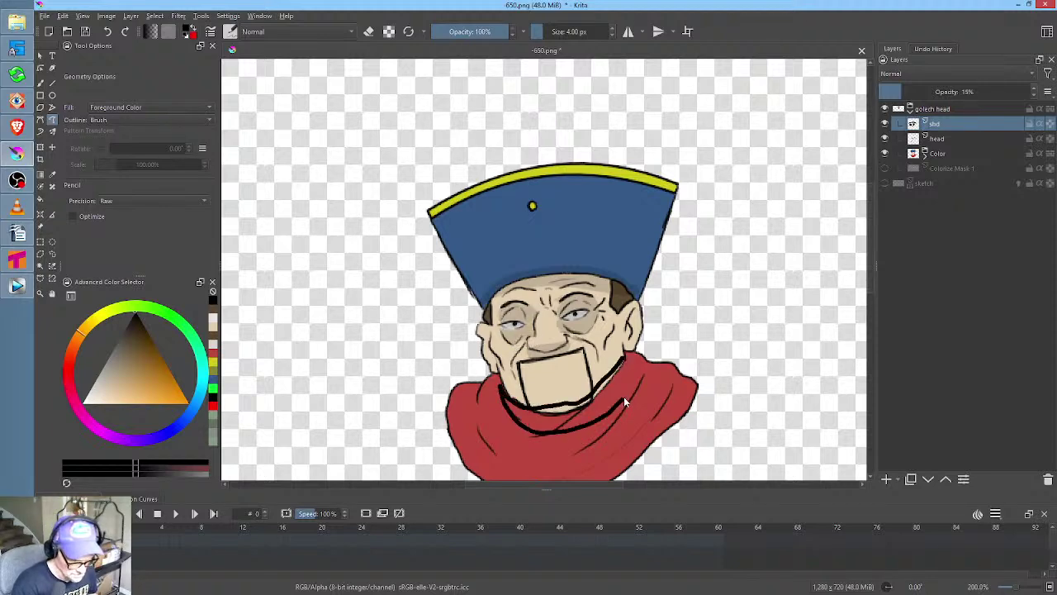
pyautogui.moveTo(636, 361)
pyautogui.mouseDown()
pyautogui.moveTo(634, 351)
pyautogui.moveTo(601, 432)
pyautogui.mouseUp()
pyautogui.moveTo(644, 388); pyautogui.dragTo(641, 381)
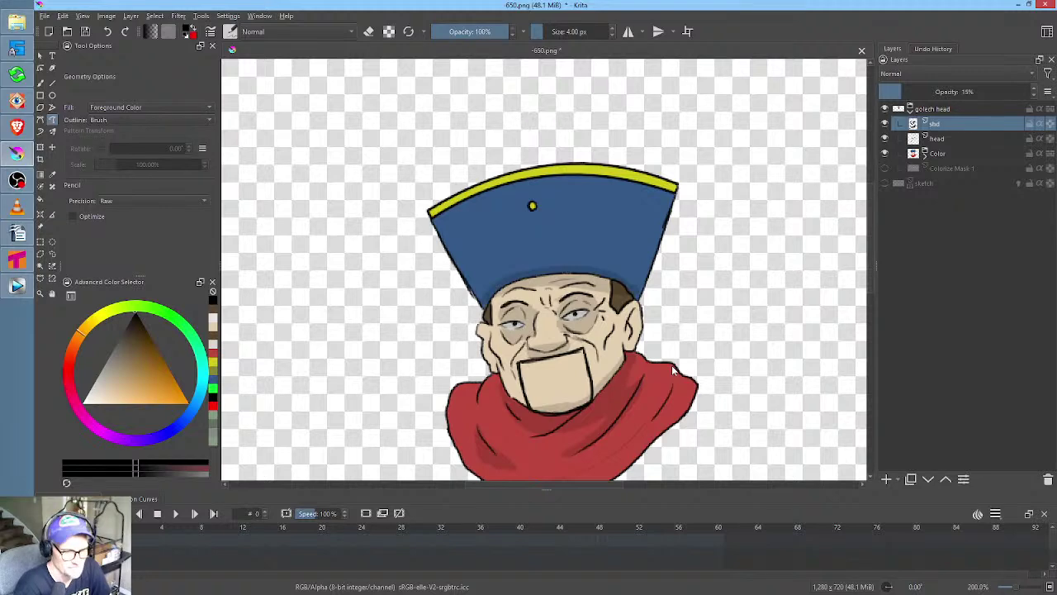
pyautogui.moveTo(673, 372); pyautogui.dragTo(694, 321)
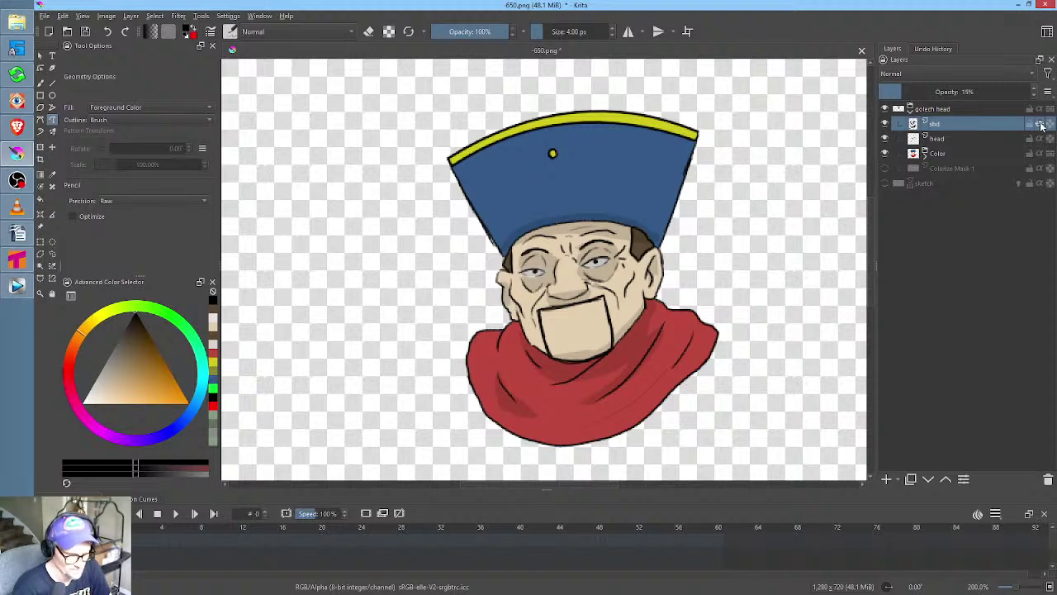
pyautogui.moveTo(1029, 116)
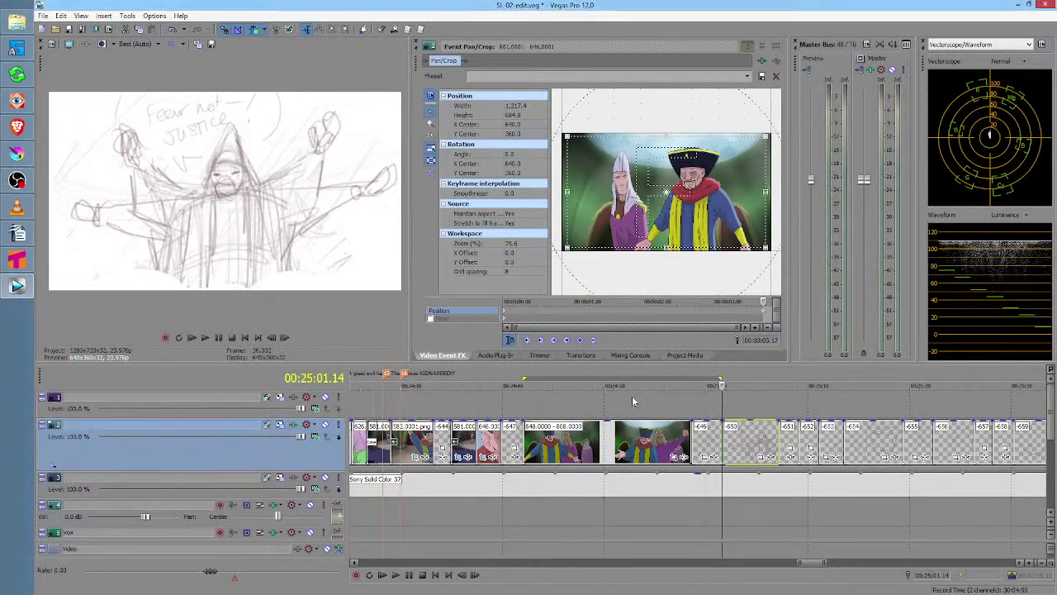
# Switch to Vegas Pro and move through the timeline to review earlier coloured shots of the character
pyautogui.click(632, 401)
pyautogui.scroll(-5, 703, 416)
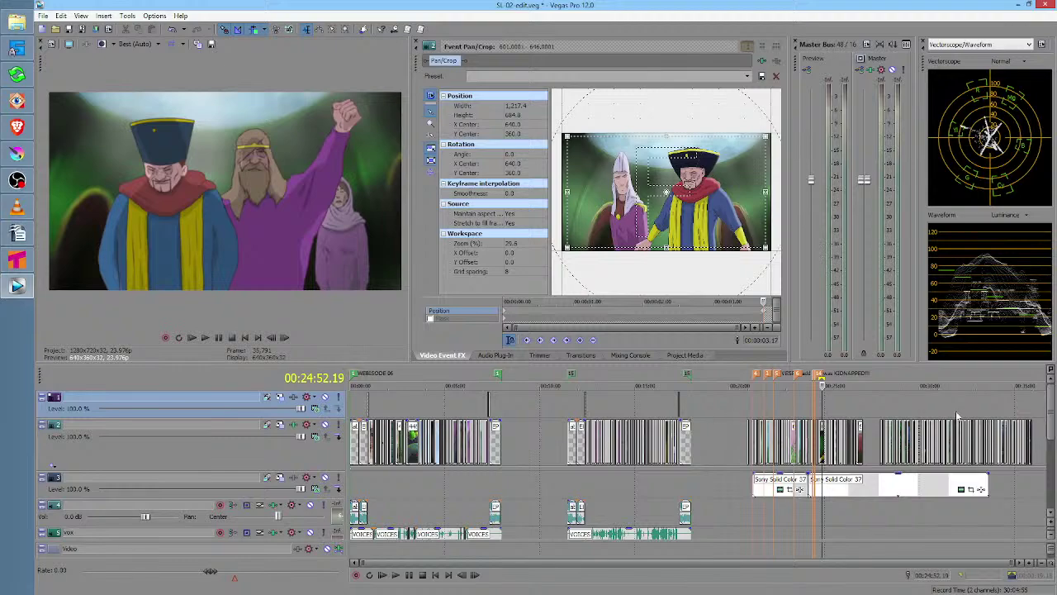
pyautogui.moveTo(989, 403); pyautogui.dragTo(402, 403)
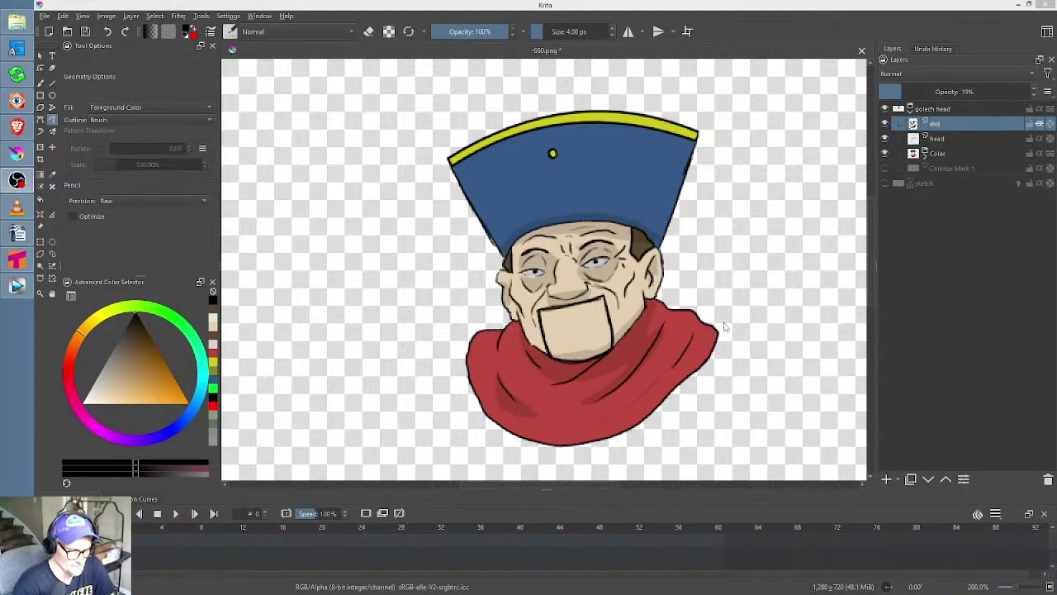
# Switch back to Krita and add more shadow along the collar's outer edge and beneath the chin on the shd layer
pyautogui.moveTo(720, 337)
pyautogui.mouseDown()
pyautogui.moveTo(649, 409)
pyautogui.moveTo(572, 440)
pyautogui.moveTo(509, 421)
pyautogui.moveTo(486, 403)
pyautogui.moveTo(469, 351)
pyautogui.moveTo(466, 361)
pyautogui.moveTo(491, 424)
pyautogui.moveTo(593, 451)
pyautogui.moveTo(640, 437)
pyautogui.moveTo(721, 337)
pyautogui.mouseUp()
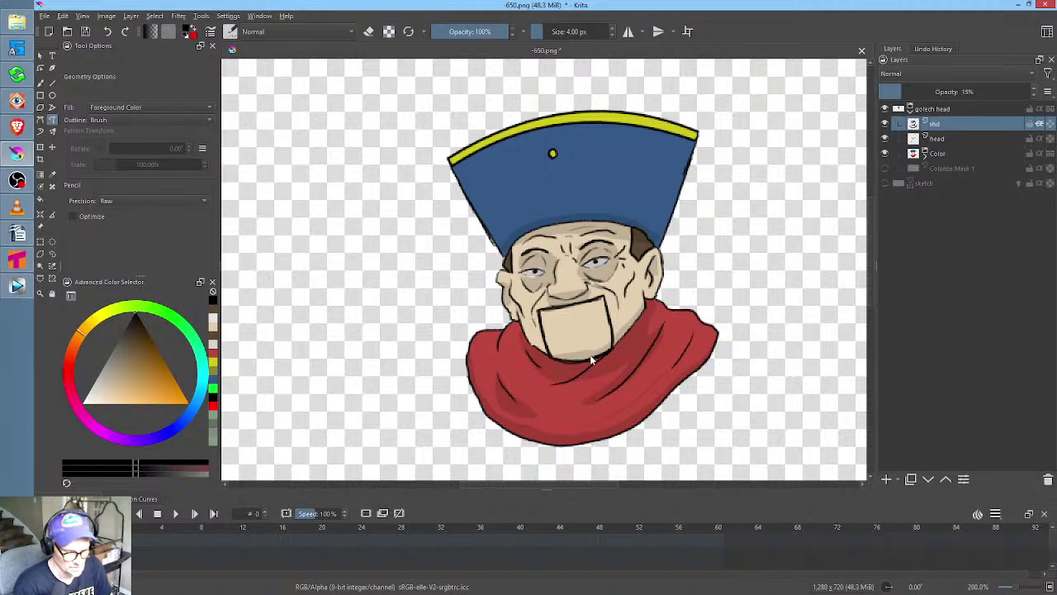
pyautogui.moveTo(555, 357); pyautogui.dragTo(518, 327)
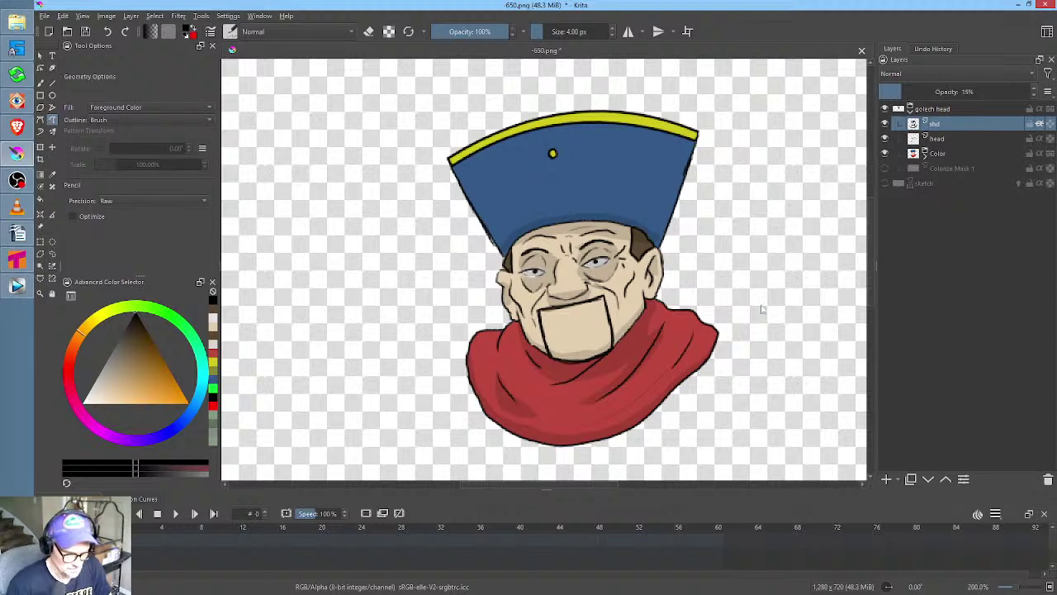
pyautogui.scroll(-1, 698, 257)
pyautogui.scroll(3, 709, 257)
pyautogui.scroll(-2, 710, 258)
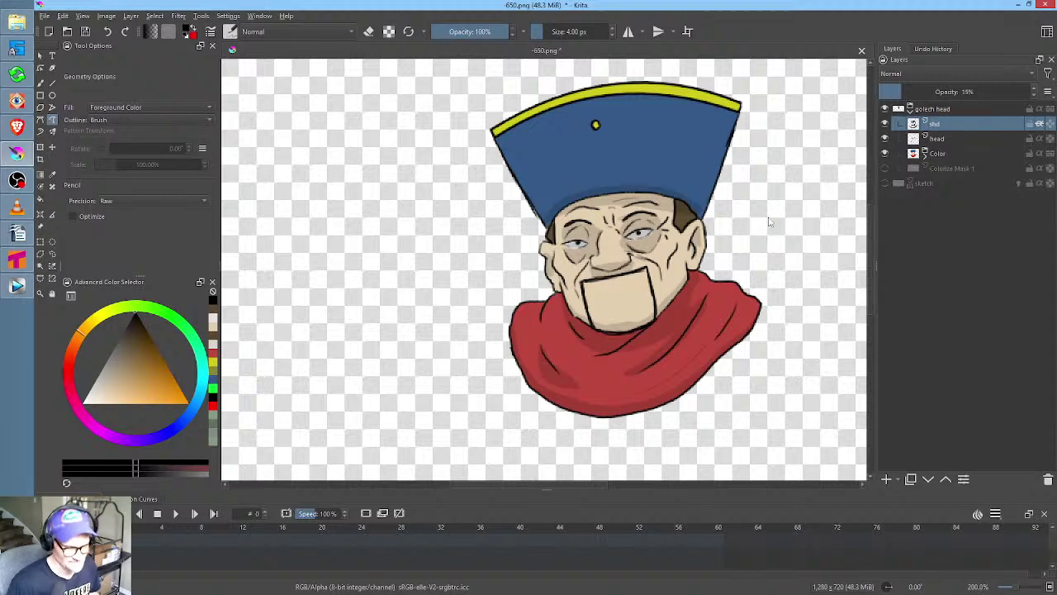
# Add a Color Adjustment filter mask to the skin layer that raises the red channel curve at input 68 to output 138
pyautogui.click(925, 155)
pyautogui.click(969, 211)
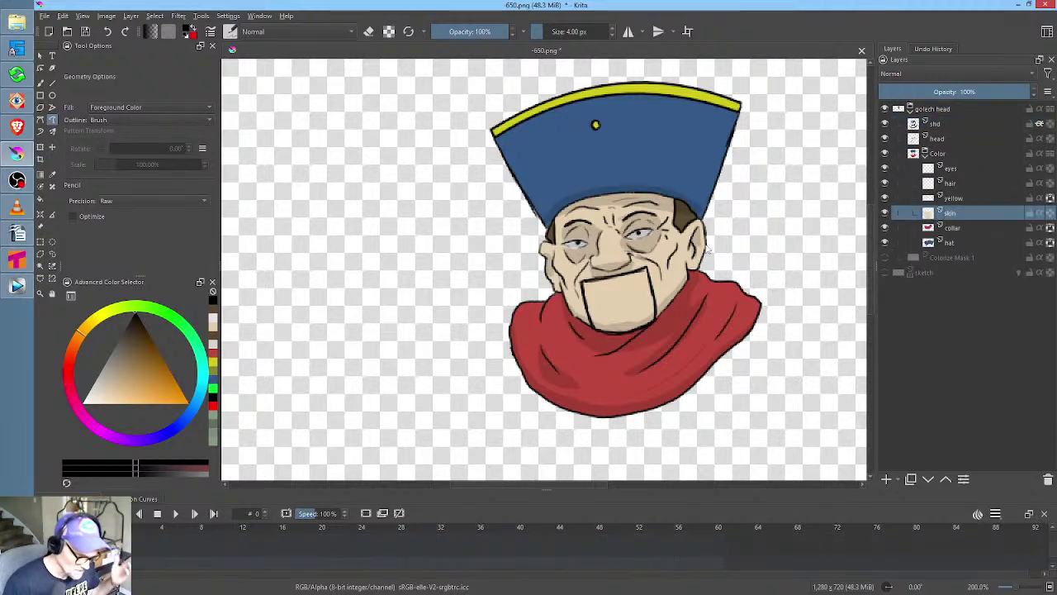
pyautogui.hotkey('ctrl', 'm')
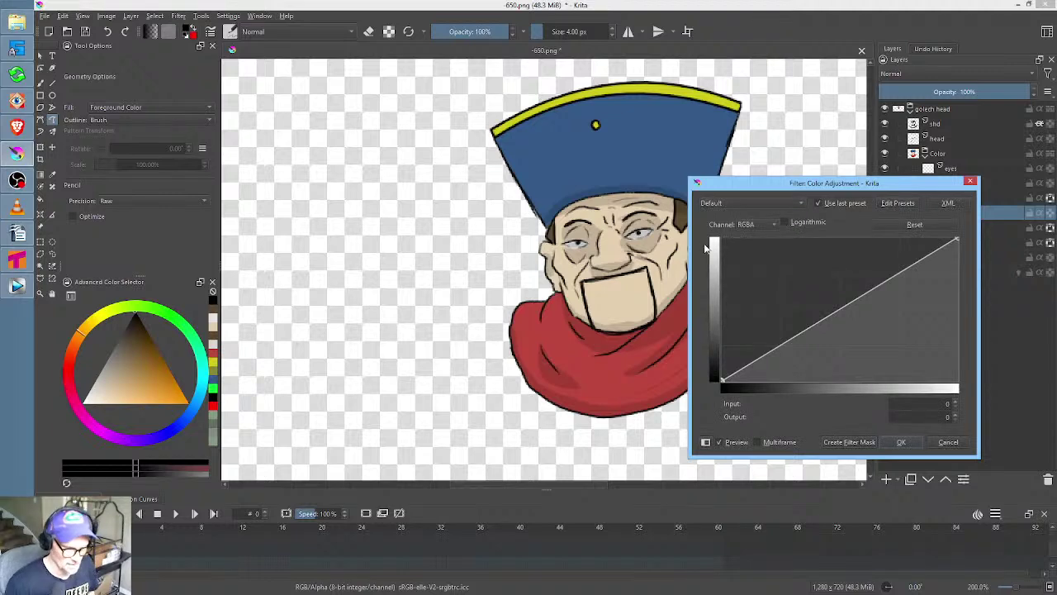
pyautogui.click(767, 222)
pyautogui.click(765, 248)
pyautogui.moveTo(810, 326); pyautogui.dragTo(784, 304)
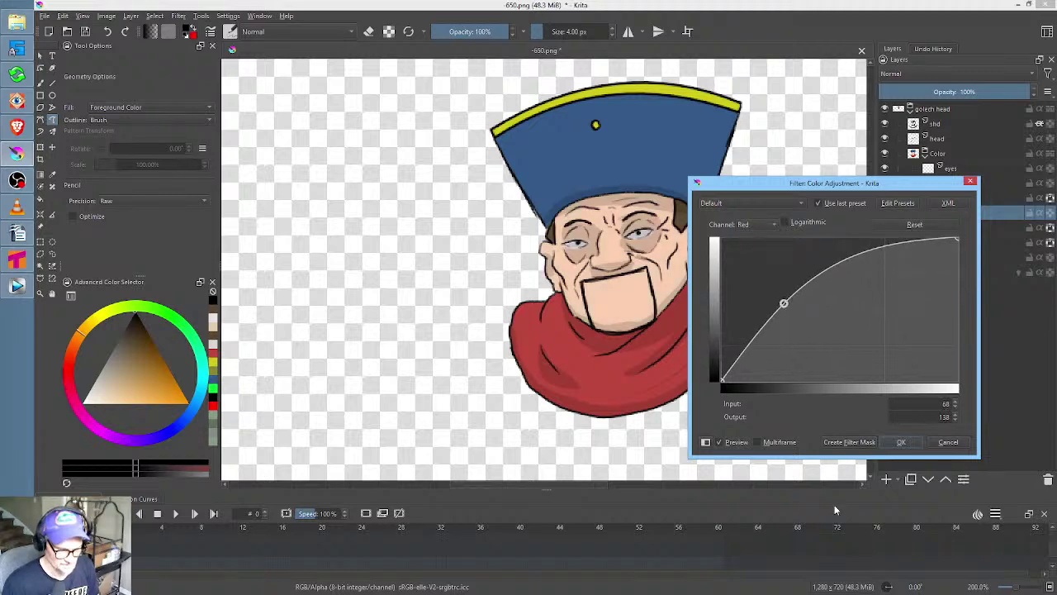
pyautogui.click(838, 443)
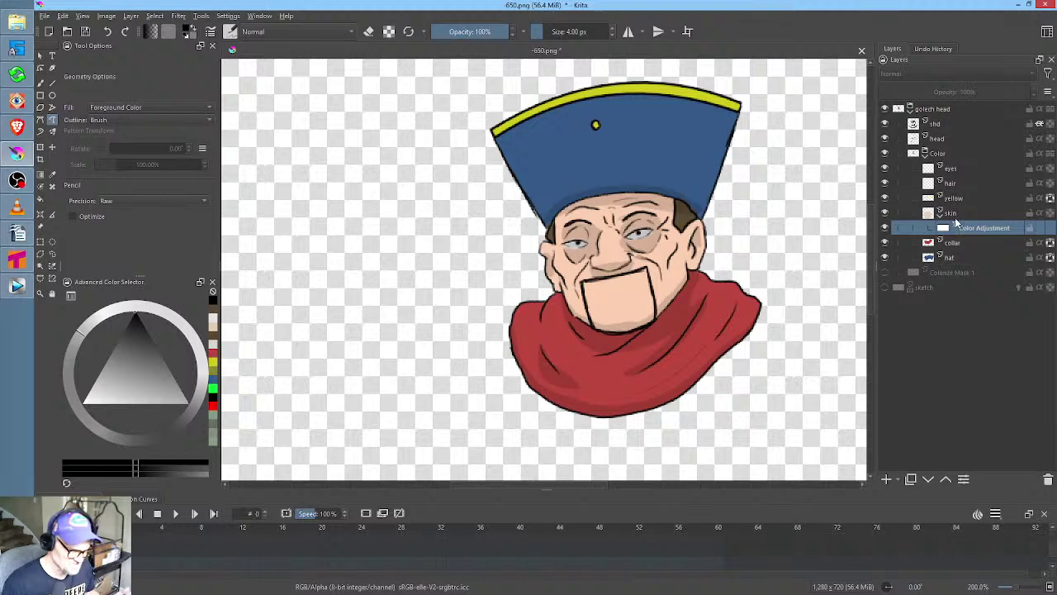
# Flatten the skin layer with its Color Adjustment mask and check the result by toggling the layer's visibility
pyautogui.click(956, 215)
pyautogui.rightClick(956, 215)
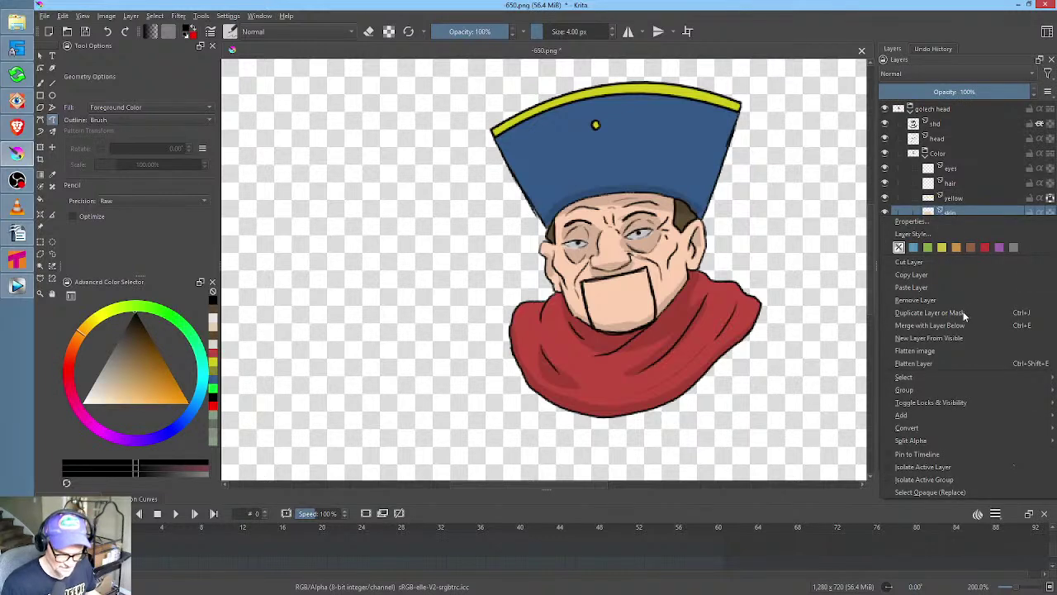
pyautogui.click(949, 361)
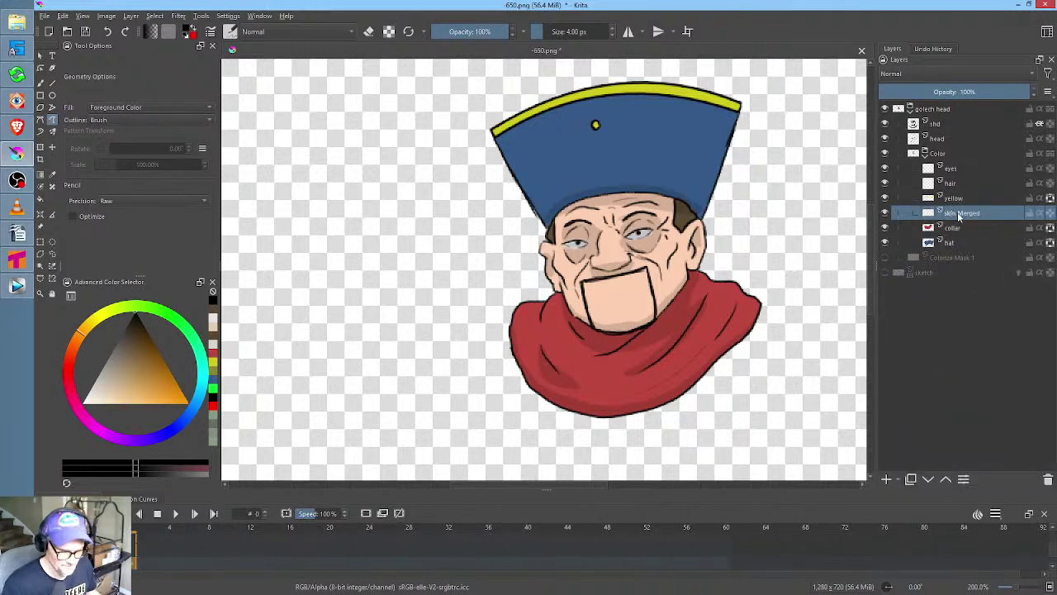
pyautogui.click(885, 214)
pyautogui.click(885, 213)
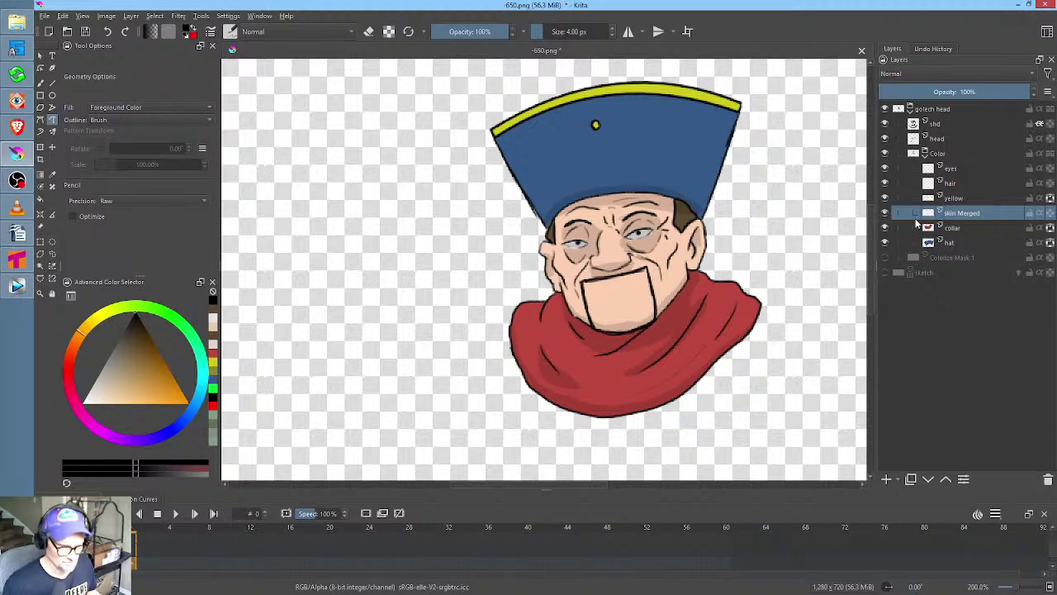
# Show the sketch layer again beneath the coloured head and raise its opacity to 100%
pyautogui.click(924, 113)
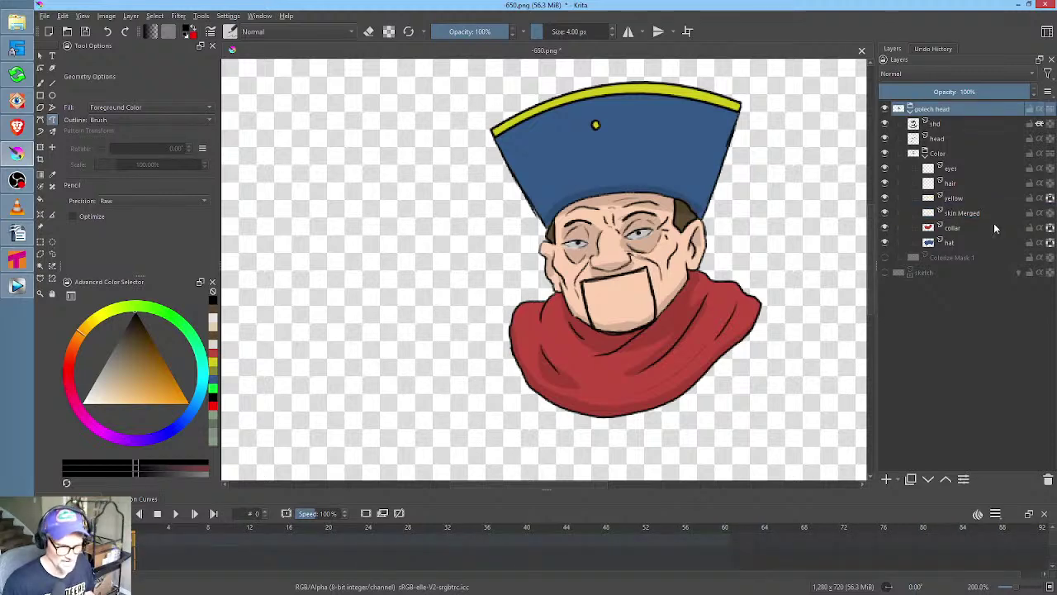
pyautogui.click(886, 273)
pyautogui.press('-')
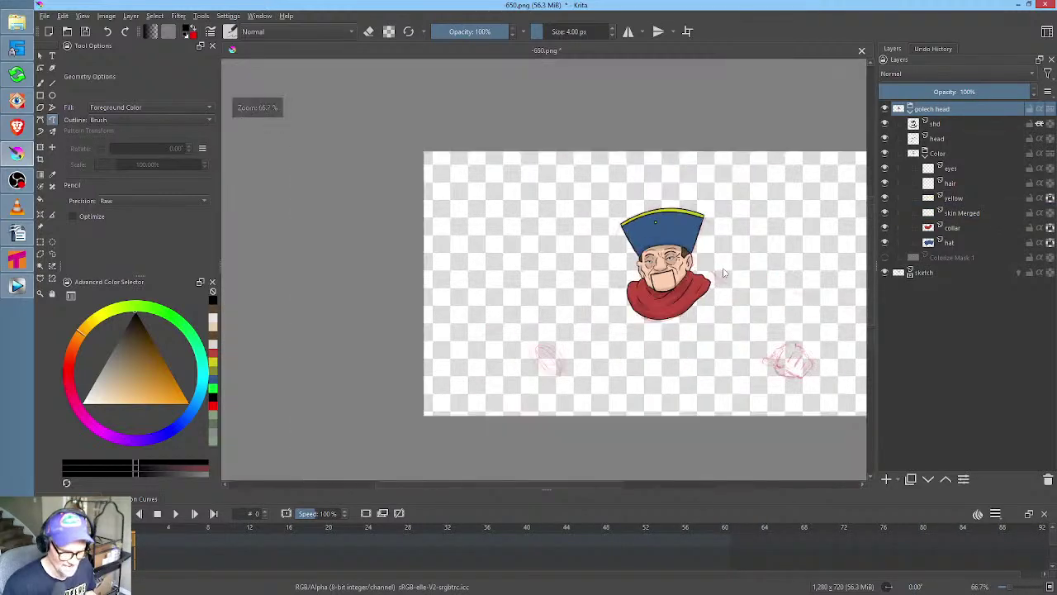
pyautogui.click(938, 272)
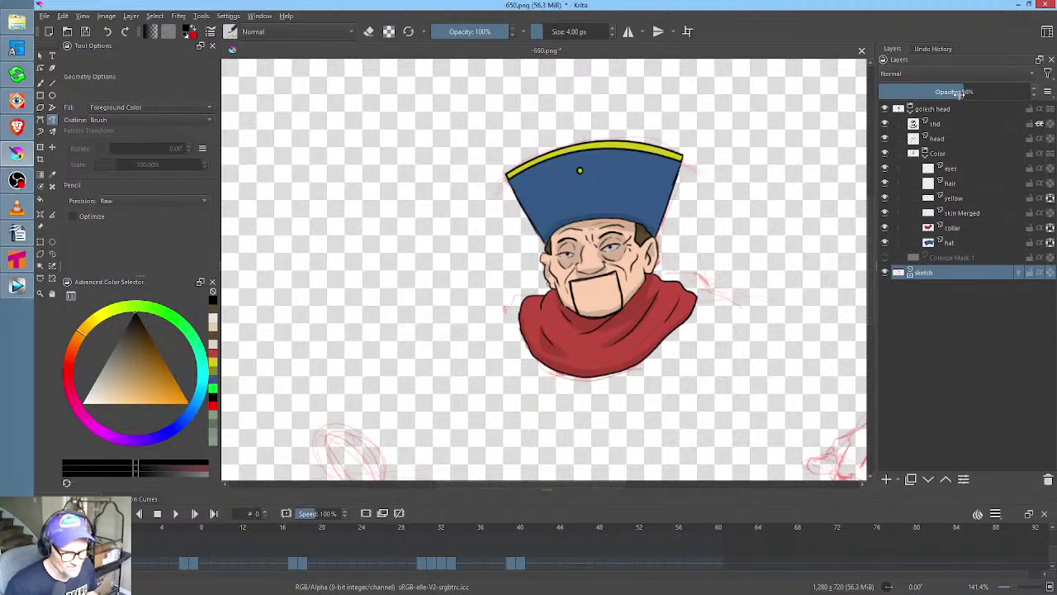
pyautogui.click(1034, 92)
pyautogui.scroll(-2, 692, 231)
pyautogui.scroll(1, 724, 231)
pyautogui.moveTo(729, 231); pyautogui.dragTo(658, 206)
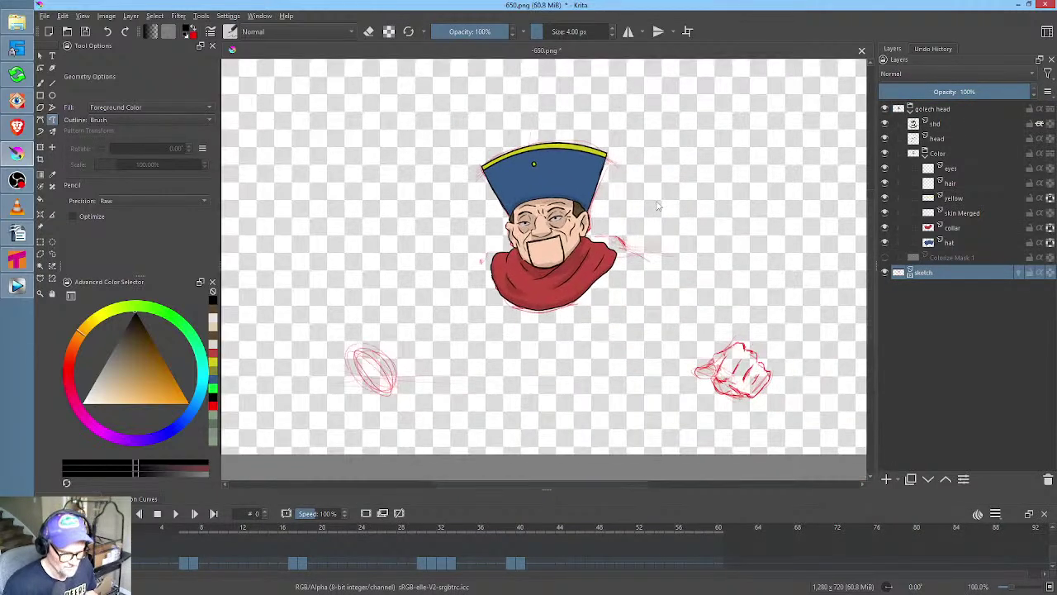
# Examine the sketch layer's opacity keyframe at frame 0 in the animation curves and enlarge that docker slightly
pyautogui.click(145, 498)
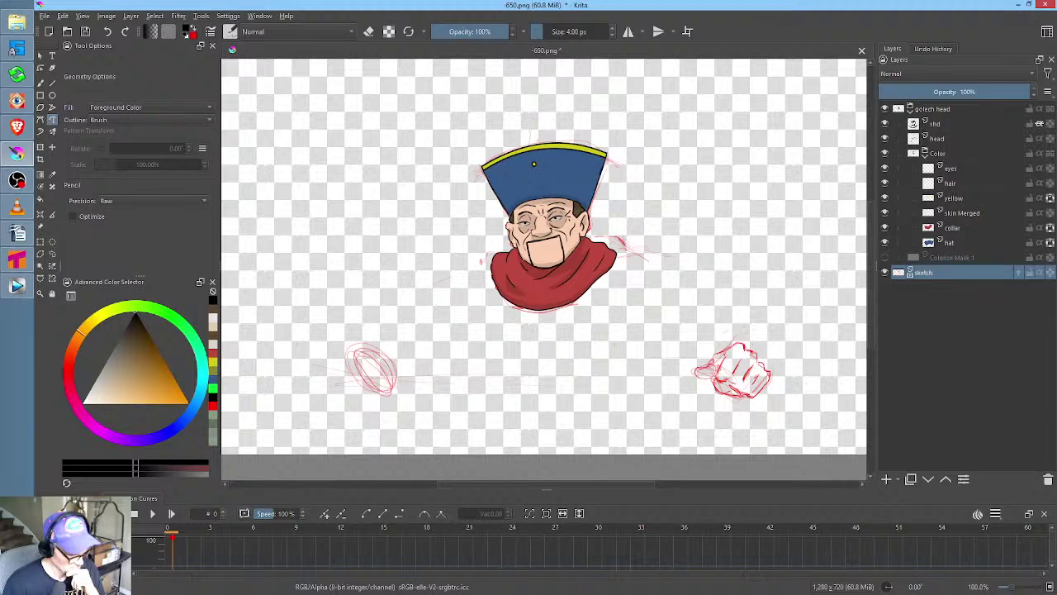
pyautogui.click(140, 499)
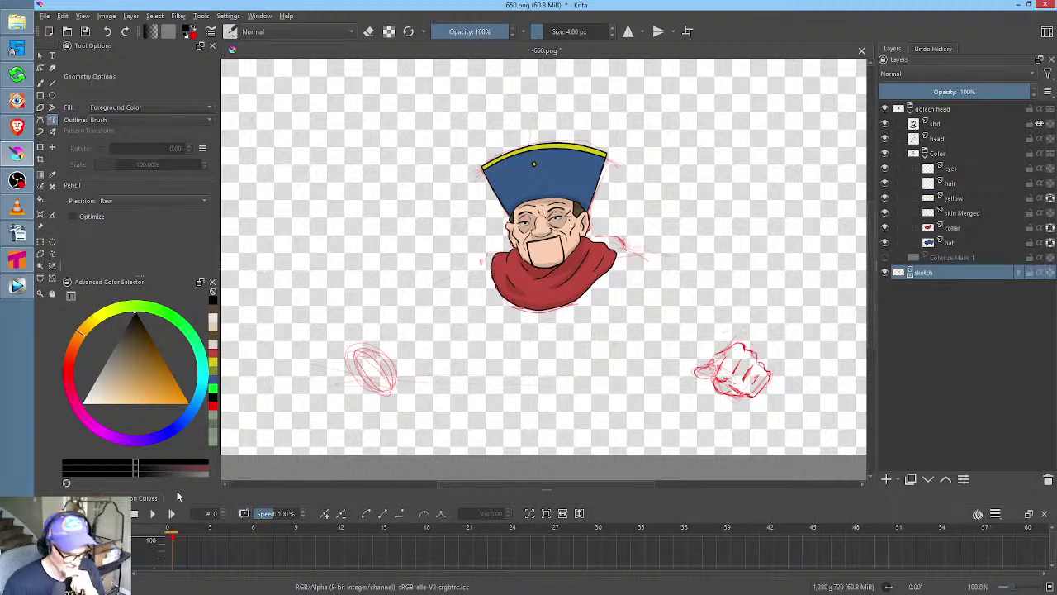
pyautogui.click(172, 540)
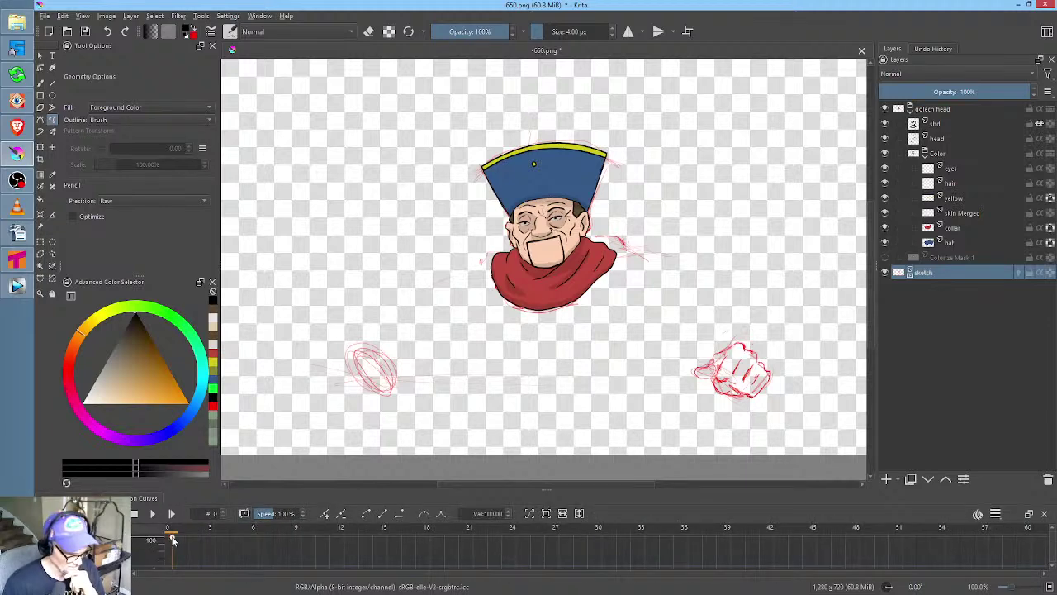
pyautogui.click(182, 547)
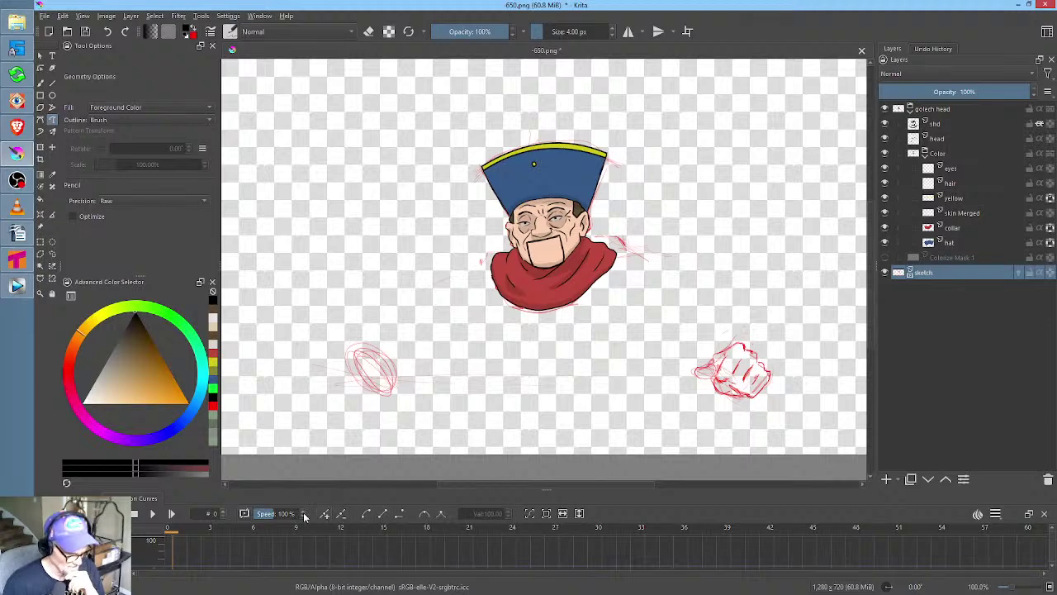
pyautogui.moveTo(404, 486)
pyautogui.mouseDown()
pyautogui.moveTo(424, 376)
pyautogui.moveTo(413, 498)
pyautogui.moveTo(416, 485)
pyautogui.mouseUp()
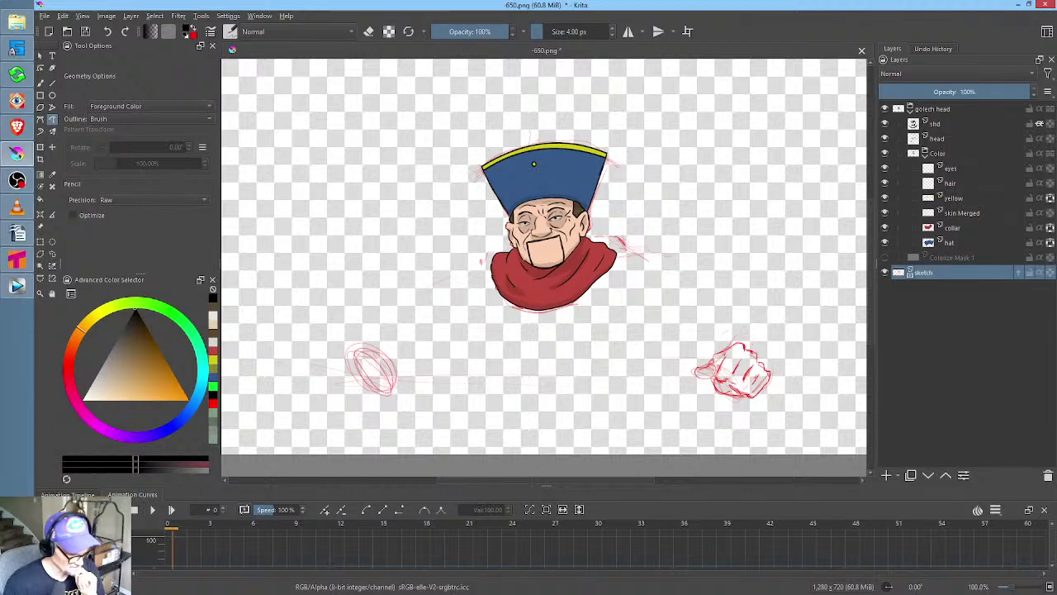
# Add a transform mask to the golech head group and give it a transform keyframe at frame 0
pyautogui.click(67, 494)
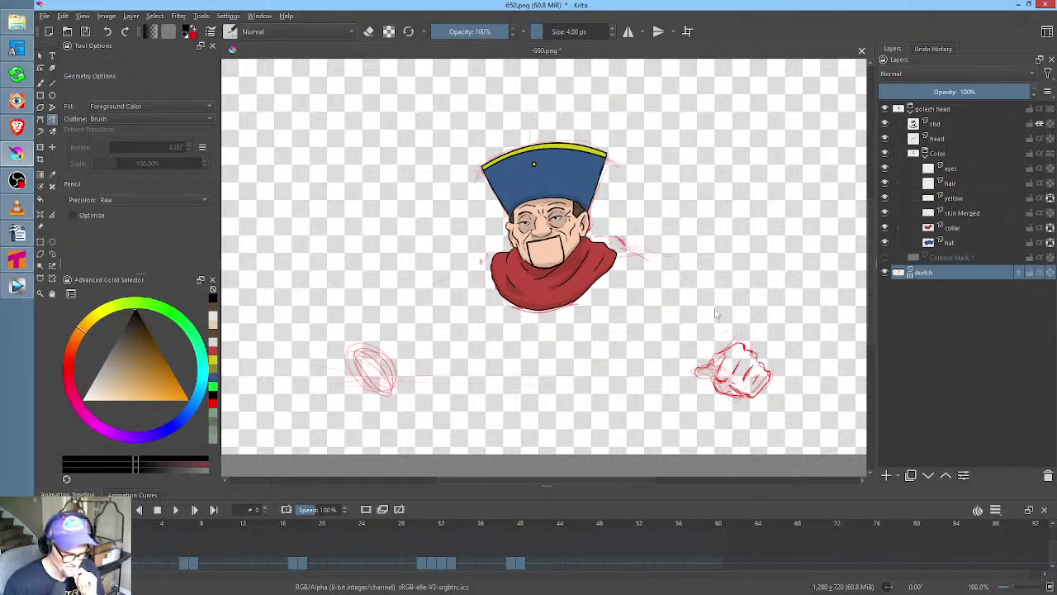
pyautogui.click(949, 109)
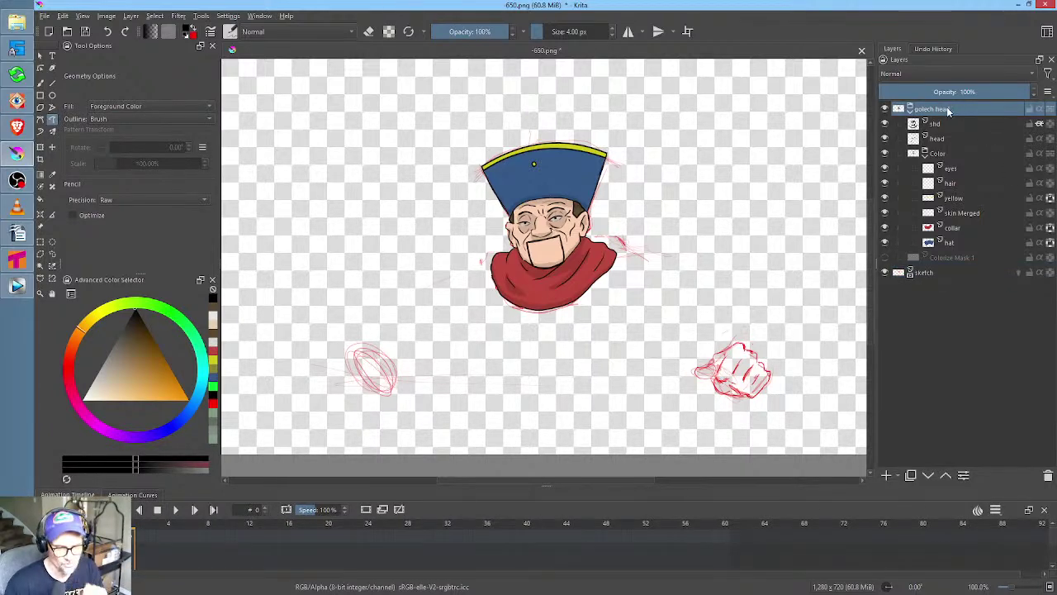
pyautogui.rightClick(949, 109)
pyautogui.moveTo(946, 295)
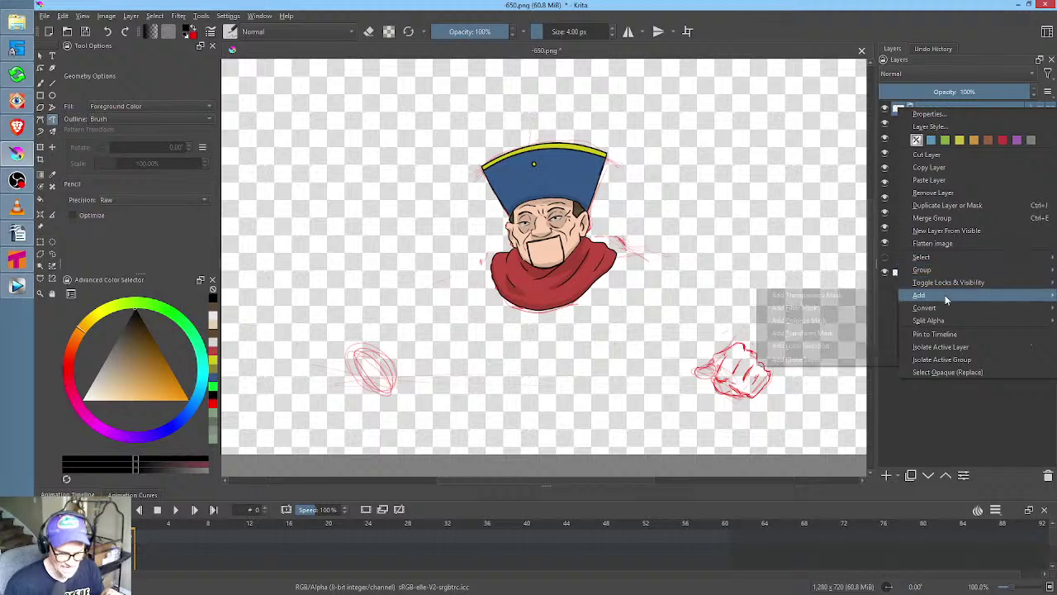
pyautogui.click(836, 334)
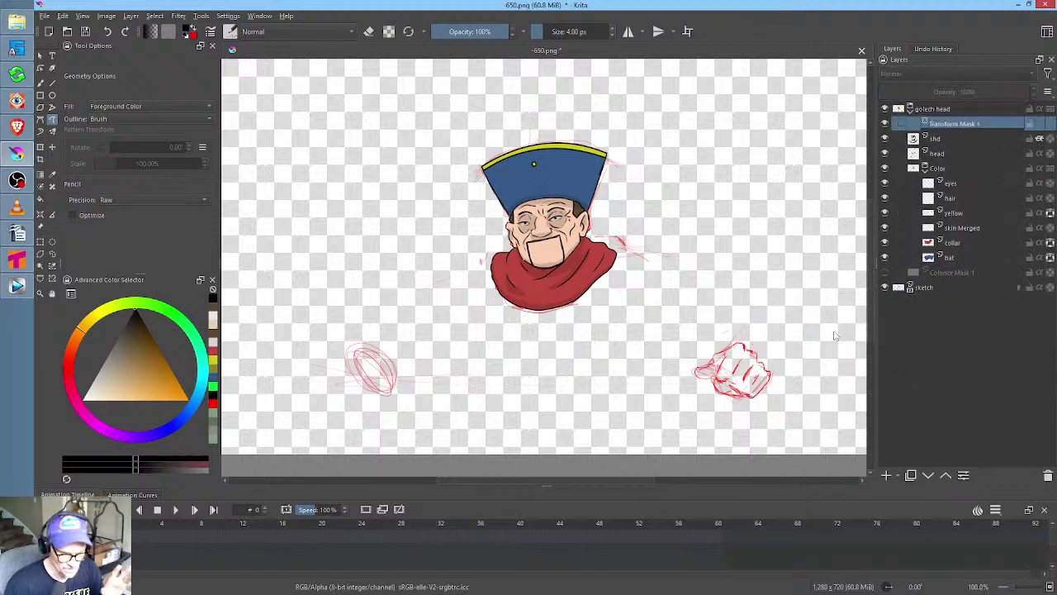
pyautogui.click(137, 495)
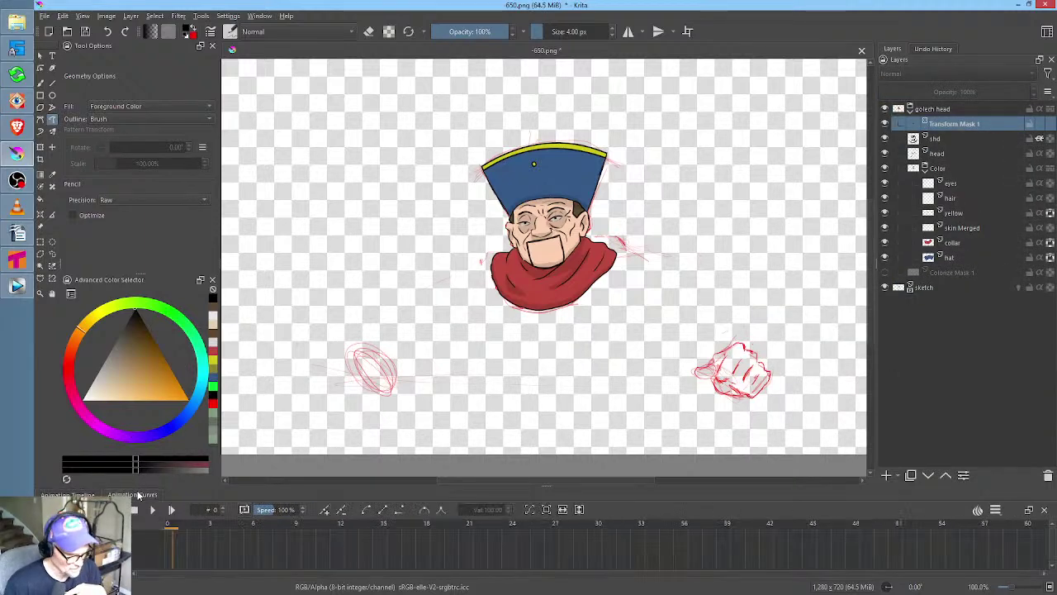
pyautogui.click(327, 511)
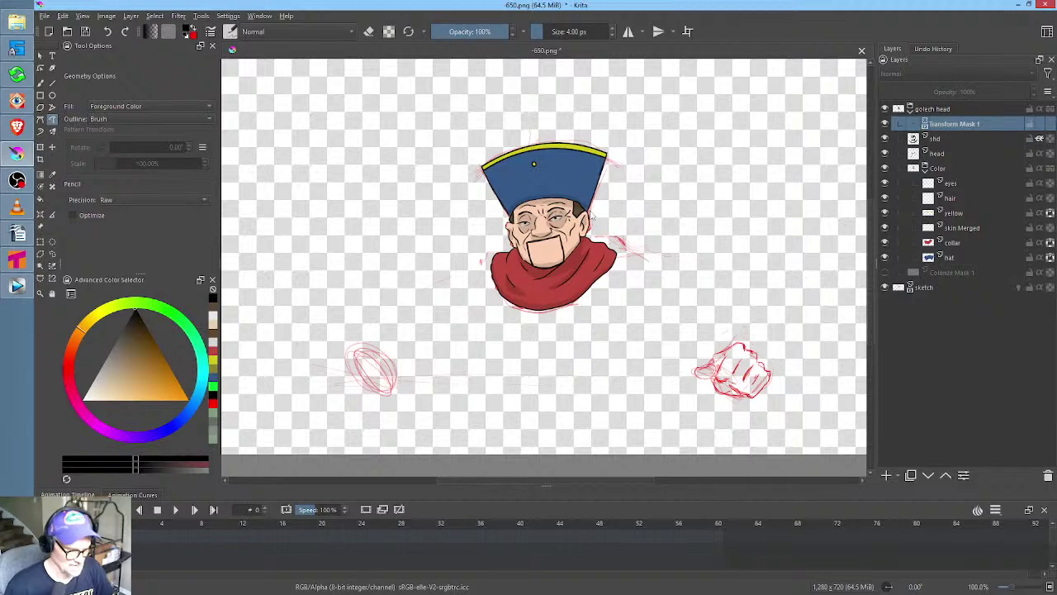
# Enlarge the animation timeline and move the transform mask's keyframe from frame 0 to frame 5
pyautogui.click(945, 114)
pyautogui.click(950, 123)
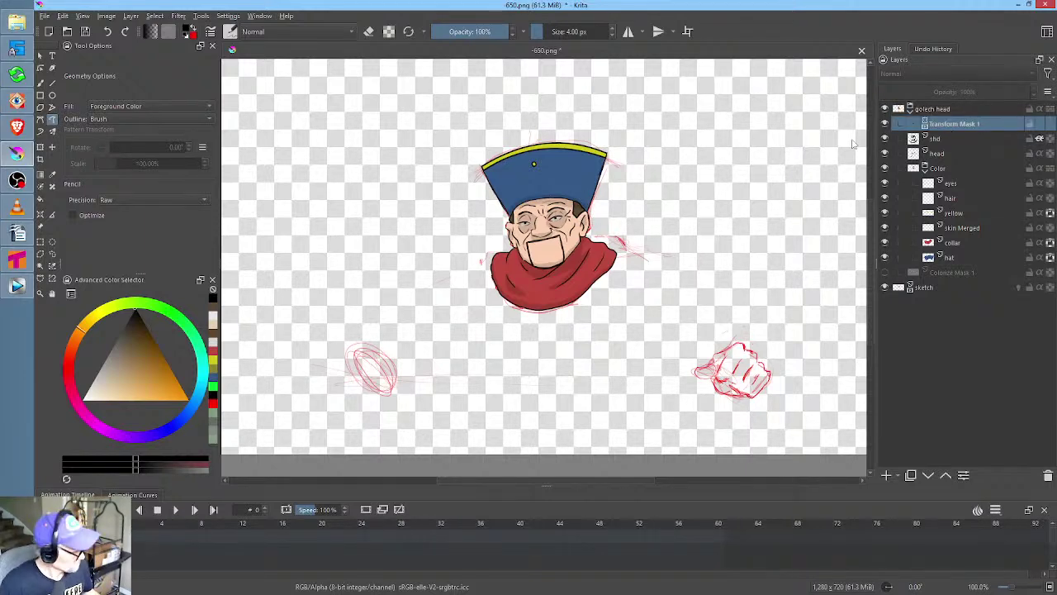
pyautogui.hotkey('ctrl', 't')
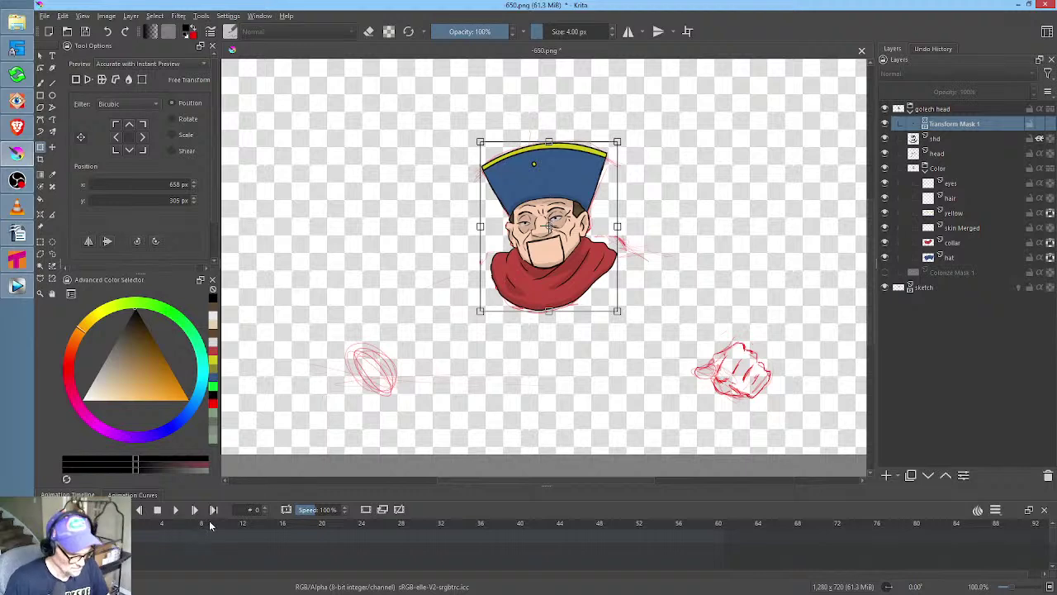
pyautogui.moveTo(534, 486); pyautogui.dragTo(536, 432)
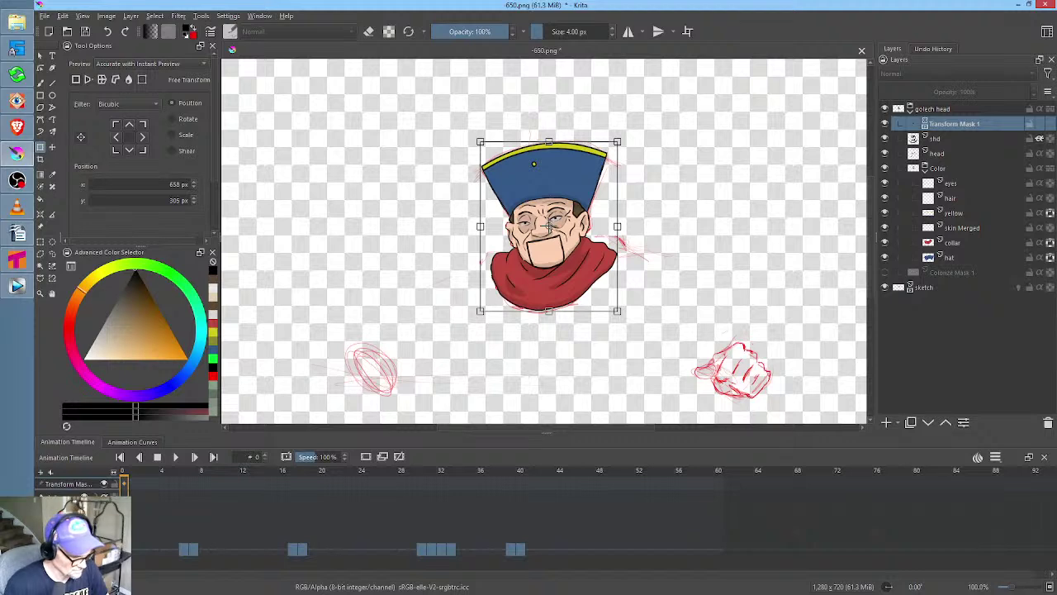
pyautogui.click(164, 485)
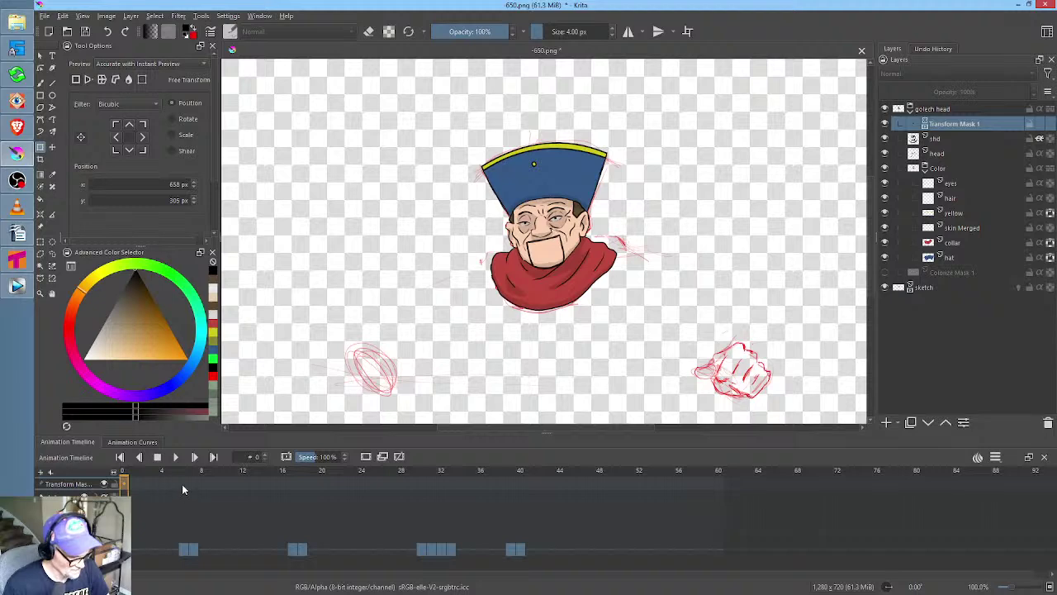
pyautogui.click(181, 484)
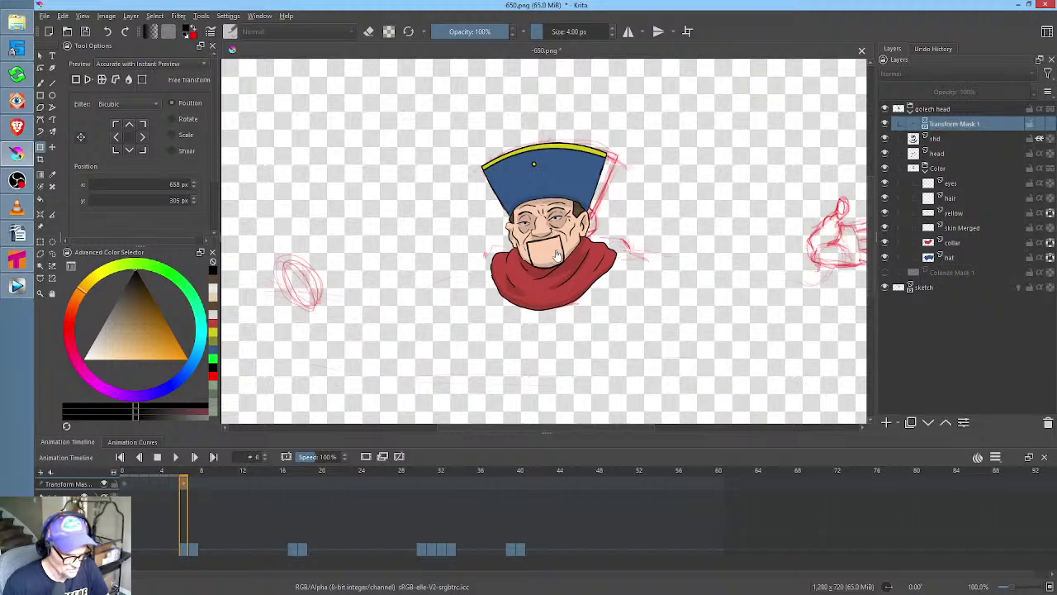
pyautogui.click(194, 484)
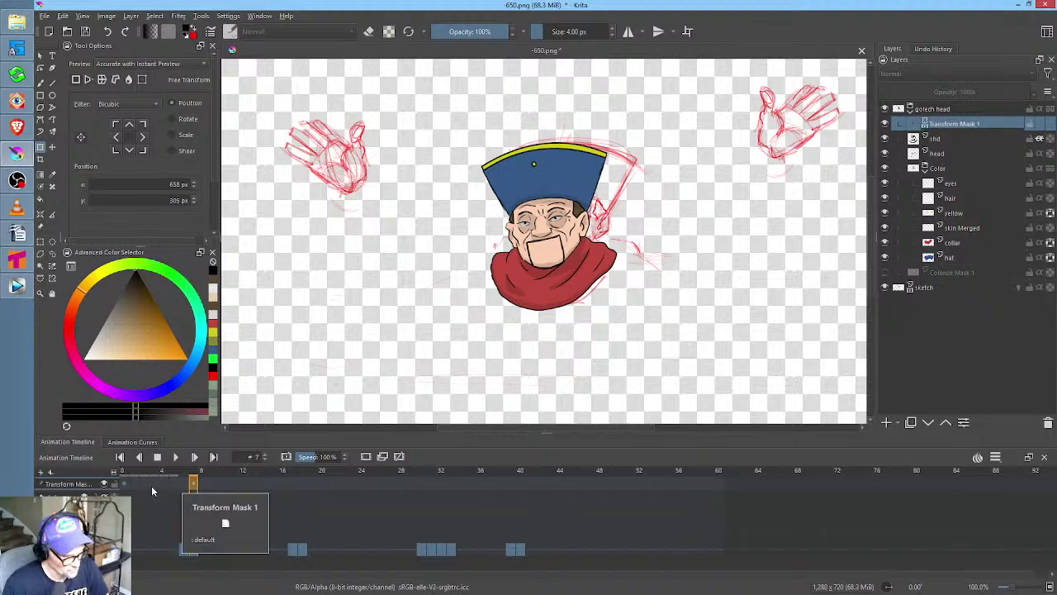
pyautogui.click(124, 484)
pyautogui.moveTo(126, 486); pyautogui.dragTo(172, 486)
pyautogui.click(175, 484)
# At frame 7, set the transform pivot just below the chin and rotate and shift the head clockwise onto the sketch
pyautogui.click(193, 486)
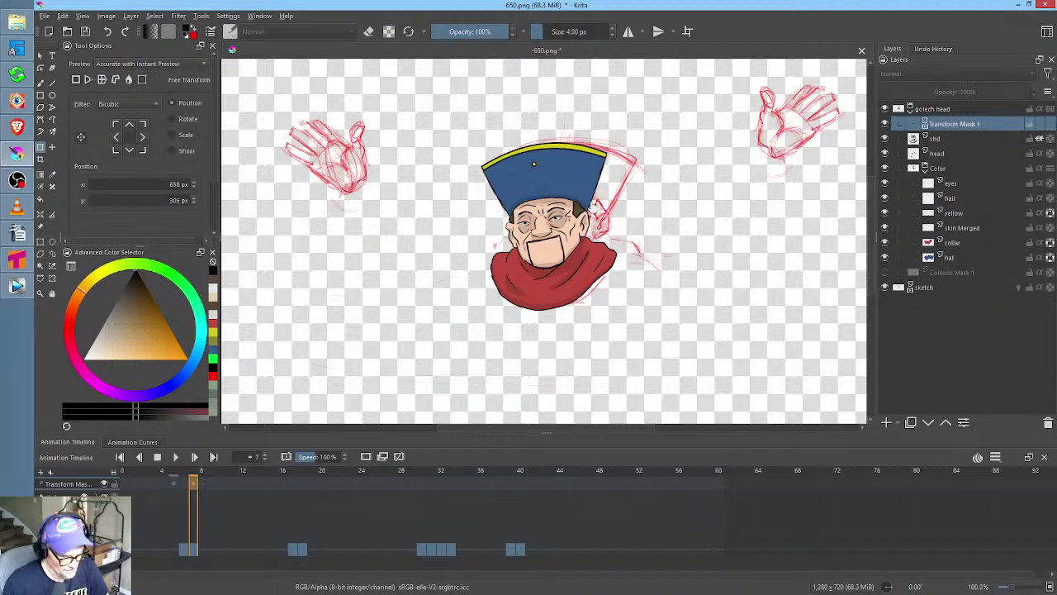
pyautogui.click(549, 239)
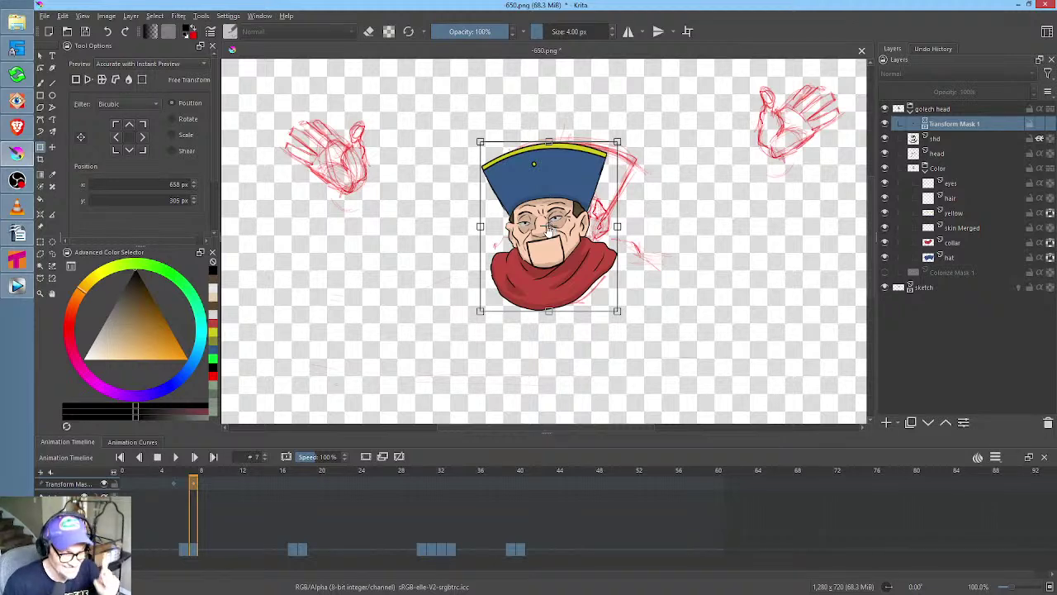
pyautogui.moveTo(550, 231); pyautogui.dragTo(556, 276)
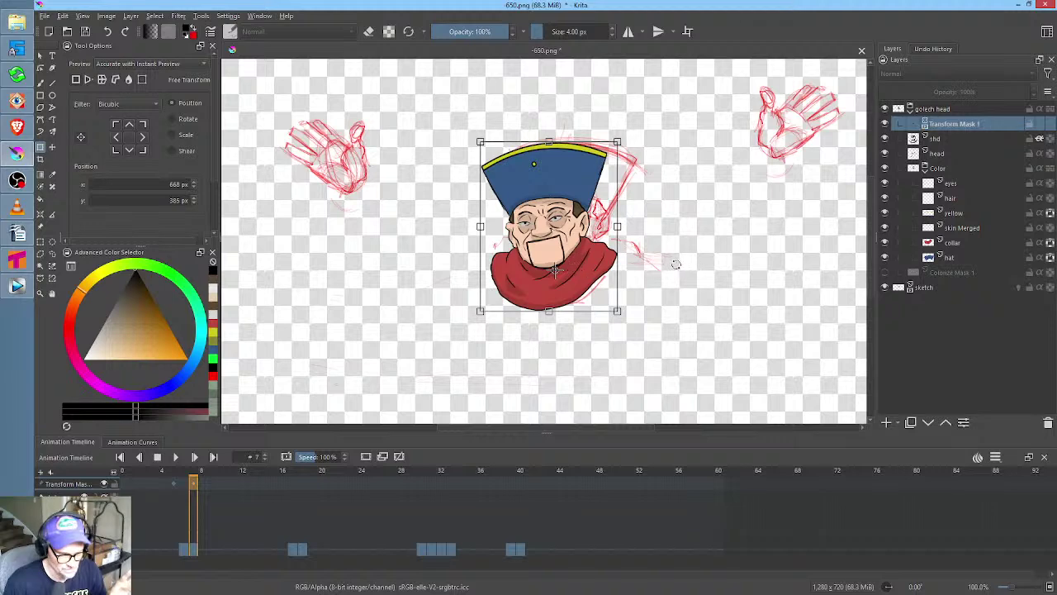
pyautogui.press('Return')
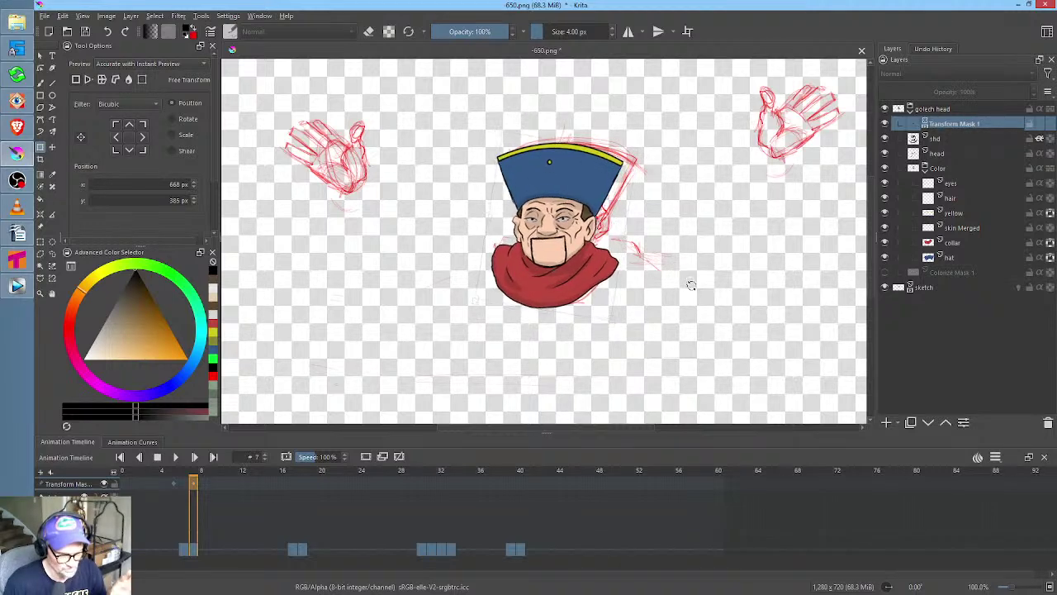
pyautogui.click(587, 266)
pyautogui.press('Return')
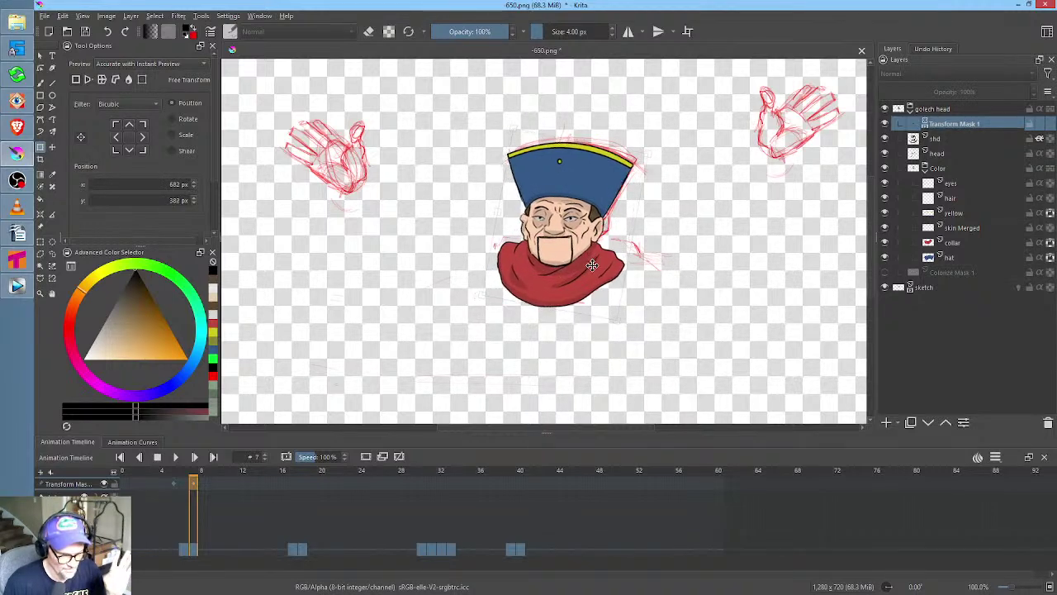
pyautogui.click(587, 266)
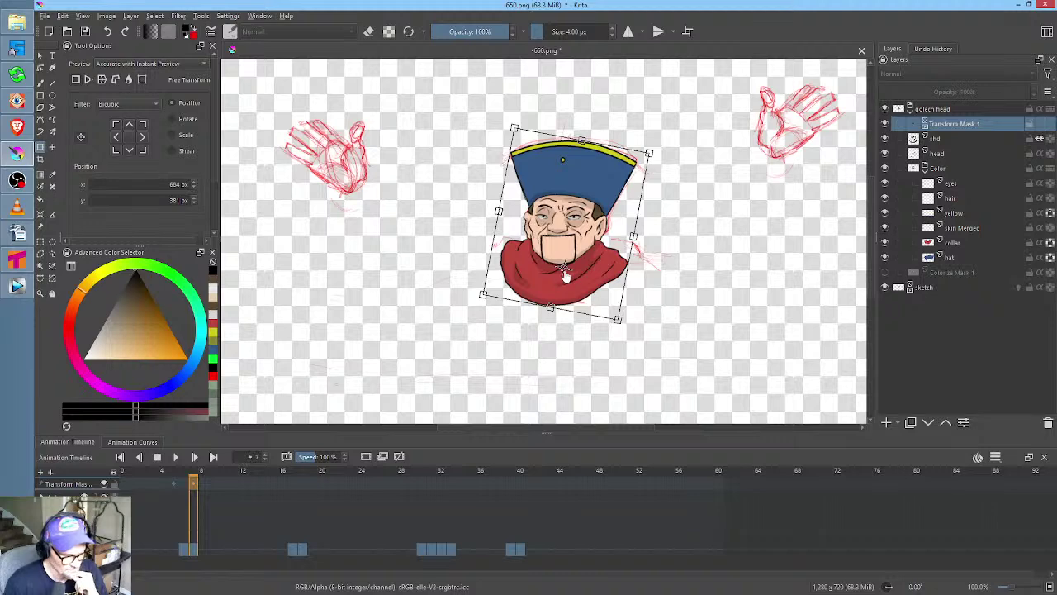
pyautogui.click(564, 274)
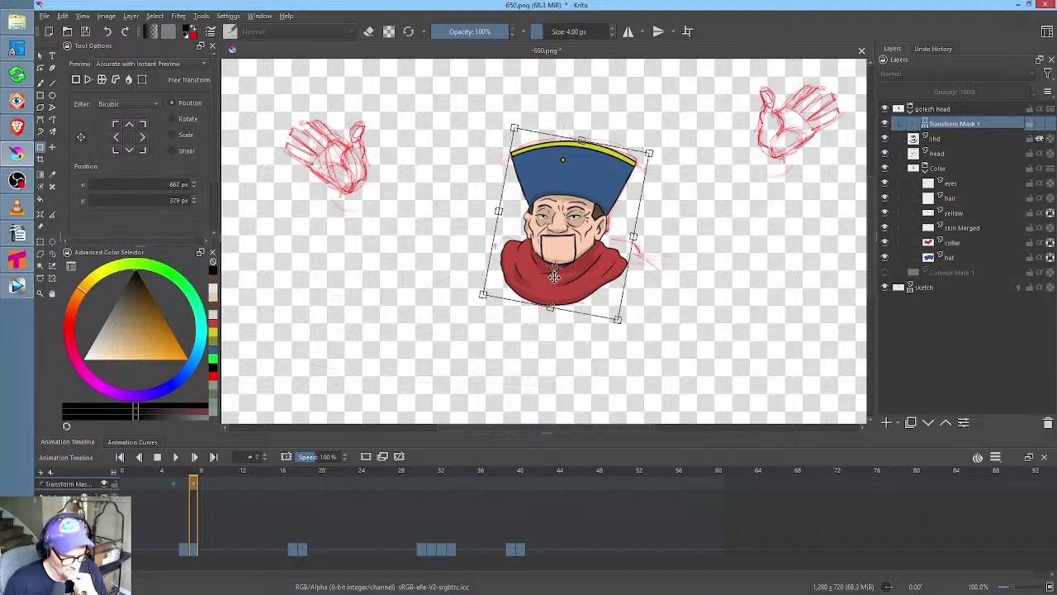
# At frame 18, tilt the head further clockwise and move it to match the sketched pose
pyautogui.moveTo(197, 477)
pyautogui.mouseDown()
pyautogui.moveTo(127, 484)
pyautogui.moveTo(195, 483)
pyautogui.mouseUp()
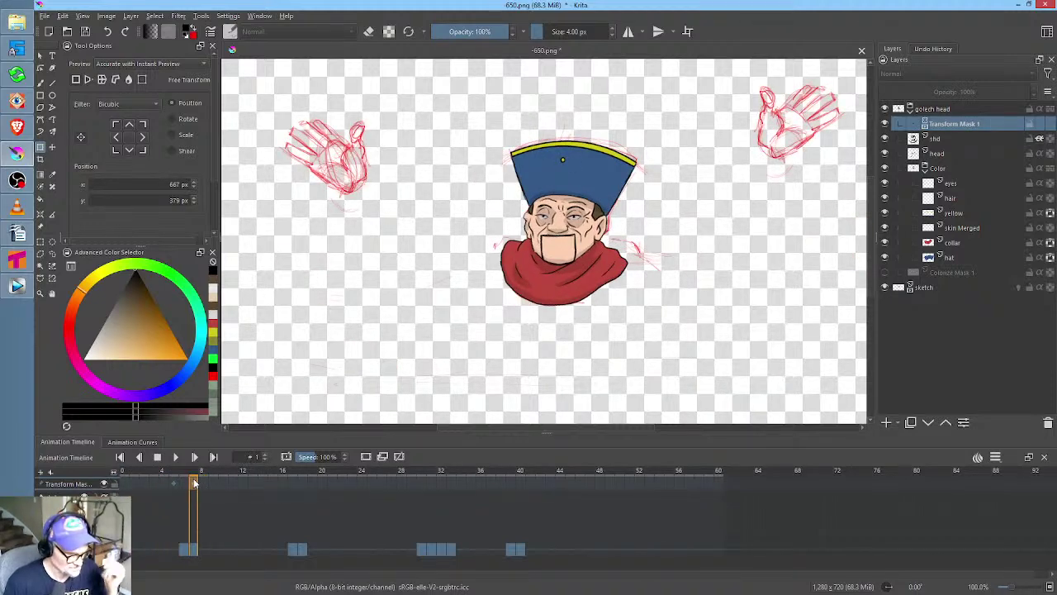
pyautogui.click(290, 486)
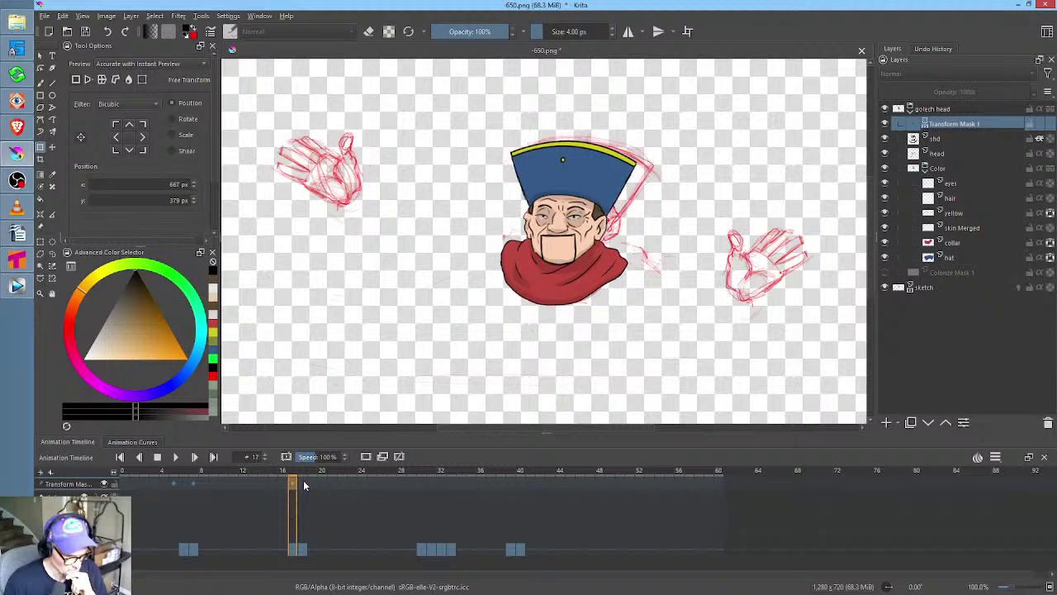
pyautogui.click(302, 481)
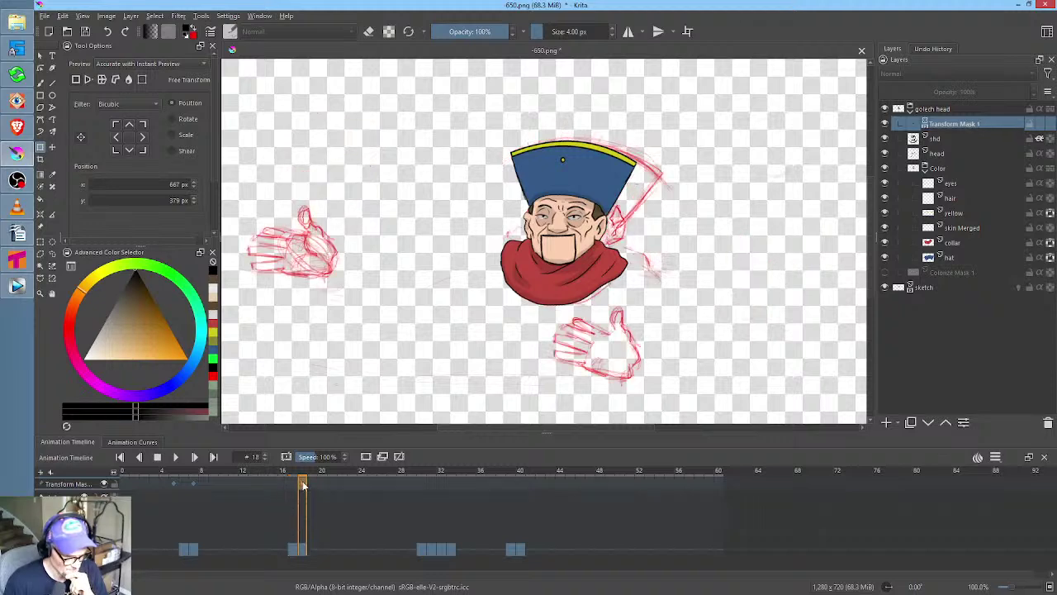
pyautogui.click(571, 241)
pyautogui.moveTo(692, 200); pyautogui.dragTo(706, 215)
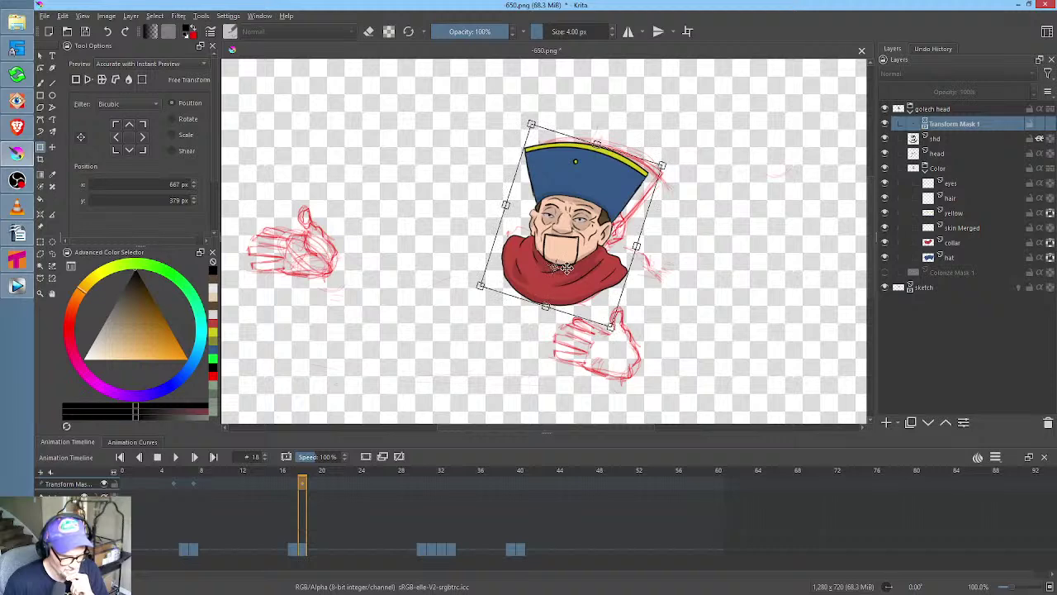
pyautogui.moveTo(576, 269); pyautogui.dragTo(593, 261)
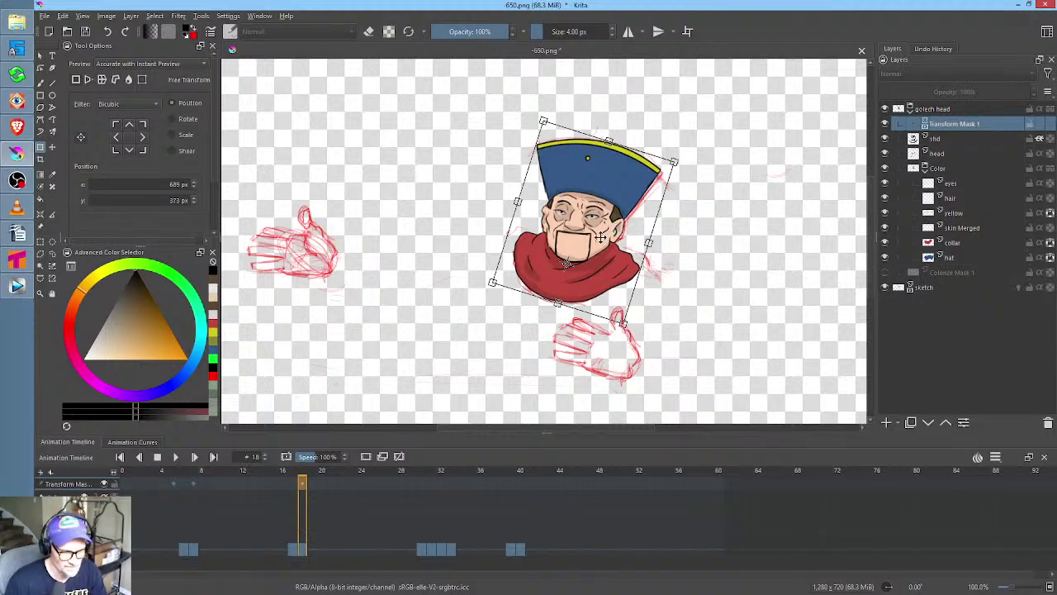
# Copy the transform mask's frame 7 keyframe to frame 16 to hold that pose
pyautogui.click(291, 490)
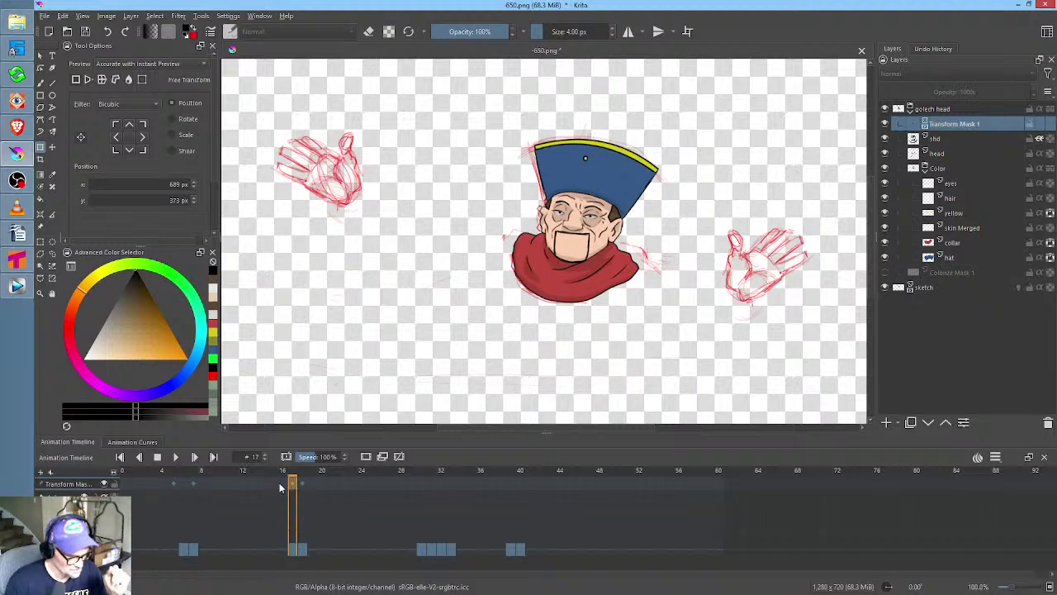
pyautogui.click(194, 486)
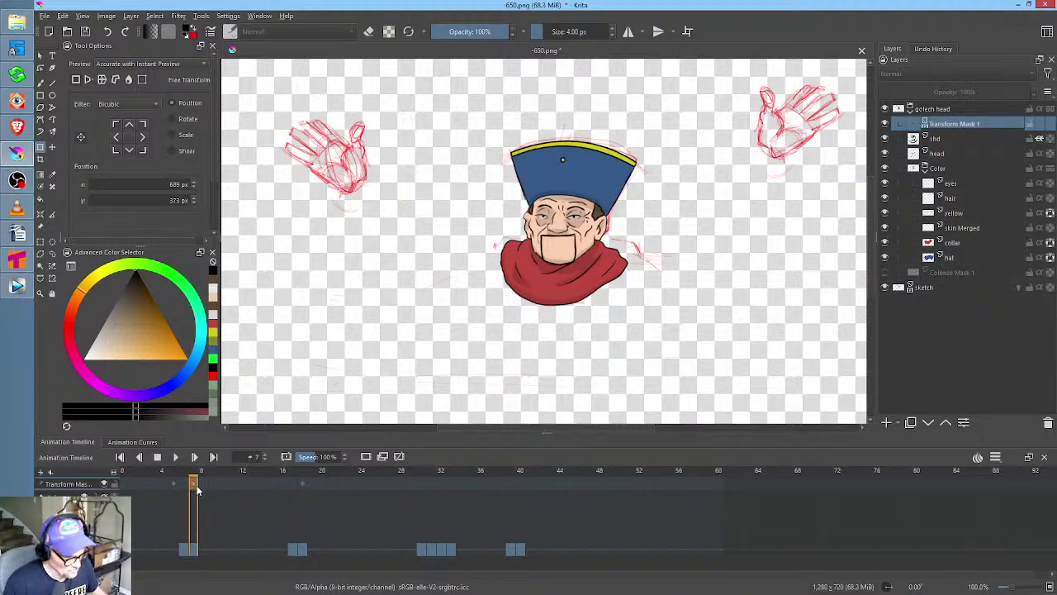
pyautogui.moveTo(196, 486); pyautogui.dragTo(283, 482)
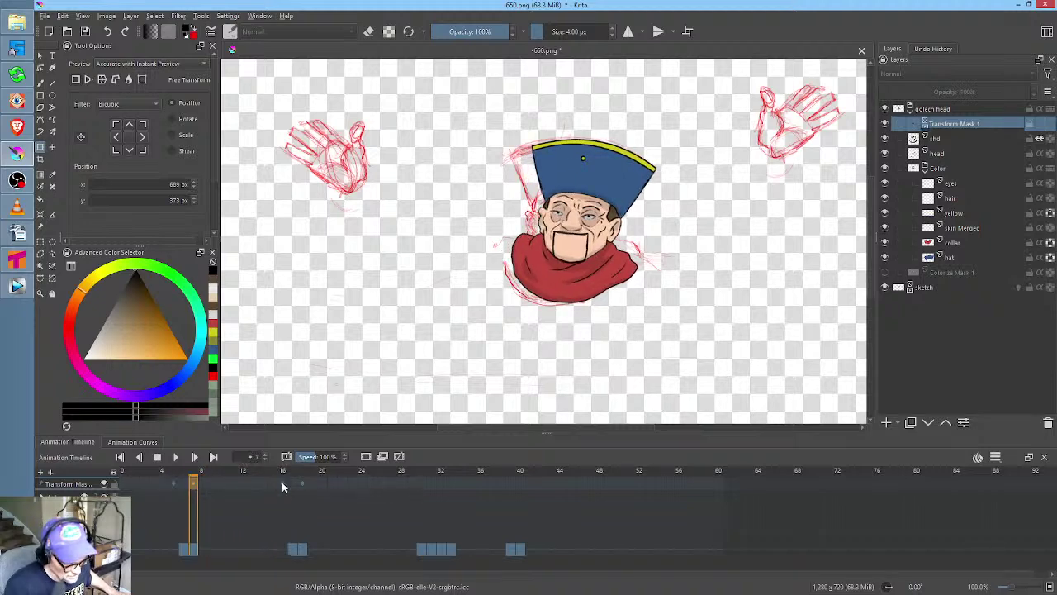
# At frame 33, rotate the head back upright and move it over the sketched head
pyautogui.moveTo(203, 471); pyautogui.dragTo(451, 478)
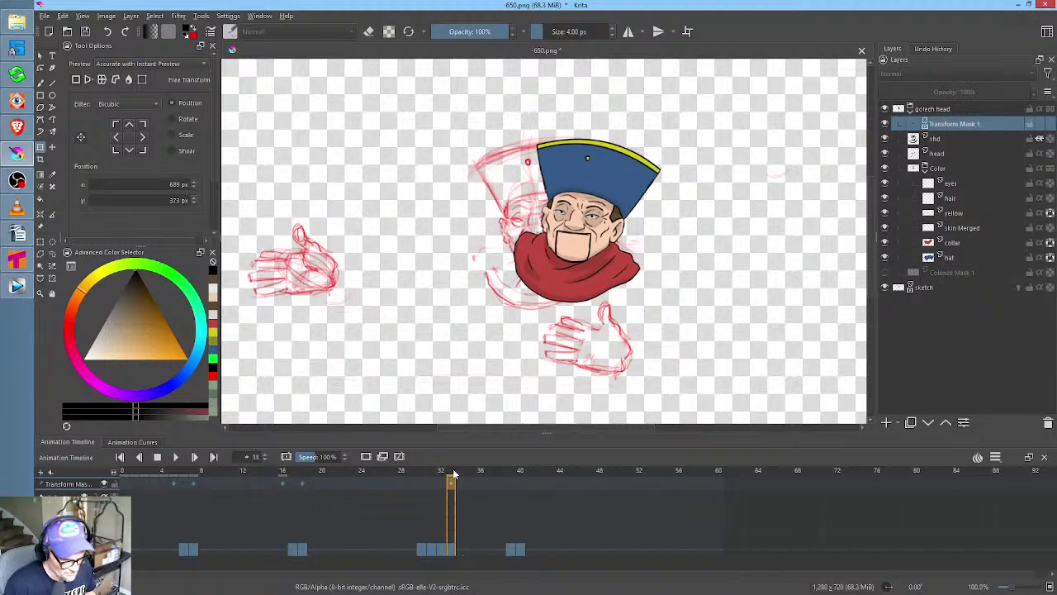
pyautogui.moveTo(722, 238); pyautogui.dragTo(679, 208)
pyautogui.moveTo(572, 252); pyautogui.dragTo(532, 257)
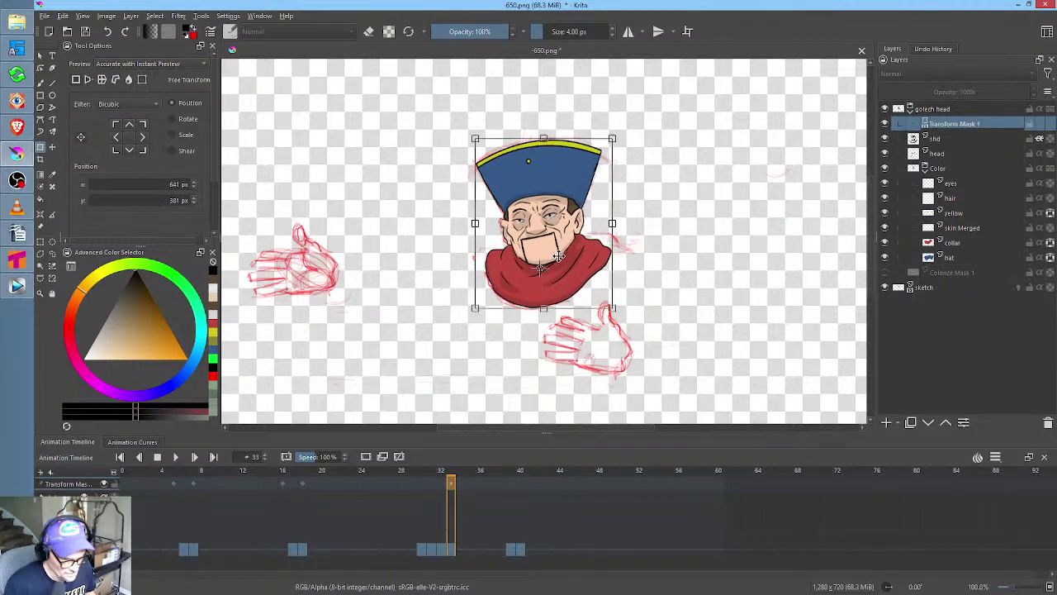
# Copy the transform mask's frame 18 keyframe to frame 29 and save the PNG together with a Krita copy
pyautogui.moveTo(302, 485); pyautogui.dragTo(409, 484)
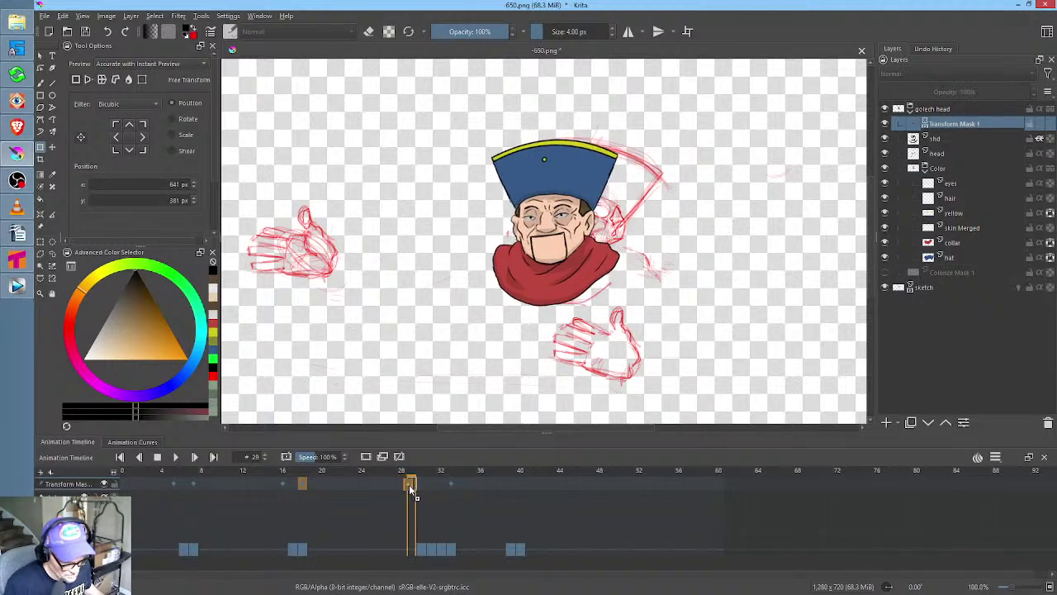
pyautogui.click(302, 484)
pyautogui.moveTo(318, 476)
pyautogui.mouseDown()
pyautogui.moveTo(481, 475)
pyautogui.moveTo(313, 475)
pyautogui.mouseUp()
pyautogui.click(85, 31)
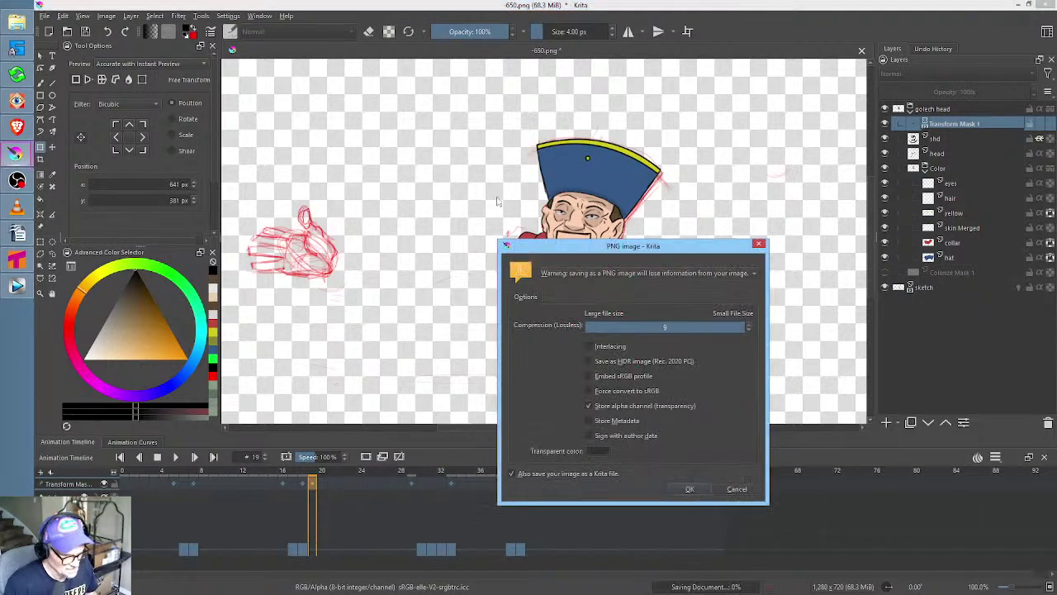
pyautogui.click(690, 488)
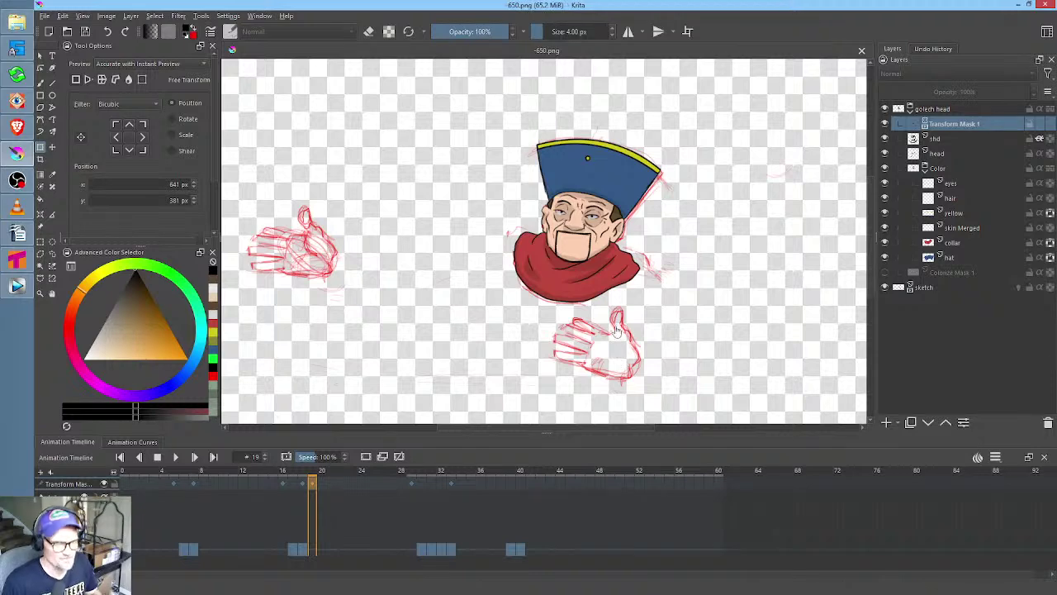
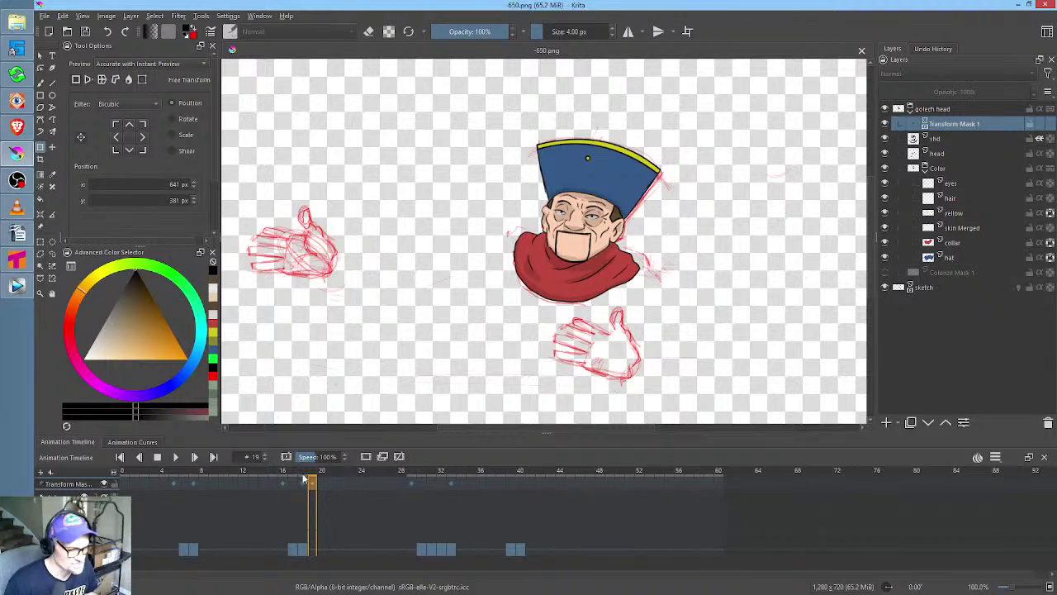
# Play back the head animation and select frames 0 to 42 of the transform mask as the range to preview
pyautogui.click(175, 456)
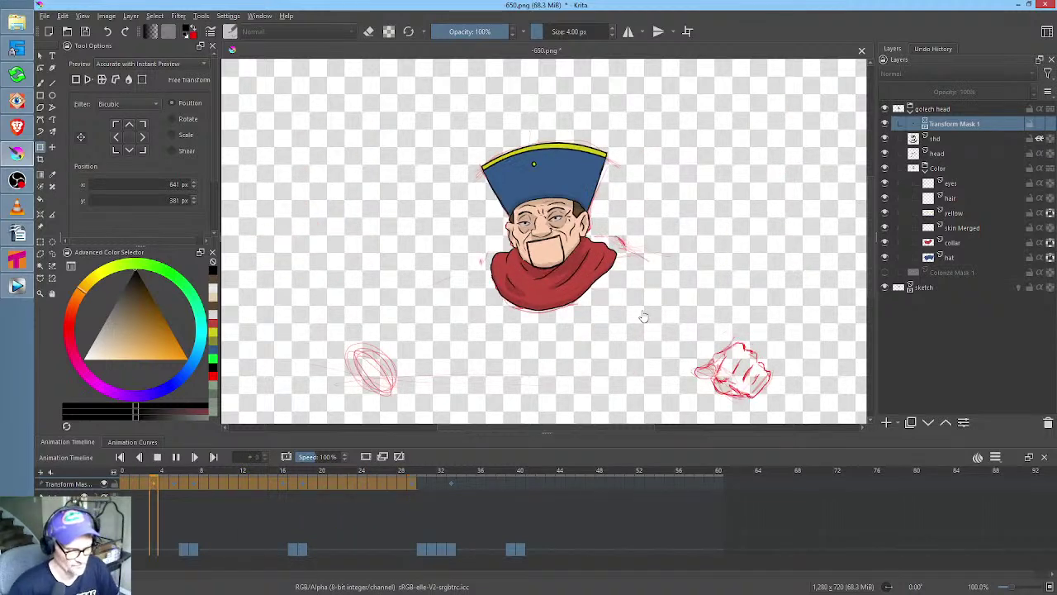
pyautogui.click(535, 485)
pyautogui.moveTo(535, 485); pyautogui.dragTo(124, 485)
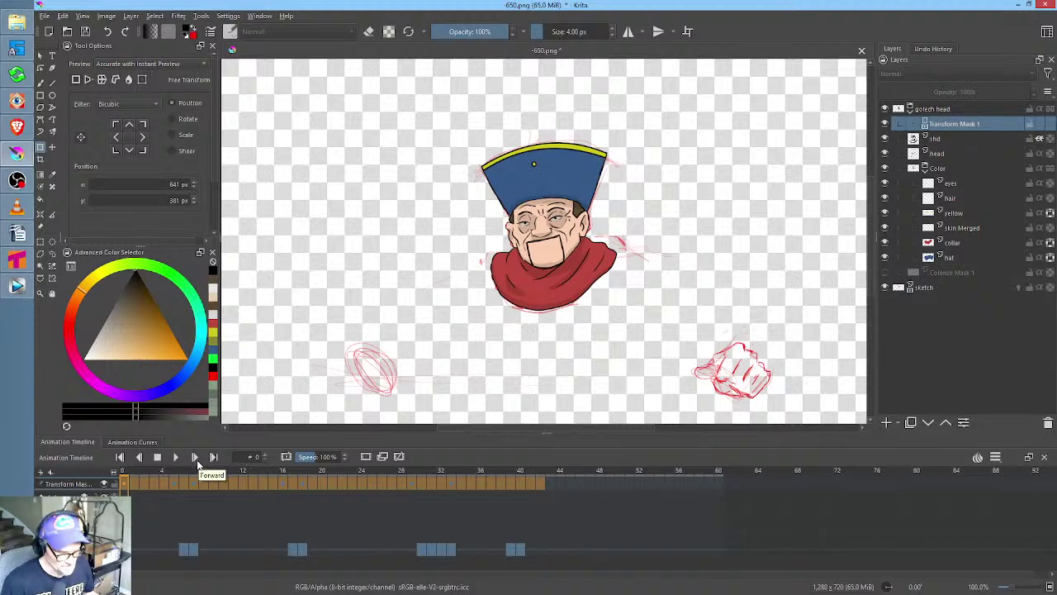
# Play back the head animation, extend the transform mask's frame selection to frames 0 to 60 and replay it
pyautogui.press('space')
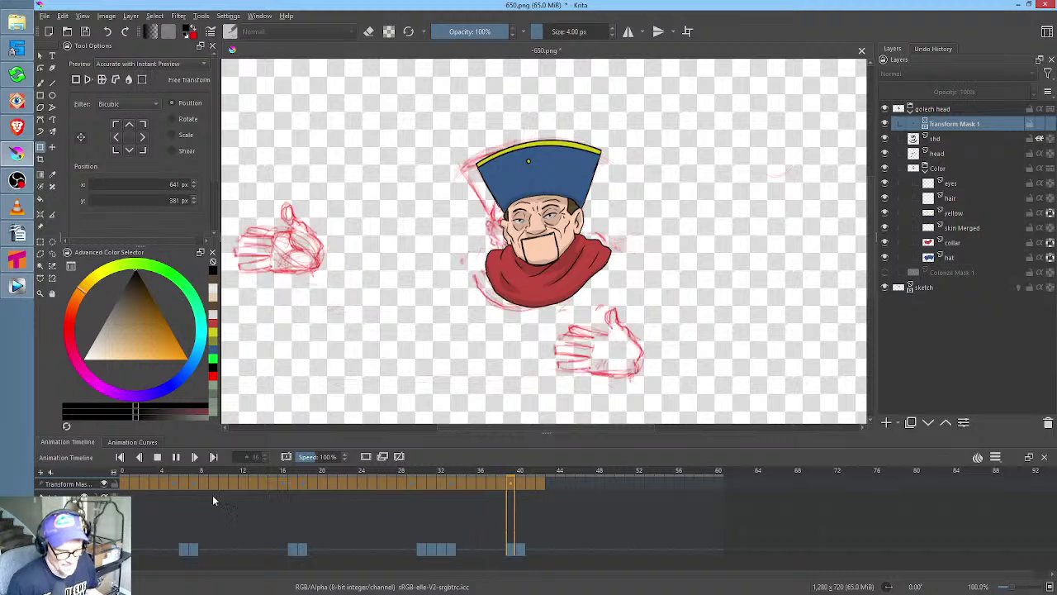
pyautogui.press('space')
pyautogui.moveTo(719, 483); pyautogui.dragTo(122, 483)
pyautogui.press('space')
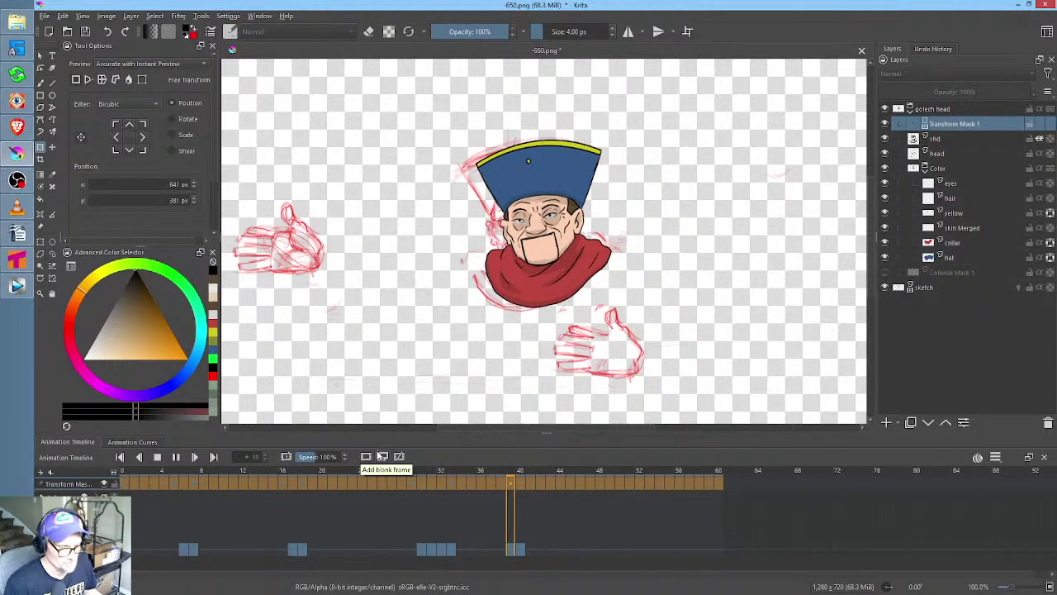
pyautogui.press('space')
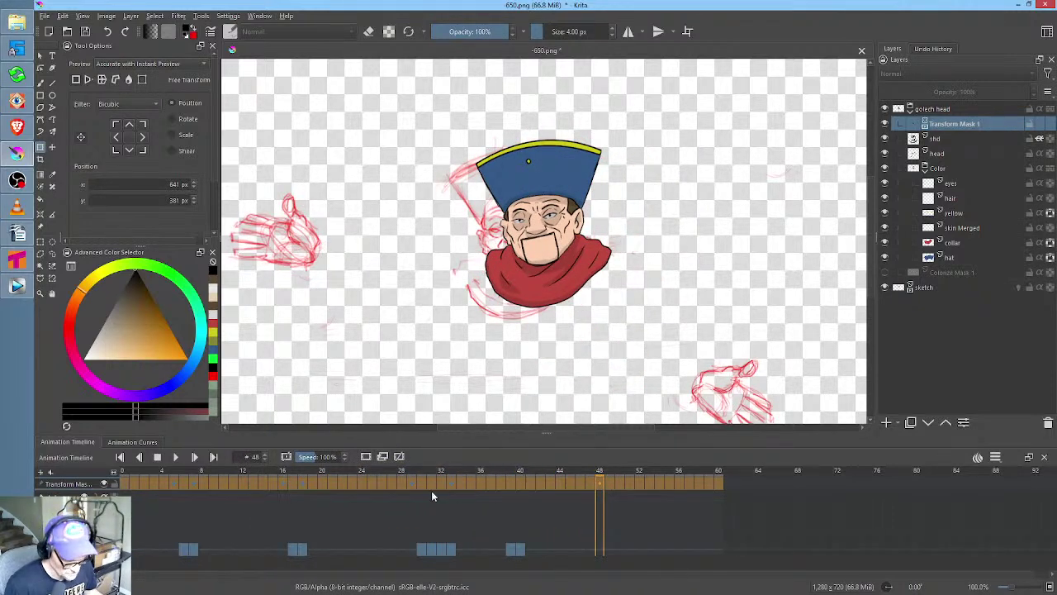
# At frame 41, tilt the head on the transform mask and move it over the sketched head, to X 613 px, Y 388 px
pyautogui.click(493, 472)
pyautogui.click(510, 482)
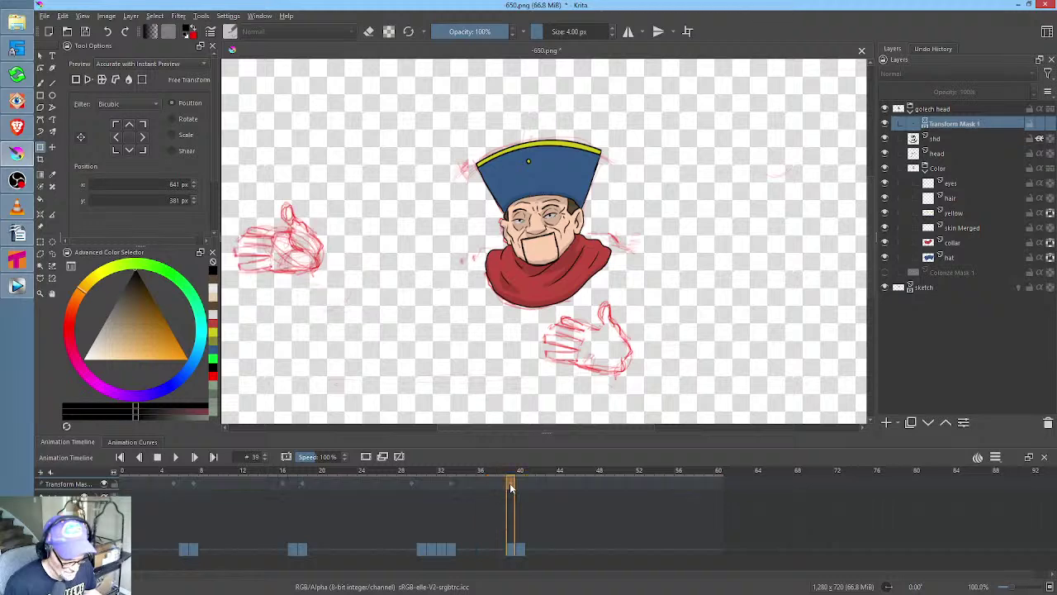
pyautogui.click(527, 484)
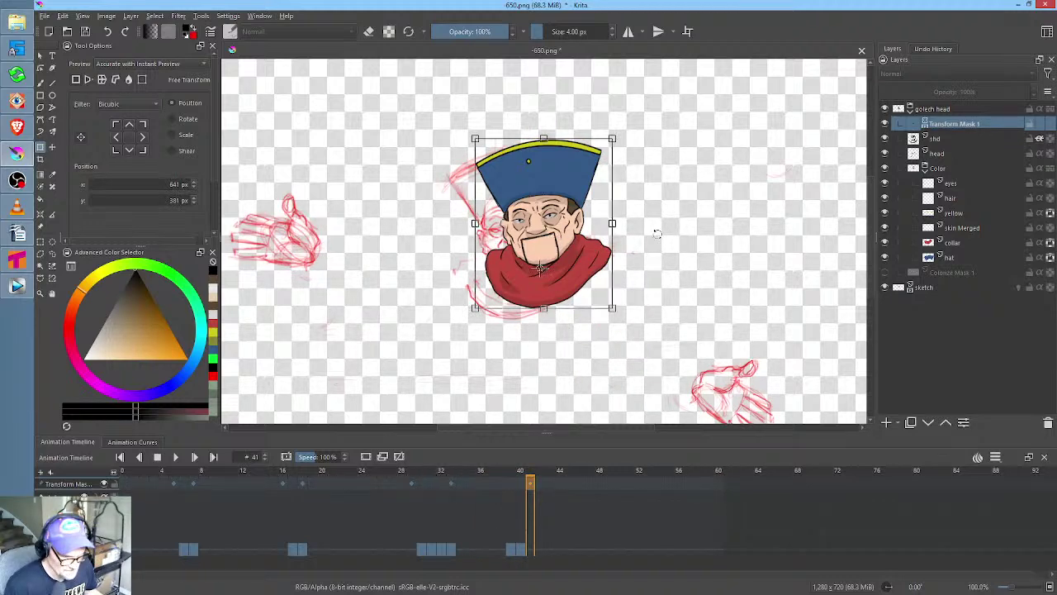
pyautogui.moveTo(657, 234)
pyautogui.mouseDown()
pyautogui.moveTo(645, 217)
pyautogui.moveTo(636, 224)
pyautogui.moveTo(656, 229)
pyautogui.mouseUp()
# Copy the transform mask's frame 33 keyframe and place the copy at frame 39 to hold the upright pose
pyautogui.click(453, 488)
pyautogui.moveTo(453, 488); pyautogui.dragTo(502, 488)
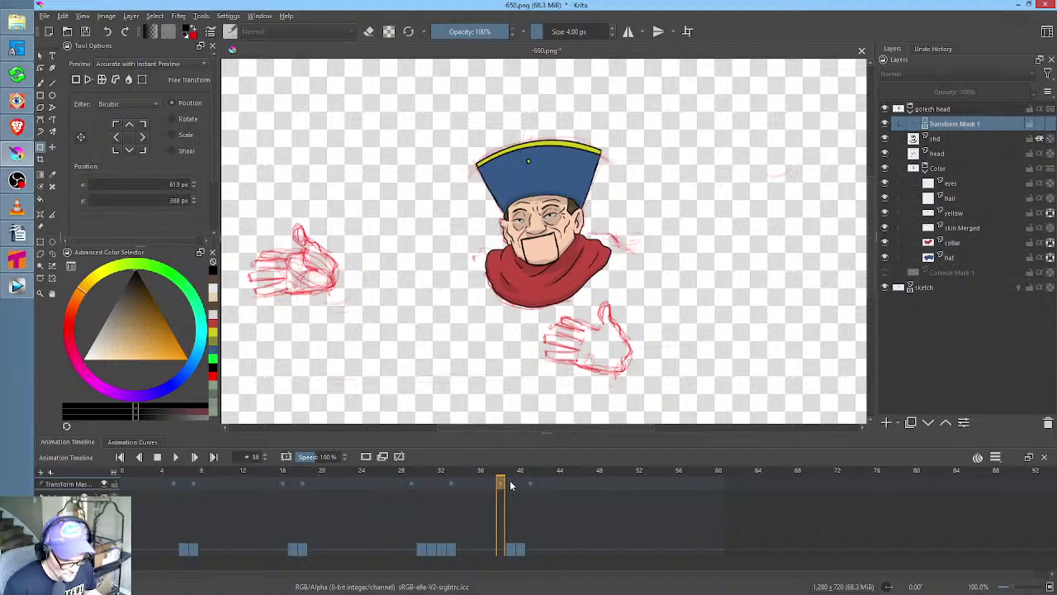
pyautogui.moveTo(509, 483)
pyautogui.mouseDown()
pyautogui.moveTo(565, 477)
pyautogui.moveTo(371, 480)
pyautogui.moveTo(539, 485)
pyautogui.mouseUp()
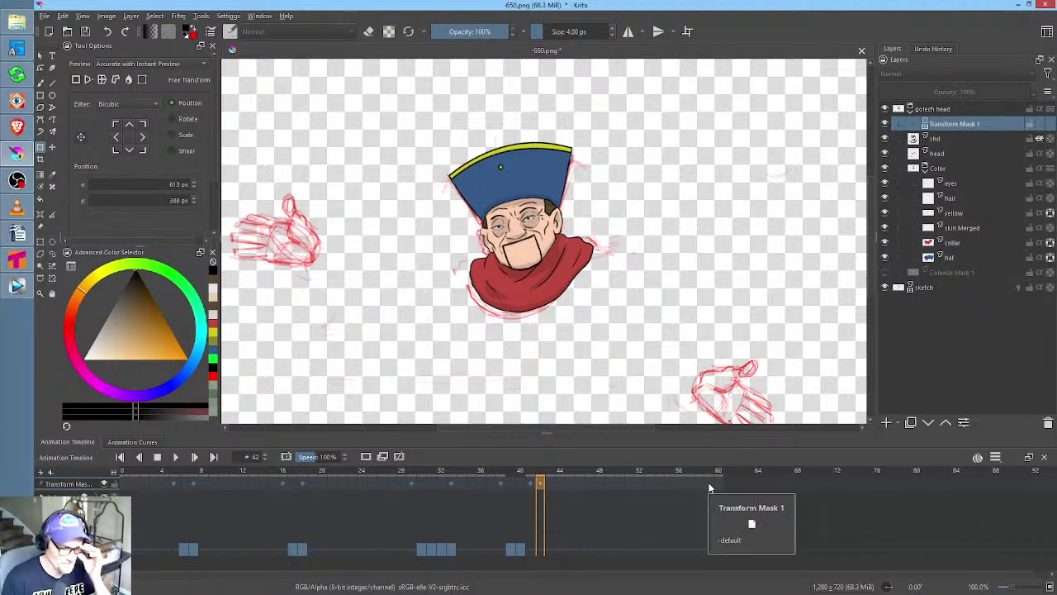
pyautogui.moveTo(699, 483); pyautogui.dragTo(502, 485)
pyautogui.click(501, 488)
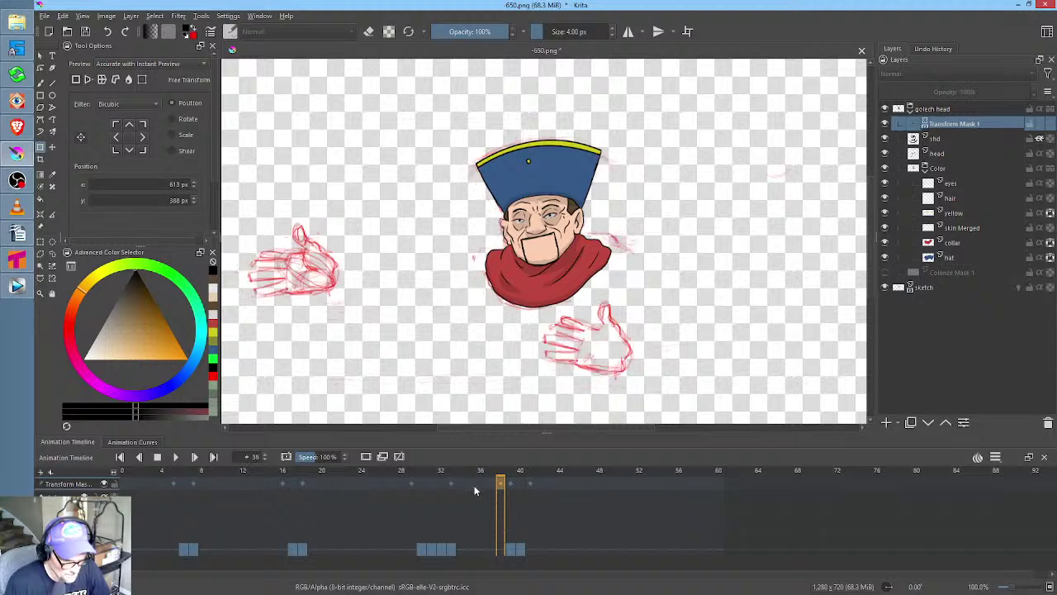
# Play the head animation from frame 0 to check the motion against the sketch
pyautogui.click(125, 488)
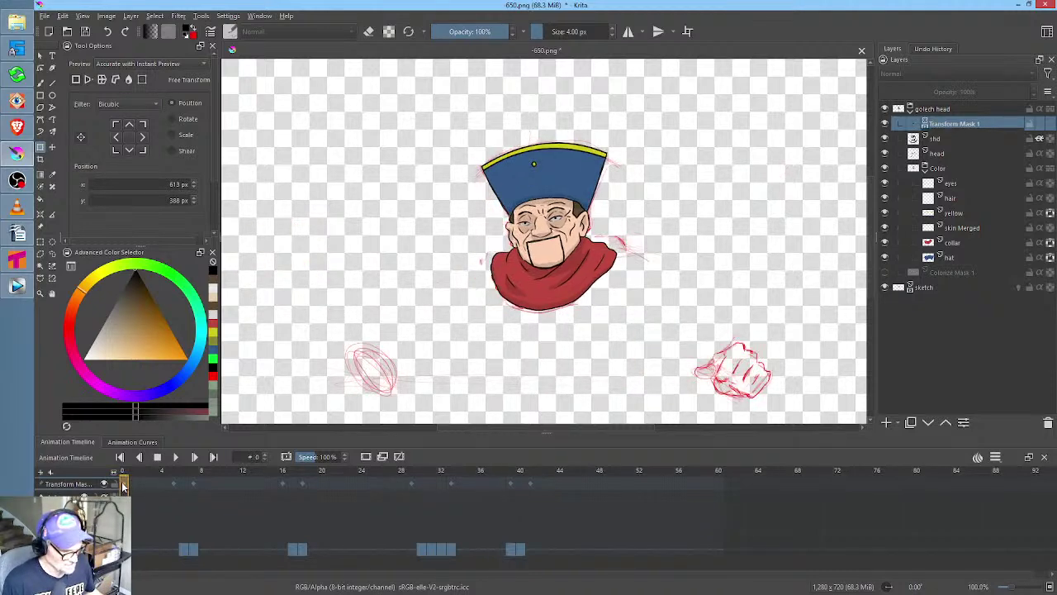
pyautogui.press('space')
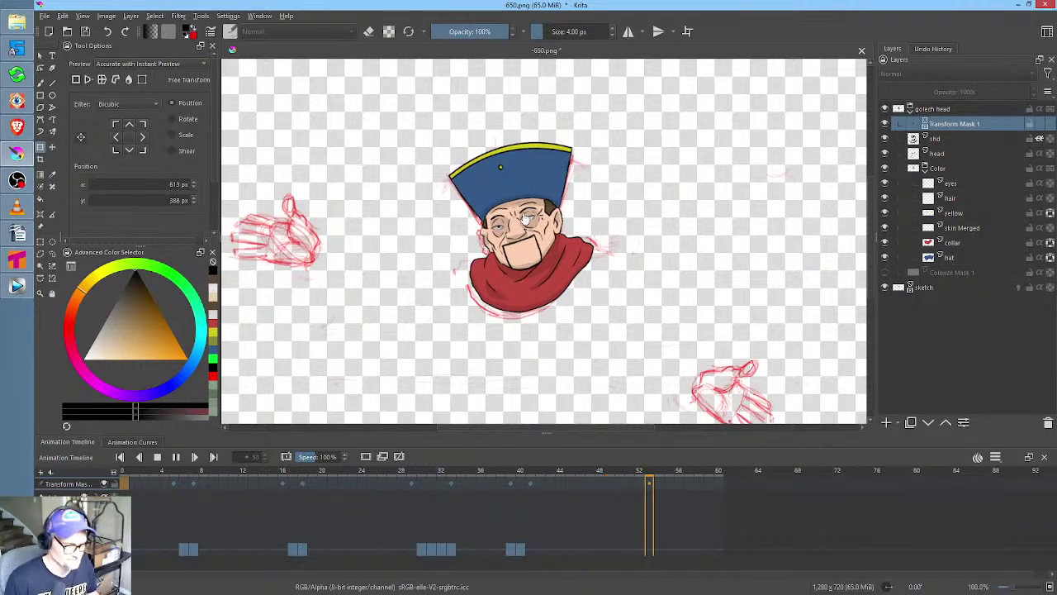
pyautogui.press('space')
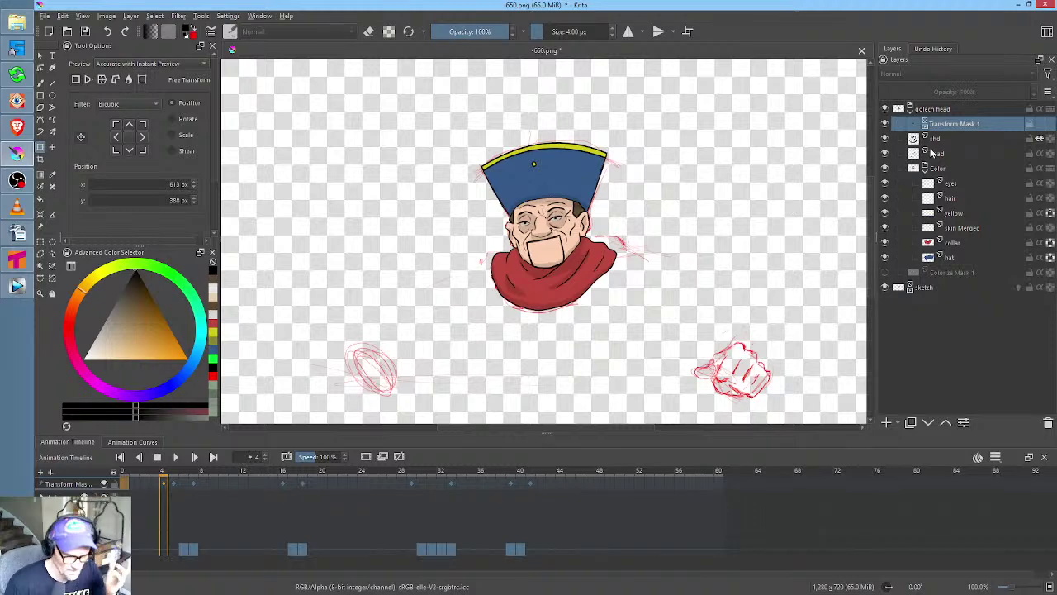
# Collapse the golech head group and select it, checking its visibility against the sketch
pyautogui.click(910, 112)
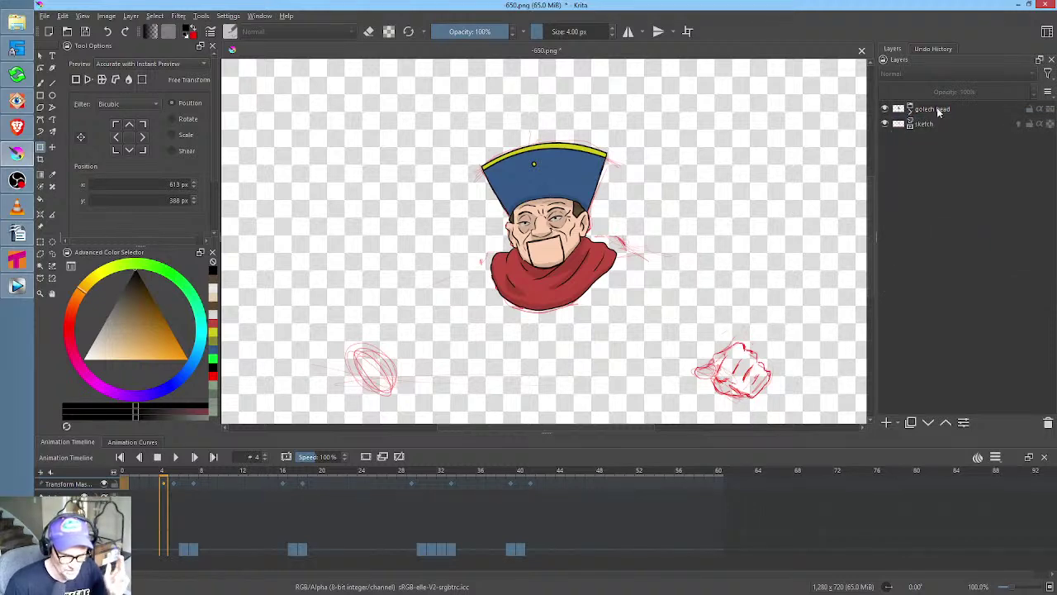
pyautogui.click(939, 113)
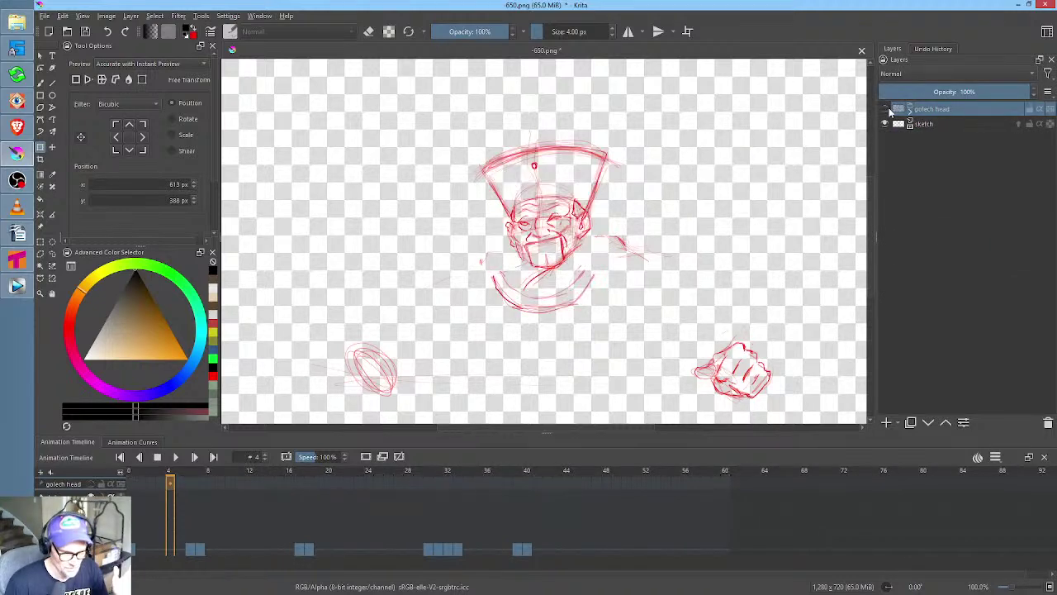
pyautogui.click(911, 112)
pyautogui.click(911, 112)
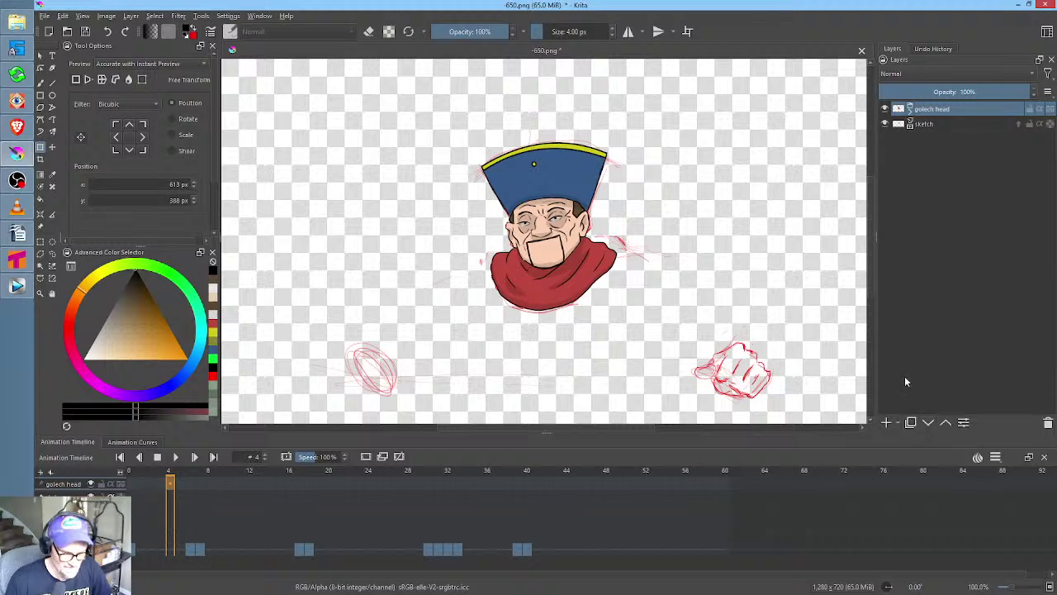
pyautogui.click(911, 109)
pyautogui.click(911, 110)
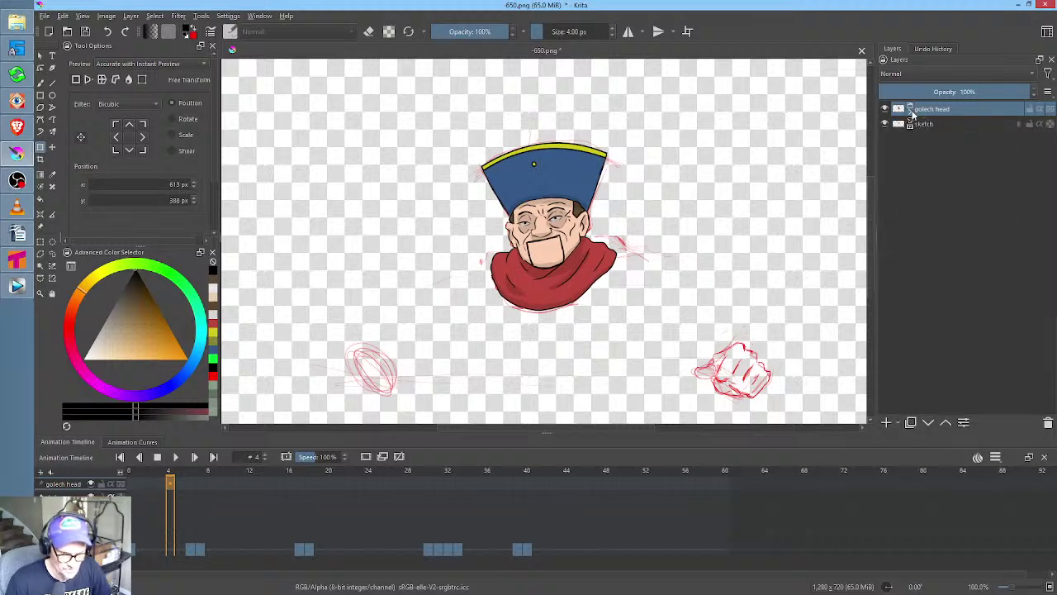
# Duplicate the golech head group, hide the original and save the PNG together with a Krita copy
pyautogui.click(911, 423)
pyautogui.click(886, 123)
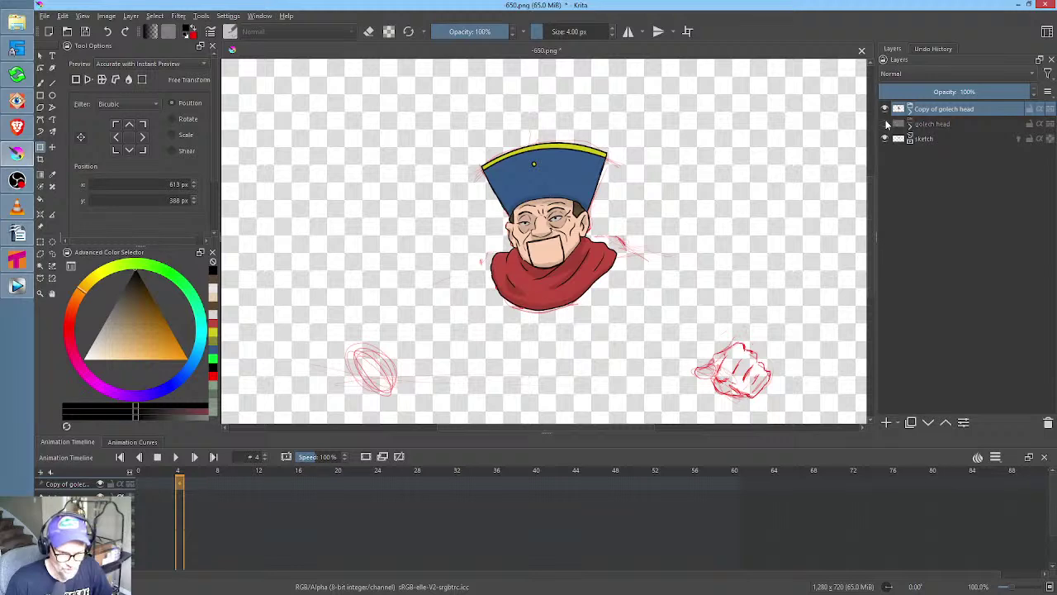
pyautogui.click(936, 127)
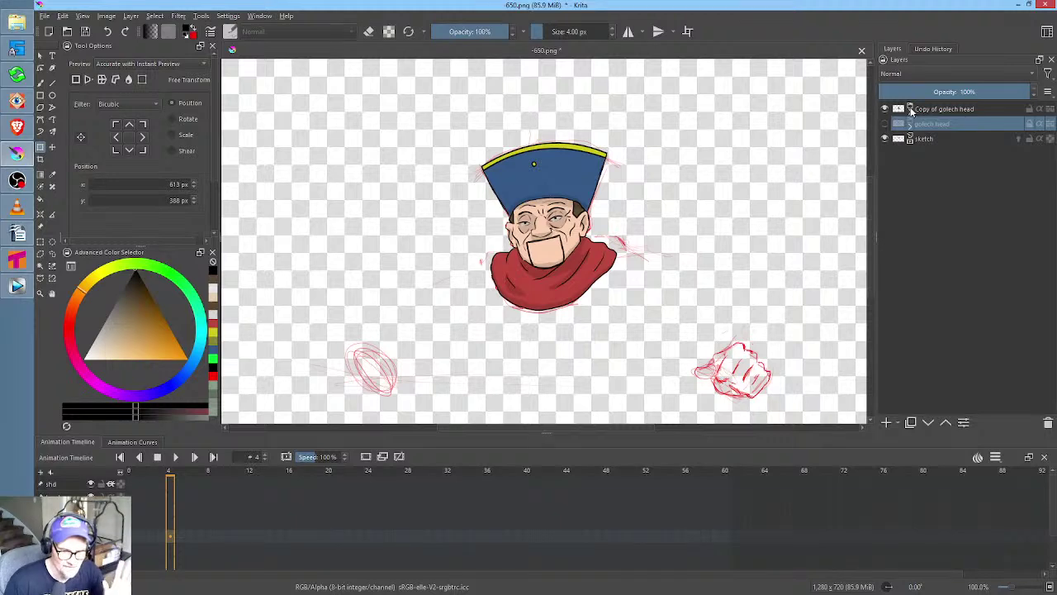
pyautogui.click(85, 33)
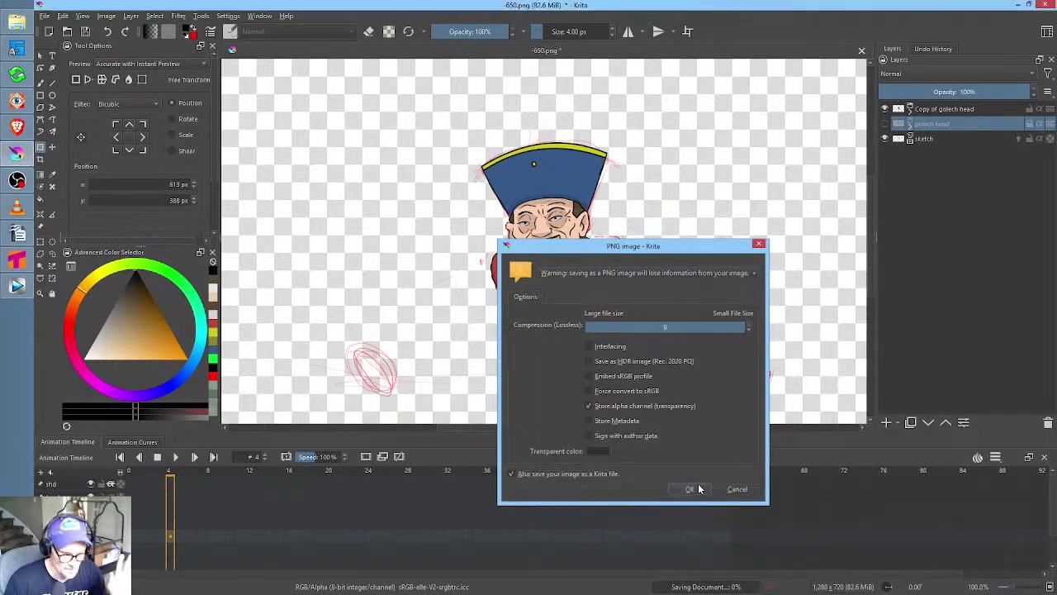
pyautogui.click(691, 489)
# Merge the copied golech head group into a single animated layer
pyautogui.click(947, 109)
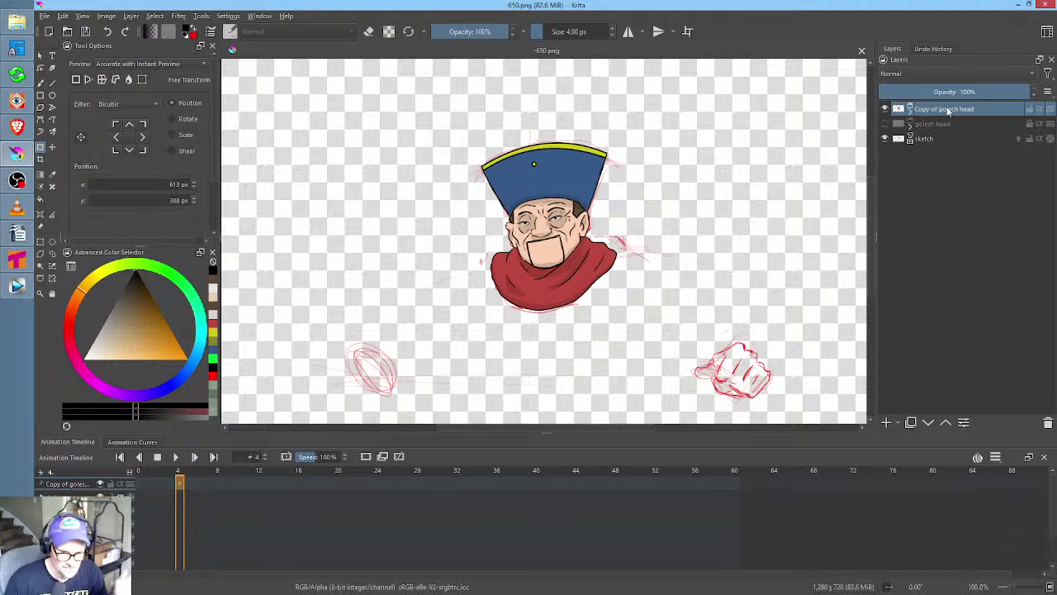
pyautogui.rightClick(948, 110)
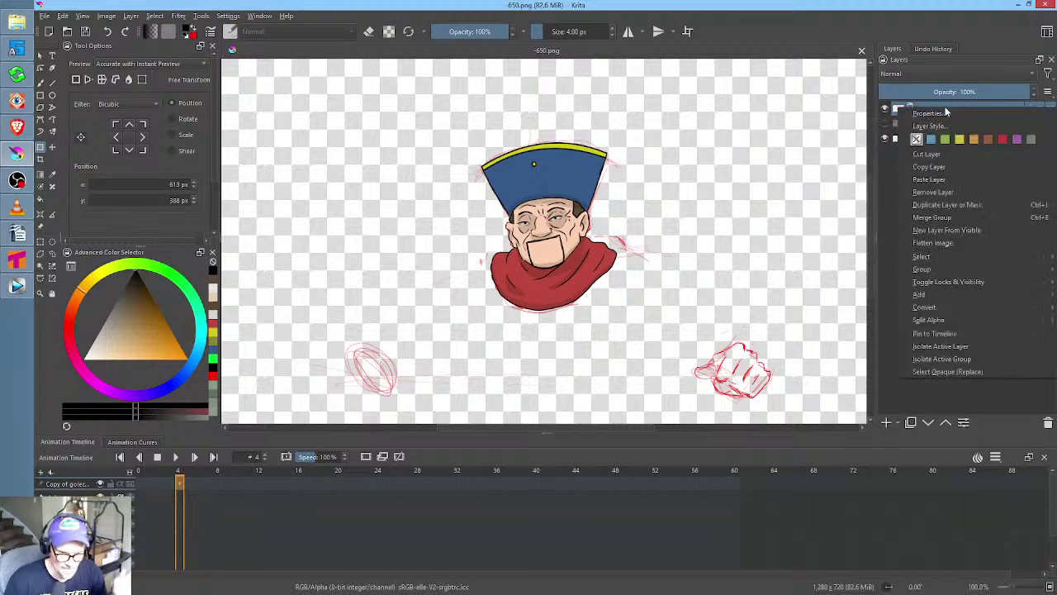
pyautogui.click(955, 219)
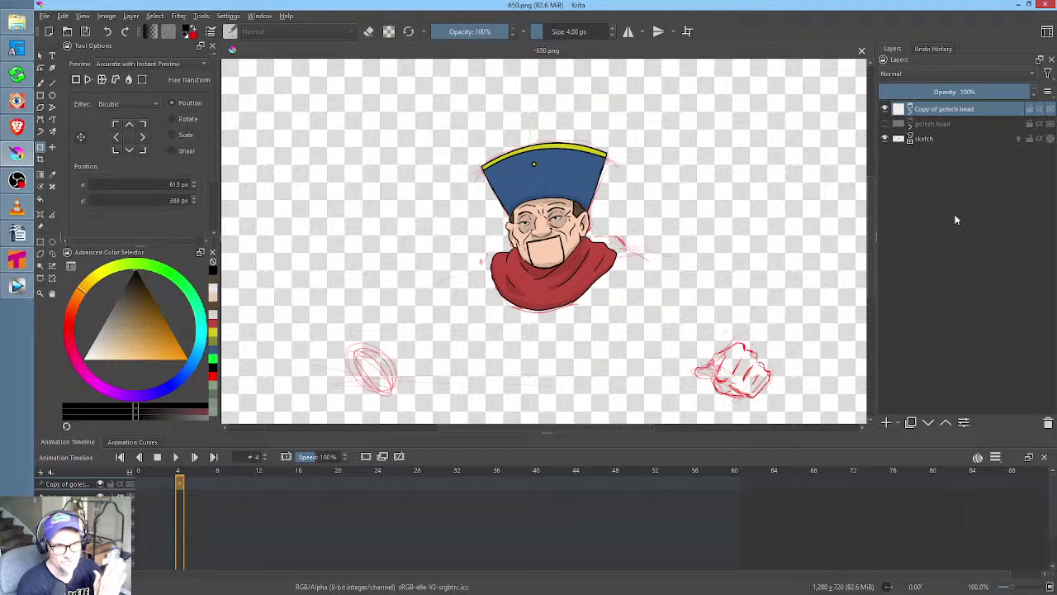
pyautogui.hotkey('ctrl', 'e')
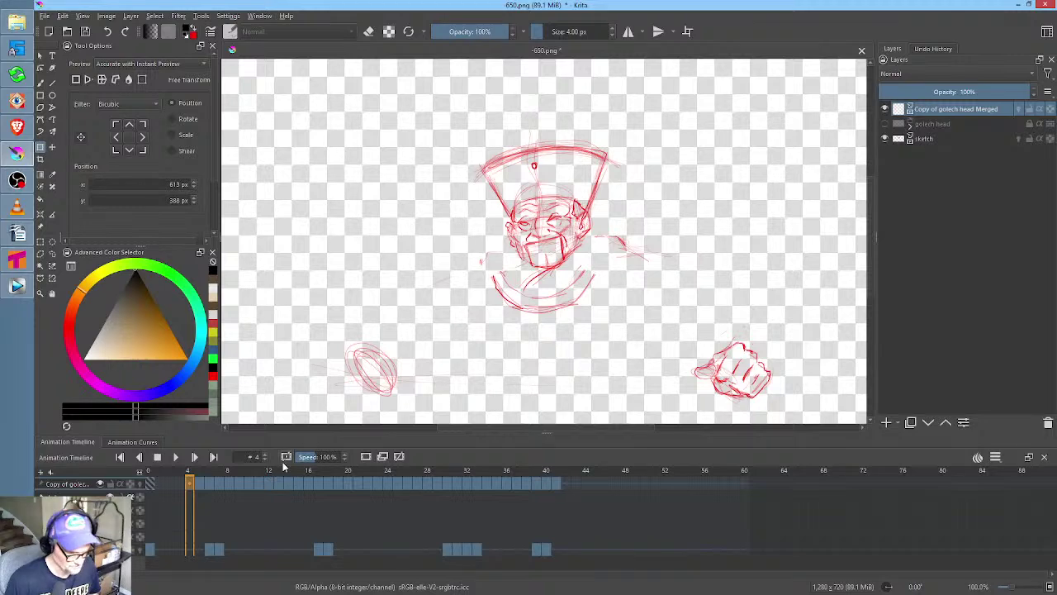
# Play the merged head layer from frame 0 and scrub back to the start to check the baked frames
pyautogui.moveTo(271, 475)
pyautogui.mouseDown()
pyautogui.moveTo(177, 477)
pyautogui.moveTo(553, 485)
pyautogui.moveTo(145, 494)
pyautogui.moveTo(207, 488)
pyautogui.moveTo(153, 486)
pyautogui.moveTo(157, 472)
pyautogui.moveTo(219, 484)
pyautogui.moveTo(488, 484)
pyautogui.moveTo(136, 473)
pyautogui.mouseUp()
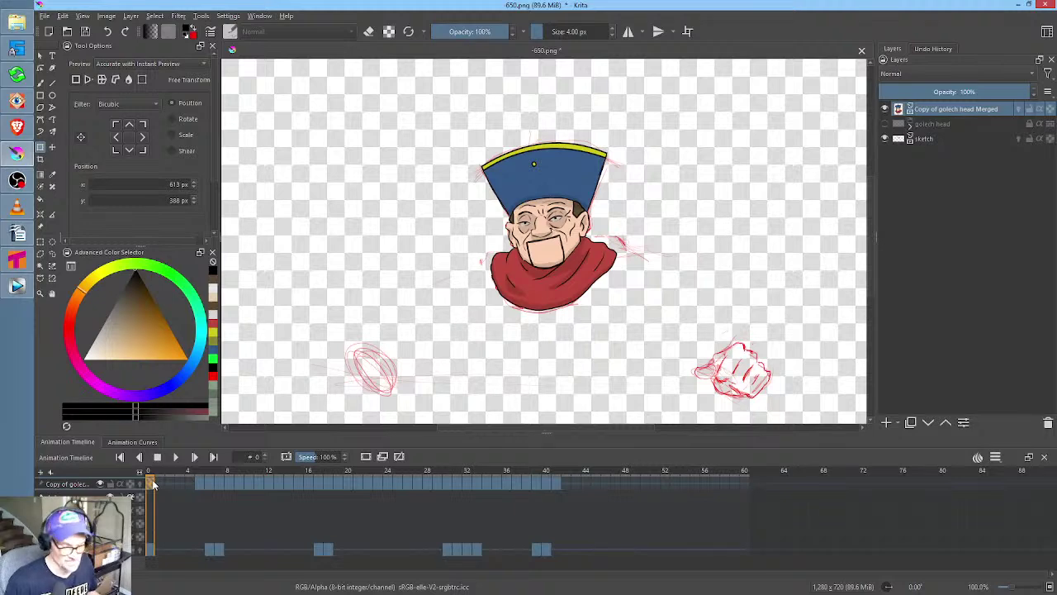
pyautogui.press('space')
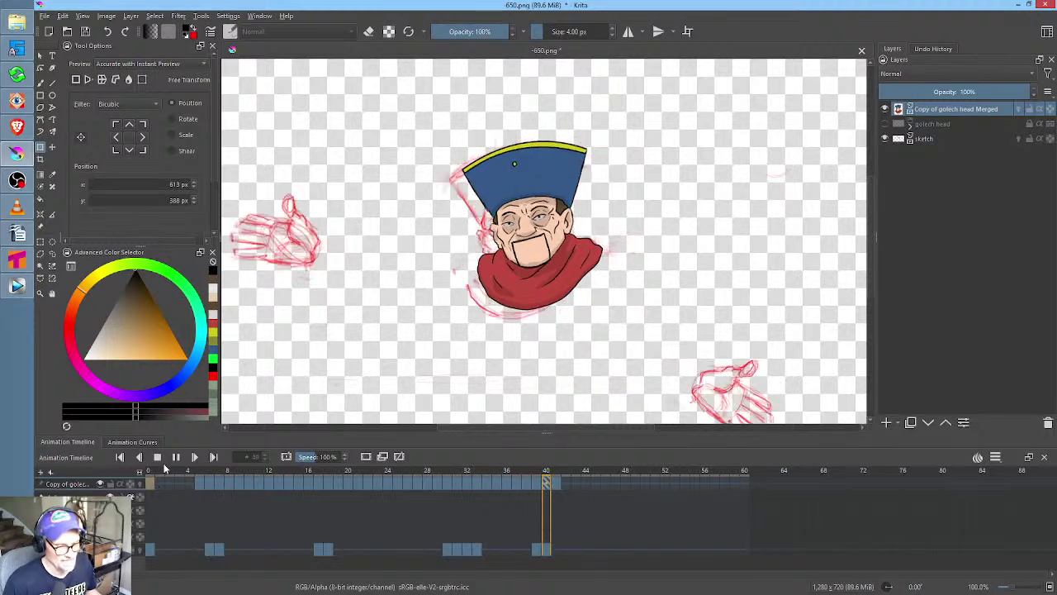
pyautogui.press('space')
pyautogui.moveTo(544, 472); pyautogui.dragTo(158, 475)
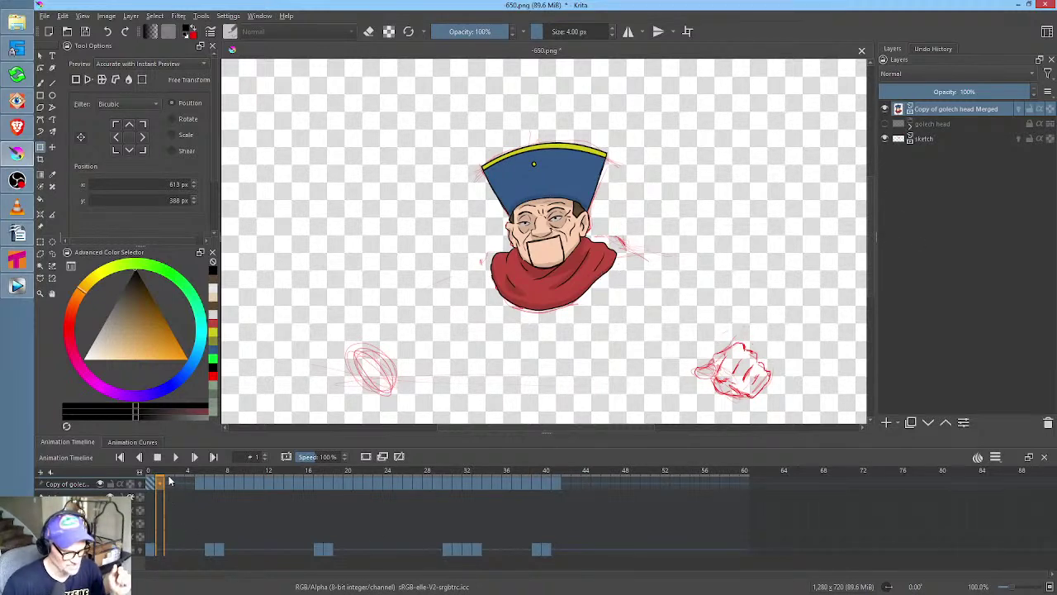
pyautogui.moveTo(157, 474)
pyautogui.mouseDown()
pyautogui.moveTo(251, 479)
pyautogui.moveTo(167, 484)
pyautogui.moveTo(475, 484)
pyautogui.moveTo(145, 492)
pyautogui.mouseUp()
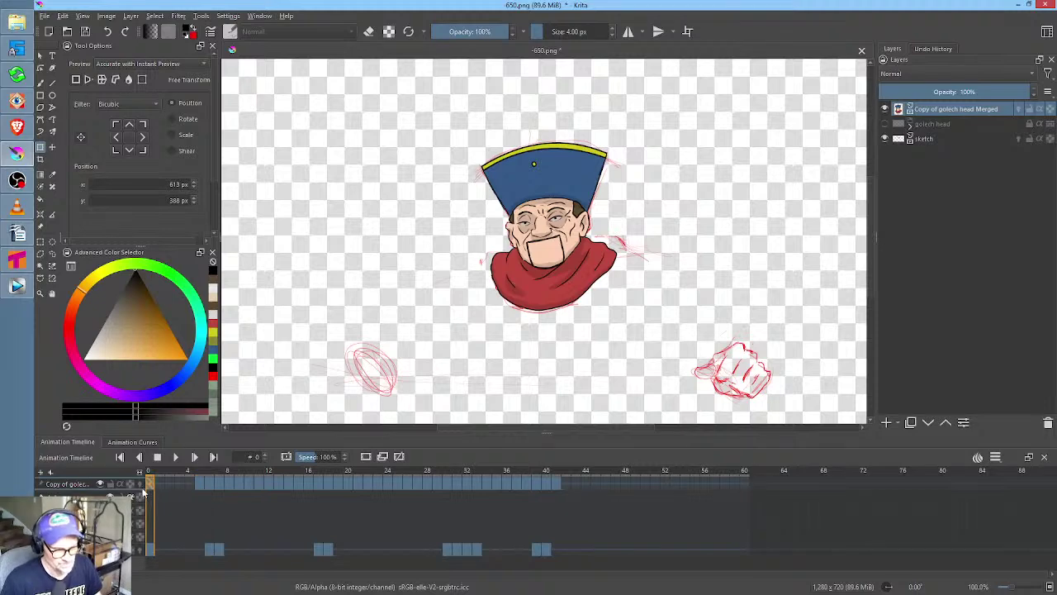
# Add a new paint layer directly below the merged head layer, leaving the merged head layer selected
pyautogui.click(886, 422)
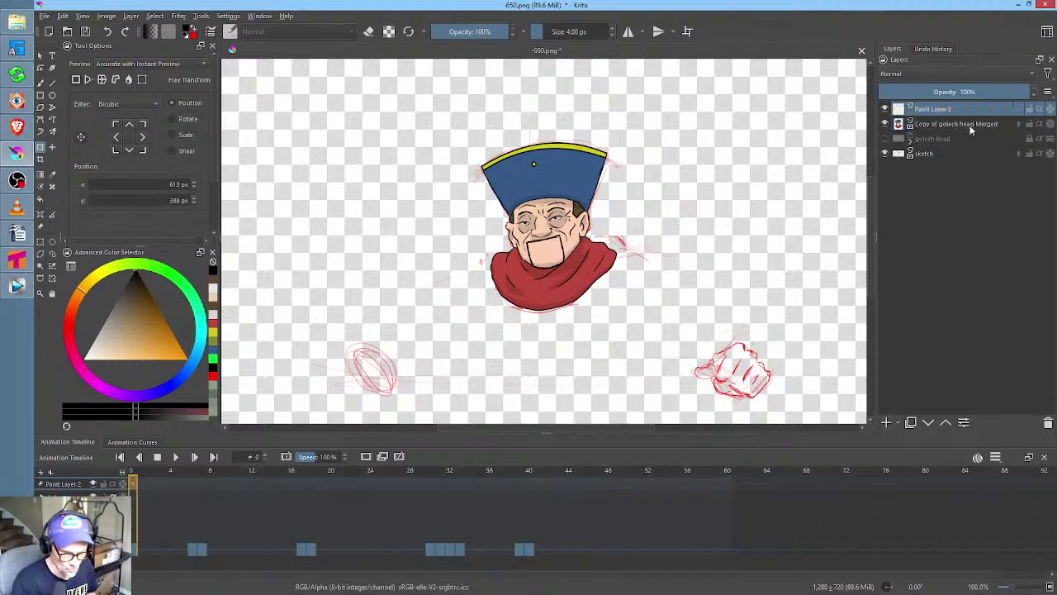
pyautogui.click(928, 422)
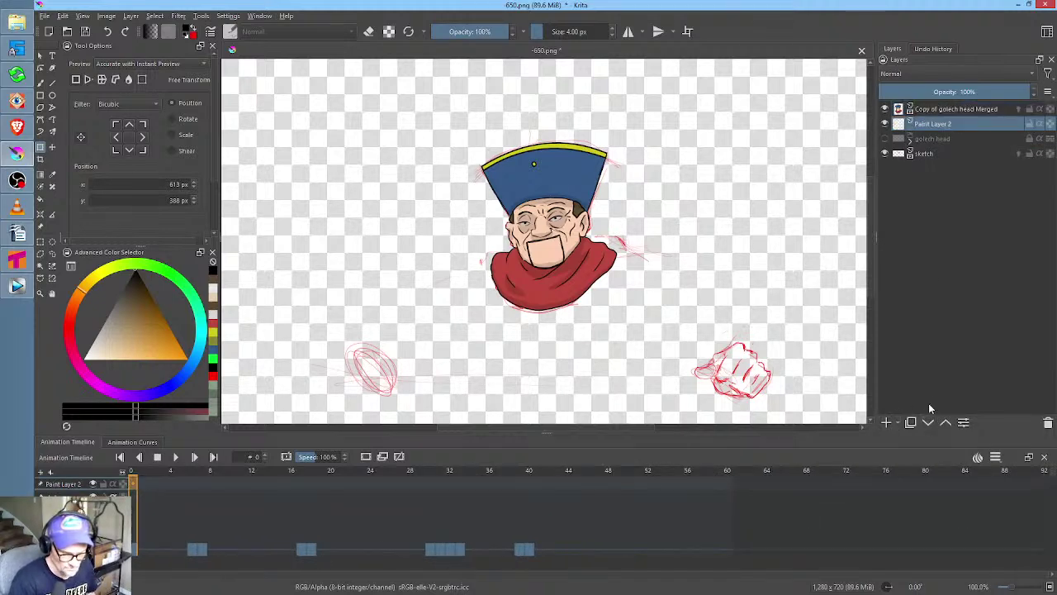
pyautogui.click(954, 110)
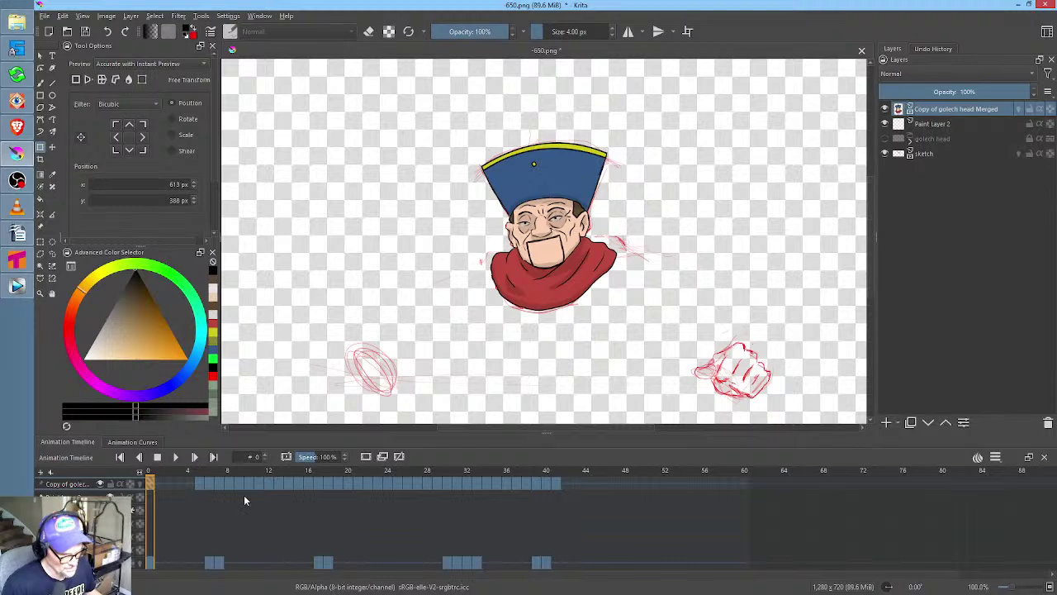
# Step through frames 5 to 8 of the merged head layer to compare the baked poses with the sketch
pyautogui.click(199, 484)
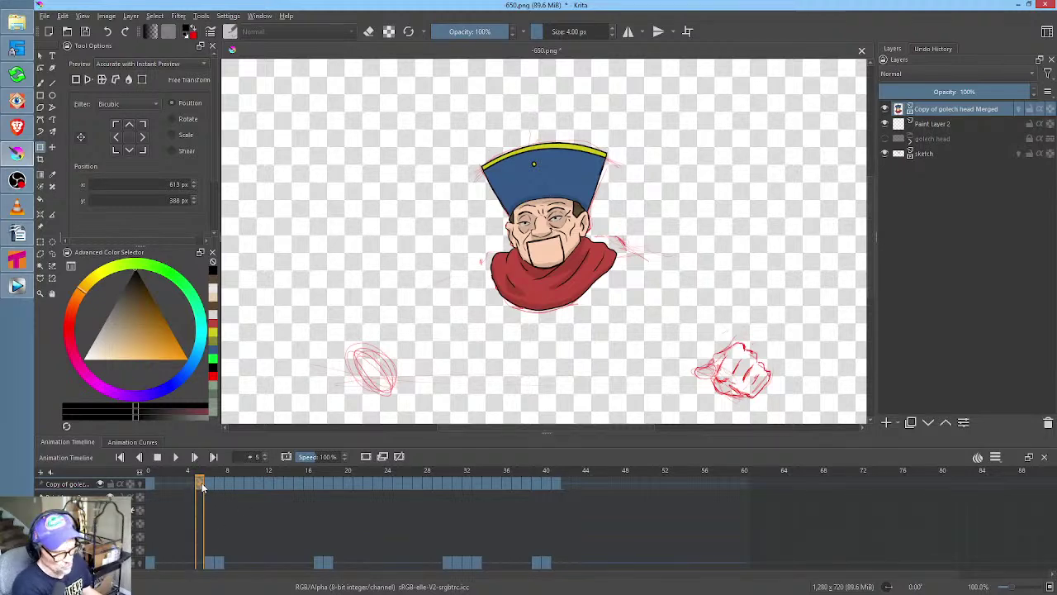
pyautogui.press('Right')
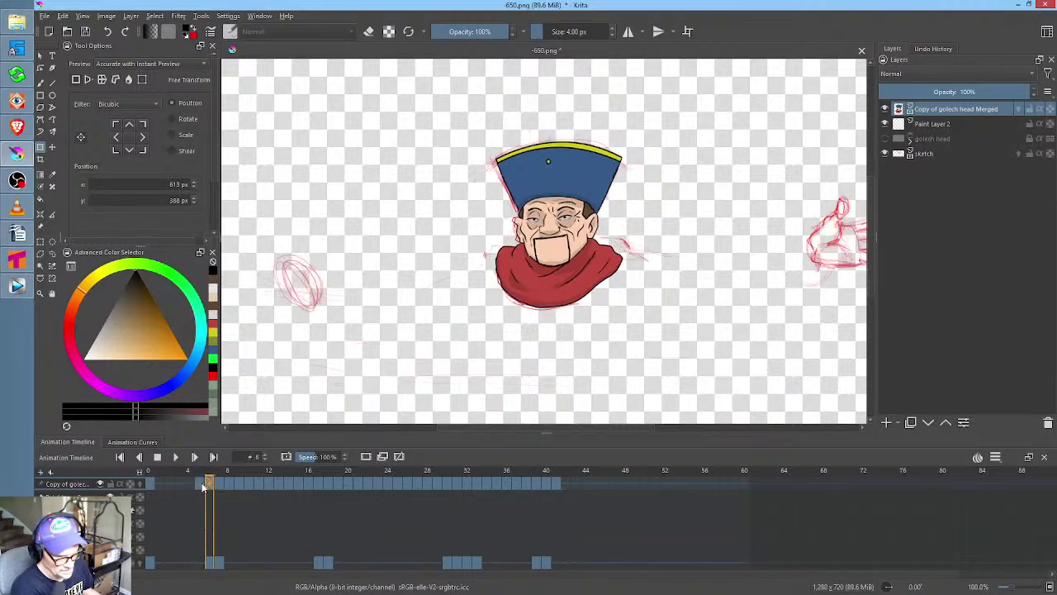
pyautogui.press('Right')
pyautogui.press('Right')
pyautogui.press('Left')
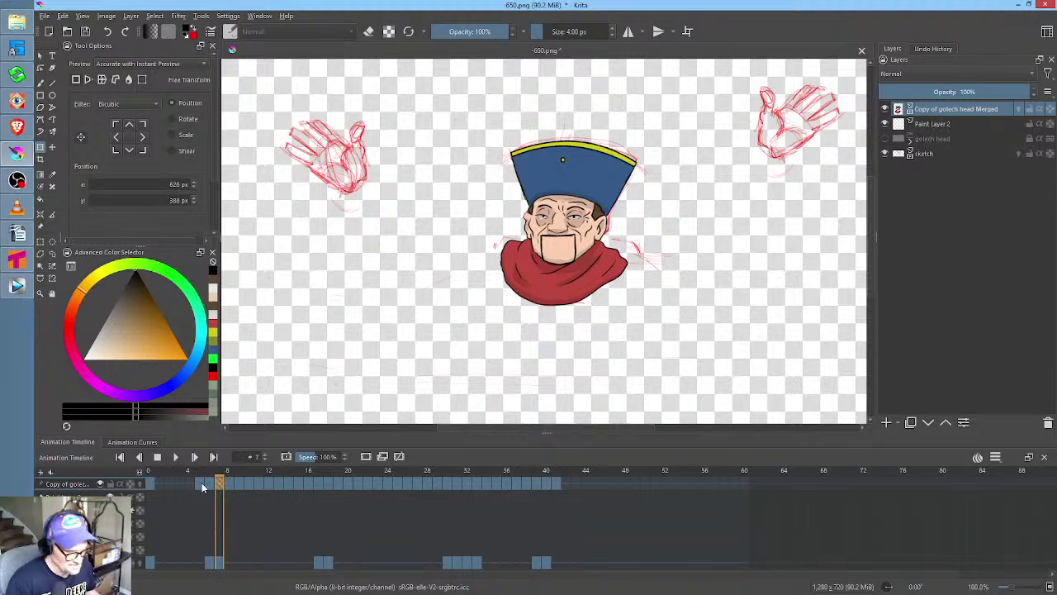
pyautogui.press('Right')
pyautogui.press('Left')
pyautogui.press('Left')
pyautogui.press('Right')
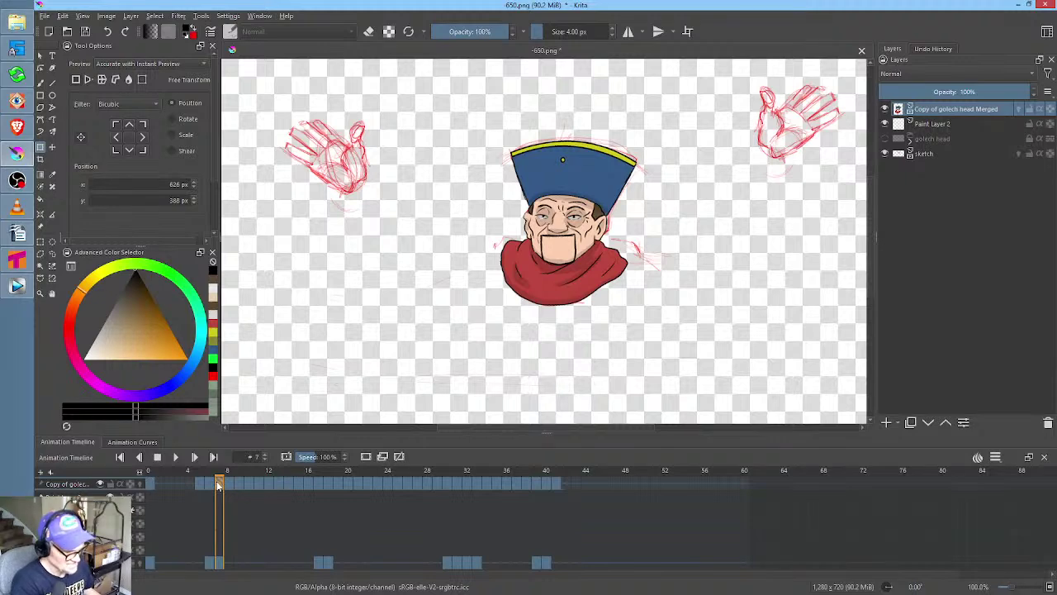
# Delete the redundant head keyframes at frames 8 to 13 of the merged layer
pyautogui.press('Right')
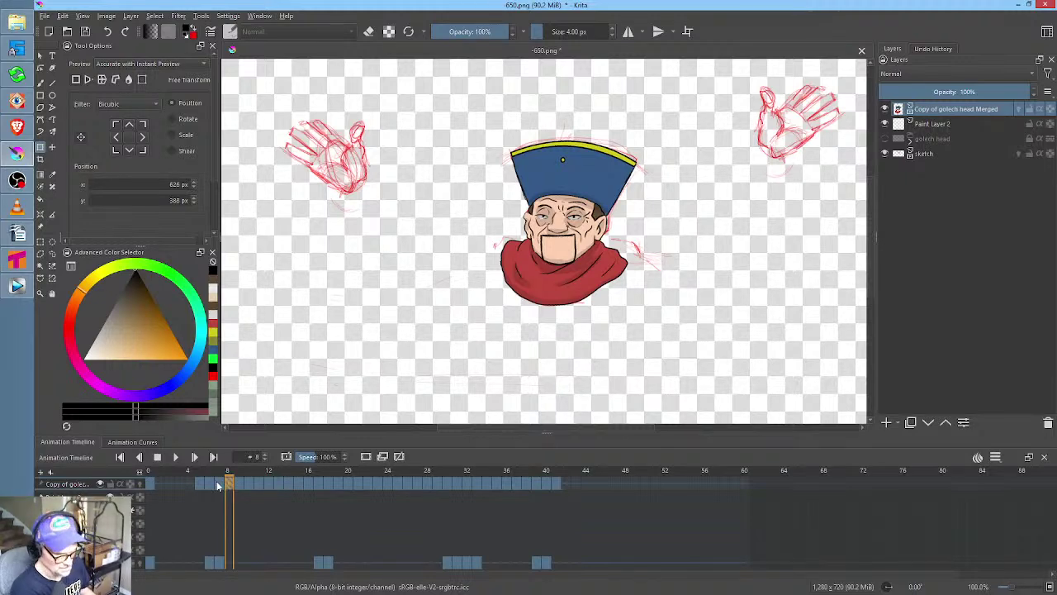
pyautogui.press('Right')
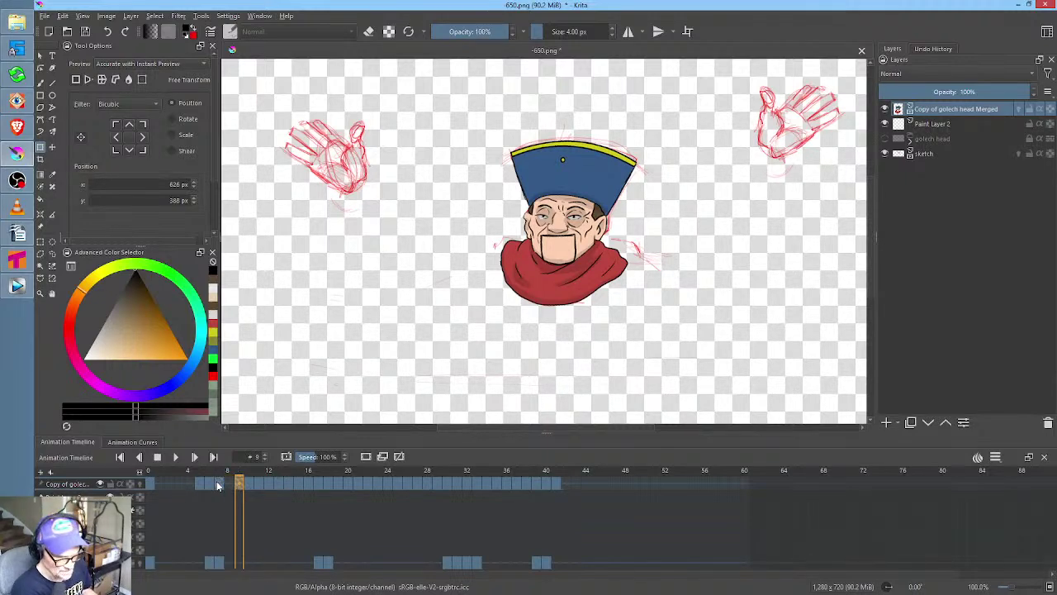
pyautogui.press('Right')
pyautogui.press('Right')
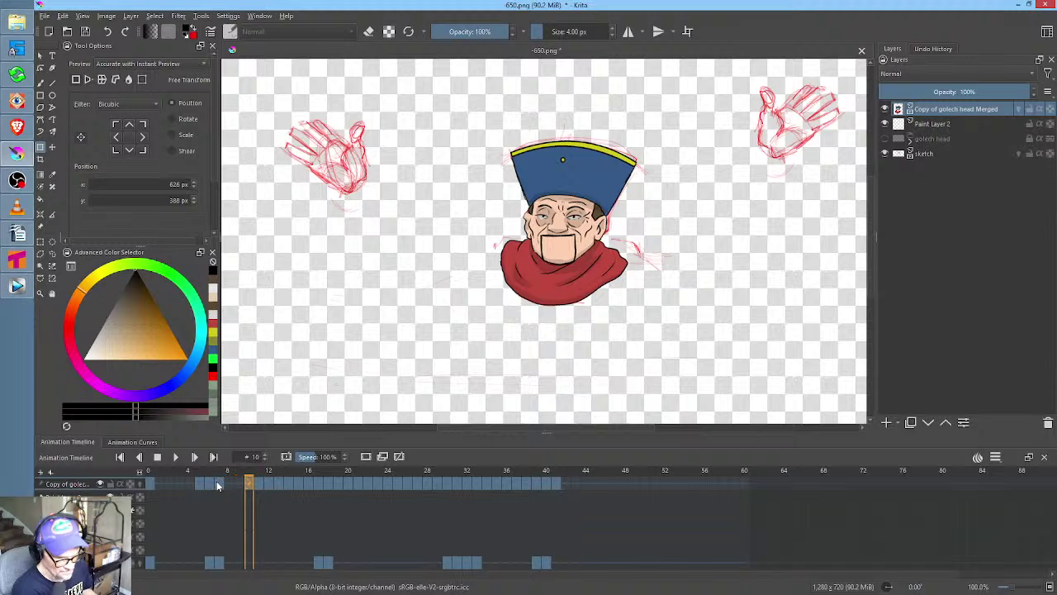
pyautogui.press('Right')
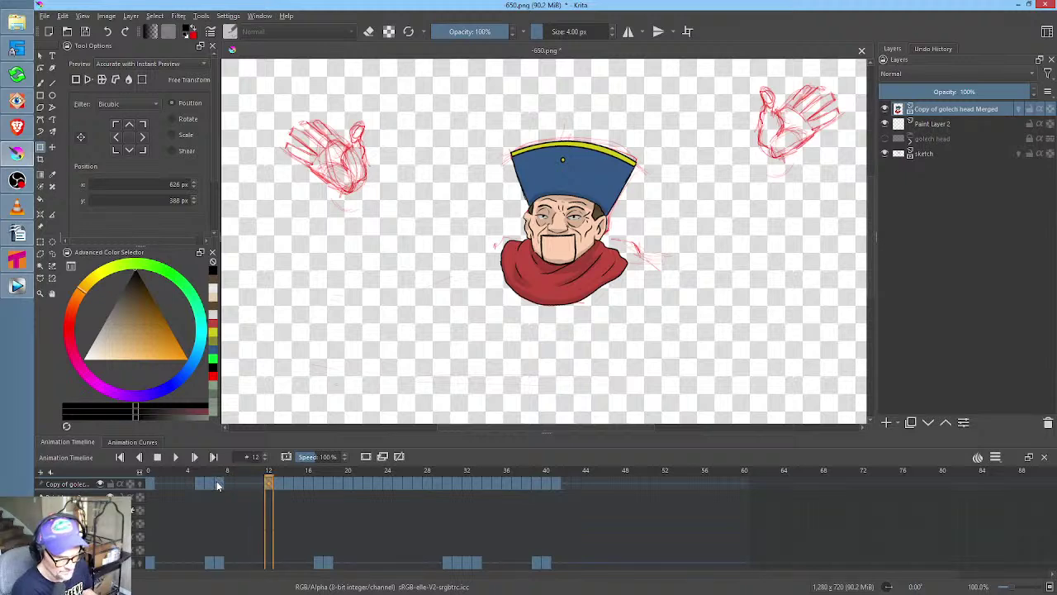
pyautogui.press('Right')
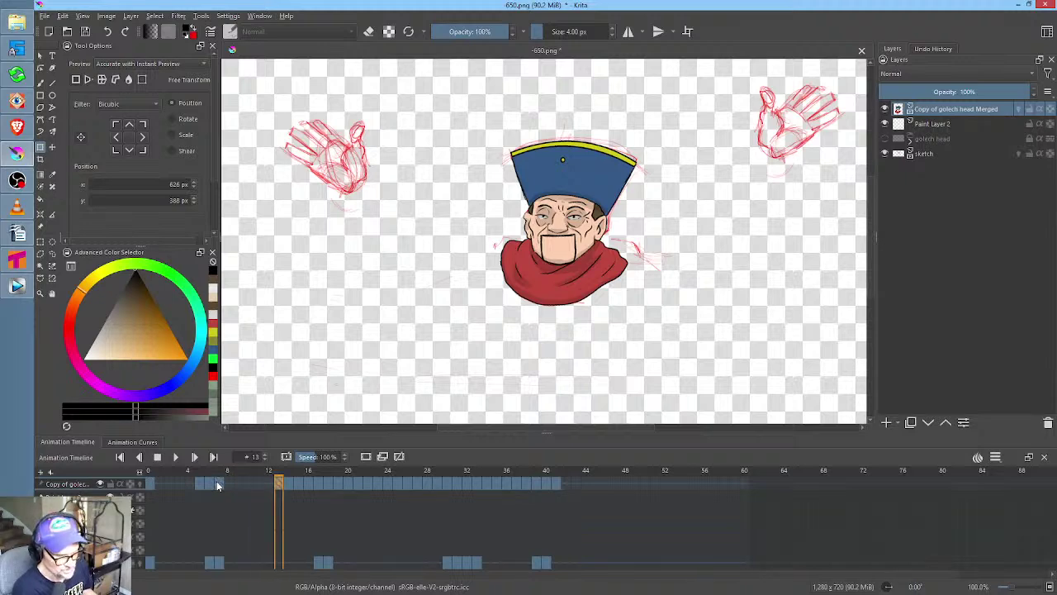
pyautogui.press('Right')
pyautogui.press('Right')
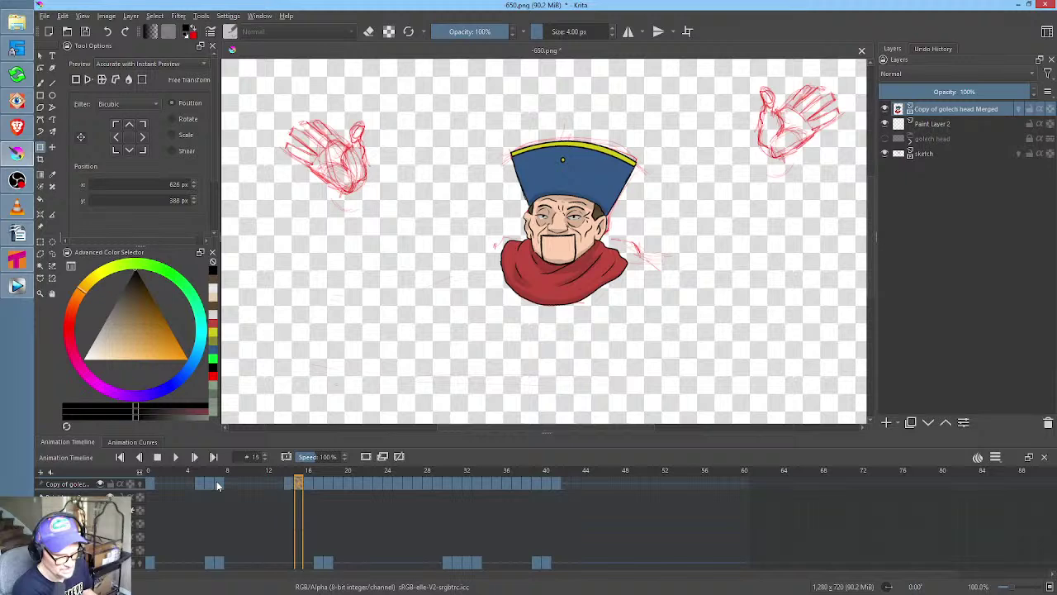
# Delete the redundant head keyframes at frames 14 to 16, keeping the one at frame 17
pyautogui.press('Left')
pyautogui.press(',')
pyautogui.press('.')
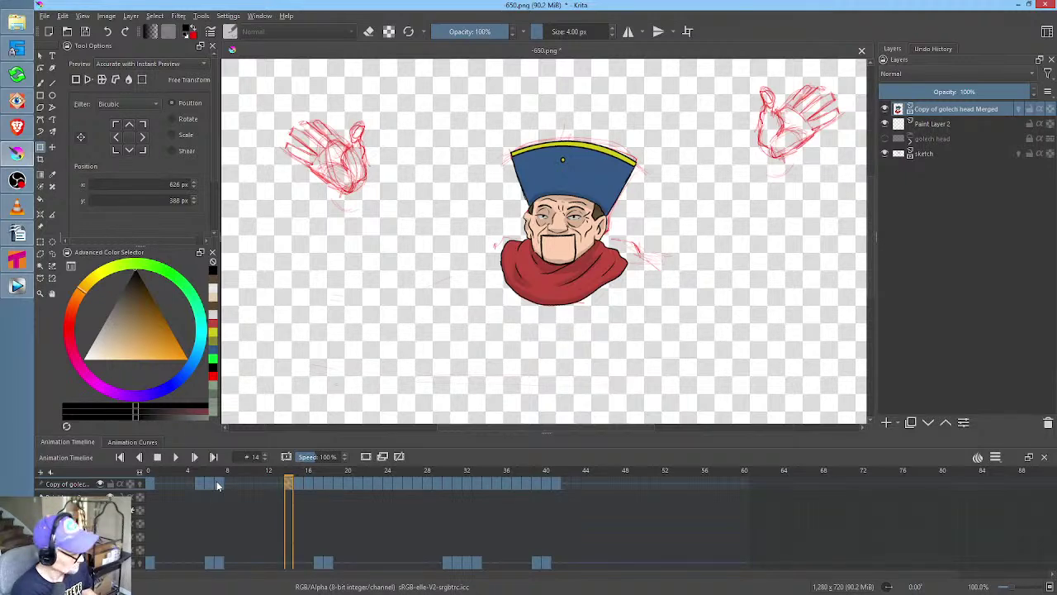
pyautogui.press('Right')
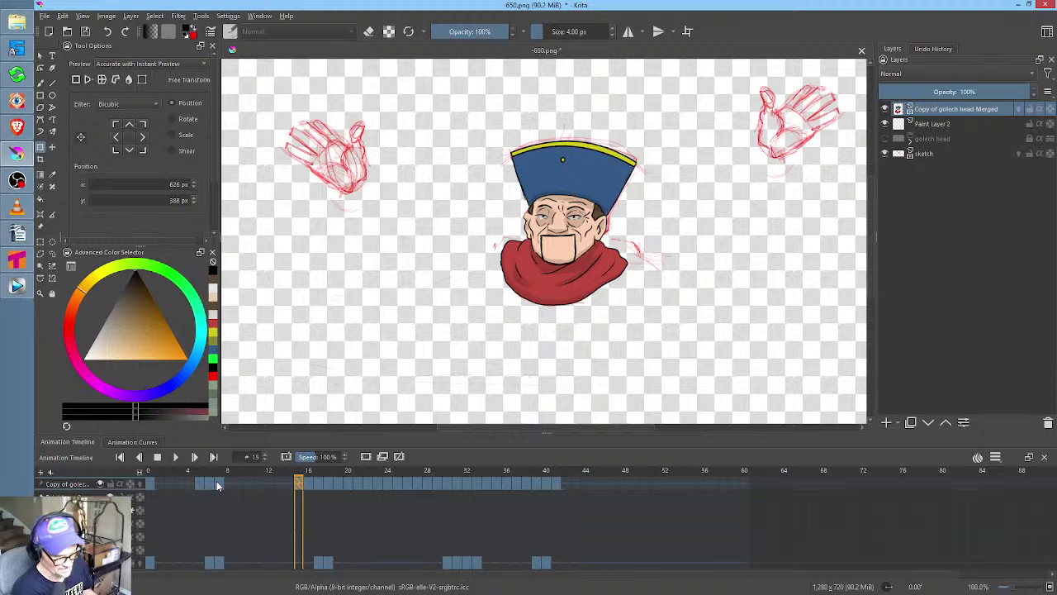
pyautogui.press('Right')
pyautogui.press('Right')
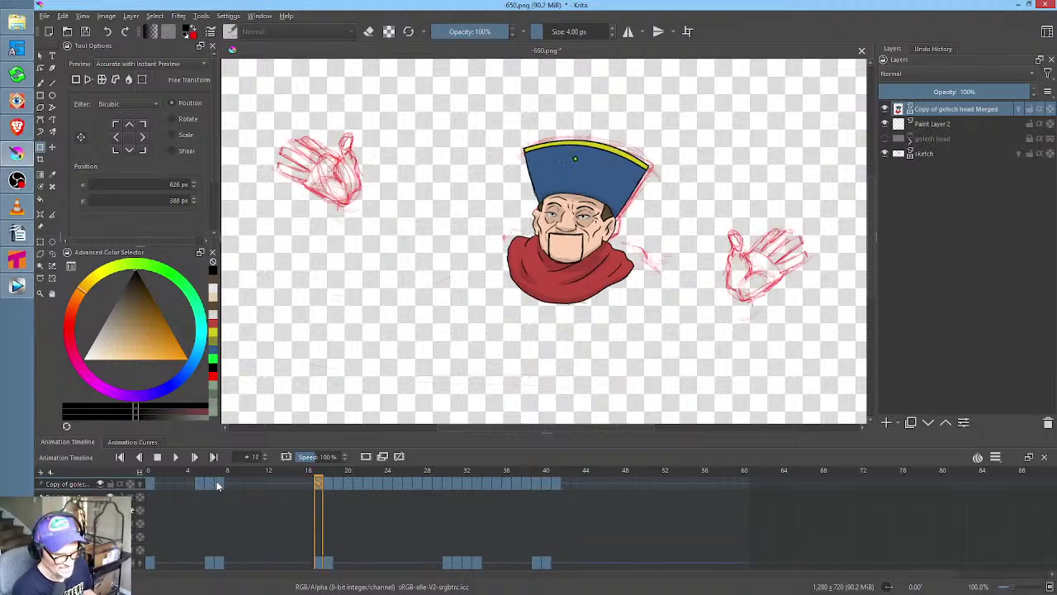
# Delete the redundant head keyframes at frames 19 to 29 and go to frame 30
pyautogui.press('Right')
pyautogui.press('Right')
pyautogui.press('Right')
pyautogui.press('Right')
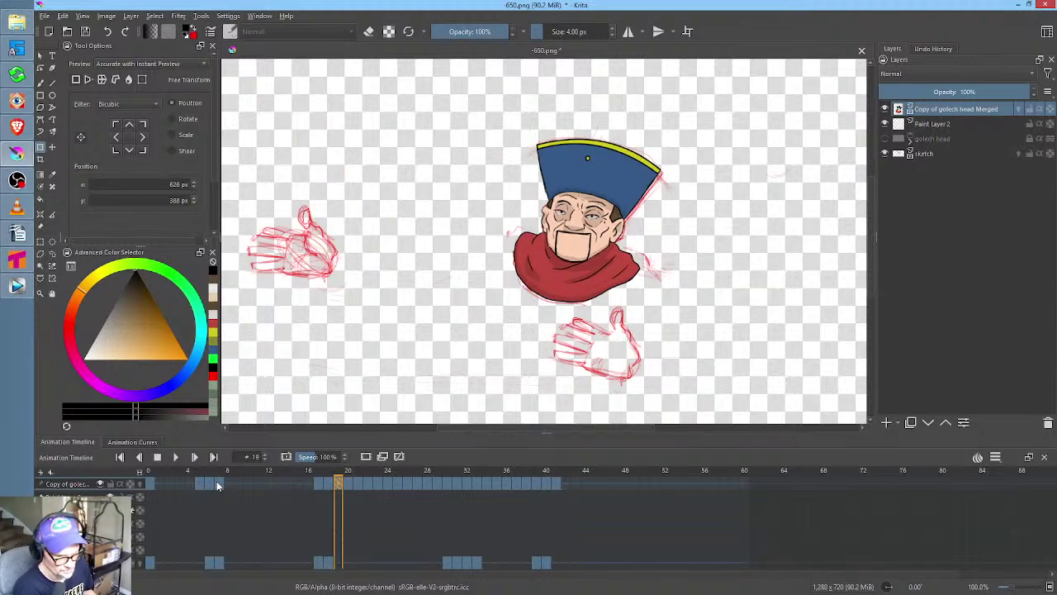
pyautogui.press('Right')
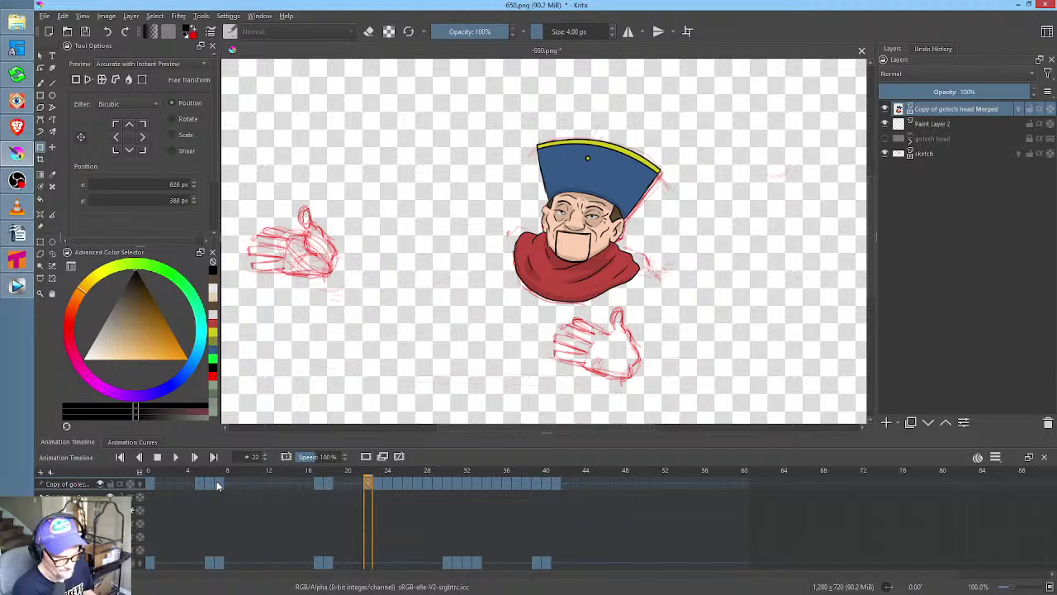
pyautogui.click(435, 483)
pyautogui.keyDown('shift'); pyautogui.click(367, 485); pyautogui.keyUp('shift')
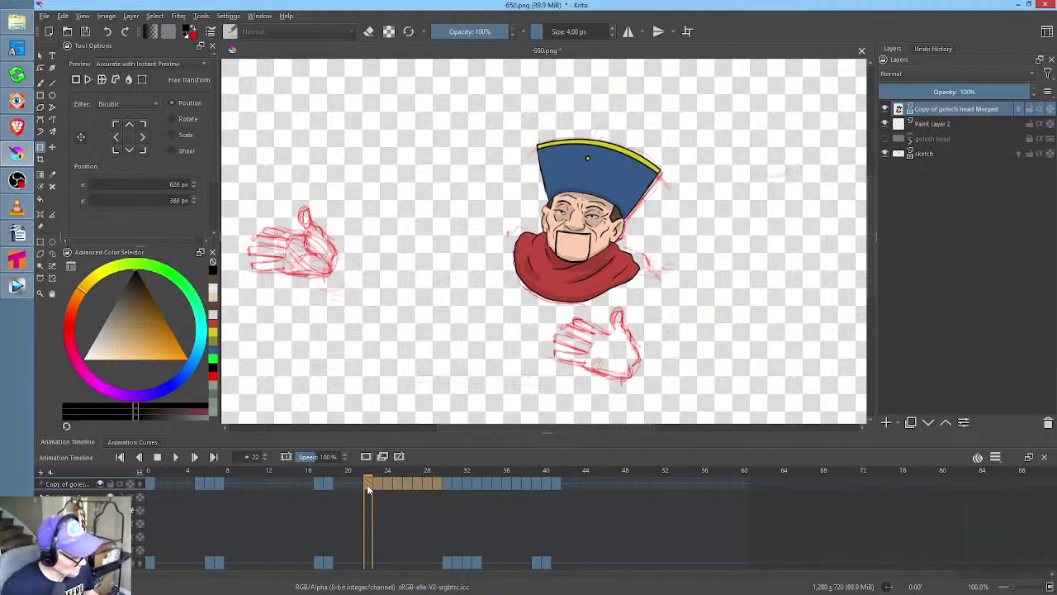
pyautogui.moveTo(403, 485)
pyautogui.mouseDown()
pyautogui.moveTo(498, 485)
pyautogui.moveTo(426, 485)
pyautogui.moveTo(459, 486)
pyautogui.moveTo(444, 486)
pyautogui.mouseUp()
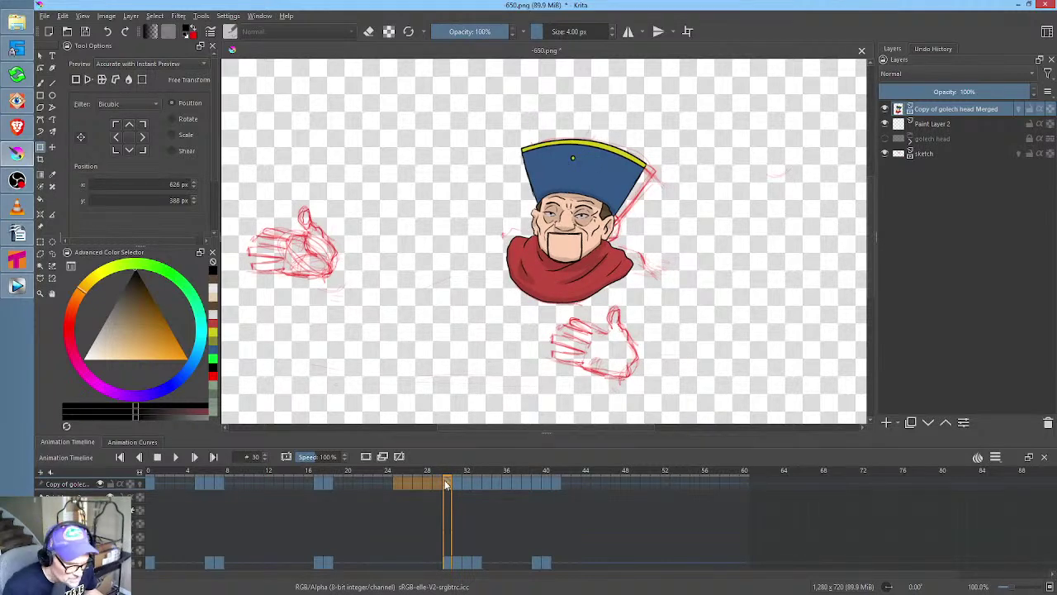
# Try moving the head up and to the right at frame 30 and undo the move
pyautogui.click(578, 219)
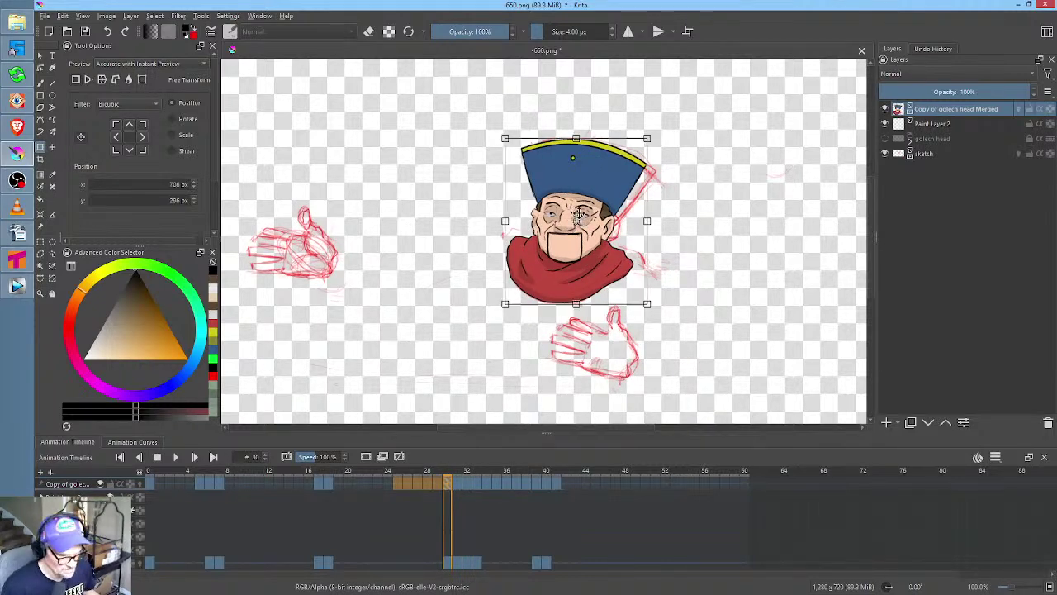
pyautogui.moveTo(607, 207)
pyautogui.mouseDown()
pyautogui.moveTo(721, 120)
pyautogui.moveTo(638, 199)
pyautogui.moveTo(664, 188)
pyautogui.mouseUp()
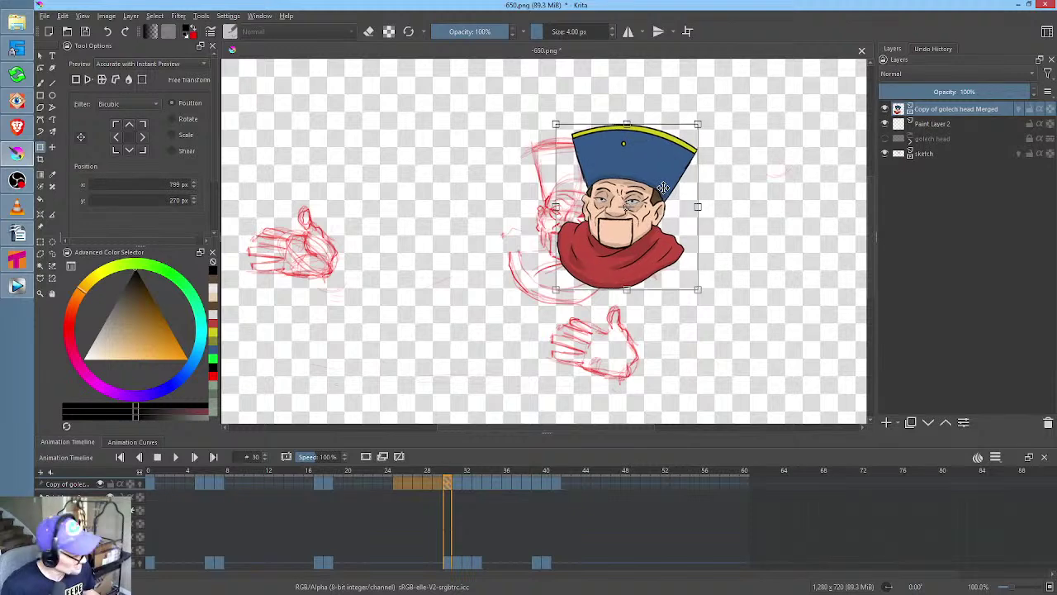
pyautogui.hotkey('ctrl', 'z')
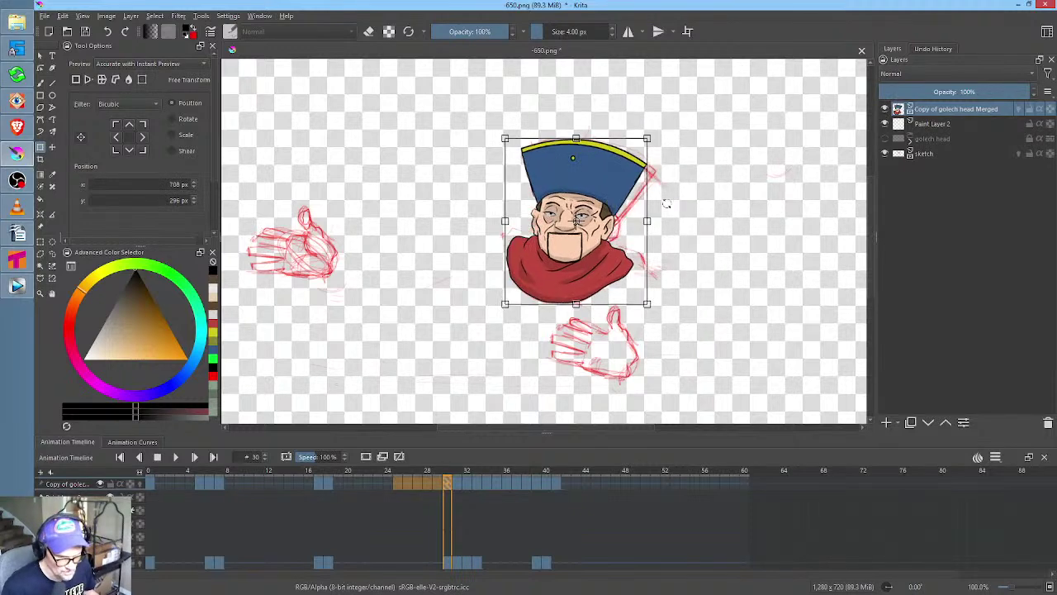
# Check the head at frames 31 to 33 and delete the redundant keyframes at frames 34 to 38
pyautogui.click(457, 484)
pyautogui.click(466, 484)
pyautogui.click(476, 483)
pyautogui.moveTo(488, 483); pyautogui.dragTo(543, 489)
pyautogui.click(534, 487)
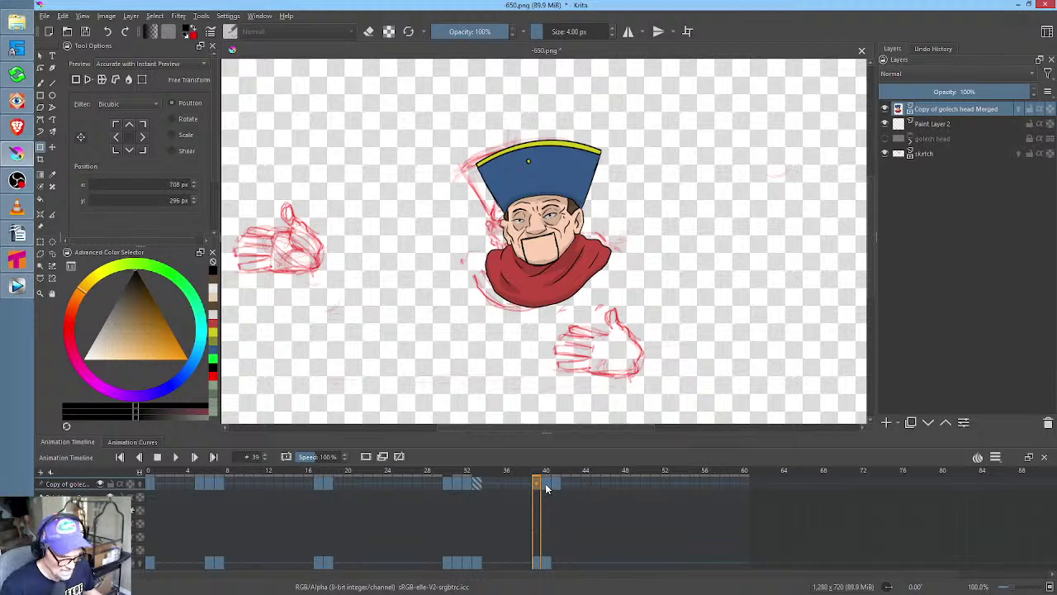
# Rotate the head slightly counterclockwise at frame 40 to follow the sketch
pyautogui.click(551, 485)
pyautogui.click(556, 484)
pyautogui.click(548, 485)
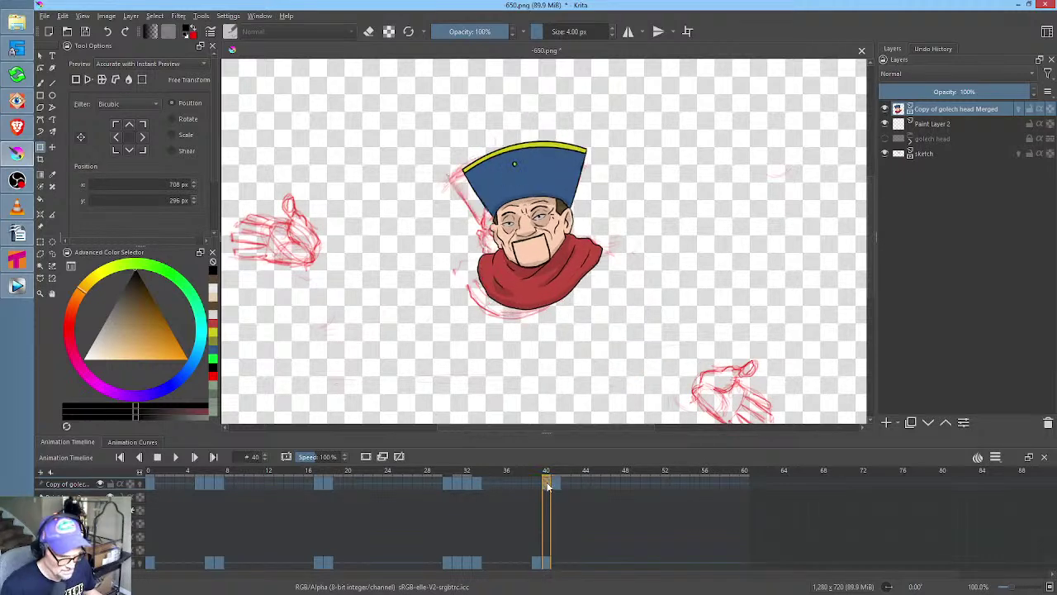
pyautogui.click(535, 233)
pyautogui.moveTo(632, 226); pyautogui.dragTo(570, 258)
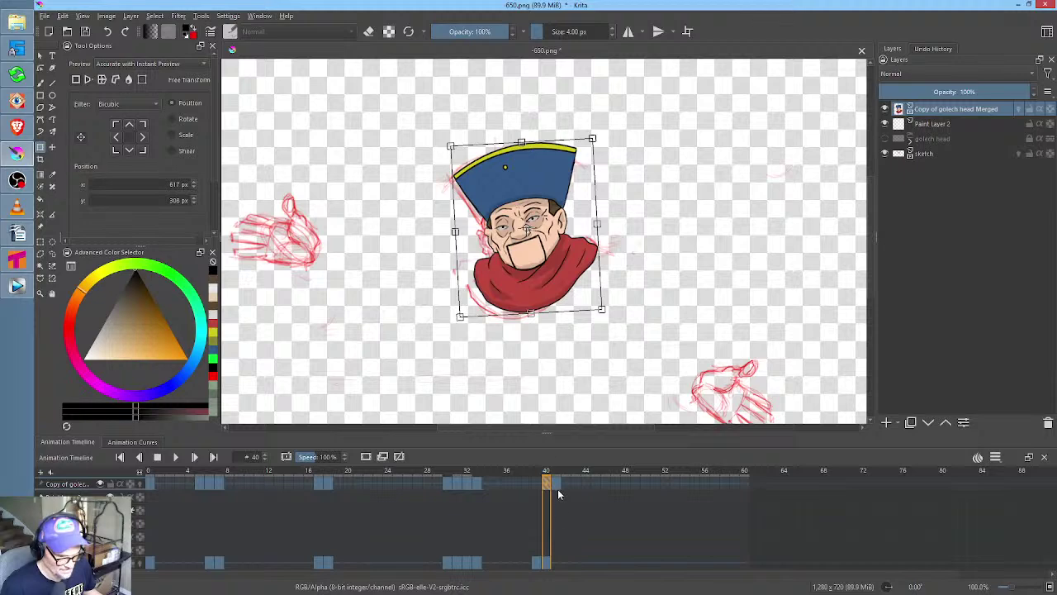
# Adjust the head's pose at frame 39 towards the sketch and scrub the timeline back to frame 0
pyautogui.click(557, 486)
pyautogui.click(535, 483)
pyautogui.click(638, 243)
pyautogui.moveTo(638, 242); pyautogui.dragTo(580, 248)
pyautogui.click(579, 484)
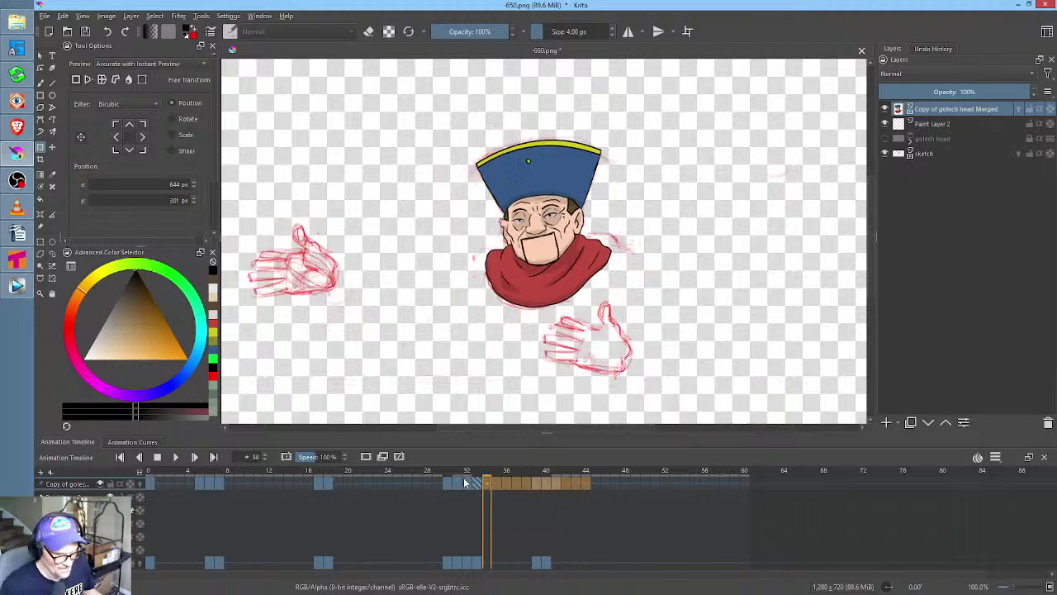
pyautogui.moveTo(591, 483); pyautogui.dragTo(387, 483)
pyautogui.moveTo(589, 483); pyautogui.dragTo(159, 483)
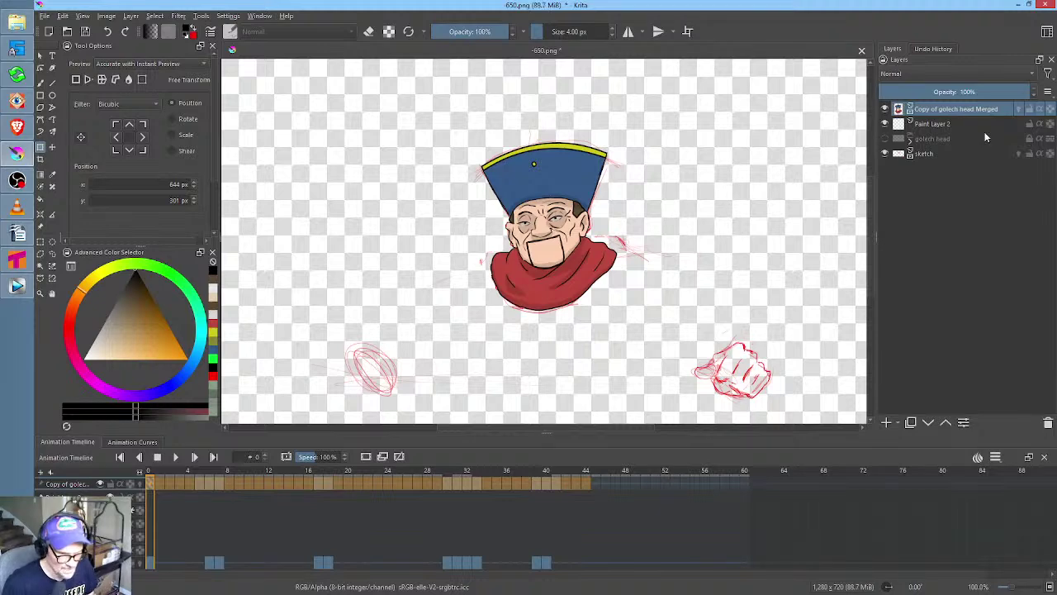
# Draw a rough torso shape filled with muted blue behind the scarf on Paint Layer 2
pyautogui.click(963, 125)
pyautogui.click(885, 124)
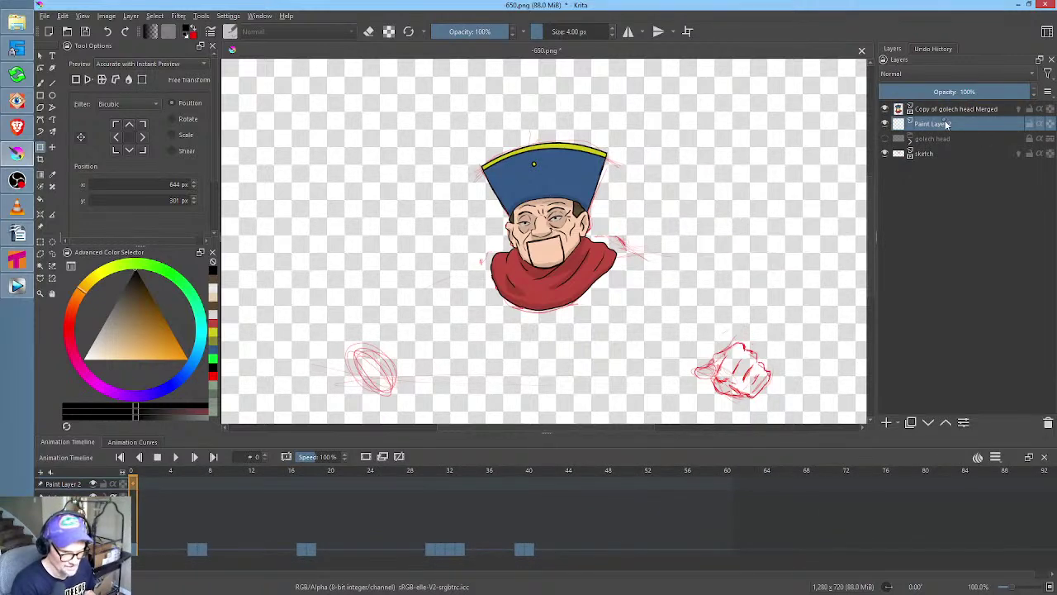
pyautogui.moveTo(156, 338); pyautogui.dragTo(196, 366)
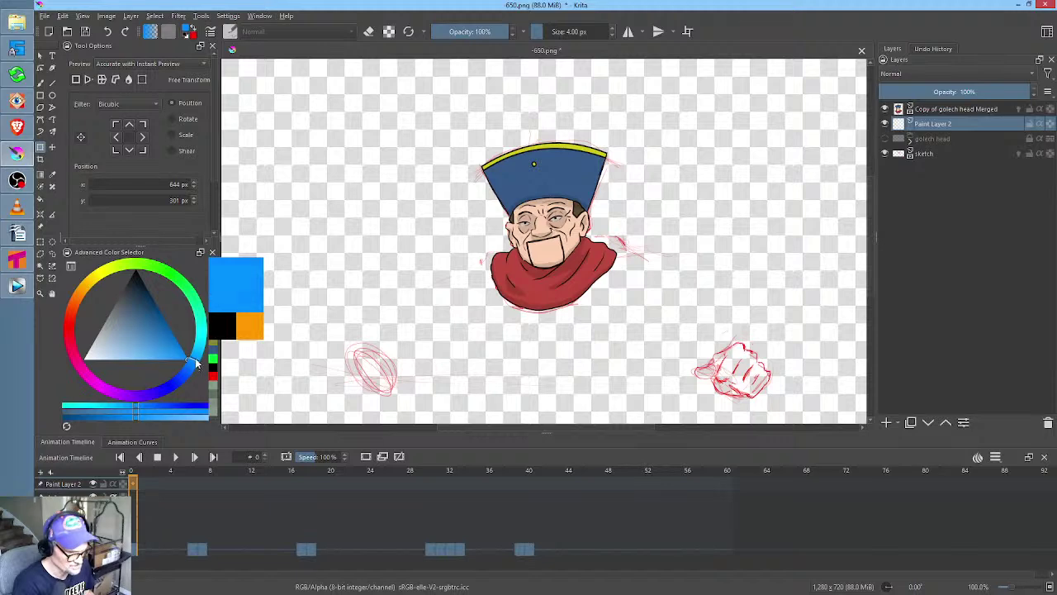
pyautogui.moveTo(161, 327)
pyautogui.mouseDown()
pyautogui.moveTo(146, 317)
pyautogui.moveTo(142, 329)
pyautogui.mouseUp()
pyautogui.press('p')
pyautogui.moveTo(519, 277)
pyautogui.mouseDown()
pyautogui.moveTo(463, 290)
pyautogui.moveTo(442, 309)
pyautogui.moveTo(448, 364)
pyautogui.moveTo(556, 402)
pyautogui.moveTo(673, 355)
pyautogui.moveTo(609, 262)
pyautogui.mouseUp()
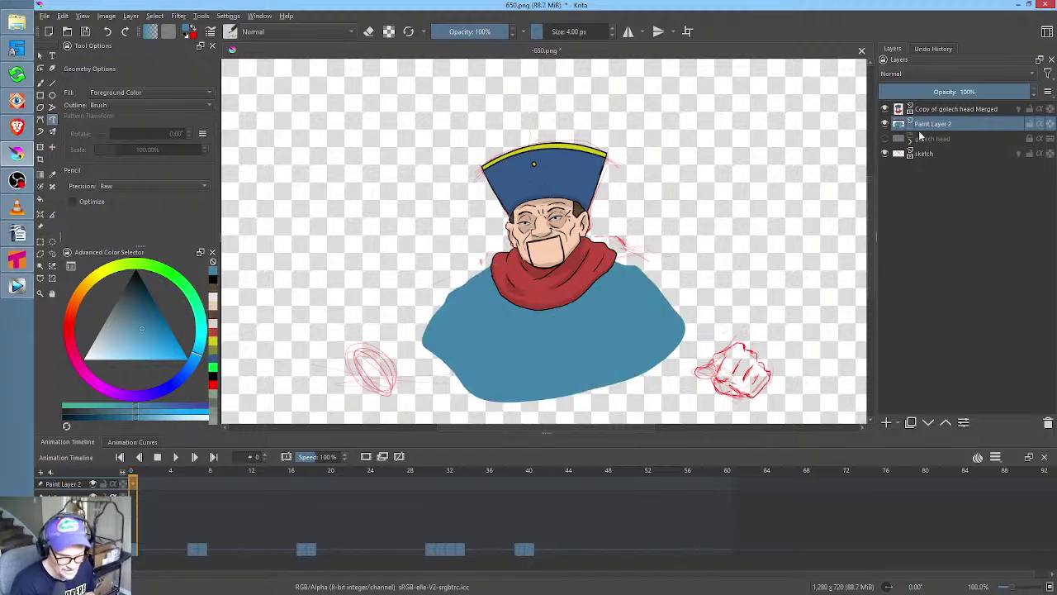
# Try reshaping the scarf's edge with a Liquify transform at frame 7 of the merged head layer
pyautogui.click(952, 110)
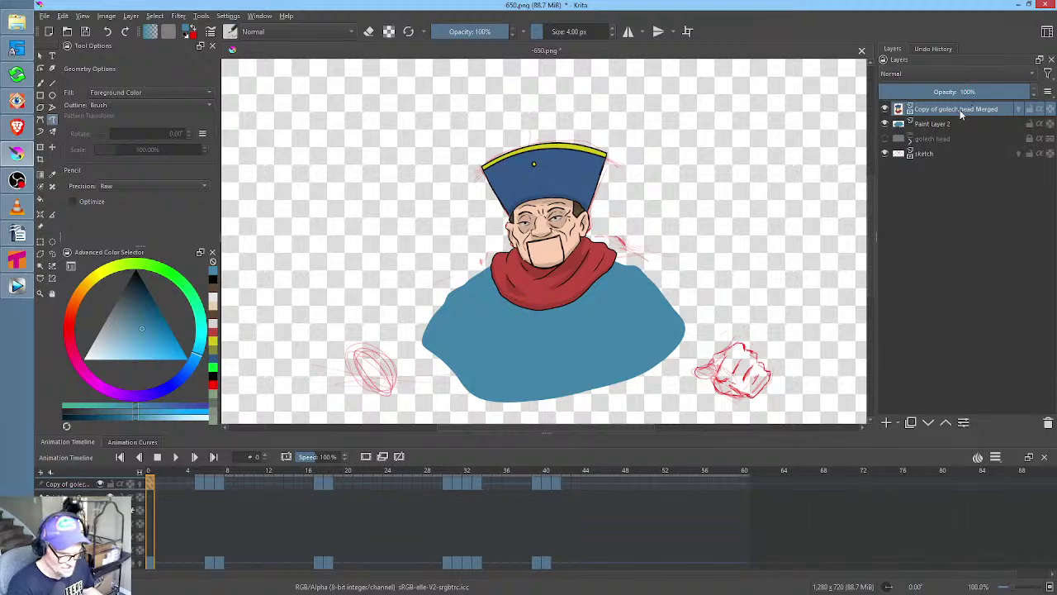
pyautogui.click(198, 486)
pyautogui.click(221, 483)
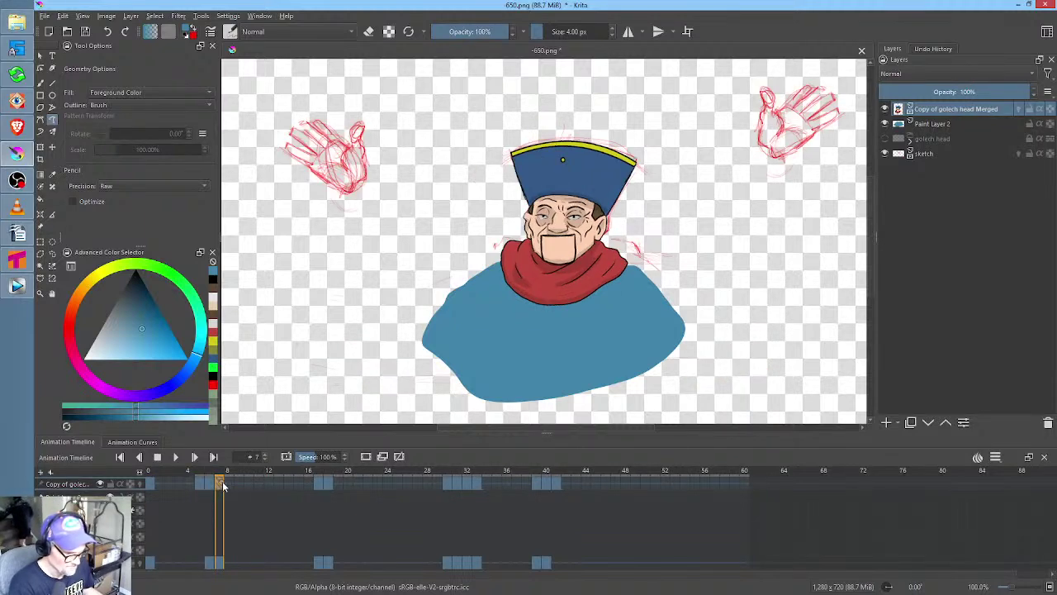
pyautogui.hotkey('ctrl', 't')
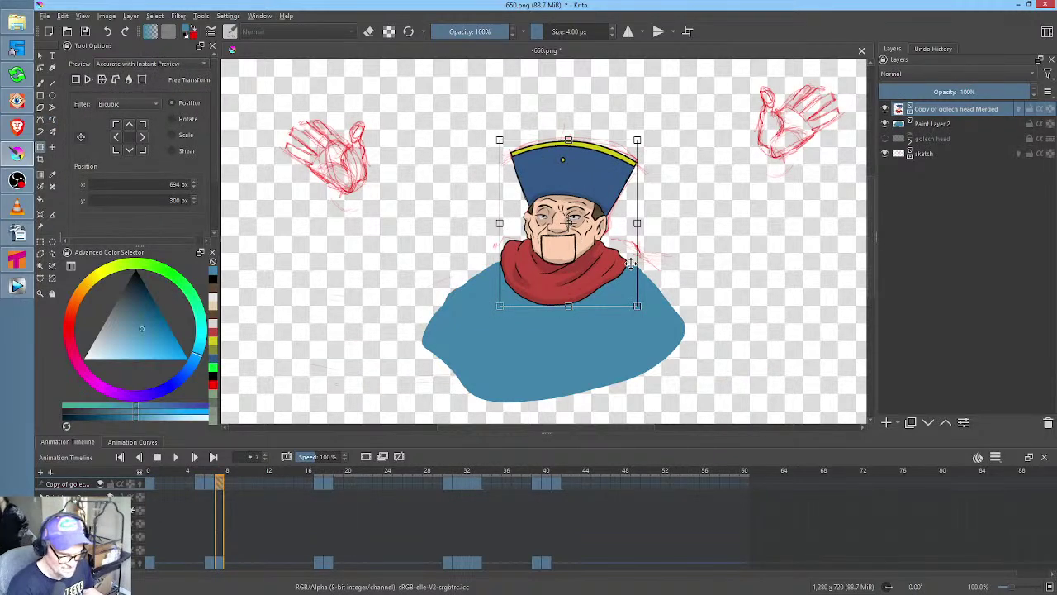
pyautogui.rightClick(631, 263)
pyautogui.click(666, 341)
pyautogui.moveTo(611, 279)
pyautogui.mouseDown()
pyautogui.moveTo(597, 253)
pyautogui.moveTo(628, 262)
pyautogui.mouseUp()
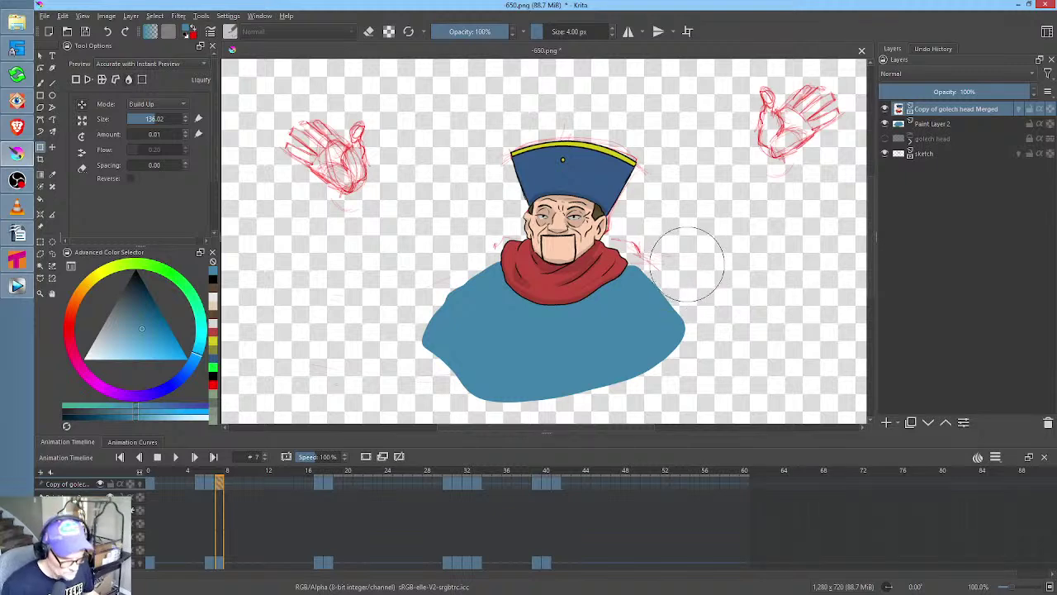
pyautogui.press('Return')
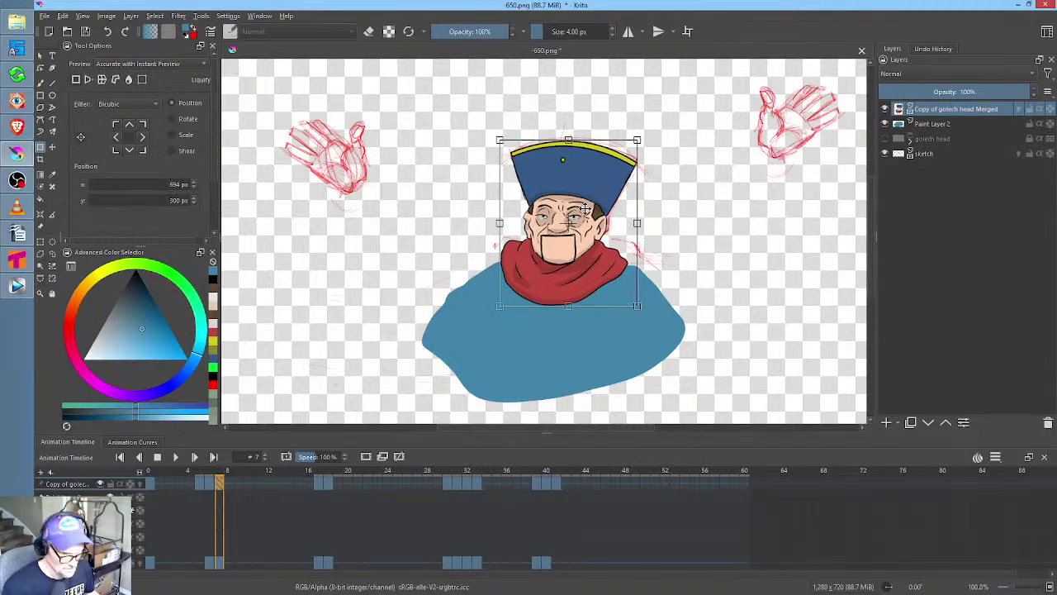
# Delete Paint Layer 2 with the blue torso shape and scrub the timeline back to frame 0
pyautogui.click(944, 125)
pyautogui.click(1048, 422)
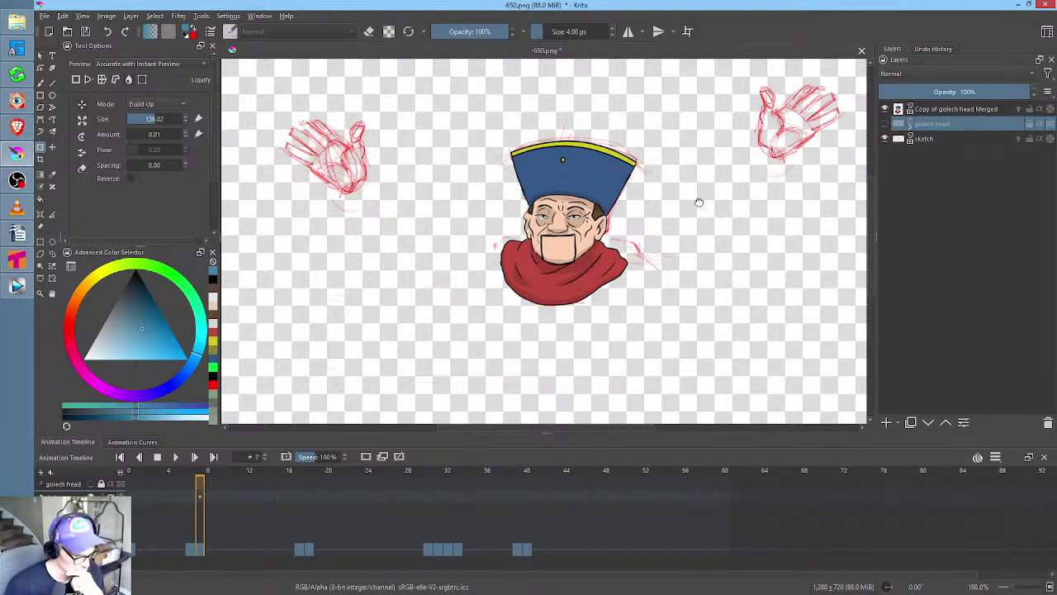
pyautogui.press('-')
pyautogui.press('-')
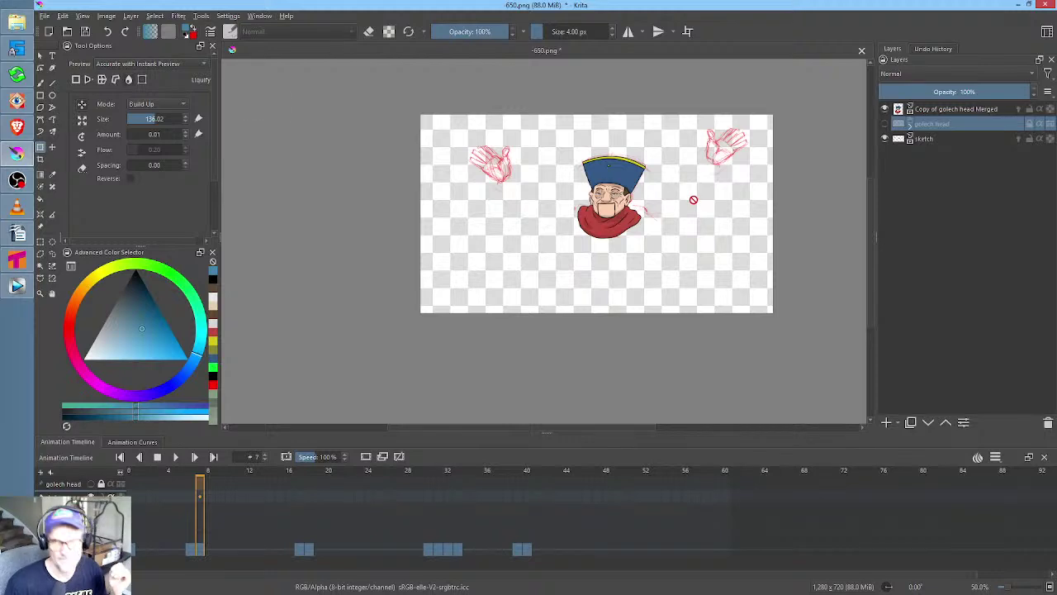
pyautogui.moveTo(697, 201); pyautogui.dragTo(682, 243)
pyautogui.scroll(1, 651, 243)
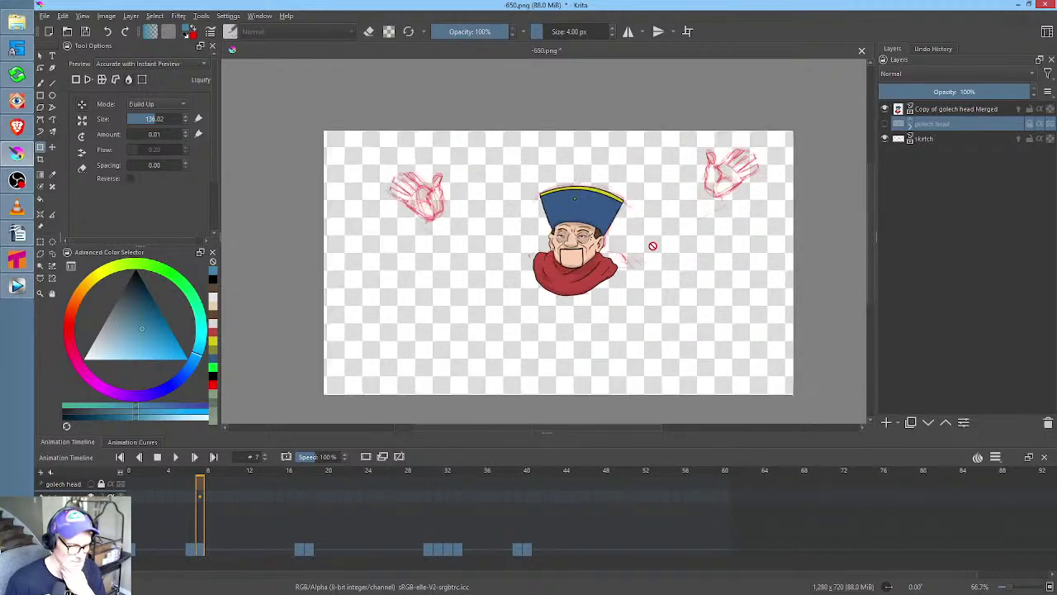
pyautogui.moveTo(641, 213); pyautogui.dragTo(634, 210)
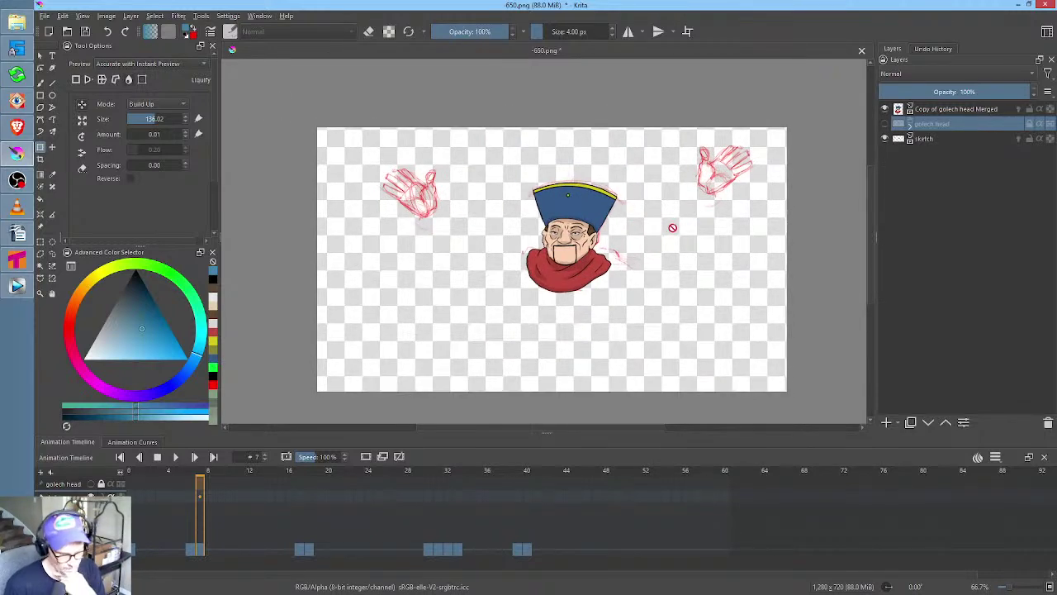
pyautogui.scroll(1, 607, 248)
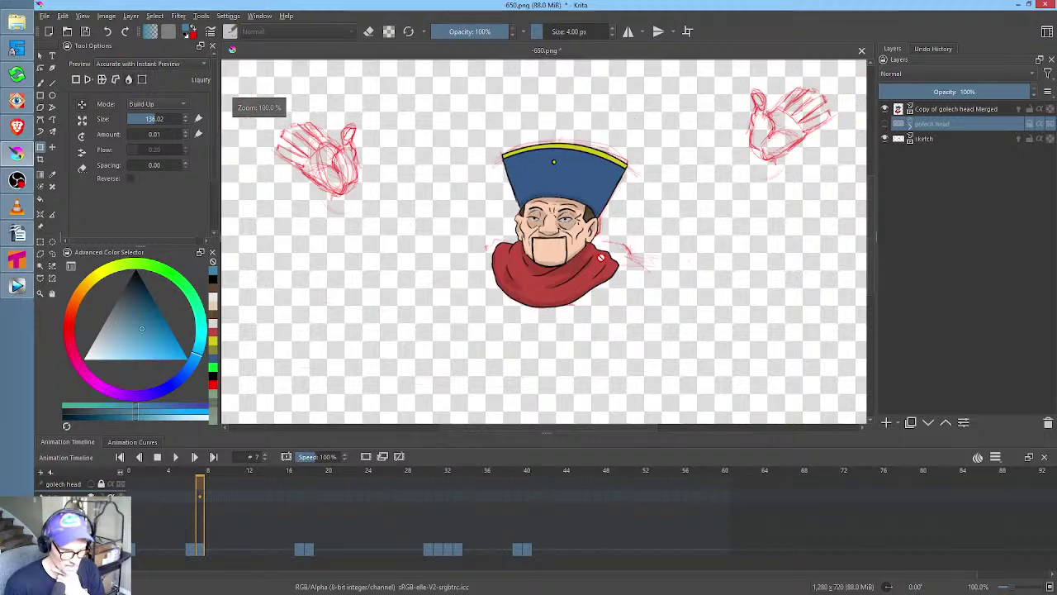
pyautogui.moveTo(225, 478)
pyautogui.mouseDown()
pyautogui.moveTo(129, 475)
pyautogui.moveTo(616, 475)
pyautogui.moveTo(224, 477)
pyautogui.moveTo(46, 449)
pyautogui.mouseUp()
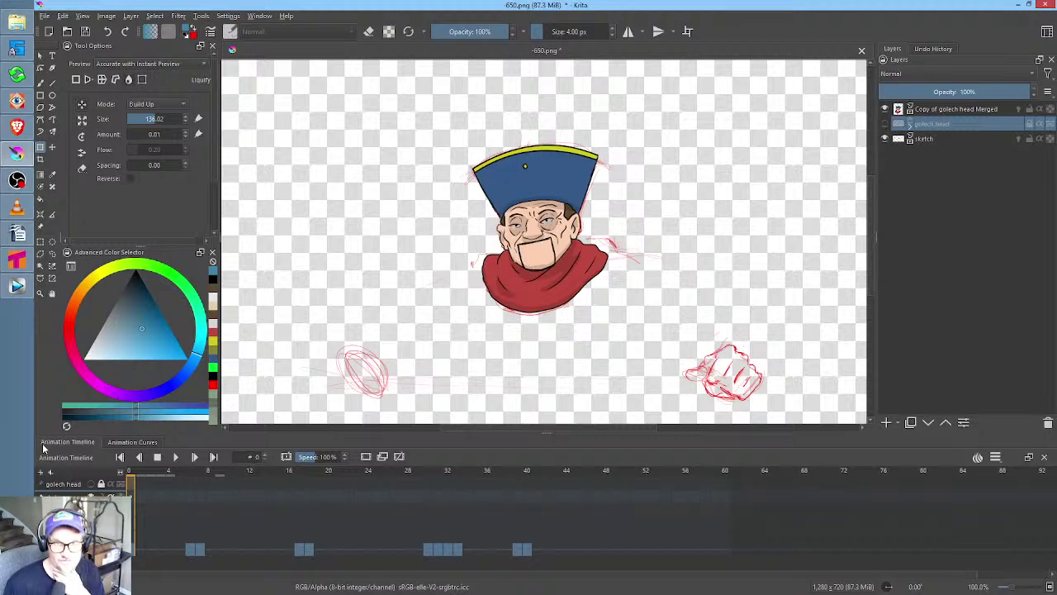